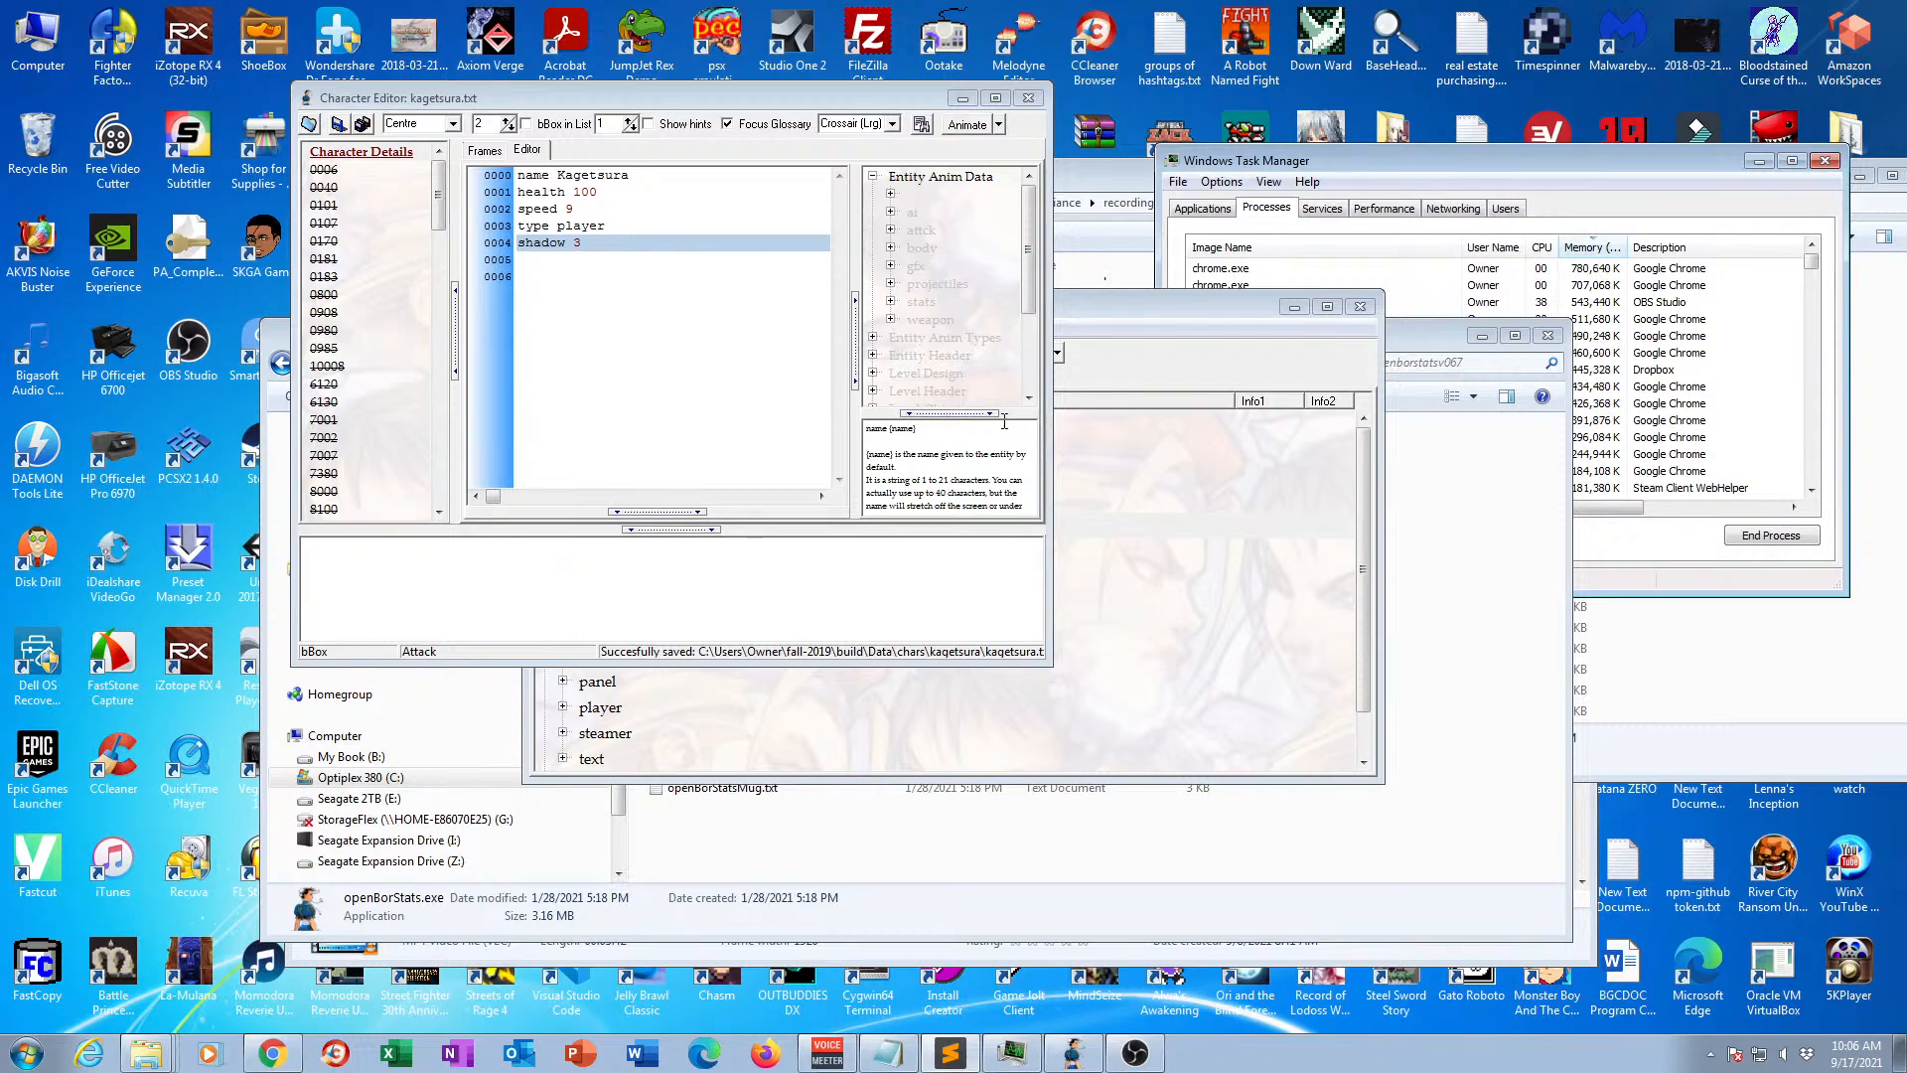
Switch to Chrome and open the mugenarchive.com home page.
{"action": "left_click", "coordinate": [1177, 344]}
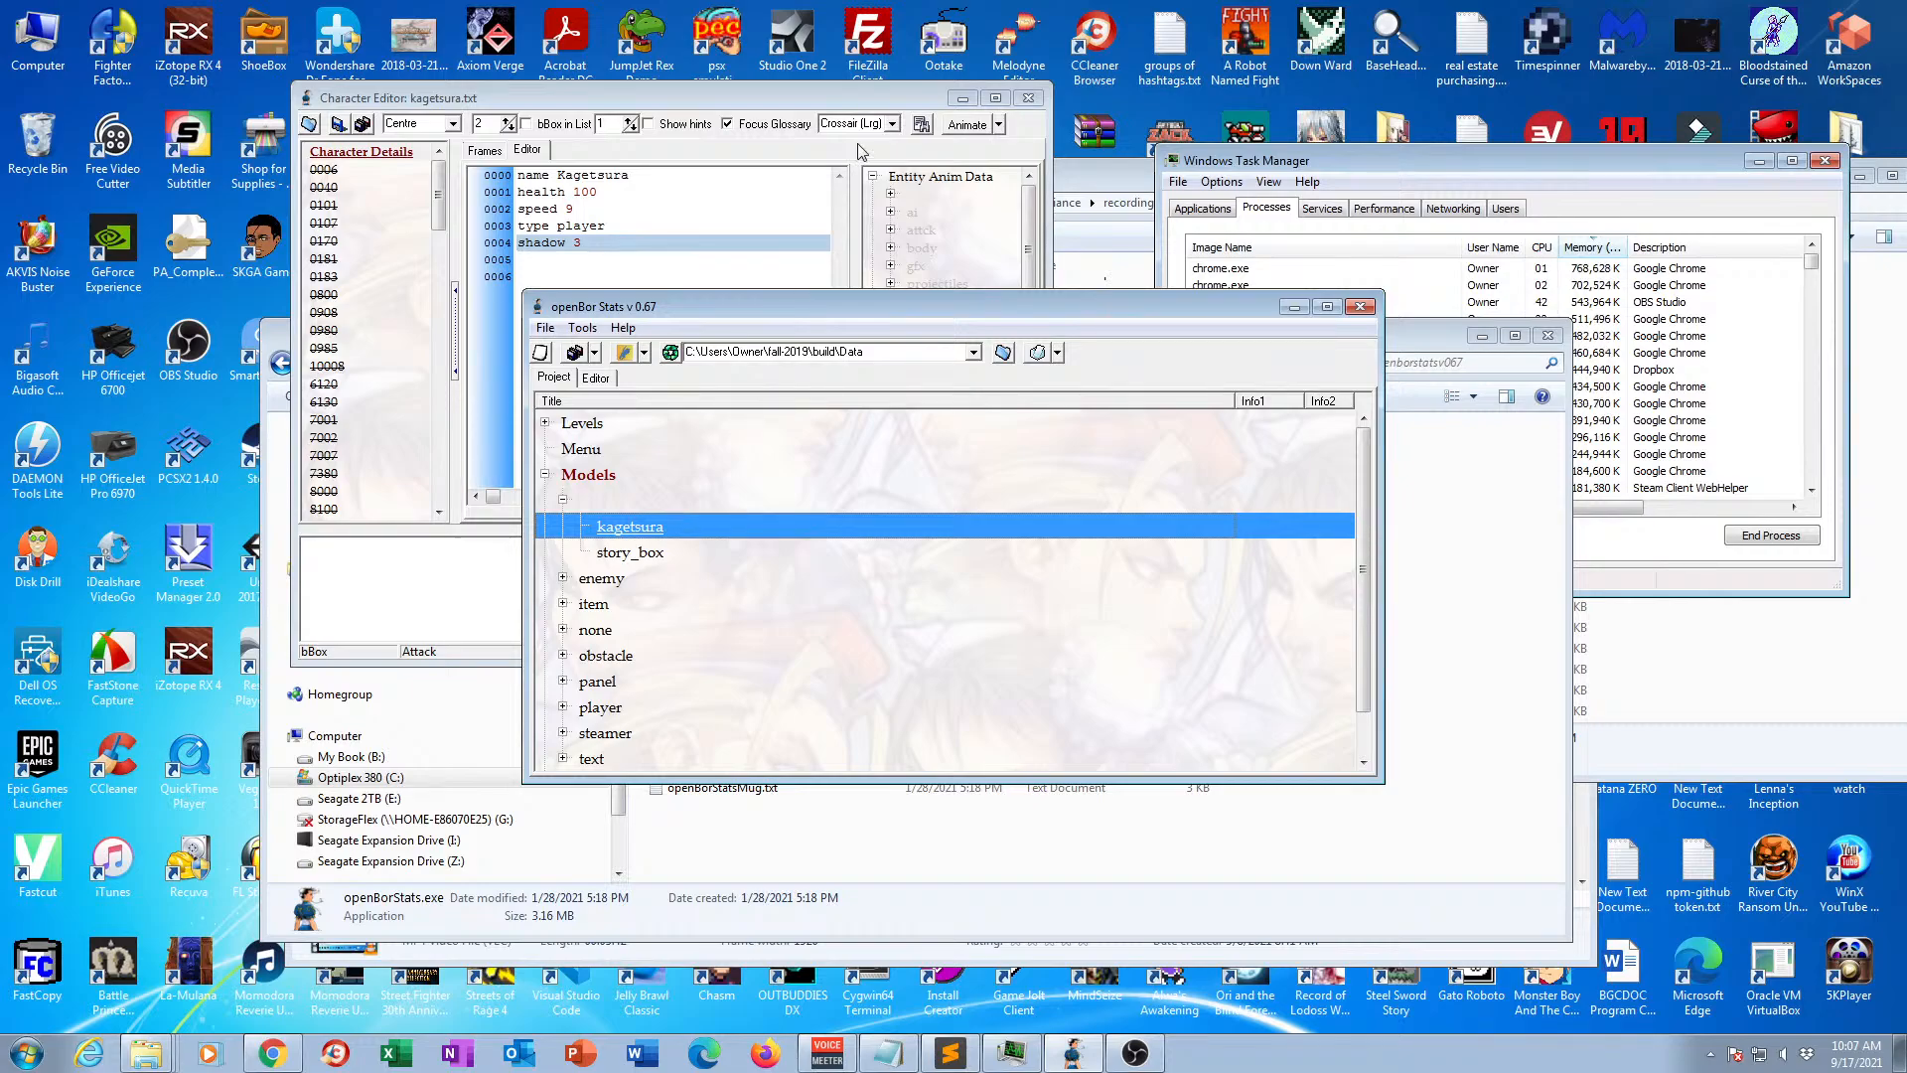
{"action": "left_click", "coordinate": [258, 1048]}
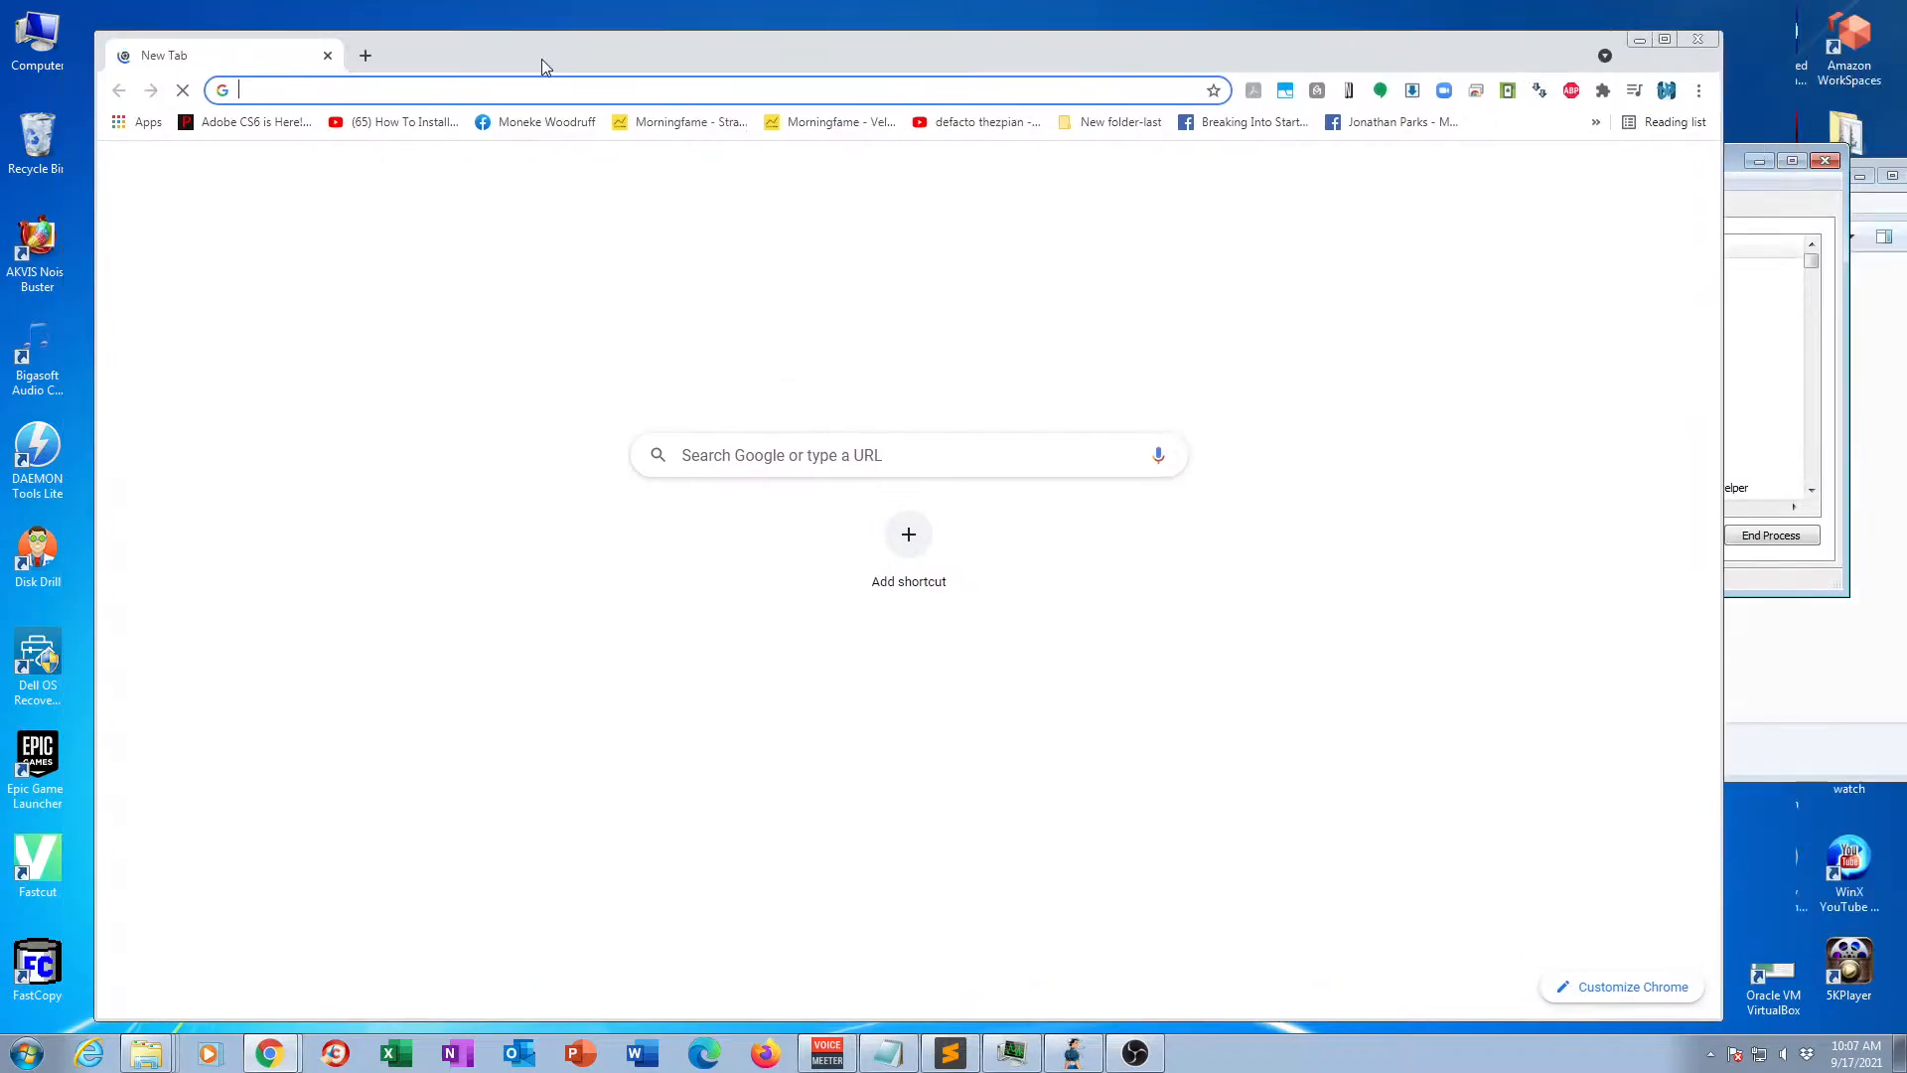
{"action": "left_click", "coordinate": [584, 79]}
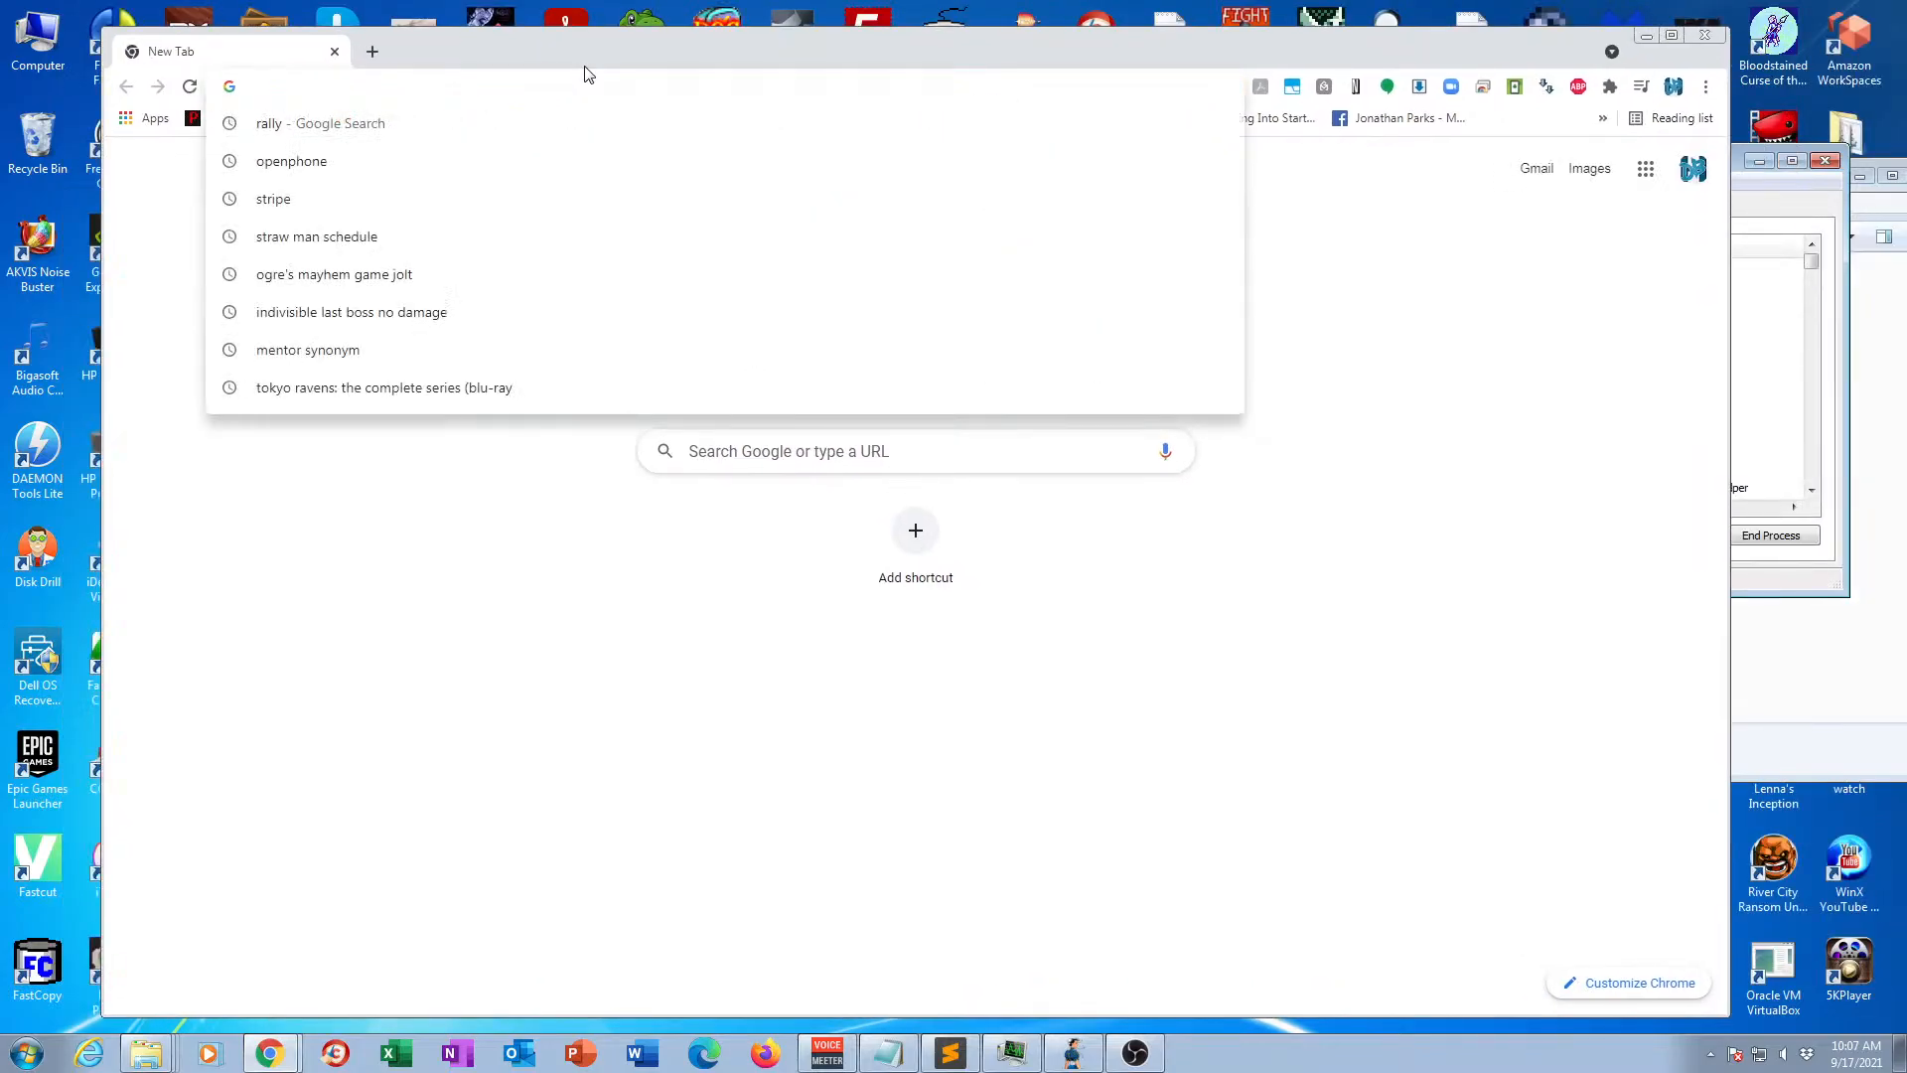
{"action": "type", "text": "mu"}
{"action": "key", "text": "Return"}
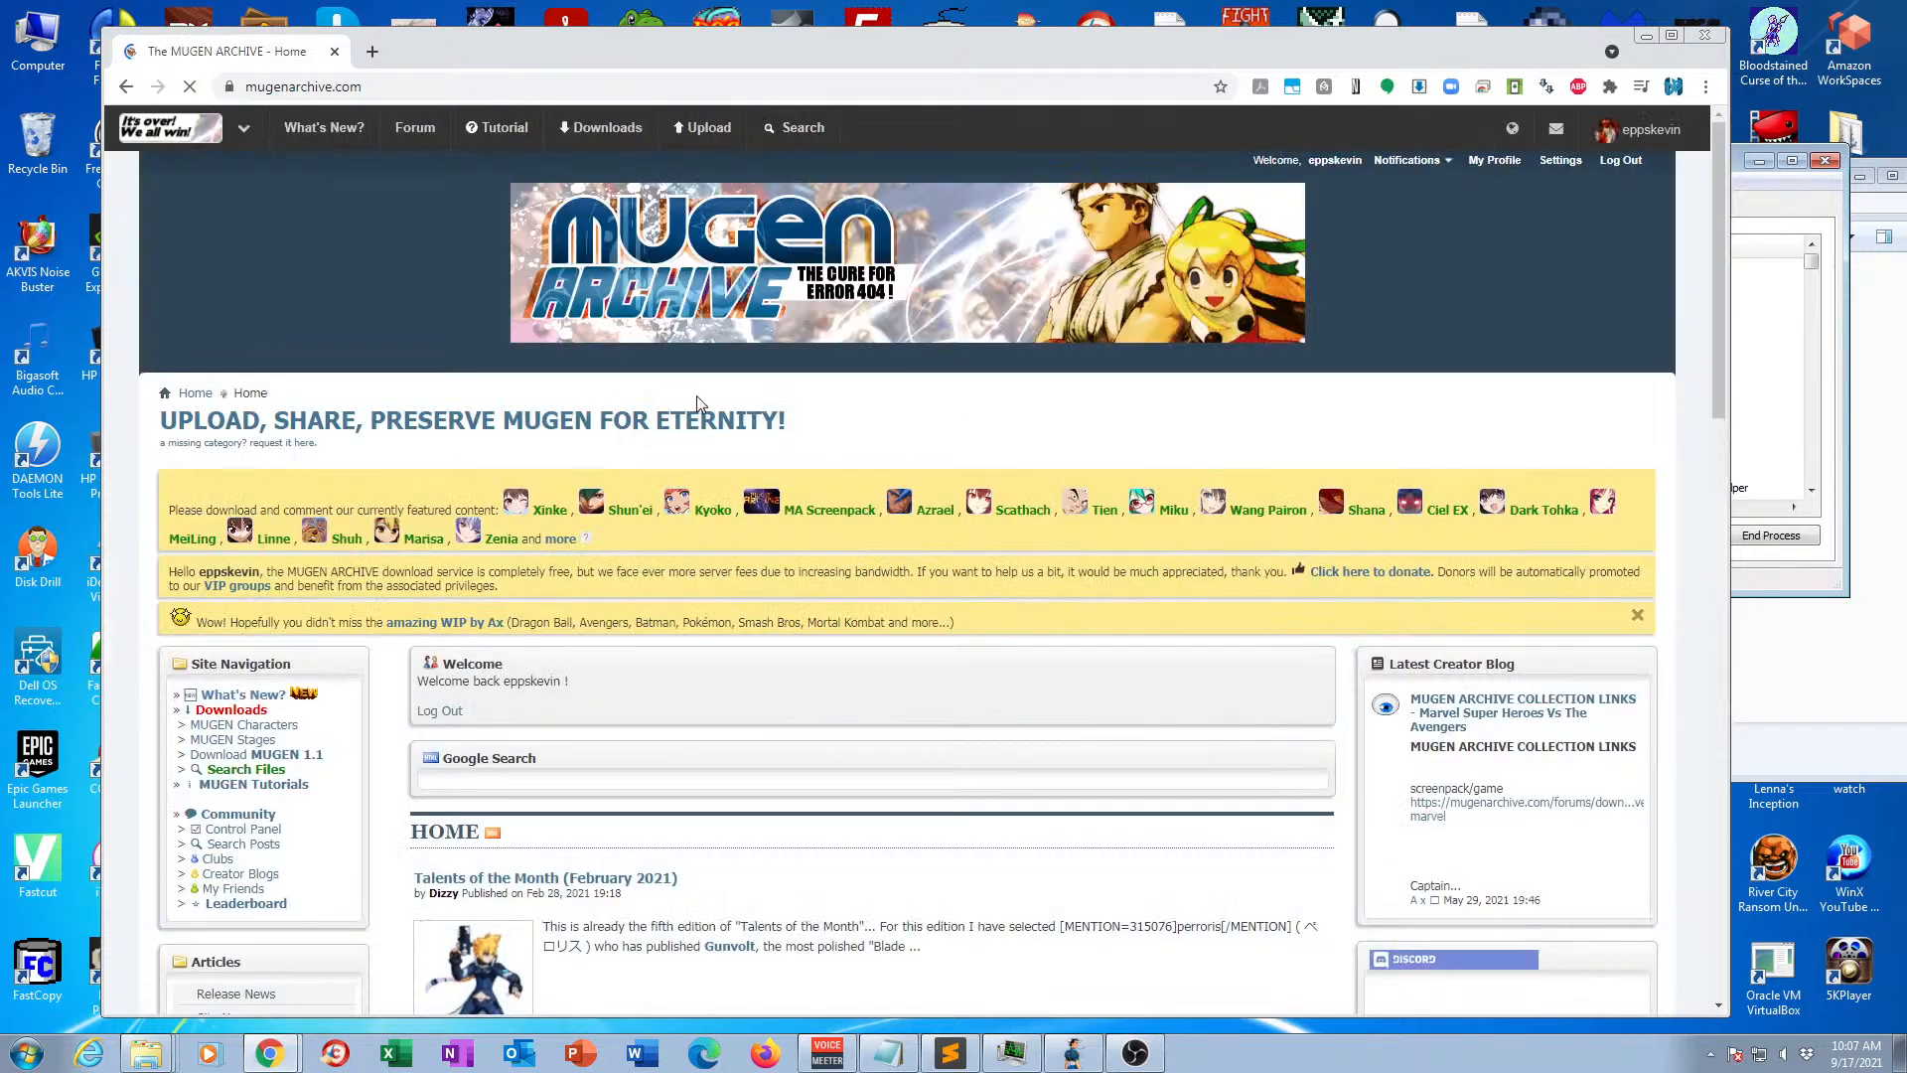
Open the SNK category within the Characters section of the site's downloads.
{"action": "left_click", "coordinate": [601, 129]}
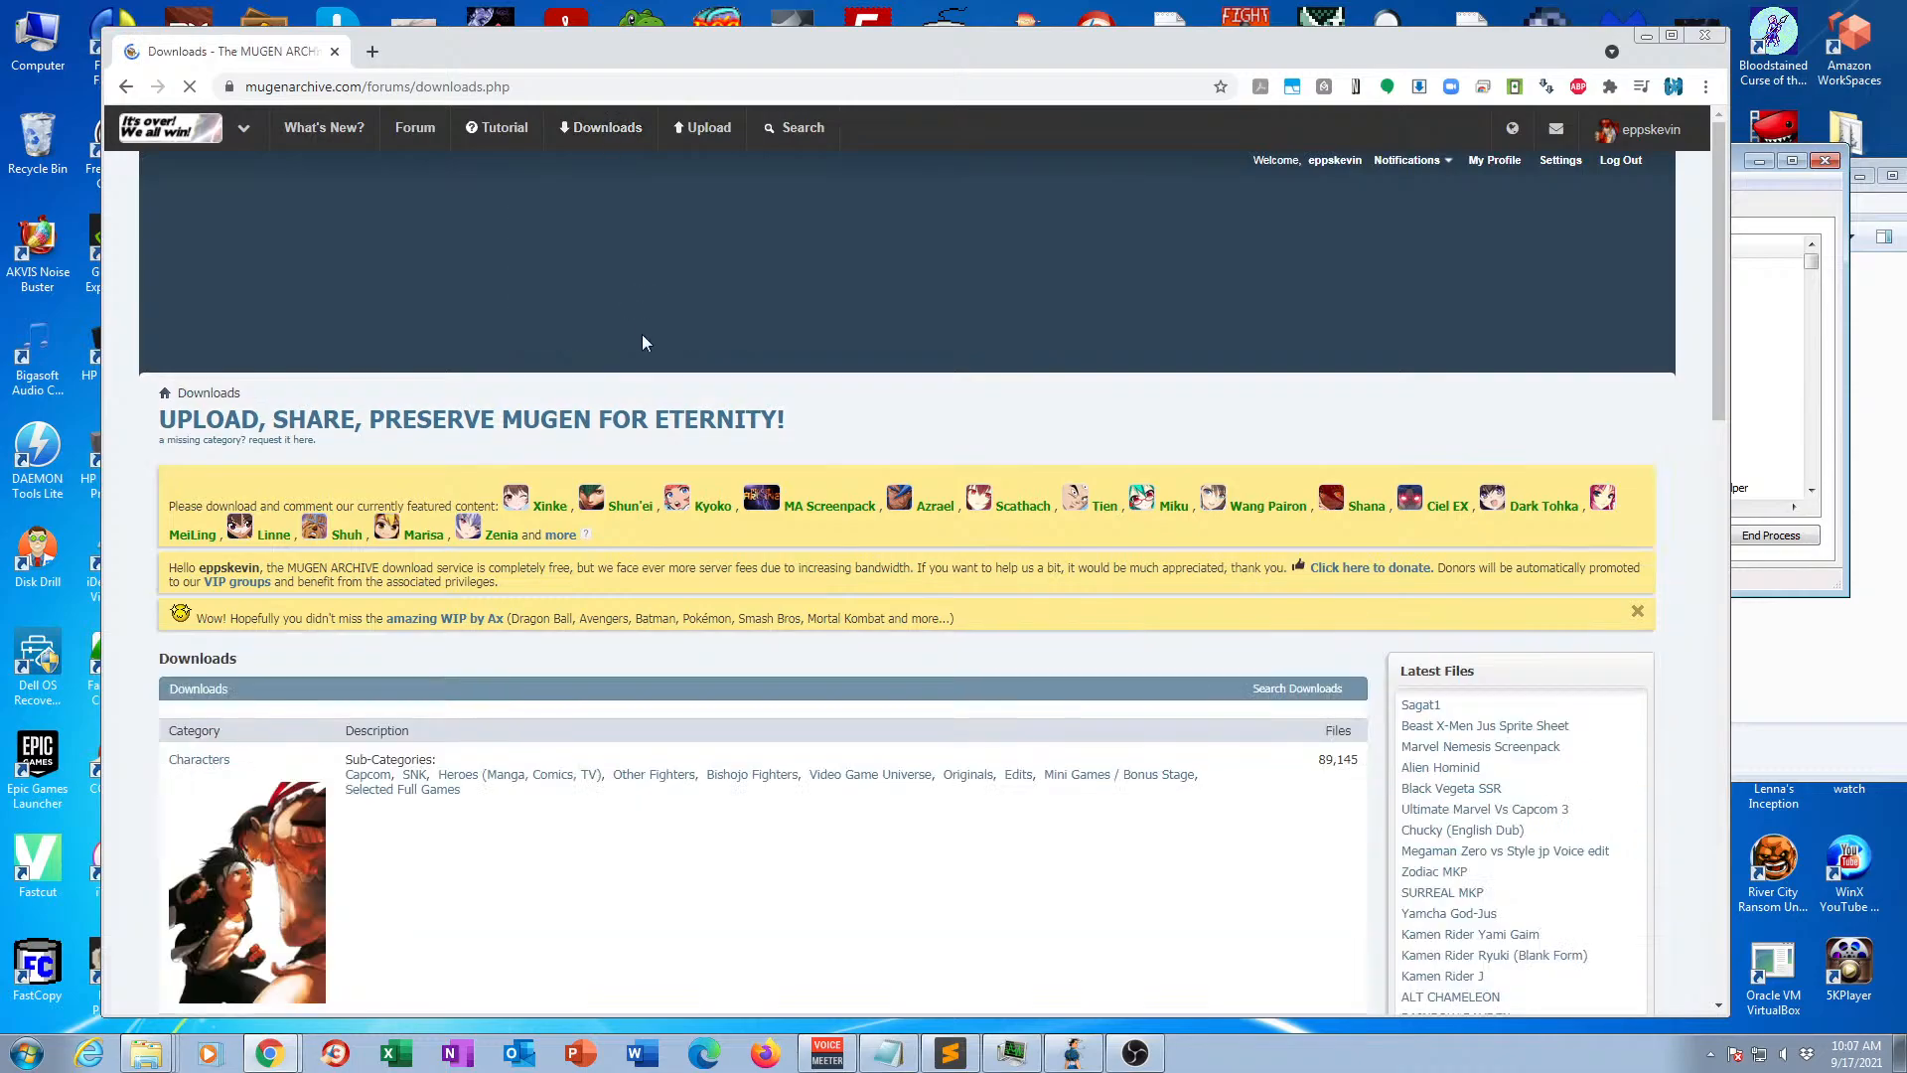
{"action": "scroll", "coordinate": [256, 441], "scroll_direction": "down", "scroll_amount": 3}
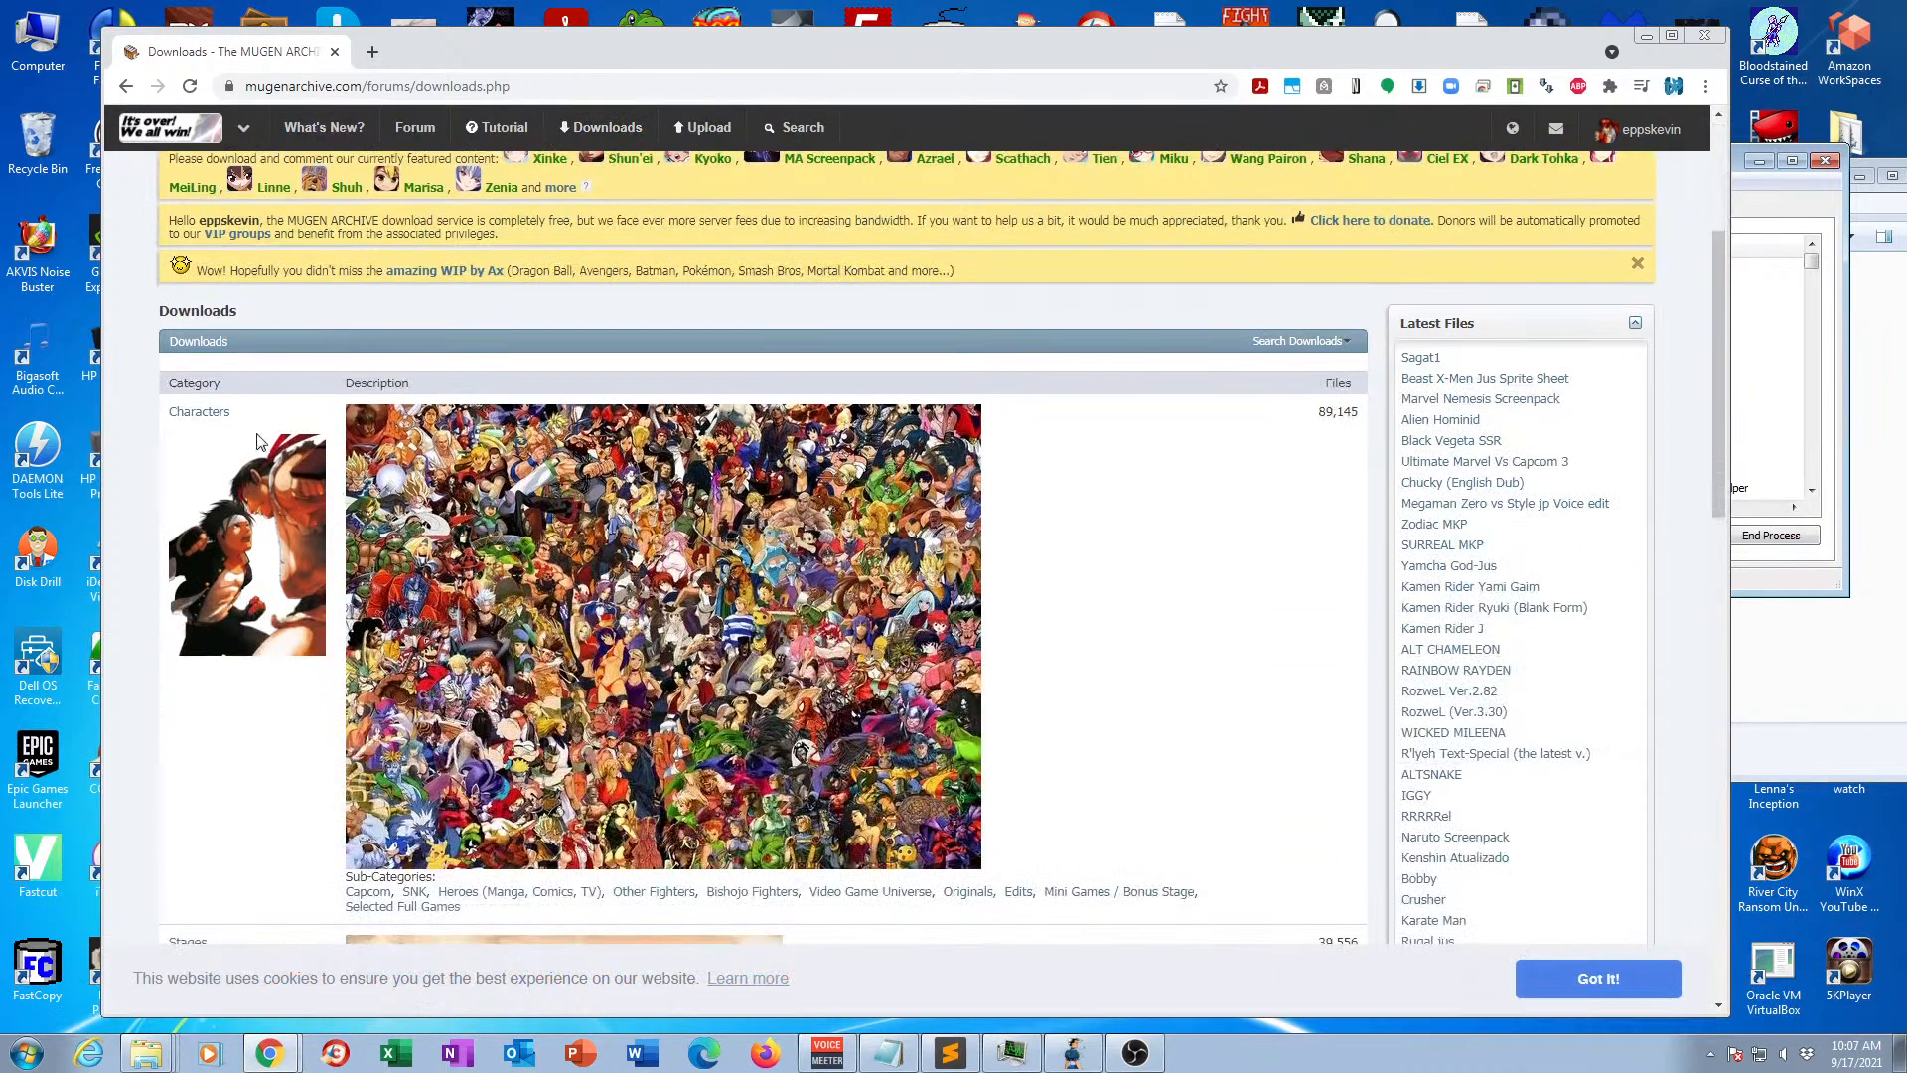
{"action": "left_click", "coordinate": [203, 413]}
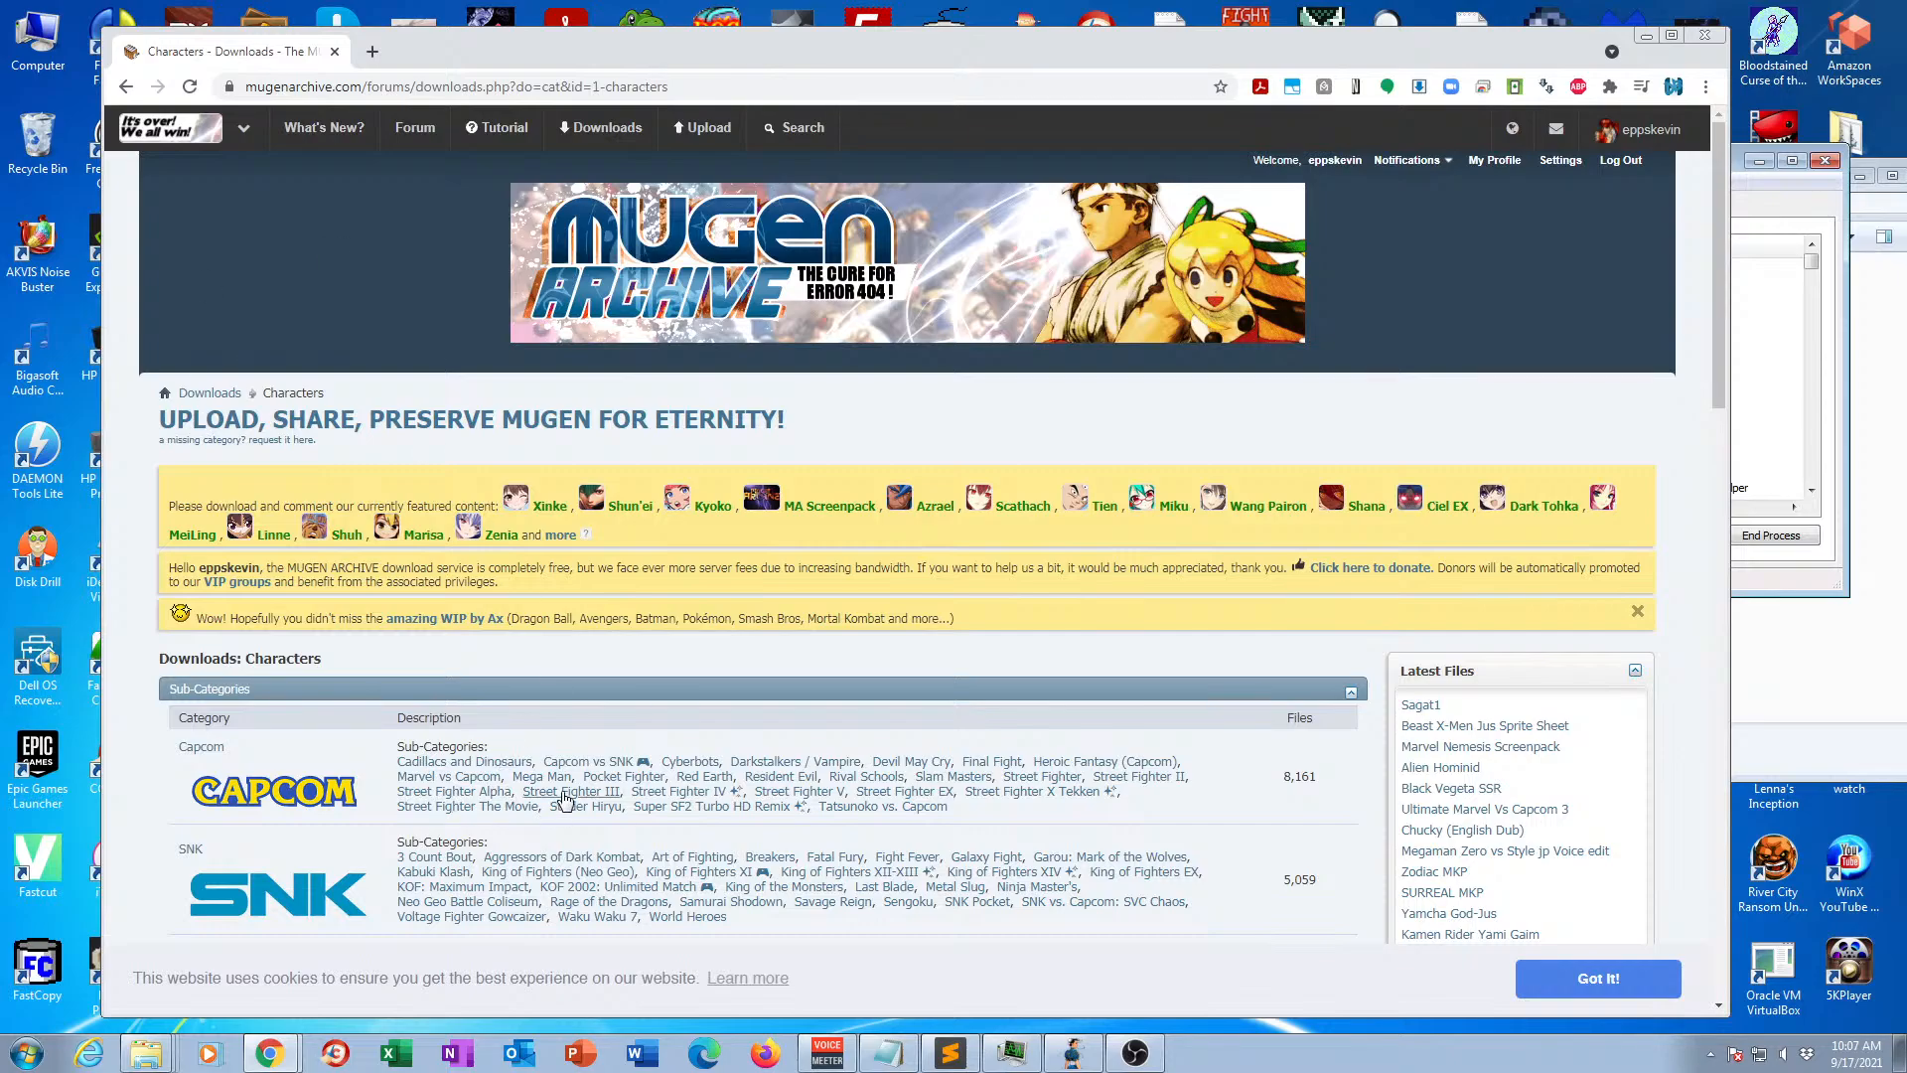
{"action": "scroll", "coordinate": [562, 797], "scroll_direction": "down", "scroll_amount": 1}
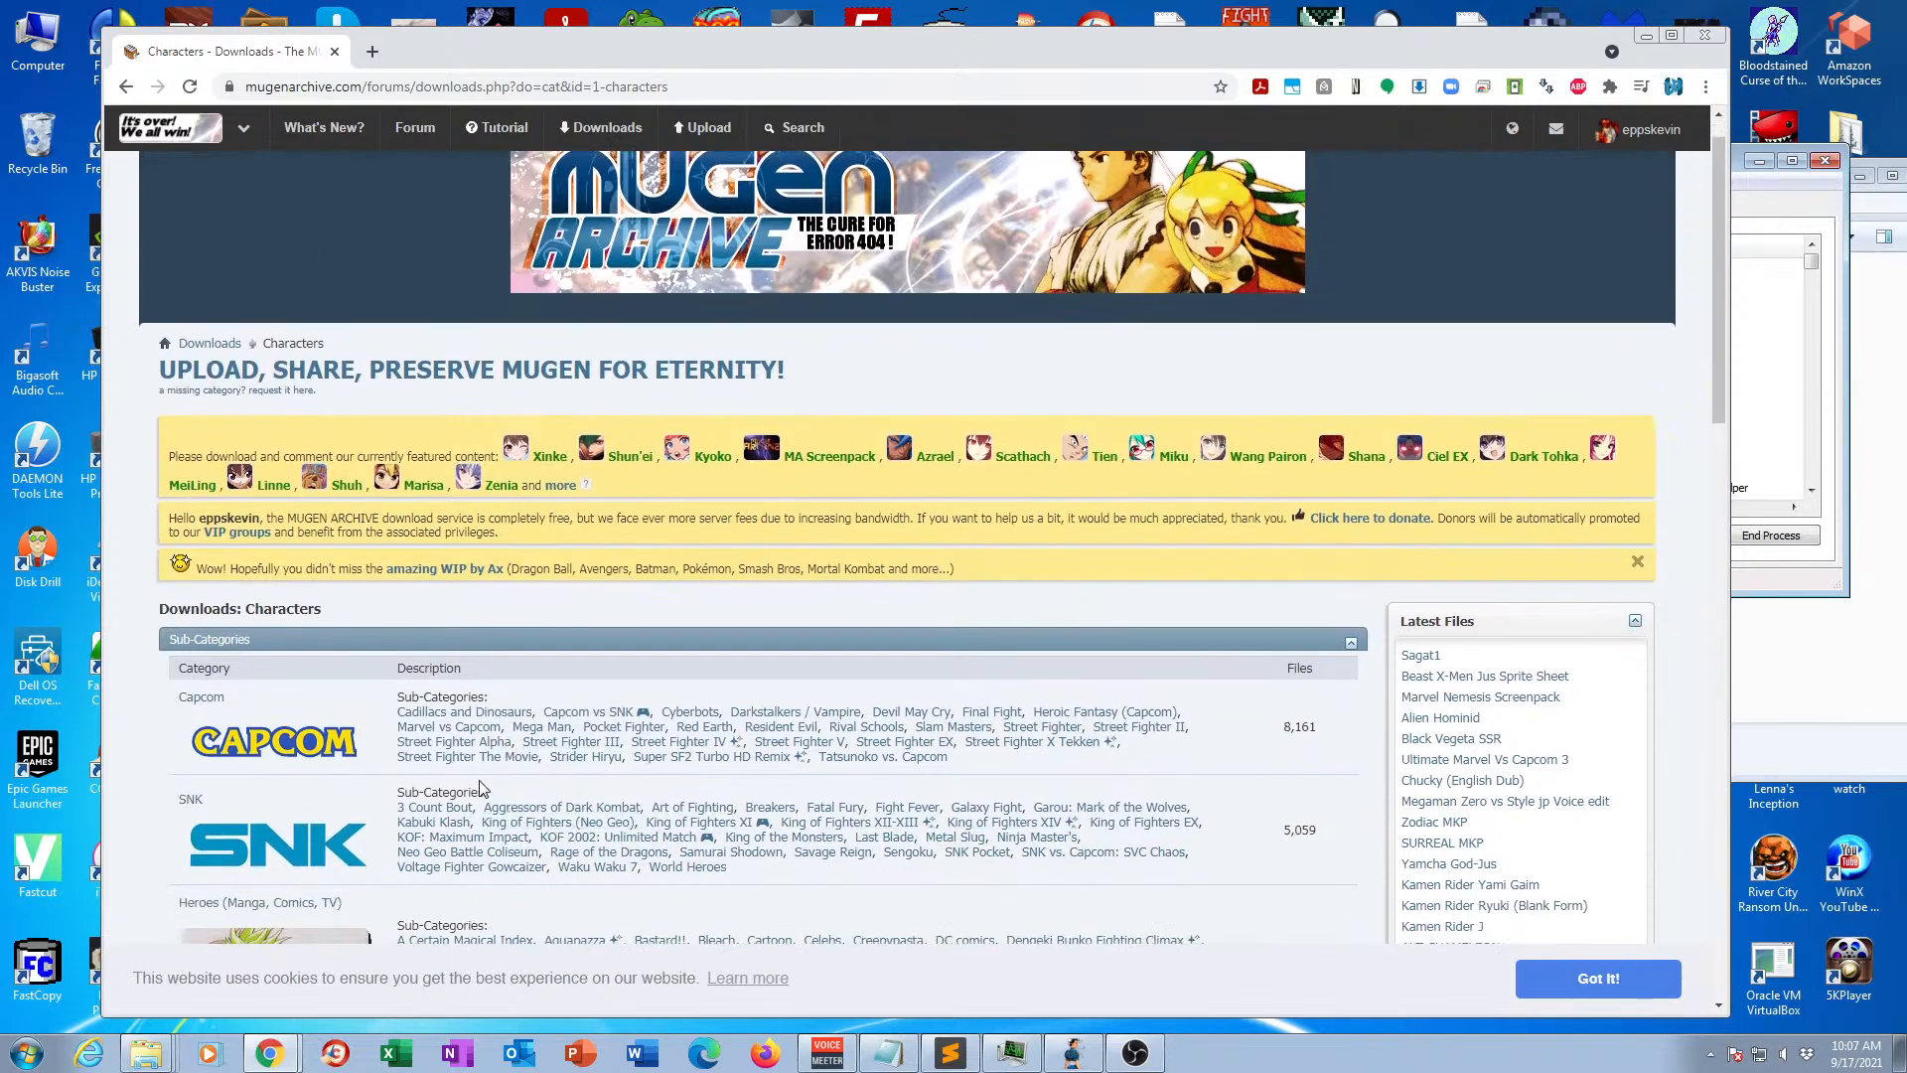
{"action": "left_click", "coordinate": [310, 847]}
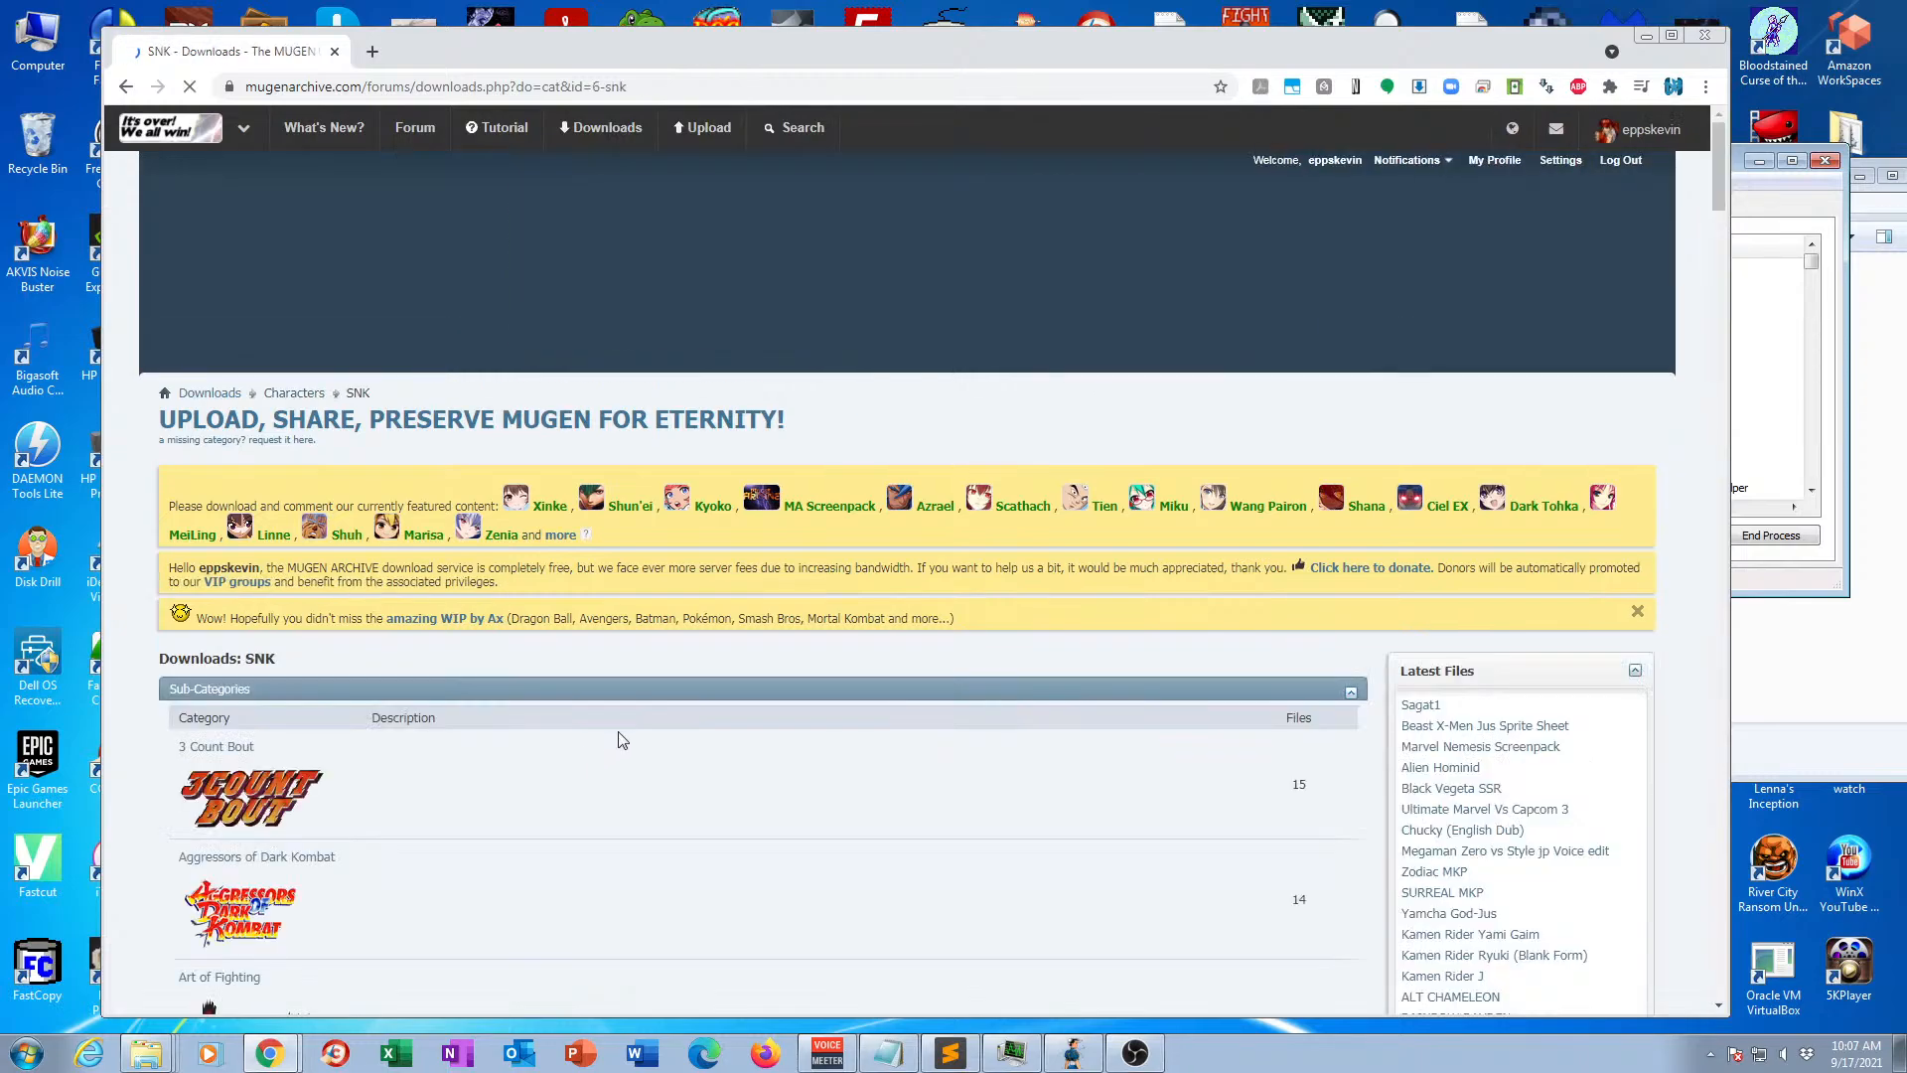
Find the Sengoku sub-category in the SNK game list and open it.
{"action": "scroll", "coordinate": [639, 720], "scroll_direction": "down", "scroll_amount": 5}
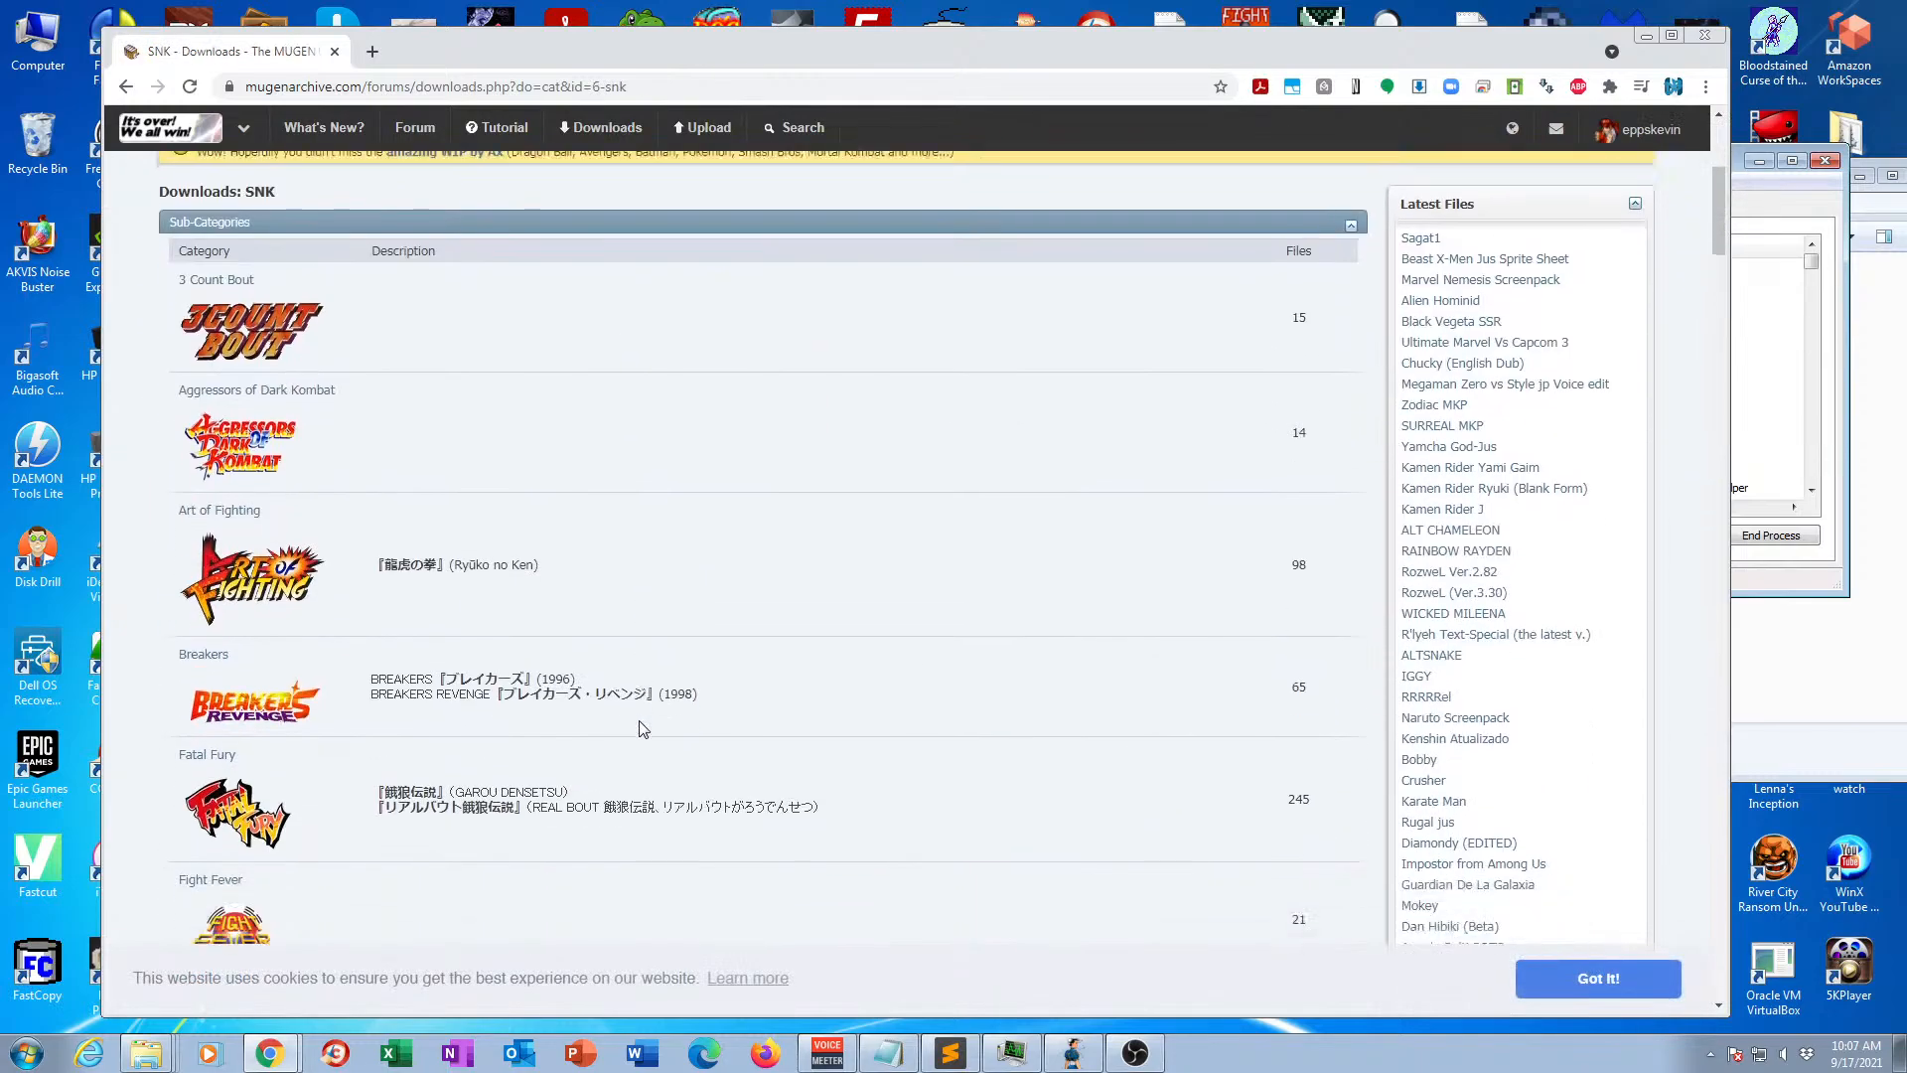
{"action": "scroll", "coordinate": [640, 728], "scroll_direction": "down", "scroll_amount": 7}
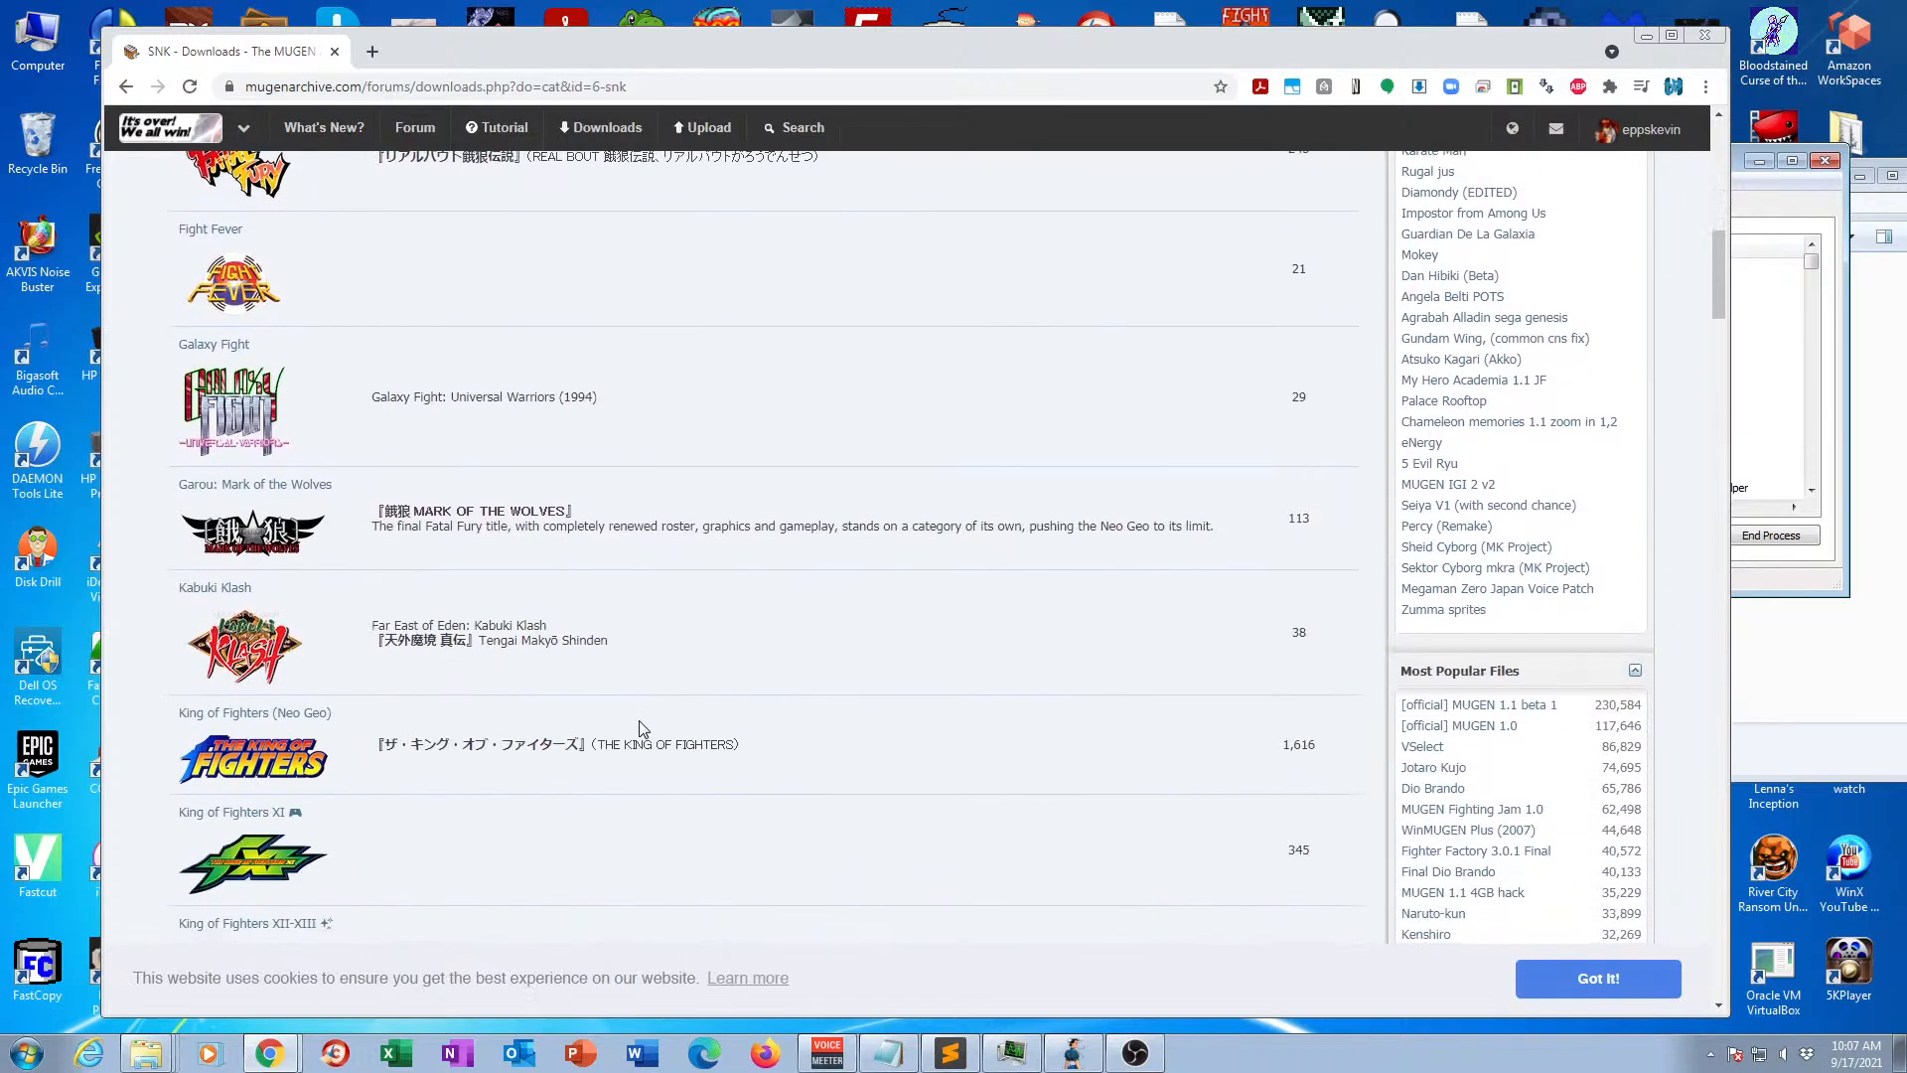
{"action": "scroll", "coordinate": [639, 728], "scroll_direction": "down", "scroll_amount": 7}
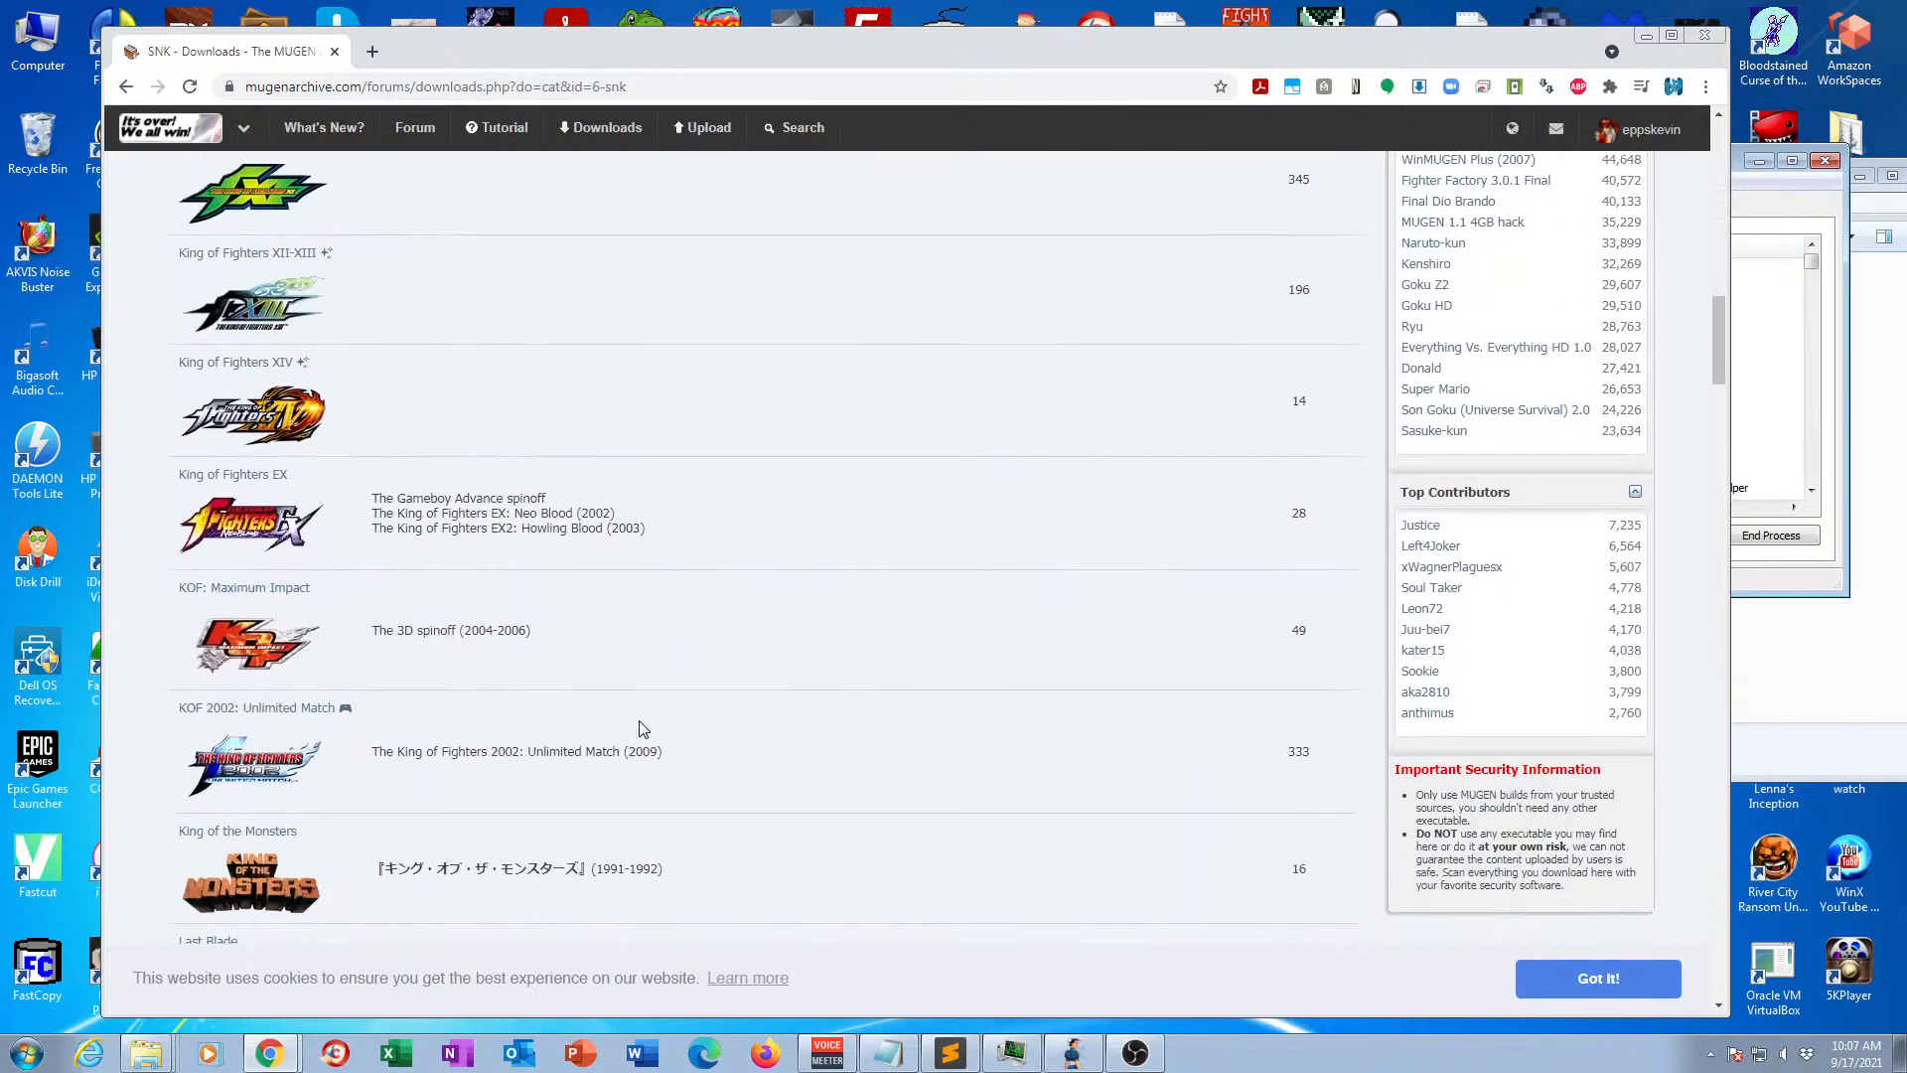
{"action": "scroll", "coordinate": [640, 728], "scroll_direction": "down", "scroll_amount": 8}
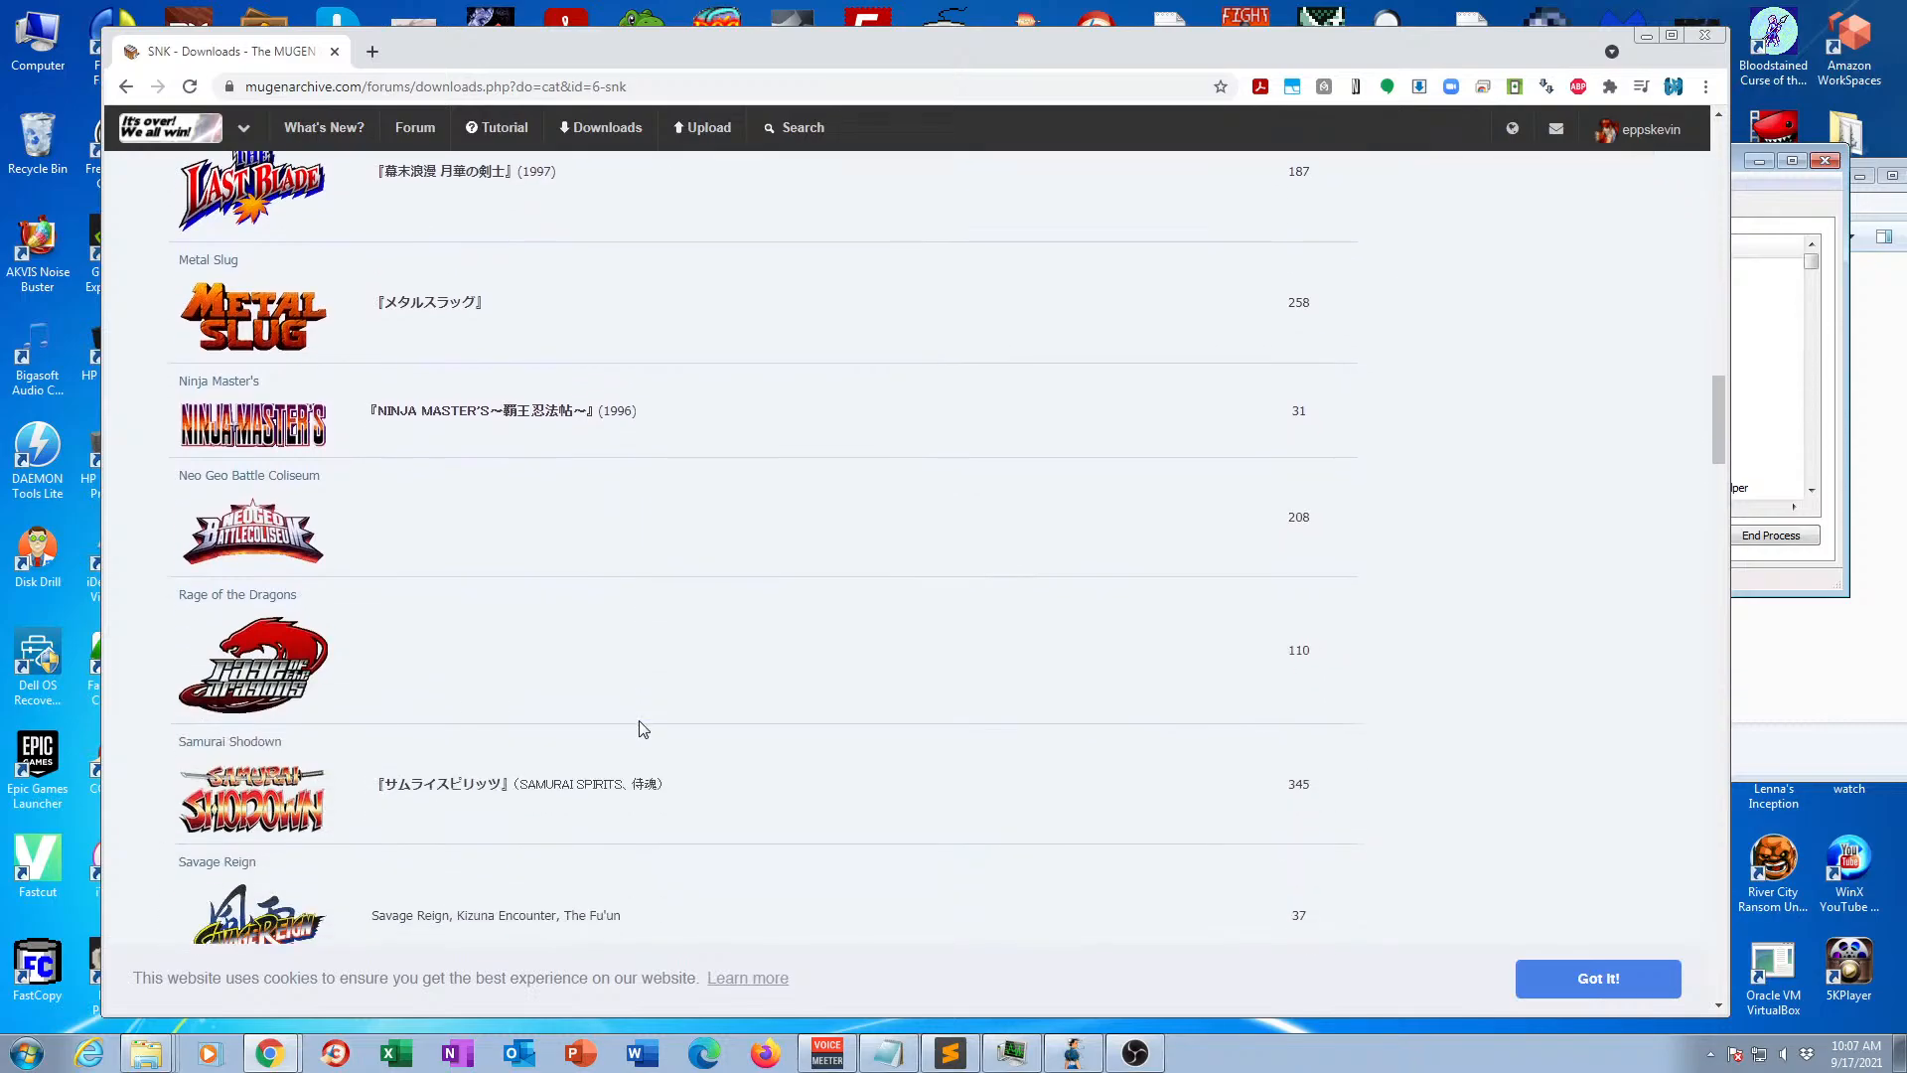
{"action": "scroll", "coordinate": [640, 728], "scroll_direction": "down", "scroll_amount": 7}
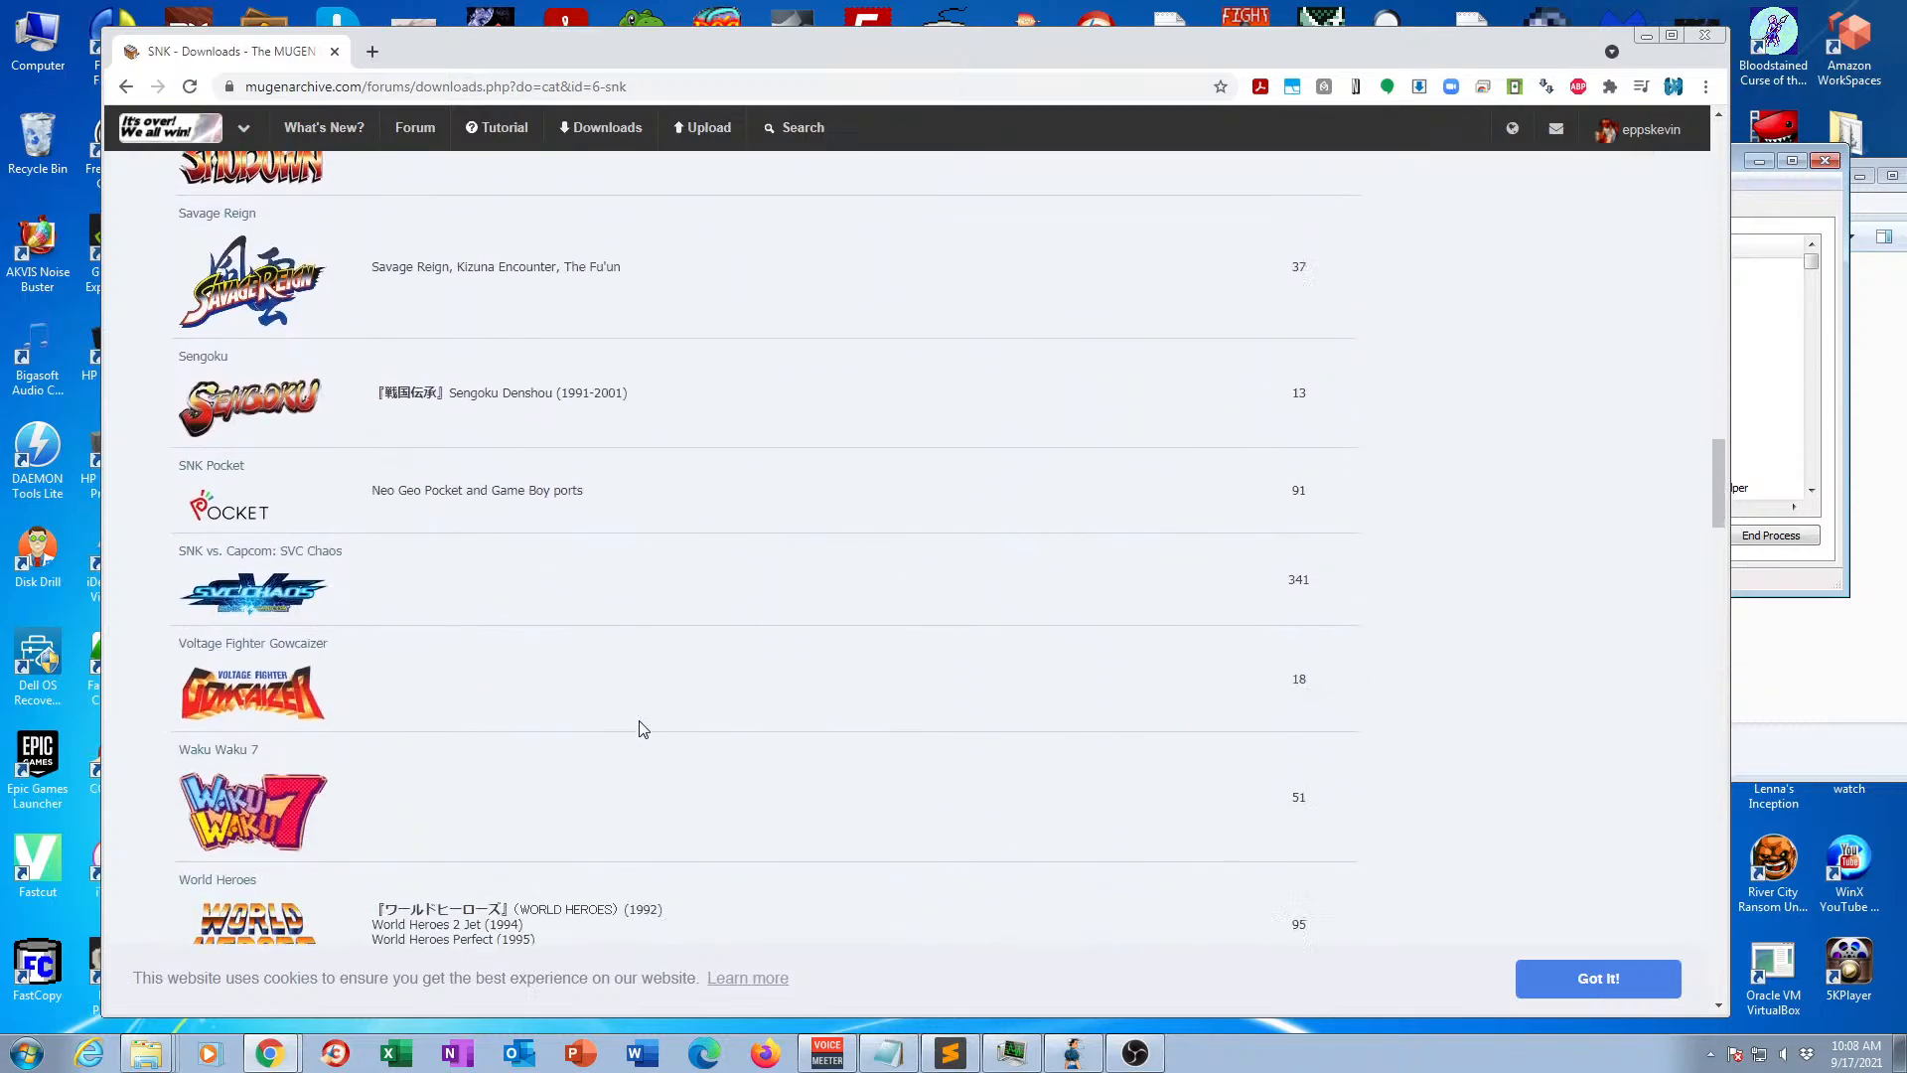
{"action": "left_click", "coordinate": [188, 339]}
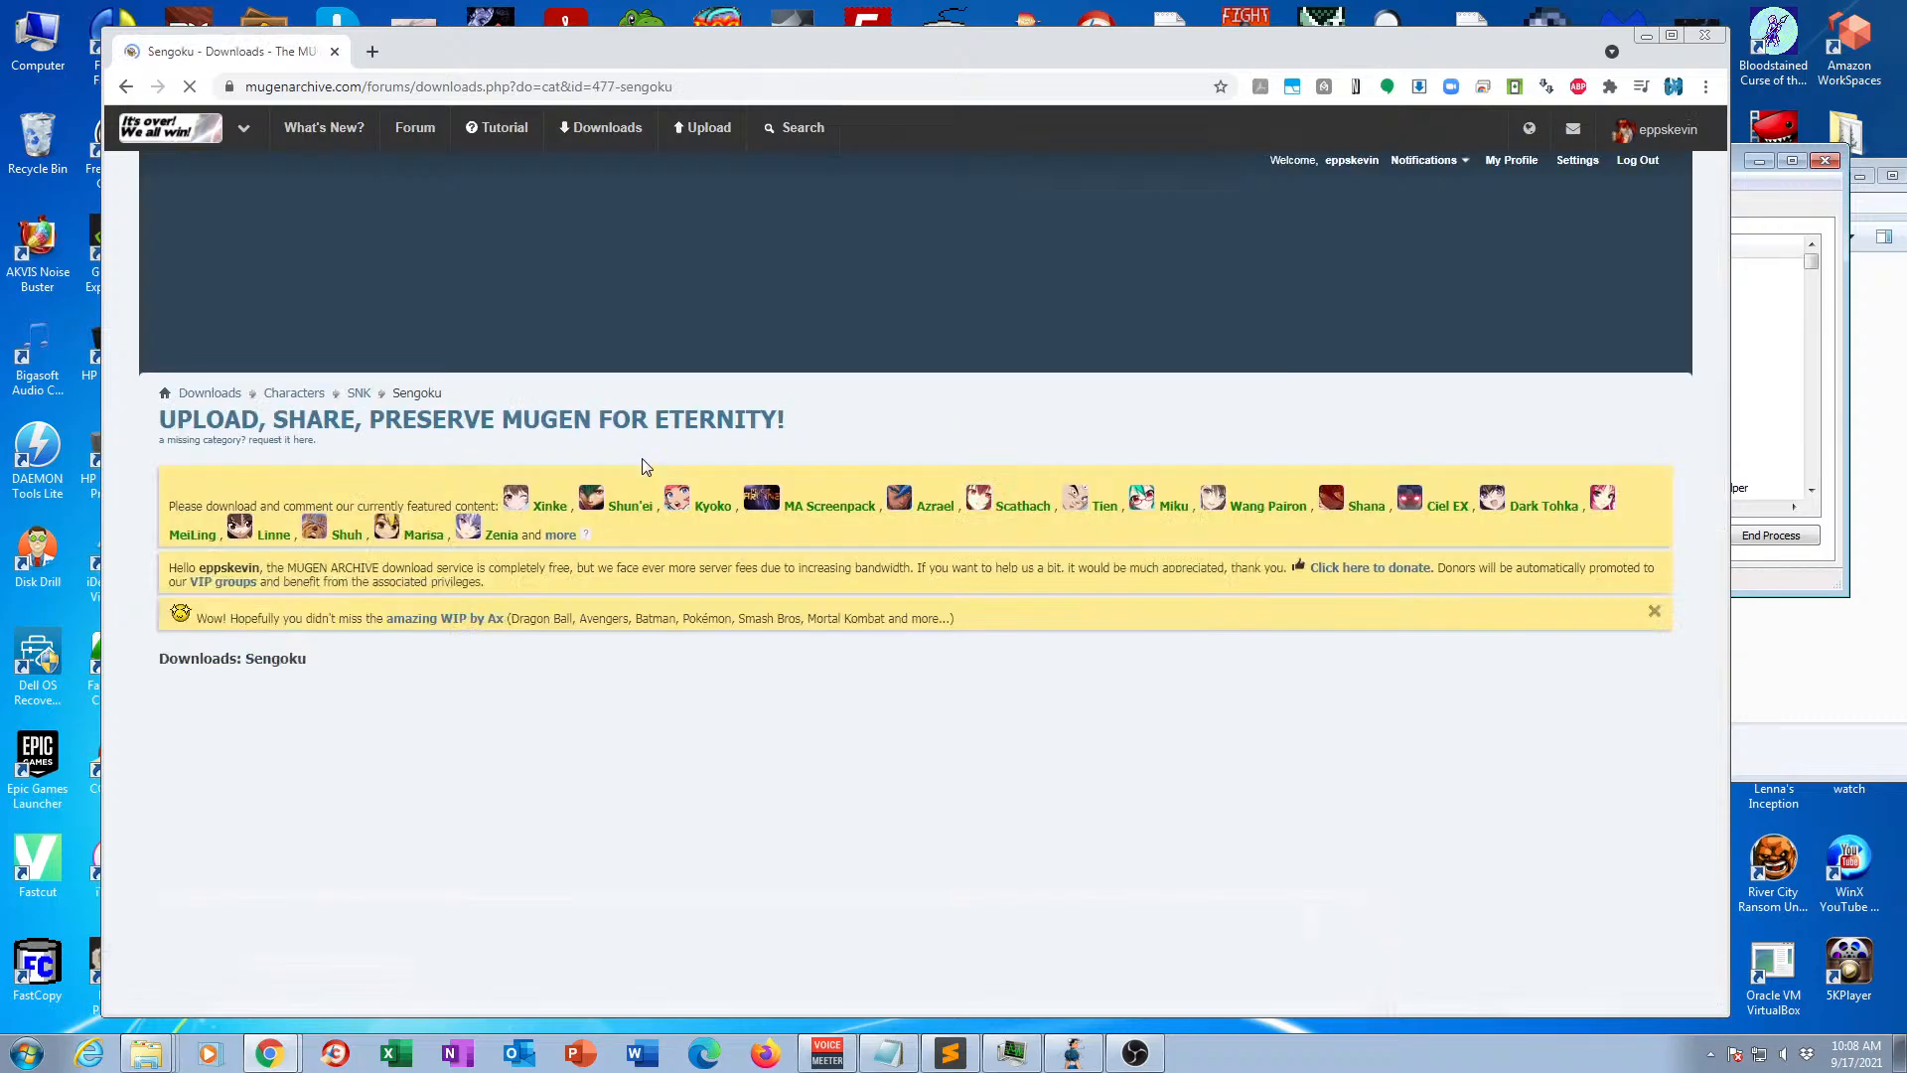
Look over the Sengoku character files, including the Kagetsura entries, and return to openBor Stats.
{"action": "scroll", "coordinate": [531, 563], "scroll_direction": "down", "scroll_amount": 3}
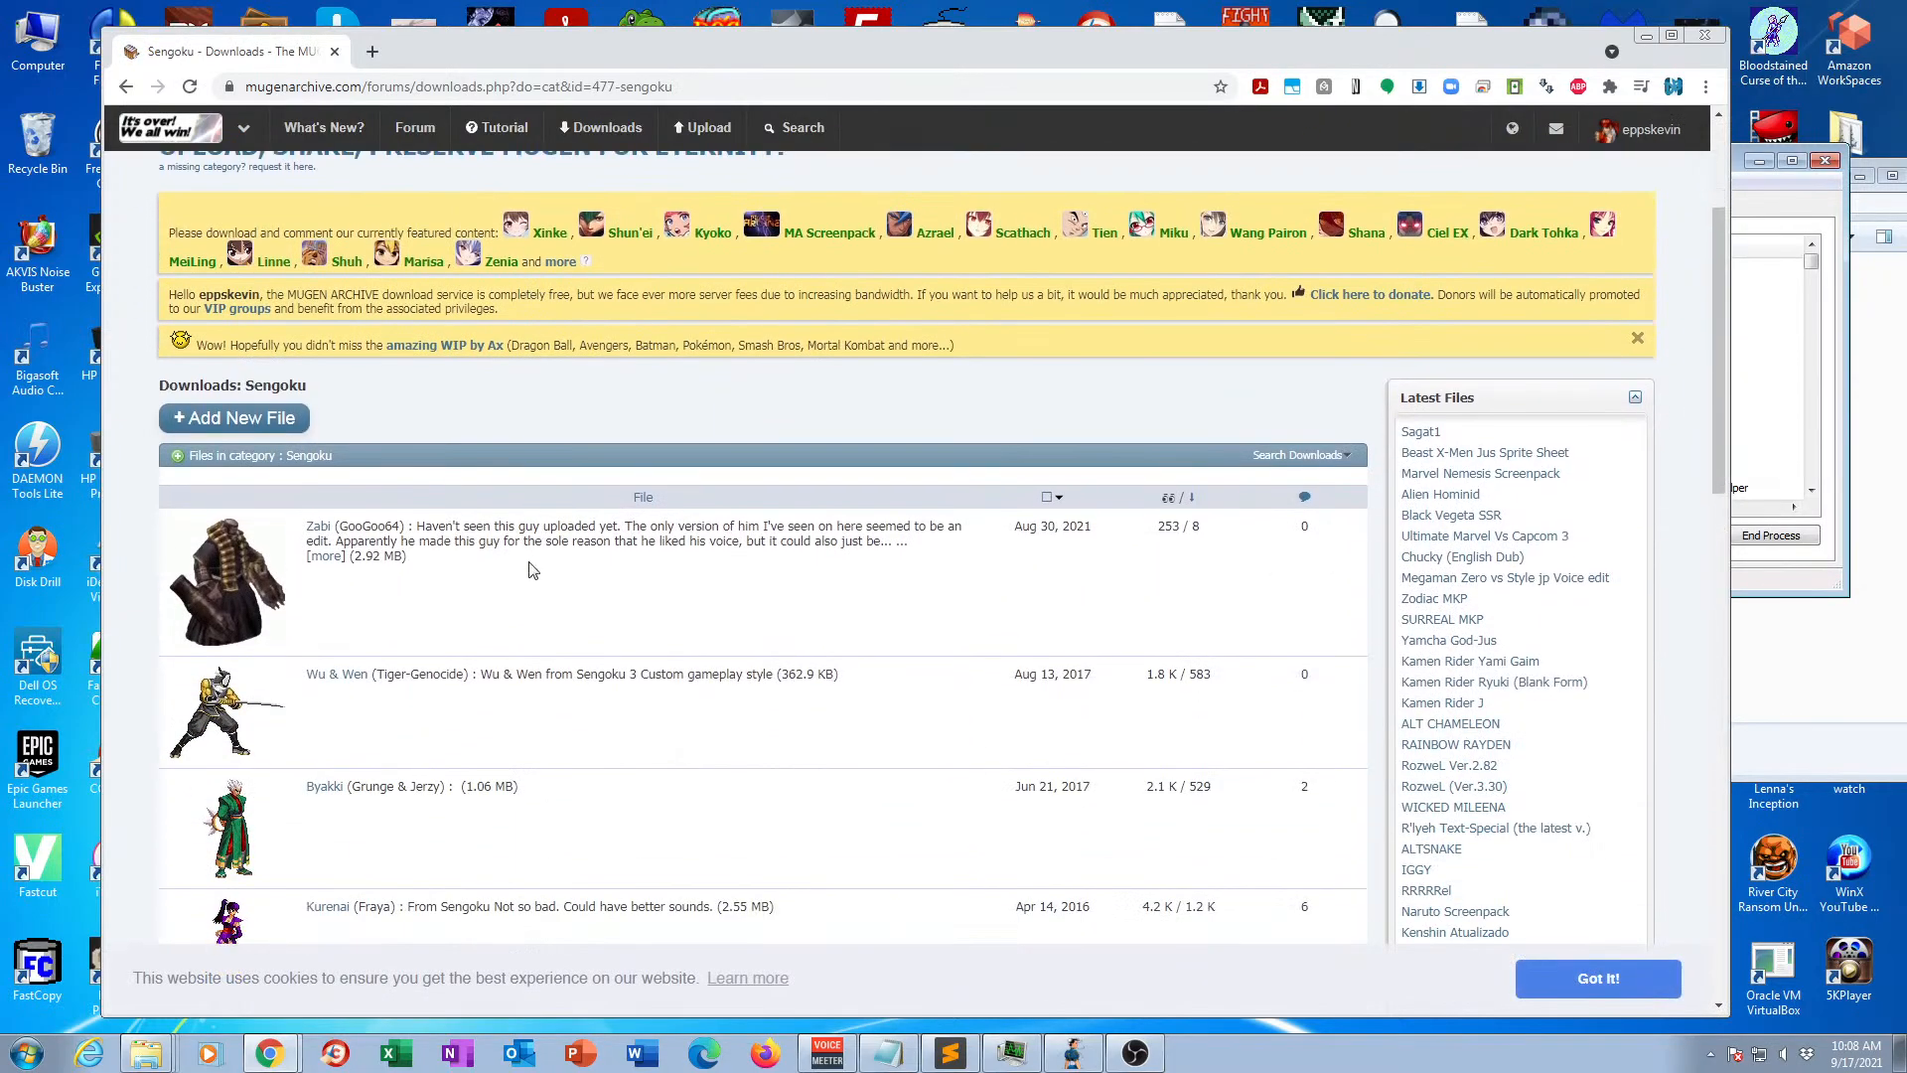
{"action": "scroll", "coordinate": [531, 562], "scroll_direction": "down", "scroll_amount": 5}
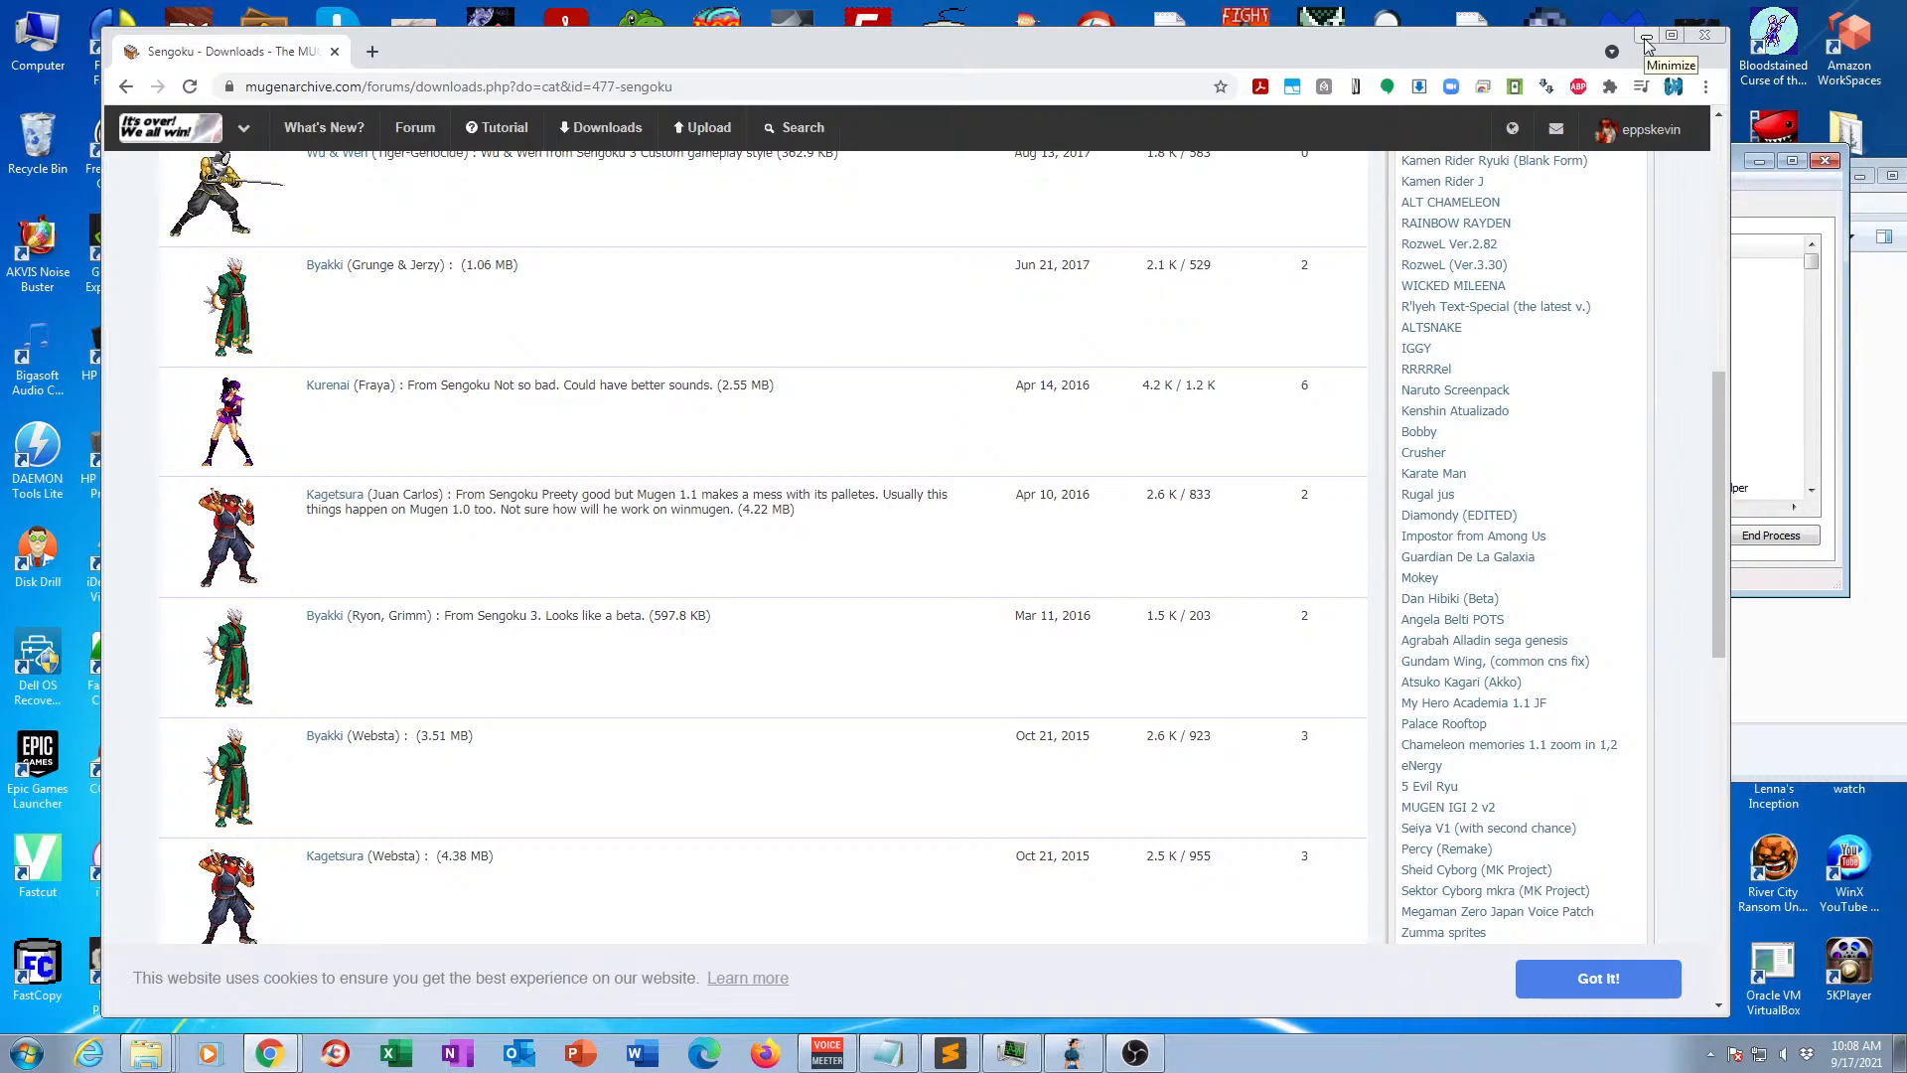
{"action": "left_click", "coordinate": [1647, 44]}
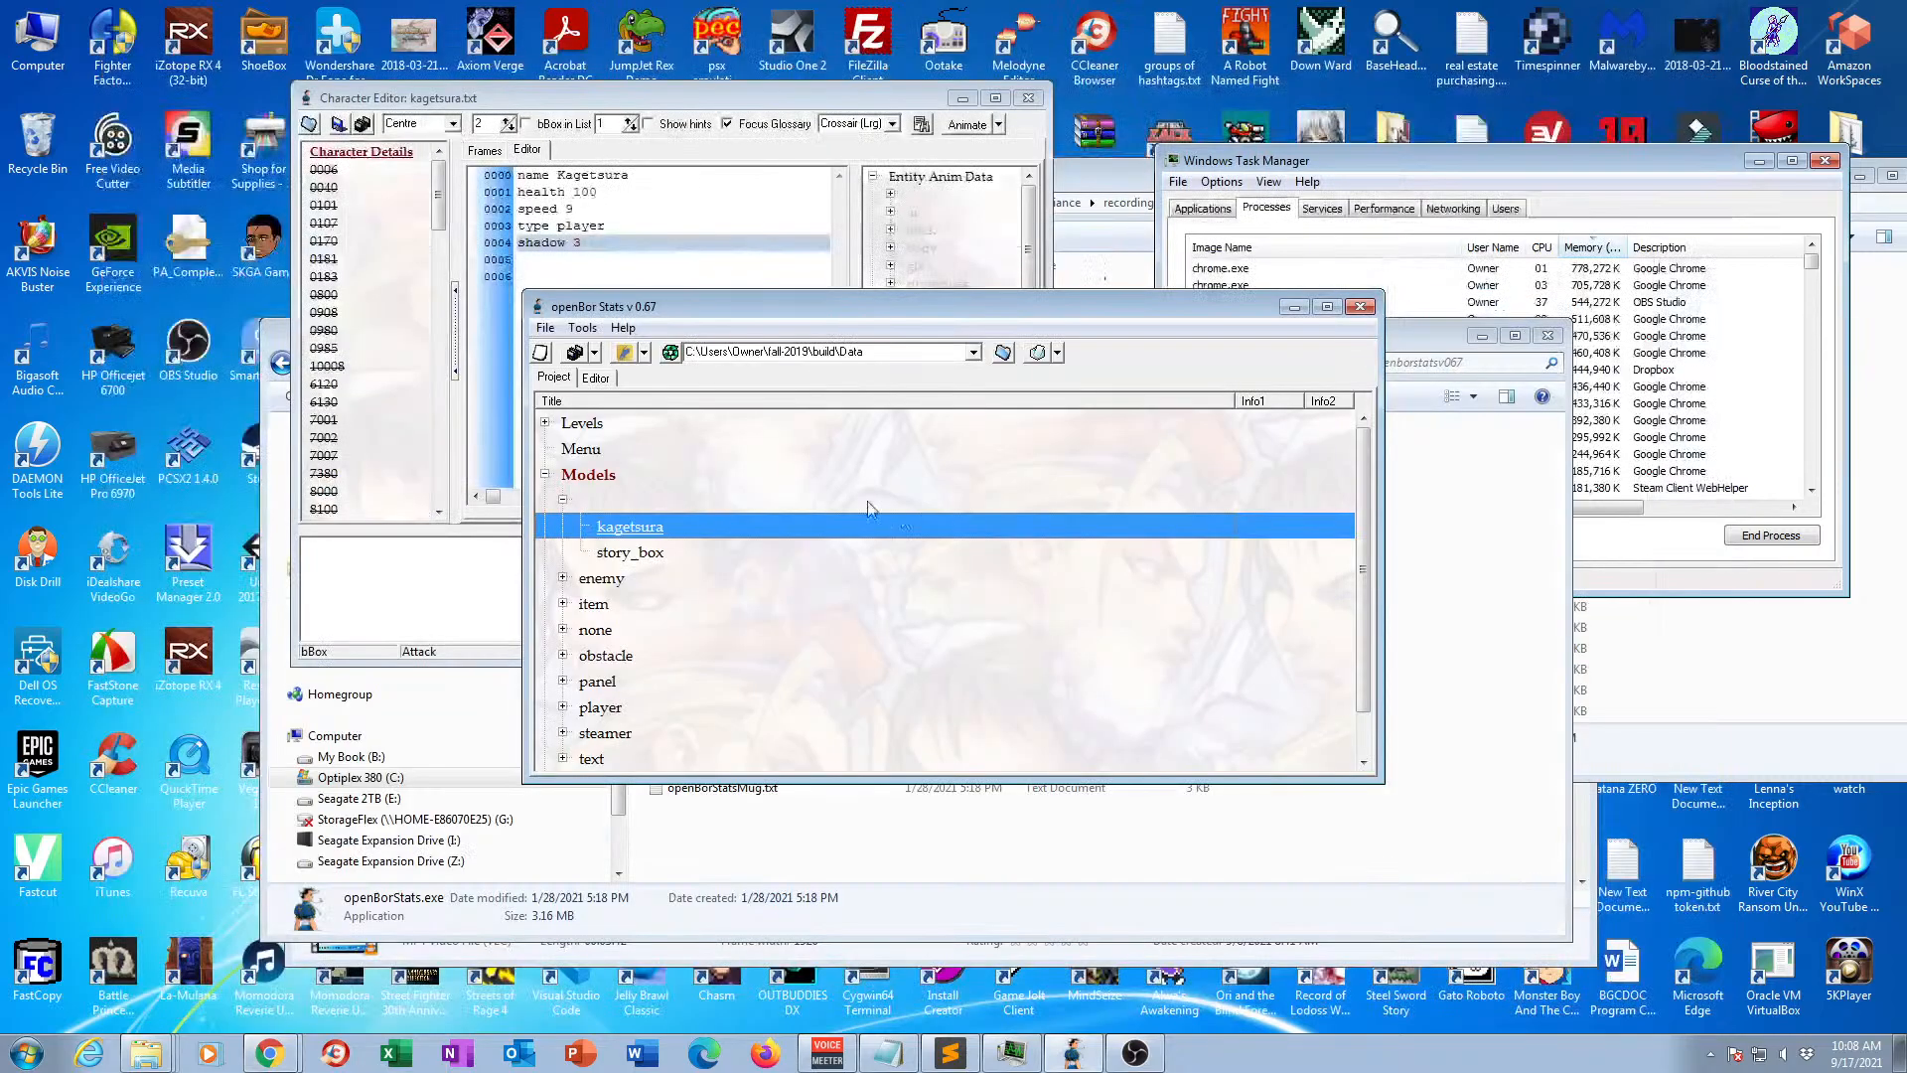
Open the kagetsura model in a maximized character editor, and display the frame view of animation 0006.
{"action": "double_click", "coordinate": [623, 527]}
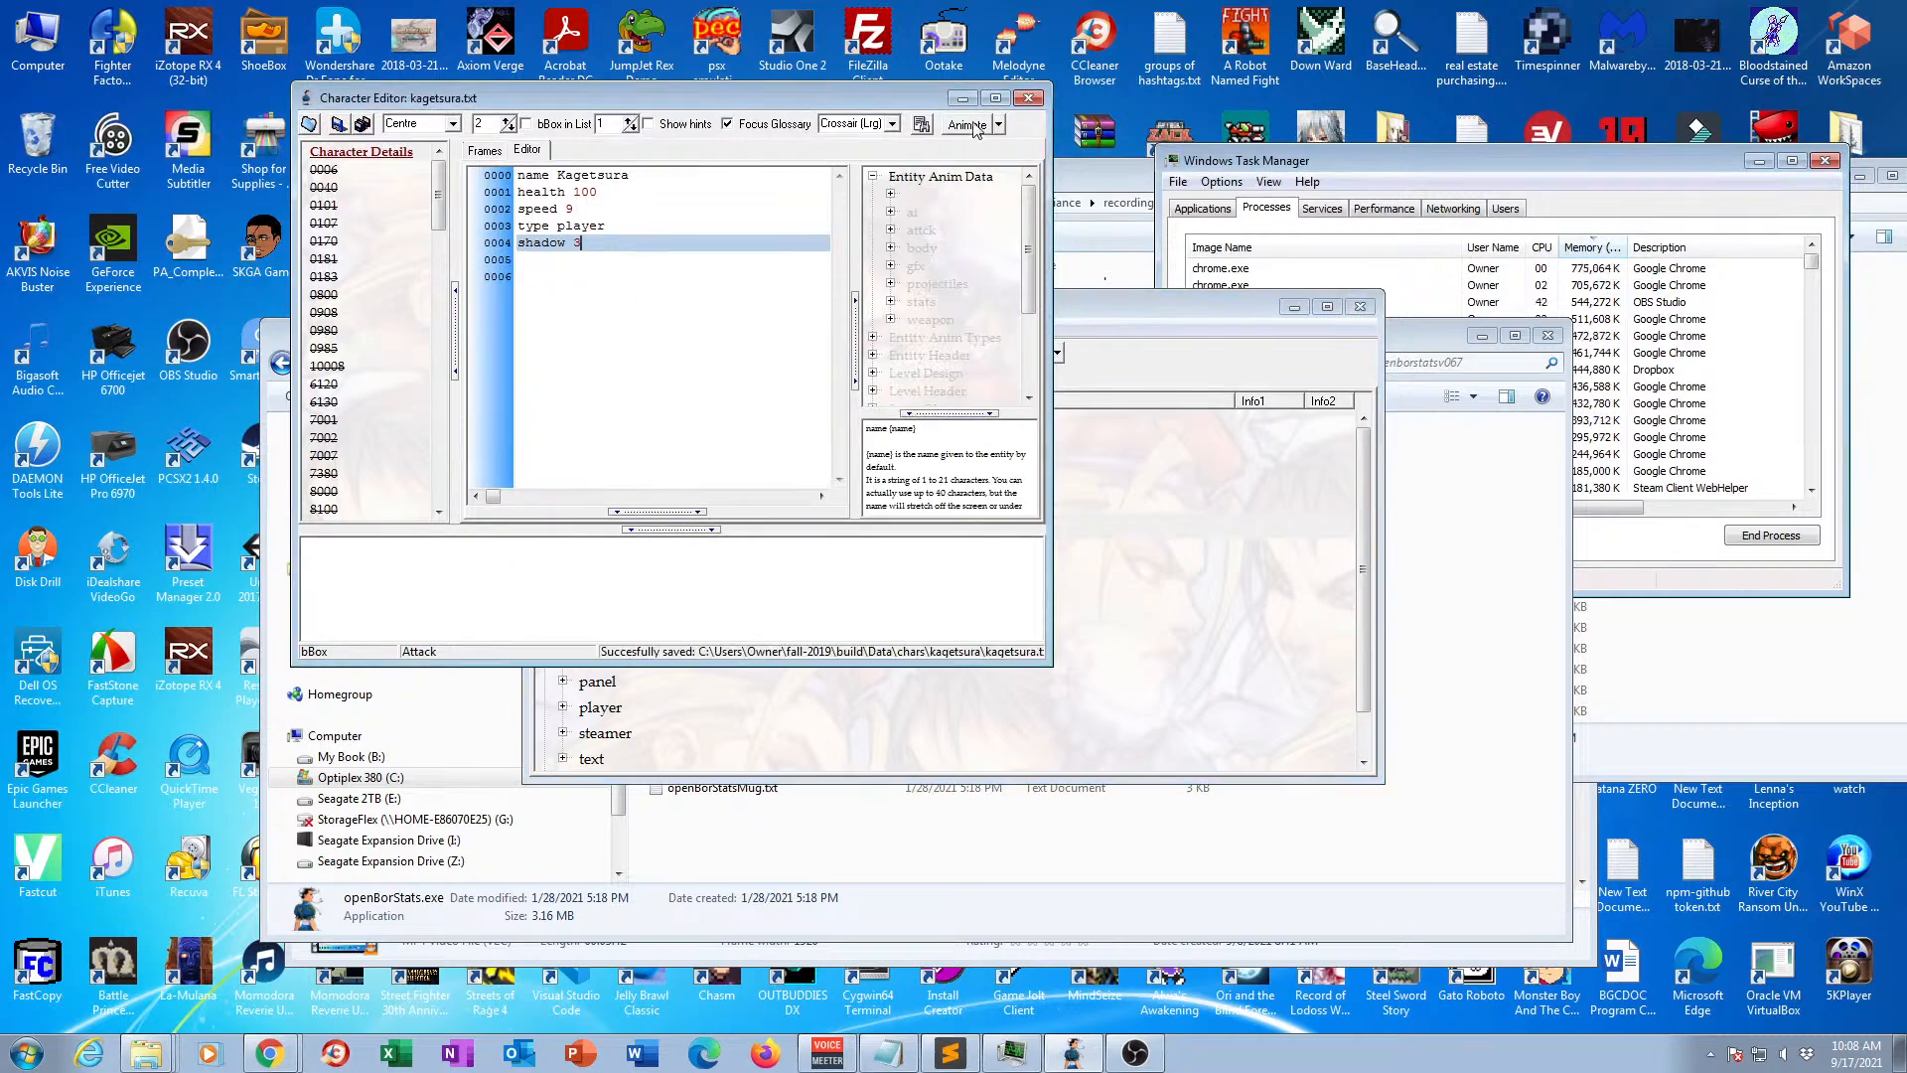
{"action": "double_click", "coordinate": [999, 99]}
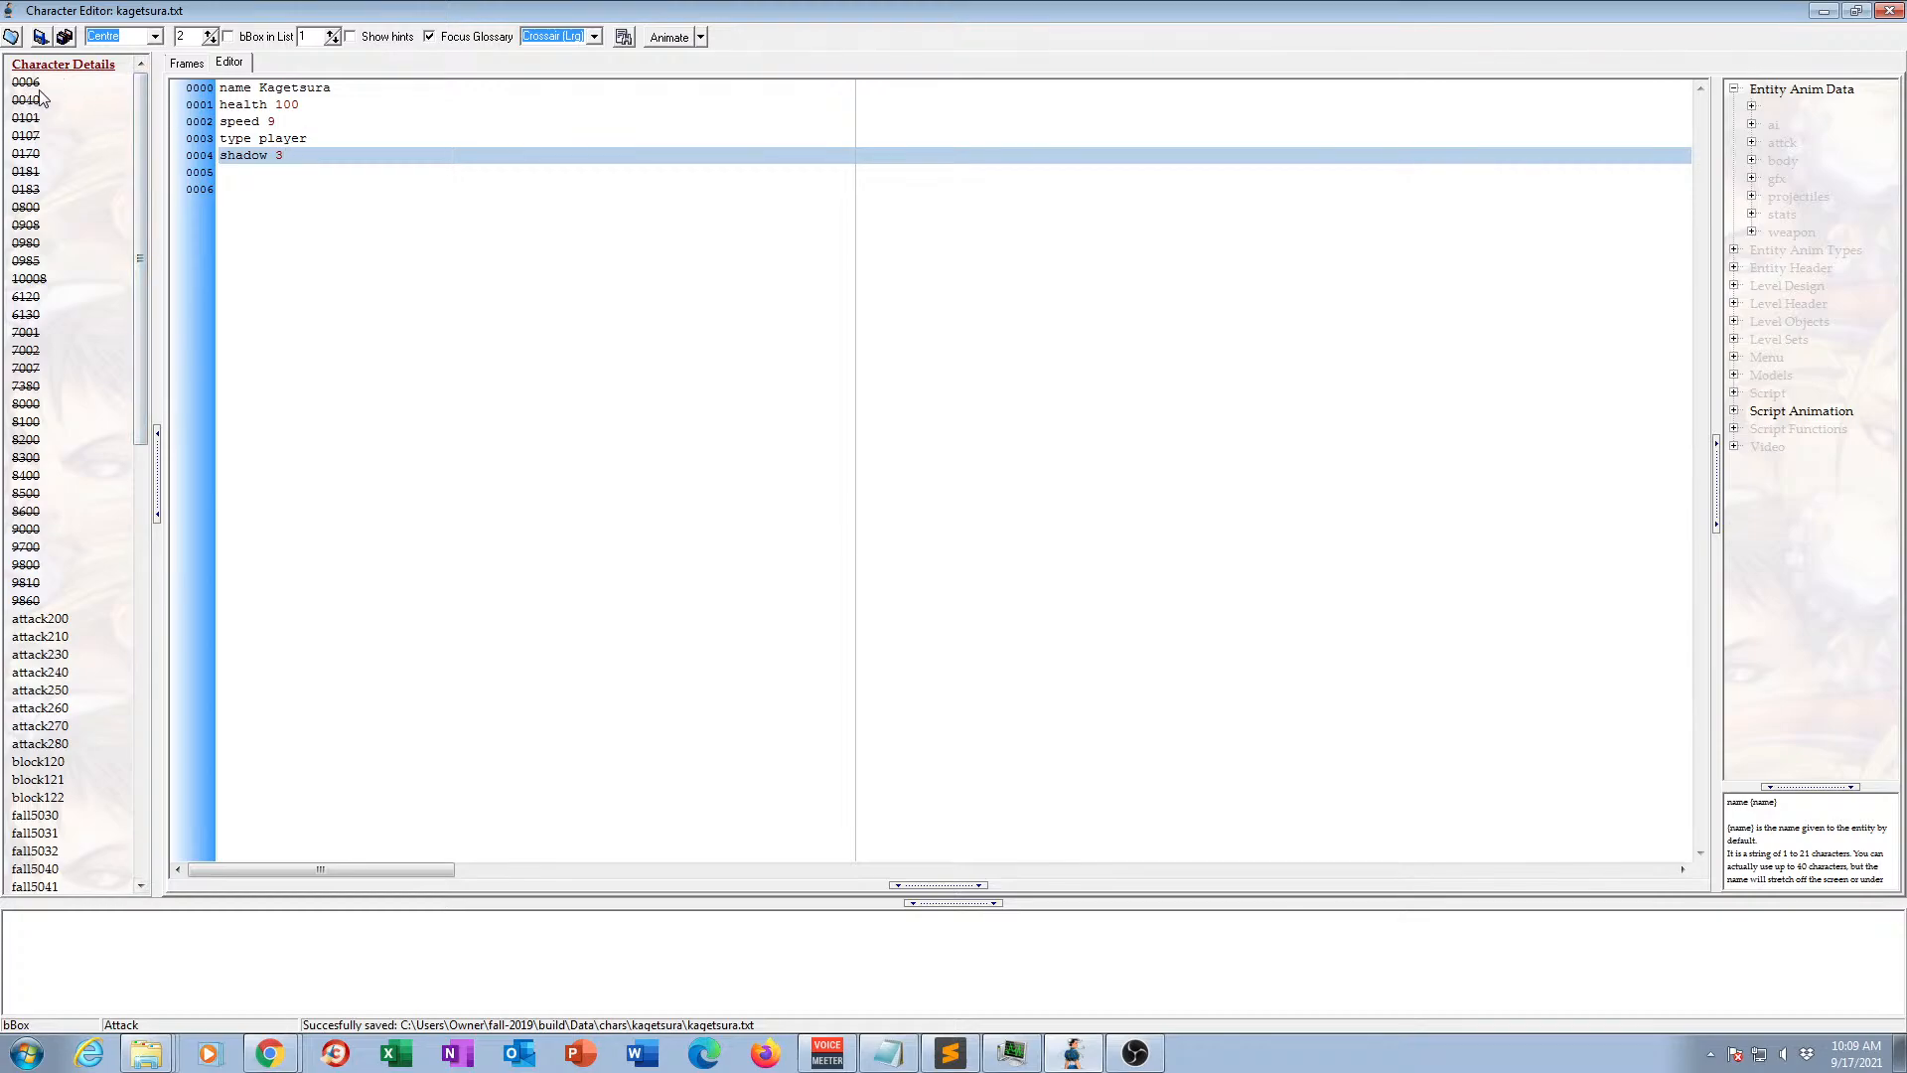
{"action": "mouse_move", "coordinate": [141, 169]}
{"action": "left_mouse_down"}
{"action": "mouse_move", "coordinate": [140, 519]}
{"action": "mouse_move", "coordinate": [151, 149]}
{"action": "mouse_move", "coordinate": [152, 600]}
{"action": "mouse_move", "coordinate": [111, 205]}
{"action": "mouse_move", "coordinate": [121, 137]}
{"action": "mouse_move", "coordinate": [139, 223]}
{"action": "mouse_move", "coordinate": [133, 139]}
{"action": "mouse_move", "coordinate": [144, 164]}
{"action": "left_mouse_up"}
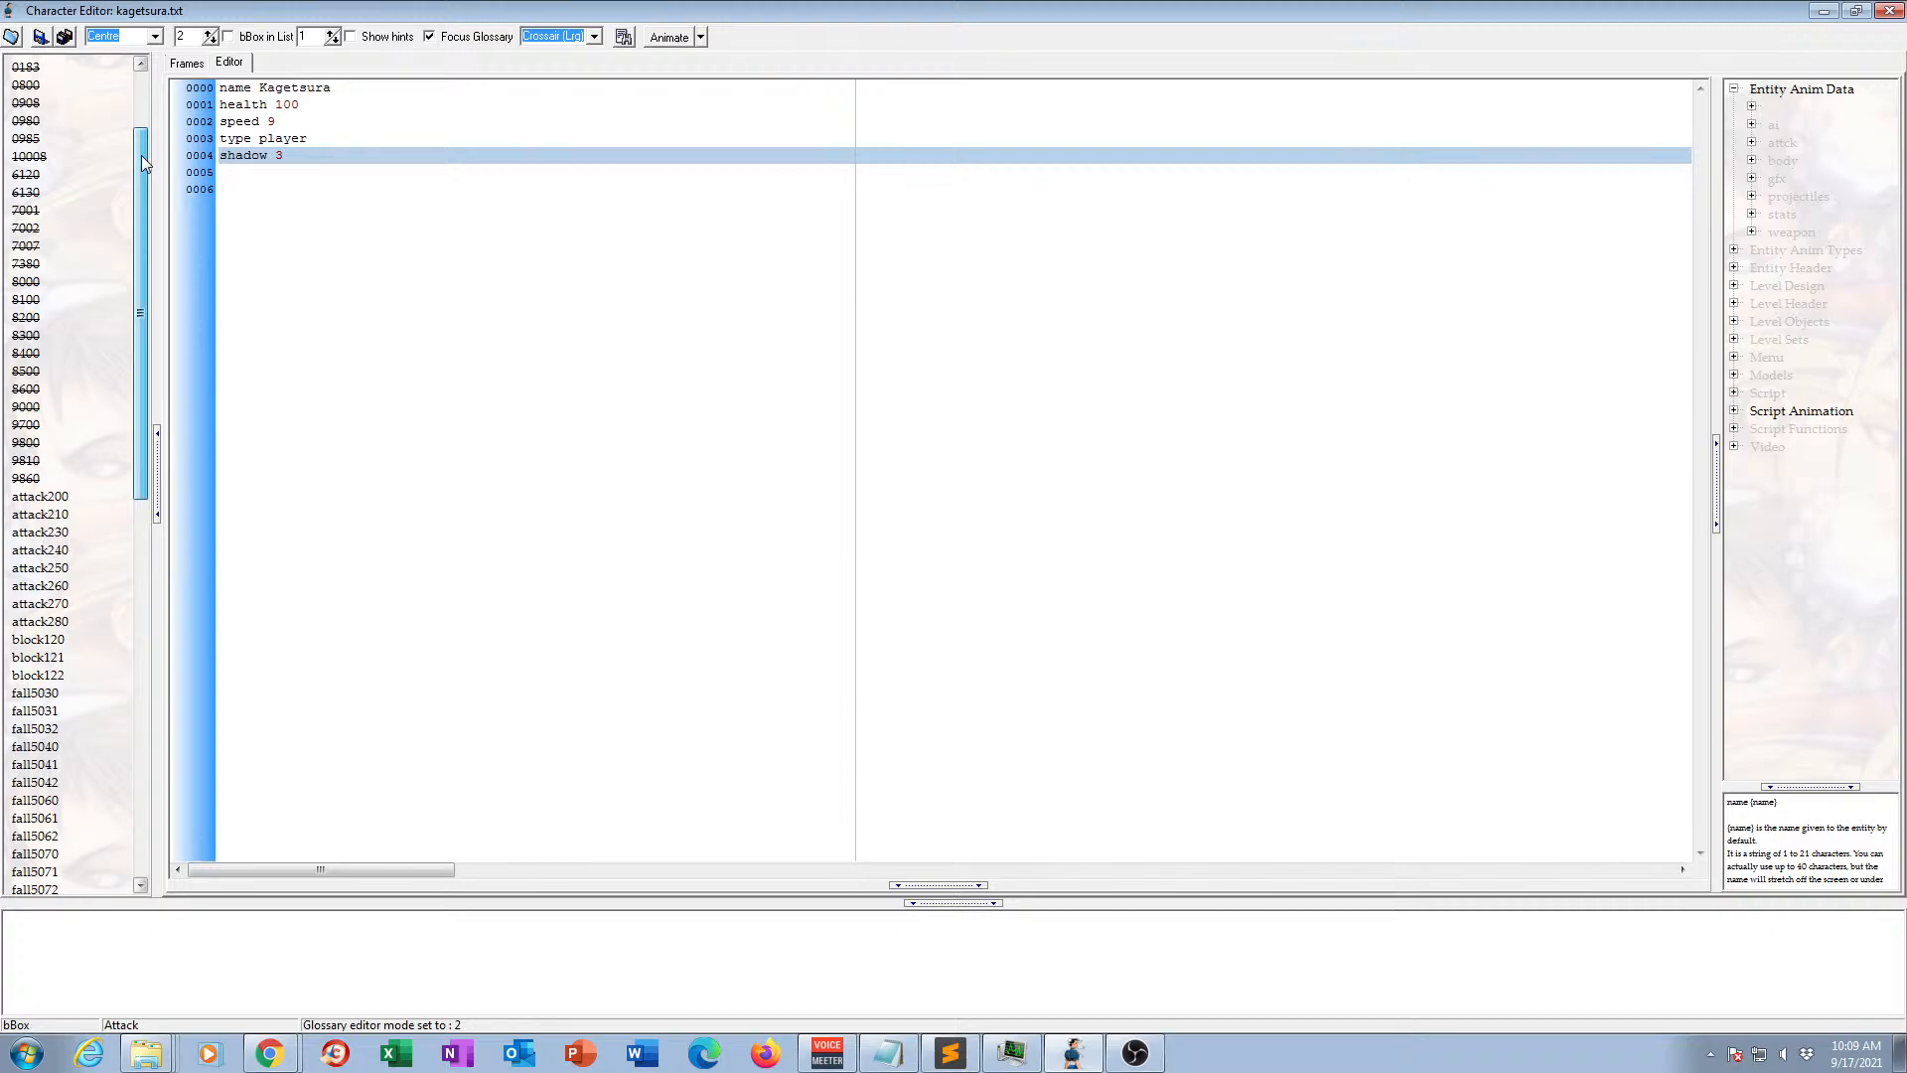
{"action": "left_click_drag", "start_coordinate": [141, 155], "coordinate": [94, 93]}
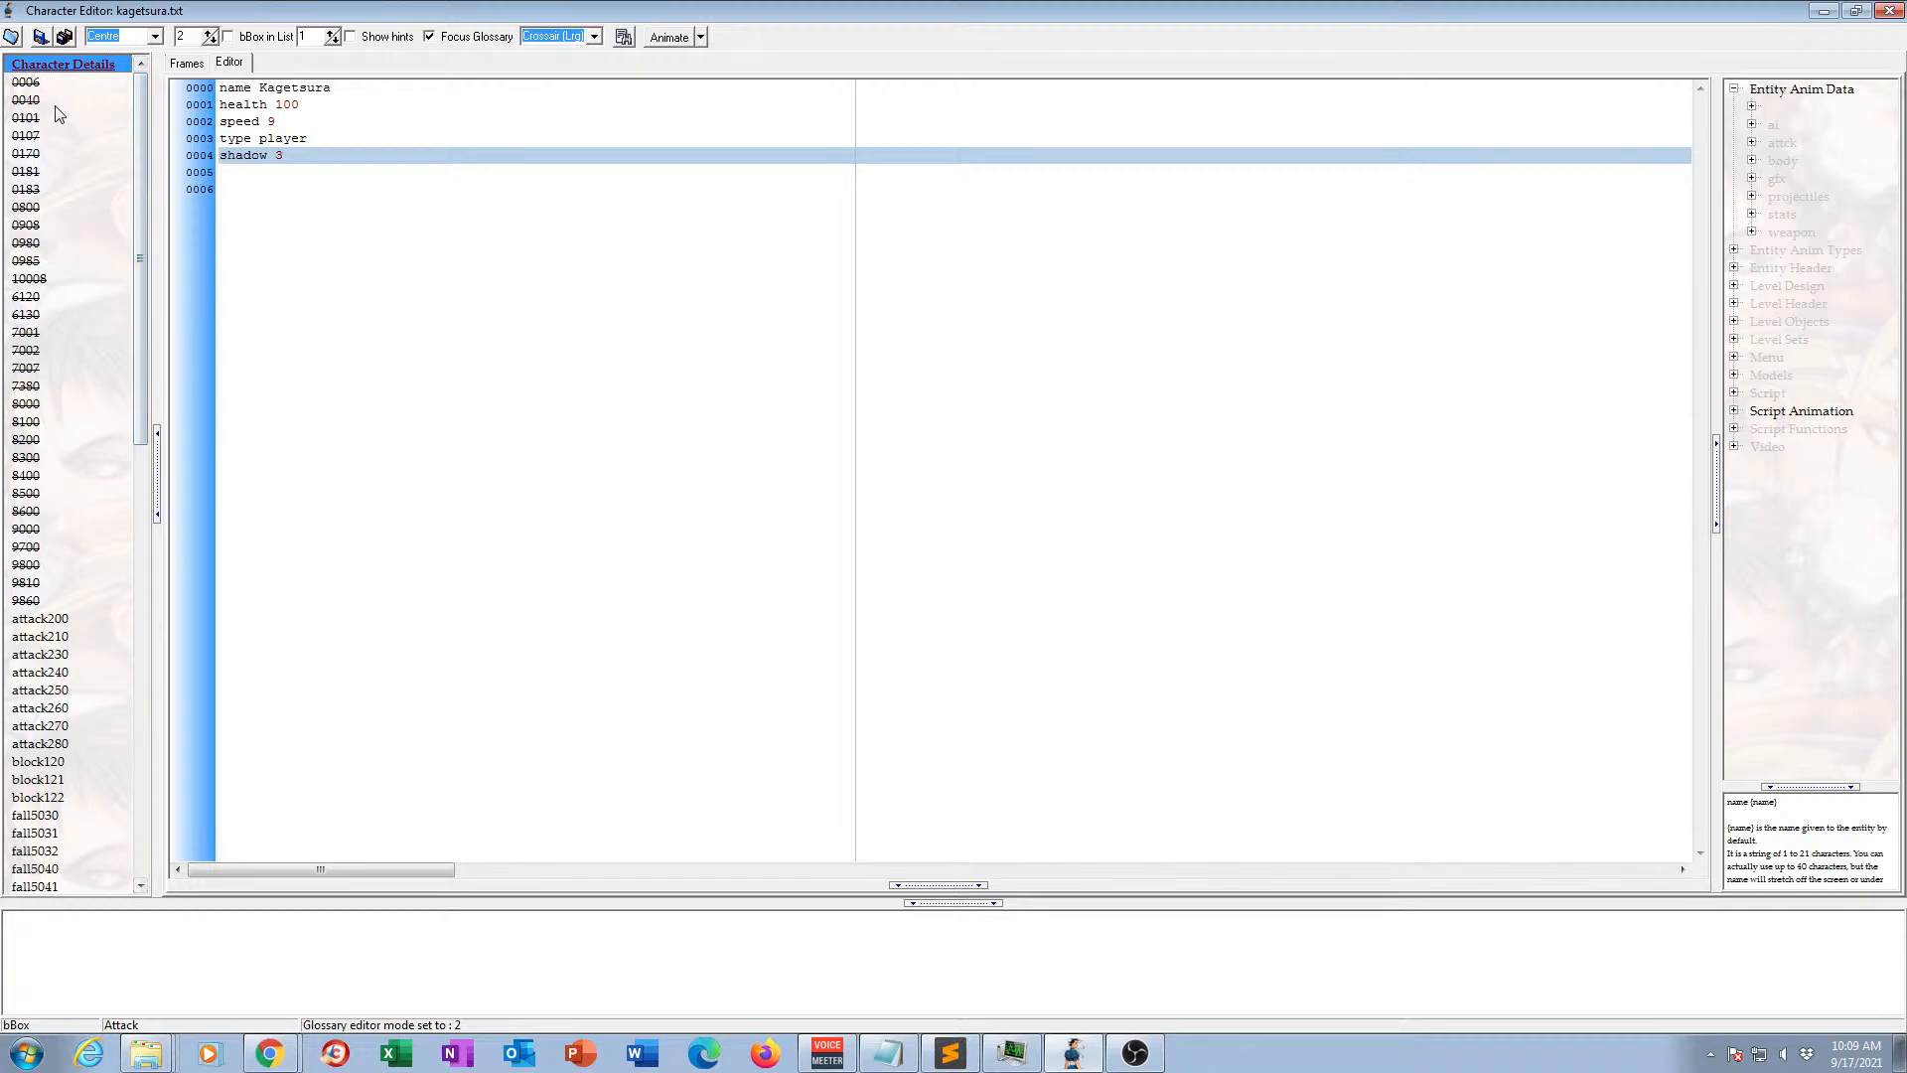
{"action": "left_click", "coordinate": [26, 84]}
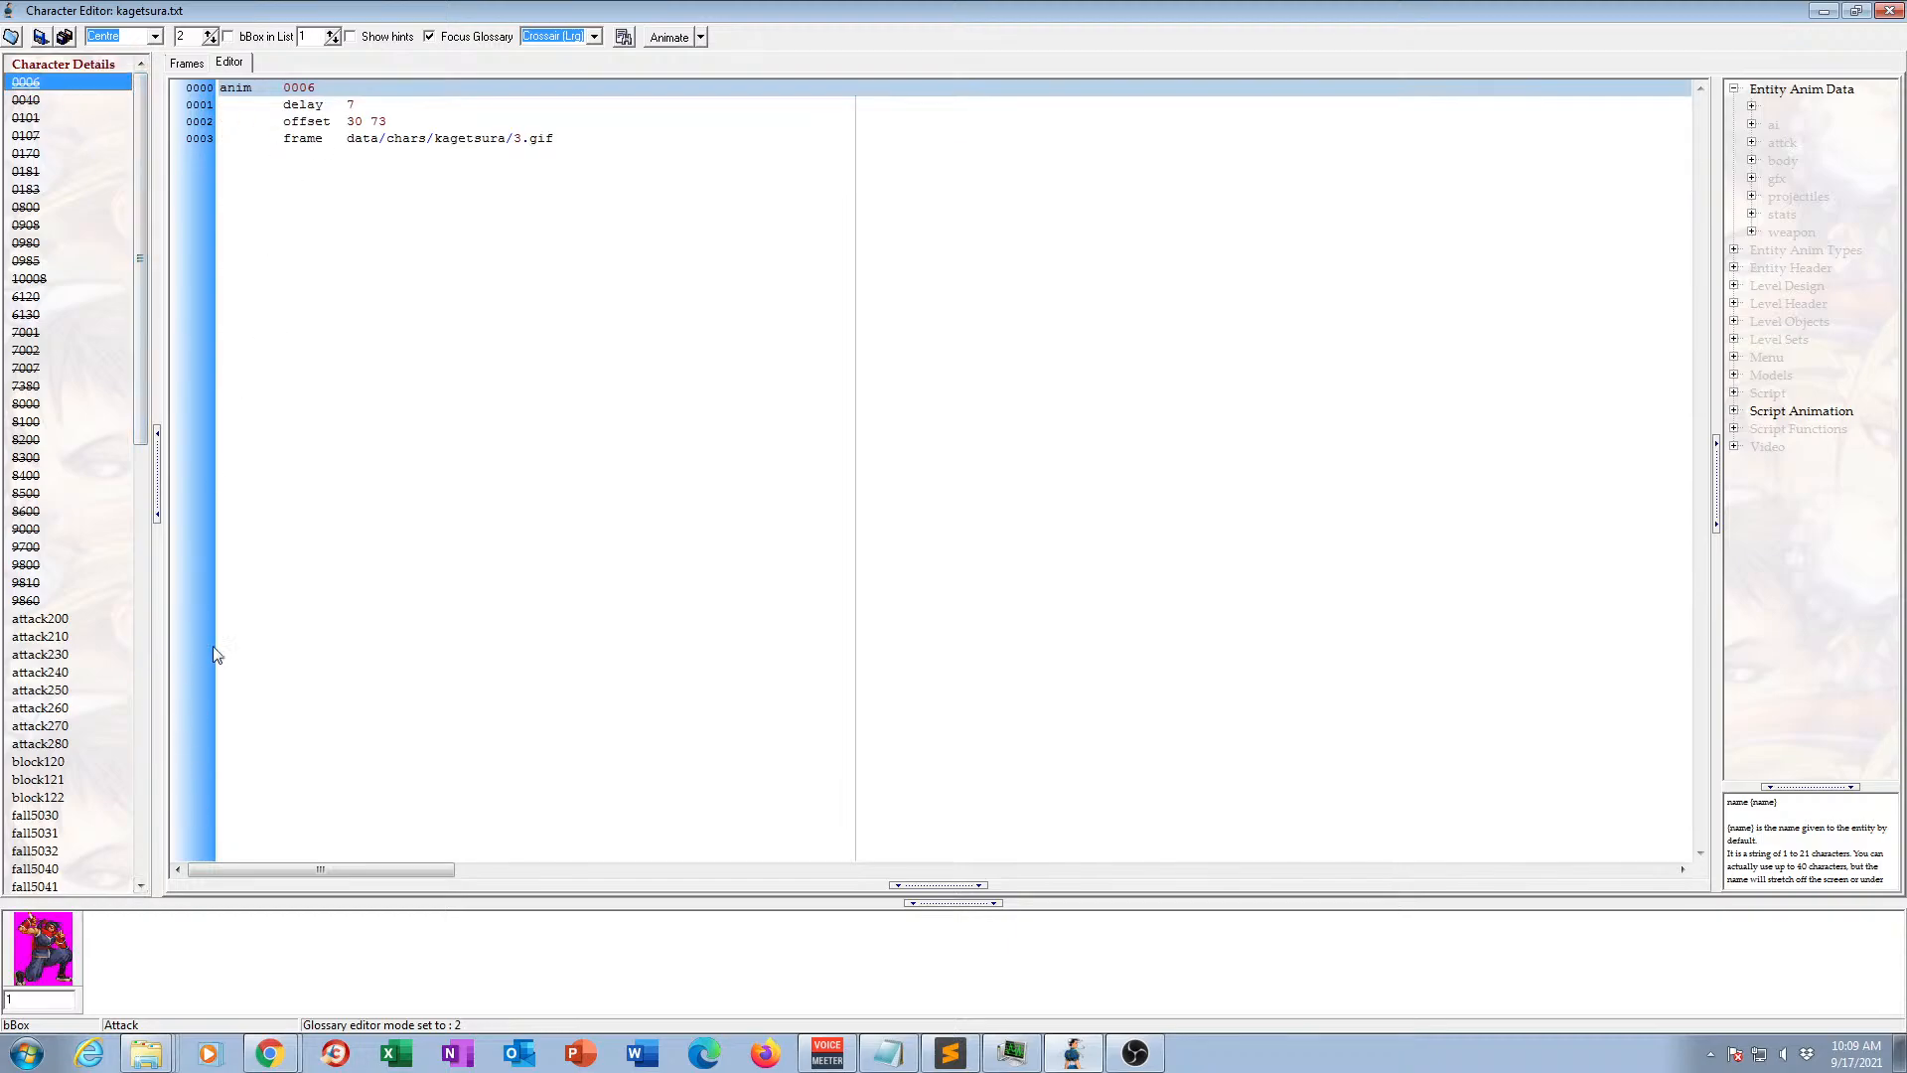
{"action": "left_click", "coordinate": [195, 67]}
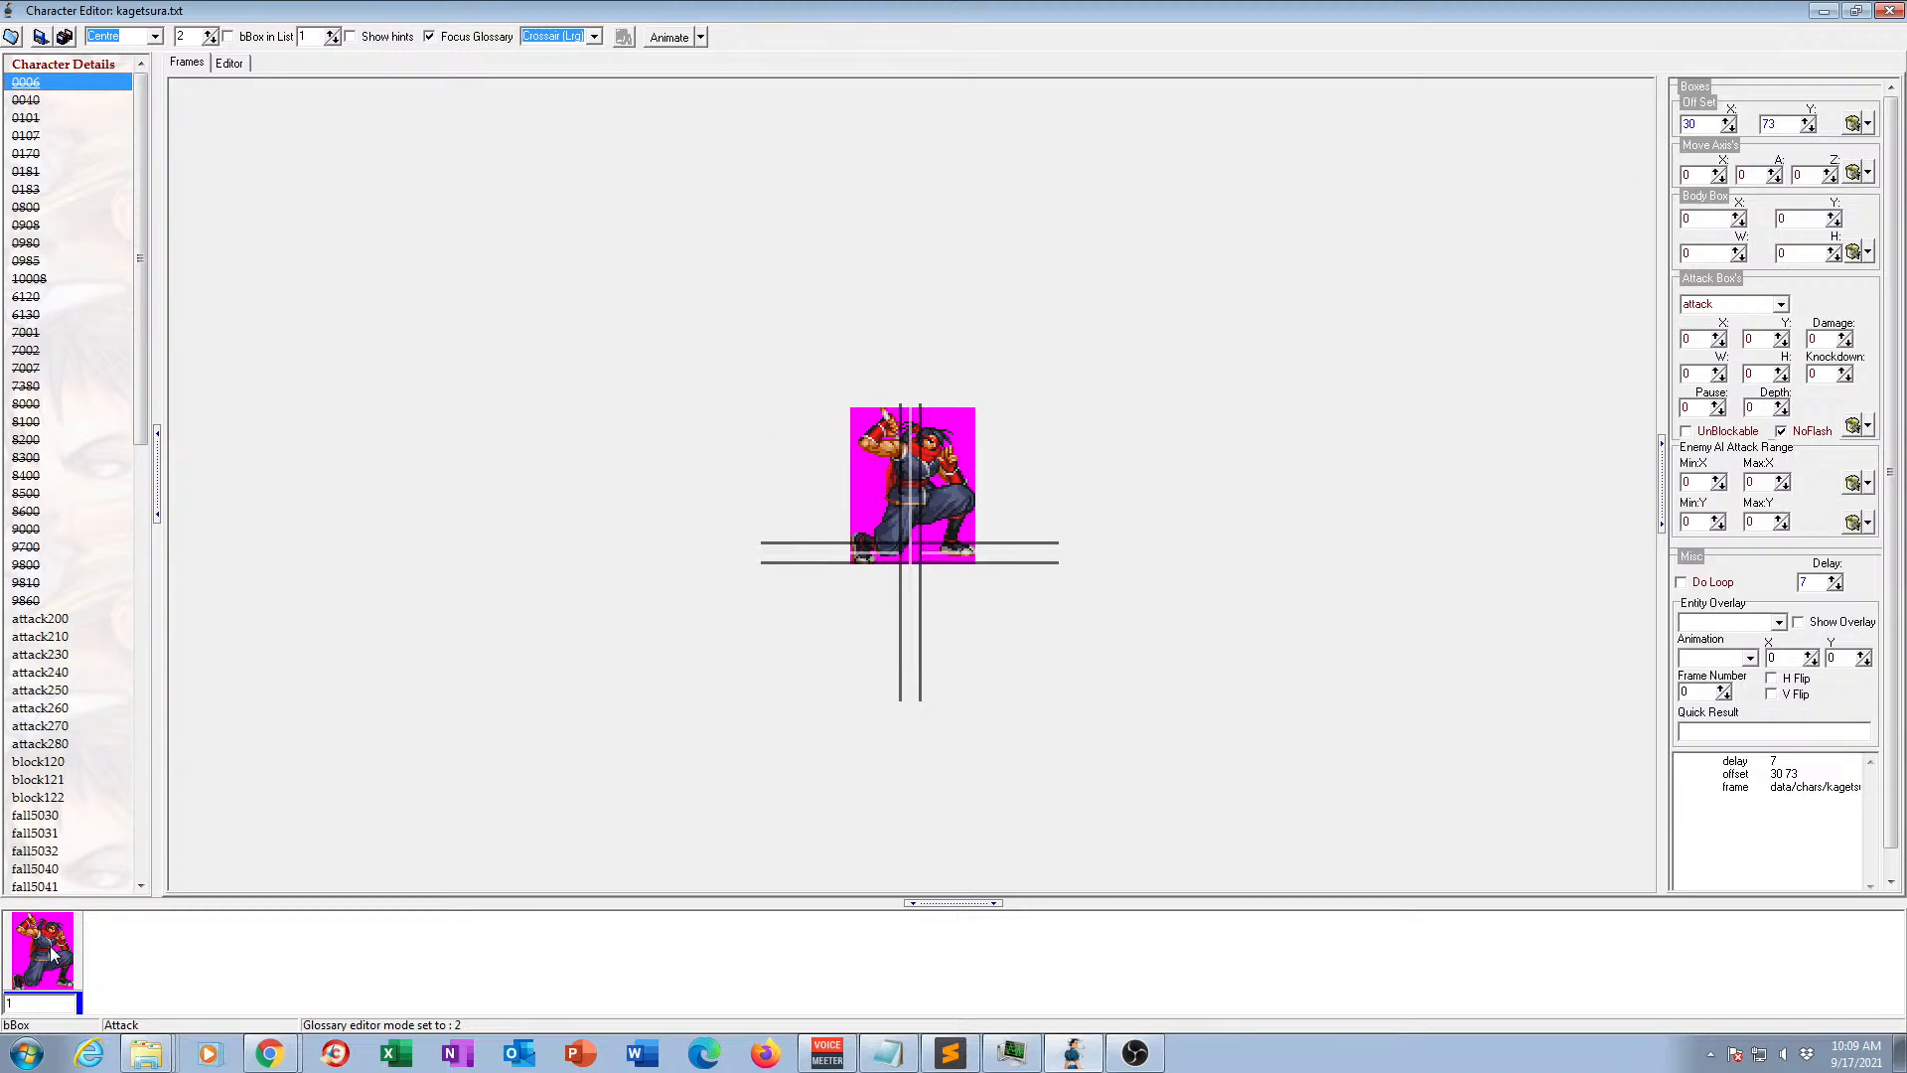
Examine each of the five frames of the animation listed after 0006 and preview it in motion.
{"action": "left_click", "coordinate": [27, 101]}
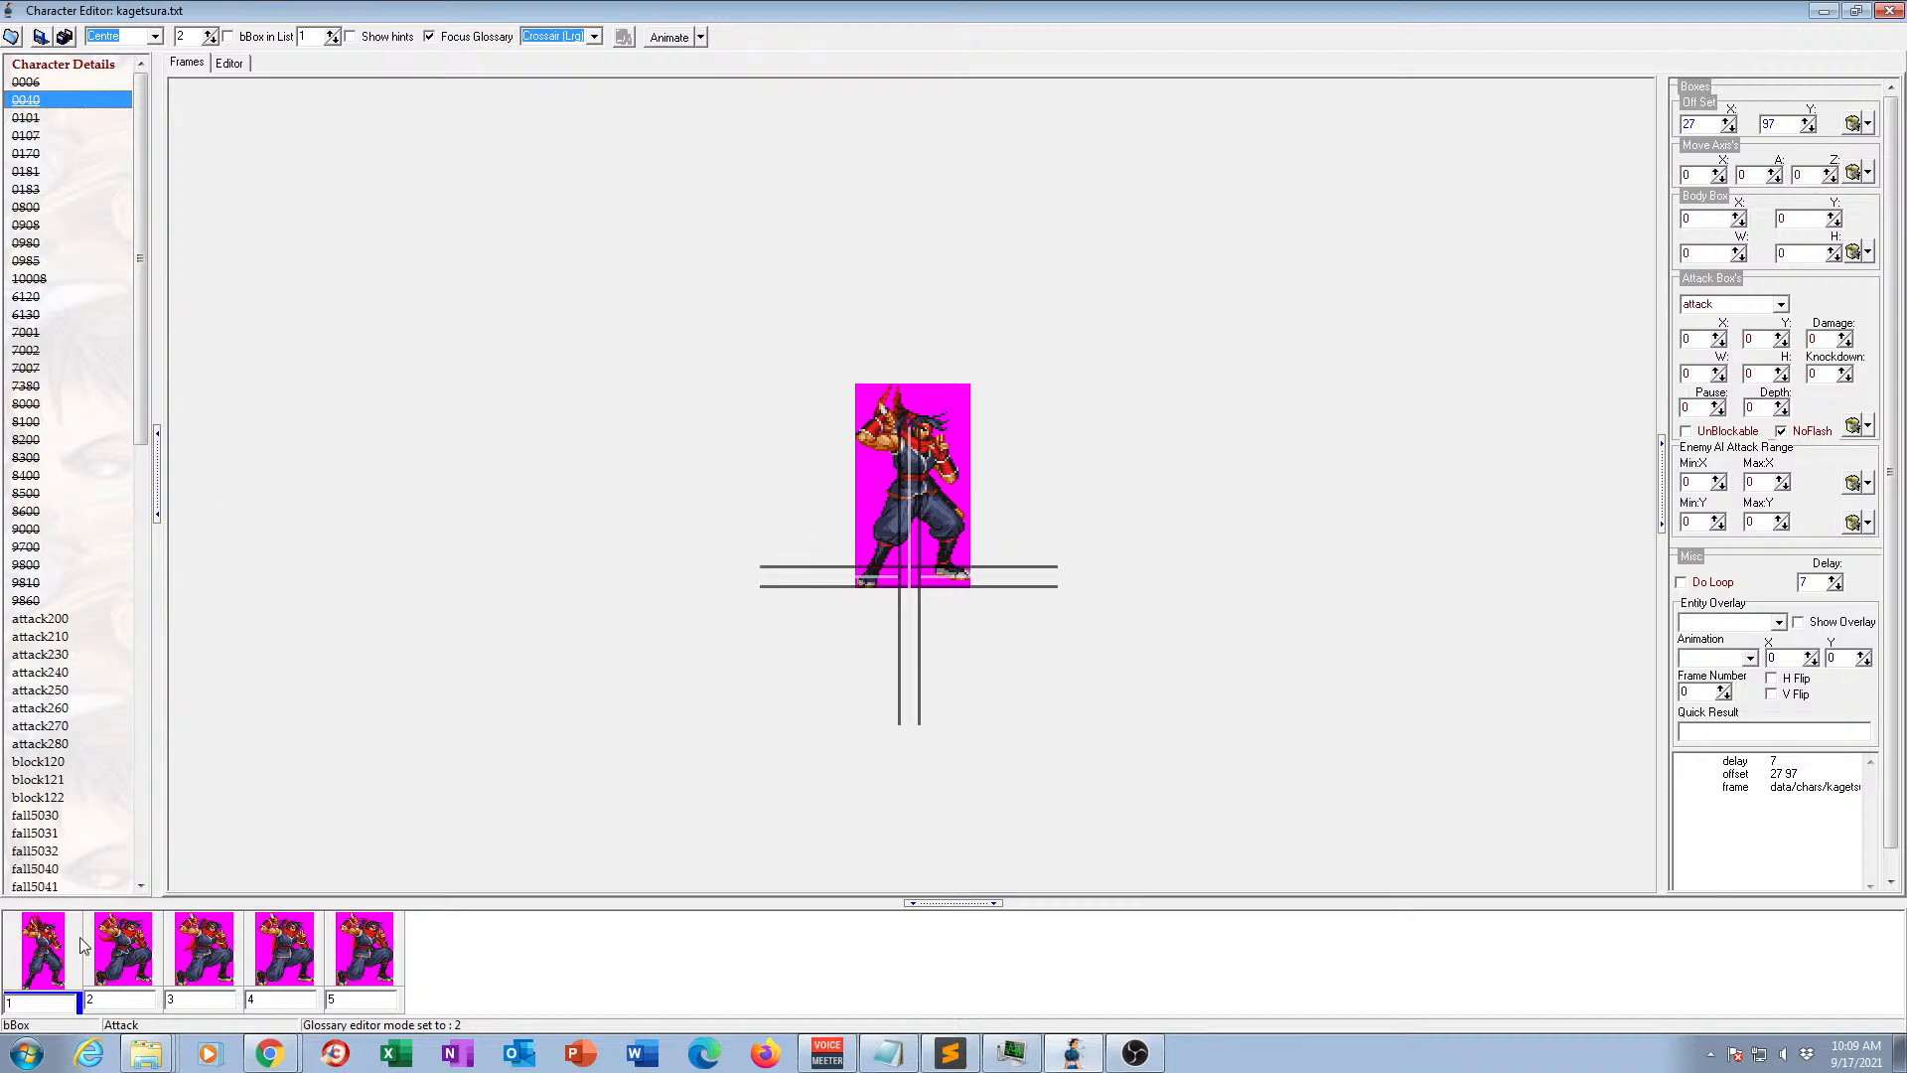
{"action": "left_click", "coordinate": [121, 968]}
{"action": "left_click", "coordinate": [204, 970]}
{"action": "left_click", "coordinate": [284, 970]}
{"action": "left_click", "coordinate": [370, 969]}
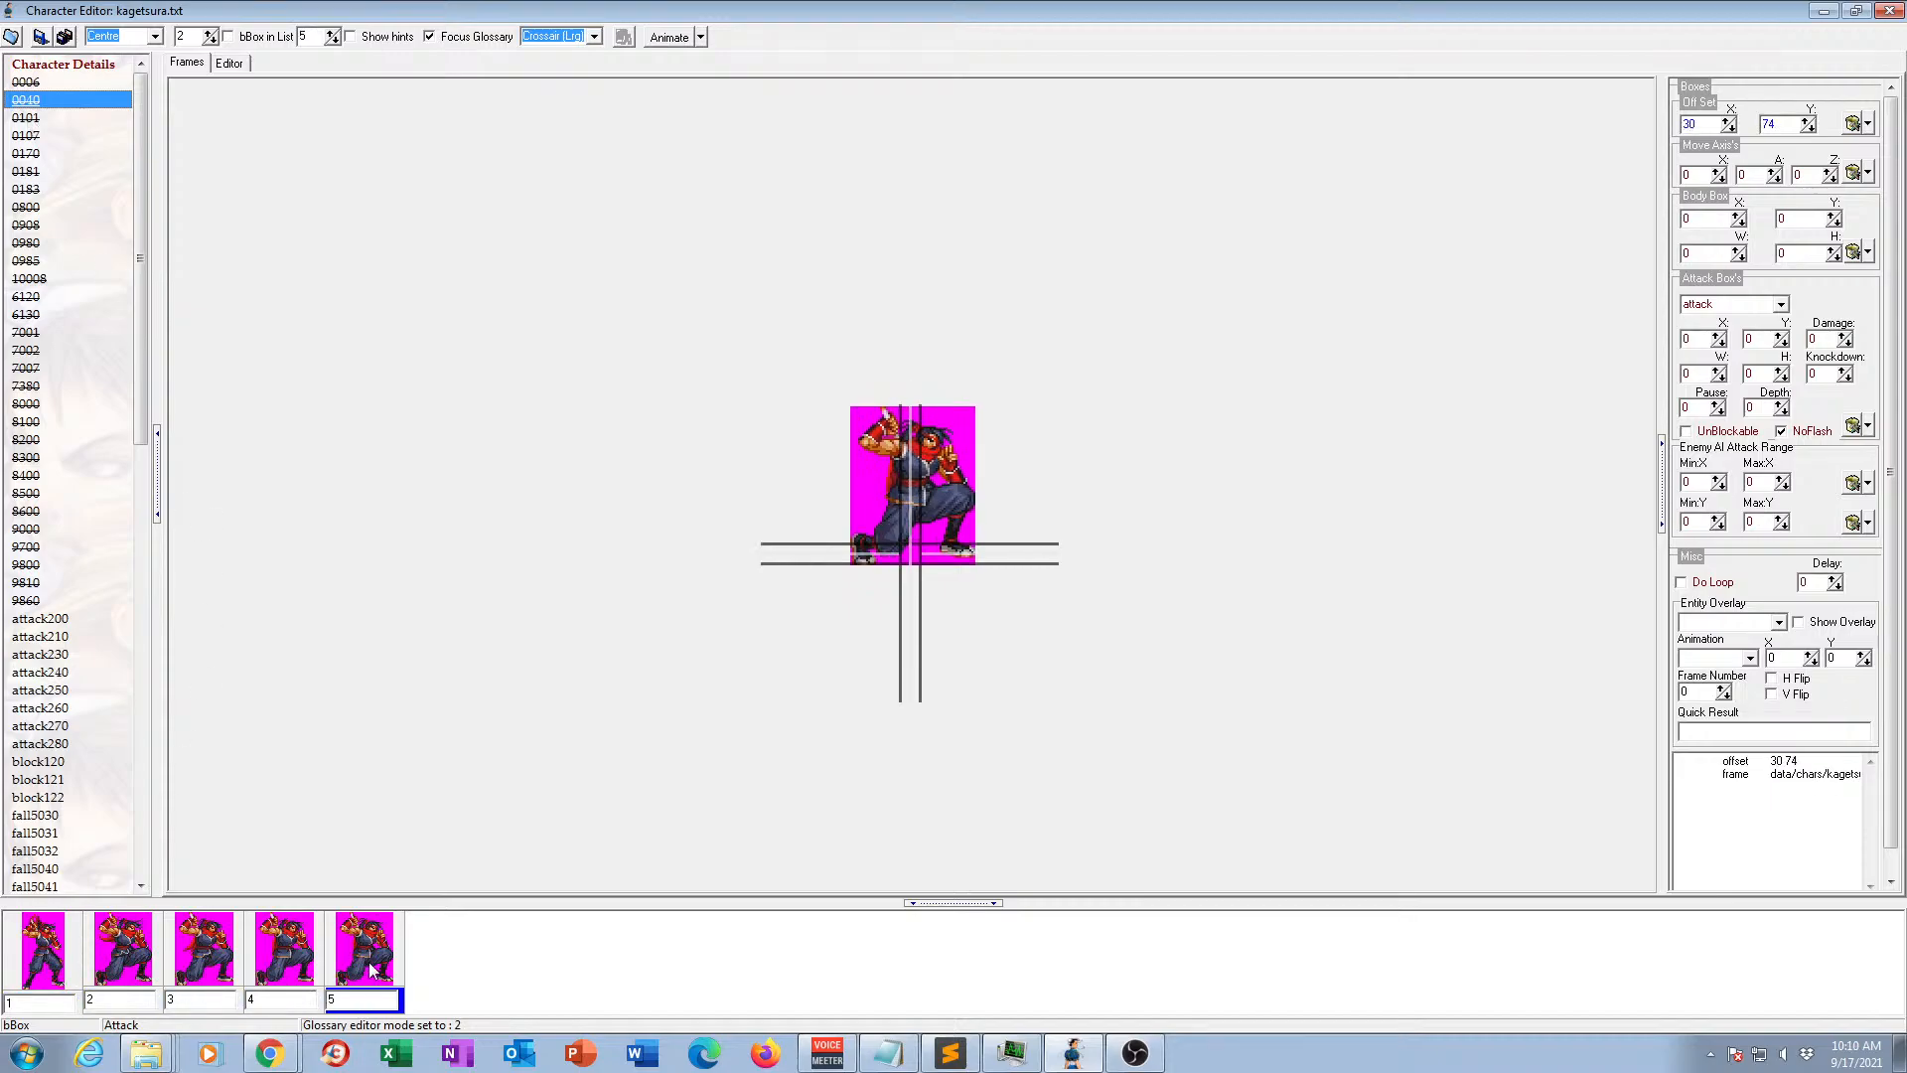
{"action": "left_click", "coordinate": [56, 962]}
{"action": "left_click", "coordinate": [119, 969]}
{"action": "left_click", "coordinate": [221, 964]}
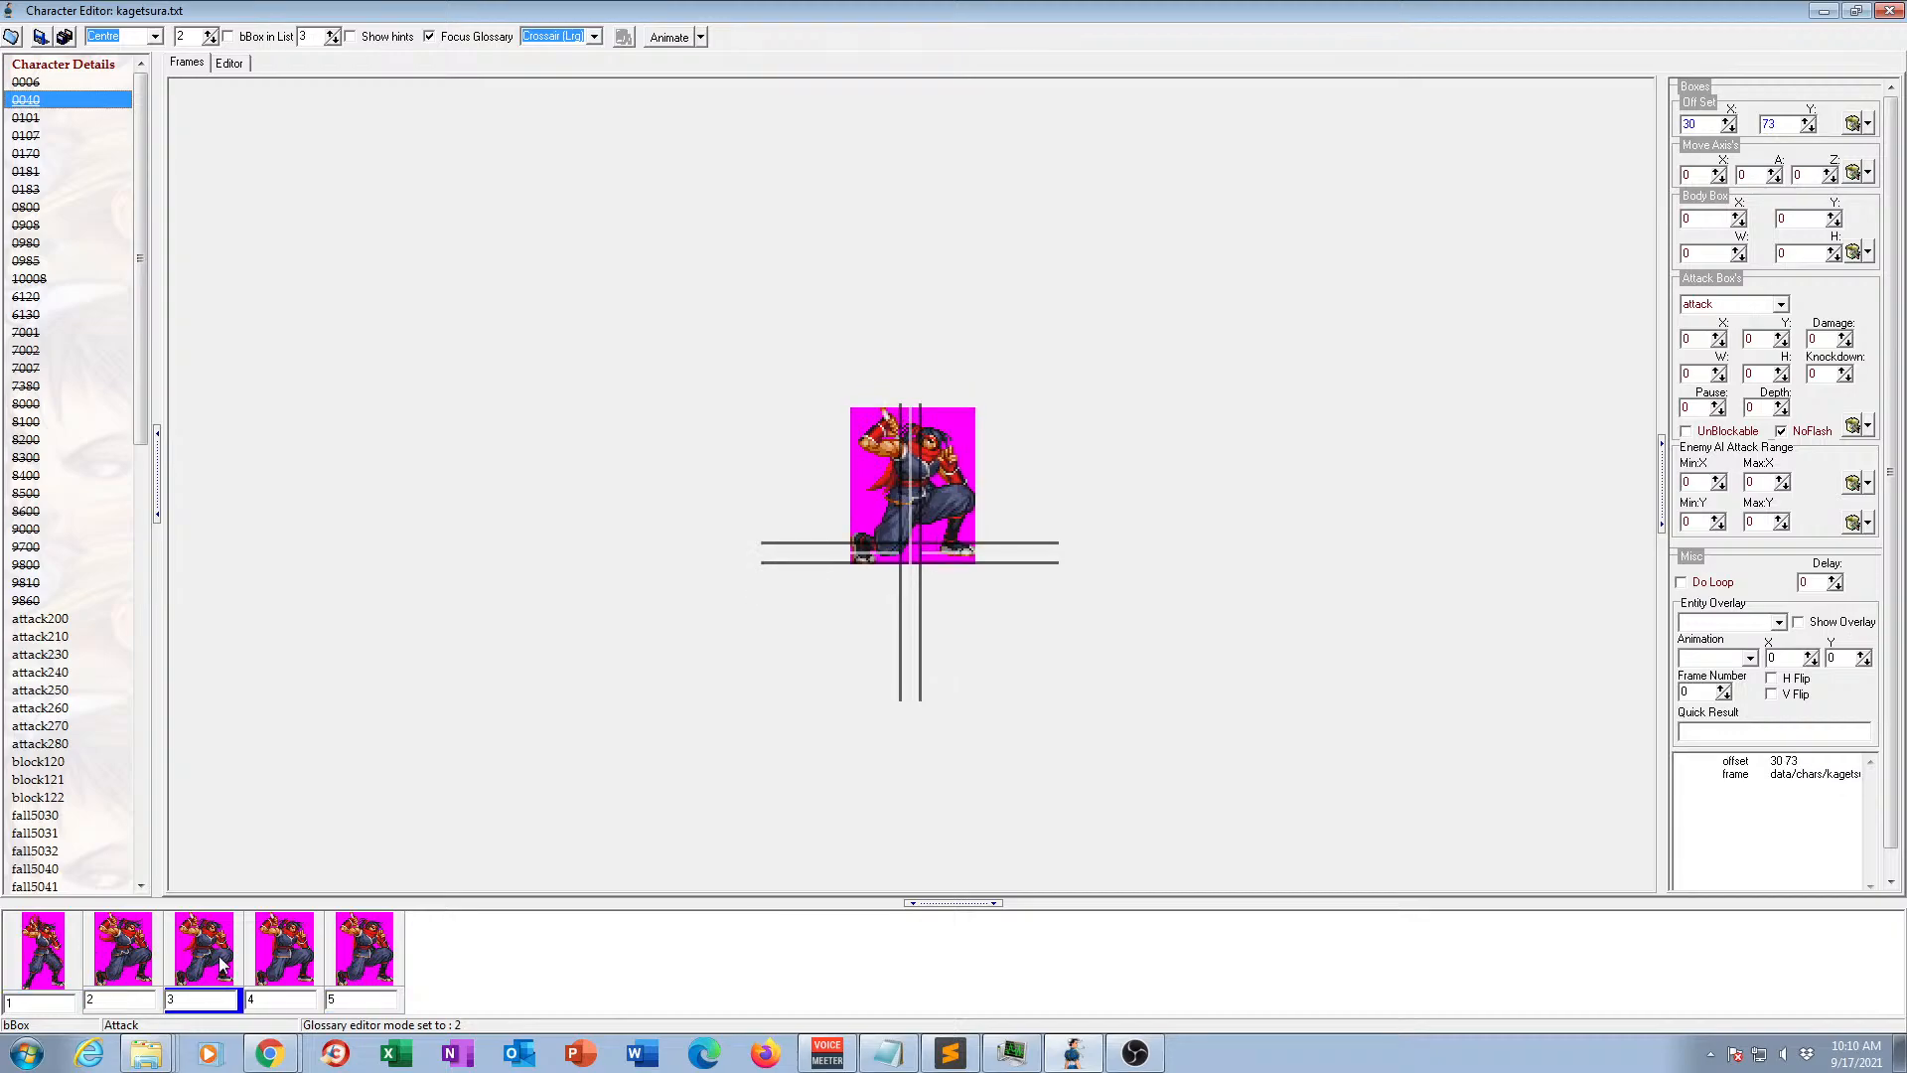
{"action": "left_click", "coordinate": [298, 968]}
{"action": "left_click", "coordinate": [383, 969]}
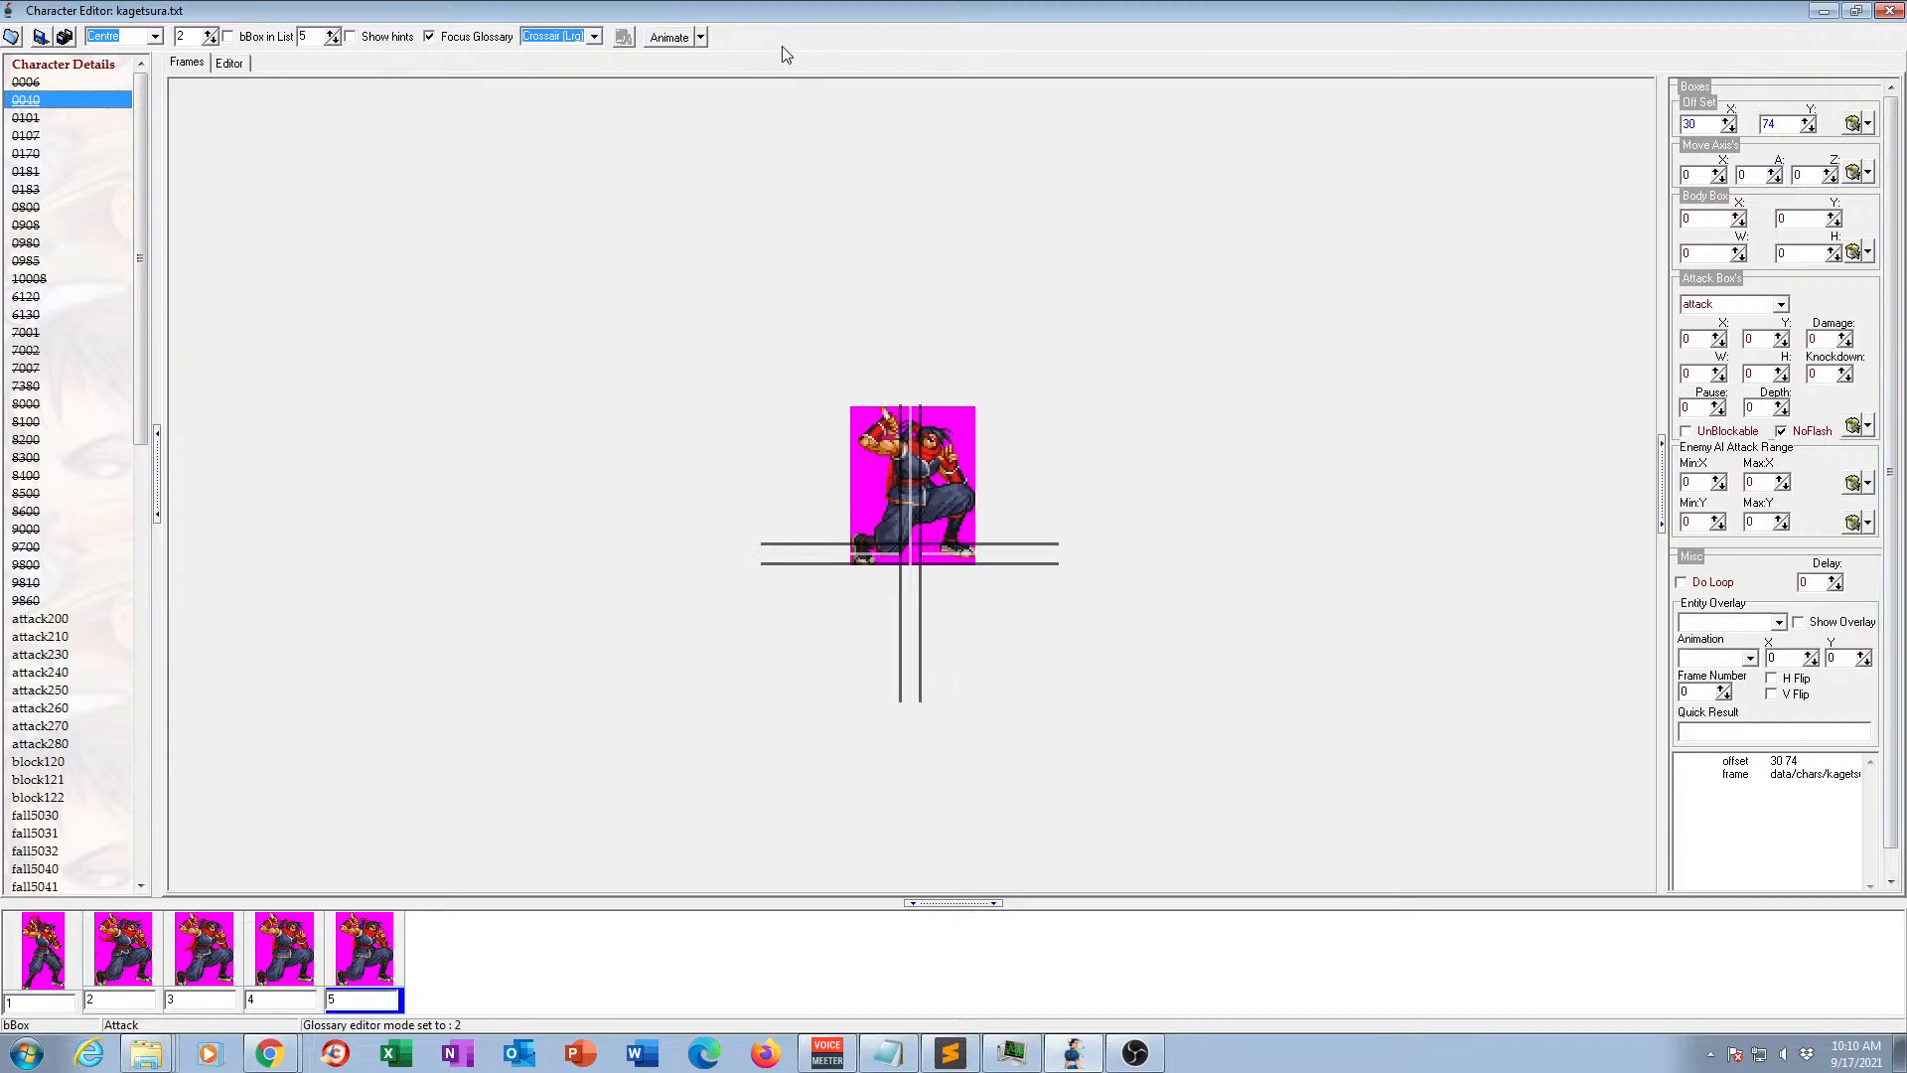
{"action": "left_click", "coordinate": [676, 38]}
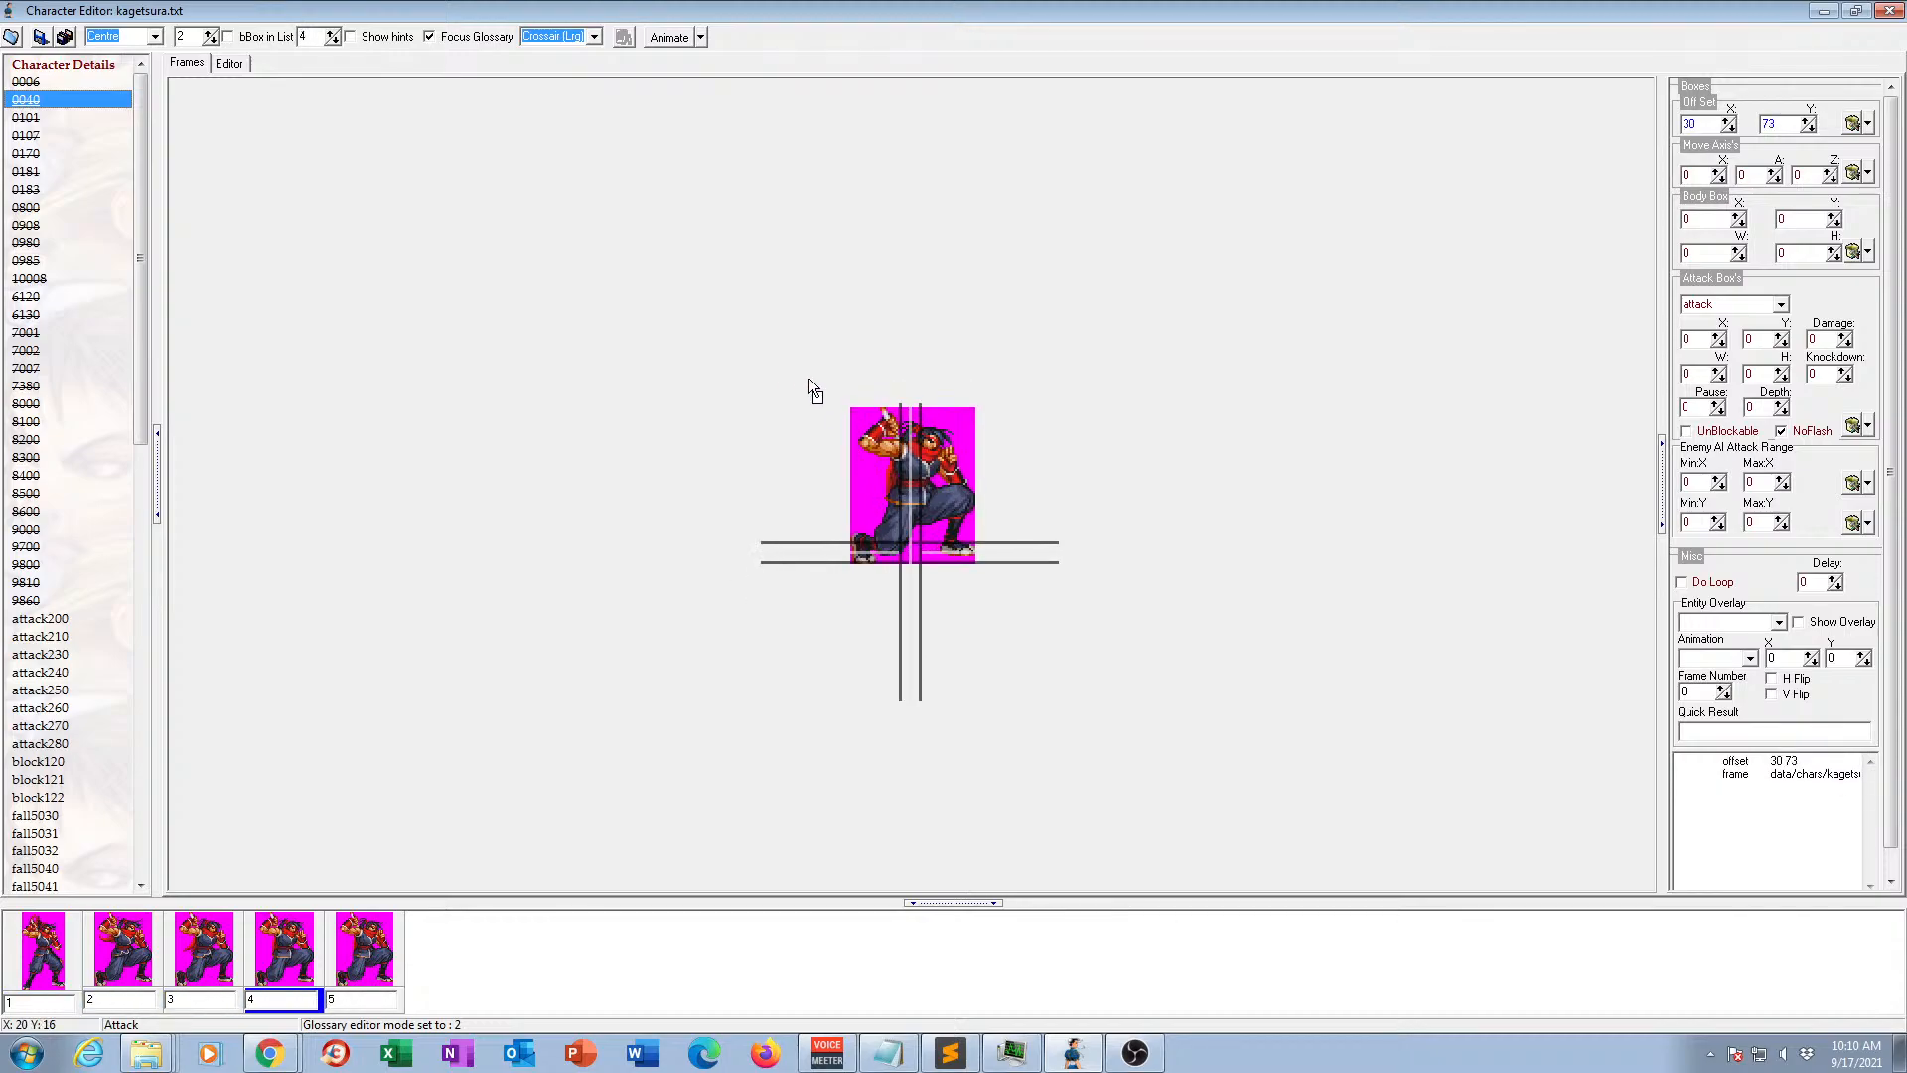
{"action": "left_click", "coordinate": [665, 39]}
Preview animation 0101 in motion and stop the playback.
{"action": "left_click", "coordinate": [30, 120]}
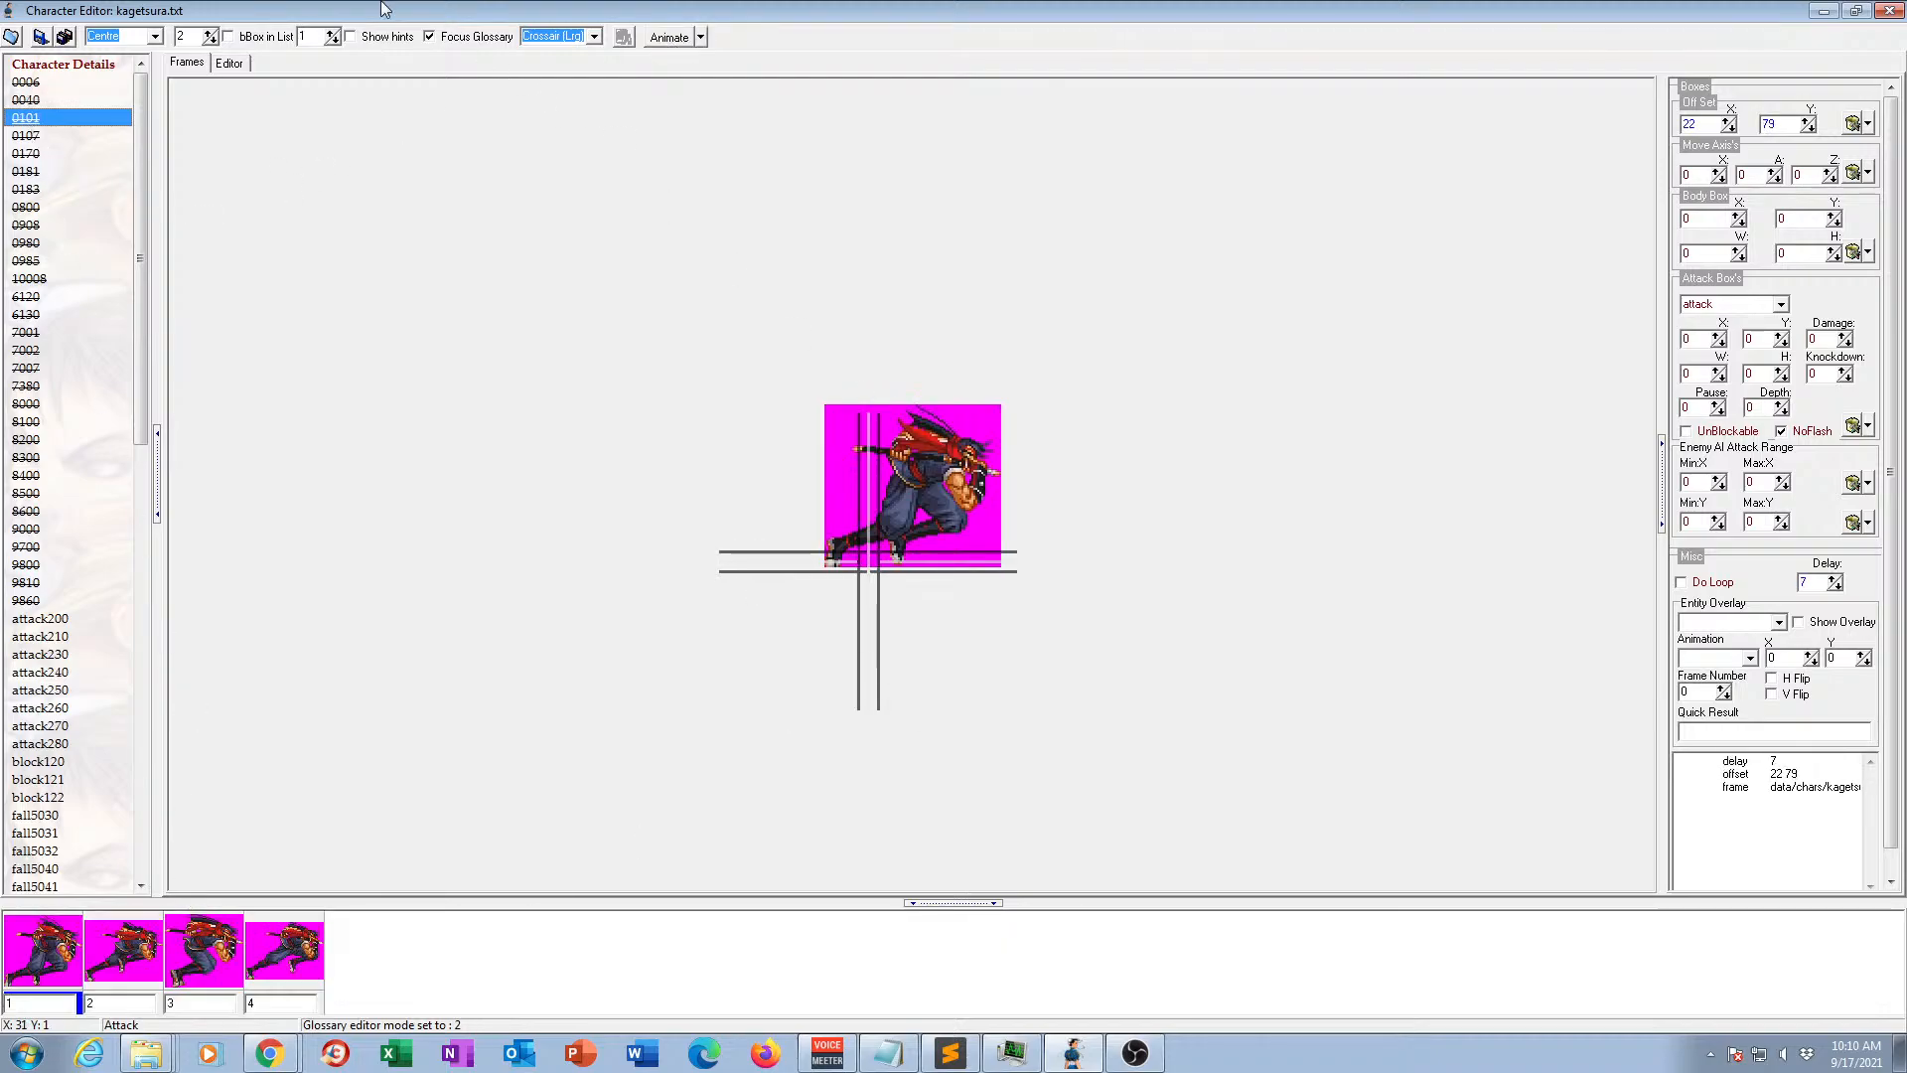
{"action": "left_click", "coordinate": [668, 39]}
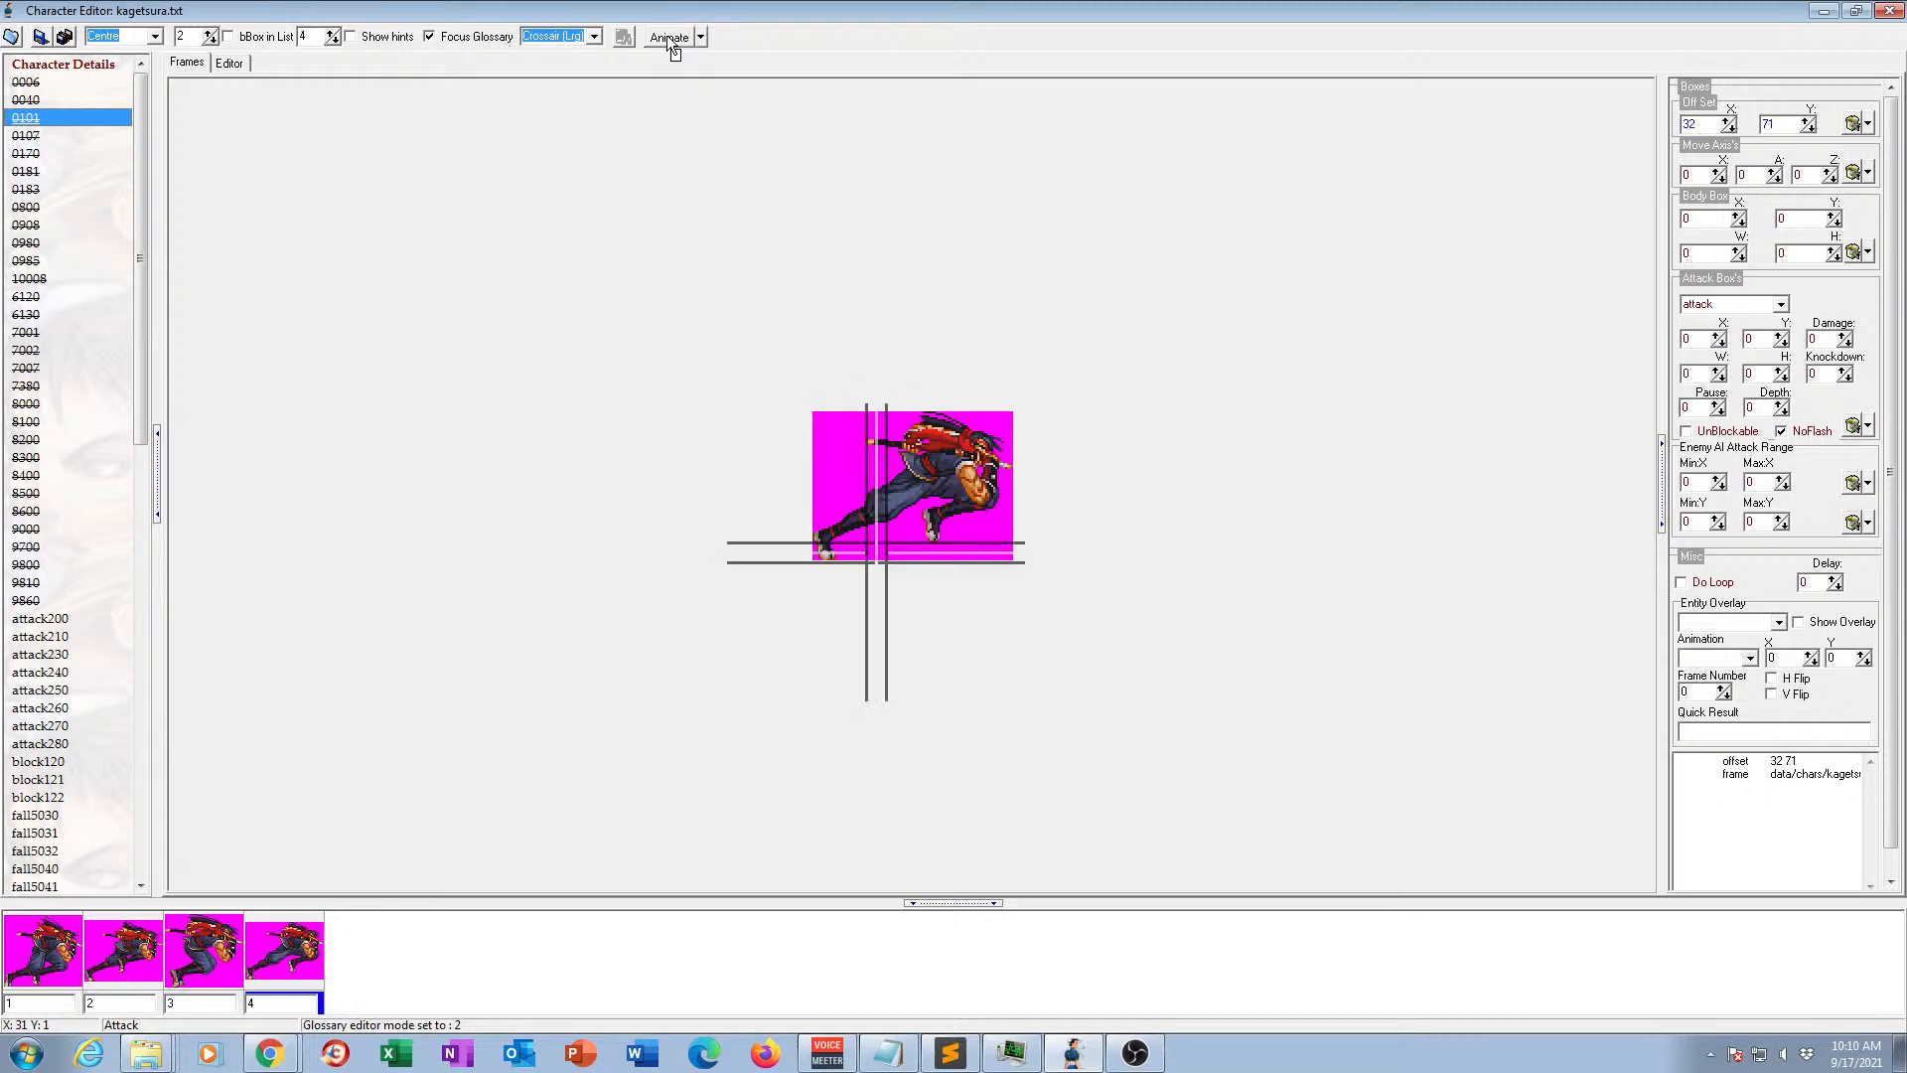
{"action": "left_click", "coordinate": [670, 39]}
View the frames of animation 0107, comparing it briefly with animation 0170.
{"action": "left_click", "coordinate": [30, 136]}
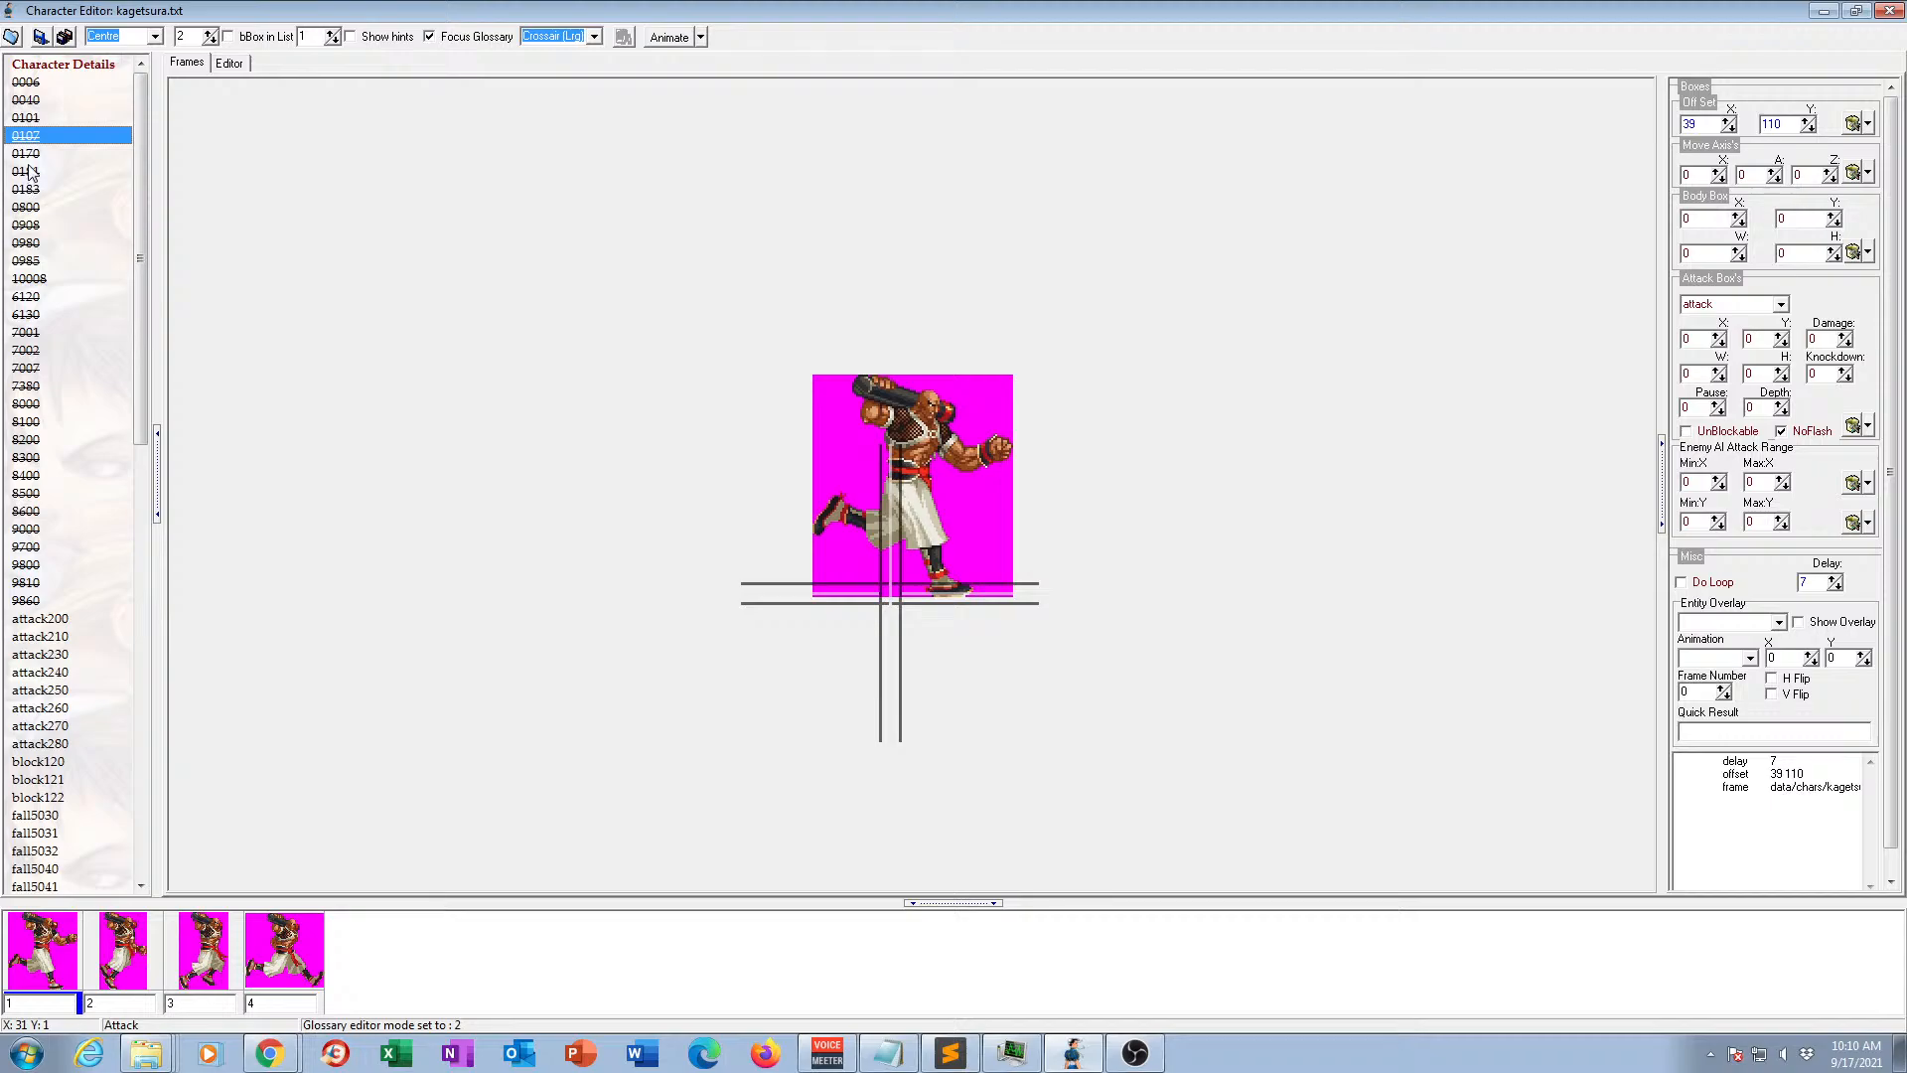
{"action": "left_click", "coordinate": [30, 155]}
{"action": "left_click", "coordinate": [36, 139]}
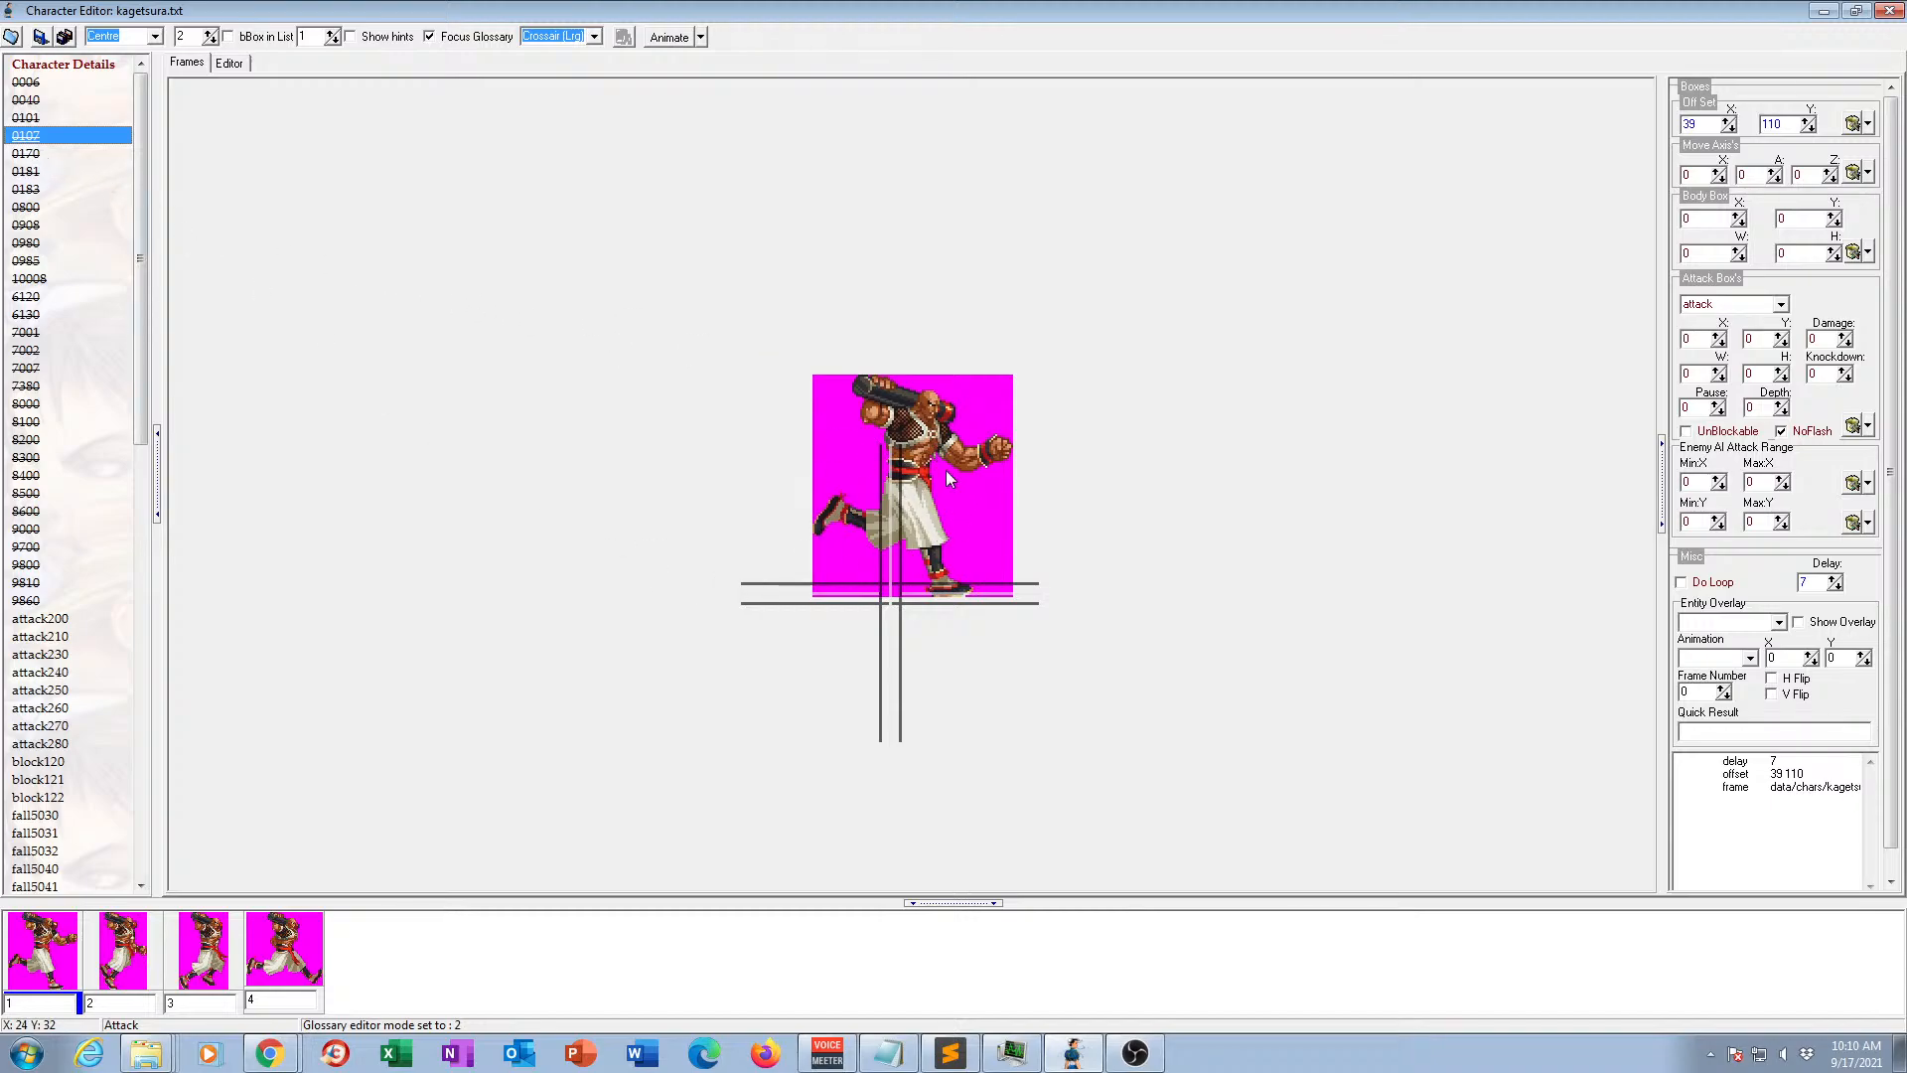
Examine the three frames of animation 0170 repeatedly to judge the movement it contains.
{"action": "left_click", "coordinate": [28, 155]}
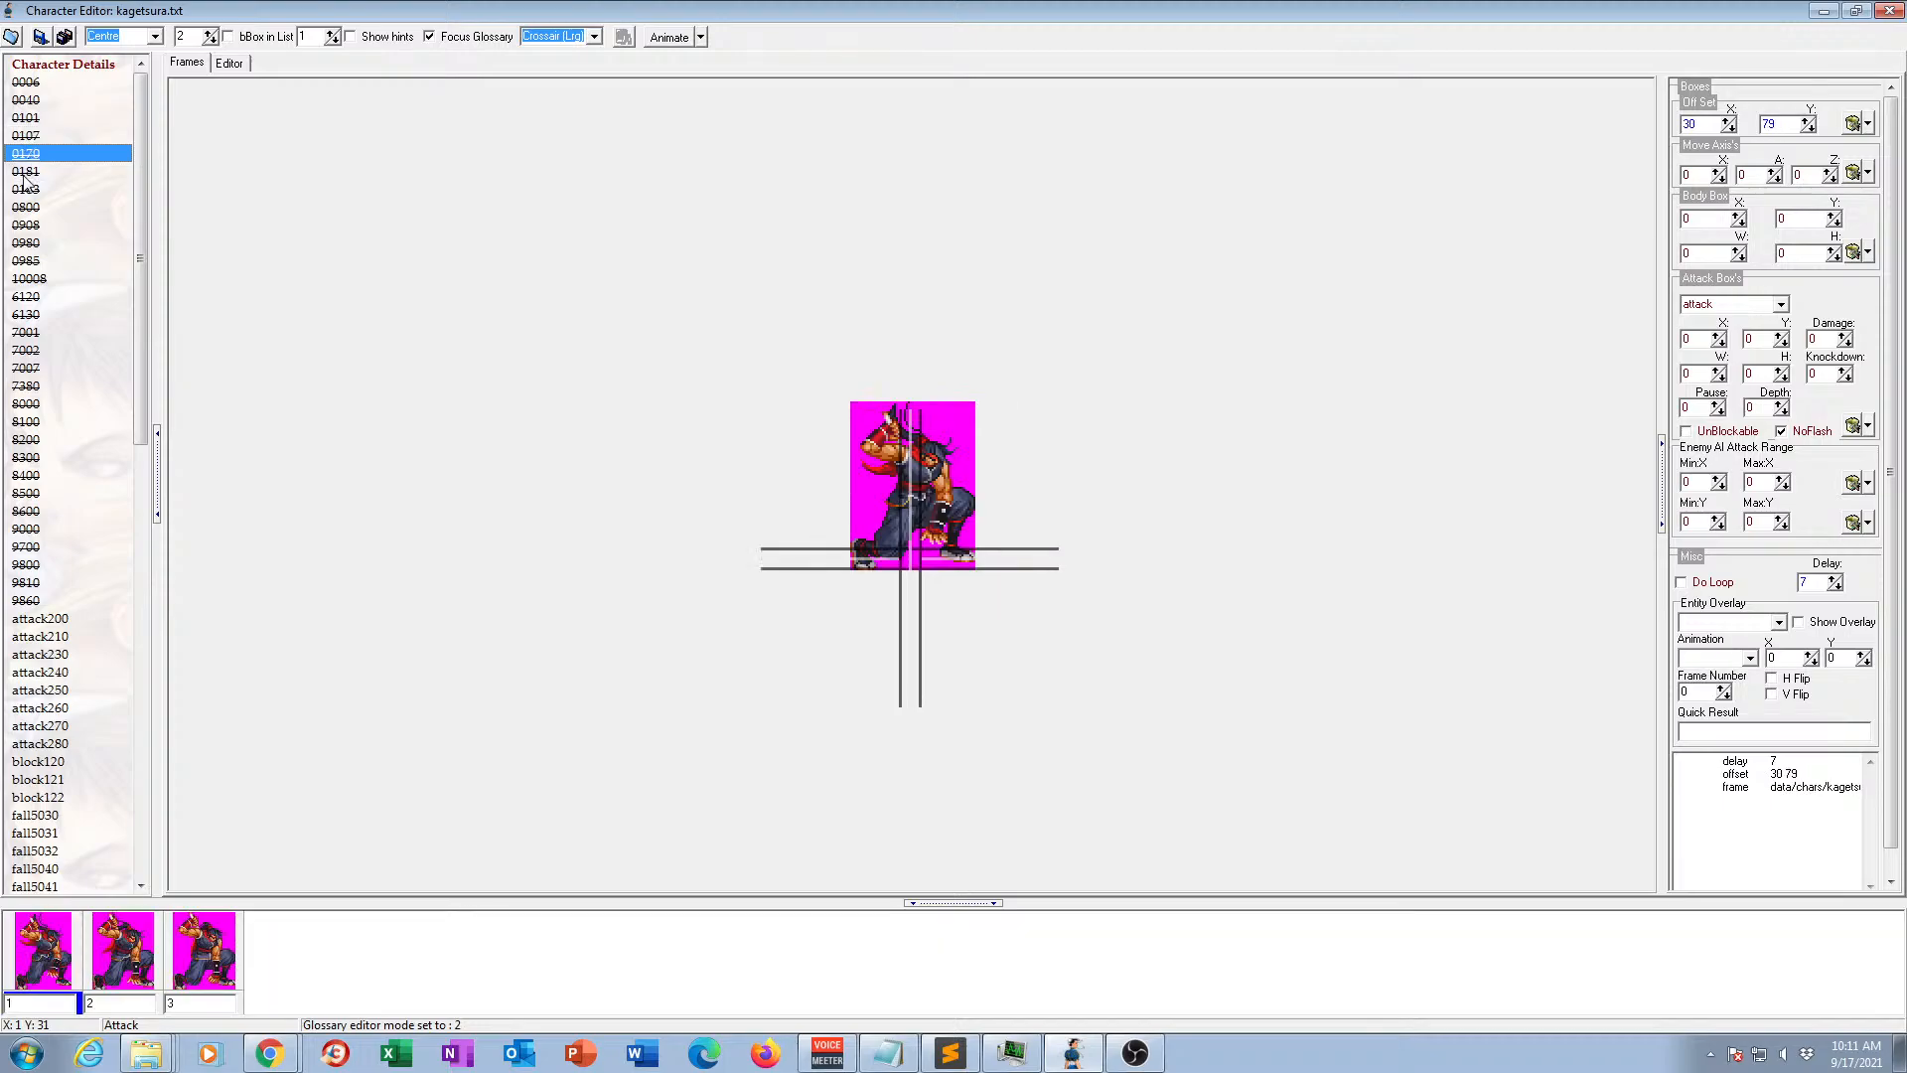
{"action": "left_click", "coordinate": [141, 952]}
{"action": "left_click", "coordinate": [211, 960]}
{"action": "left_click", "coordinate": [146, 963]}
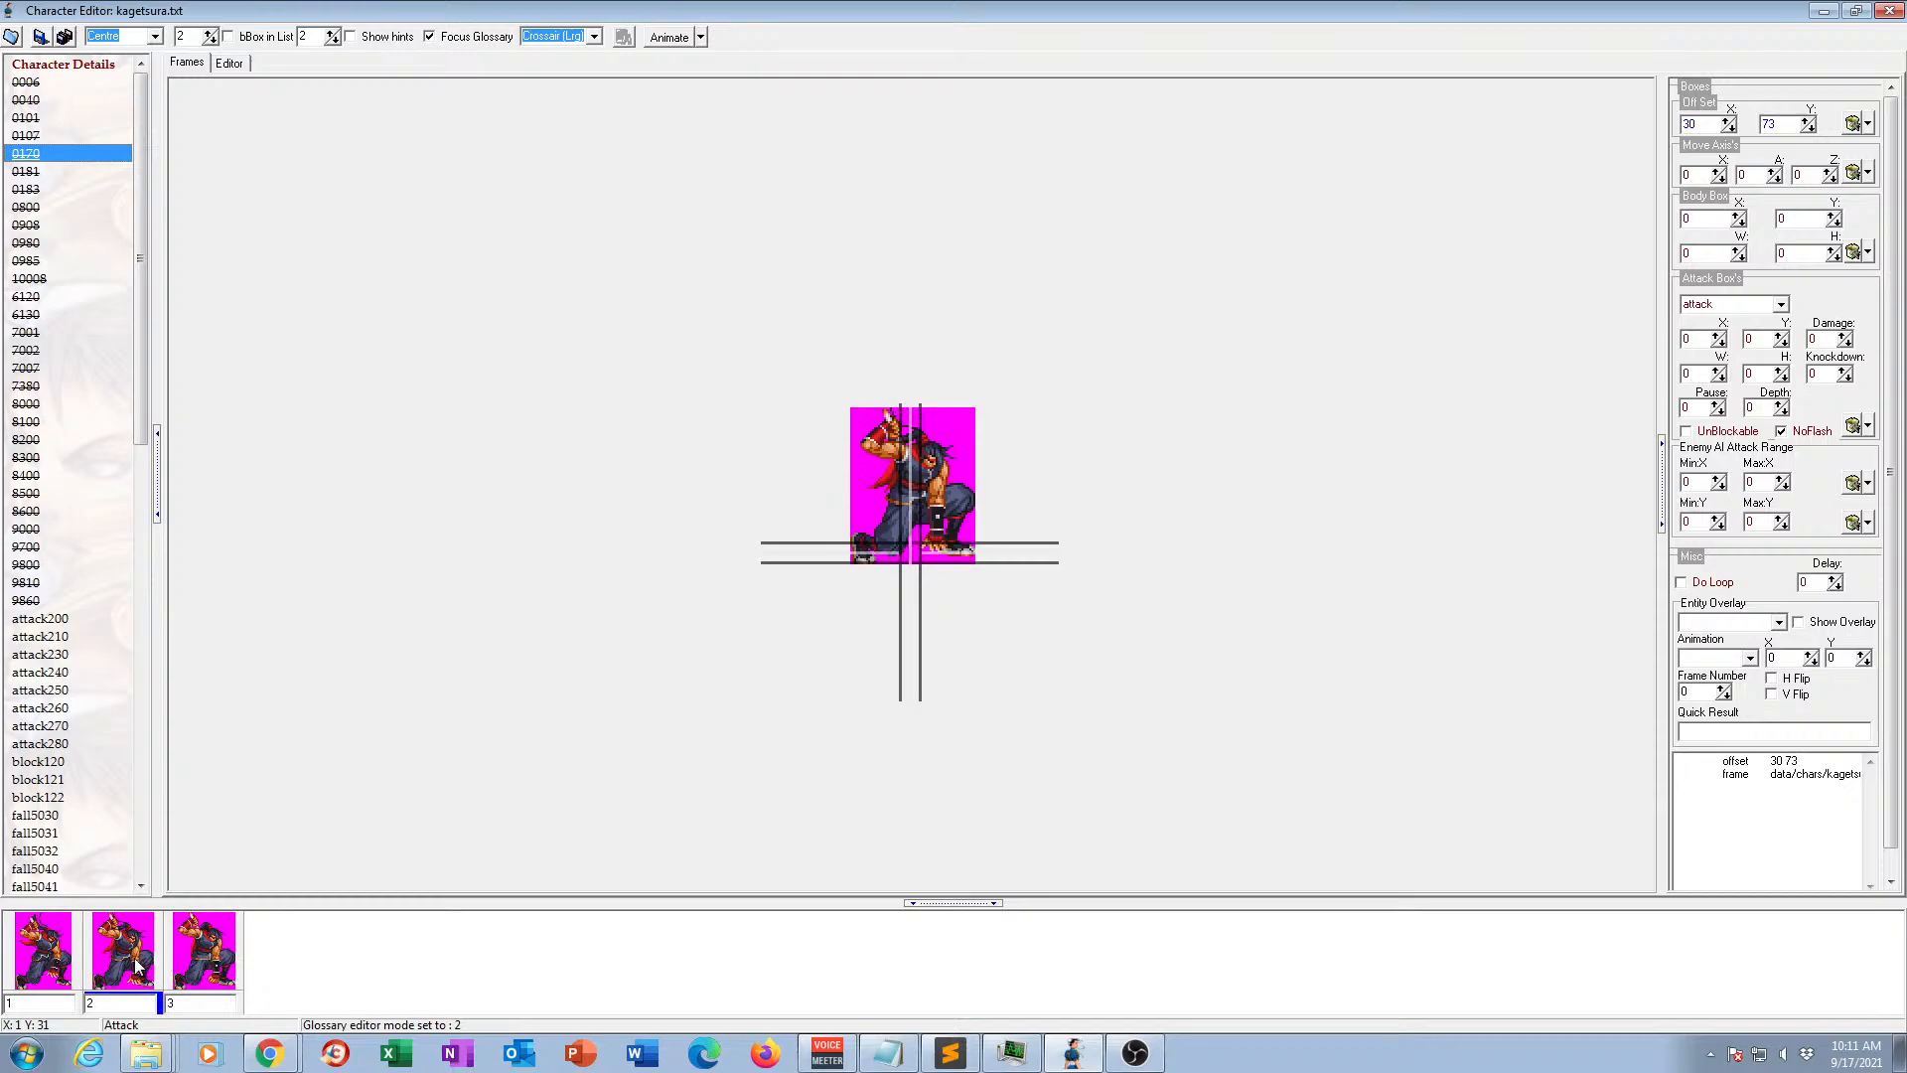
{"action": "left_click", "coordinate": [55, 961]}
{"action": "left_click", "coordinate": [119, 958]}
{"action": "left_click", "coordinate": [226, 952]}
{"action": "left_click", "coordinate": [52, 954]}
{"action": "left_click", "coordinate": [127, 950]}
{"action": "left_click", "coordinate": [210, 945]}
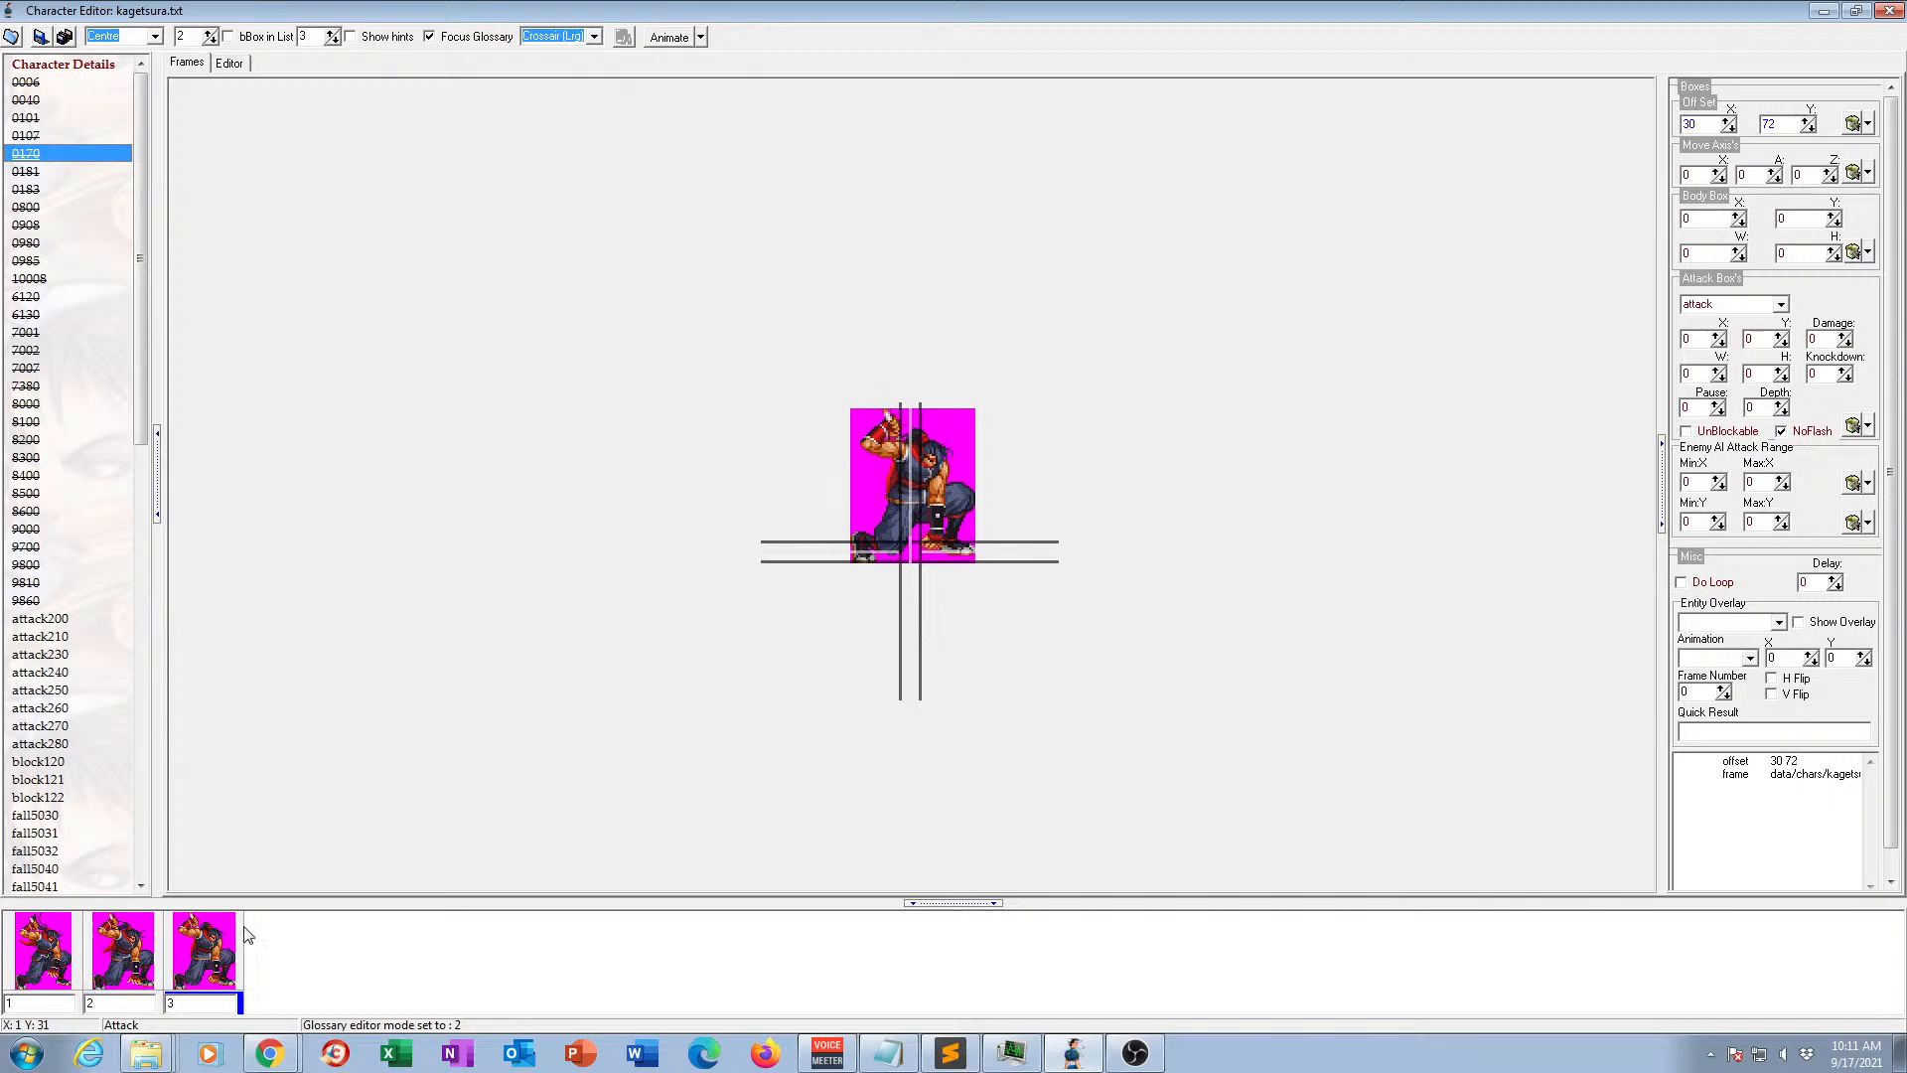
View animation 0181 and preview animations 0183 and 0800 in motion.
{"action": "left_click", "coordinate": [47, 171]}
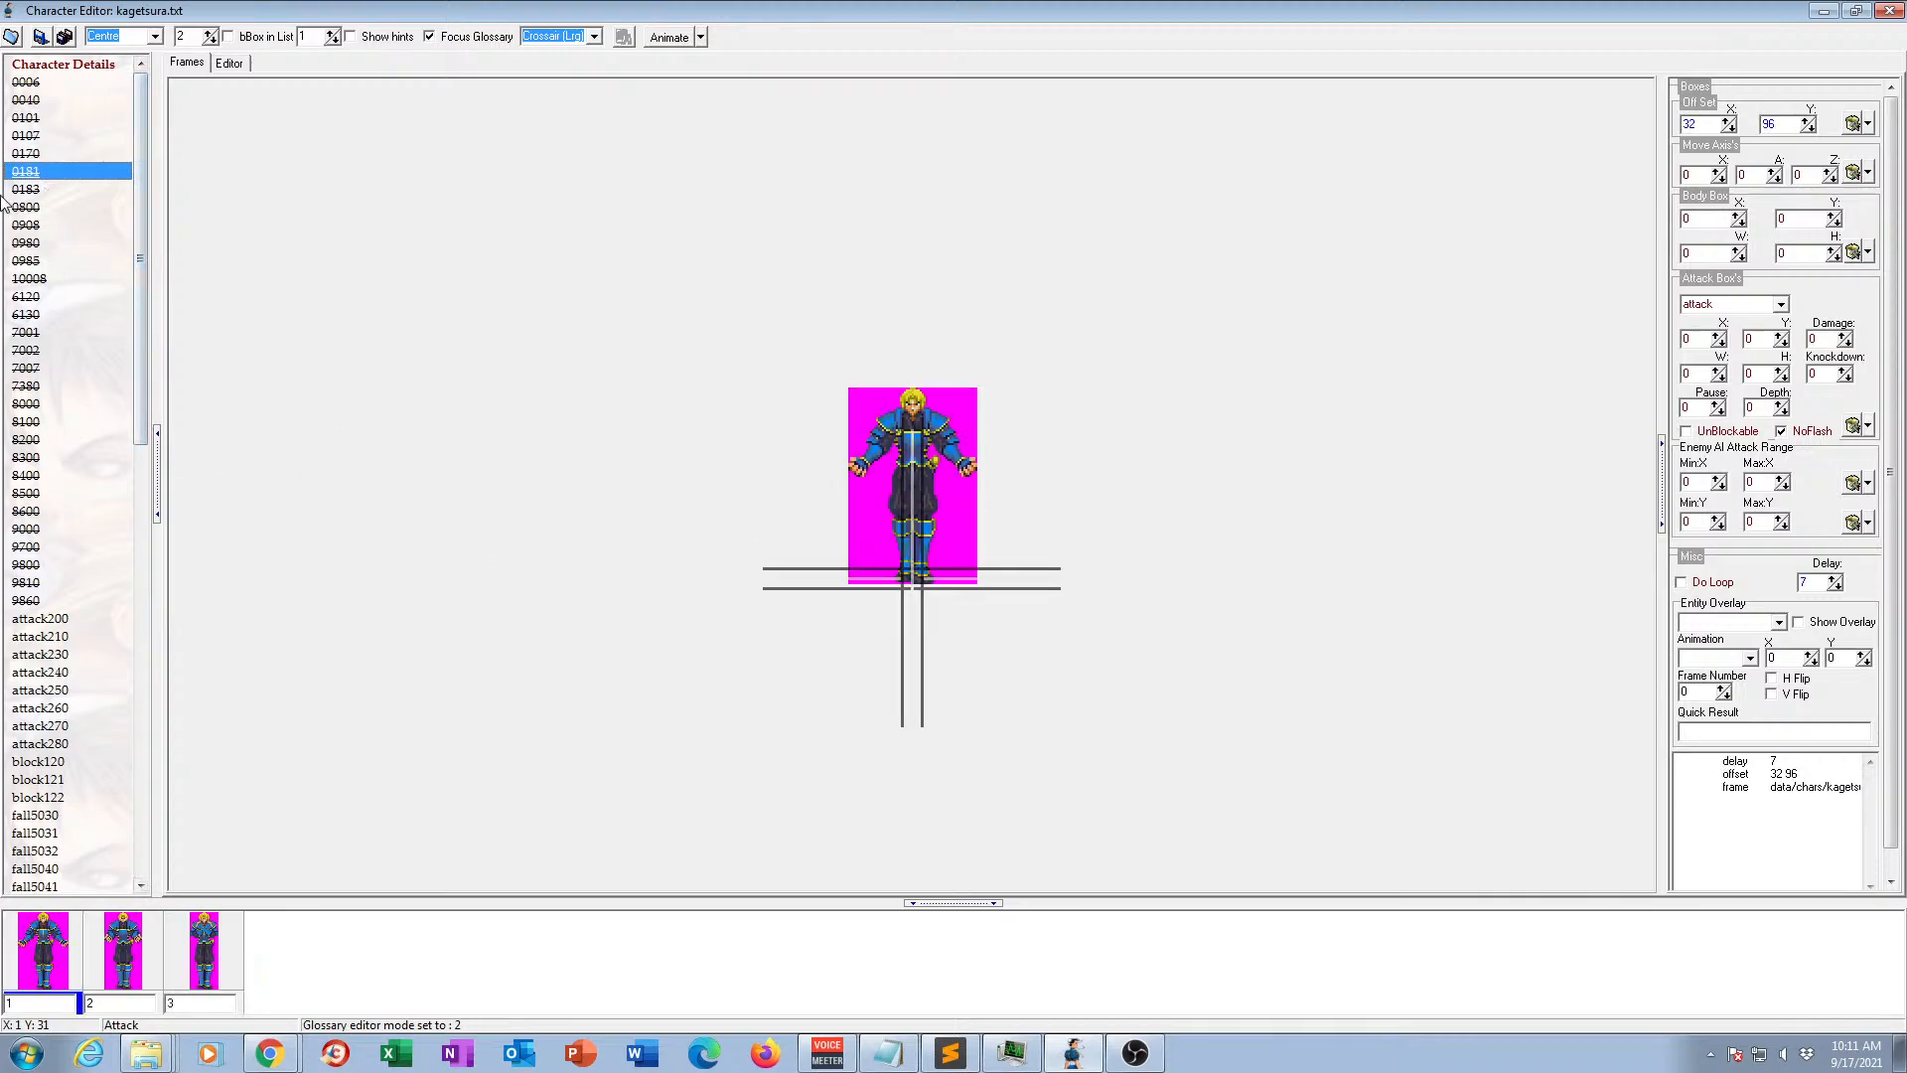
{"action": "left_click", "coordinate": [33, 192]}
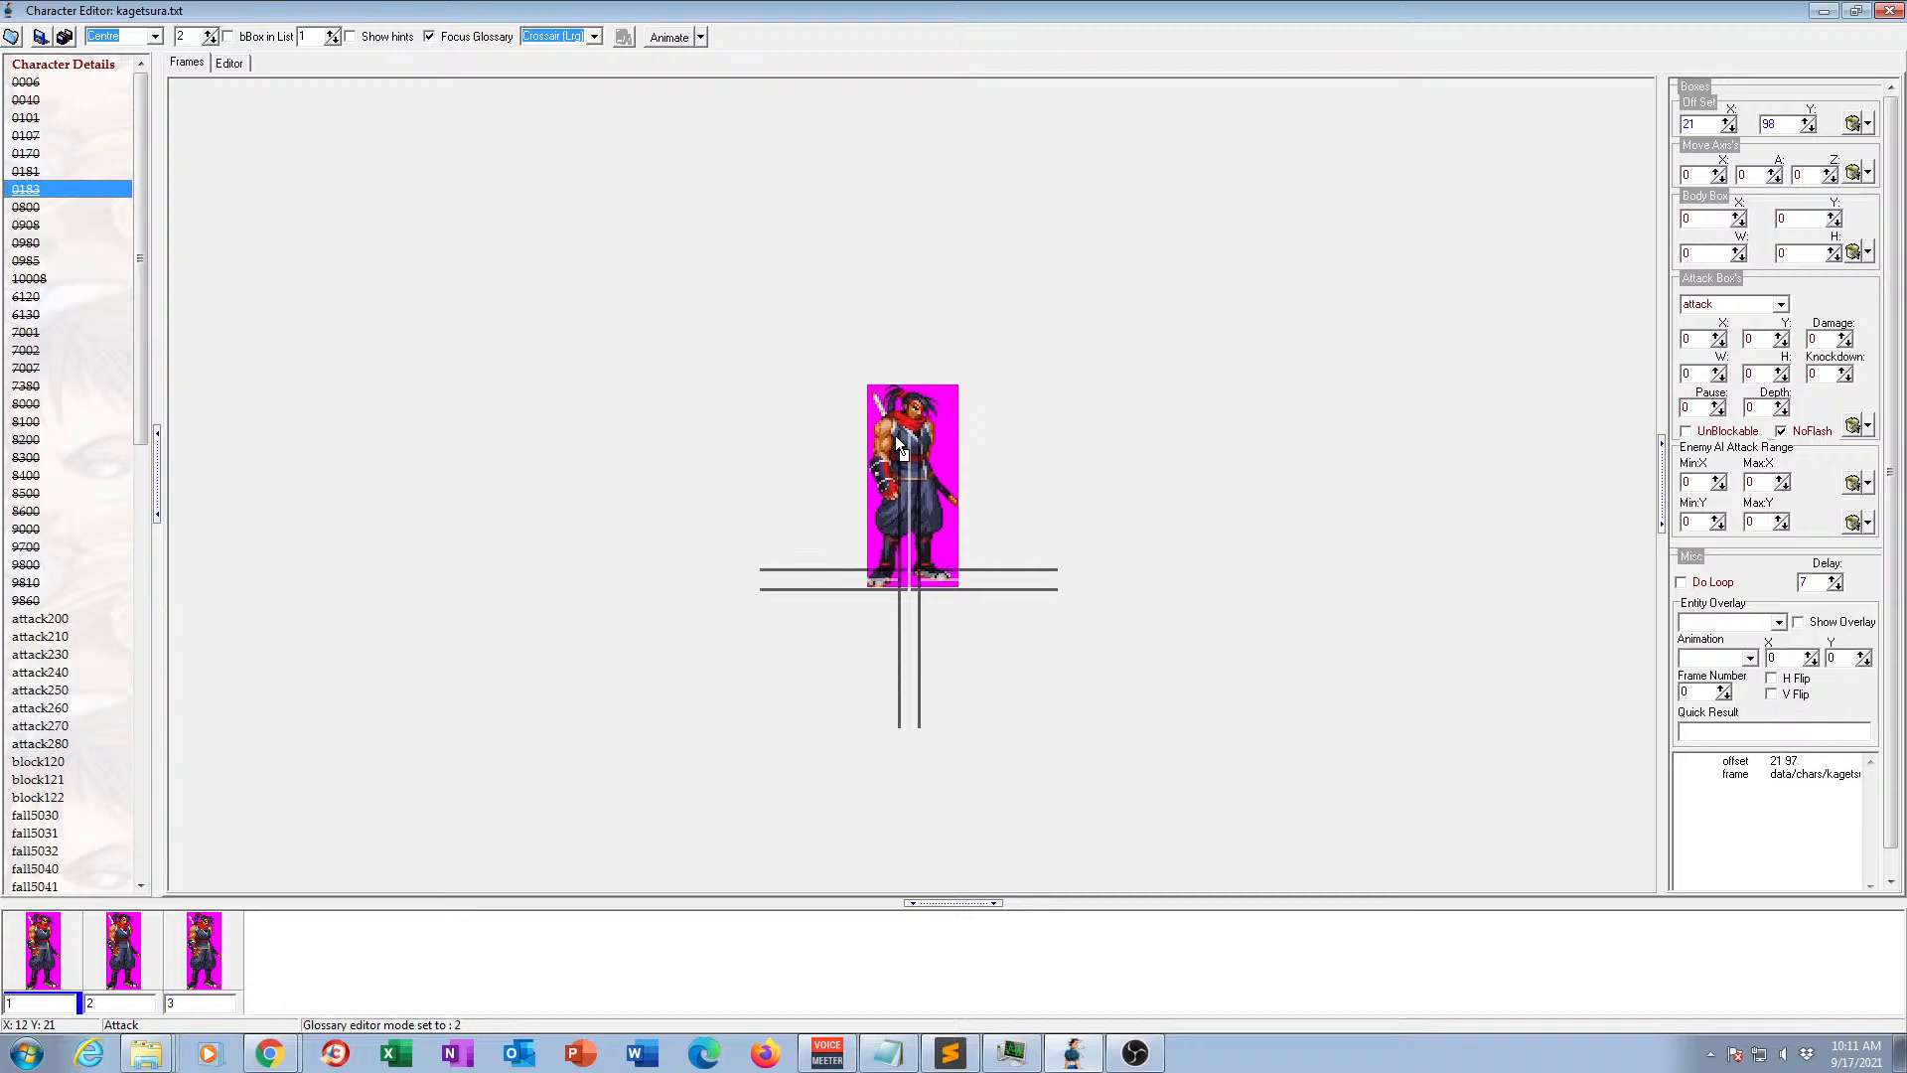
{"action": "left_click", "coordinate": [654, 40]}
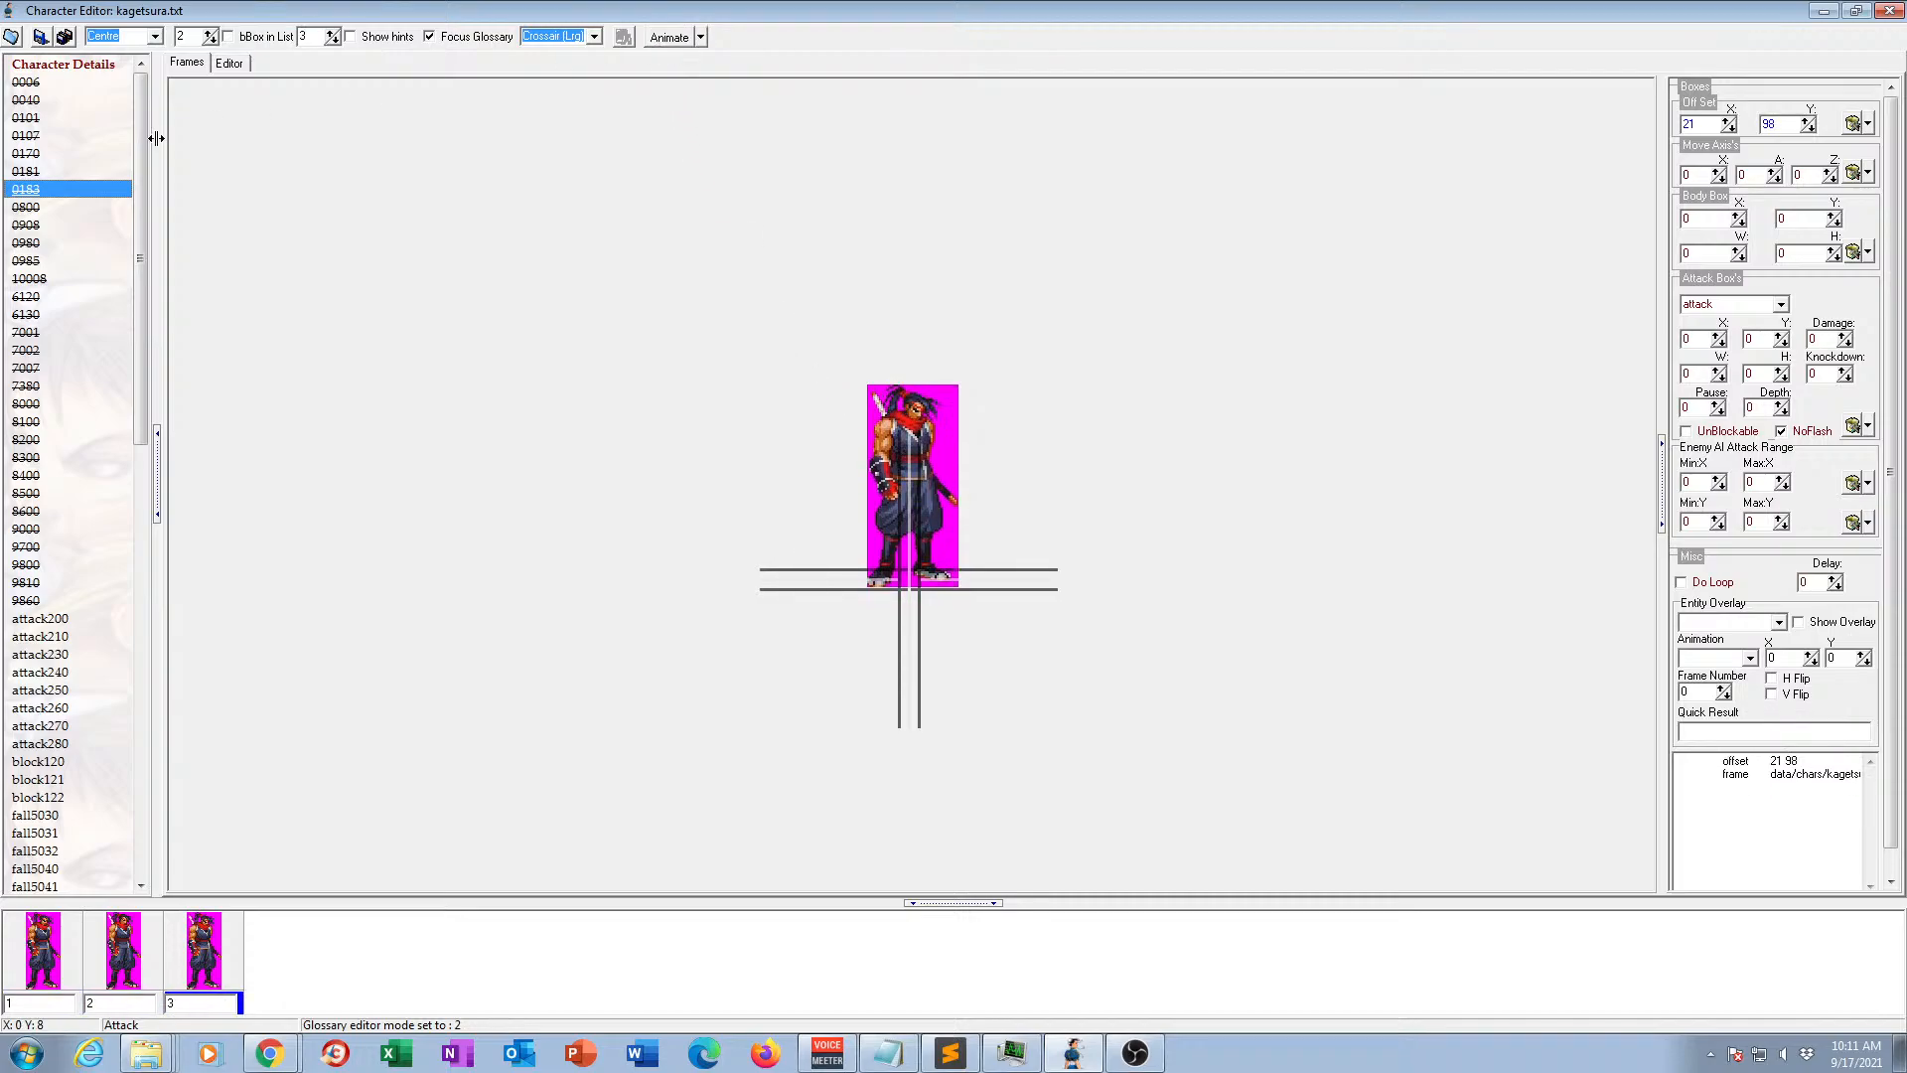
{"action": "left_click", "coordinate": [27, 208]}
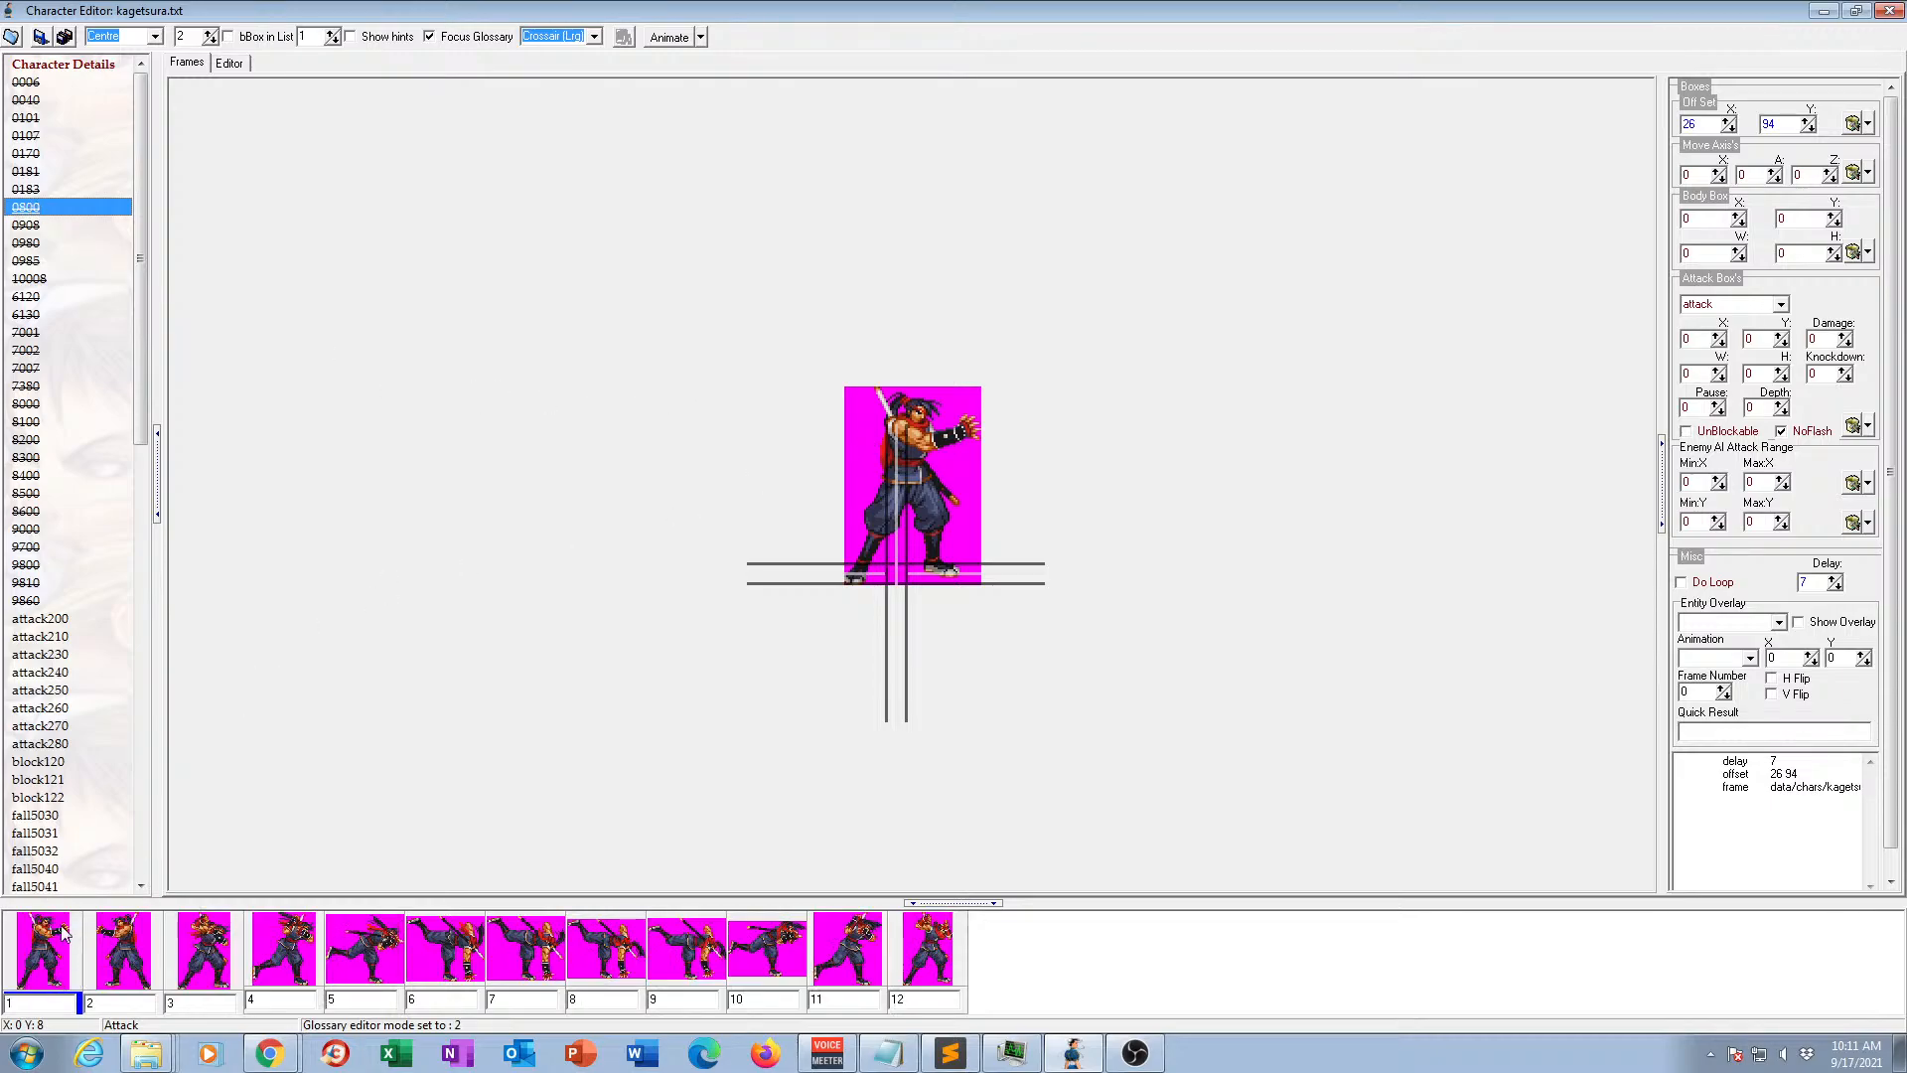
{"action": "left_click", "coordinate": [653, 40]}
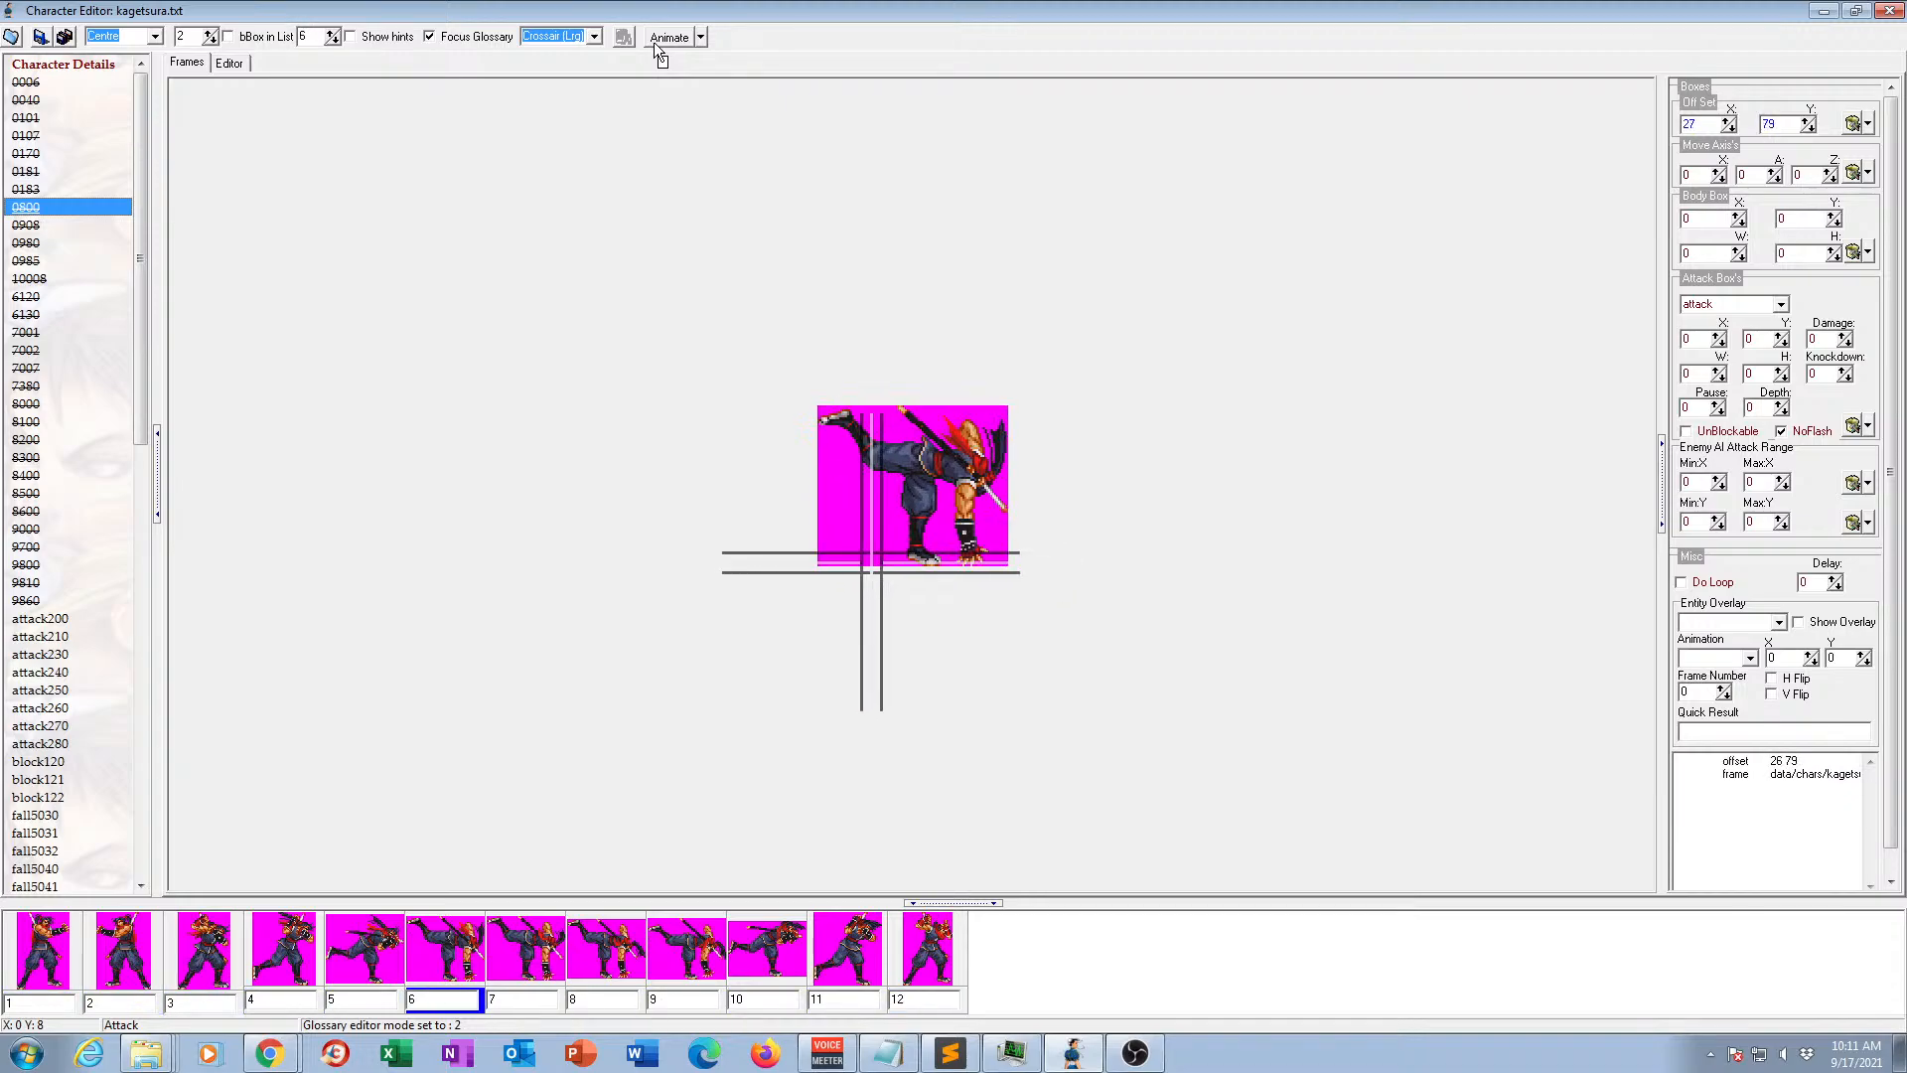
View the frames of animations 0908, 0980, 0985, 10008 and 6120 one after another.
{"action": "left_click", "coordinate": [34, 227]}
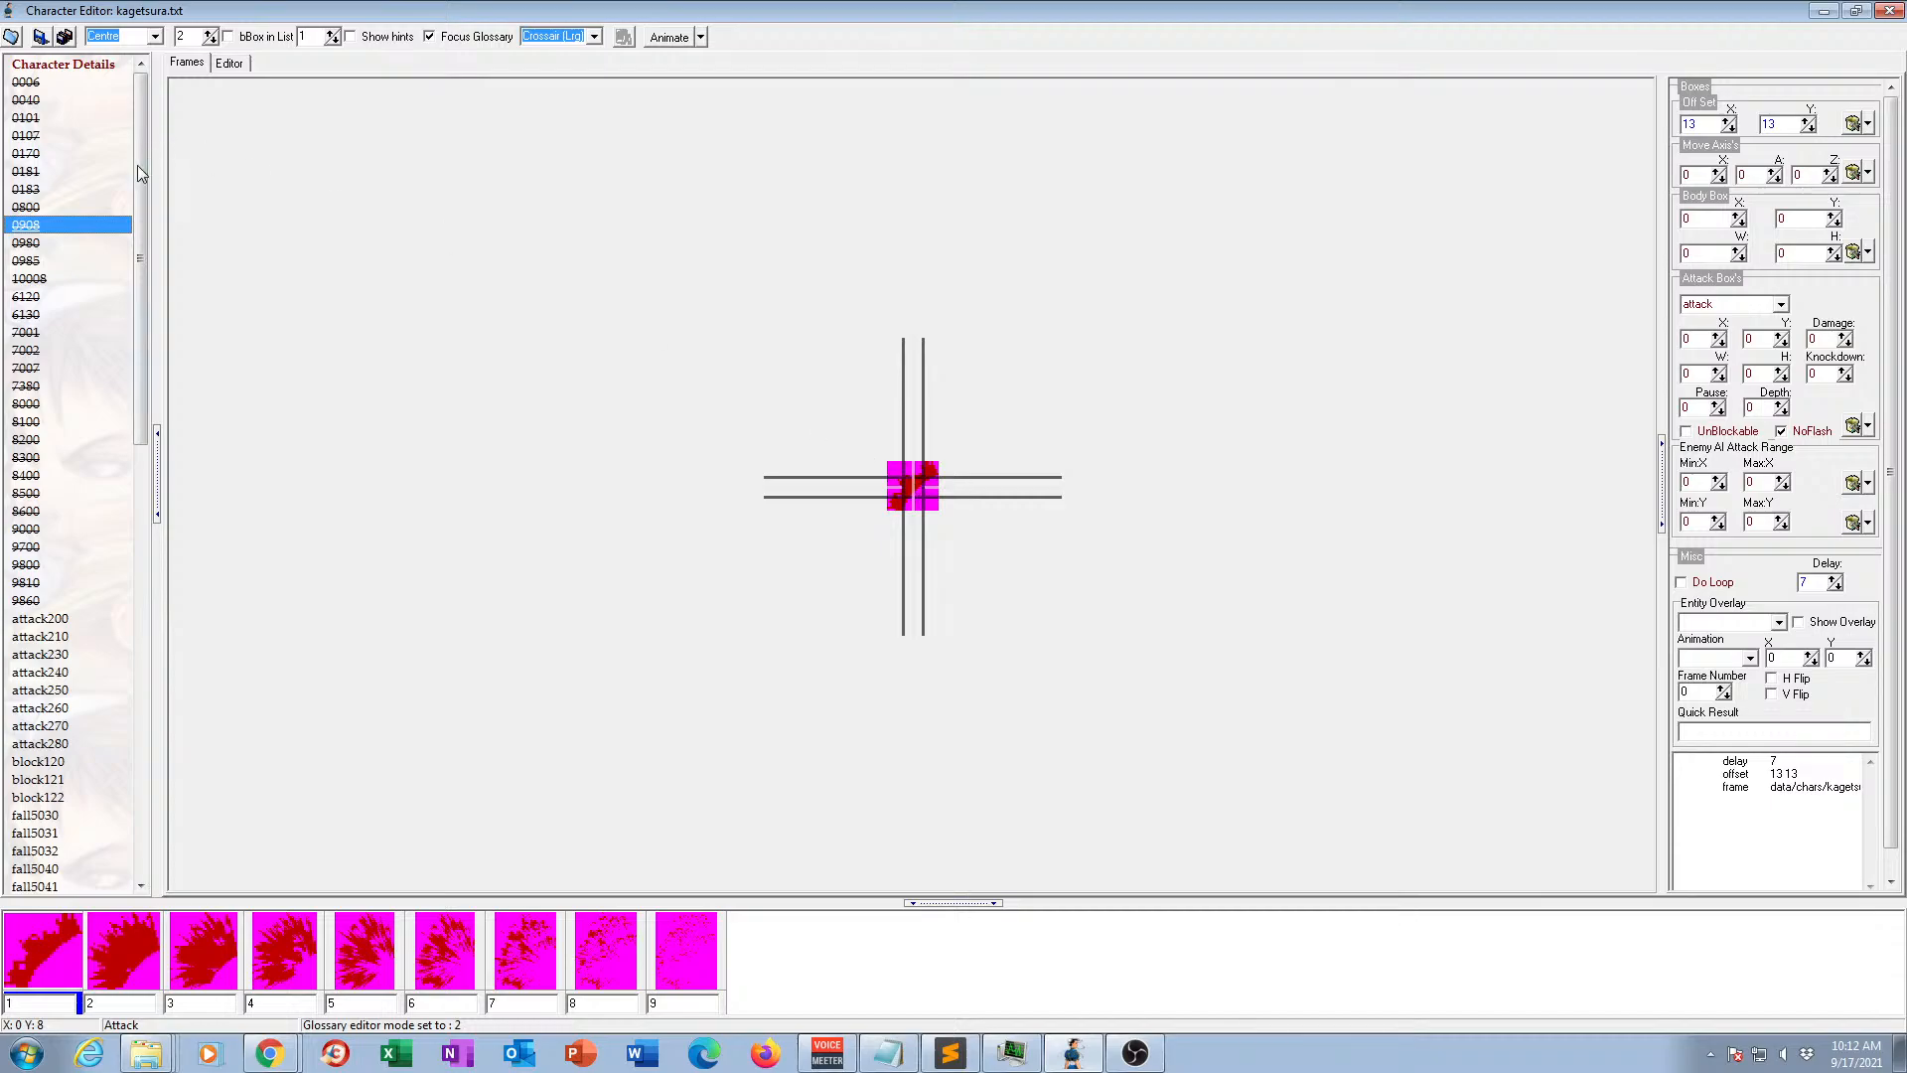
{"action": "left_click", "coordinate": [27, 243]}
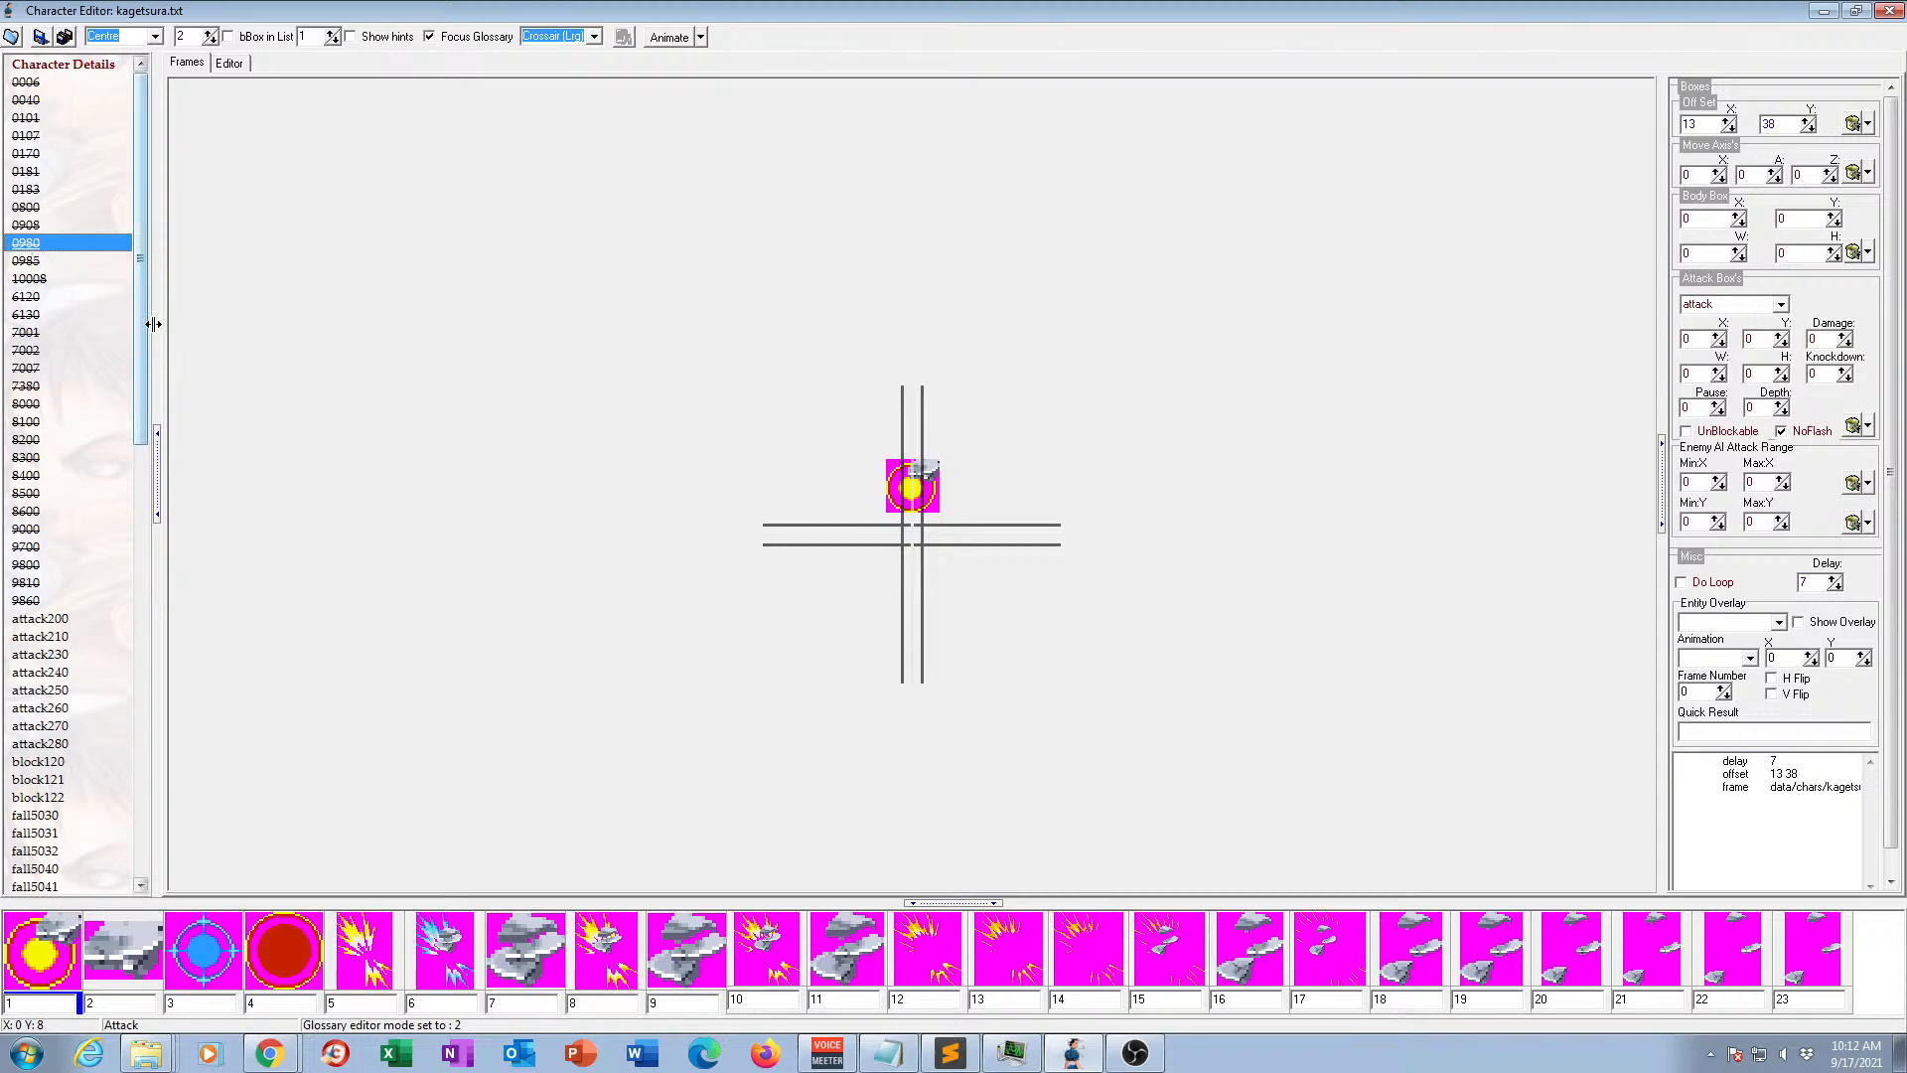
{"action": "left_click", "coordinate": [28, 261]}
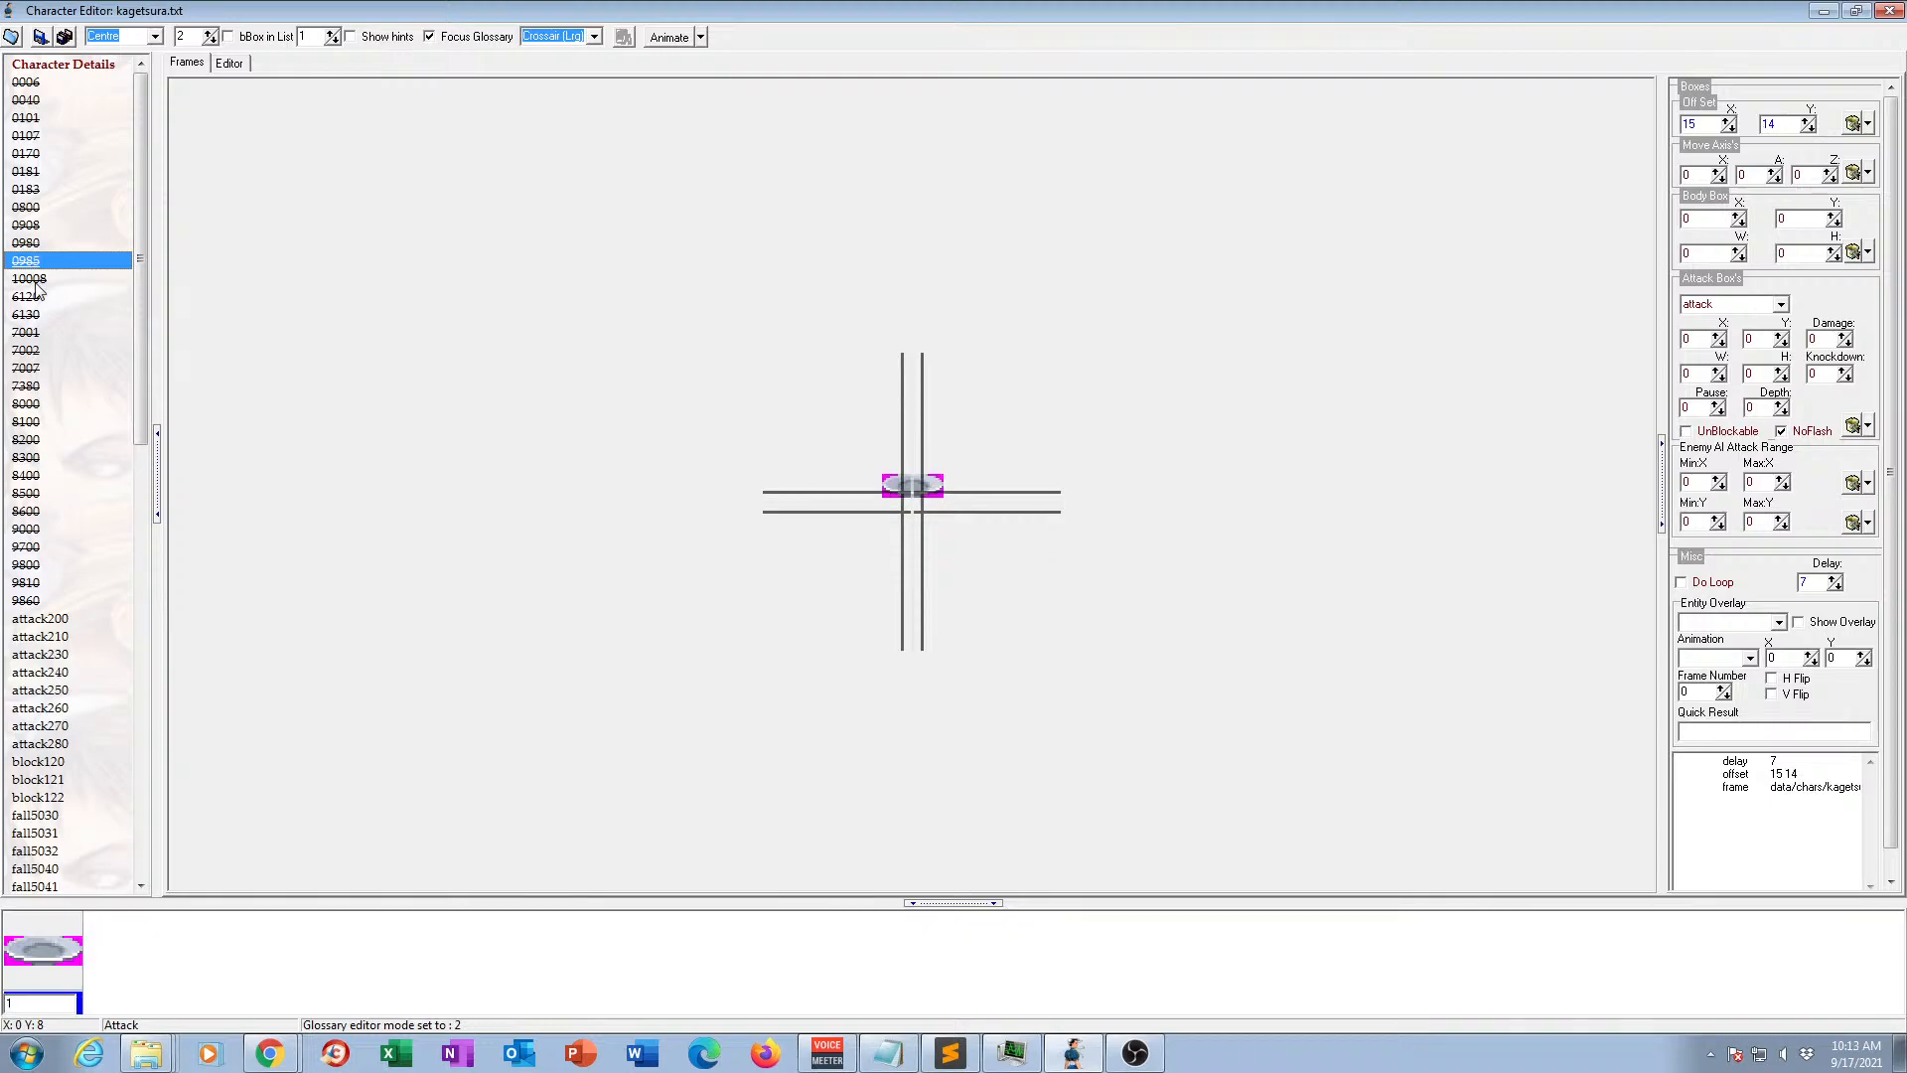
{"action": "left_click", "coordinate": [29, 280]}
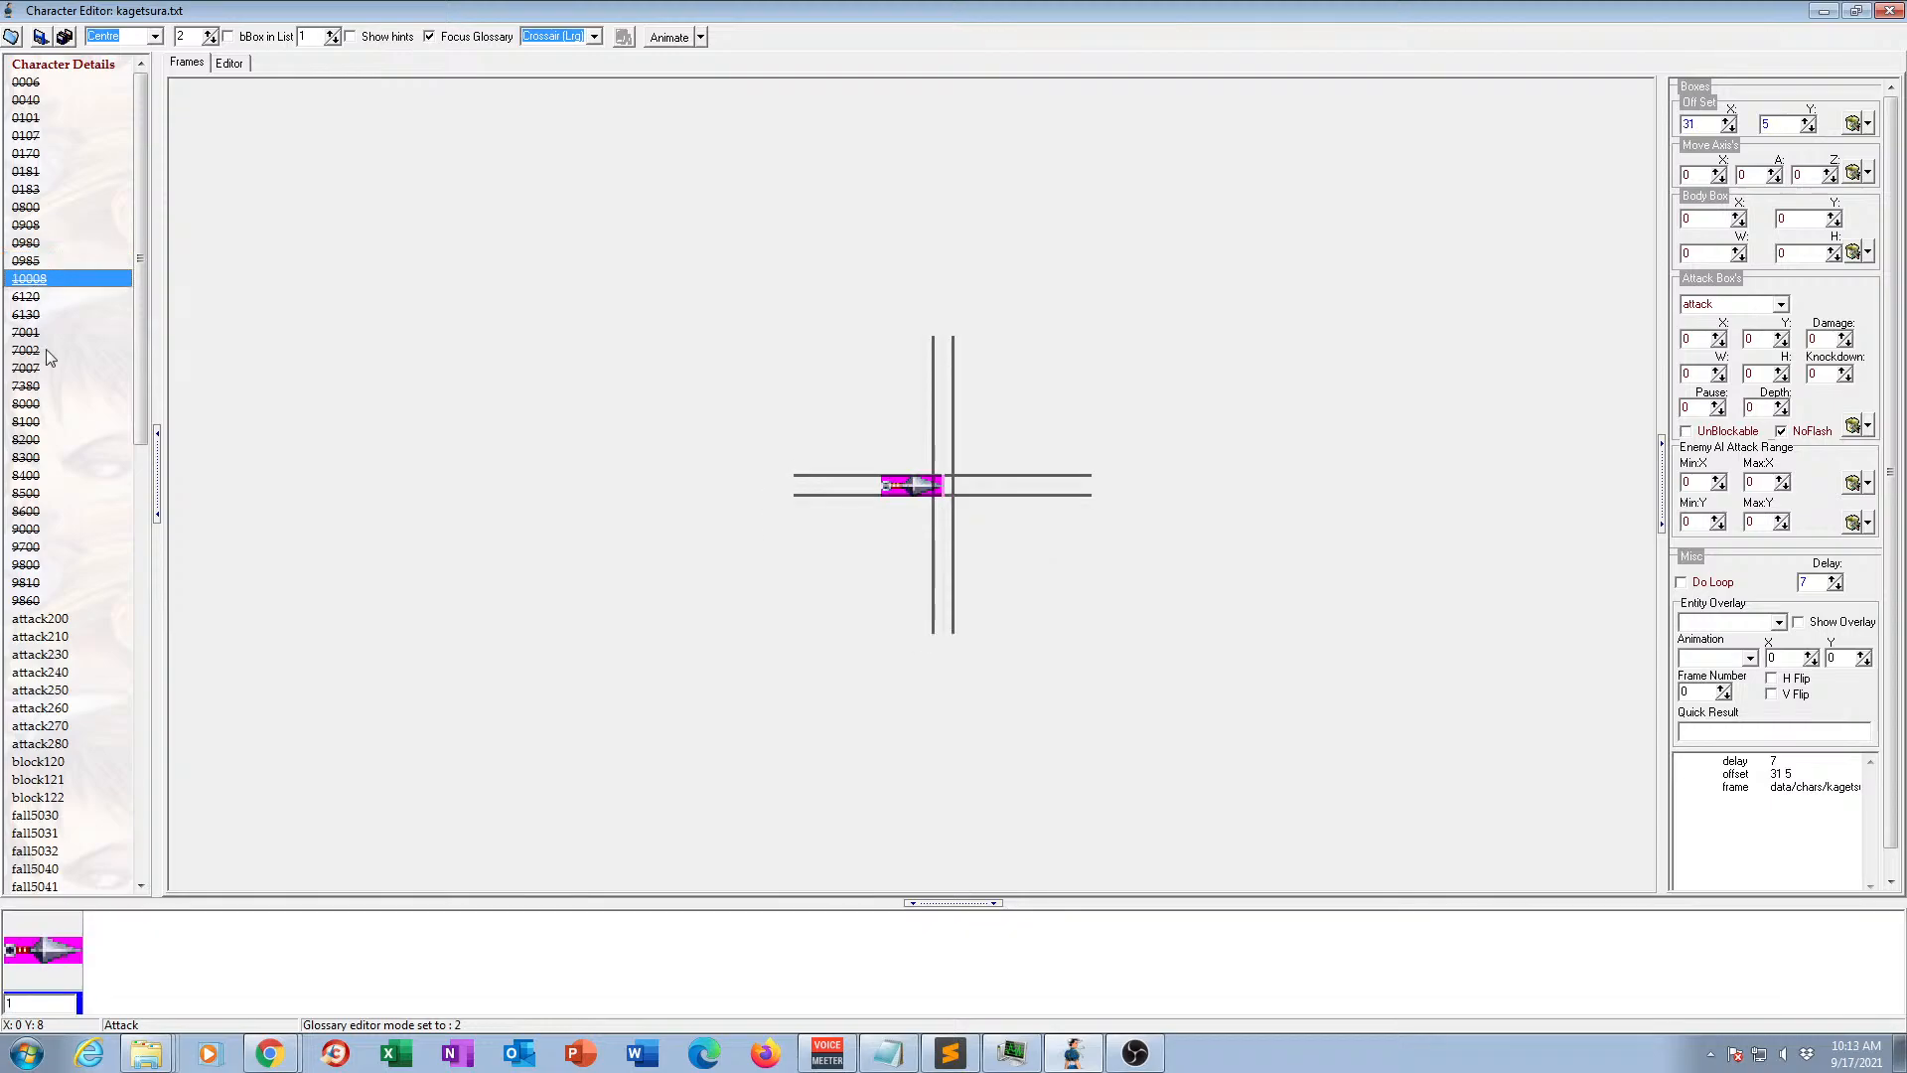
{"action": "left_click", "coordinate": [30, 298]}
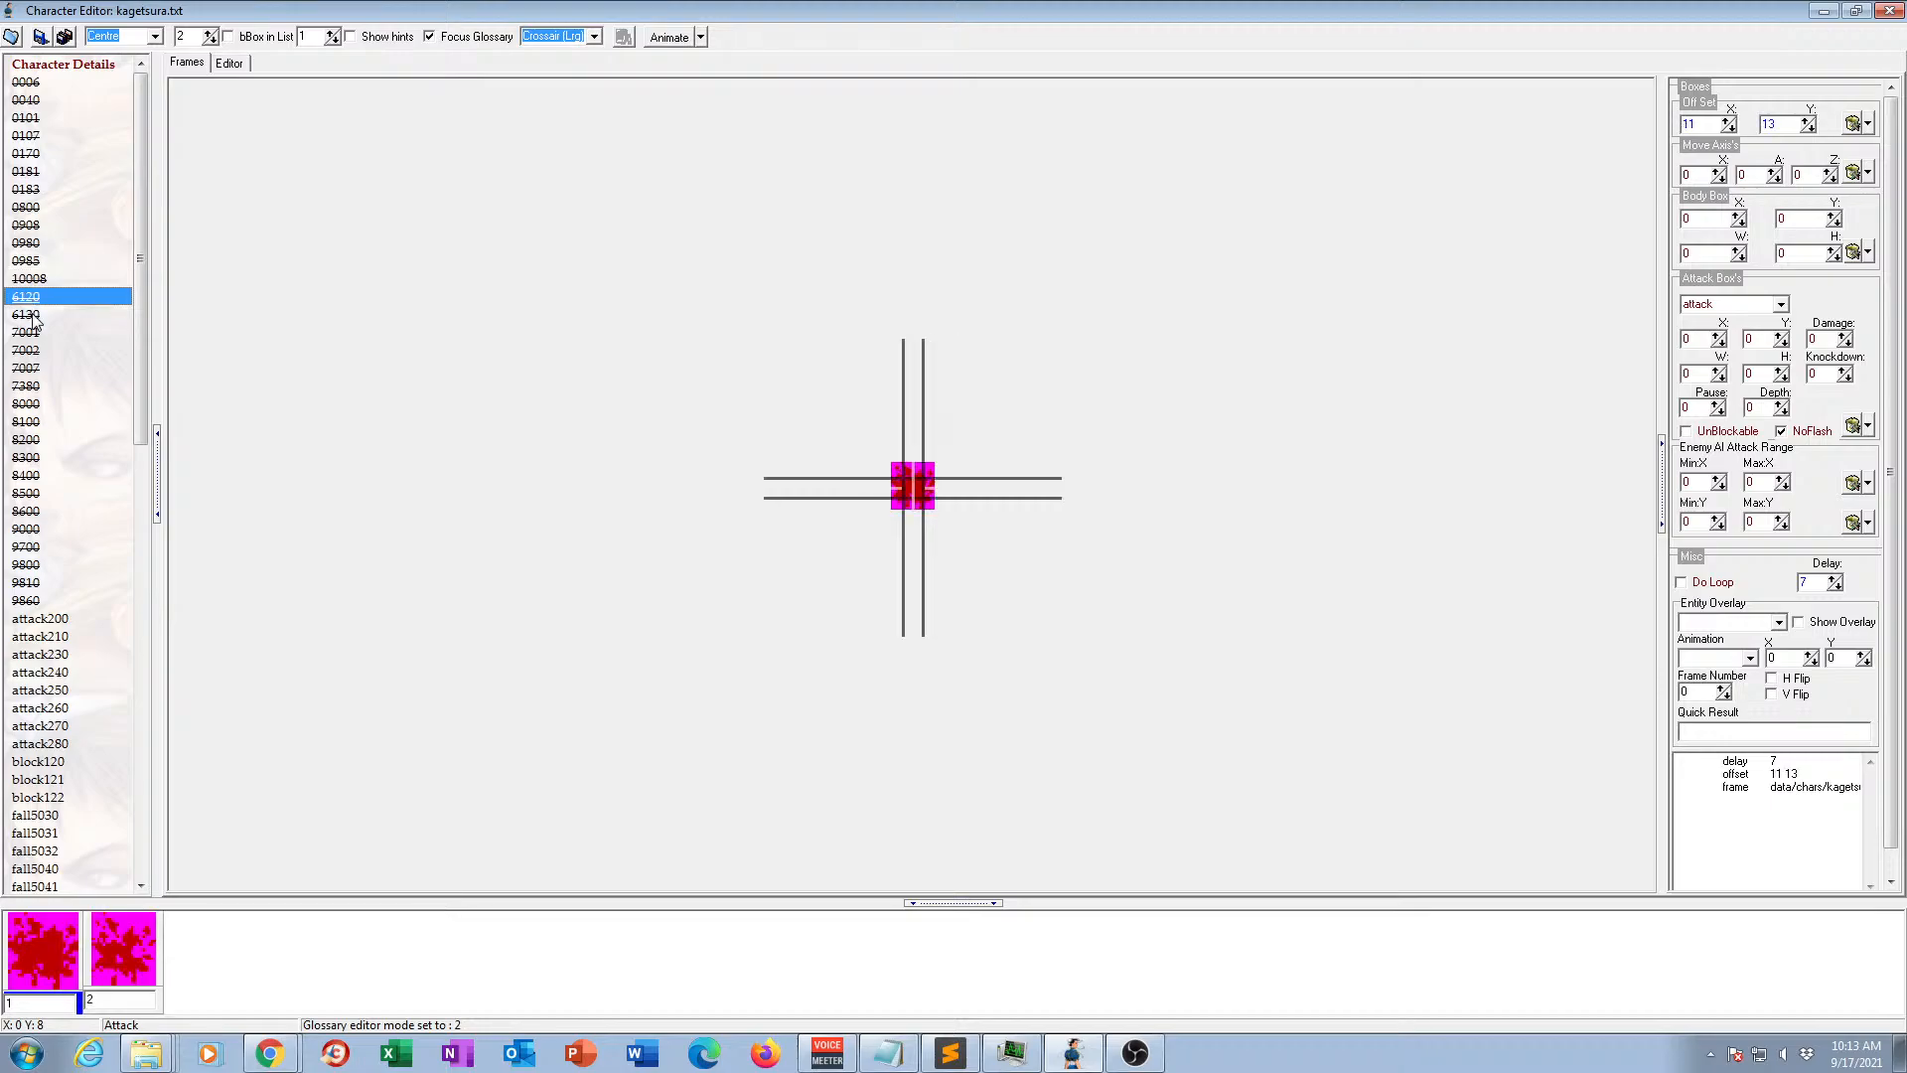
Preview animation 7001 in motion and view animations 7002, 7007 and 7380.
{"action": "left_click", "coordinate": [32, 334]}
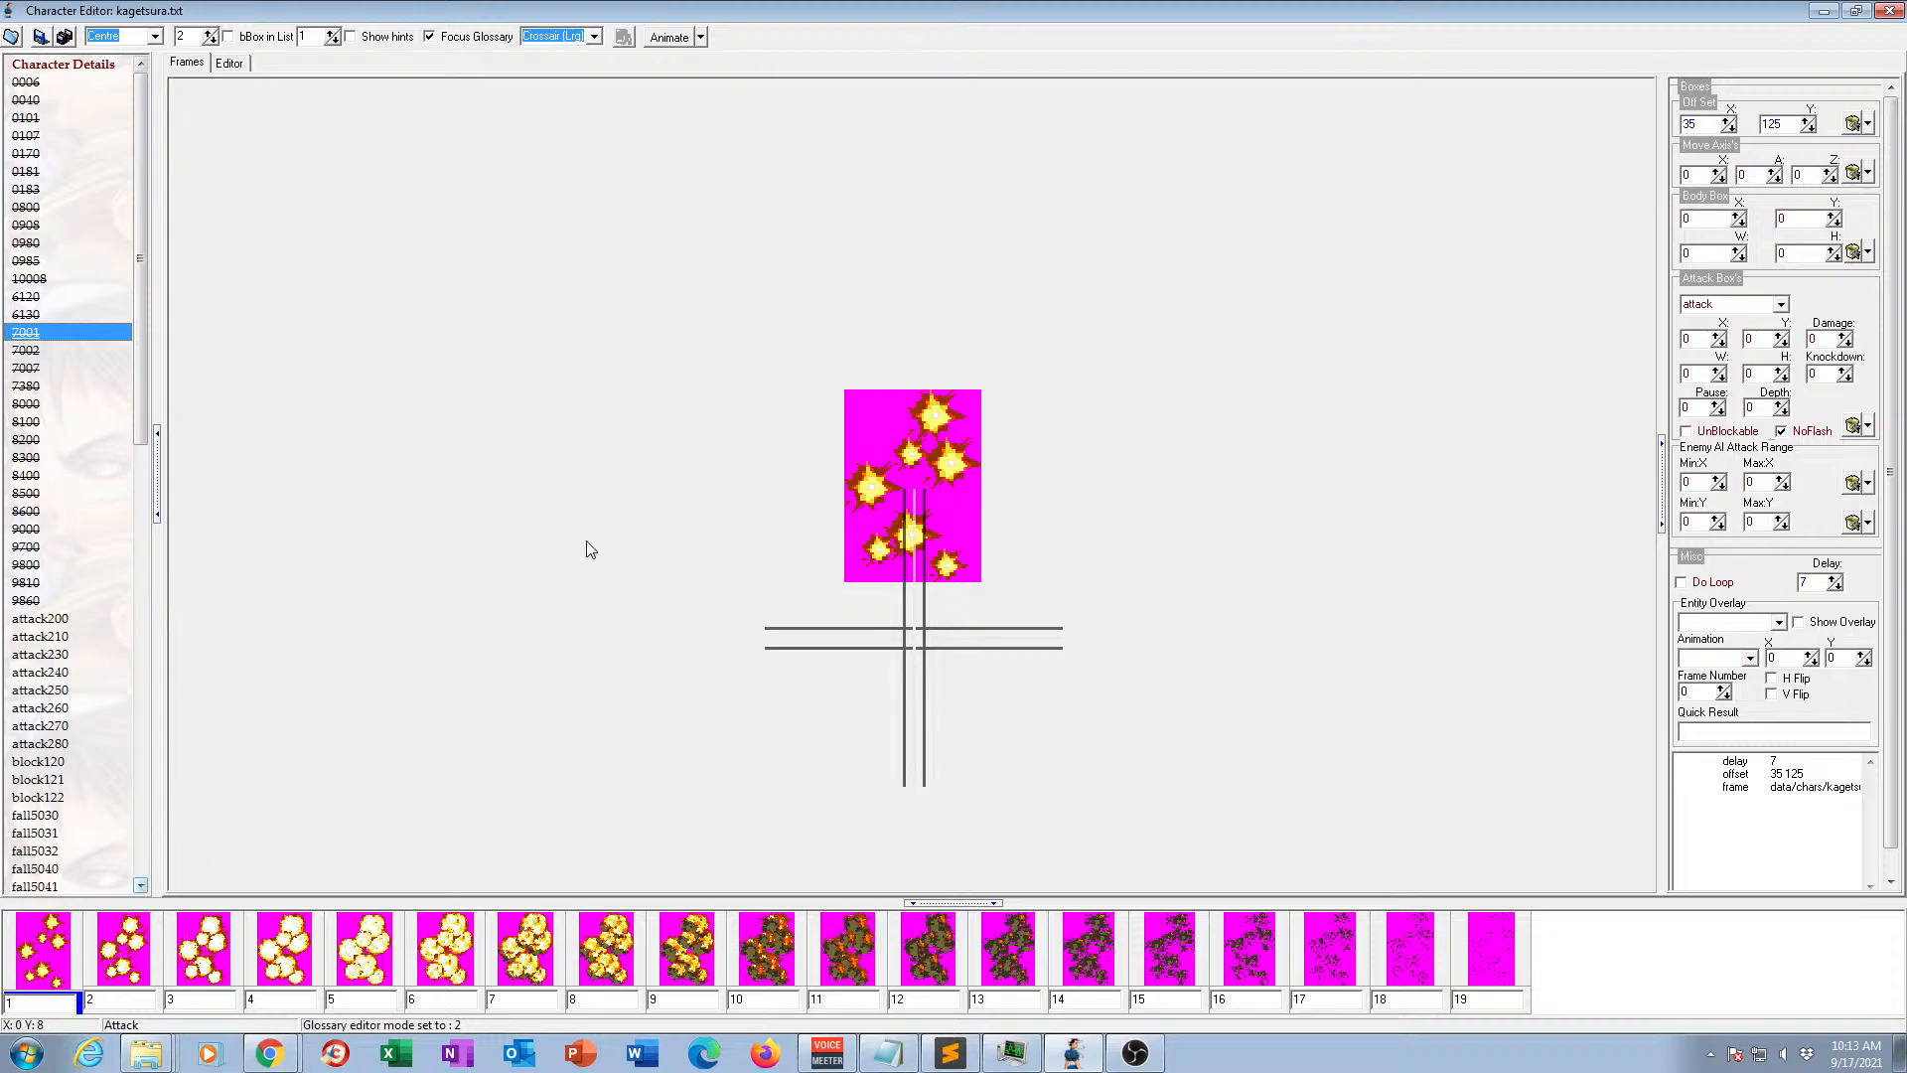
{"action": "left_click", "coordinate": [656, 43]}
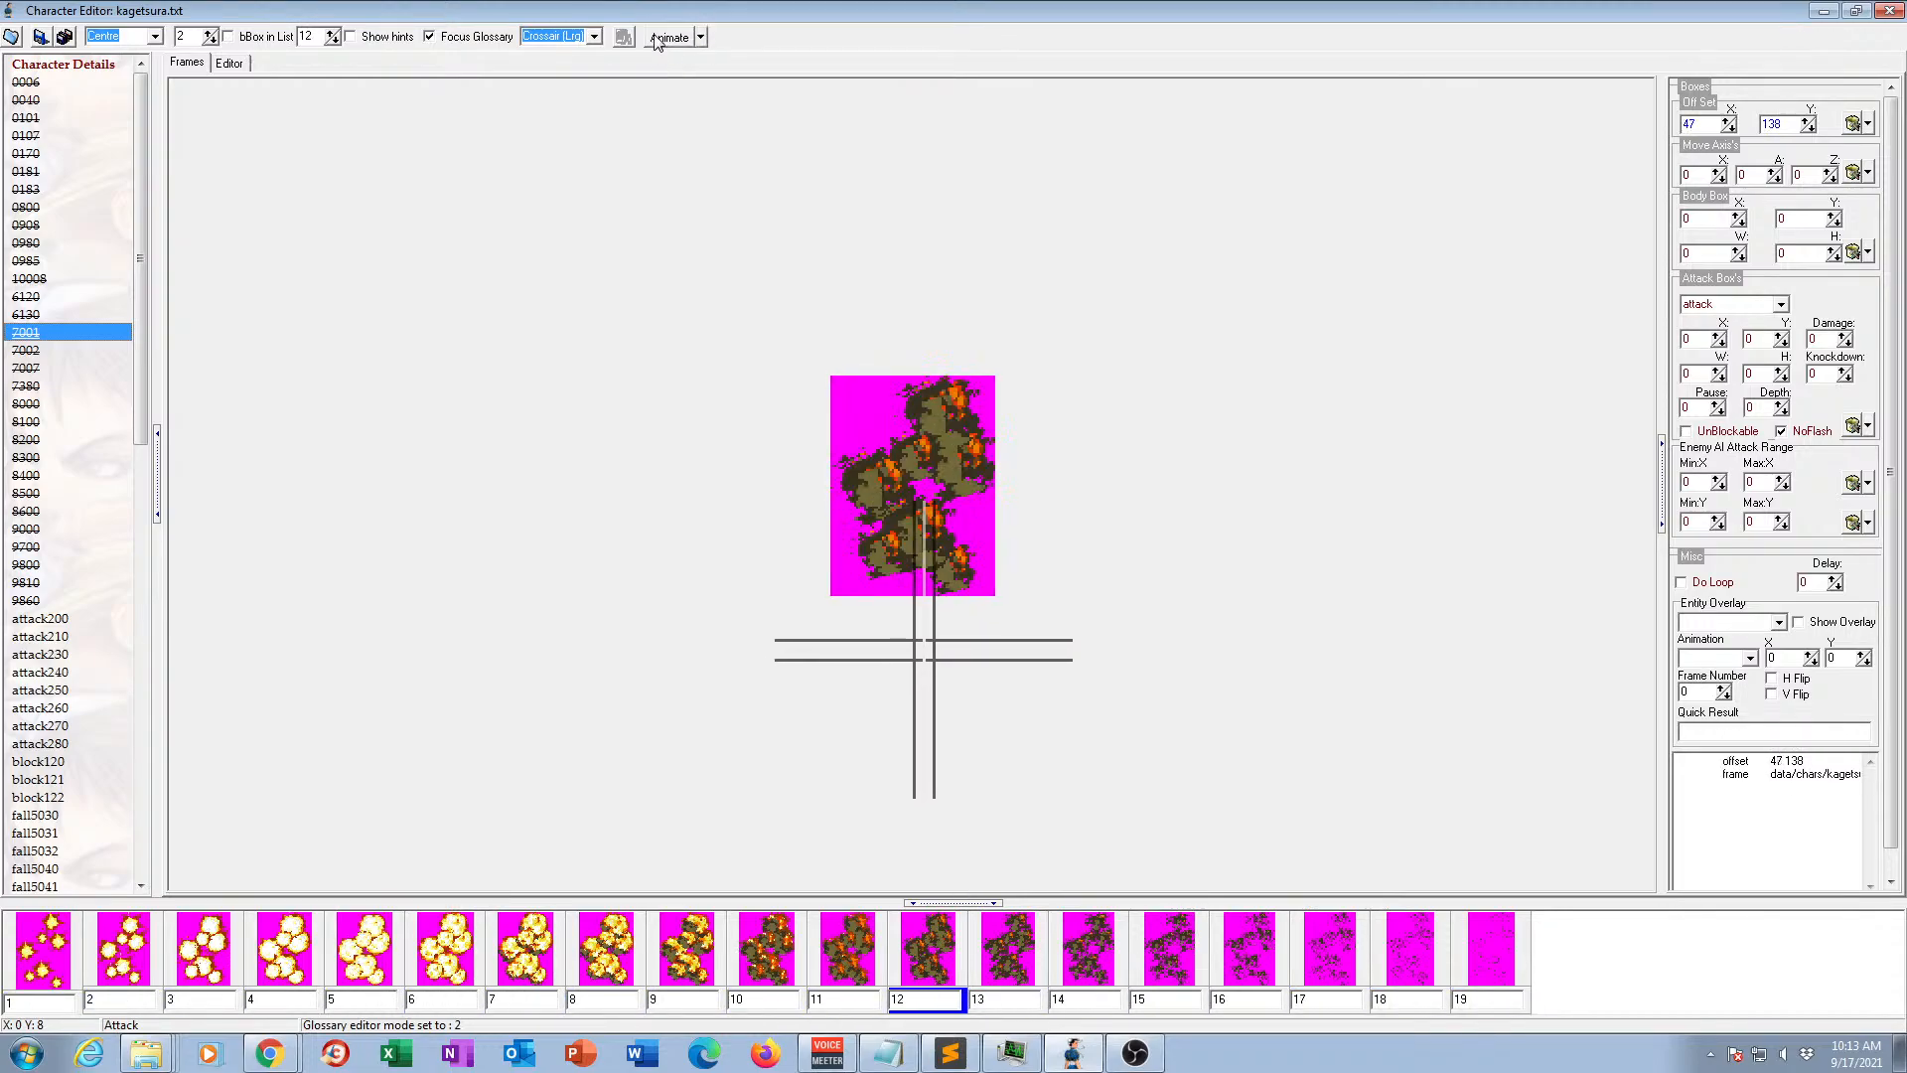
{"action": "left_click", "coordinate": [25, 351]}
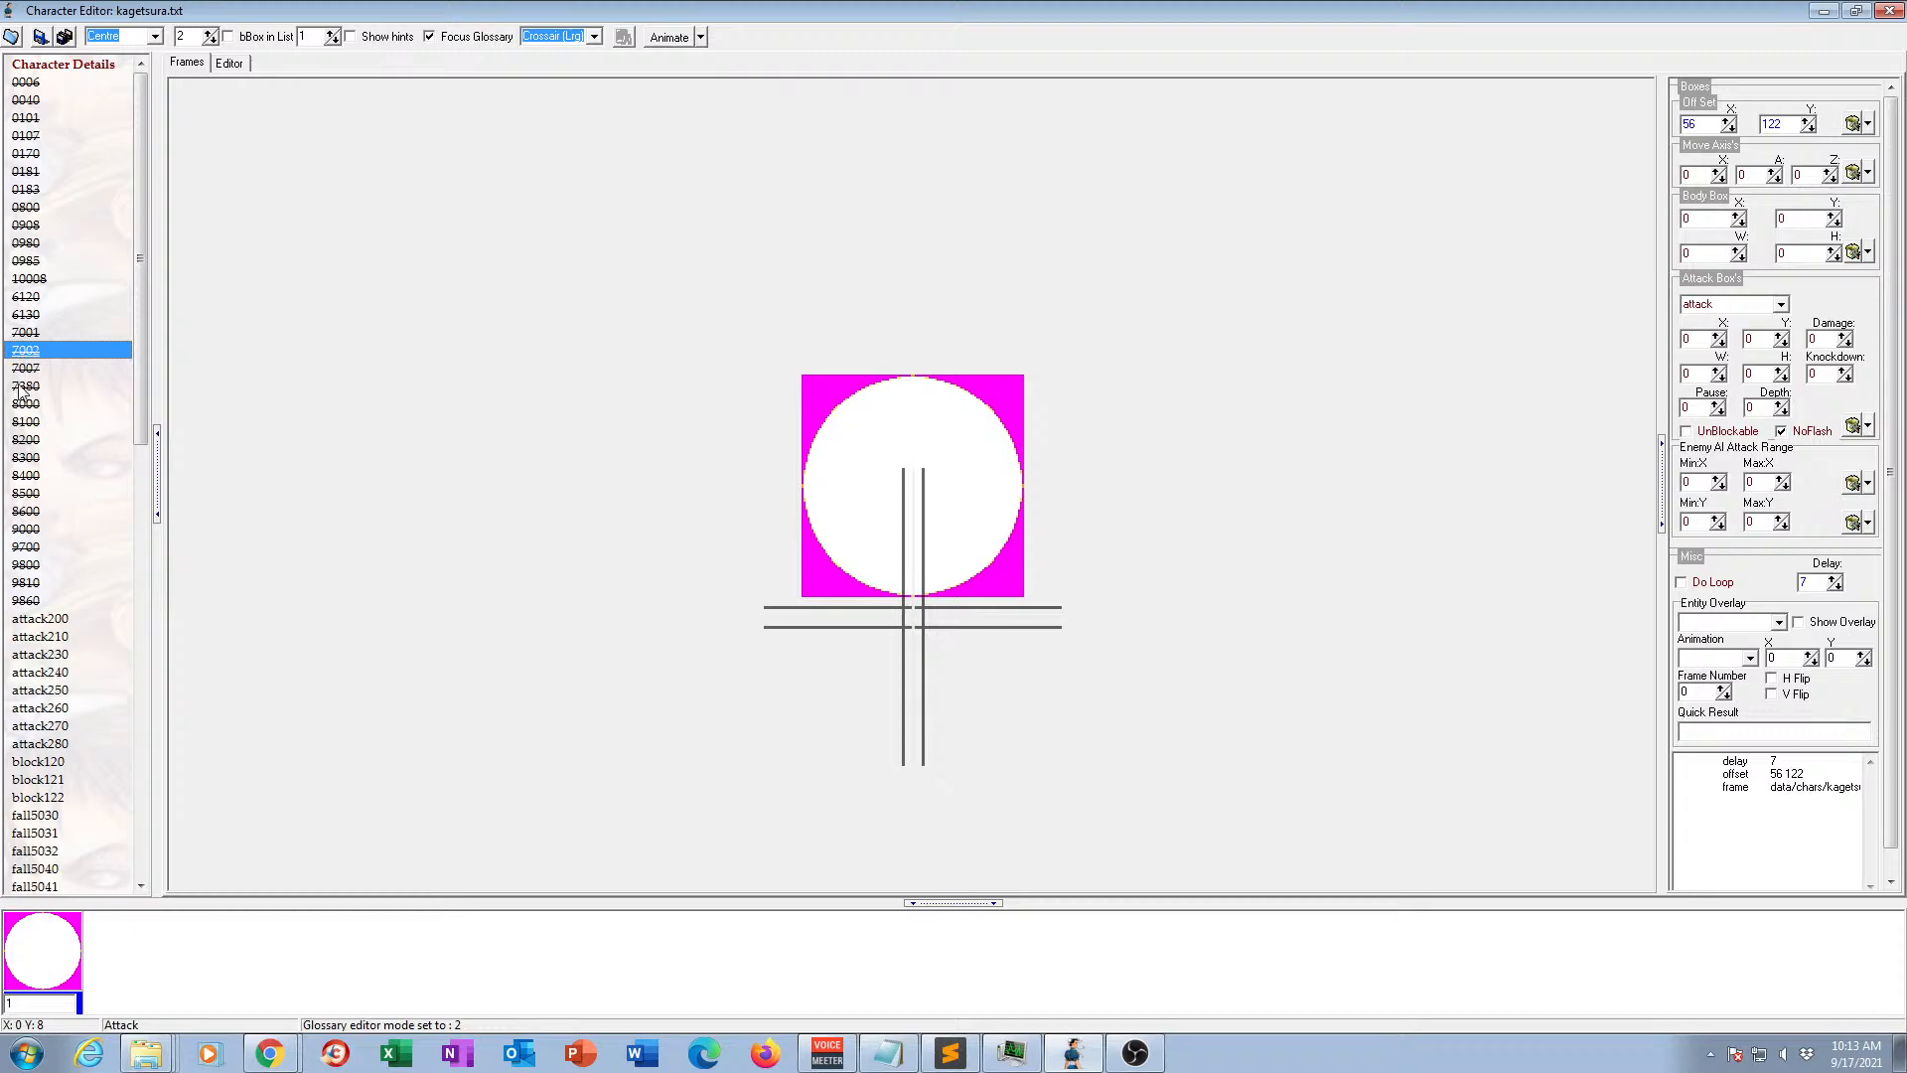
{"action": "left_click", "coordinate": [26, 370]}
{"action": "left_click", "coordinate": [26, 387]}
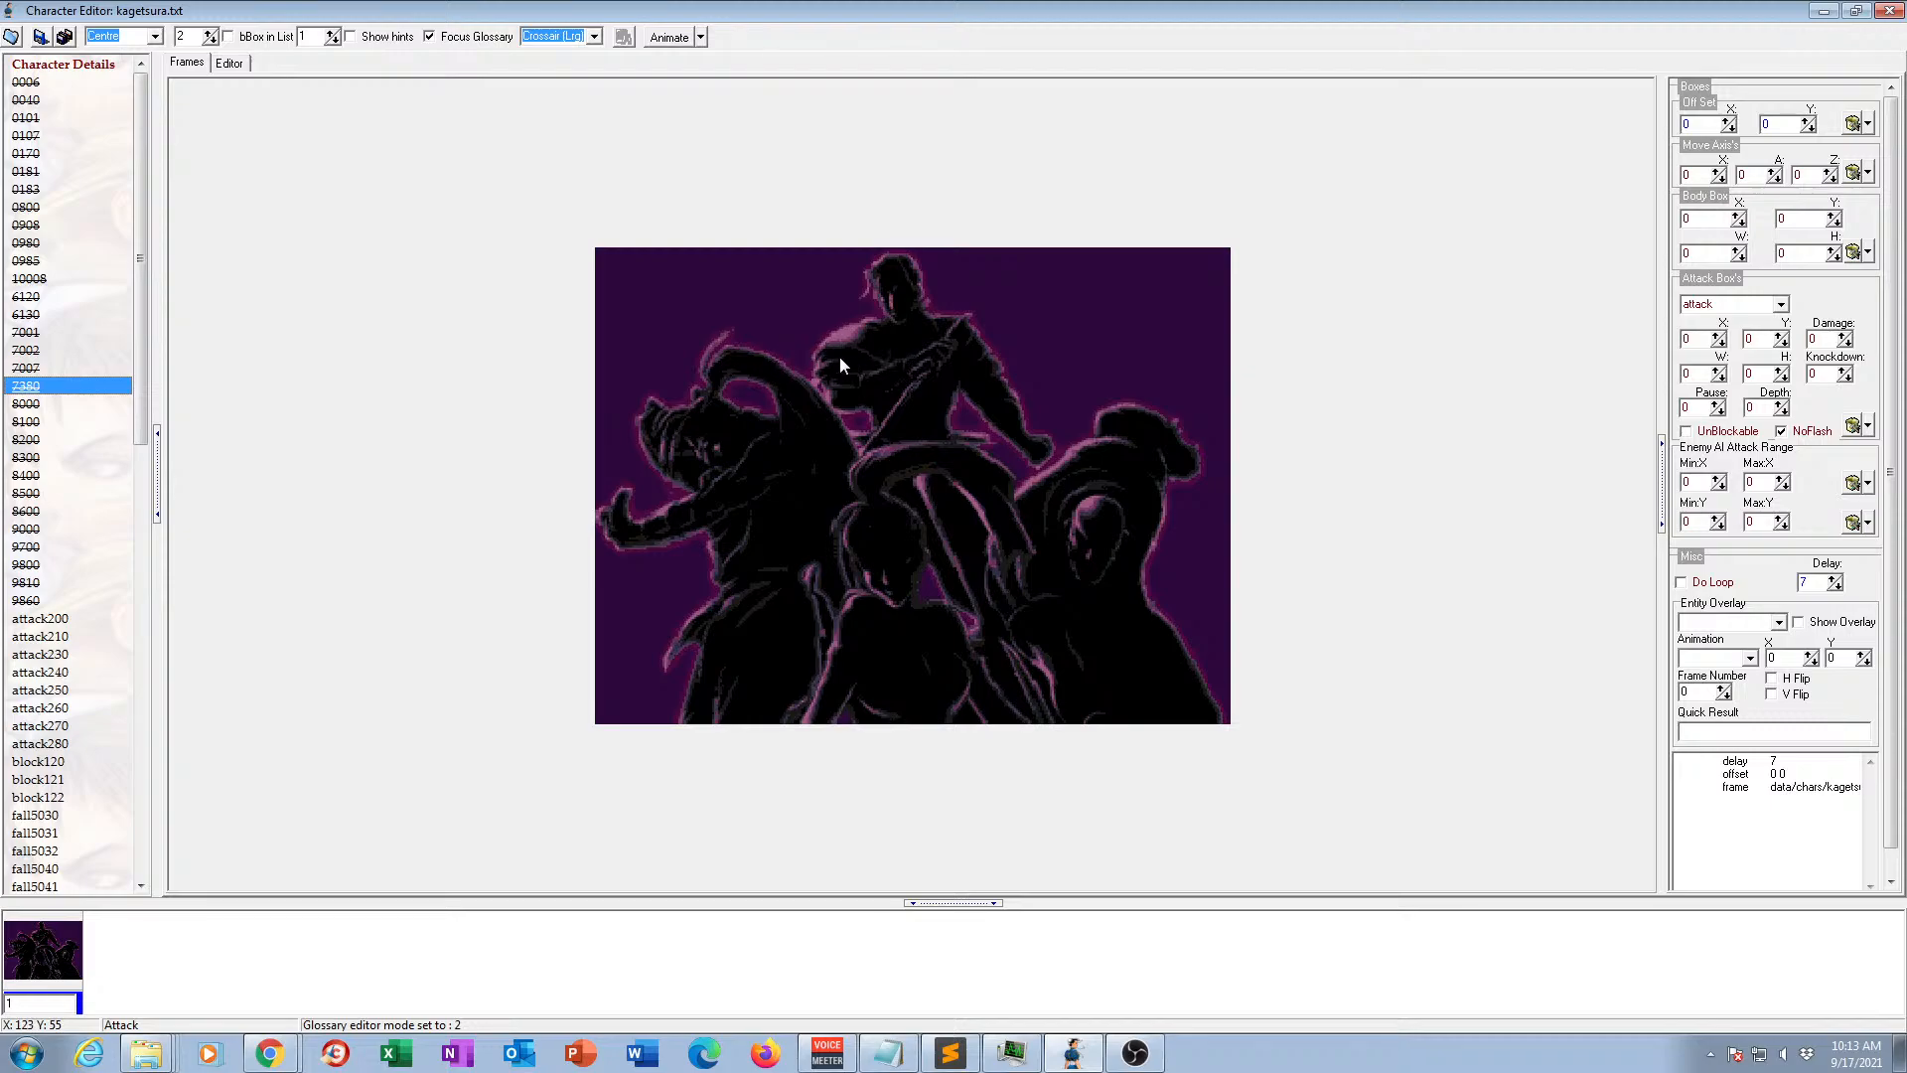
Preview animations 8000 and 8200 in motion, viewing the frames of 8100 in between.
{"action": "left_click", "coordinate": [39, 405]}
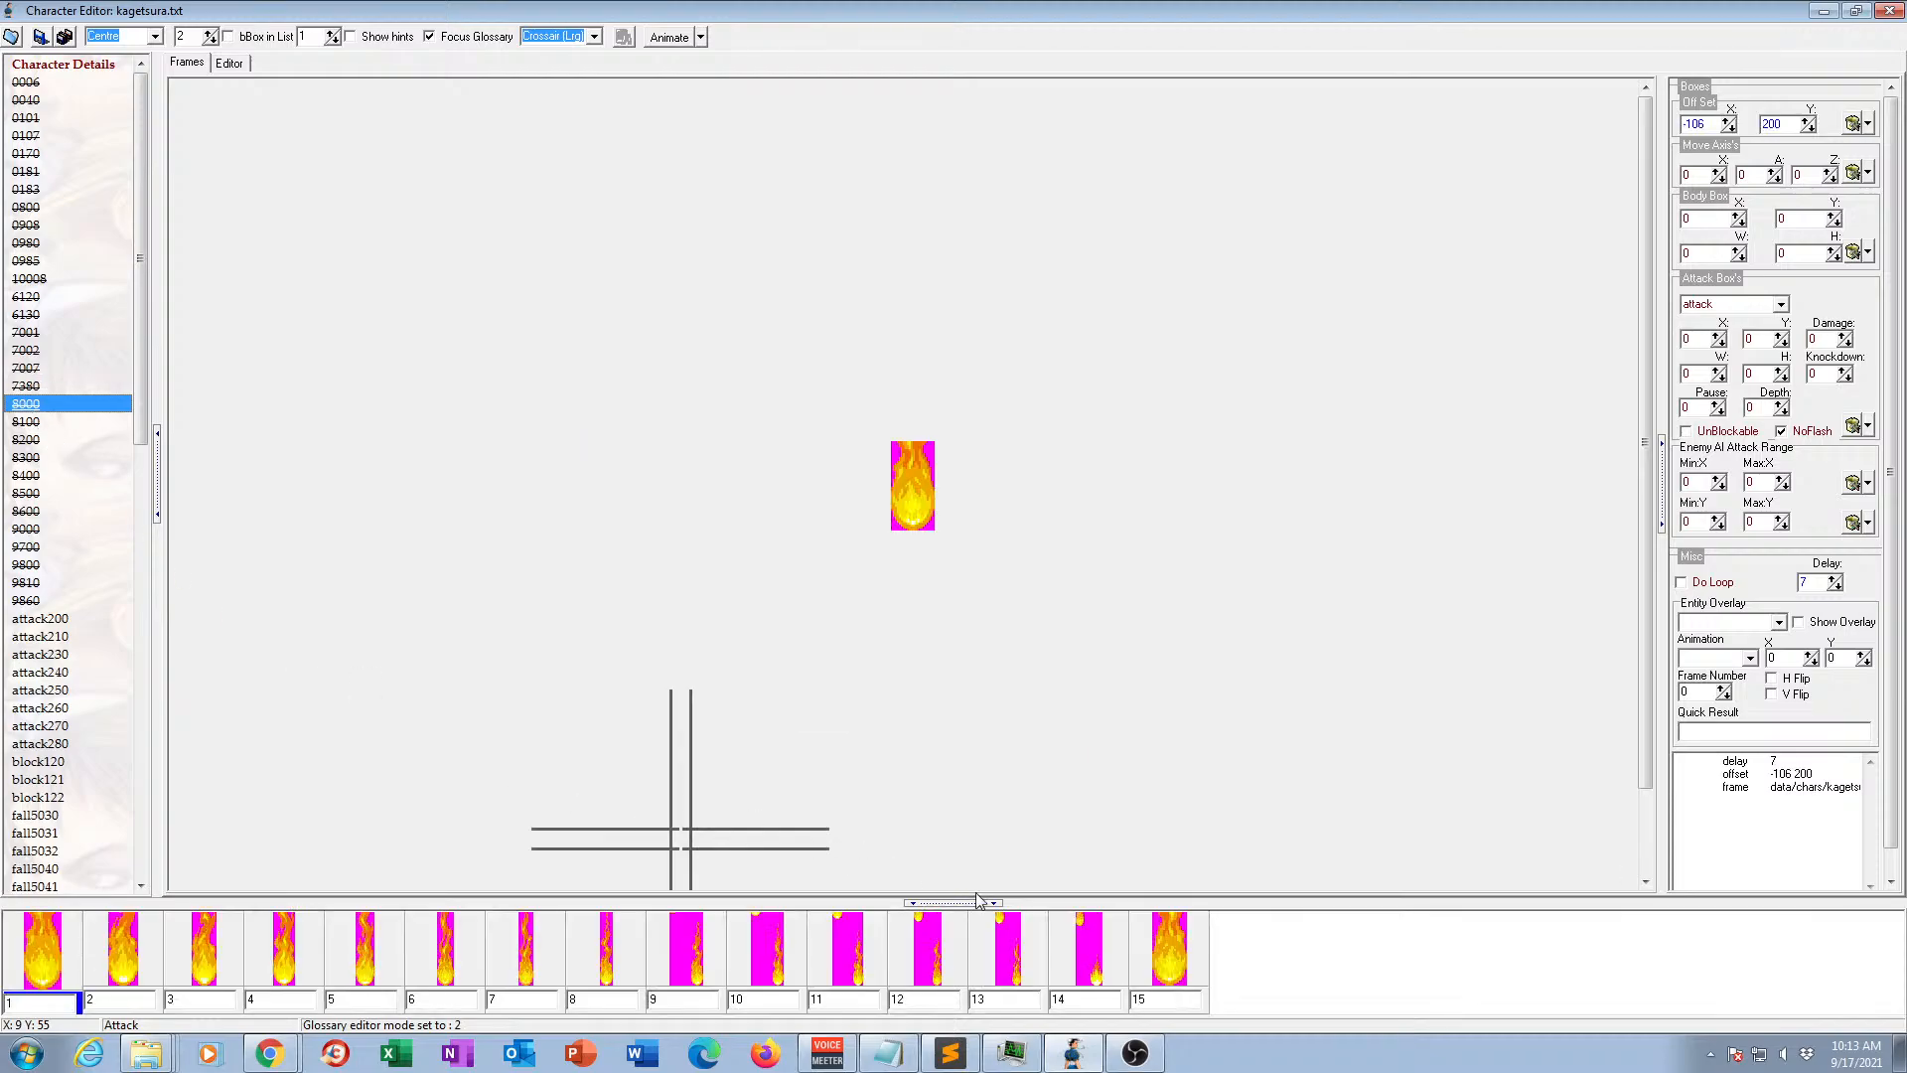
{"action": "left_click", "coordinate": [666, 40]}
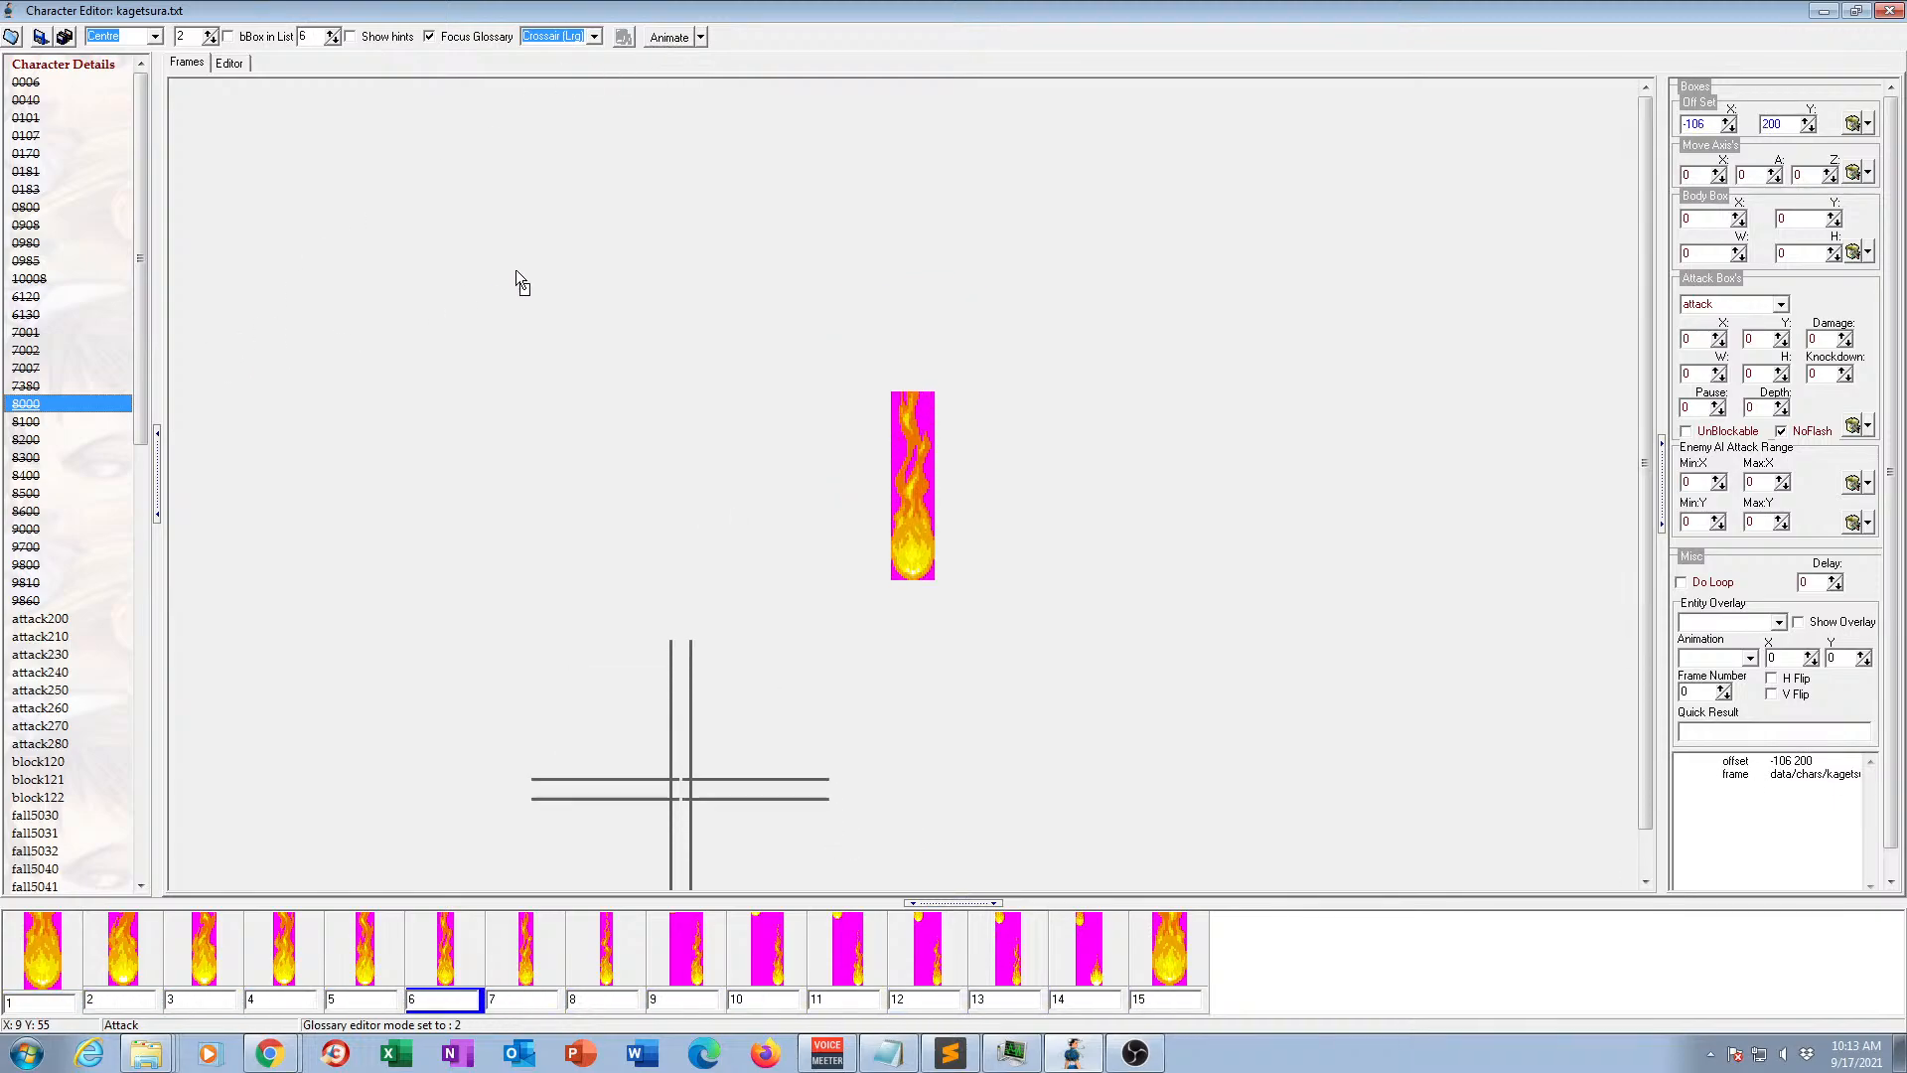
{"action": "left_click", "coordinate": [22, 426]}
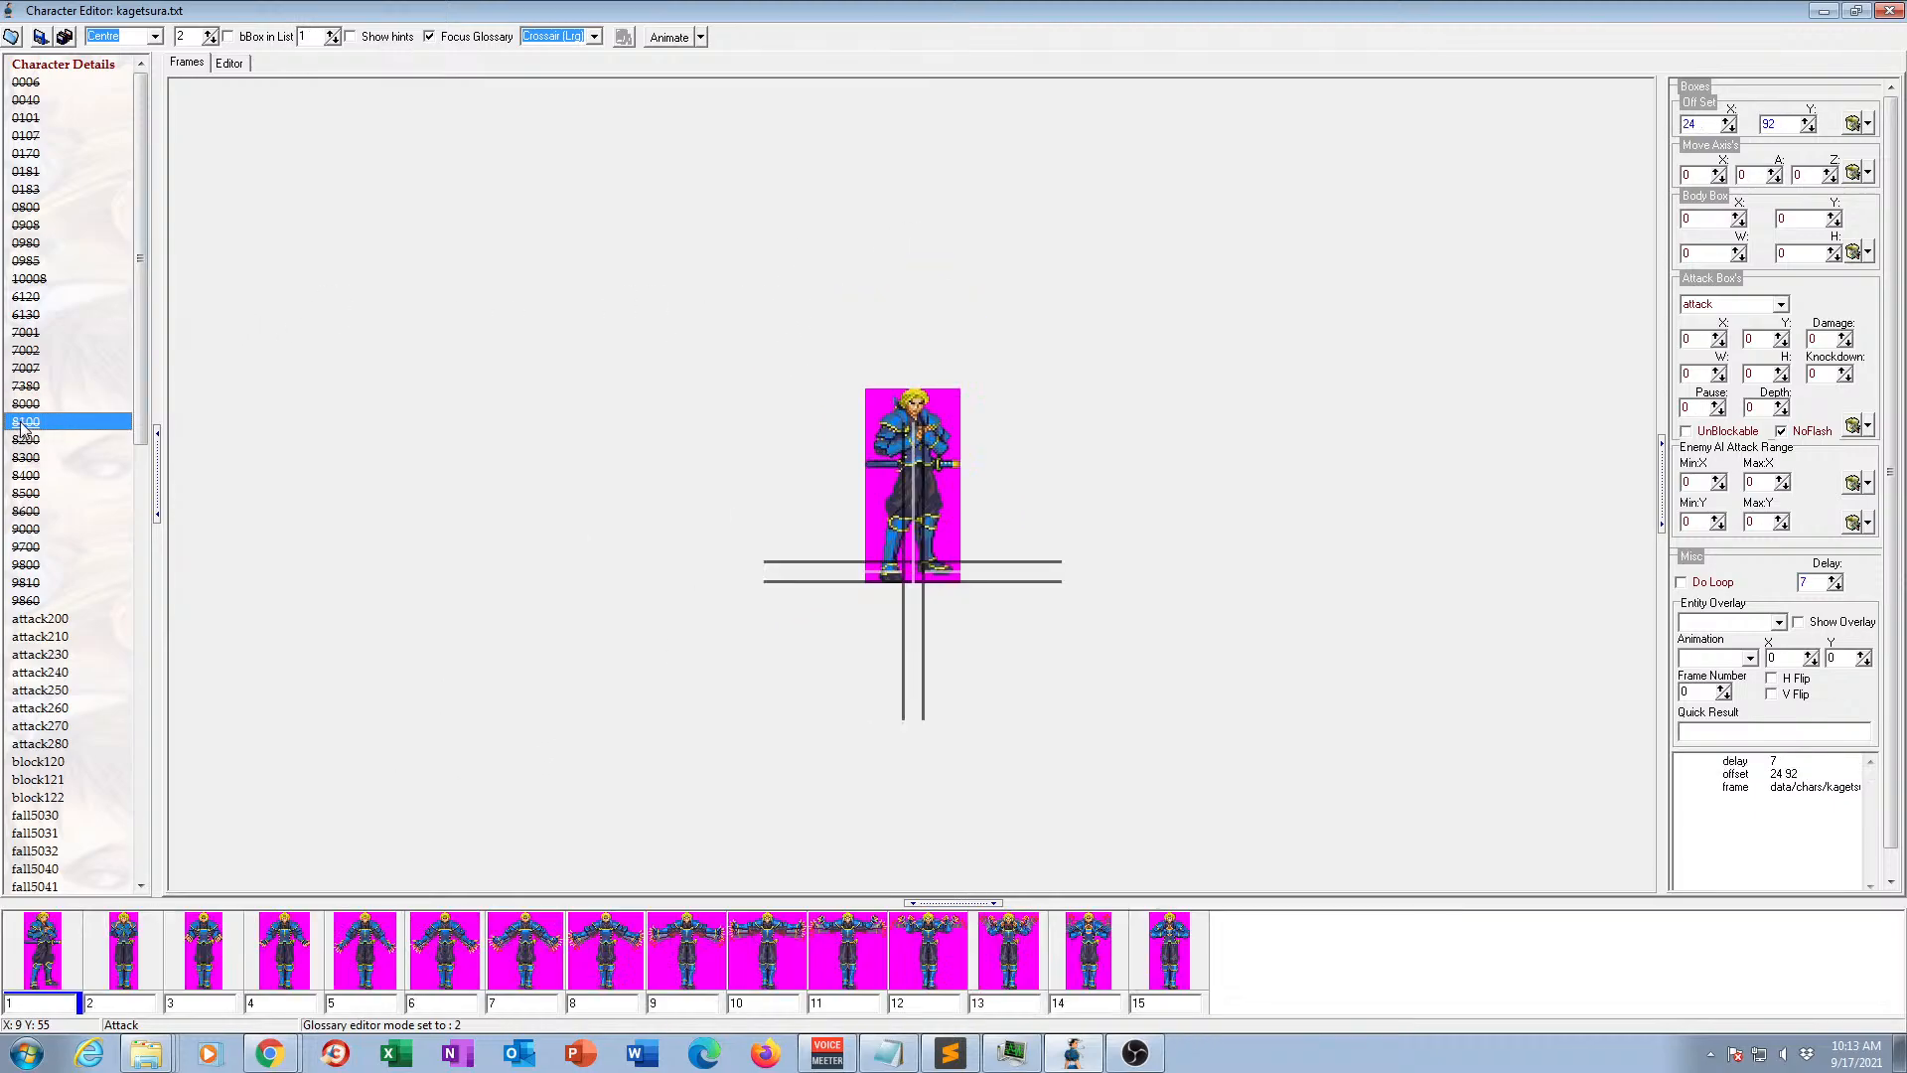
{"action": "left_click", "coordinate": [27, 441]}
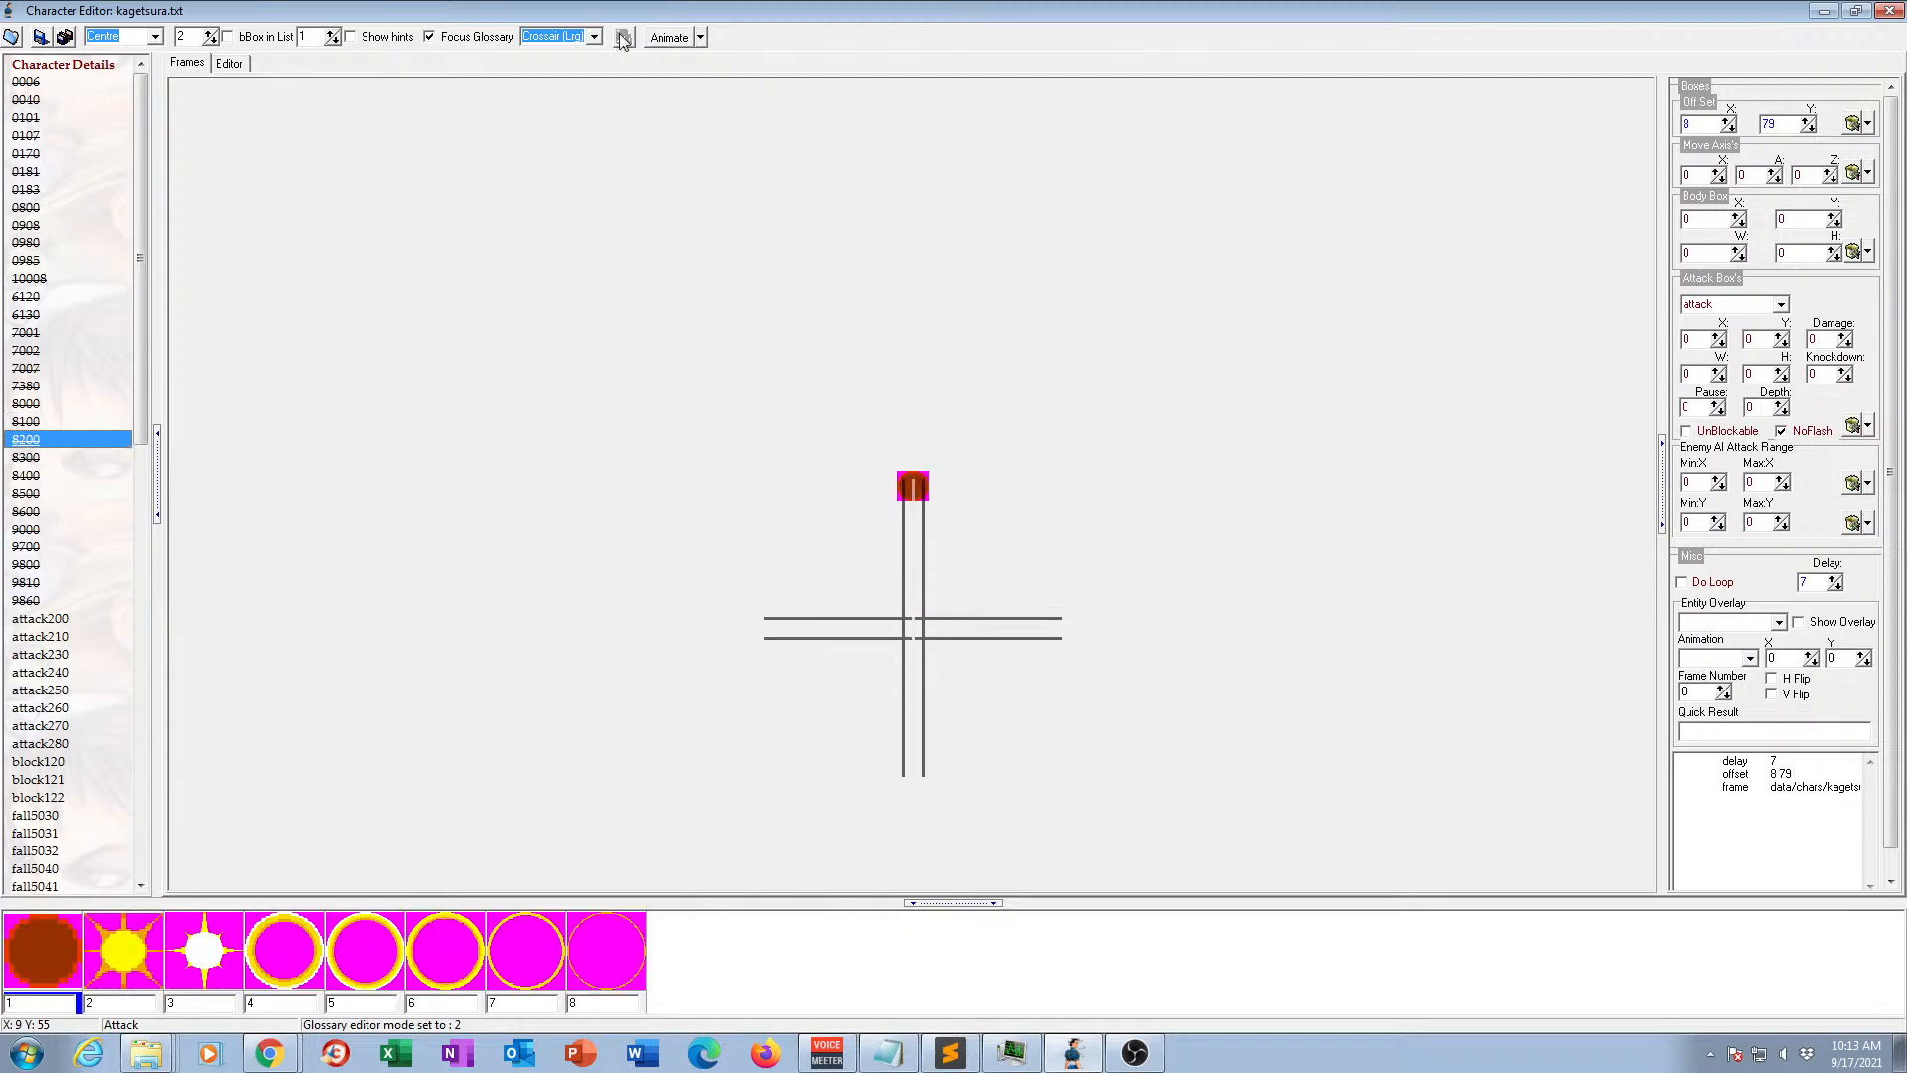
{"action": "left_click", "coordinate": [661, 39]}
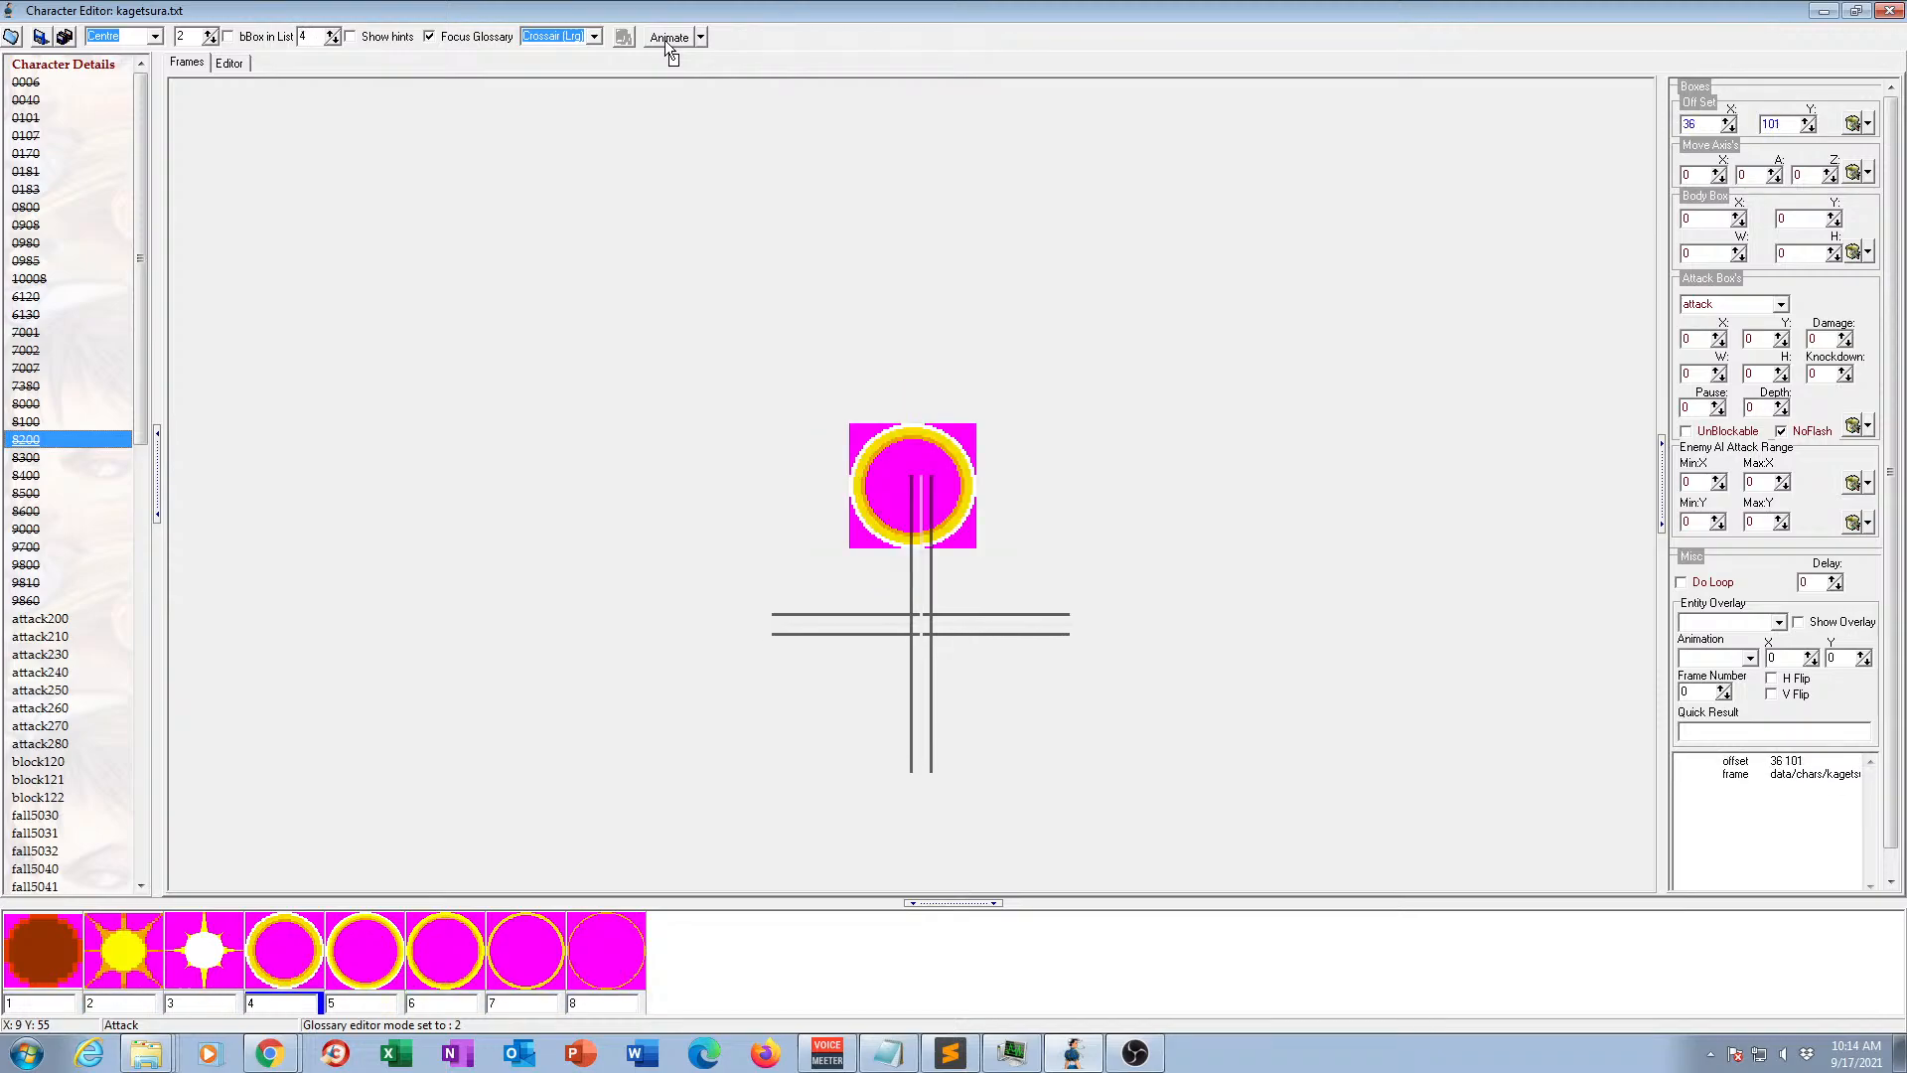
View animations 8300 and 8400, and preview animations 8500 and 8600 in motion.
{"action": "left_click", "coordinate": [34, 458]}
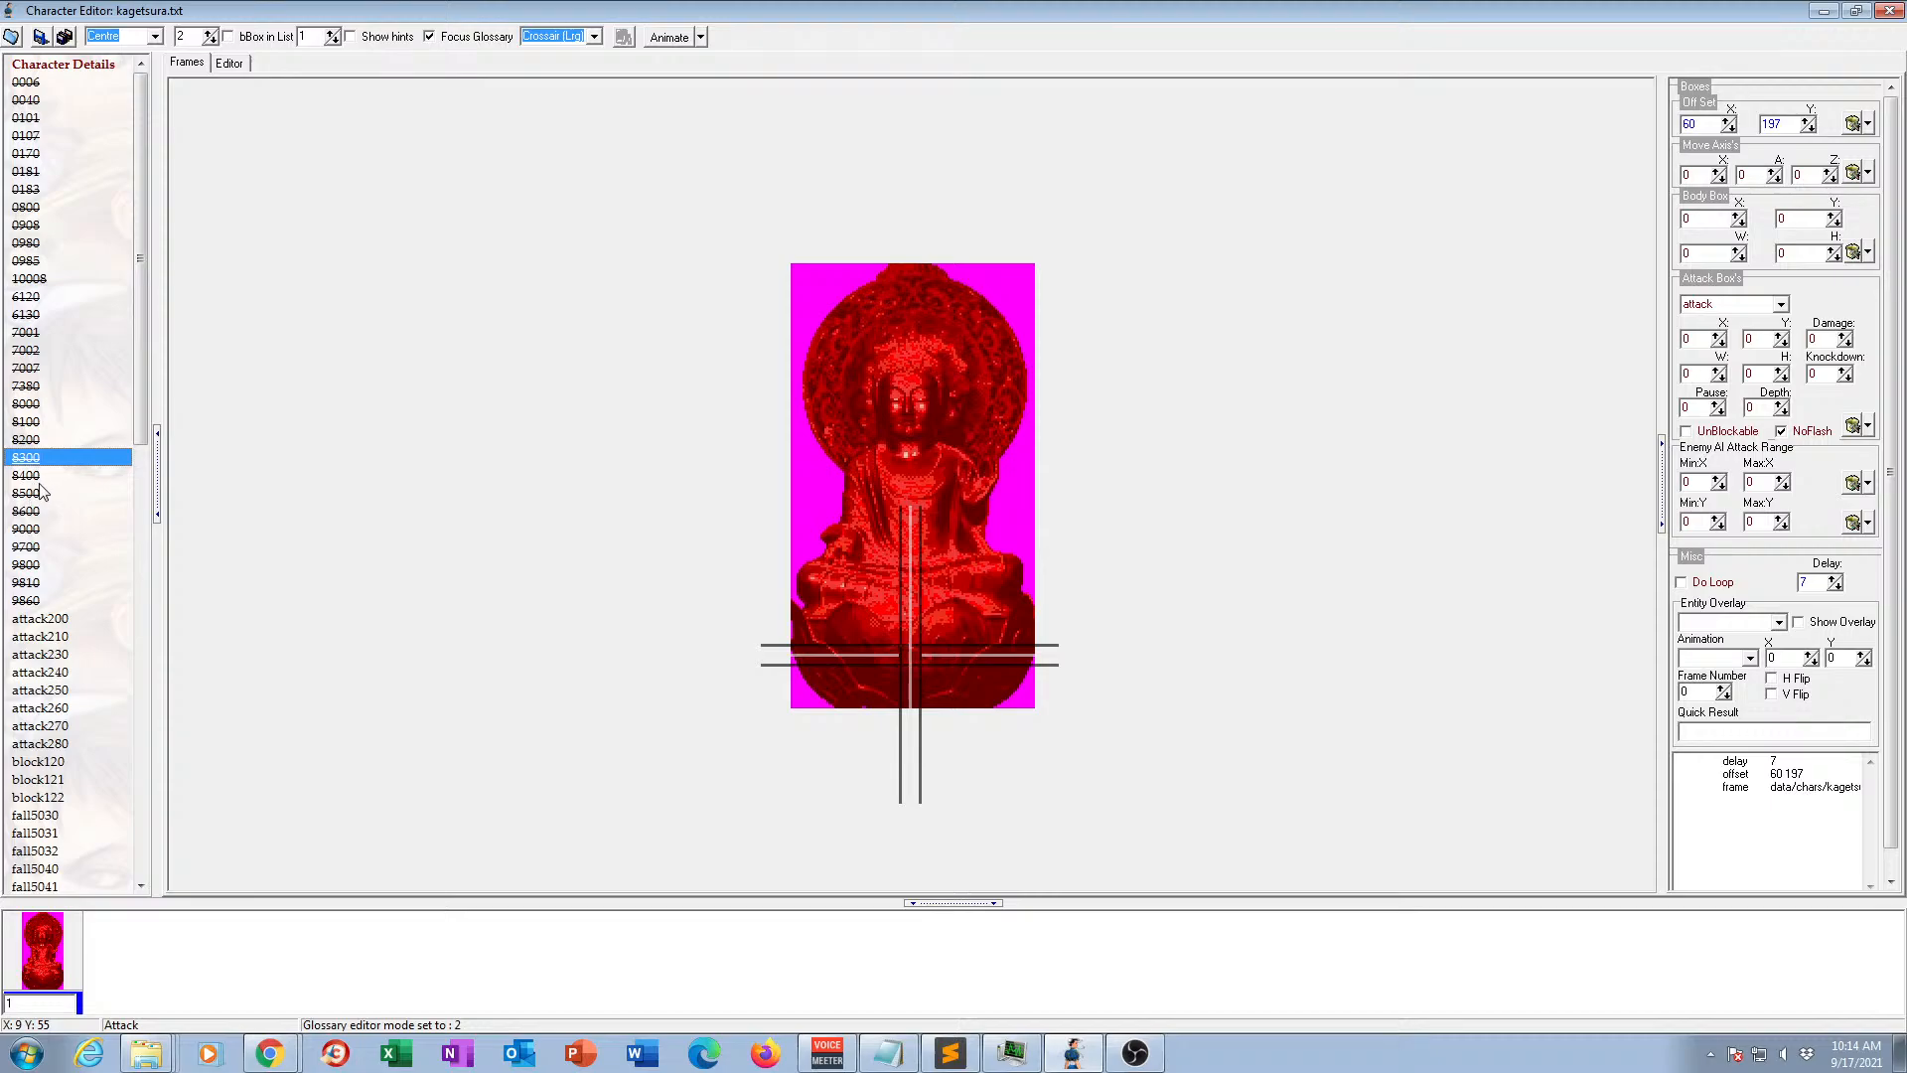
{"action": "left_click", "coordinate": [36, 478]}
{"action": "left_click", "coordinate": [30, 494]}
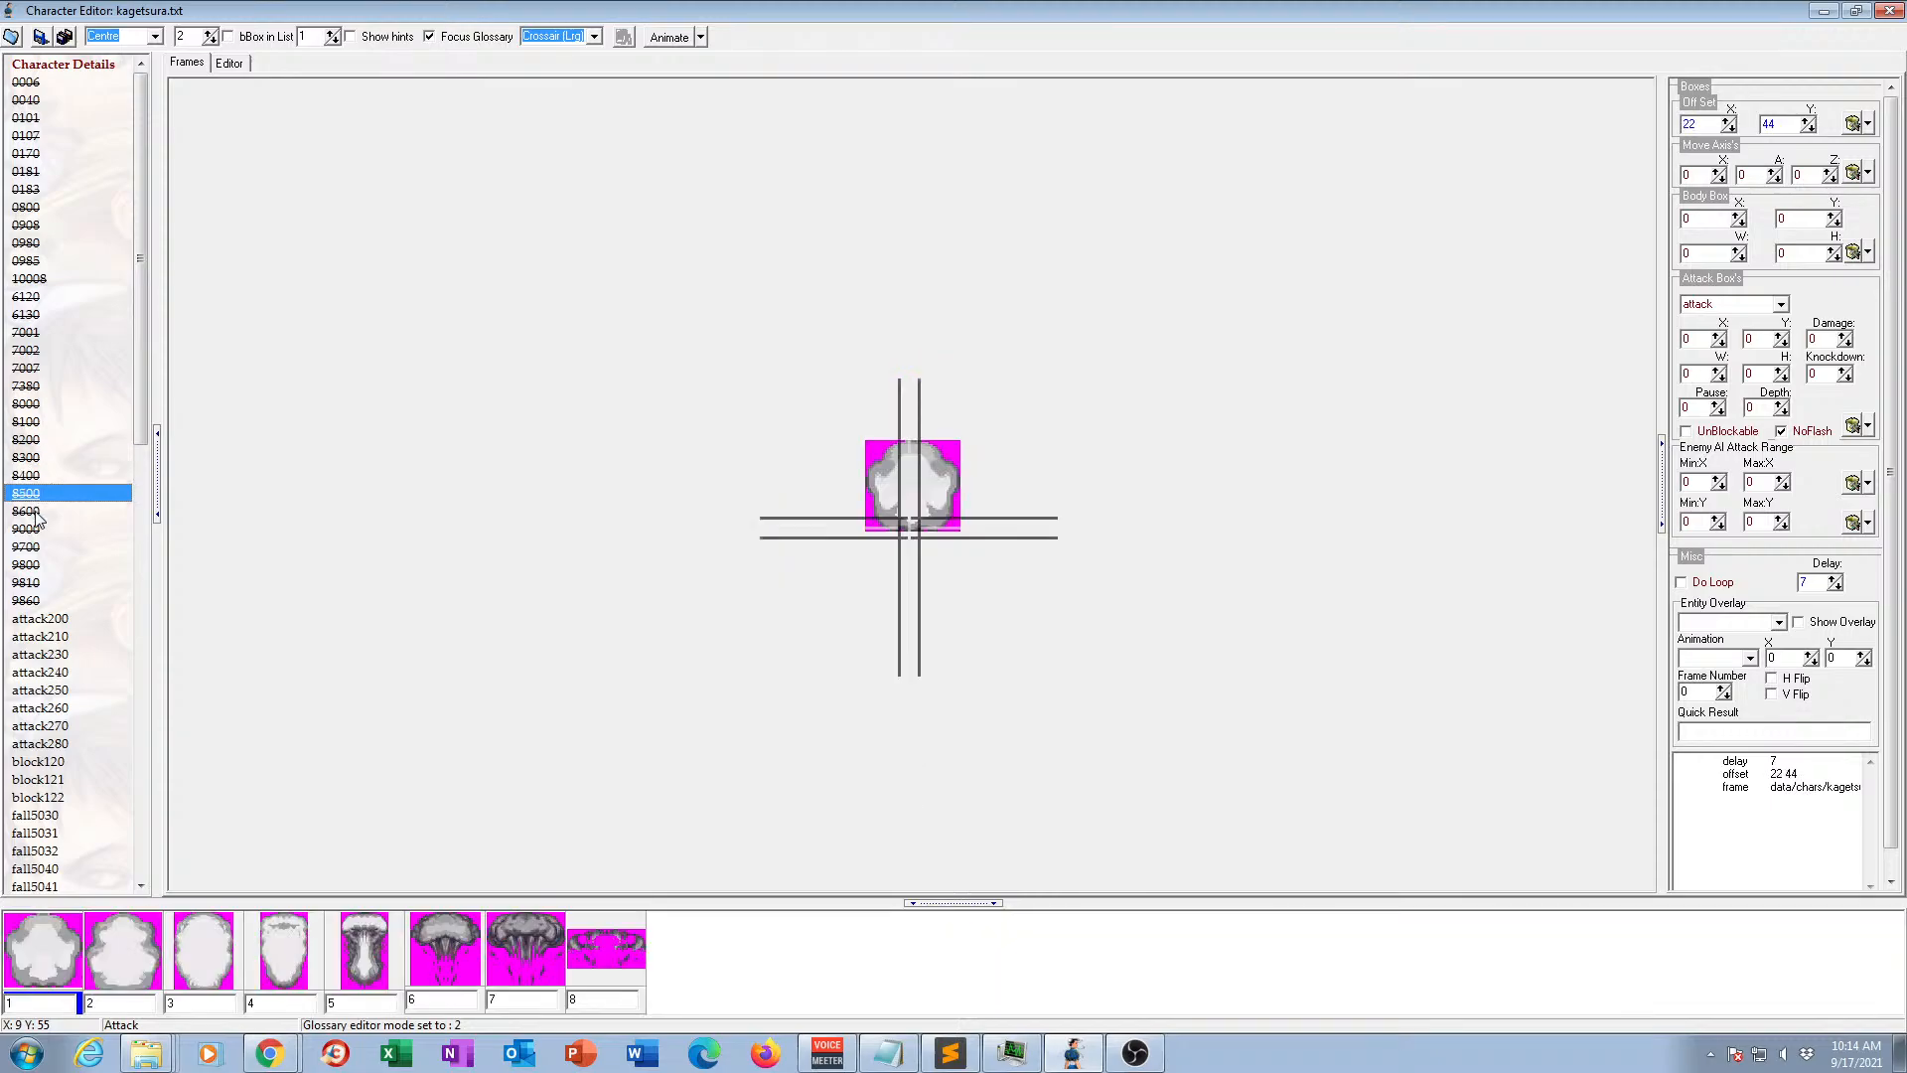
{"action": "left_click", "coordinate": [664, 38]}
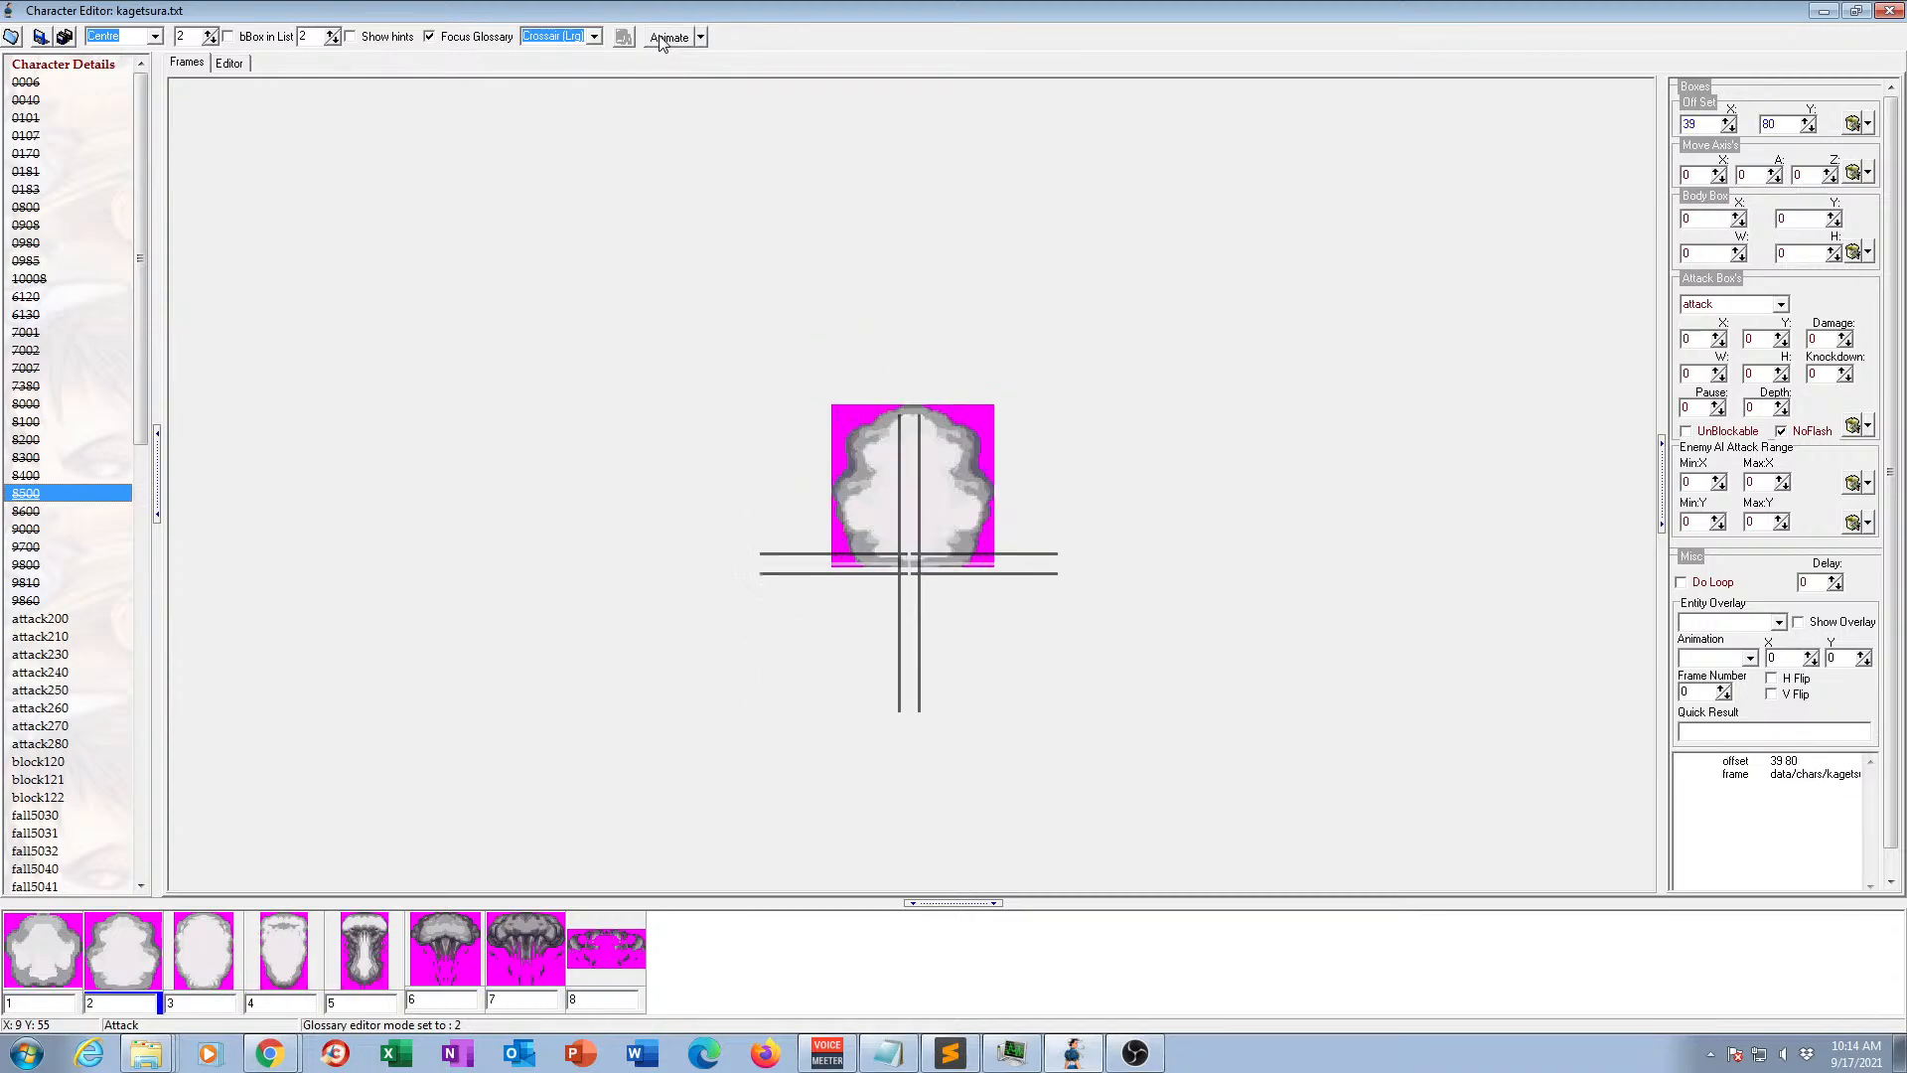
{"action": "left_click", "coordinate": [29, 512]}
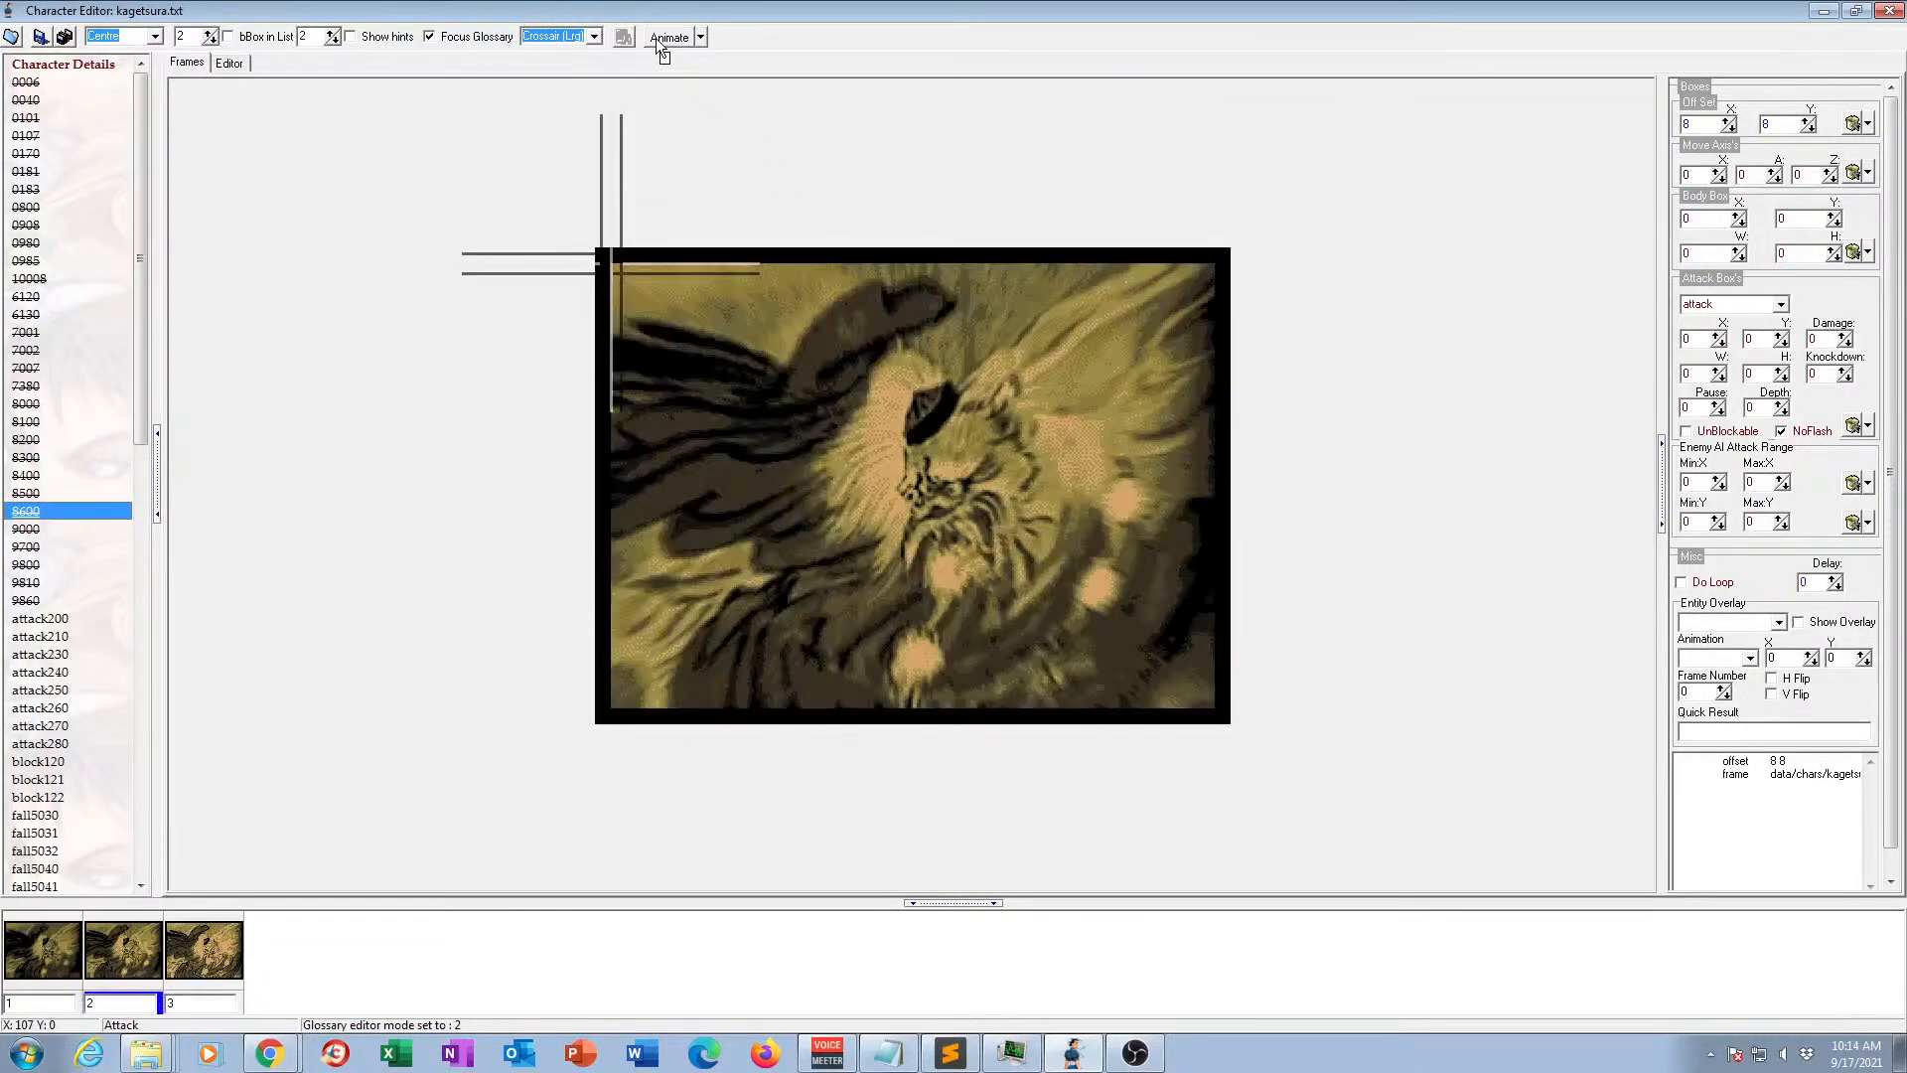
{"action": "left_click", "coordinate": [655, 37]}
View both portrait frames of animation 9000 and preview animation 9700 in motion.
{"action": "left_click", "coordinate": [60, 528]}
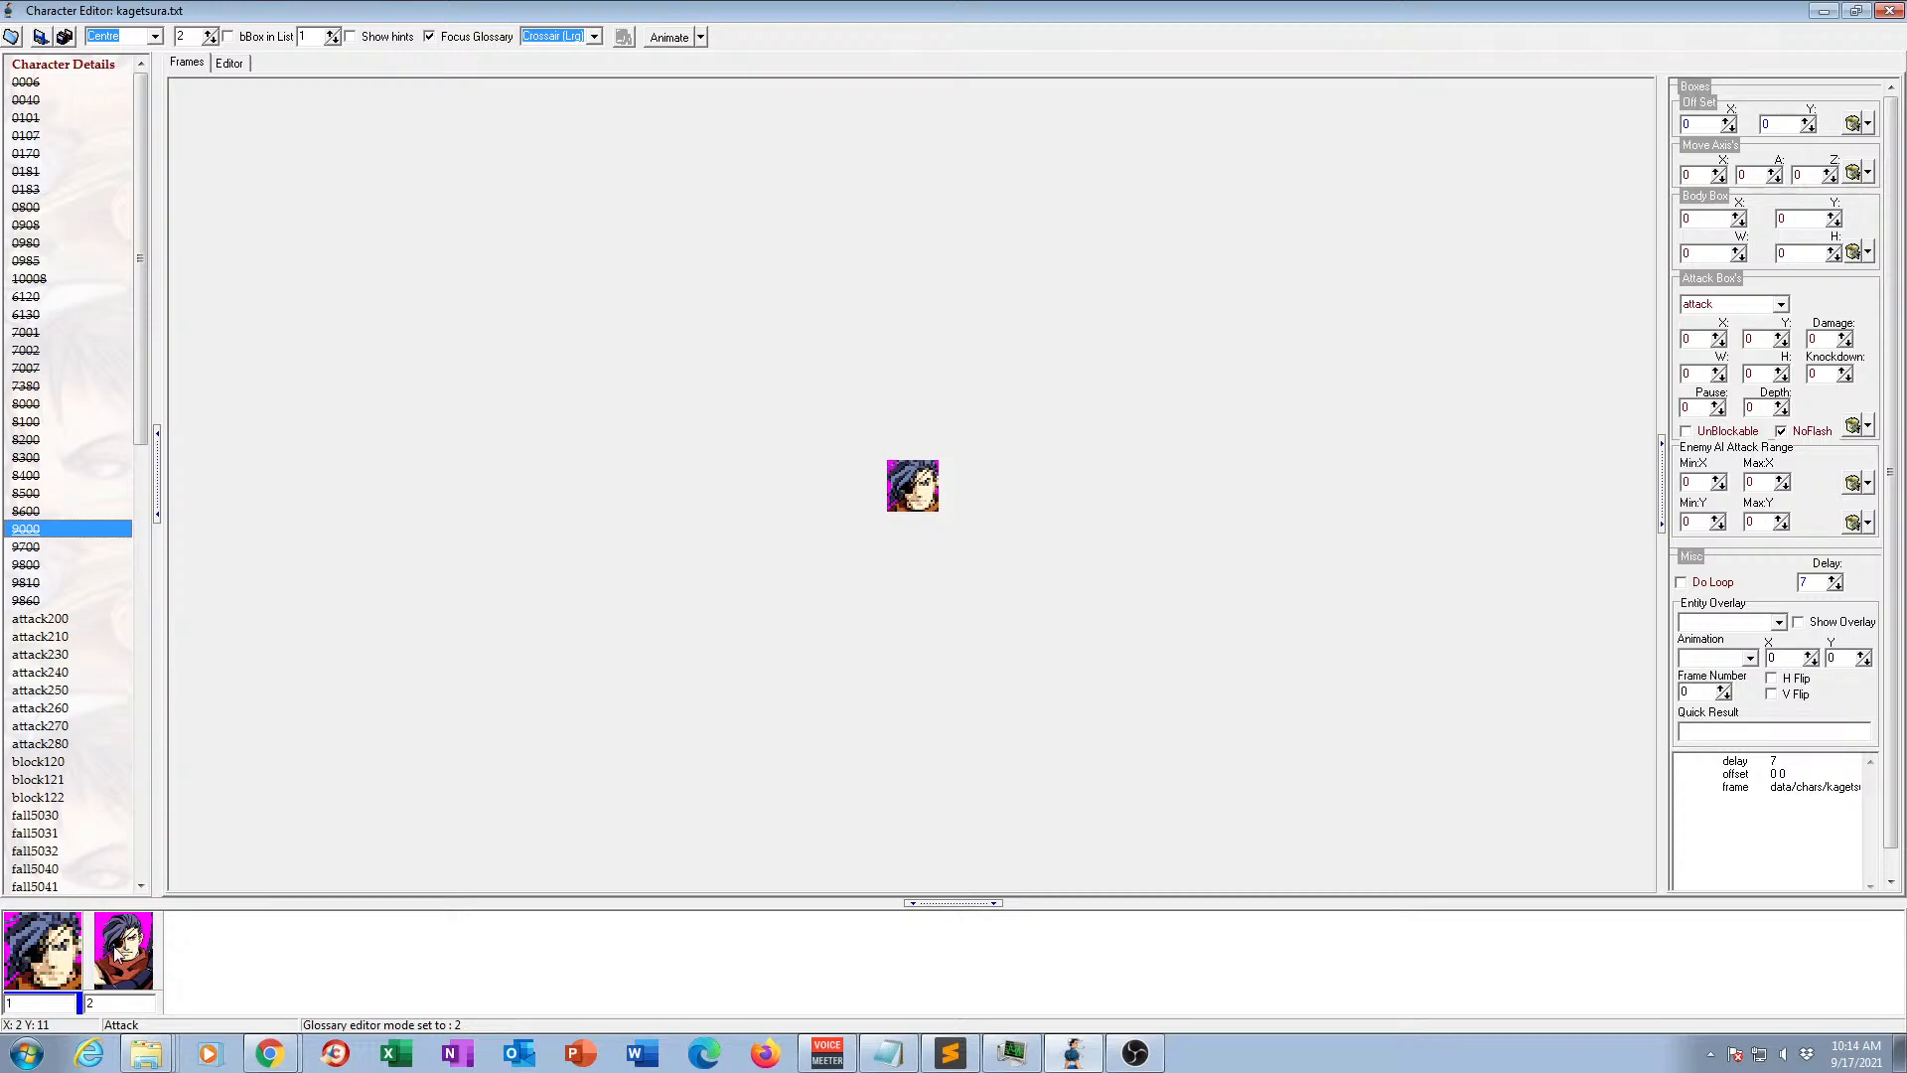
{"action": "left_click", "coordinate": [117, 951]}
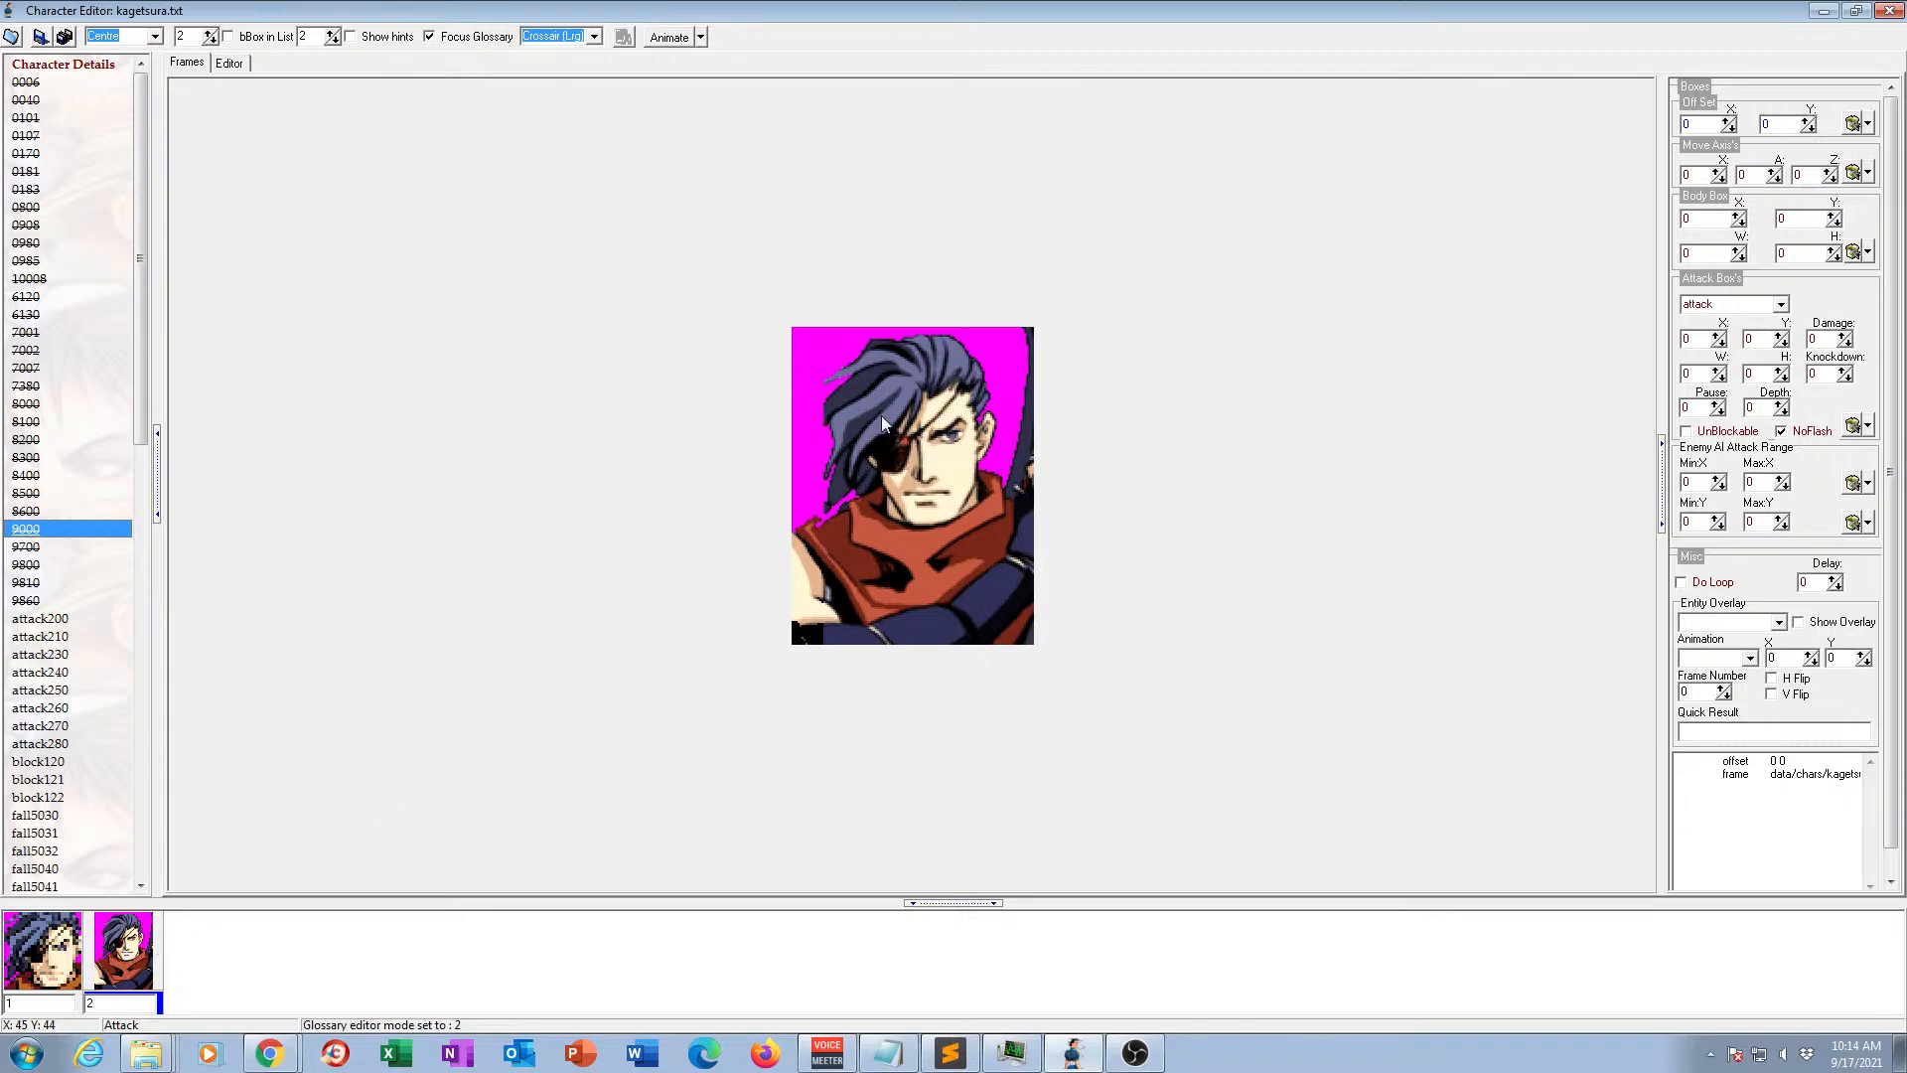
{"action": "left_click", "coordinate": [22, 546]}
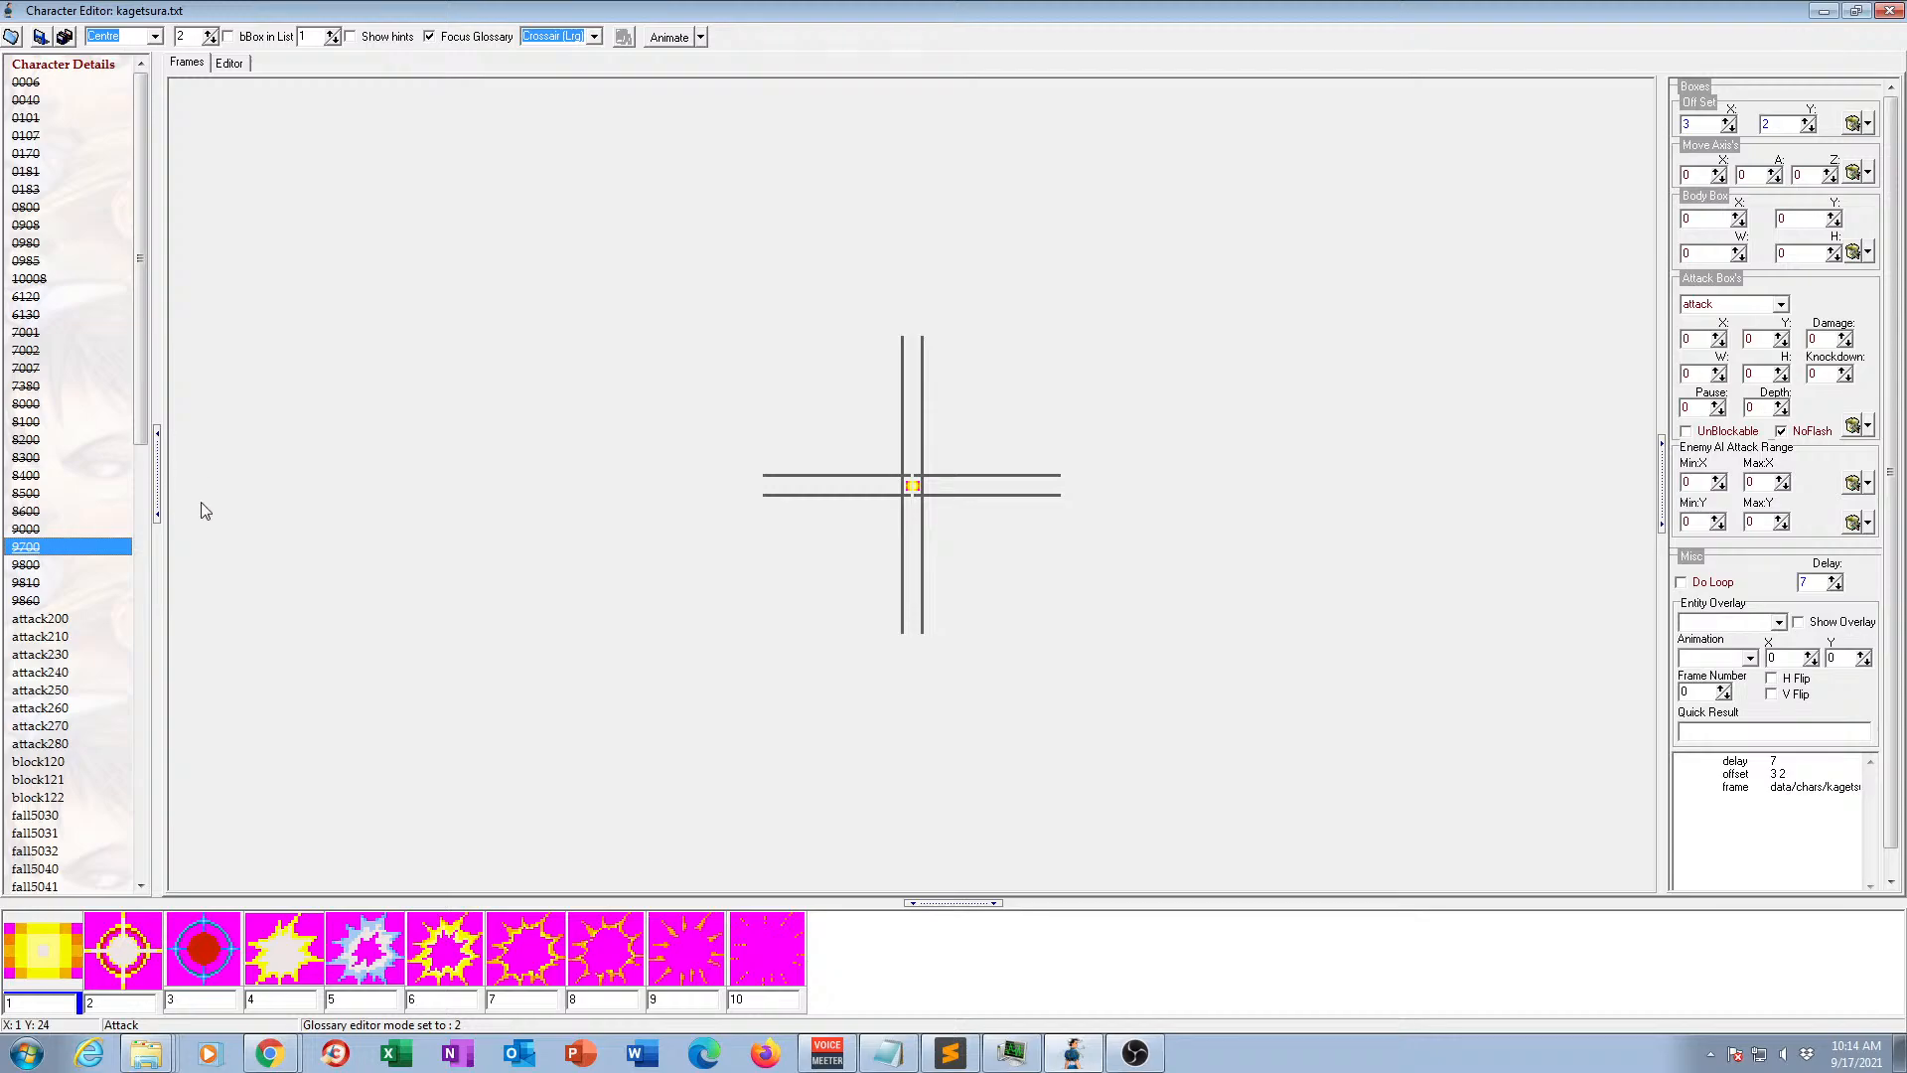
{"action": "left_click", "coordinate": [663, 42]}
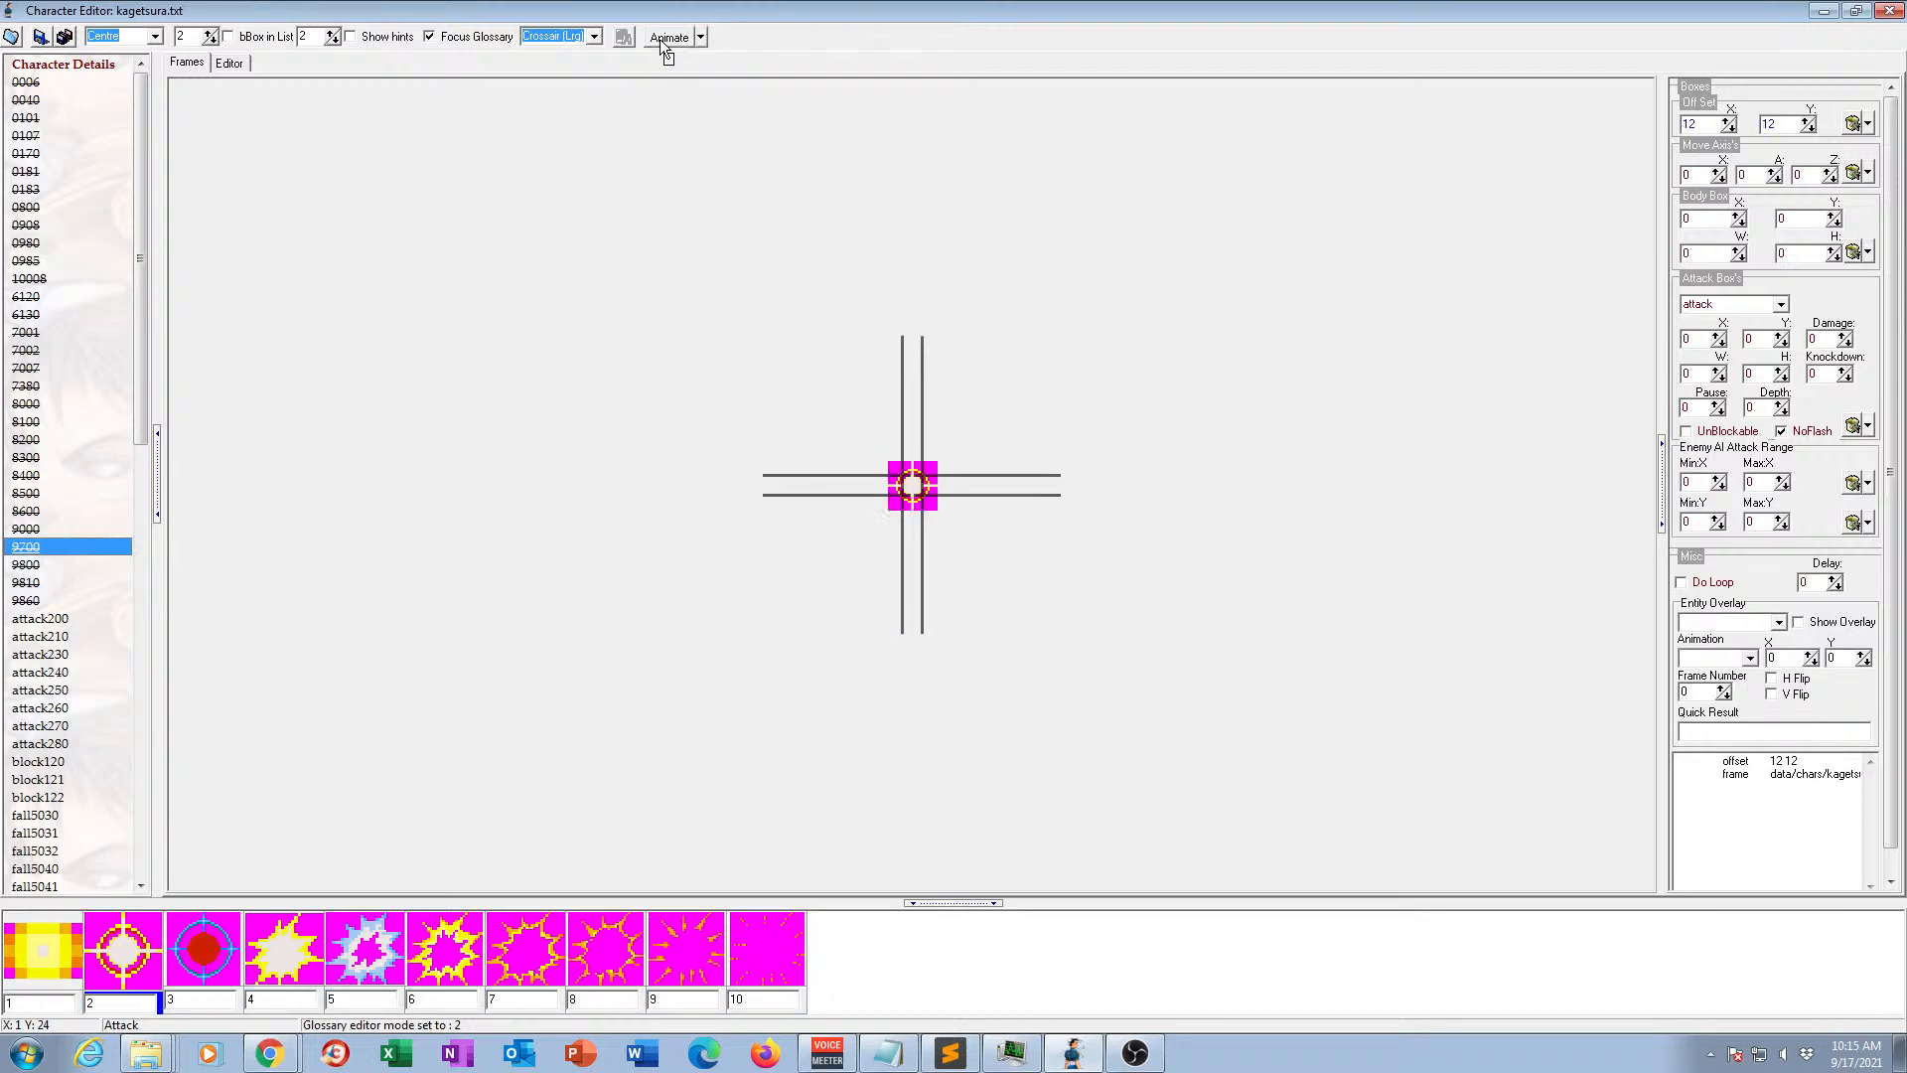
Preview animation 9800 in motion, stop the playback, and view the frames of animations 9810 and 9860.
{"action": "left_click", "coordinate": [30, 566]}
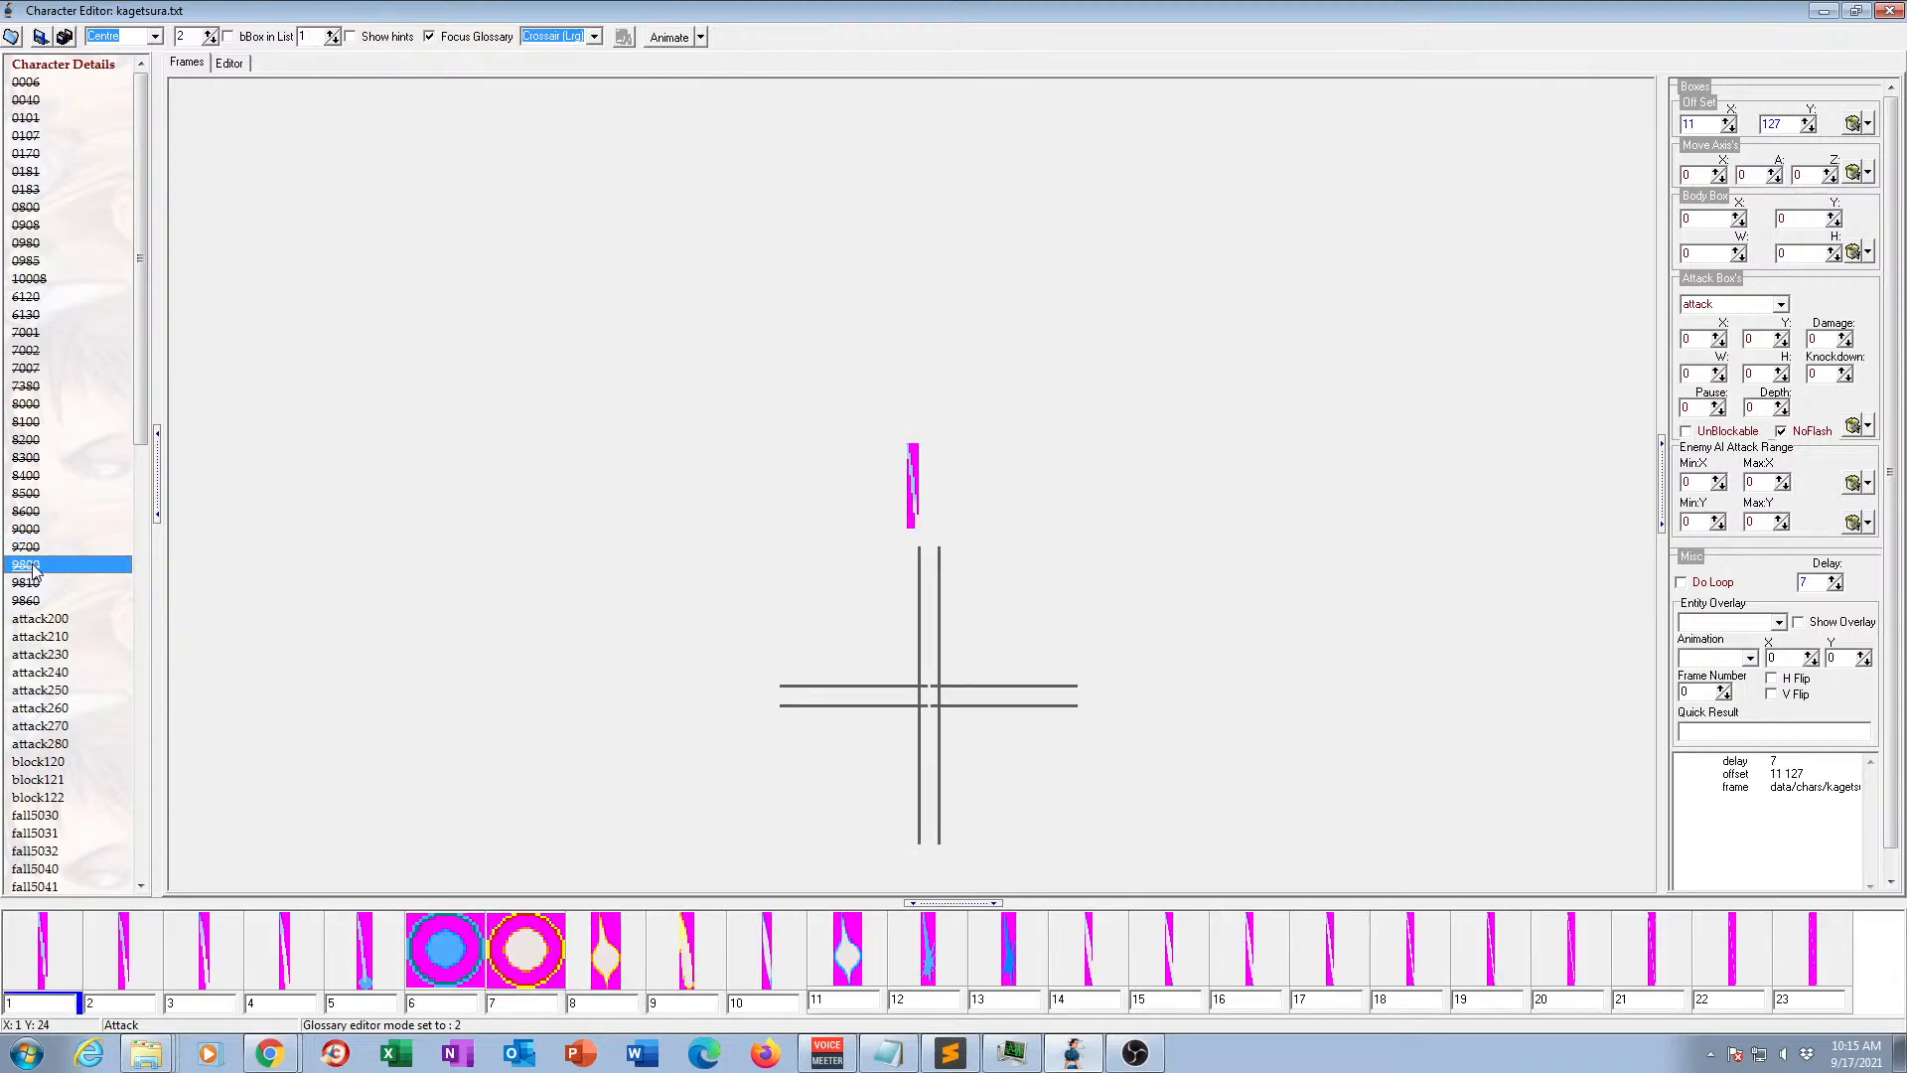
{"action": "left_click", "coordinate": [682, 41]}
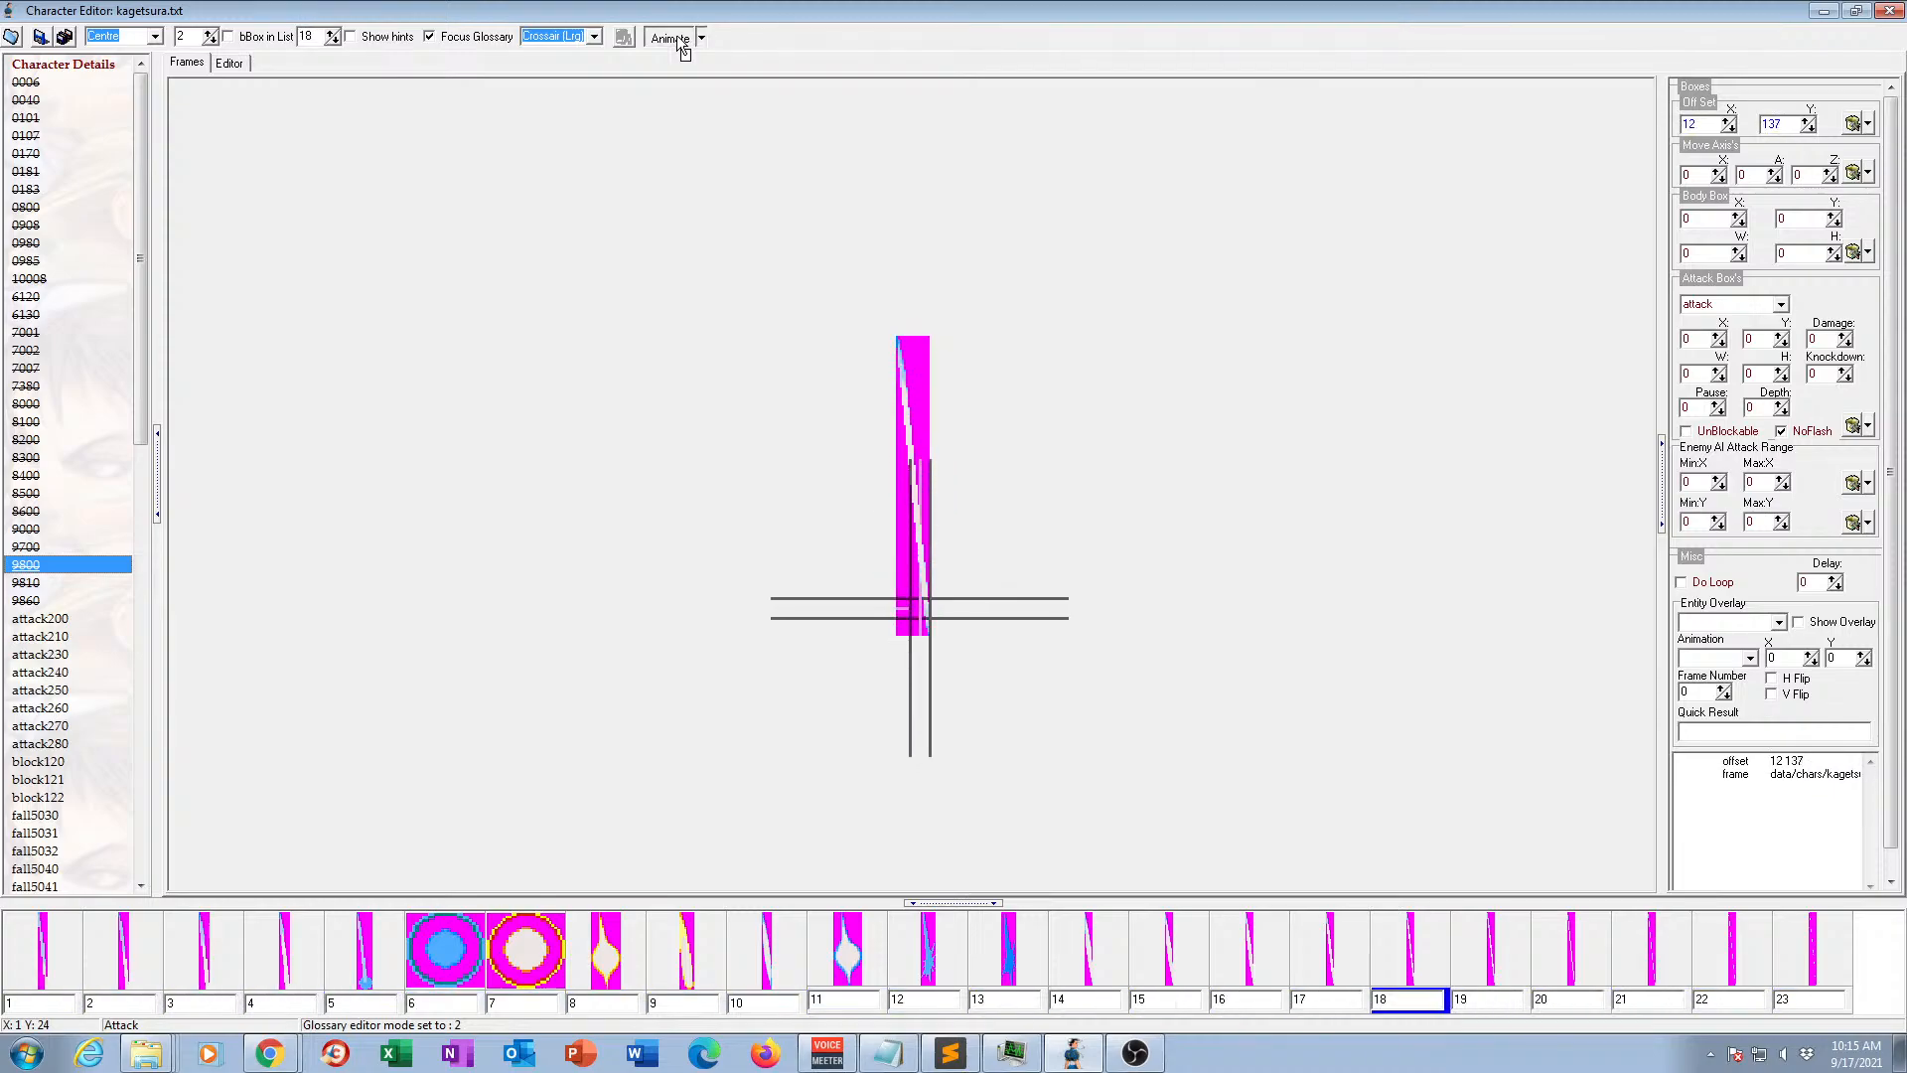
{"action": "left_click", "coordinate": [672, 38]}
{"action": "left_click", "coordinate": [35, 584]}
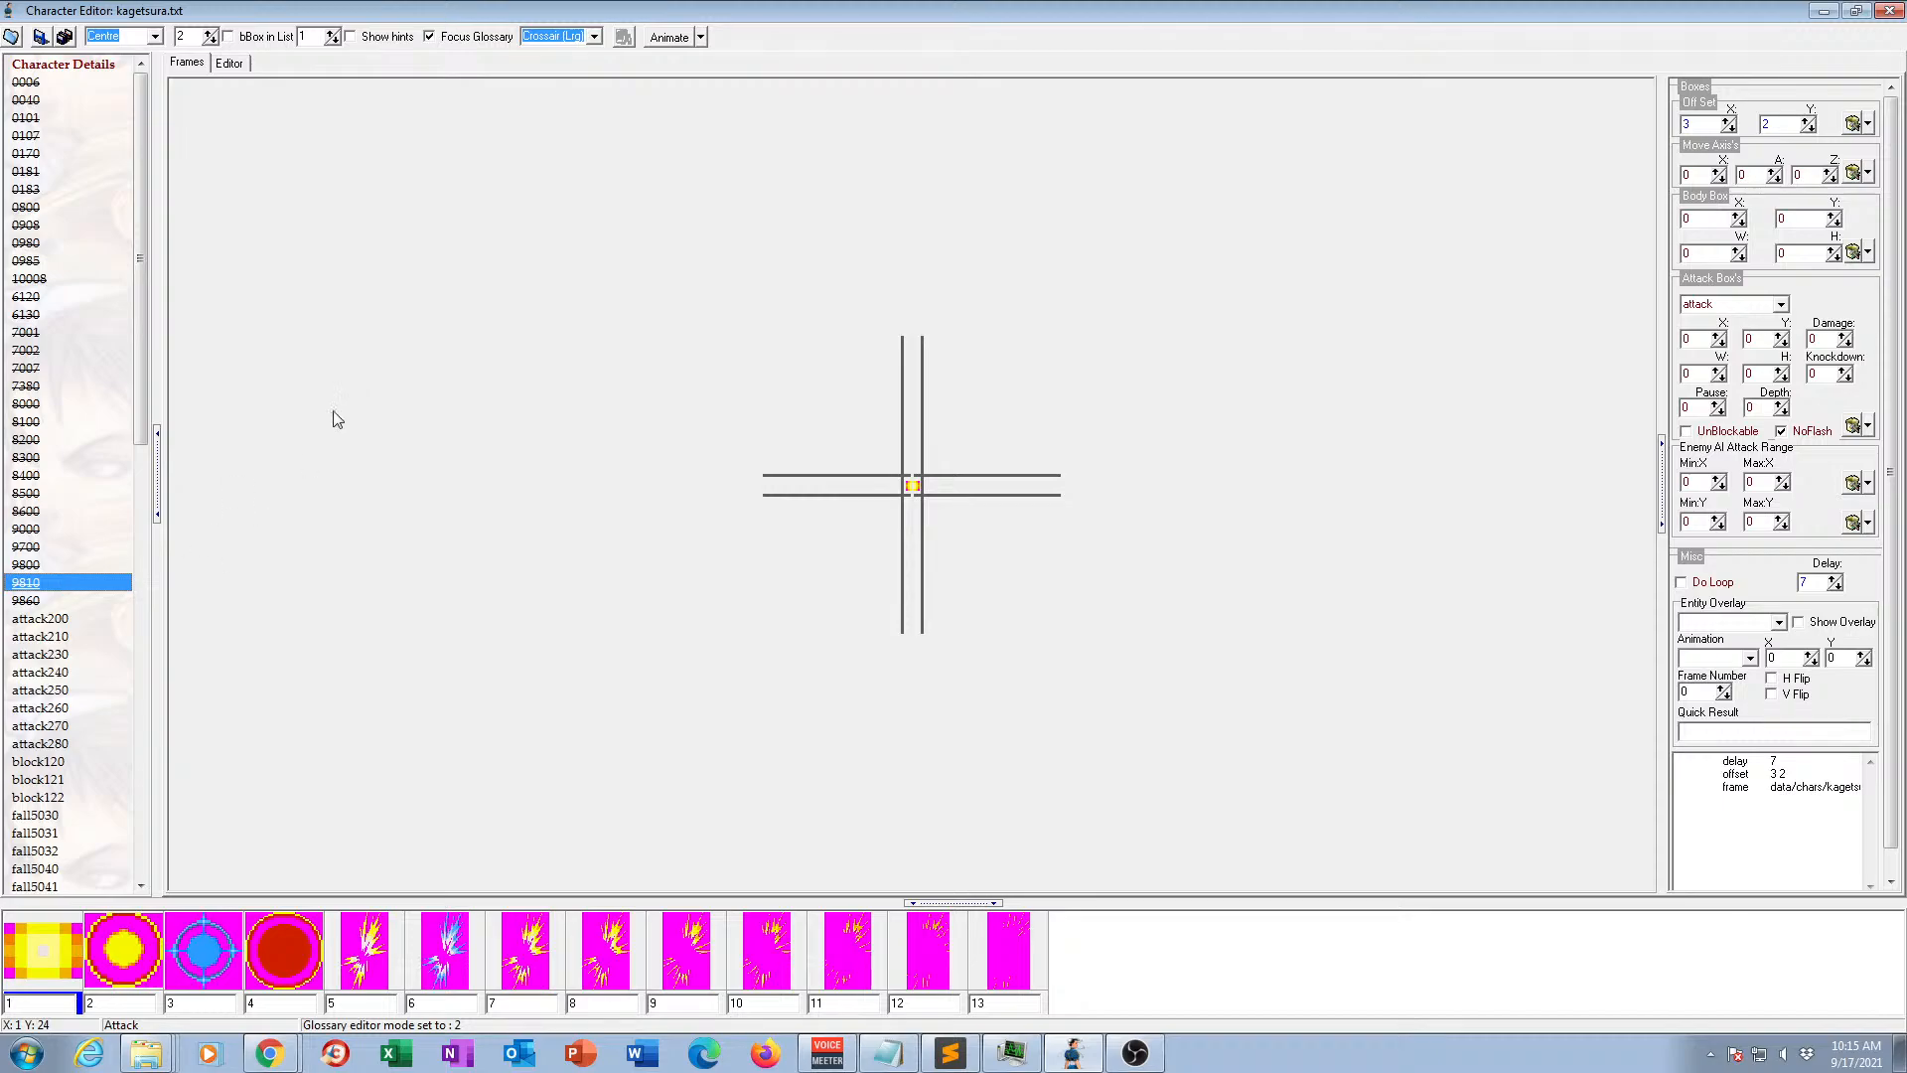
{"action": "left_click", "coordinate": [35, 601]}
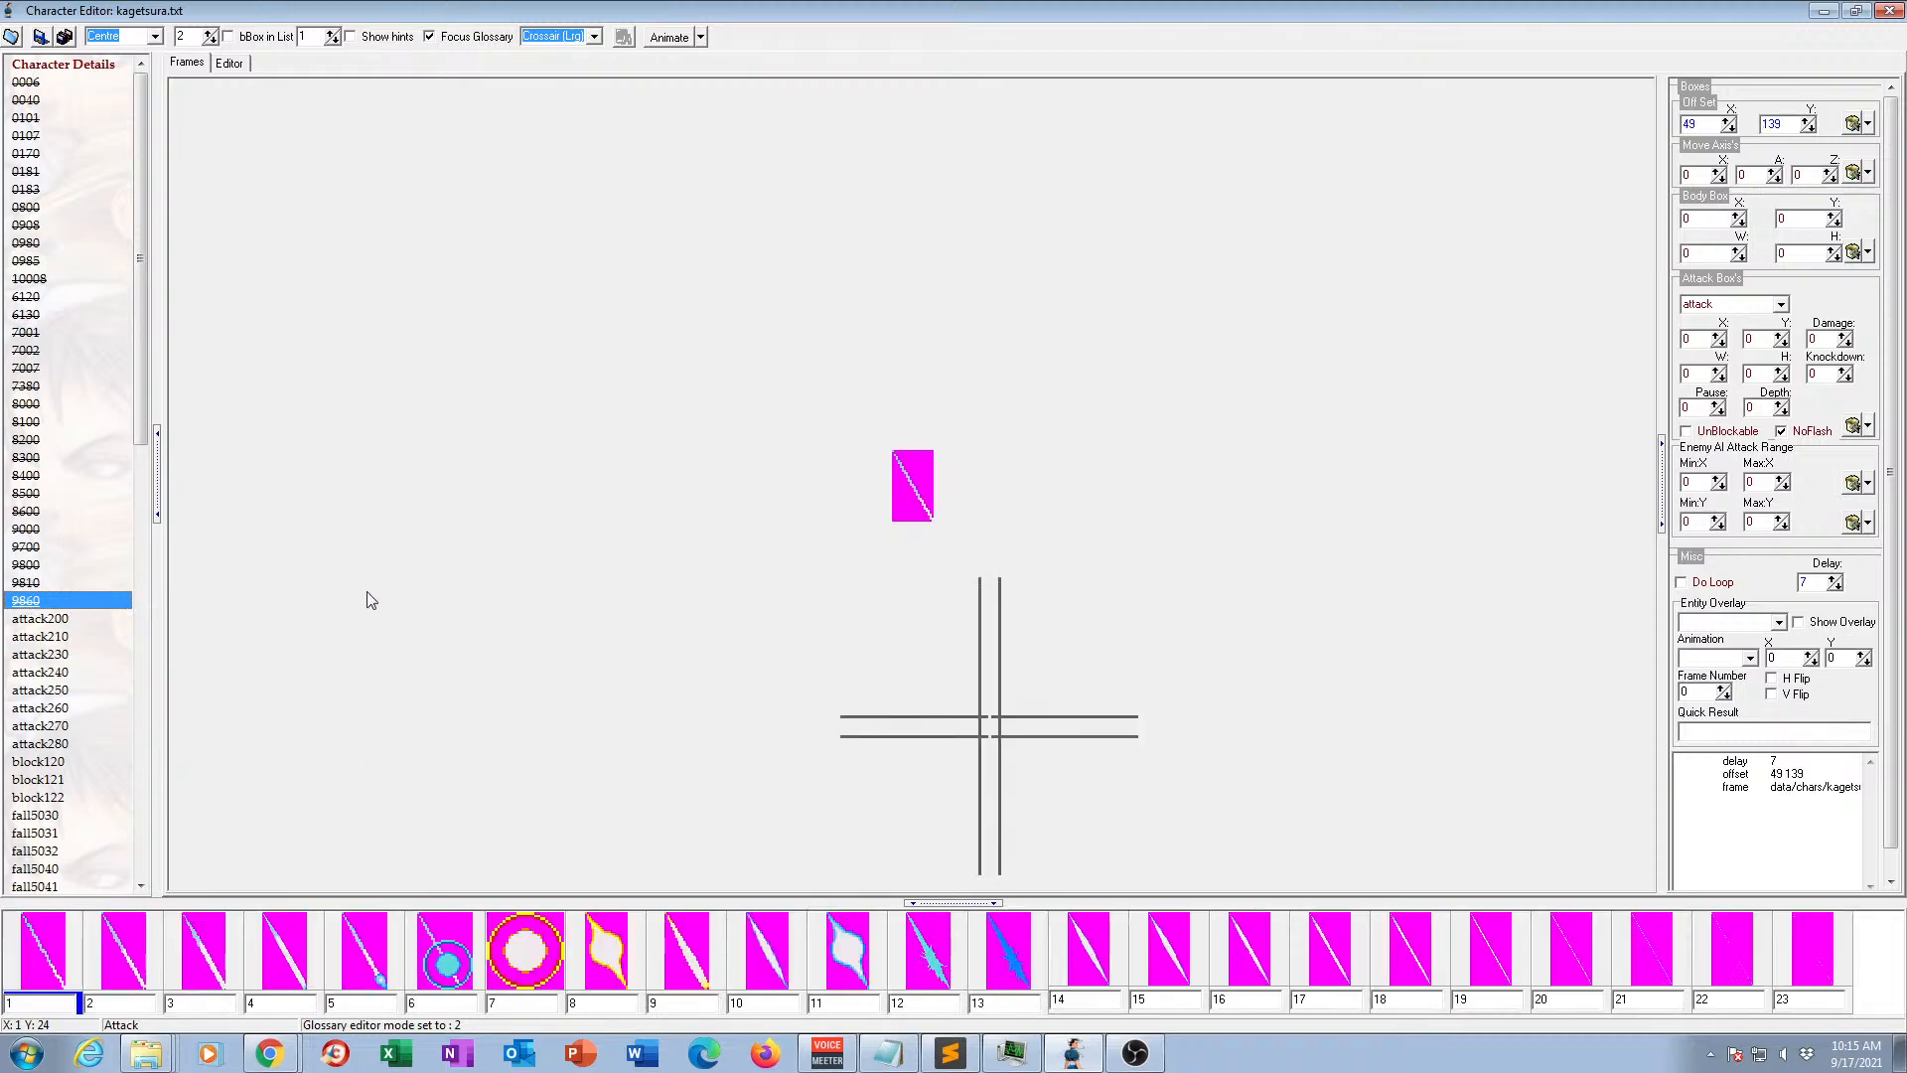
View the frames of animation attack200 and preview it in motion.
{"action": "scroll", "coordinate": [69, 565], "scroll_direction": "down", "scroll_amount": 3}
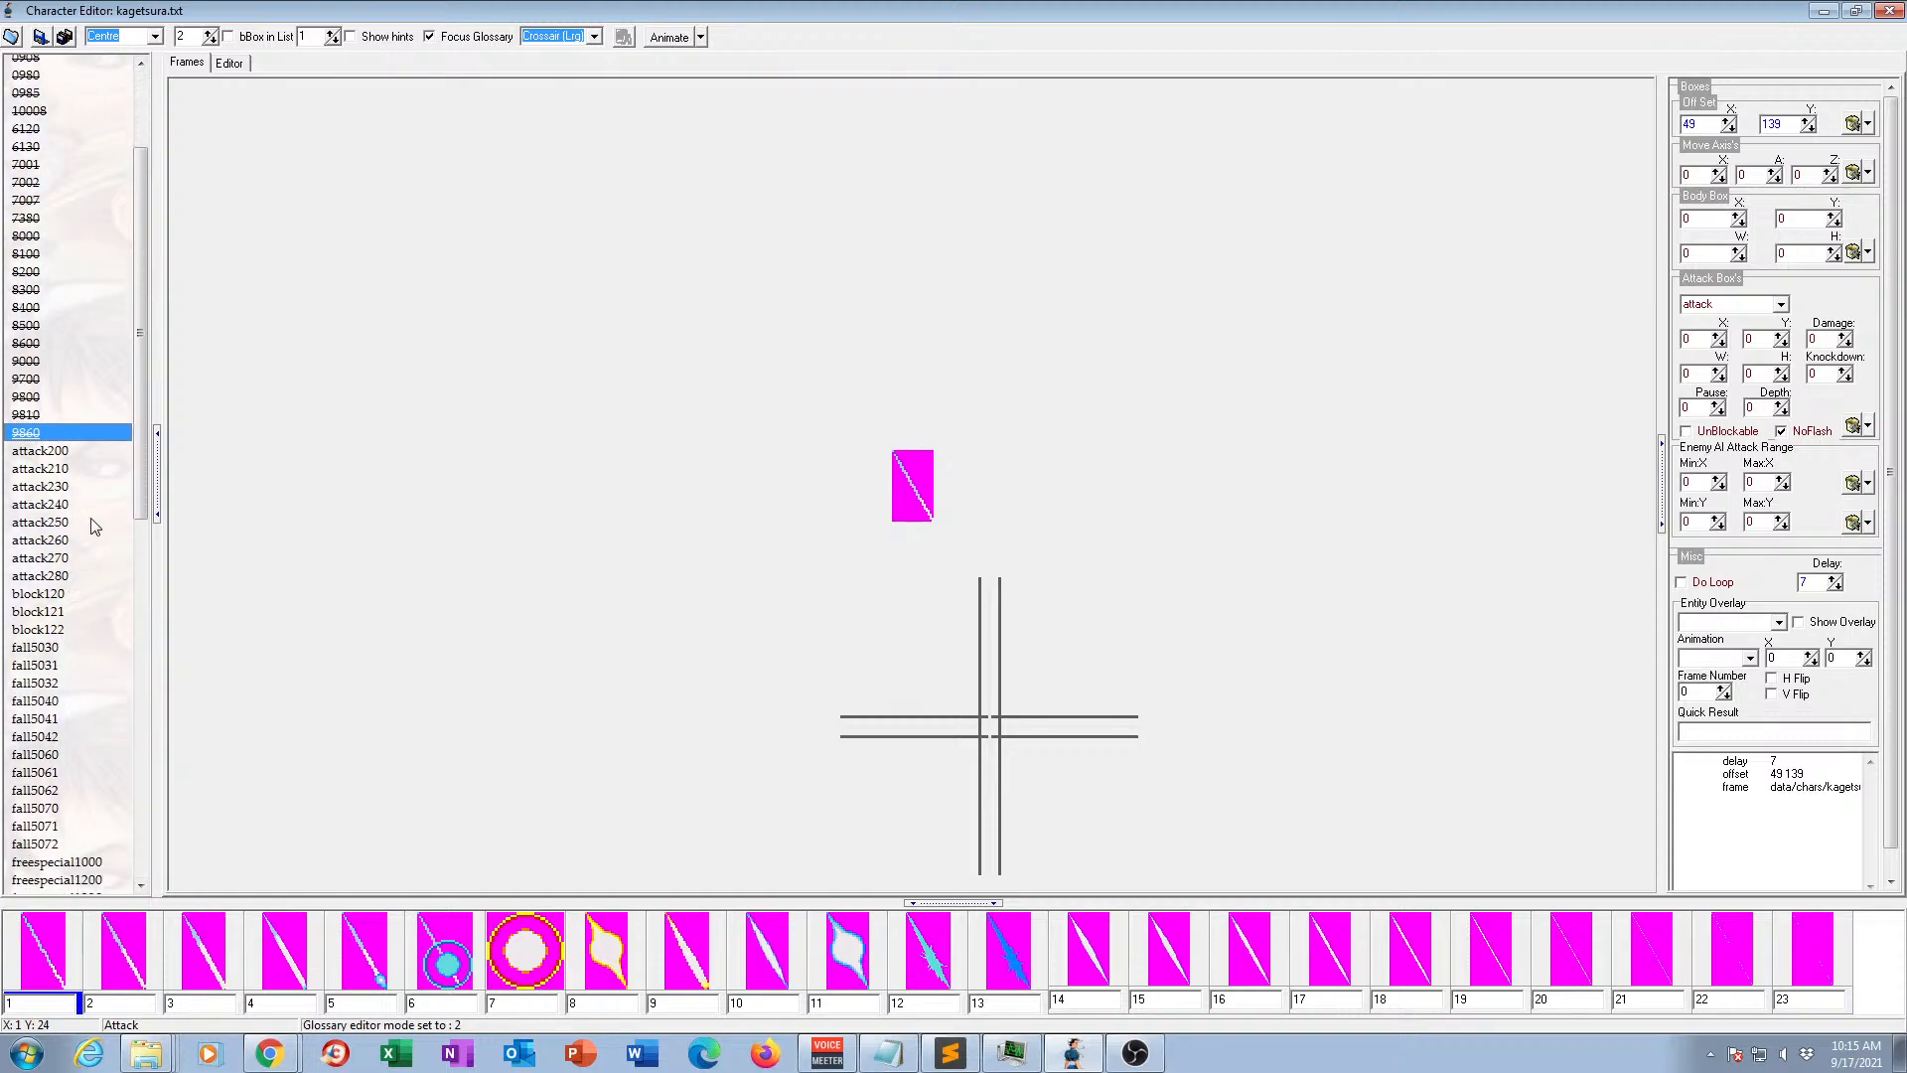
{"action": "left_click", "coordinate": [56, 450]}
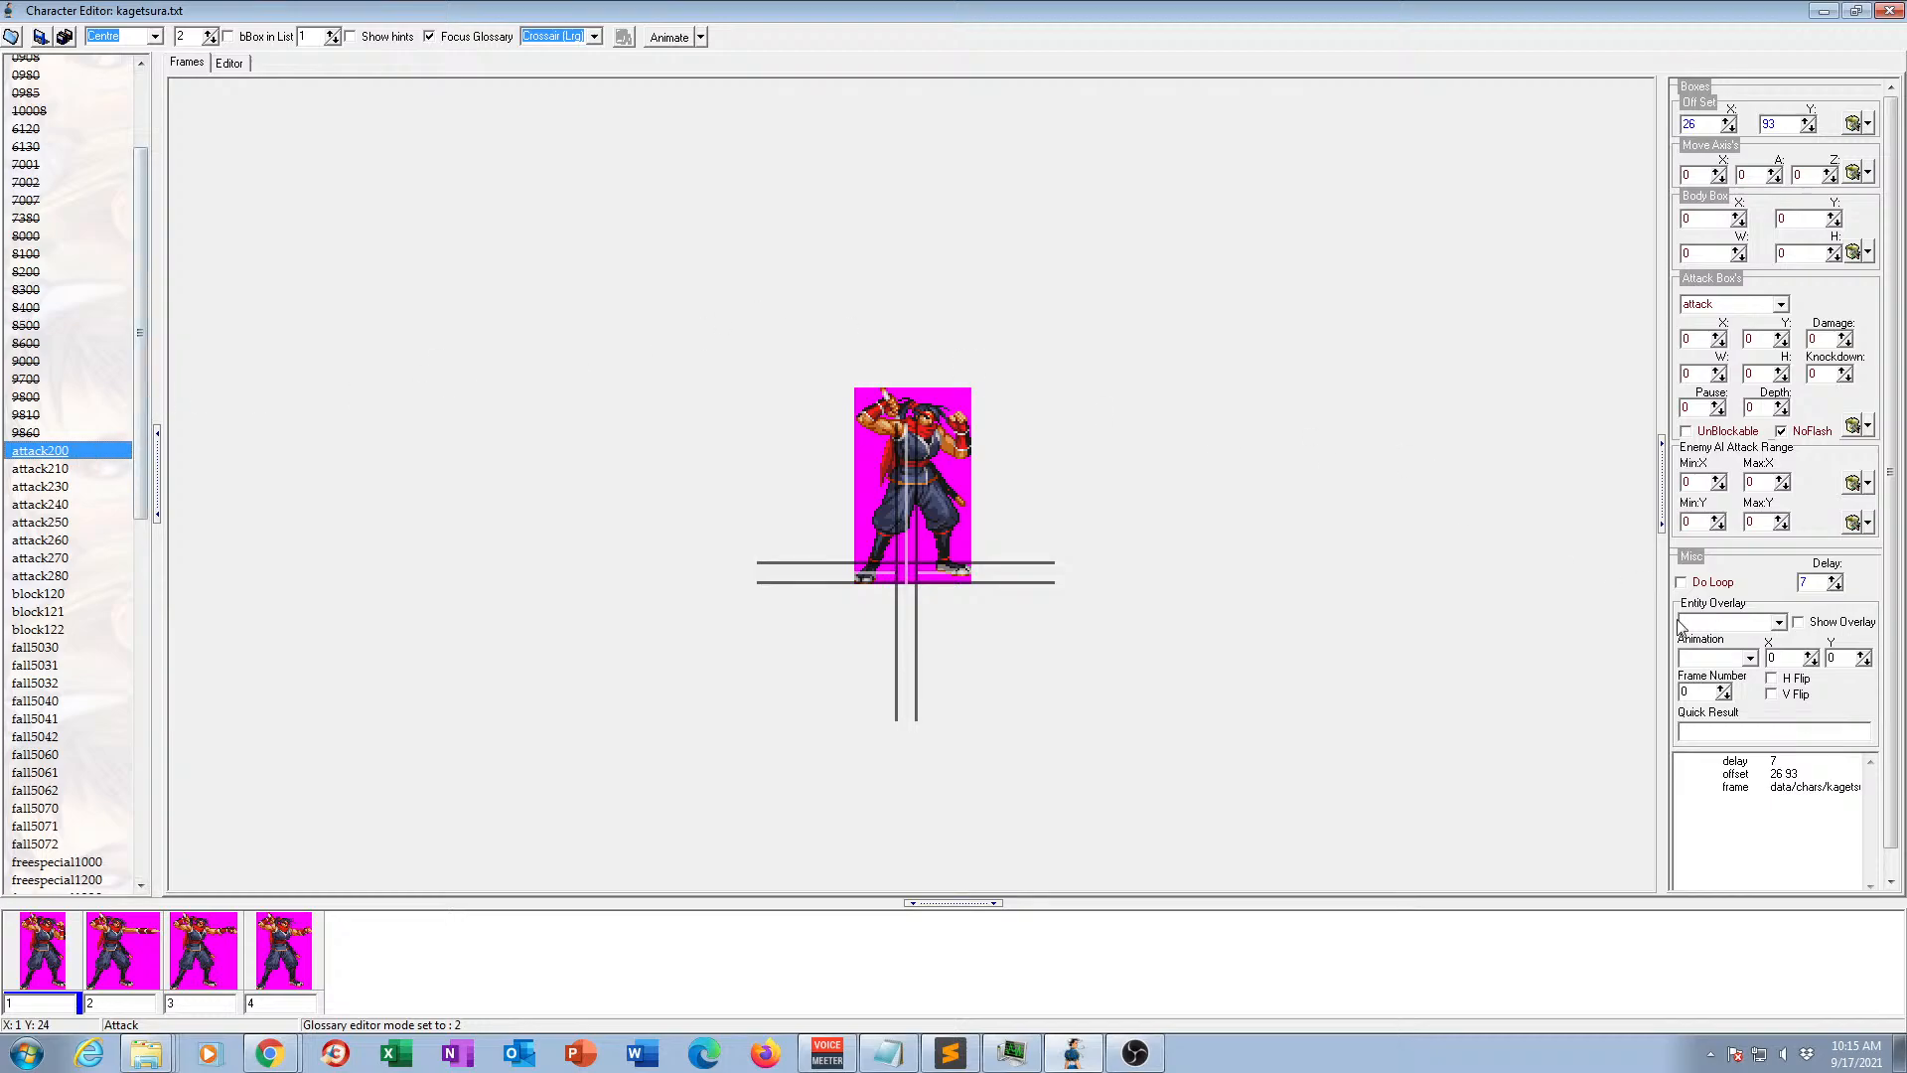
{"action": "left_click_drag", "start_coordinate": [144, 476], "coordinate": [140, 417]}
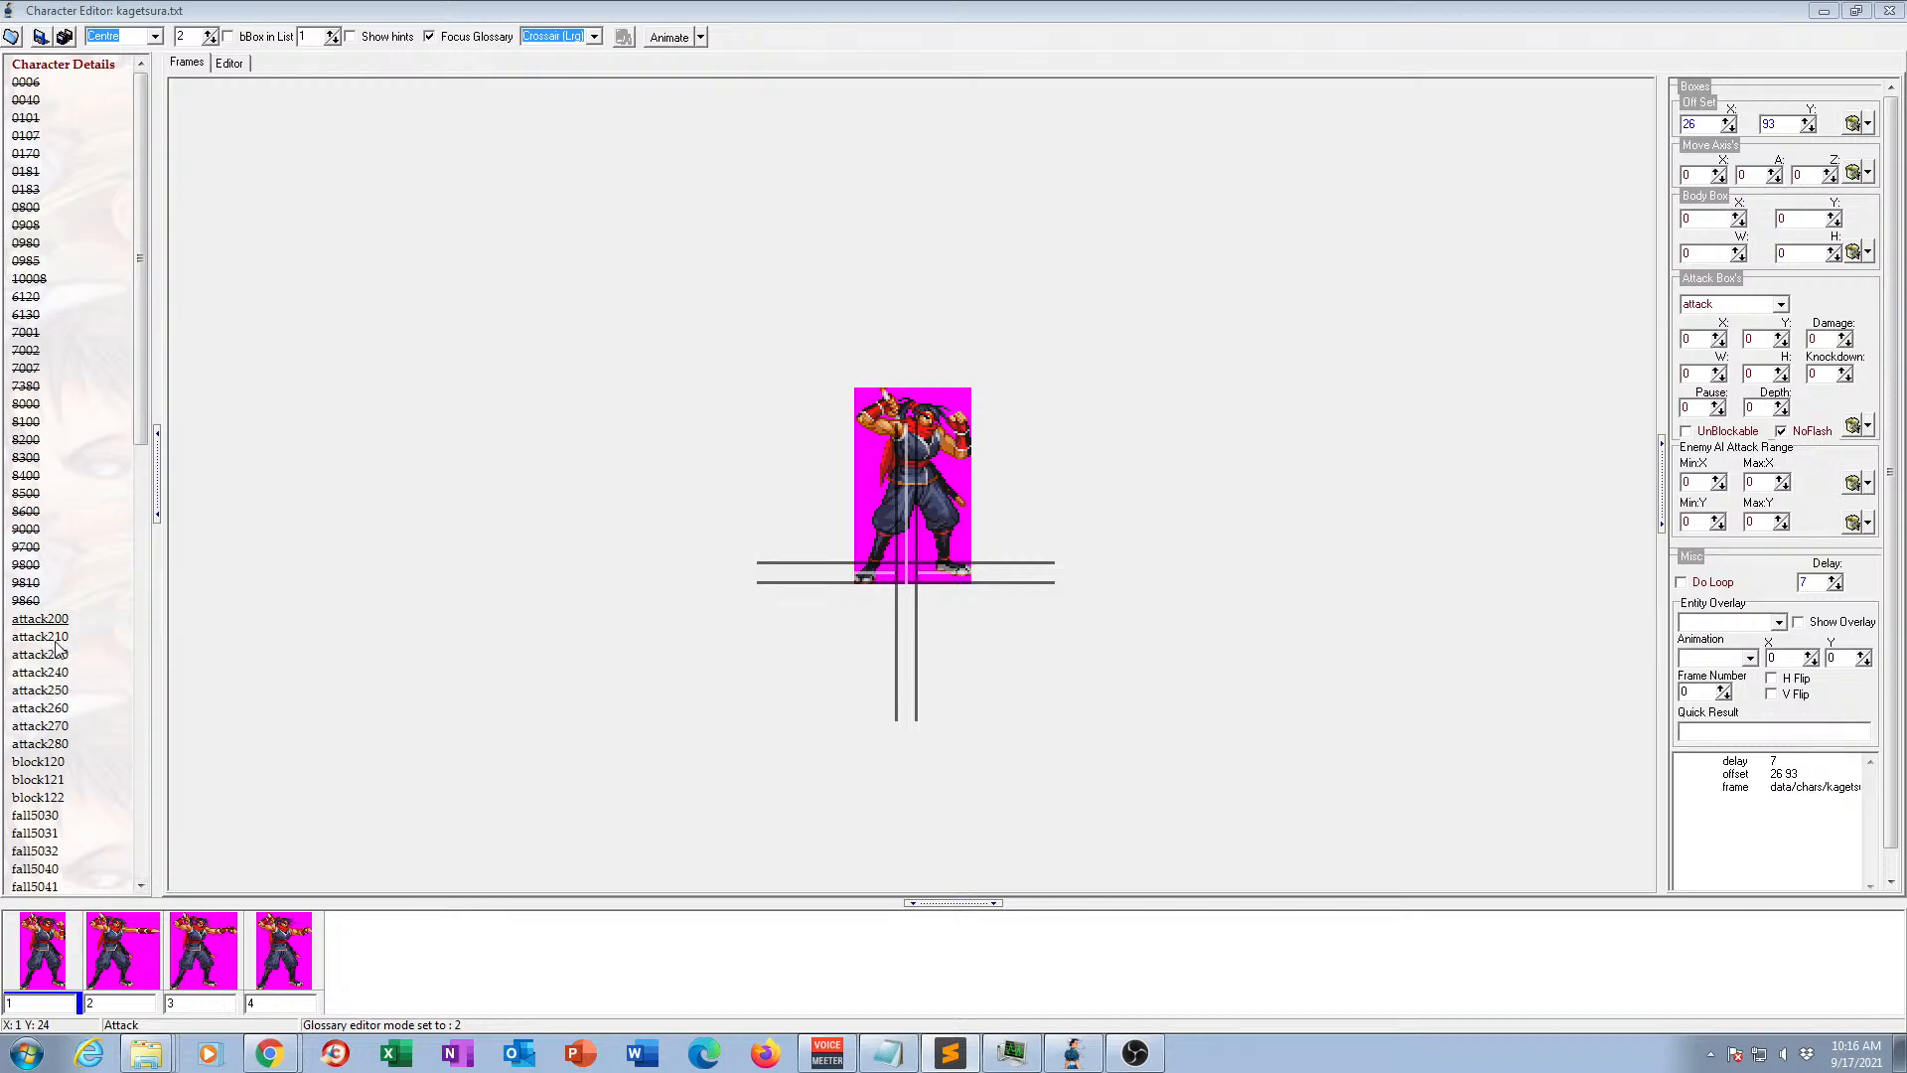
{"action": "left_click", "coordinate": [663, 38]}
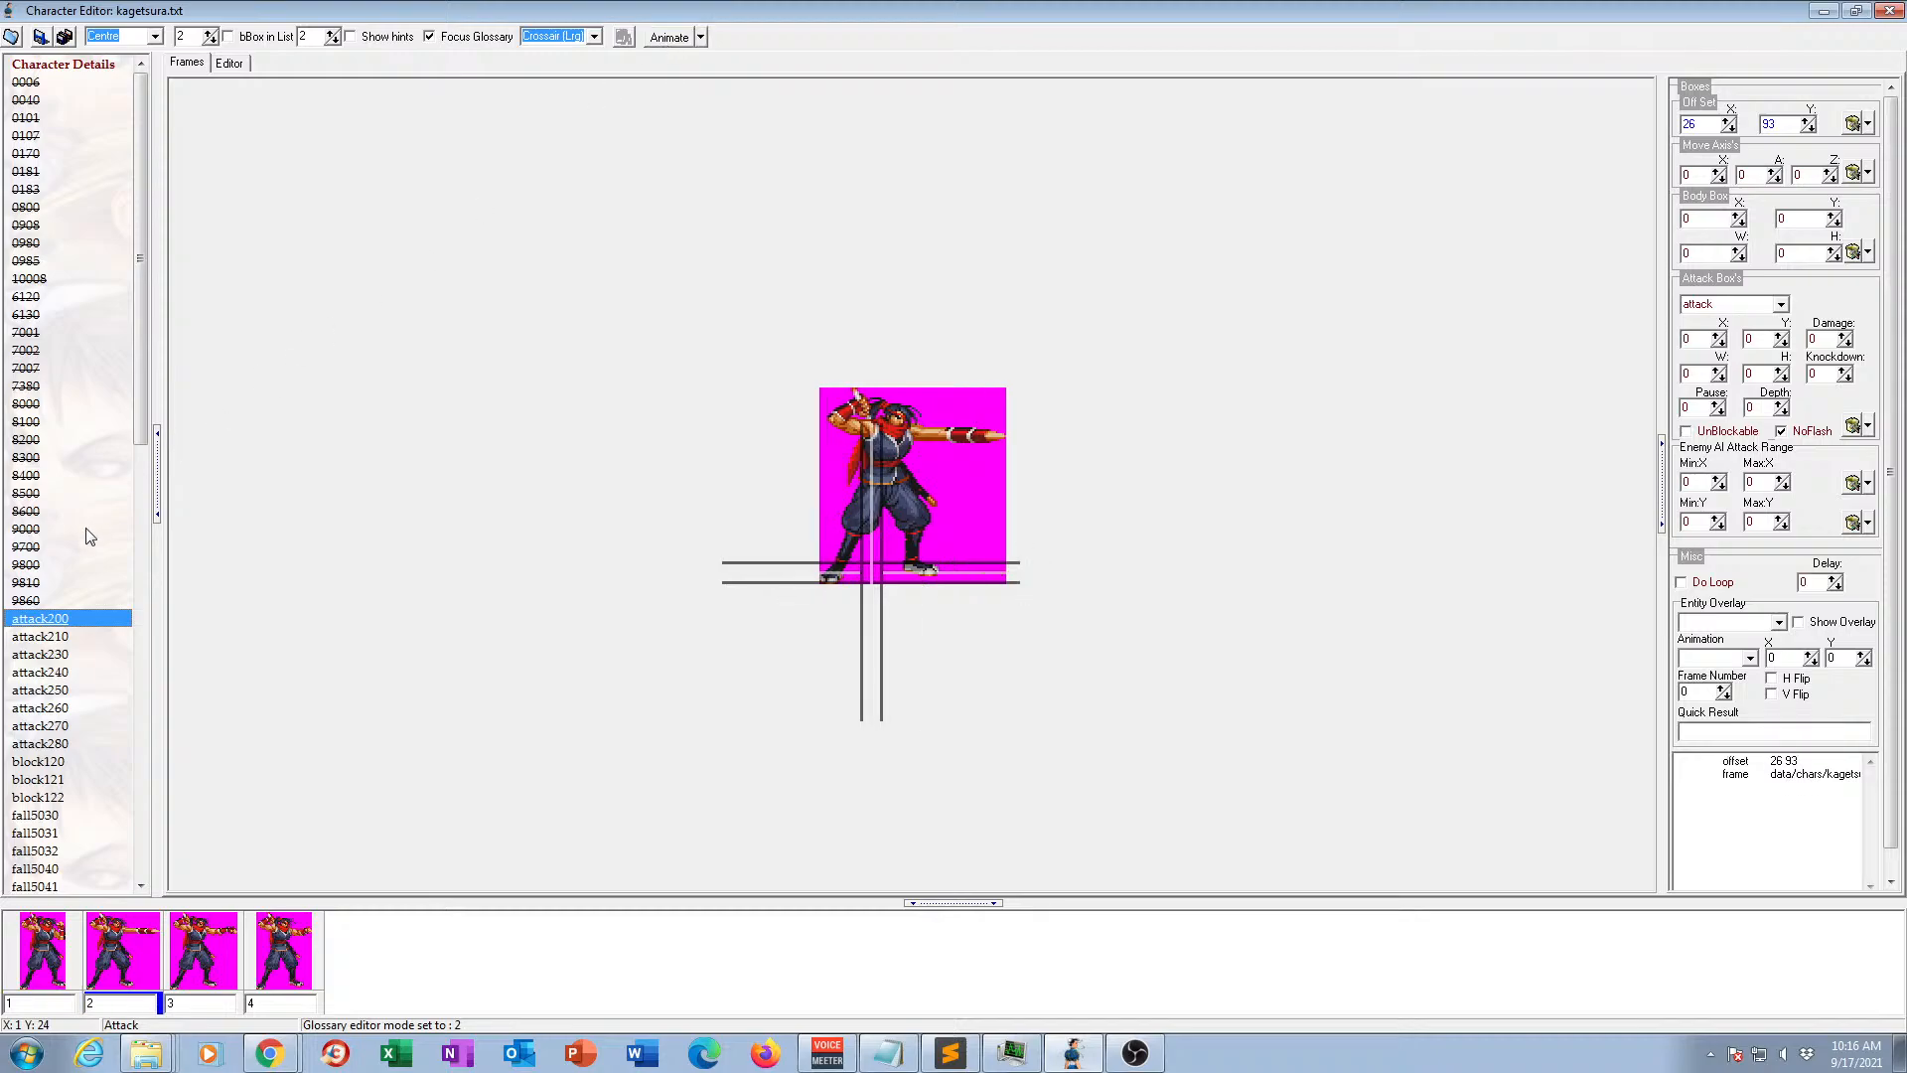
Rename the animation attack200 as attack1.
{"action": "left_click", "coordinate": [54, 623]}
{"action": "left_click", "coordinate": [46, 619]}
{"action": "key", "text": "Return"}
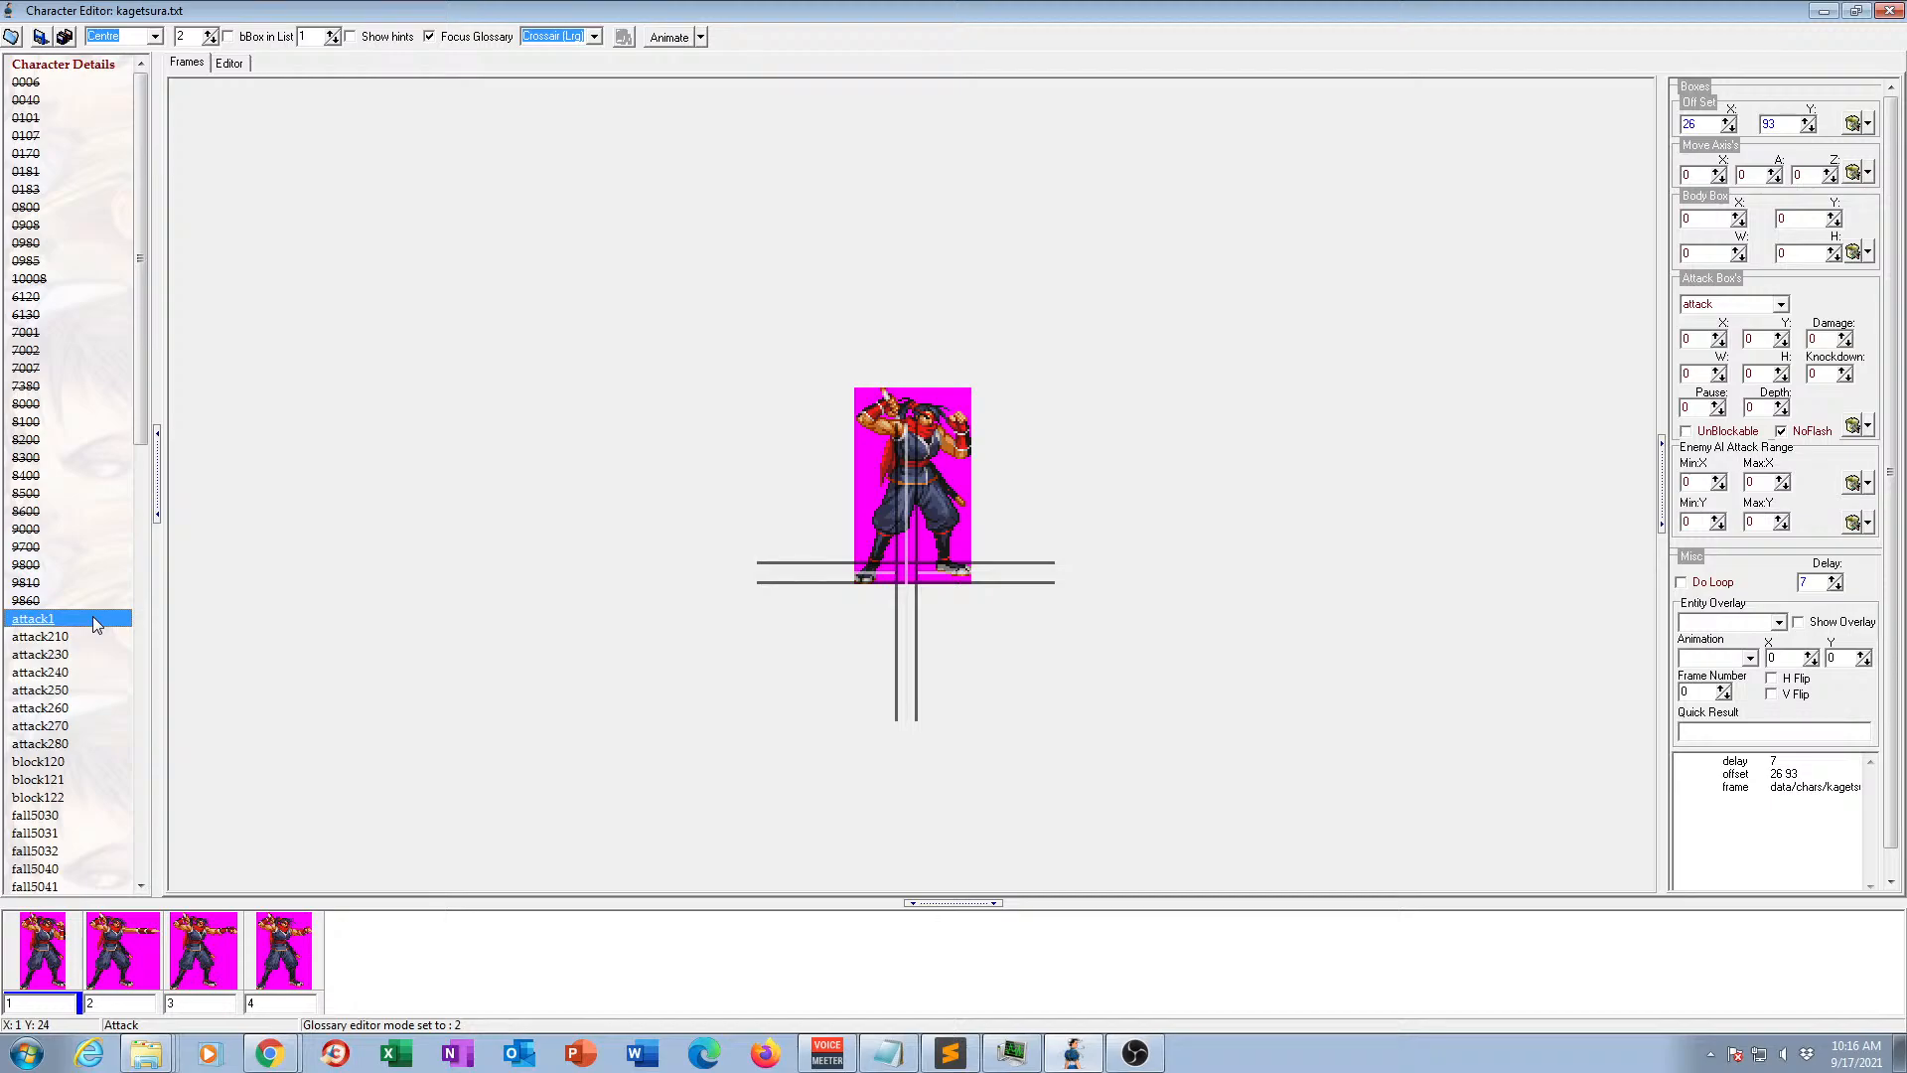
Preview animation attack210 in motion and rename it as attack3.
{"action": "left_click", "coordinate": [52, 640]}
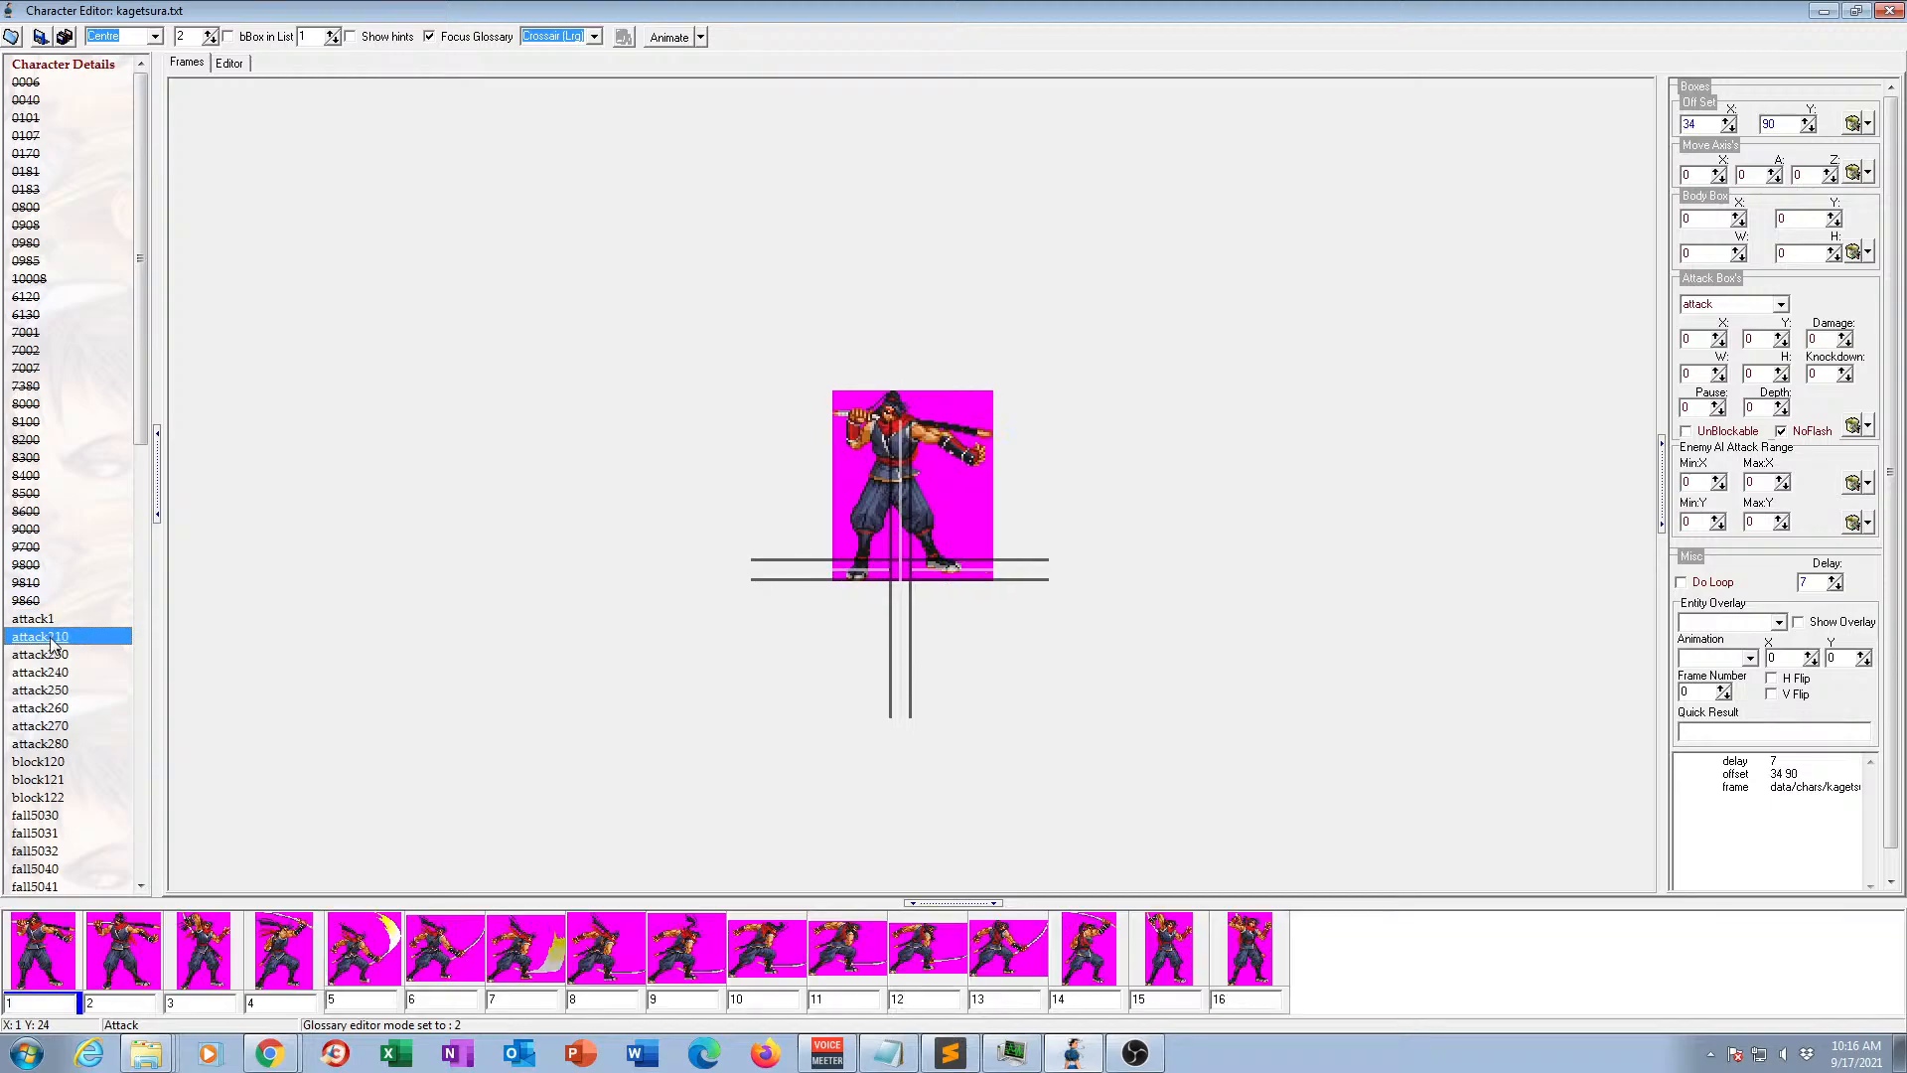
{"action": "left_click", "coordinate": [666, 36]}
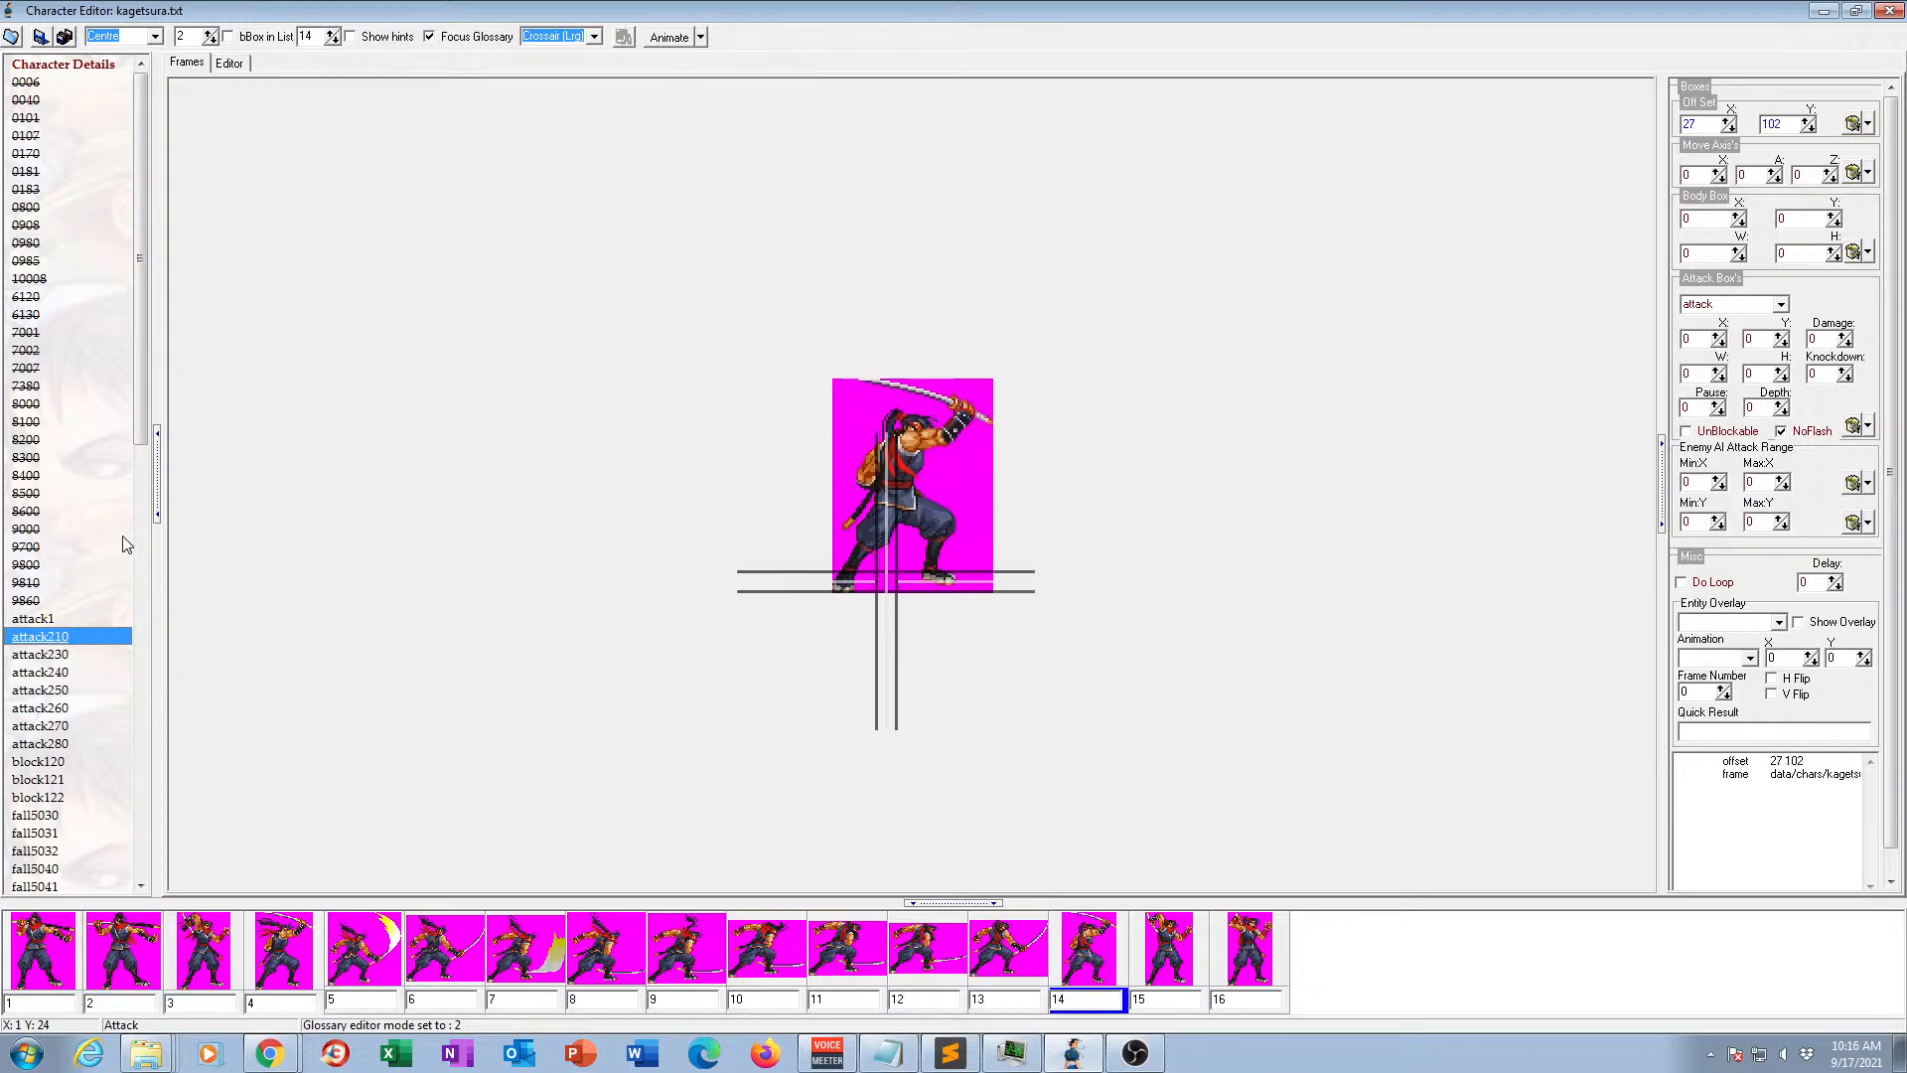
{"action": "left_click", "coordinate": [61, 643]}
{"action": "left_click_drag", "start_coordinate": [48, 637], "coordinate": [72, 637]}
{"action": "type", "text": "3"}
{"action": "key", "text": "Return"}
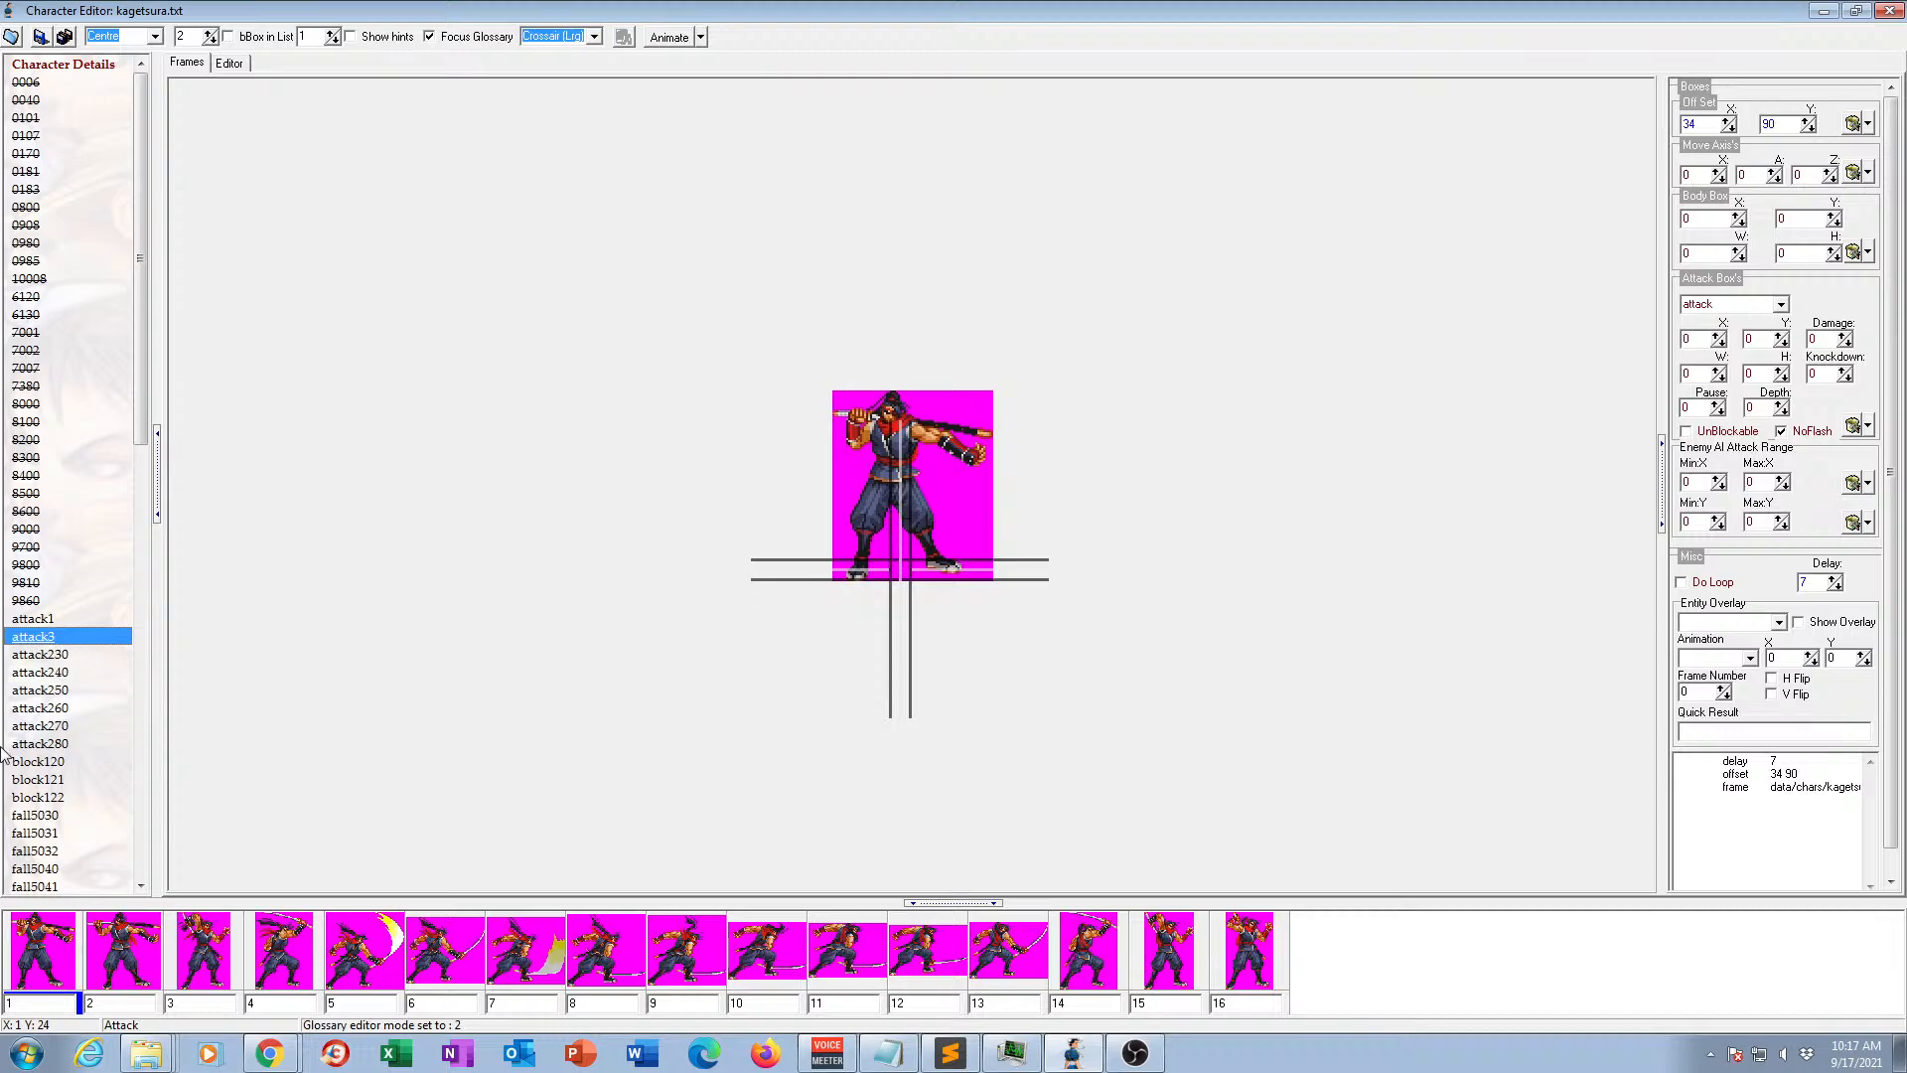
View the frames of animations attack1 and attack3, and preview animation attack230 in motion.
{"action": "left_click", "coordinate": [33, 620]}
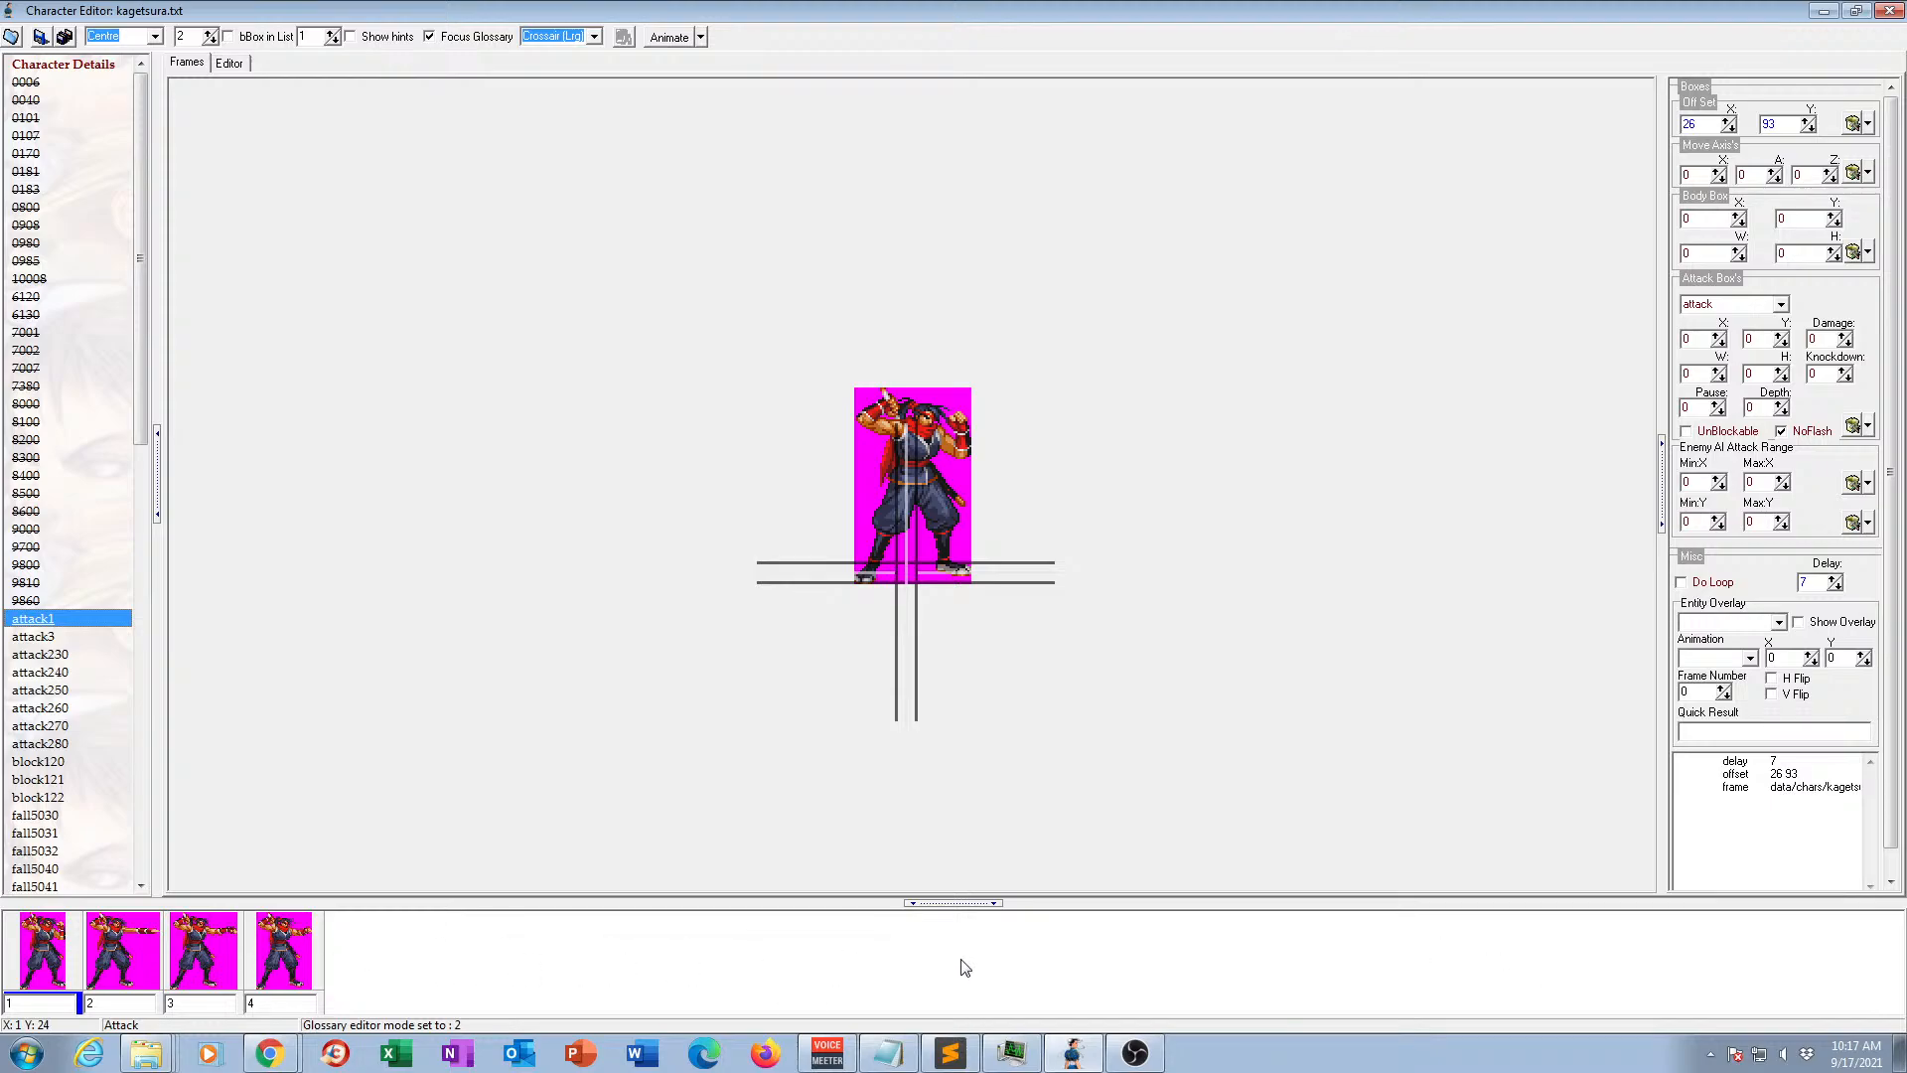
{"action": "left_click", "coordinate": [53, 655]}
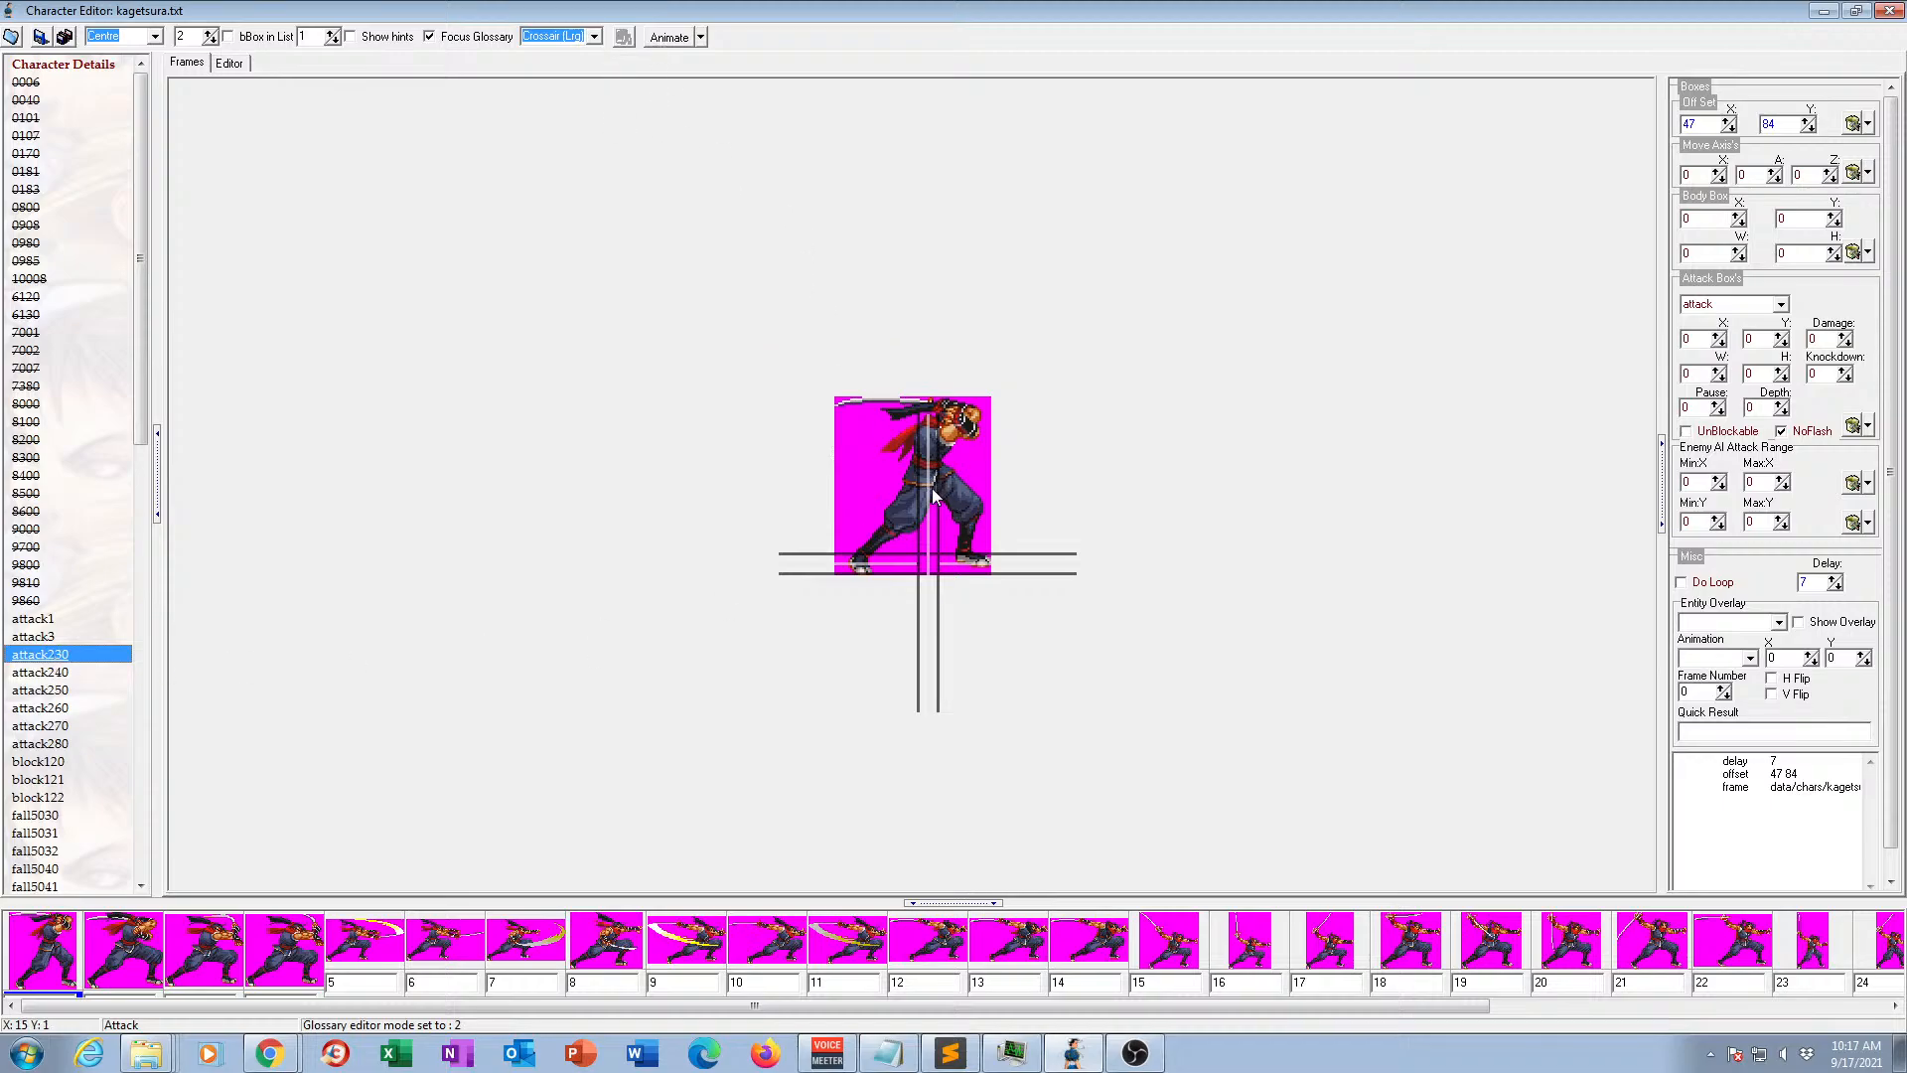
{"action": "left_click", "coordinate": [668, 38]}
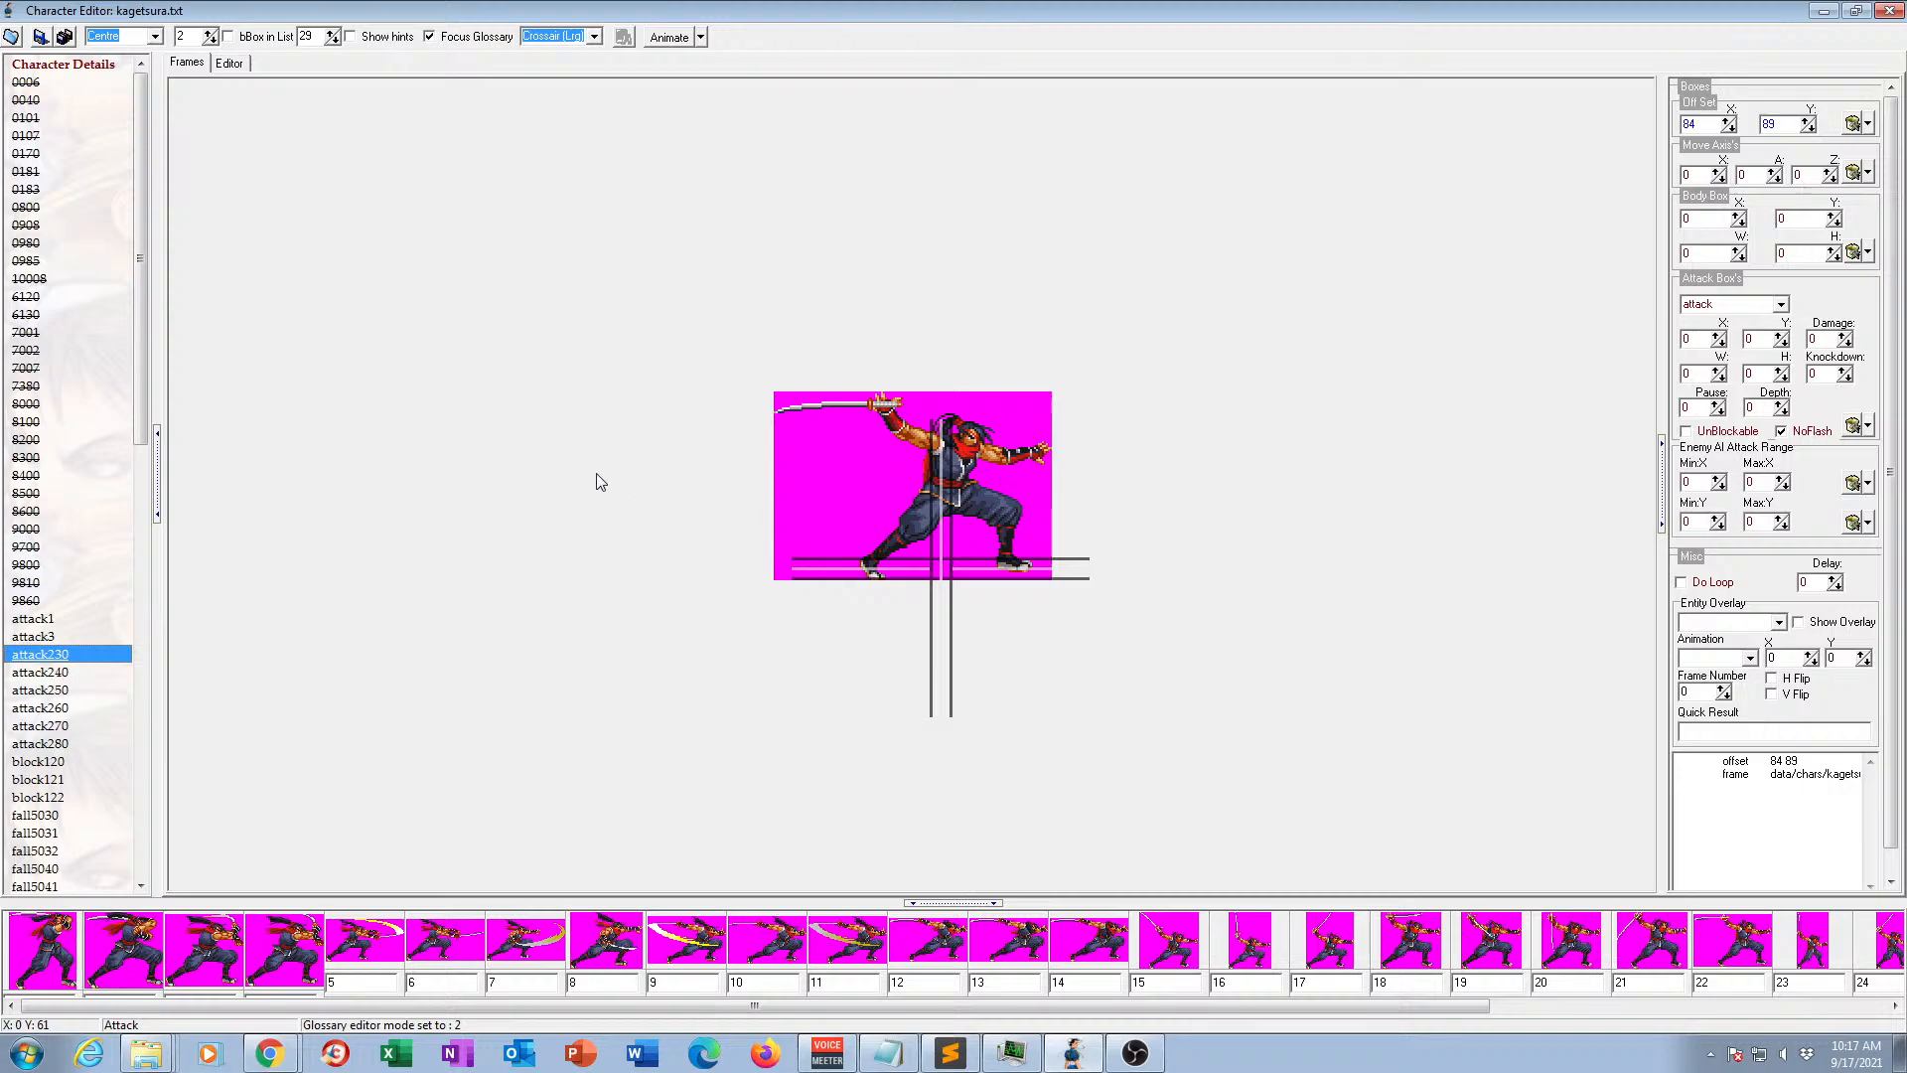
{"action": "left_click", "coordinate": [38, 637]}
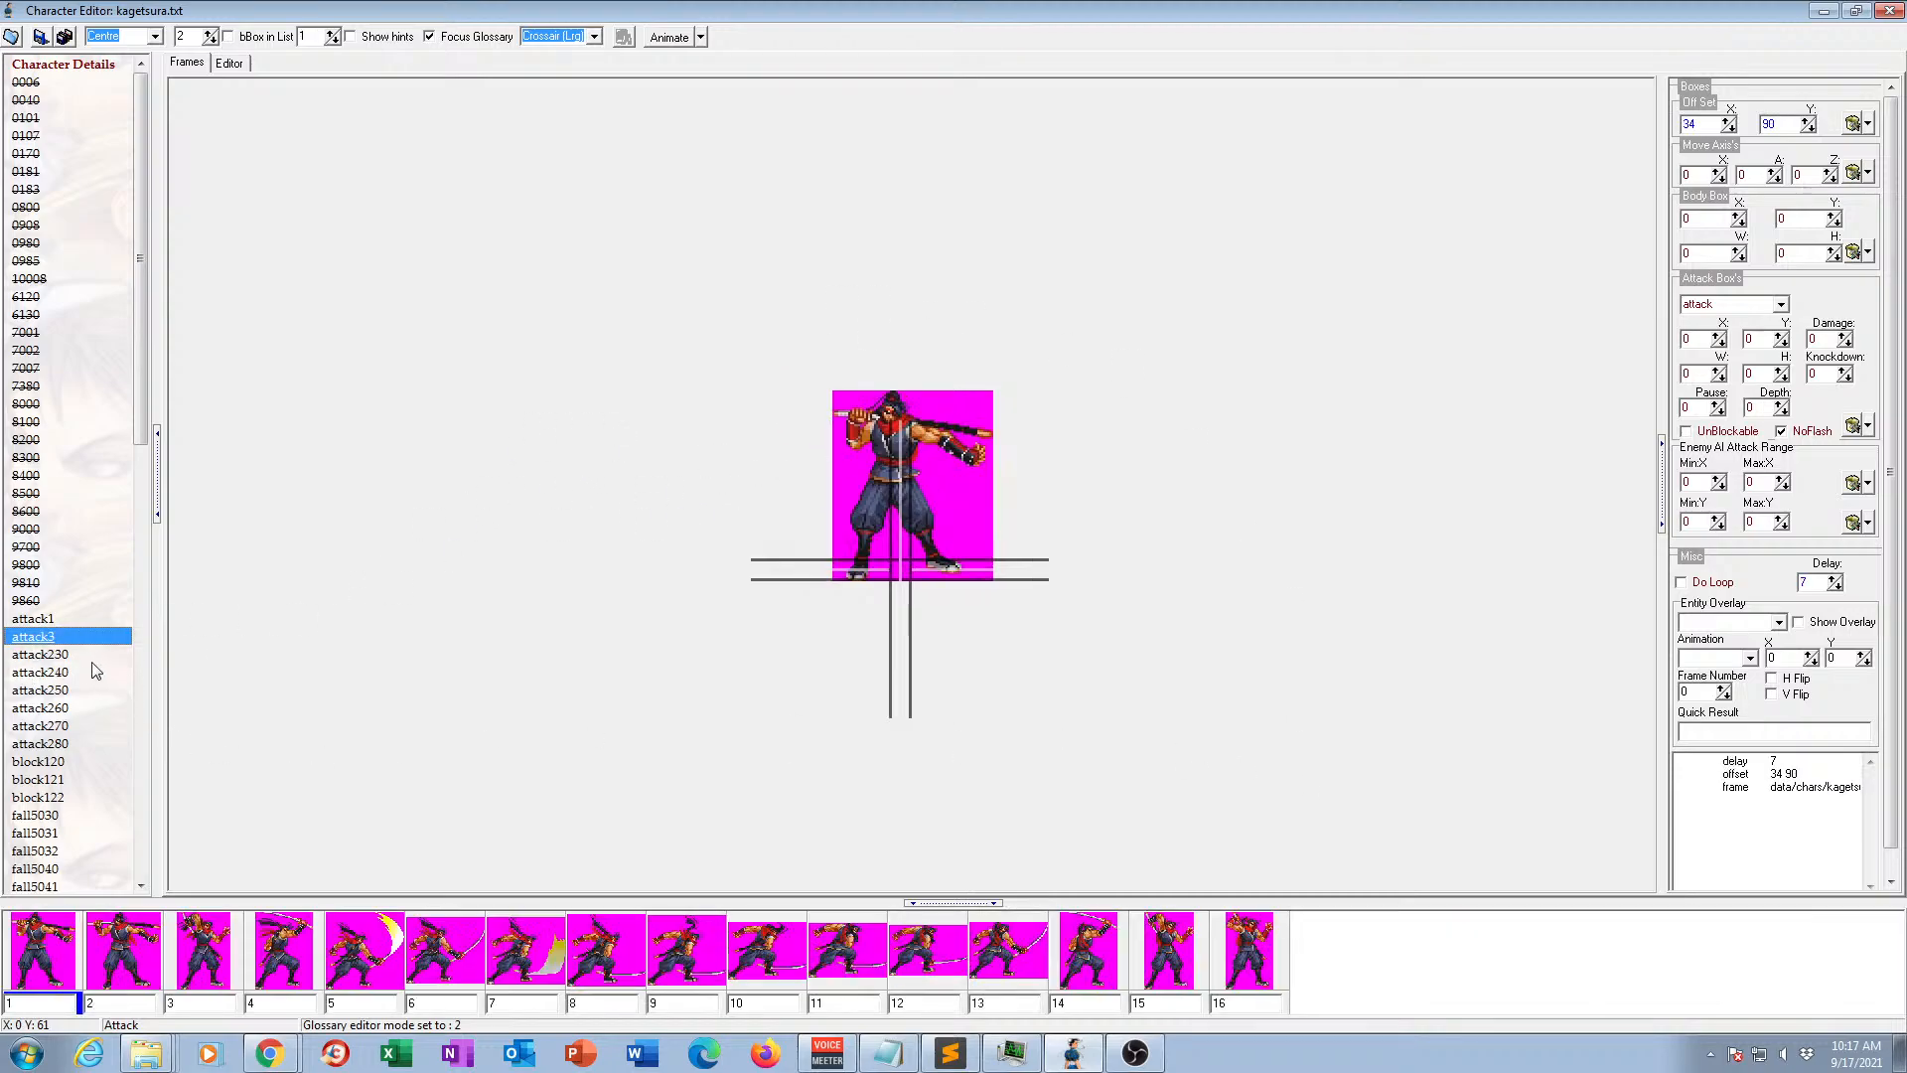
{"action": "left_click", "coordinate": [61, 655]}
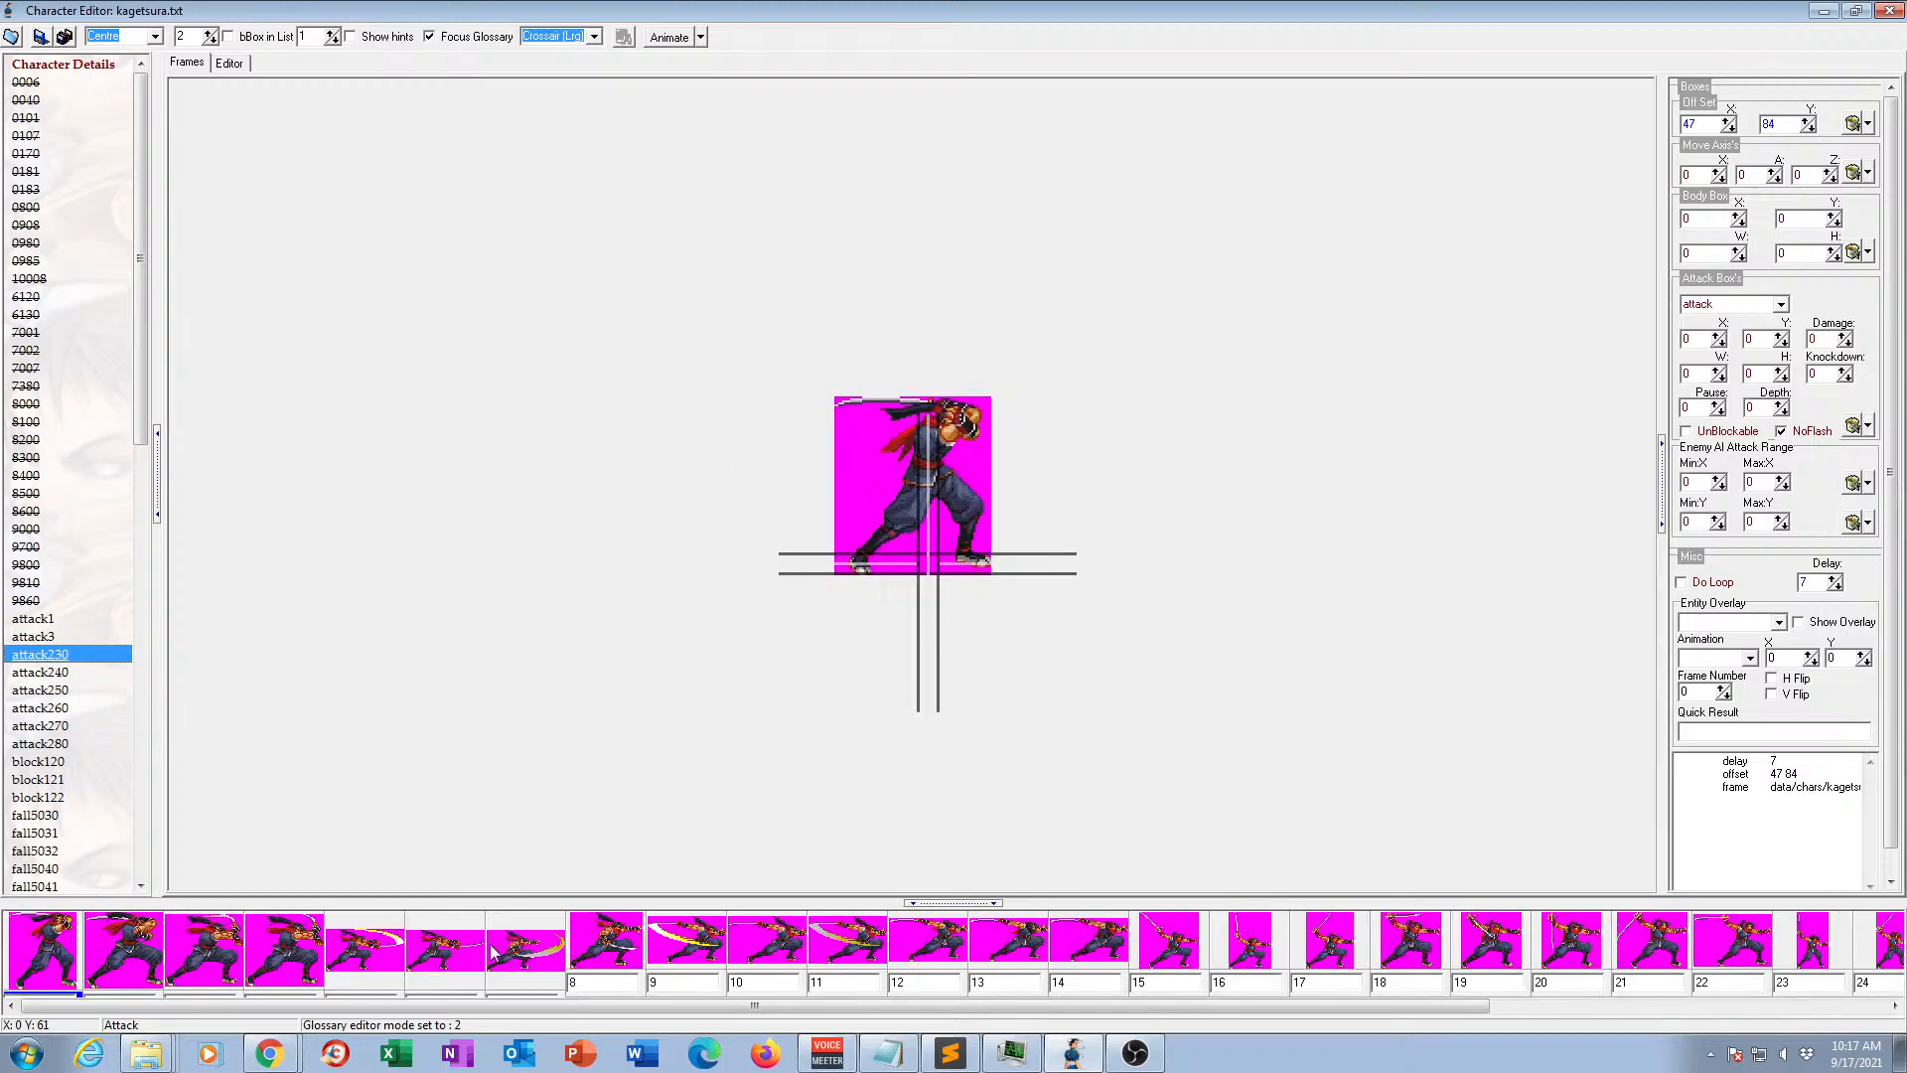
{"action": "key", "text": "F2"}
{"action": "left_click", "coordinate": [65, 654]}
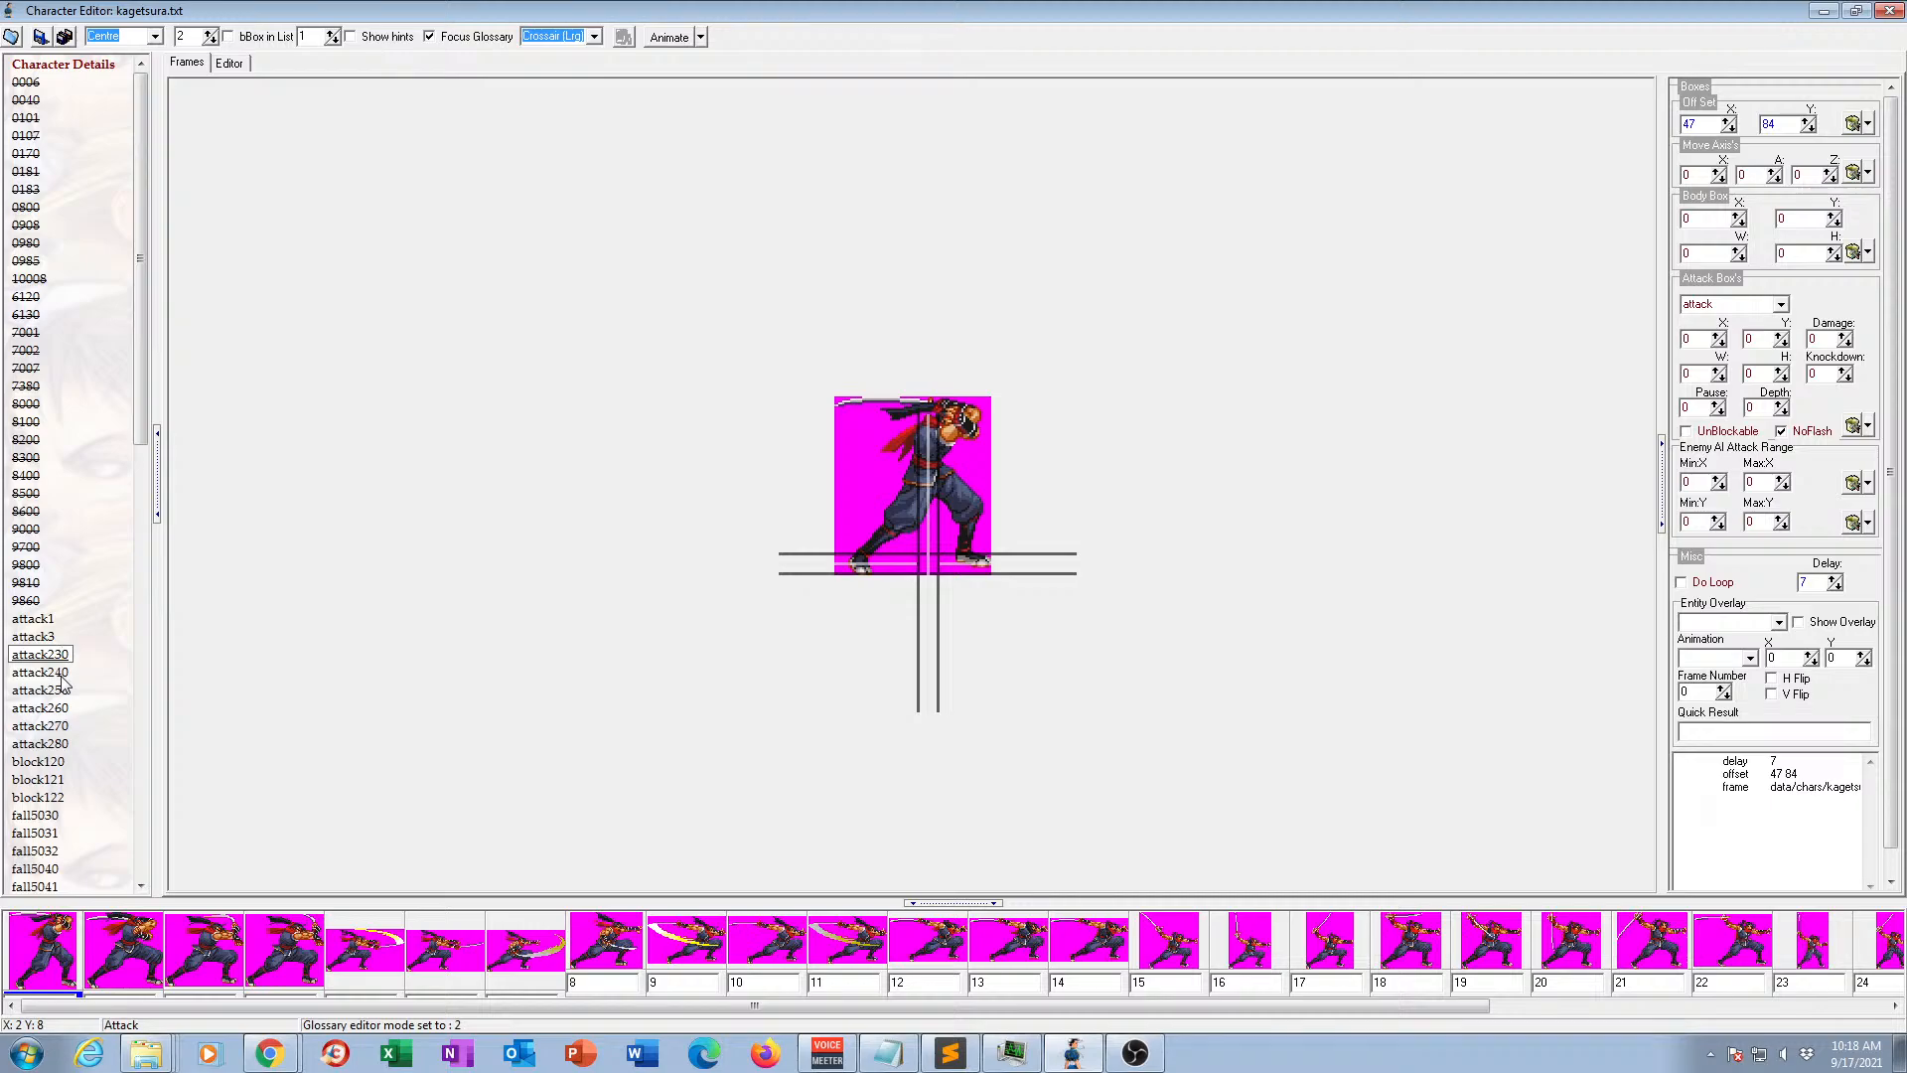
Preview animations attack240 and attack250 in motion.
{"action": "left_click", "coordinate": [61, 674]}
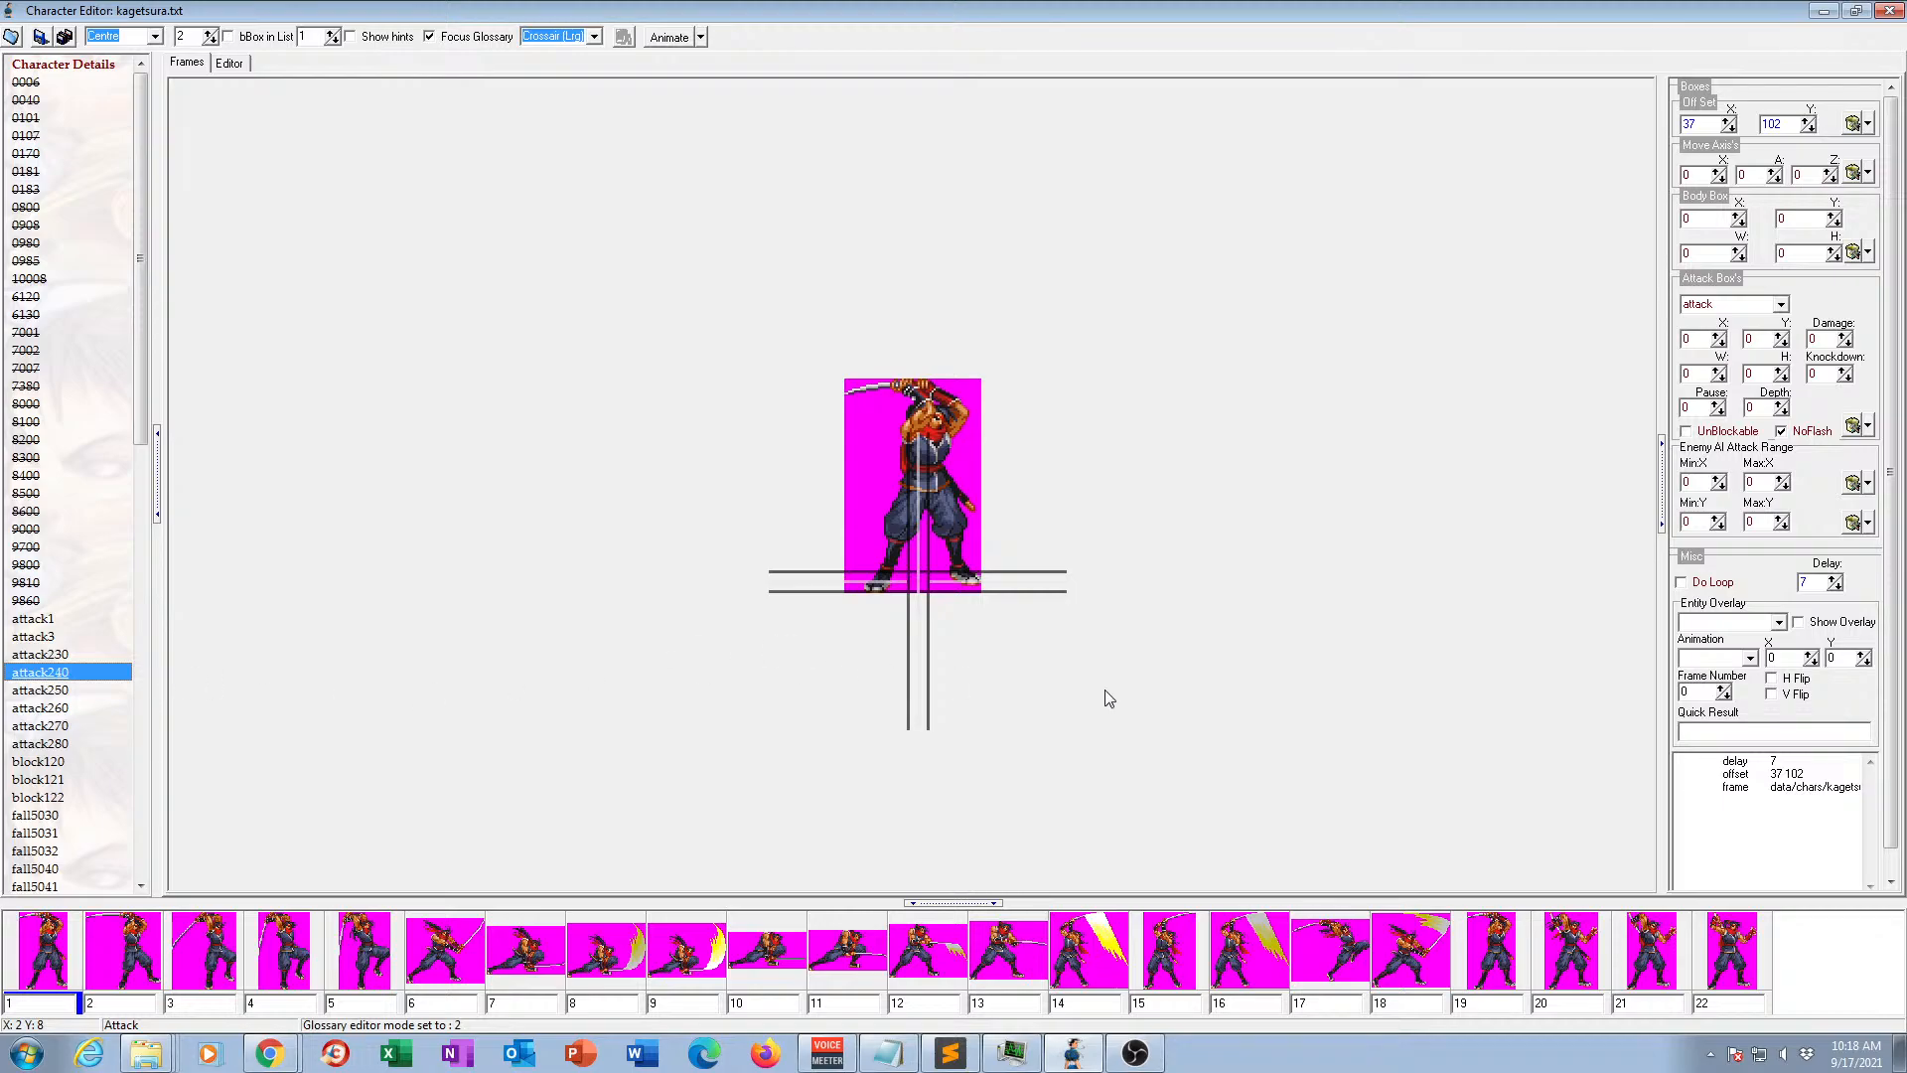
{"action": "left_click", "coordinate": [669, 36]}
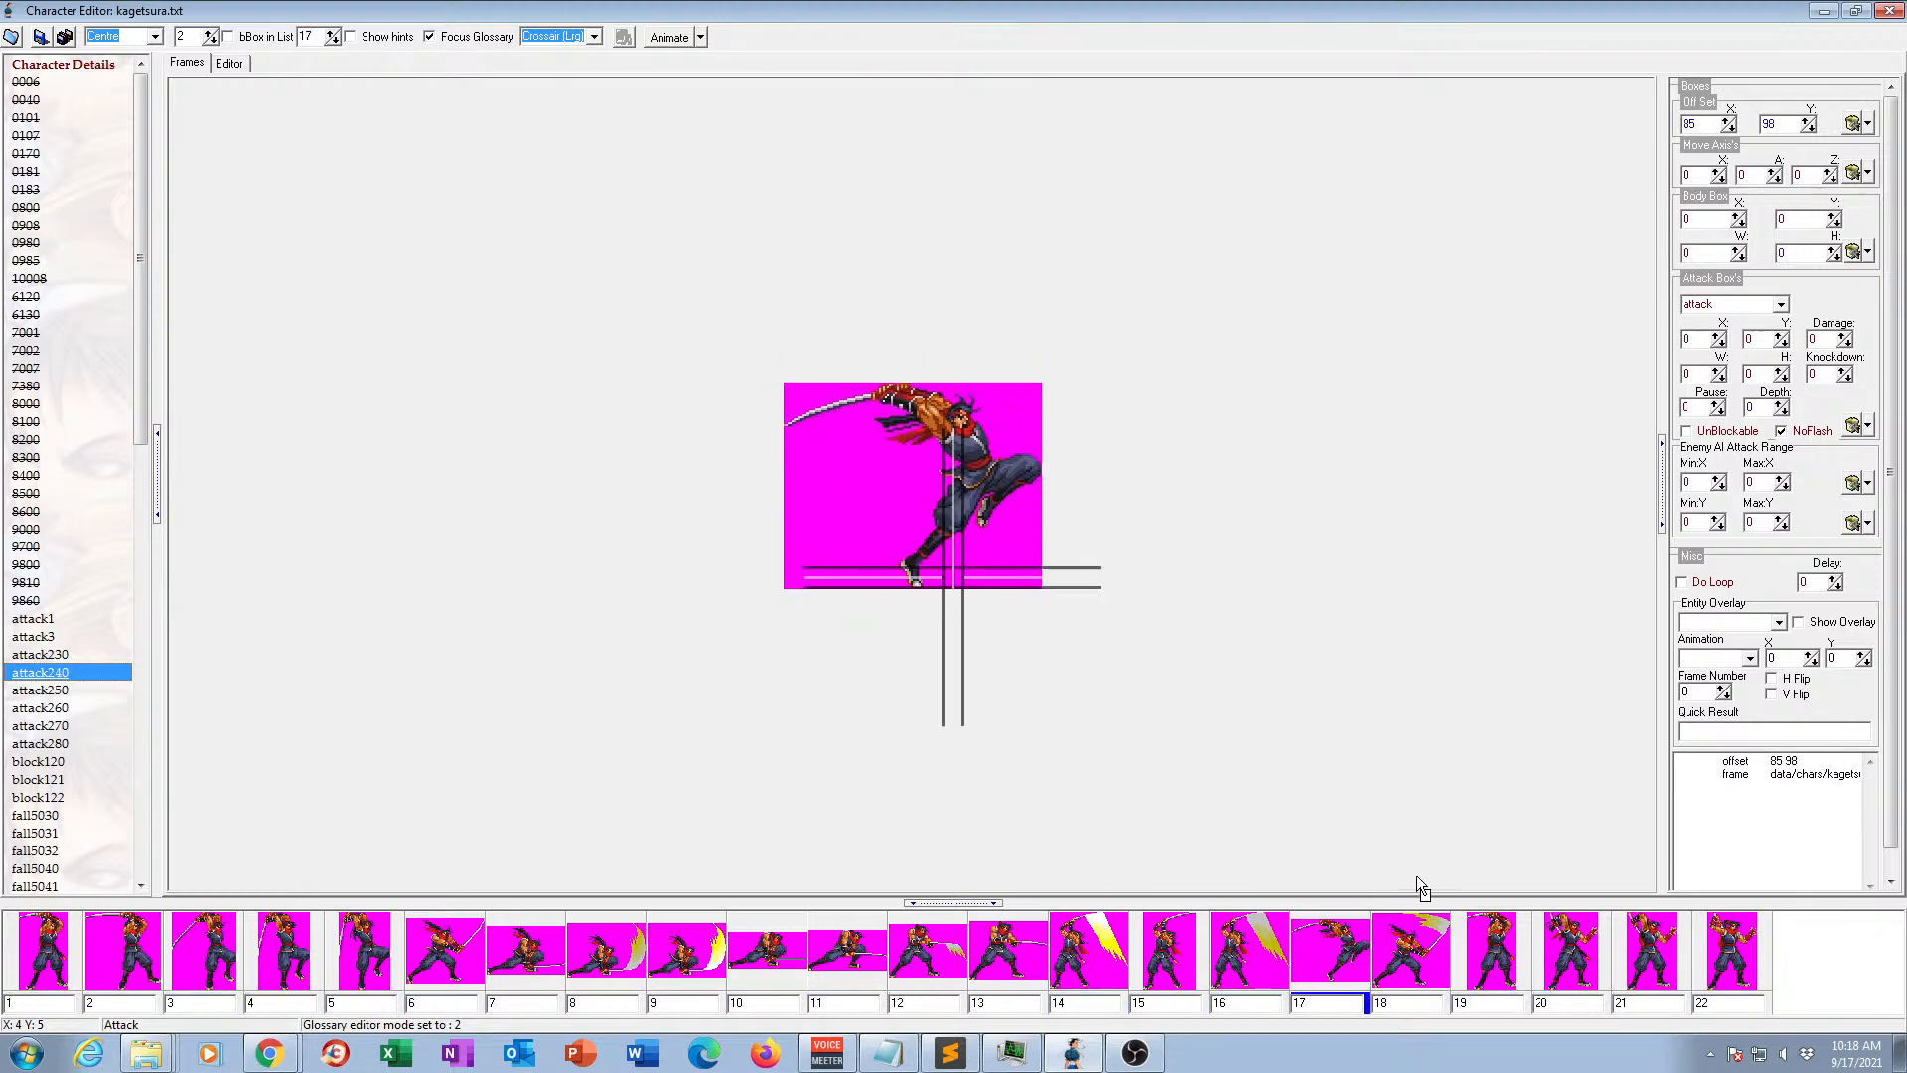
{"action": "left_click", "coordinate": [669, 37]}
{"action": "left_click", "coordinate": [50, 689]}
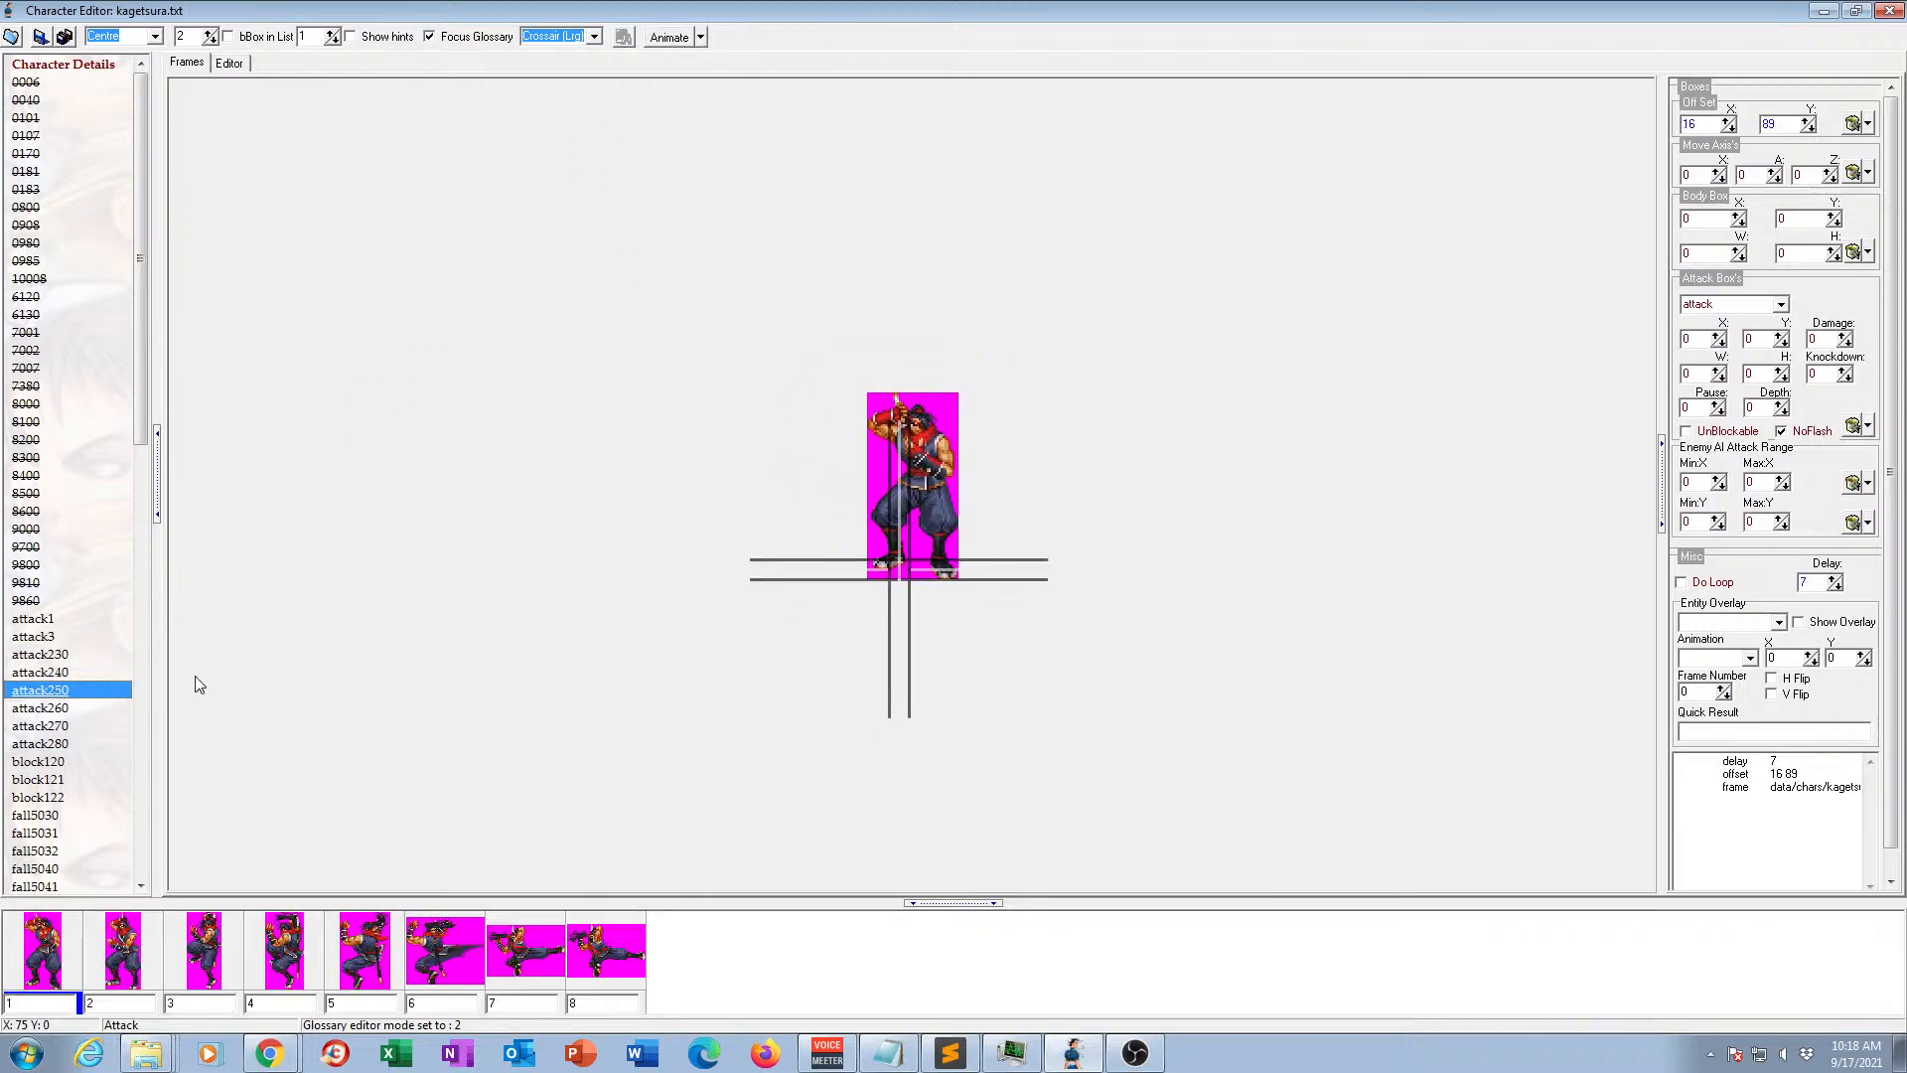
{"action": "left_click", "coordinate": [671, 46]}
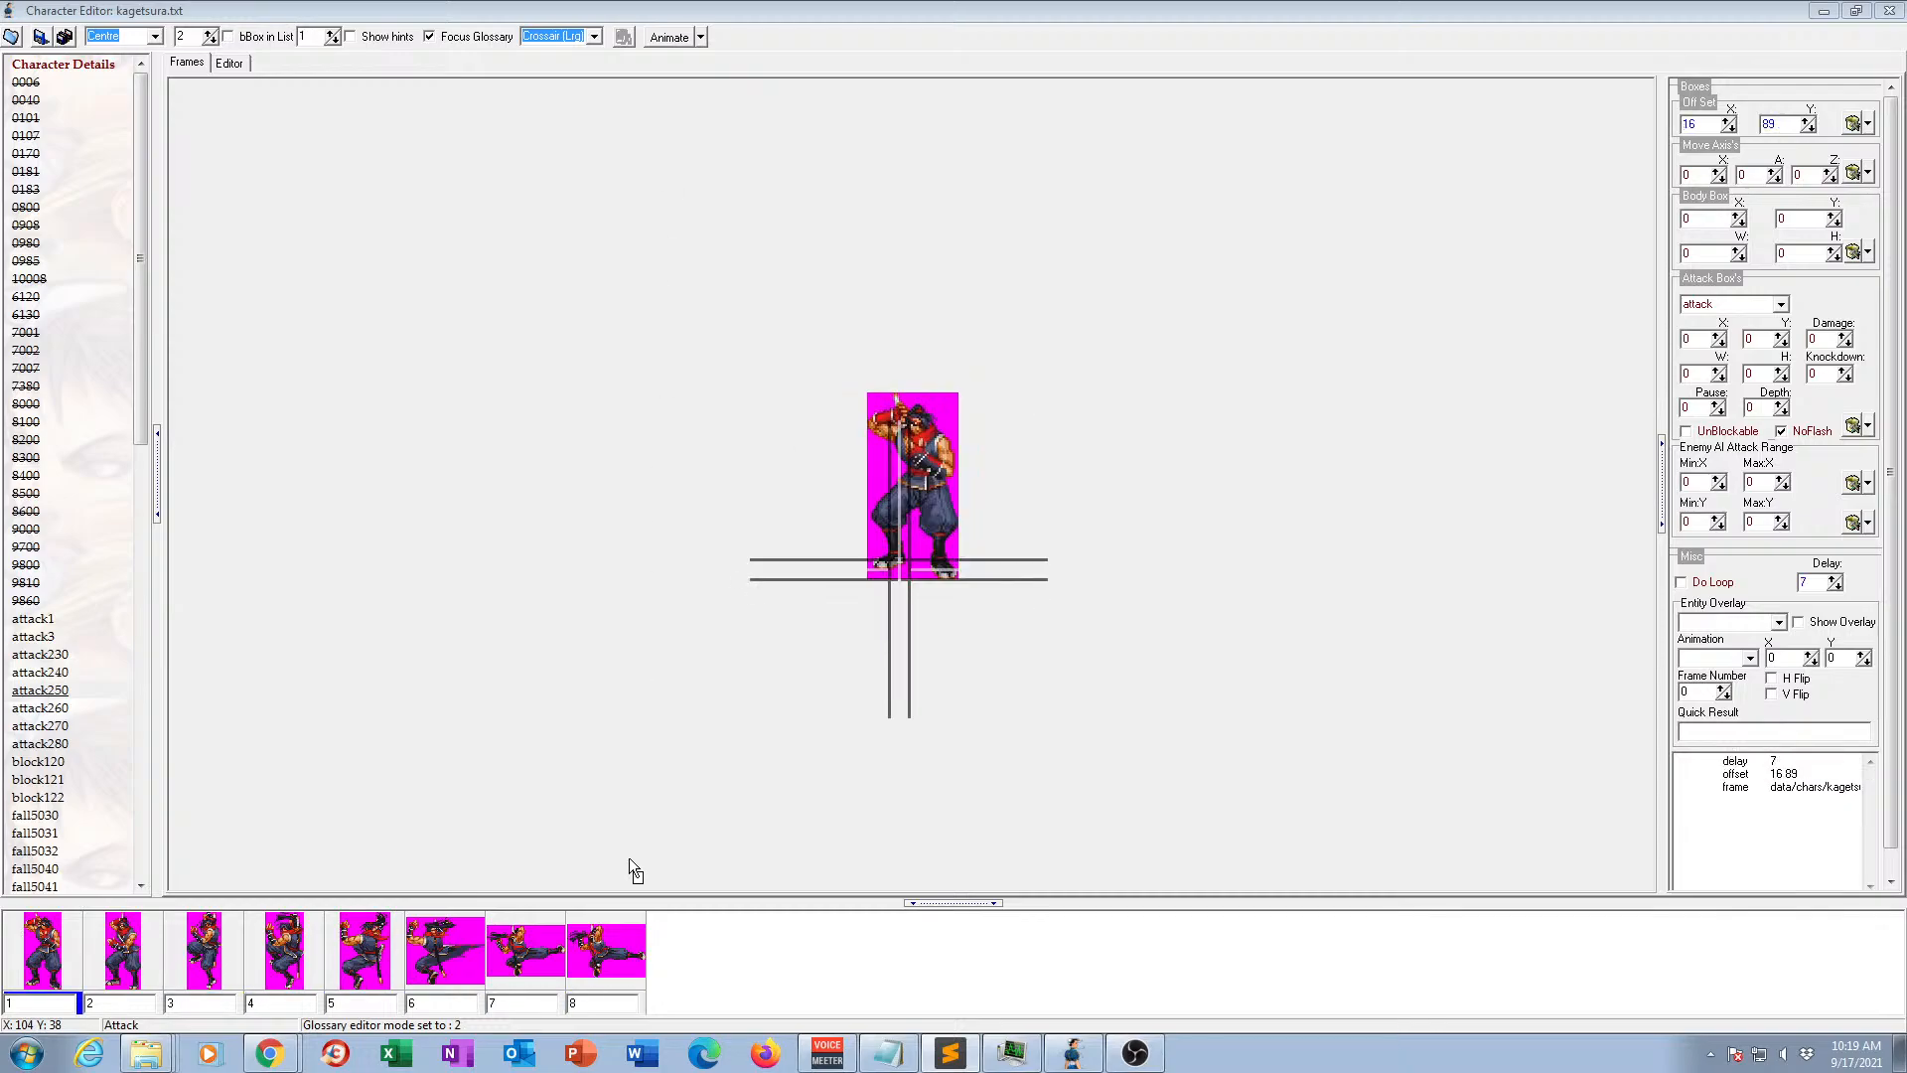
{"action": "left_click", "coordinate": [666, 38]}
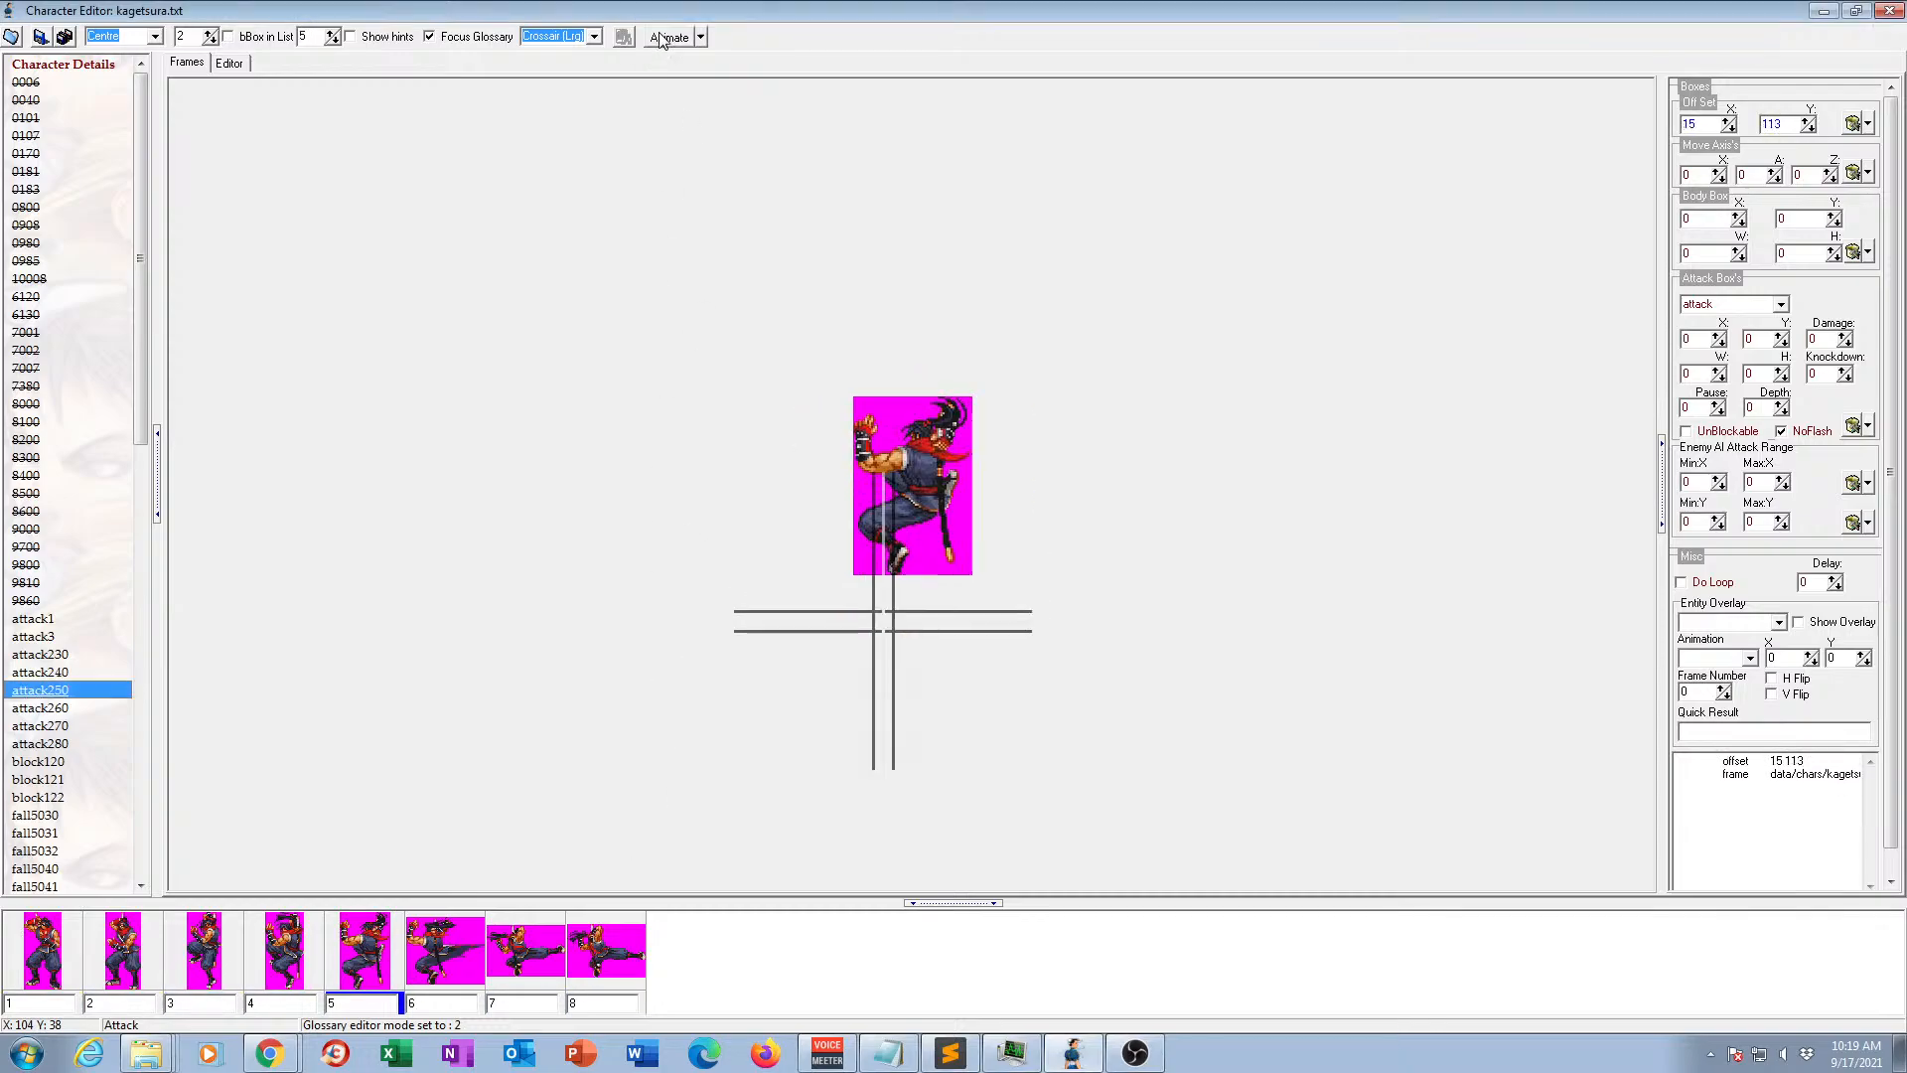
Preview animation attack260 in motion and view the frames of animation attack270.
{"action": "left_click", "coordinate": [45, 707]}
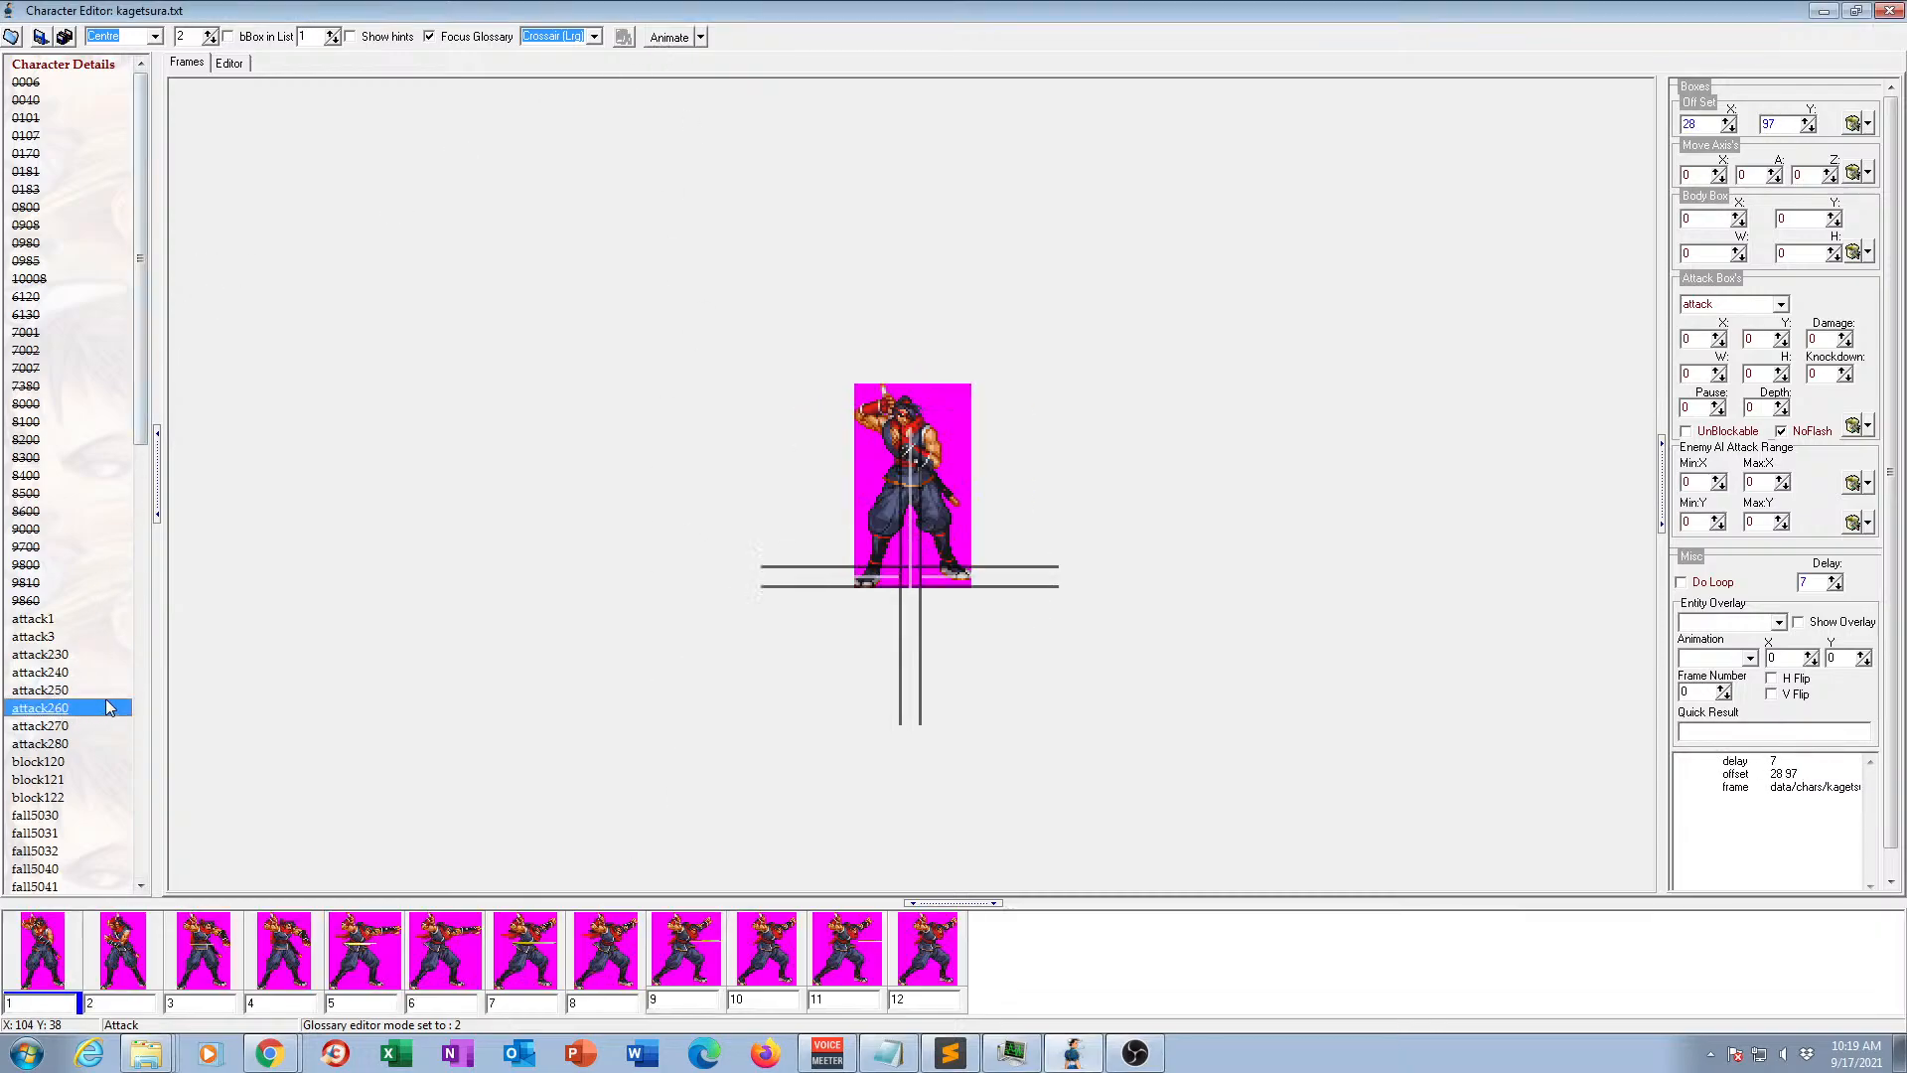
{"action": "left_click", "coordinate": [663, 39]}
{"action": "left_click", "coordinate": [59, 733]}
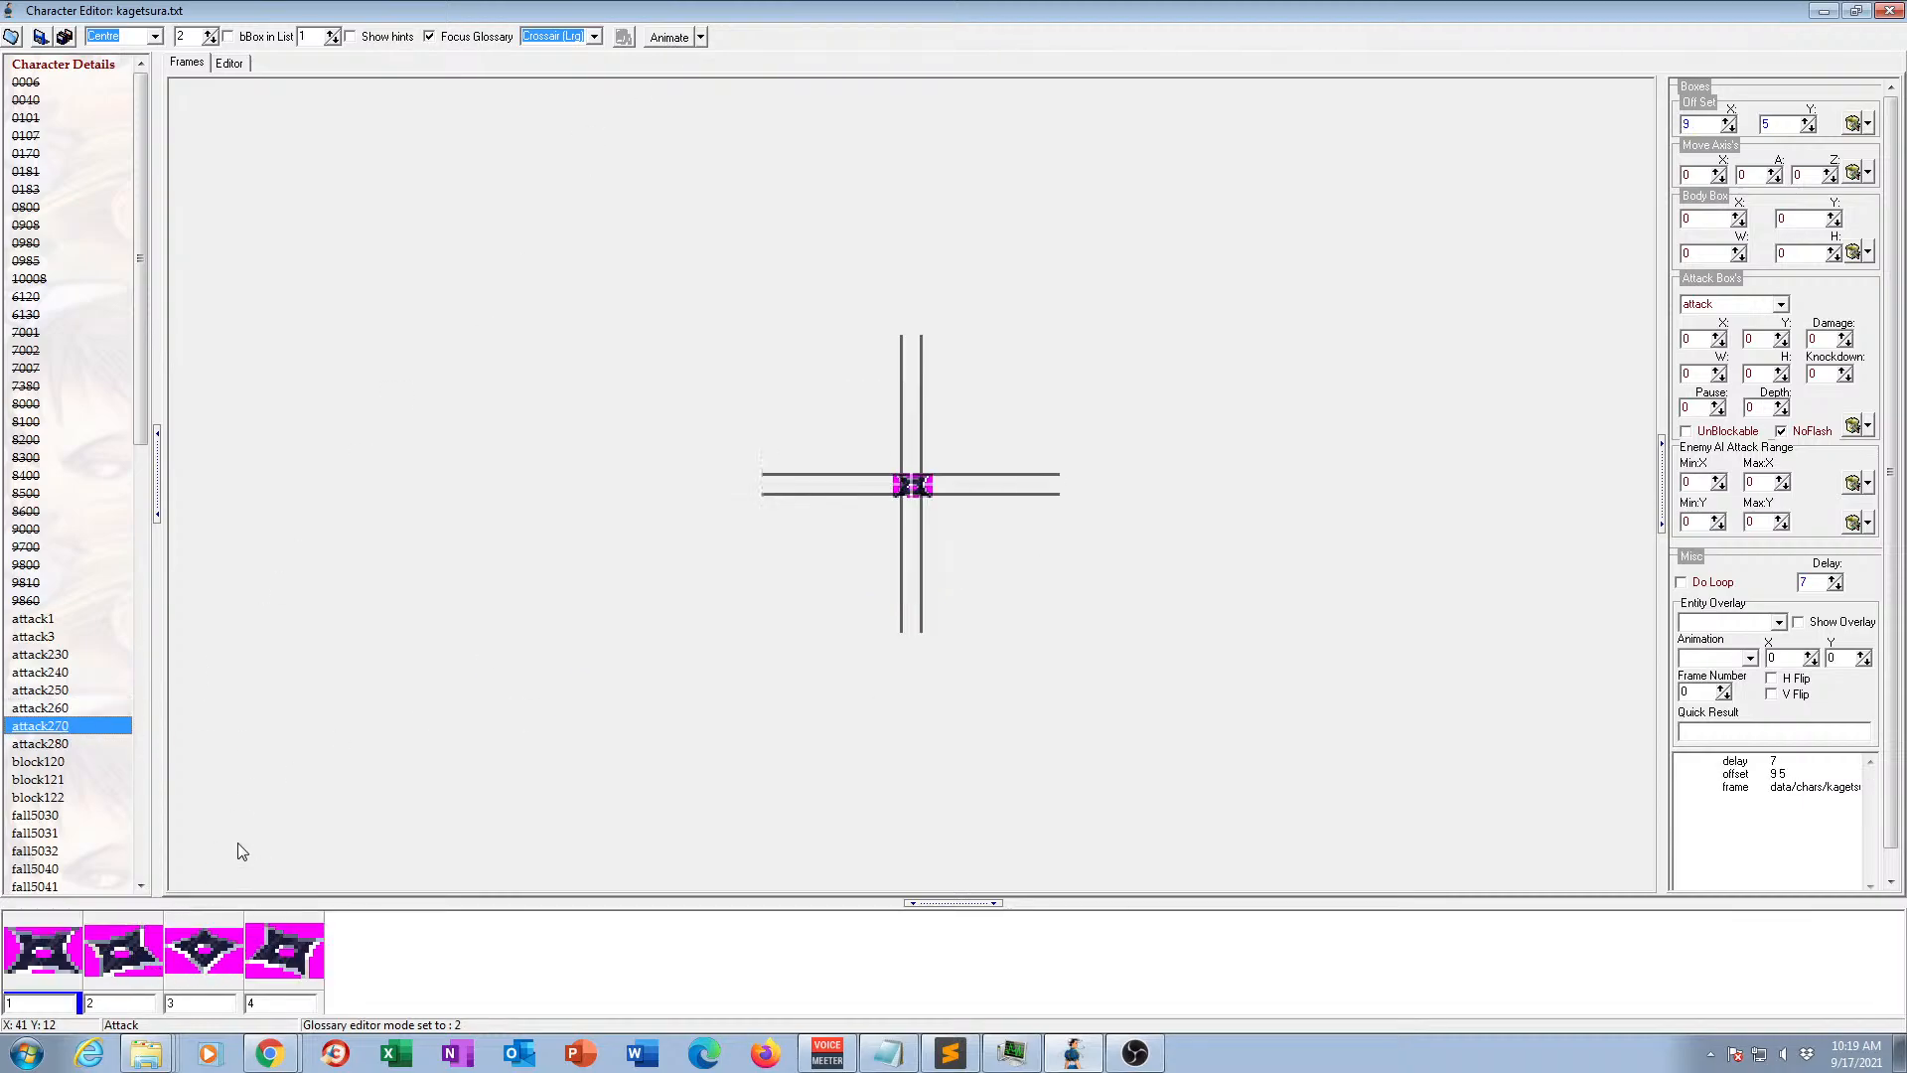
View the frames of animation attack280 and preview it in motion.
{"action": "left_click", "coordinate": [53, 743]}
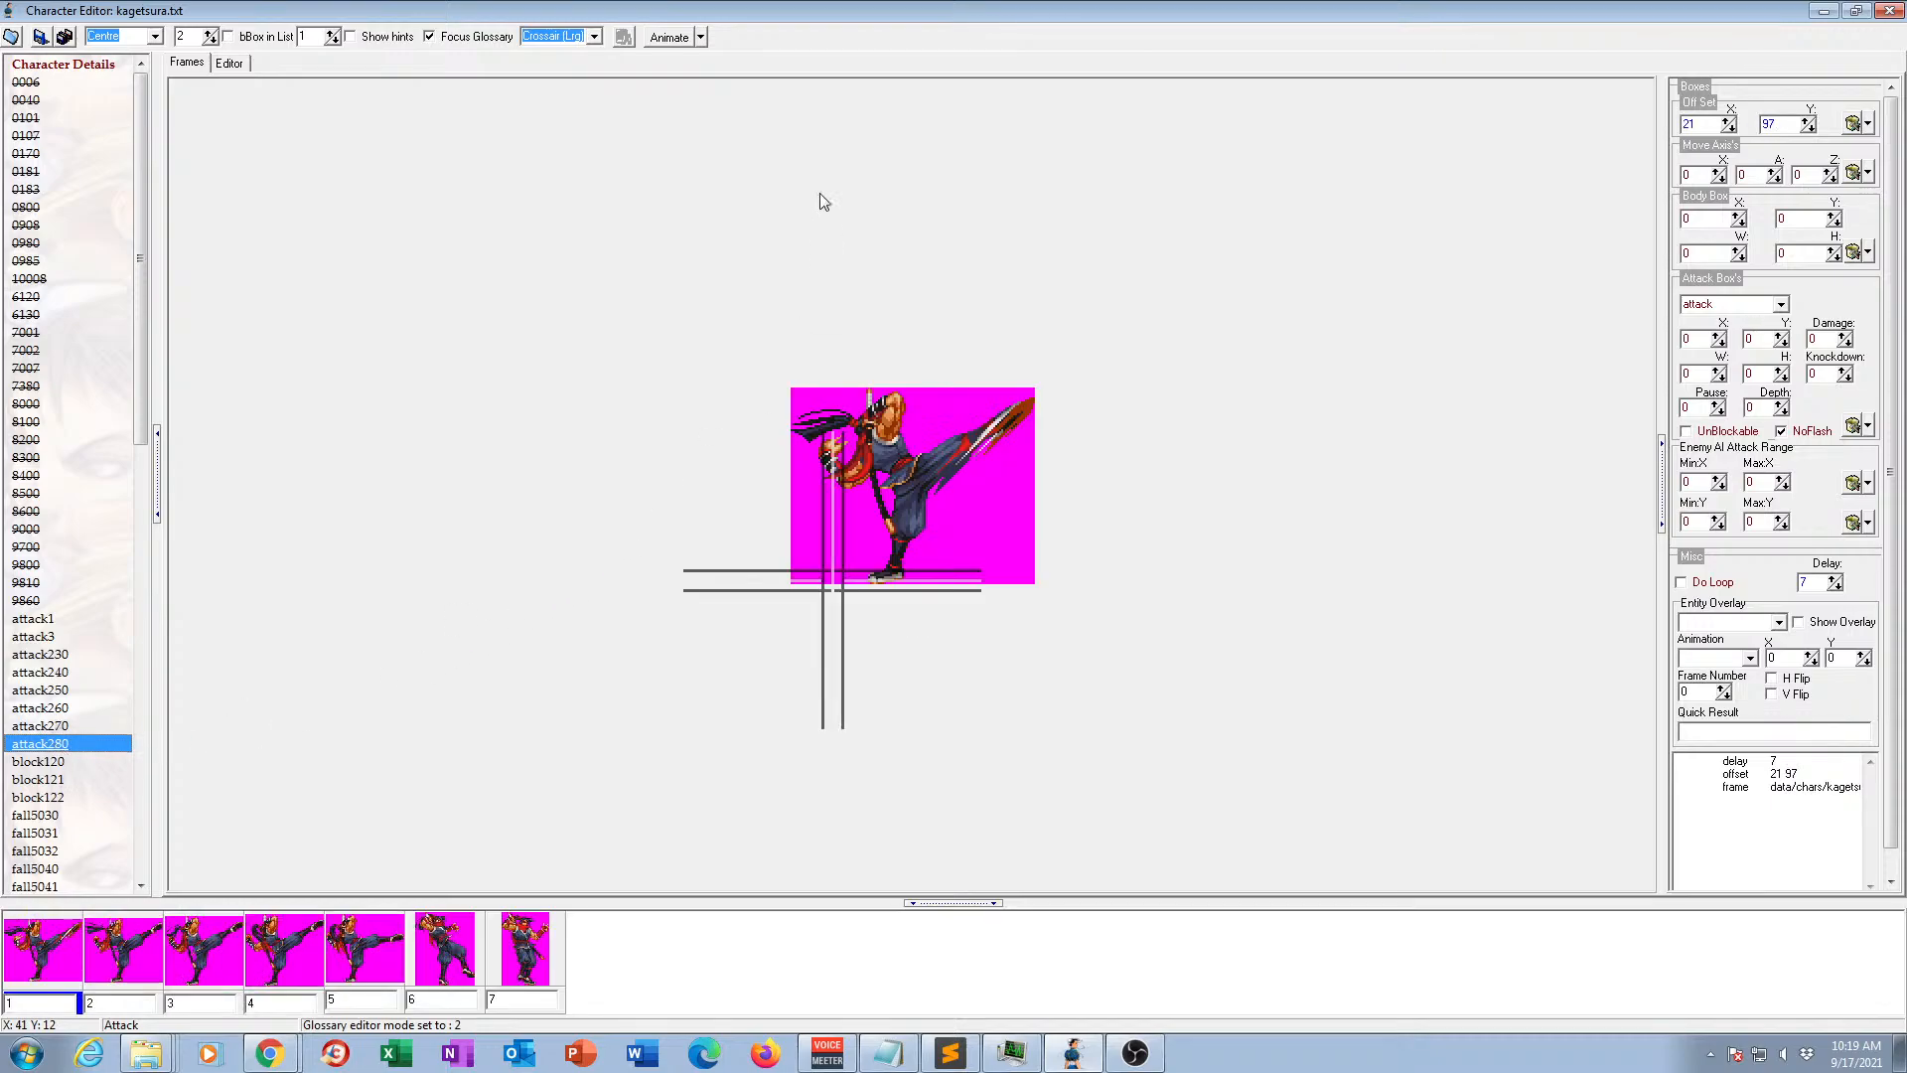
{"action": "left_click", "coordinate": [656, 38]}
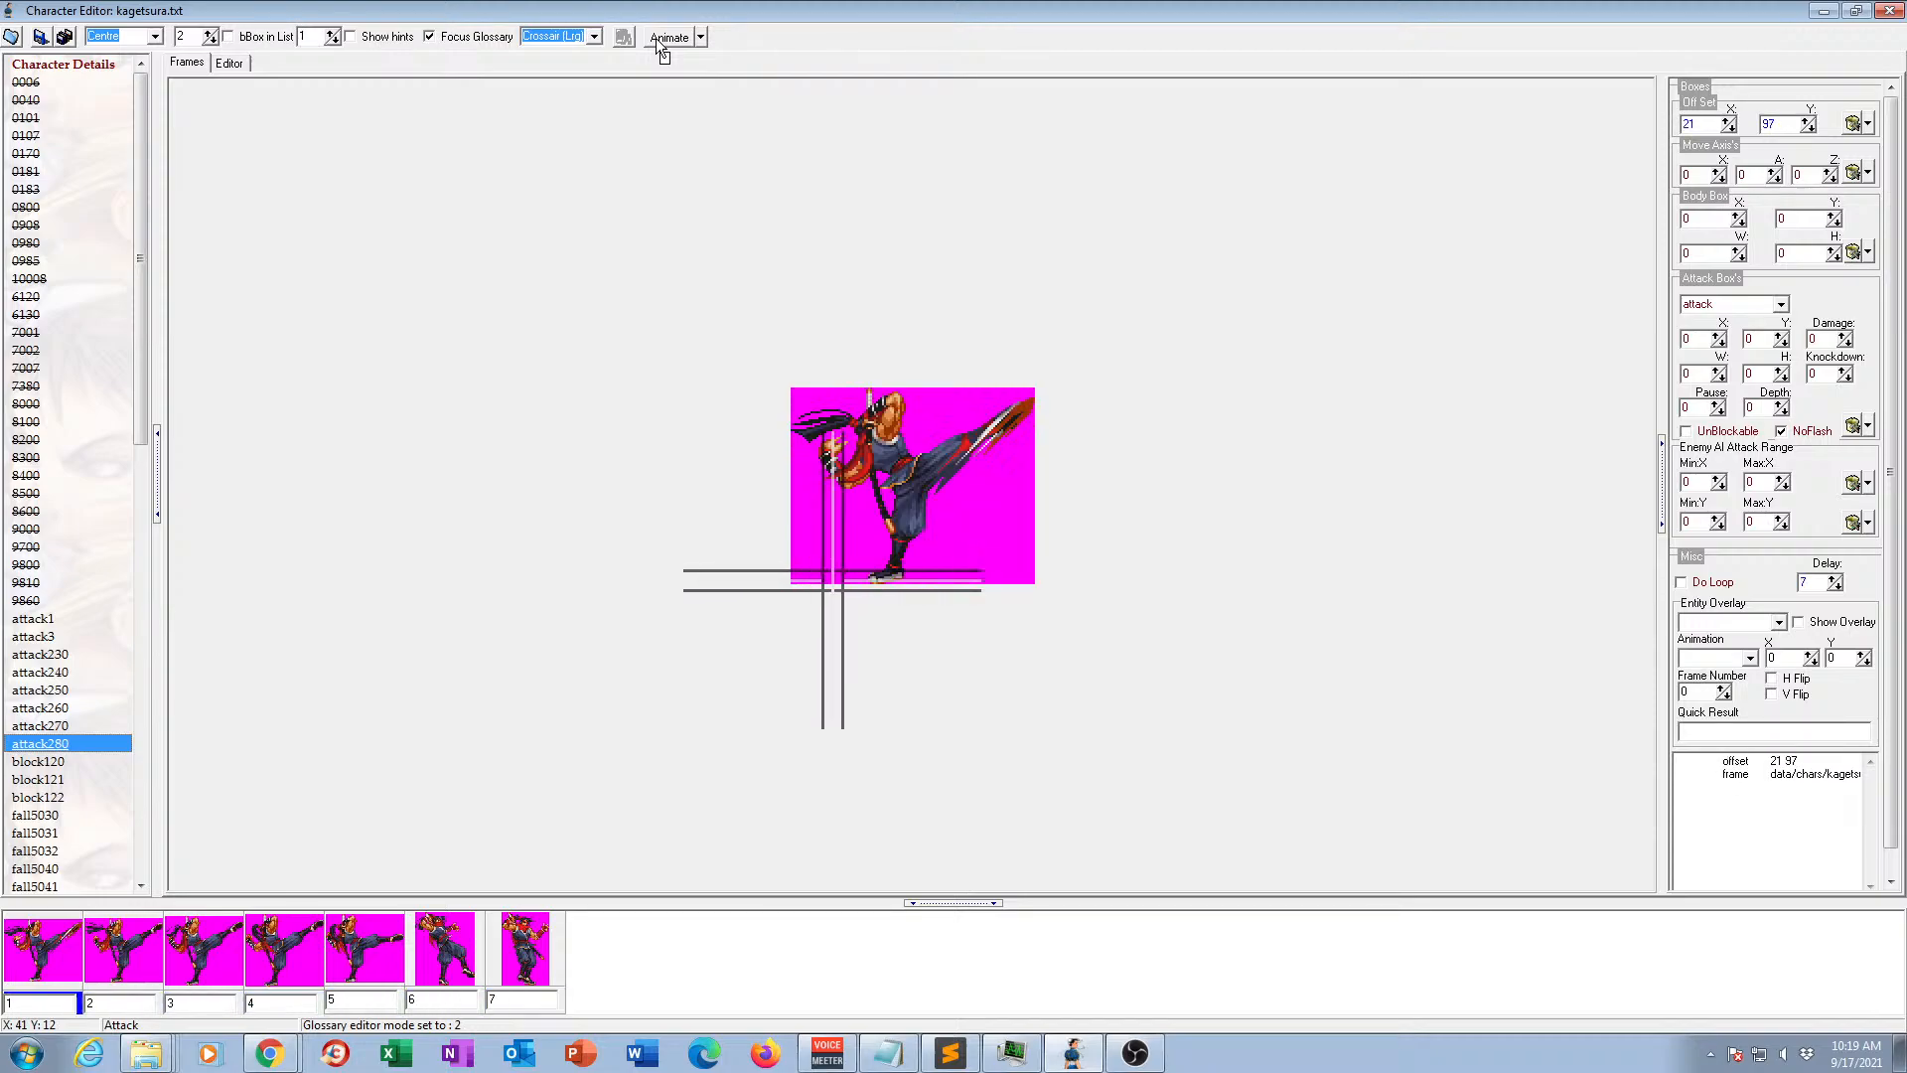
{"action": "left_click", "coordinate": [656, 38]}
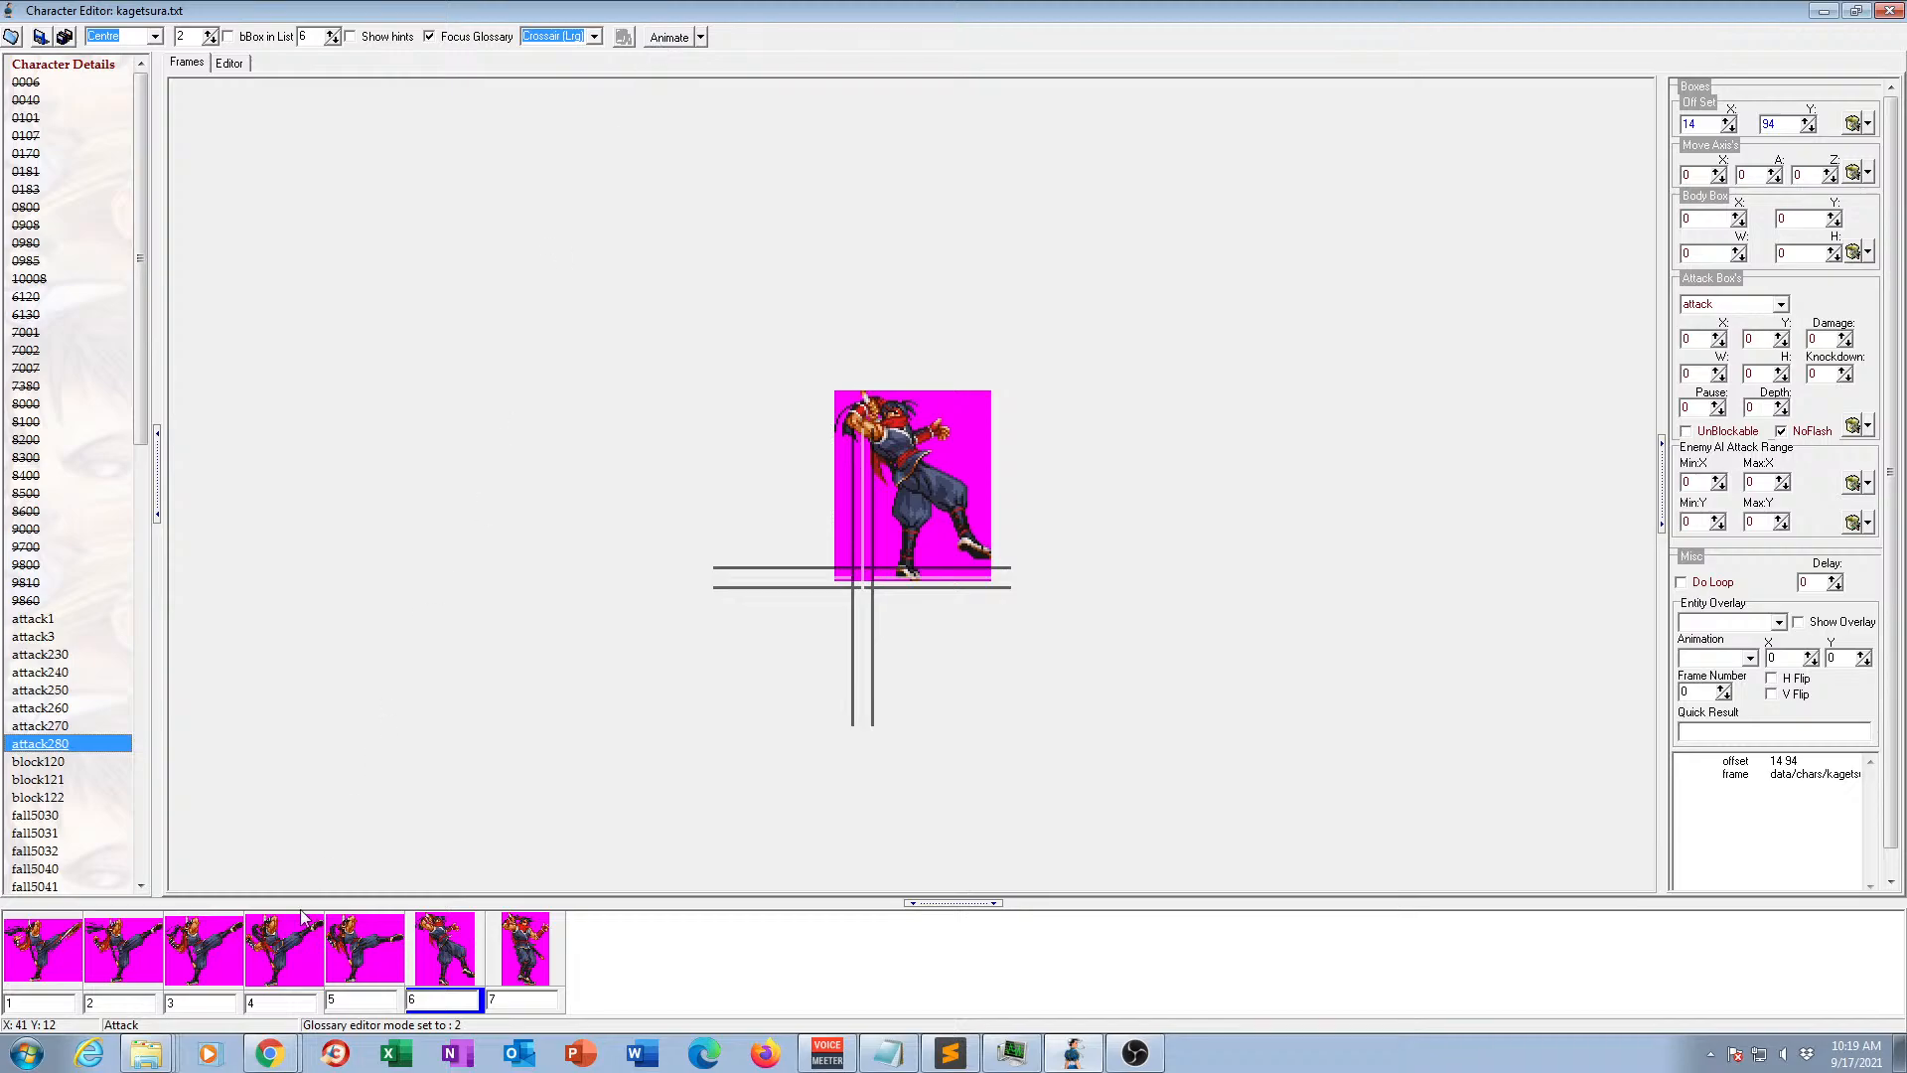
Examine frames 1, 6 and 7 of animation attack280 individually, comparing the kick pose with the two closing poses.
{"action": "left_click", "coordinate": [535, 987]}
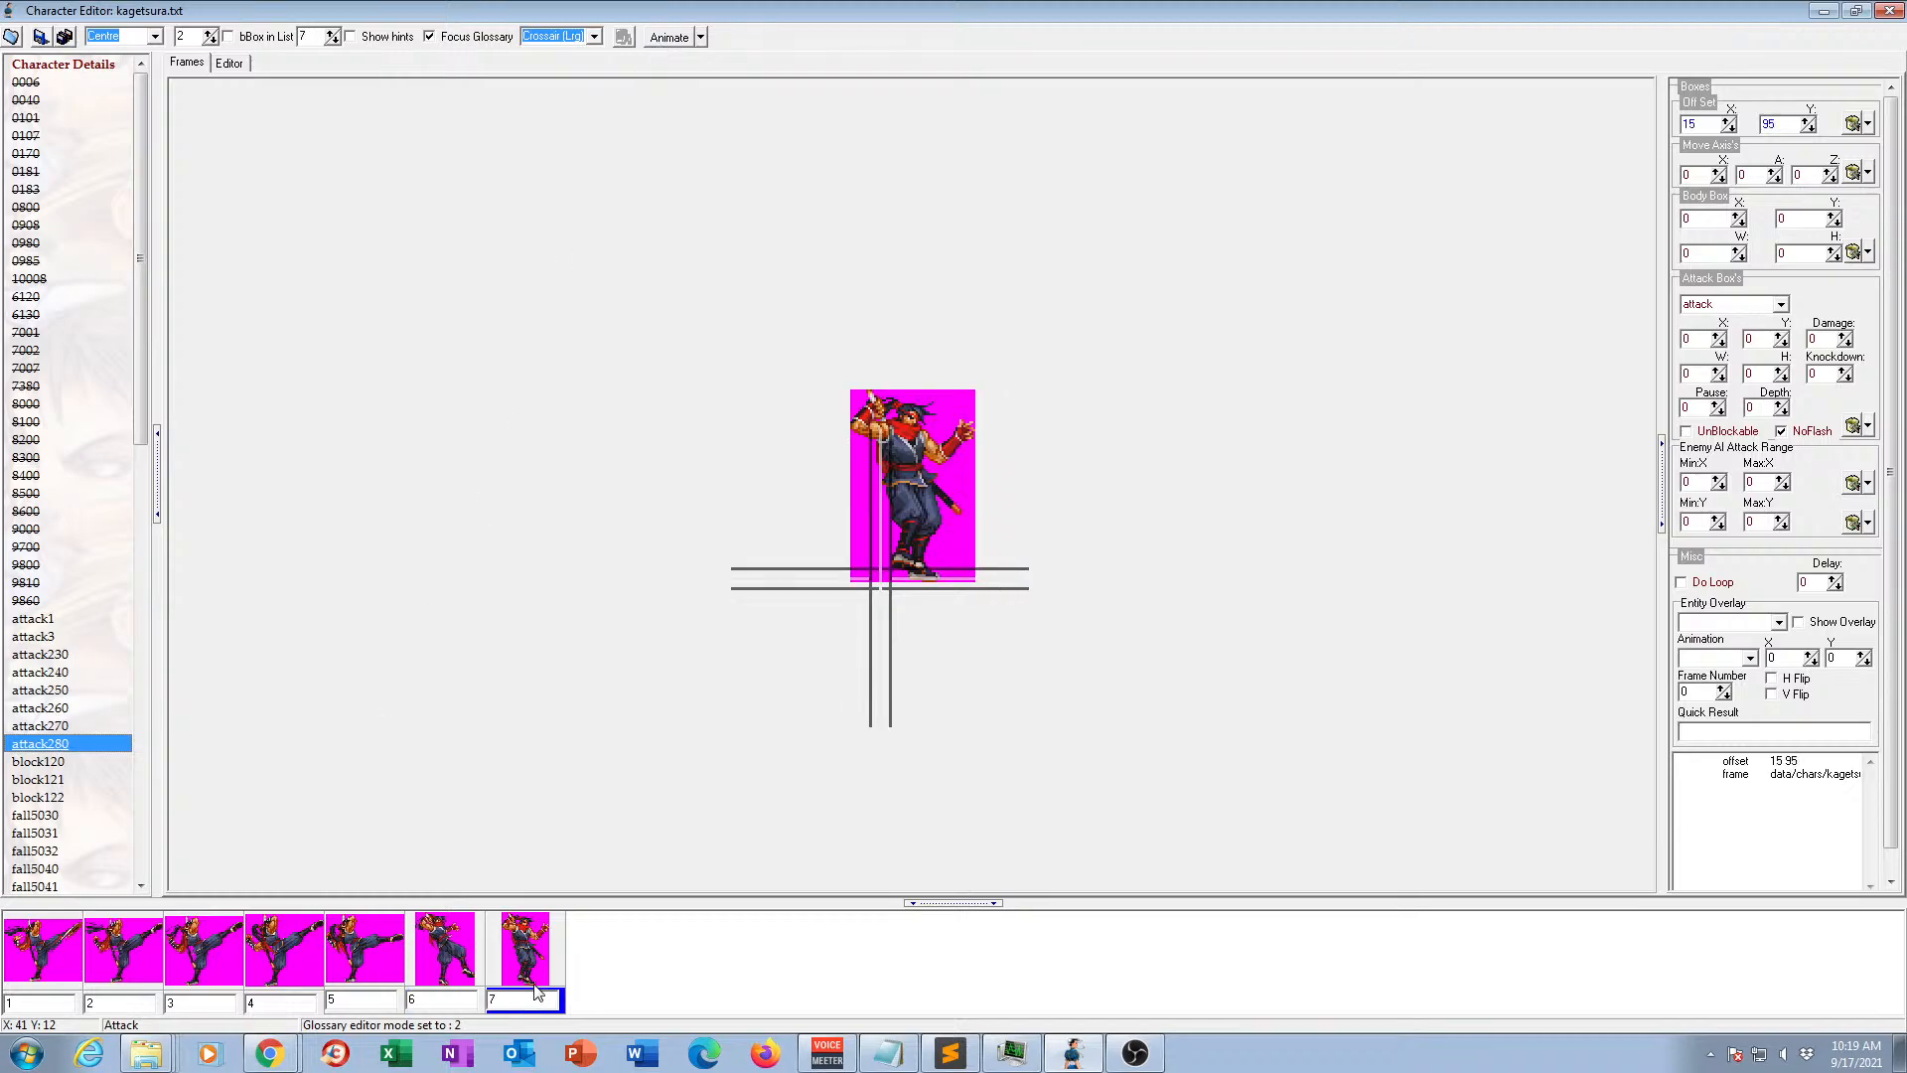
{"action": "left_click", "coordinate": [455, 966]}
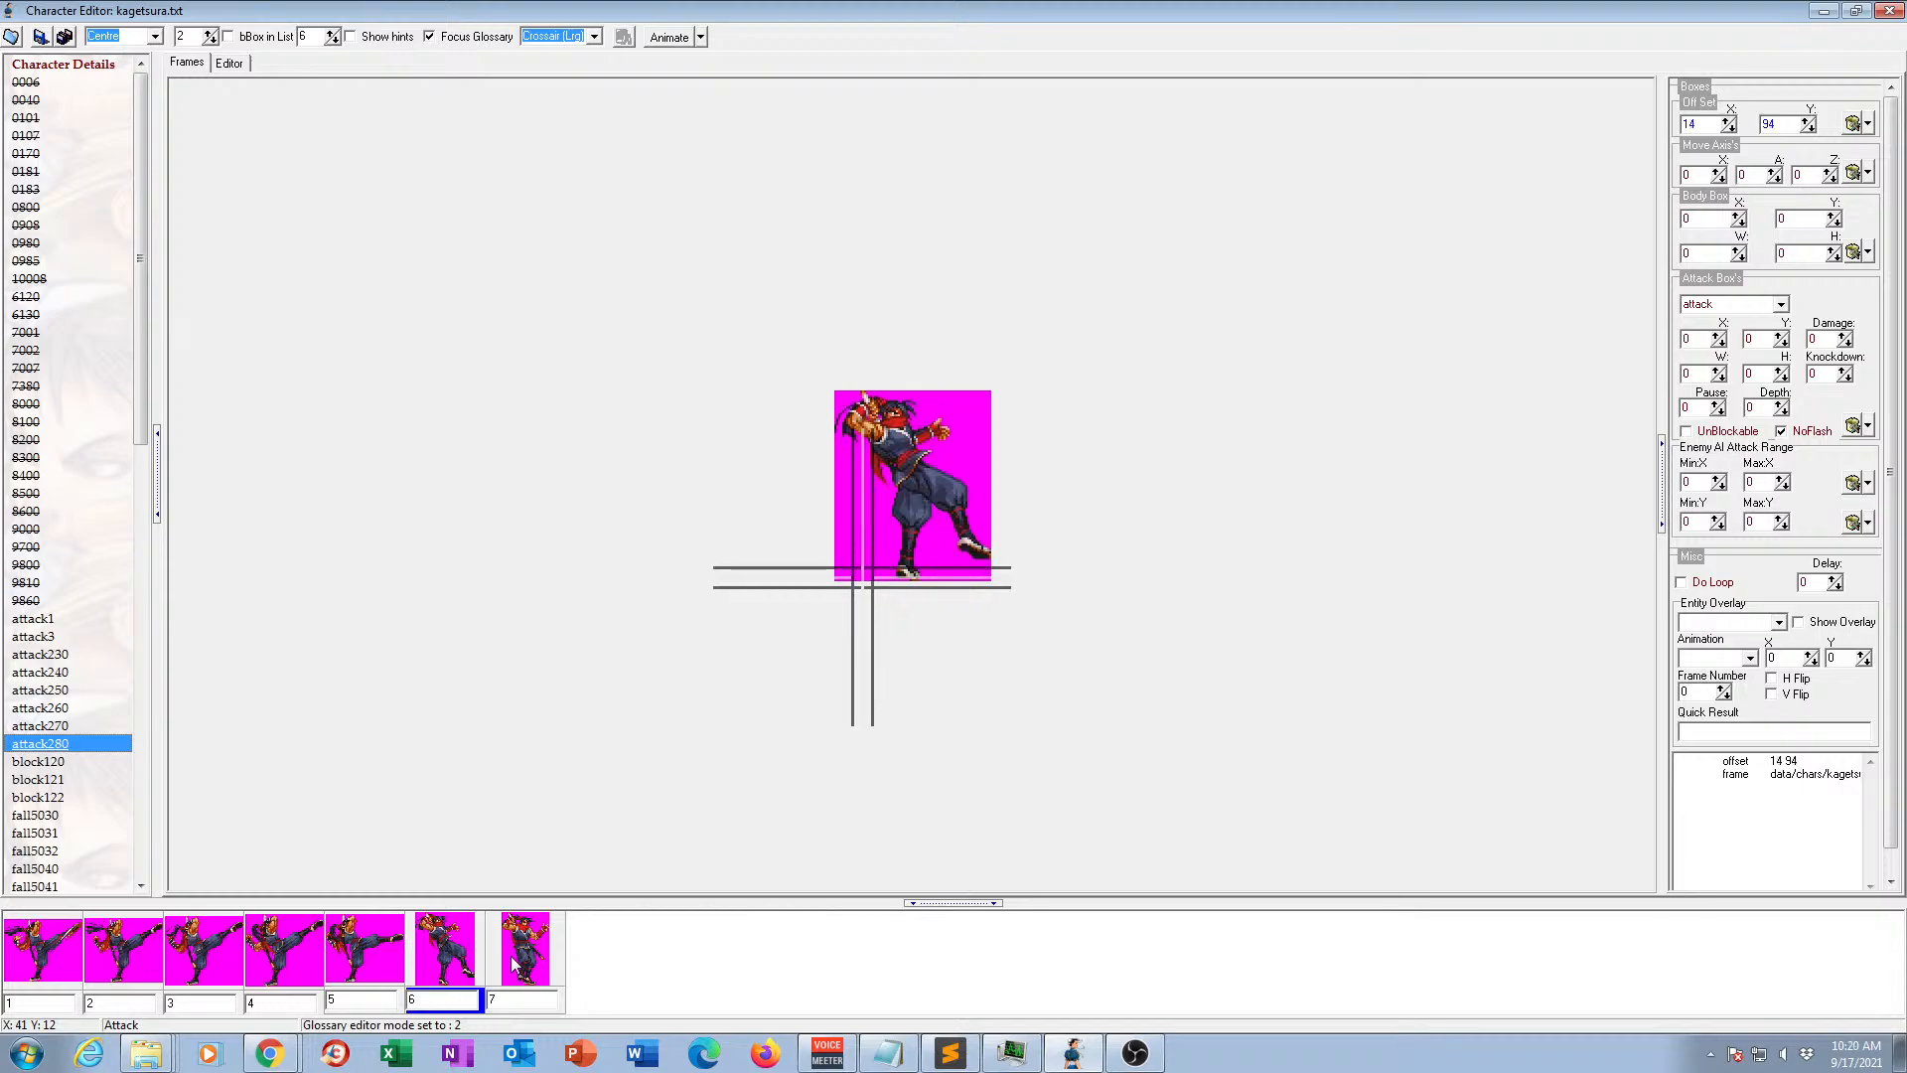
{"action": "left_click", "coordinate": [514, 964]}
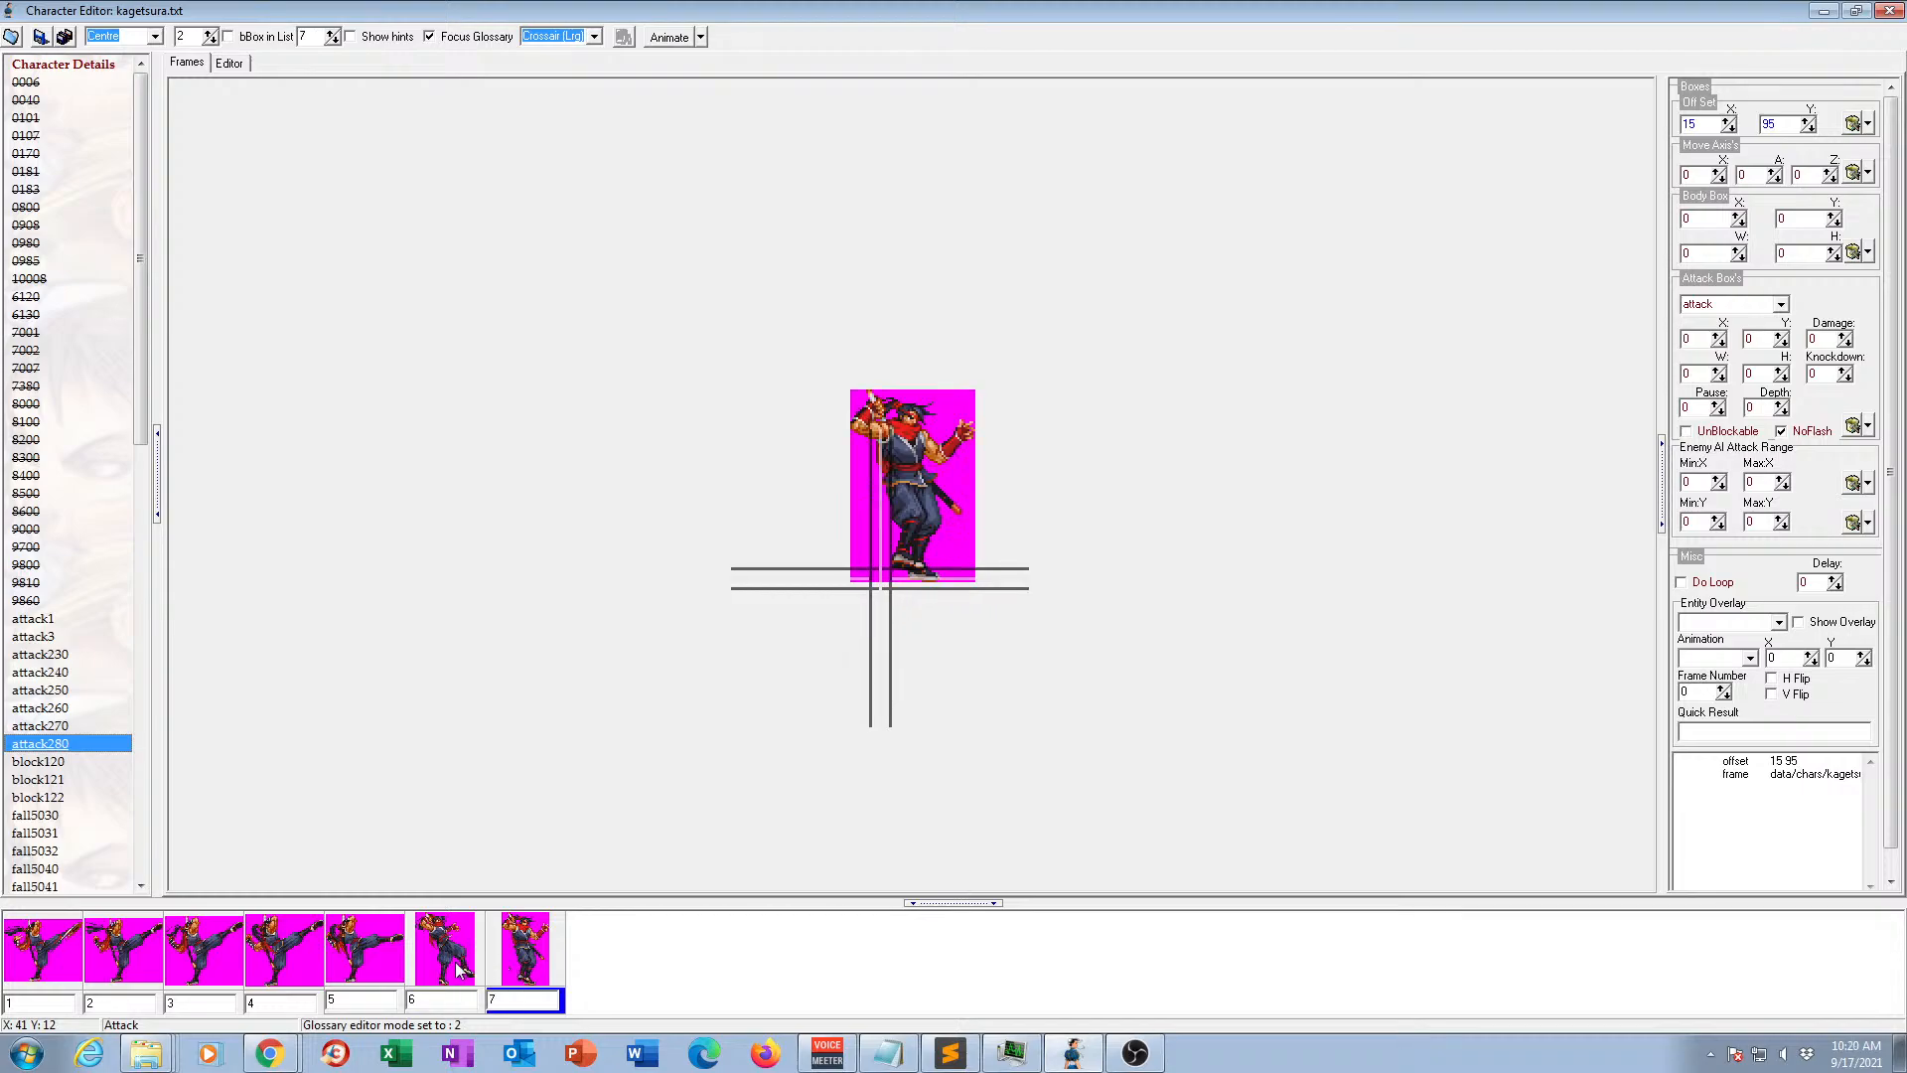
{"action": "left_click", "coordinate": [459, 969]}
{"action": "left_click", "coordinate": [524, 963]}
{"action": "left_click", "coordinate": [468, 956]}
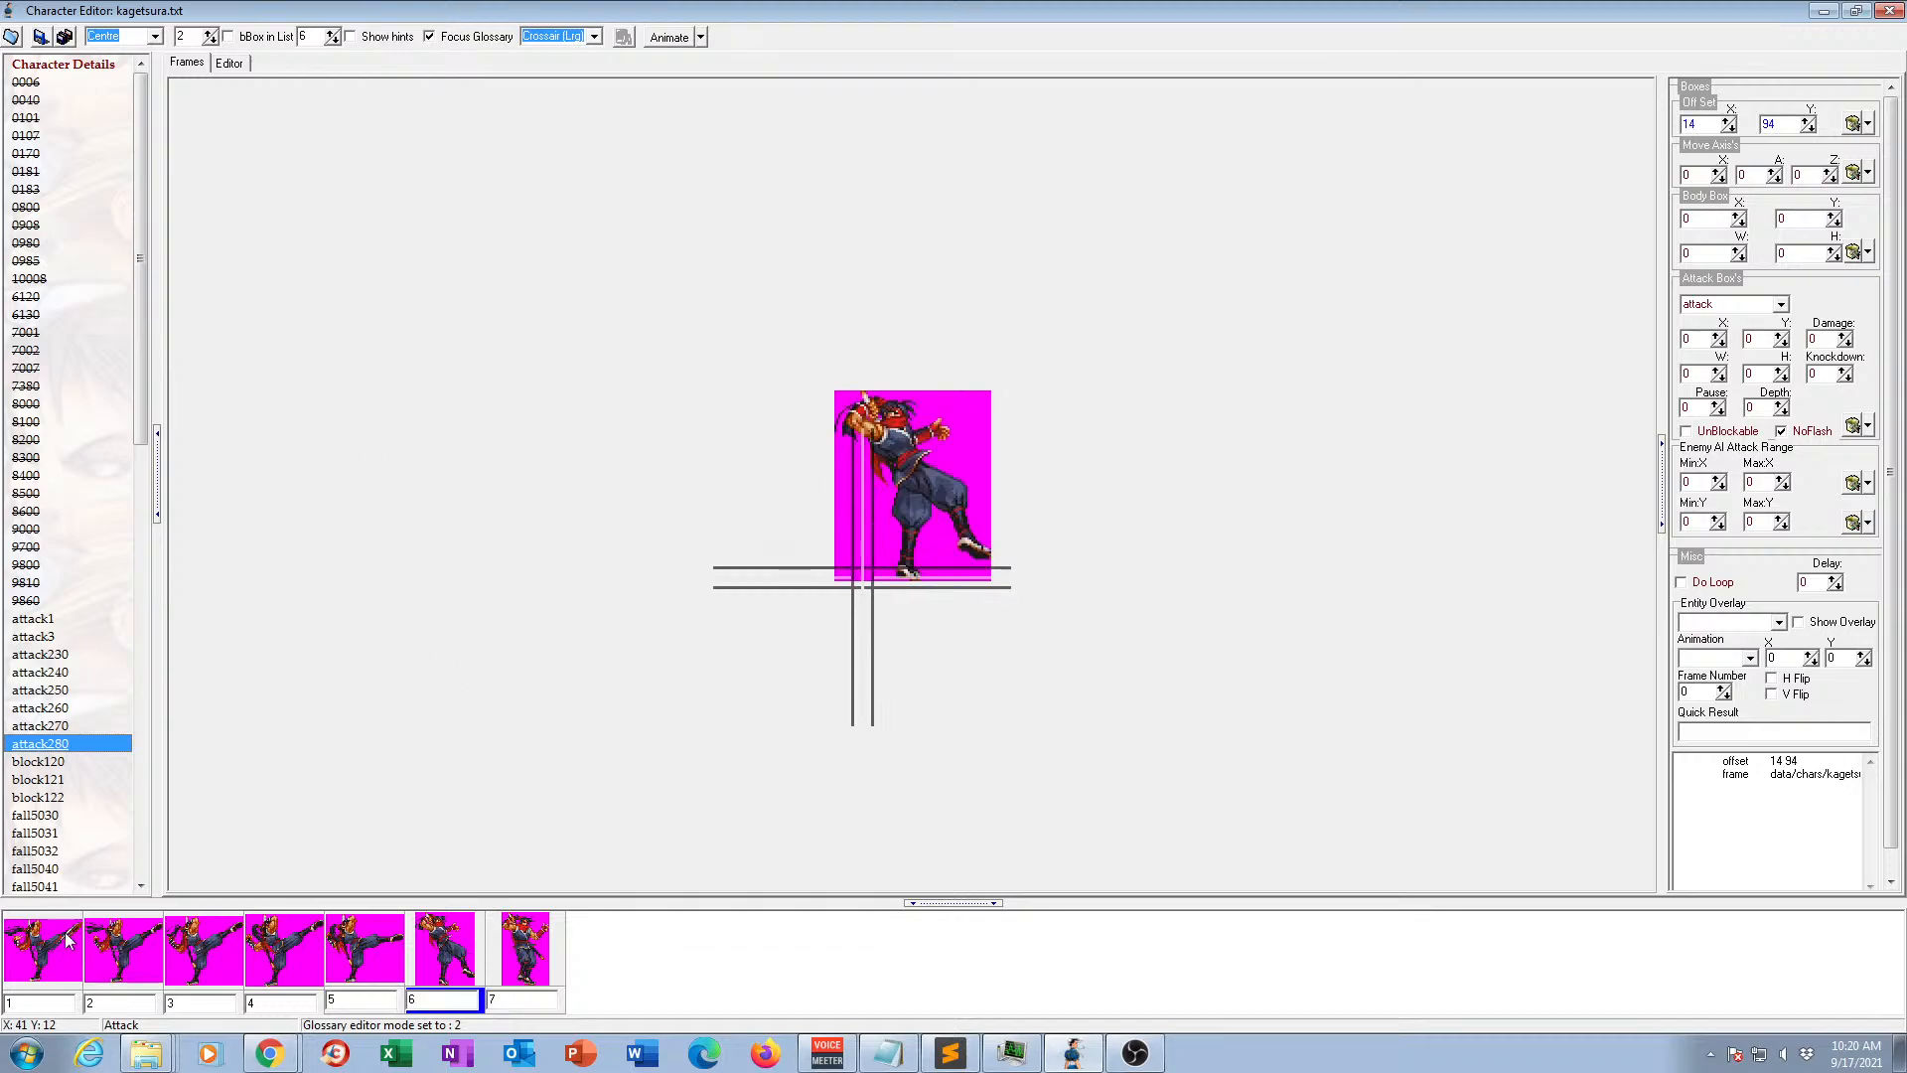
{"action": "left_click", "coordinate": [33, 944]}
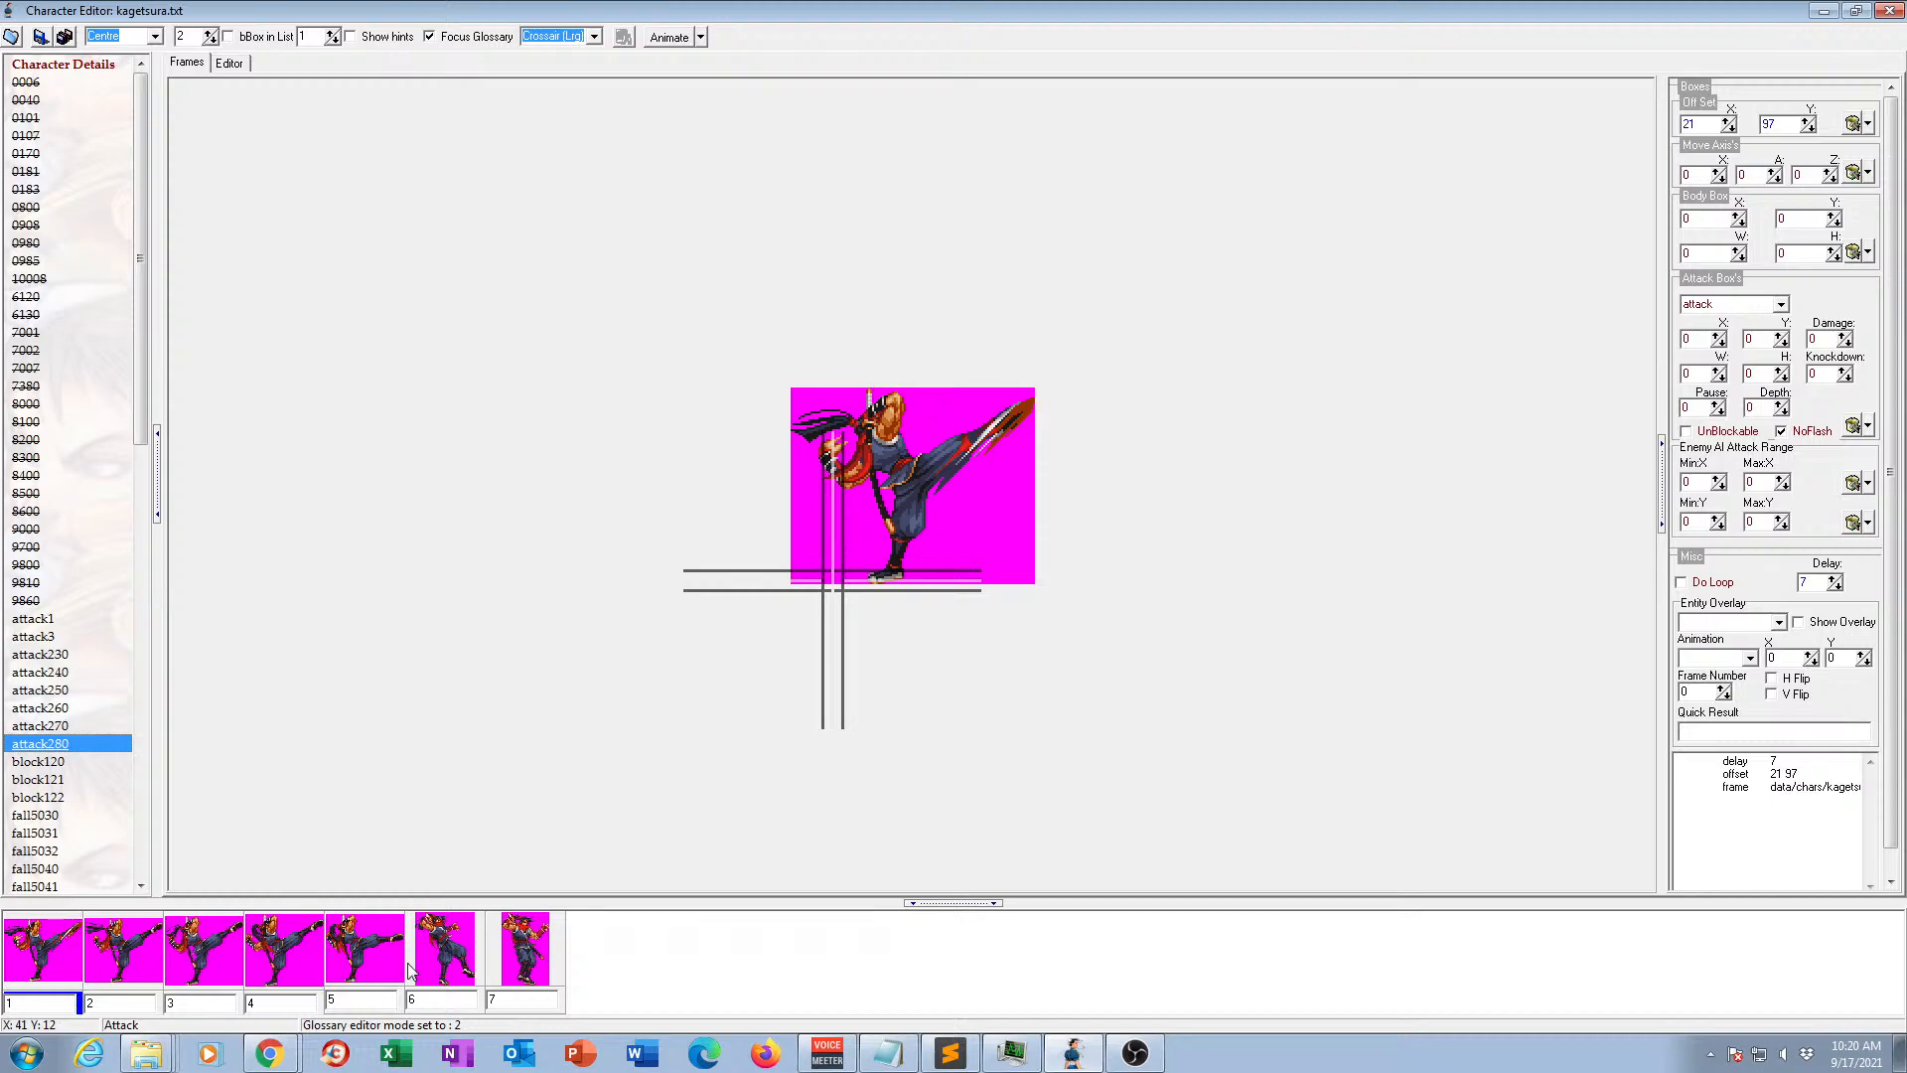
{"action": "left_click", "coordinate": [445, 971]}
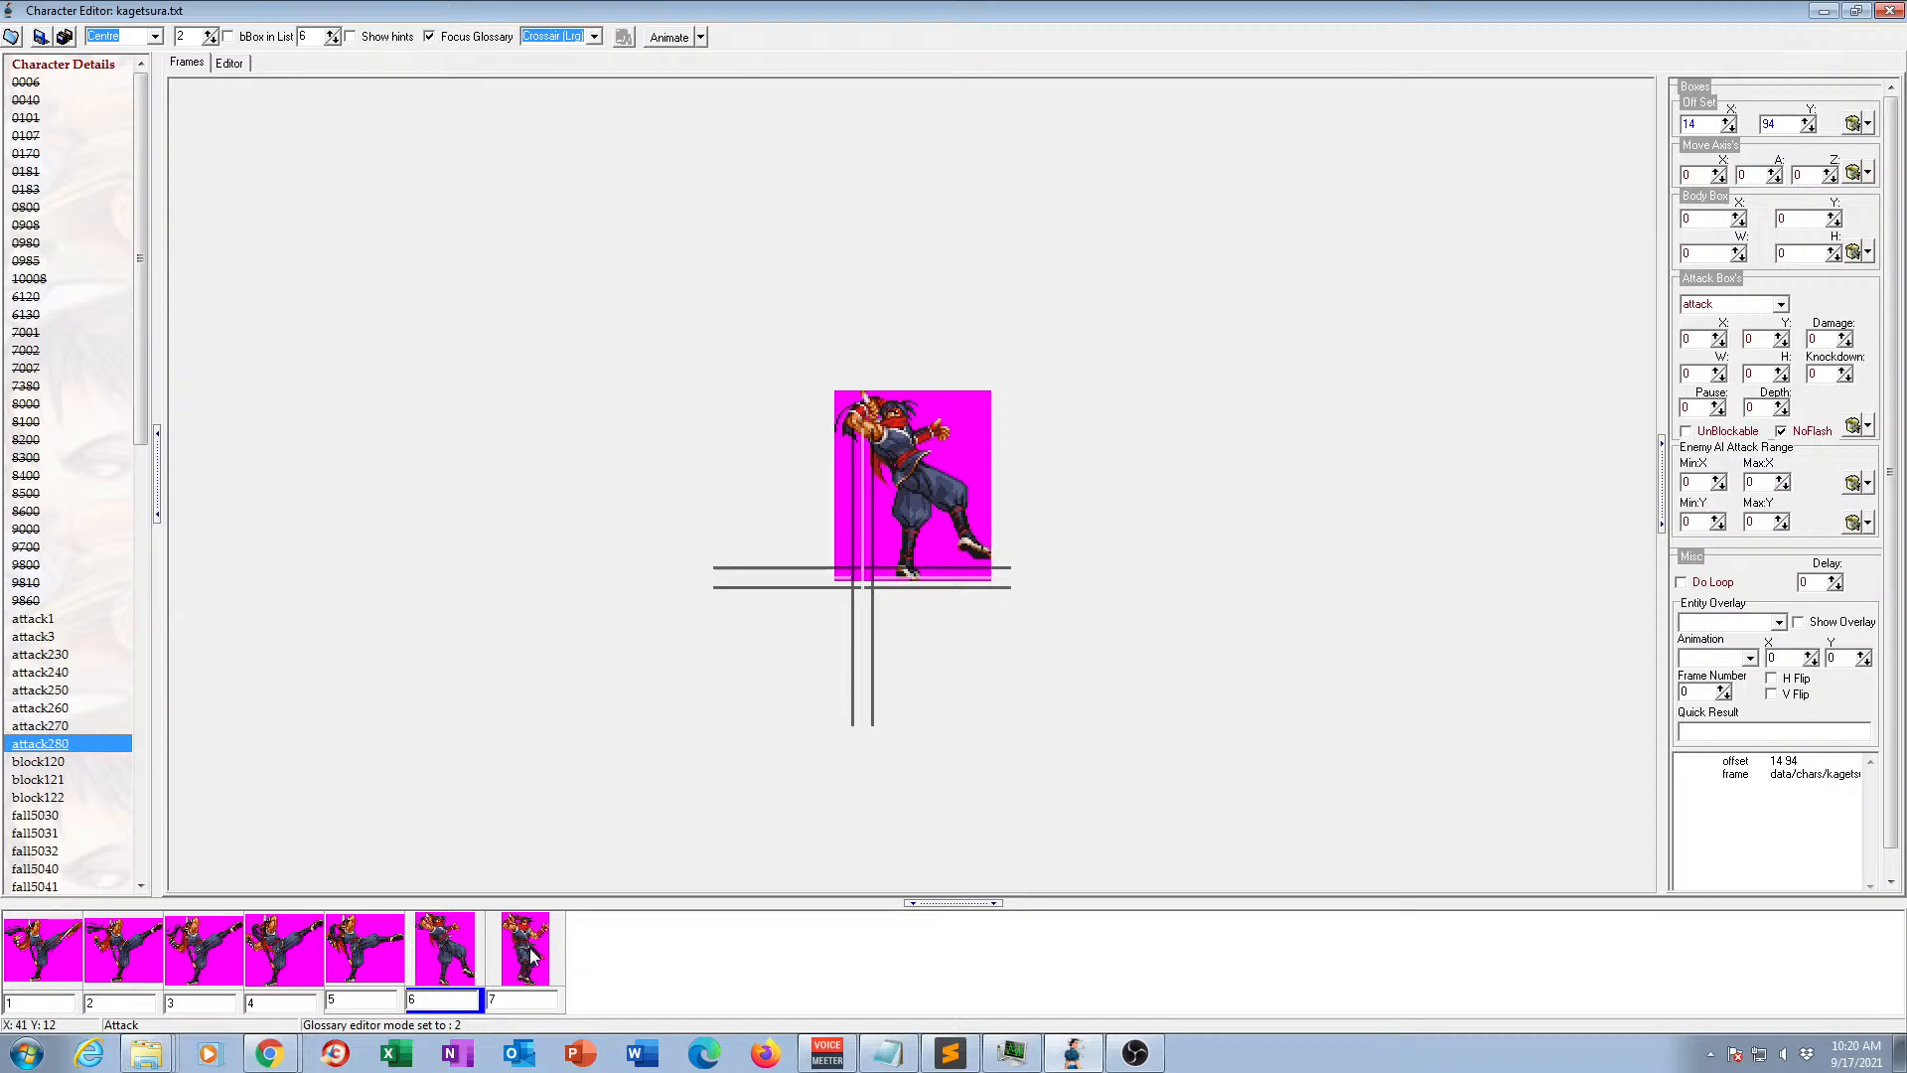
View the frames of animations block120, block121 and block122.
{"action": "left_click", "coordinate": [38, 762]}
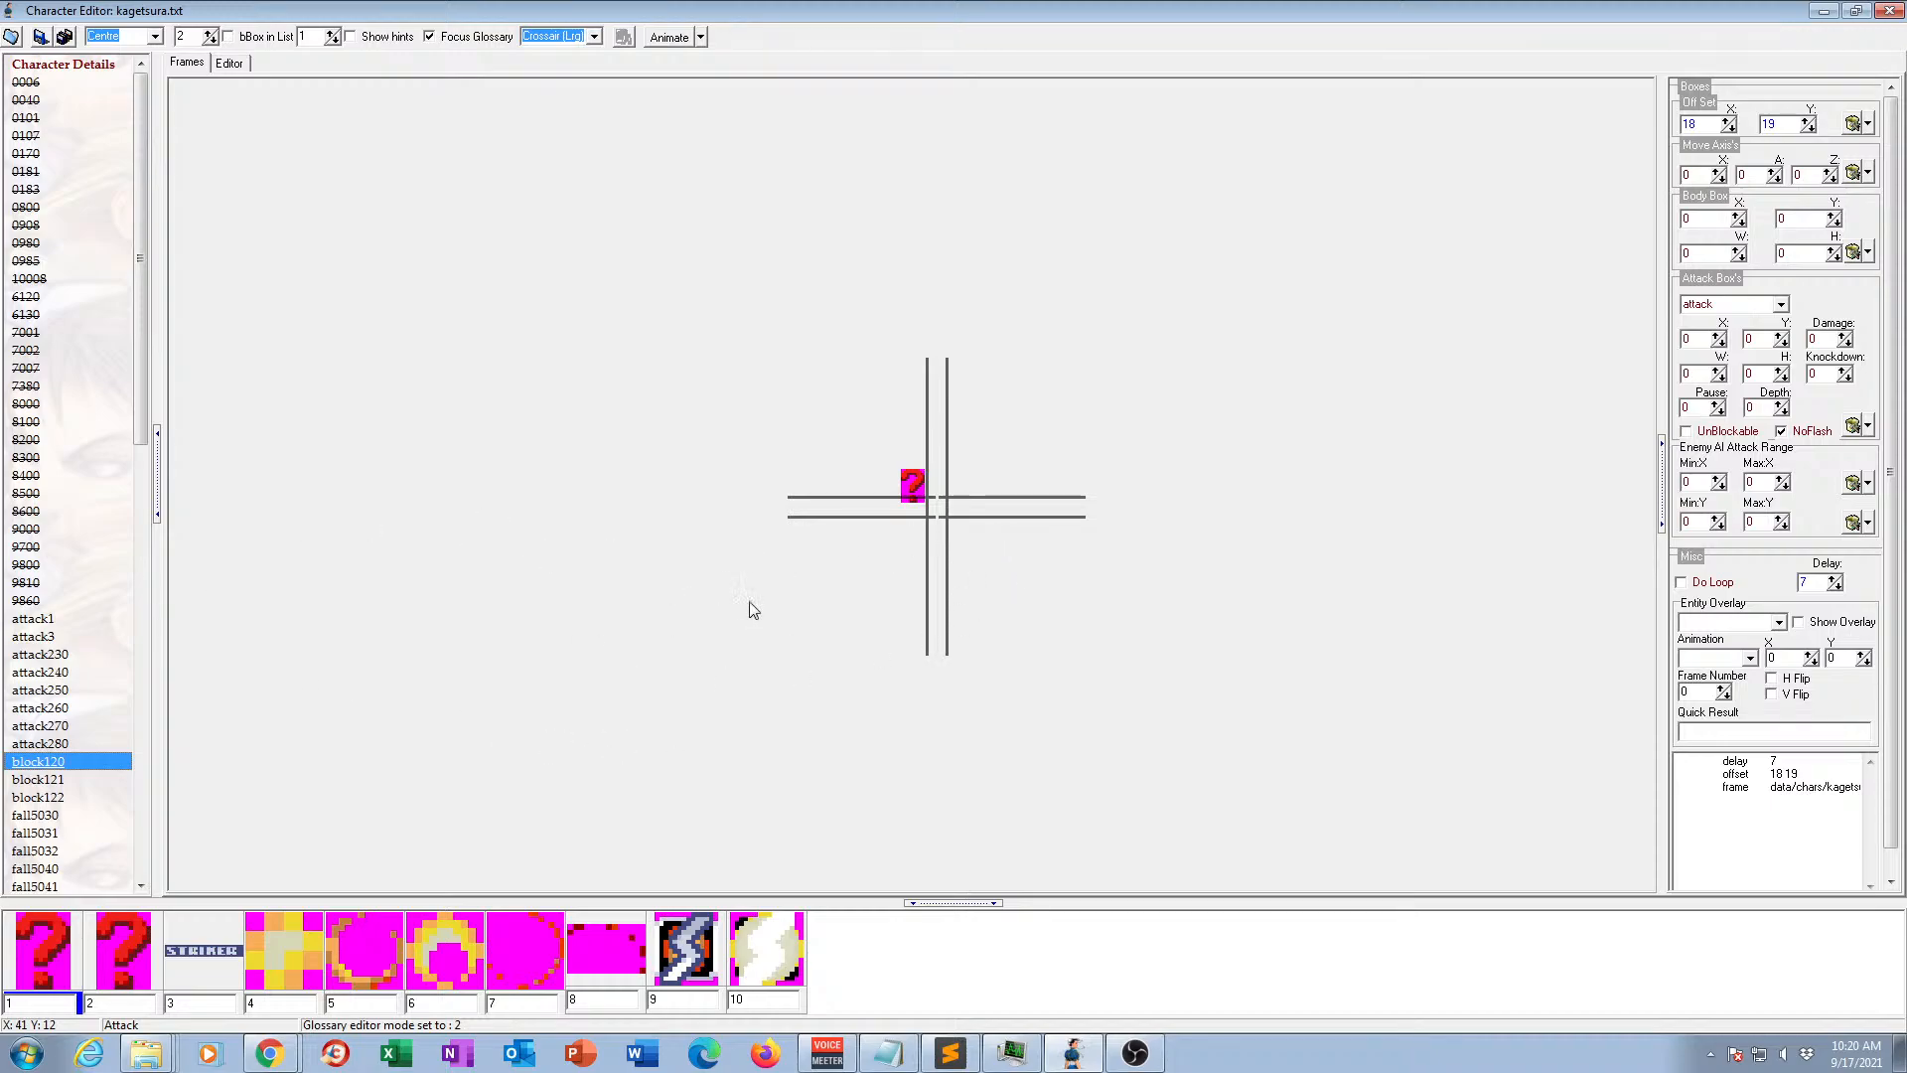
{"action": "left_click", "coordinate": [51, 781]}
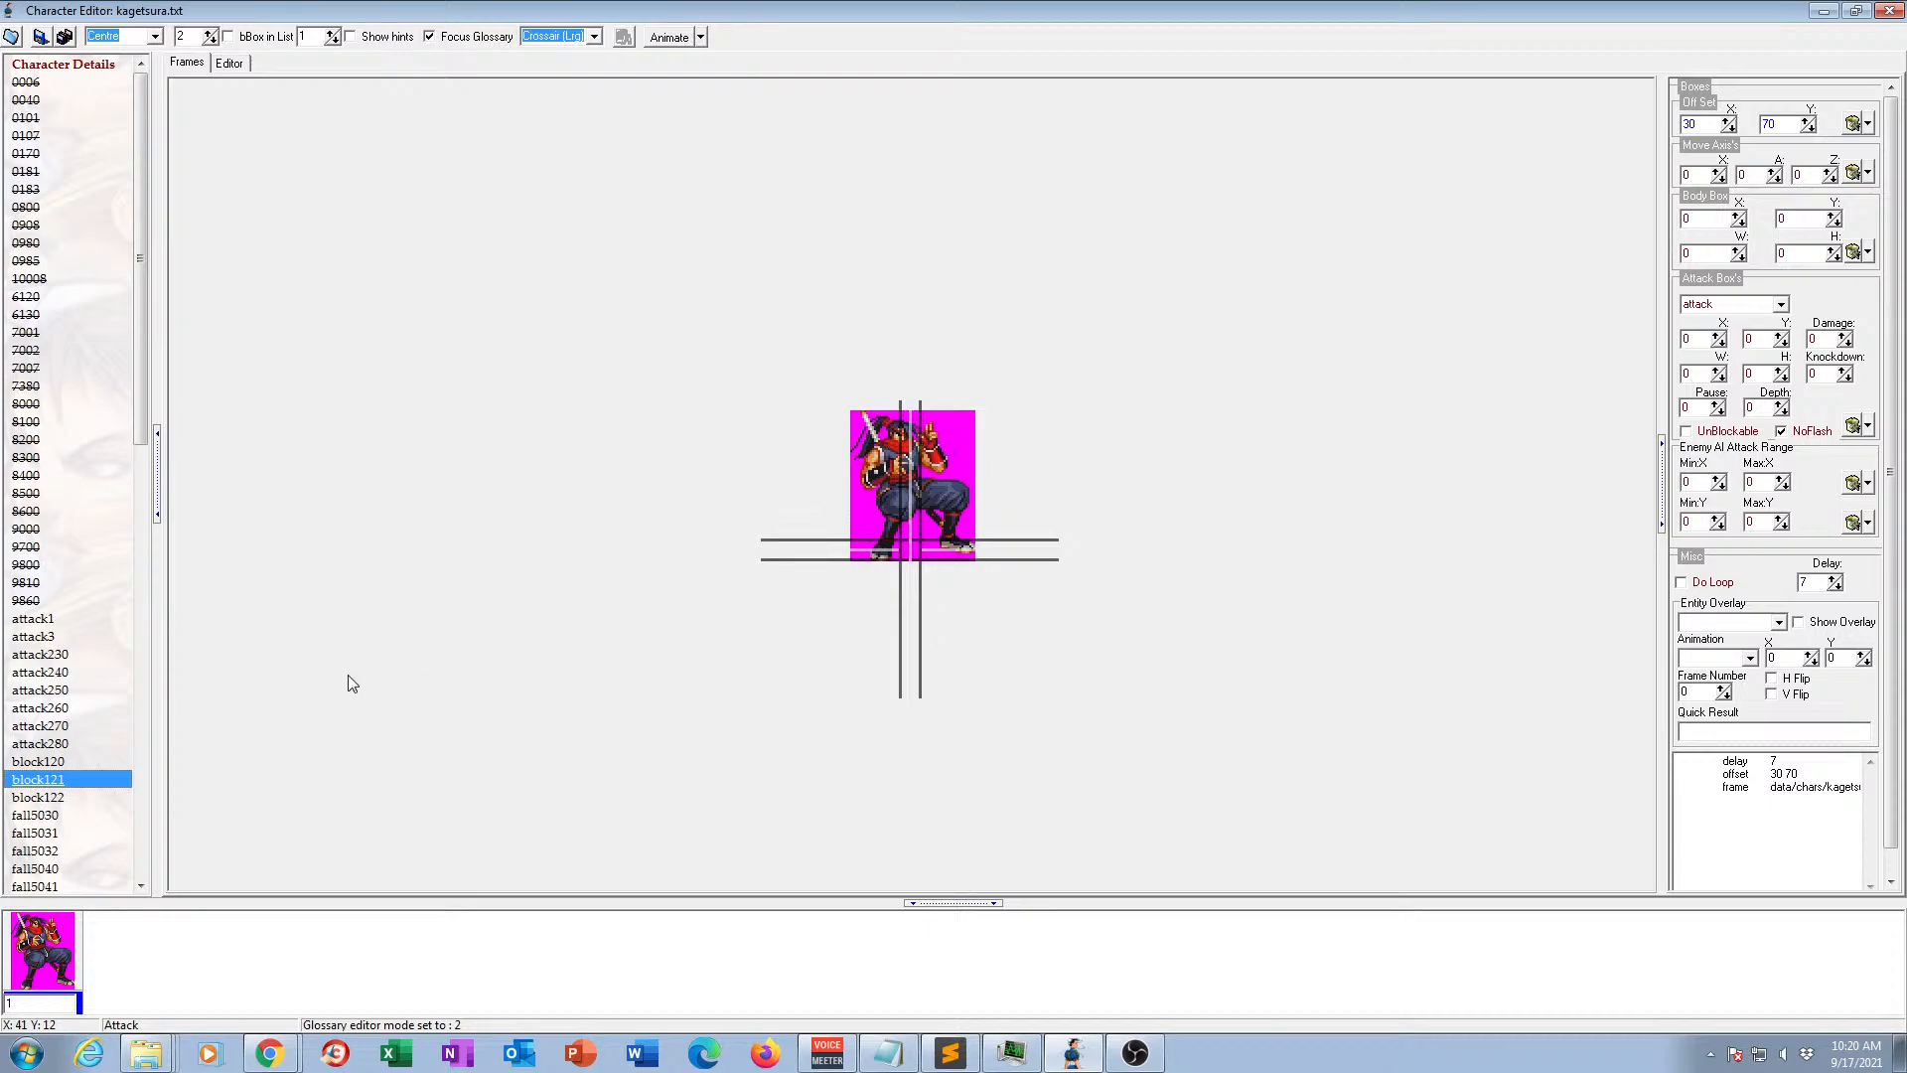
{"action": "left_click", "coordinate": [52, 799]}
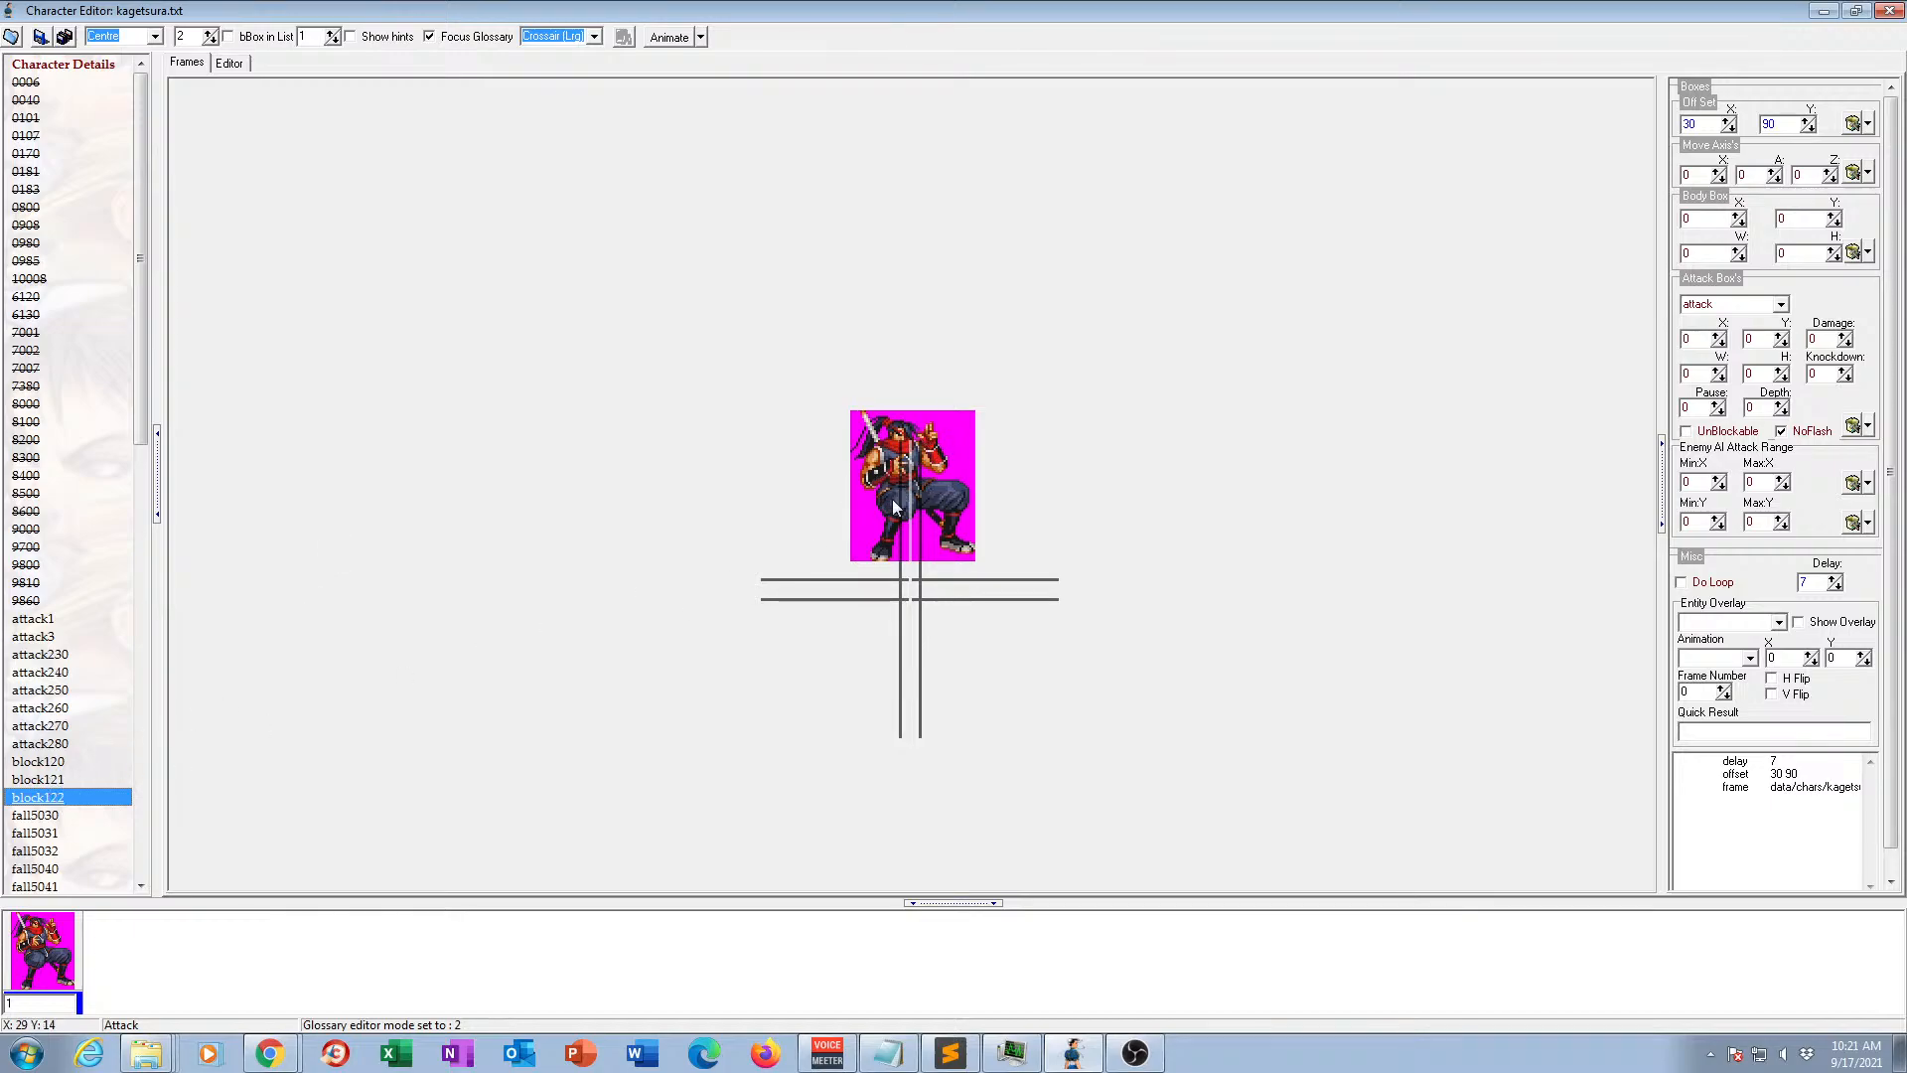
View the frames of animations fall5030, fall5031 and fall5040, comparing the poses and offsets of fall5030 and fall5031.
{"action": "scroll", "coordinate": [47, 629], "scroll_direction": "down", "scroll_amount": 4}
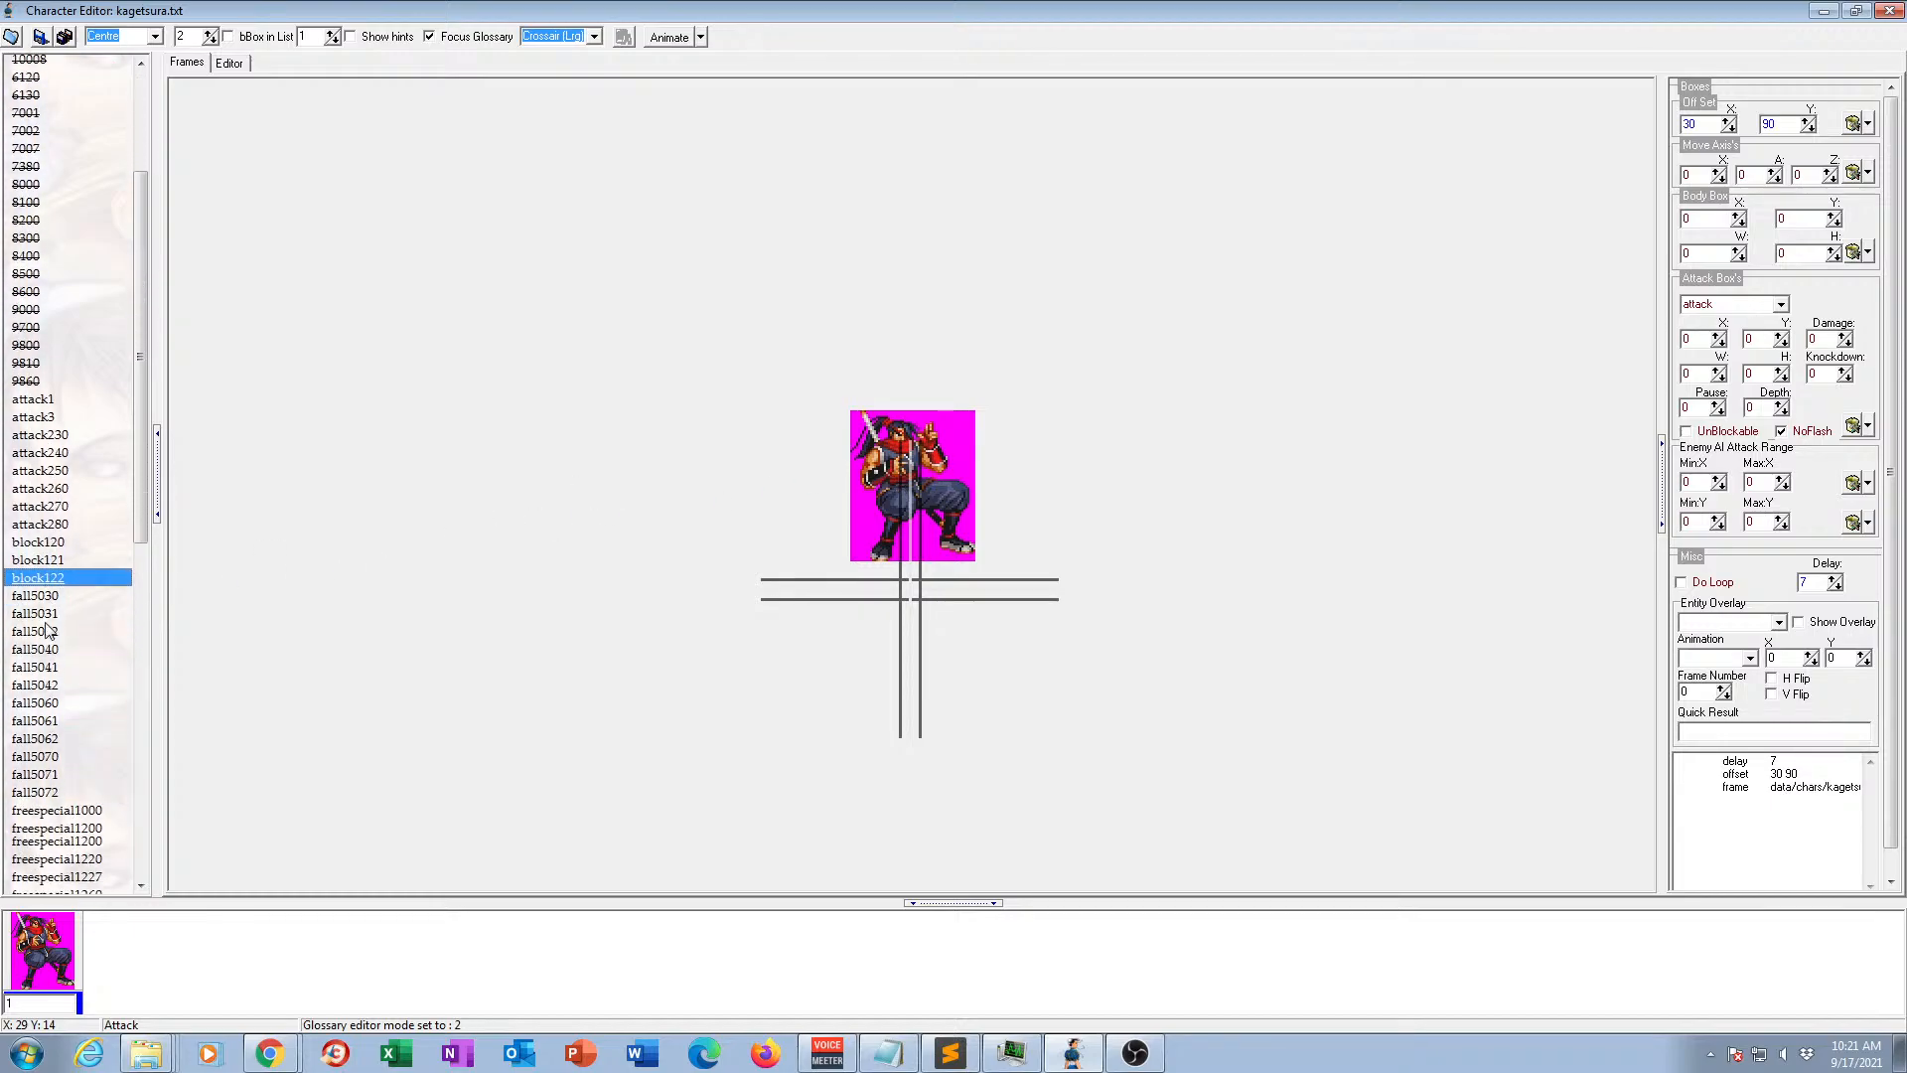
{"action": "left_click", "coordinate": [44, 596]}
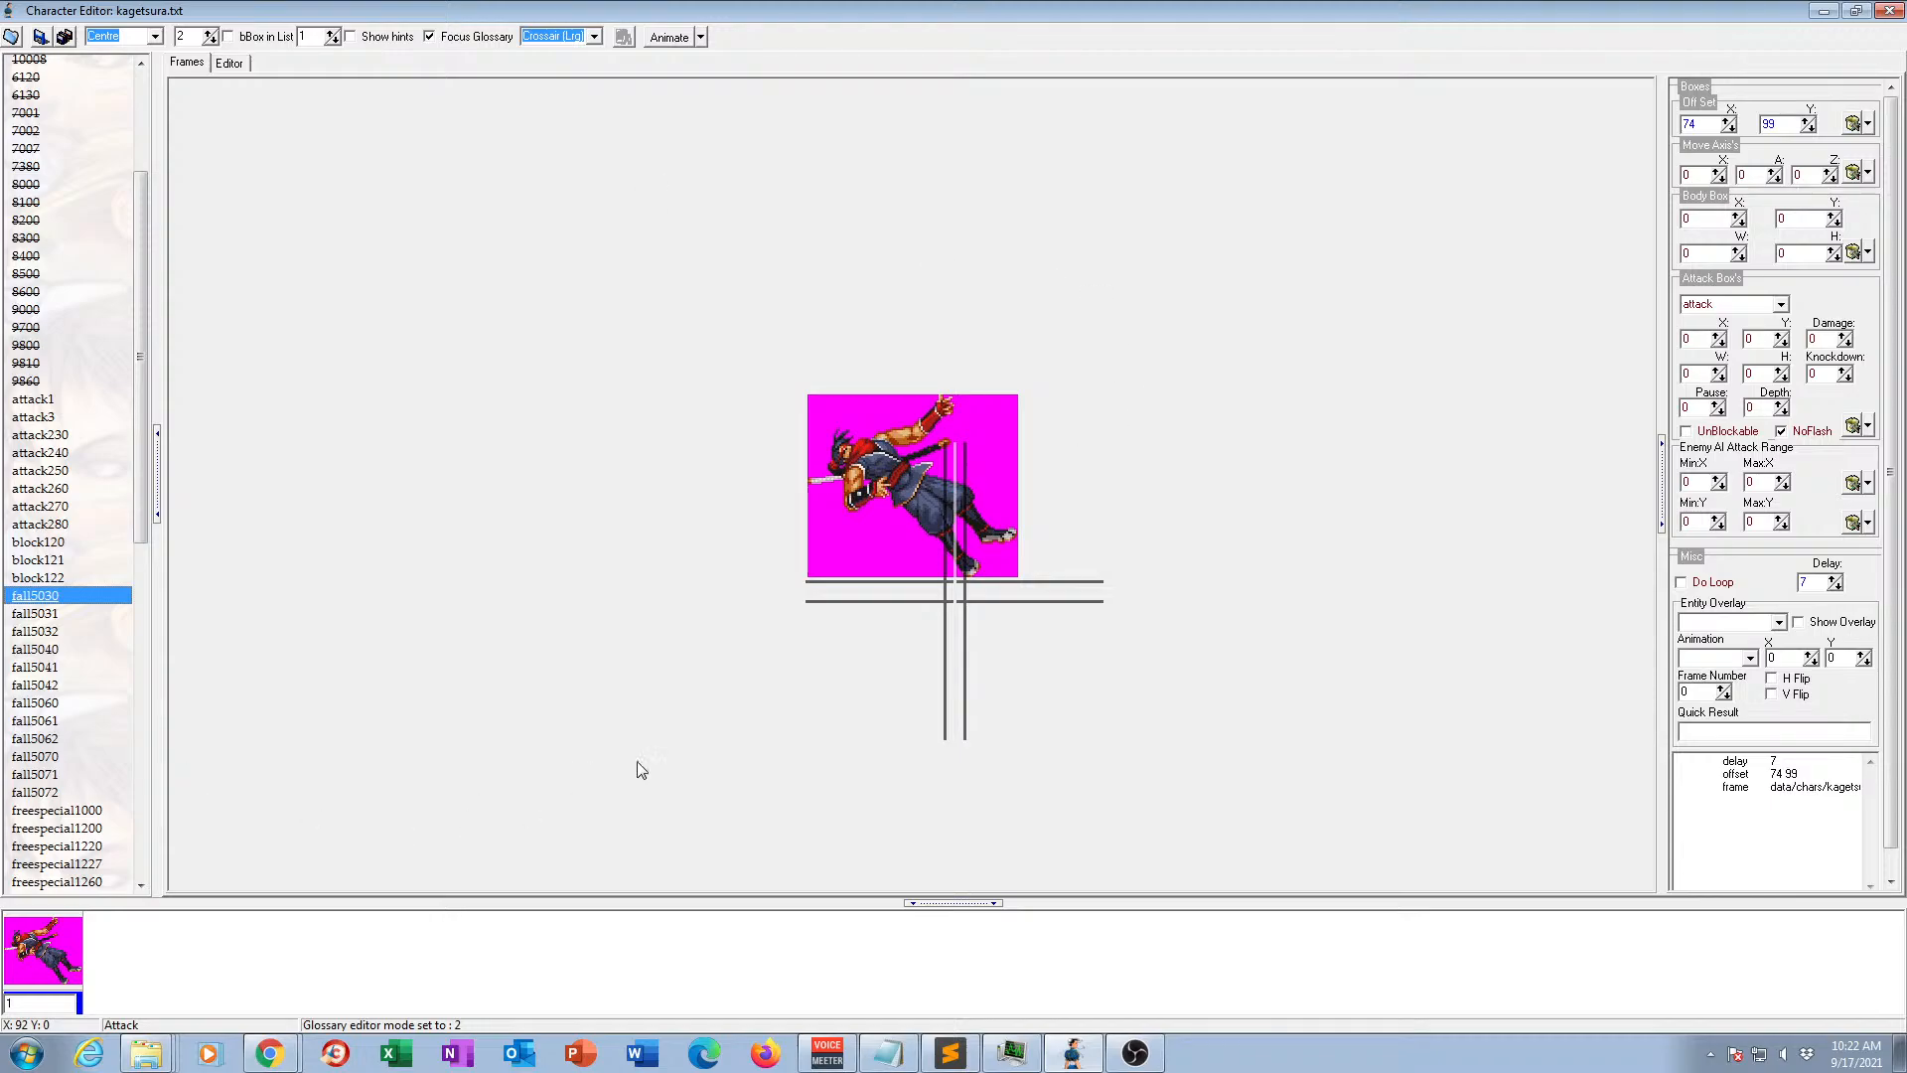
{"action": "left_click", "coordinate": [43, 615]}
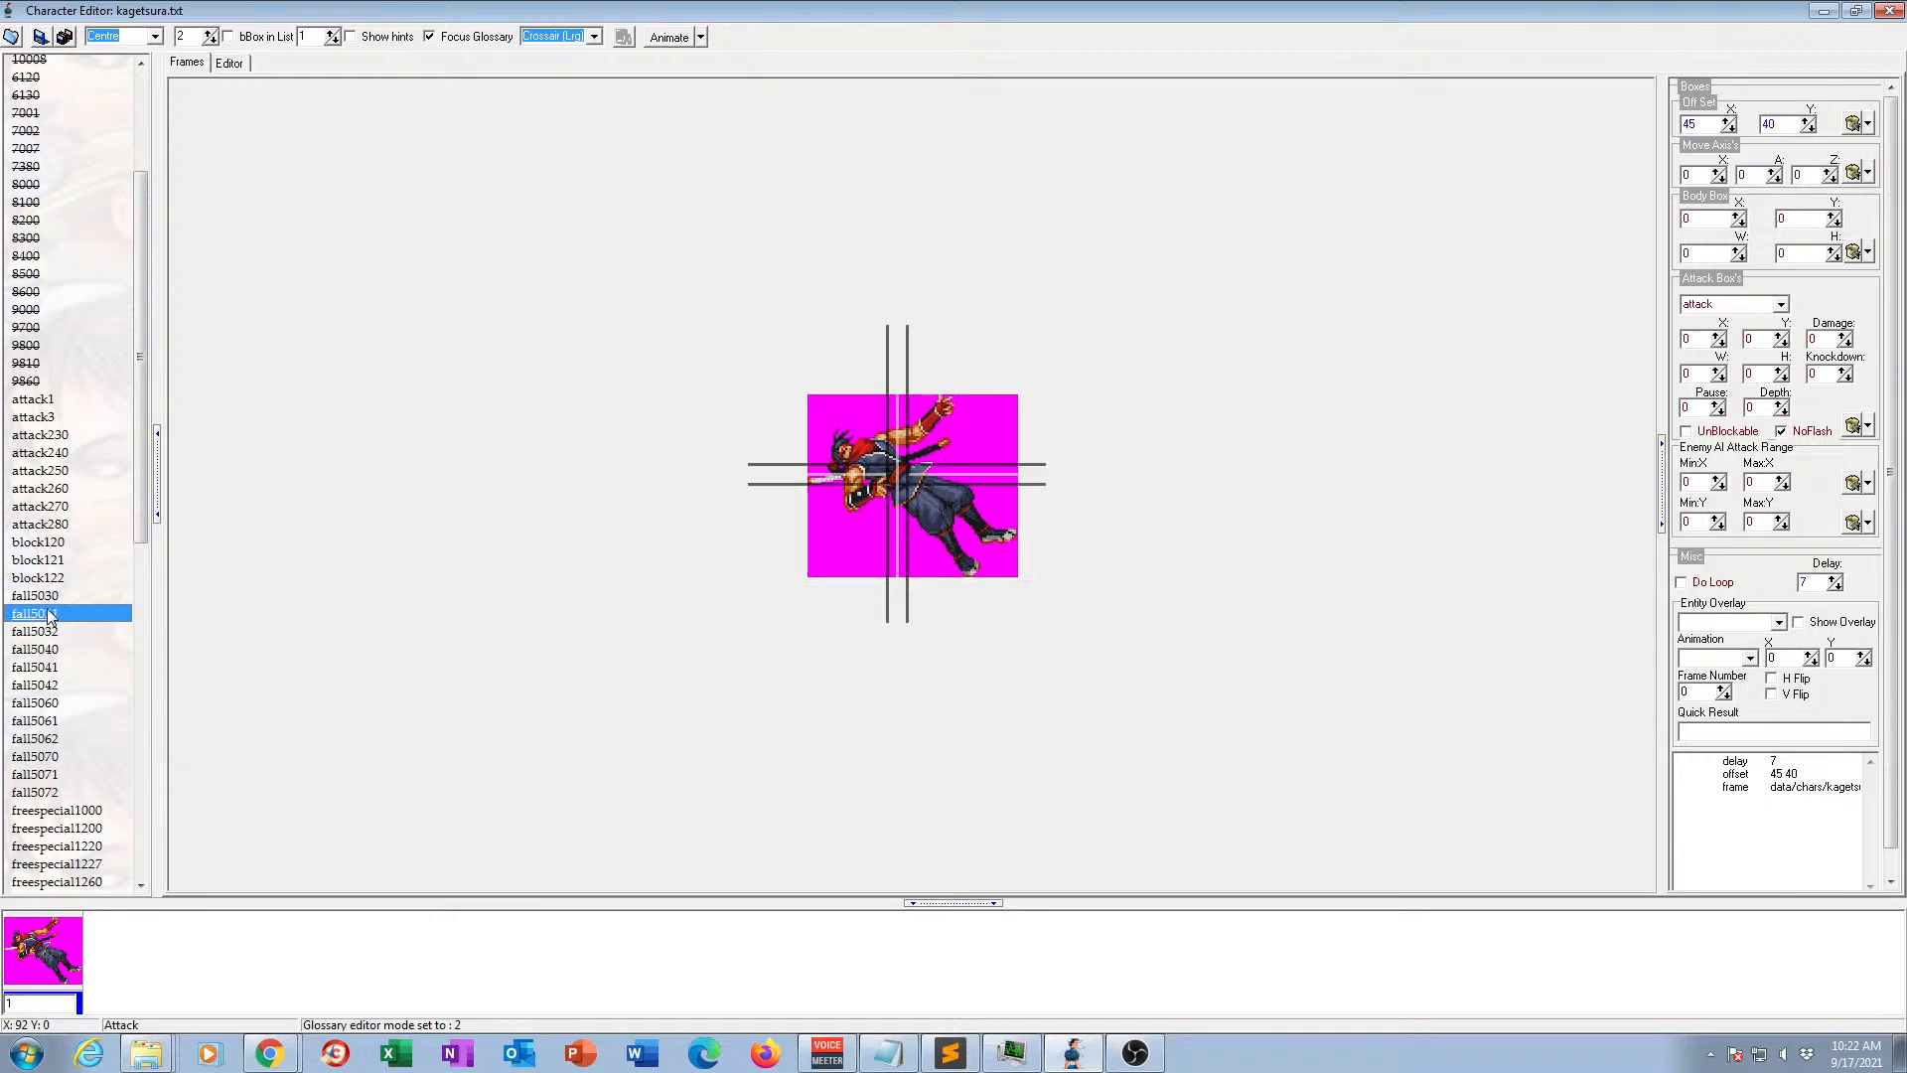
{"action": "left_click", "coordinate": [41, 648]}
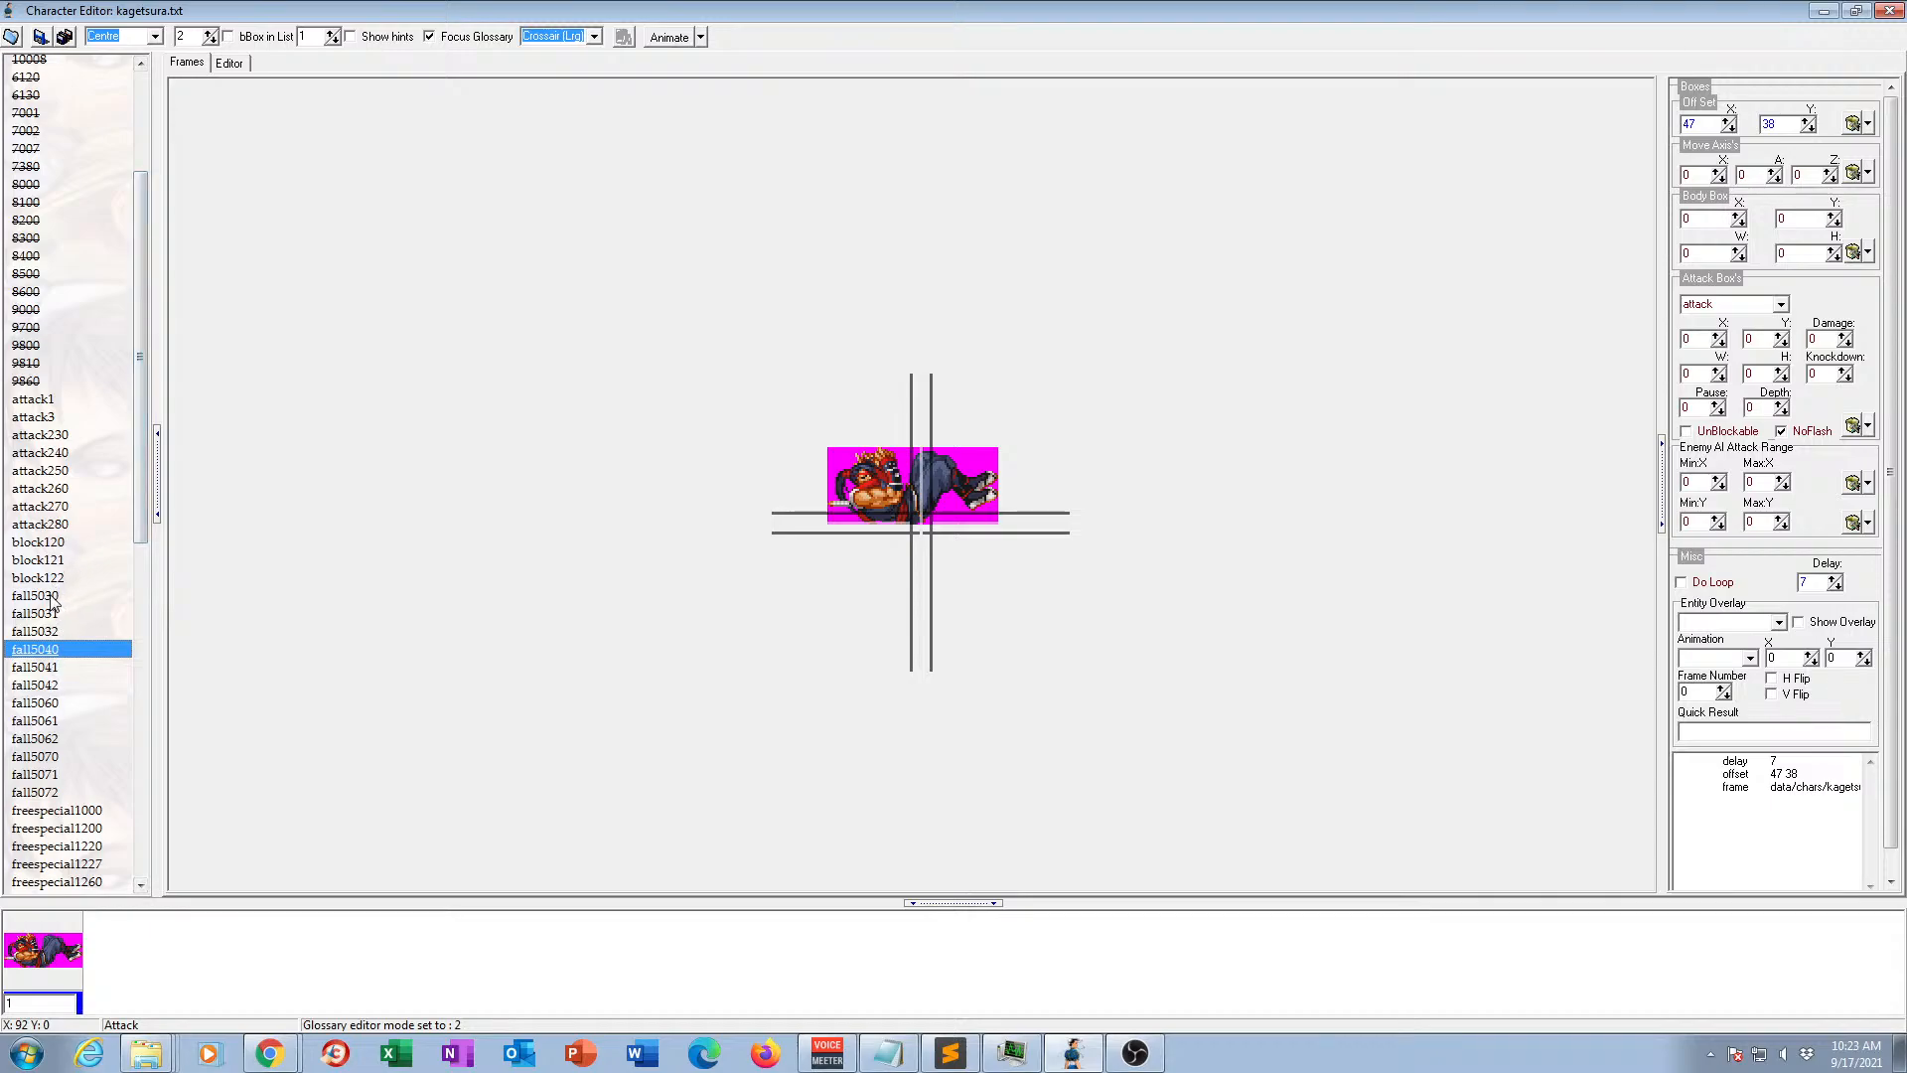
{"action": "left_click", "coordinate": [52, 610]}
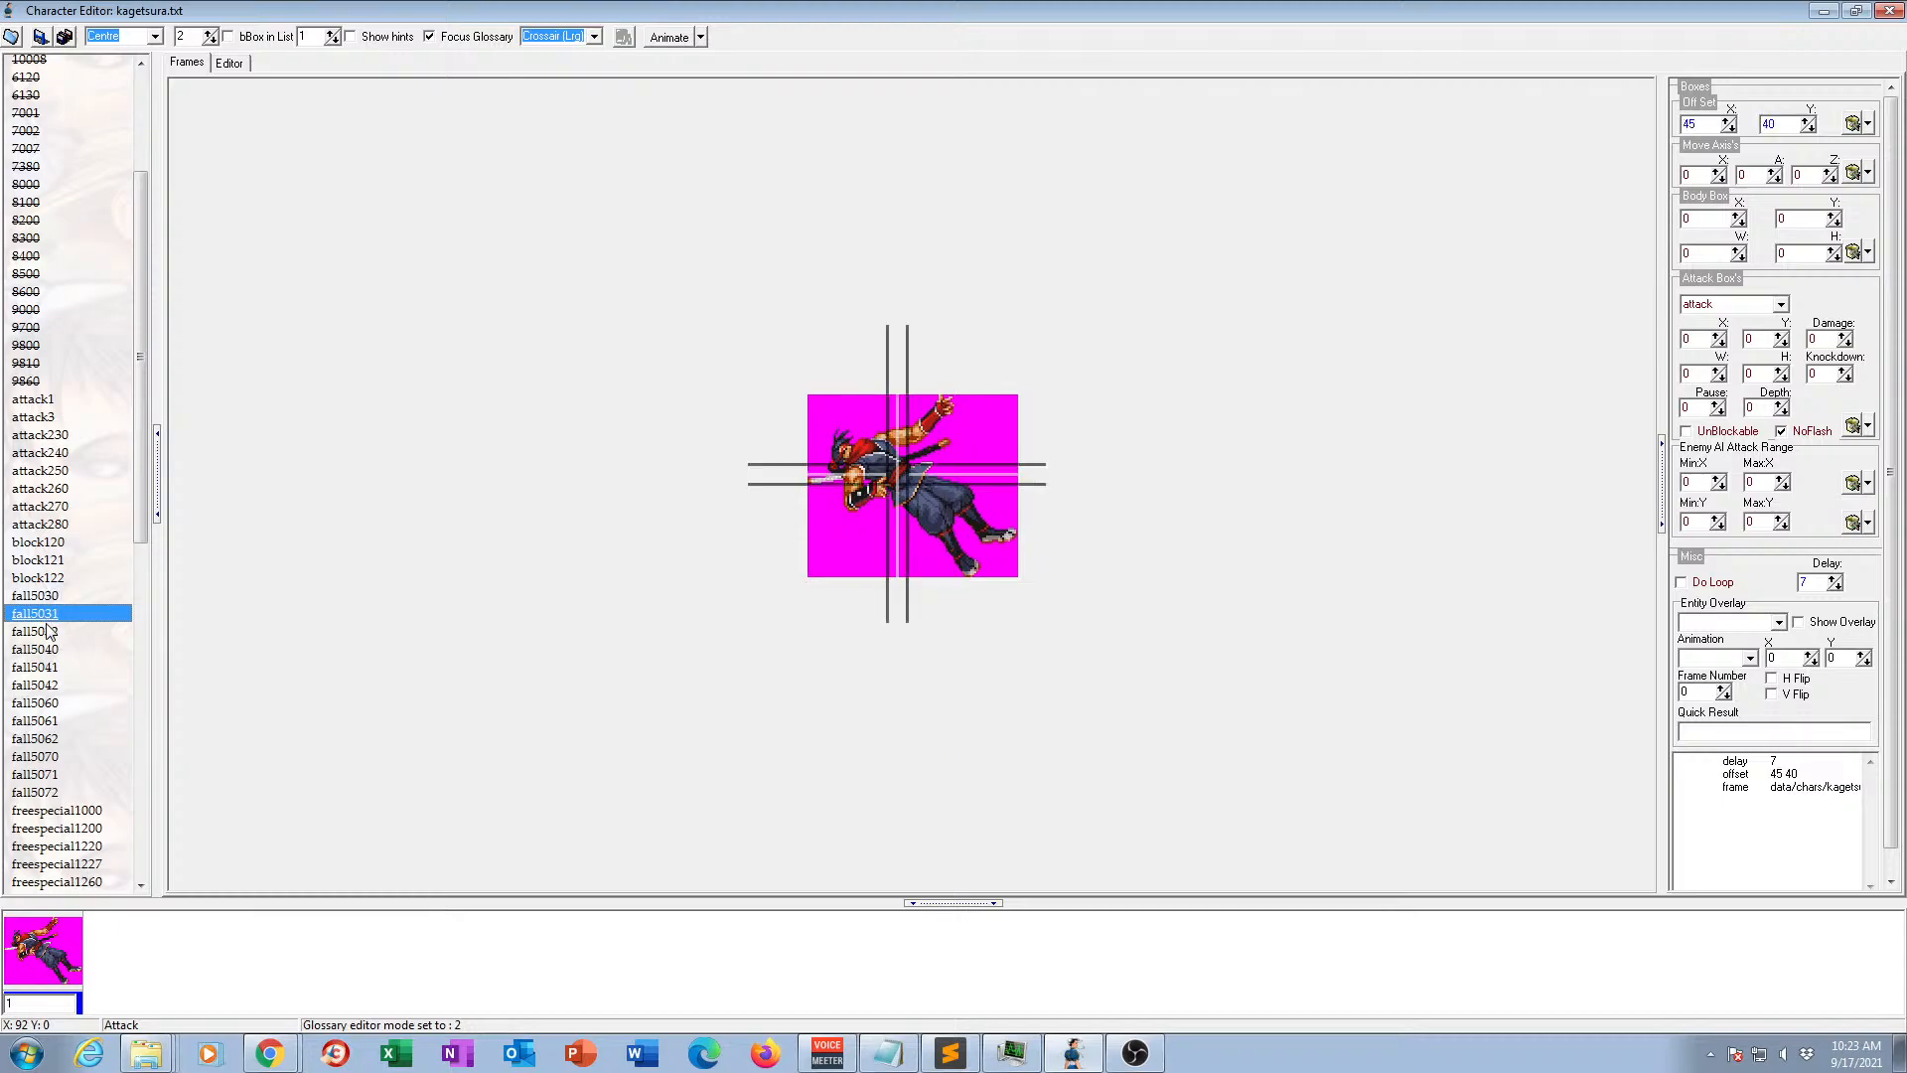
{"action": "left_click", "coordinate": [51, 599]}
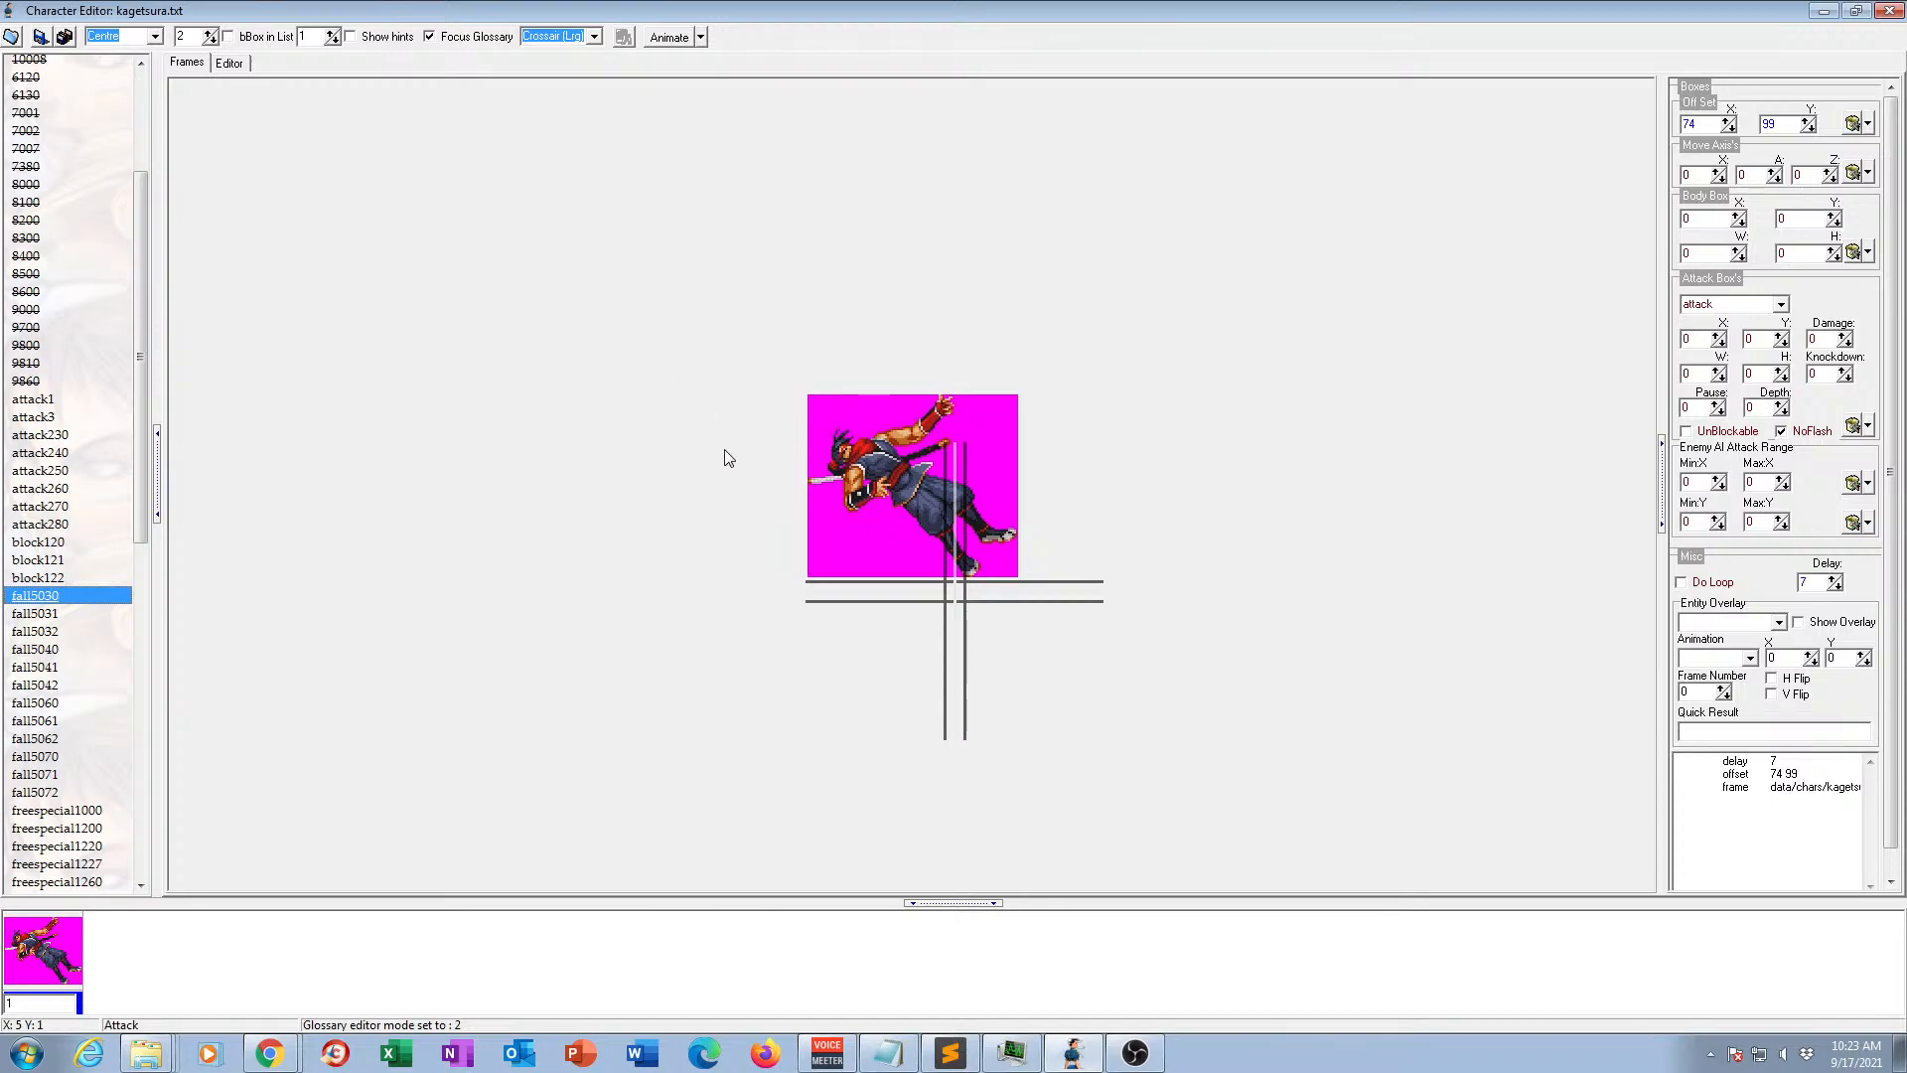
{"action": "left_click", "coordinate": [60, 612]}
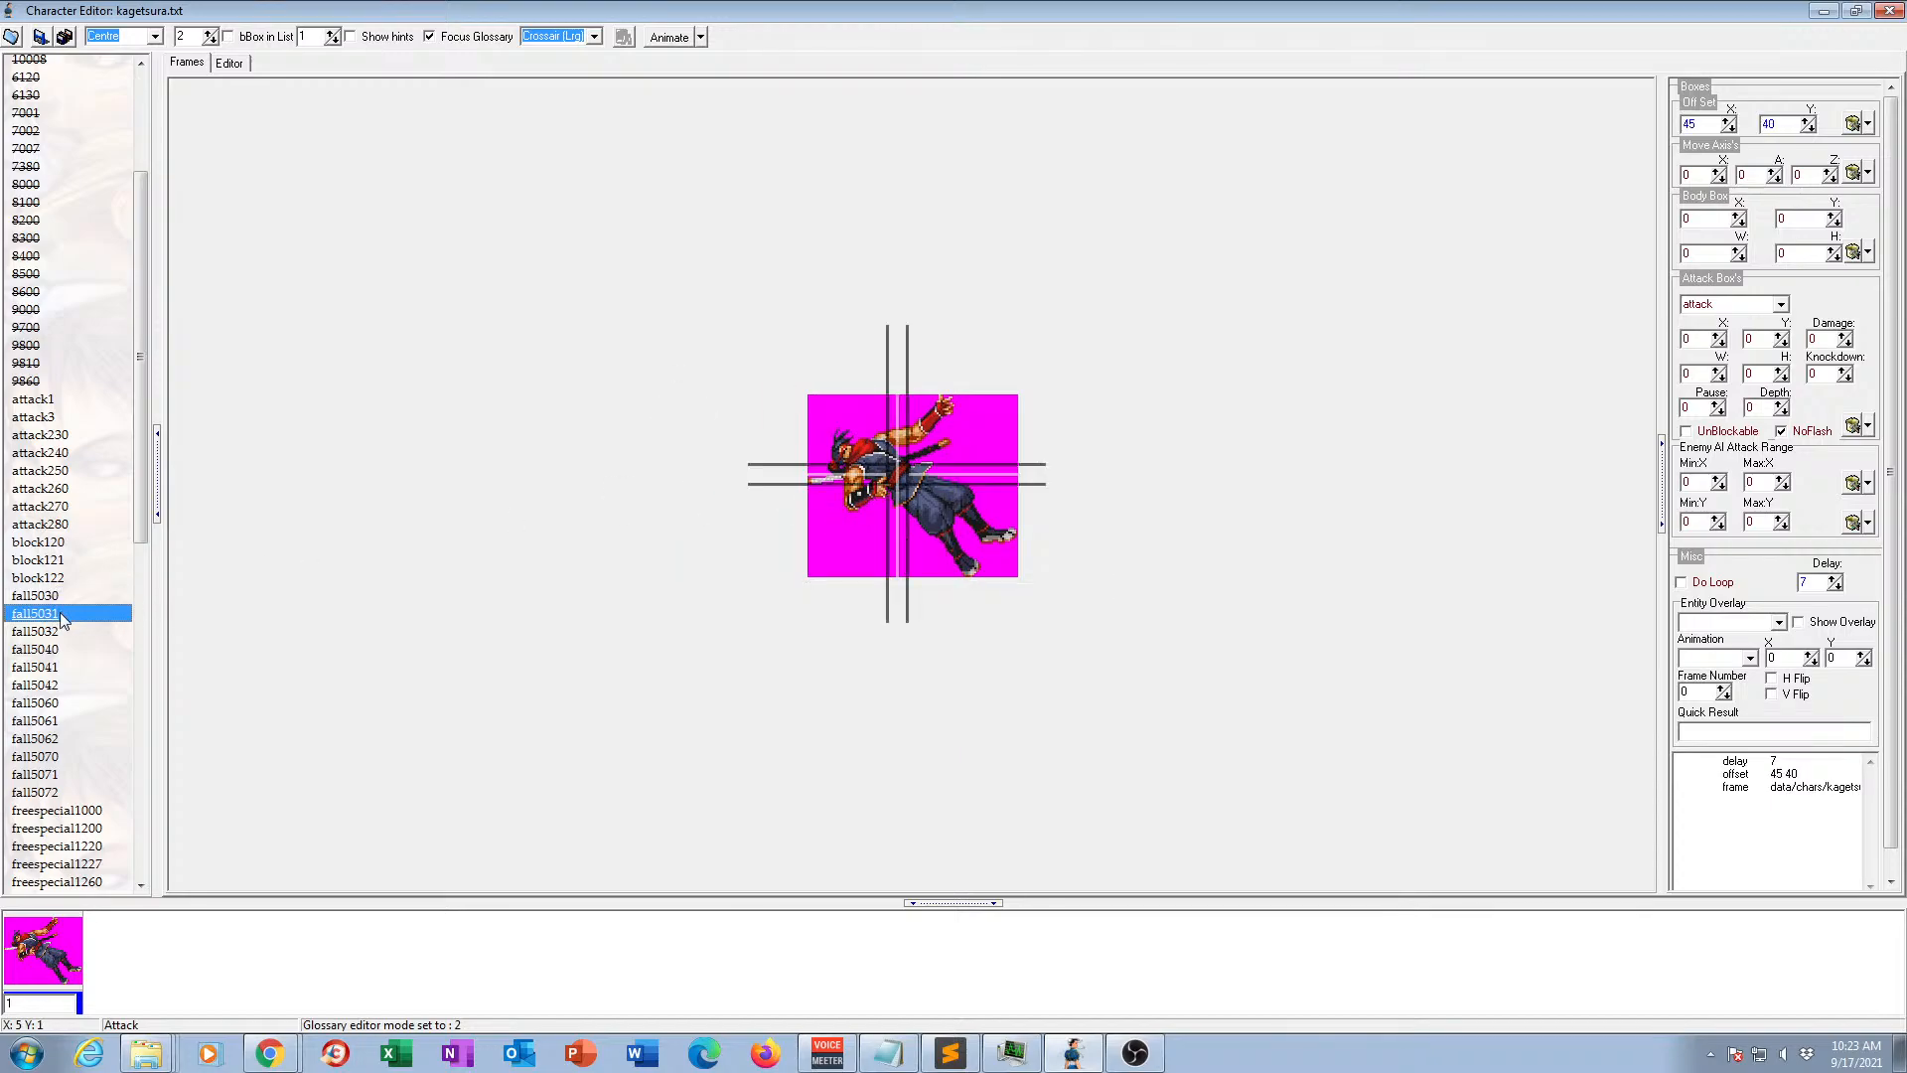
Compare the poses and offsets of animations fall5030, fall5031 and fall5032 by switching between them.
{"action": "left_click", "coordinate": [54, 634]}
{"action": "left_click", "coordinate": [58, 596]}
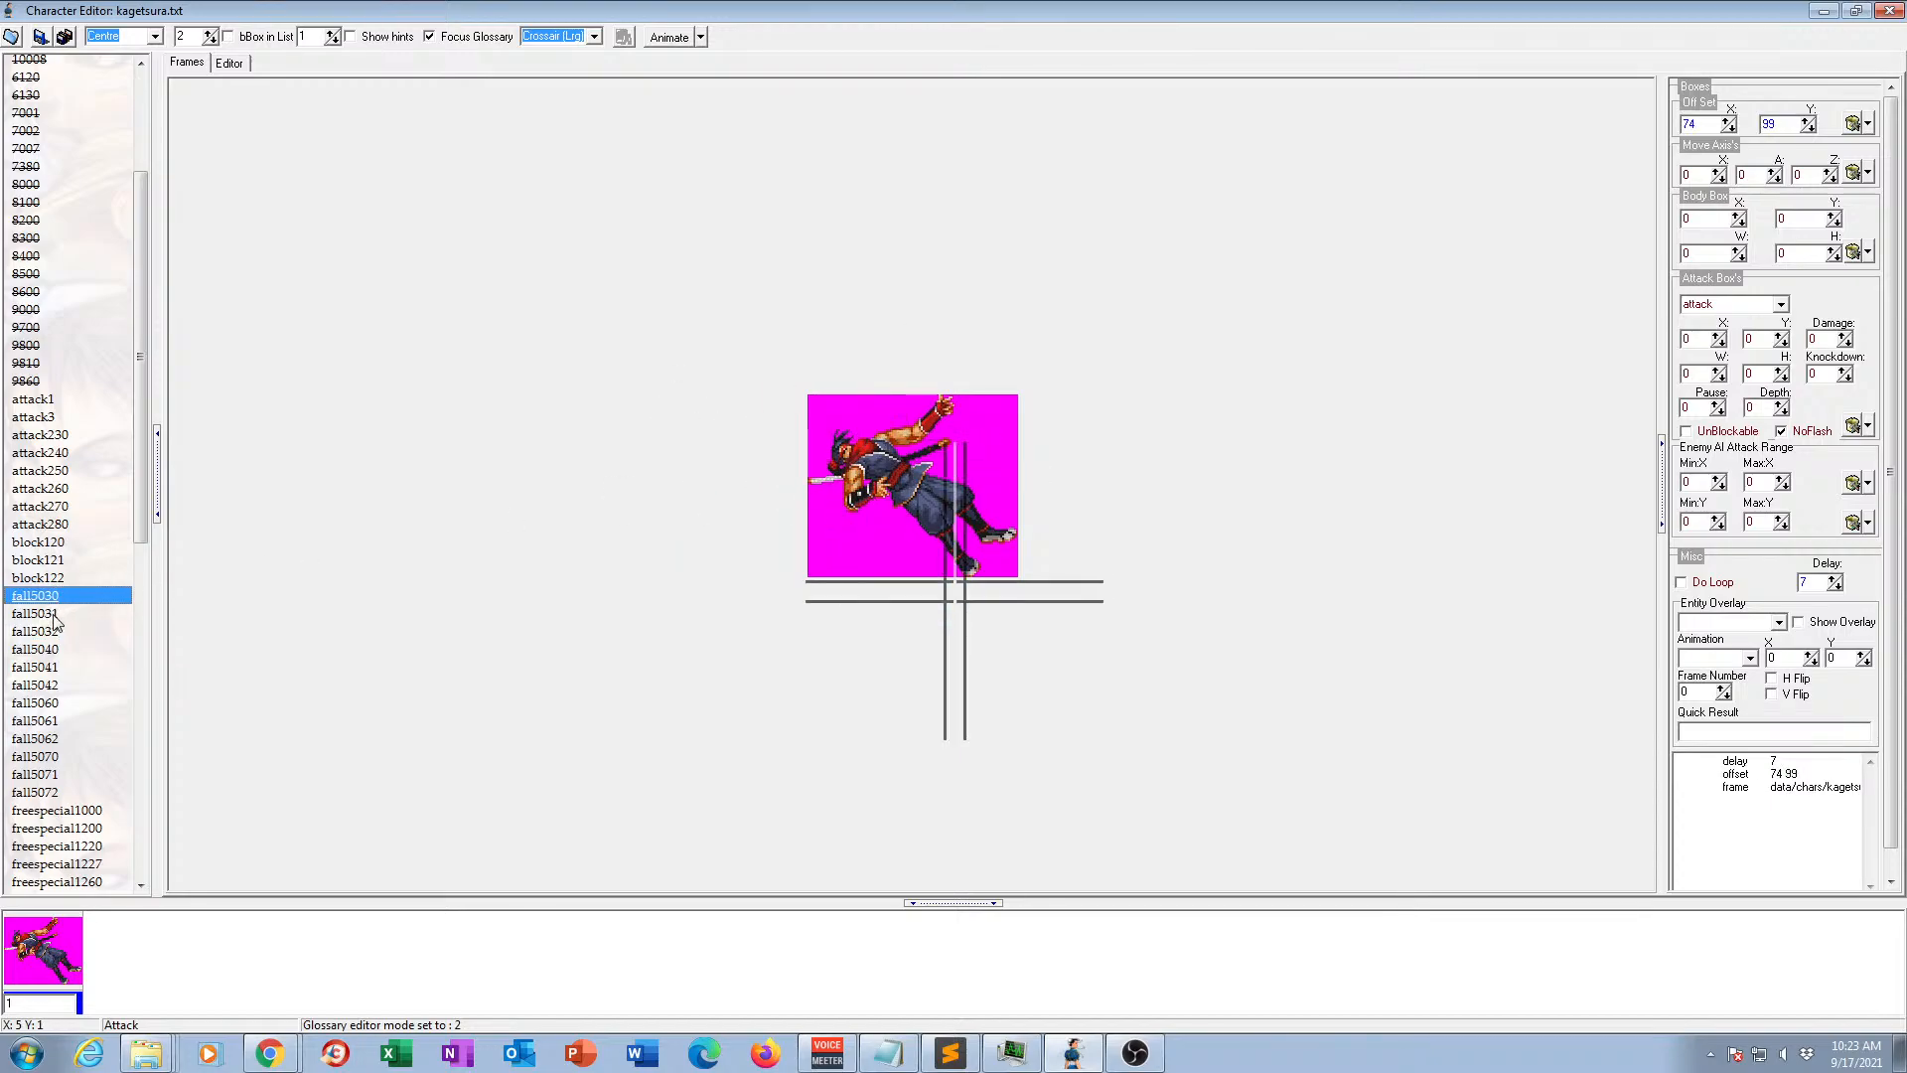
{"action": "left_click", "coordinate": [57, 613]}
{"action": "left_click", "coordinate": [56, 632]}
{"action": "left_click", "coordinate": [58, 596]}
{"action": "left_click", "coordinate": [57, 613]}
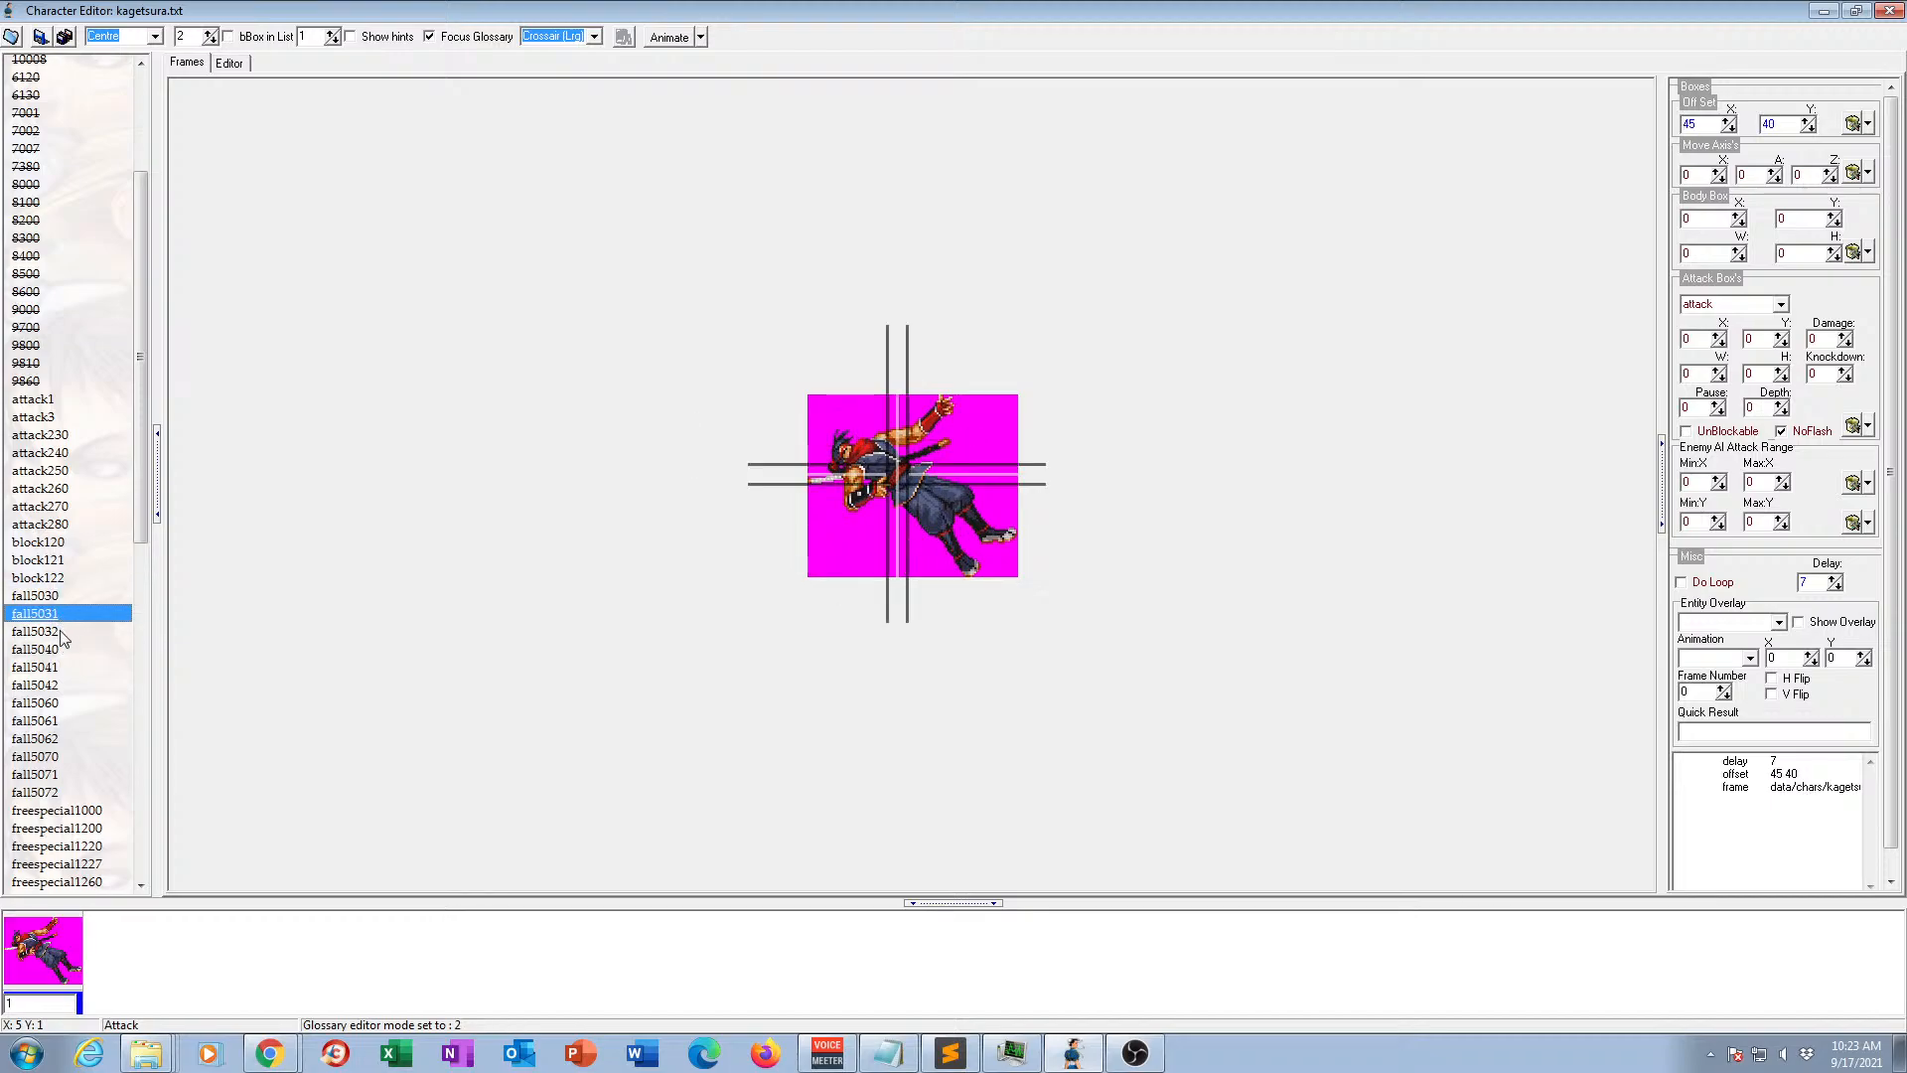
{"action": "left_click", "coordinate": [57, 632]}
{"action": "left_click", "coordinate": [58, 597]}
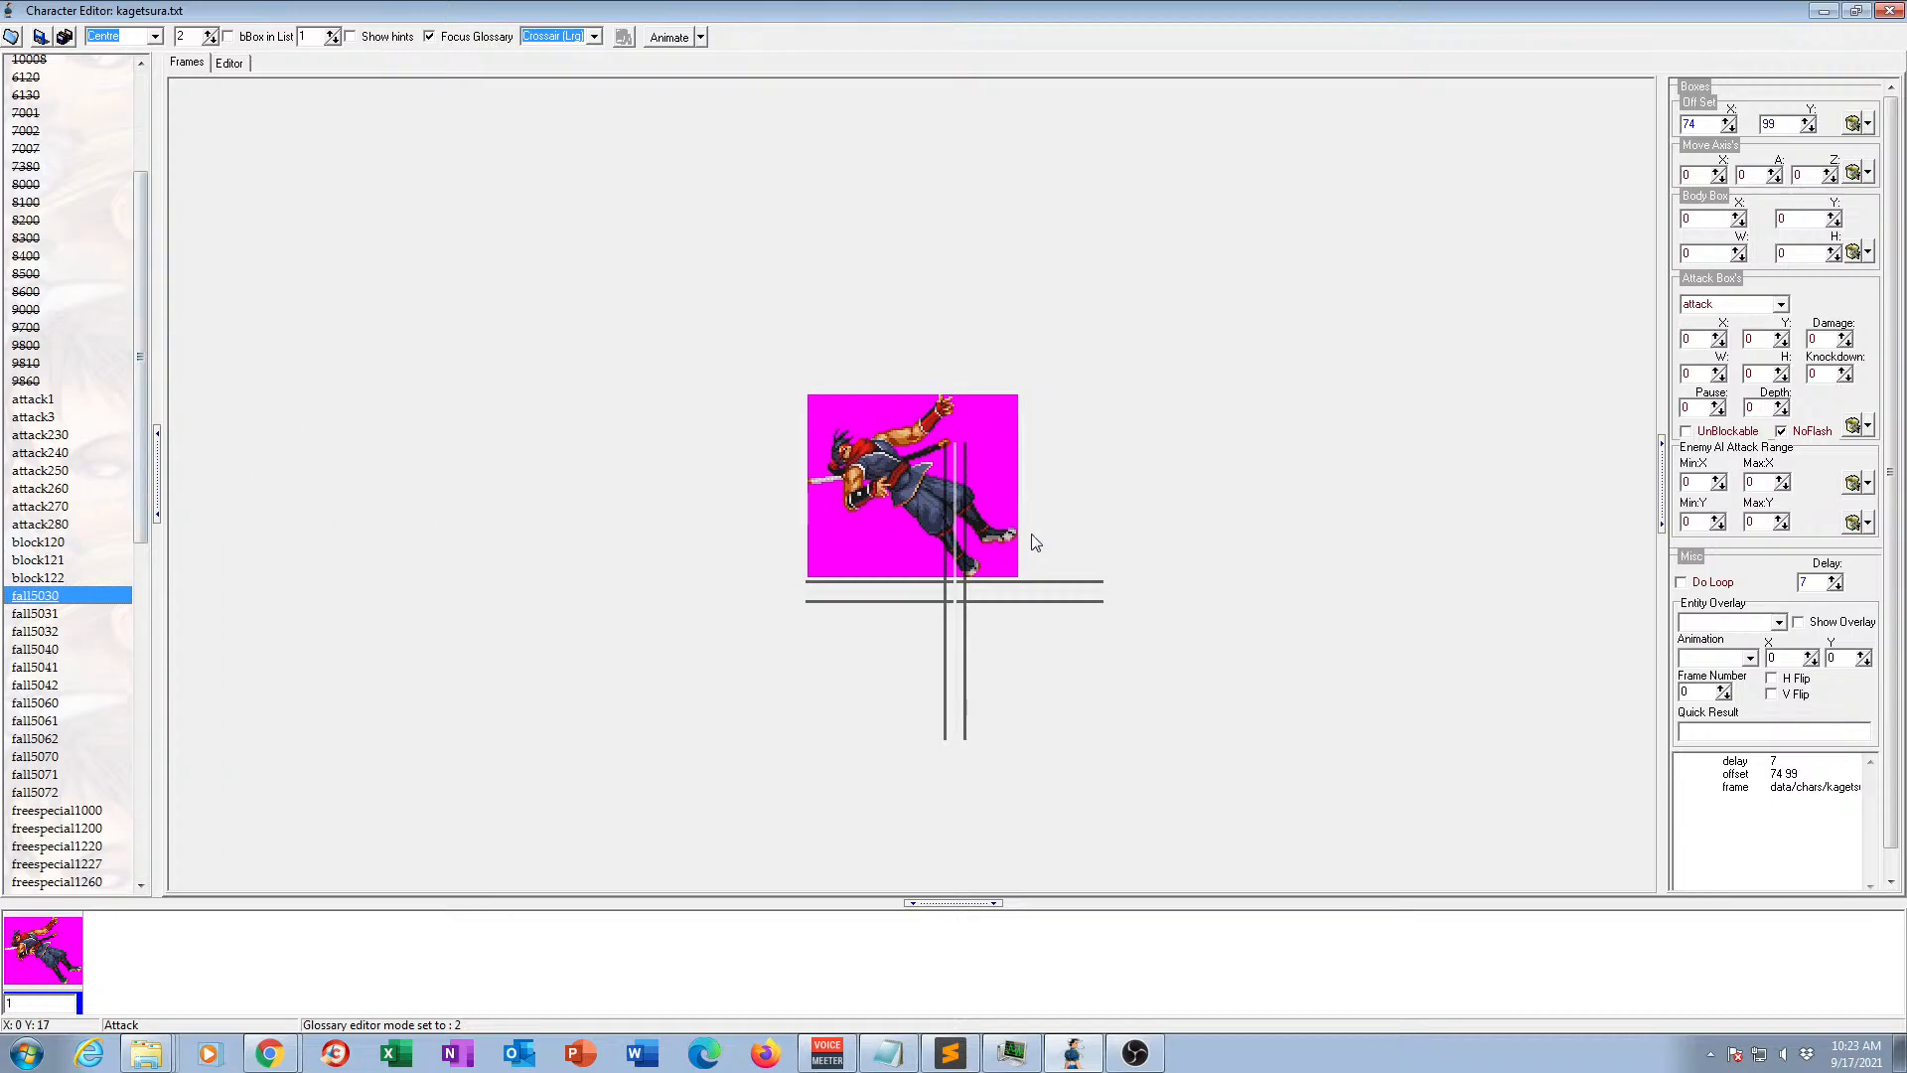
View the frames of animations fall5032, fall5040, fall5041, fall5042 and fall5060, comparing fall5030 with fall5042.
{"action": "left_click", "coordinate": [49, 634]}
{"action": "left_click", "coordinate": [48, 648]}
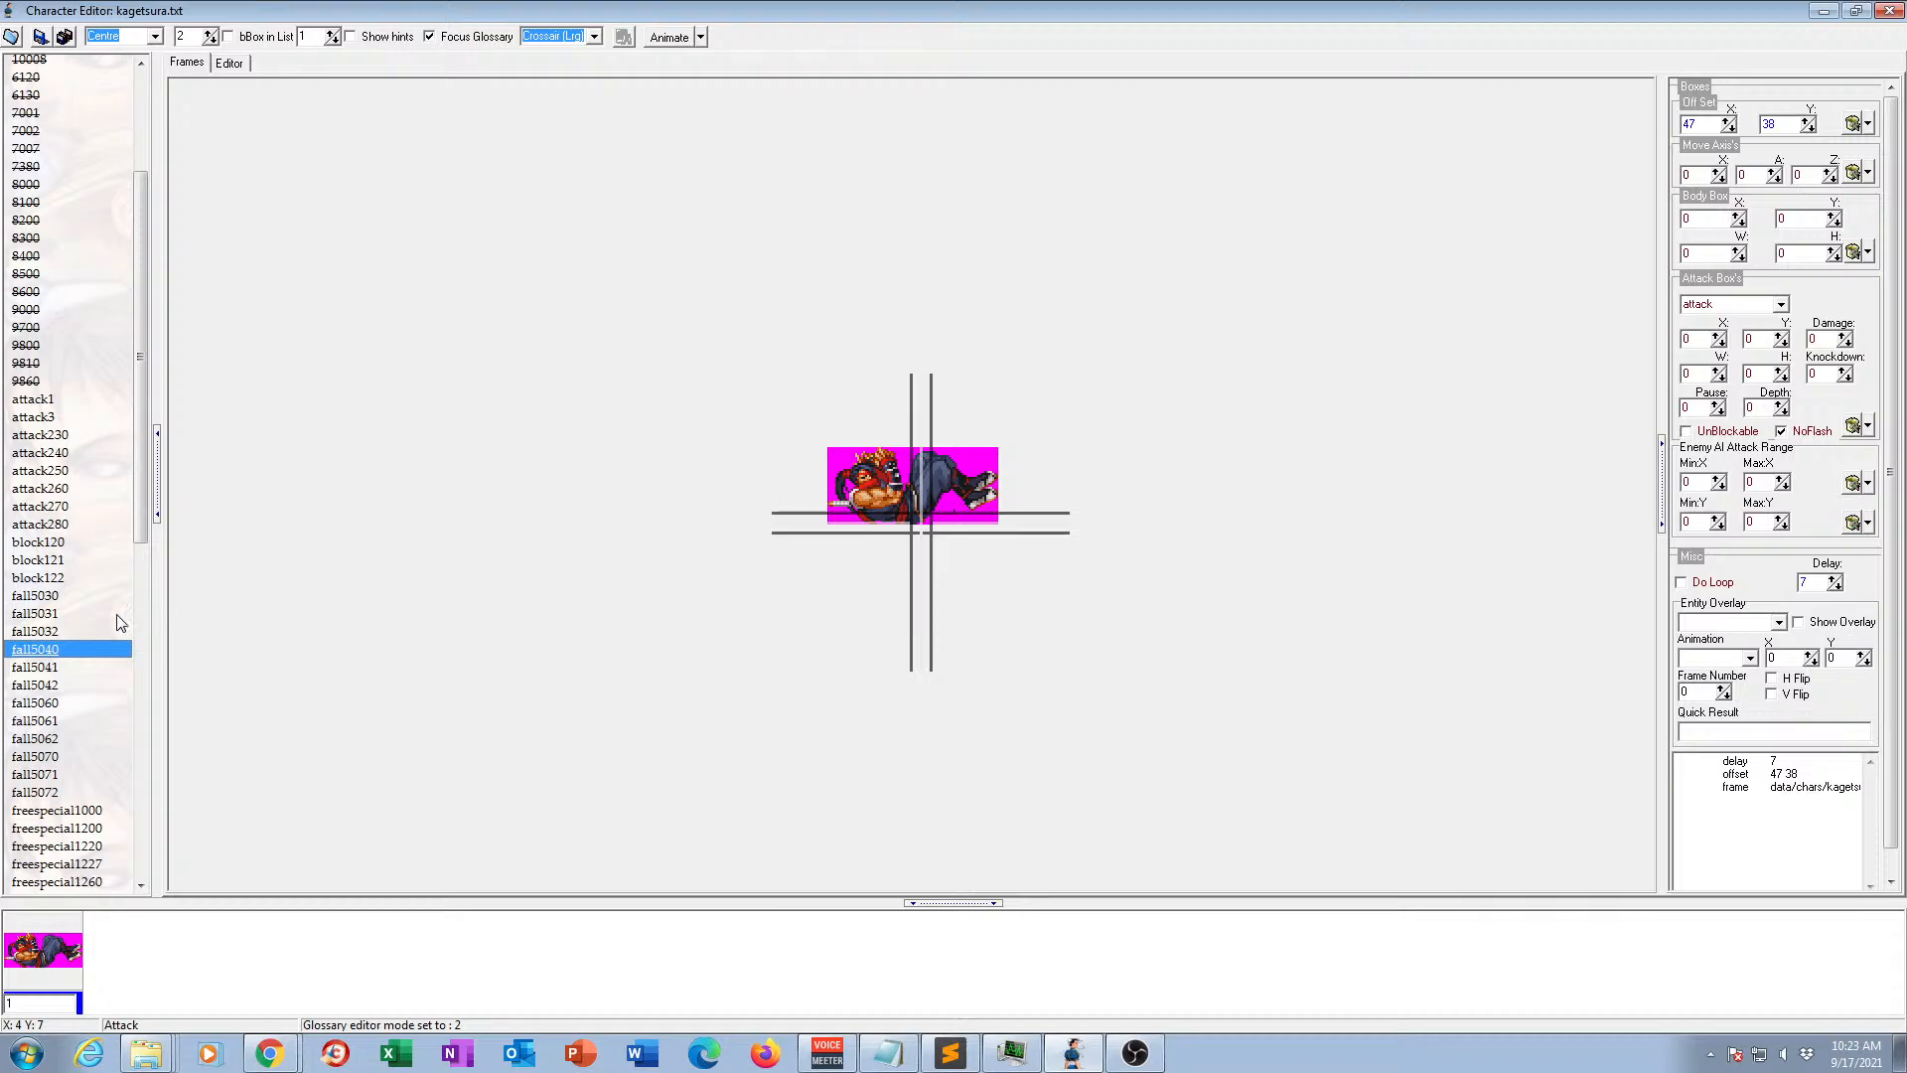
{"action": "left_click", "coordinate": [52, 668]}
{"action": "left_click", "coordinate": [47, 685]}
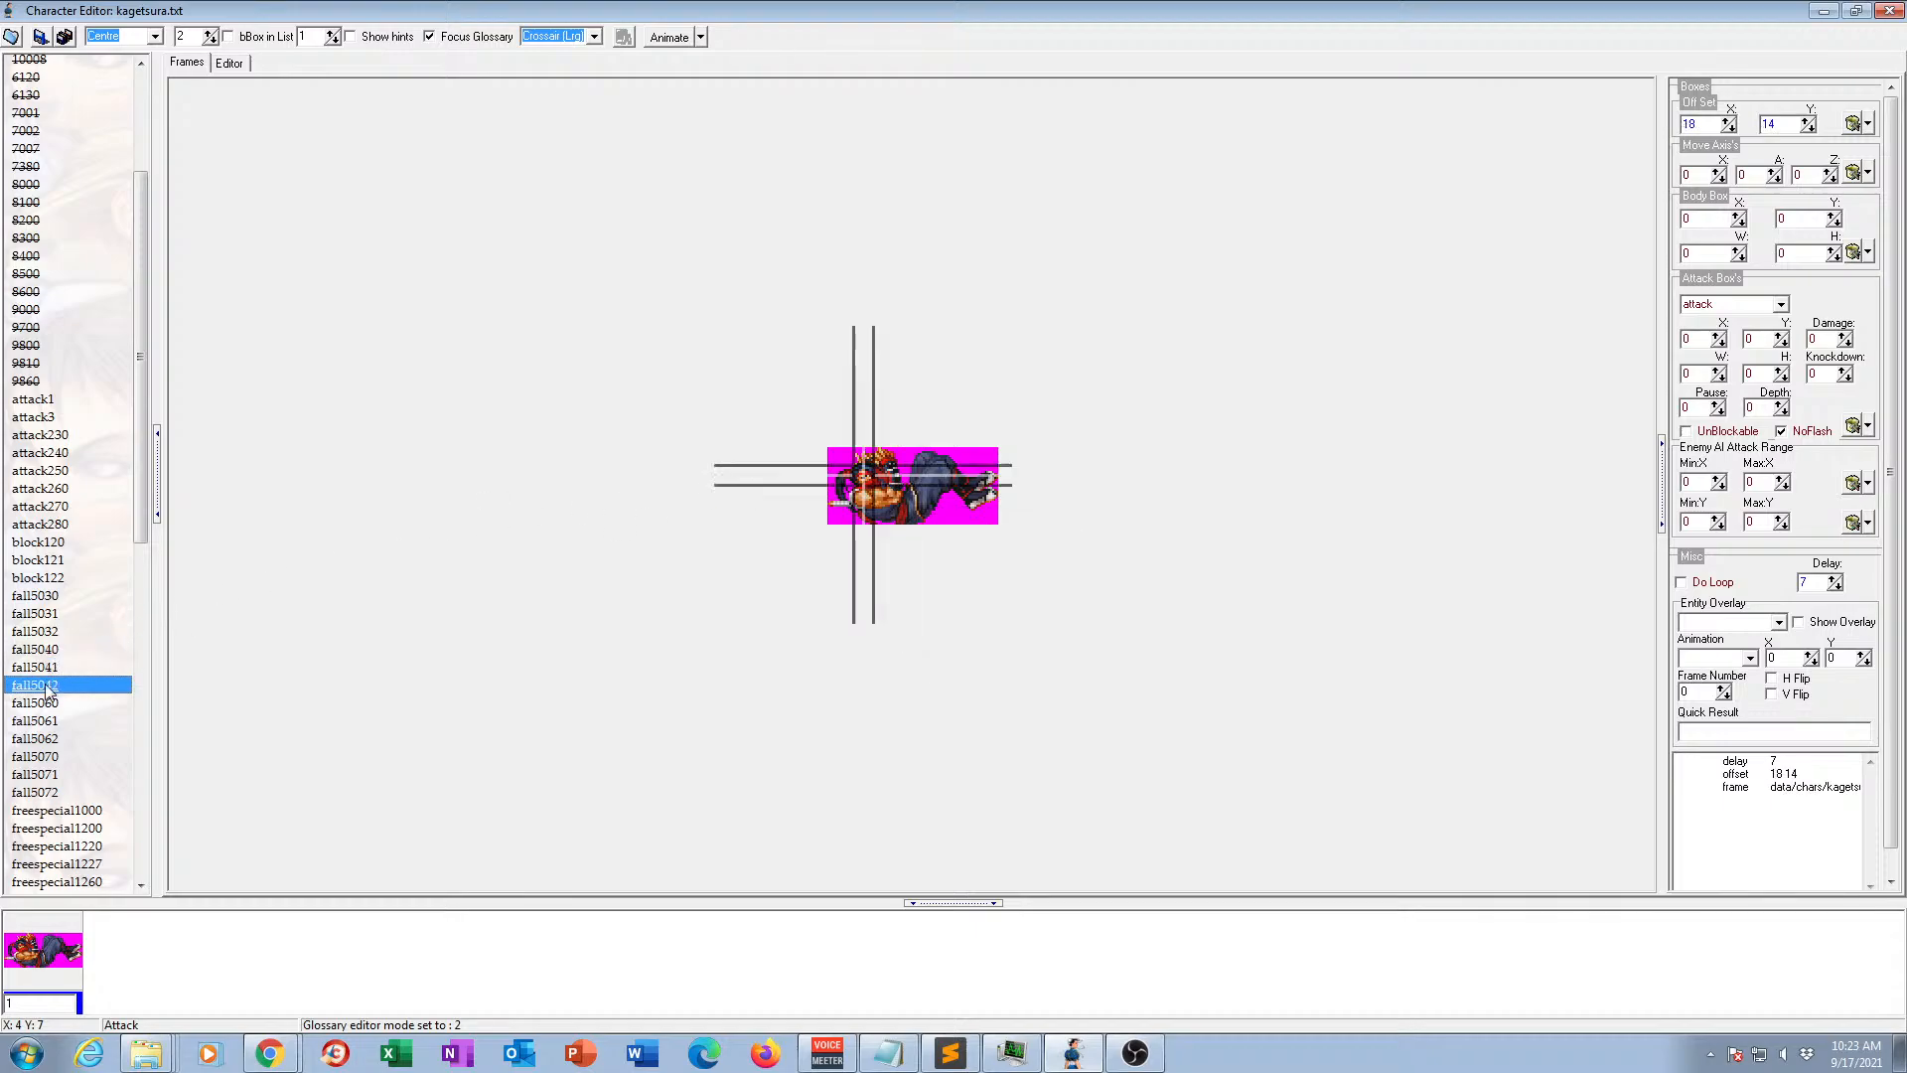
{"action": "left_click", "coordinate": [43, 705]}
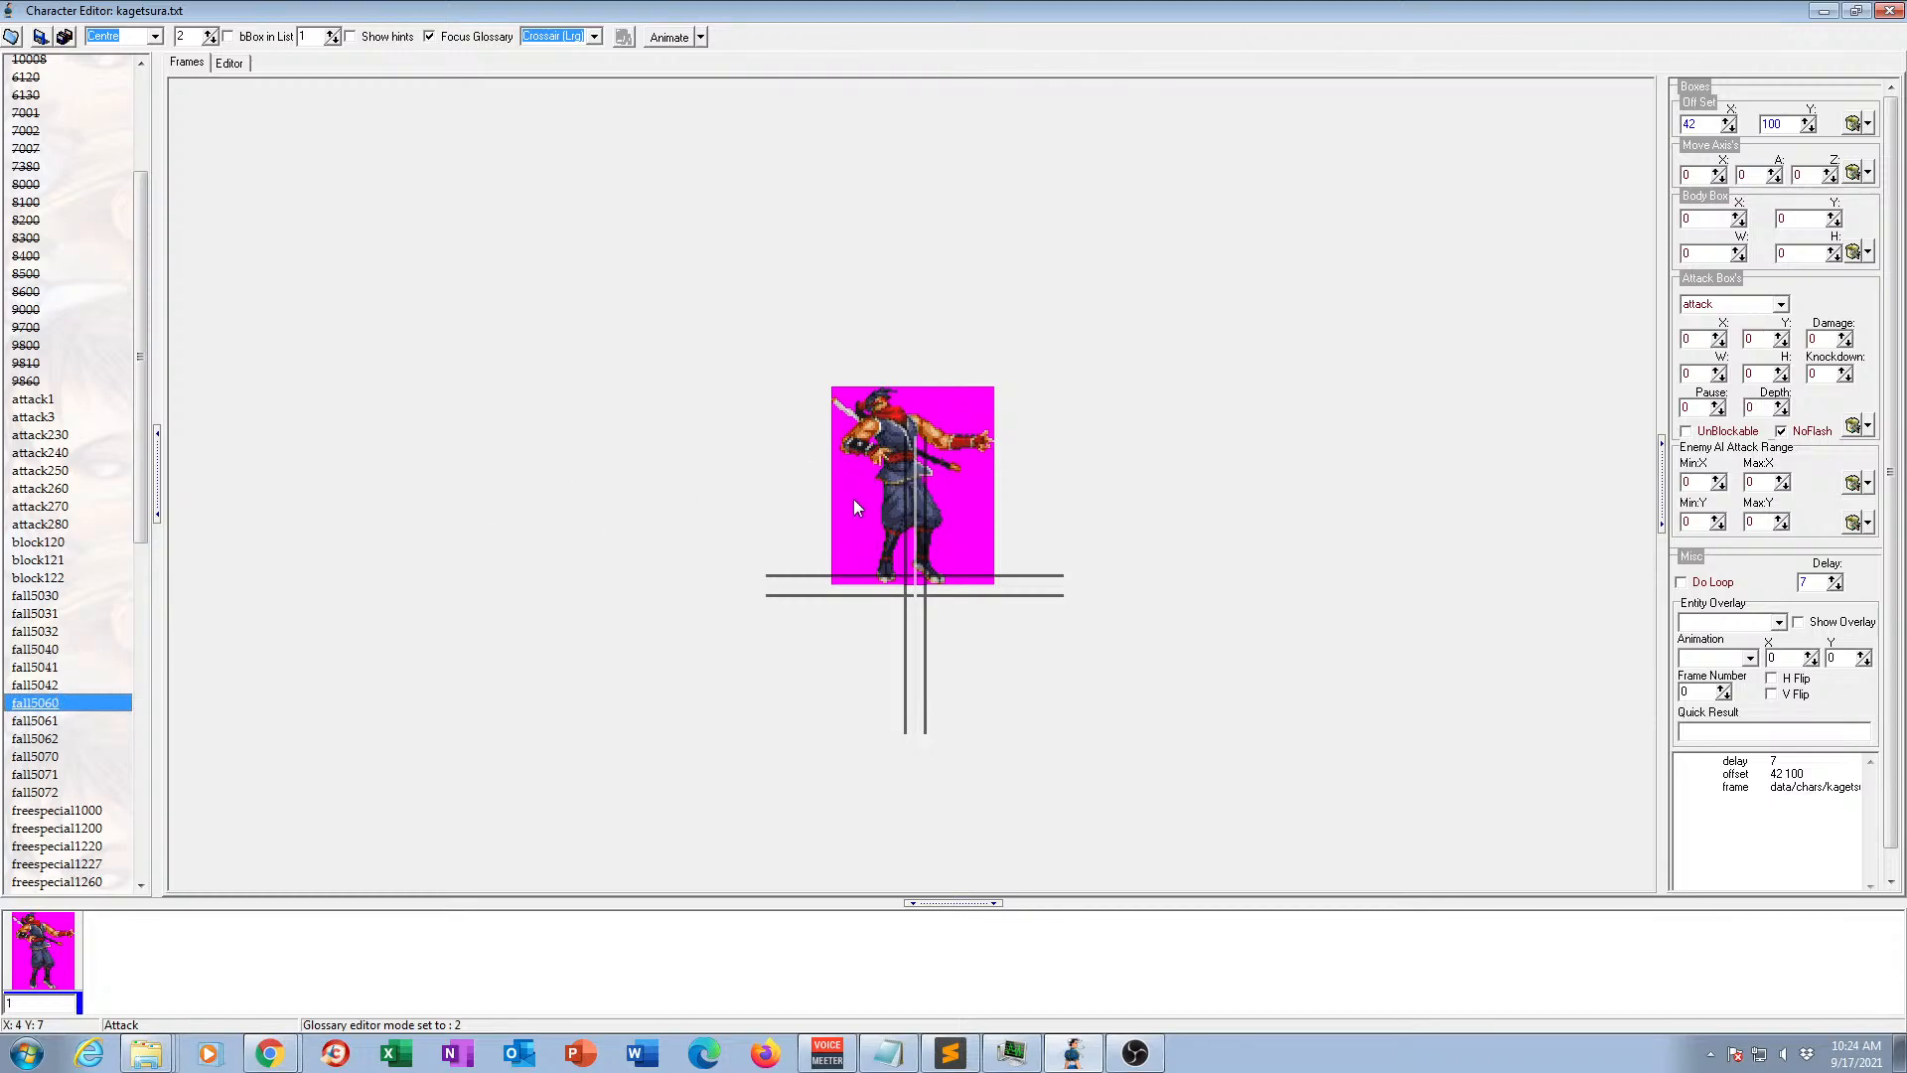
{"action": "left_click", "coordinate": [60, 596]}
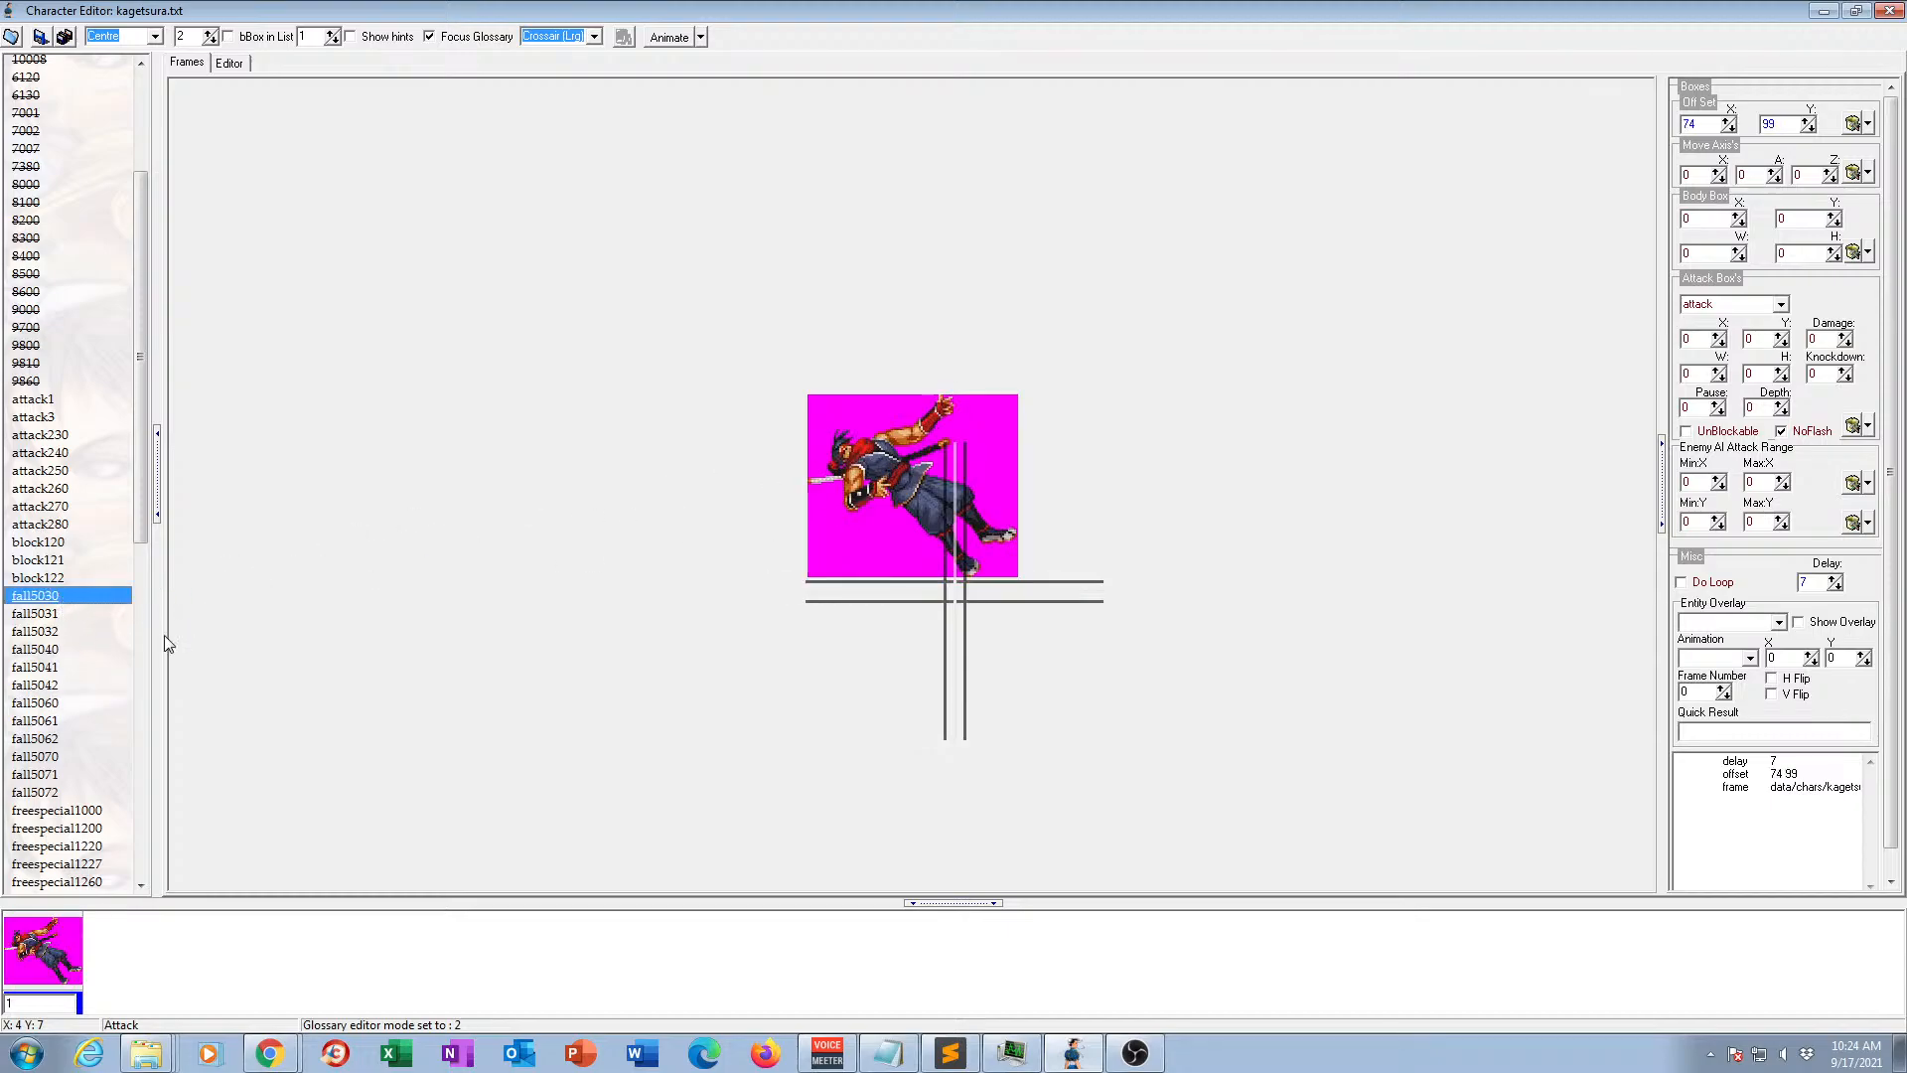
{"action": "left_click", "coordinate": [56, 686]}
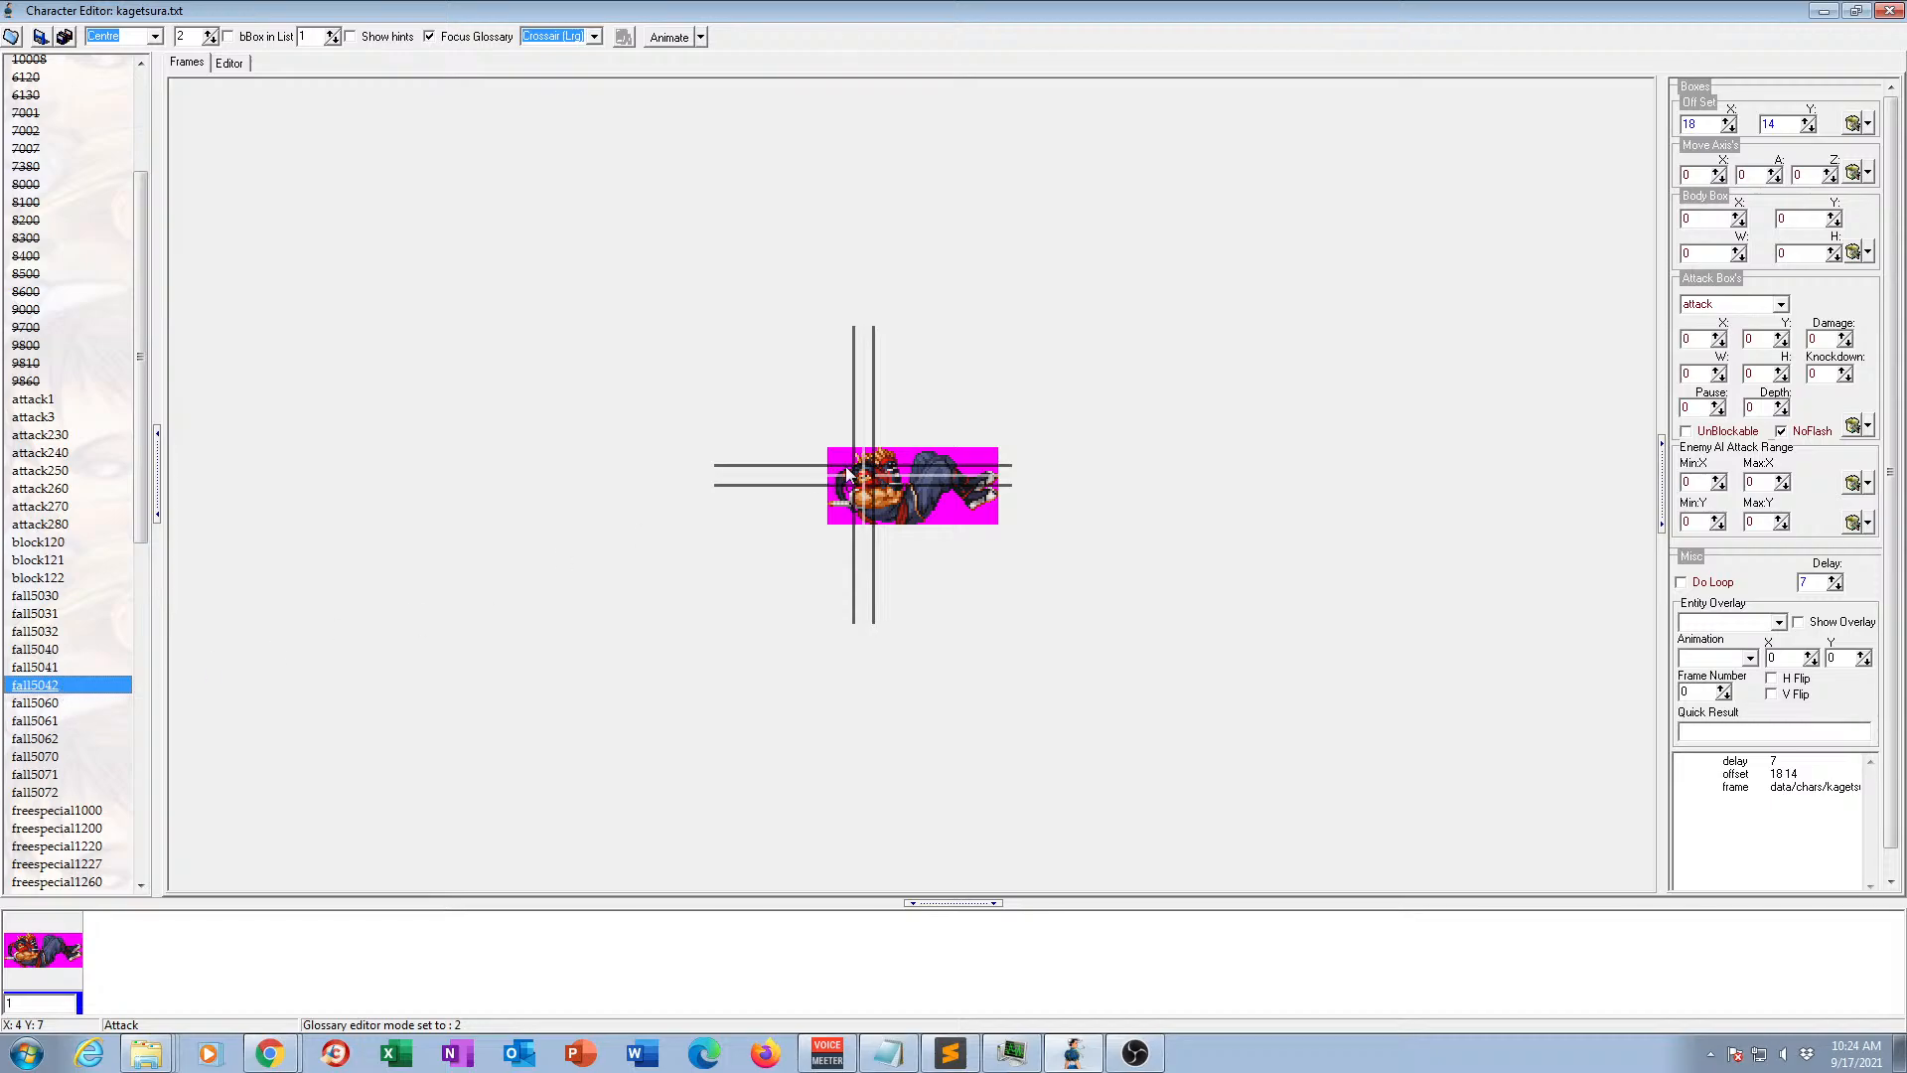
View the frames of animations fall5062, fall5070, fall5071 and fall5072, returning to fall5062.
{"action": "left_click", "coordinate": [38, 739]}
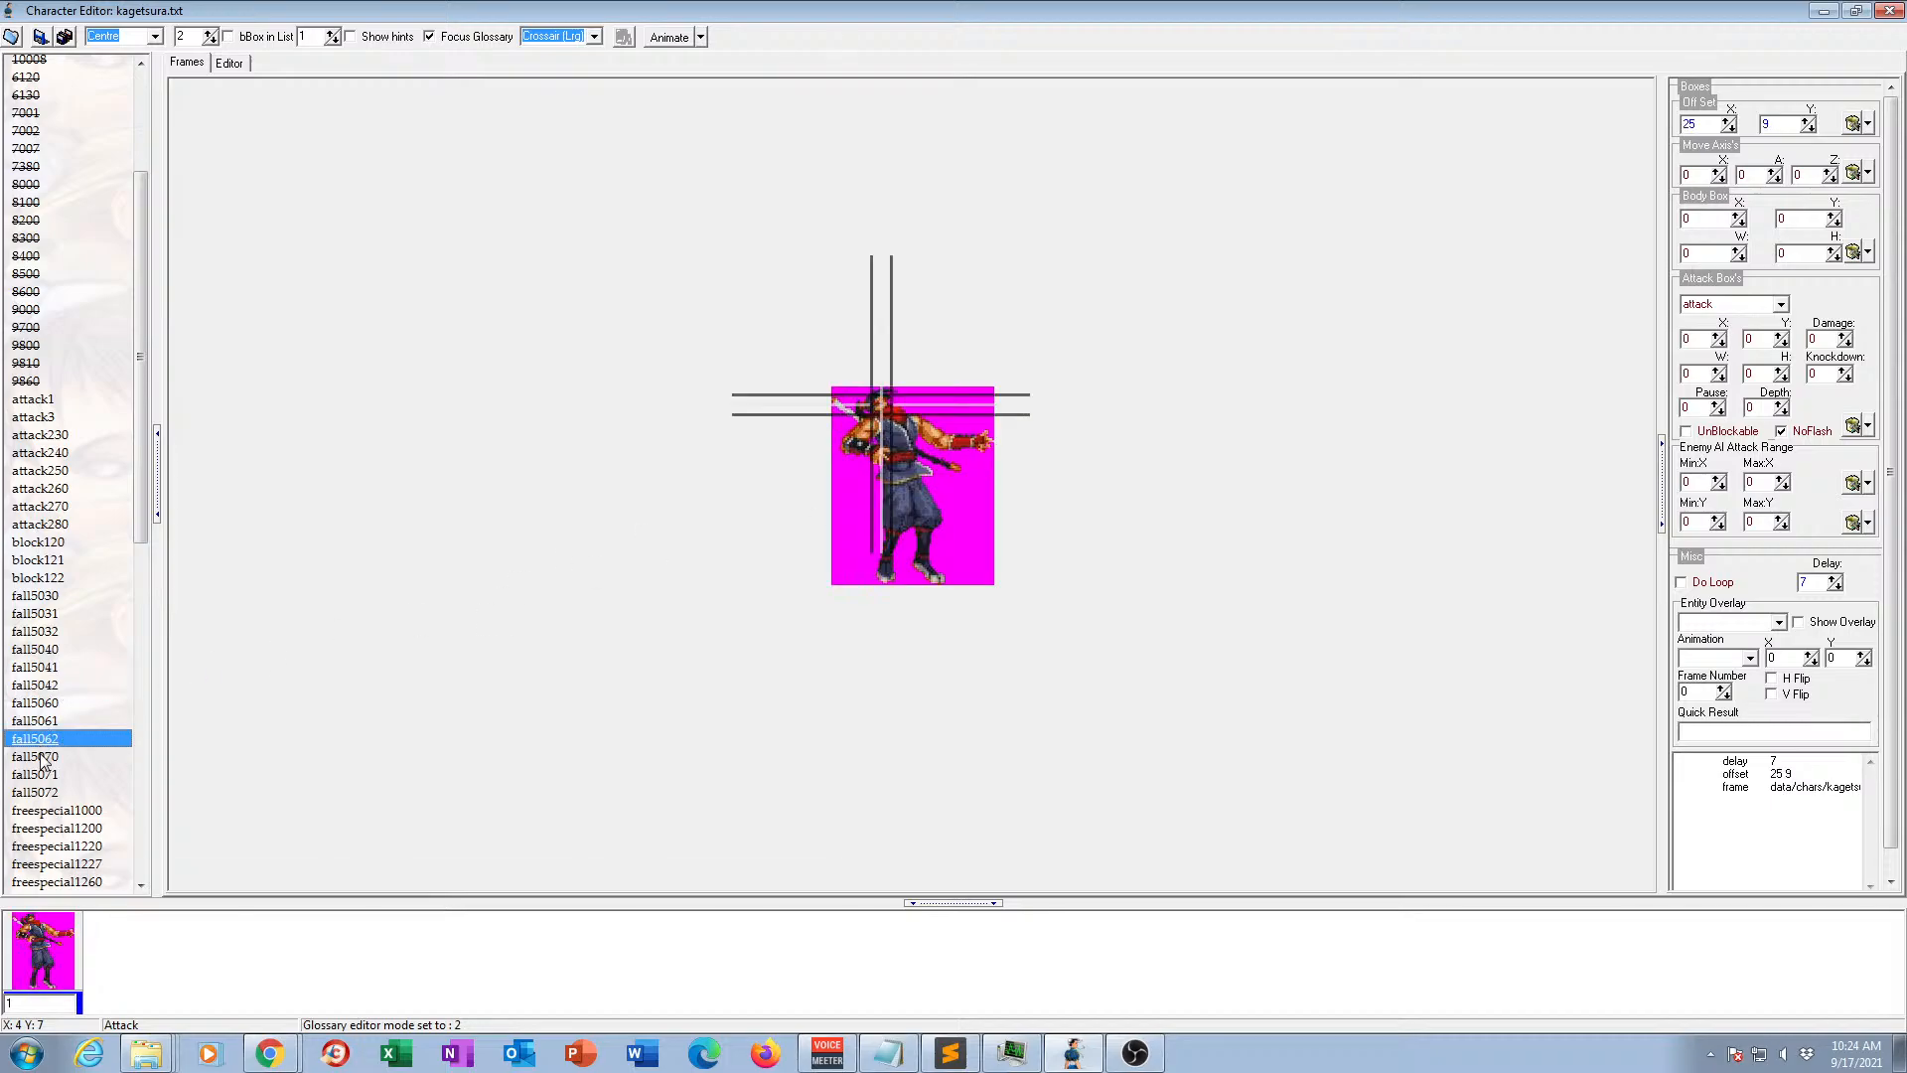
{"action": "left_click", "coordinate": [41, 757]}
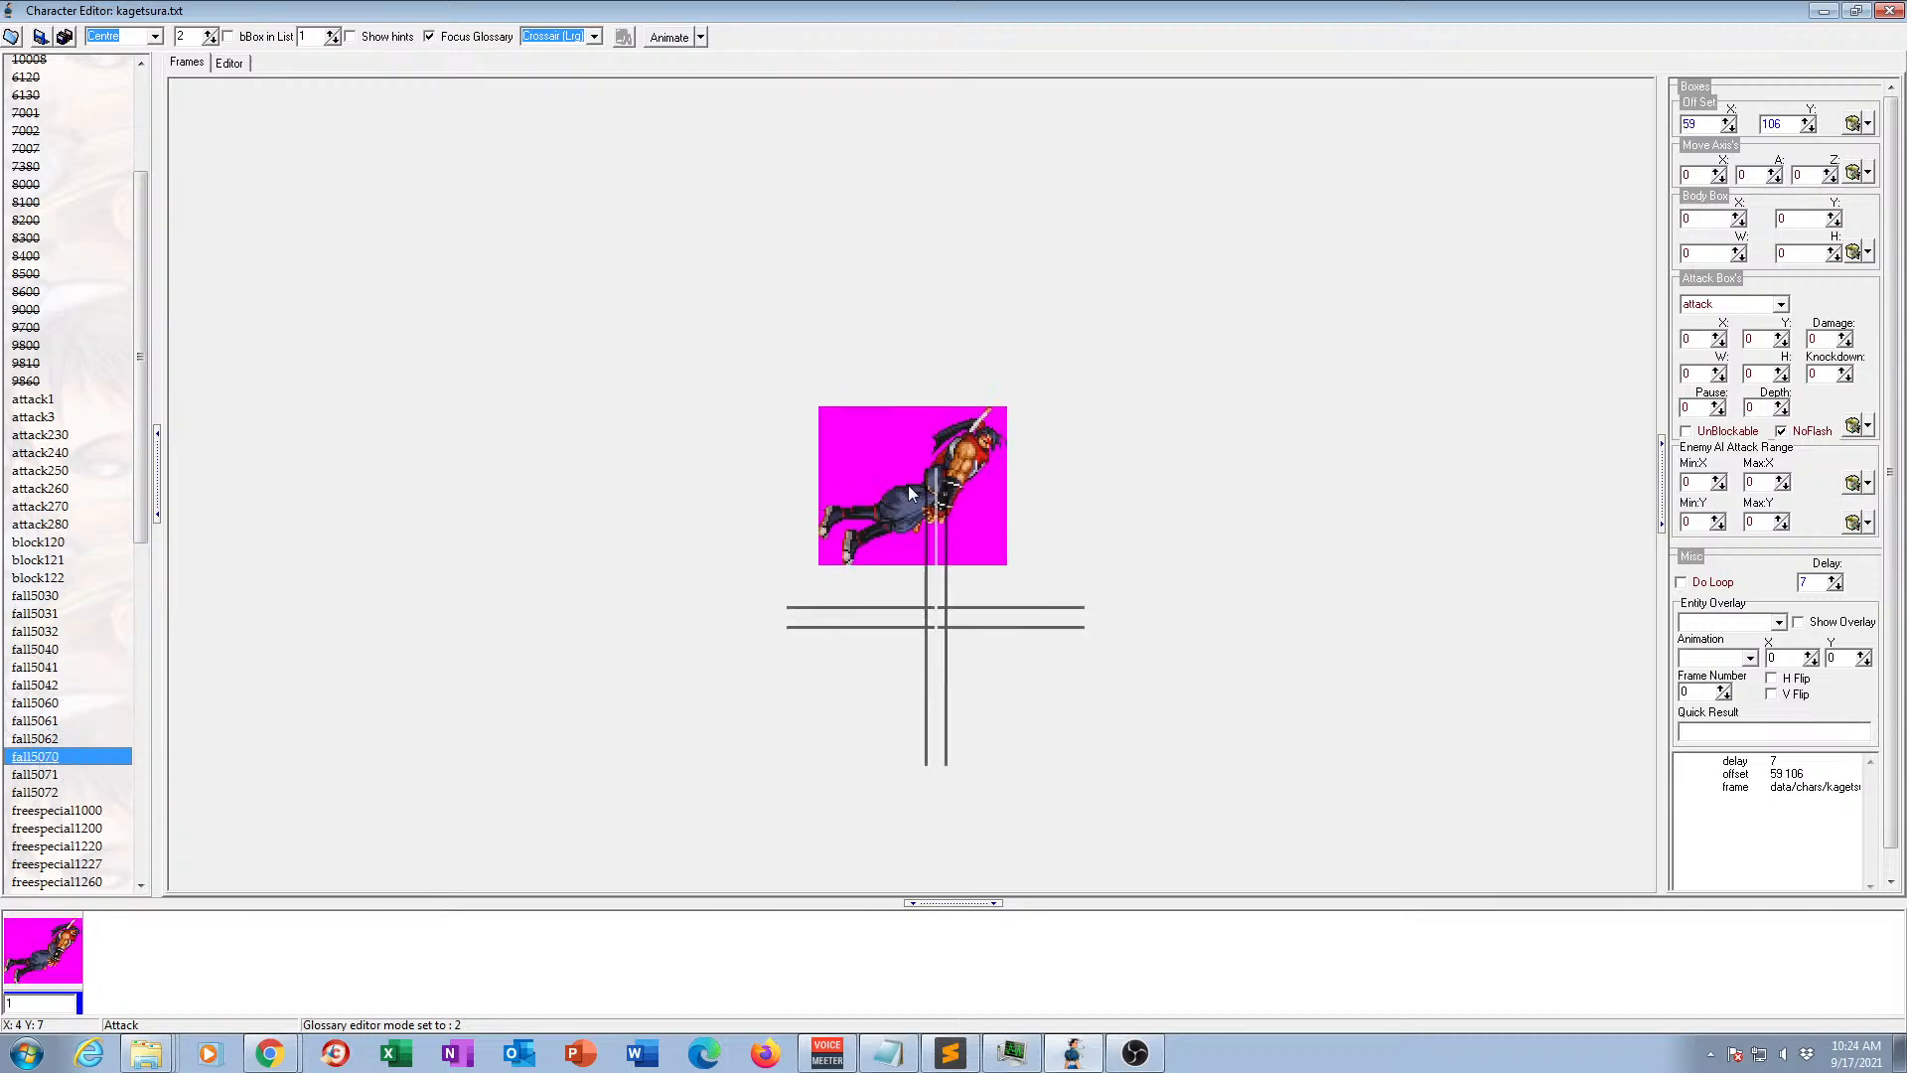
{"action": "left_click", "coordinate": [56, 772]}
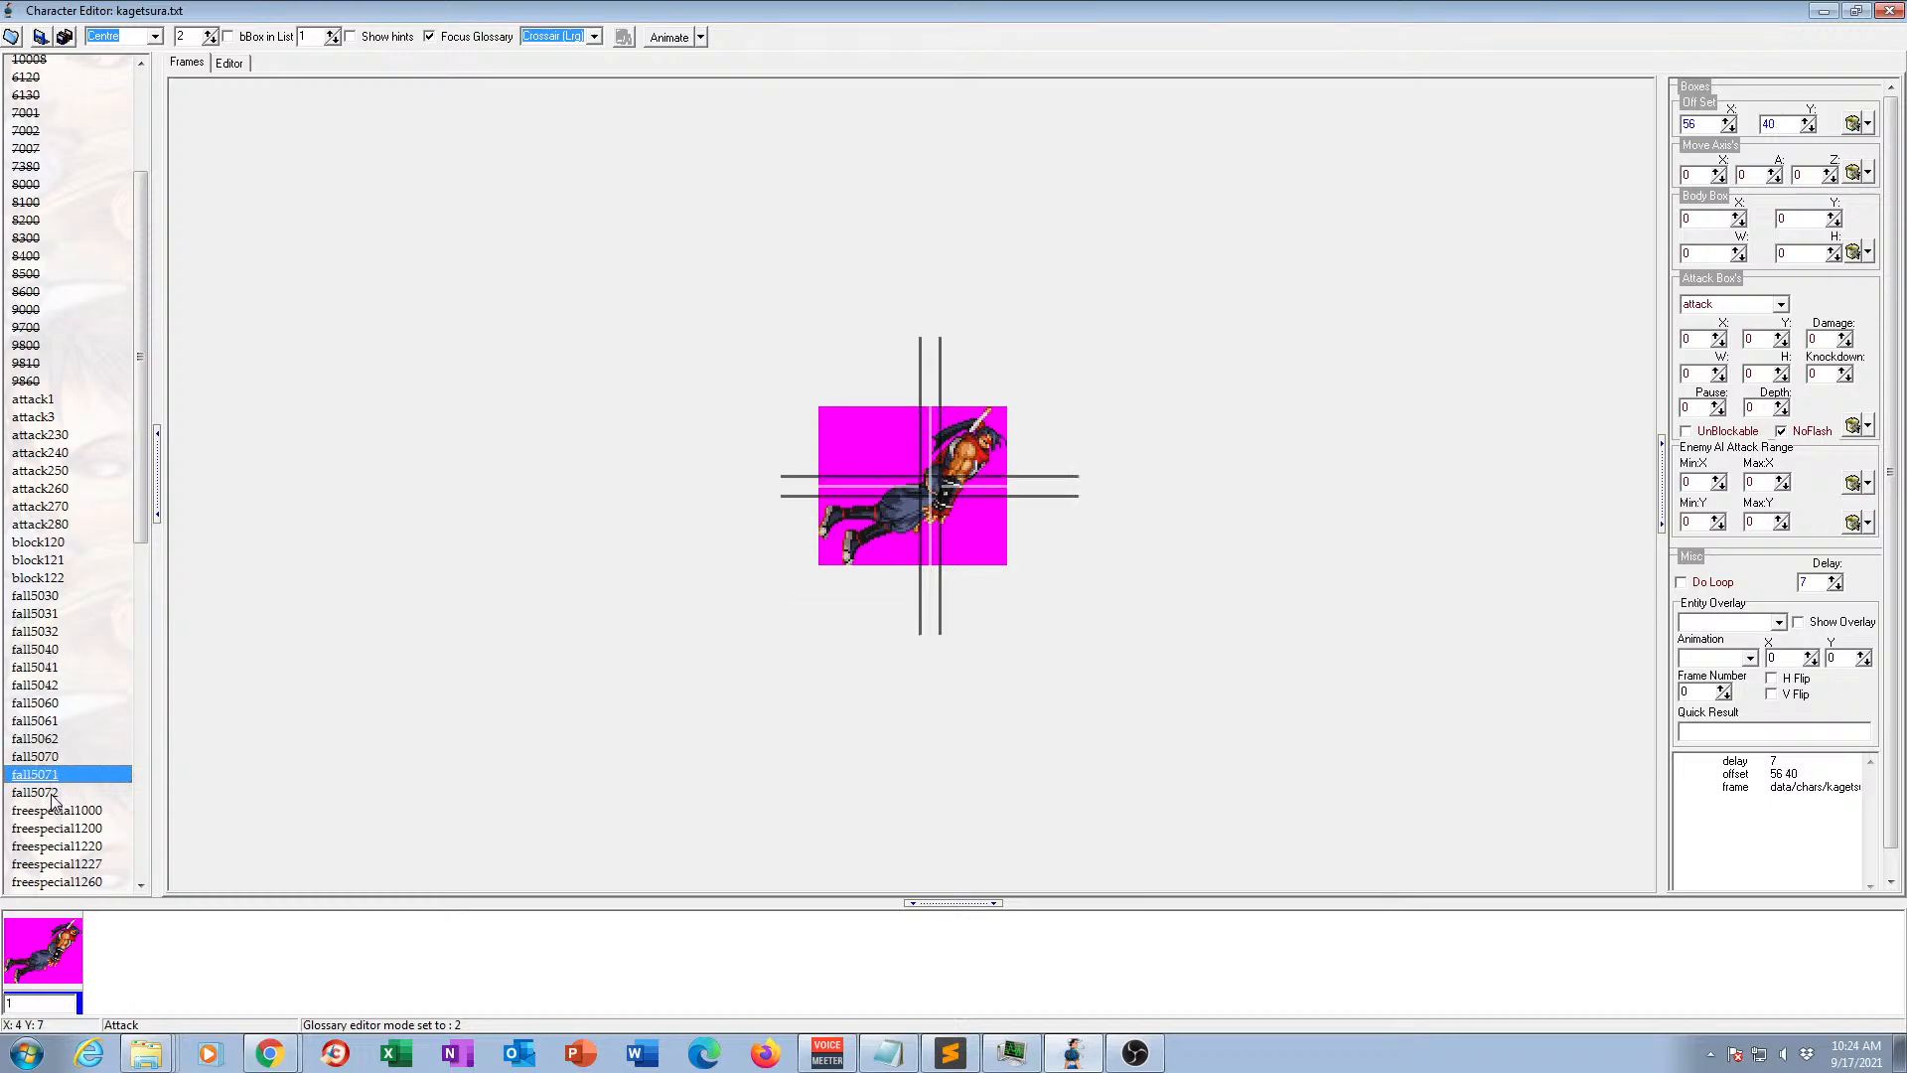
{"action": "left_click", "coordinate": [53, 793]}
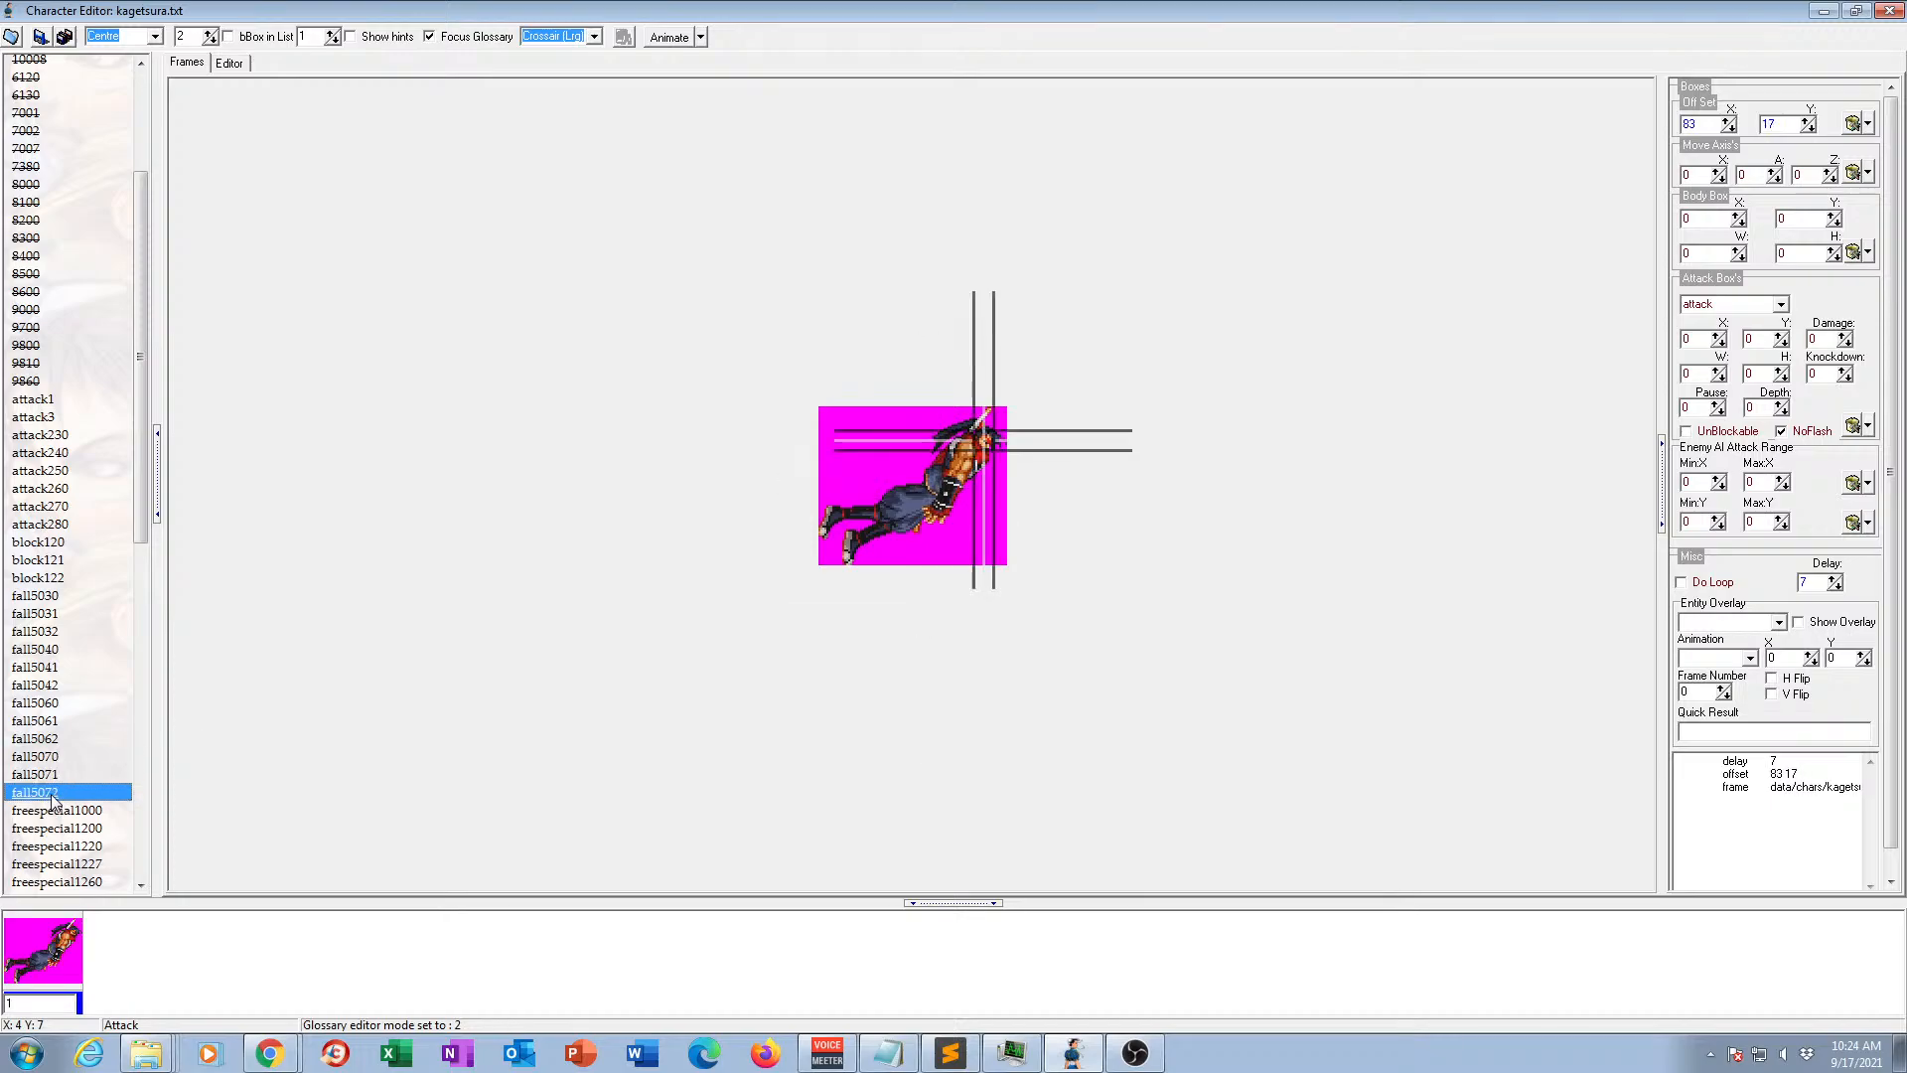
{"action": "left_click", "coordinate": [55, 741]}
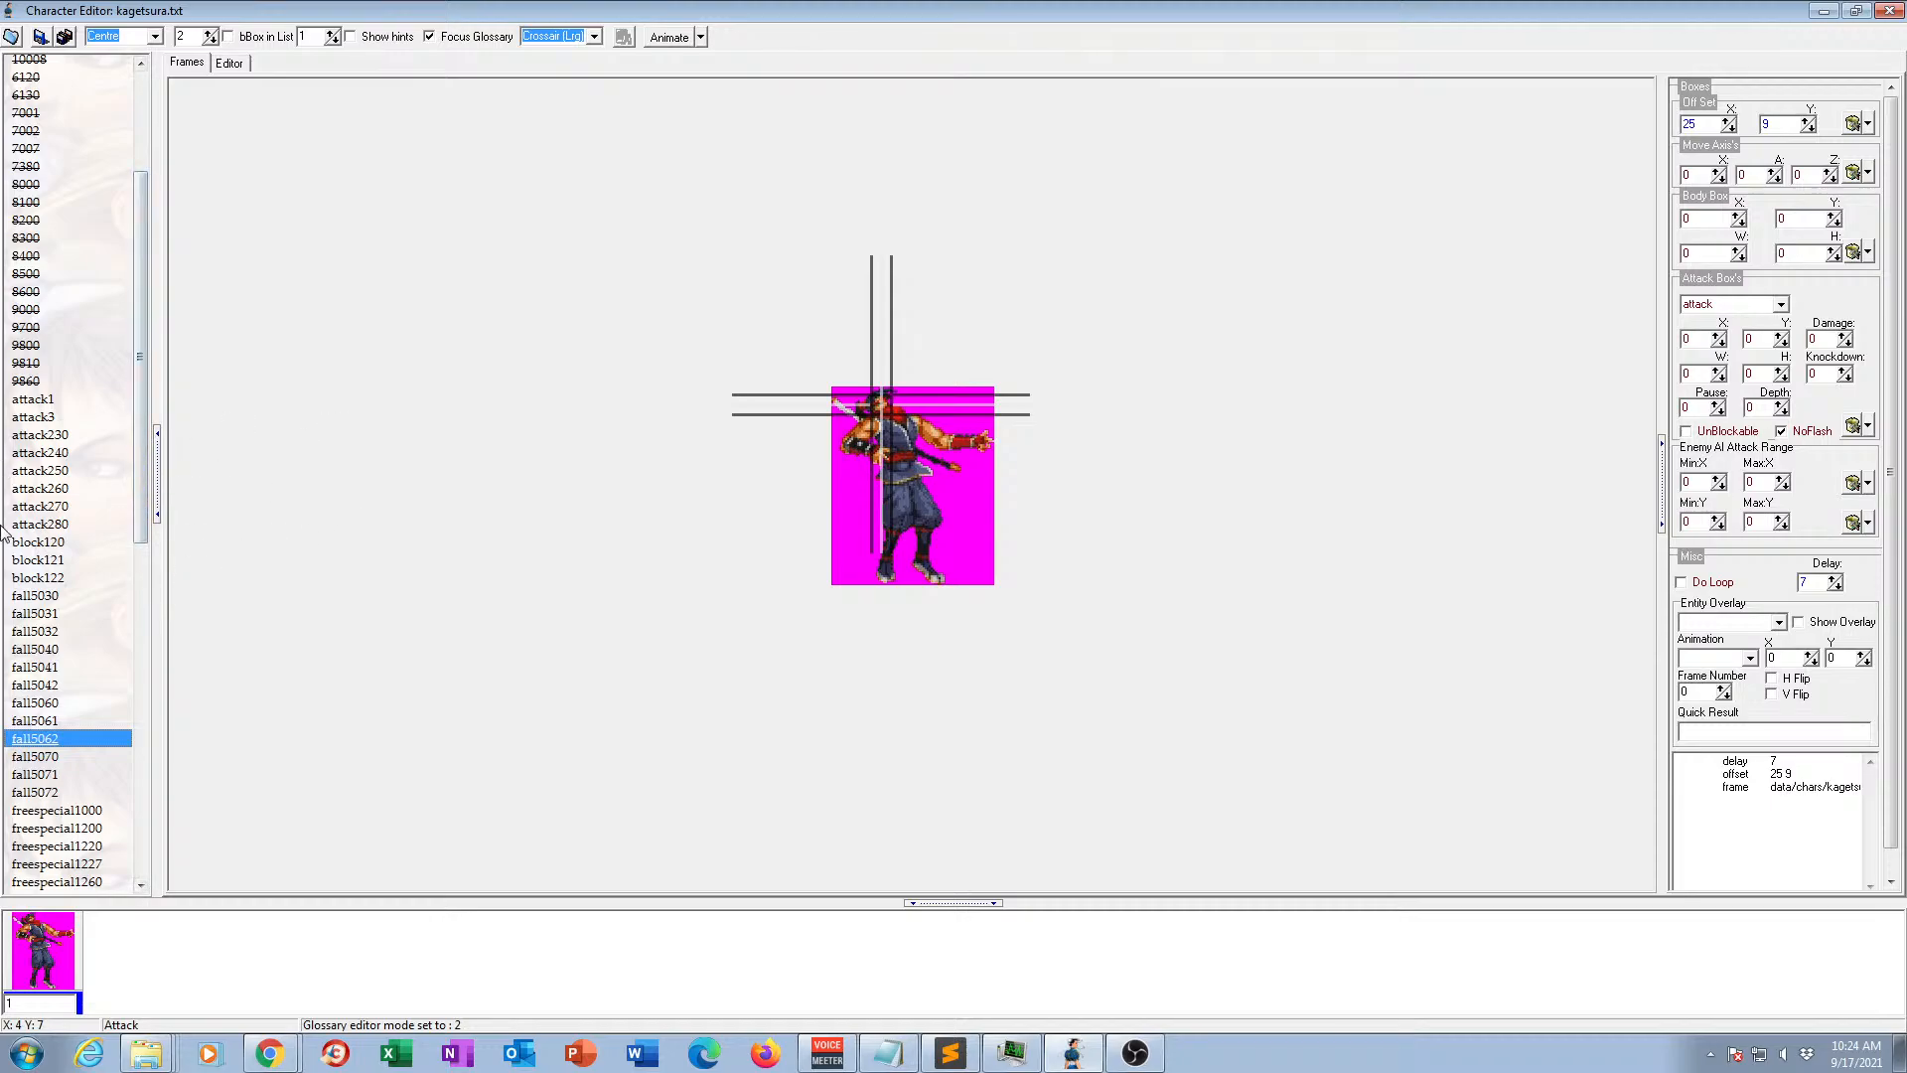
Preview animation freespecial1000 in motion and look through its frame strip from the first frame to frame 61.
{"action": "scroll", "coordinate": [85, 566], "scroll_direction": "down", "scroll_amount": 2}
{"action": "scroll", "coordinate": [84, 596], "scroll_direction": "down", "scroll_amount": 1}
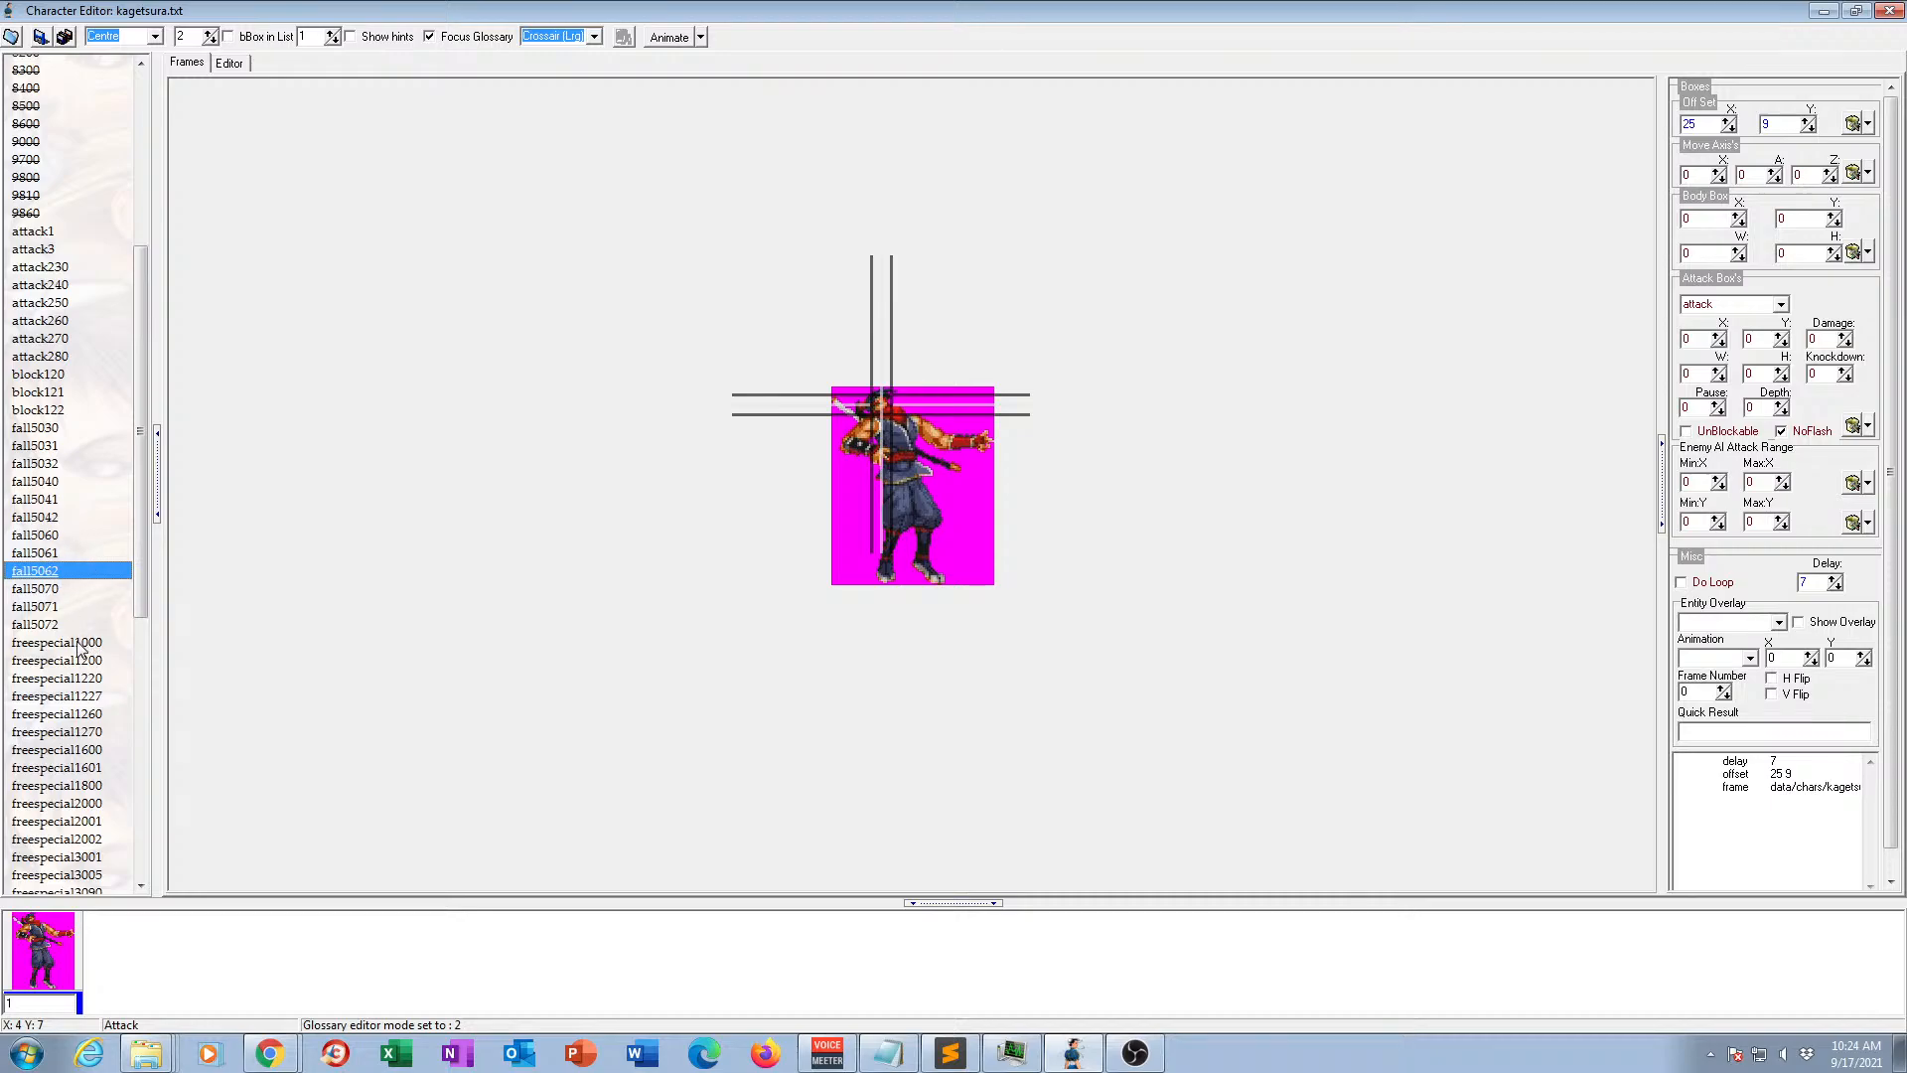
{"action": "left_click", "coordinate": [79, 643]}
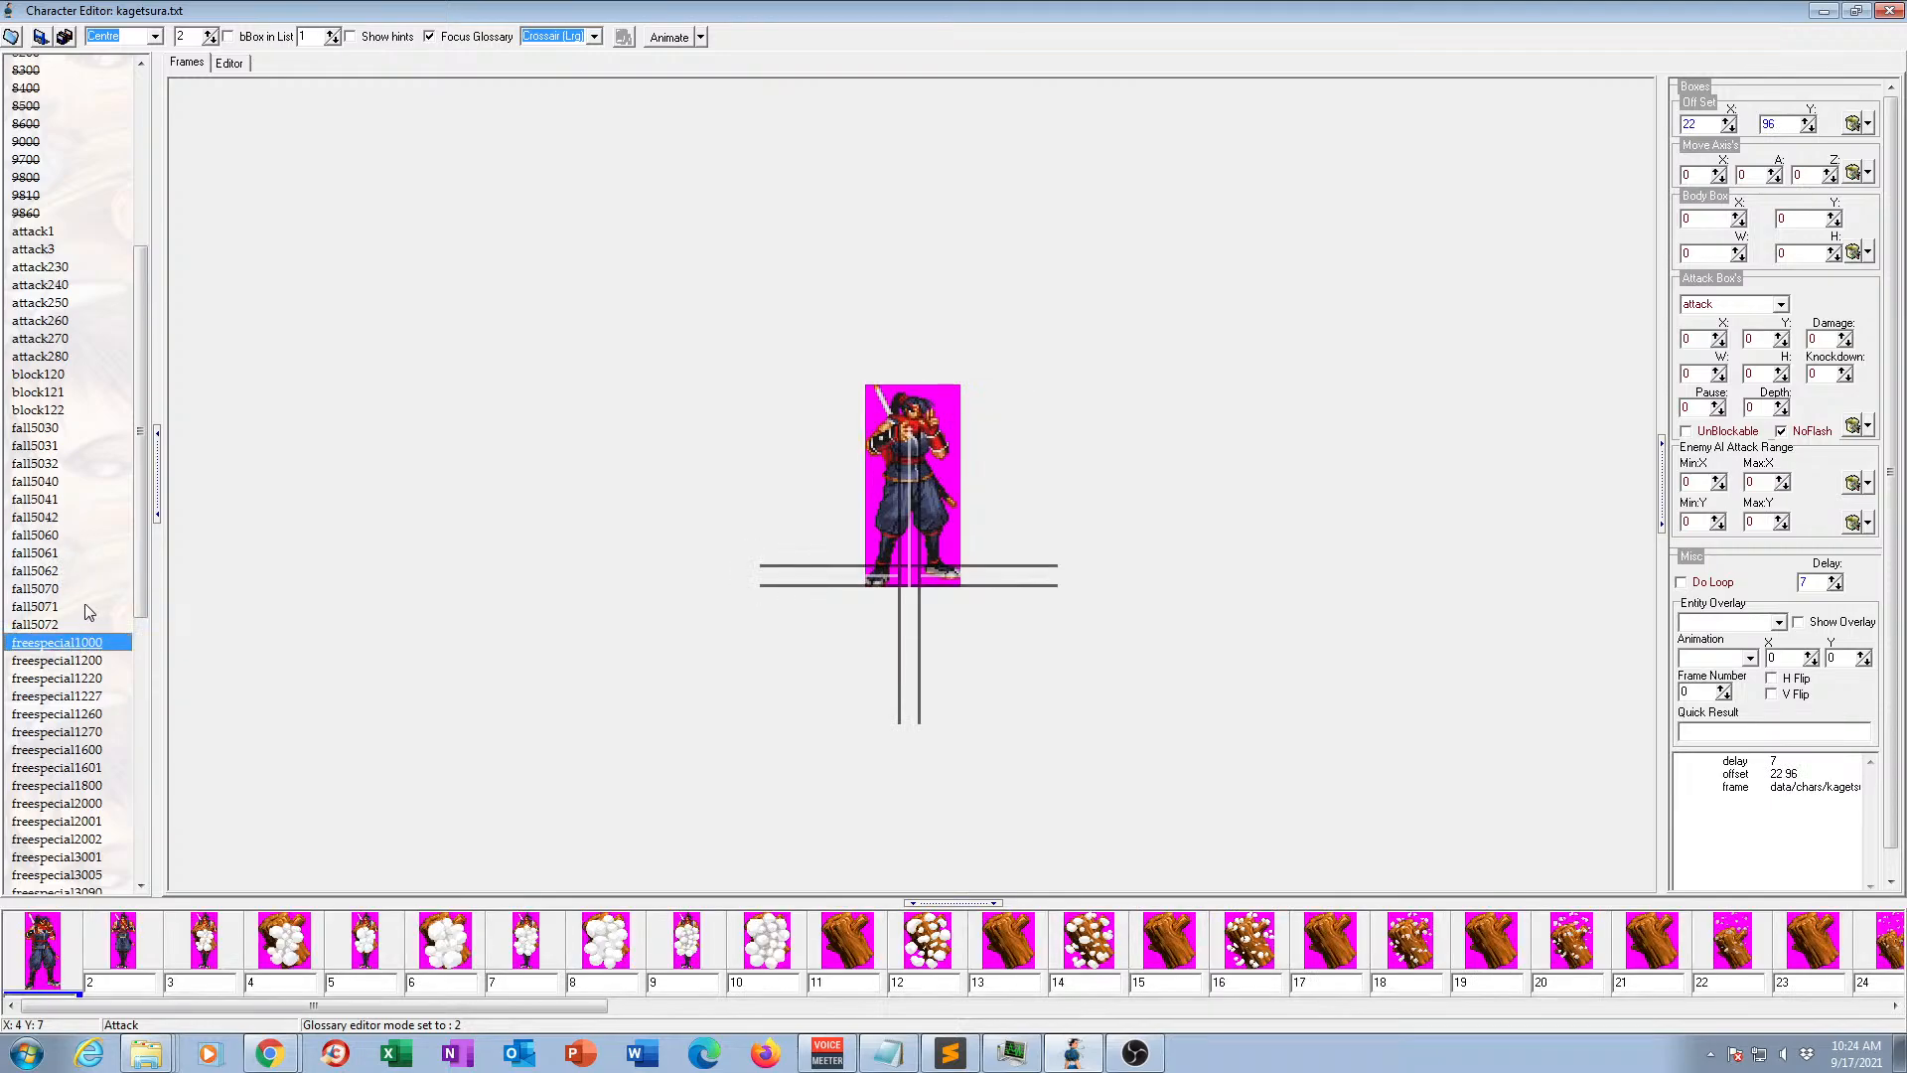
{"action": "key", "text": "F2"}
{"action": "left_click", "coordinate": [672, 39]}
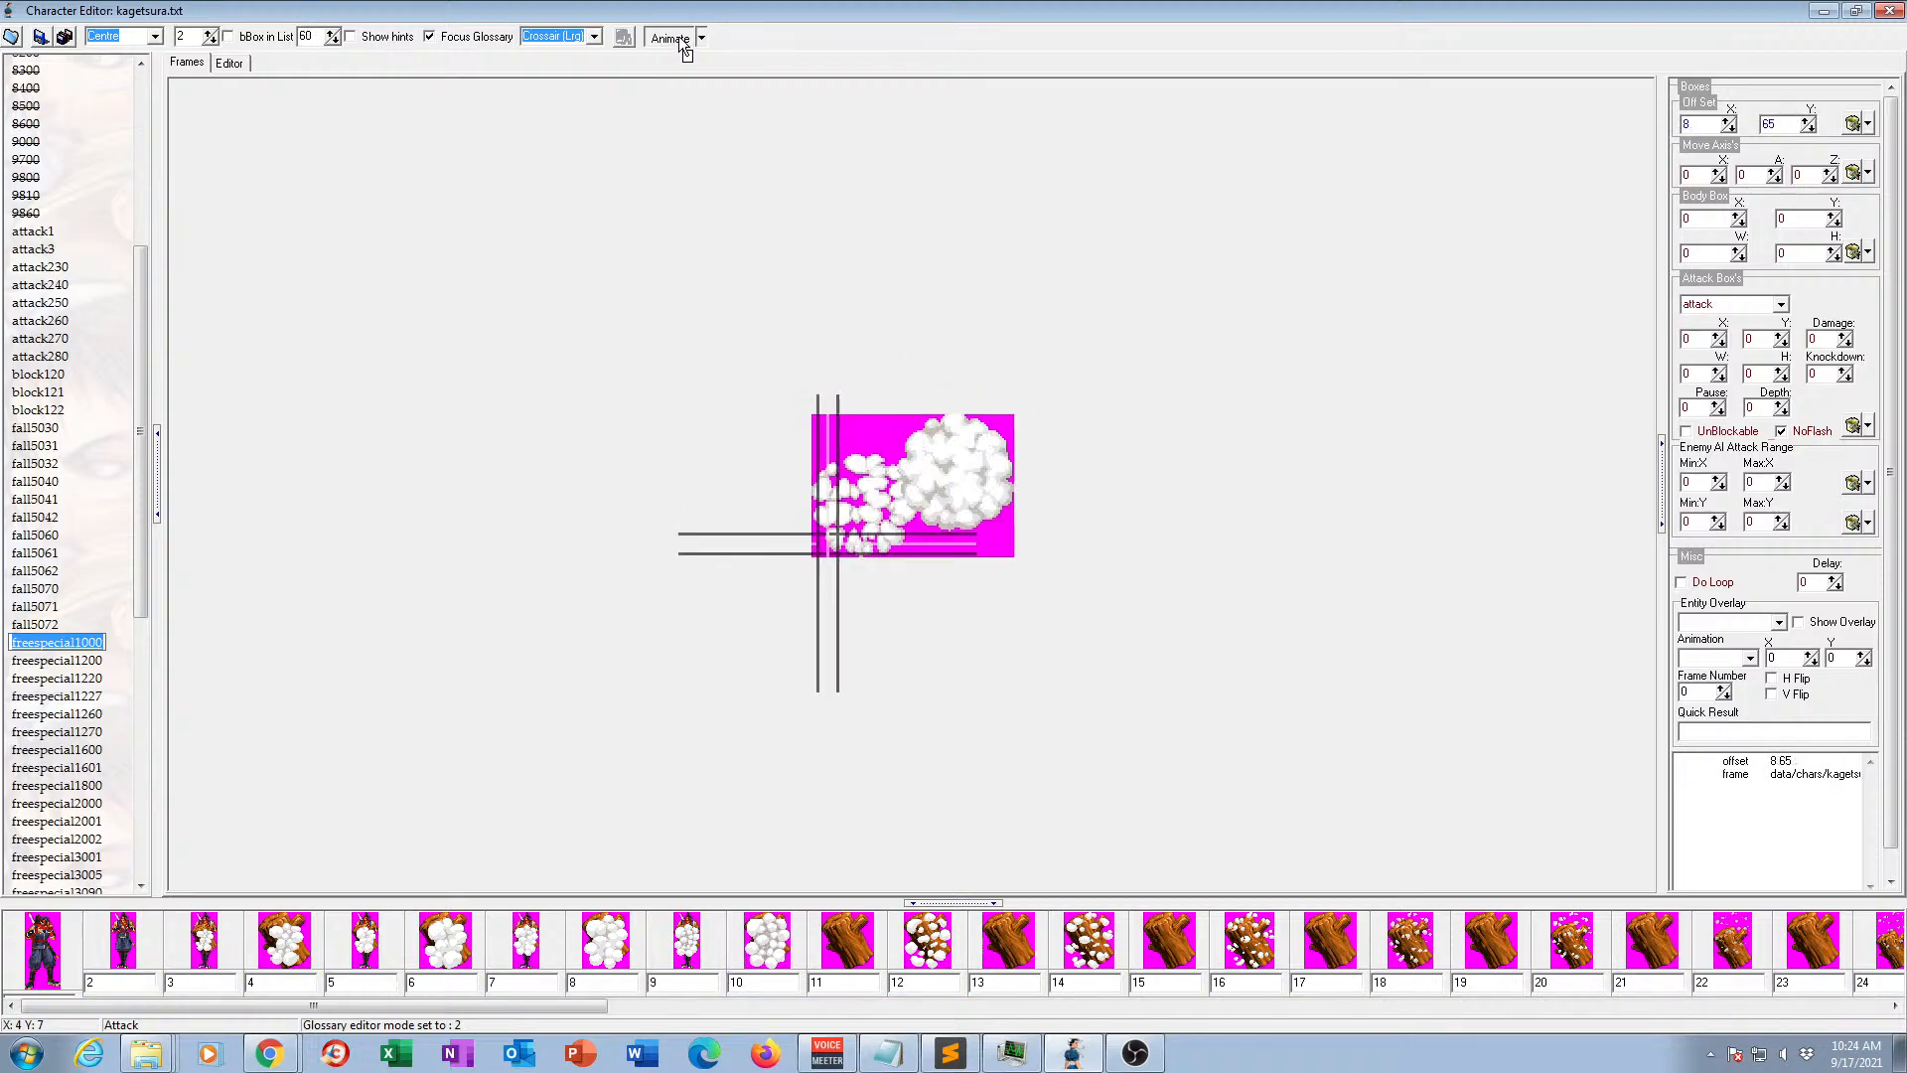
{"action": "left_click", "coordinate": [681, 40]}
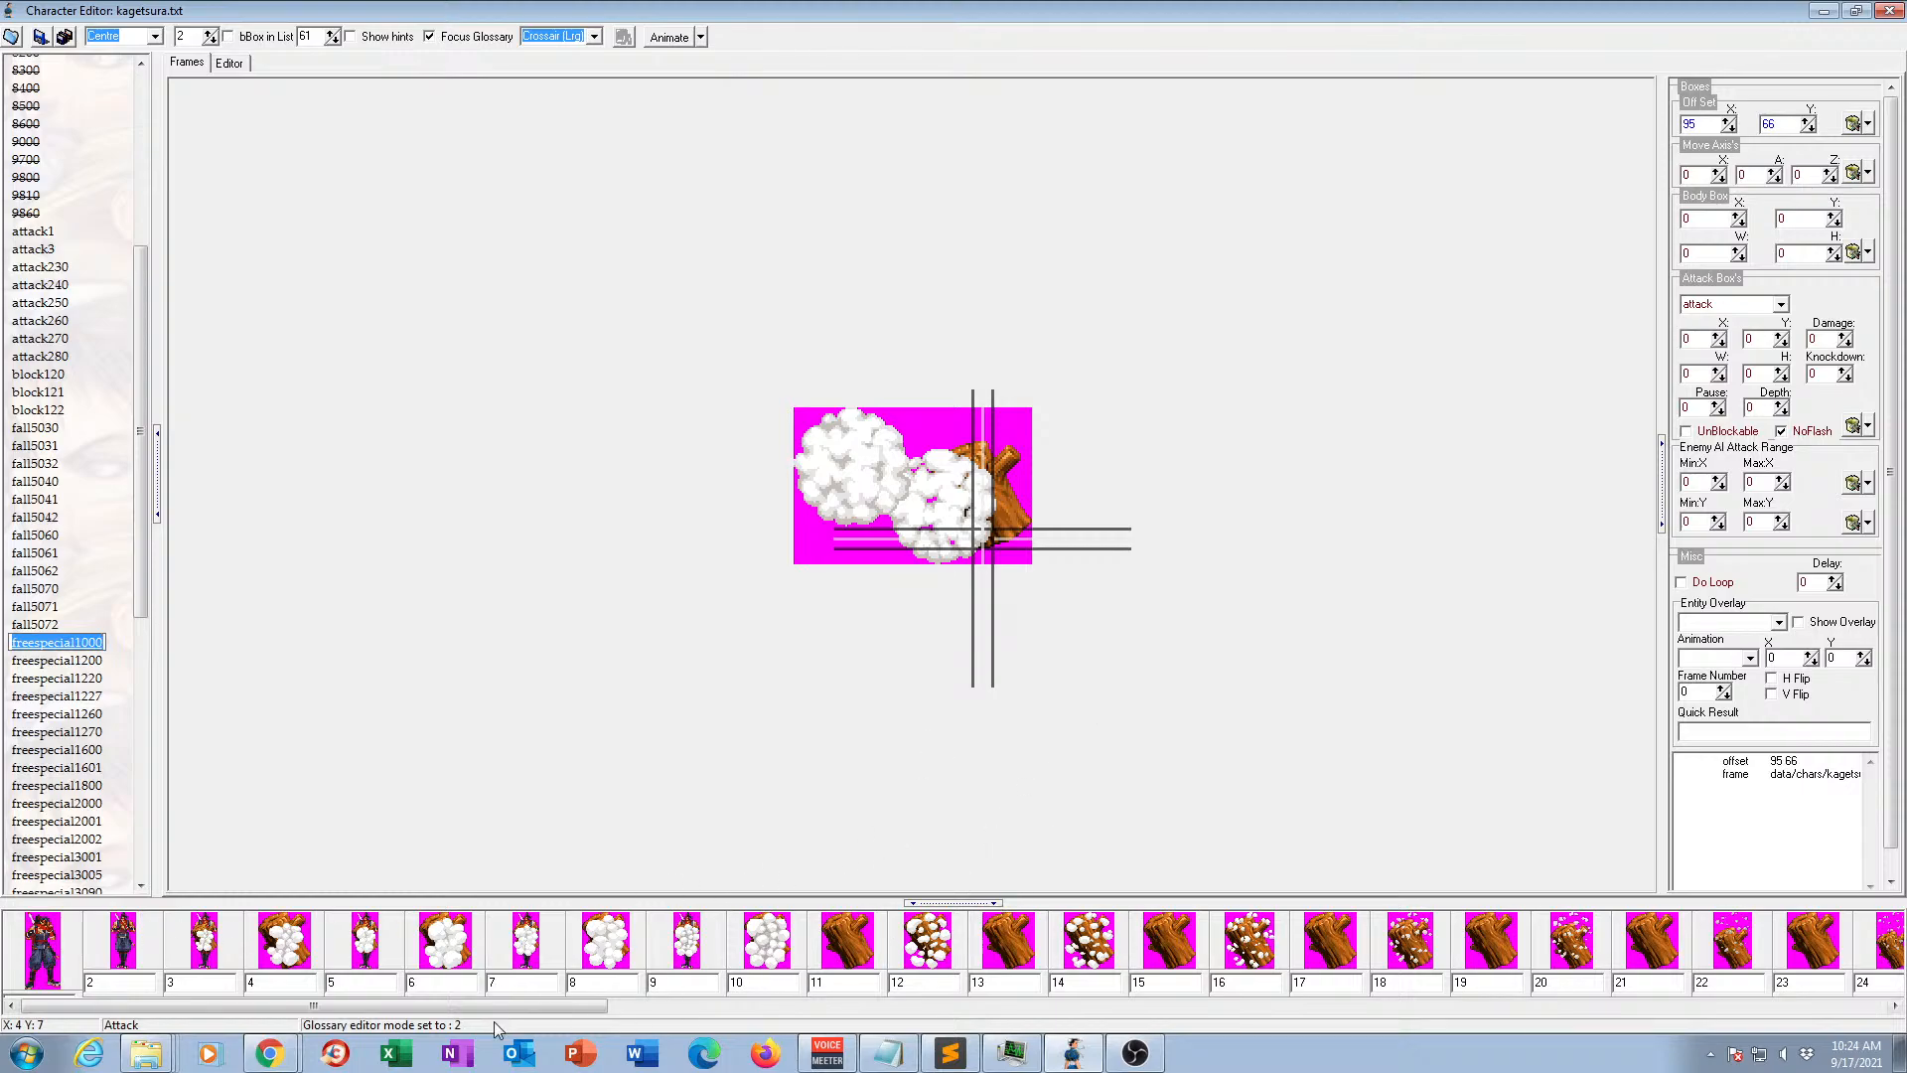
{"action": "left_click_drag", "start_coordinate": [502, 1006], "coordinate": [1456, 1038]}
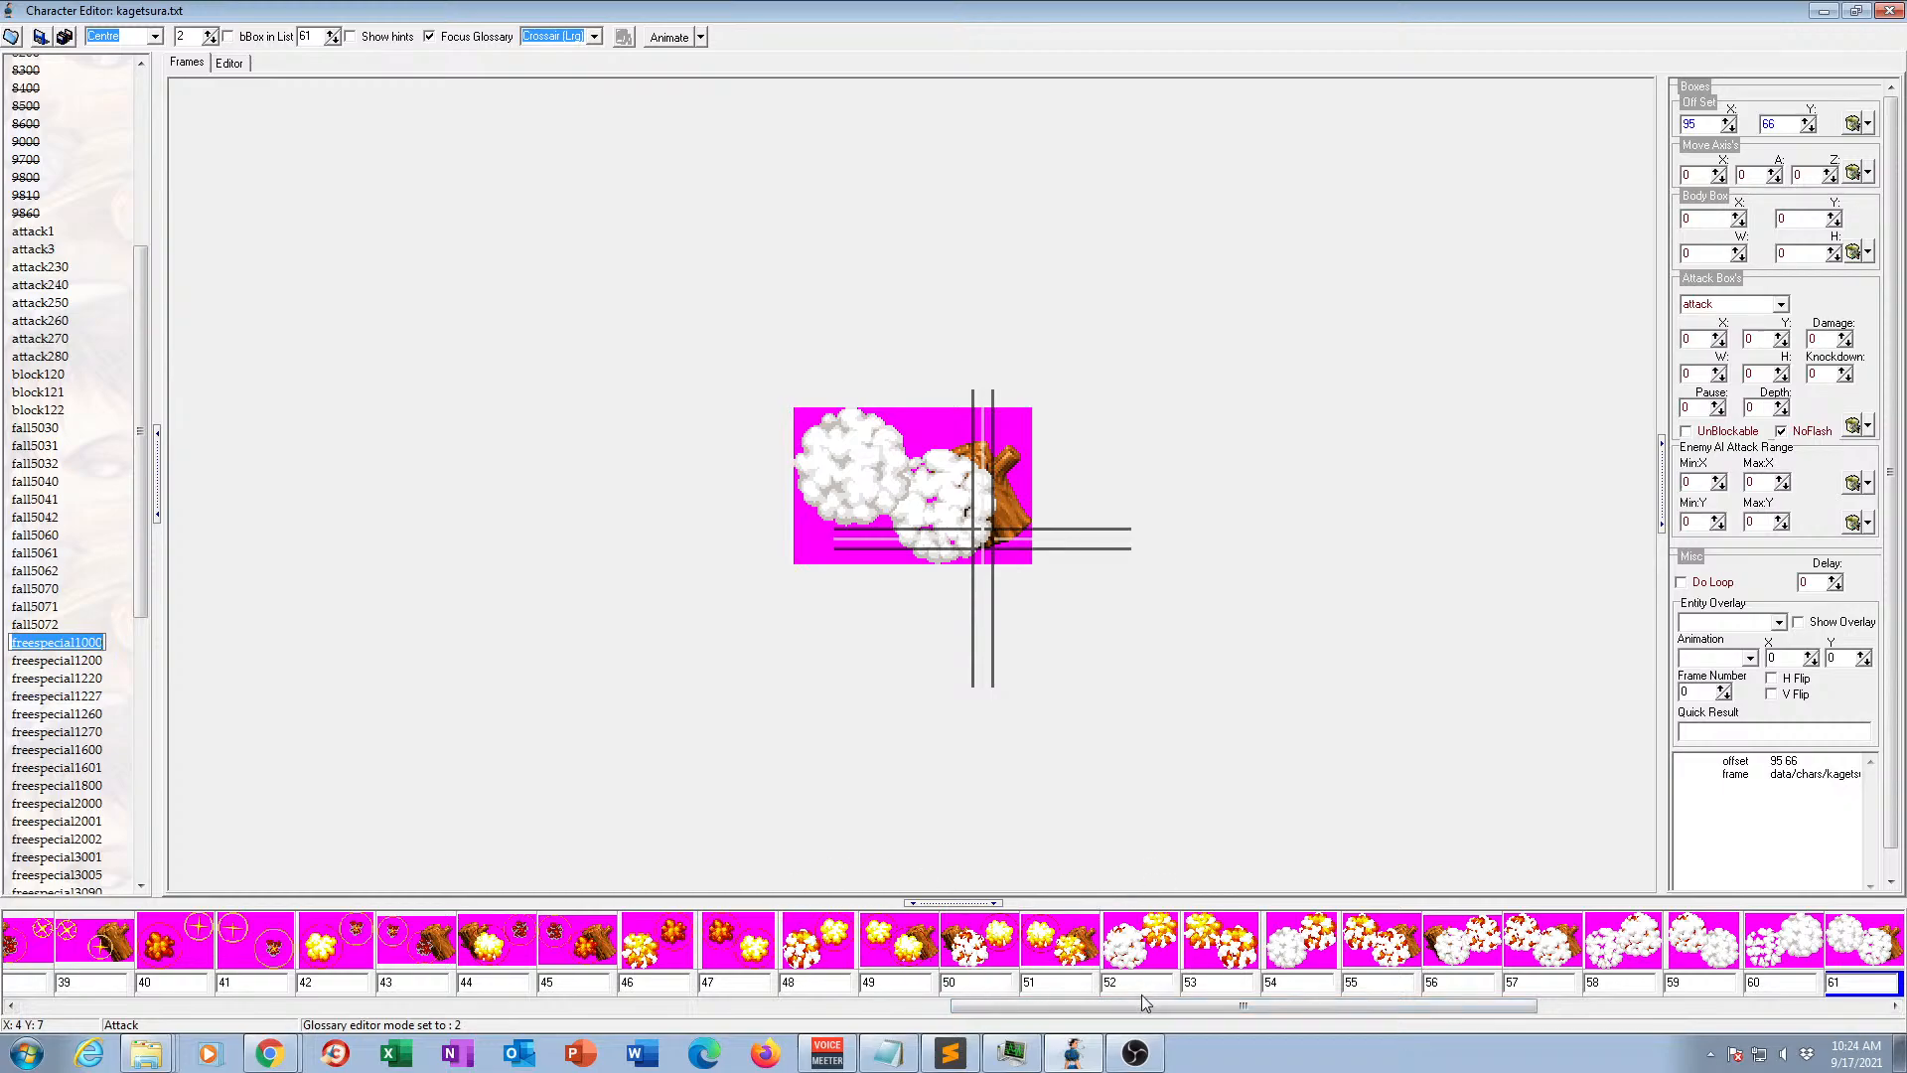
{"action": "left_click_drag", "start_coordinate": [1189, 1005], "coordinate": [237, 1005]}
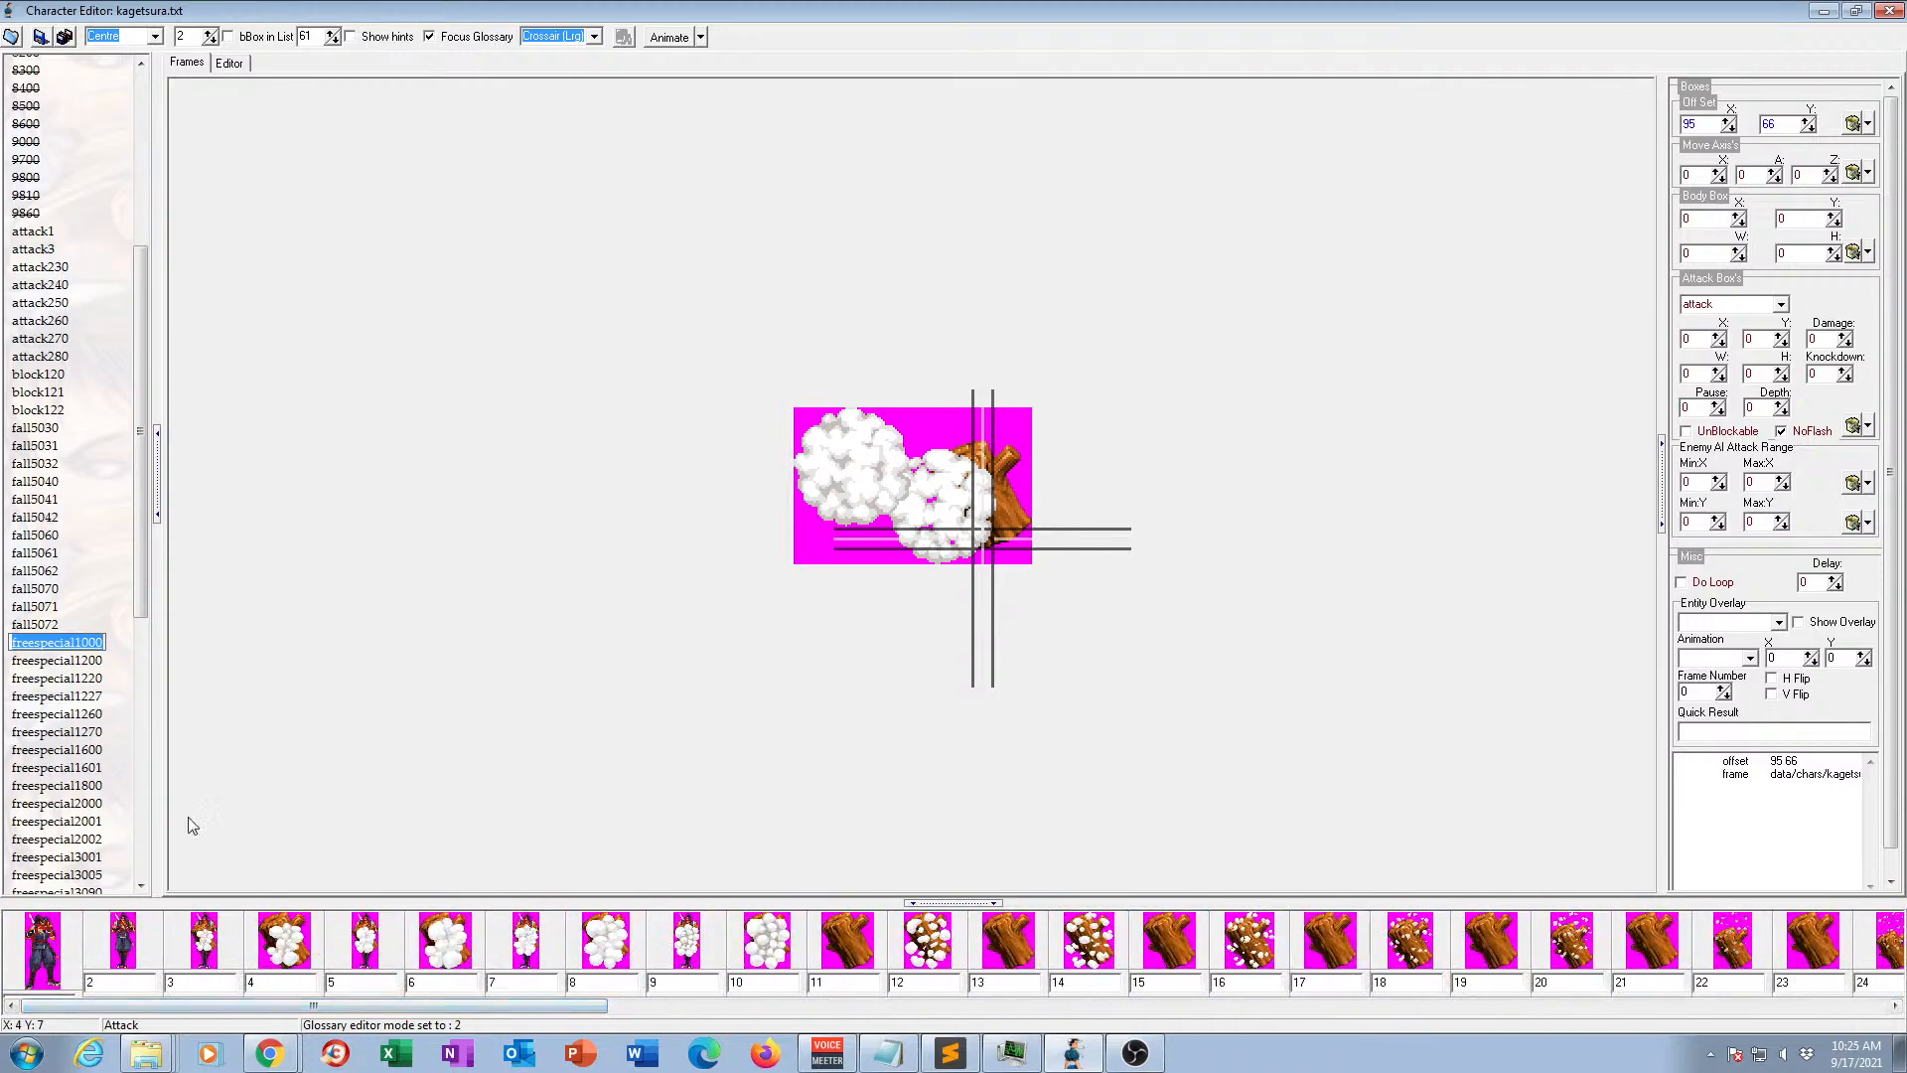
Preview animation freespecial1200 in motion and examine frame 2 of animation freespecial1220.
{"action": "left_click", "coordinate": [105, 667]}
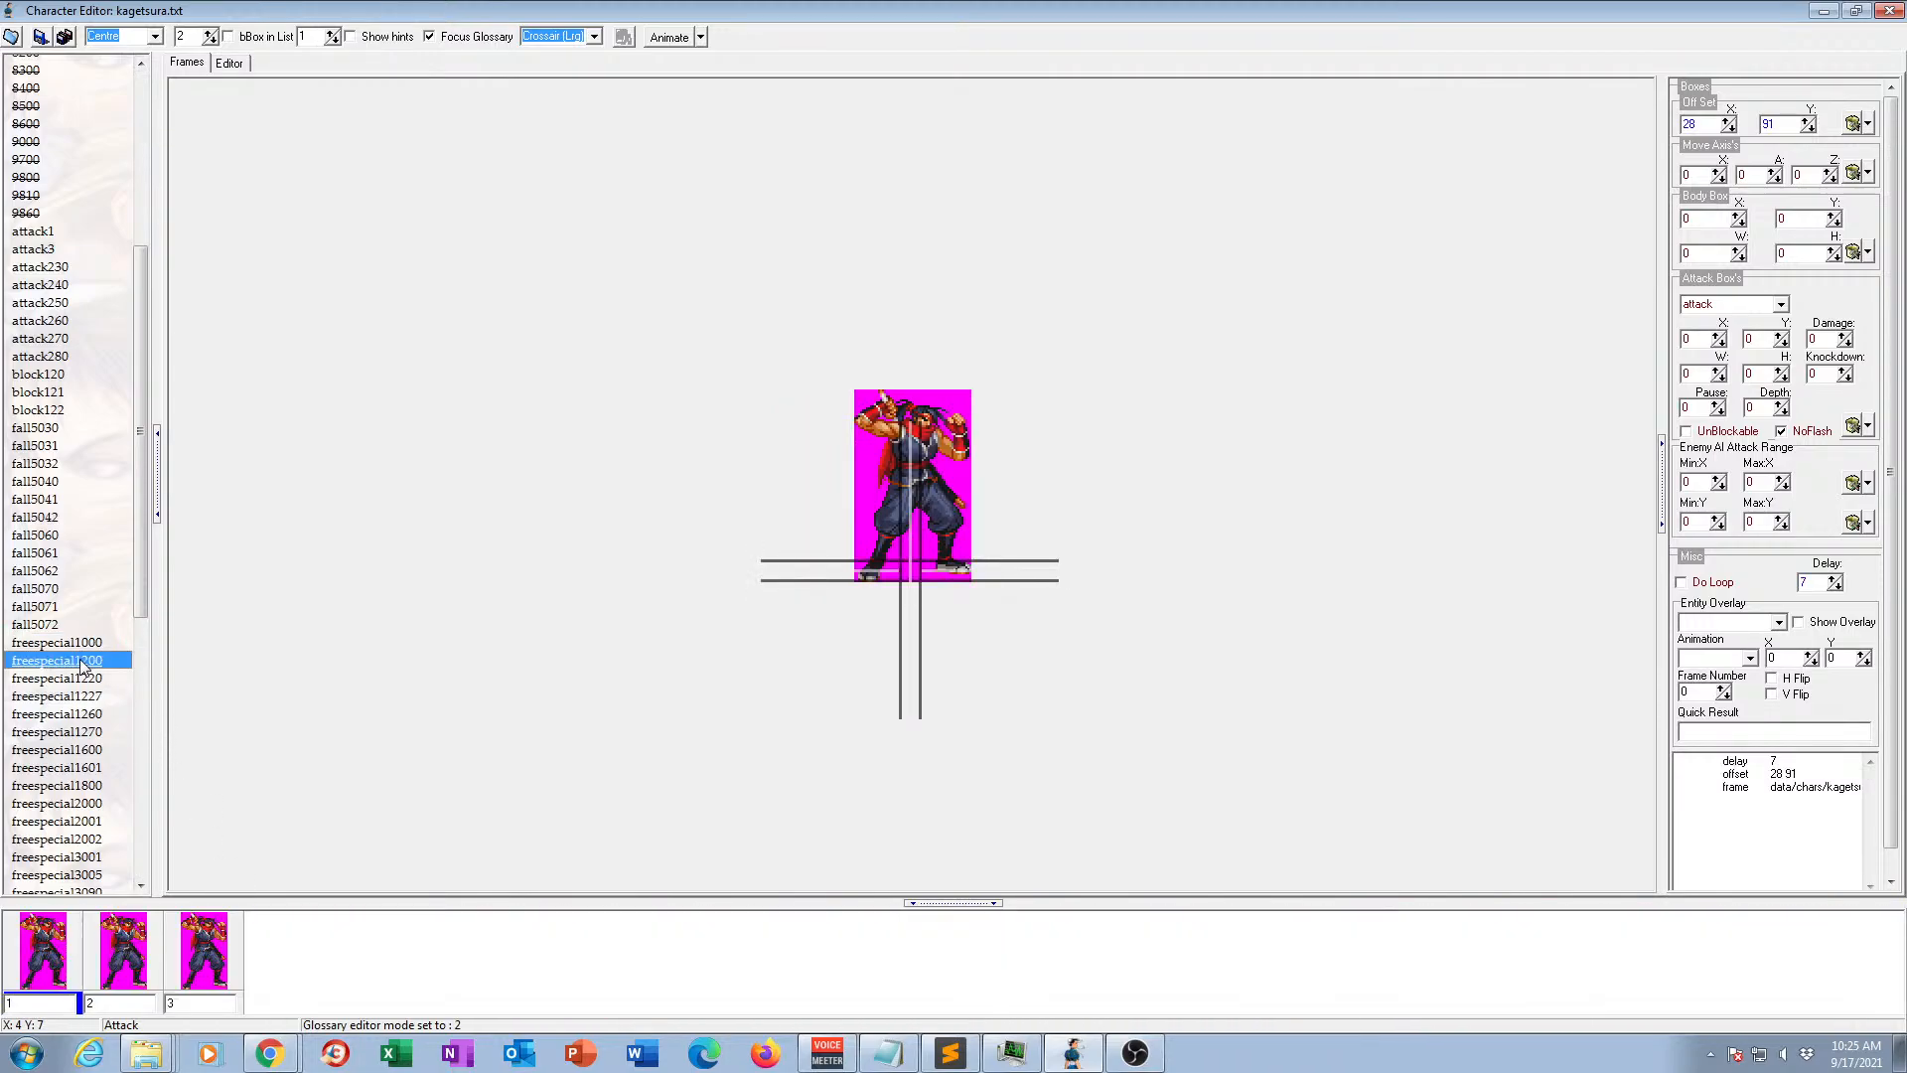
{"action": "left_click", "coordinate": [666, 44]}
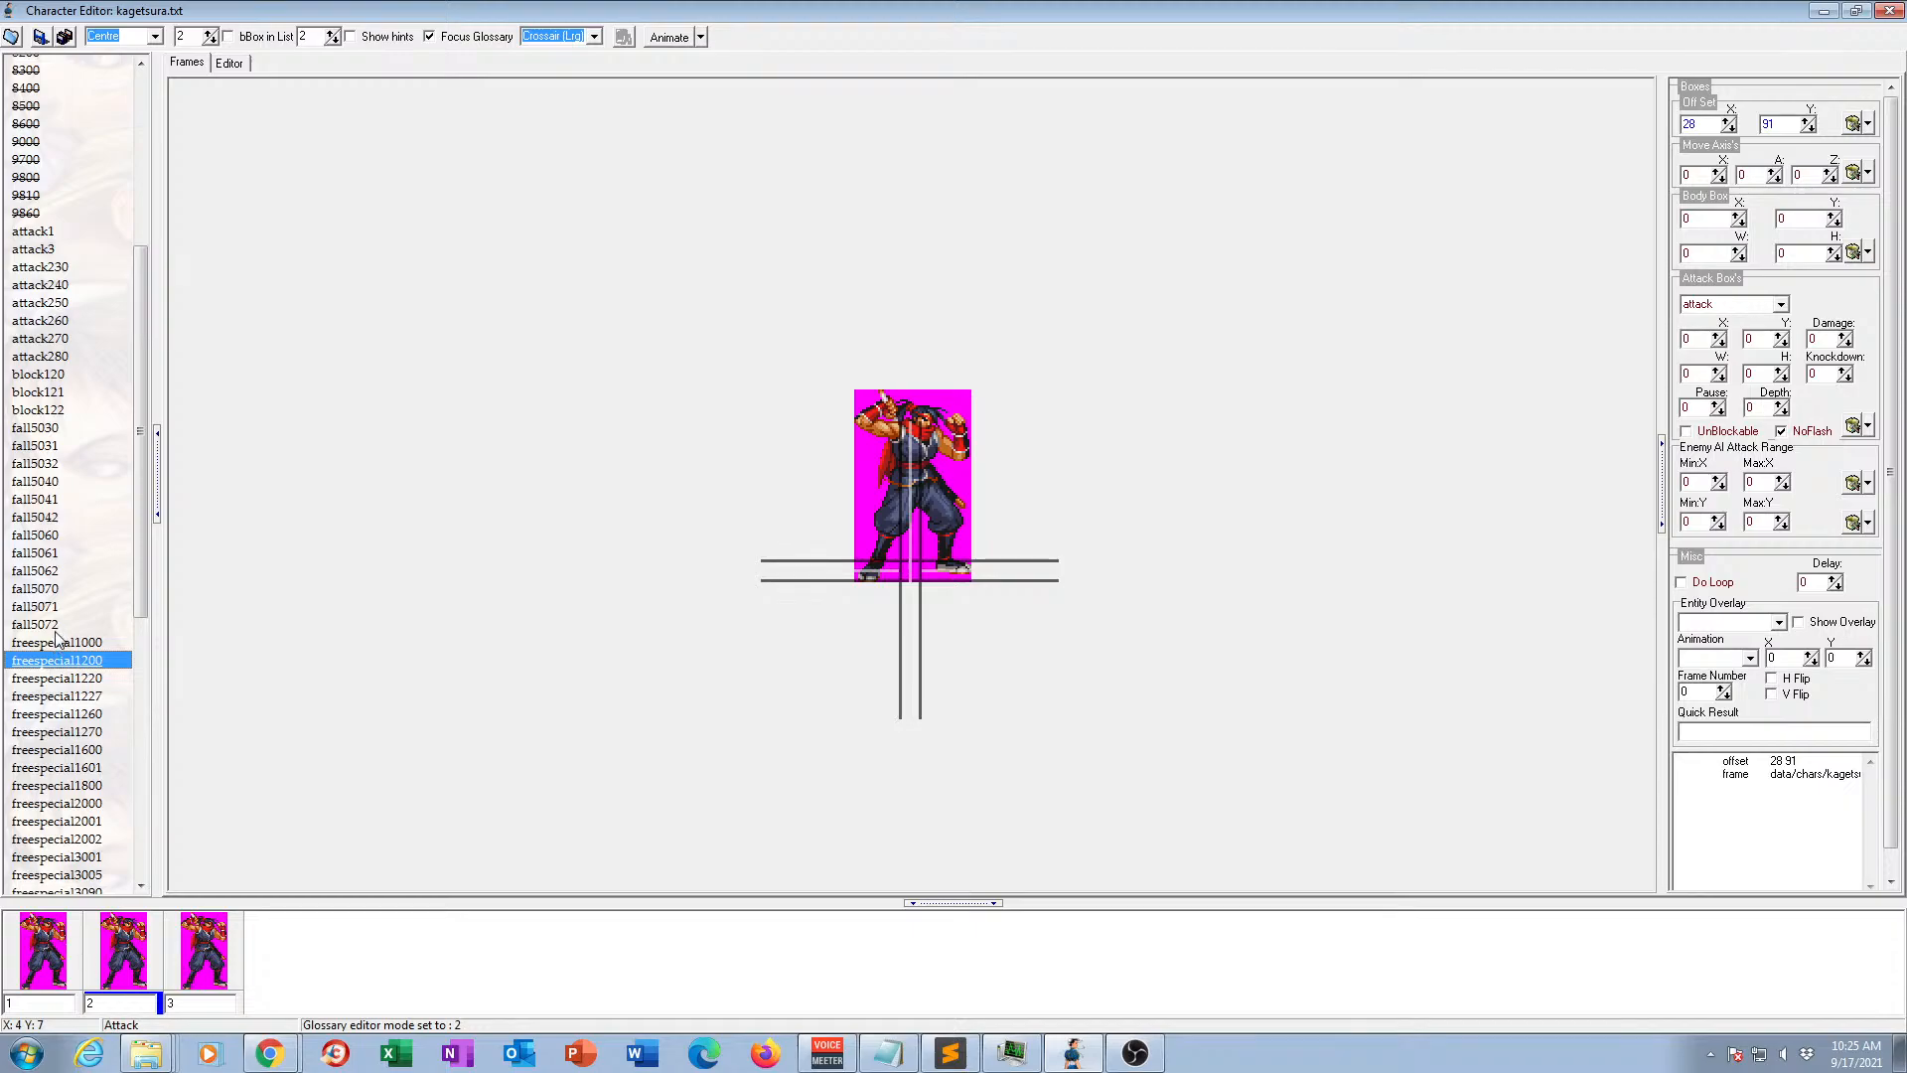
{"action": "left_click", "coordinate": [72, 680]}
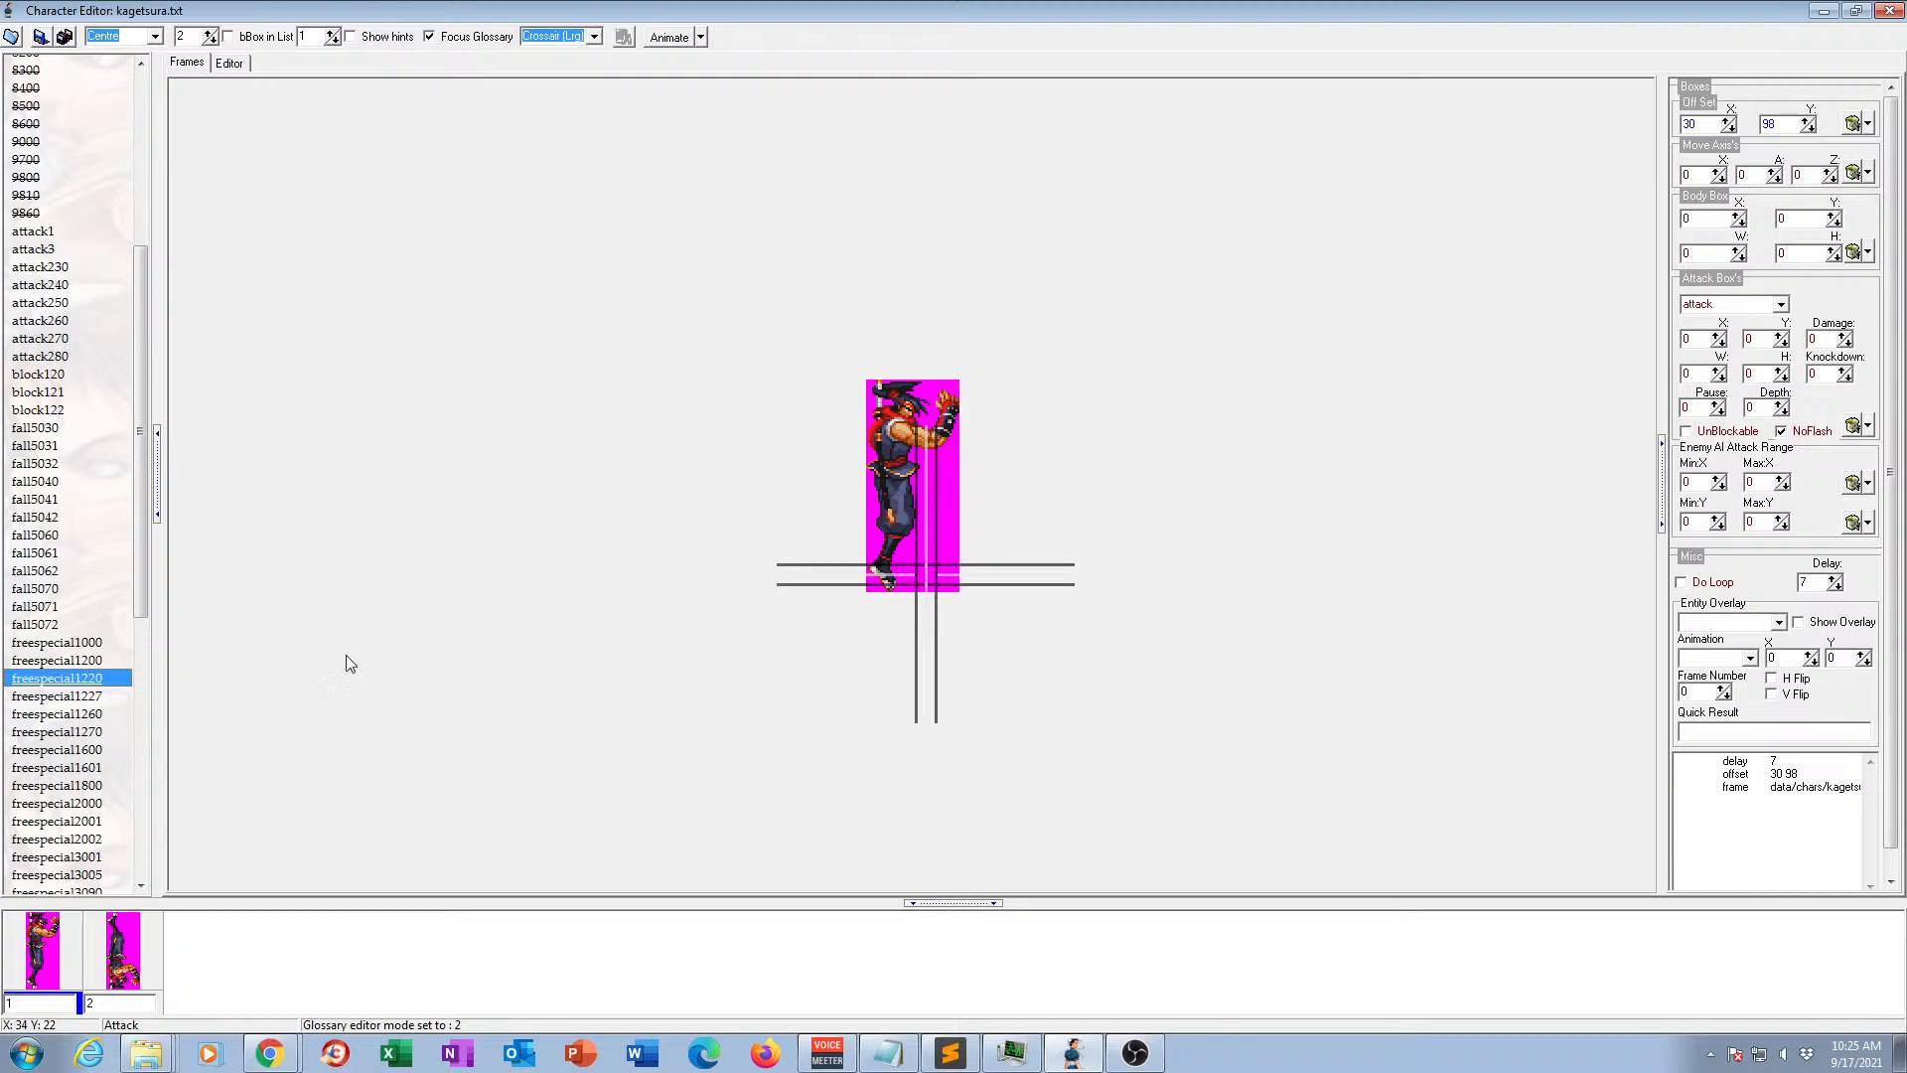
{"action": "left_click", "coordinate": [154, 934]}
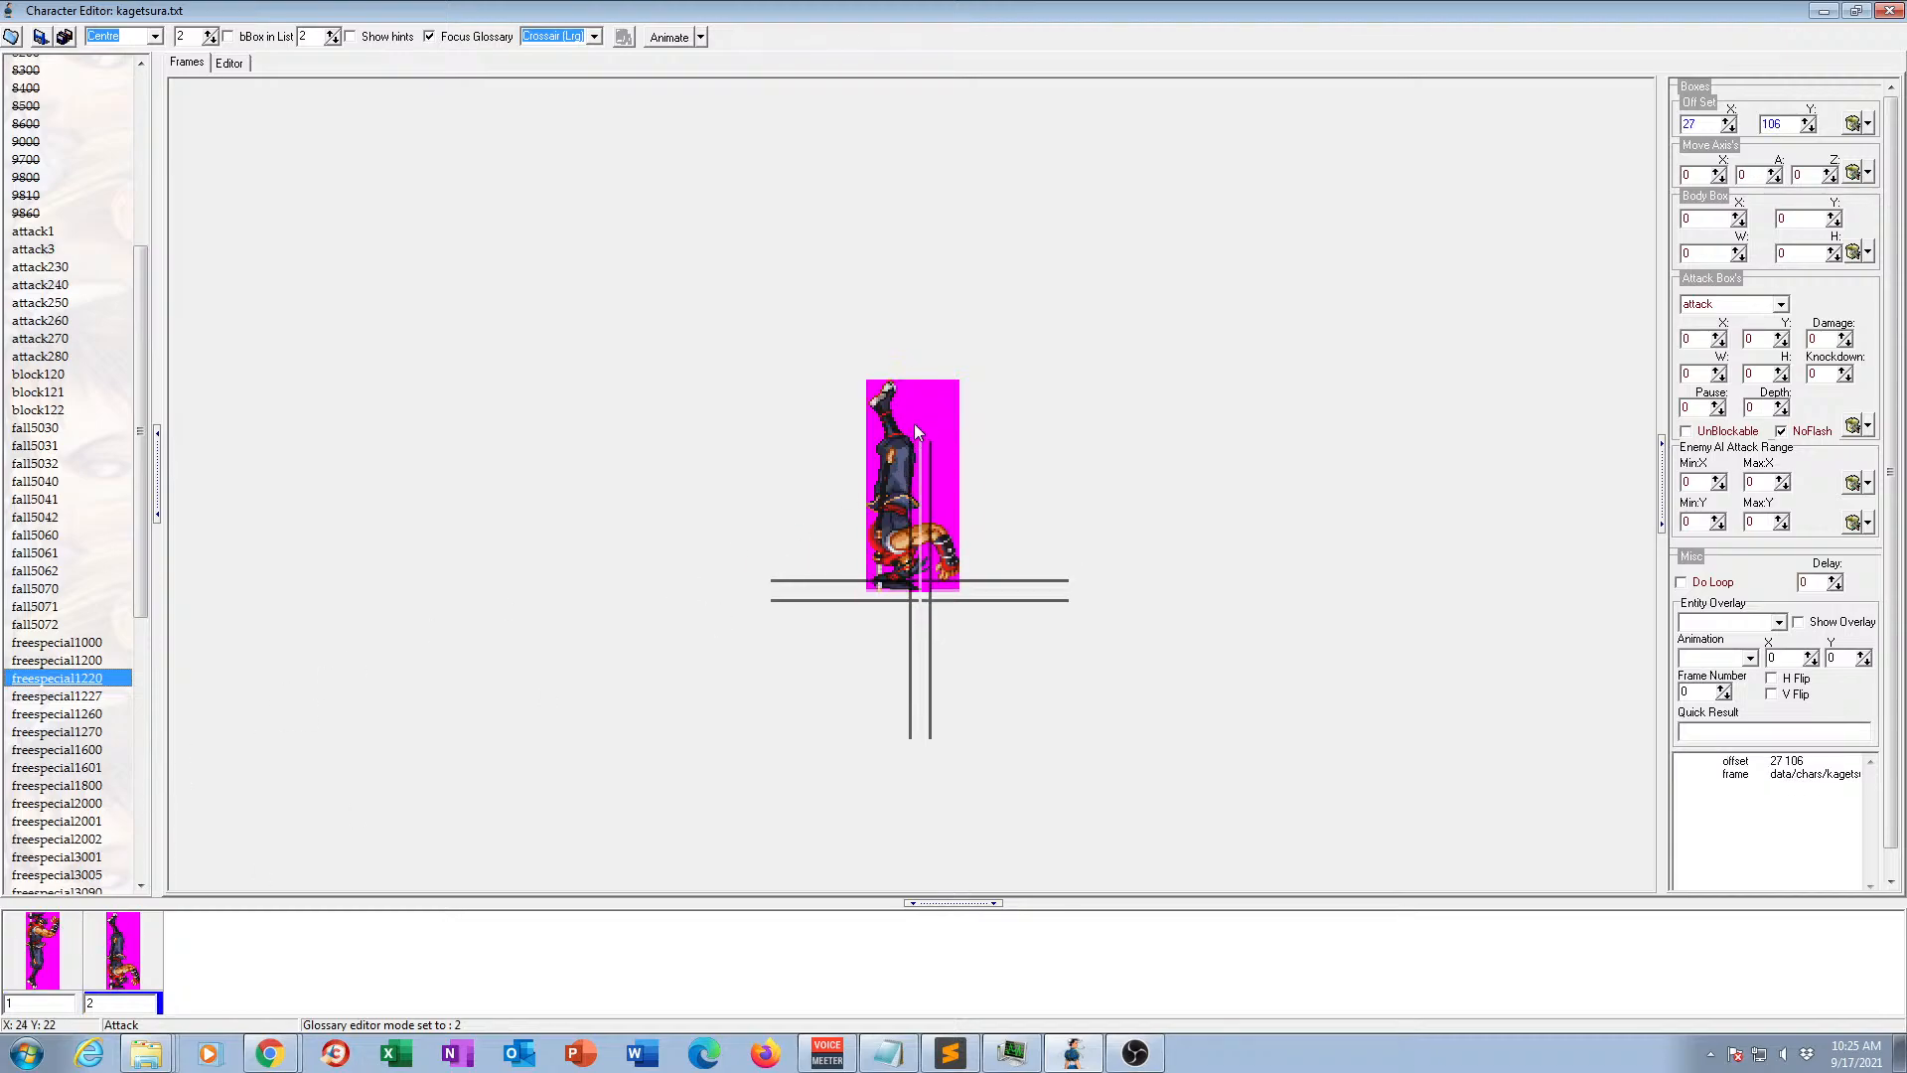
View the frames of animations freespecial1227, freespecial1260, freespecial1270, freespecial1600 and freespecial1601.
{"action": "left_click", "coordinate": [88, 698]}
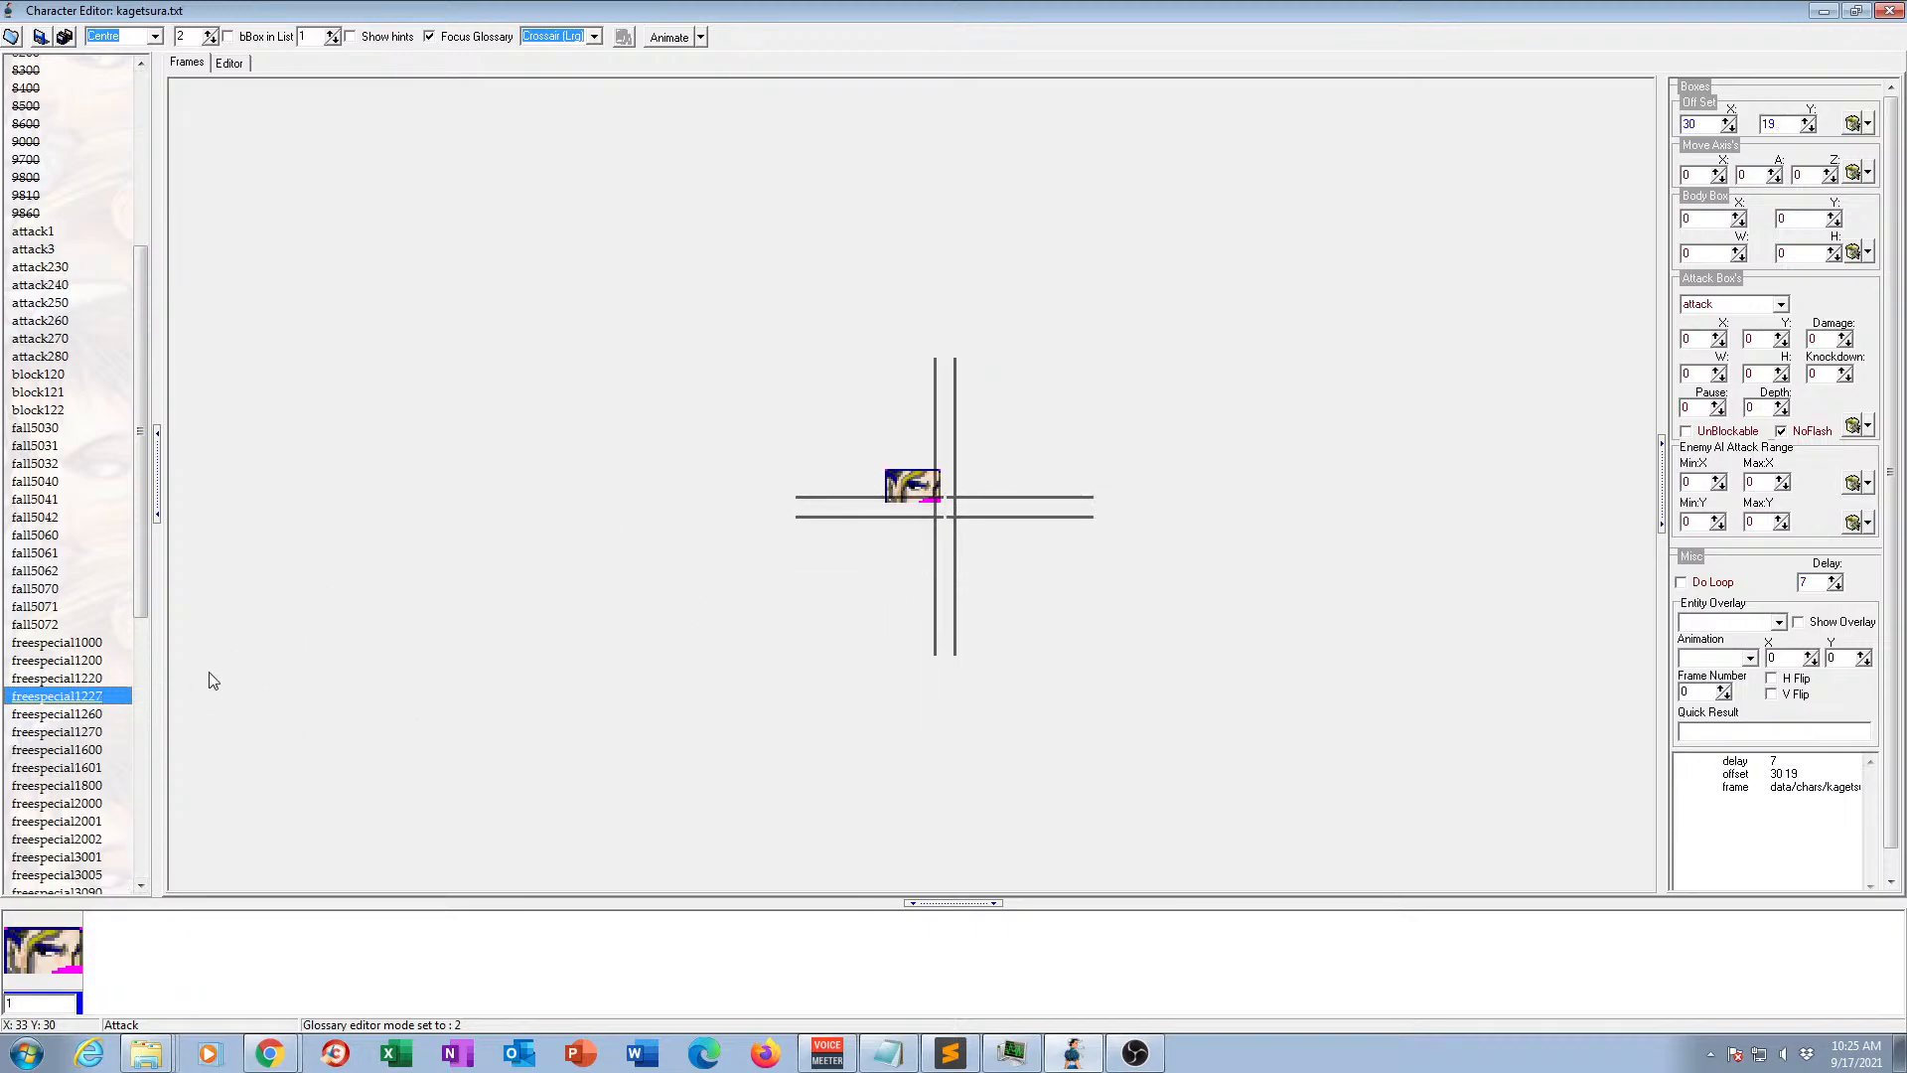
{"action": "left_click", "coordinate": [87, 716]}
{"action": "left_click", "coordinate": [84, 733]}
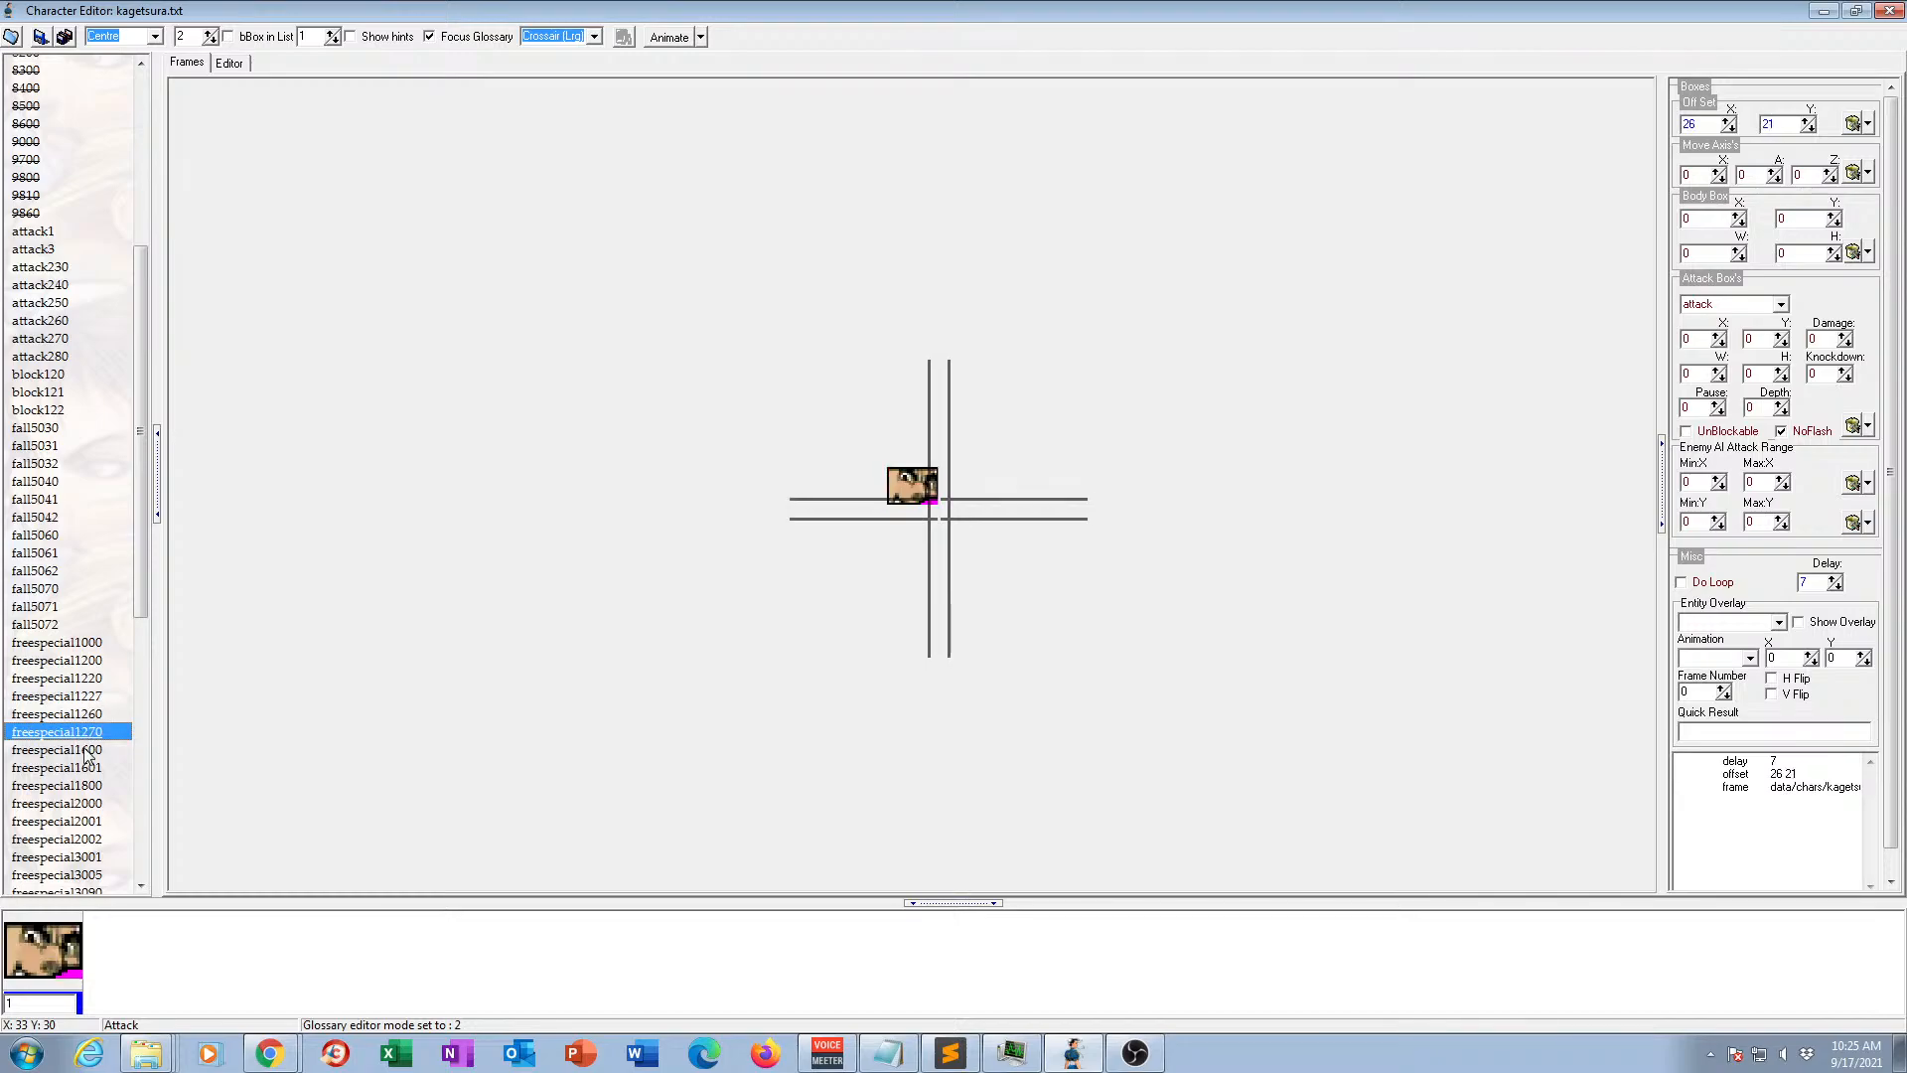
{"action": "left_click", "coordinate": [88, 751]}
{"action": "left_click", "coordinate": [88, 770]}
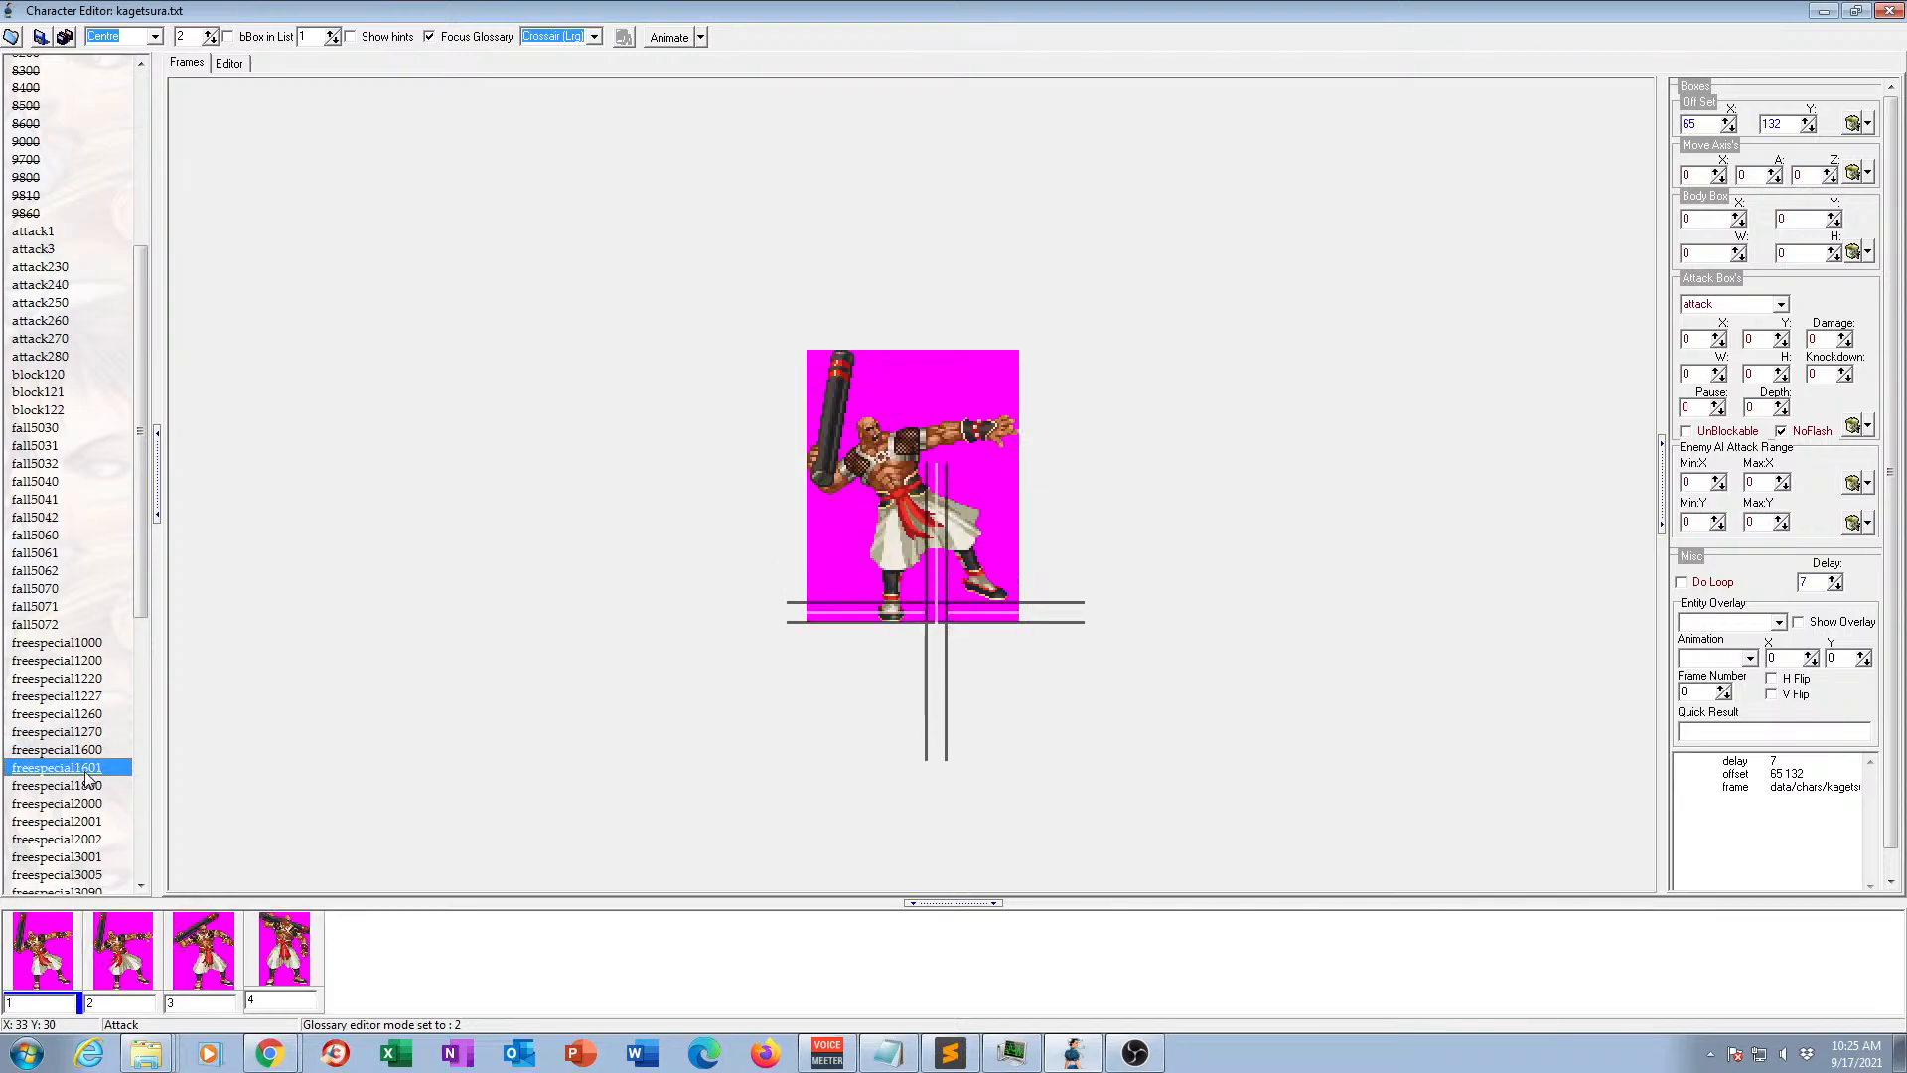
Preview animation freespecial1800 in motion and view the frames of freespecial2000 and freespecial2002.
{"action": "left_click", "coordinate": [86, 787]}
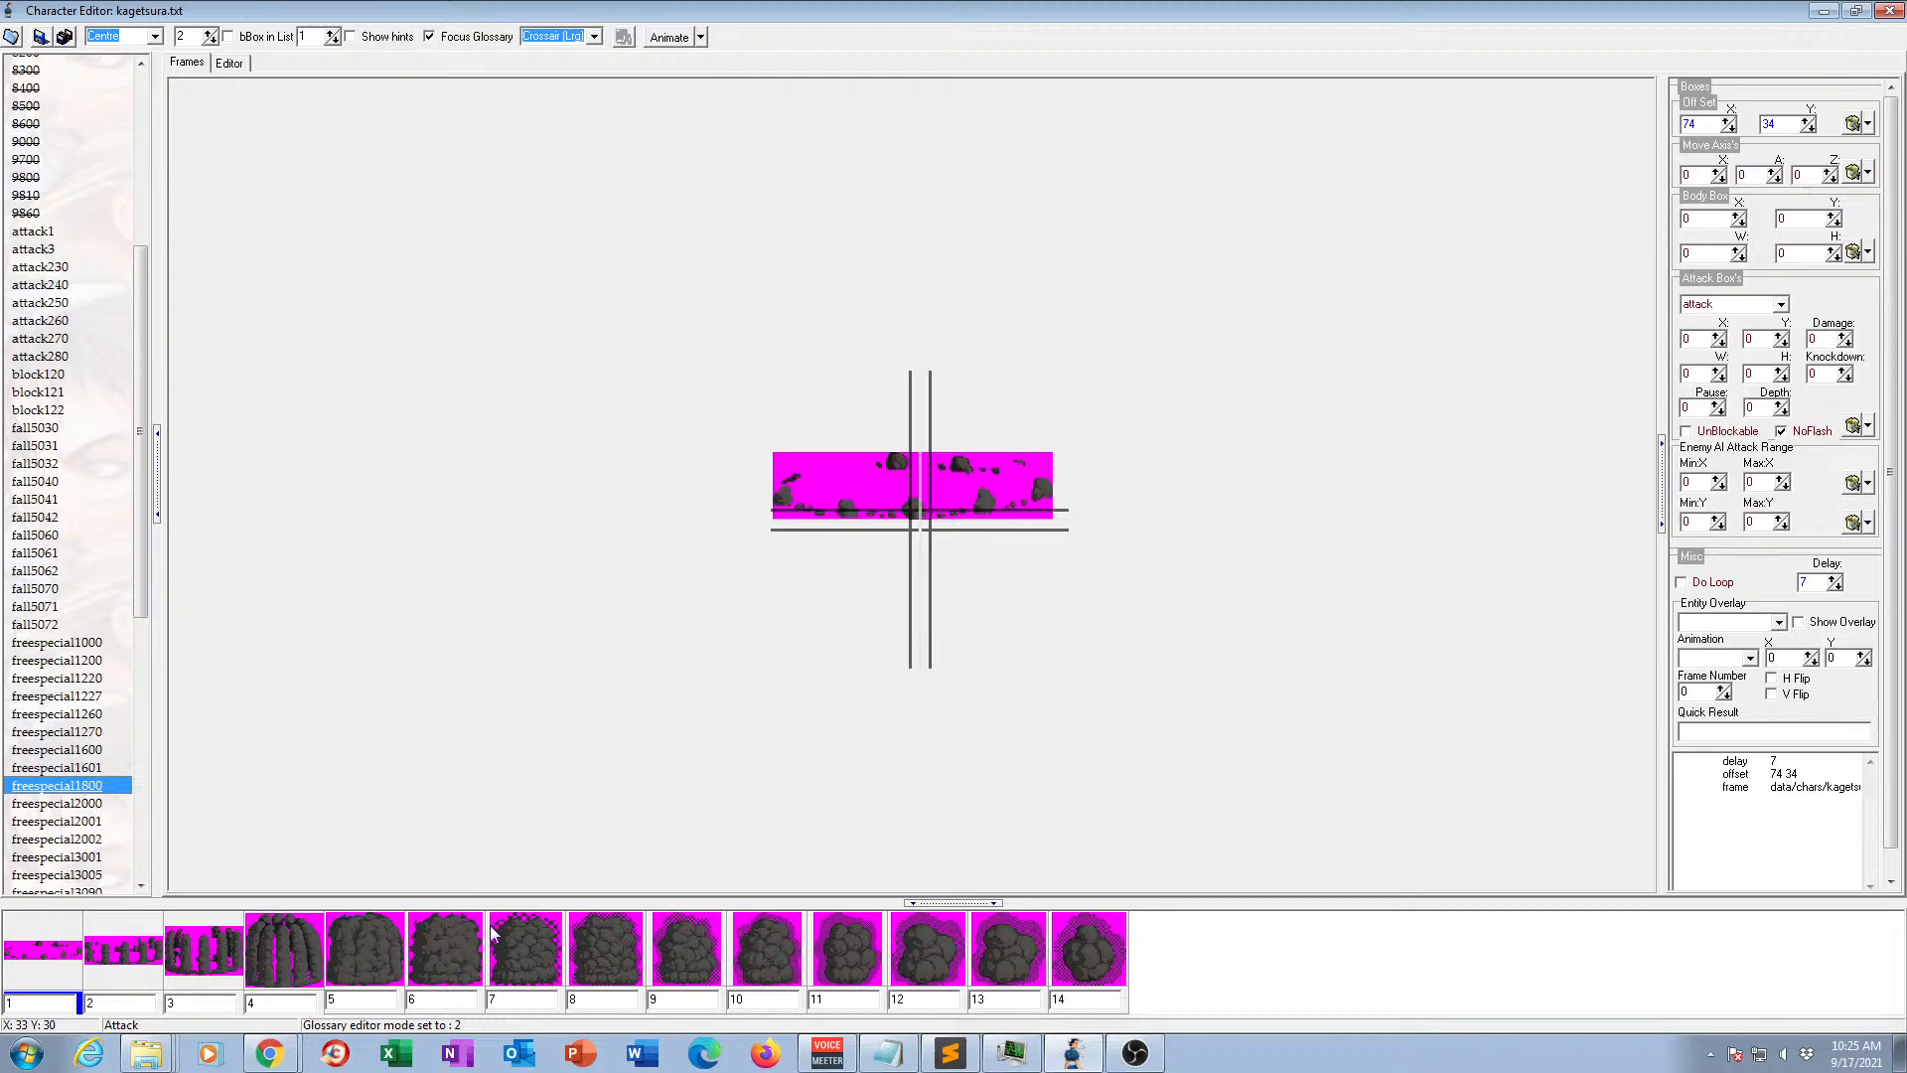
{"action": "left_click", "coordinate": [661, 38]}
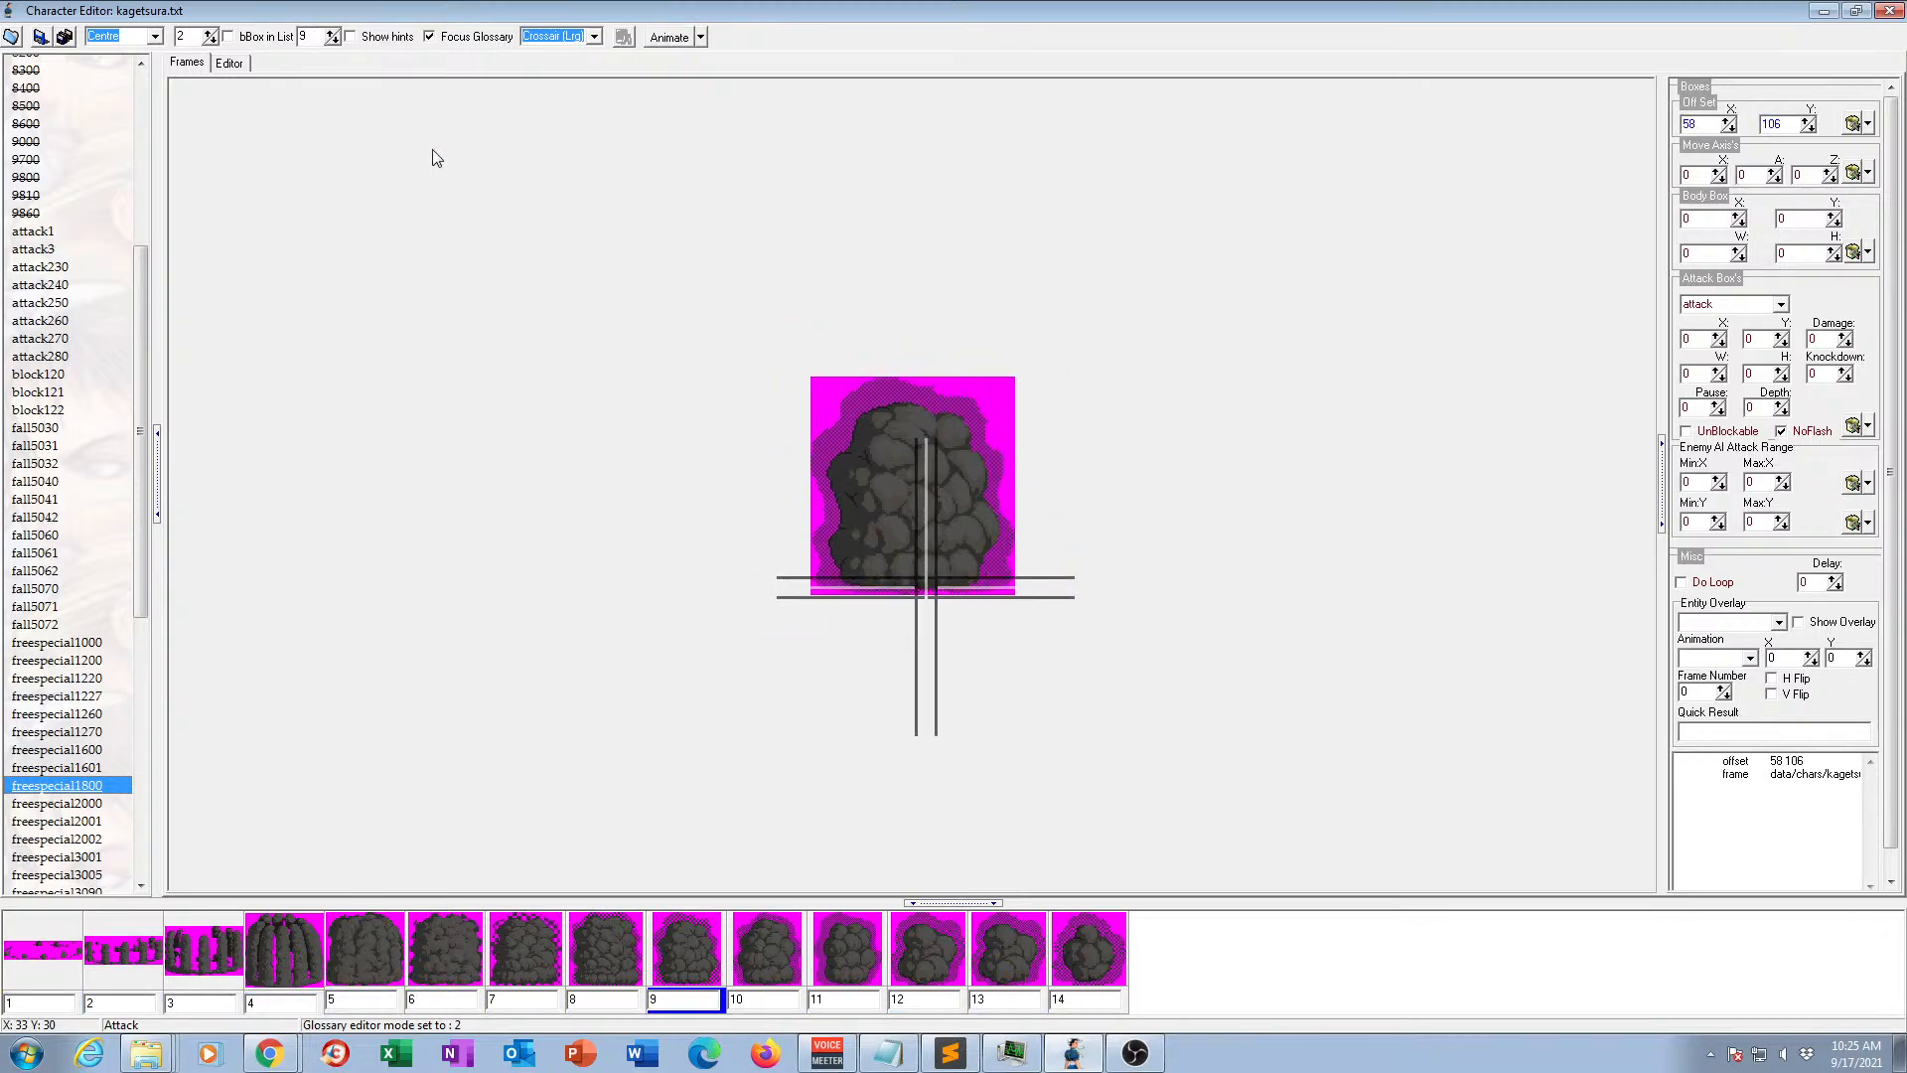
{"action": "left_click", "coordinate": [57, 804]}
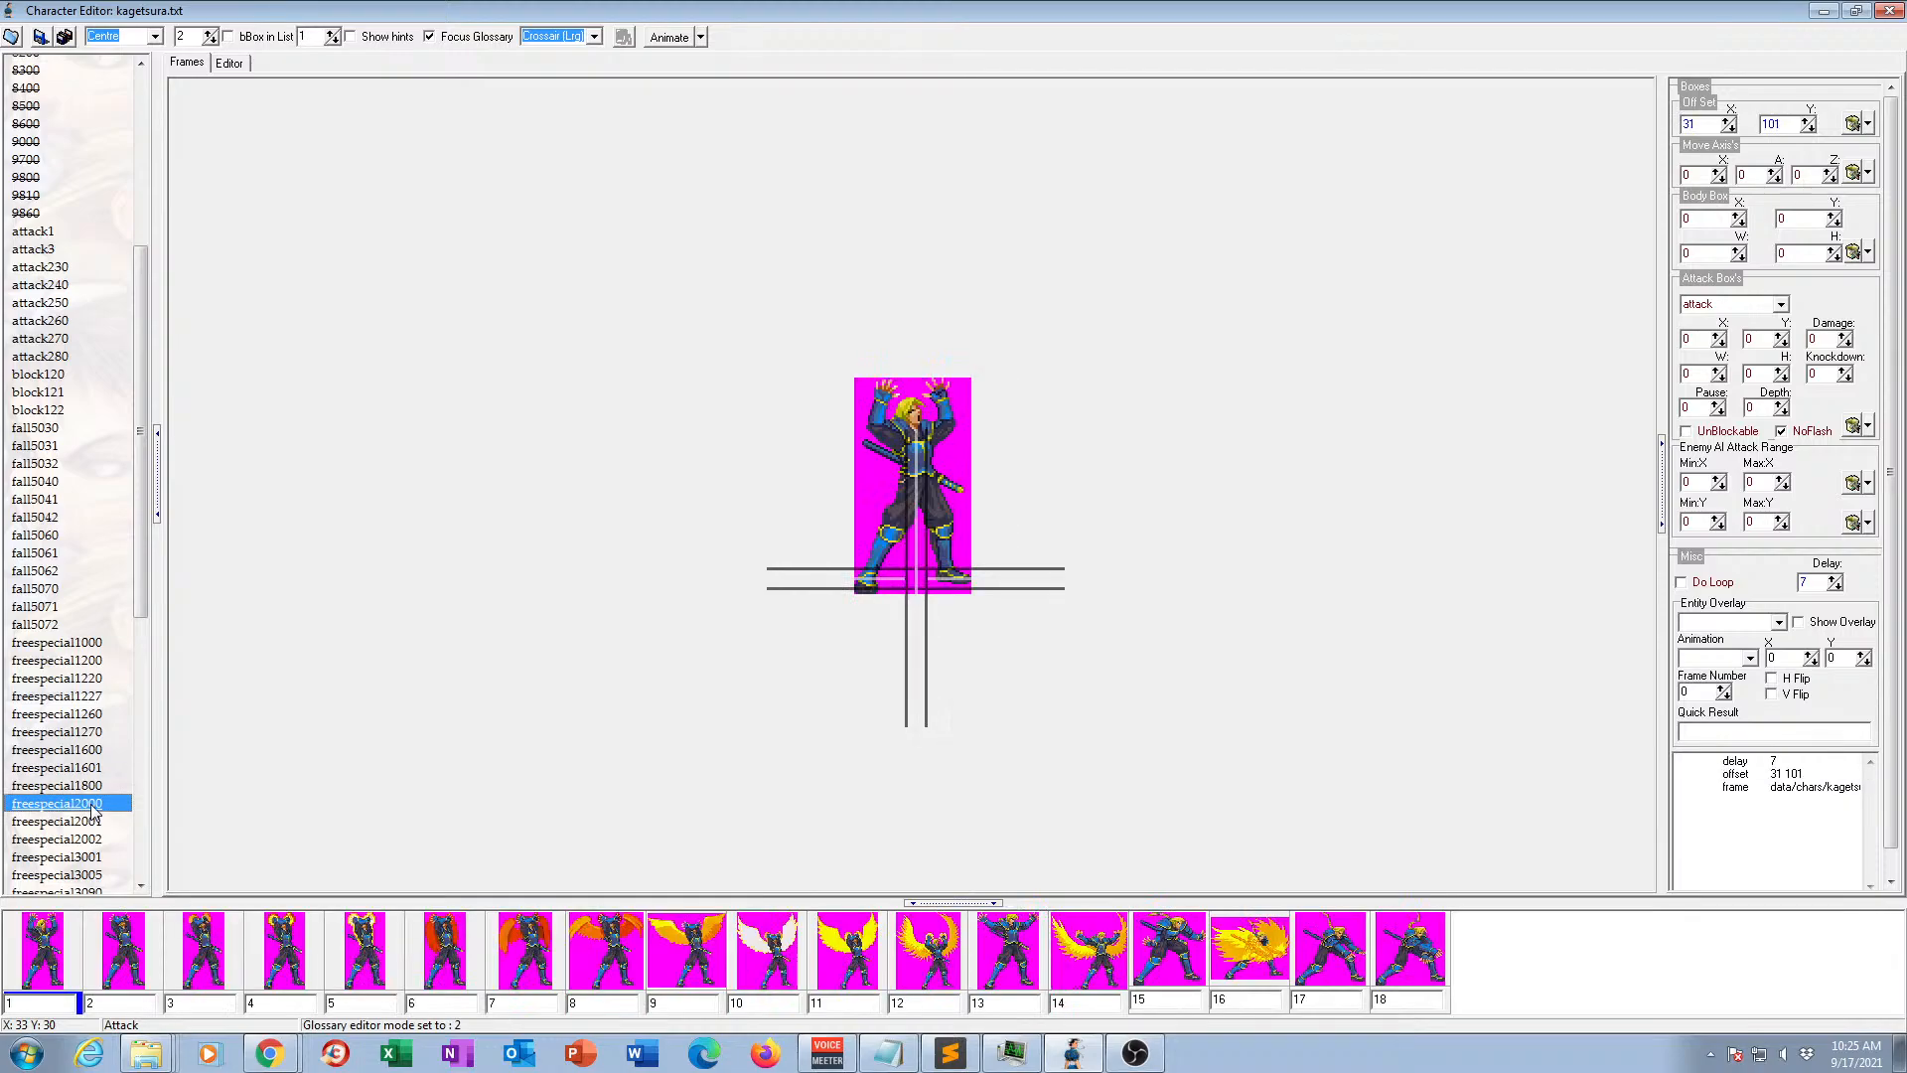
{"action": "left_click", "coordinate": [94, 840]}
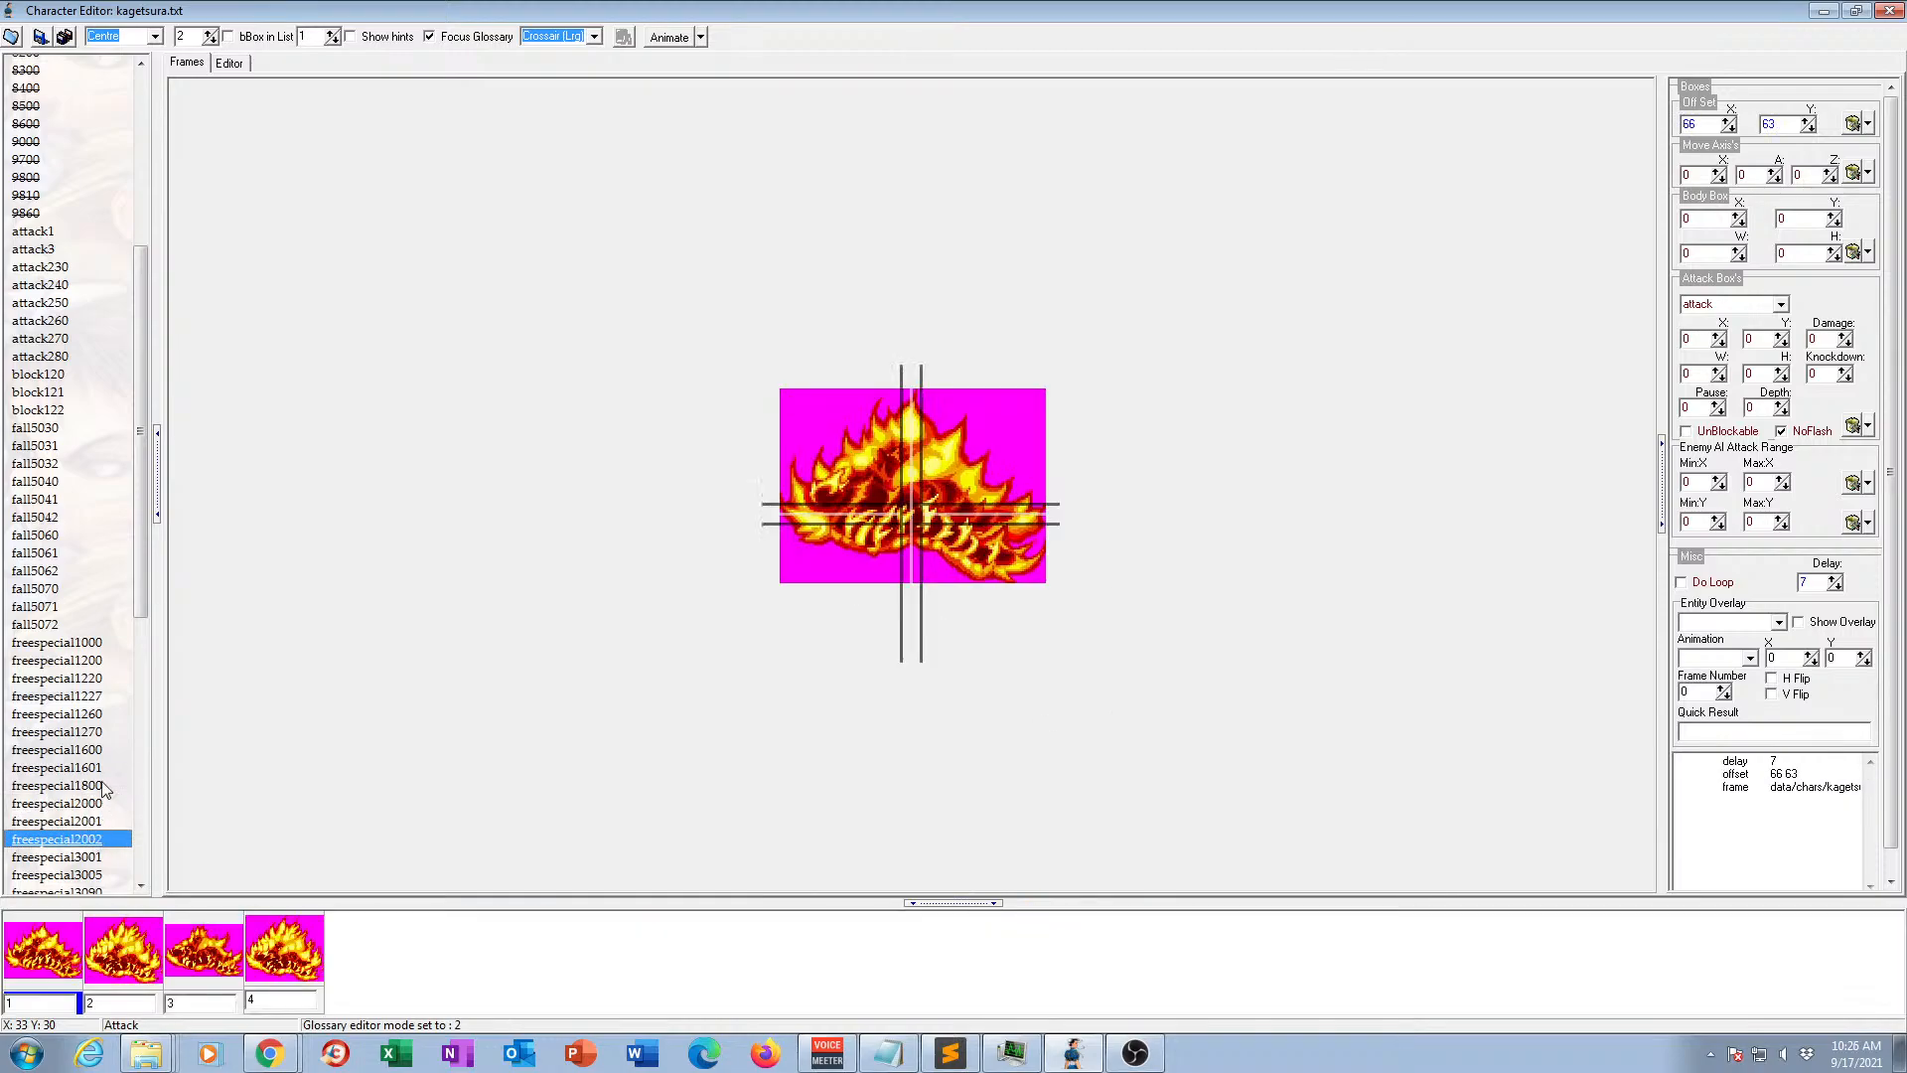
Preview animation freespecial3001 in motion and view the frames of freespecial3005.
{"action": "scroll", "coordinate": [97, 794], "scroll_direction": "down", "scroll_amount": 4}
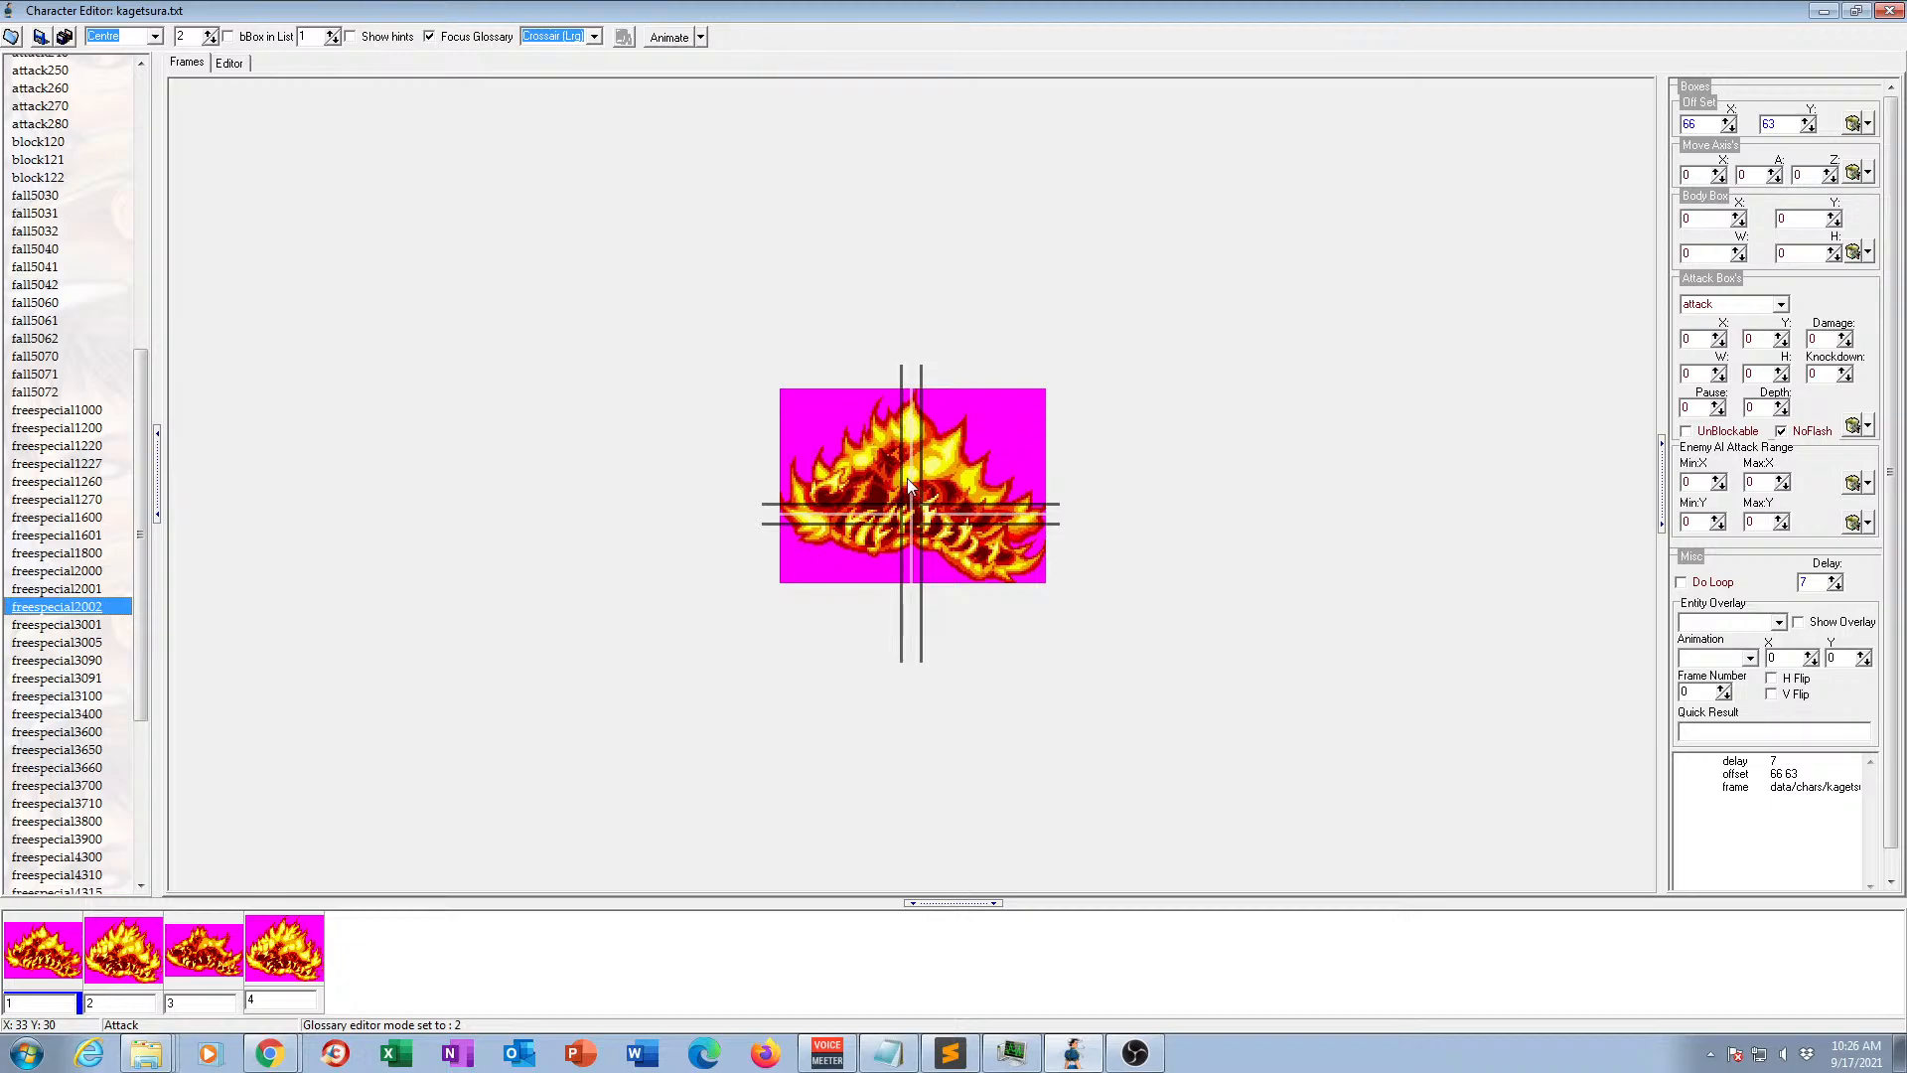
{"action": "left_click", "coordinate": [79, 625]}
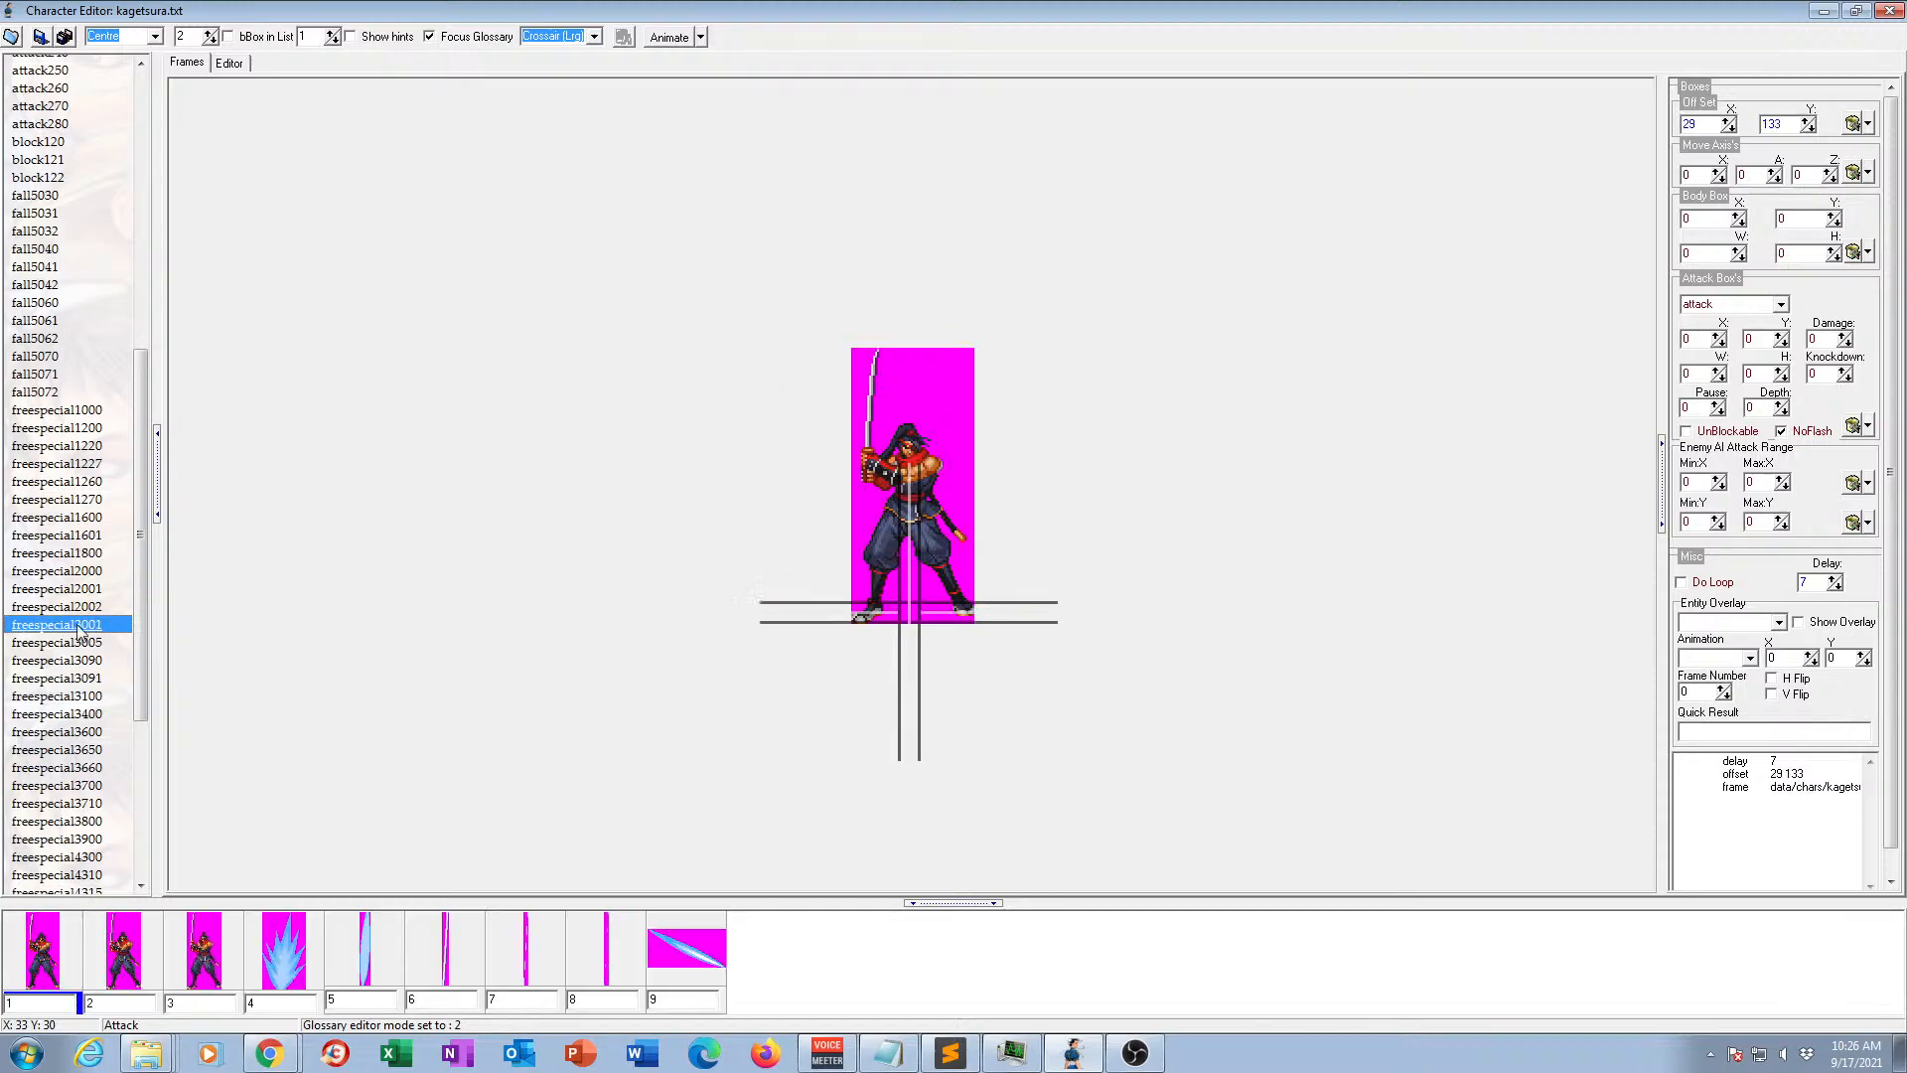
{"action": "left_click", "coordinate": [666, 40]}
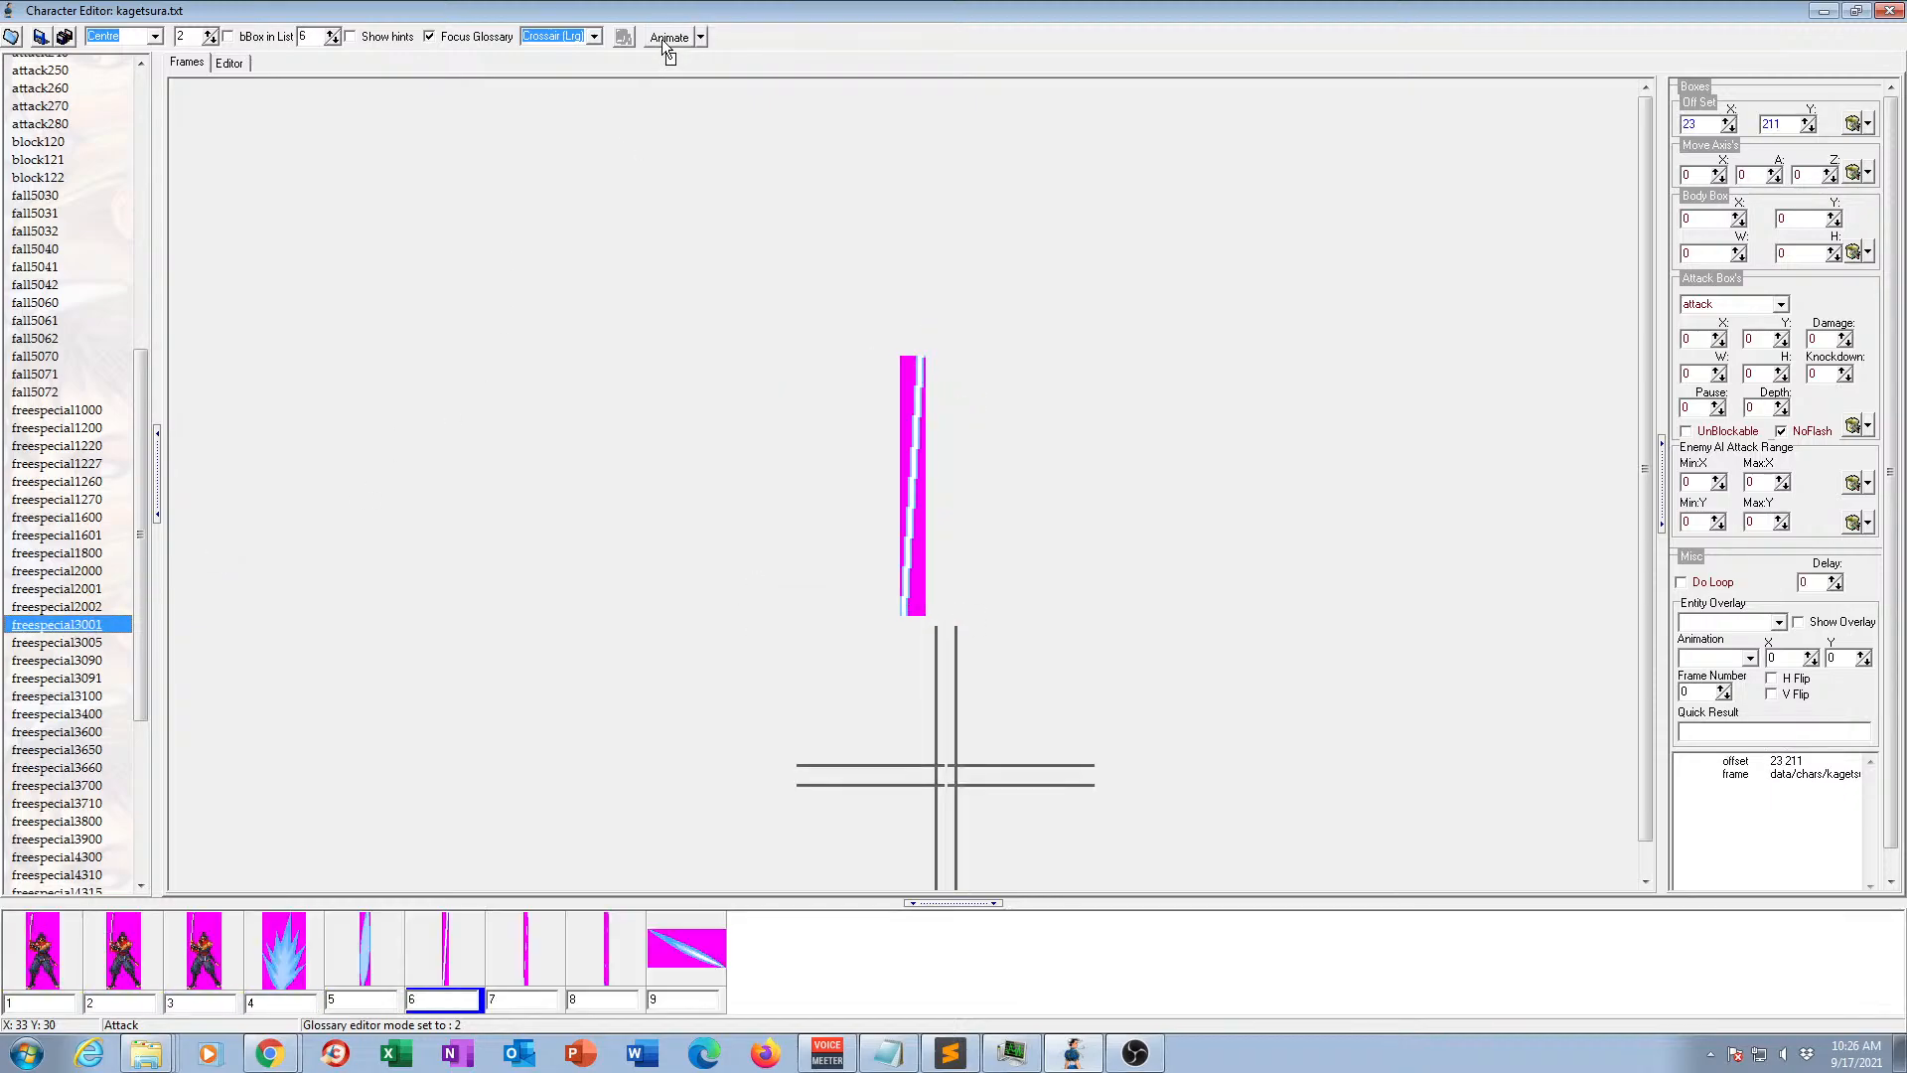
{"action": "left_click", "coordinate": [667, 40]}
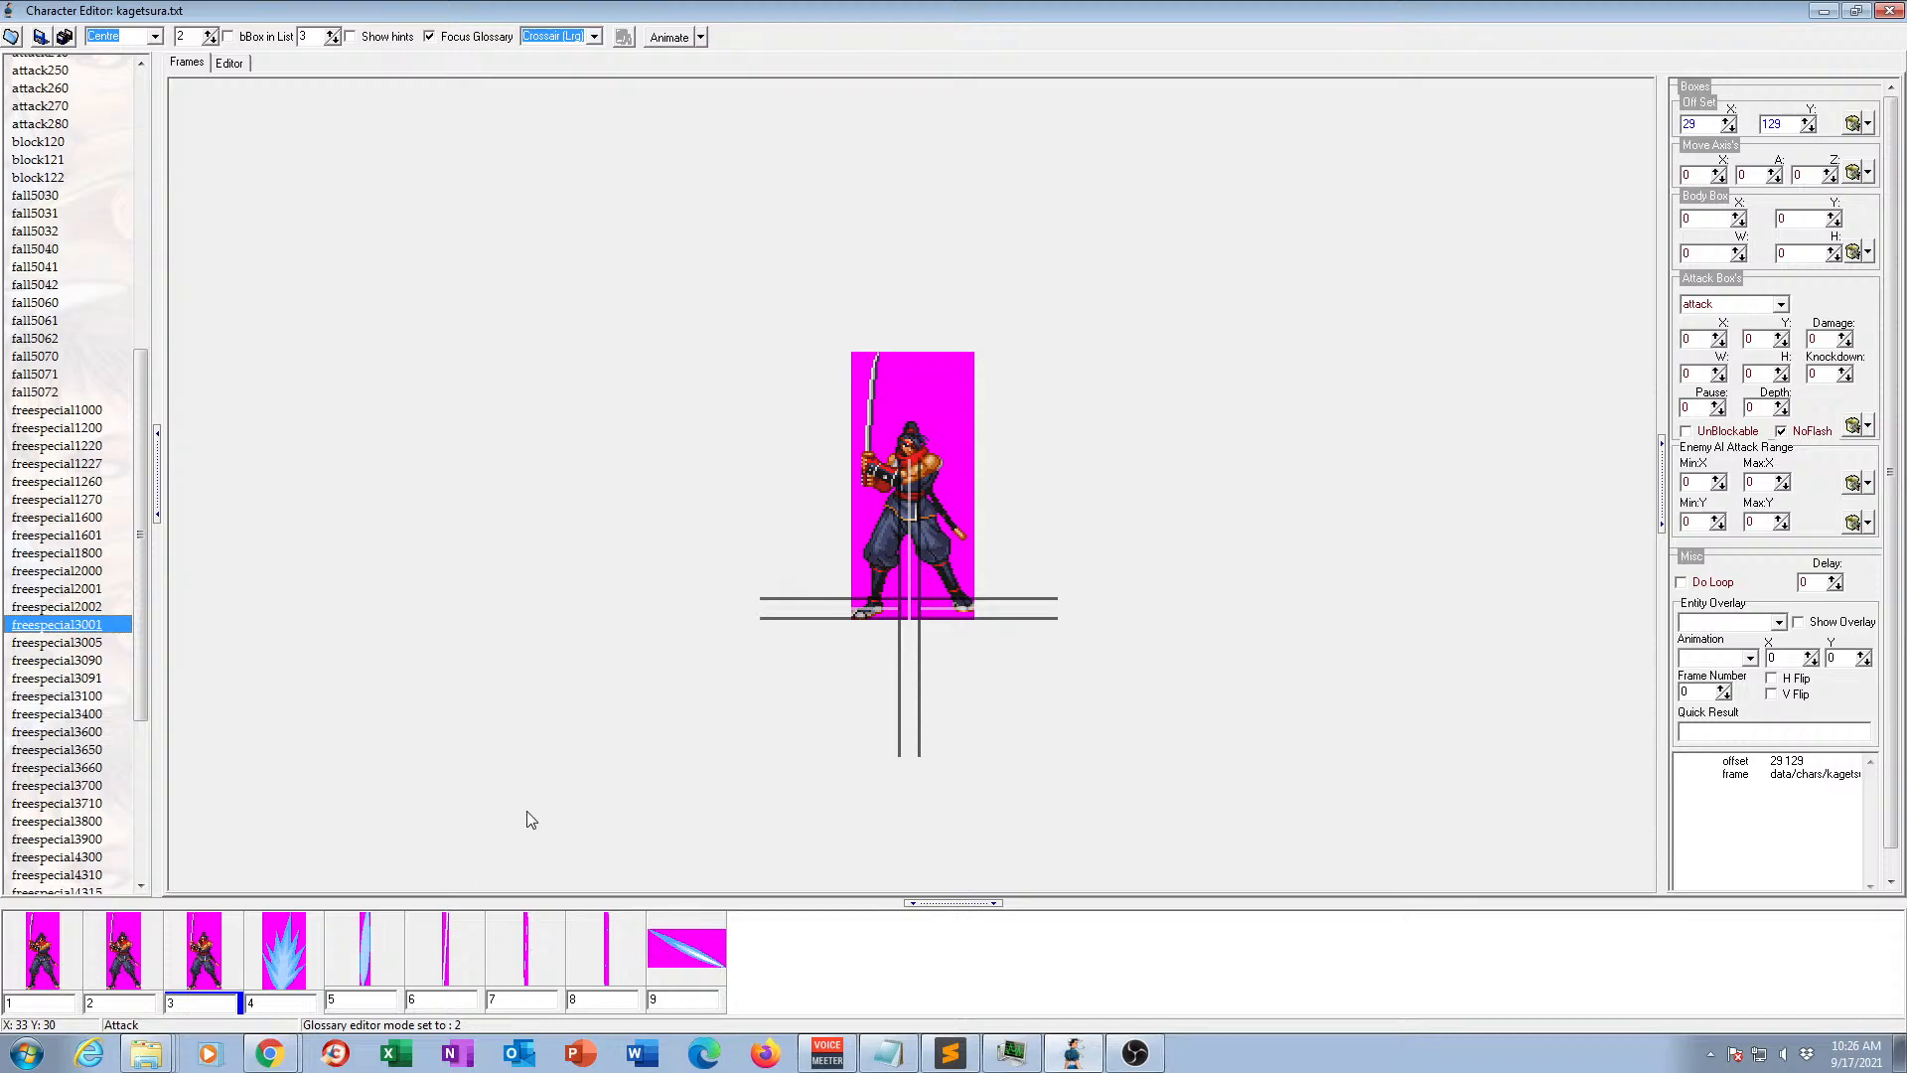
{"action": "left_click", "coordinate": [84, 643]}
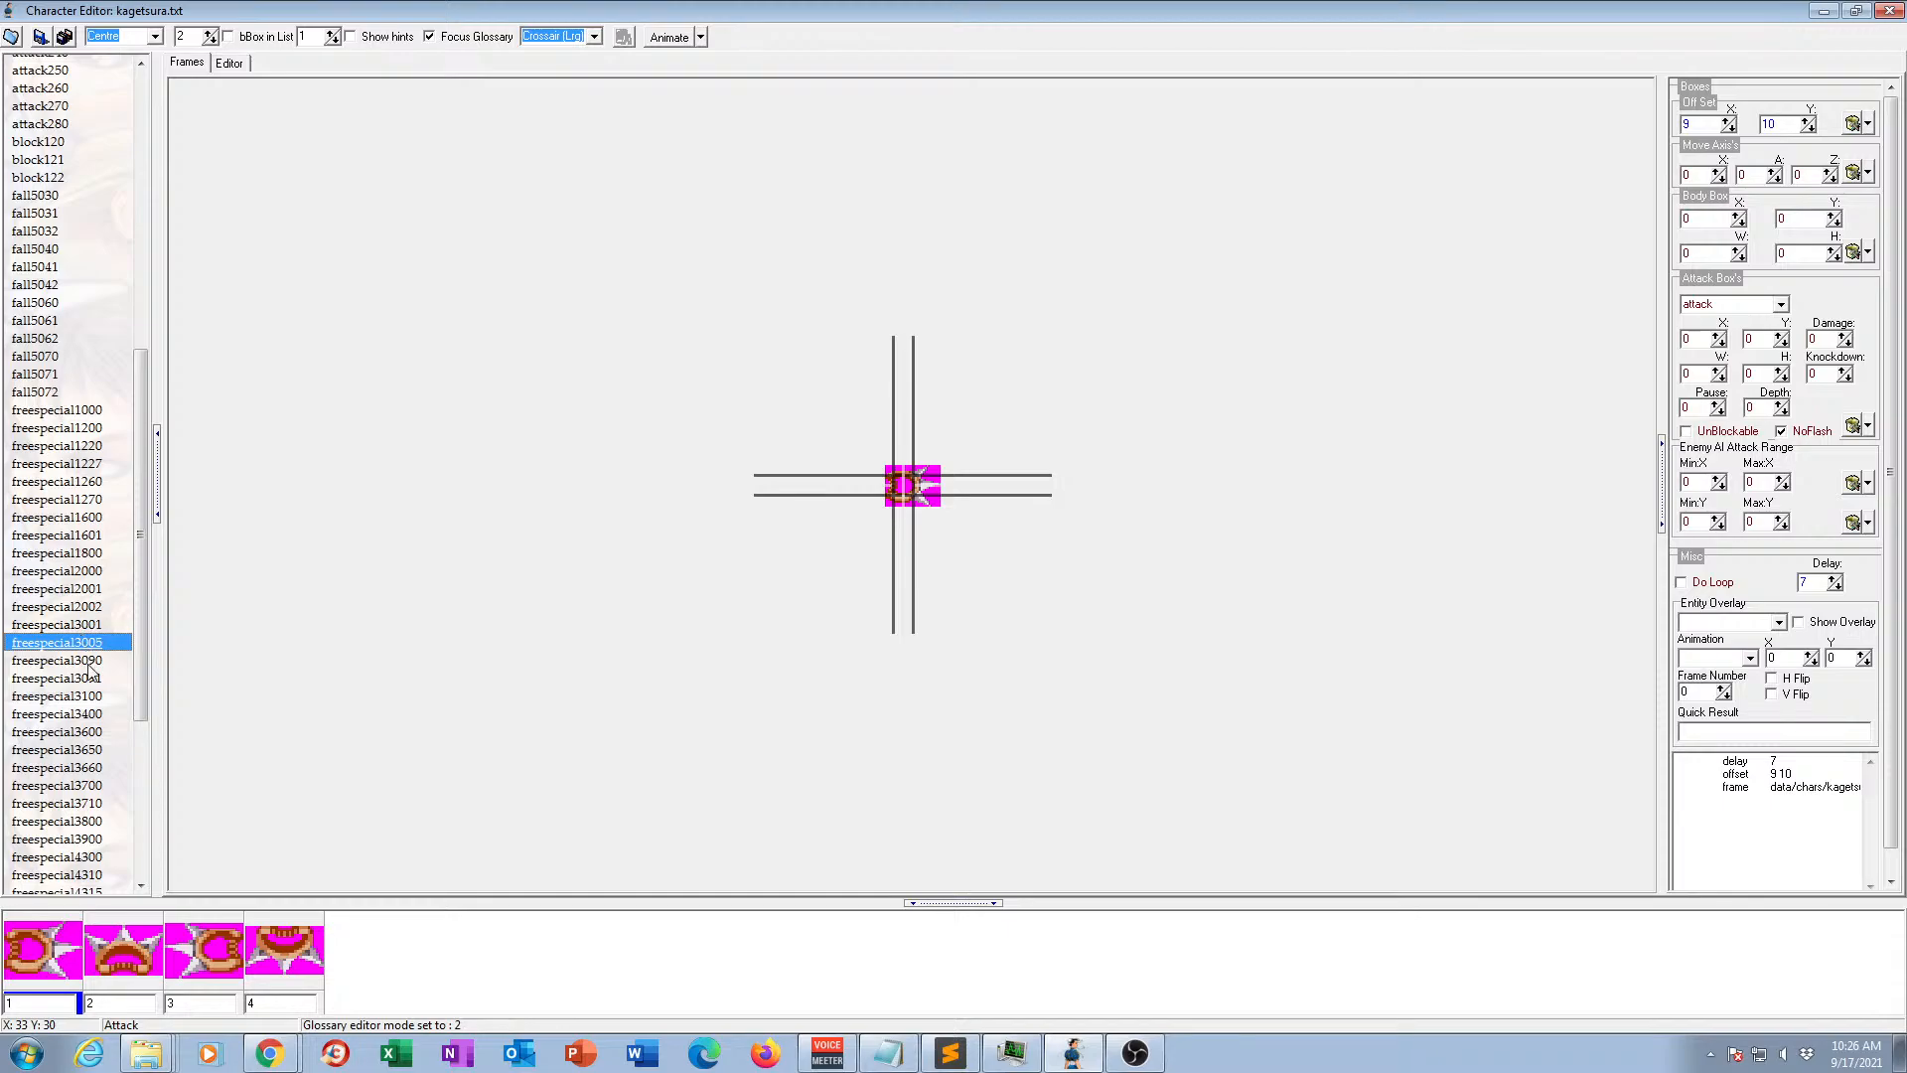
View the frames of animations freespecial3090, freespecial3091, freespecial3100 and freespecial3400.
{"action": "left_click", "coordinate": [87, 661]}
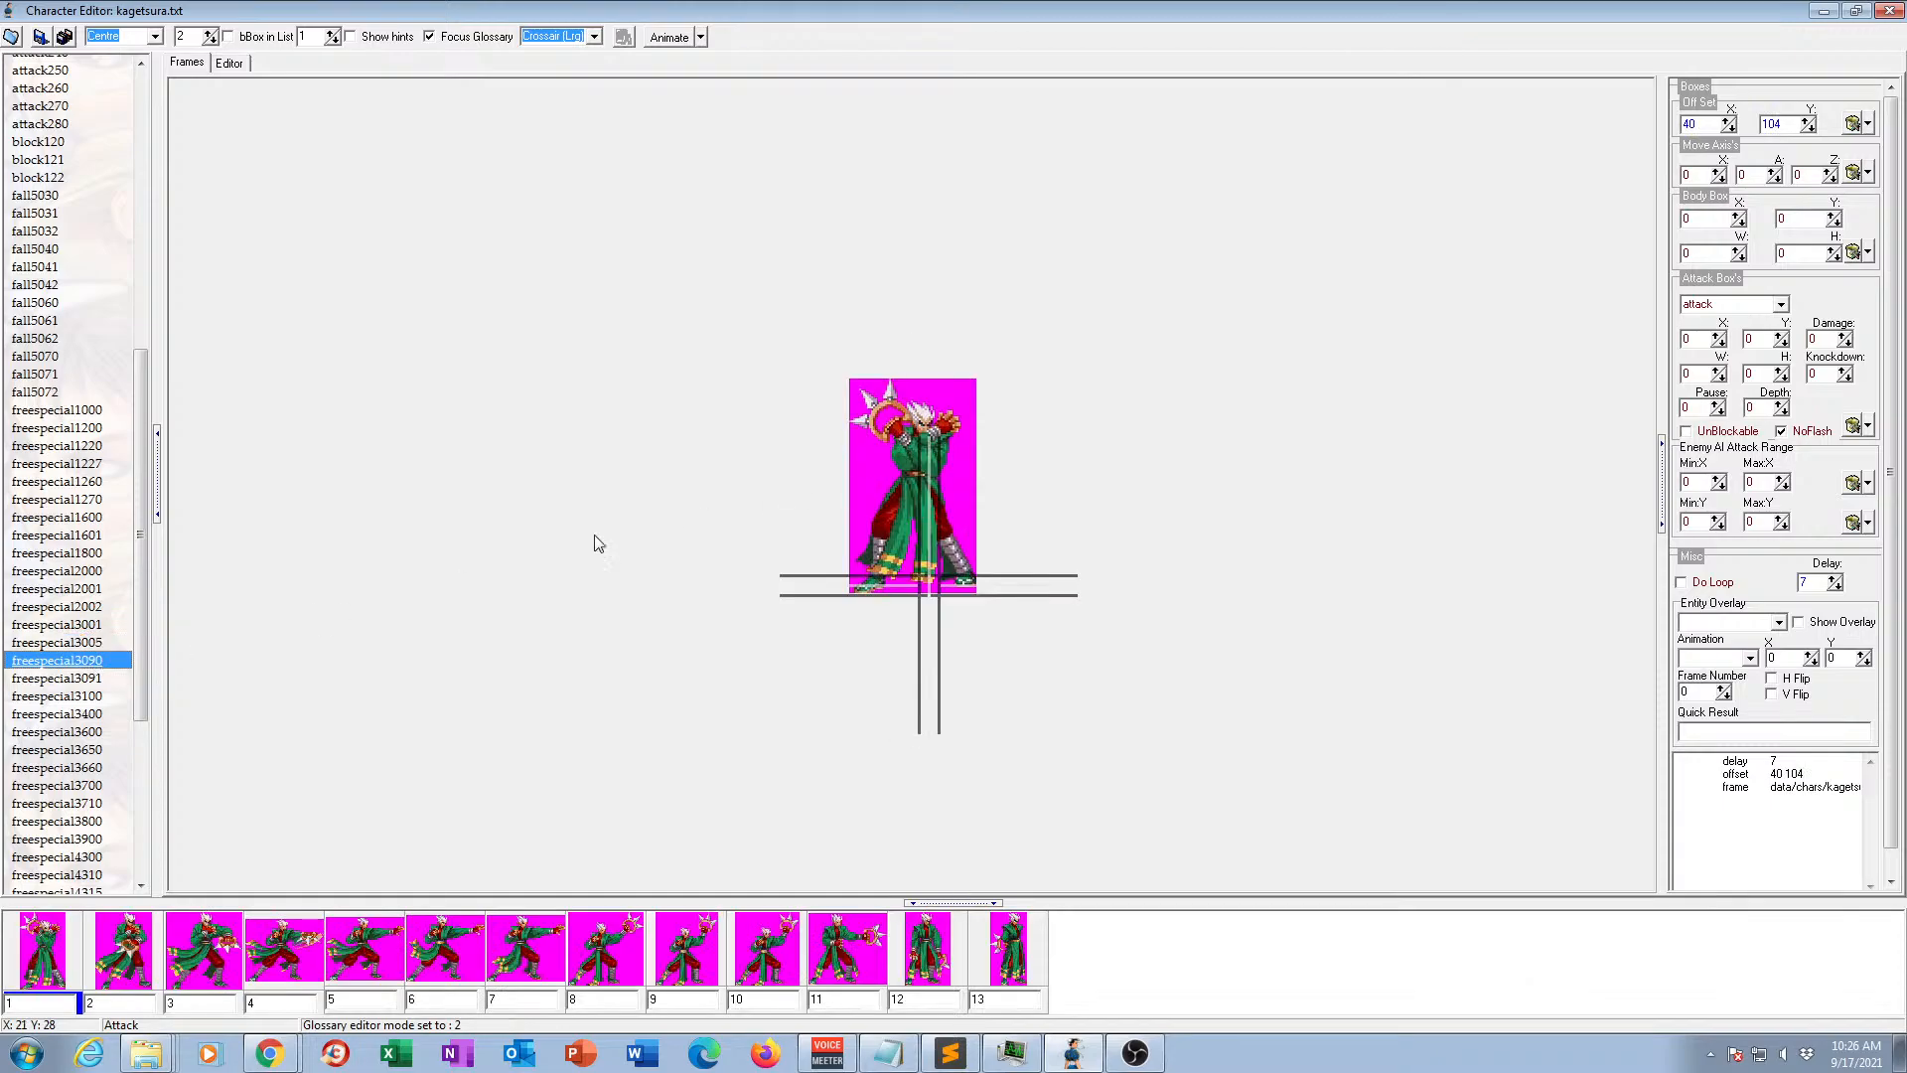
{"action": "left_click", "coordinate": [89, 682]}
{"action": "left_click", "coordinate": [89, 697]}
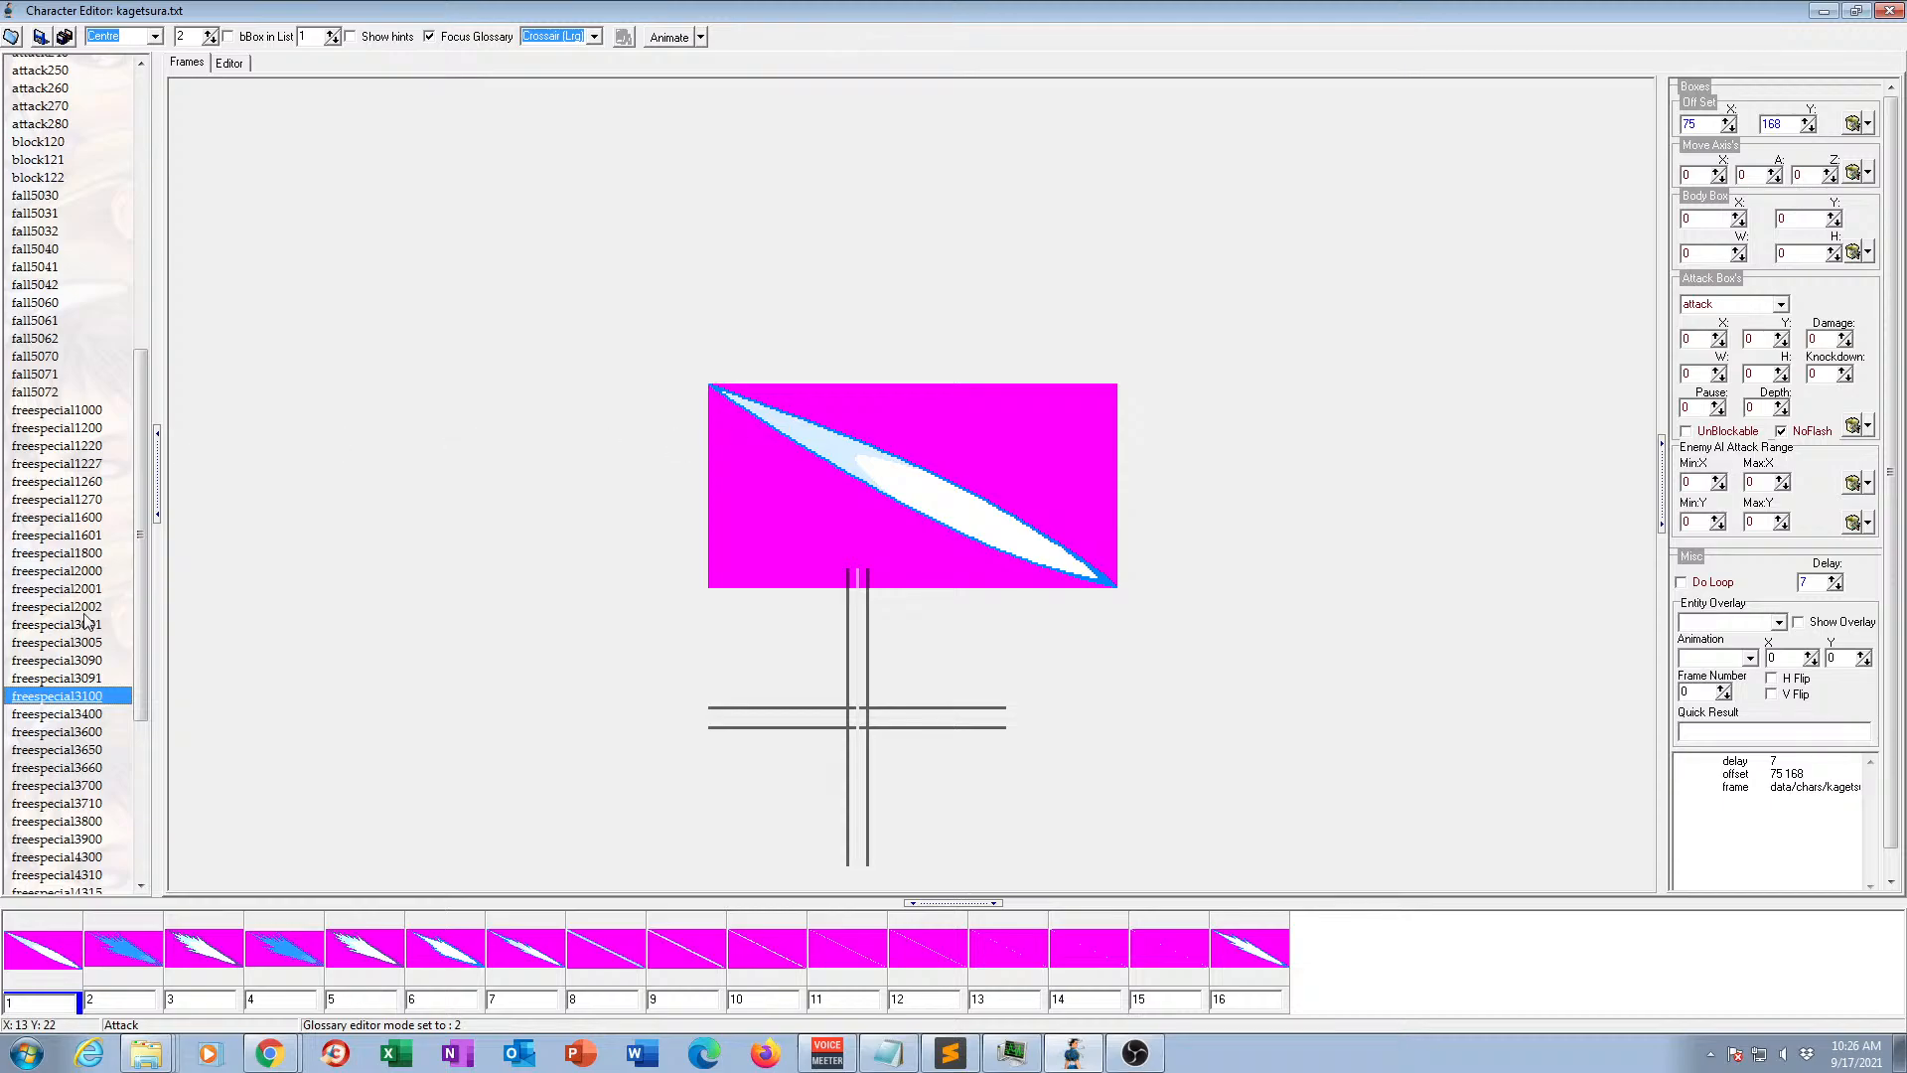
{"action": "left_click", "coordinate": [85, 715]}
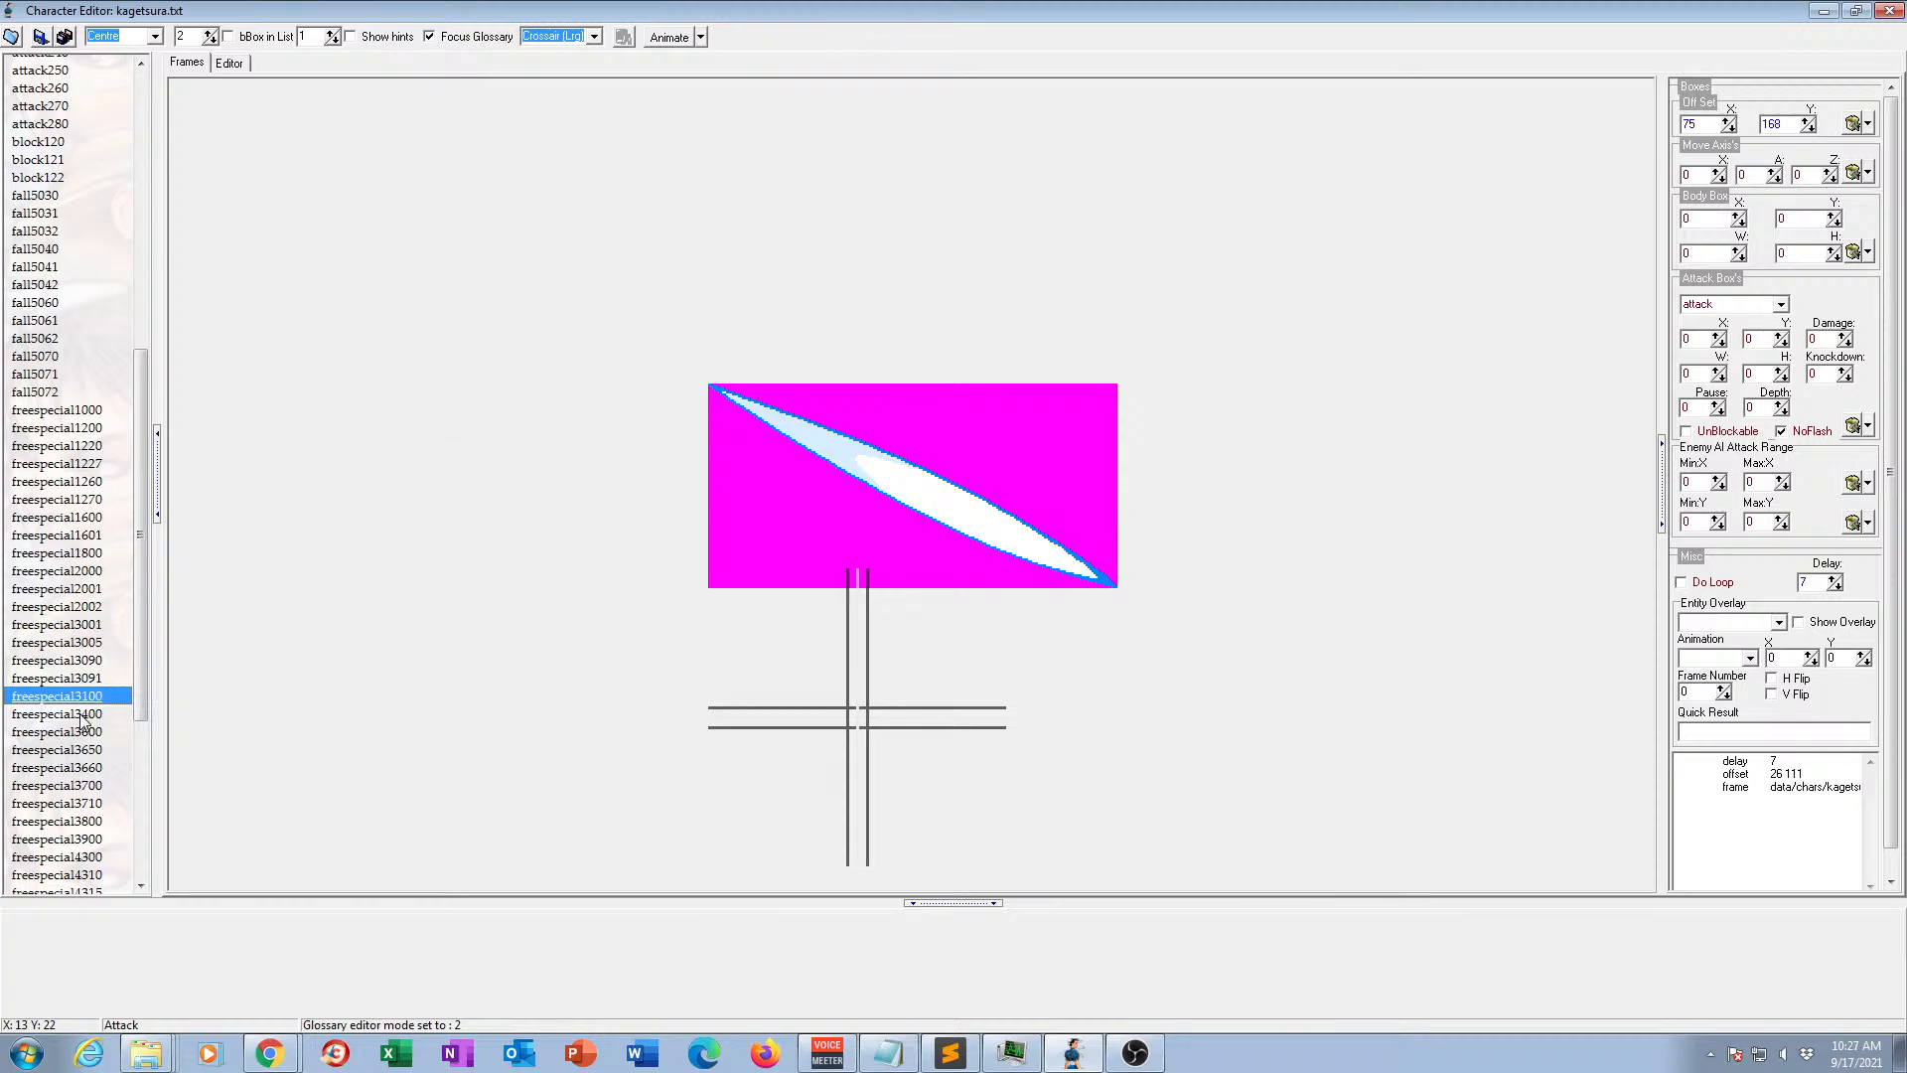
Preview animations freespecial3600 and freespecial3650 in motion.
{"action": "left_click", "coordinate": [91, 735]}
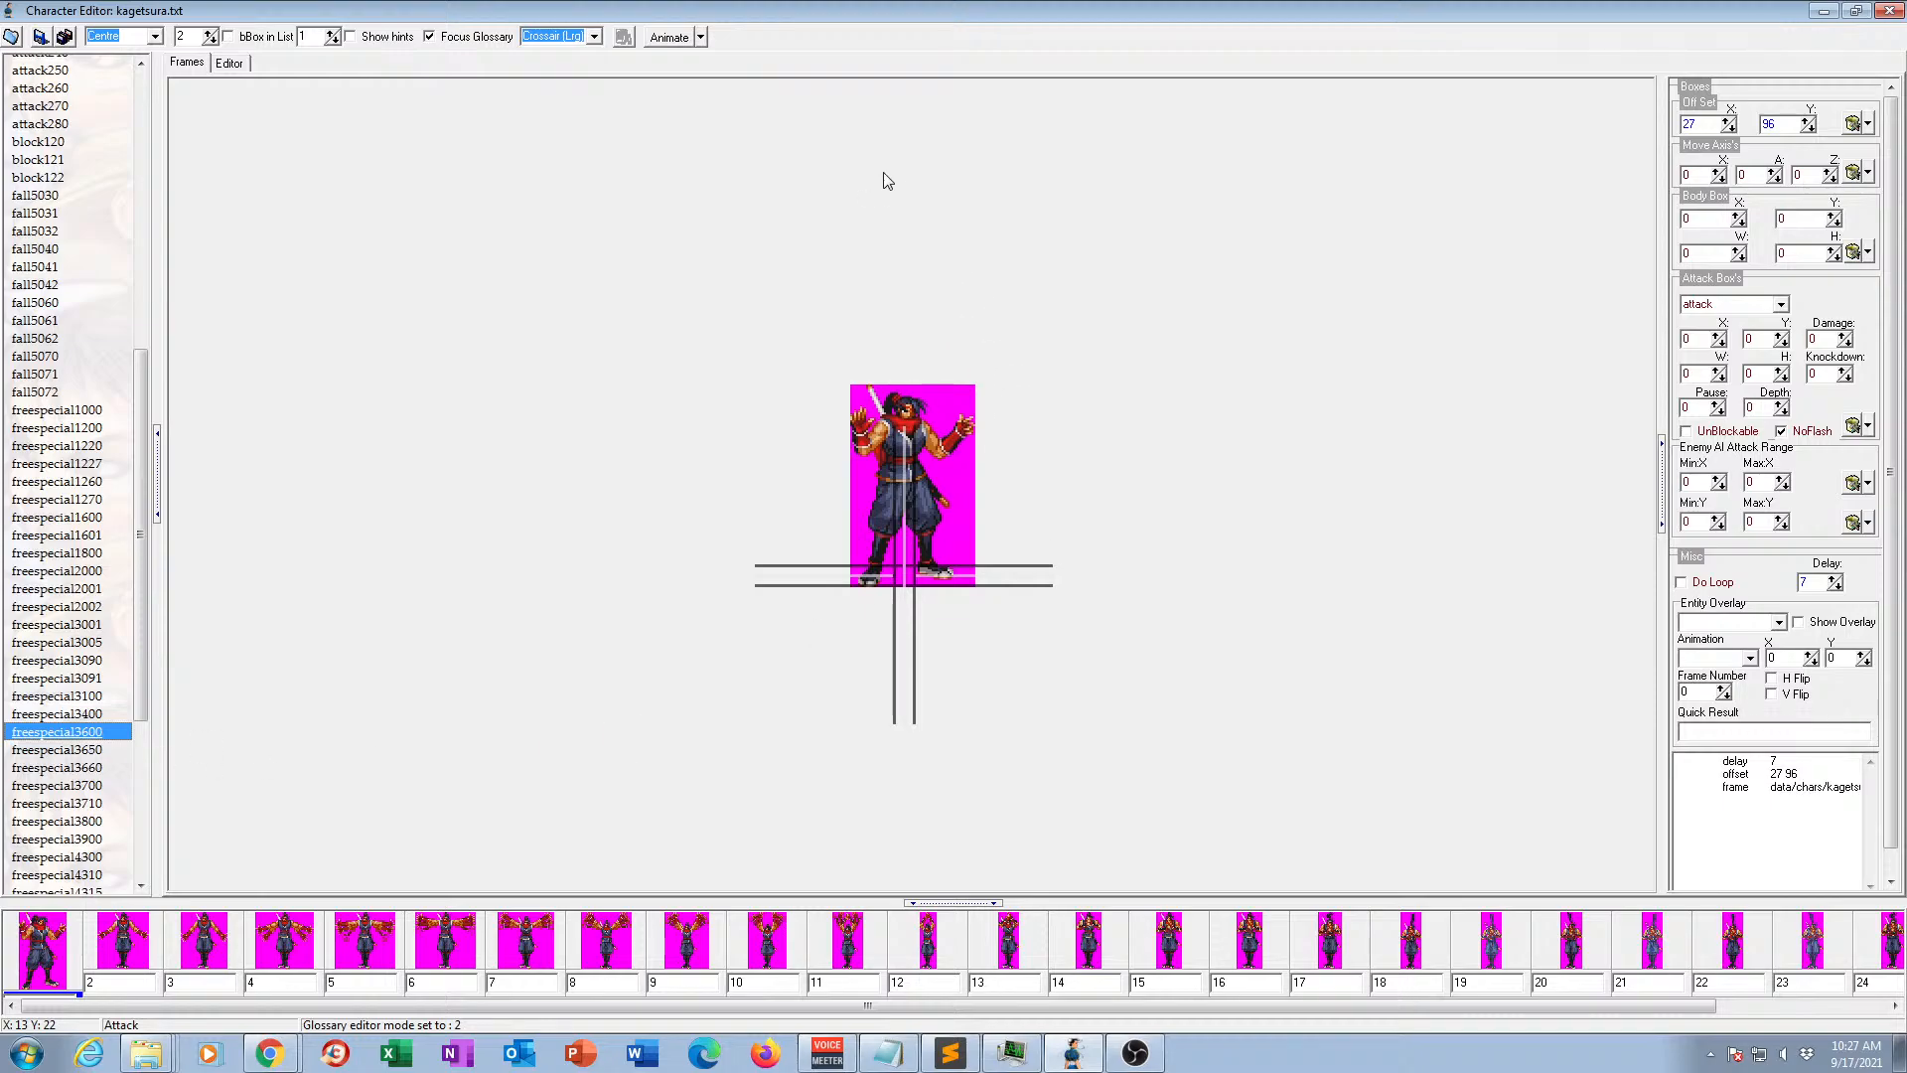
{"action": "left_click", "coordinate": [668, 39]}
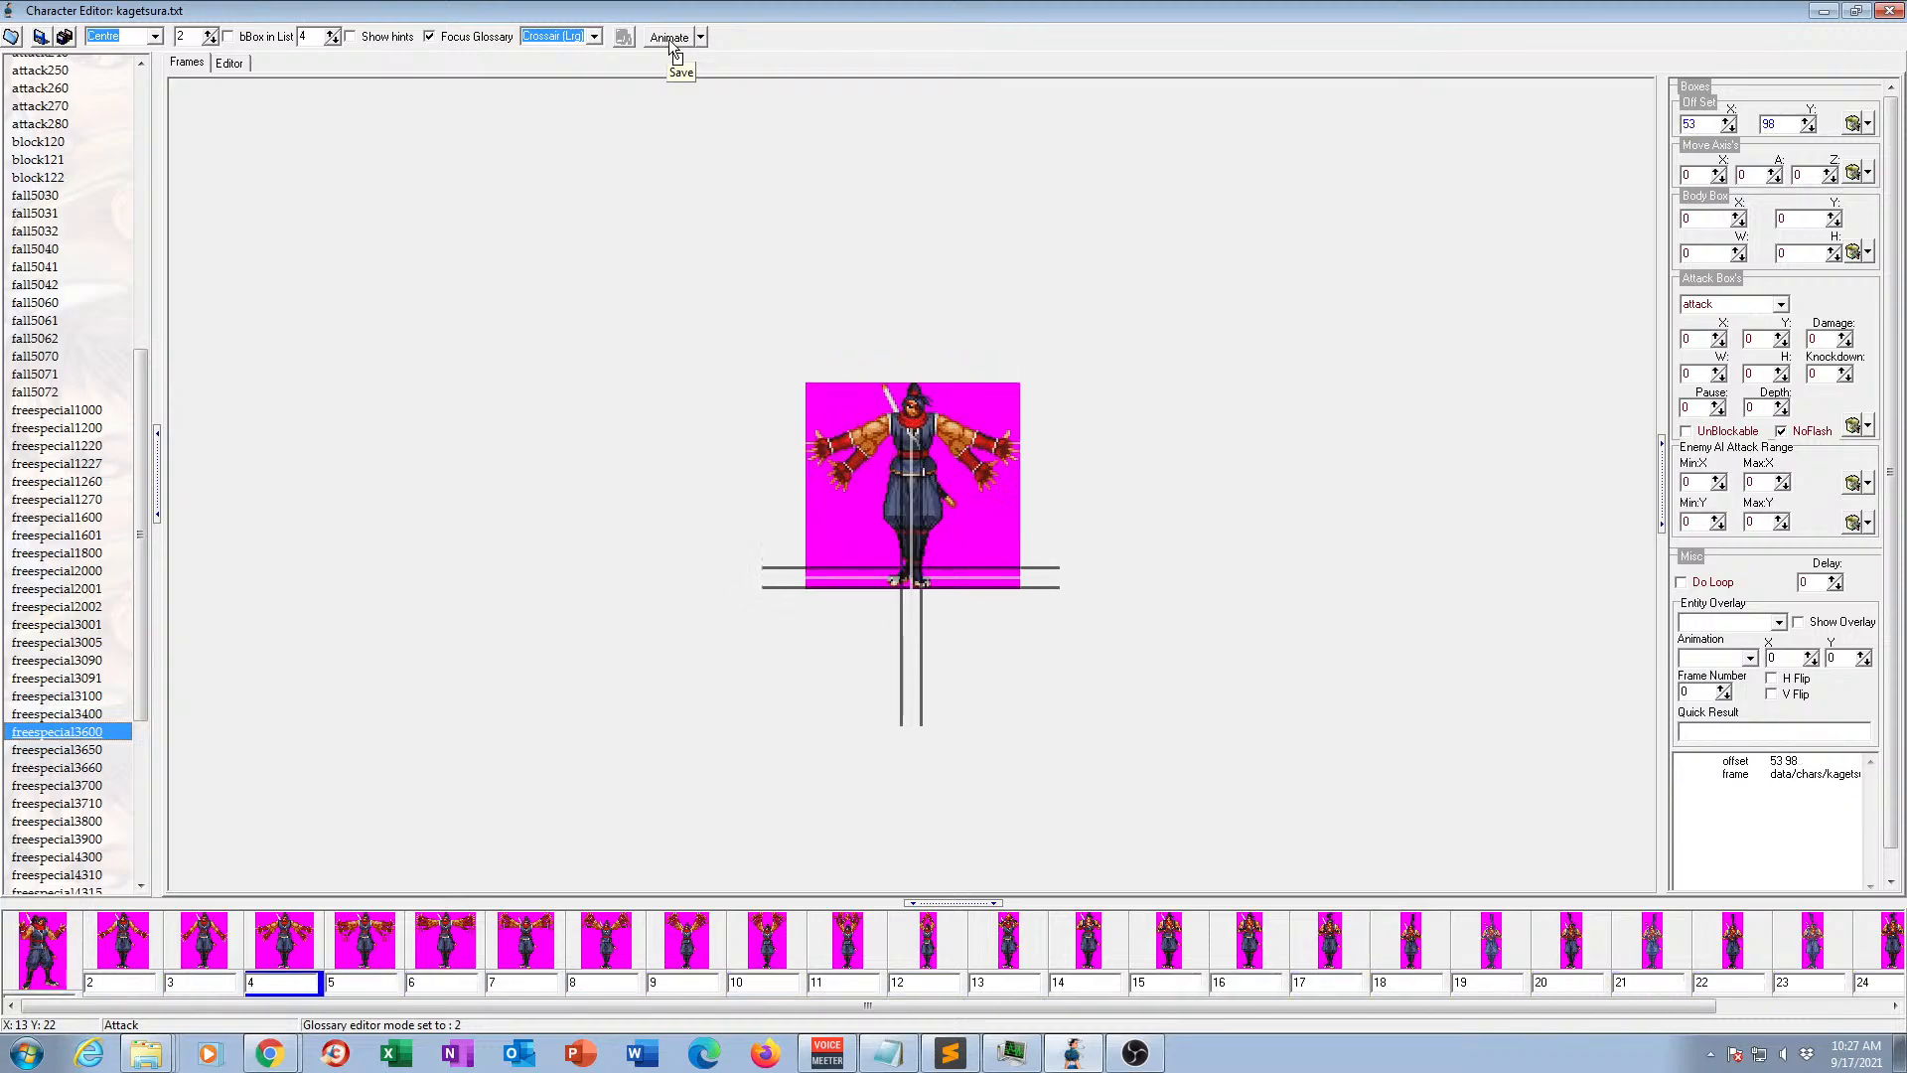
{"action": "left_click", "coordinate": [671, 39]}
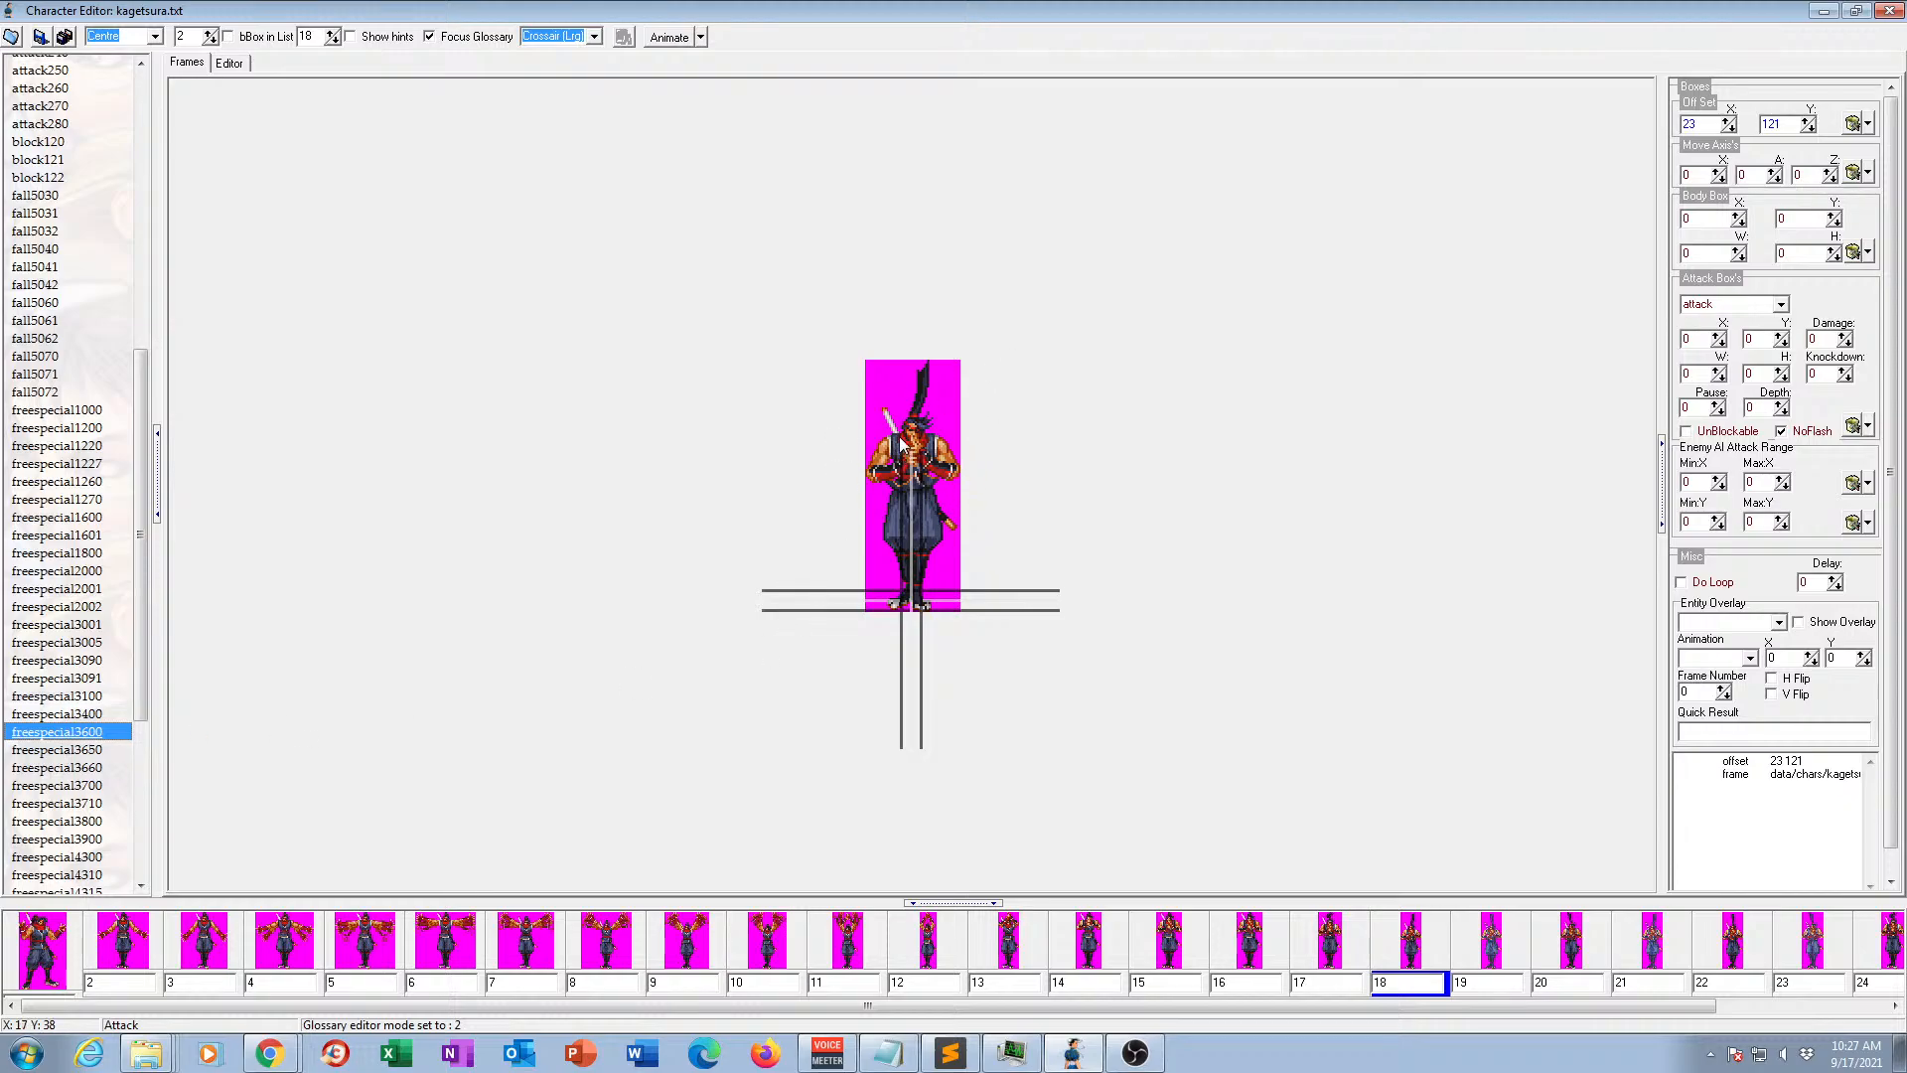
{"action": "left_click", "coordinate": [80, 751]}
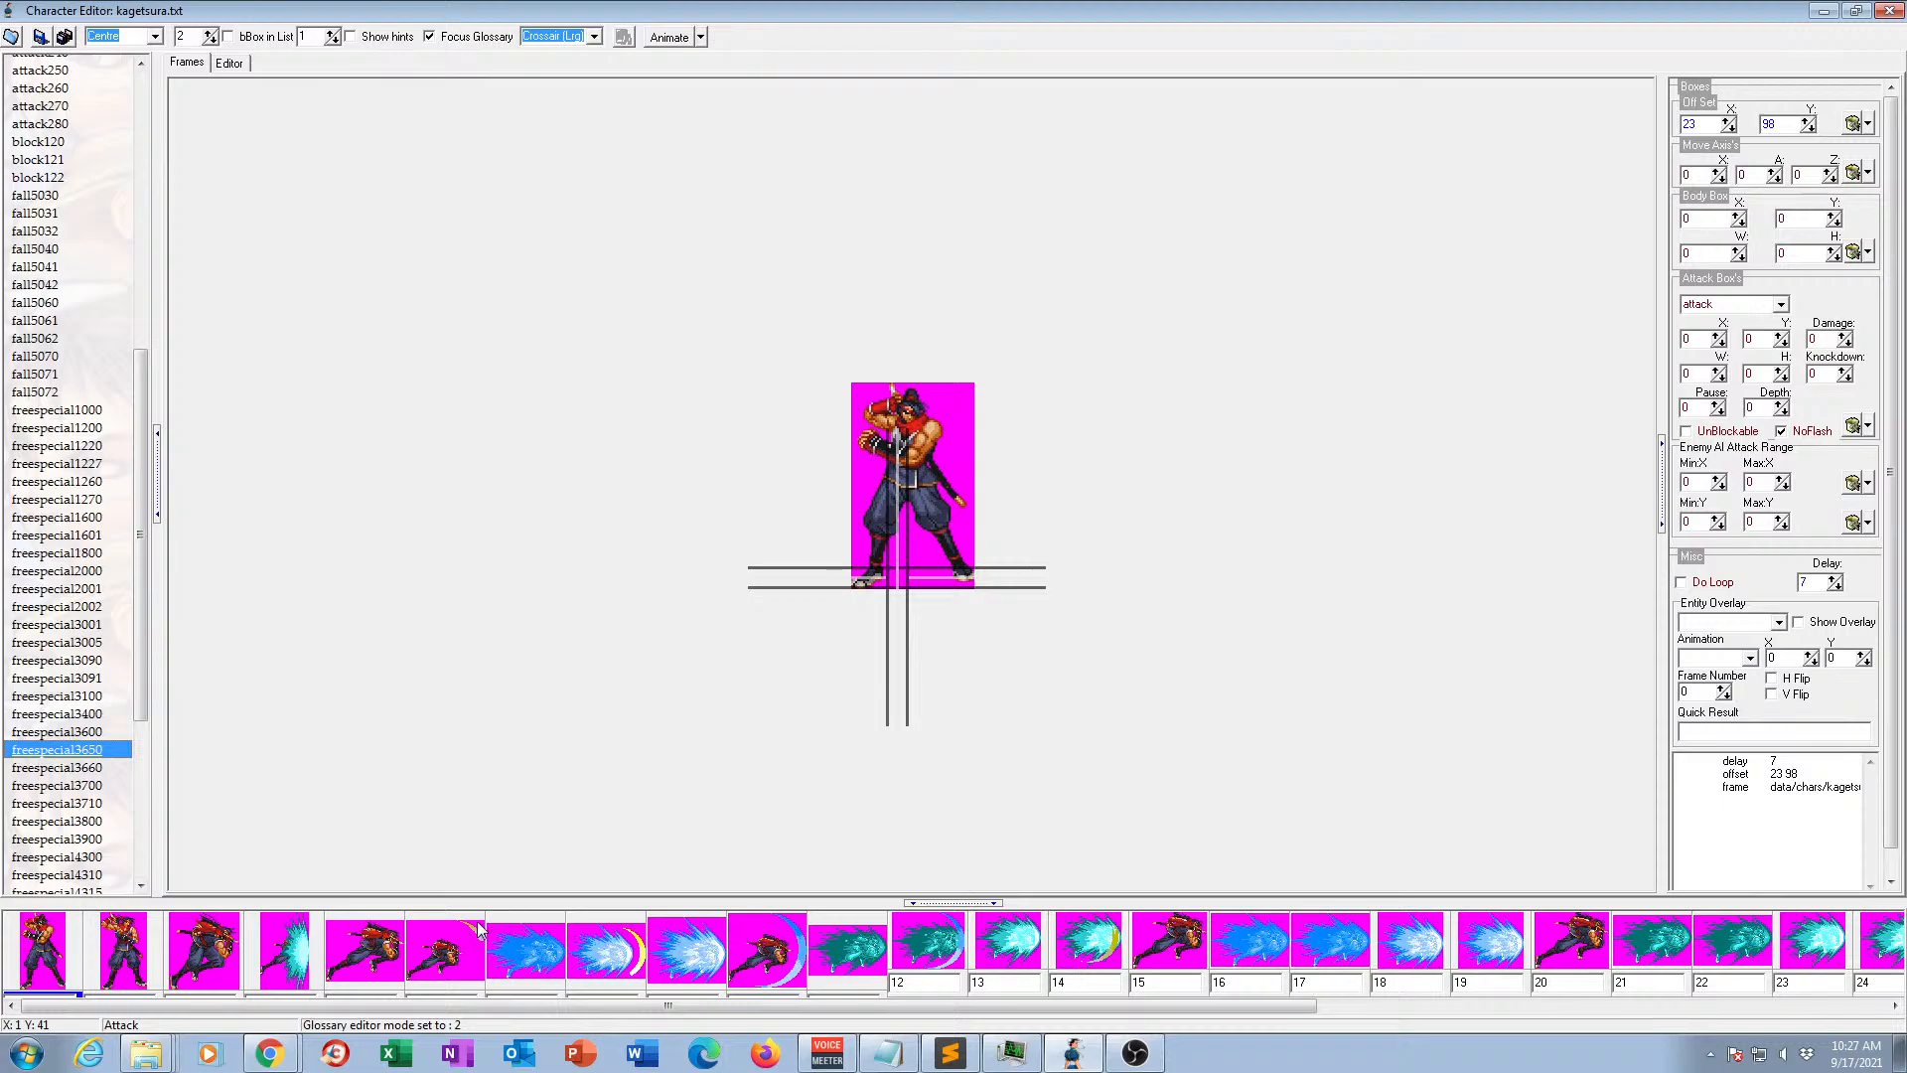
{"action": "left_click", "coordinate": [667, 37]}
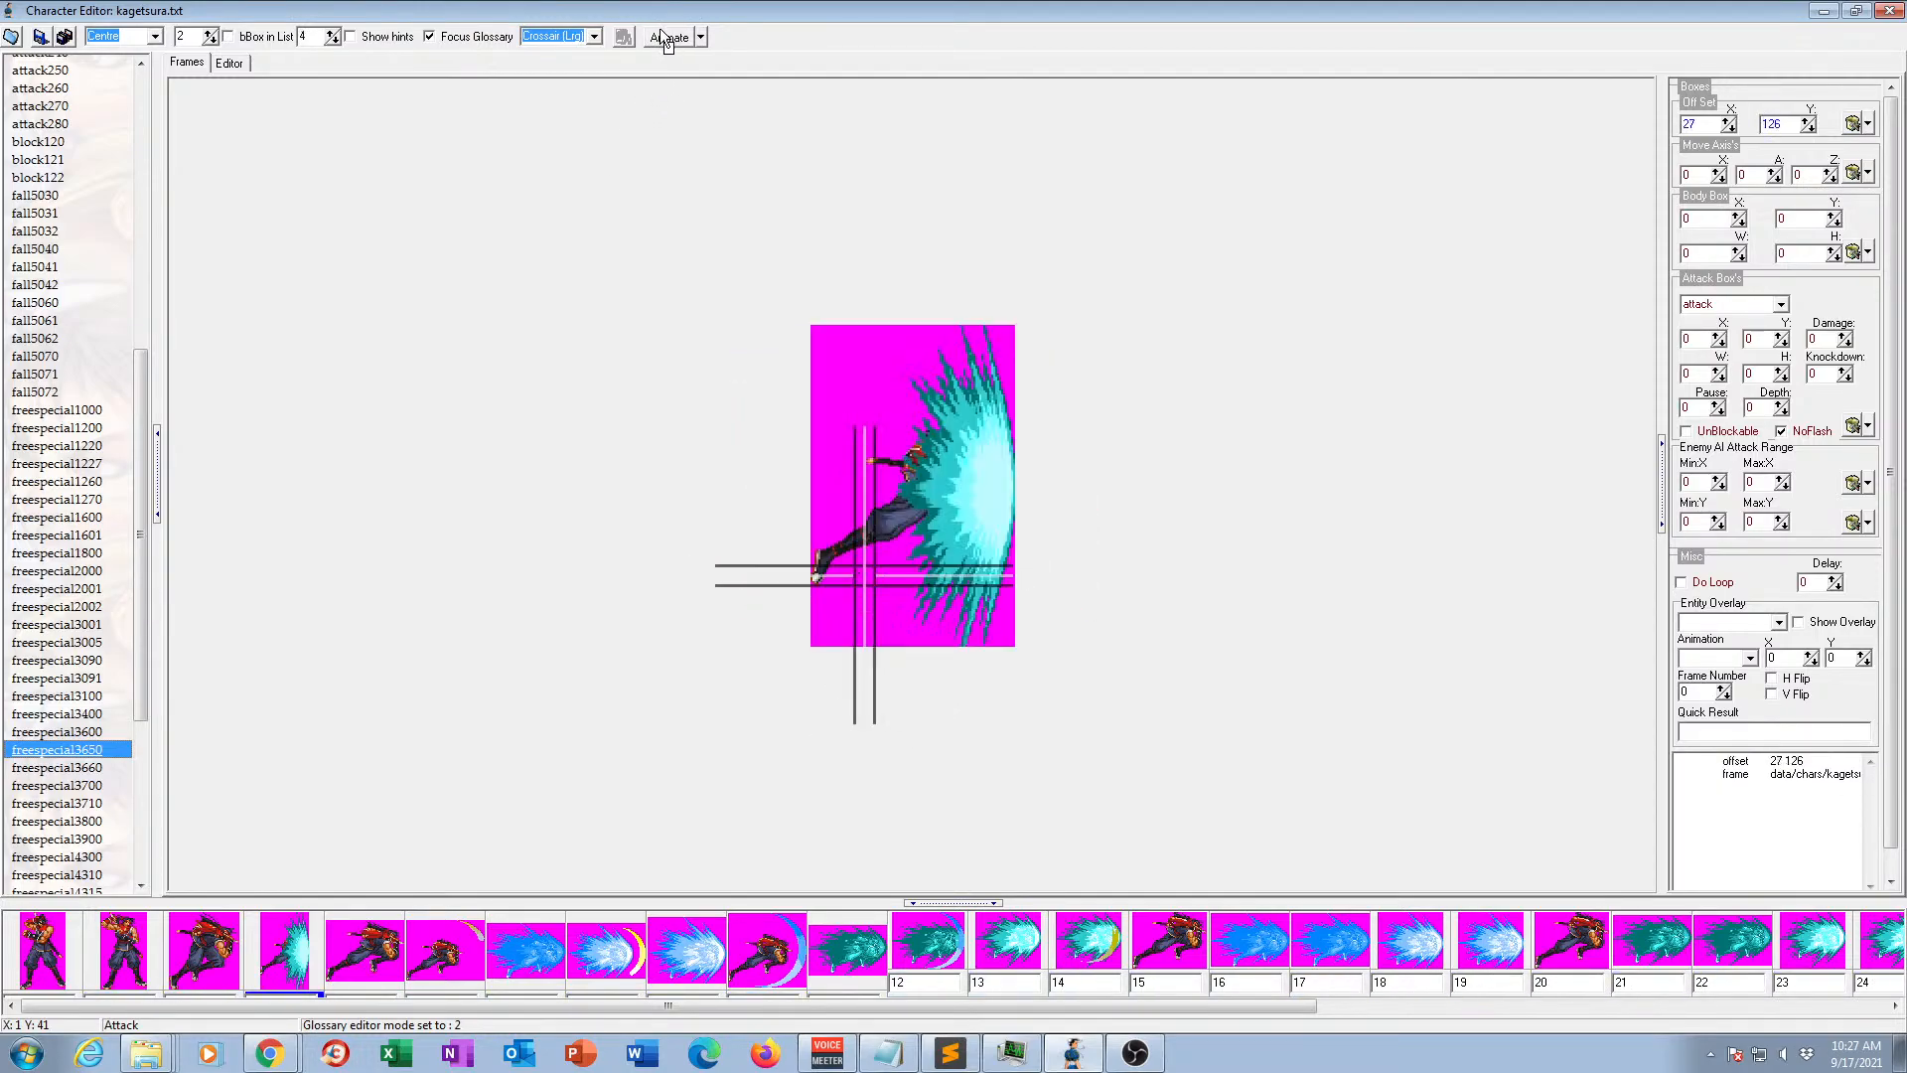
{"action": "left_click", "coordinate": [663, 39]}
Preview animation freespecial3660 in motion, compare it with freespecial3650, and examine its frames 2 to 5 one by one.
{"action": "left_click", "coordinate": [84, 769]}
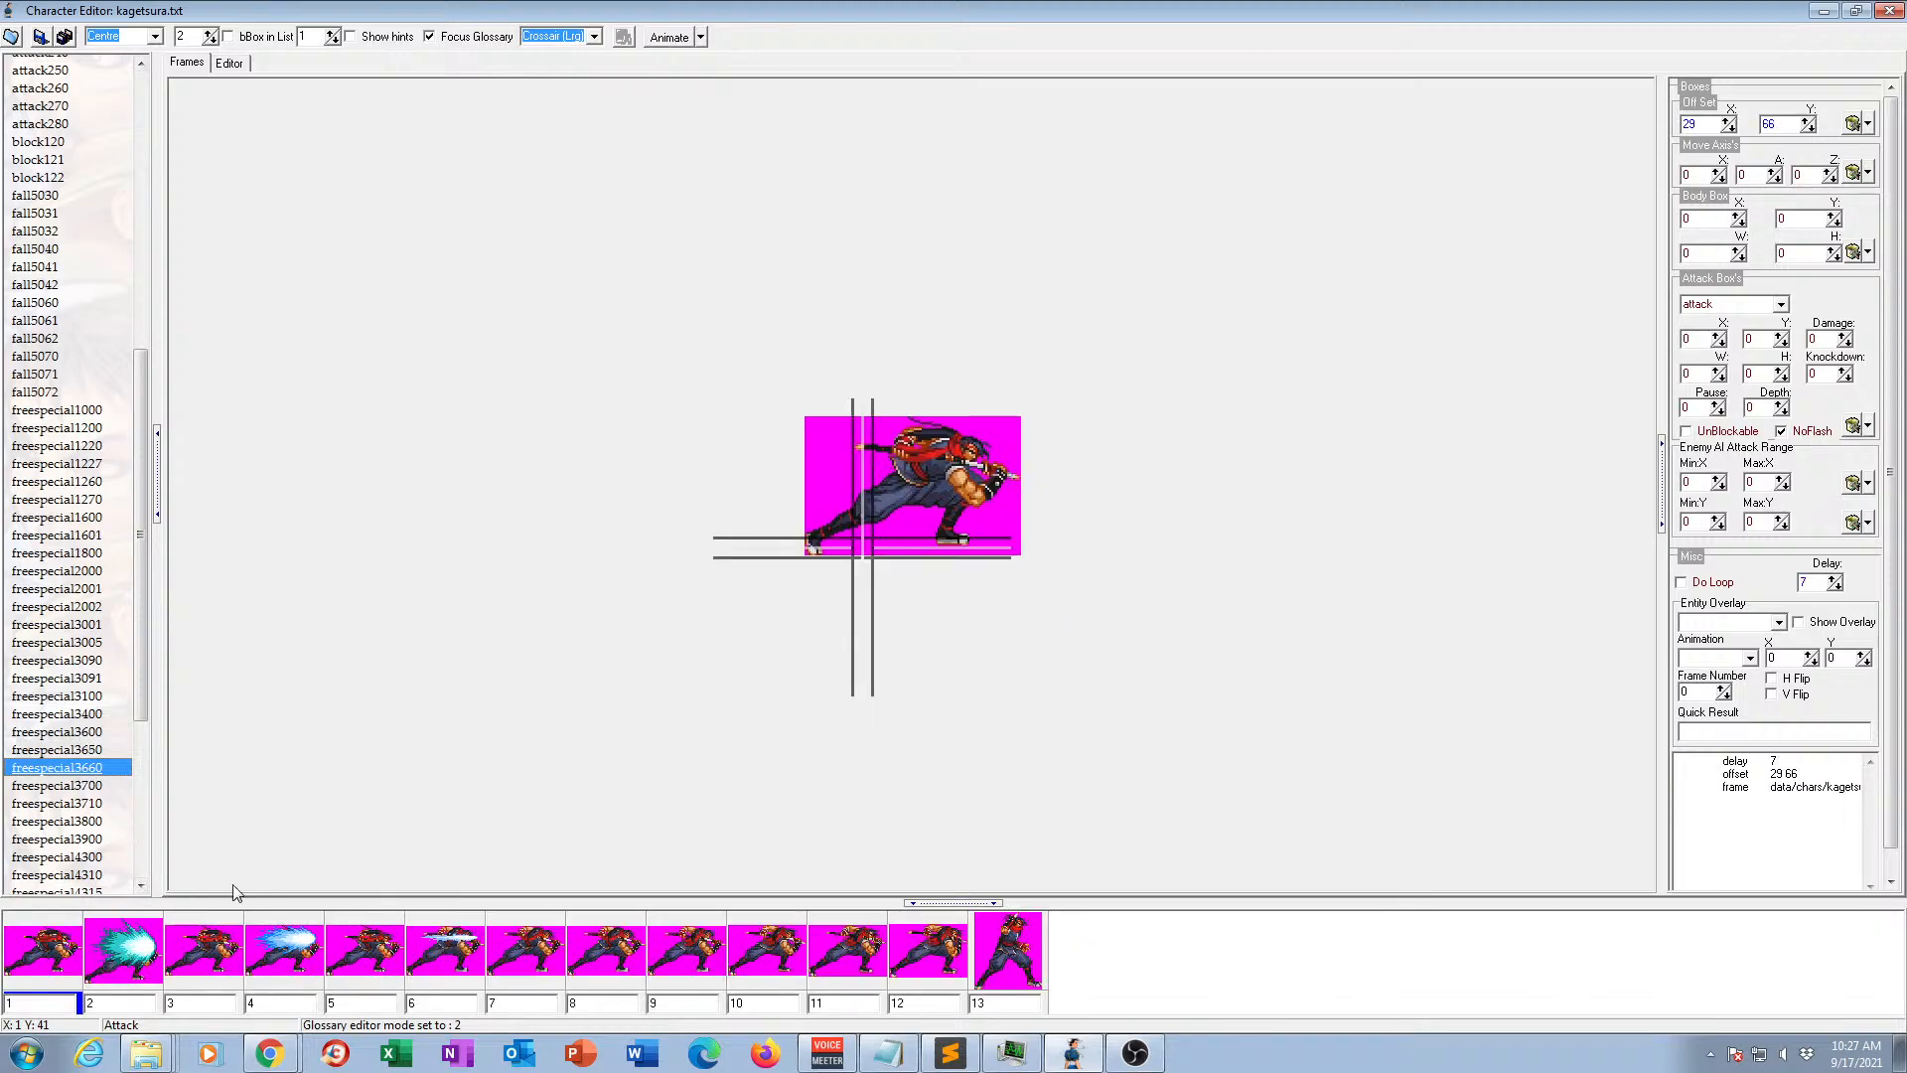
{"action": "left_click", "coordinate": [662, 40]}
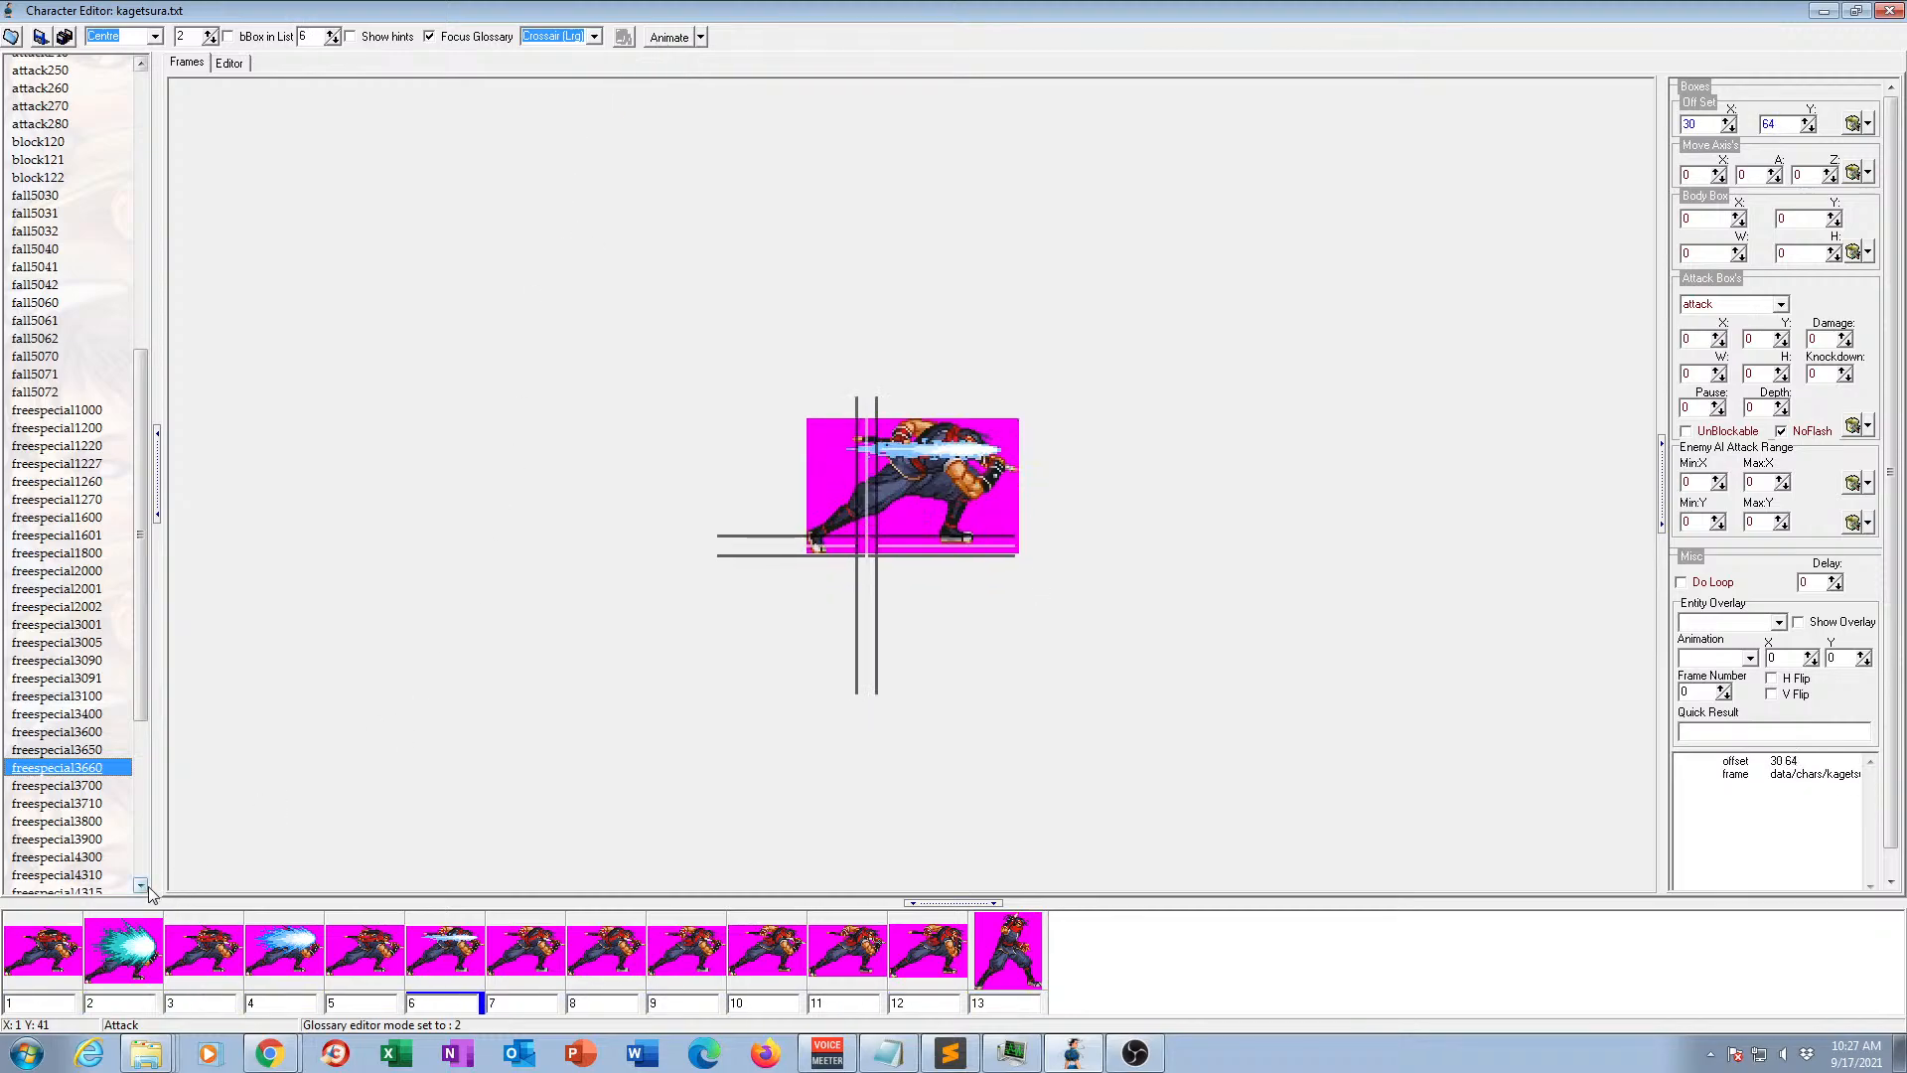
{"action": "left_click", "coordinate": [88, 752]}
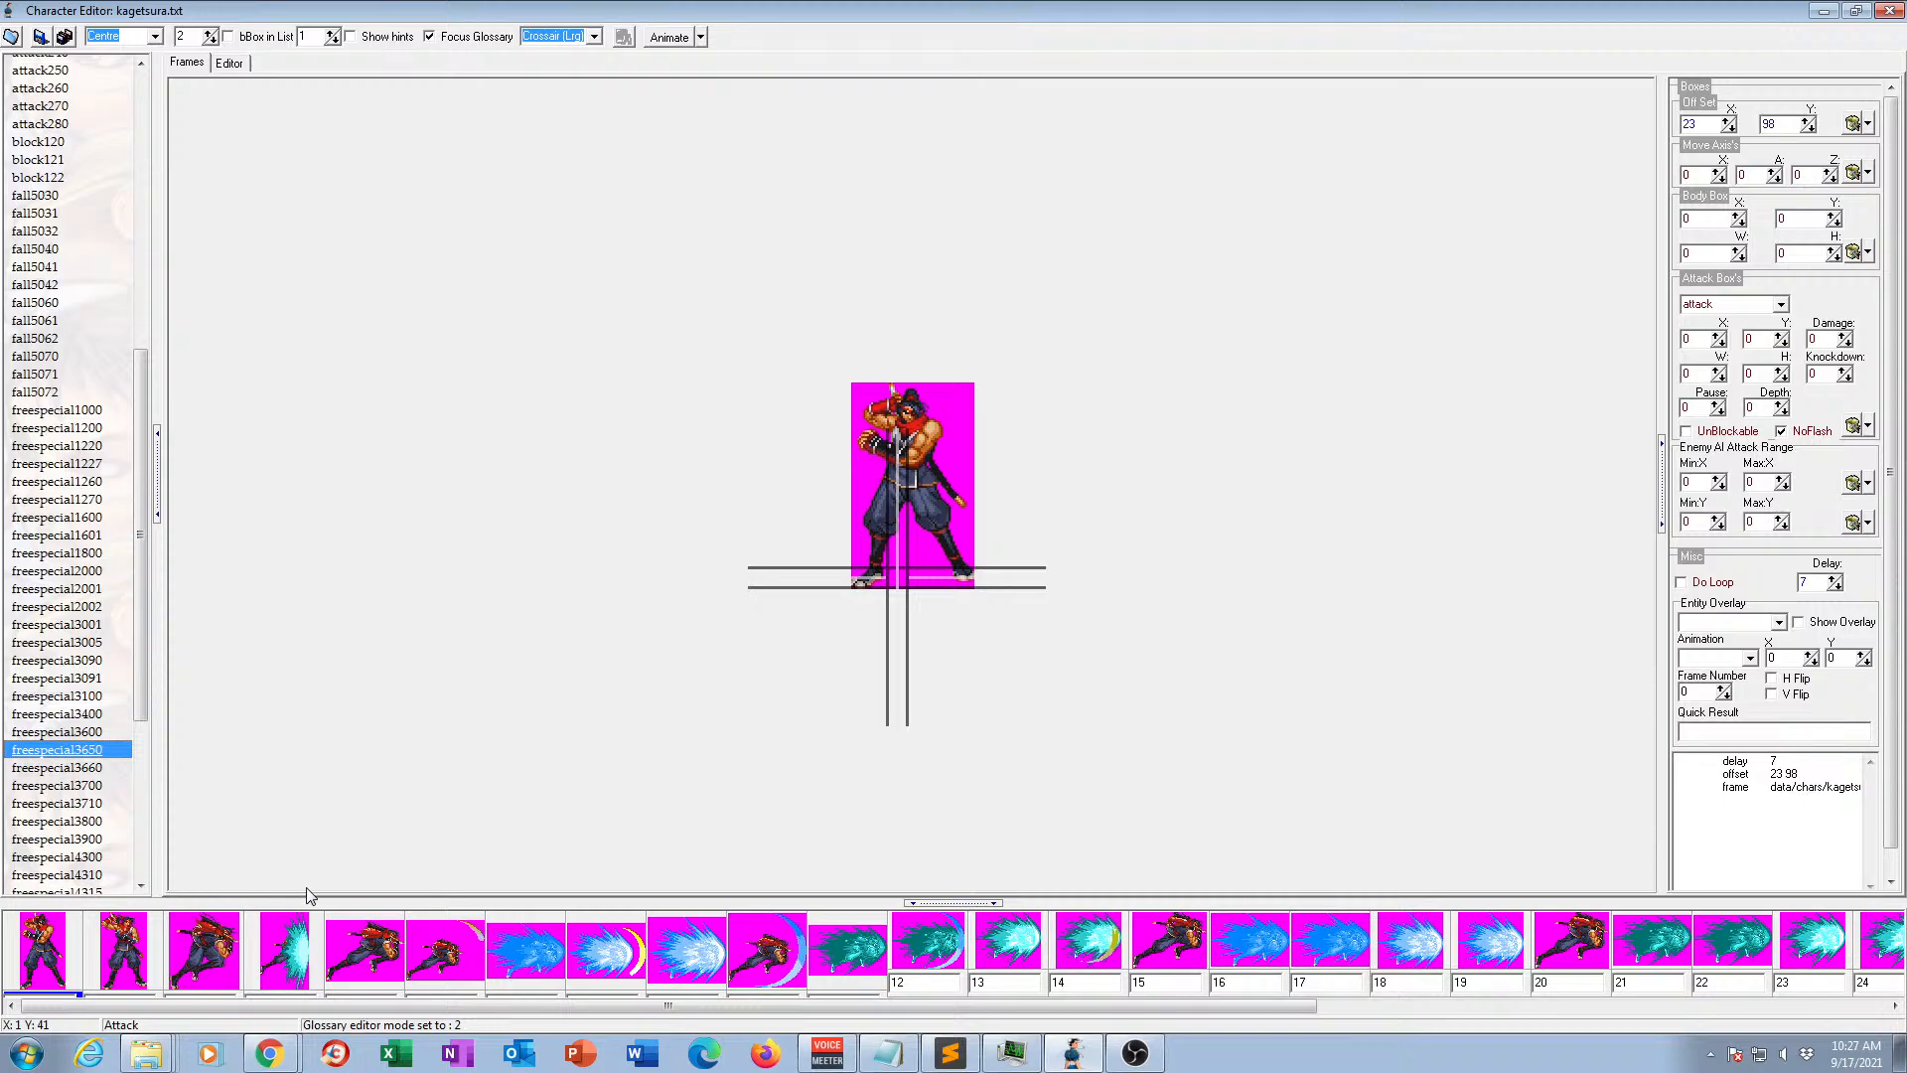
{"action": "left_click", "coordinate": [66, 769]}
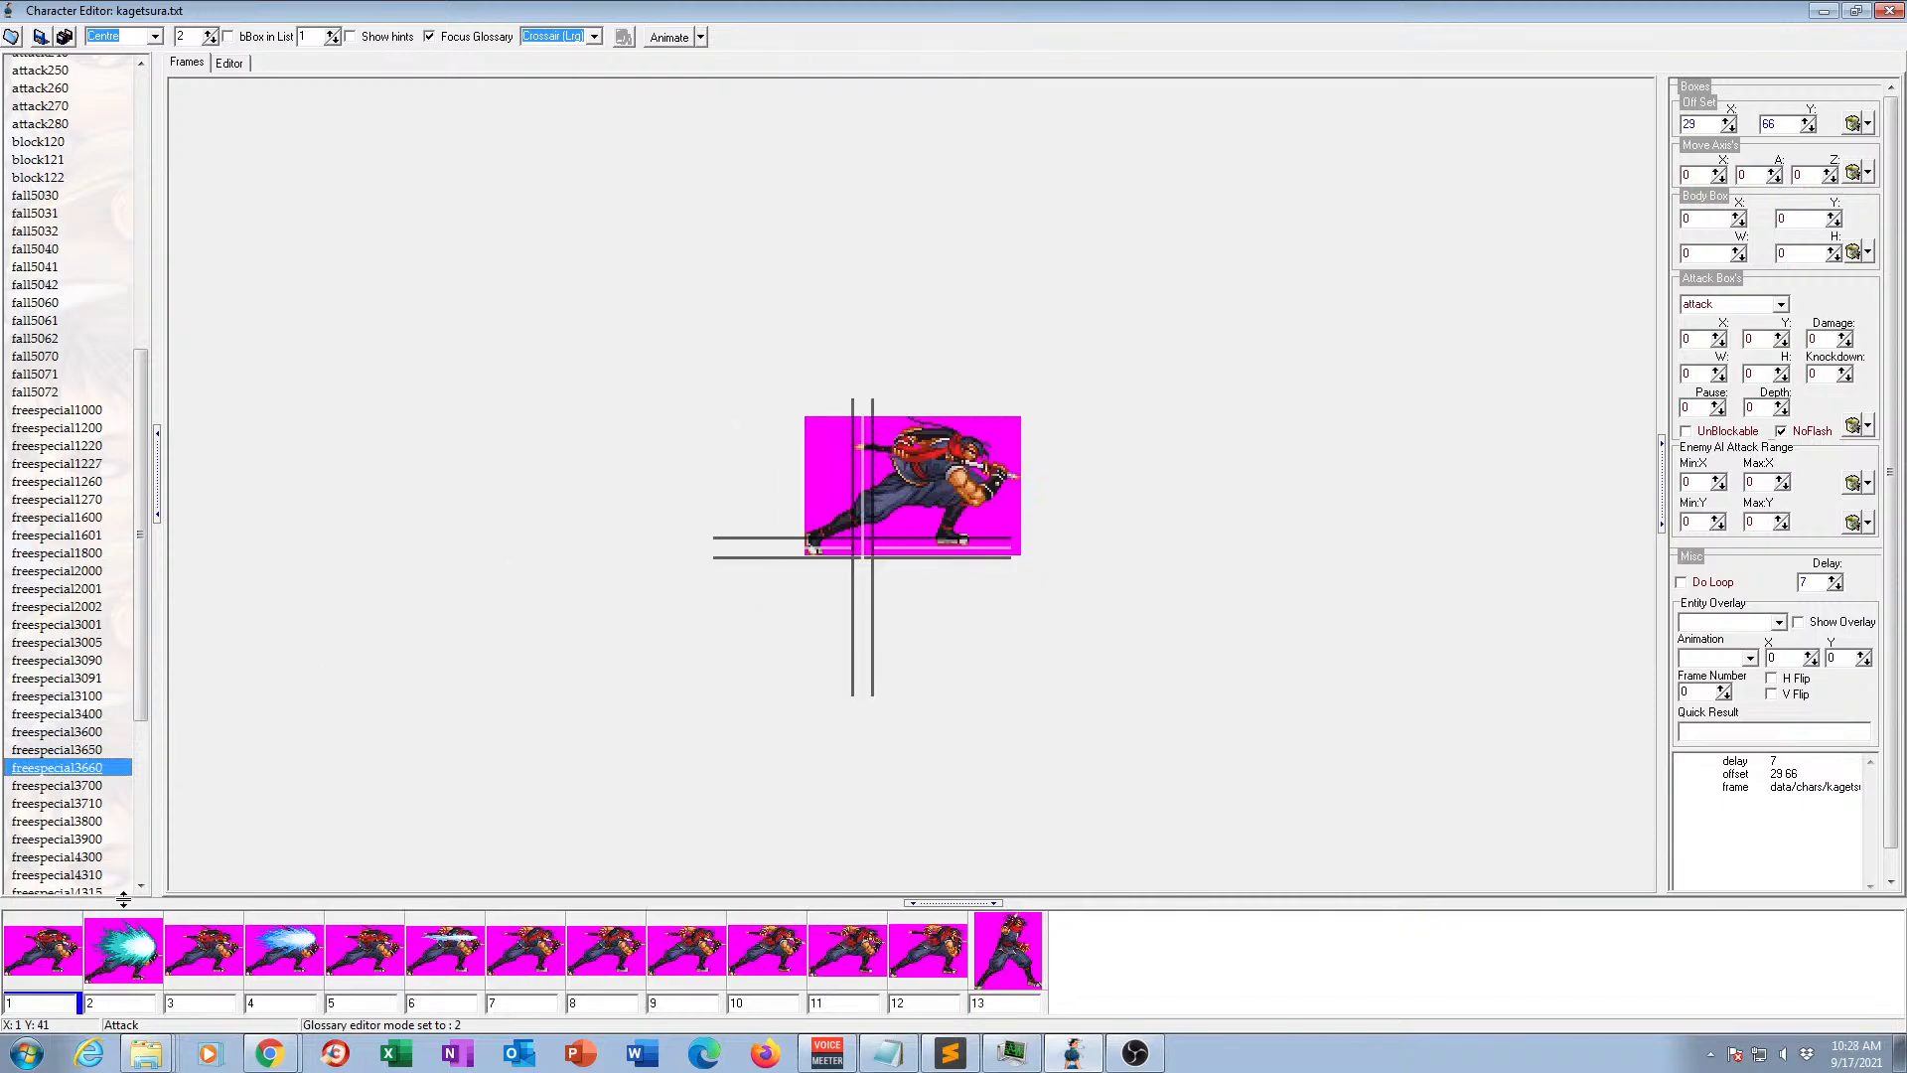
{"action": "left_click", "coordinate": [125, 959]}
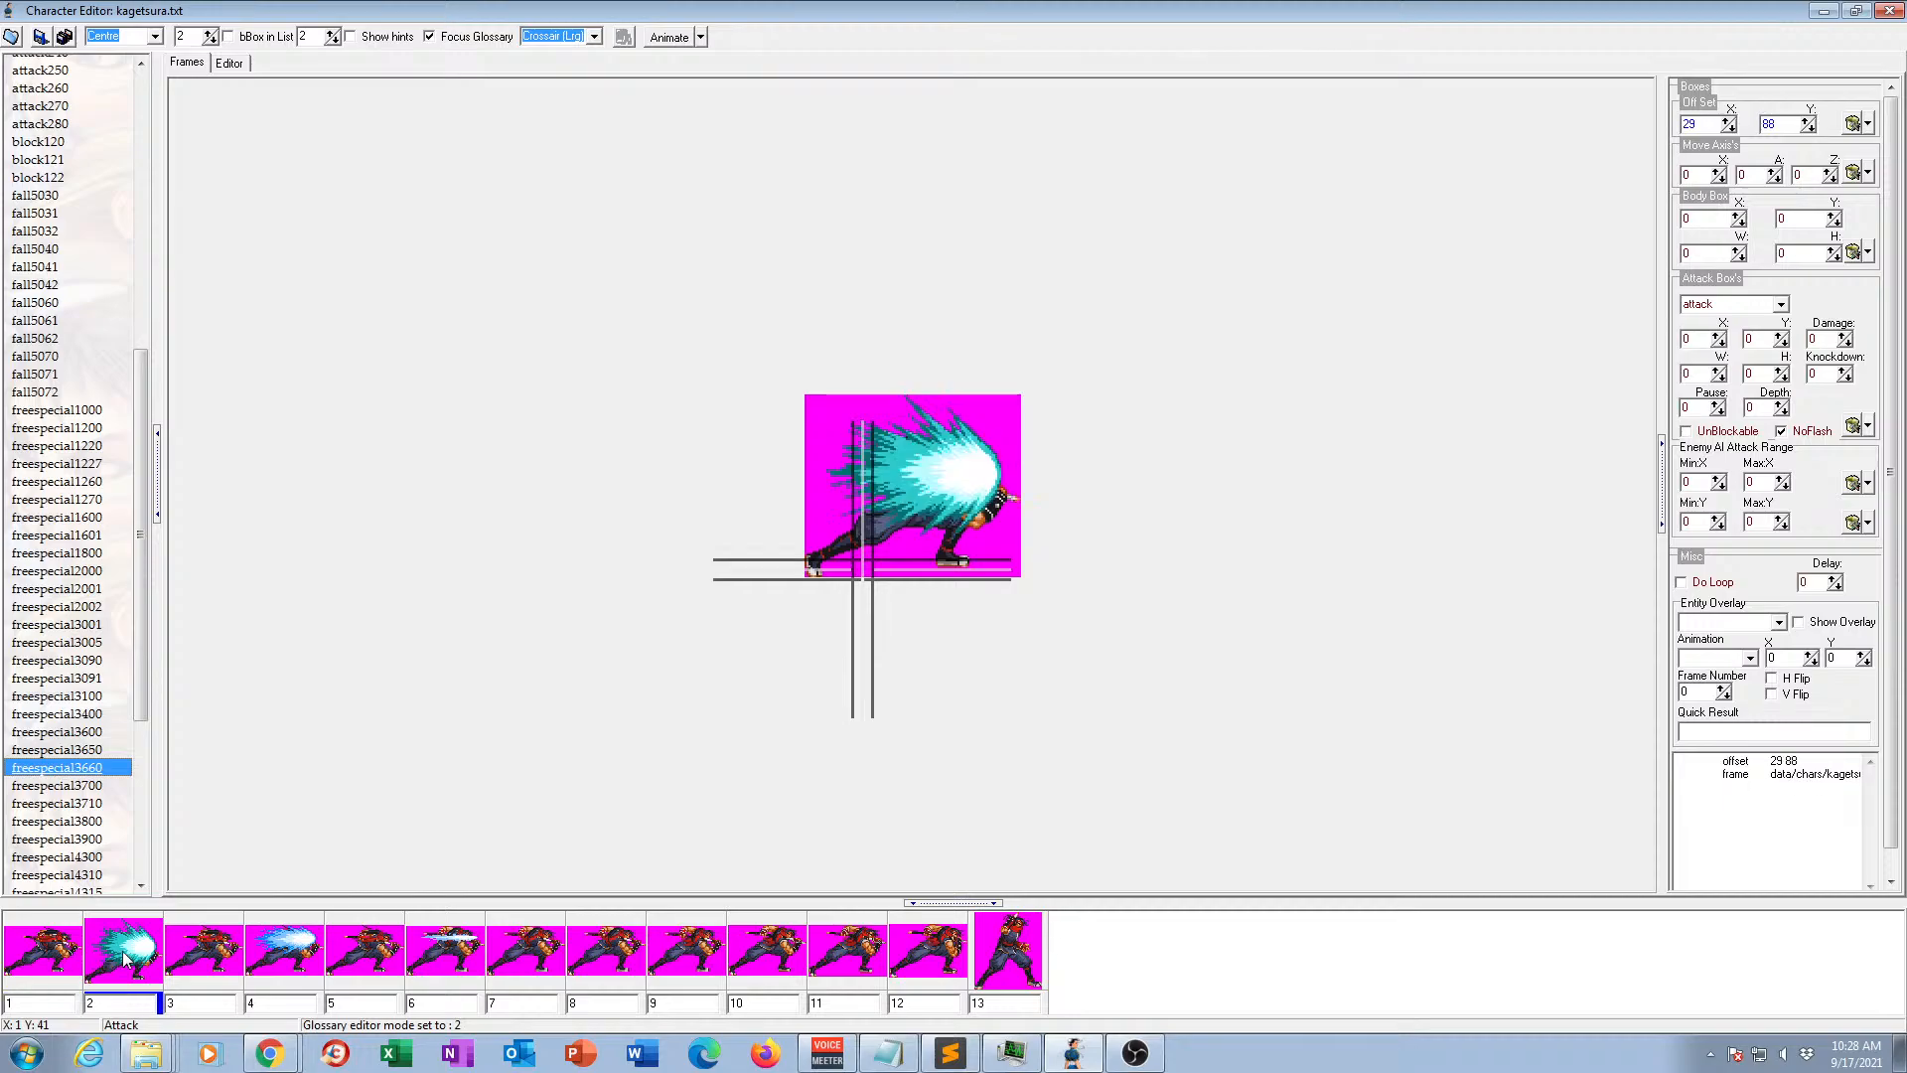
{"action": "left_click", "coordinate": [204, 958]}
{"action": "left_click", "coordinate": [273, 963]}
{"action": "left_click", "coordinate": [349, 966]}
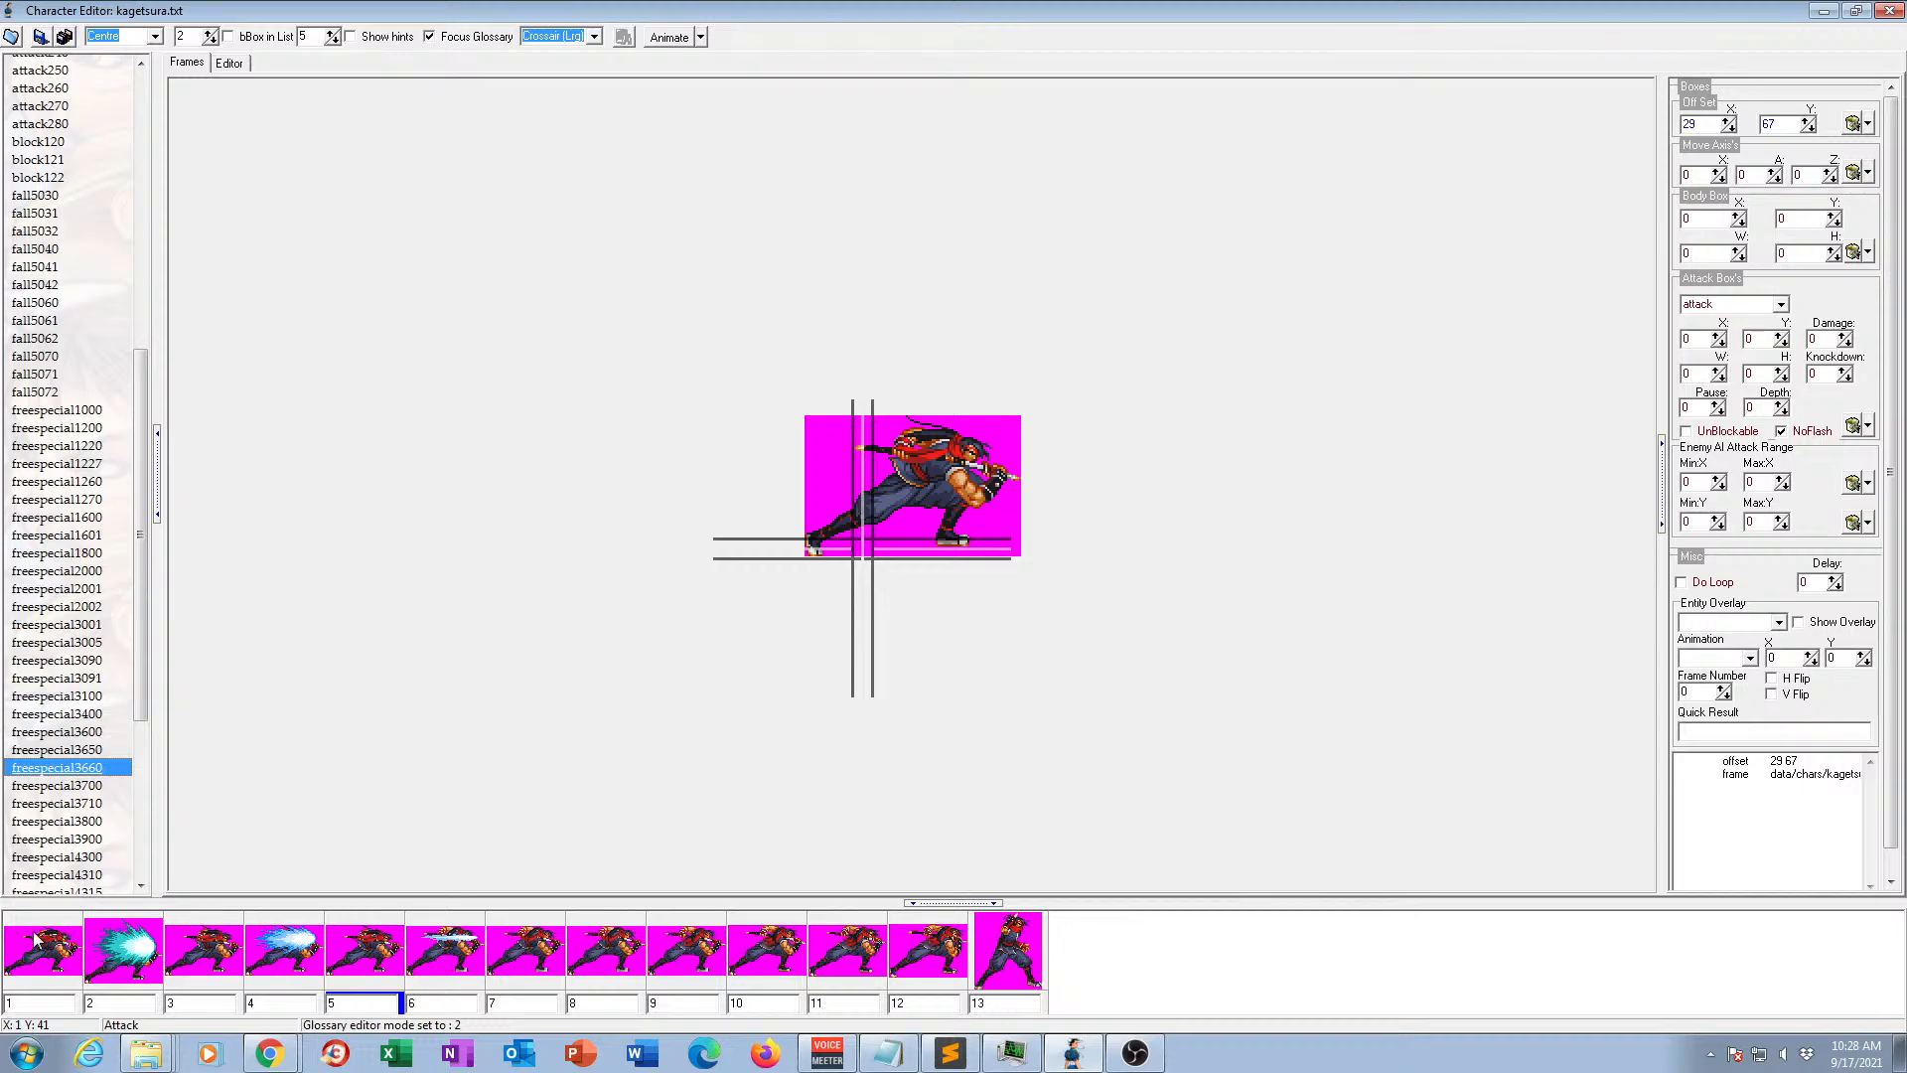
Preview animation freespecial3700 in motion.
{"action": "left_click", "coordinate": [76, 788]}
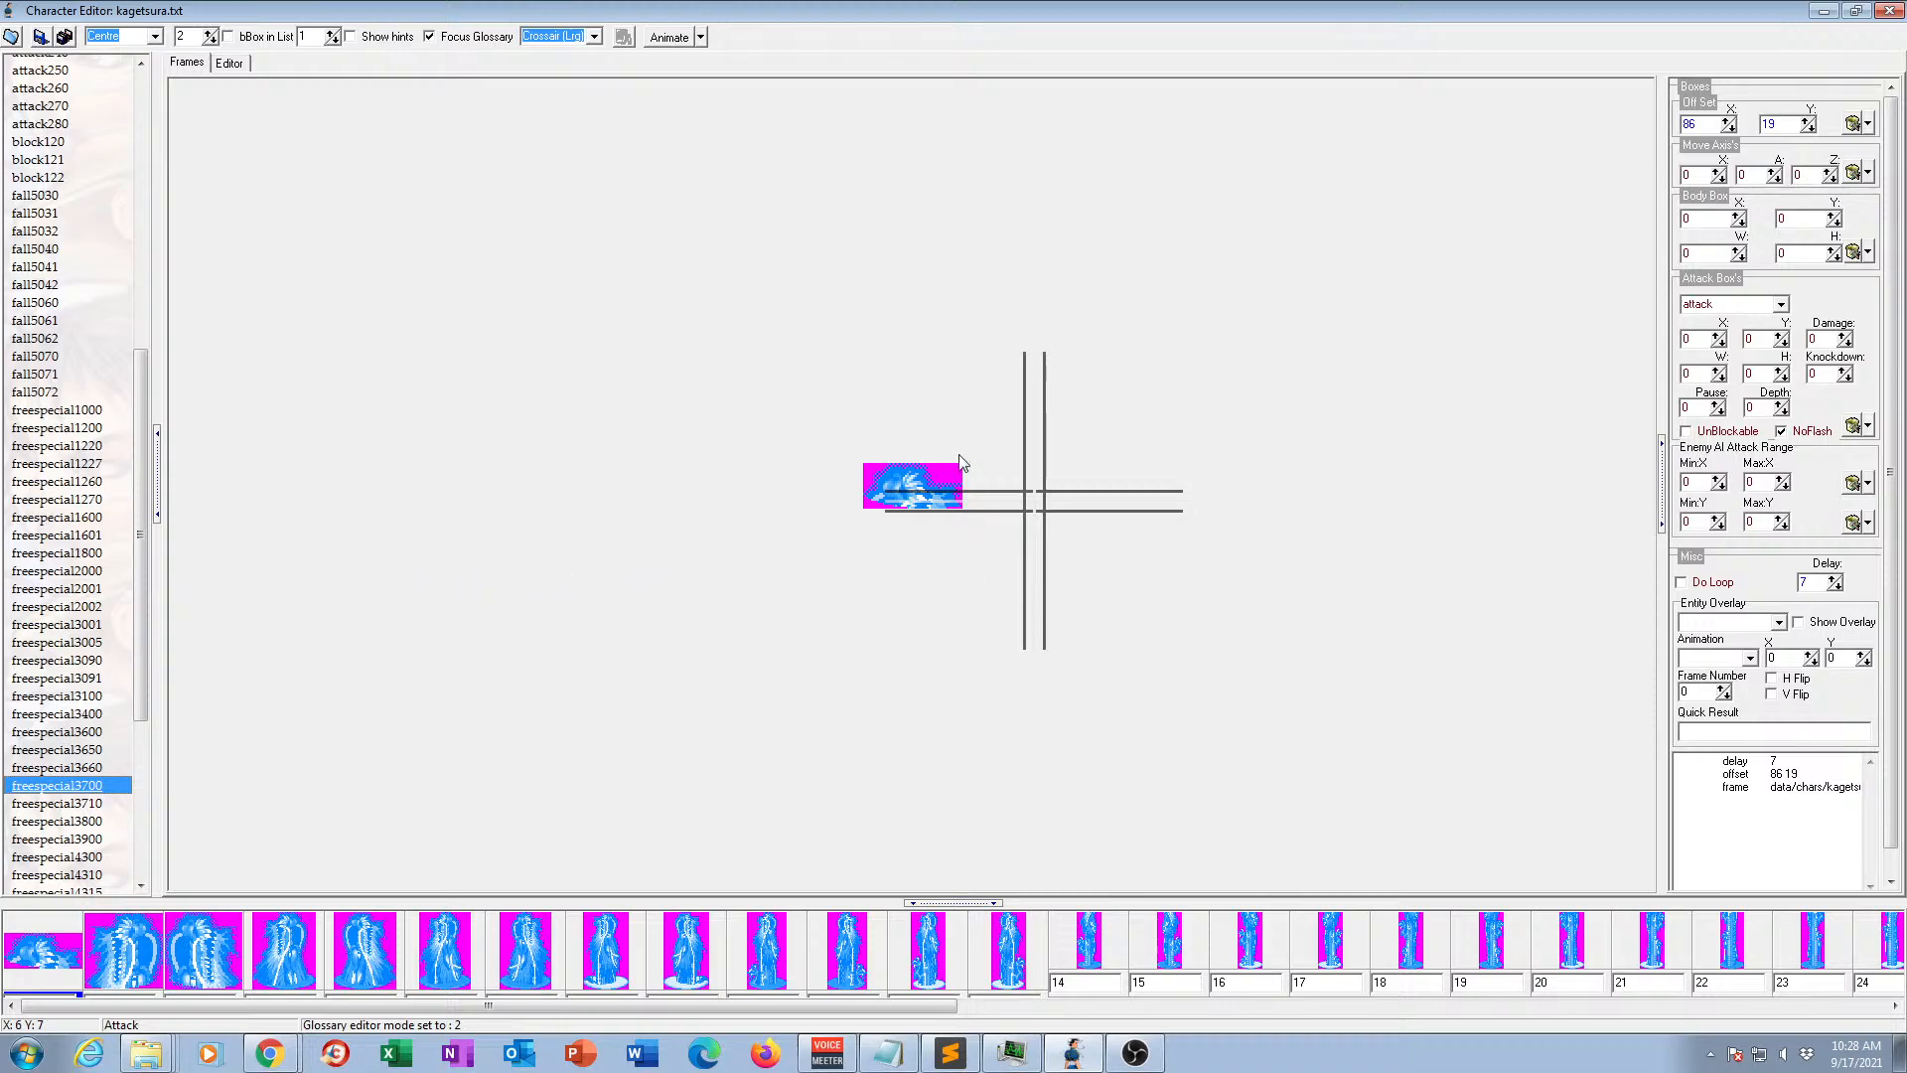
{"action": "key", "text": "alt+Tab"}
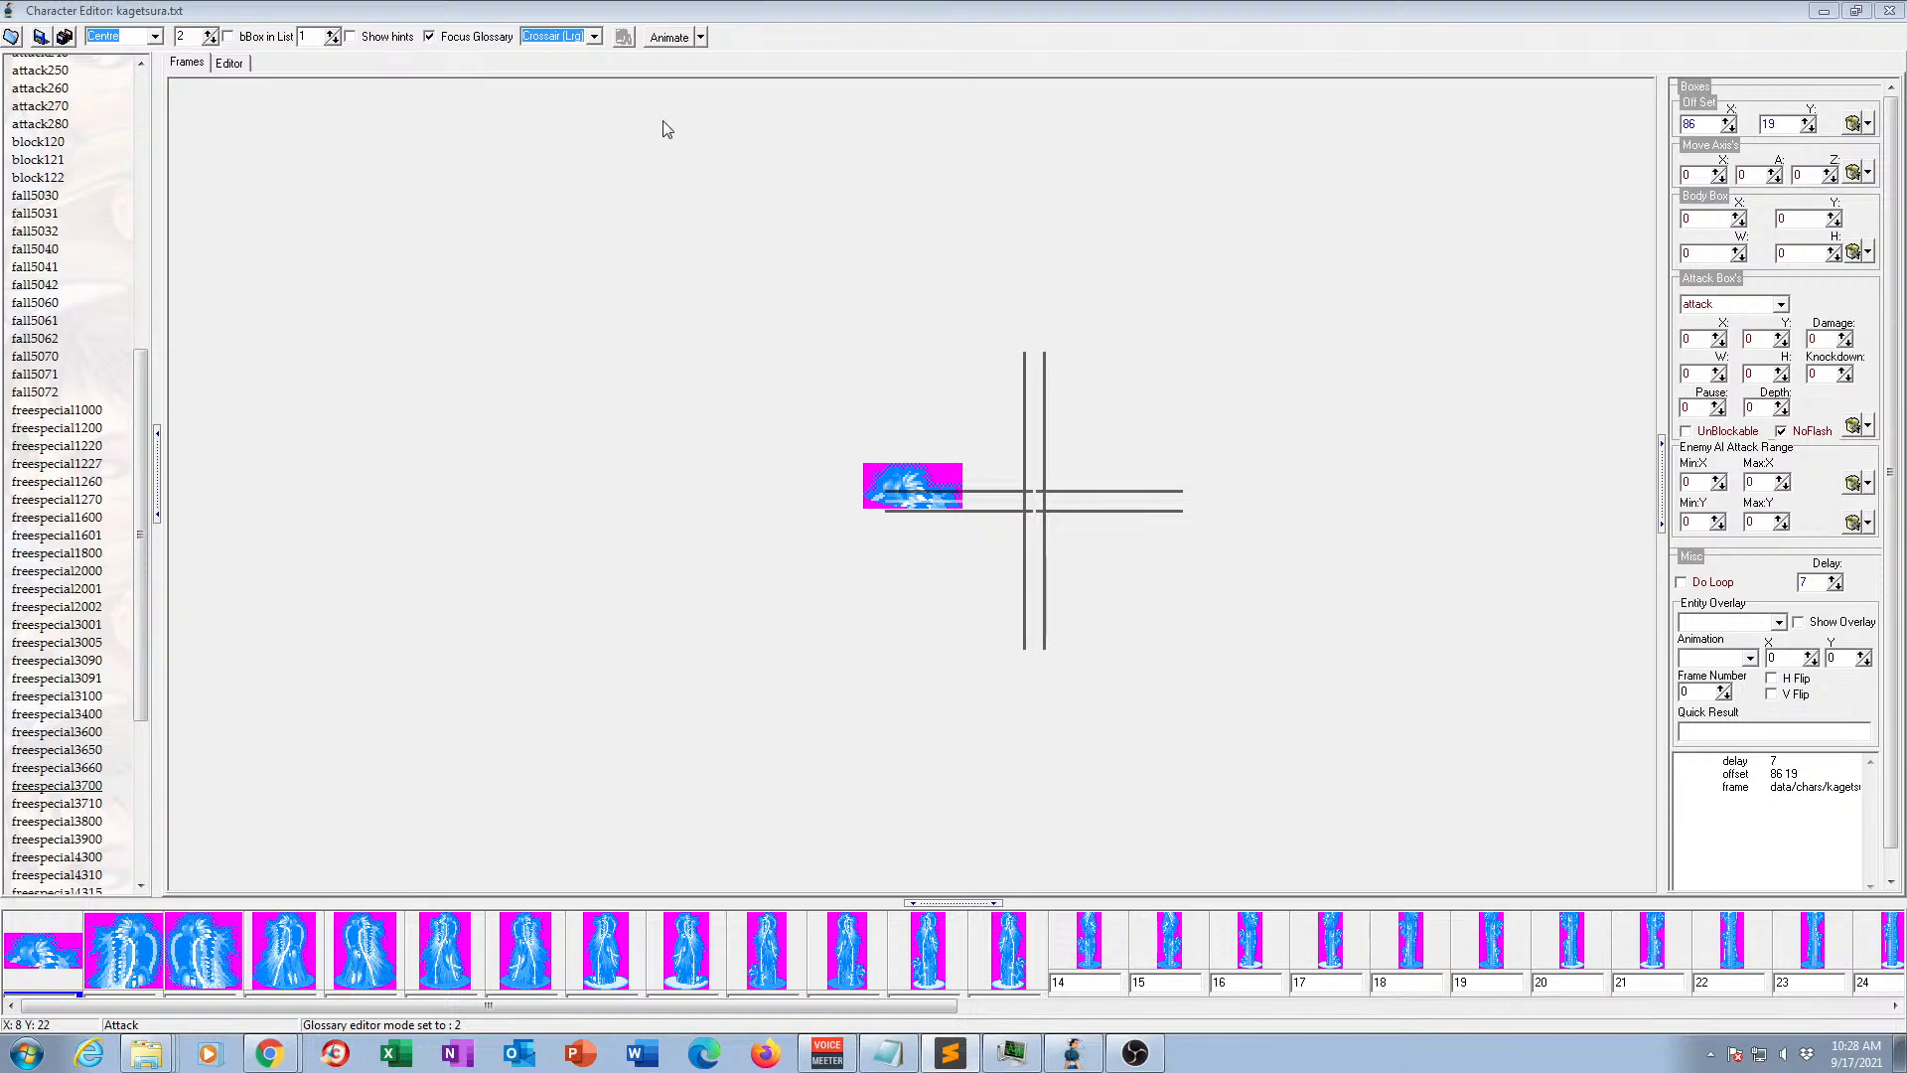
{"action": "left_click", "coordinate": [667, 38]}
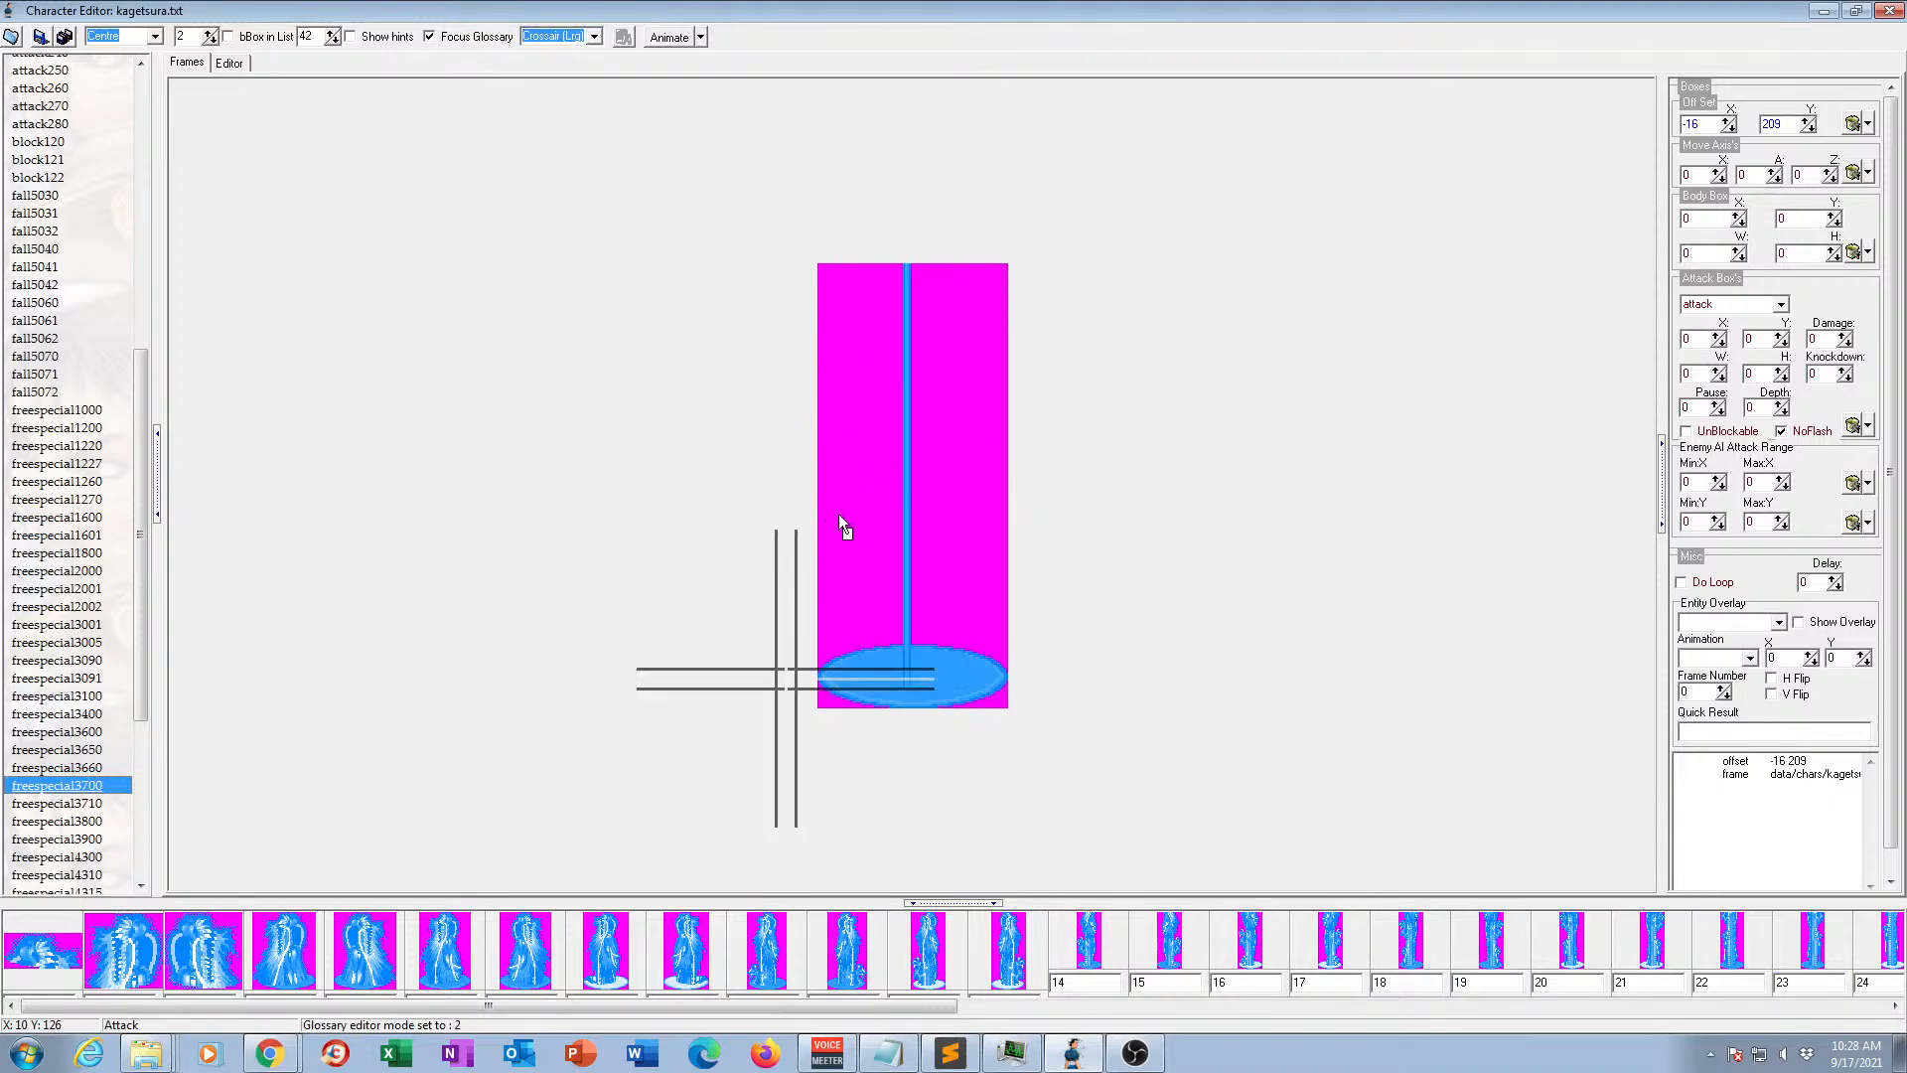
View the frames of animation freespecial3710 and preview freespecial3800 in motion.
{"action": "left_click", "coordinate": [94, 804]}
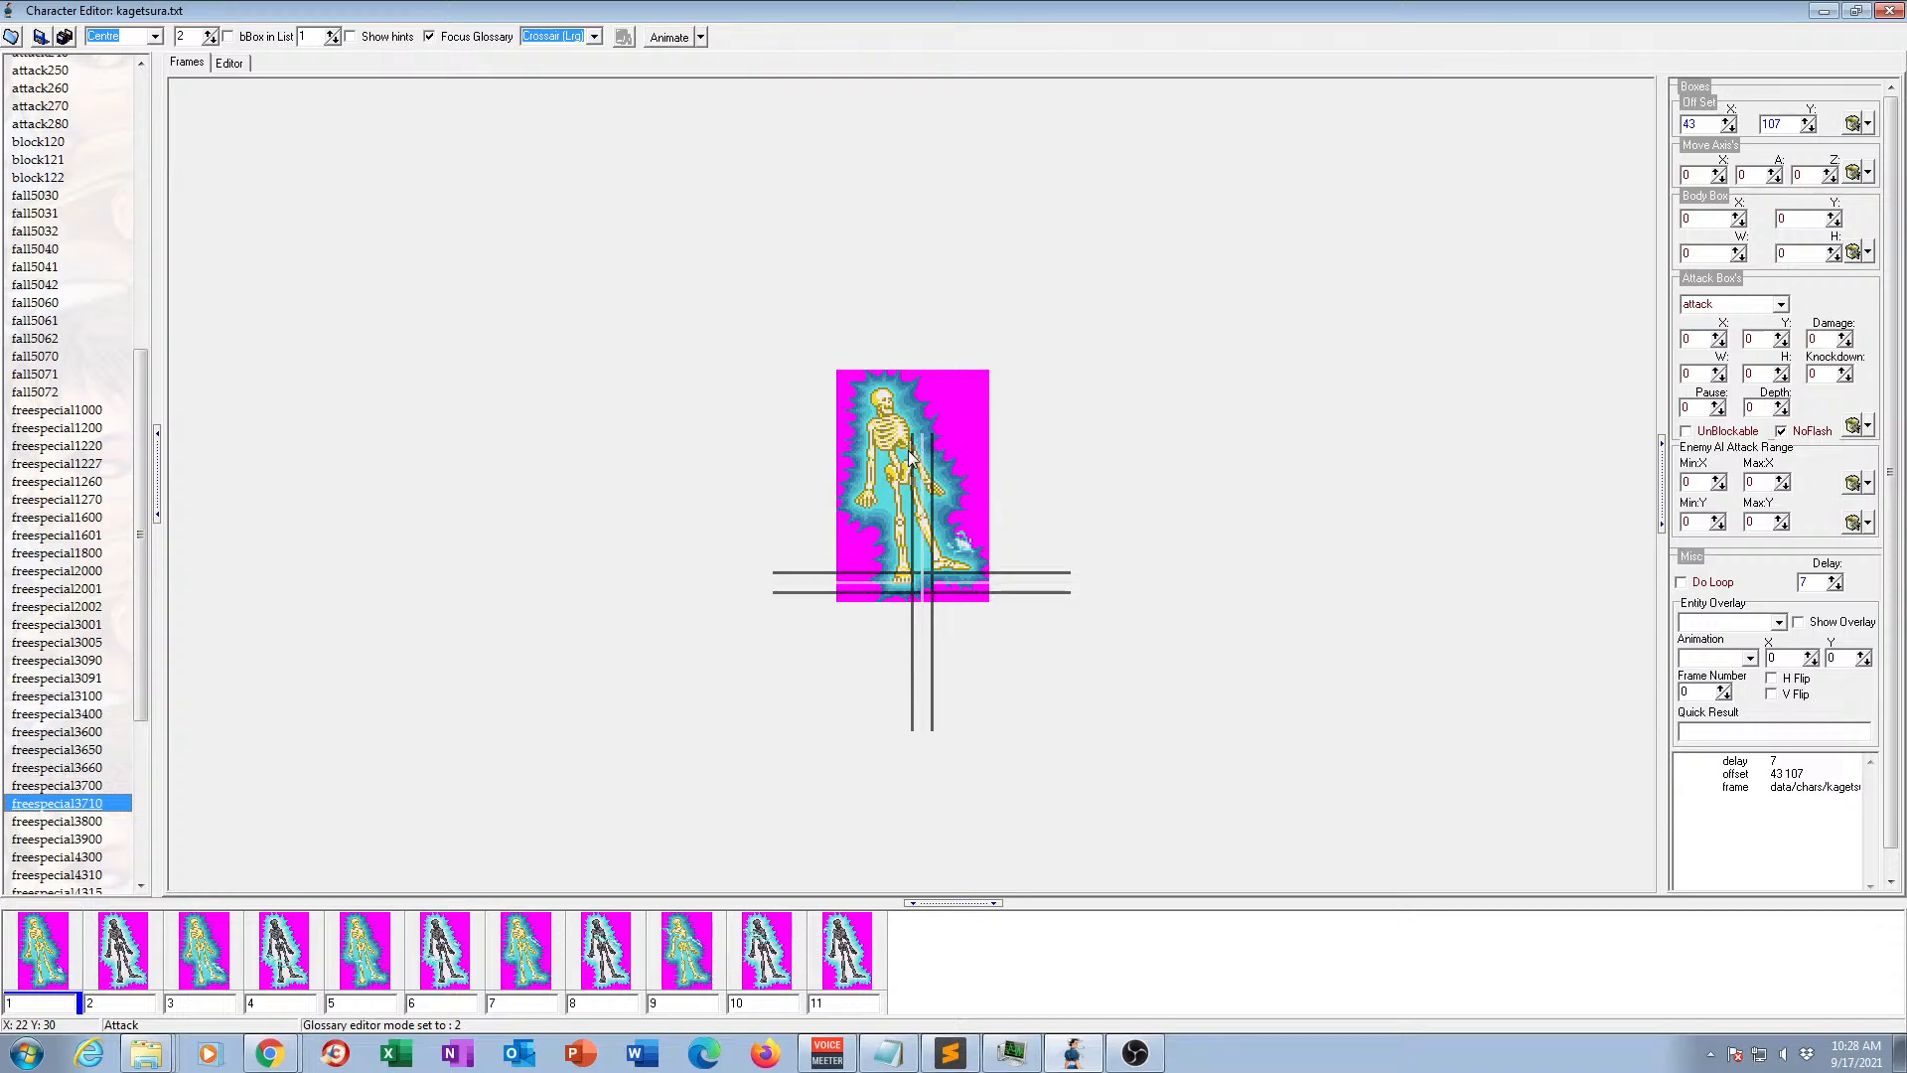
{"action": "left_click", "coordinate": [51, 828]}
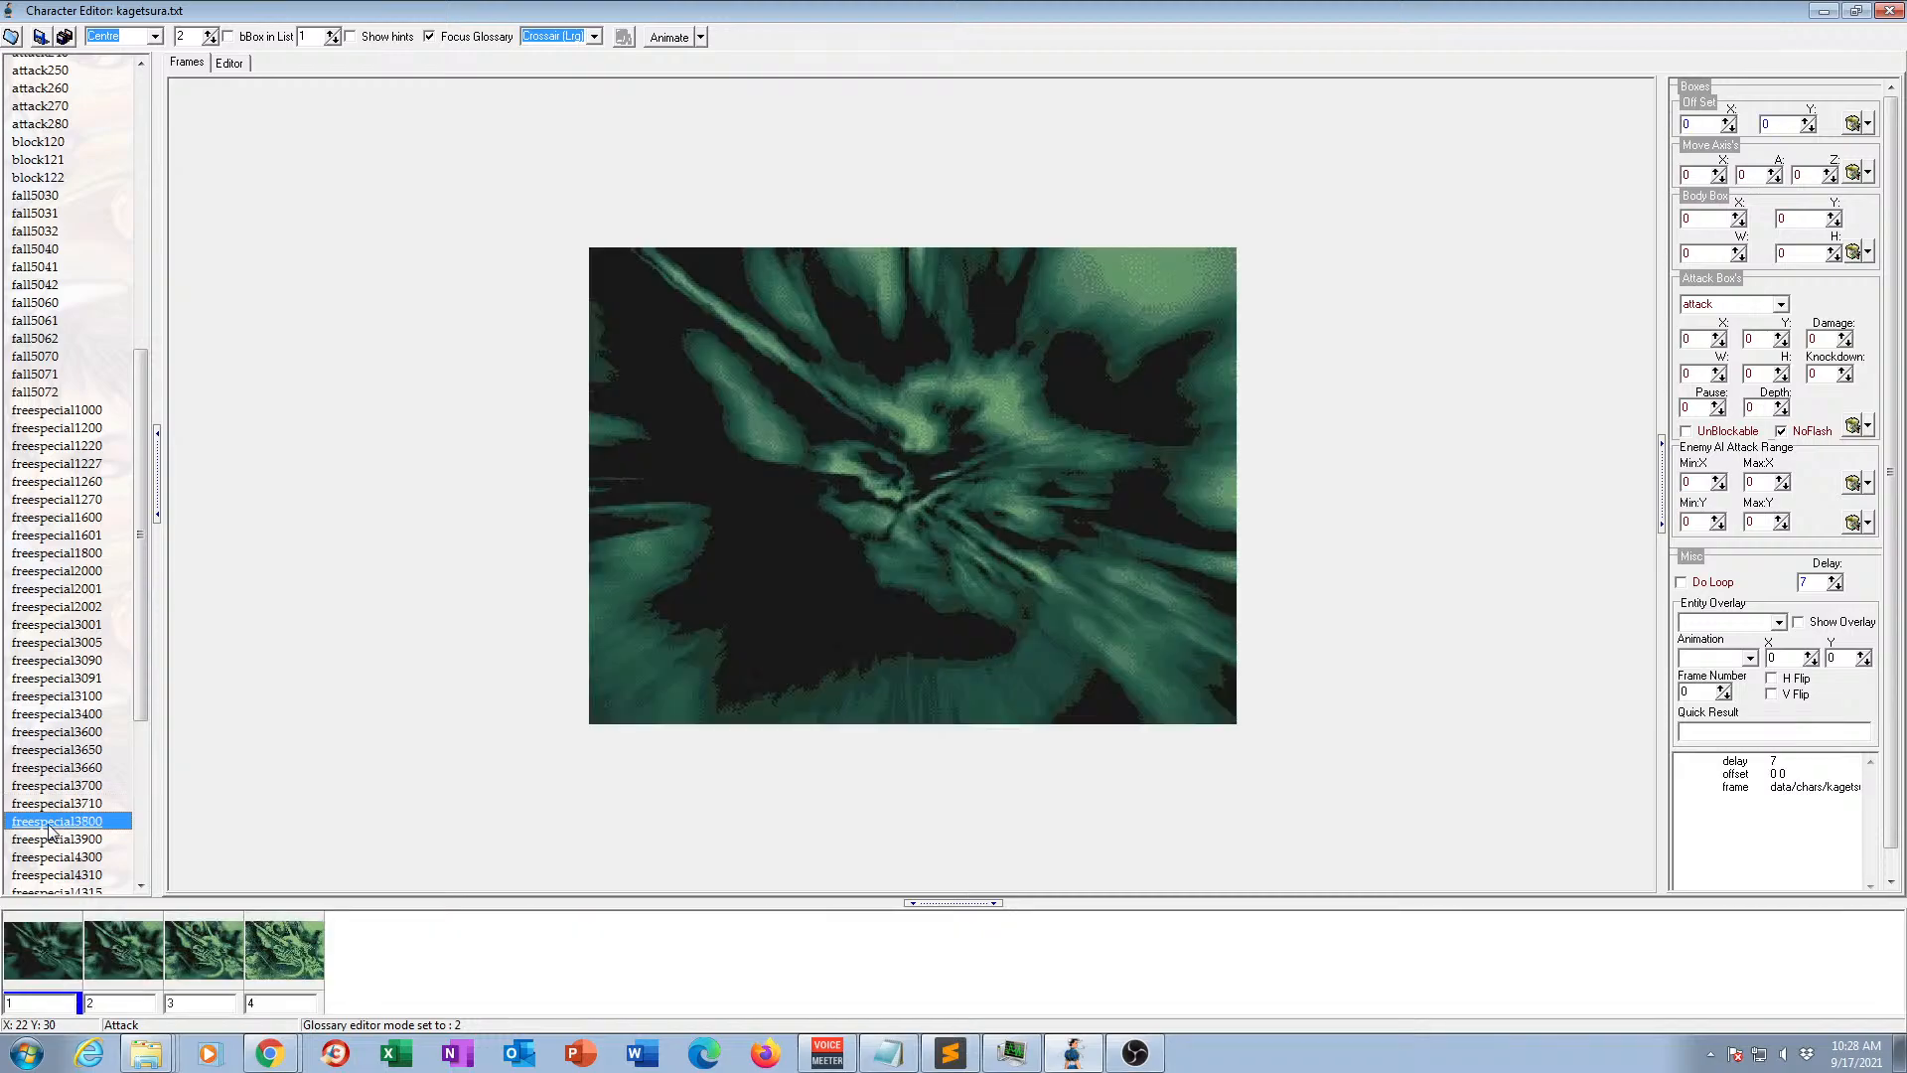
{"action": "left_click", "coordinate": [670, 38]}
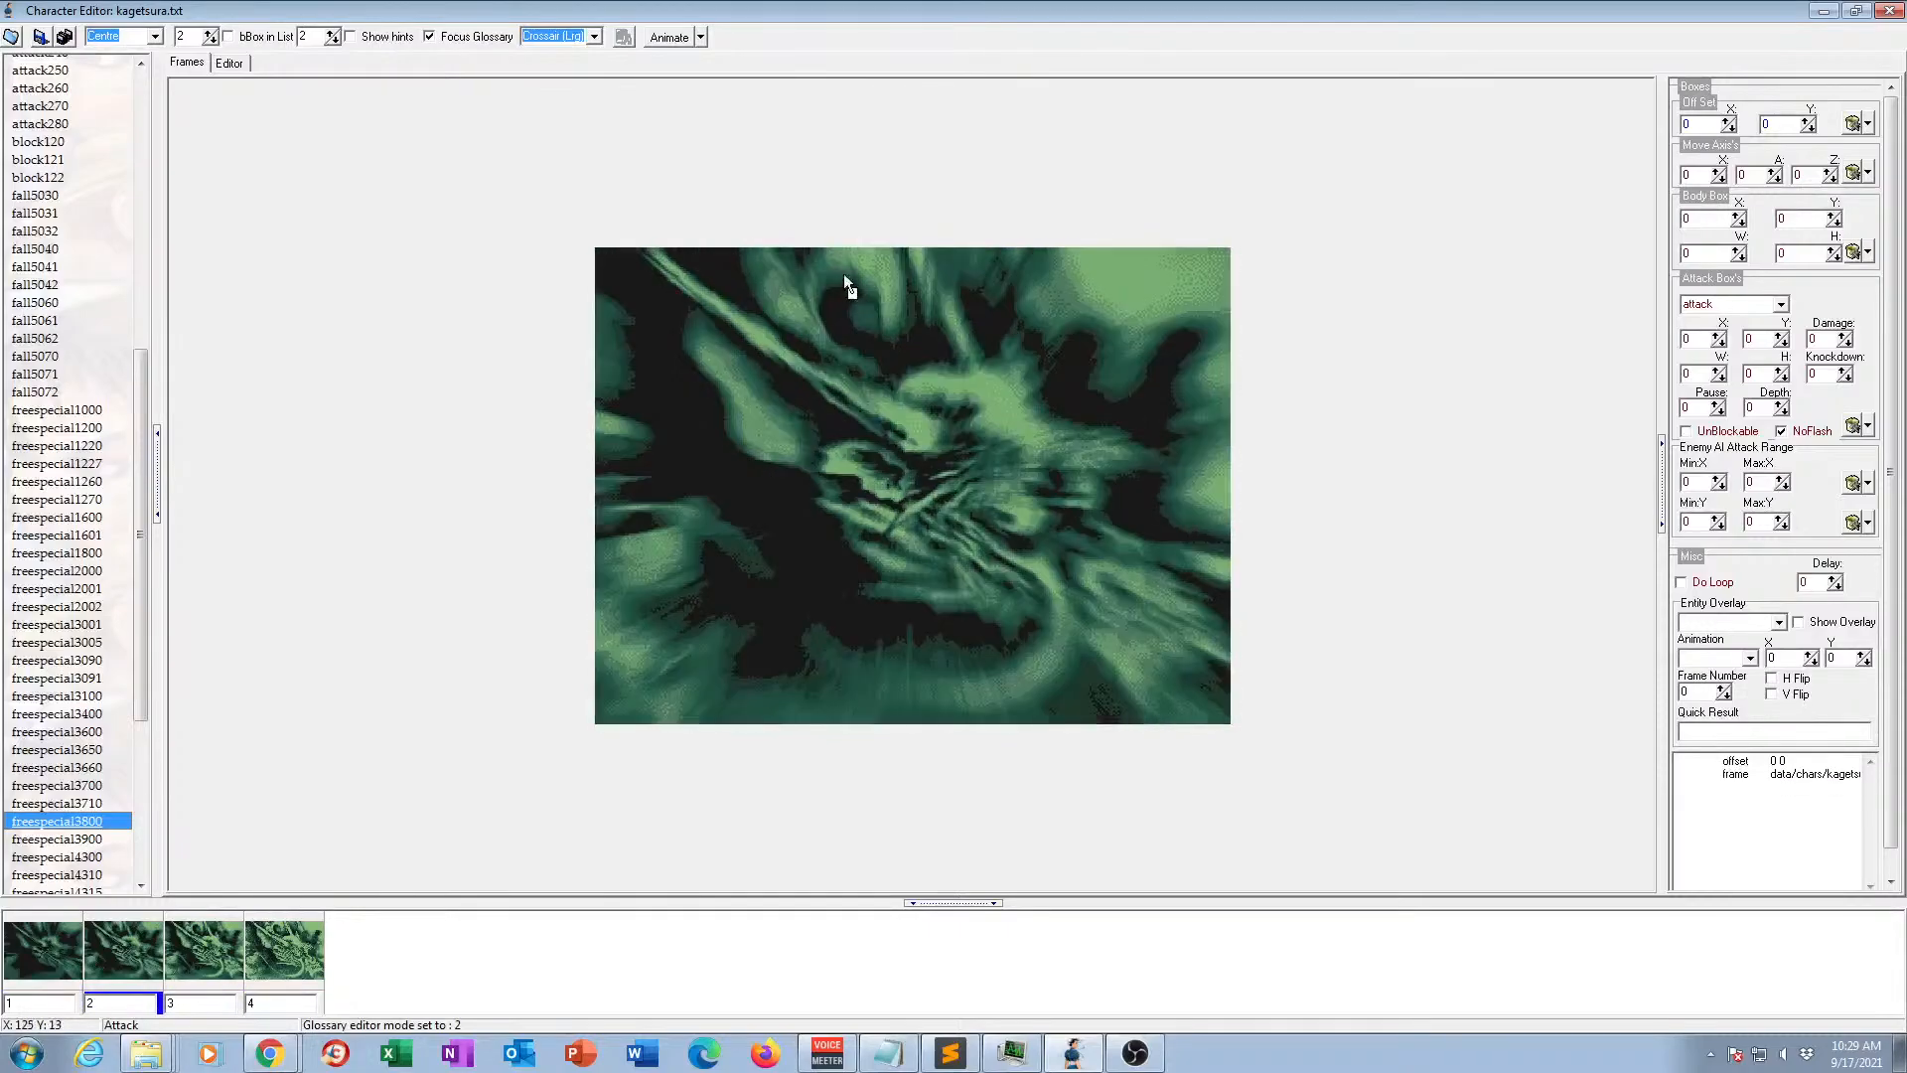
{"action": "left_click", "coordinate": [661, 39]}
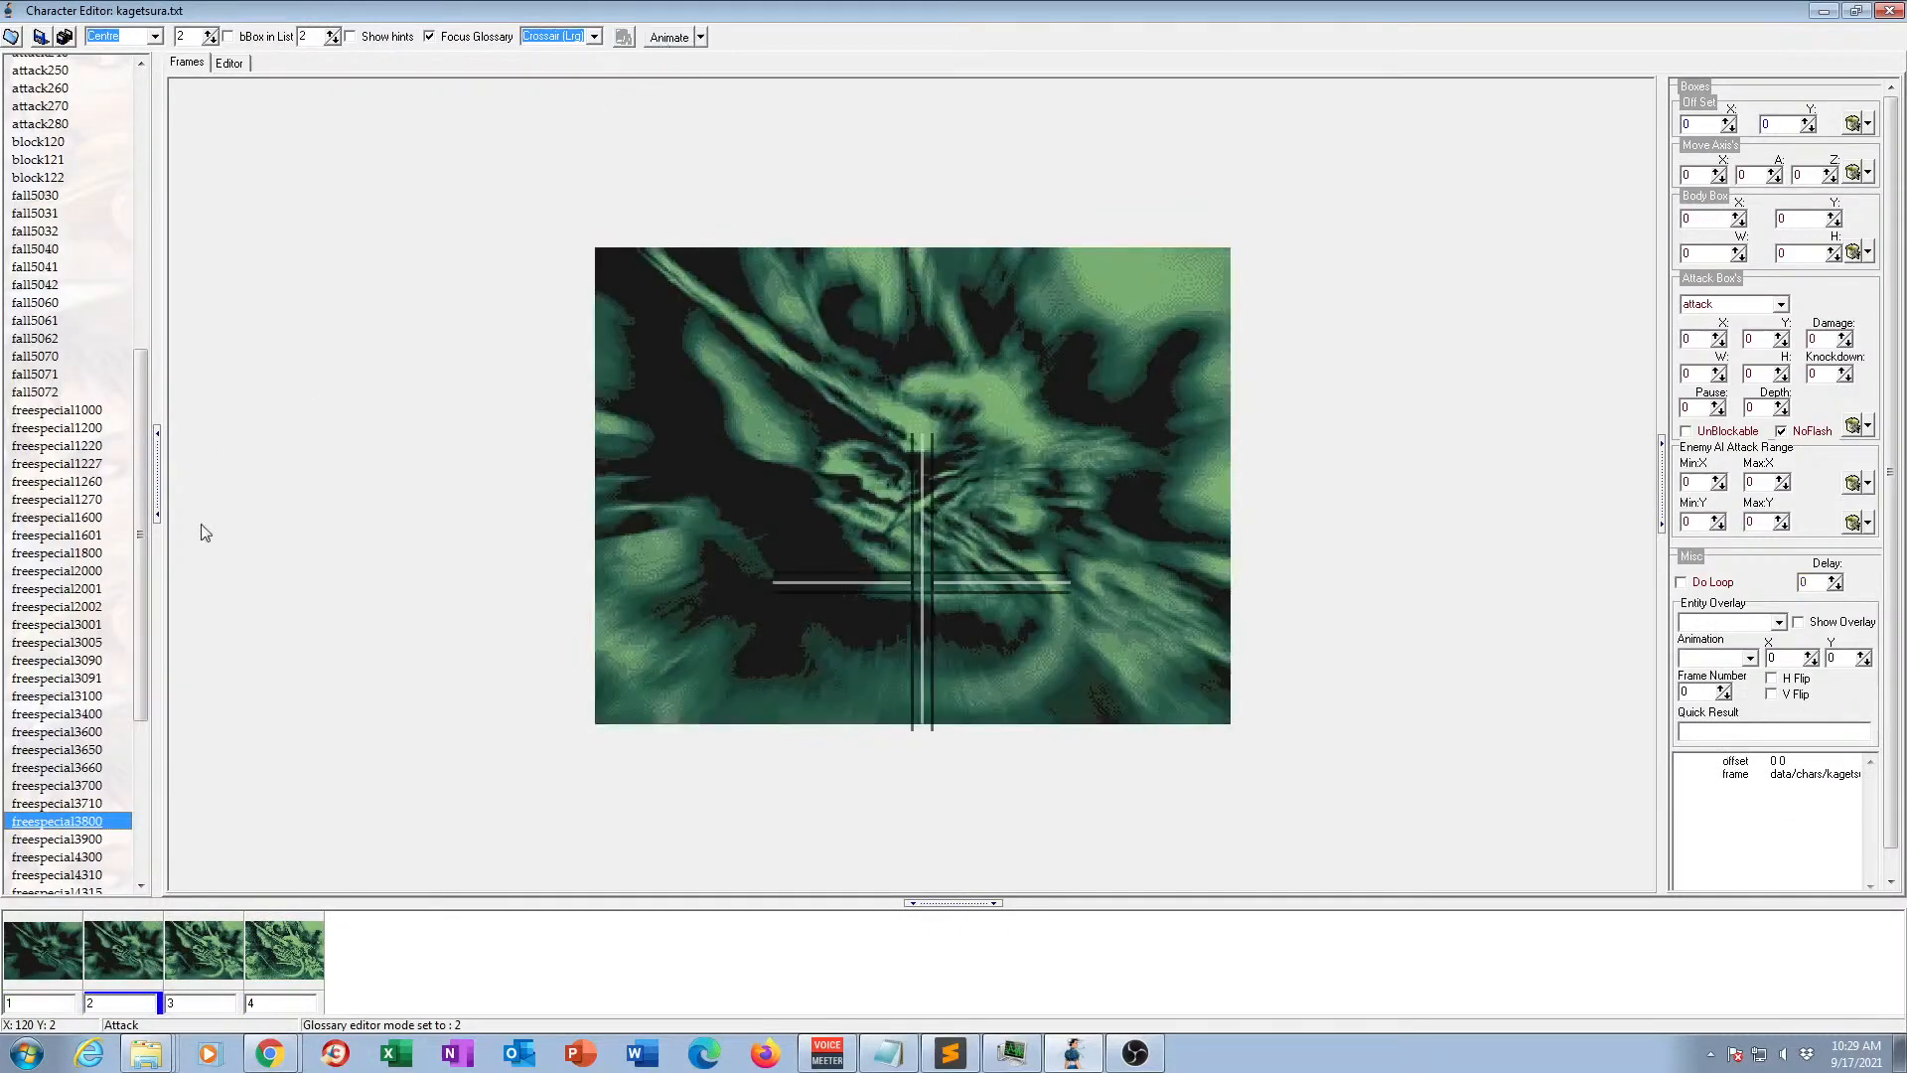
Preview animation freespecial3900 in motion.
{"action": "left_click", "coordinate": [84, 842]}
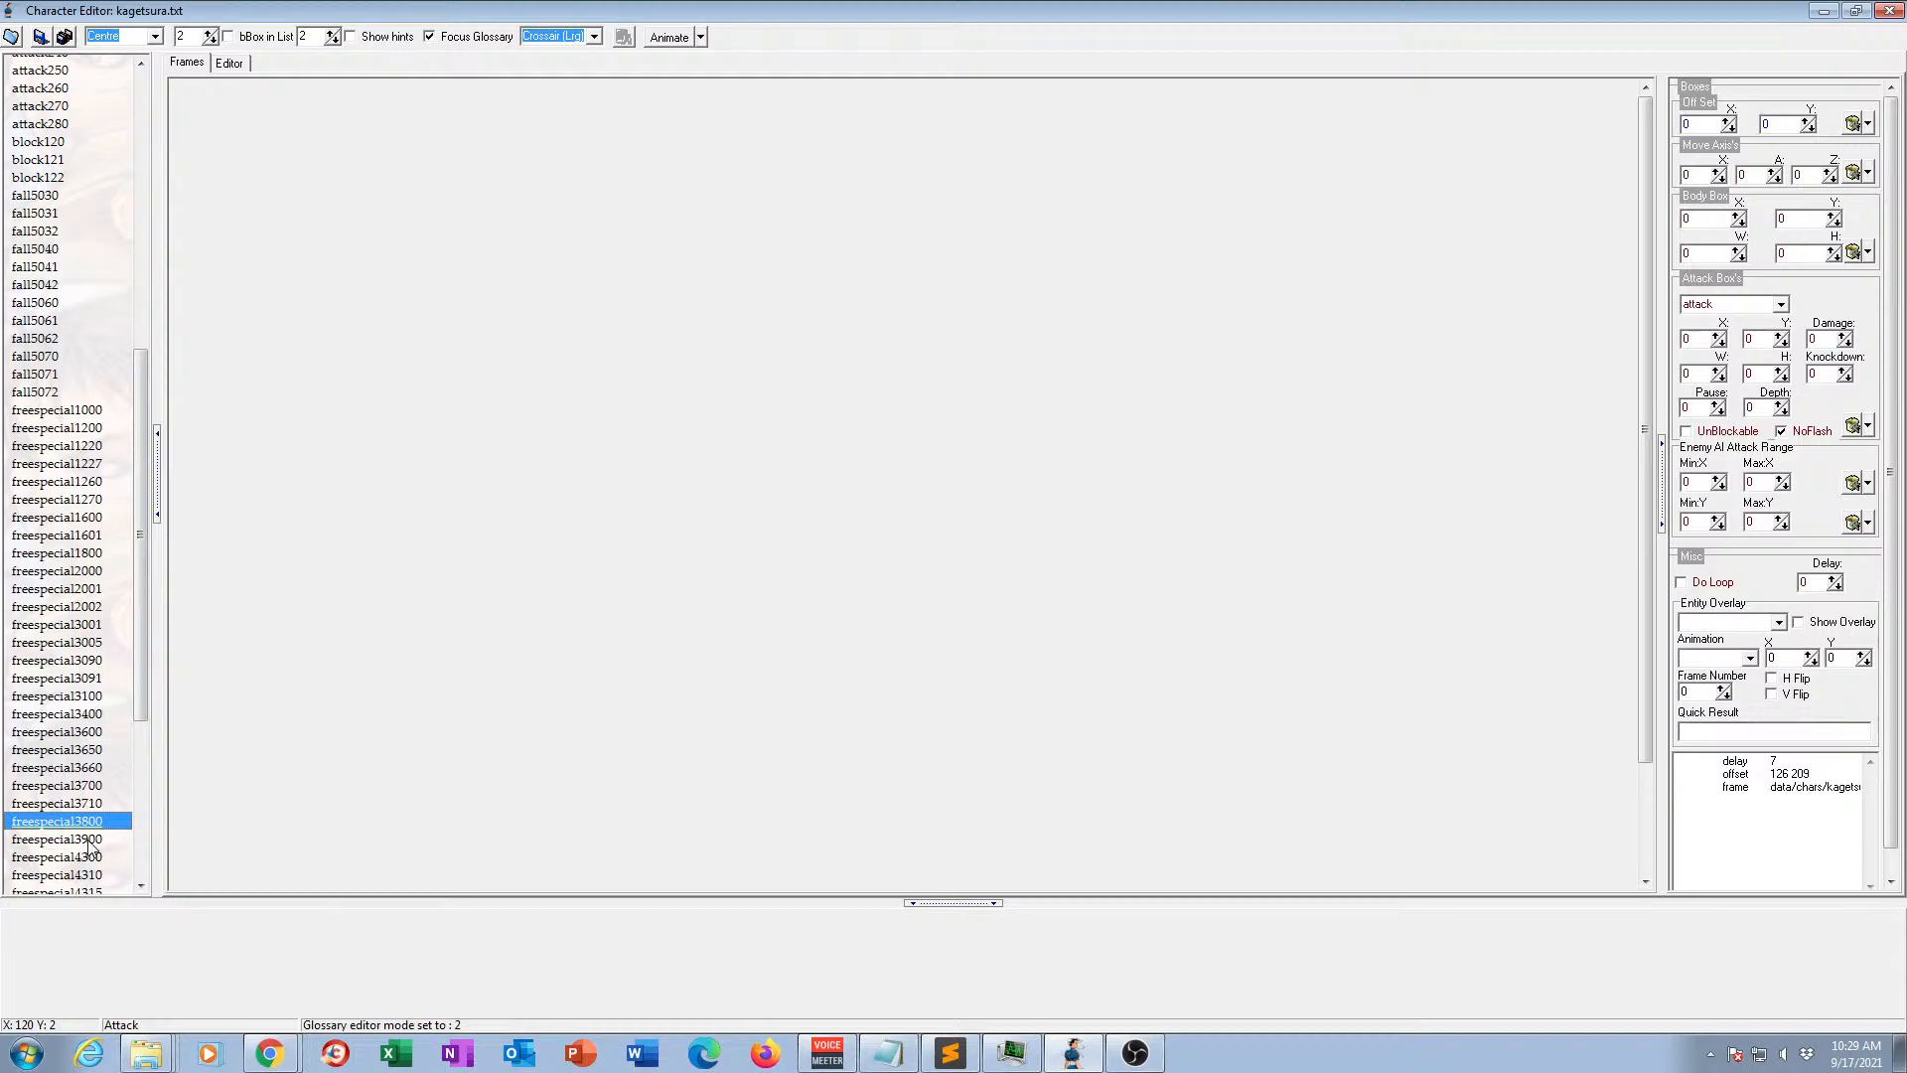
{"action": "left_click", "coordinate": [89, 842]}
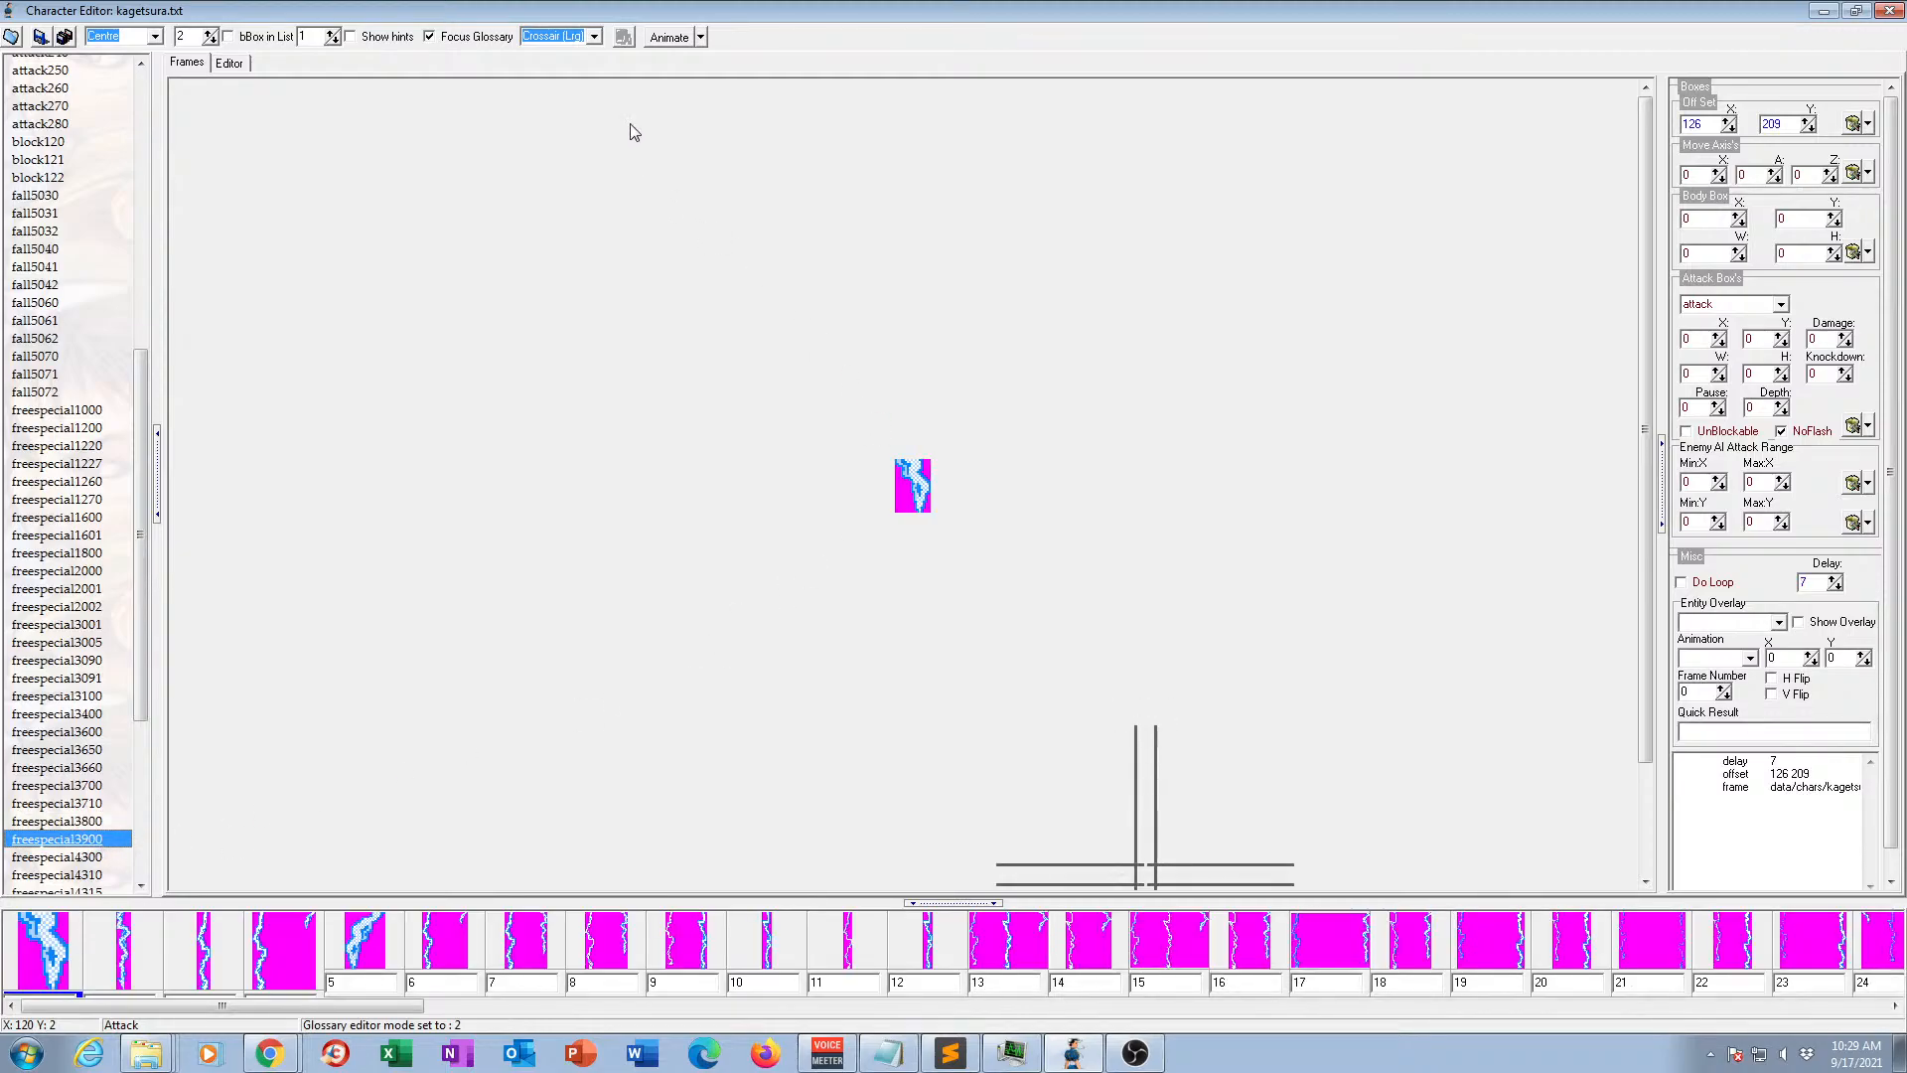
{"action": "left_click", "coordinate": [658, 37]}
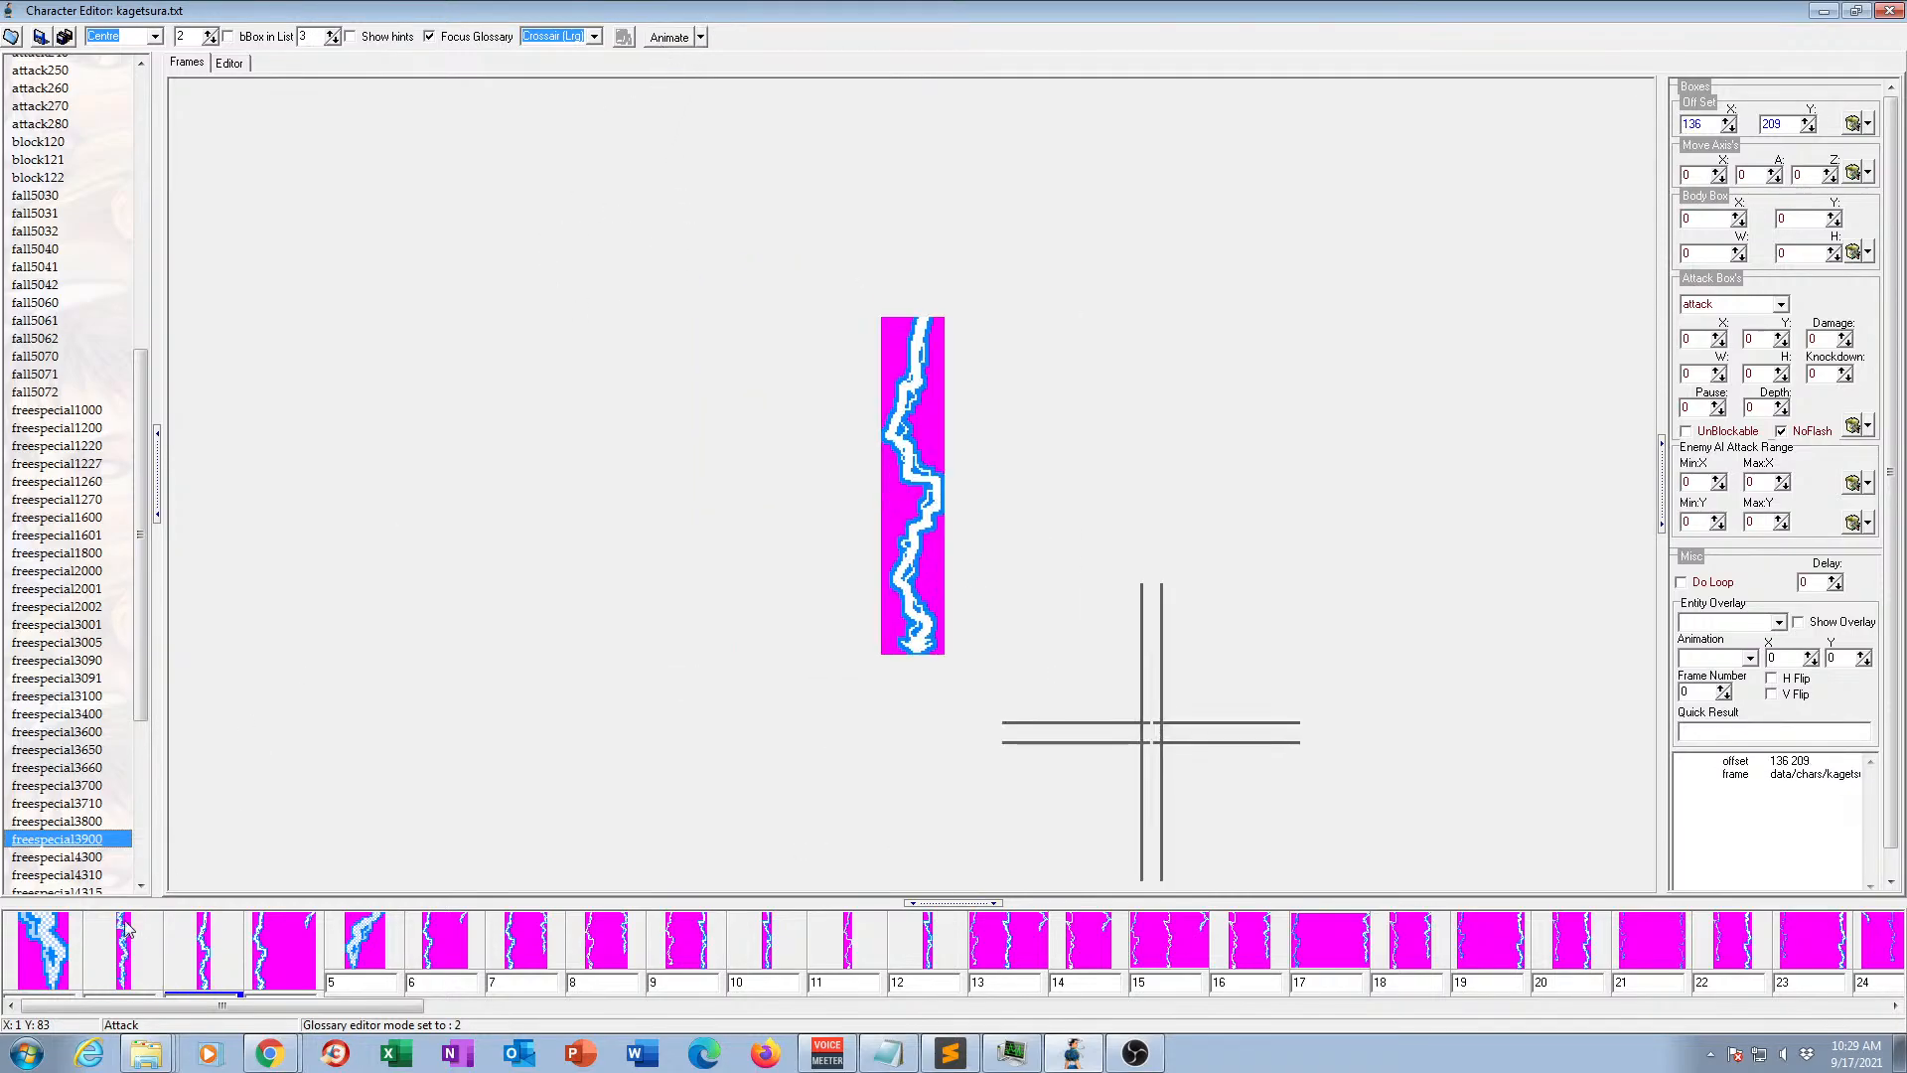
Preview animation freespecial4300 in motion.
{"action": "scroll", "coordinate": [139, 814], "scroll_direction": "down", "scroll_amount": 5}
{"action": "scroll", "coordinate": [139, 815], "scroll_direction": "down", "scroll_amount": 2}
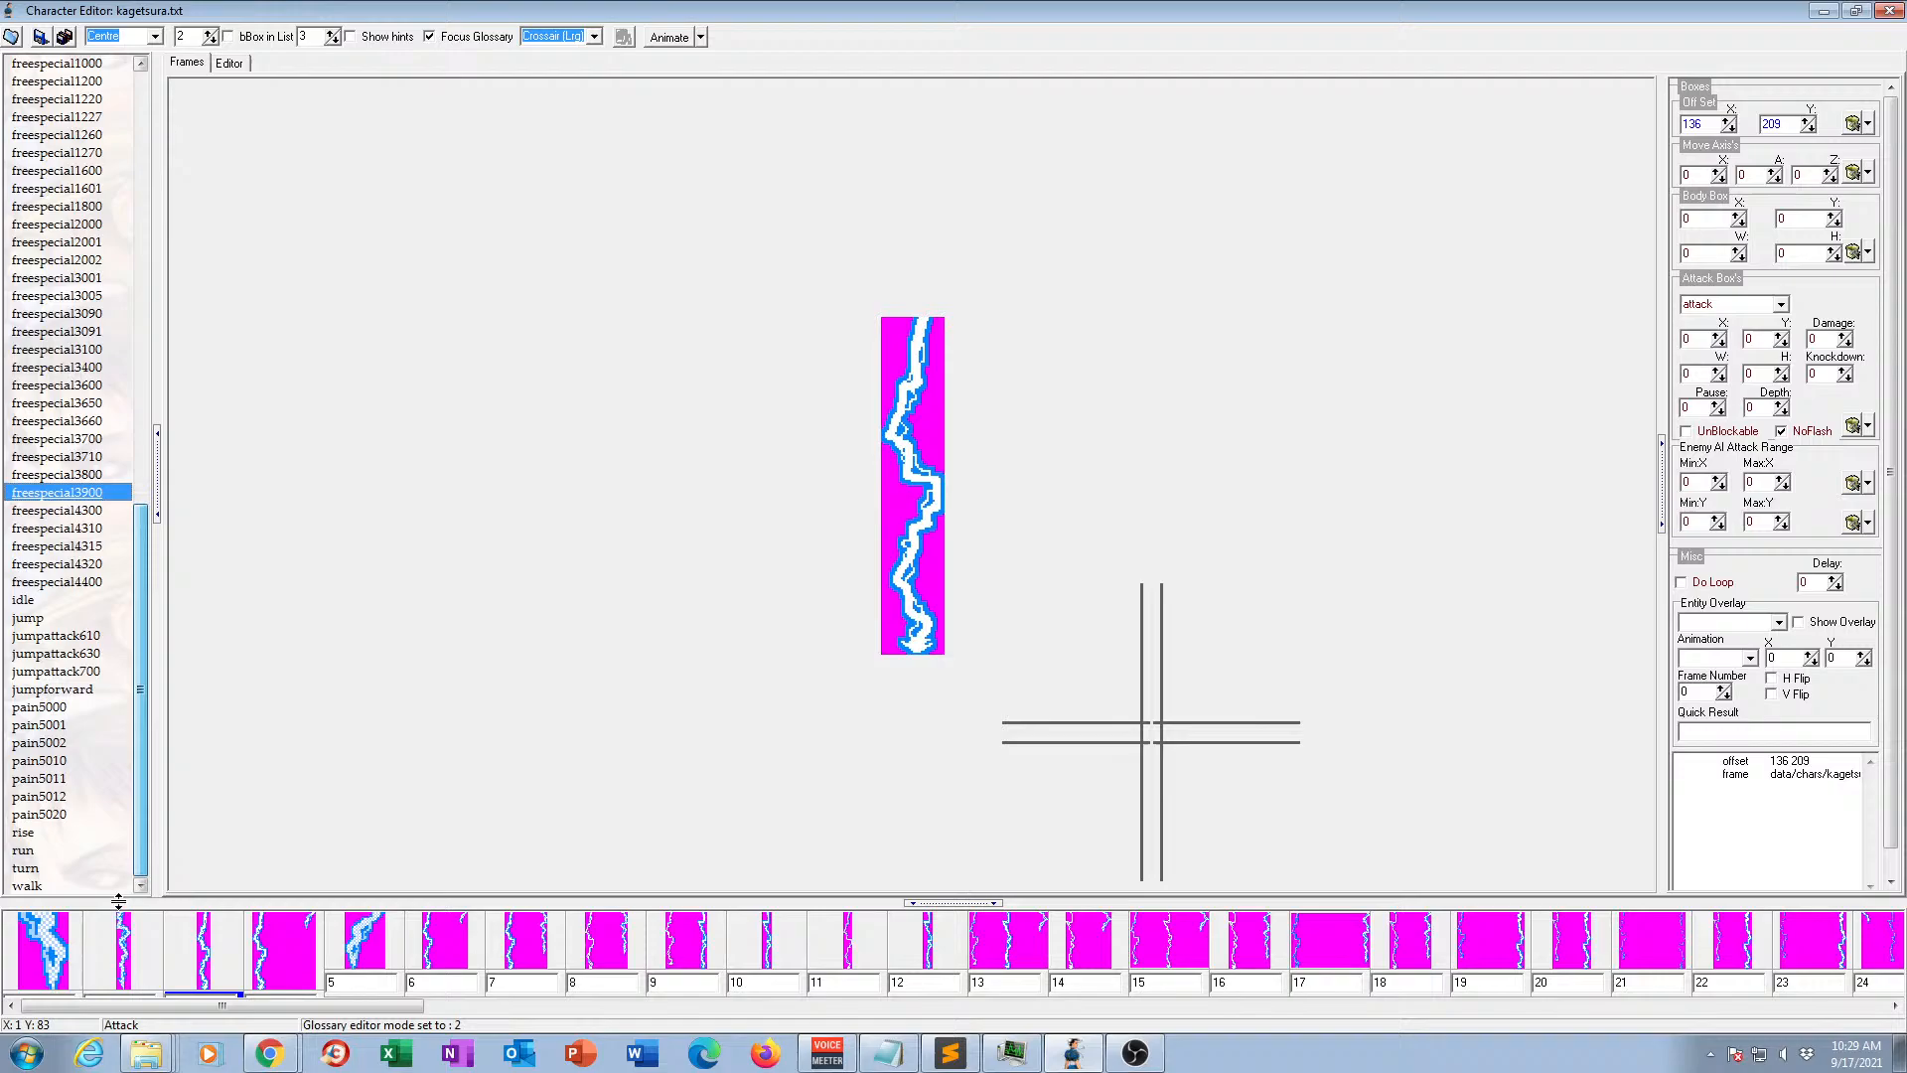
{"action": "left_click", "coordinate": [72, 511]}
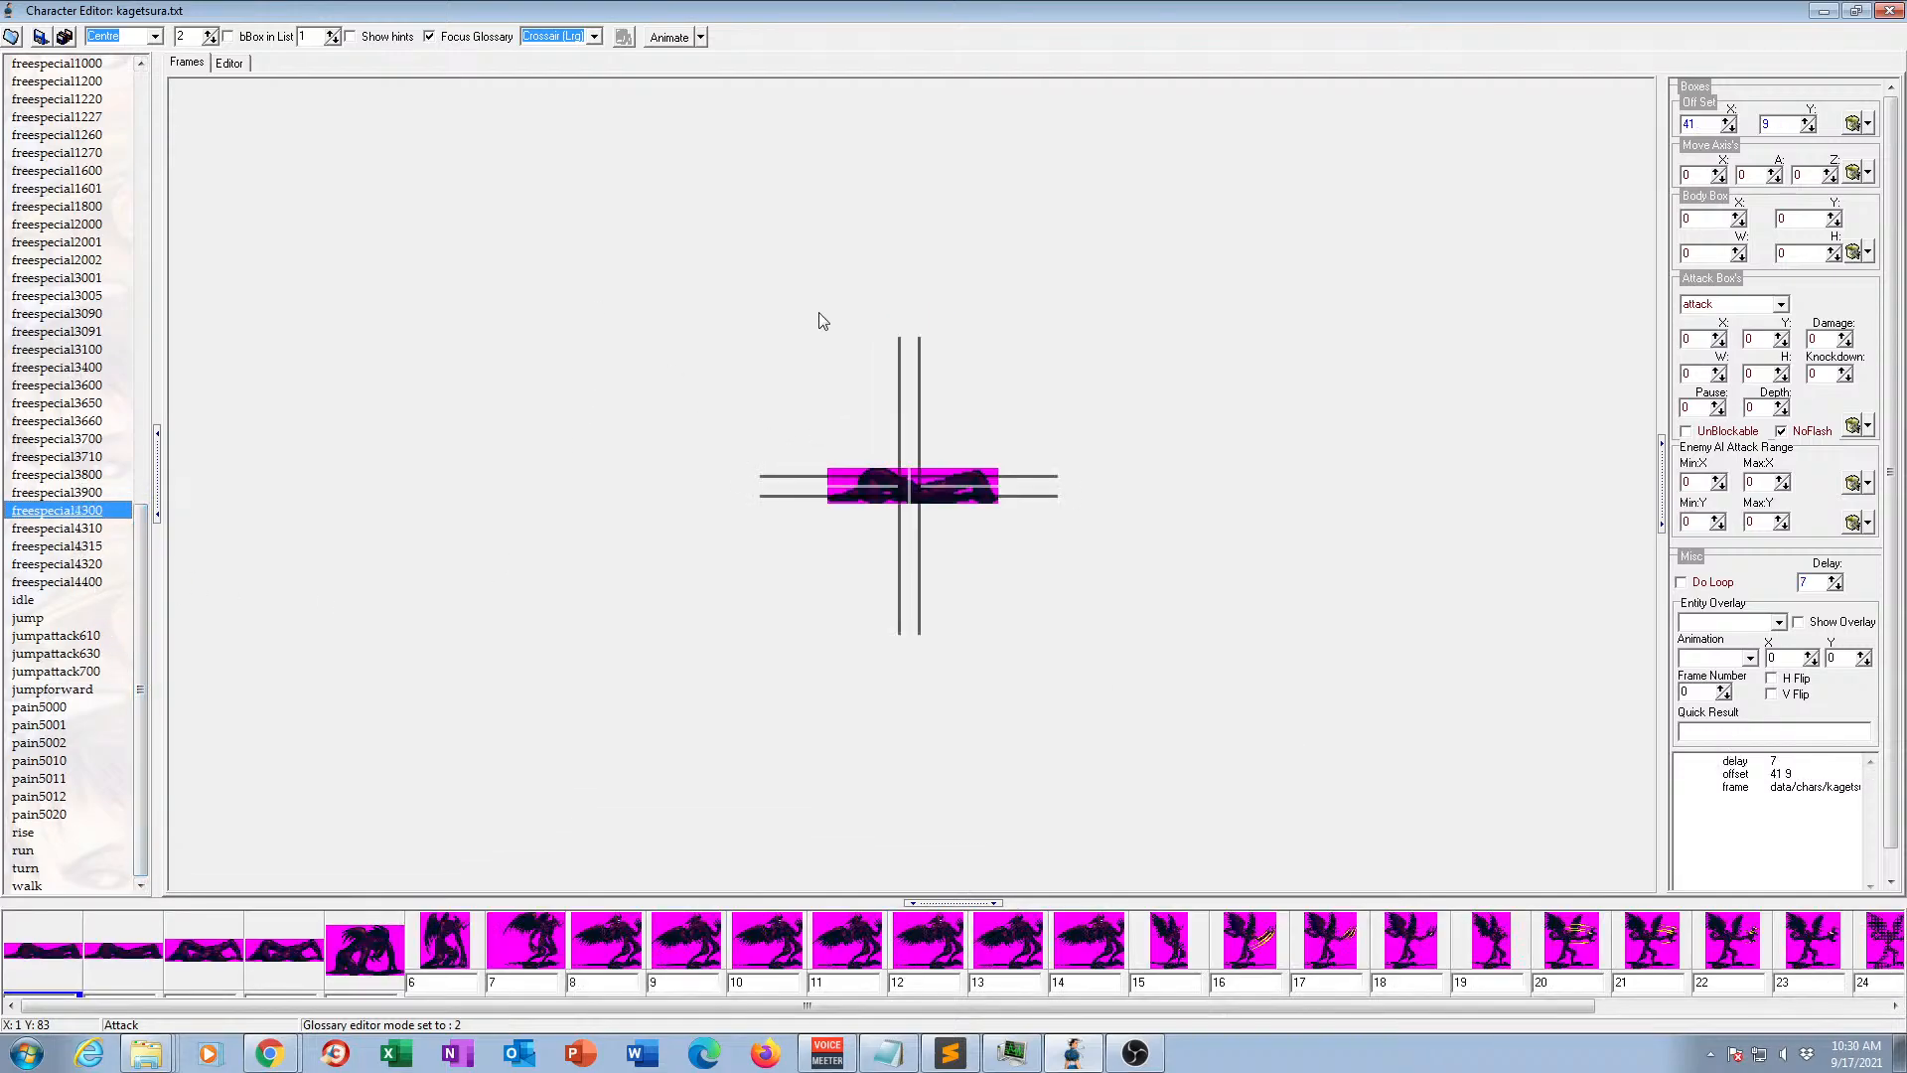
{"action": "left_click", "coordinate": [656, 39]}
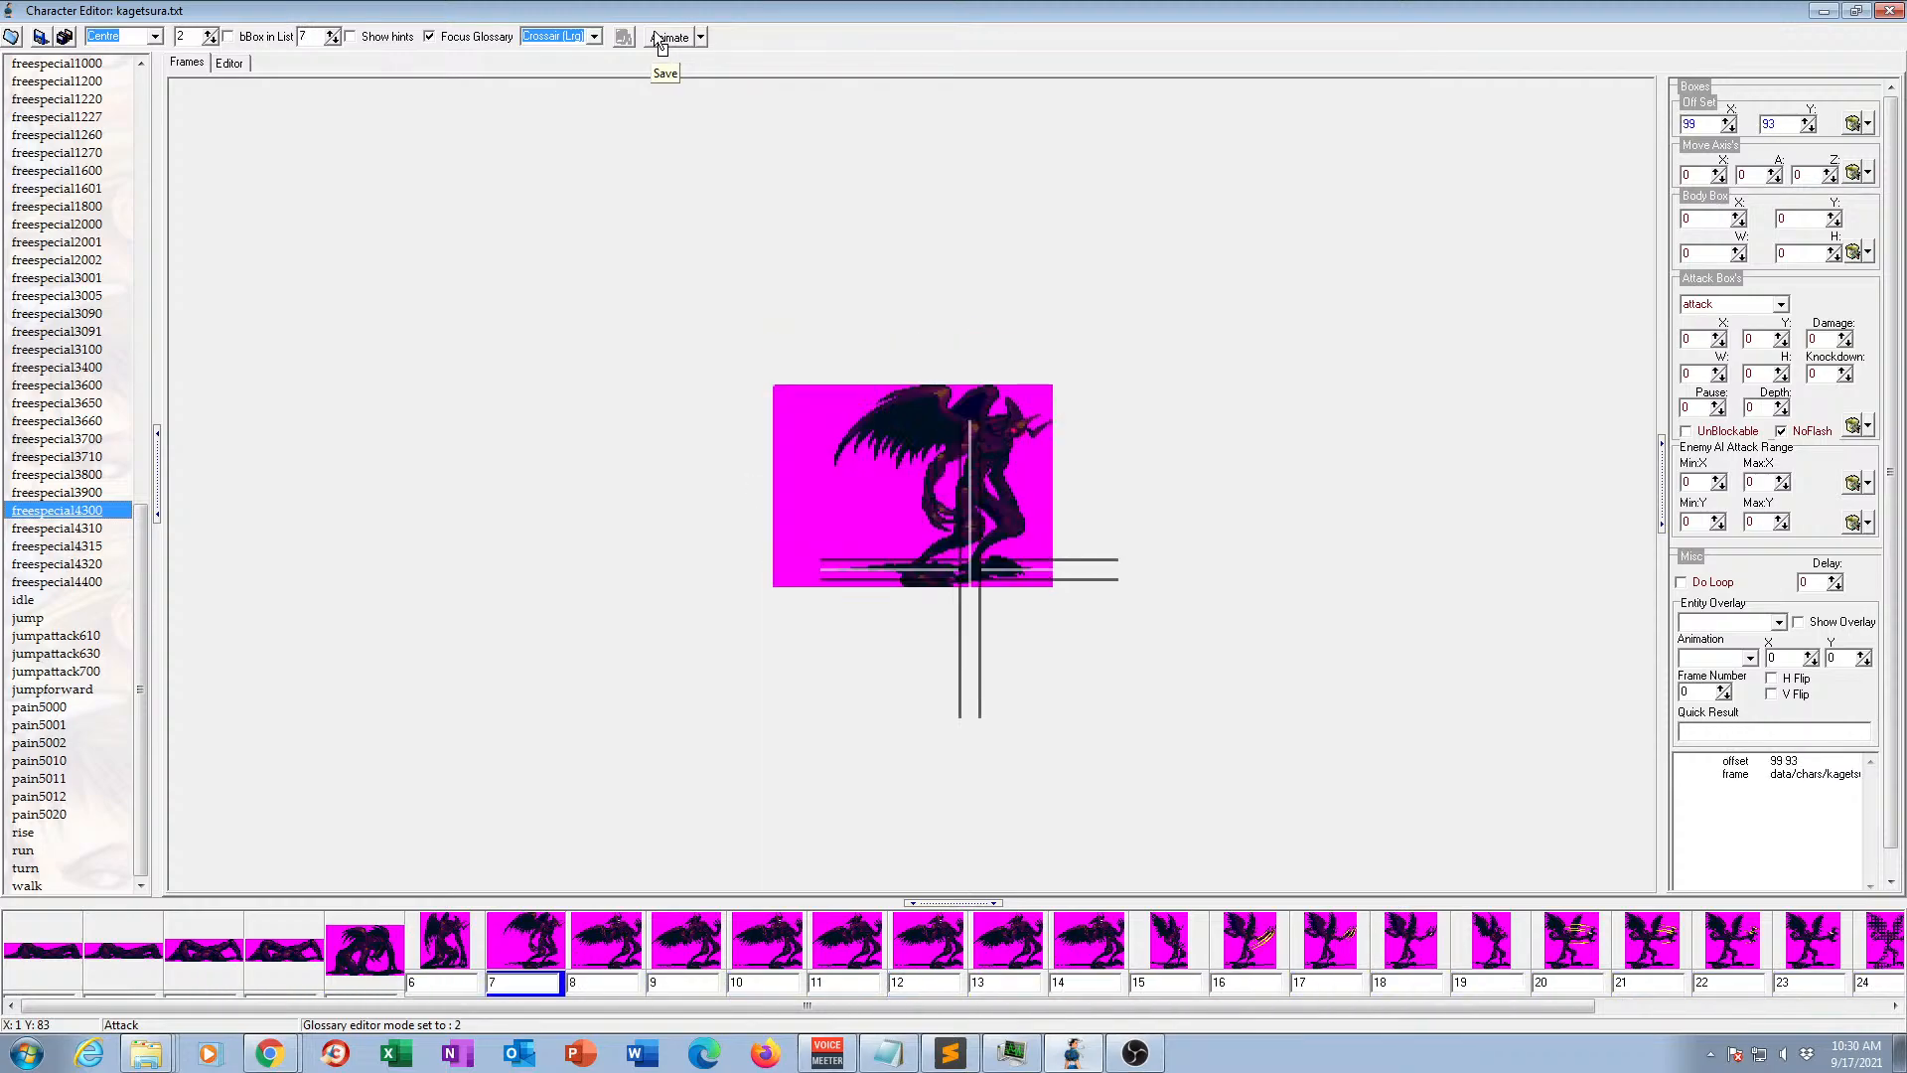
{"action": "left_click", "coordinate": [659, 38]}
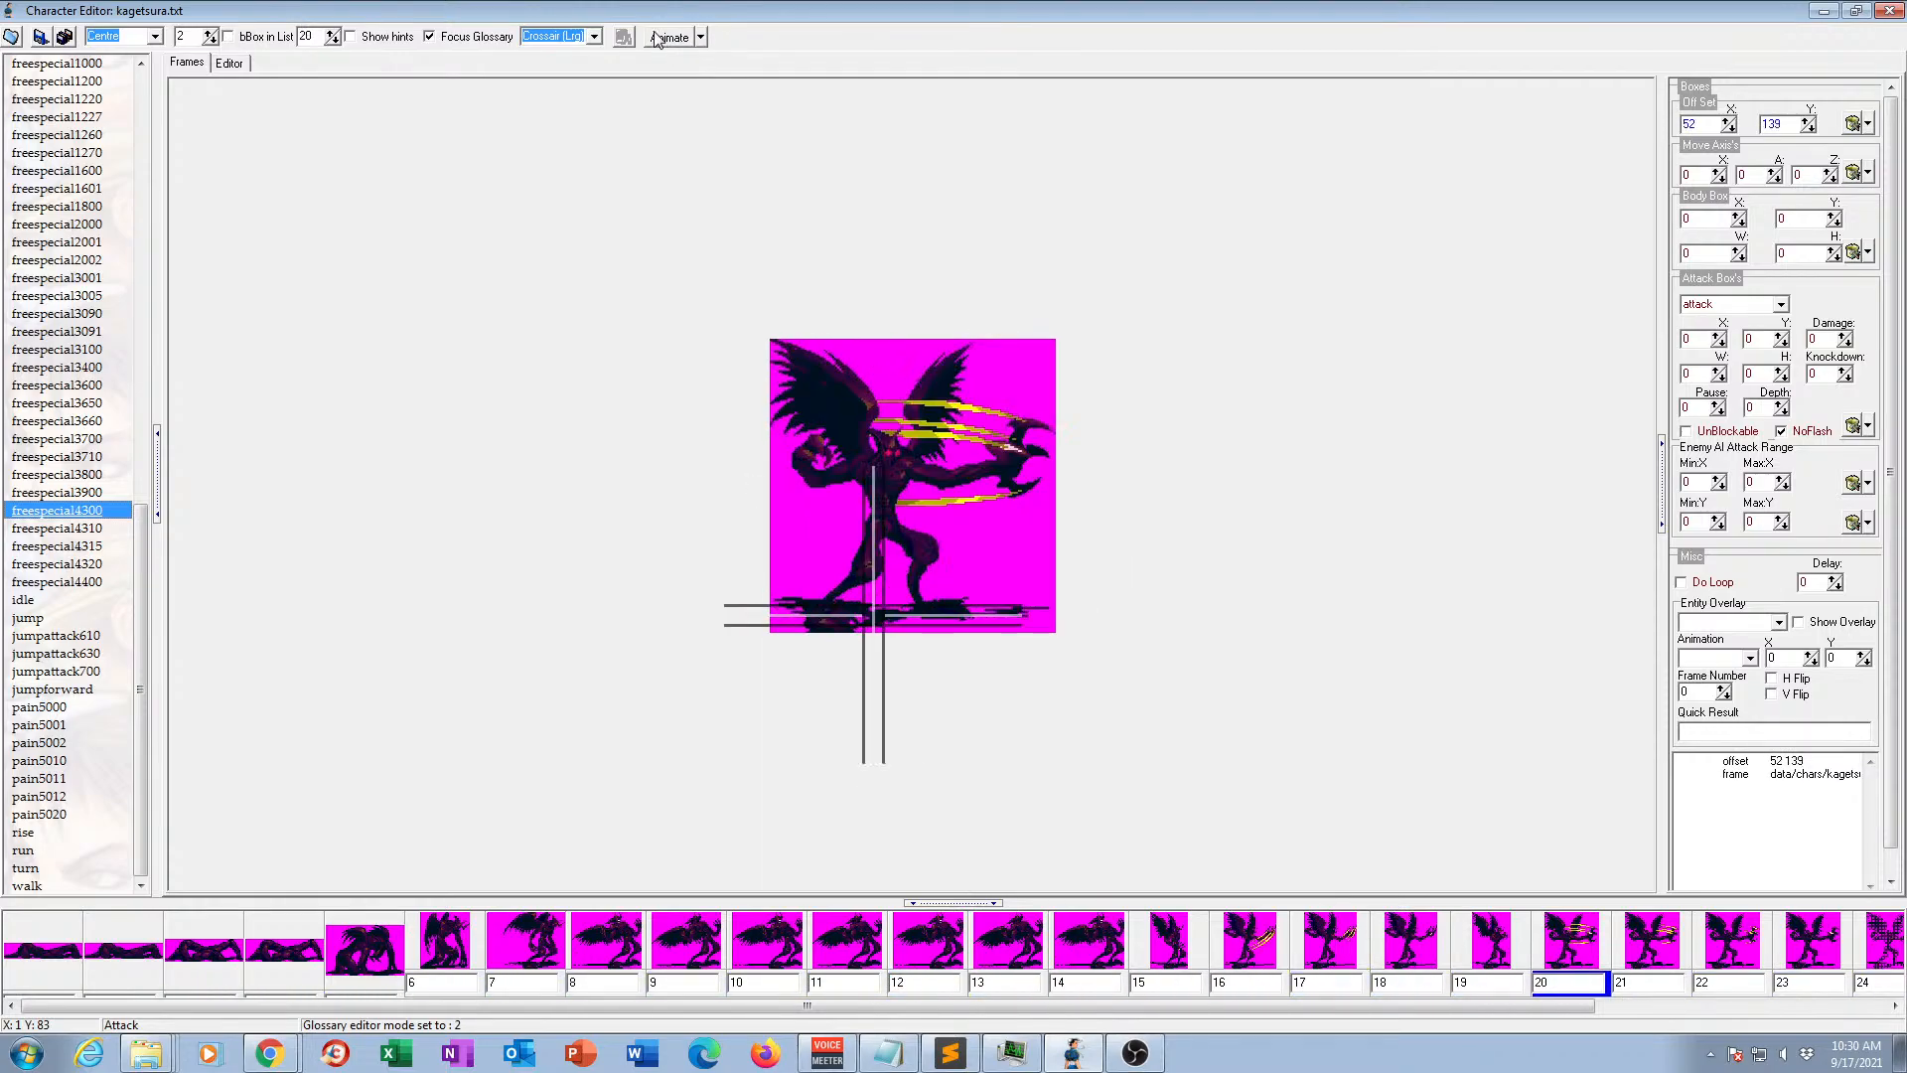
View the frames of animations freespecial4310, freespecial4315 and freespecial4320, and preview freespecial4400 in motion.
{"action": "left_click", "coordinate": [67, 529]}
{"action": "left_click", "coordinate": [66, 549]}
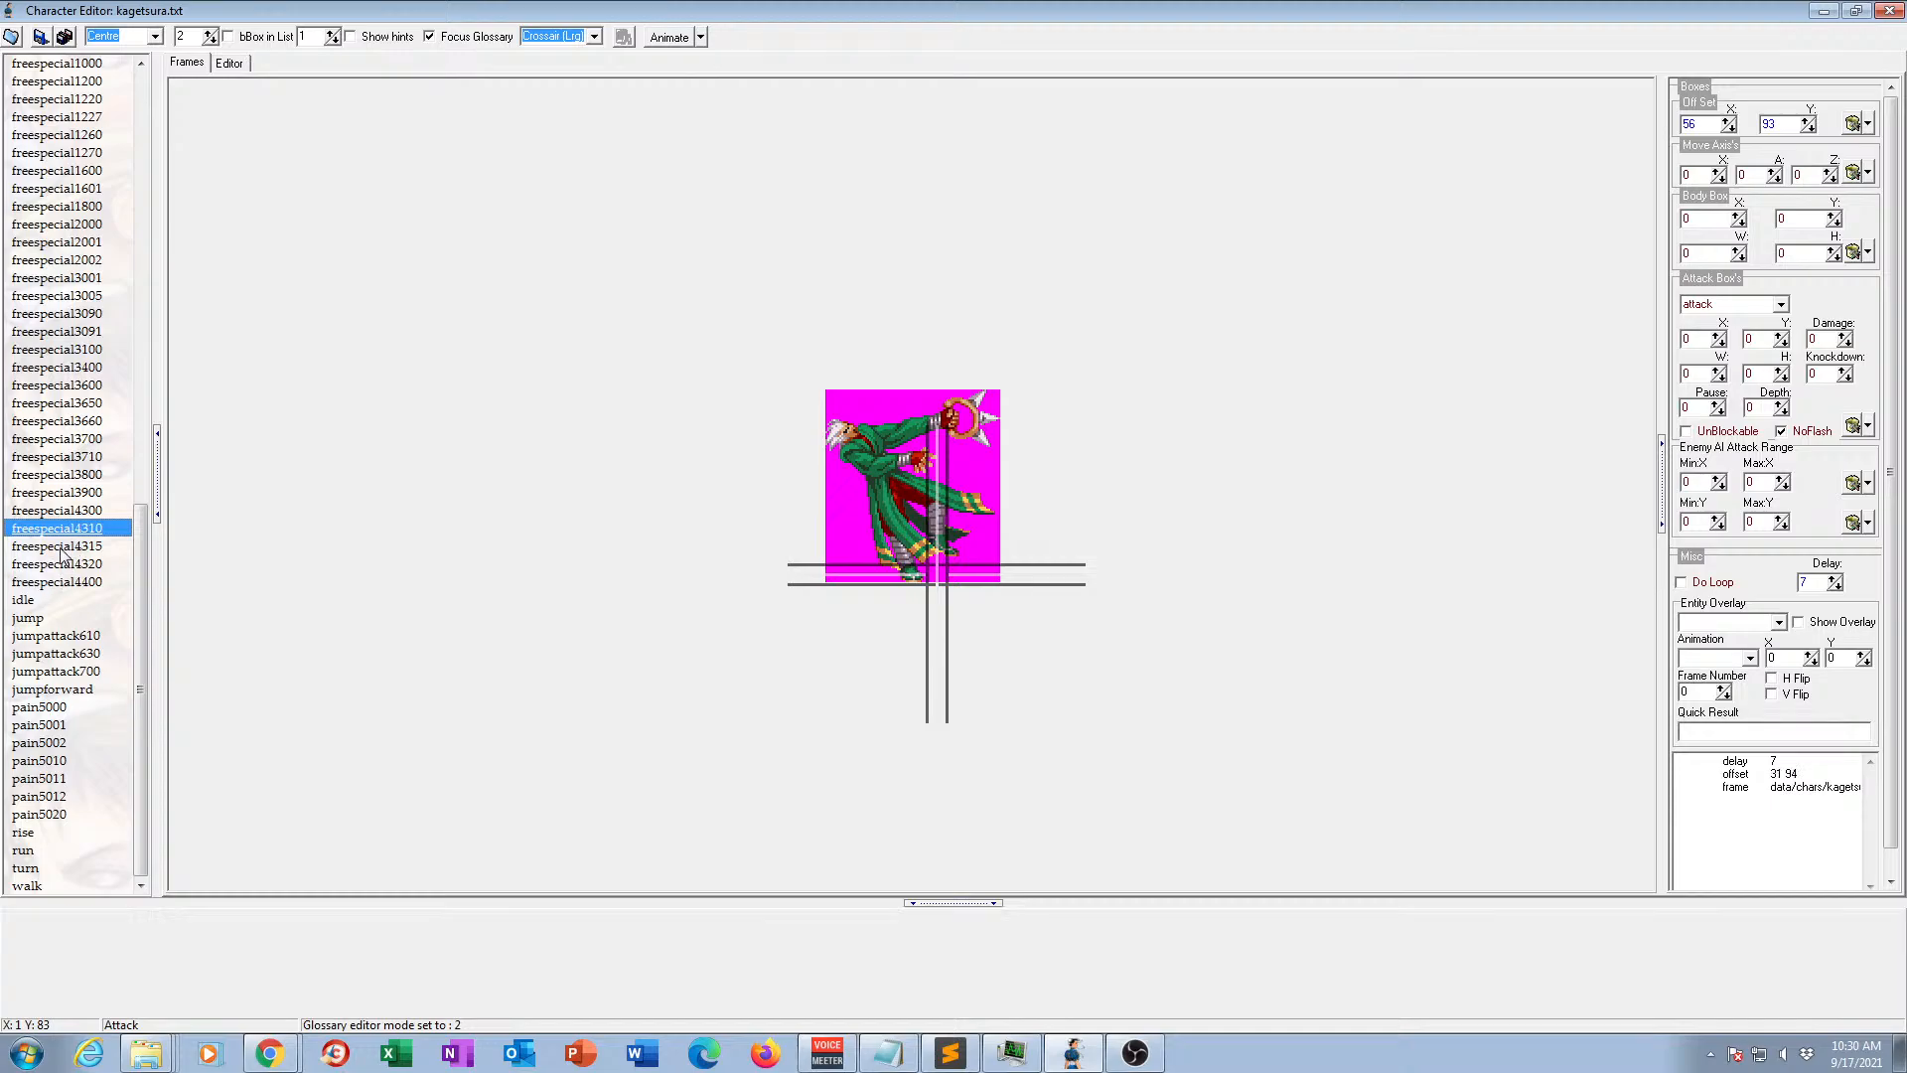
{"action": "left_click", "coordinate": [66, 565]}
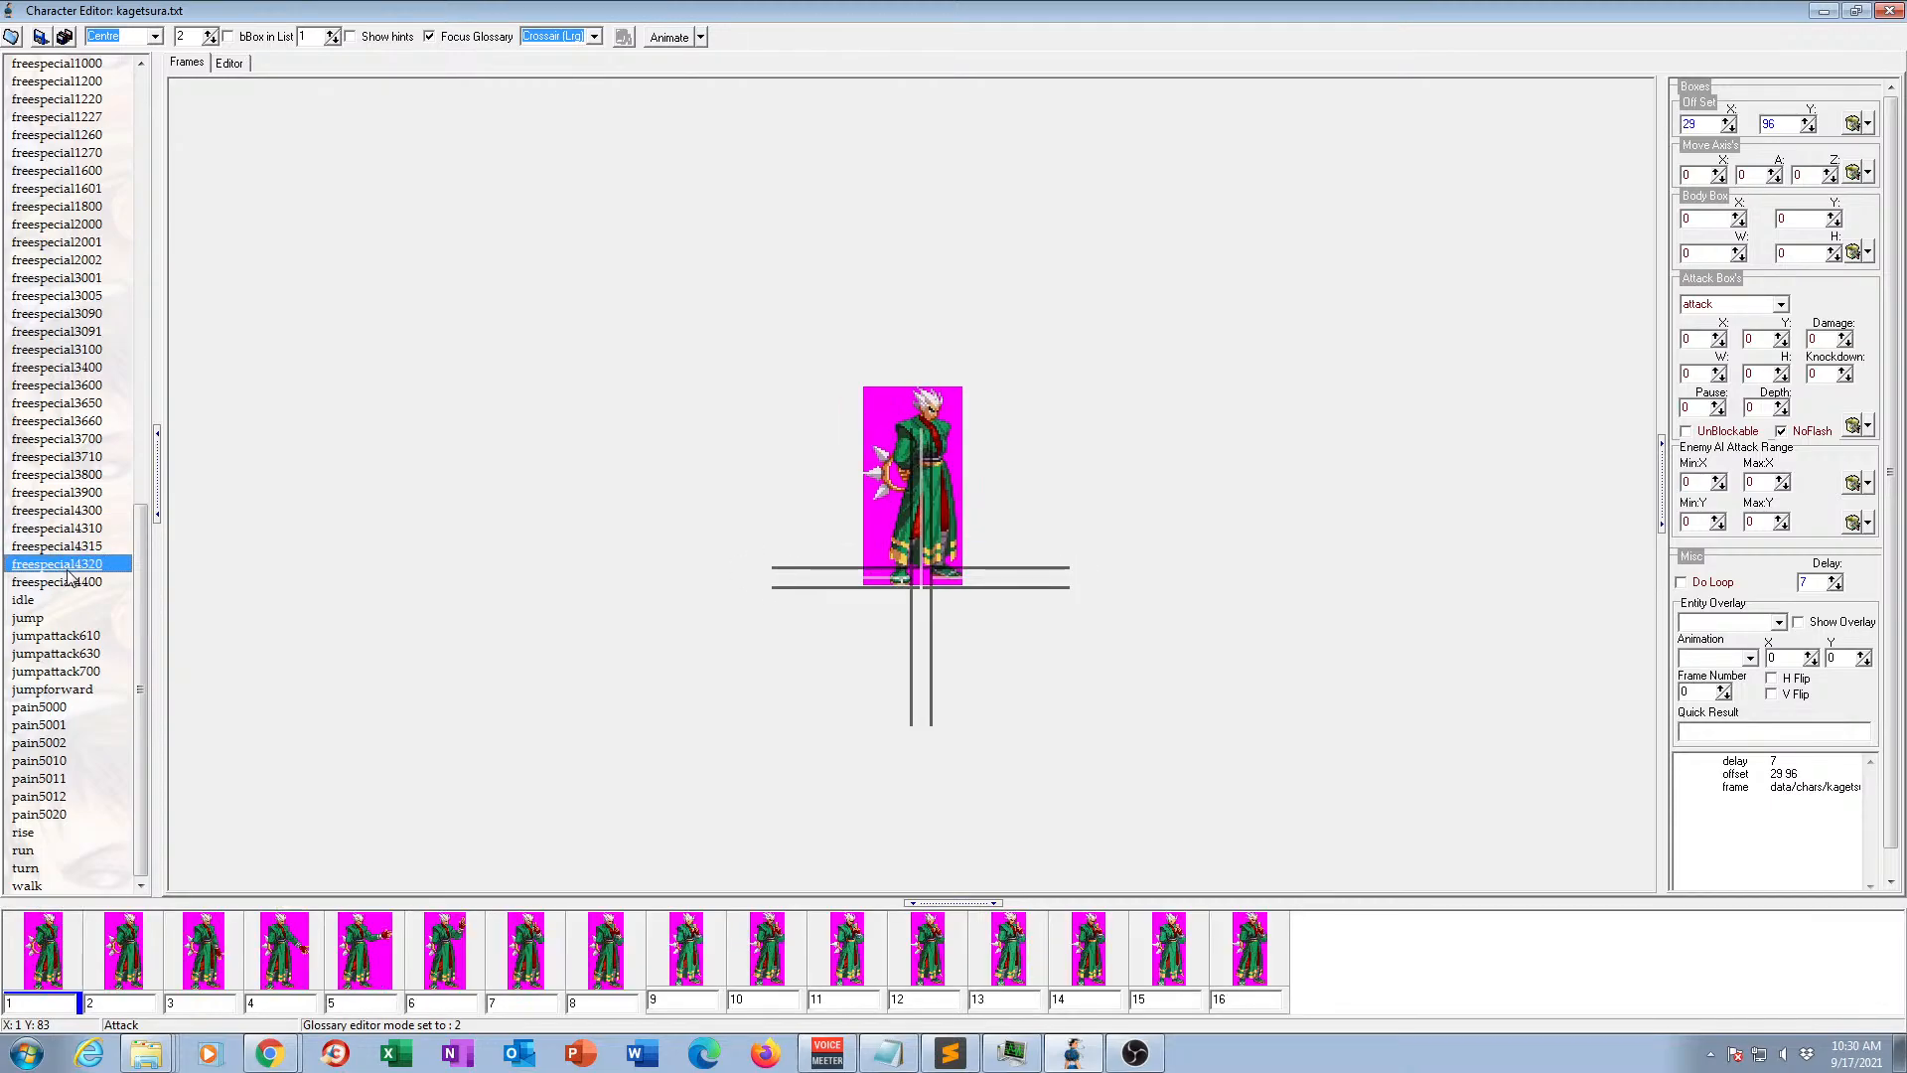
{"action": "left_click", "coordinate": [72, 583]}
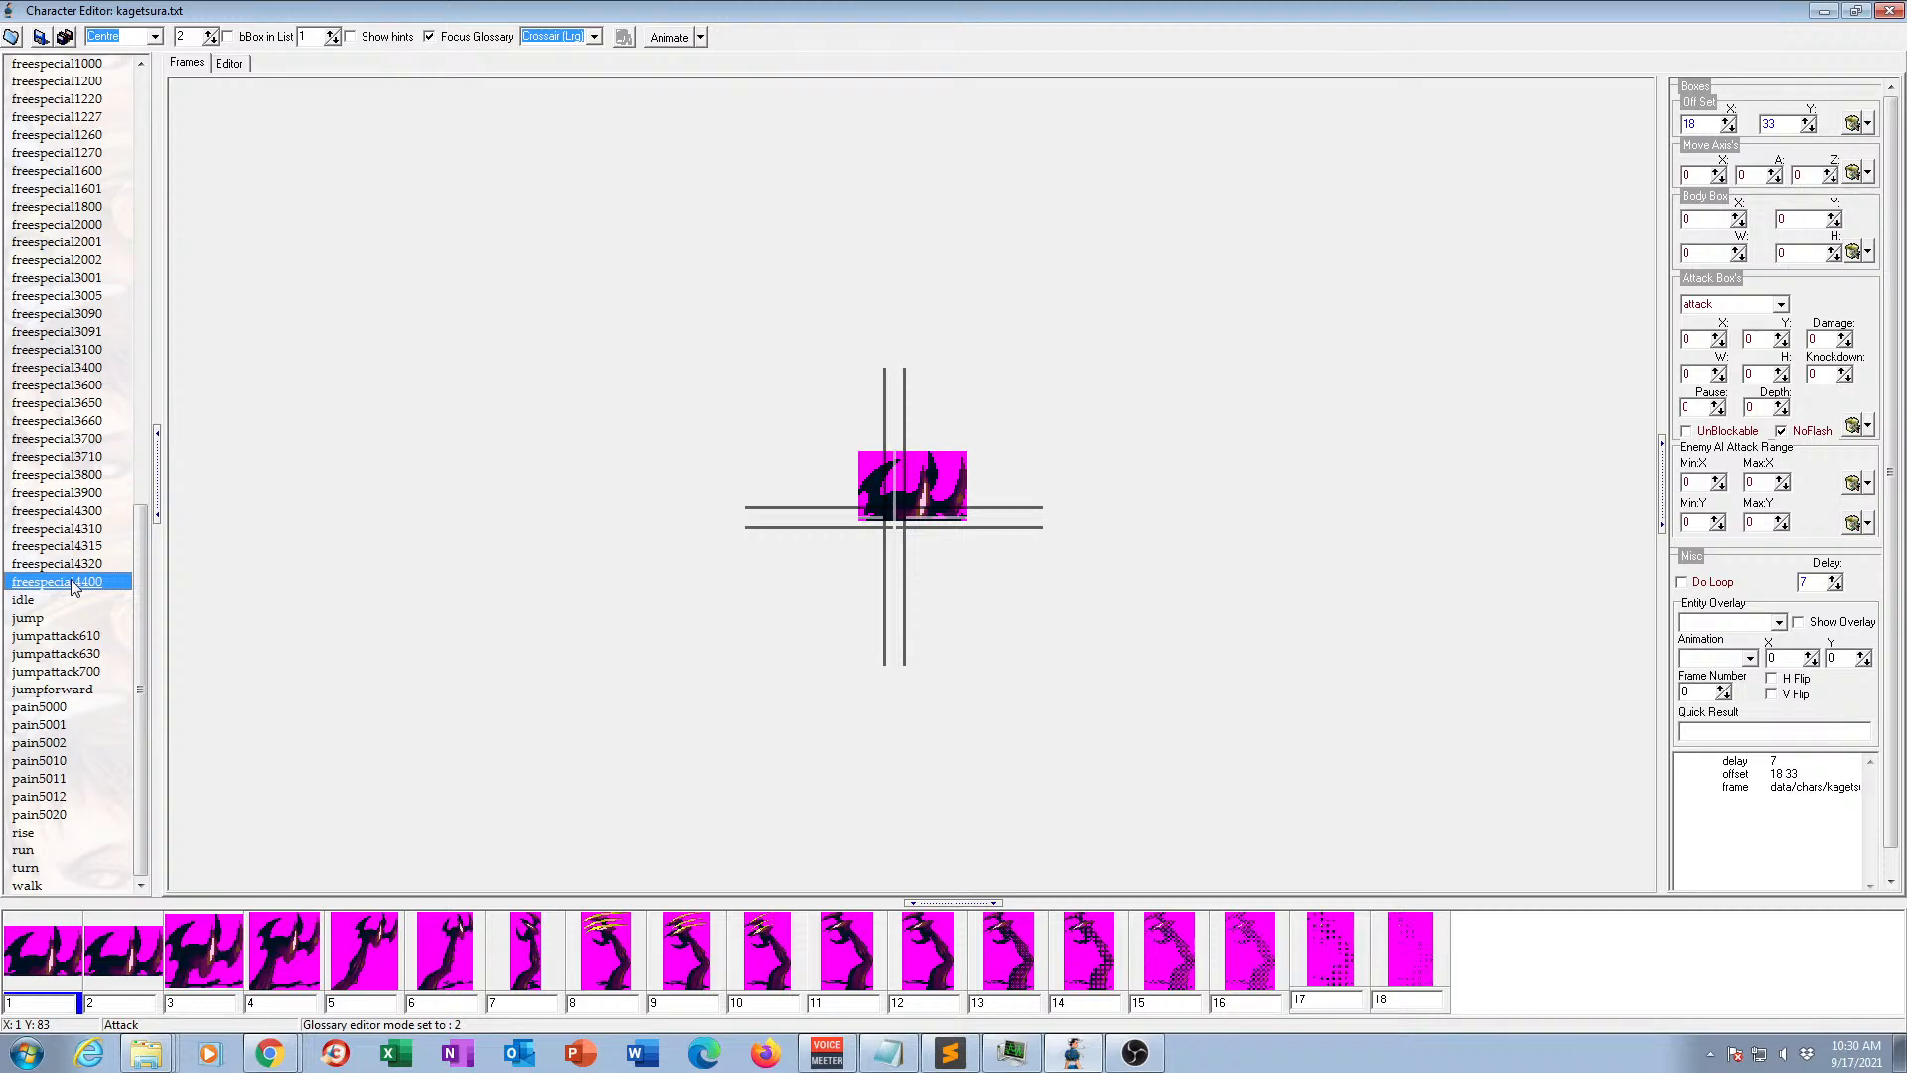
{"action": "left_click", "coordinate": [674, 39]}
{"action": "left_click", "coordinate": [675, 42]}
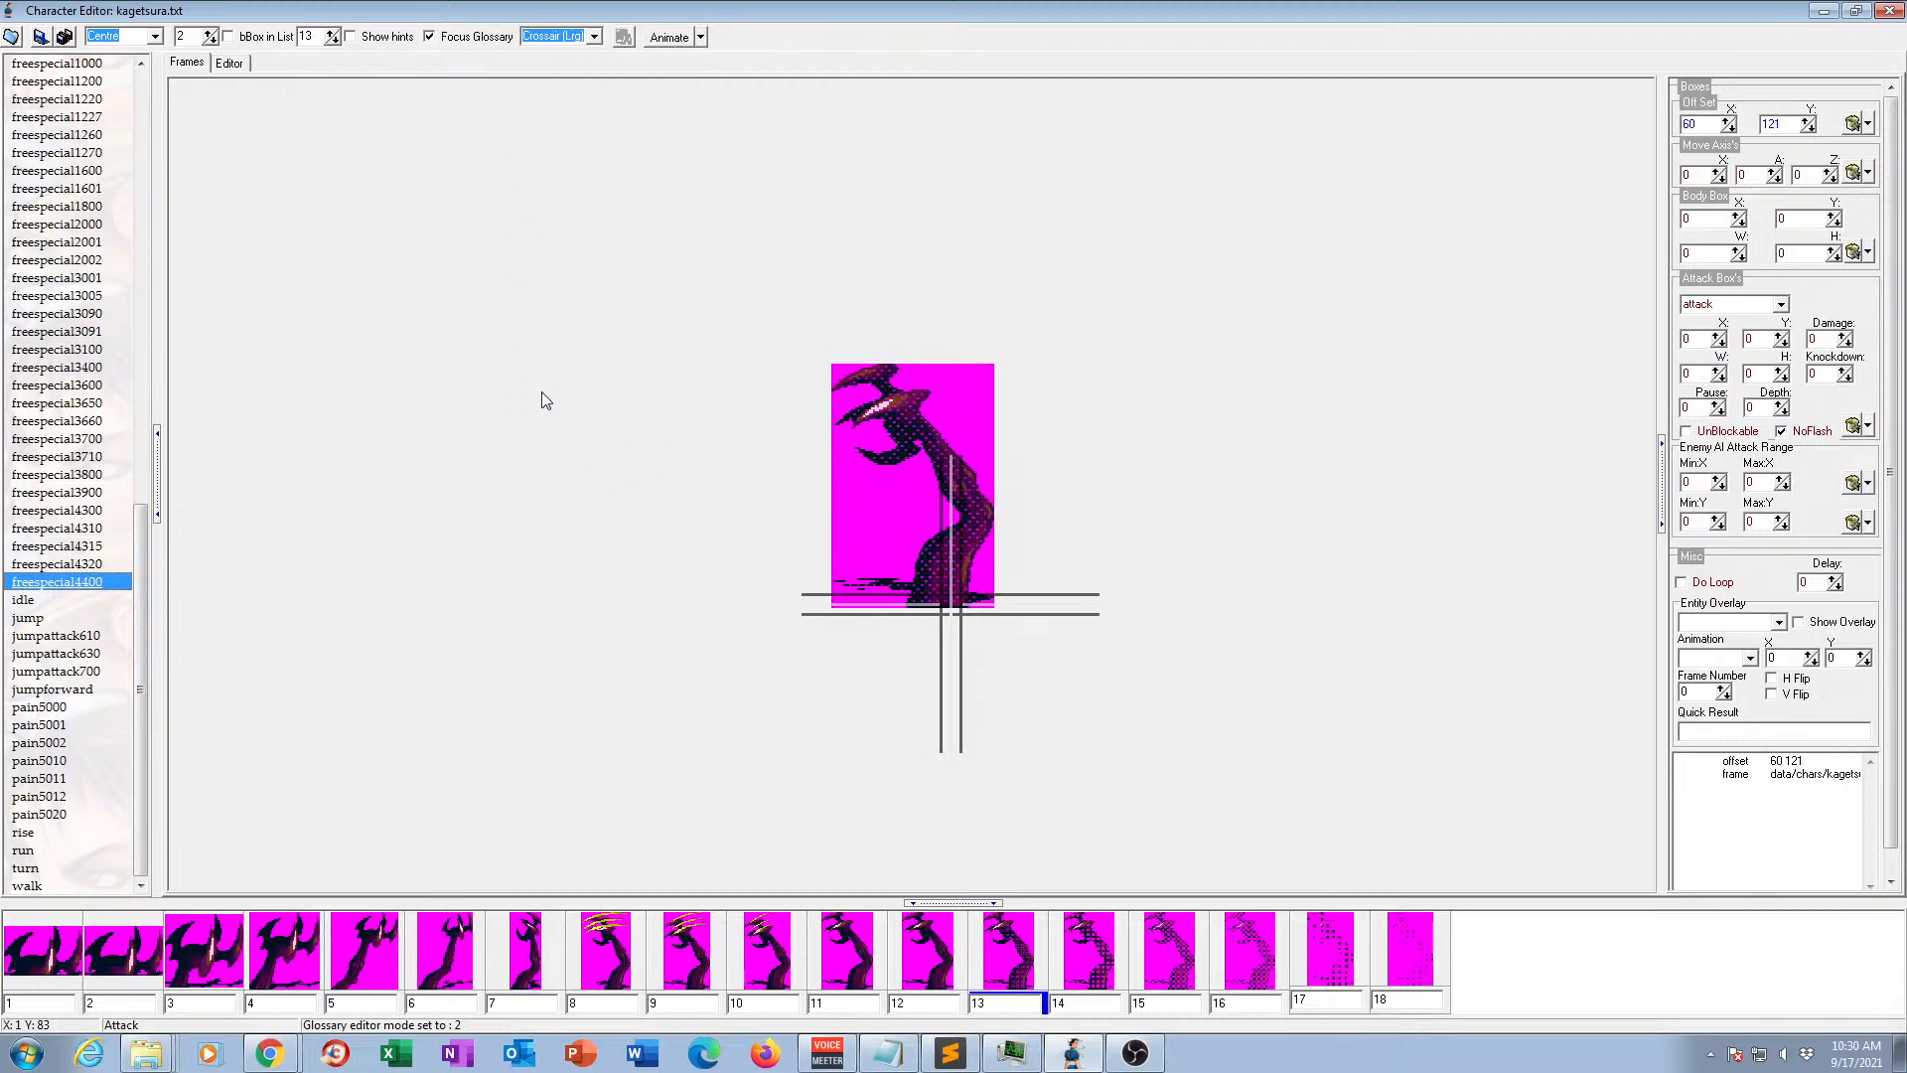
Preview the idle animation in motion and view the frames of the jump animation.
{"action": "left_click", "coordinate": [24, 602]}
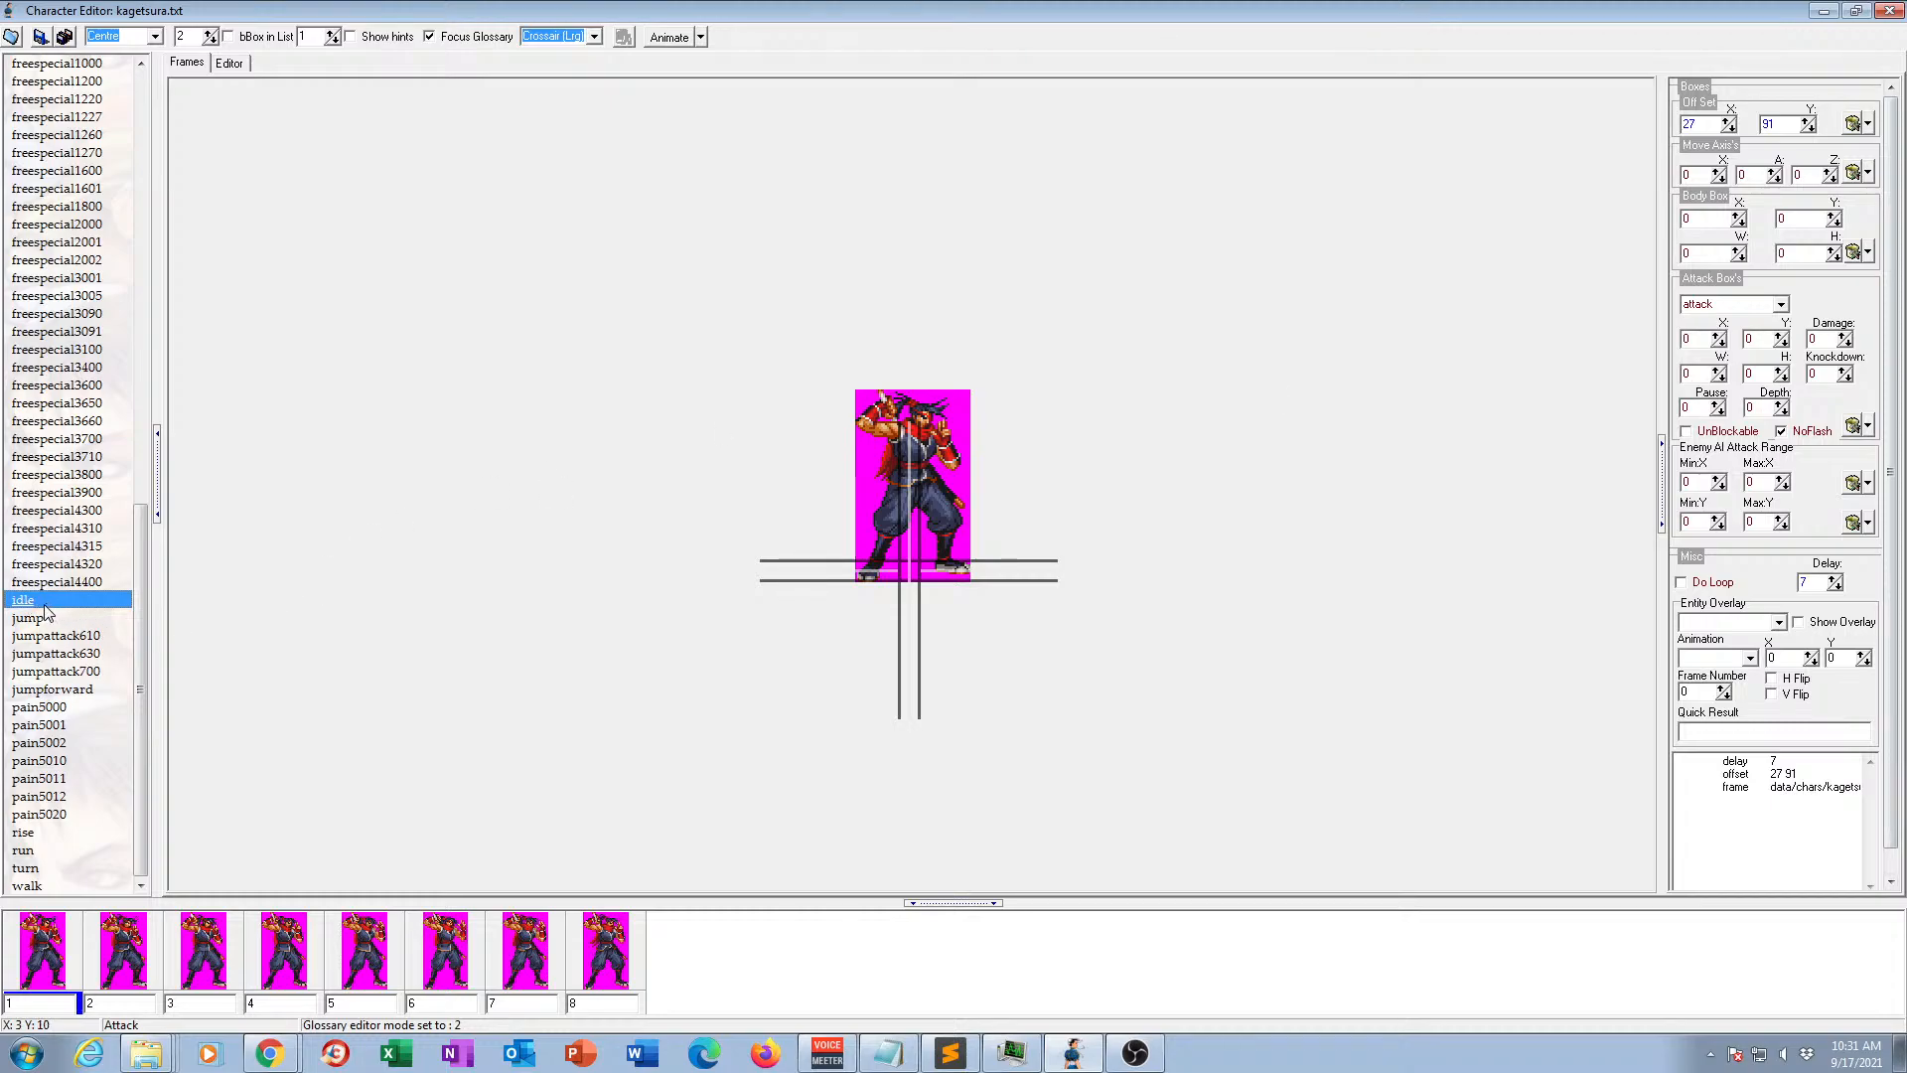
{"action": "left_click", "coordinate": [668, 38]}
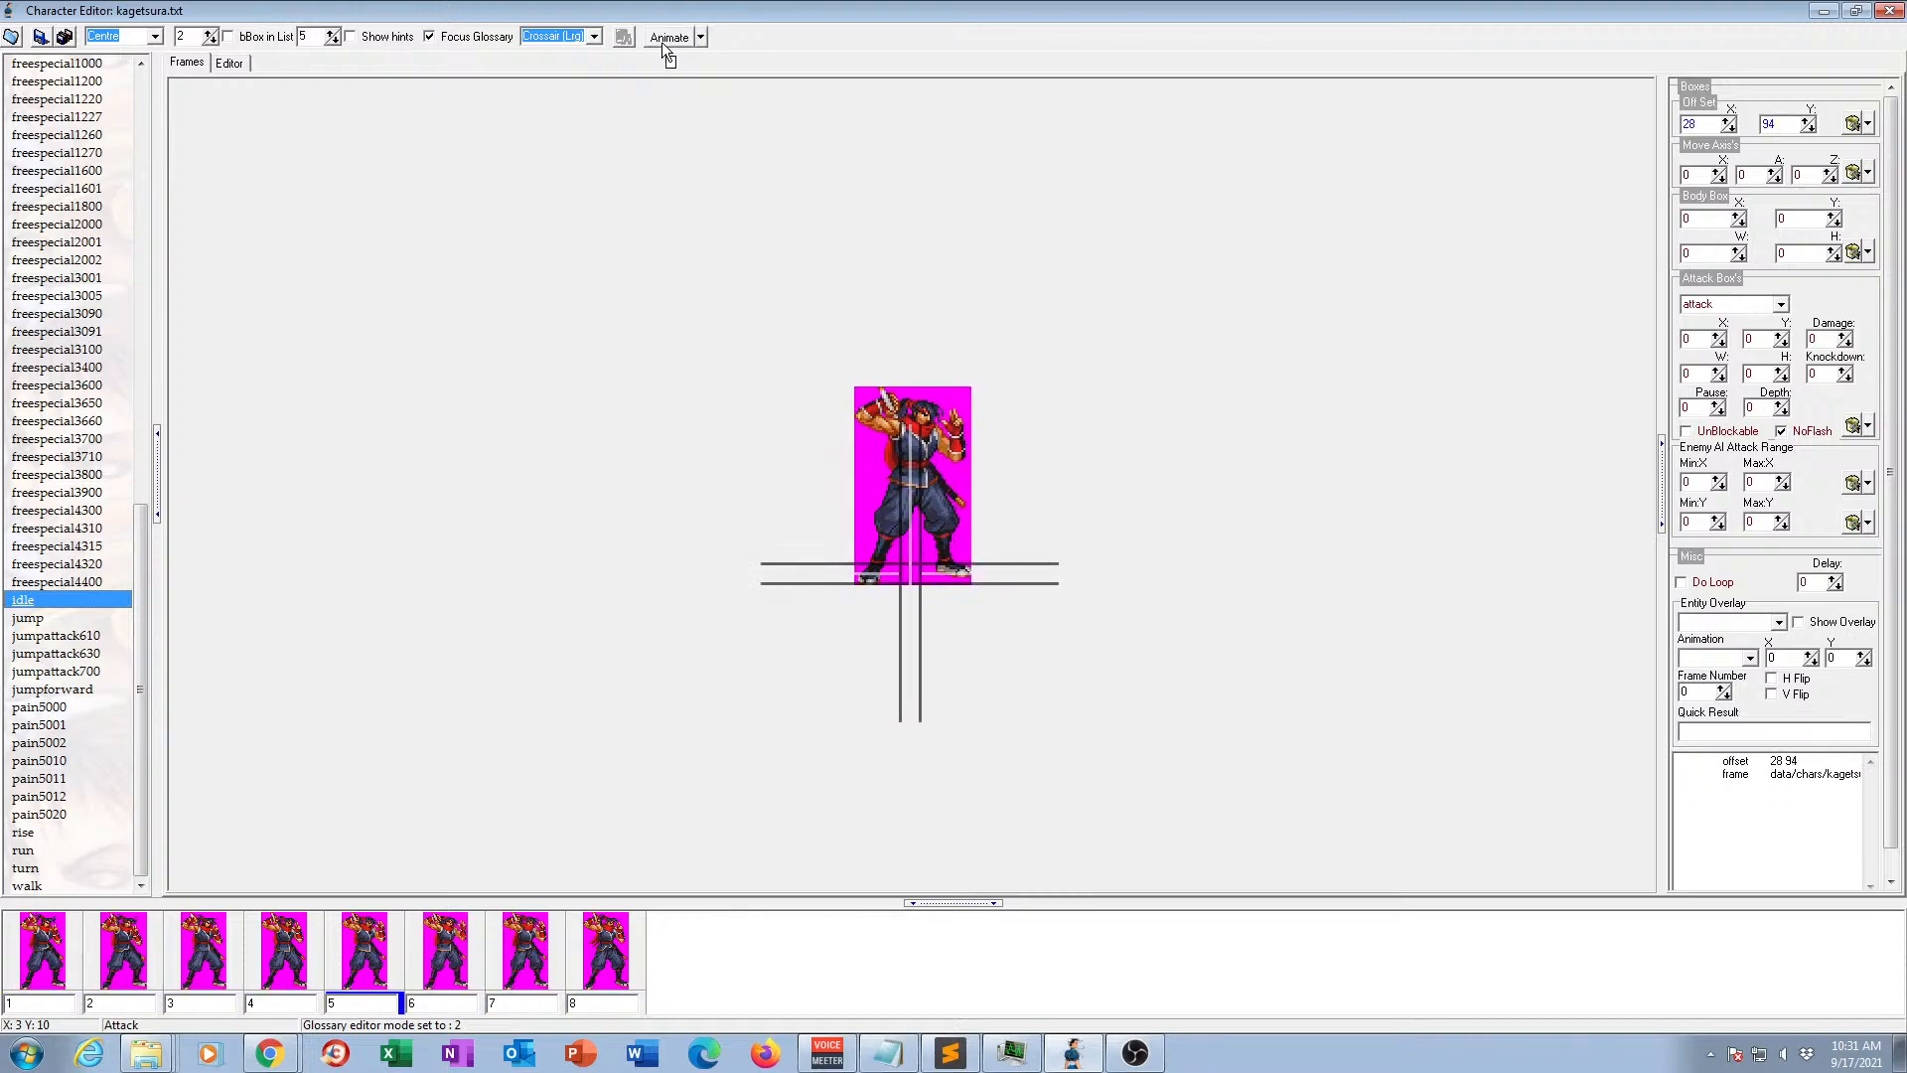
{"action": "left_click", "coordinate": [670, 40]}
{"action": "left_click", "coordinate": [25, 618]}
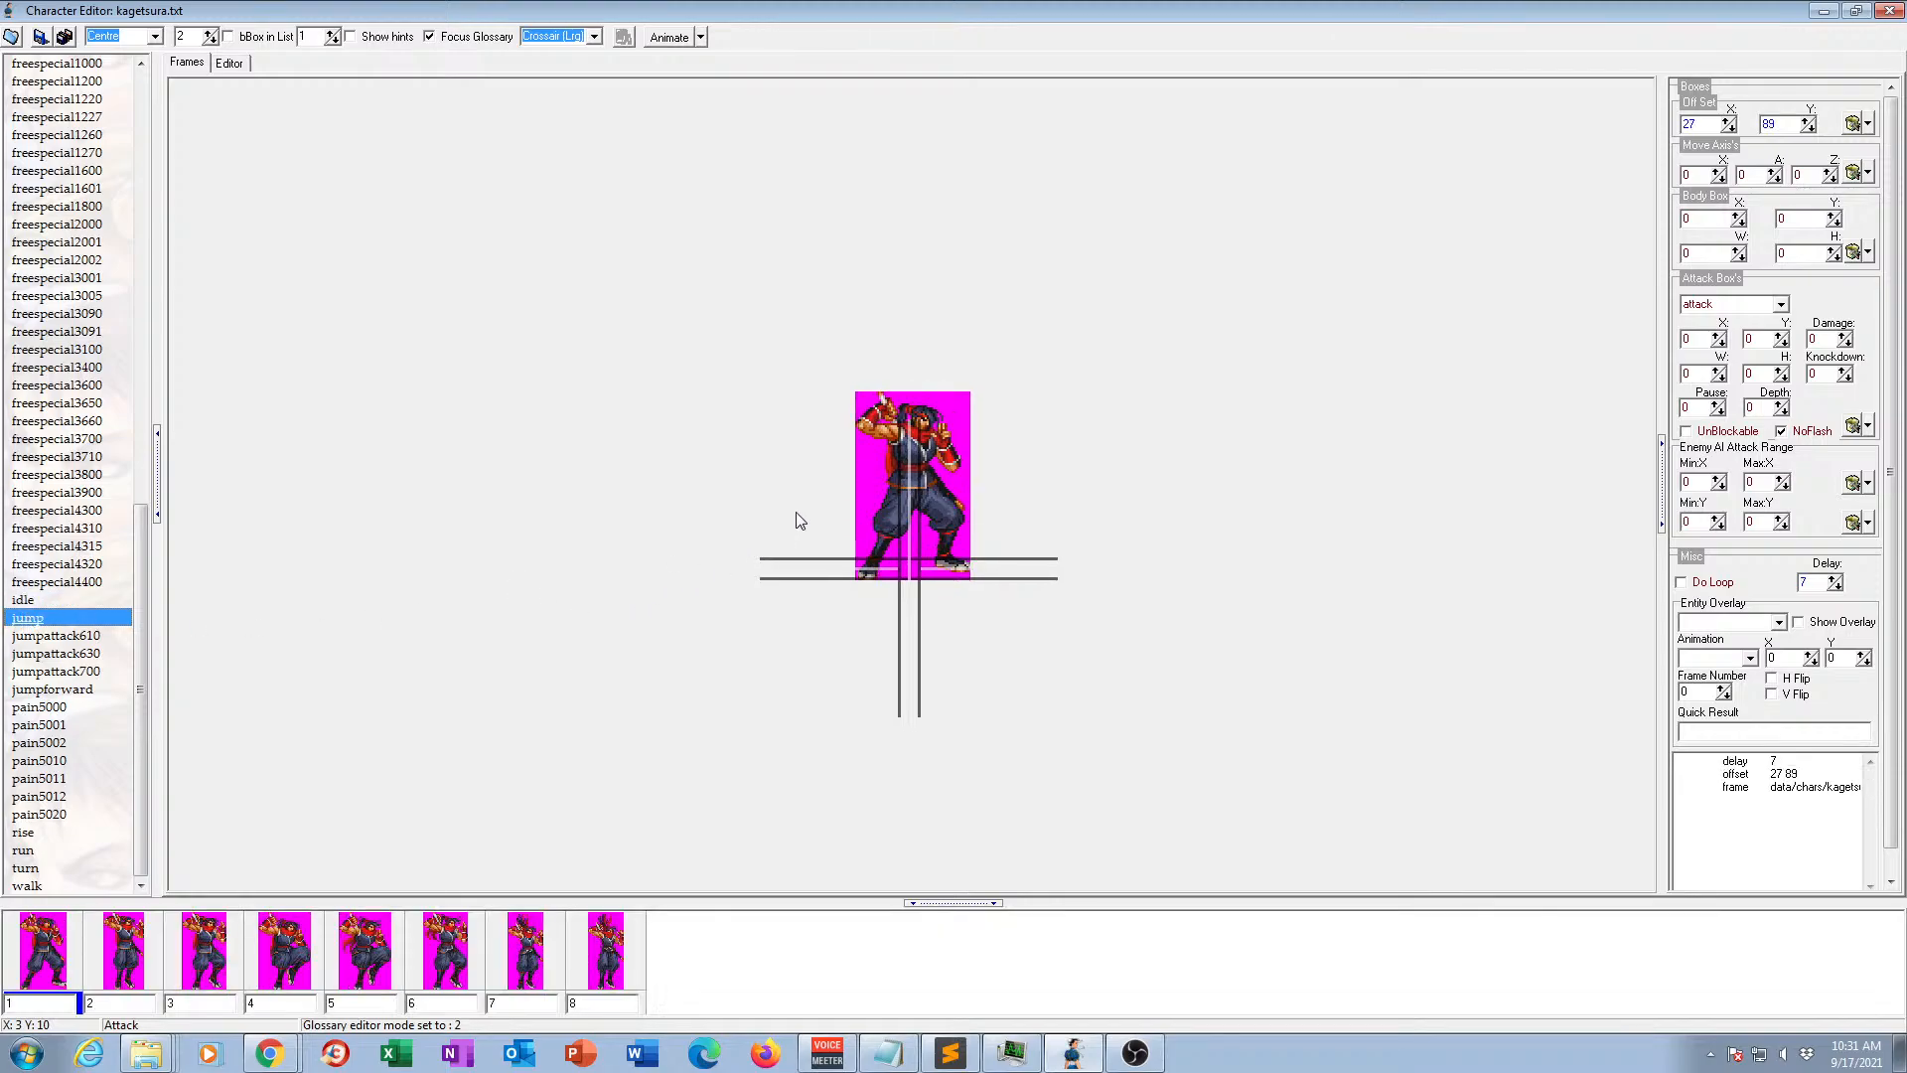
Preview the jump animation in motion, then examine its individual frames from takeoff in frame 1 to frame 8.
{"action": "left_click", "coordinate": [668, 37]}
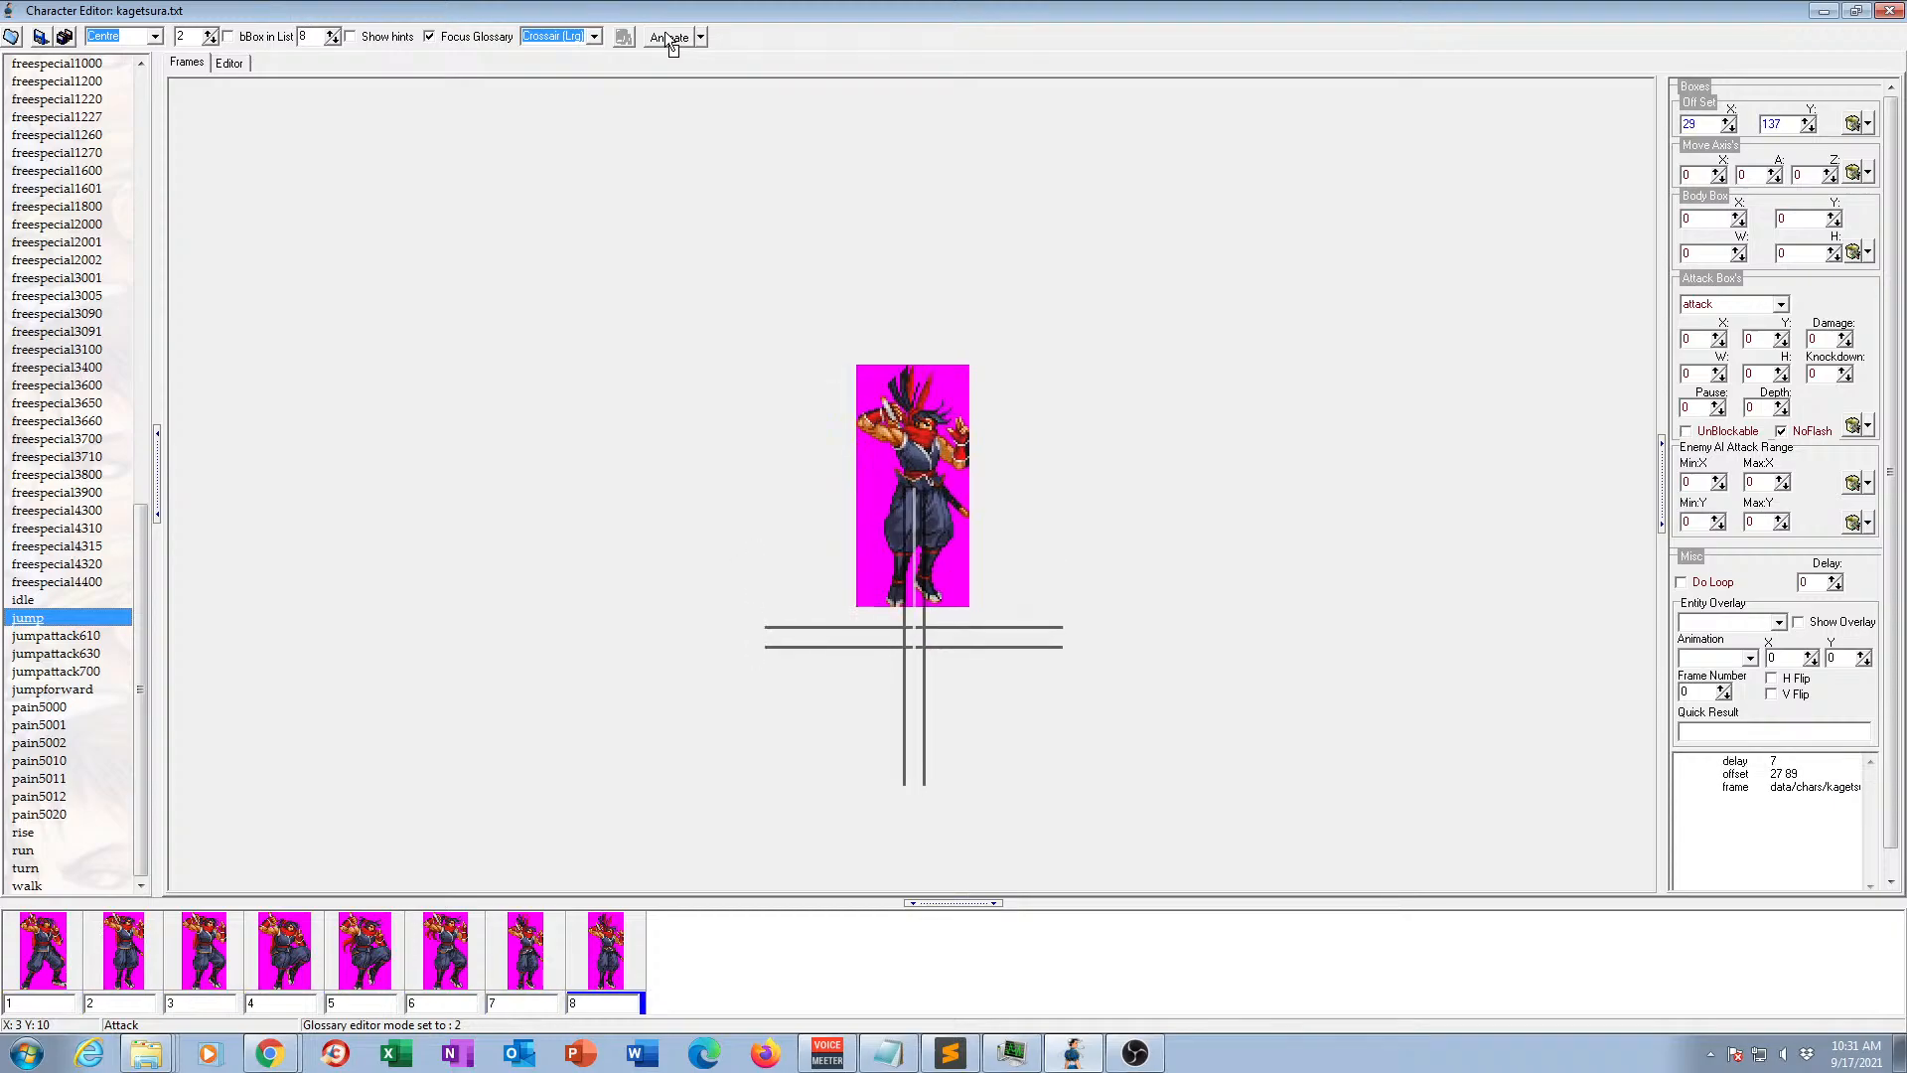
{"action": "left_click", "coordinate": [669, 38]}
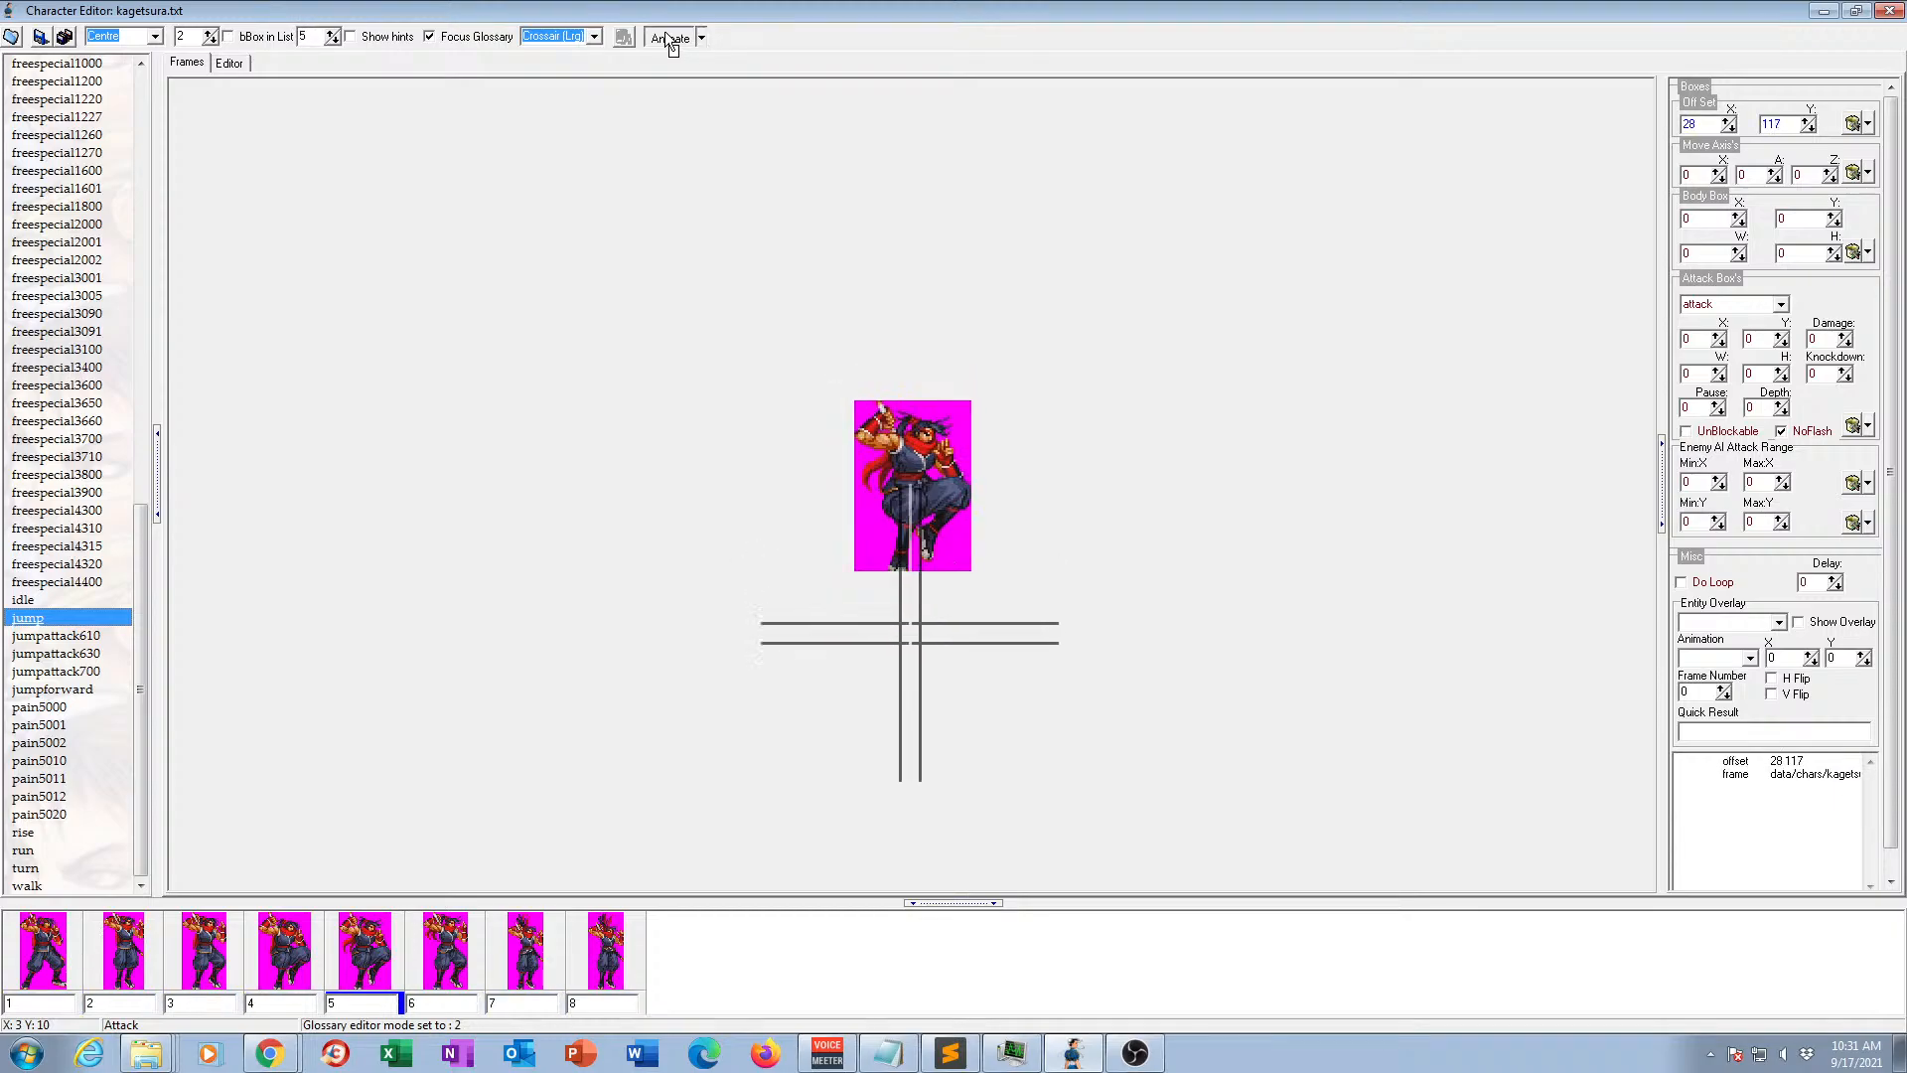
{"action": "left_click", "coordinate": [35, 968]}
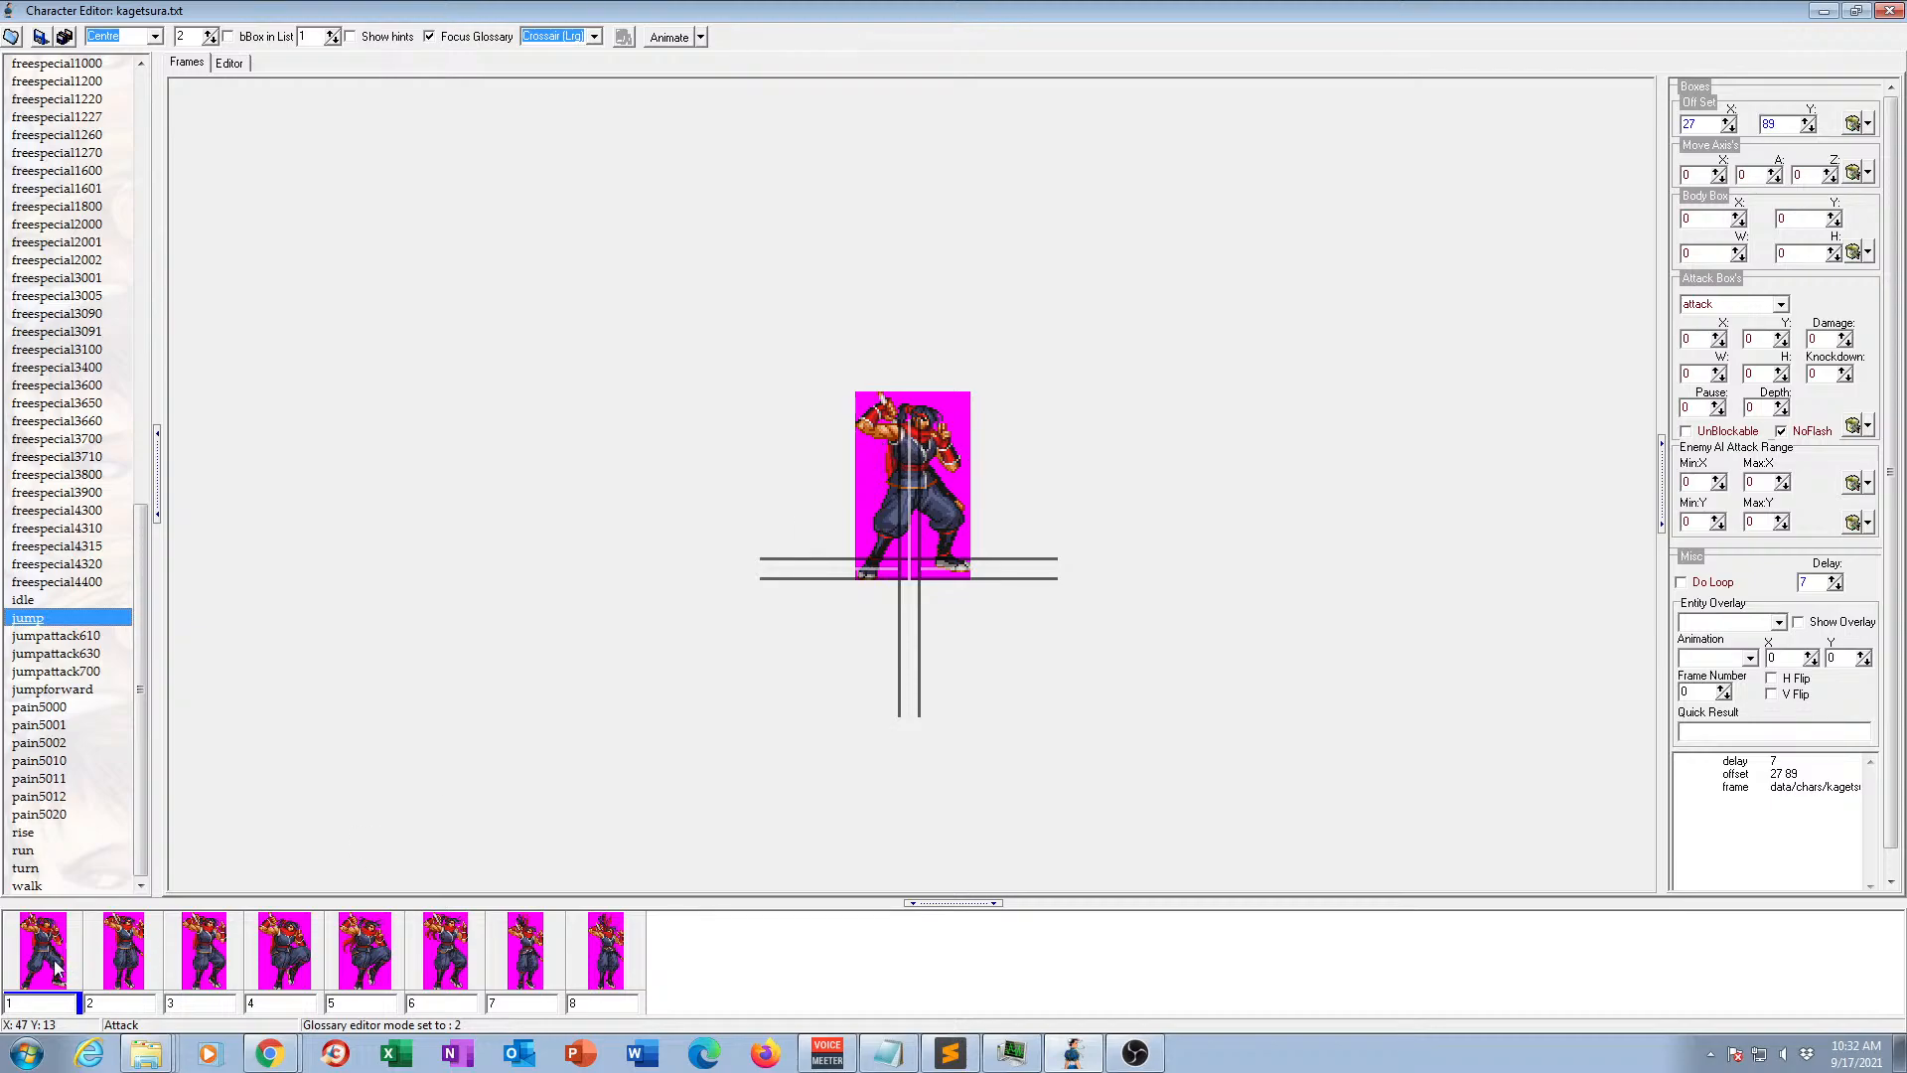
{"action": "left_click", "coordinate": [134, 958]}
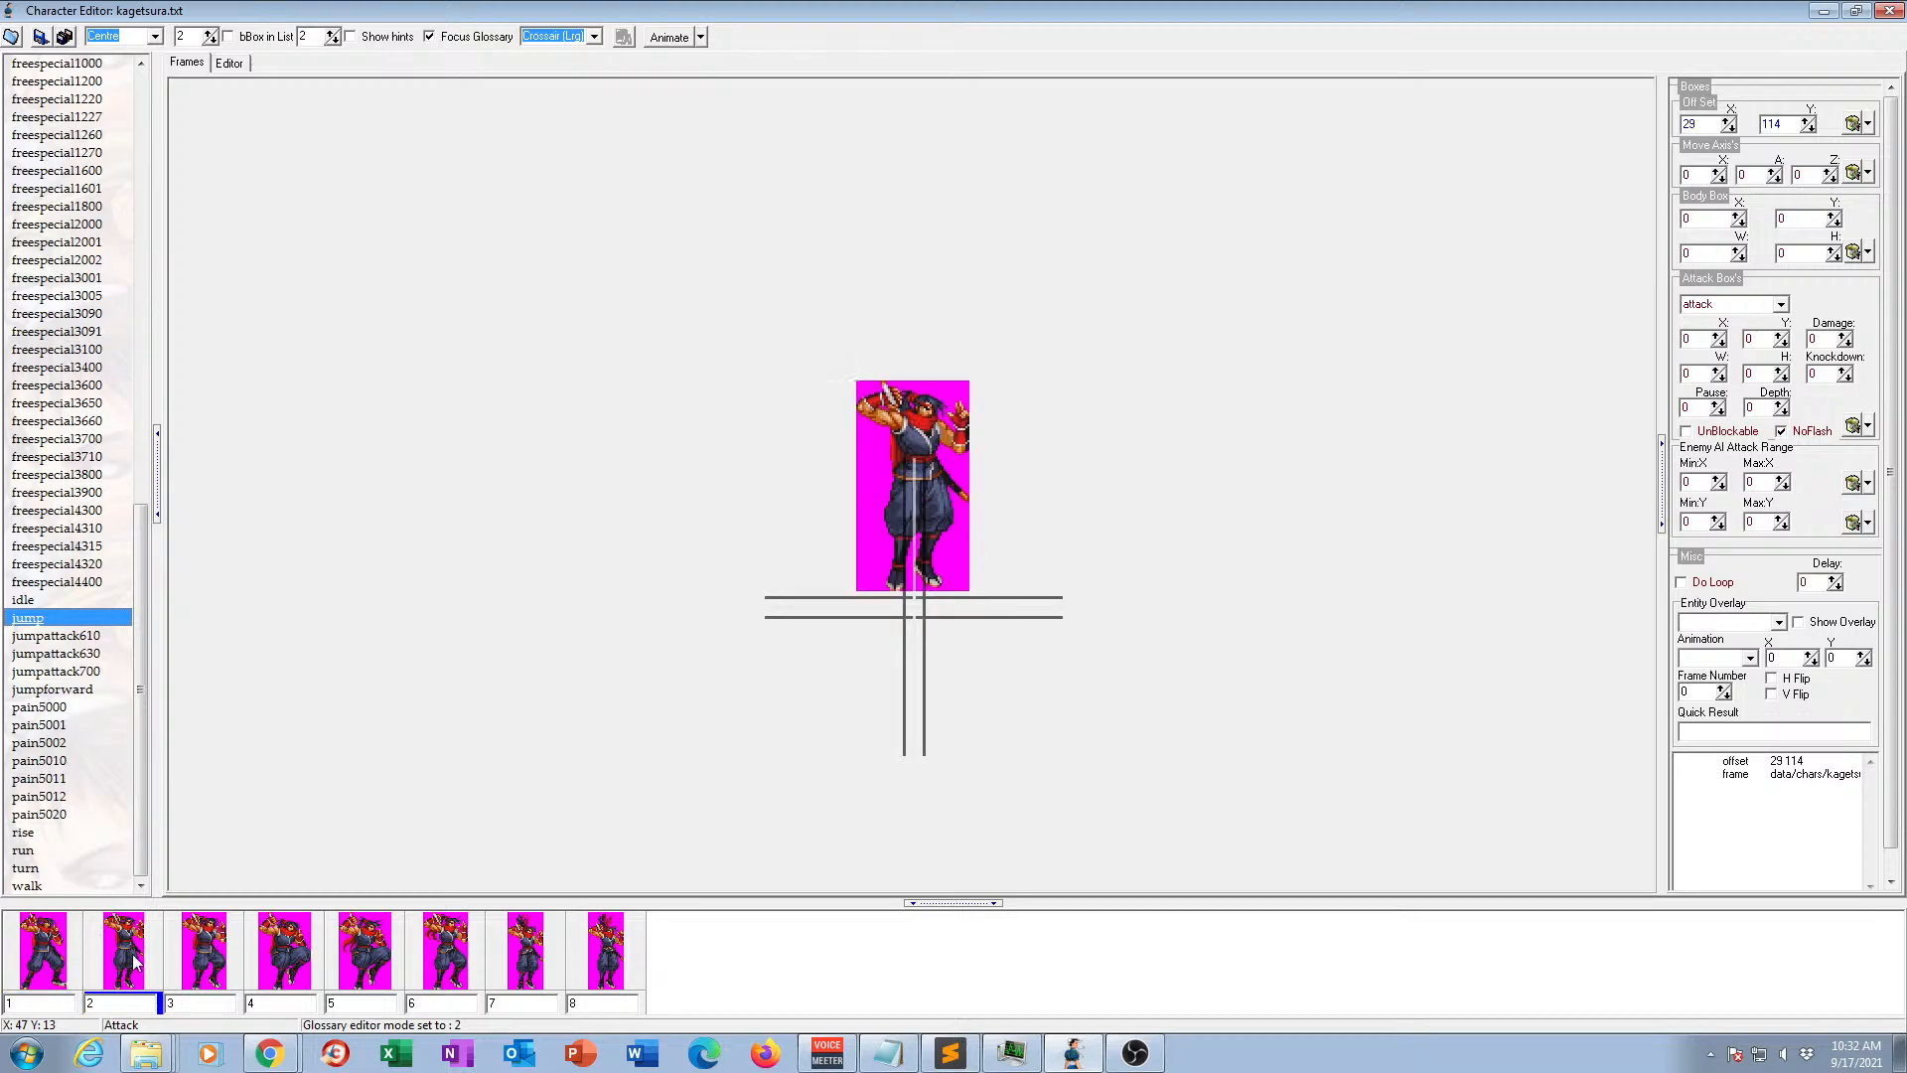
{"action": "left_click", "coordinate": [218, 951]}
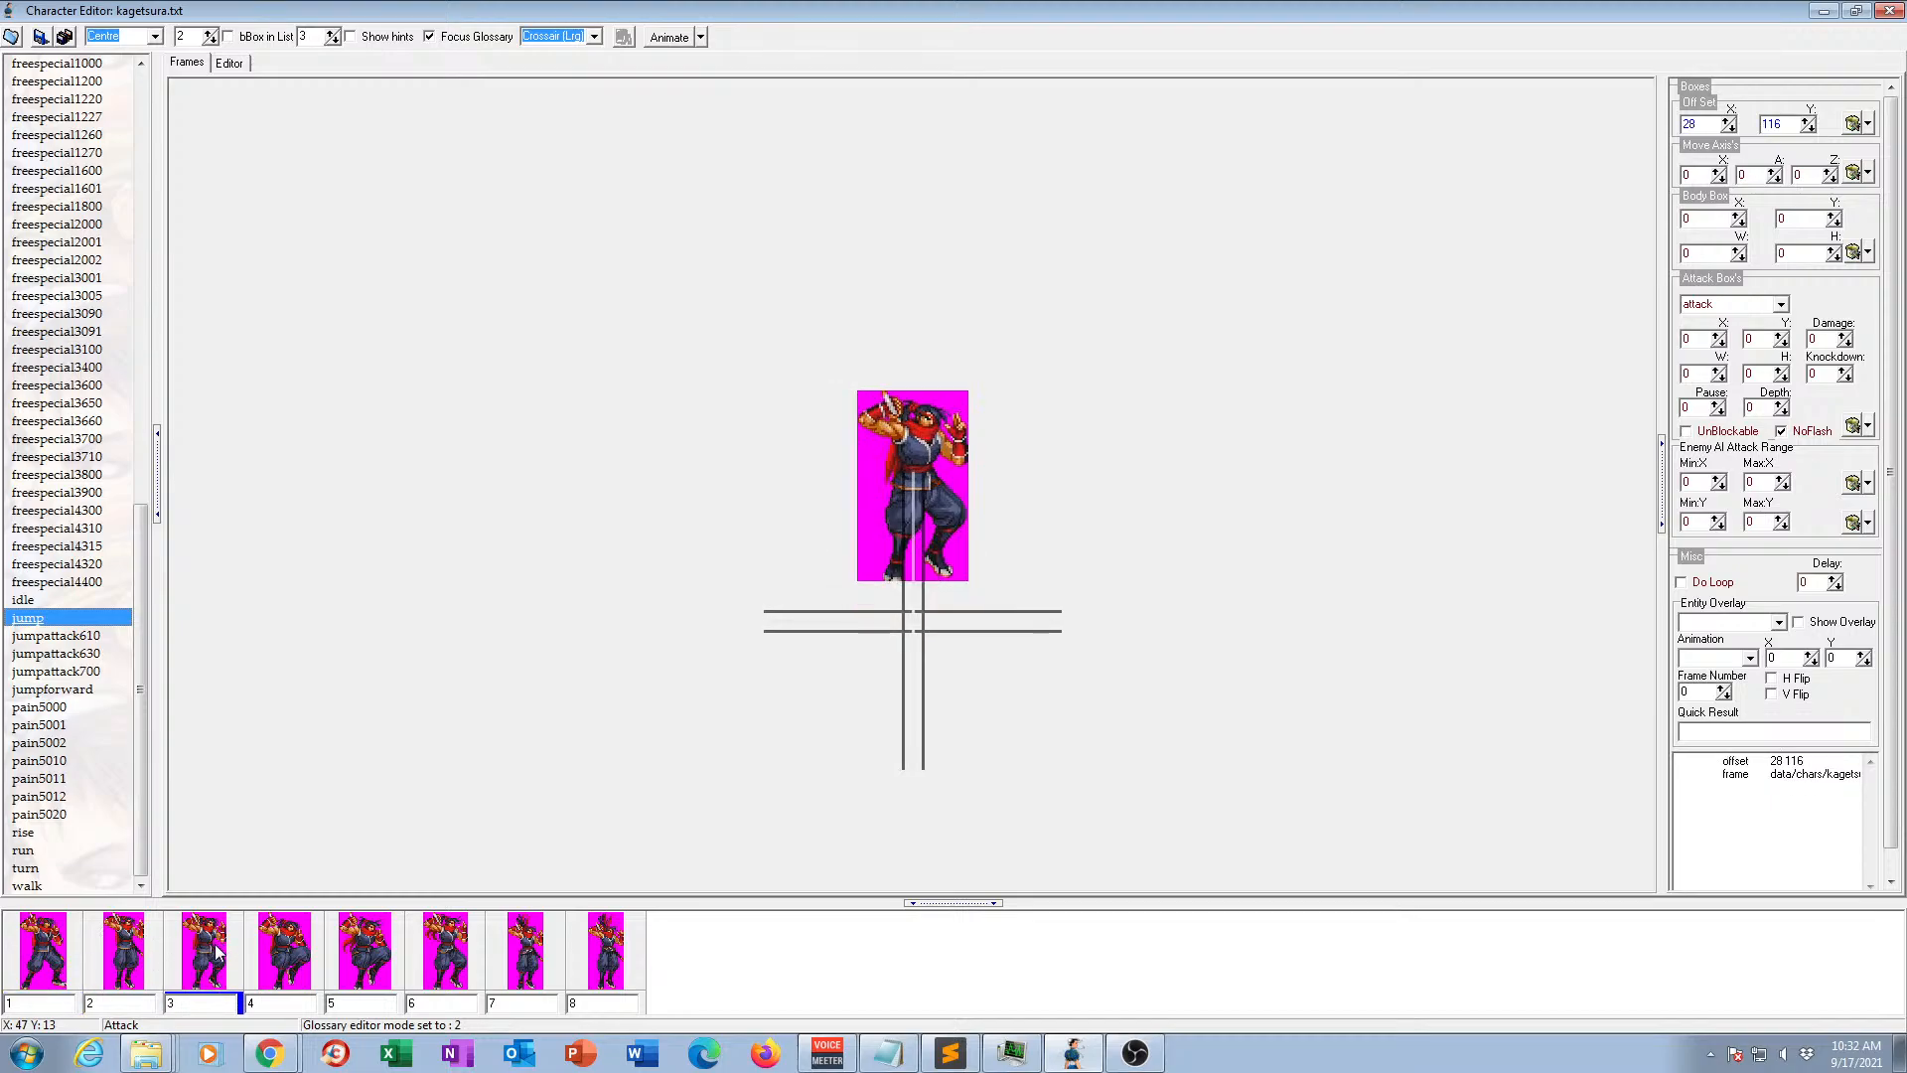
{"action": "left_click", "coordinate": [290, 954]}
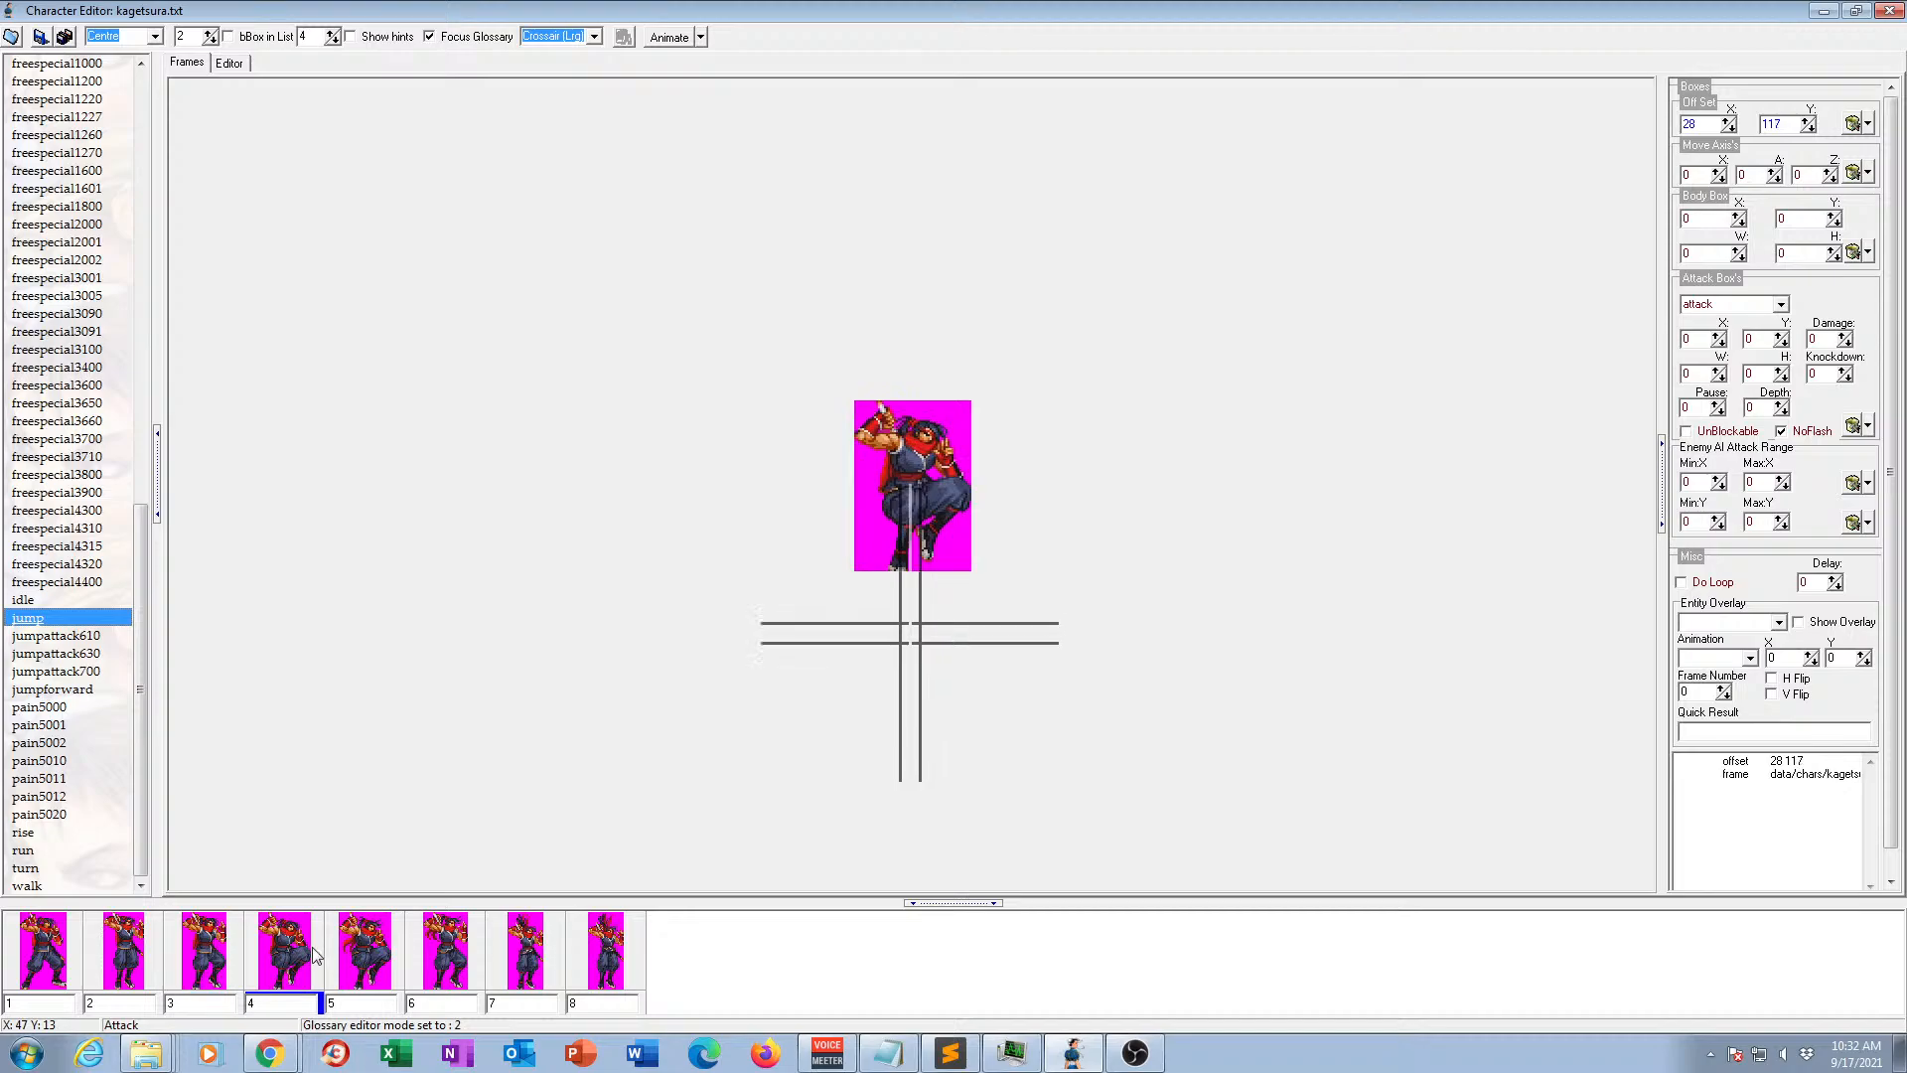
{"action": "left_click", "coordinate": [457, 973]}
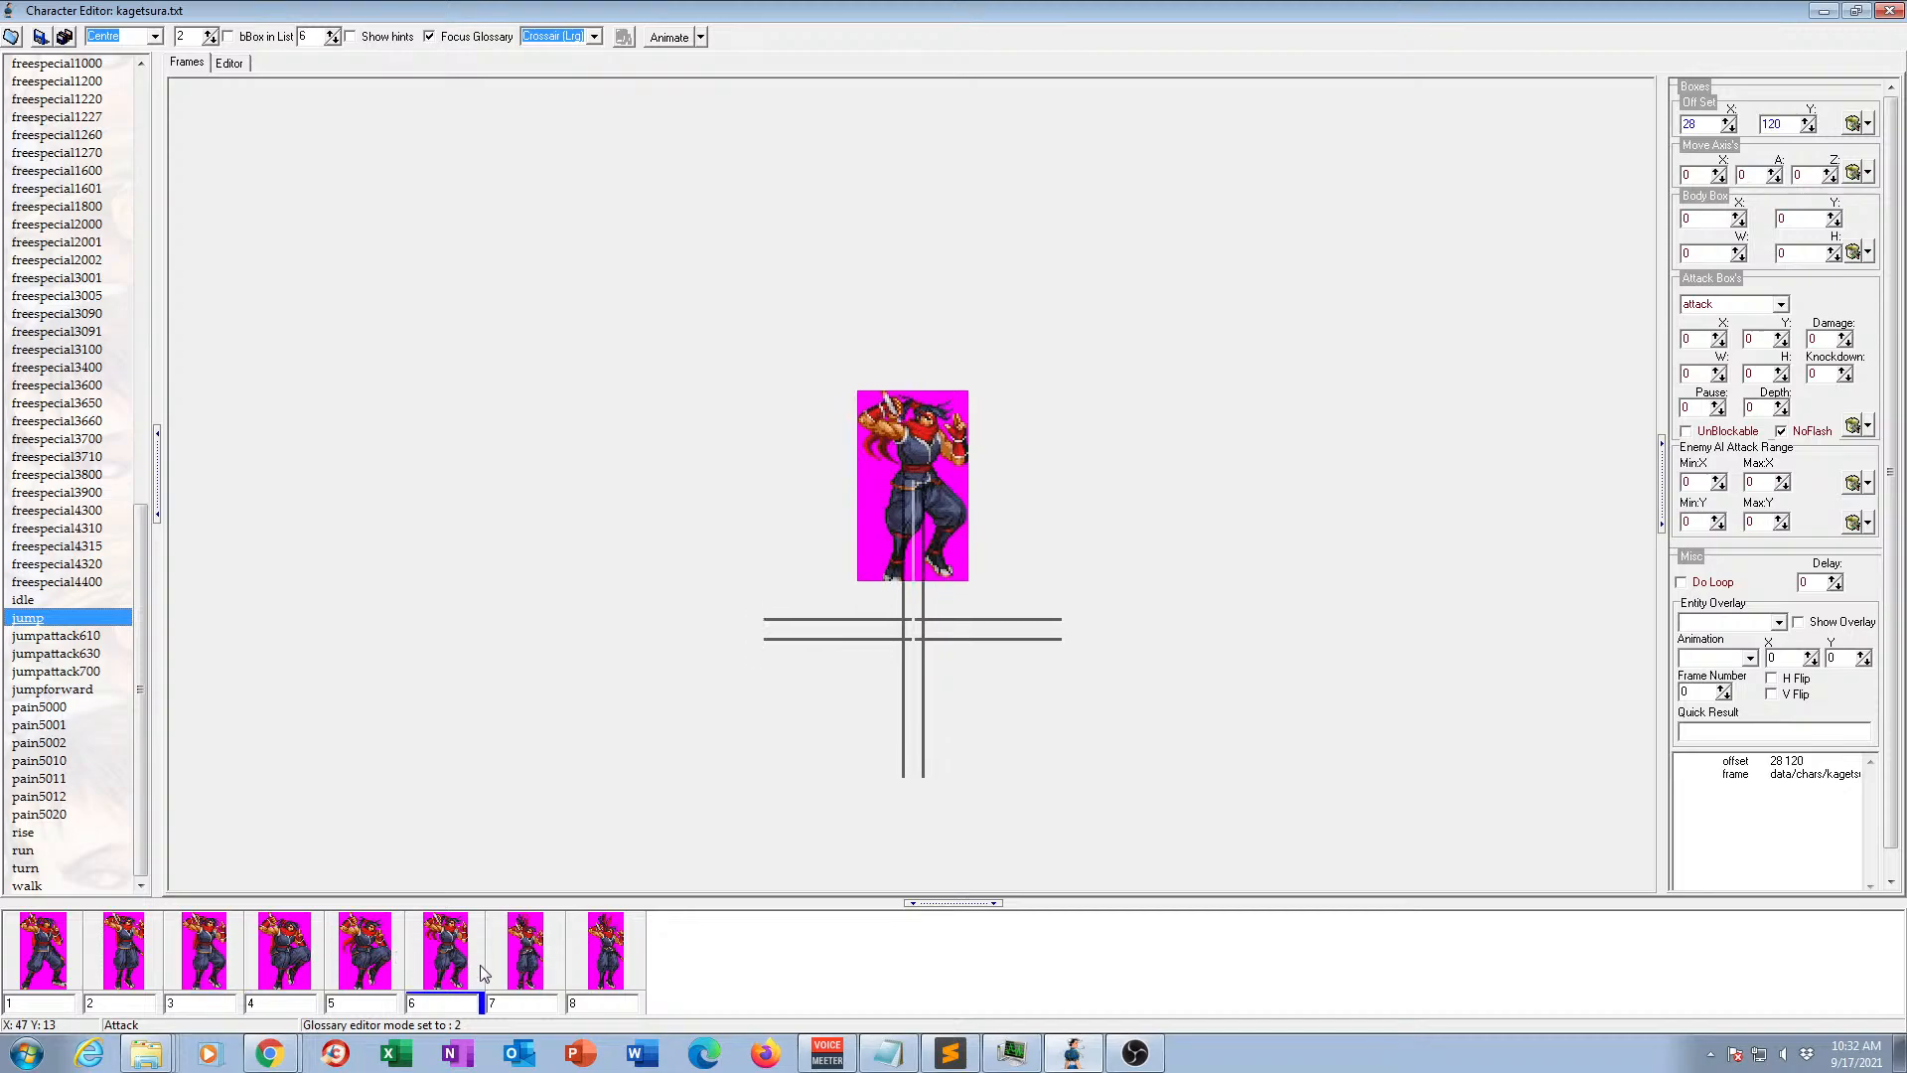
{"action": "left_click", "coordinate": [549, 976]}
{"action": "left_click", "coordinate": [608, 972]}
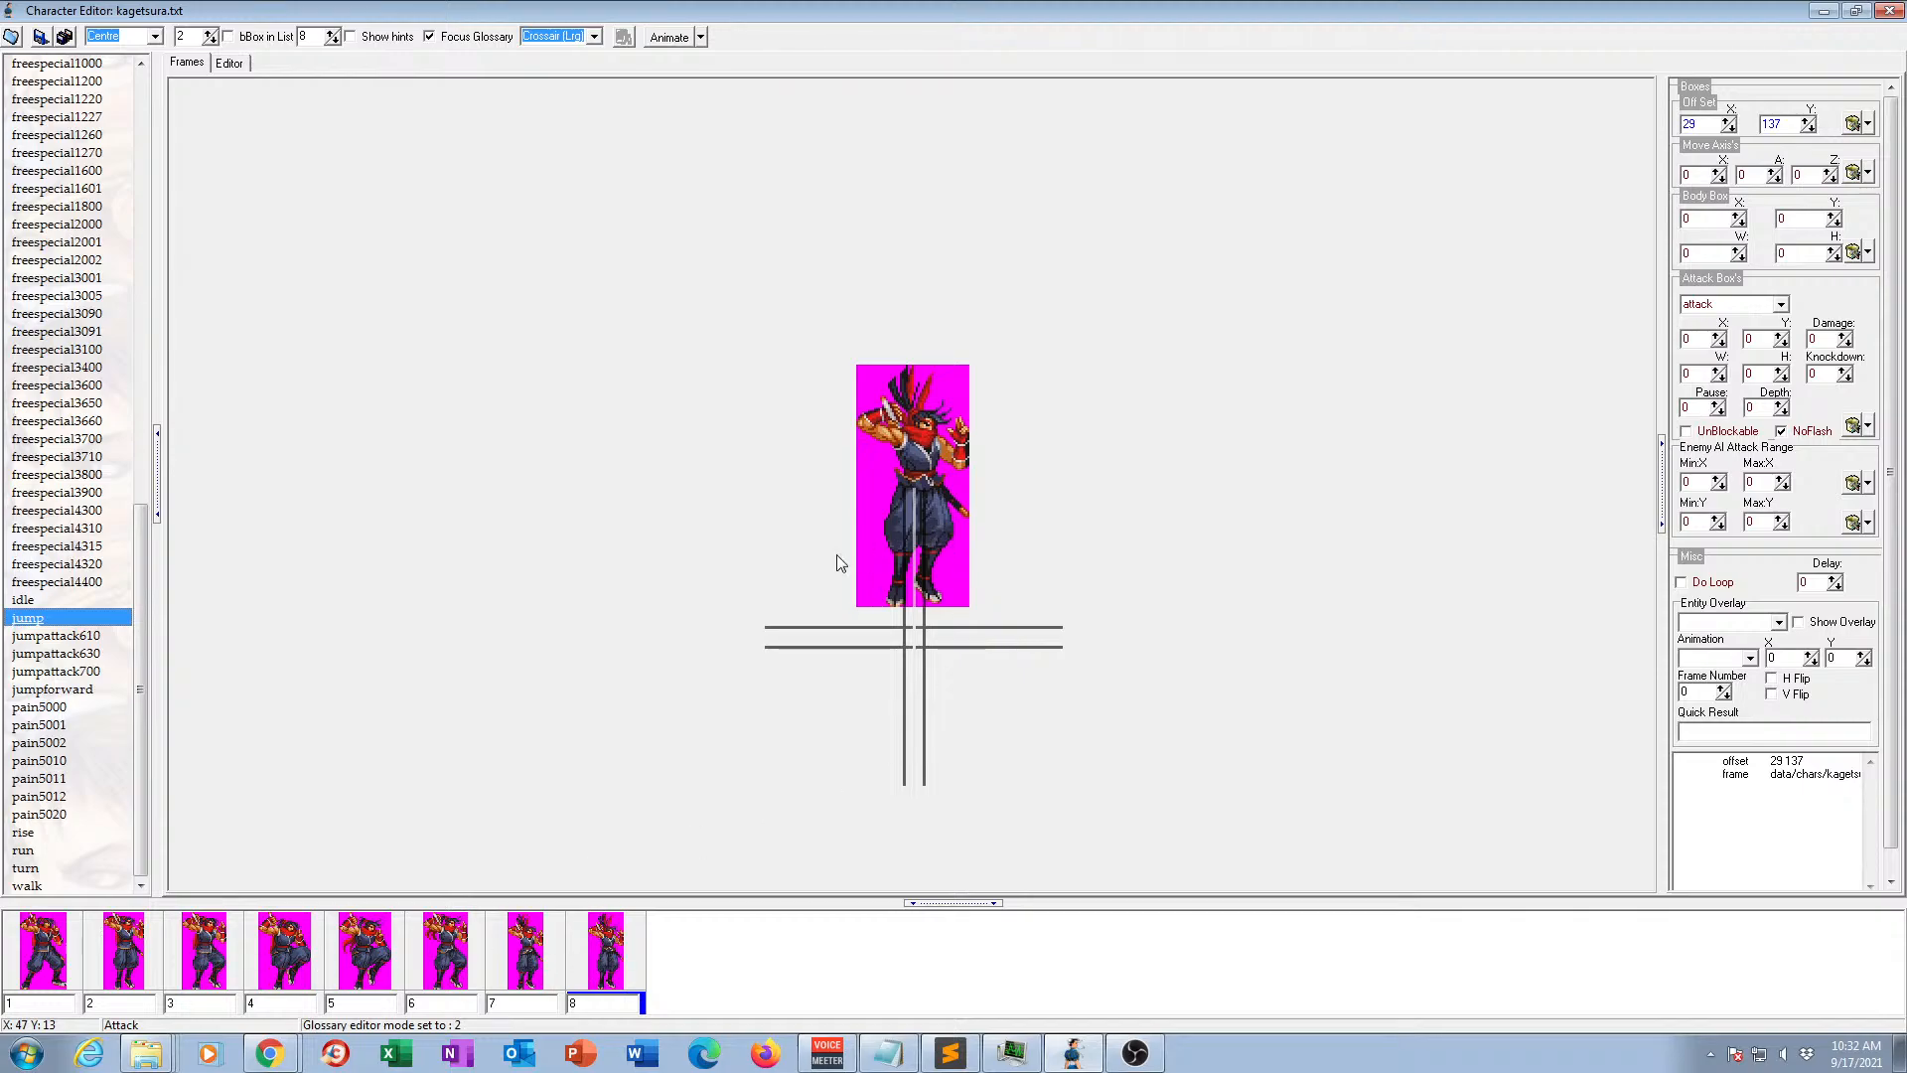
Go through all eight jump frames in order once more, comparing the pose and offset of each.
{"action": "left_click", "coordinate": [57, 961]}
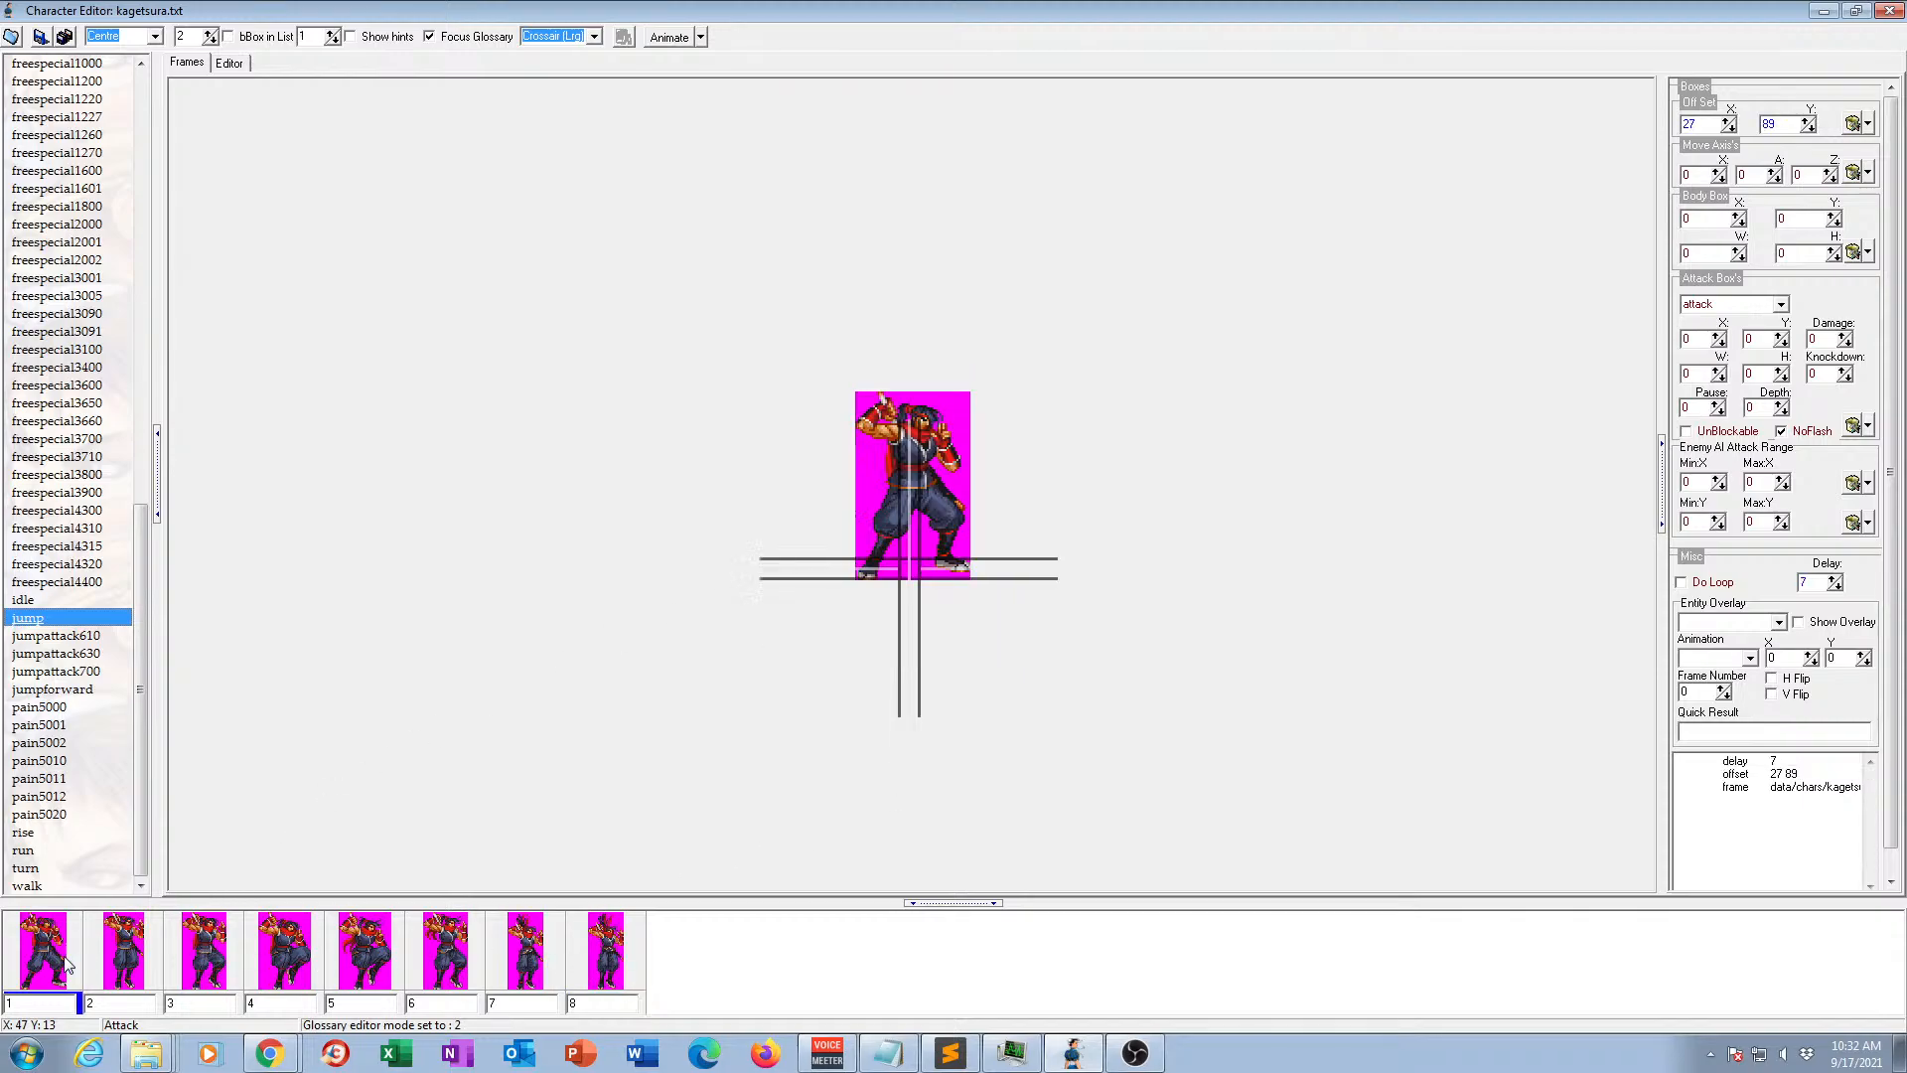
{"action": "left_click", "coordinate": [127, 962]}
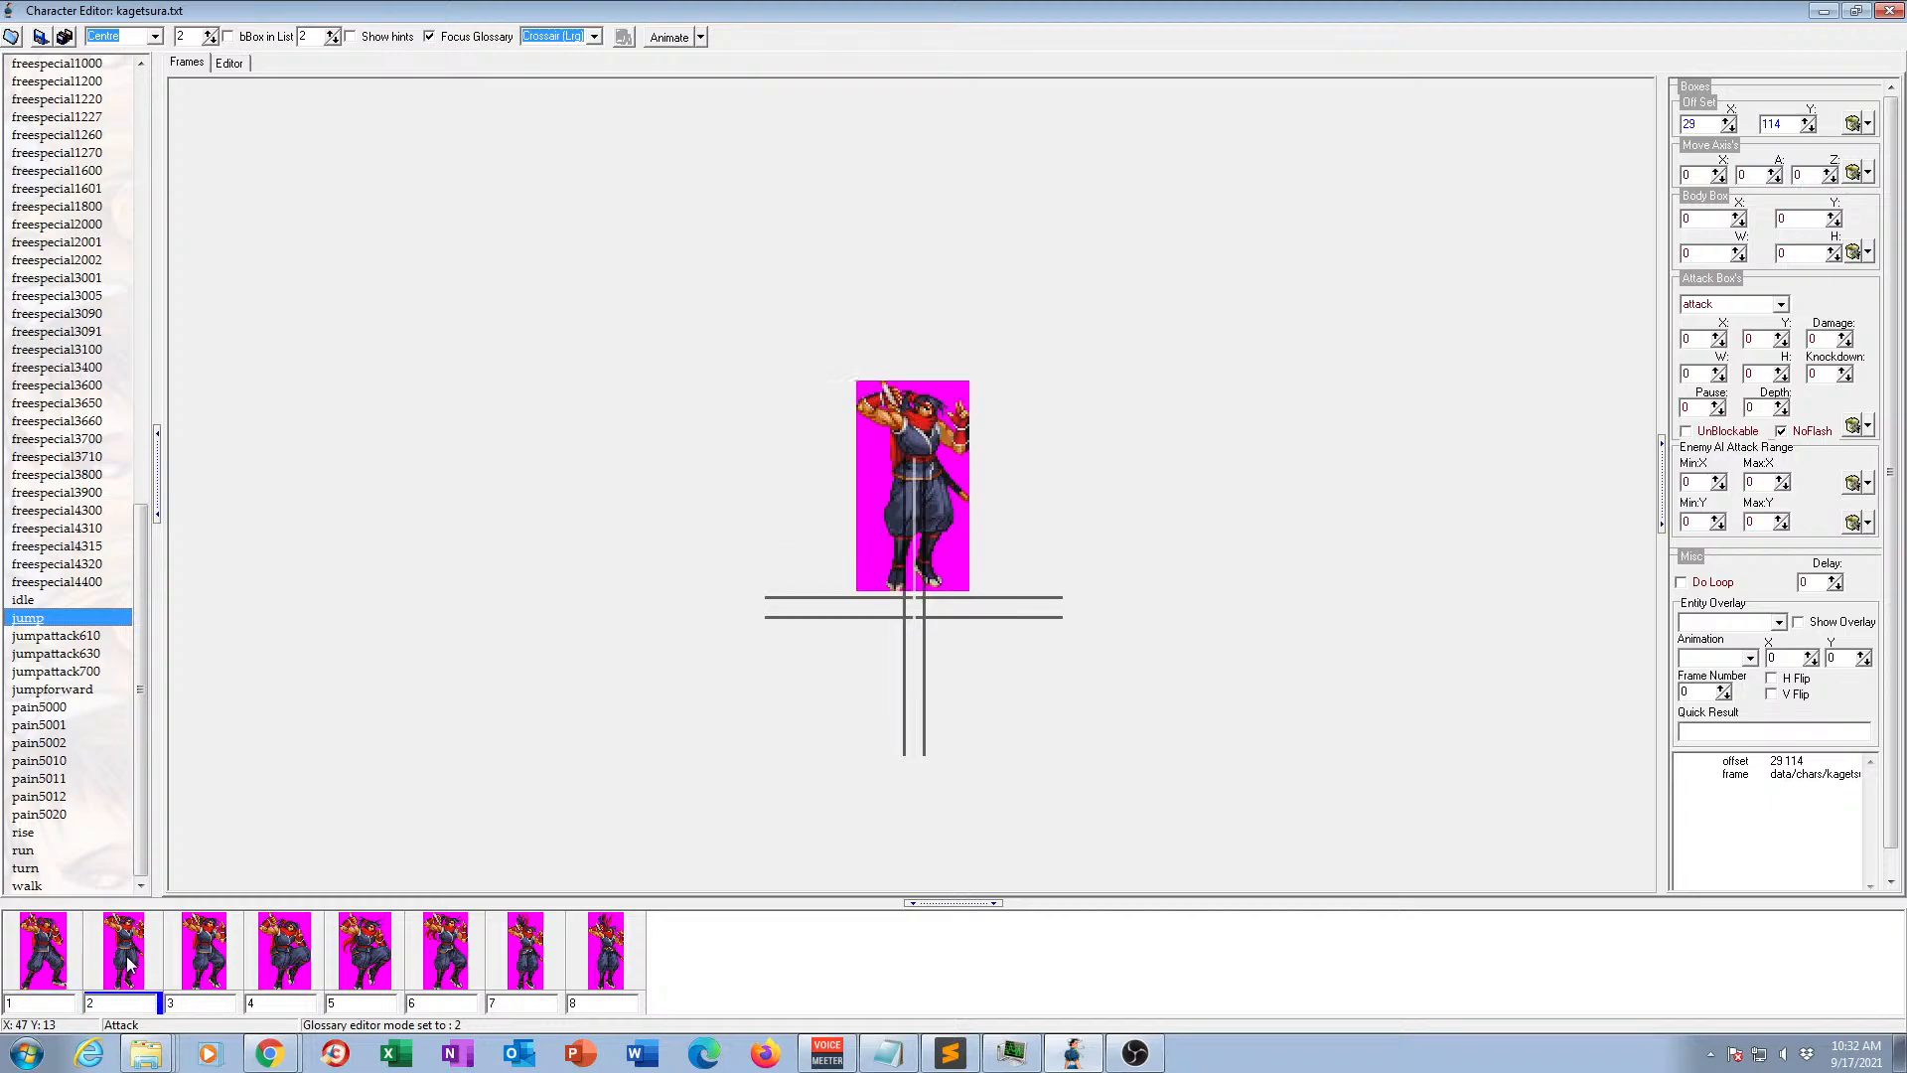
{"action": "left_click", "coordinate": [217, 952]}
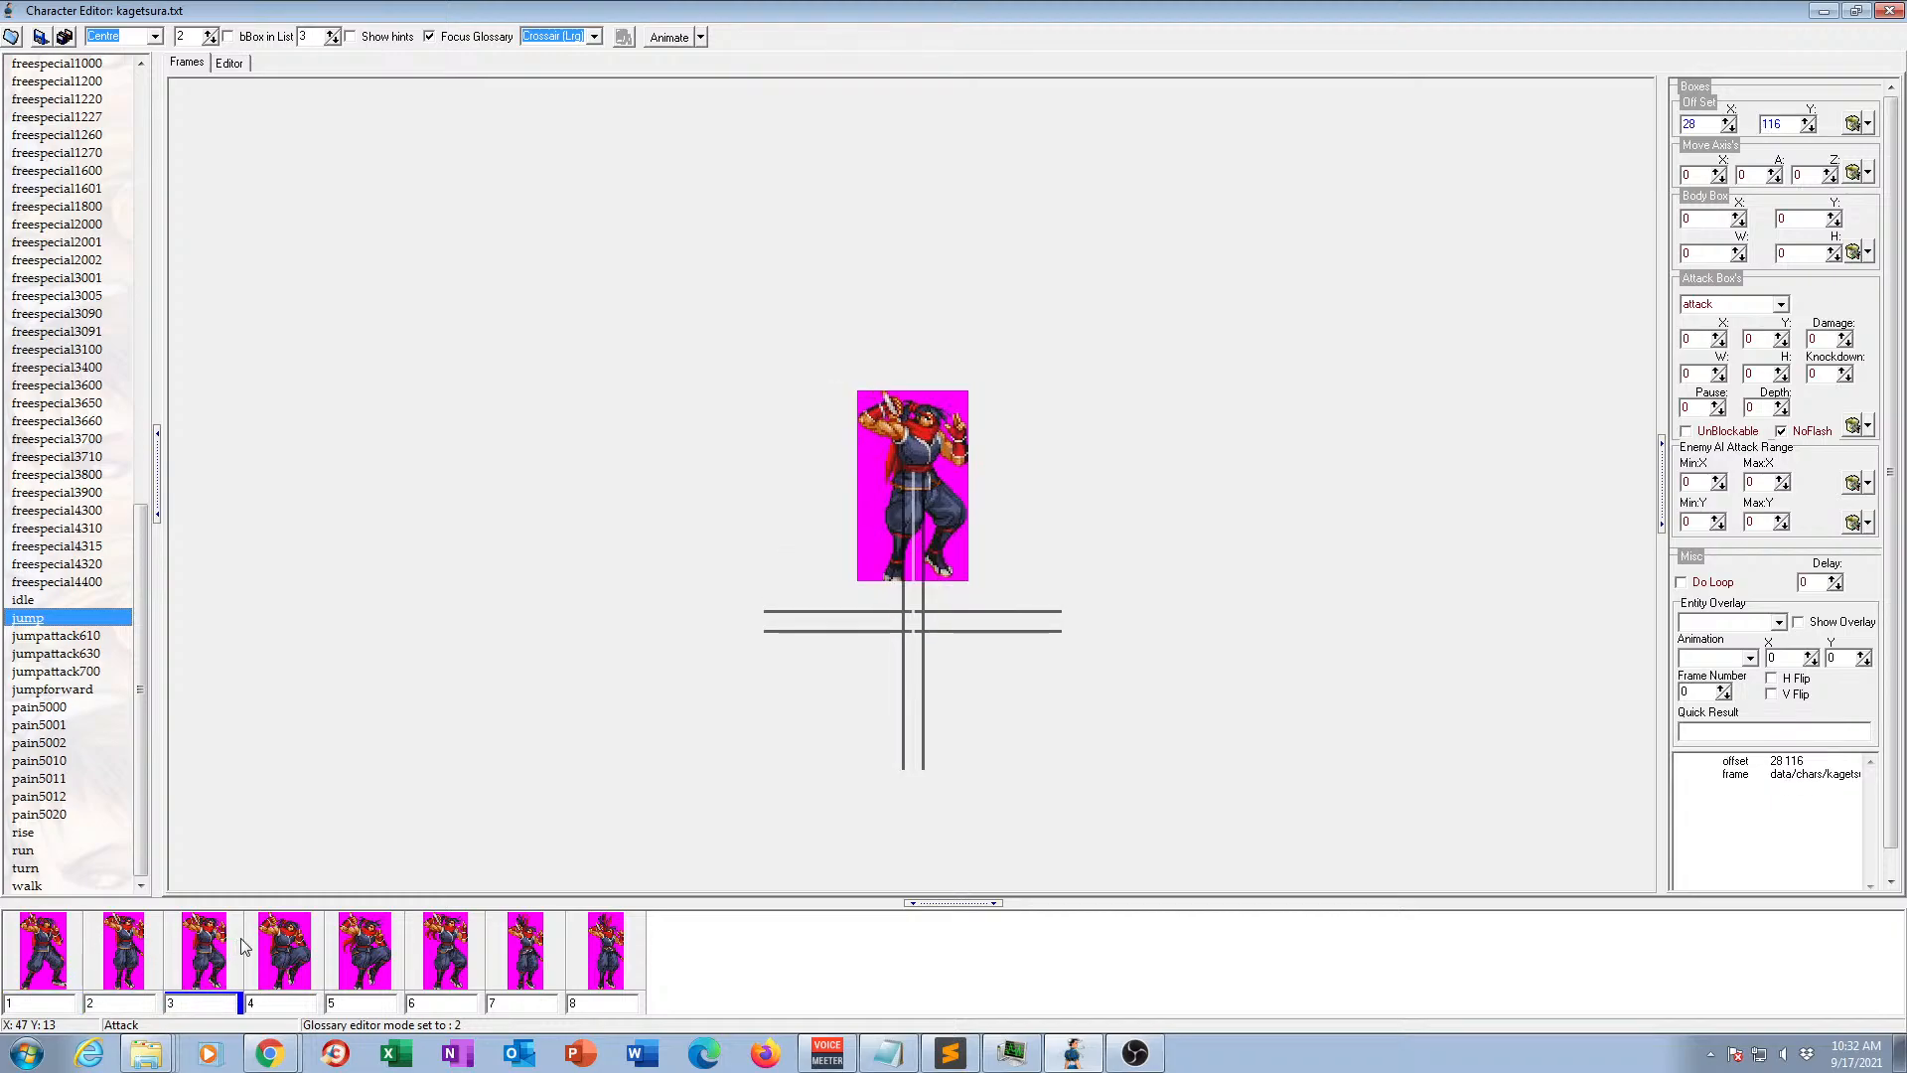
{"action": "left_click", "coordinate": [295, 951]}
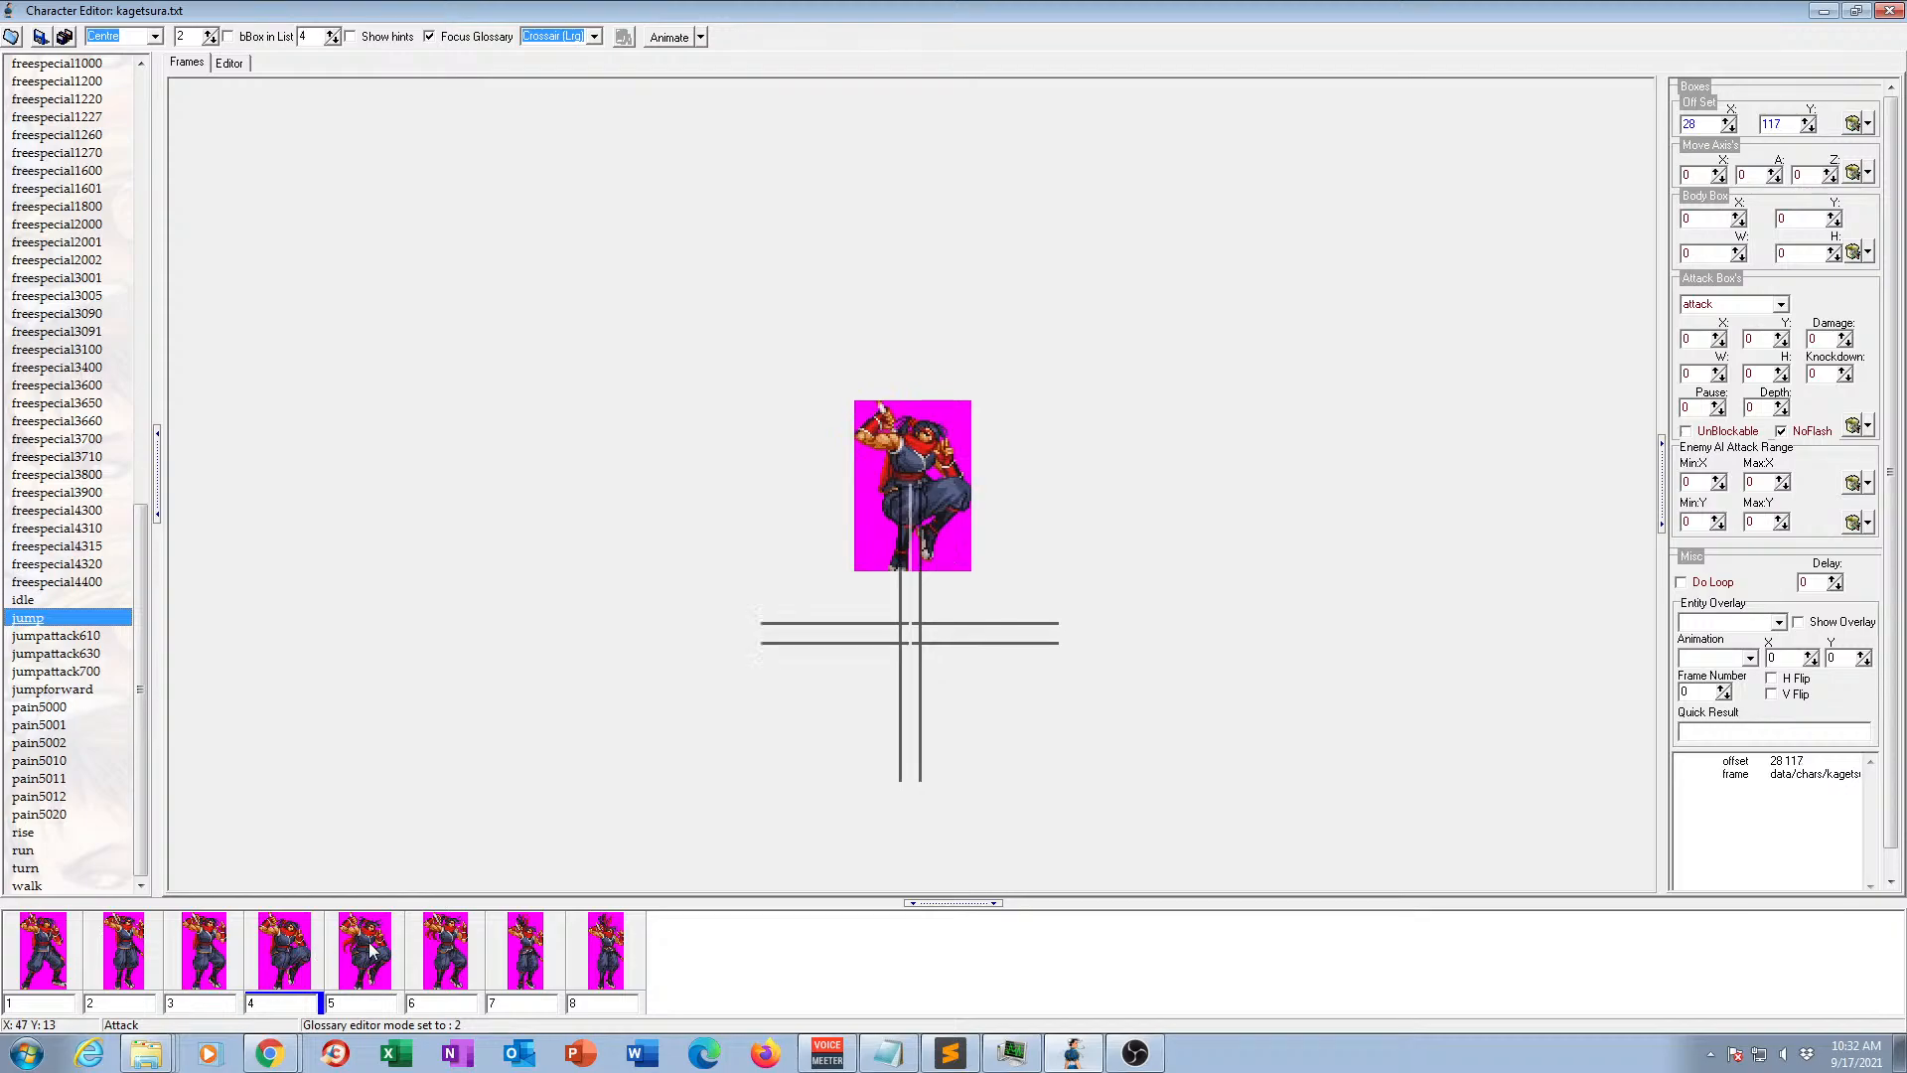
{"action": "left_click", "coordinate": [366, 951]}
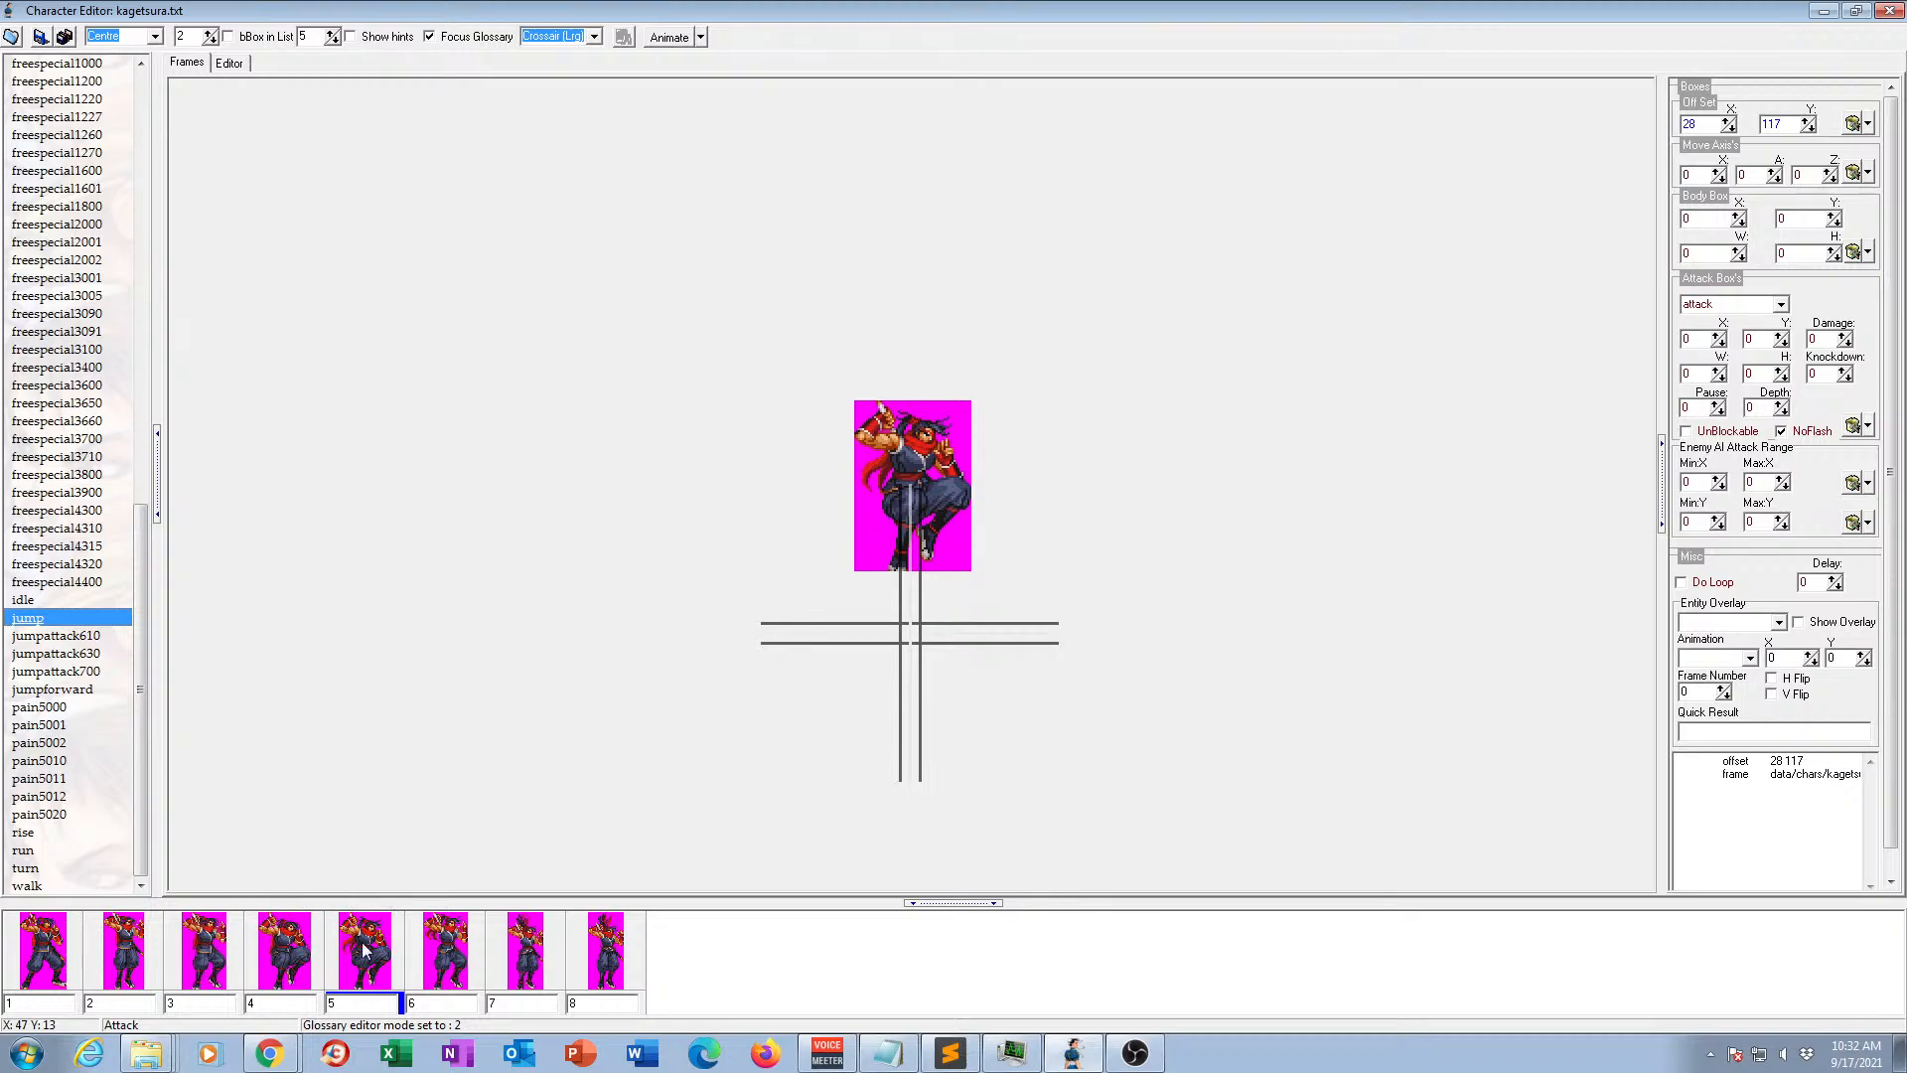
{"action": "left_click", "coordinate": [445, 949]}
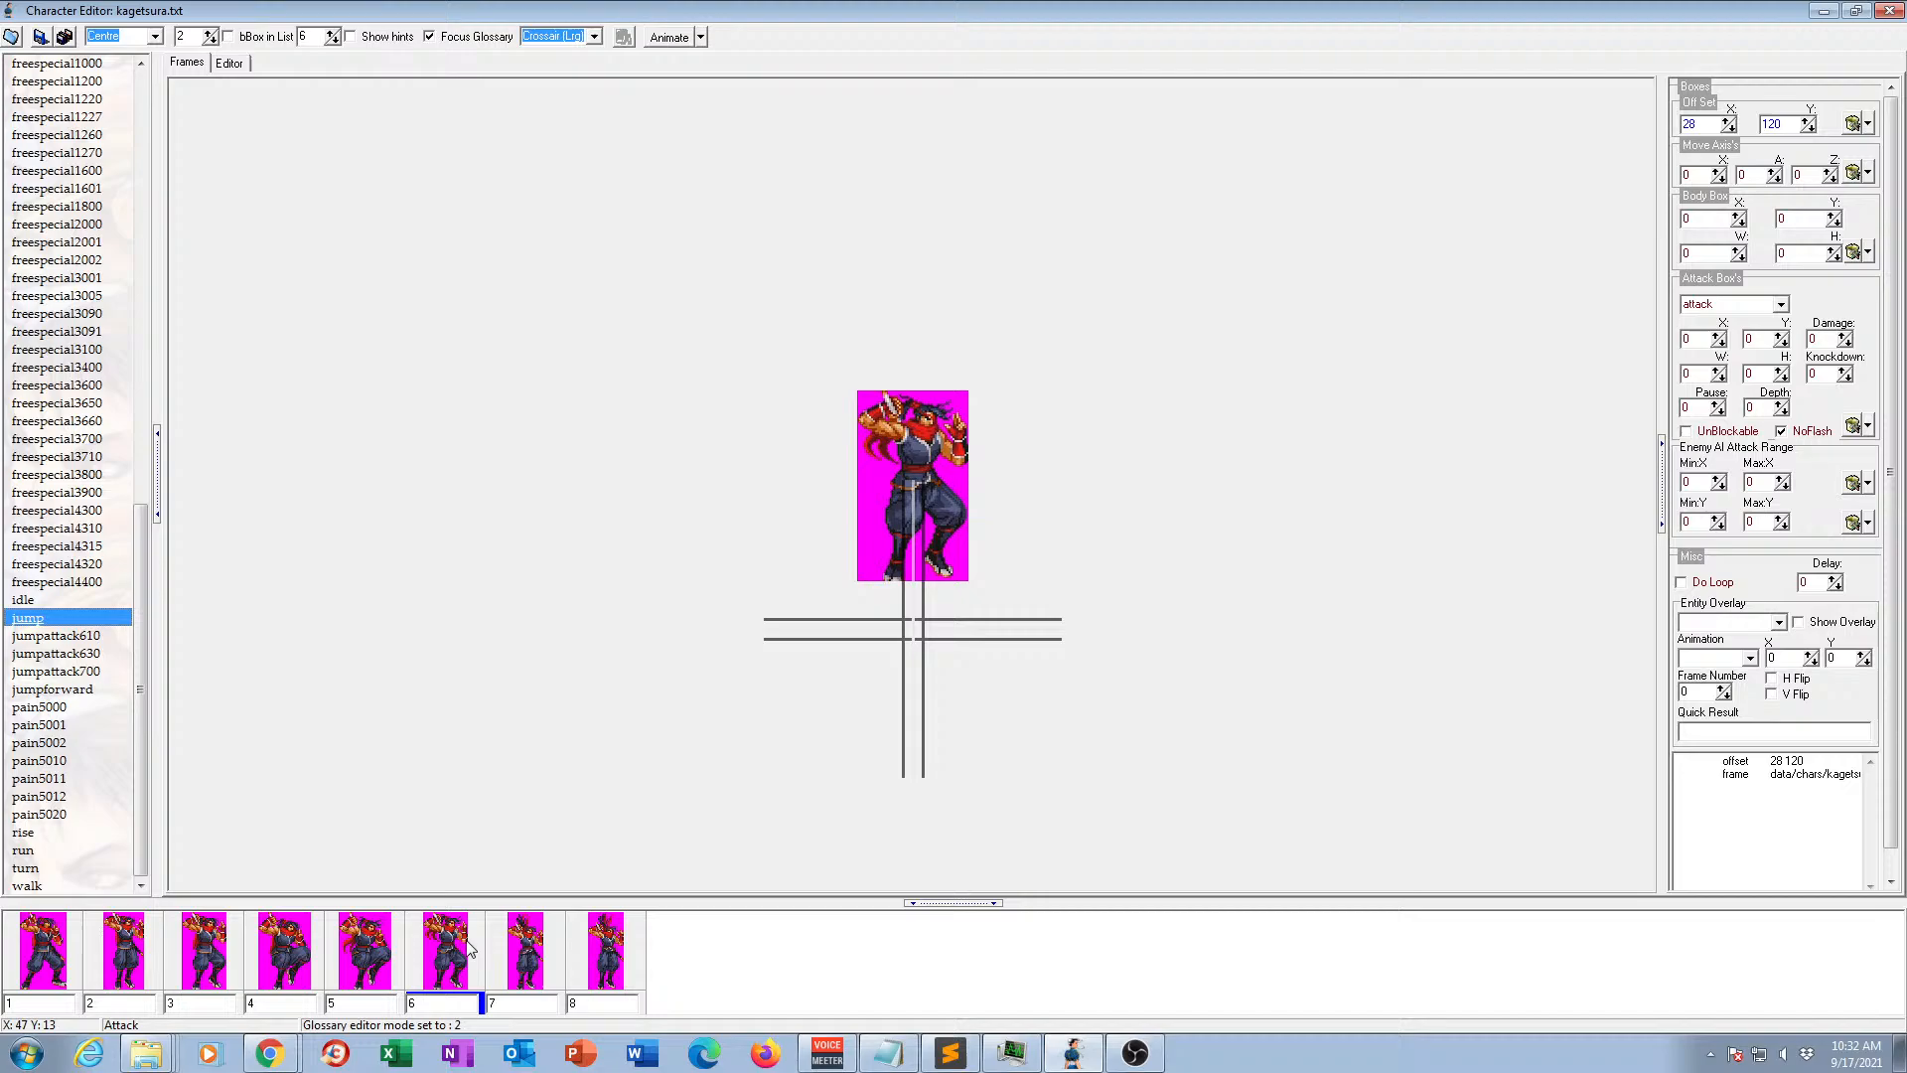
{"action": "left_click", "coordinate": [533, 955]}
{"action": "left_click", "coordinate": [609, 949]}
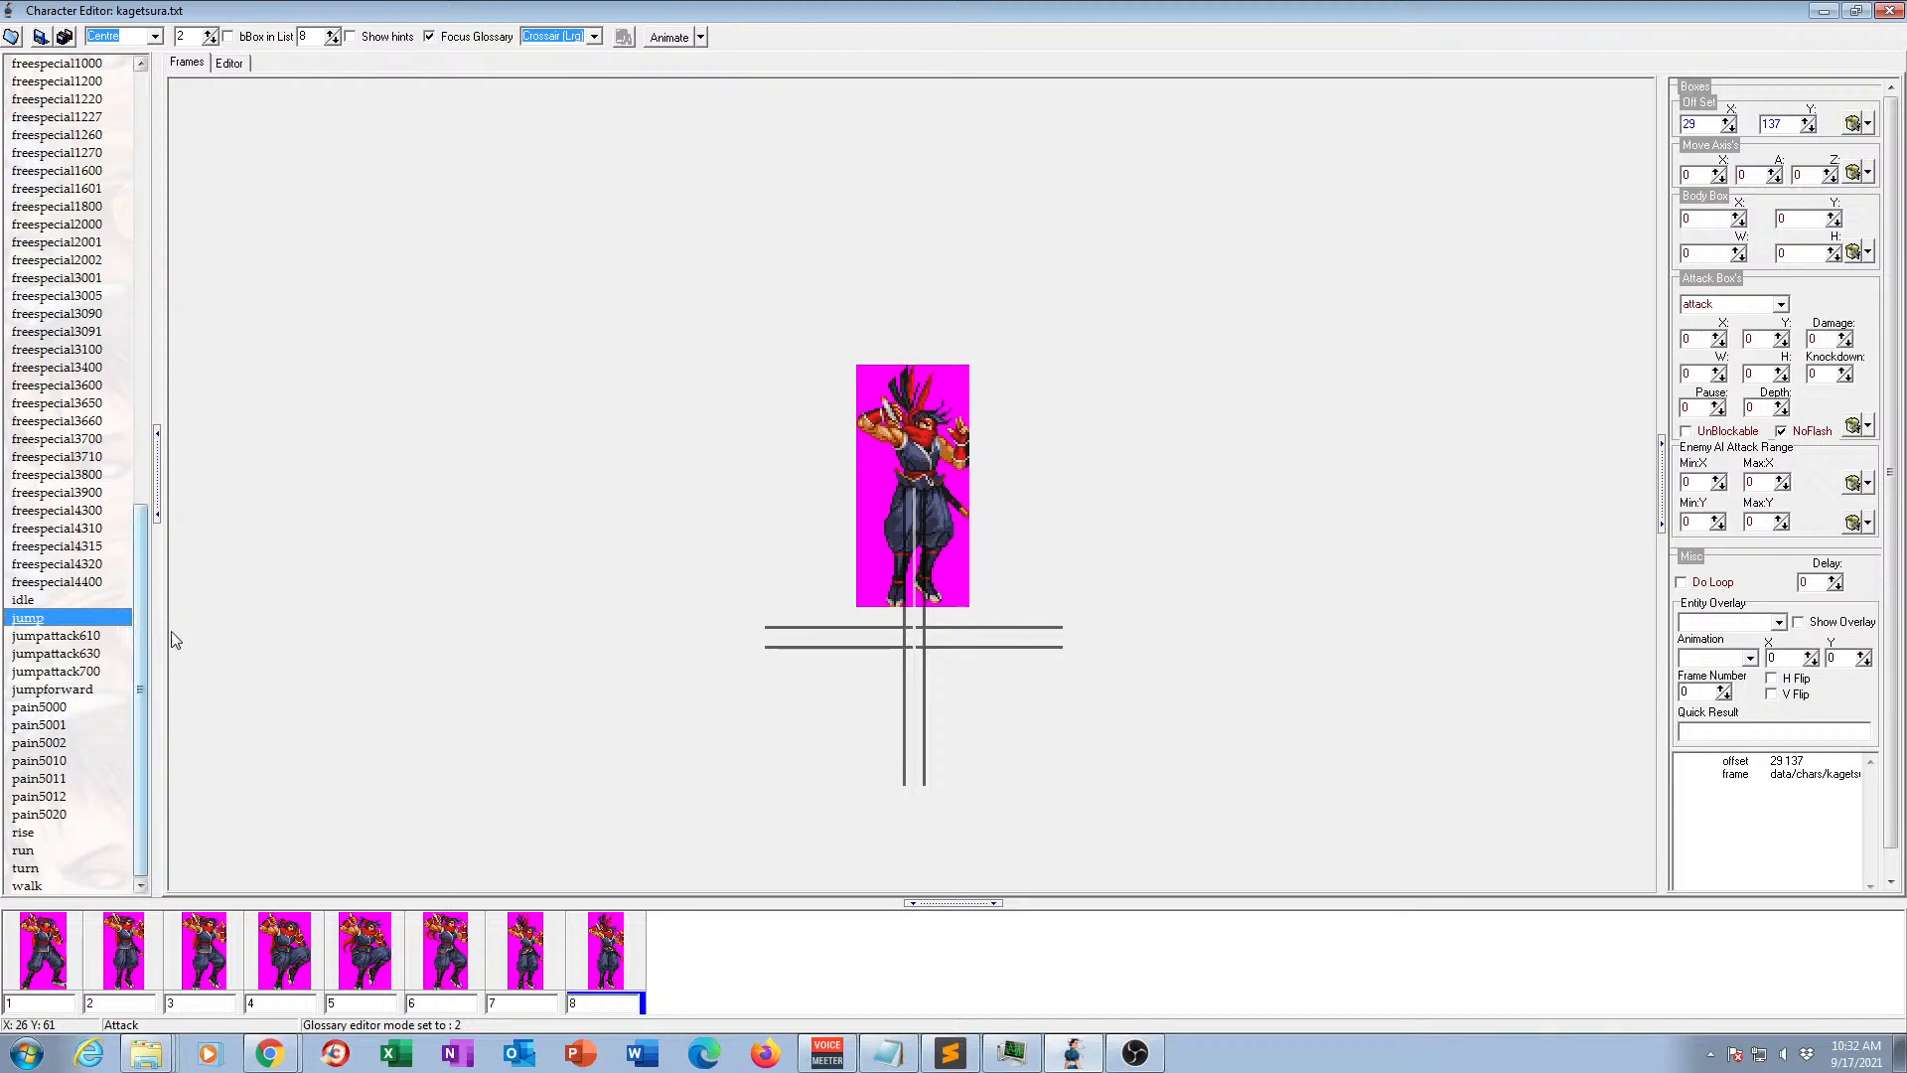
View the frames of animation jumpattack610 and look over the character's full list of animation names.
{"action": "left_click", "coordinate": [84, 636]}
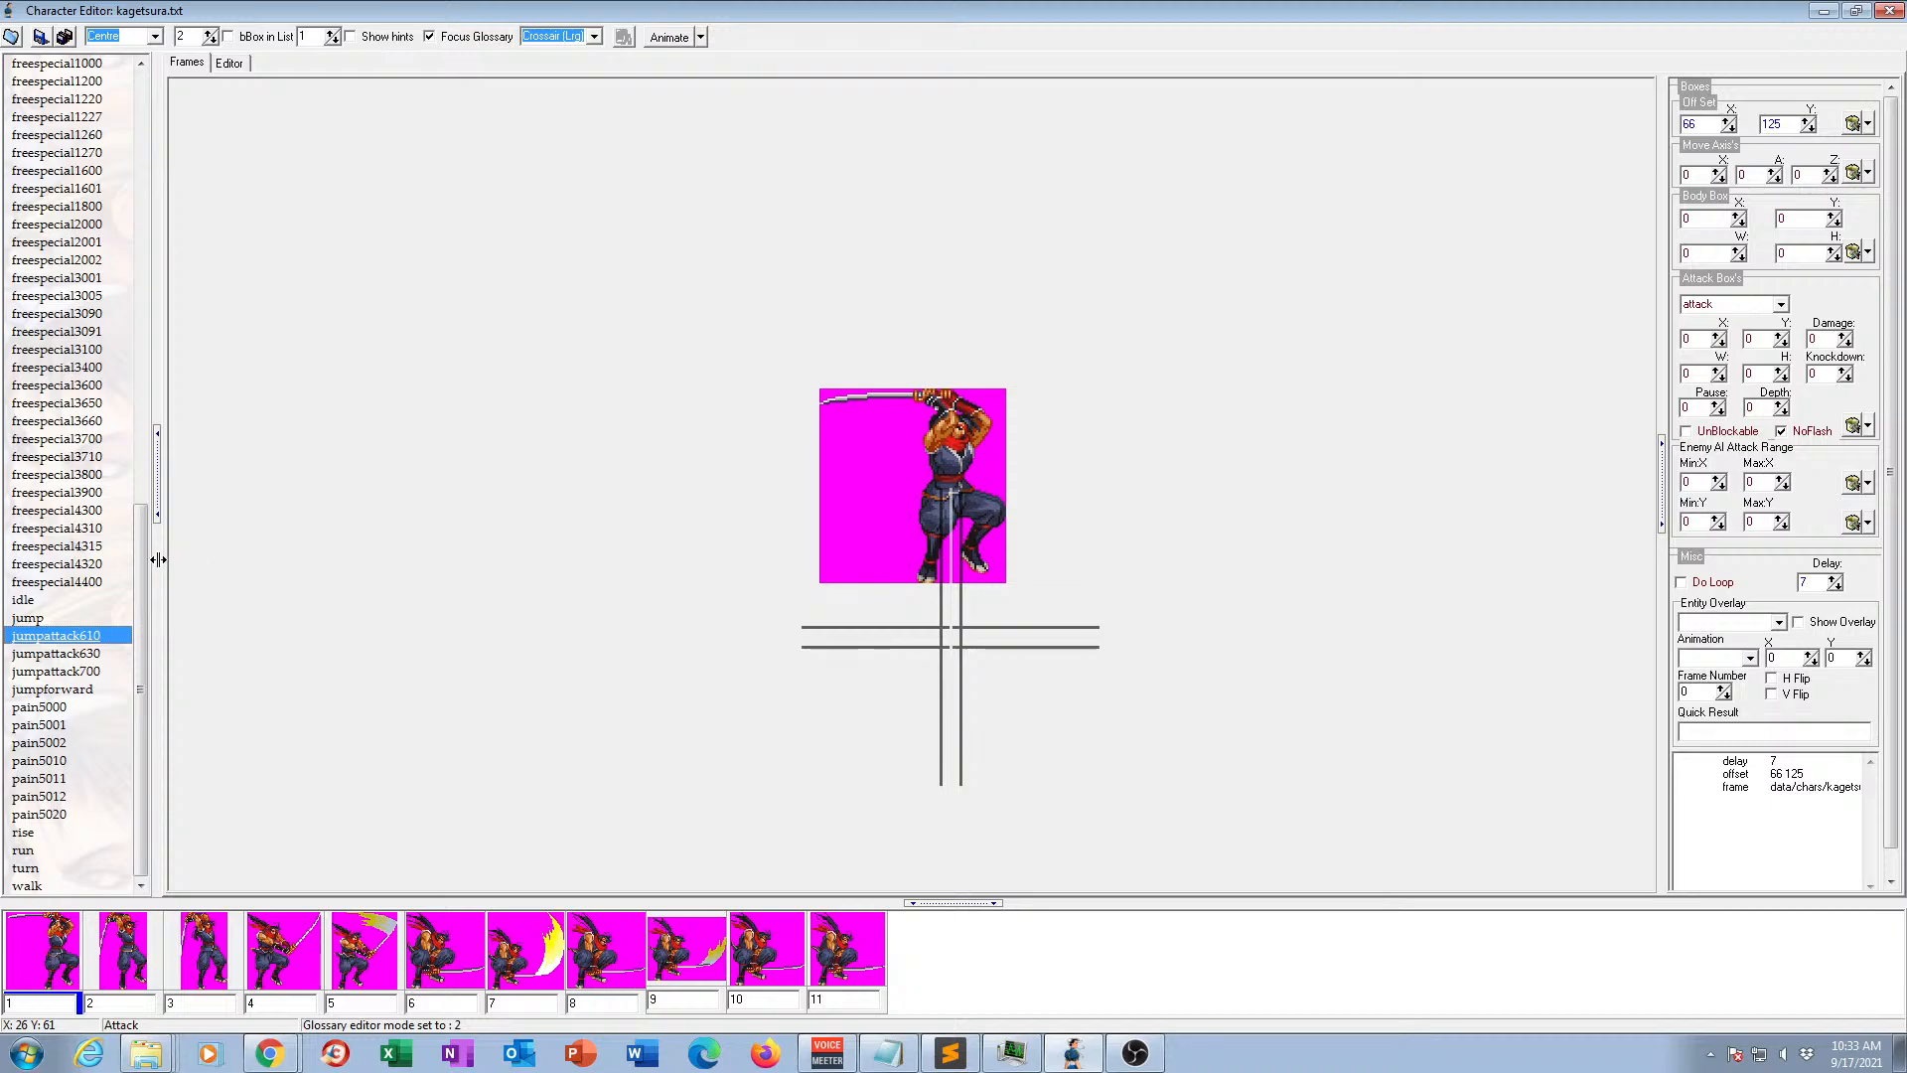
{"action": "left_click_drag", "start_coordinate": [145, 575], "coordinate": [116, 123]}
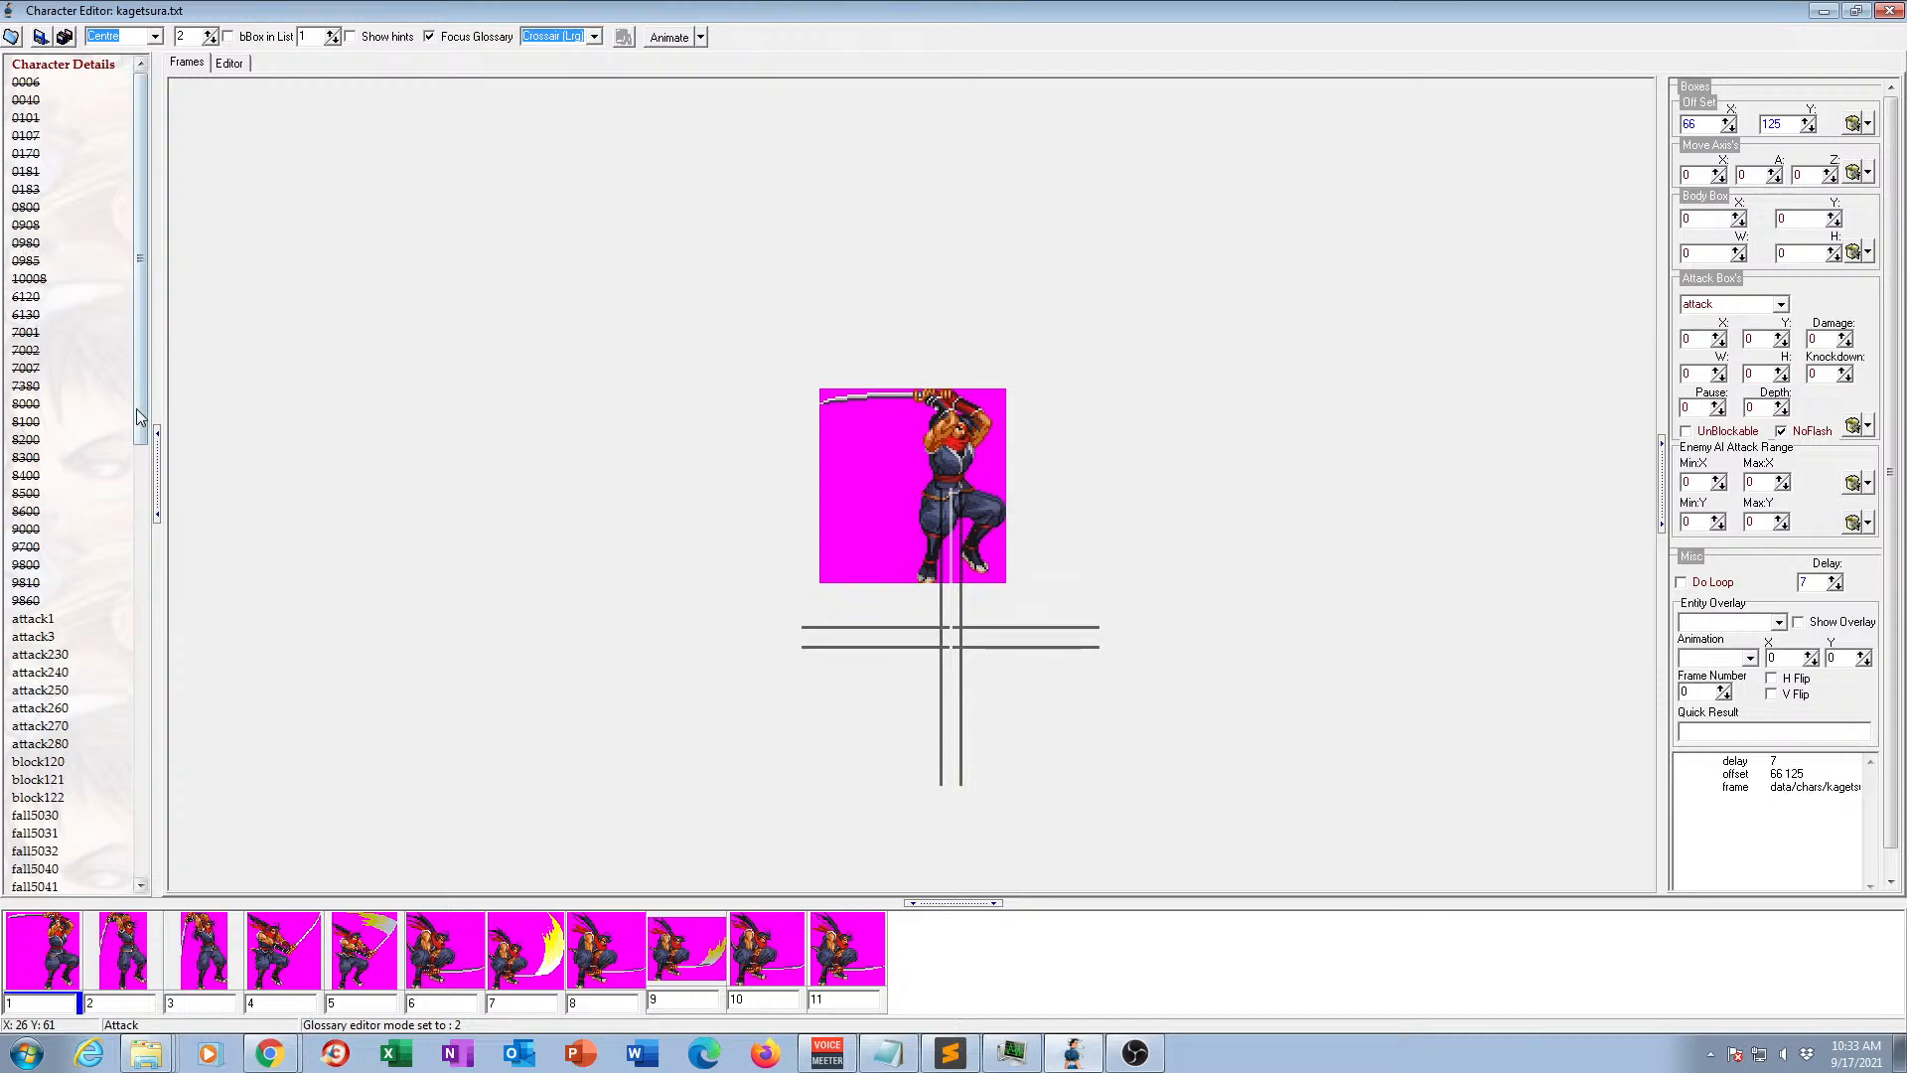
{"action": "left_click_drag", "start_coordinate": [139, 407], "coordinate": [140, 723]}
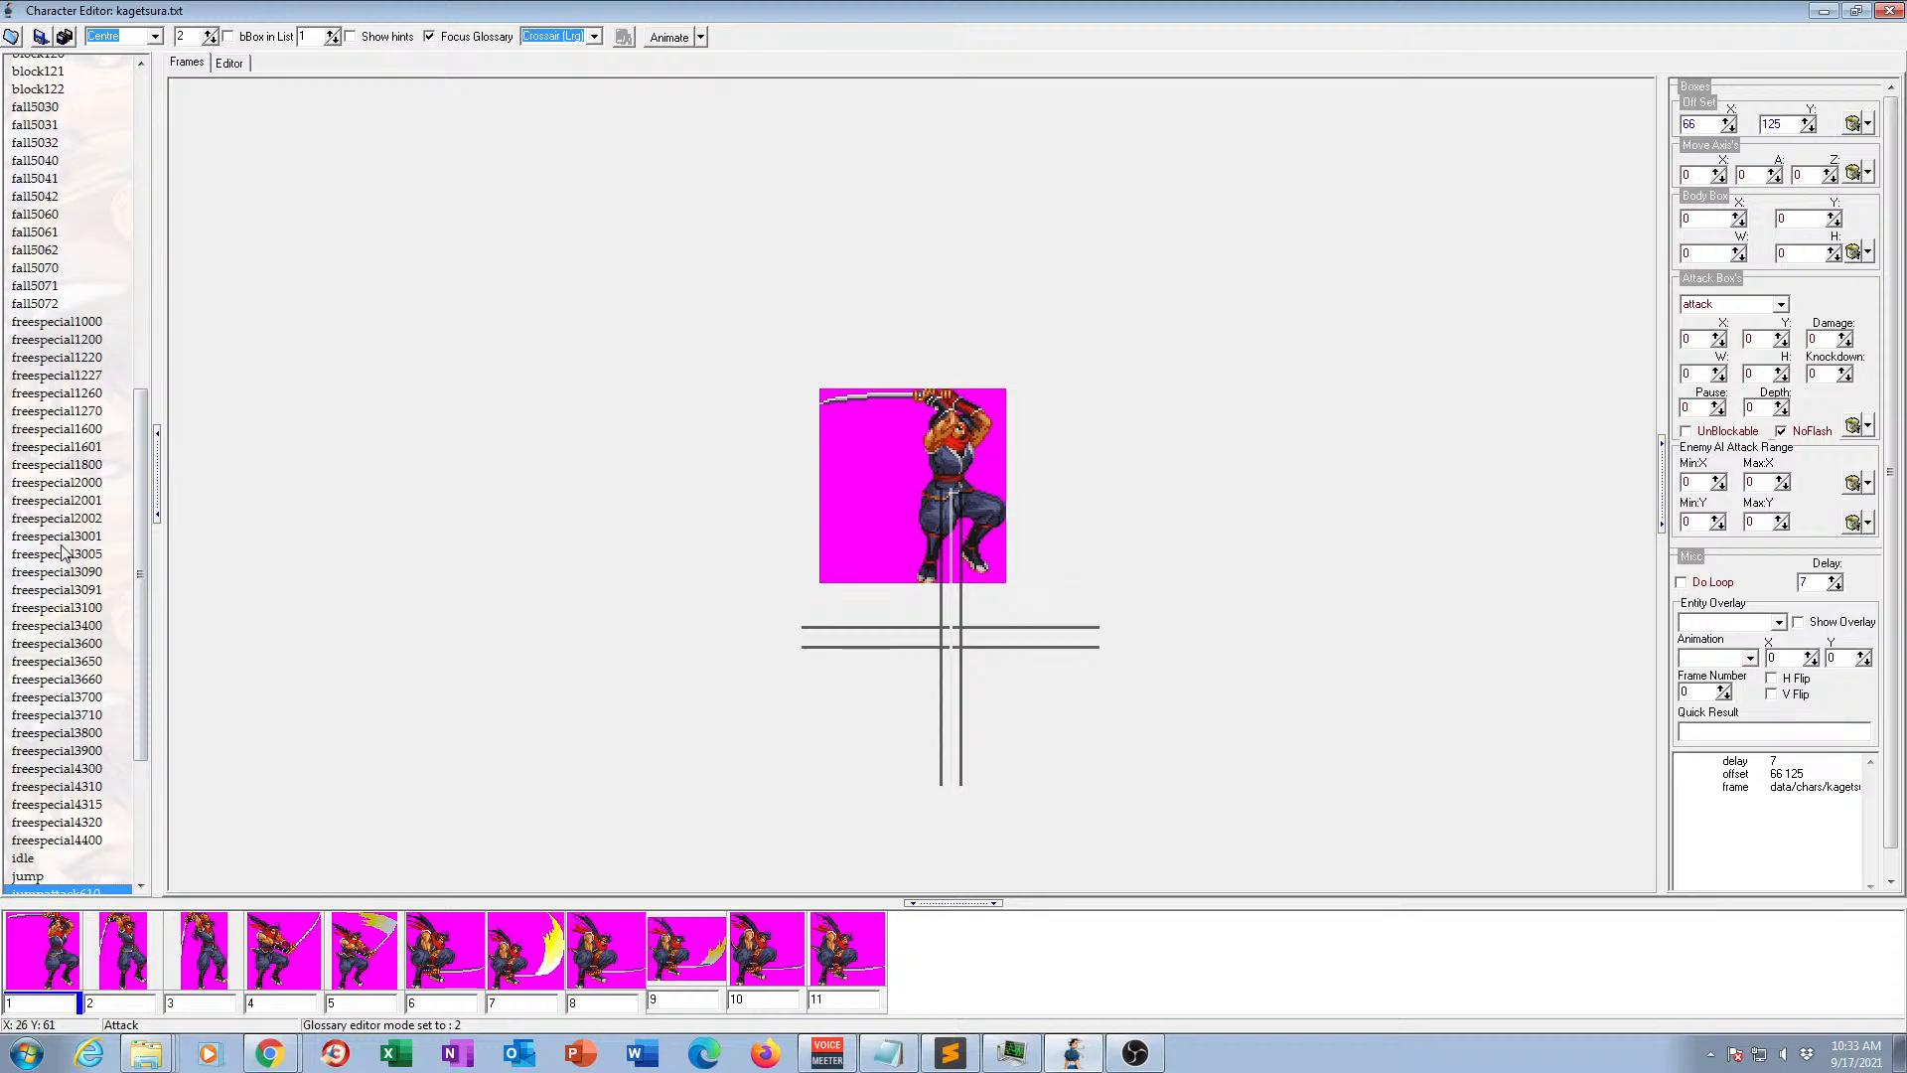
{"action": "scroll", "coordinate": [105, 326], "scroll_direction": "up", "scroll_amount": 6}
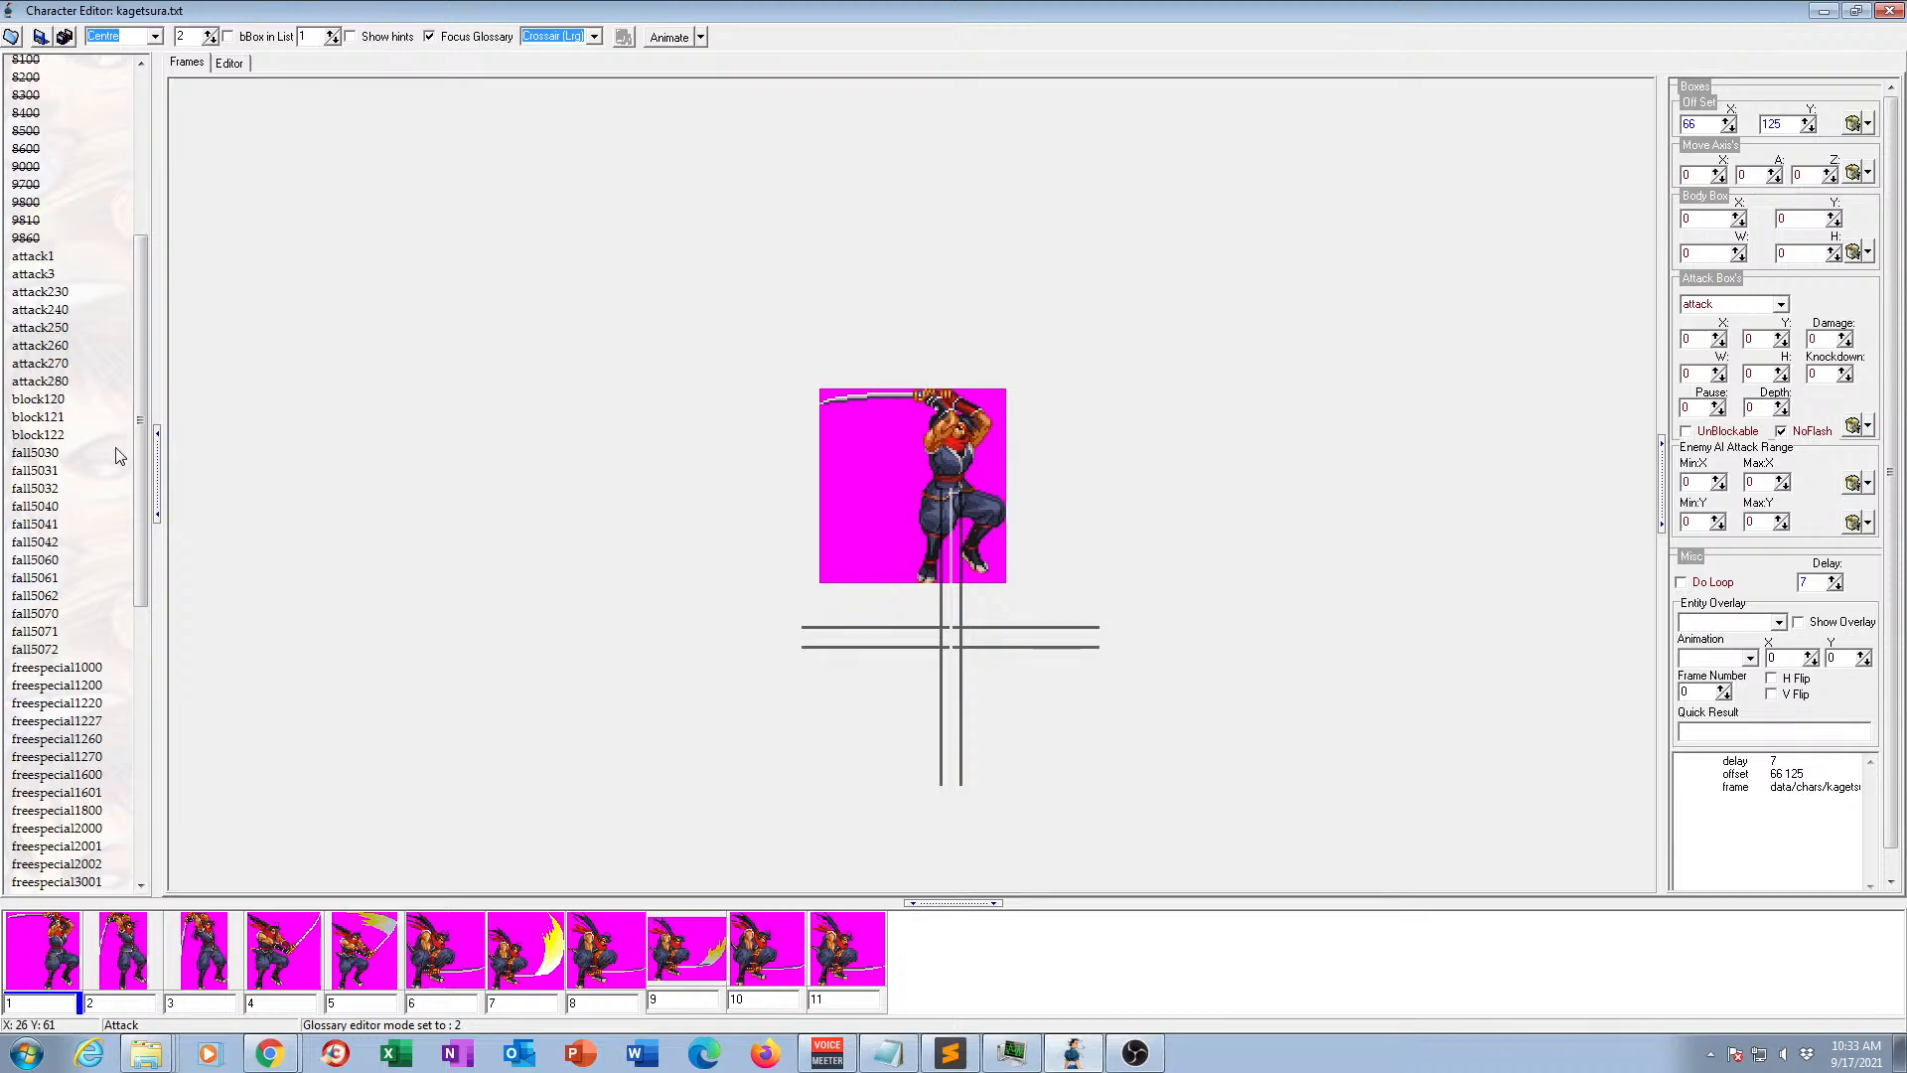
{"action": "left_click_drag", "start_coordinate": [137, 472], "coordinate": [125, 743]}
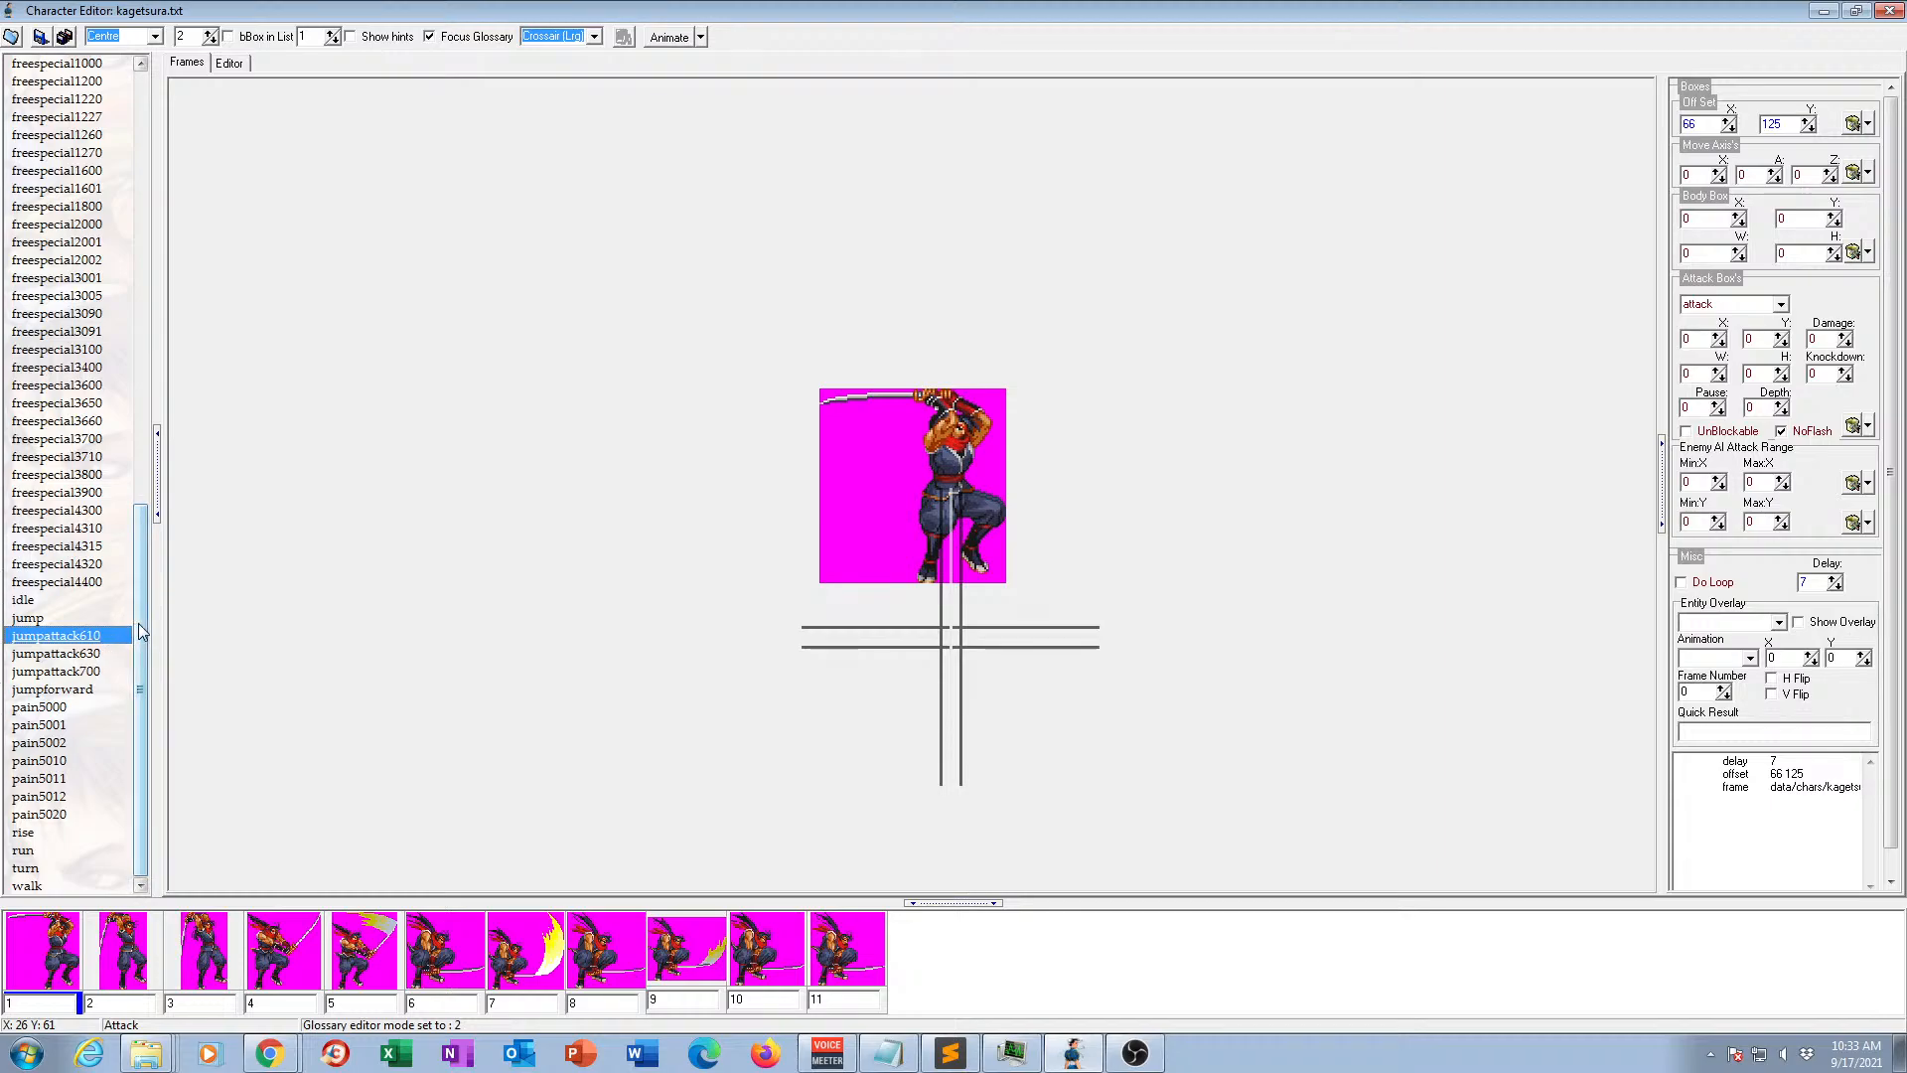
{"action": "left_click_drag", "start_coordinate": [139, 623], "coordinate": [147, 522]}
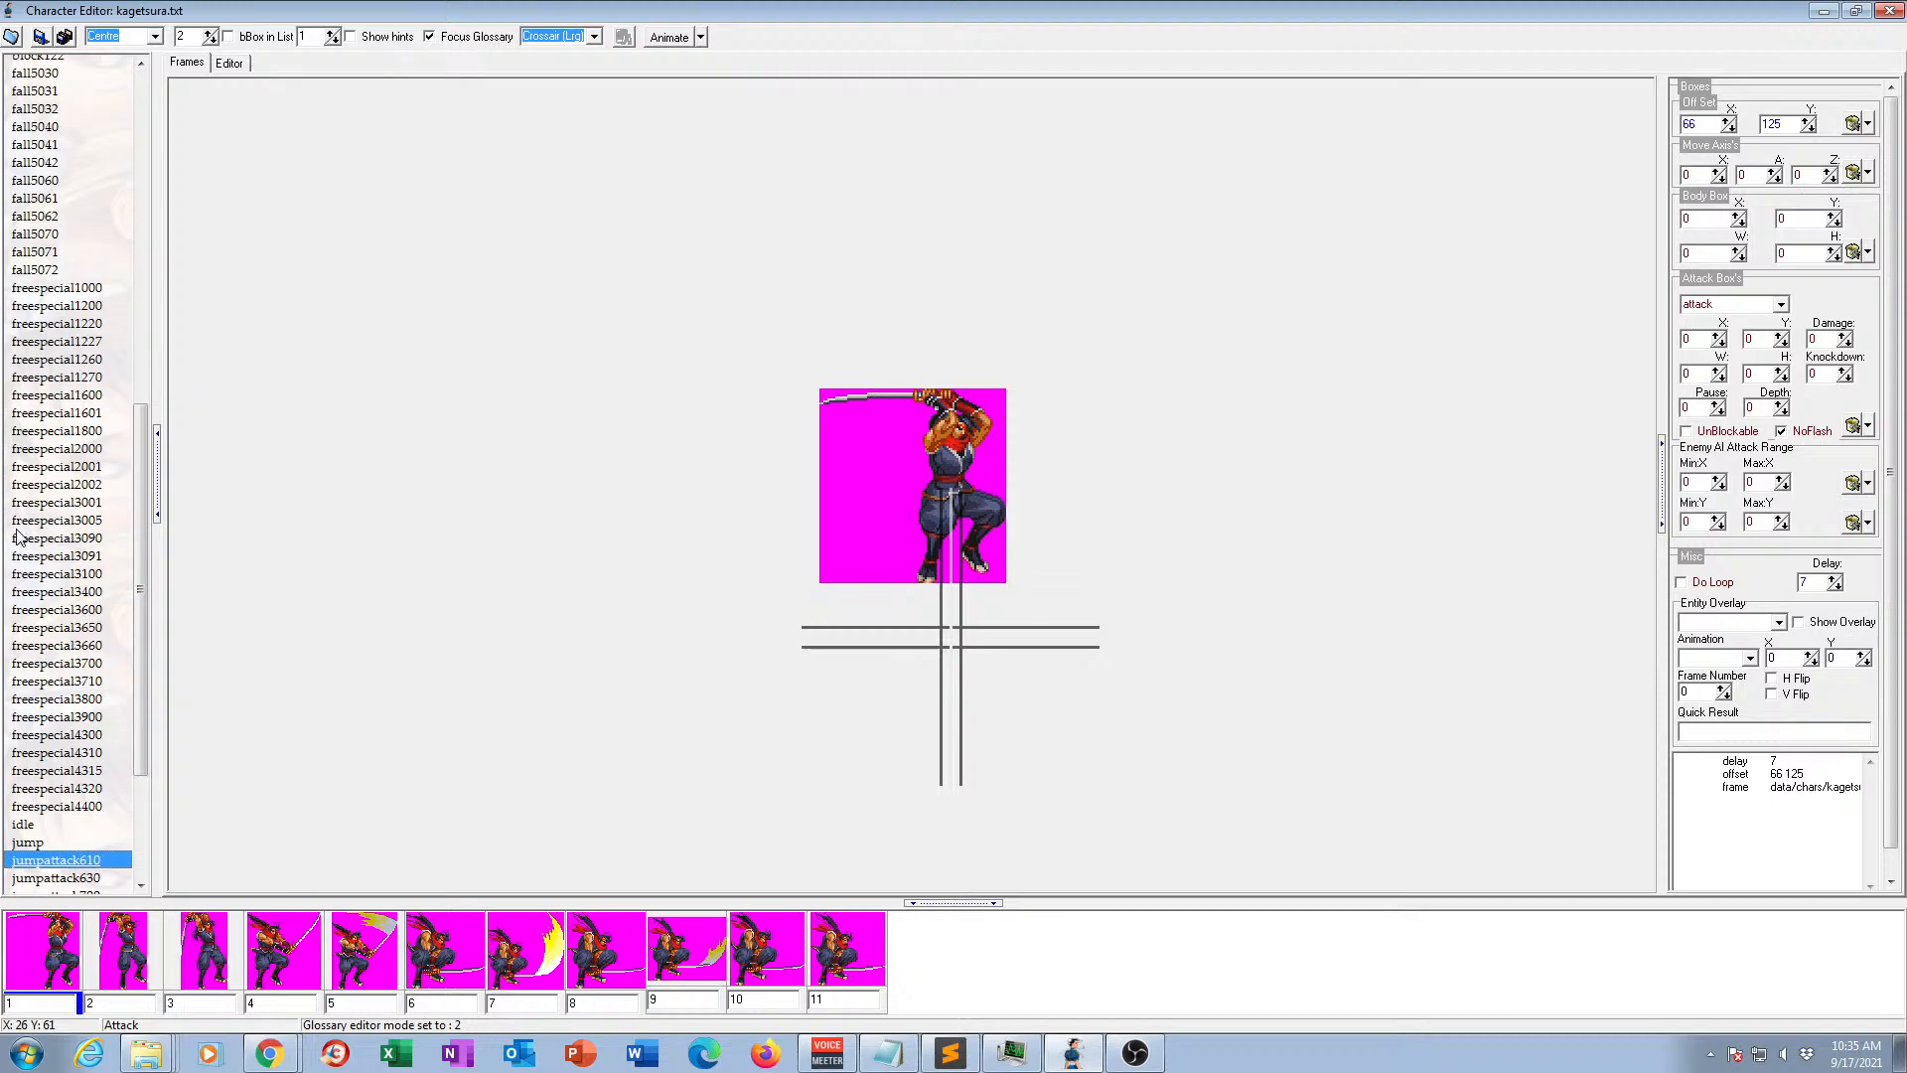
Preview the jumpattack610 and jumpattack630 animations in motion and view the frames of jumpattack700.
{"action": "mouse_move", "coordinate": [142, 460]}
{"action": "left_mouse_down"}
{"action": "mouse_move", "coordinate": [138, 548]}
{"action": "mouse_move", "coordinate": [147, 379]}
{"action": "mouse_move", "coordinate": [142, 575]}
{"action": "mouse_move", "coordinate": [137, 483]}
{"action": "left_mouse_up"}
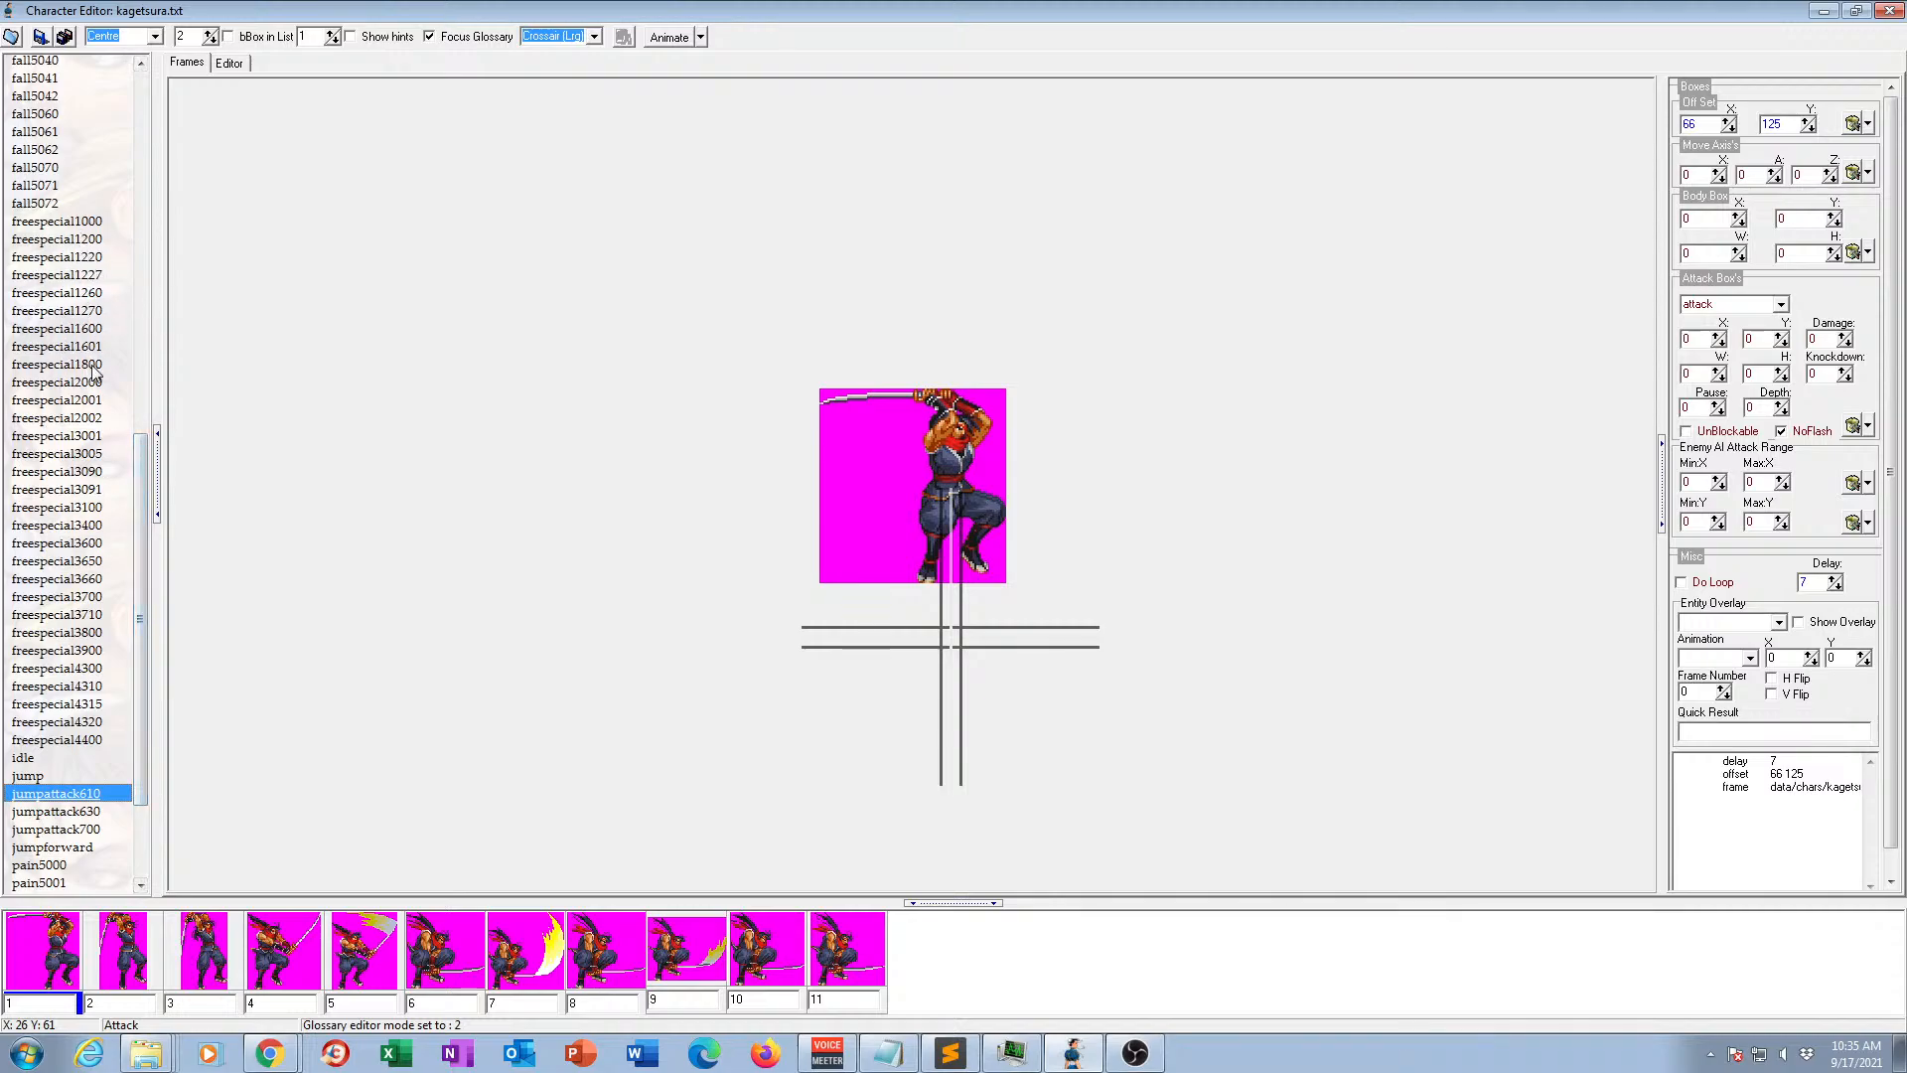
{"action": "scroll", "coordinate": [145, 522], "scroll_direction": "down", "scroll_amount": 3}
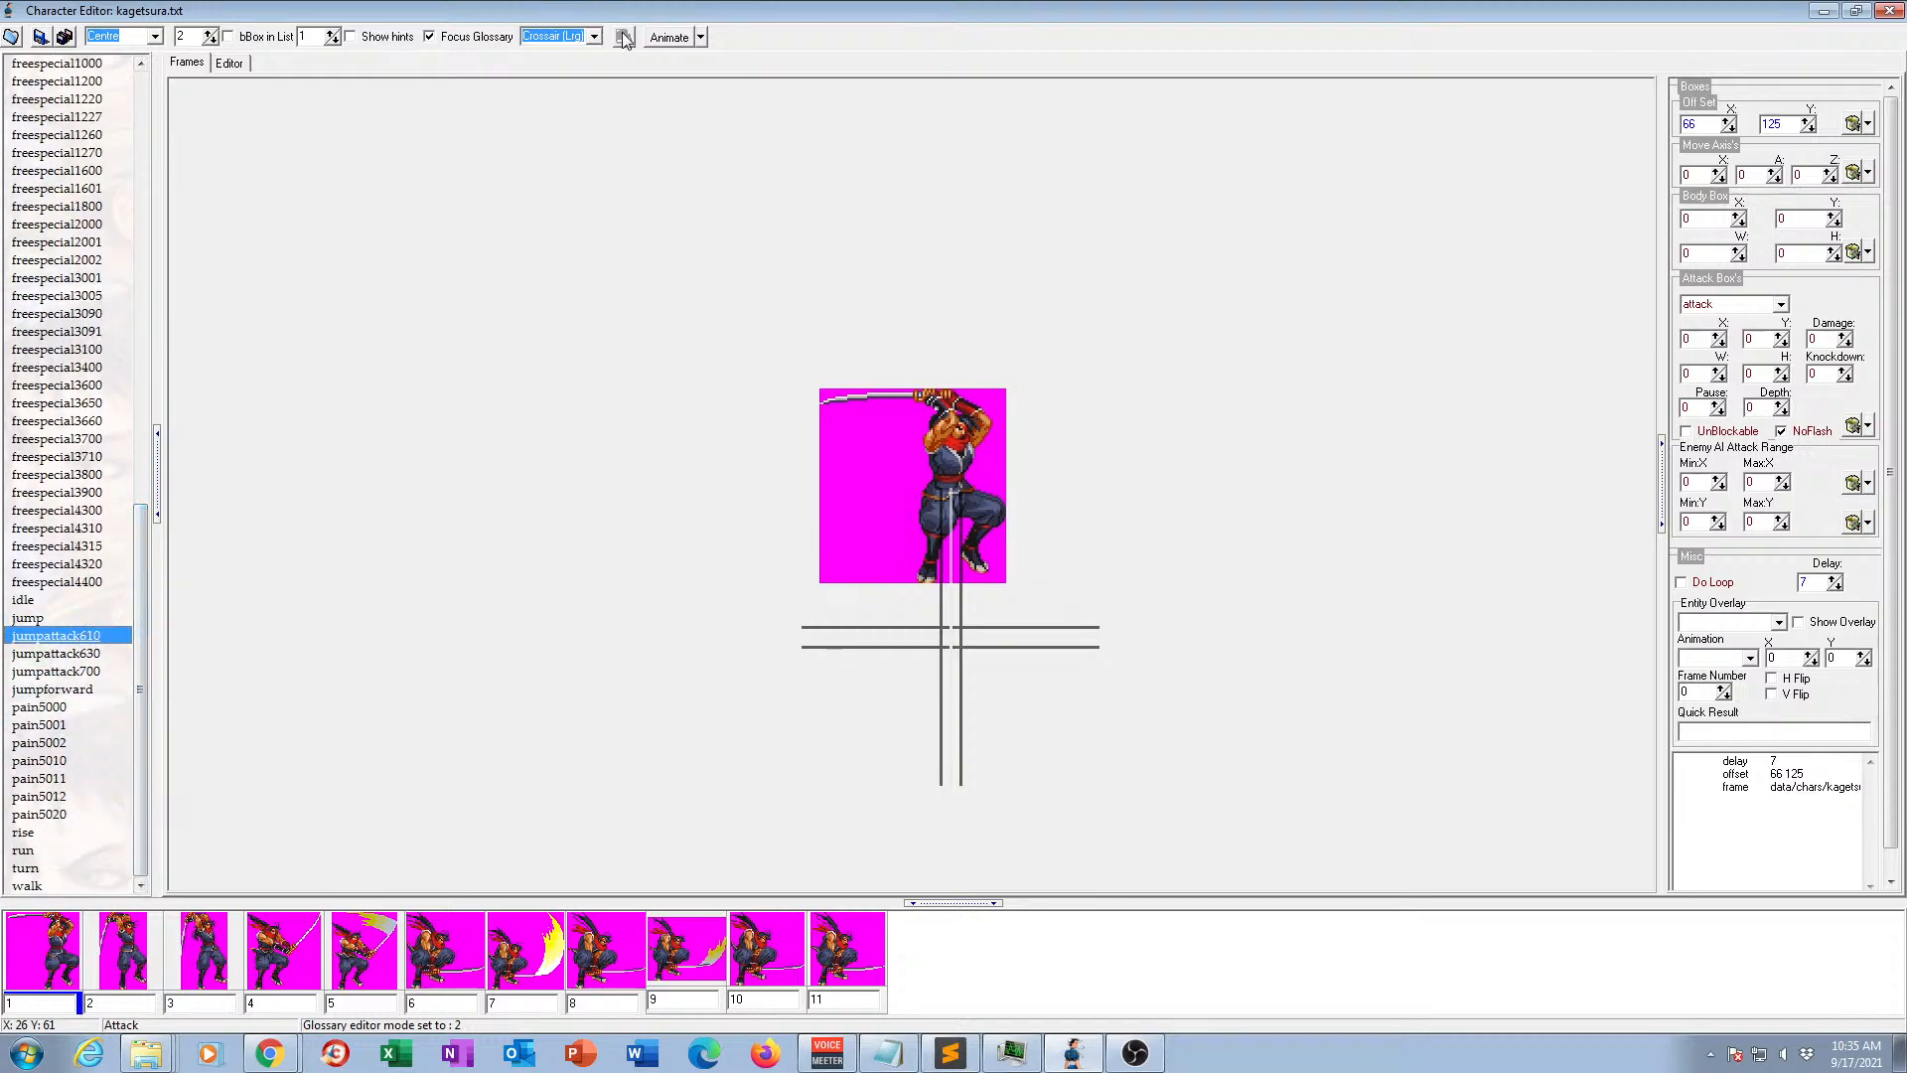
{"action": "left_click", "coordinate": [669, 37]}
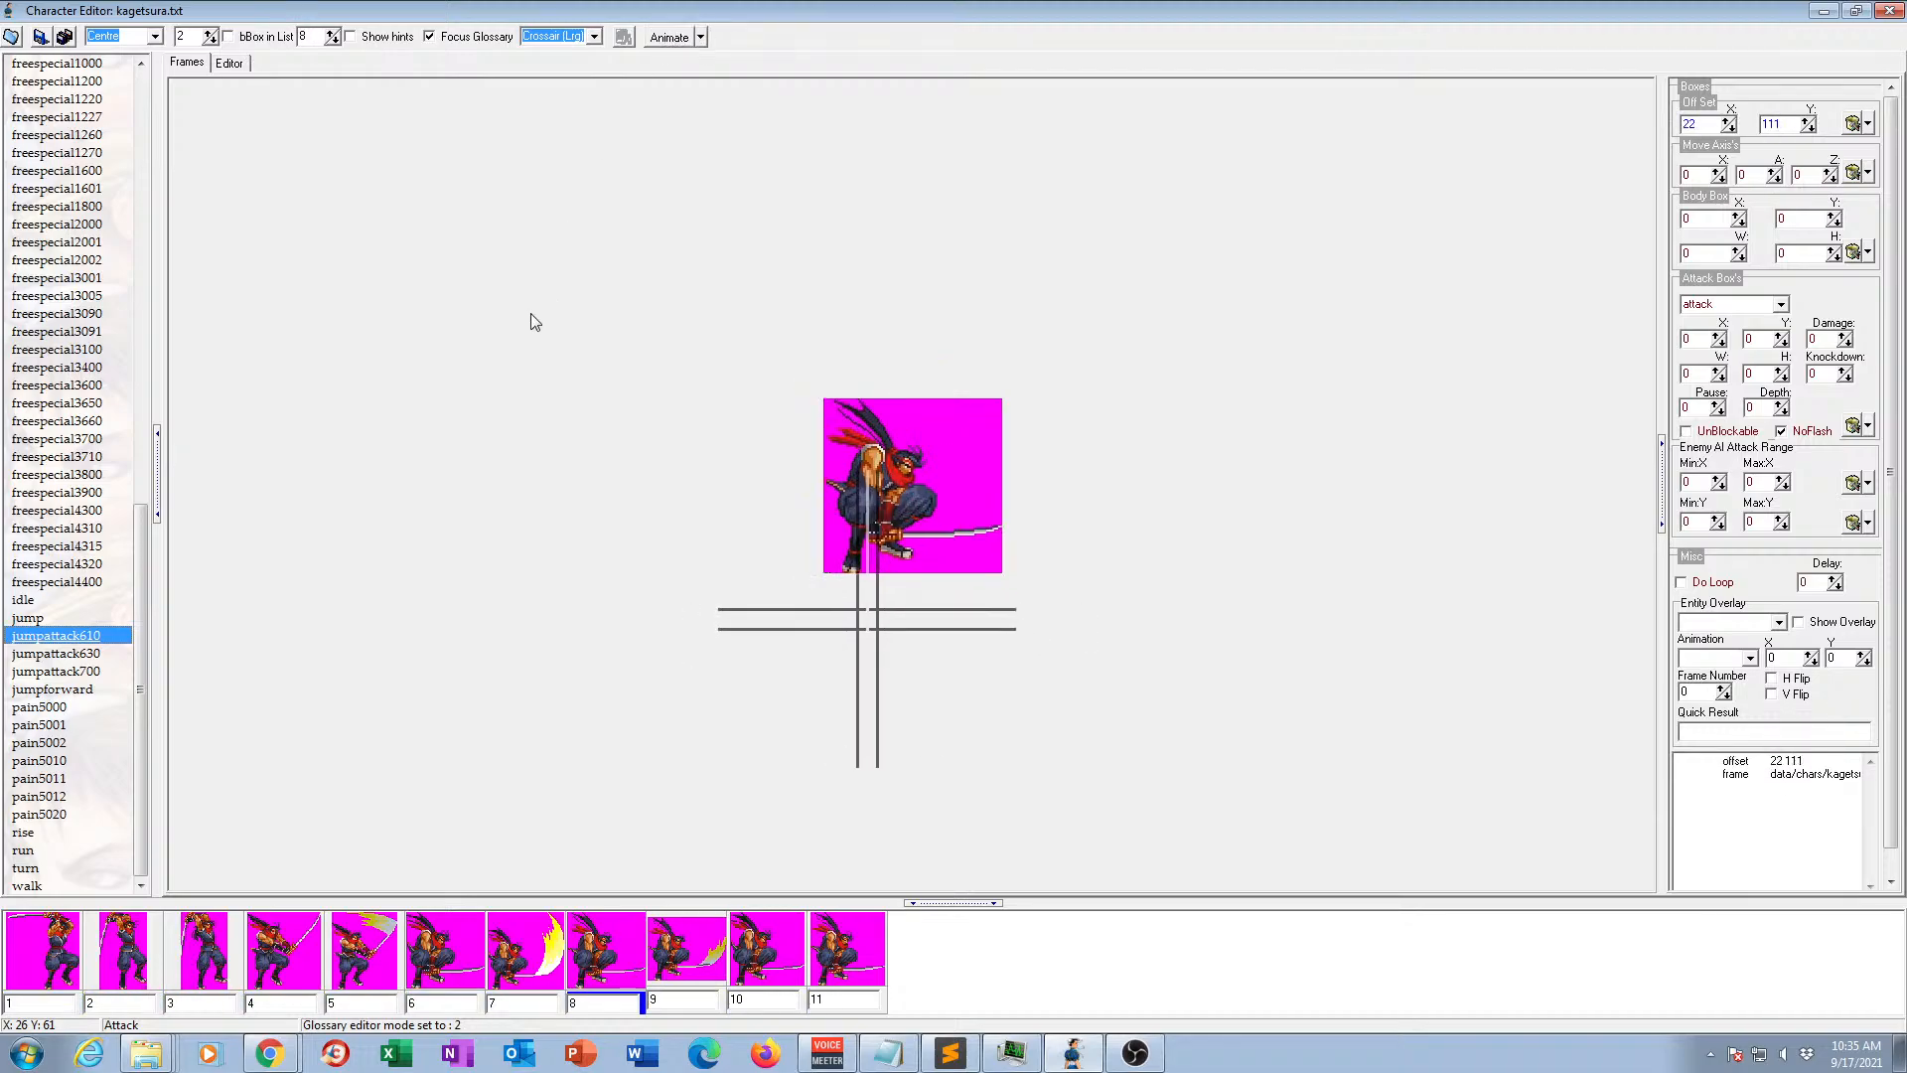
{"action": "left_click", "coordinate": [69, 653]}
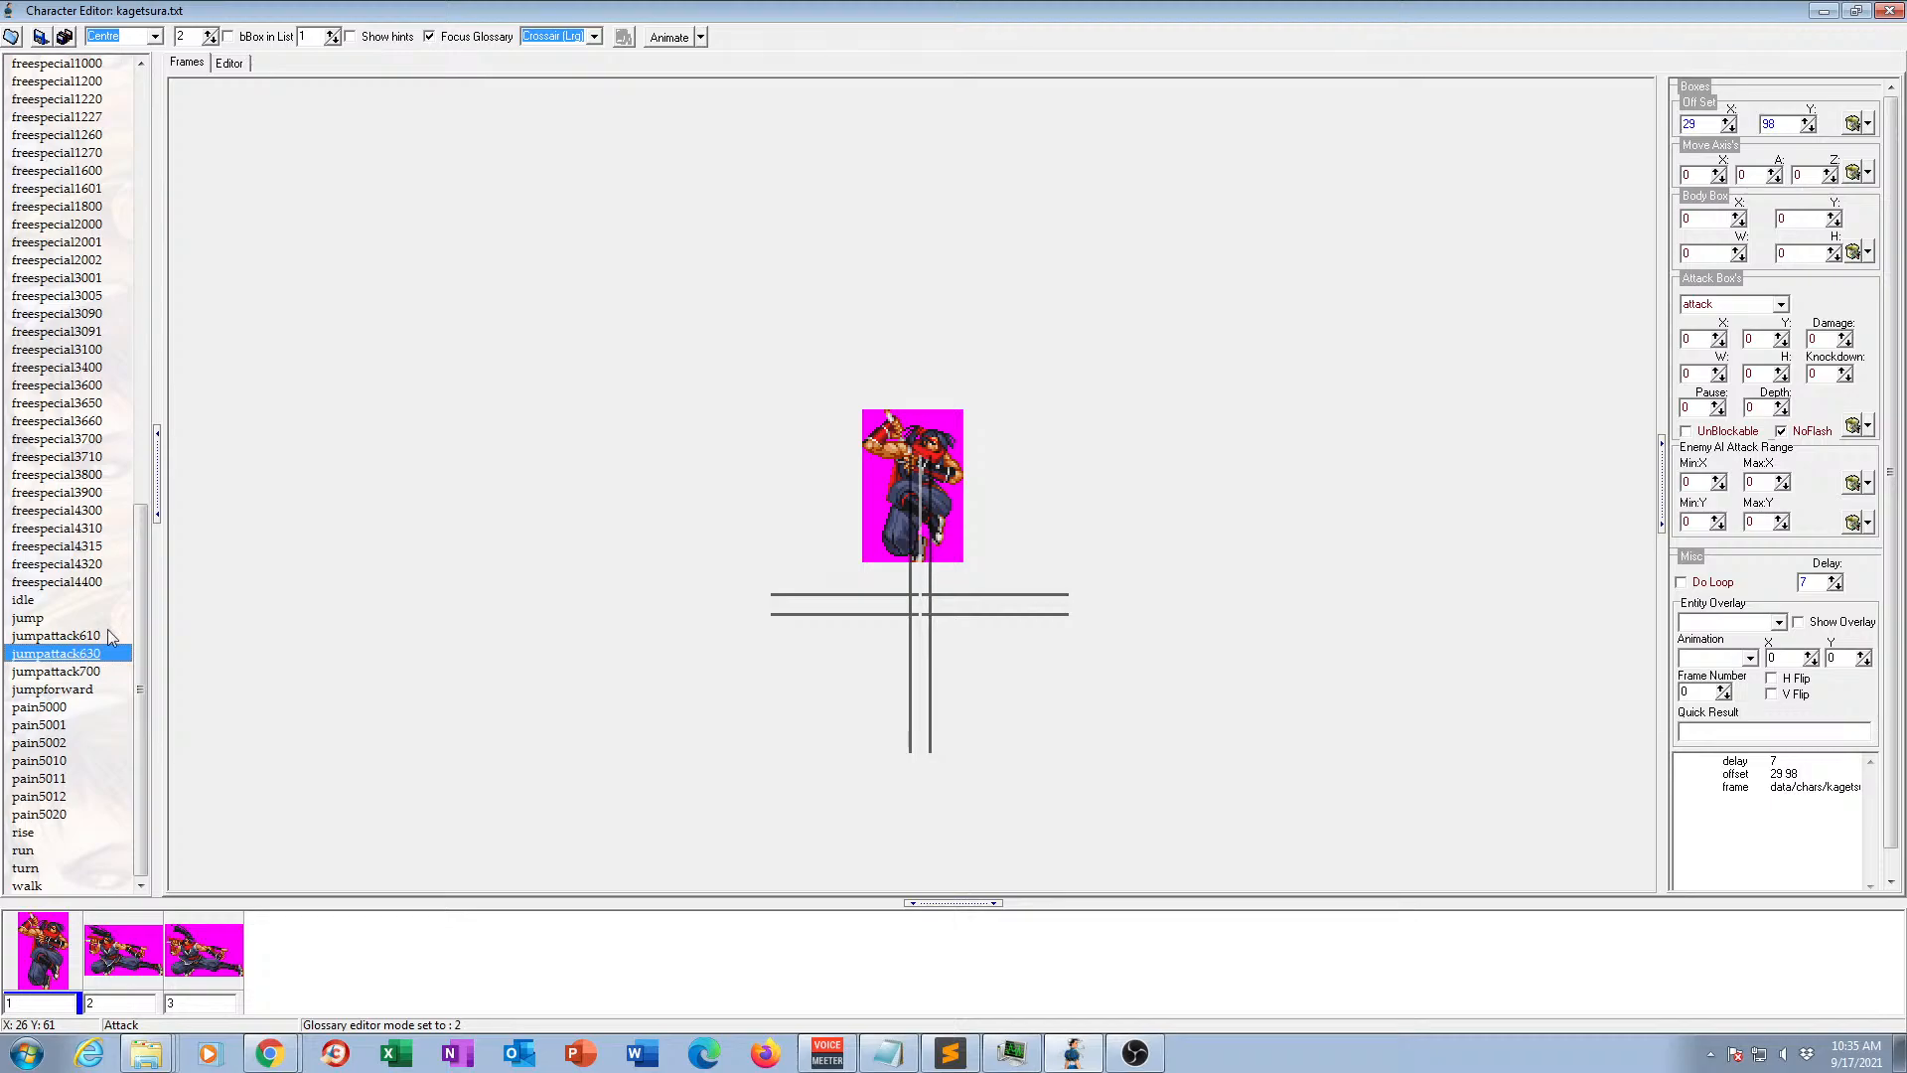
{"action": "left_click", "coordinate": [660, 36]}
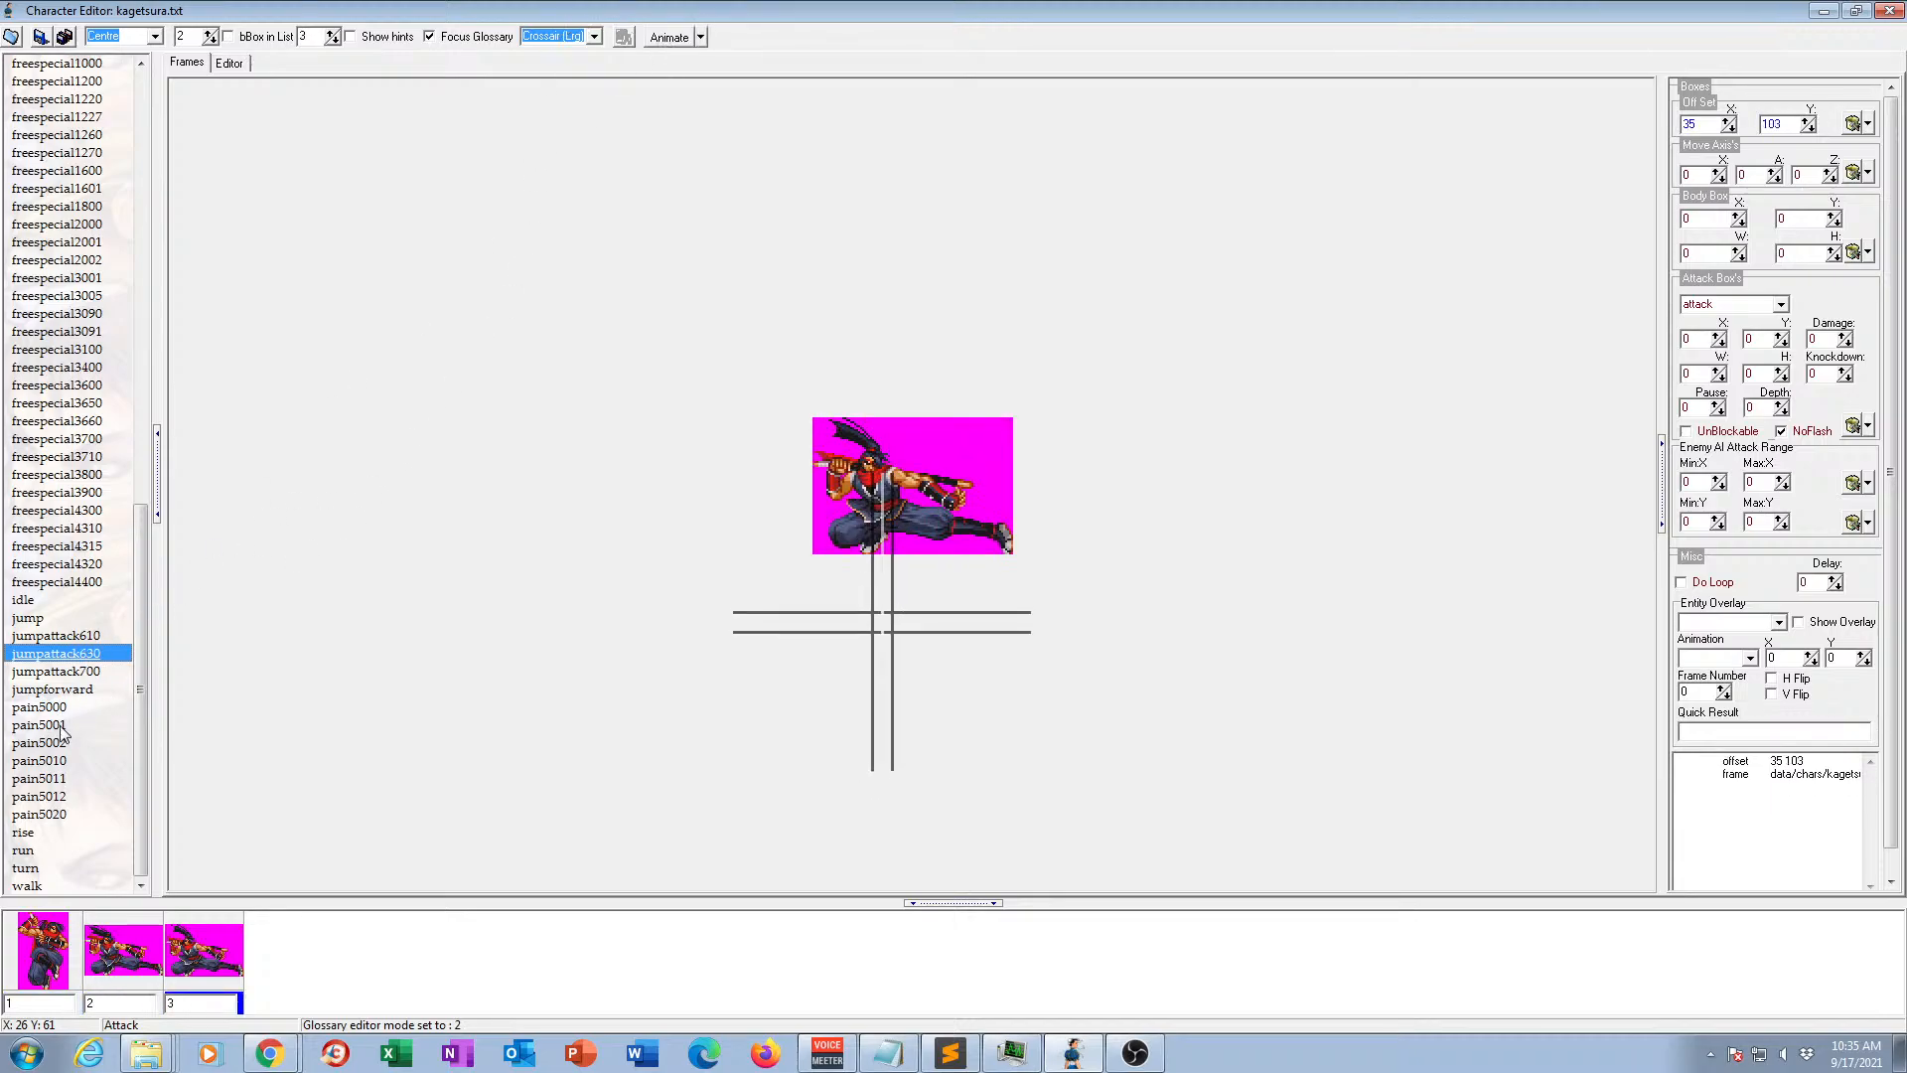
{"action": "left_click", "coordinate": [71, 672]}
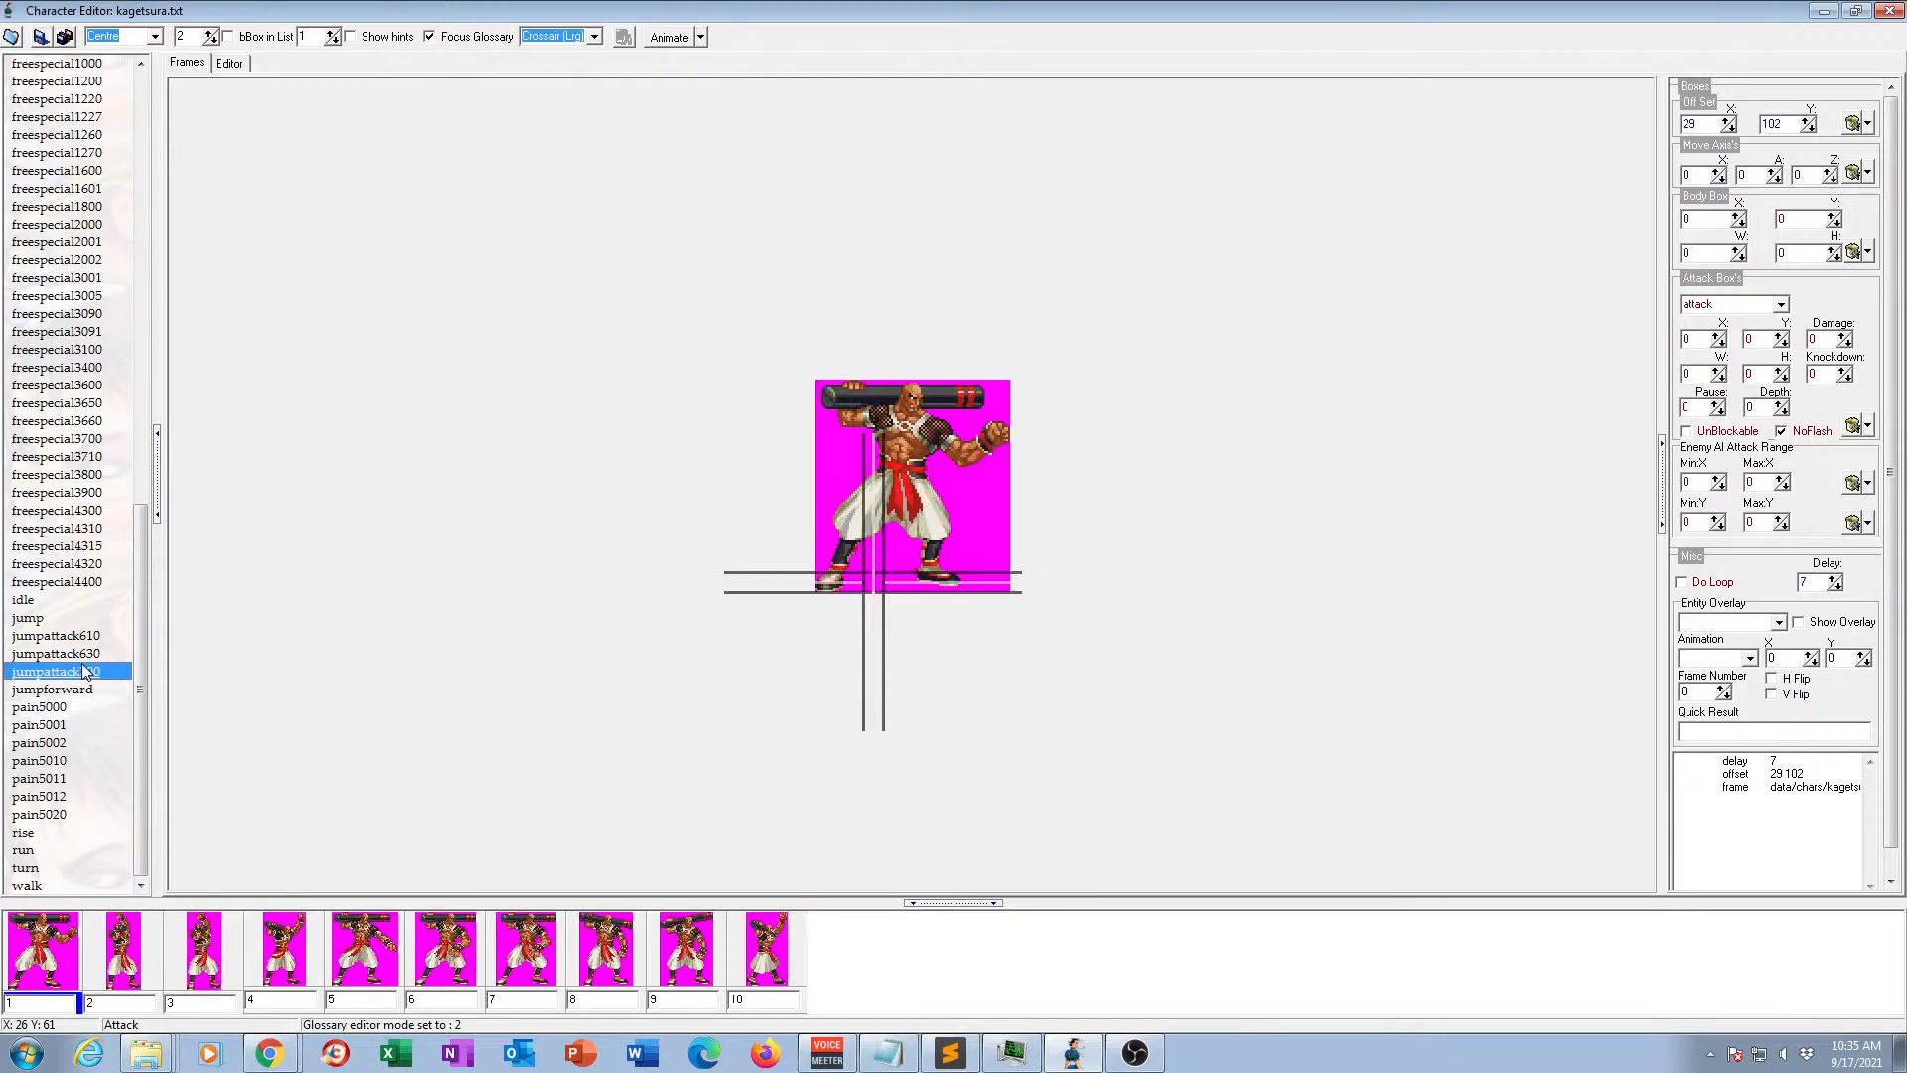
Compare the frames of the jumpforward animation with those of the jump animation.
{"action": "left_click", "coordinate": [59, 690]}
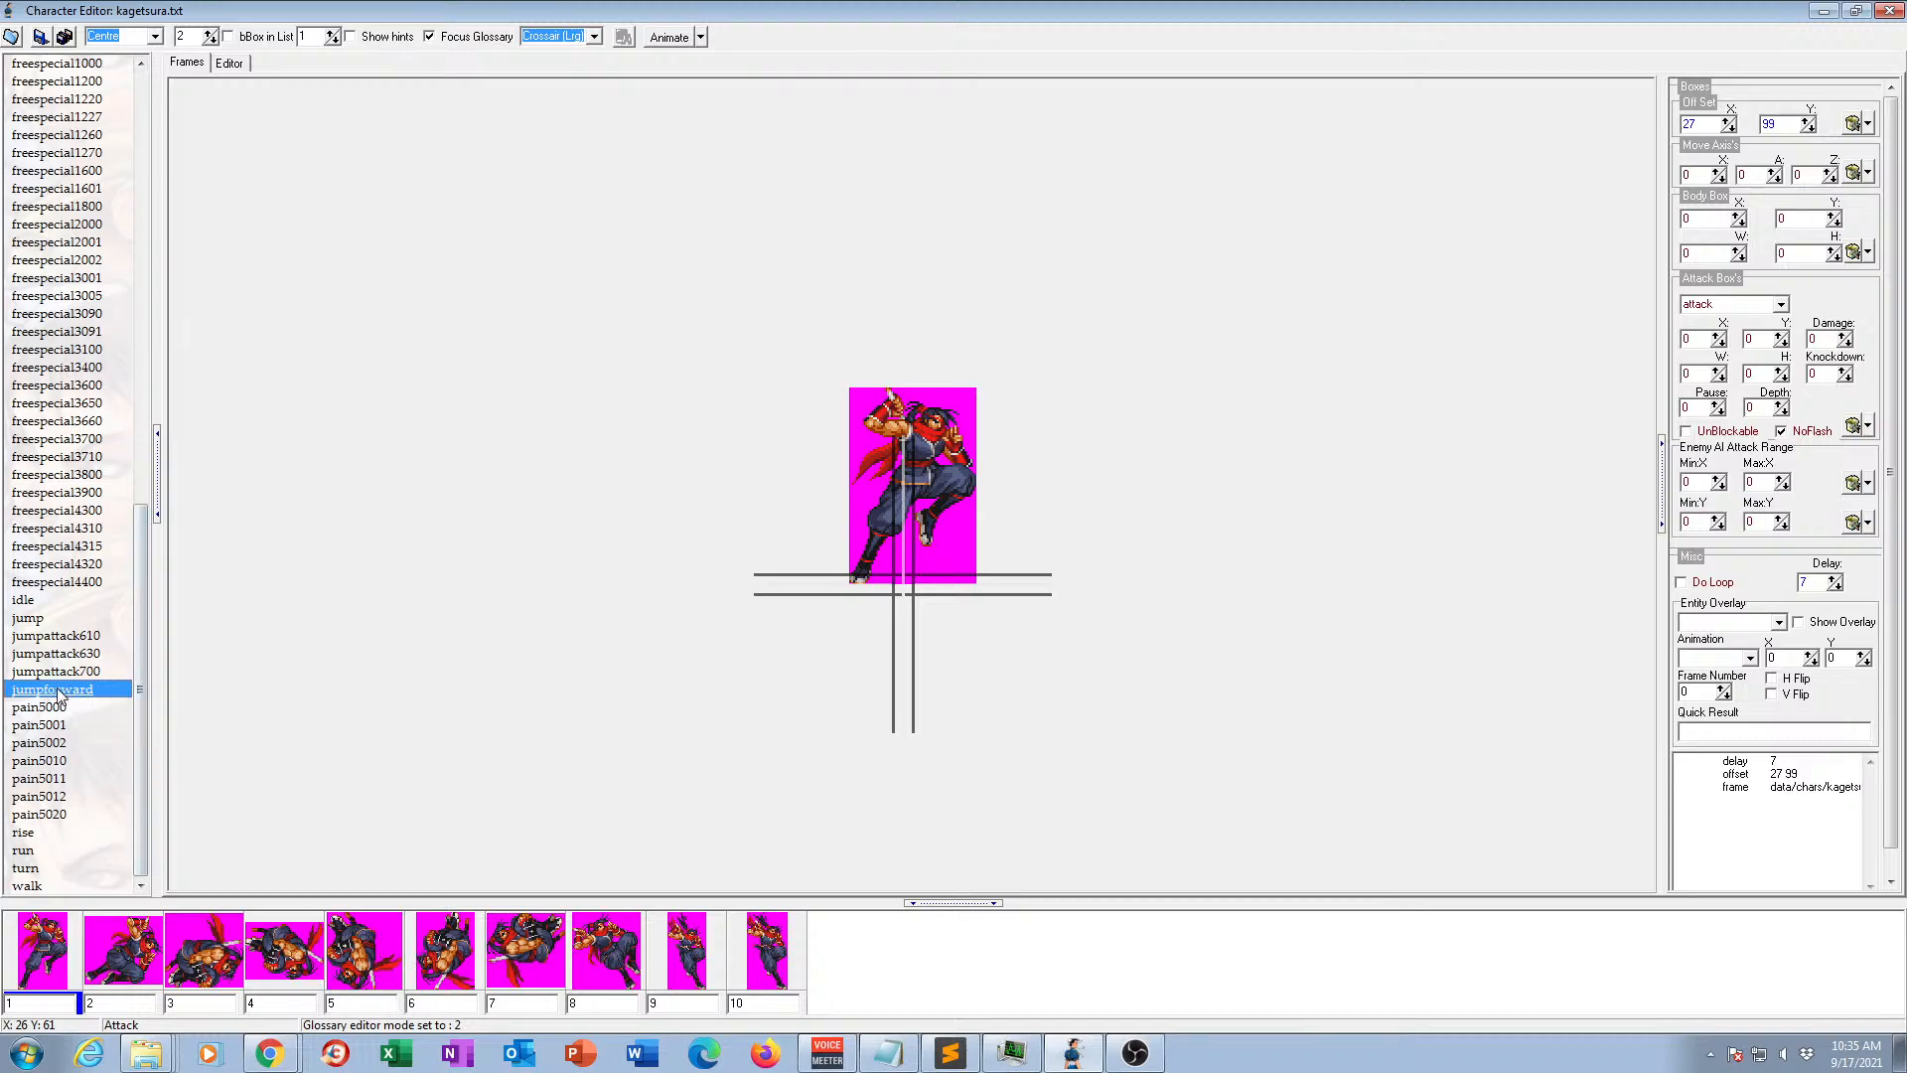
{"action": "left_click", "coordinate": [30, 618]}
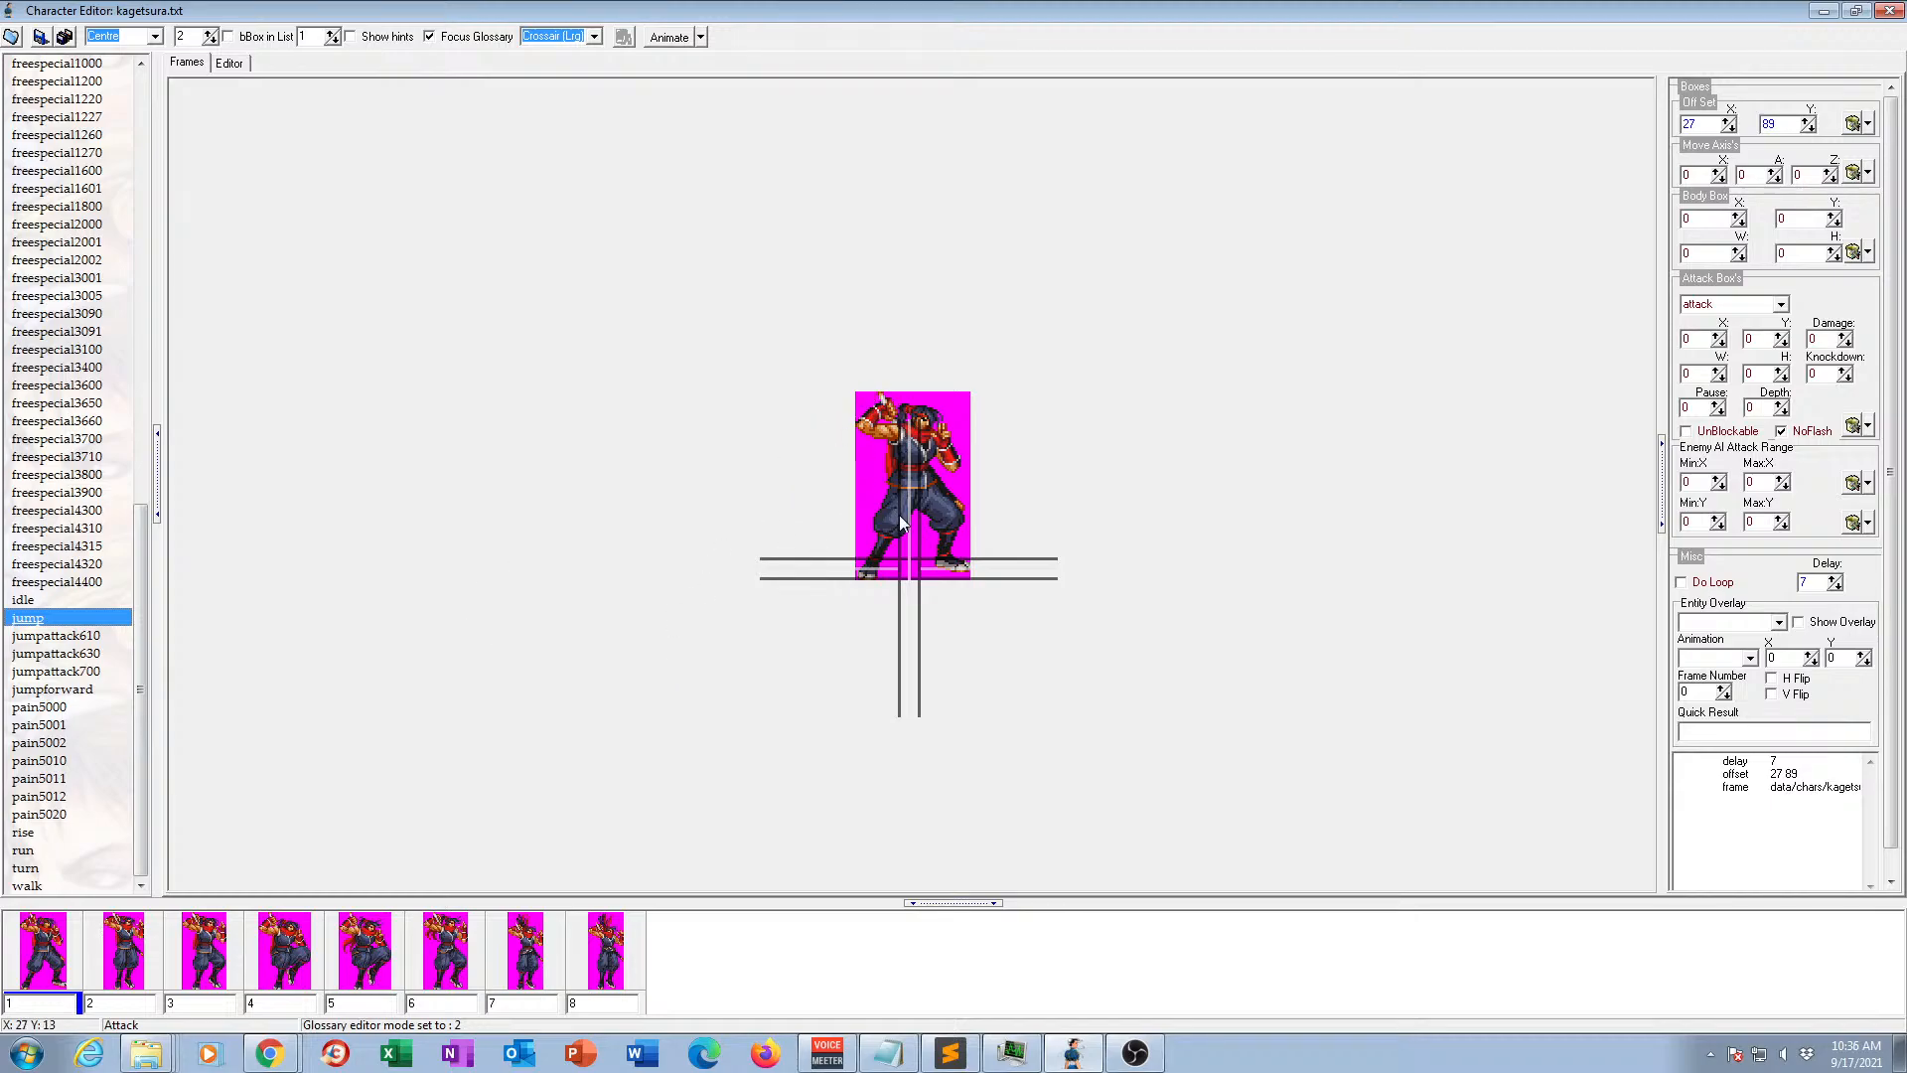
{"action": "left_click", "coordinate": [92, 692]}
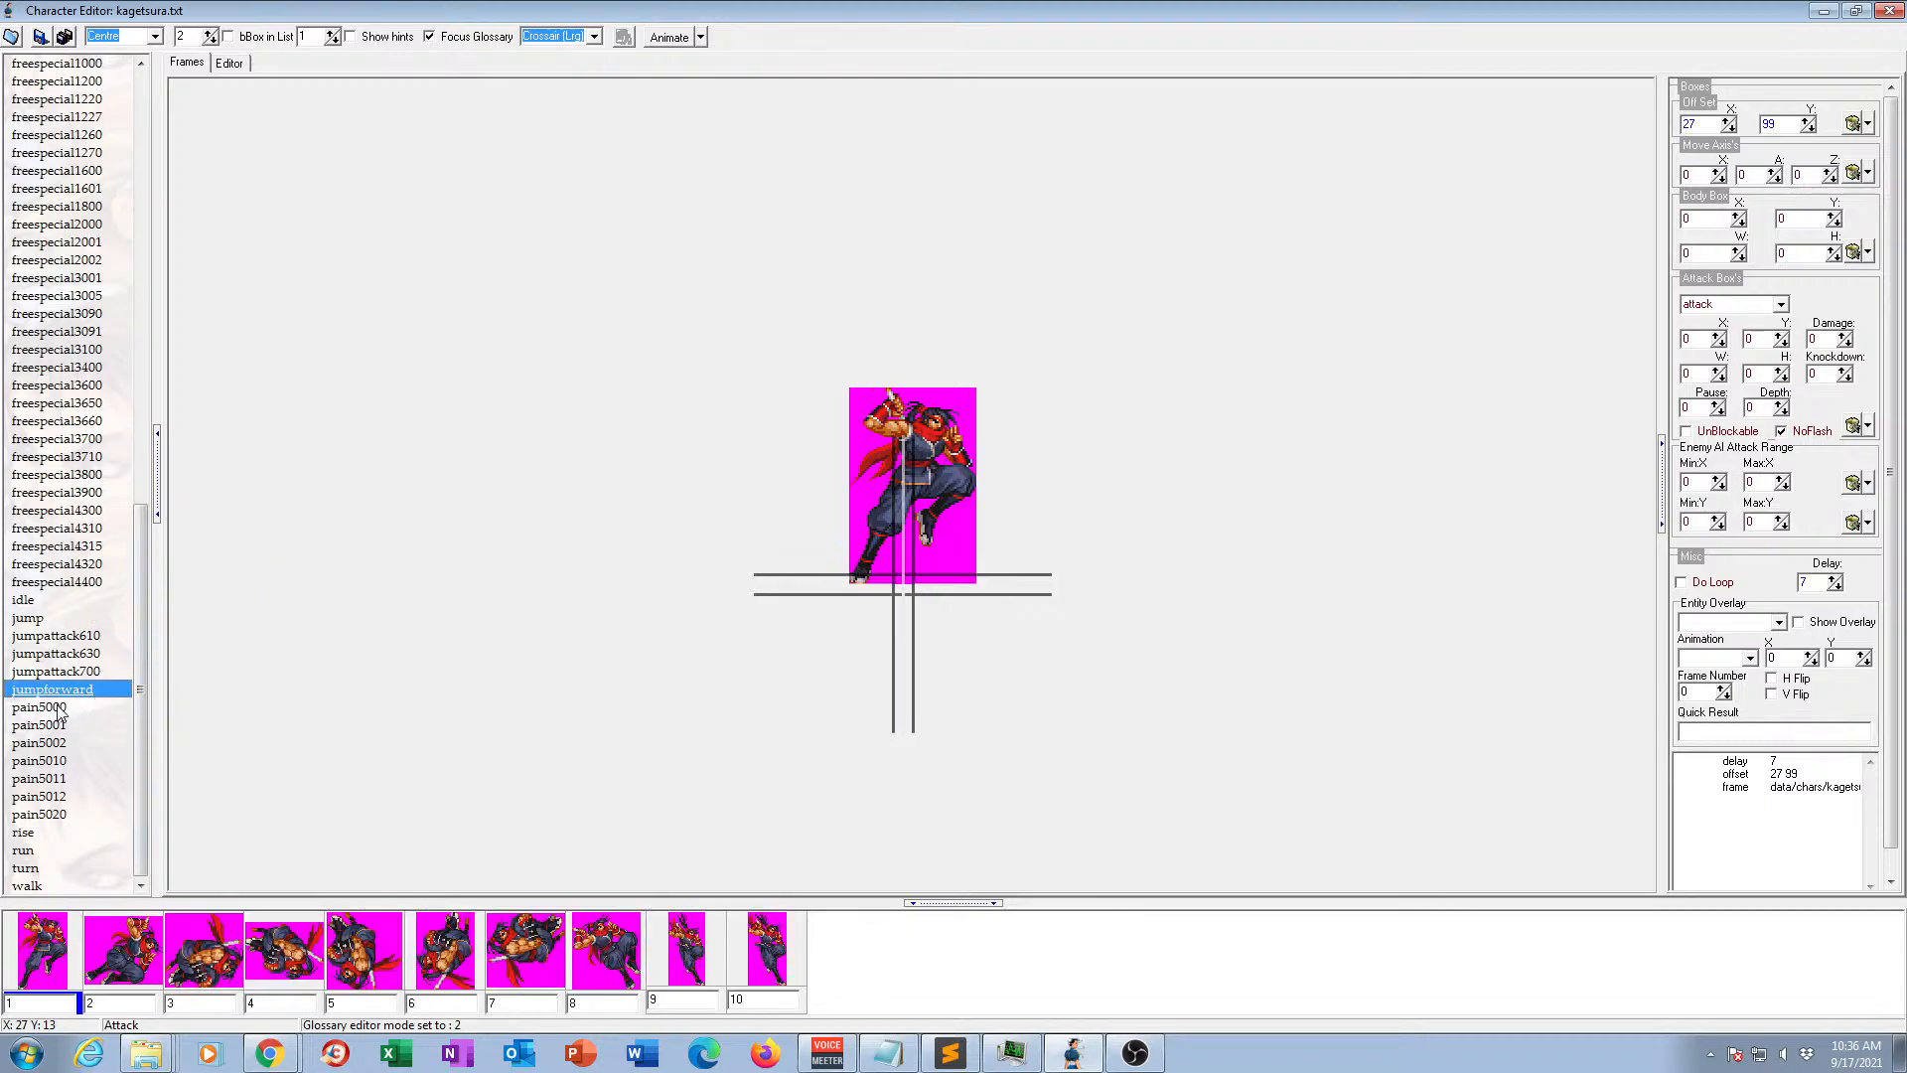
View the frames of the pain animations in order from pain5000 through pain5011.
{"action": "left_click", "coordinate": [47, 709]}
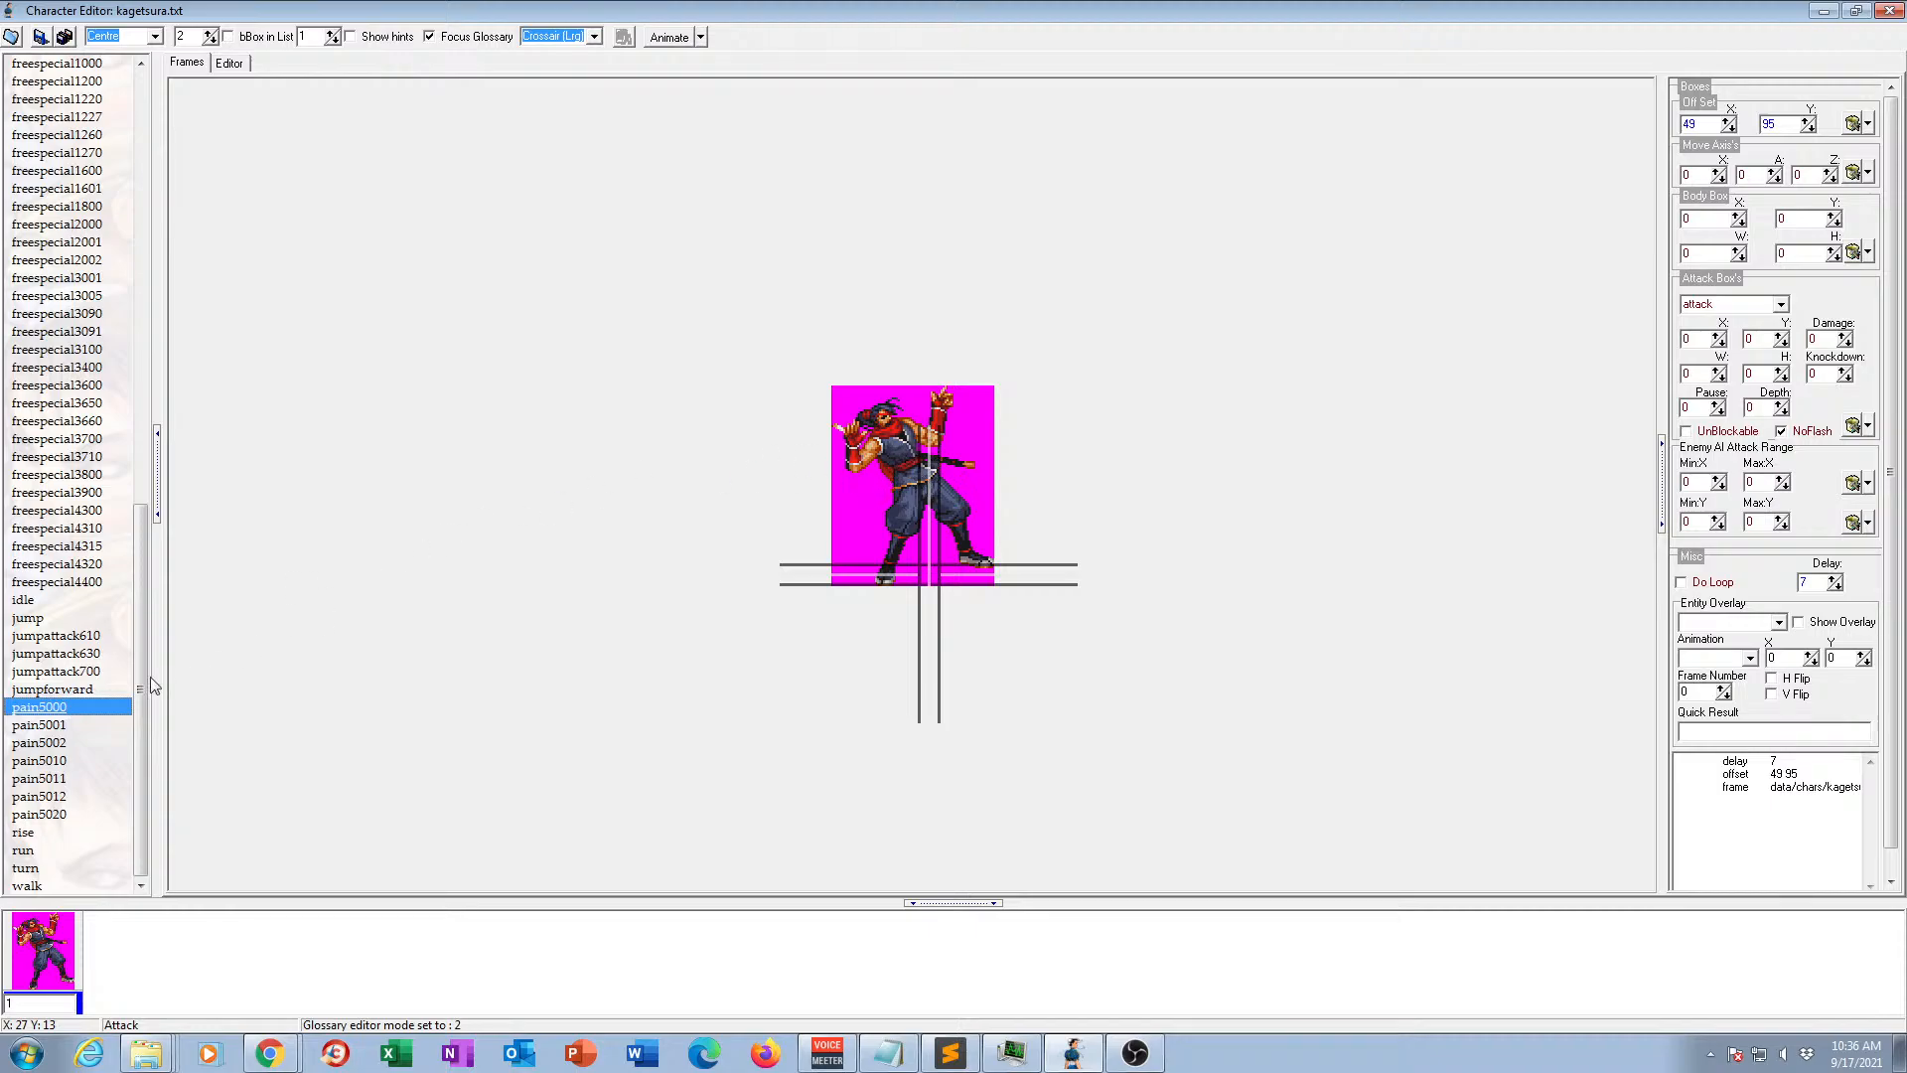
{"action": "left_click", "coordinate": [62, 727]}
{"action": "left_click", "coordinate": [62, 745]}
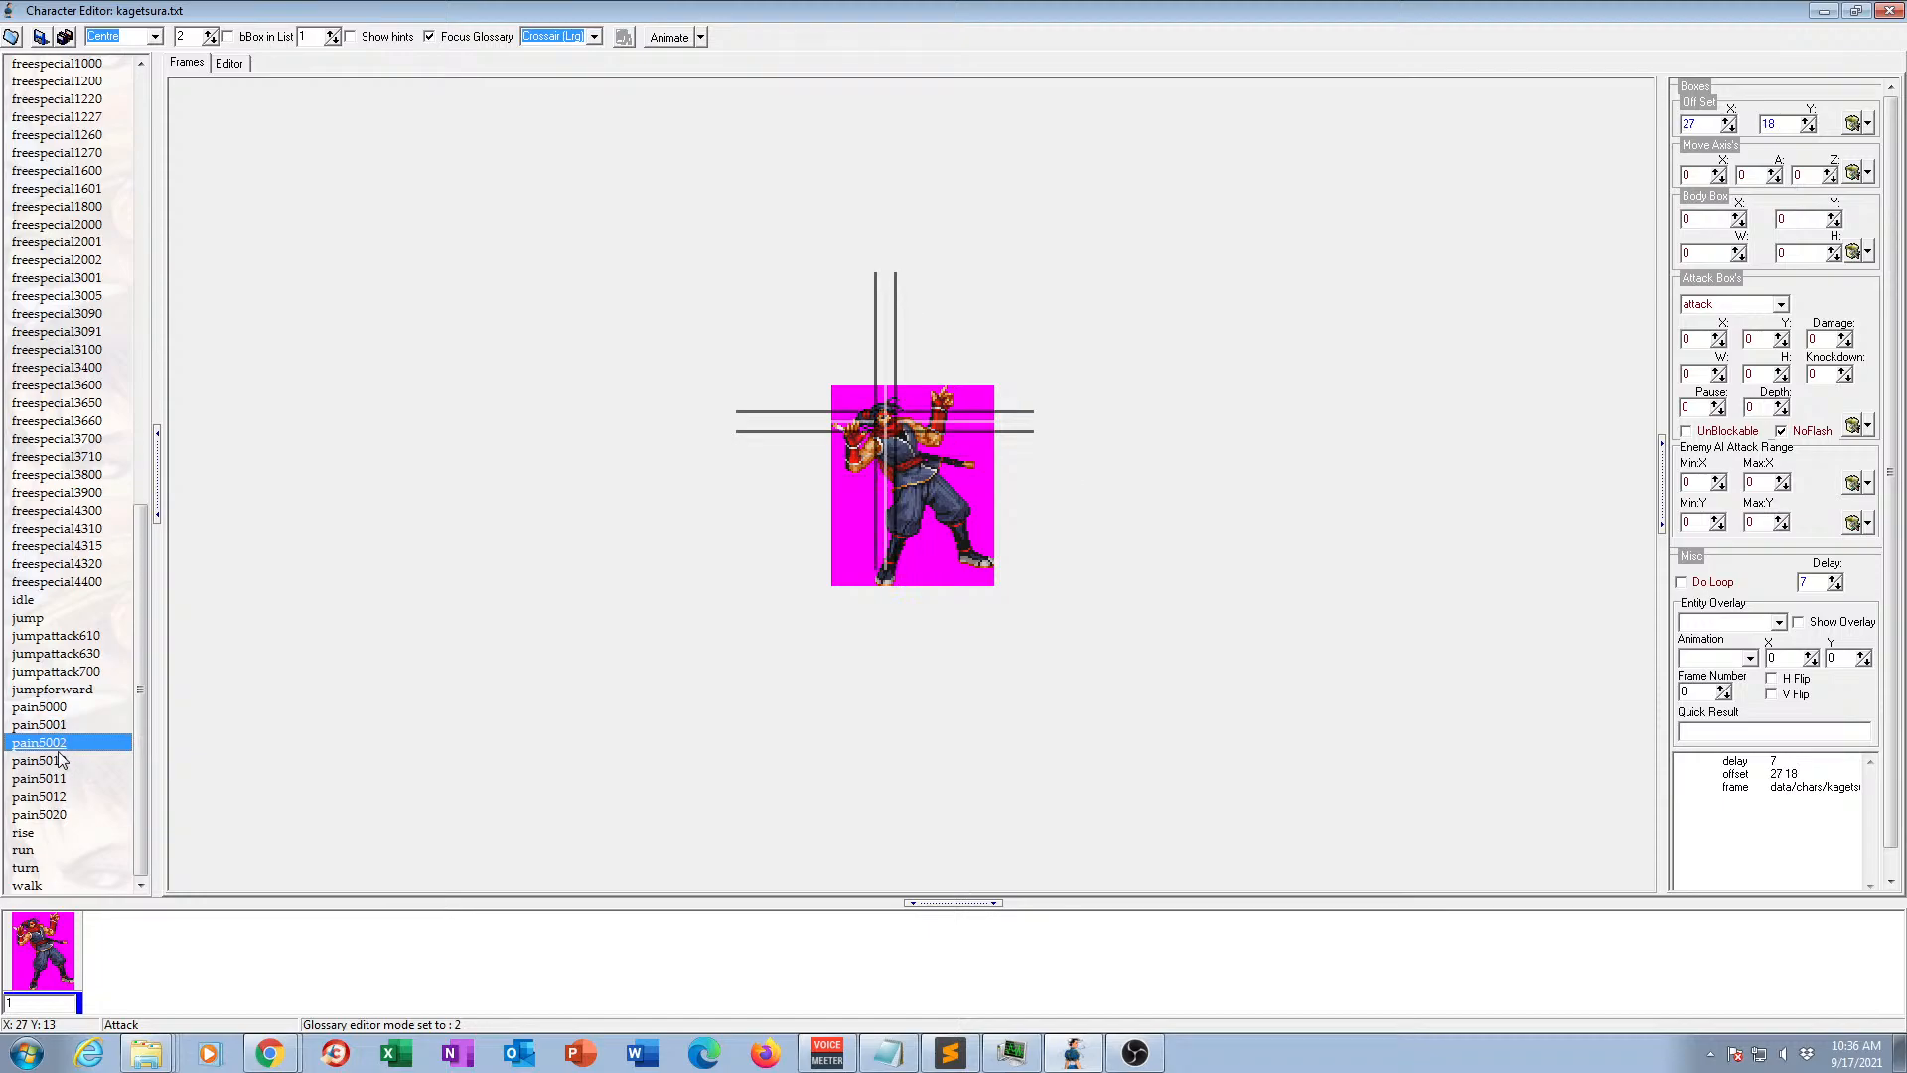
{"action": "left_click", "coordinate": [55, 762]}
{"action": "left_click", "coordinate": [56, 779]}
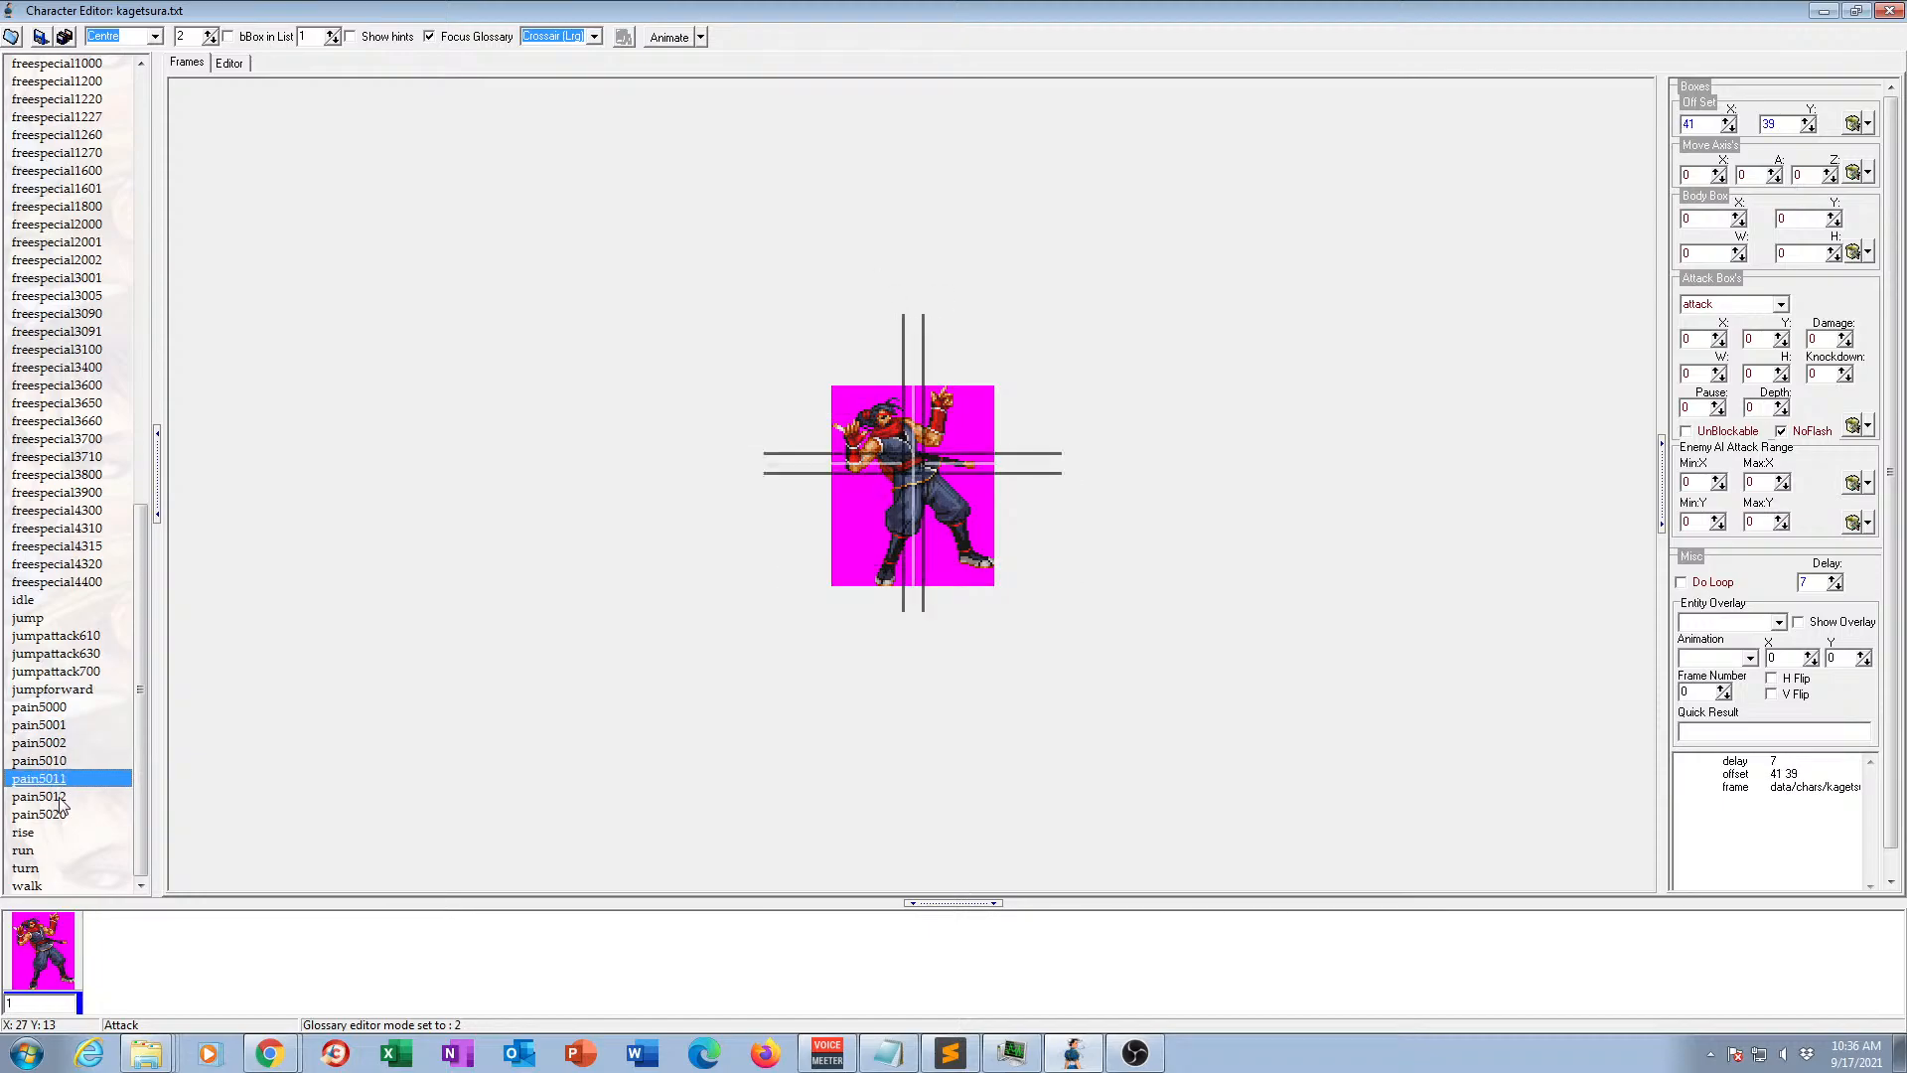
Rename the pain5020 animation to pain.
{"action": "left_click", "coordinate": [57, 813]}
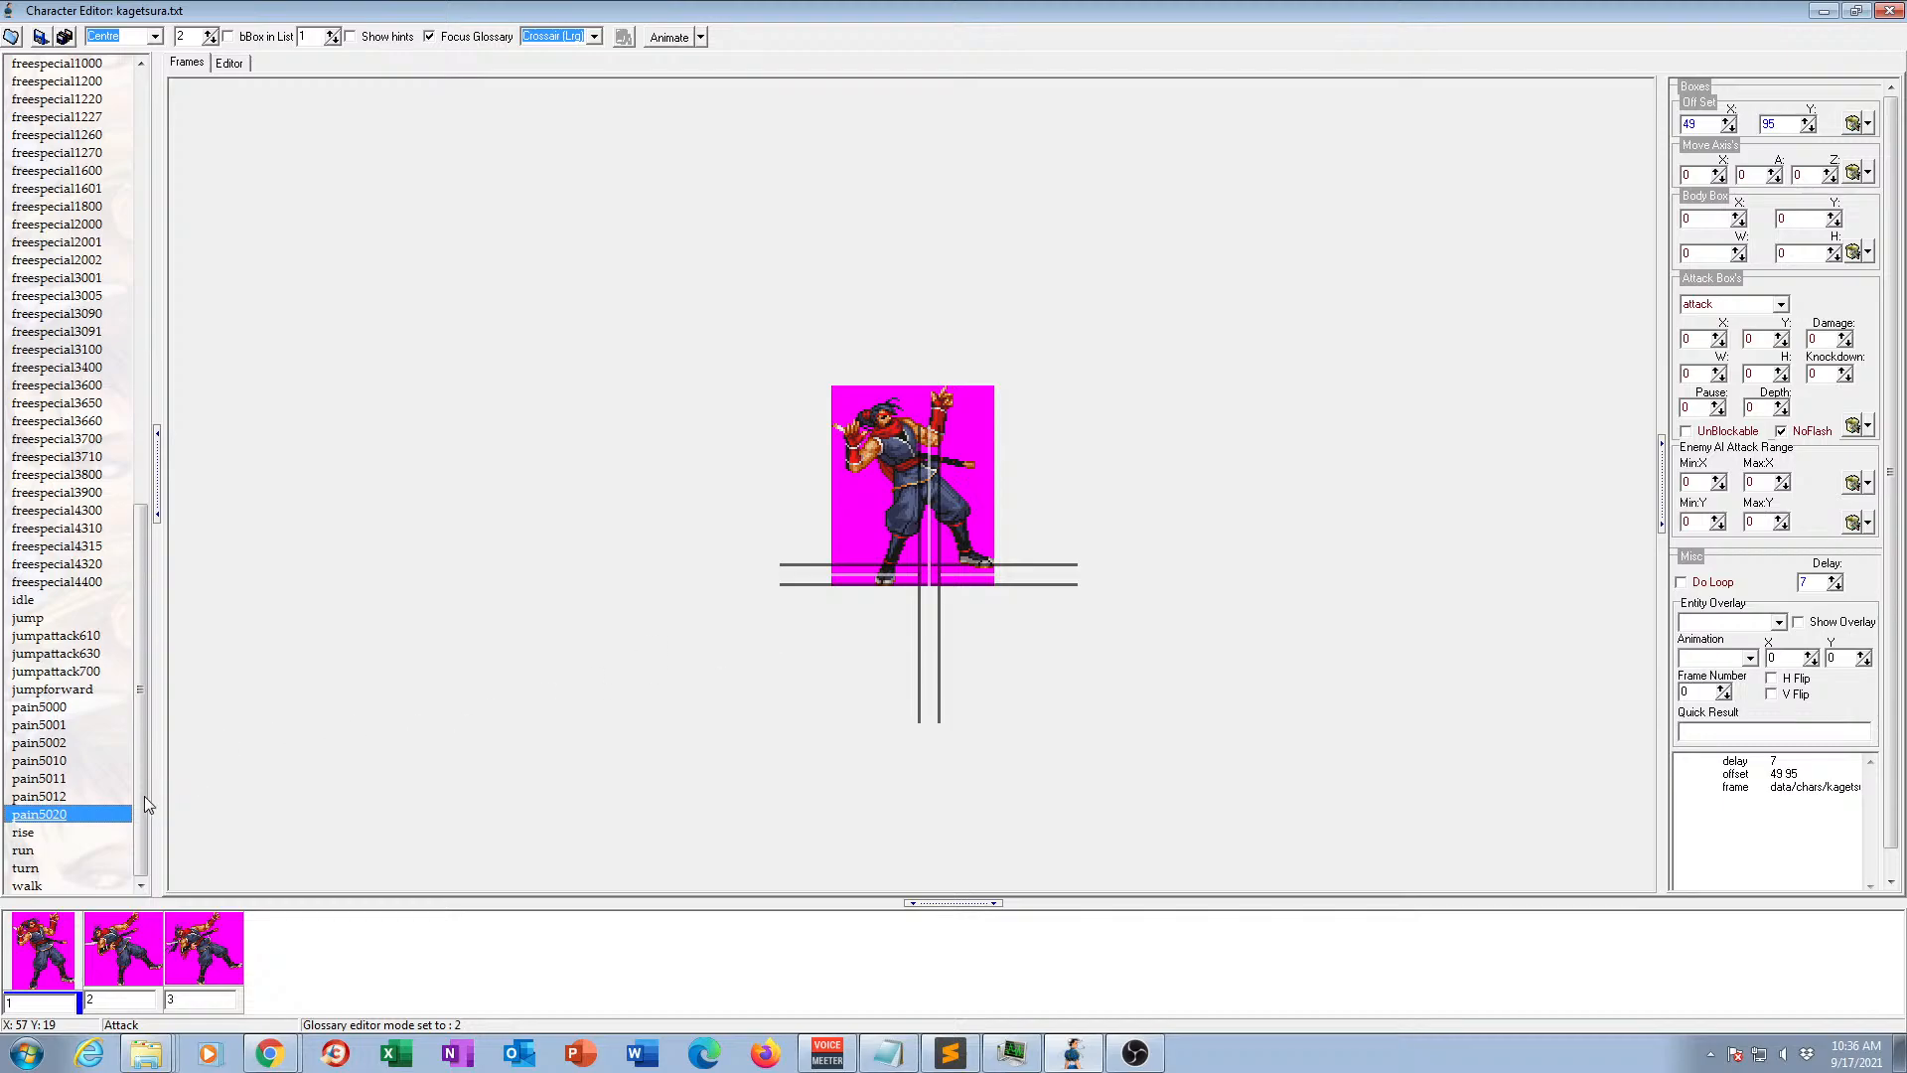
{"action": "left_click", "coordinate": [56, 812]}
{"action": "left_click", "coordinate": [43, 813]}
{"action": "left_click_drag", "start_coordinate": [39, 814], "coordinate": [140, 808]}
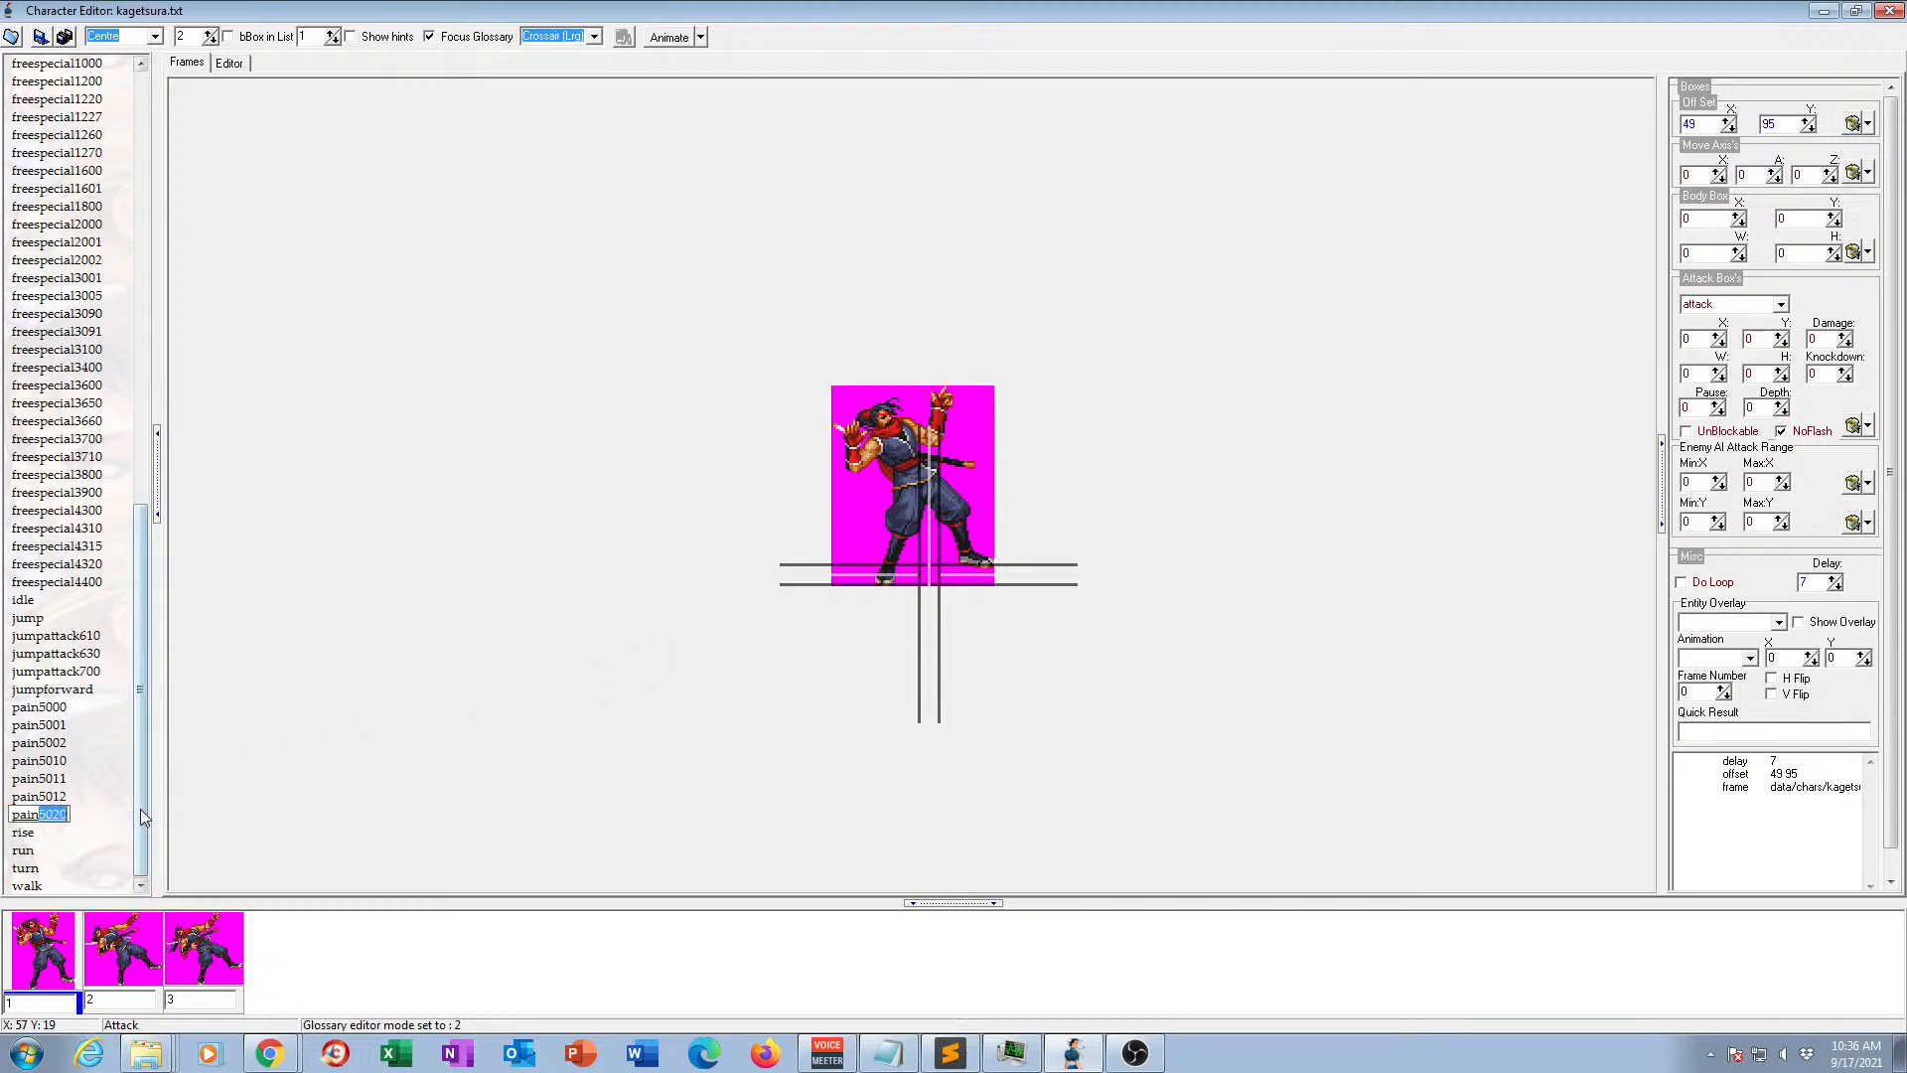
{"action": "key", "text": "Delete"}
{"action": "key", "text": "Return"}
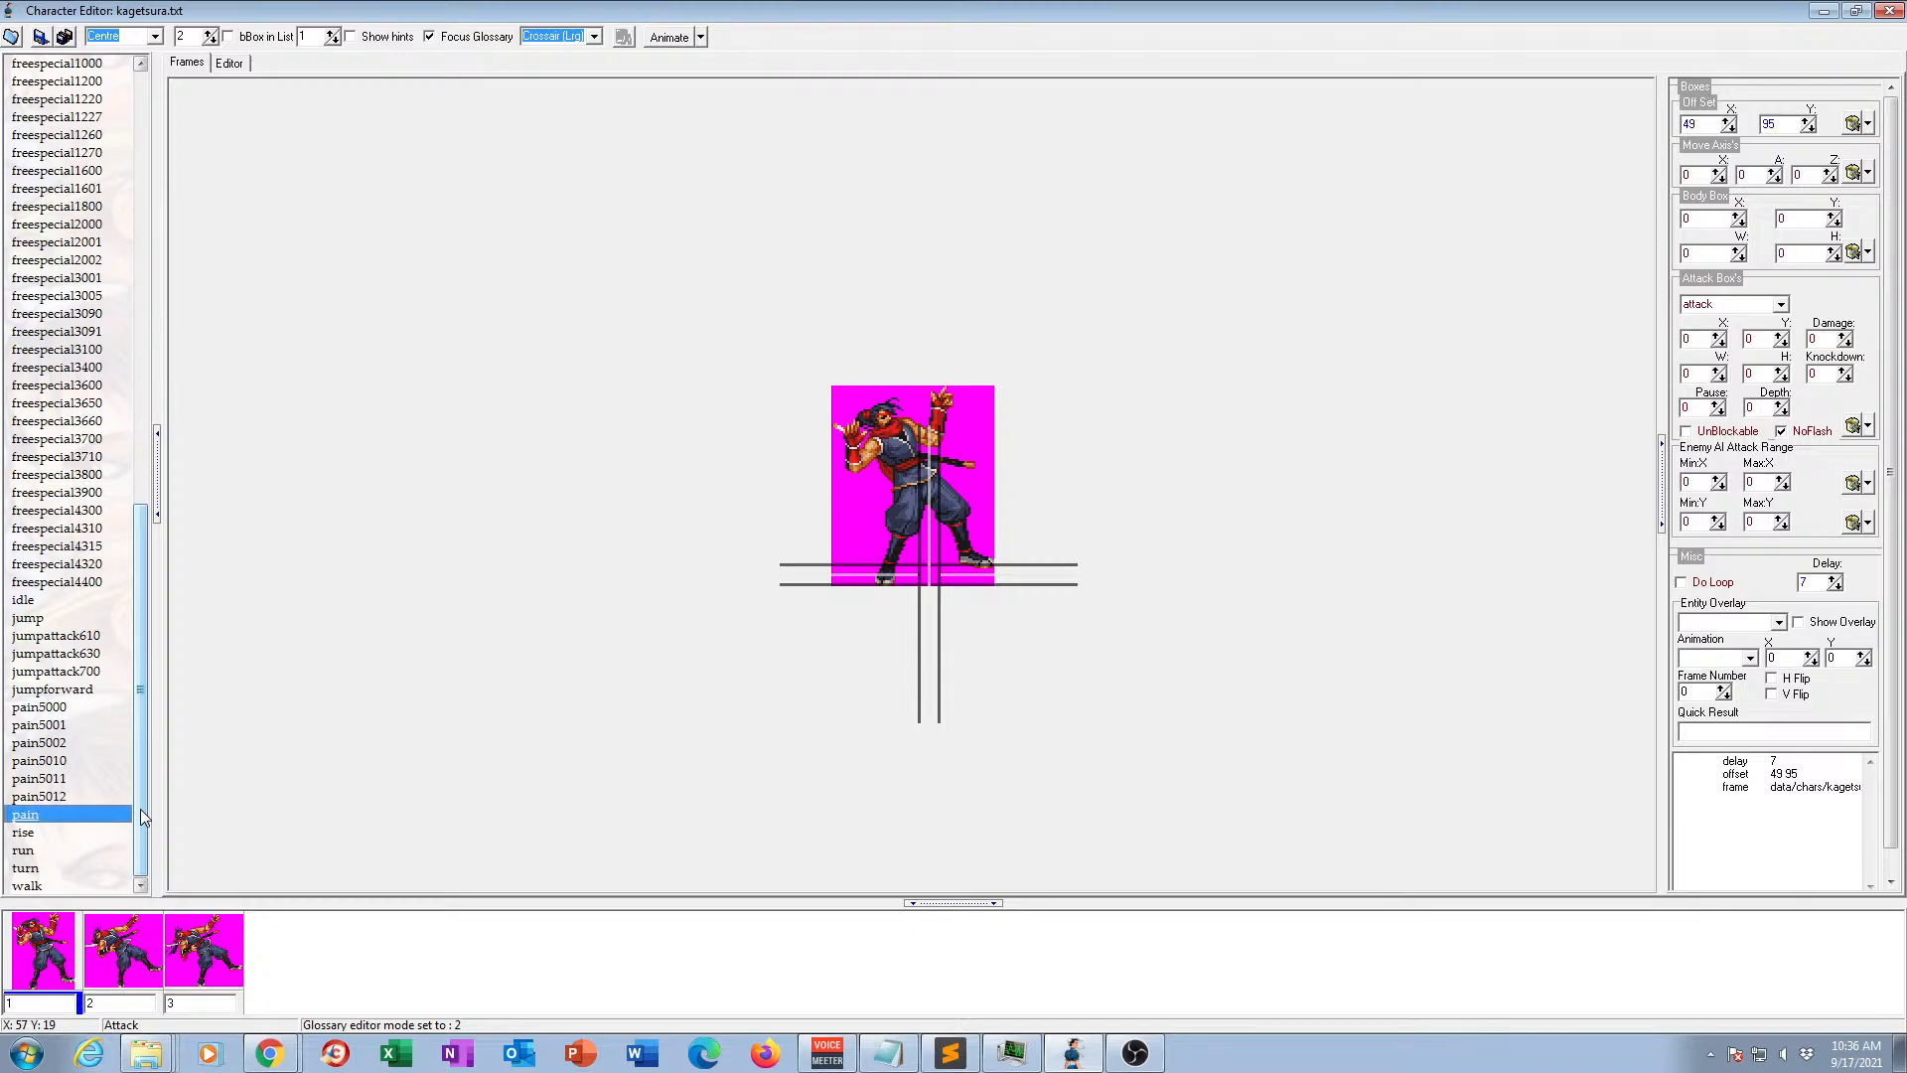
Compare pain5000, pain5001 and pain5012 with the renamed pain animation and preview pain in motion.
{"action": "left_click", "coordinate": [60, 708]}
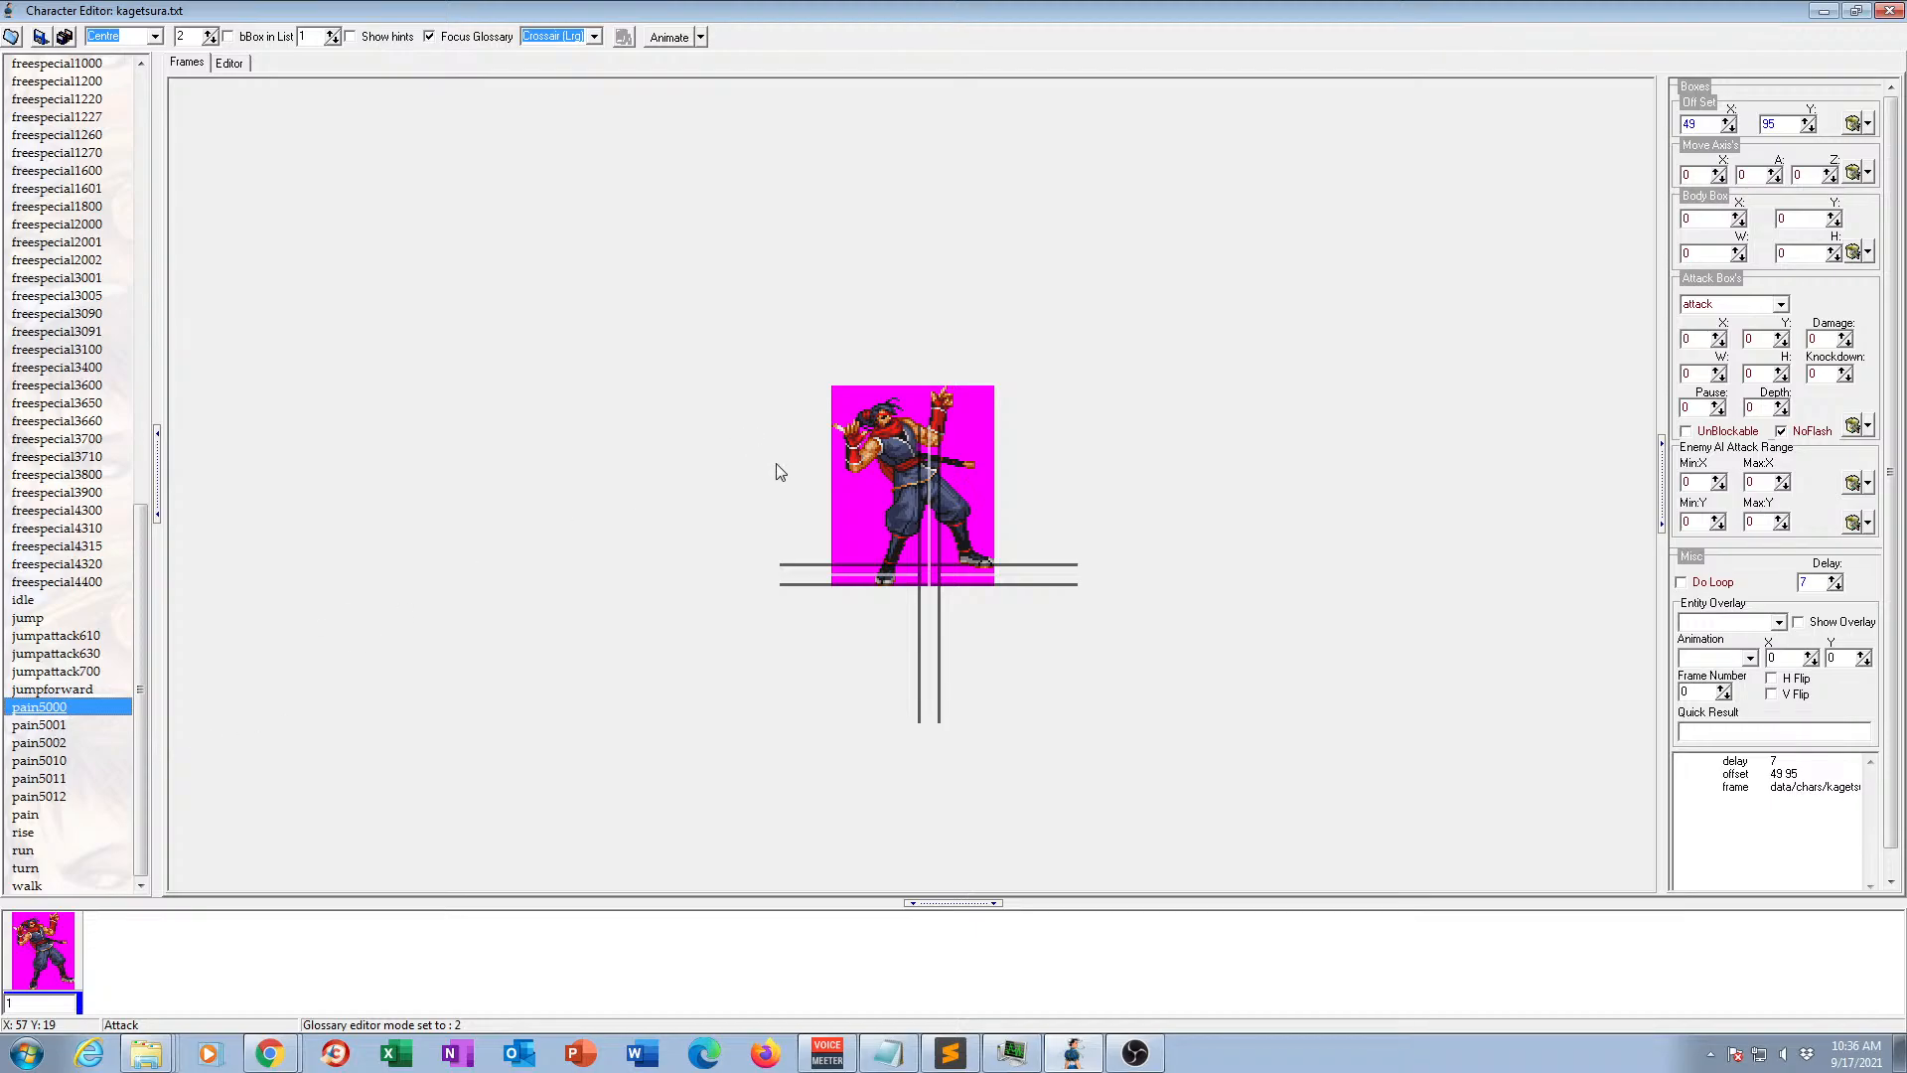
{"action": "left_click", "coordinate": [46, 724]}
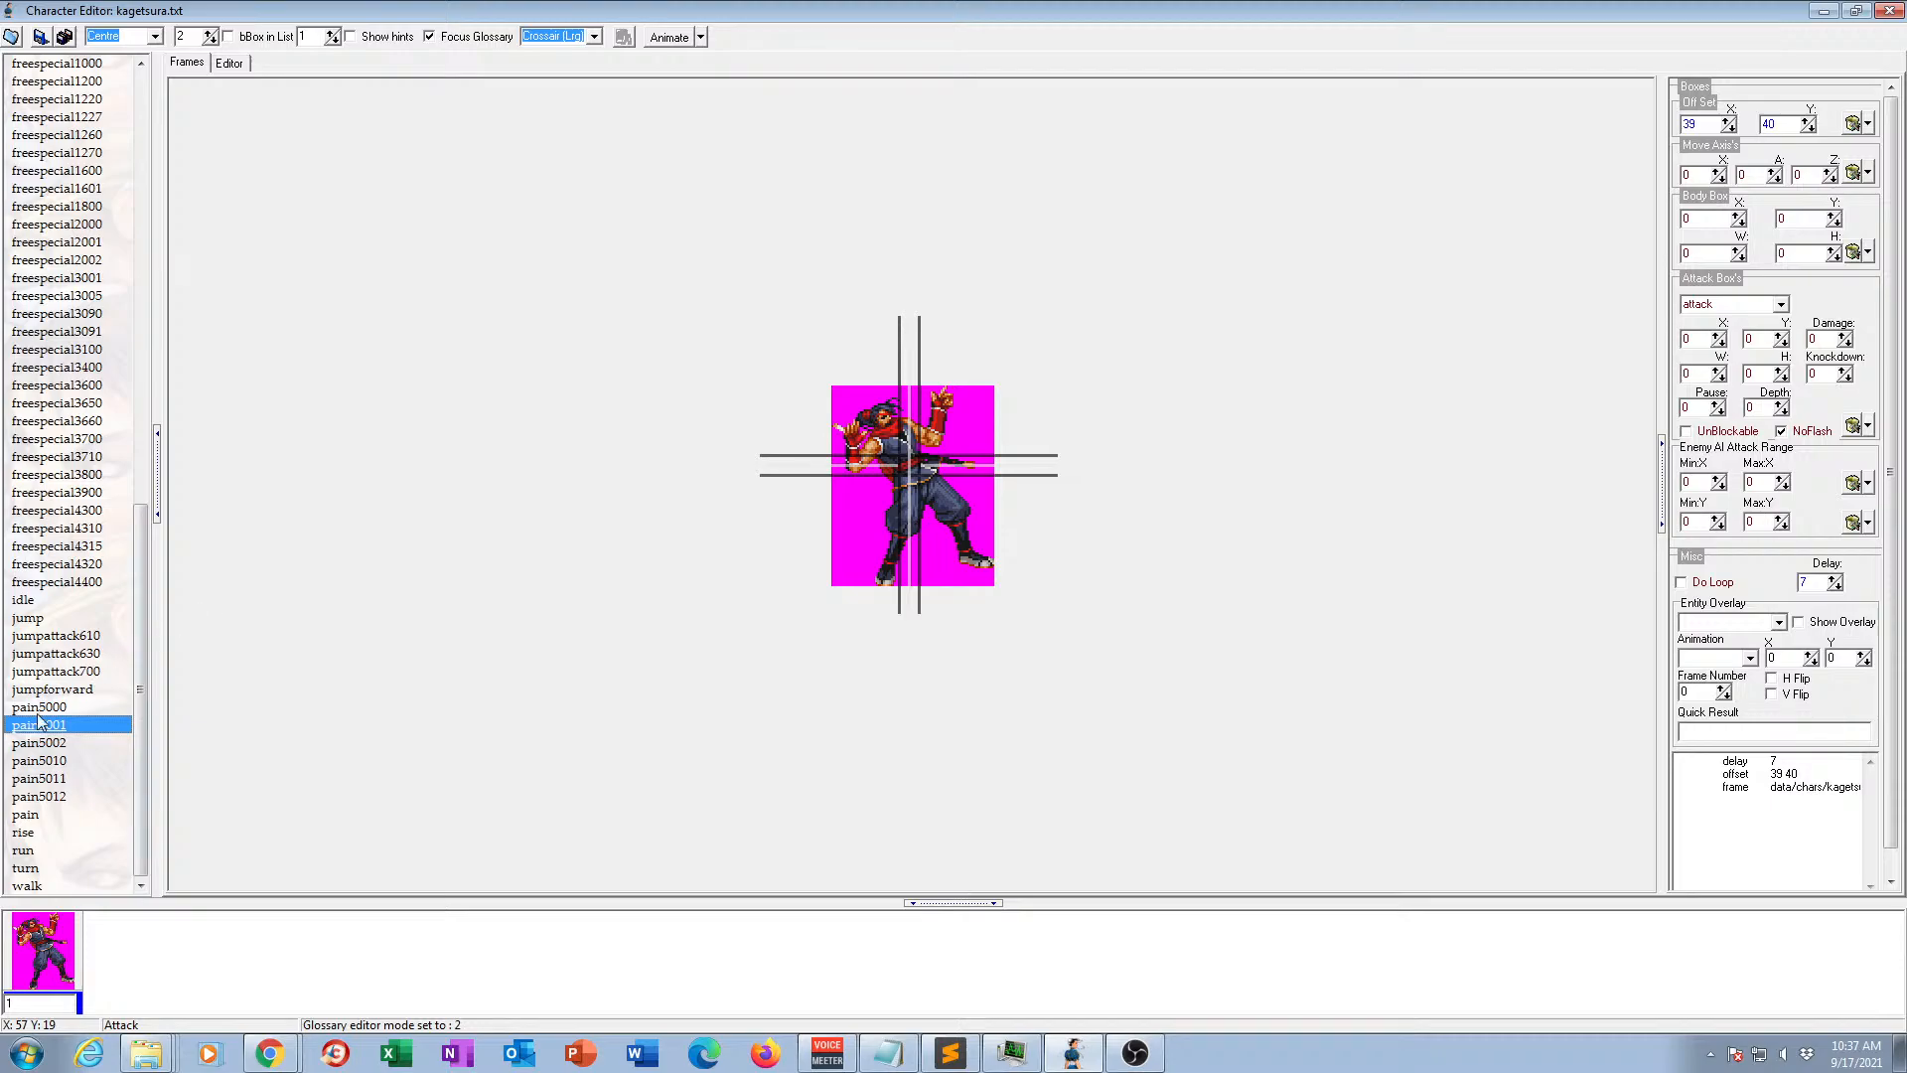
{"action": "left_click", "coordinate": [29, 821]}
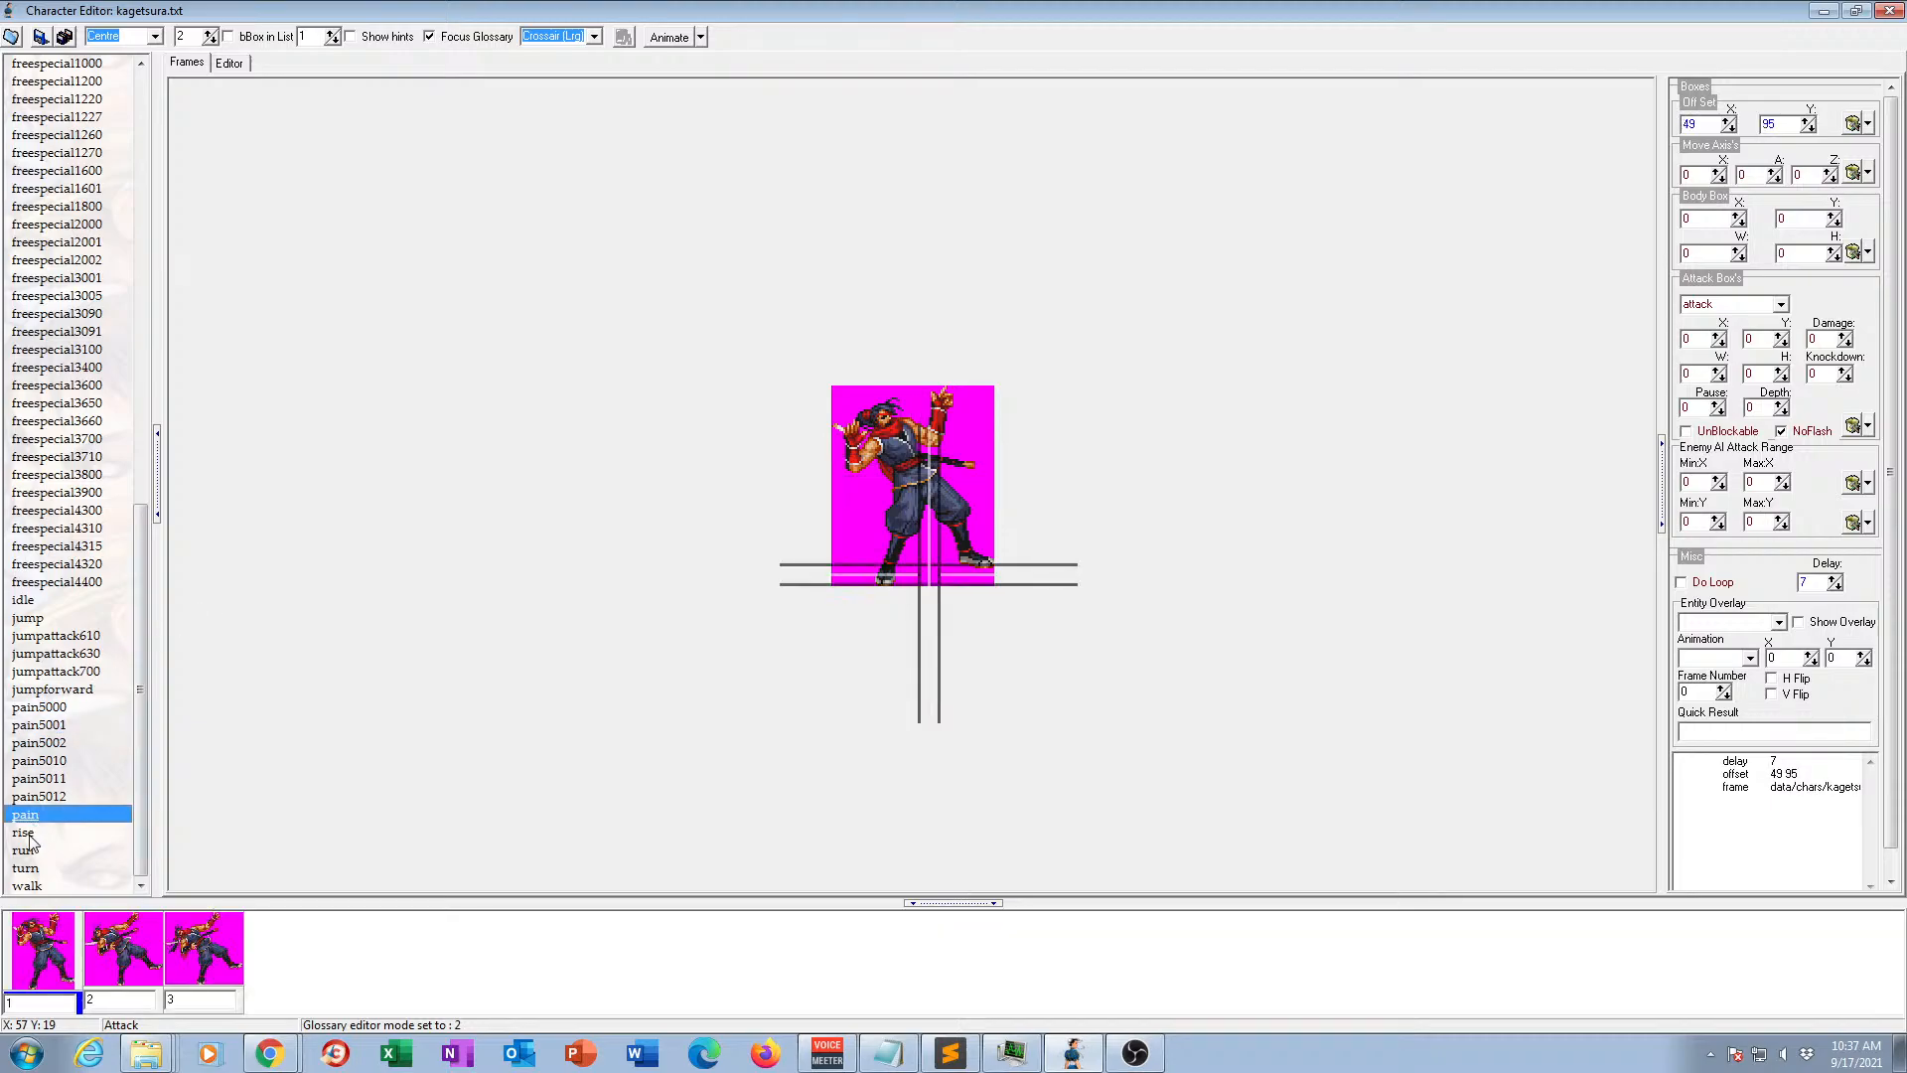
{"action": "left_click", "coordinate": [28, 832]}
{"action": "left_click", "coordinate": [29, 819]}
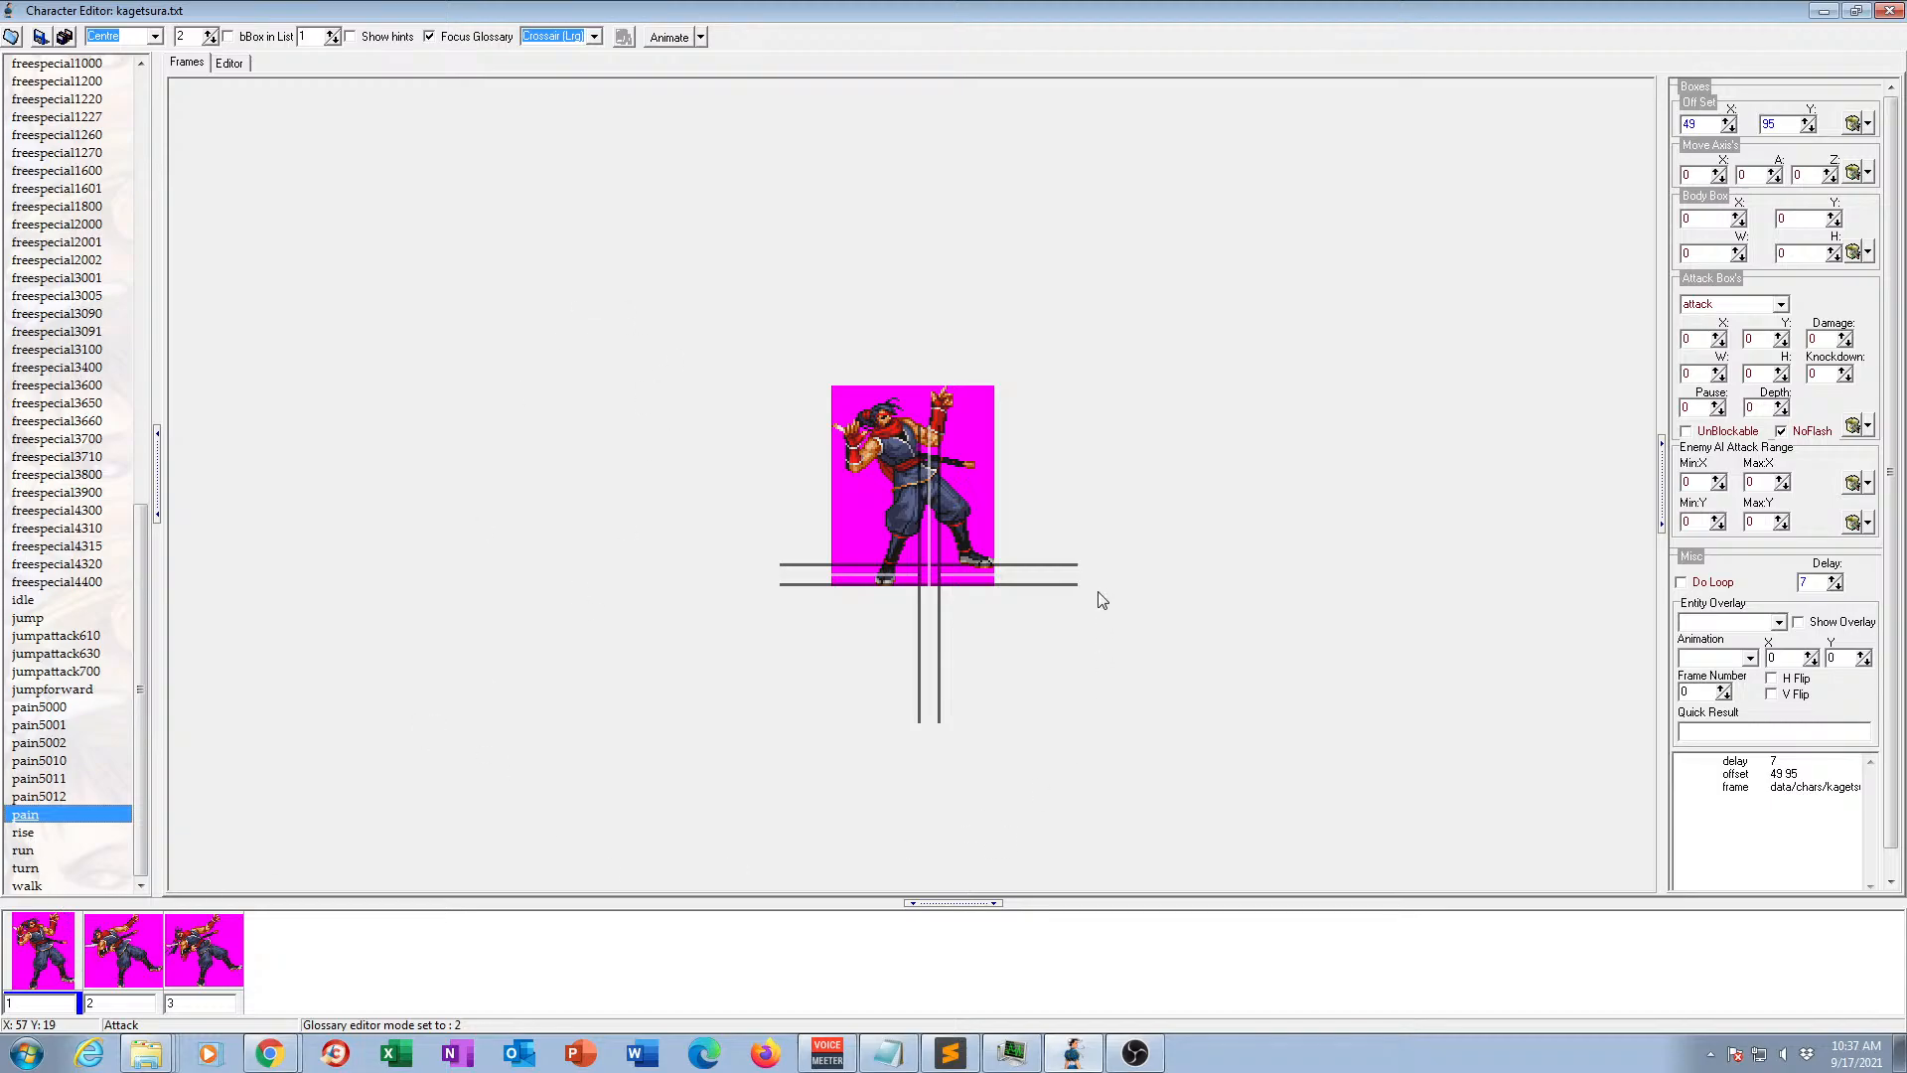
{"action": "left_click", "coordinate": [61, 711]}
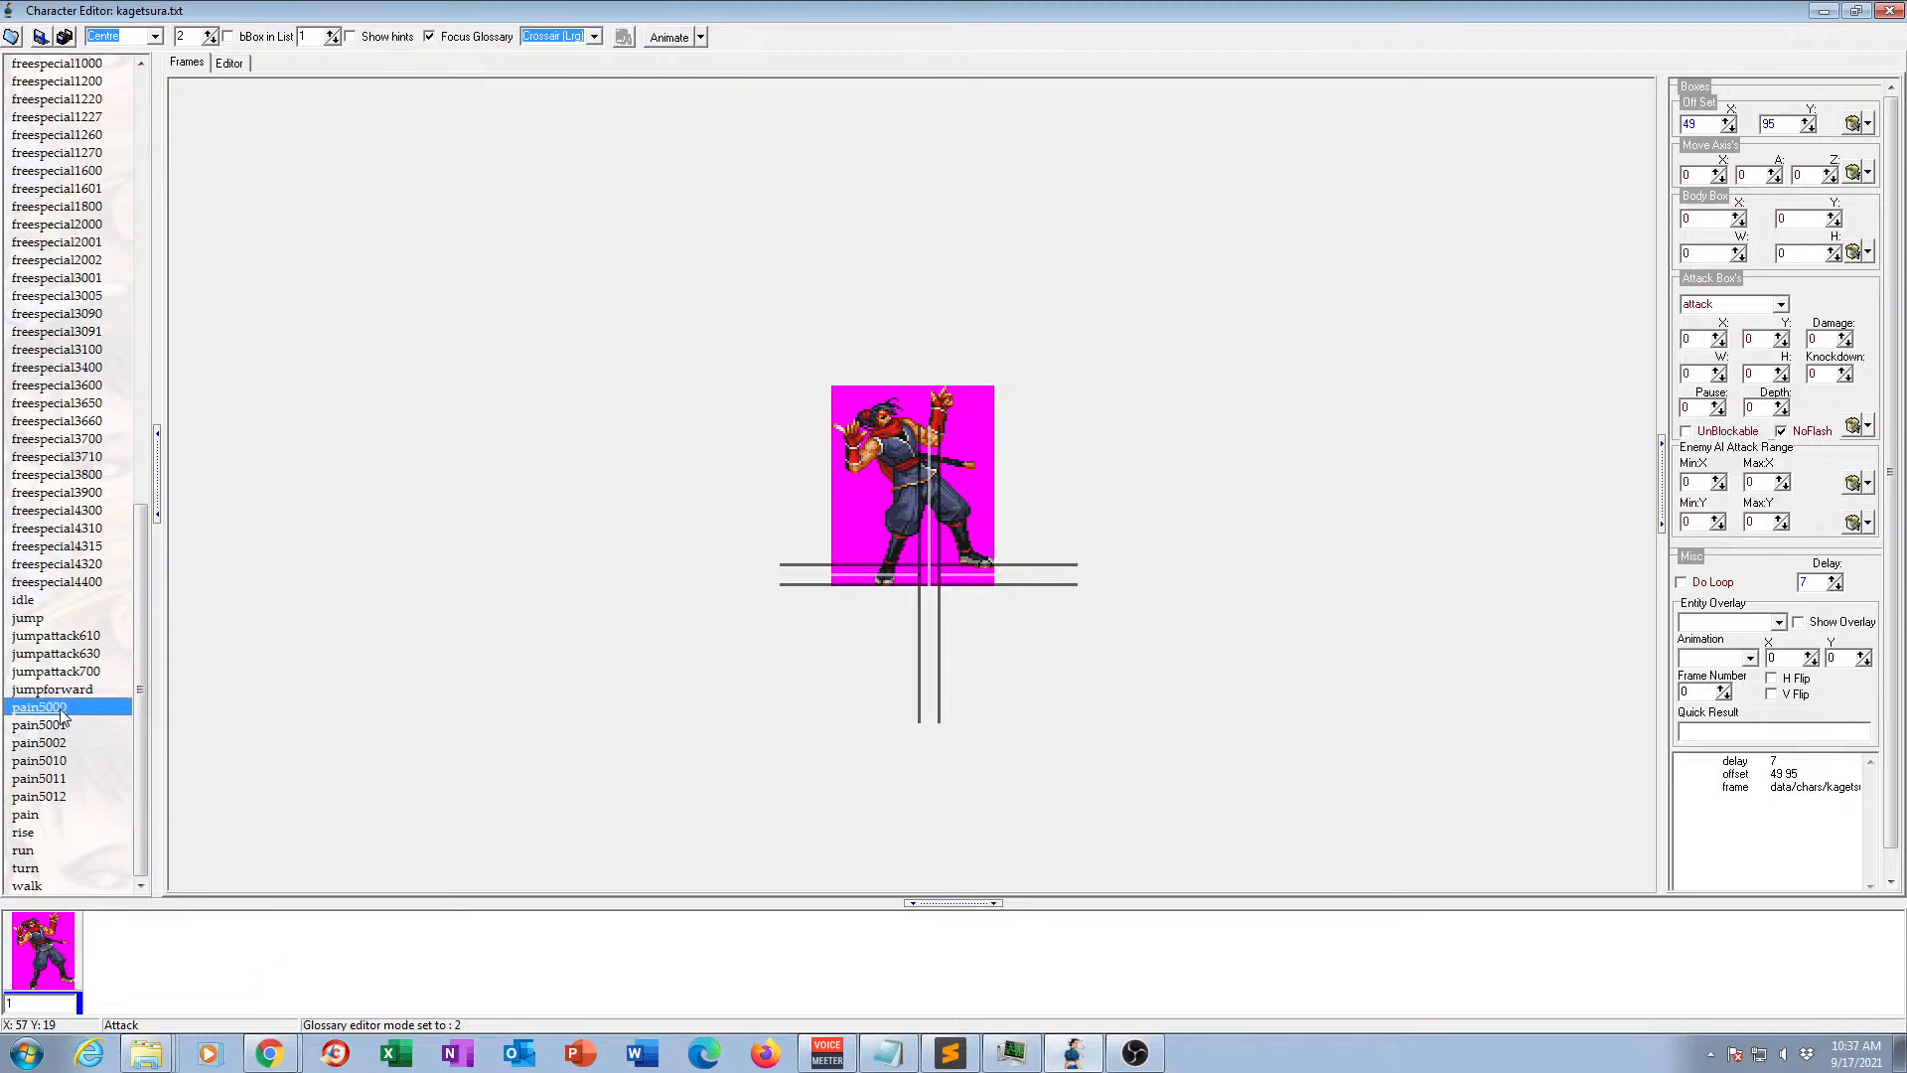
{"action": "left_click", "coordinate": [53, 799]}
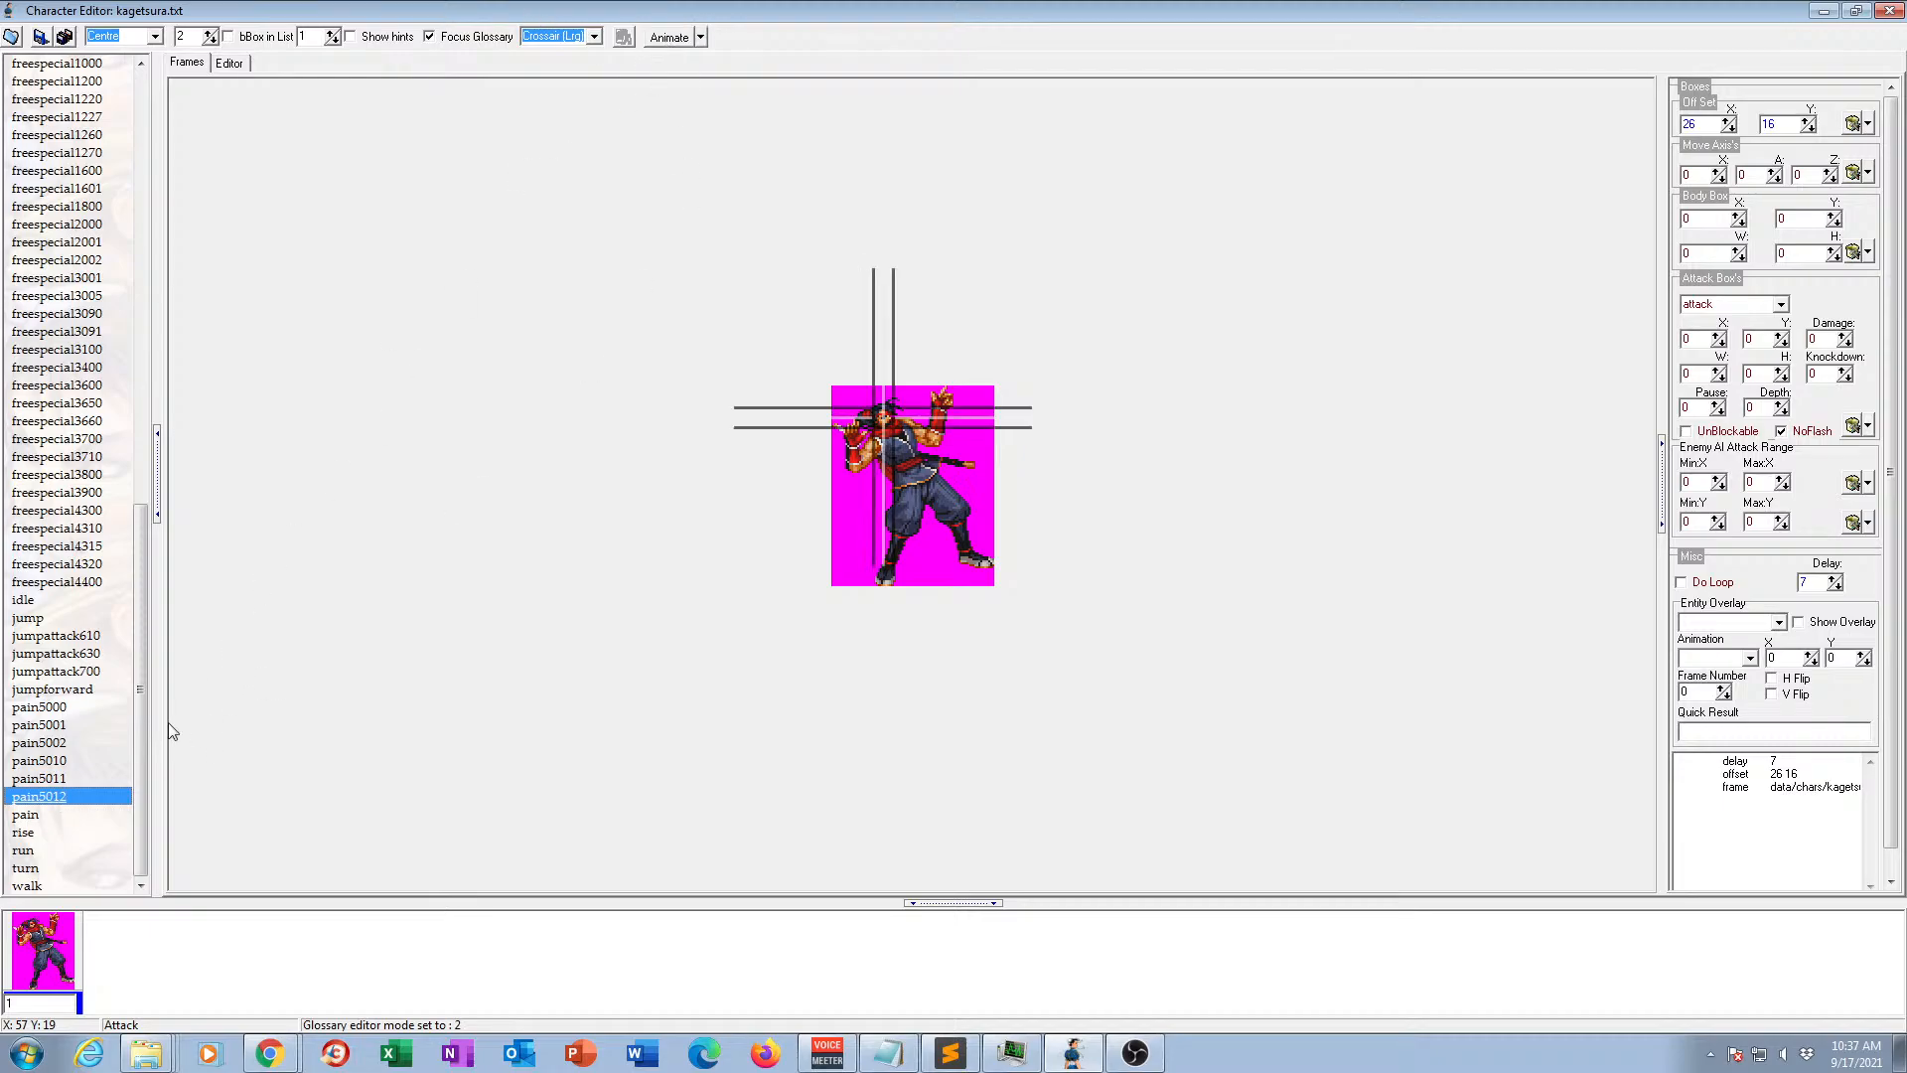
{"action": "left_click", "coordinate": [27, 815]}
{"action": "left_click", "coordinate": [672, 40]}
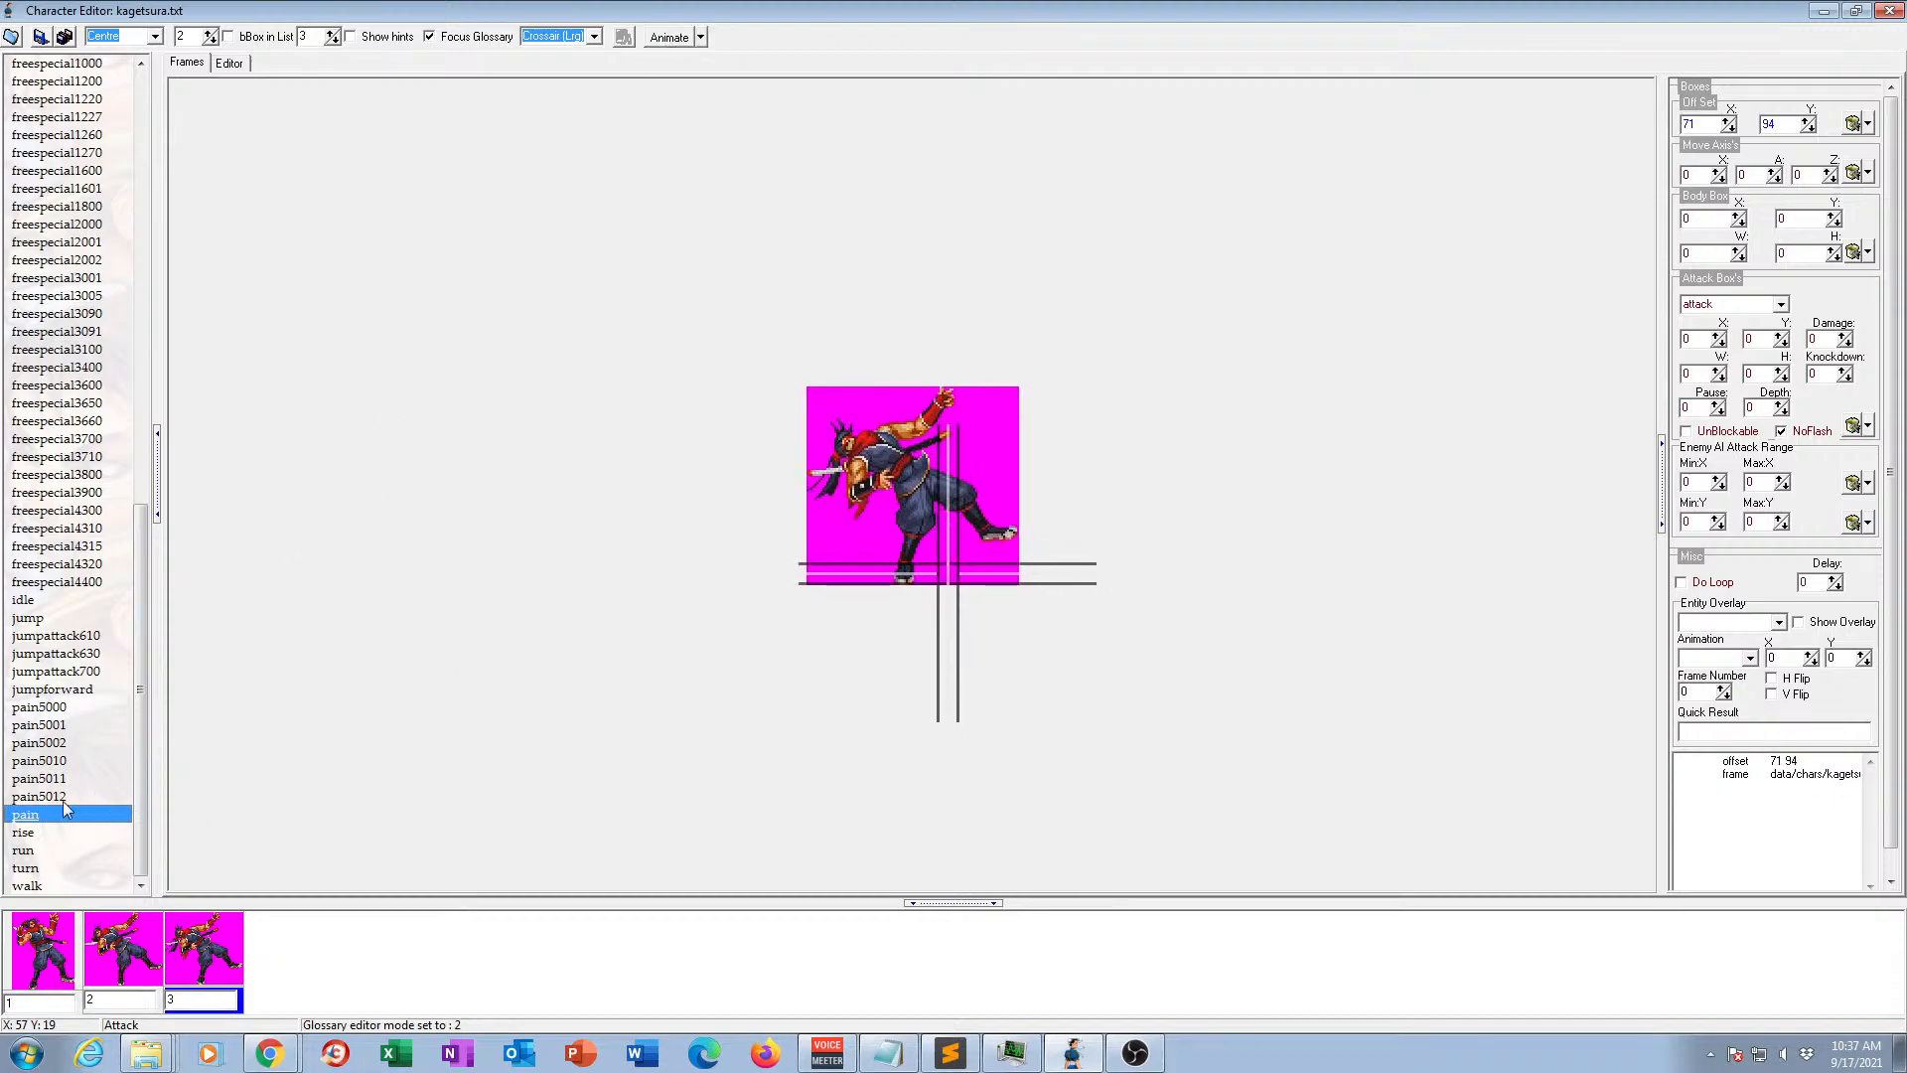
Examine the three frames of the rise animation in order, from the crouch to the standing pose.
{"action": "left_click", "coordinate": [21, 834]}
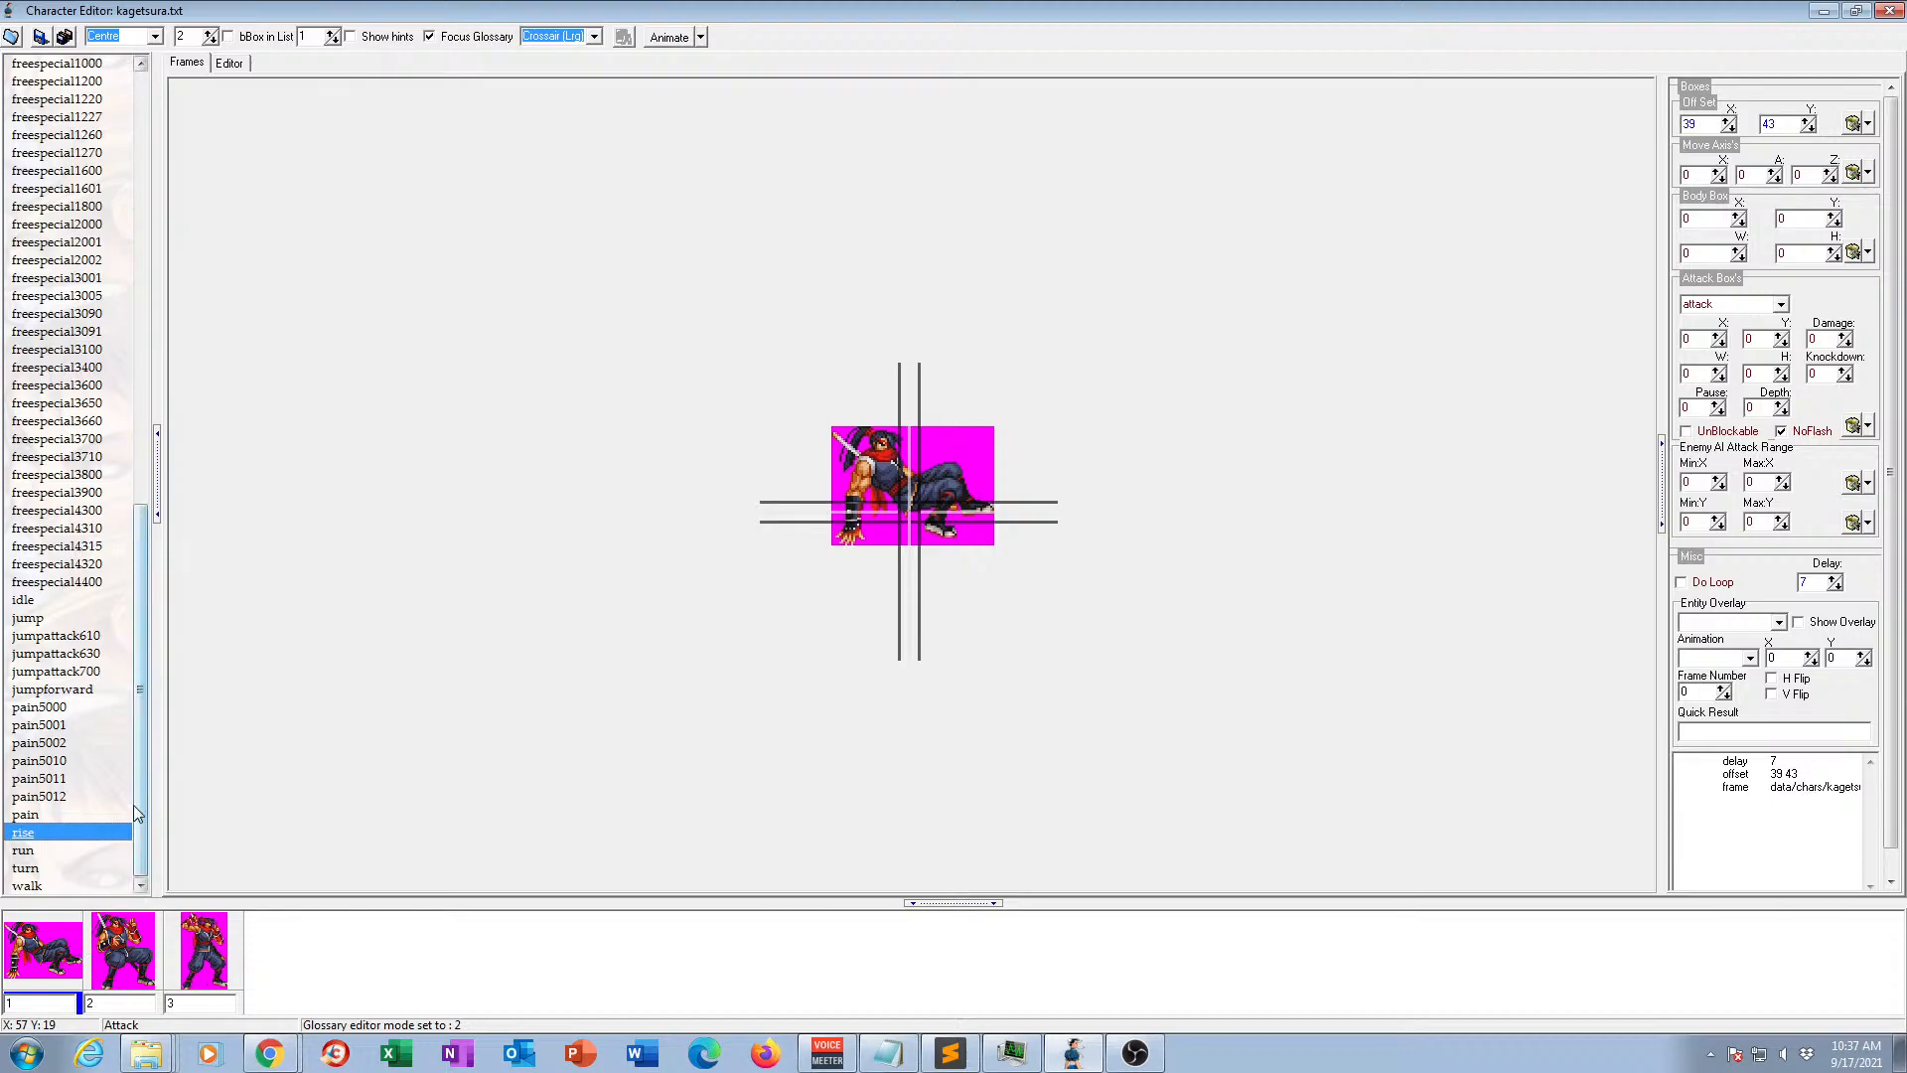
{"action": "left_click", "coordinate": [129, 984]}
{"action": "left_click", "coordinate": [193, 957]}
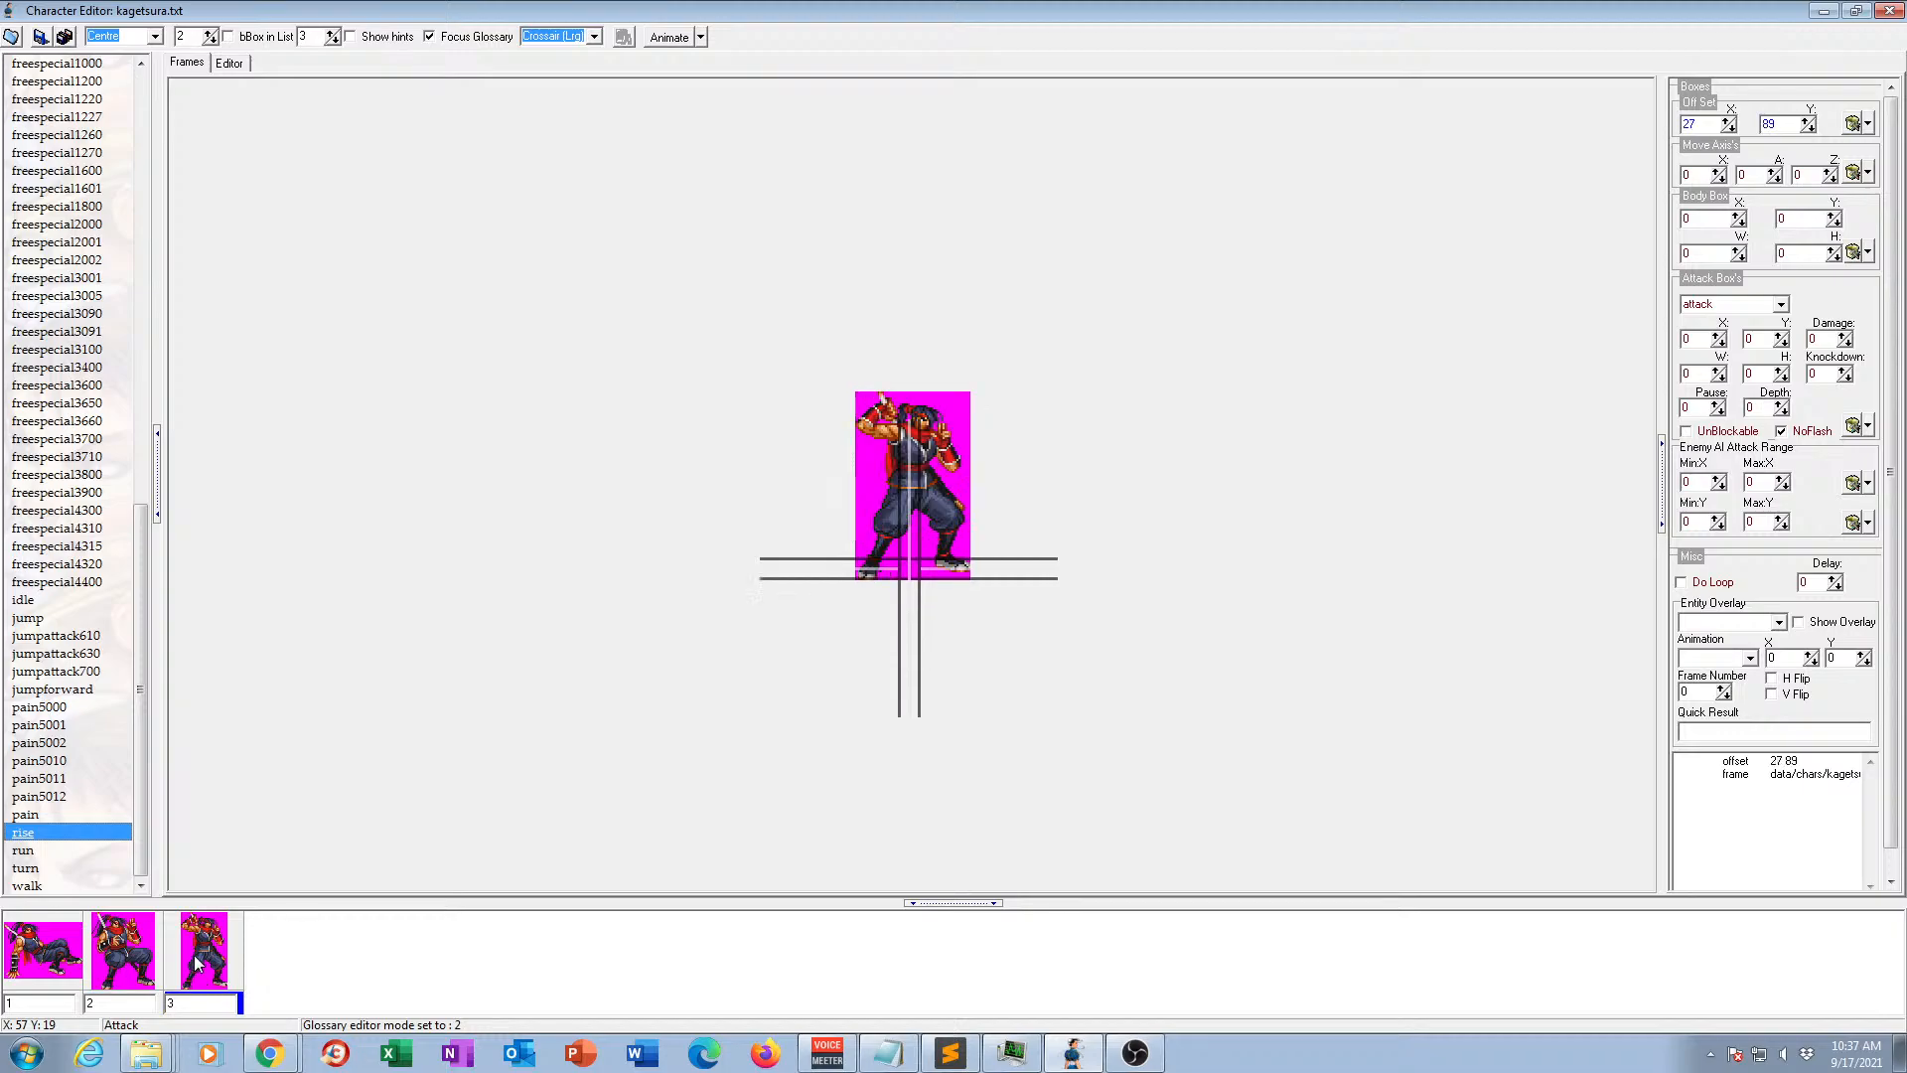
{"action": "left_click", "coordinate": [40, 959]}
{"action": "left_click", "coordinate": [108, 961]}
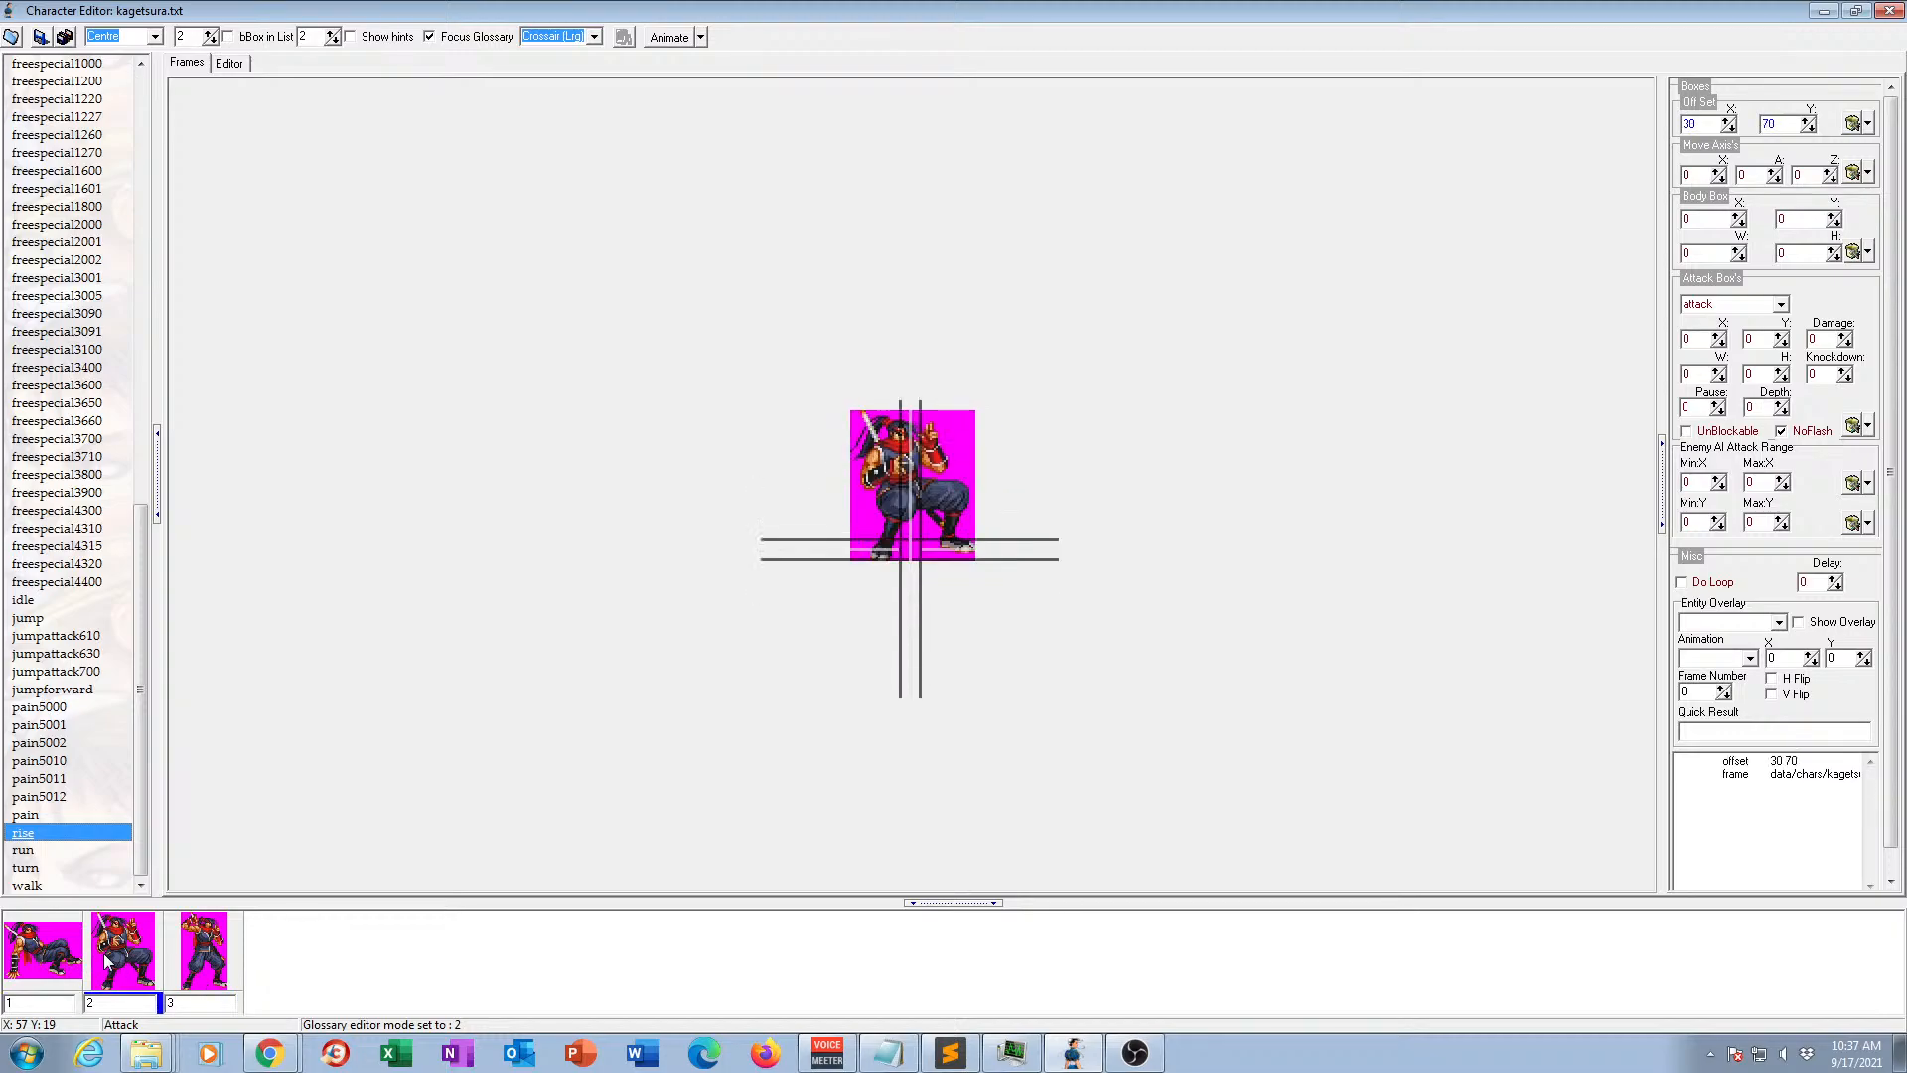
{"action": "left_click", "coordinate": [170, 958]}
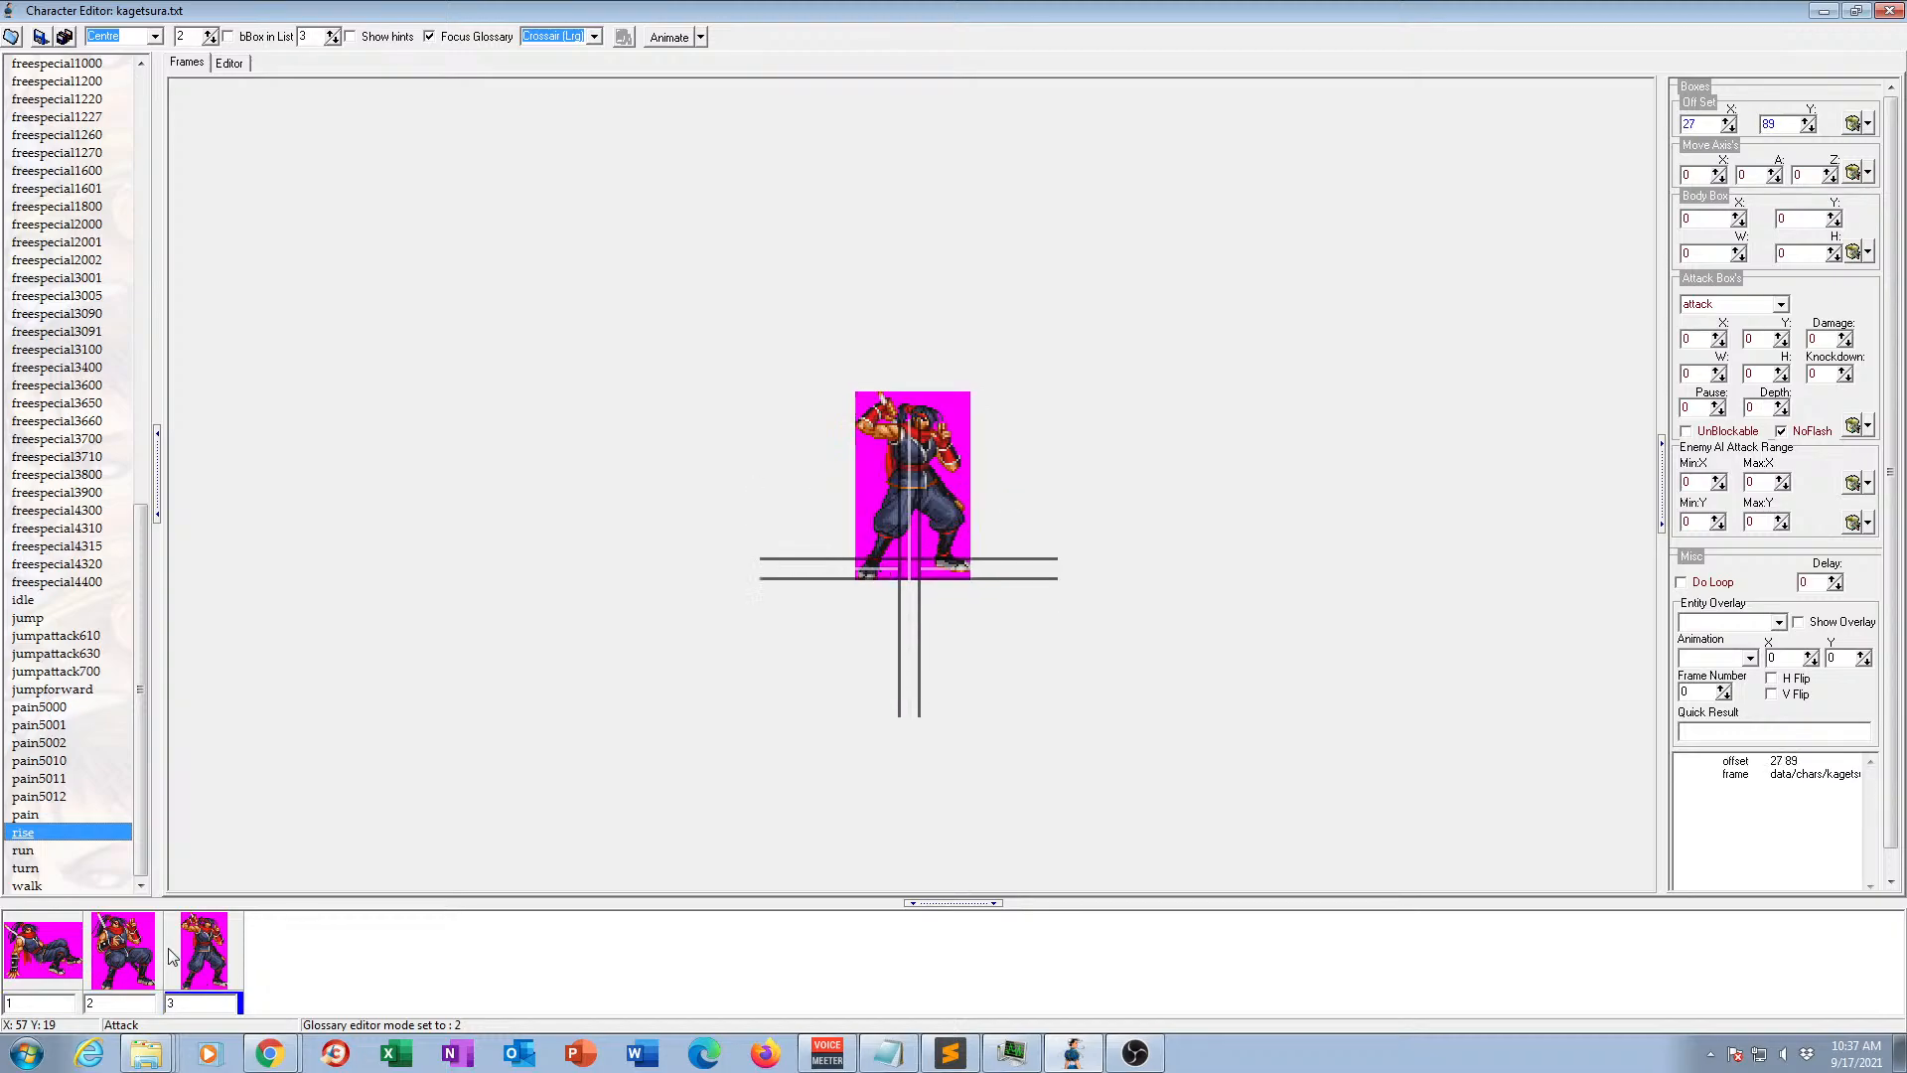
View the frames of the run animation and preview it in motion.
{"action": "left_click", "coordinate": [36, 852]}
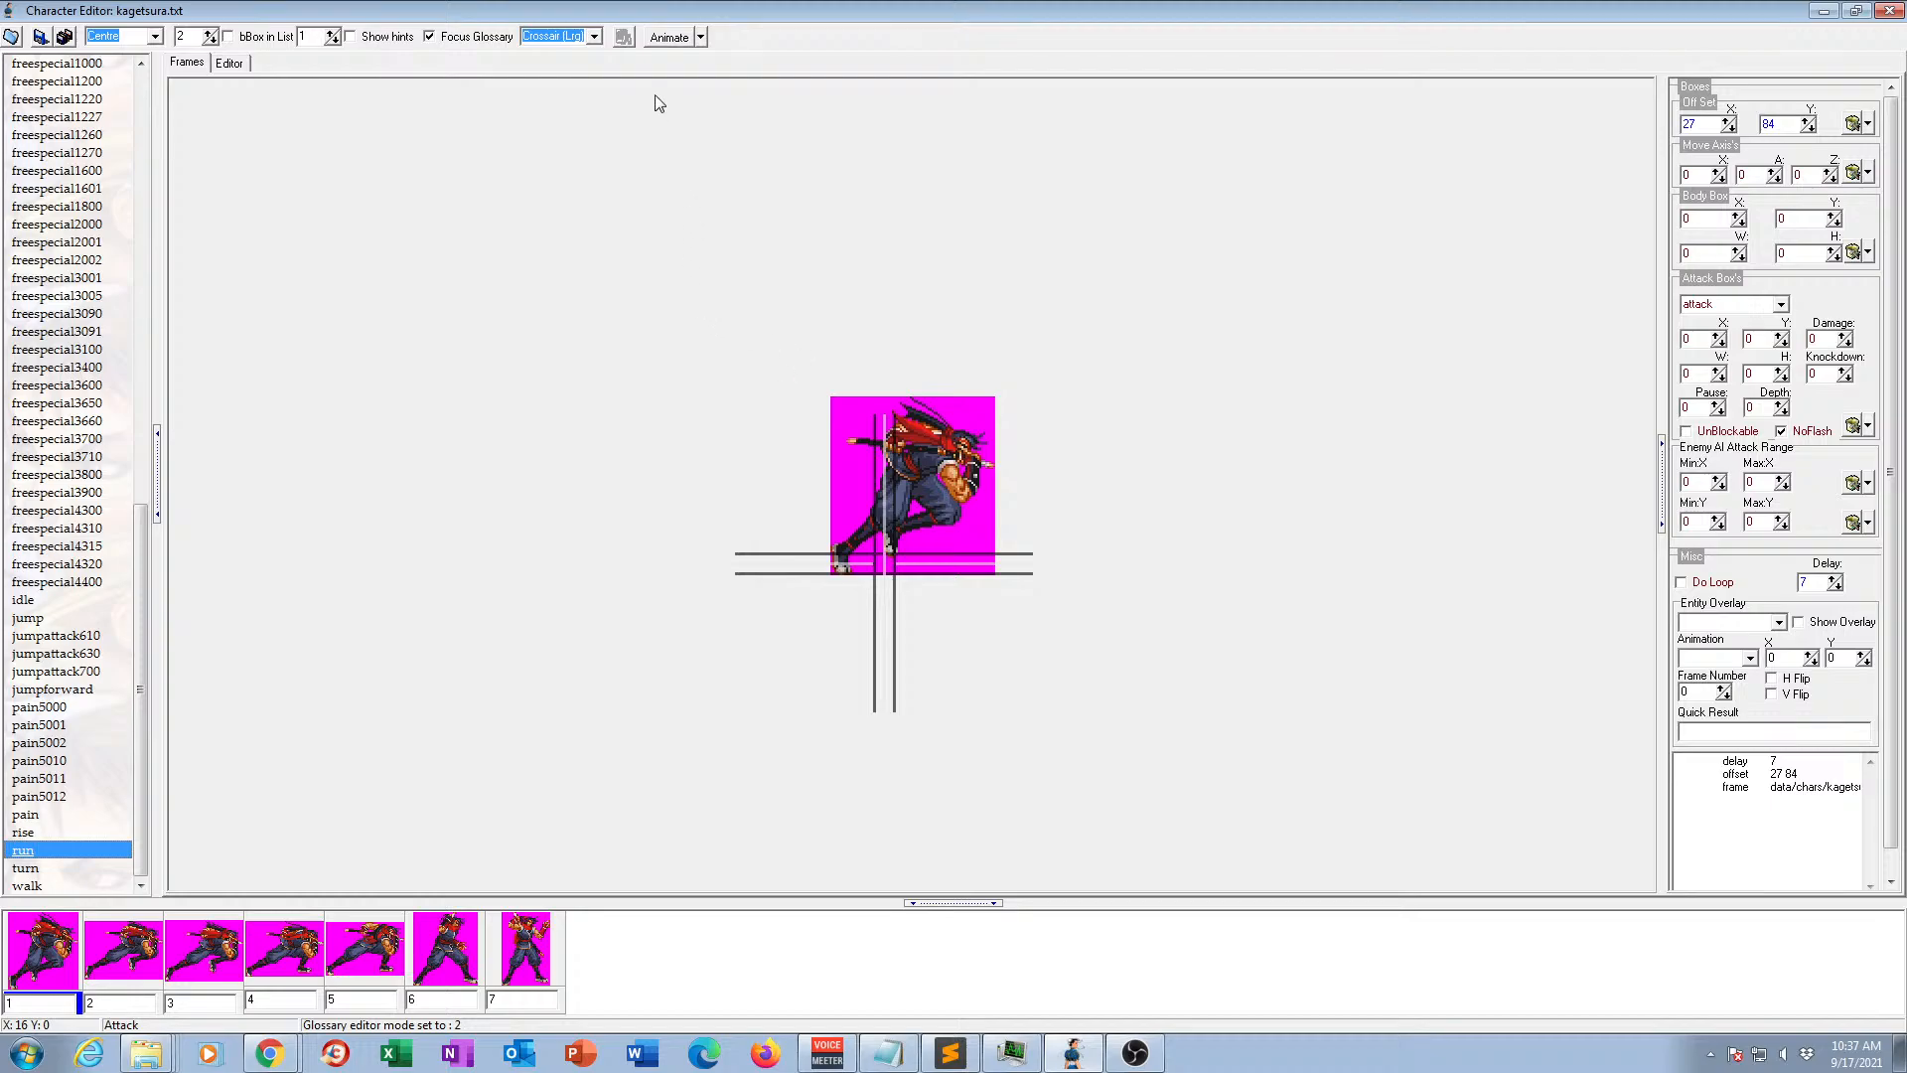
{"action": "left_click", "coordinate": [669, 38]}
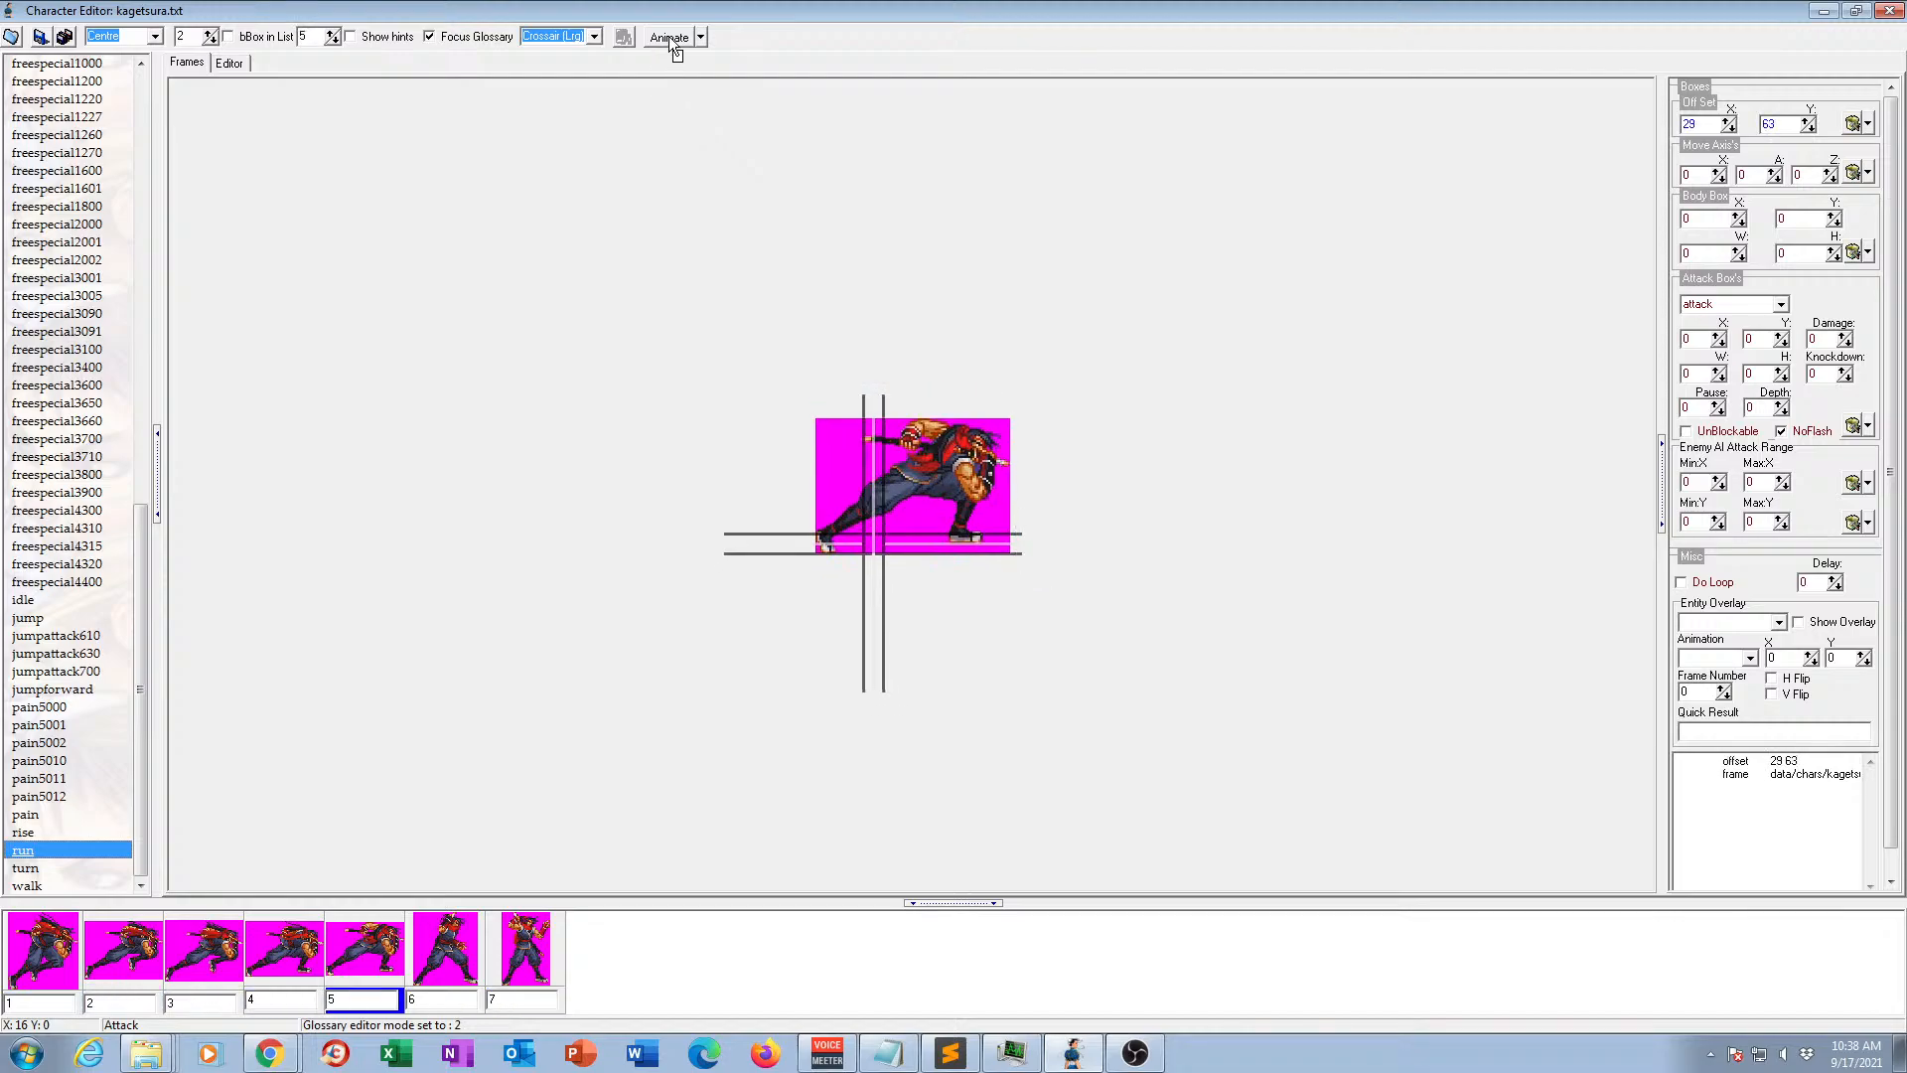
{"action": "left_click", "coordinate": [670, 39]}
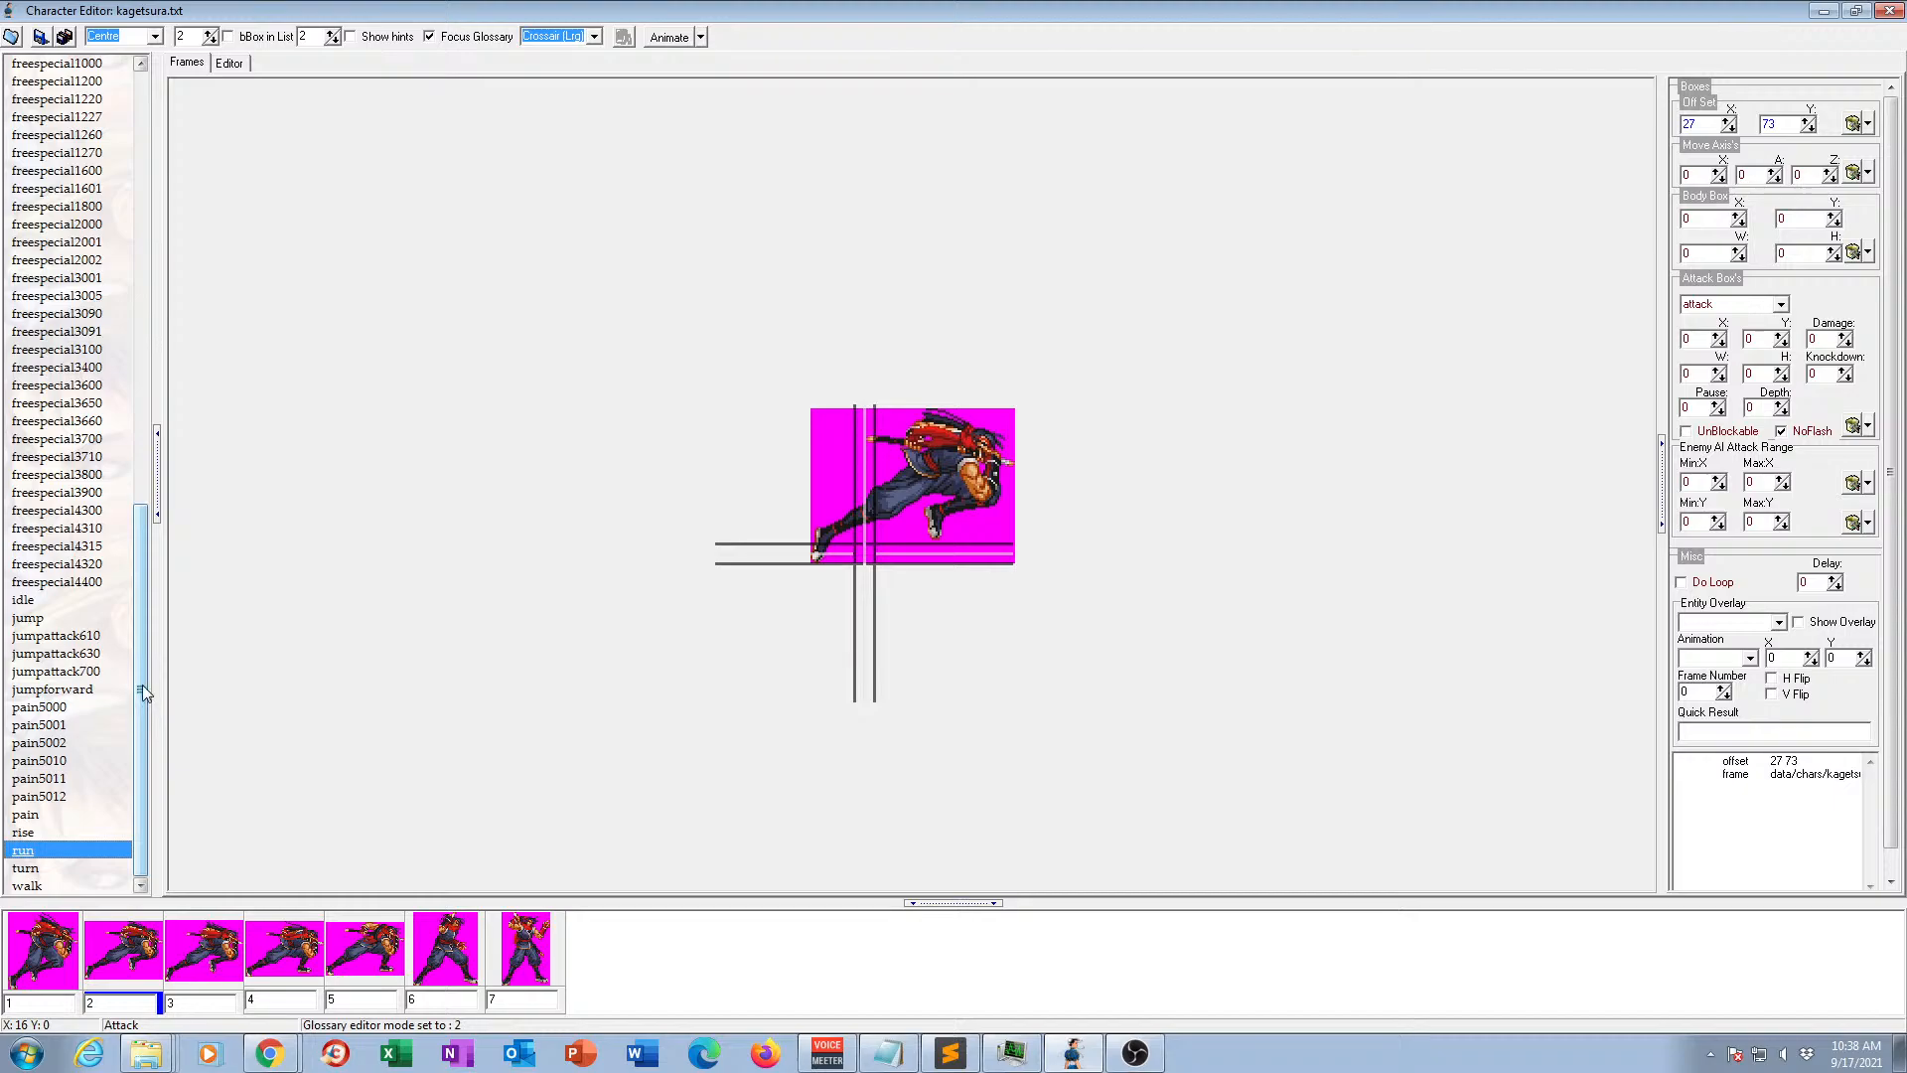
View the turn animation's frame and preview the walk animation in motion.
{"action": "left_click", "coordinate": [33, 871]}
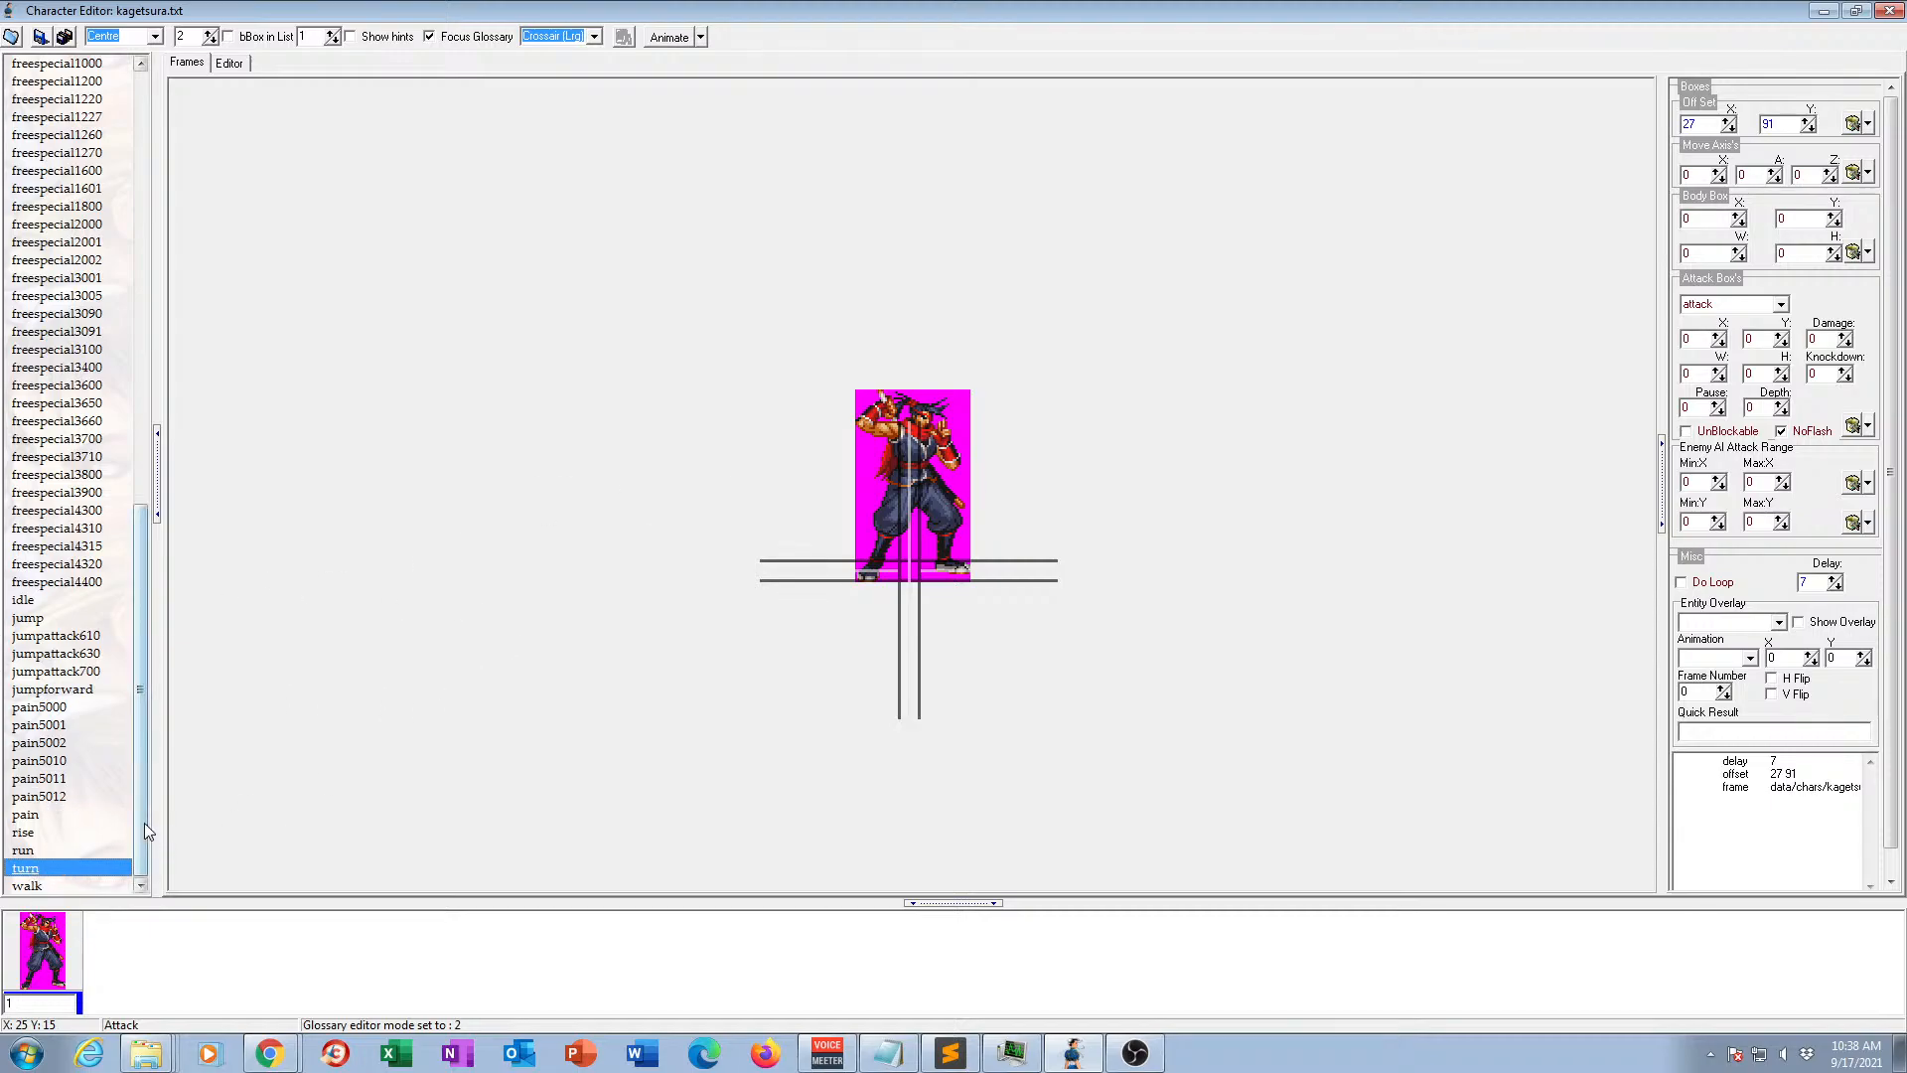
{"action": "left_click", "coordinate": [27, 885]}
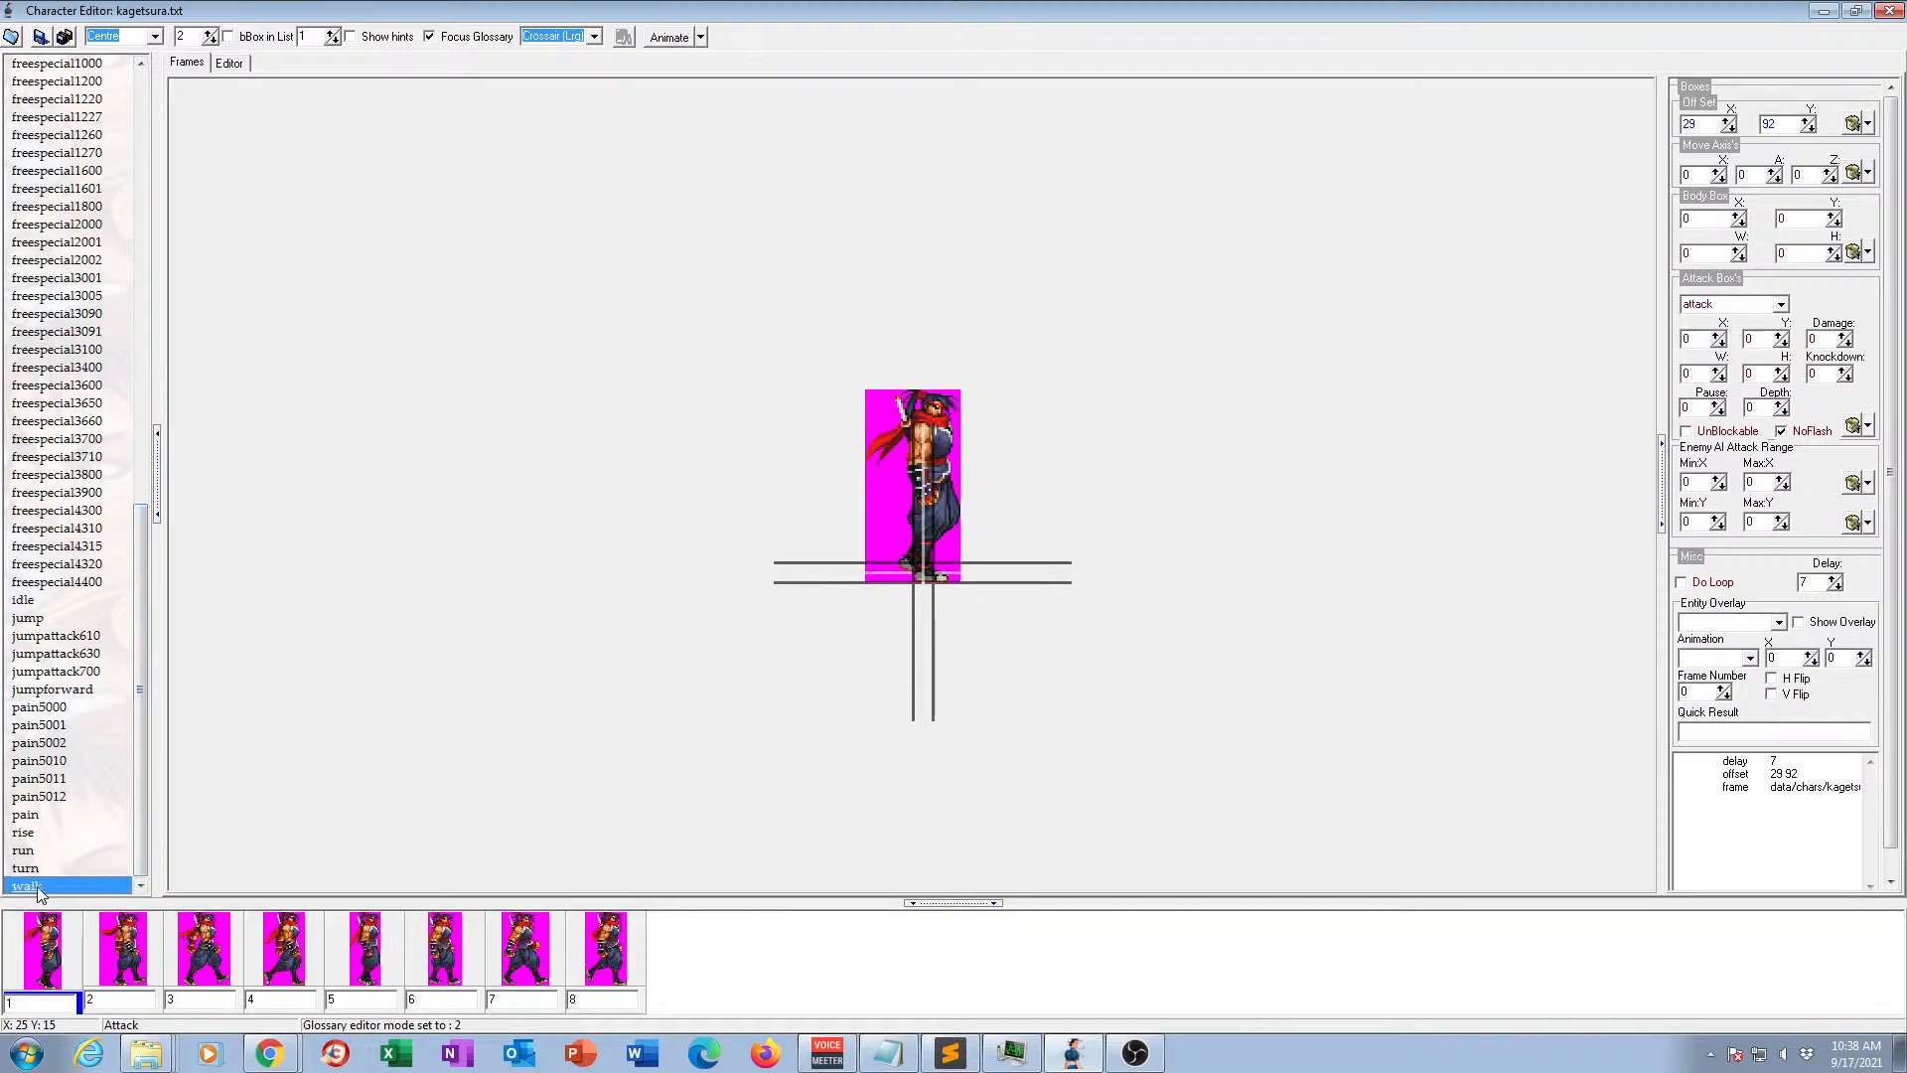
{"action": "left_click", "coordinate": [662, 40]}
{"action": "left_click", "coordinate": [660, 38]}
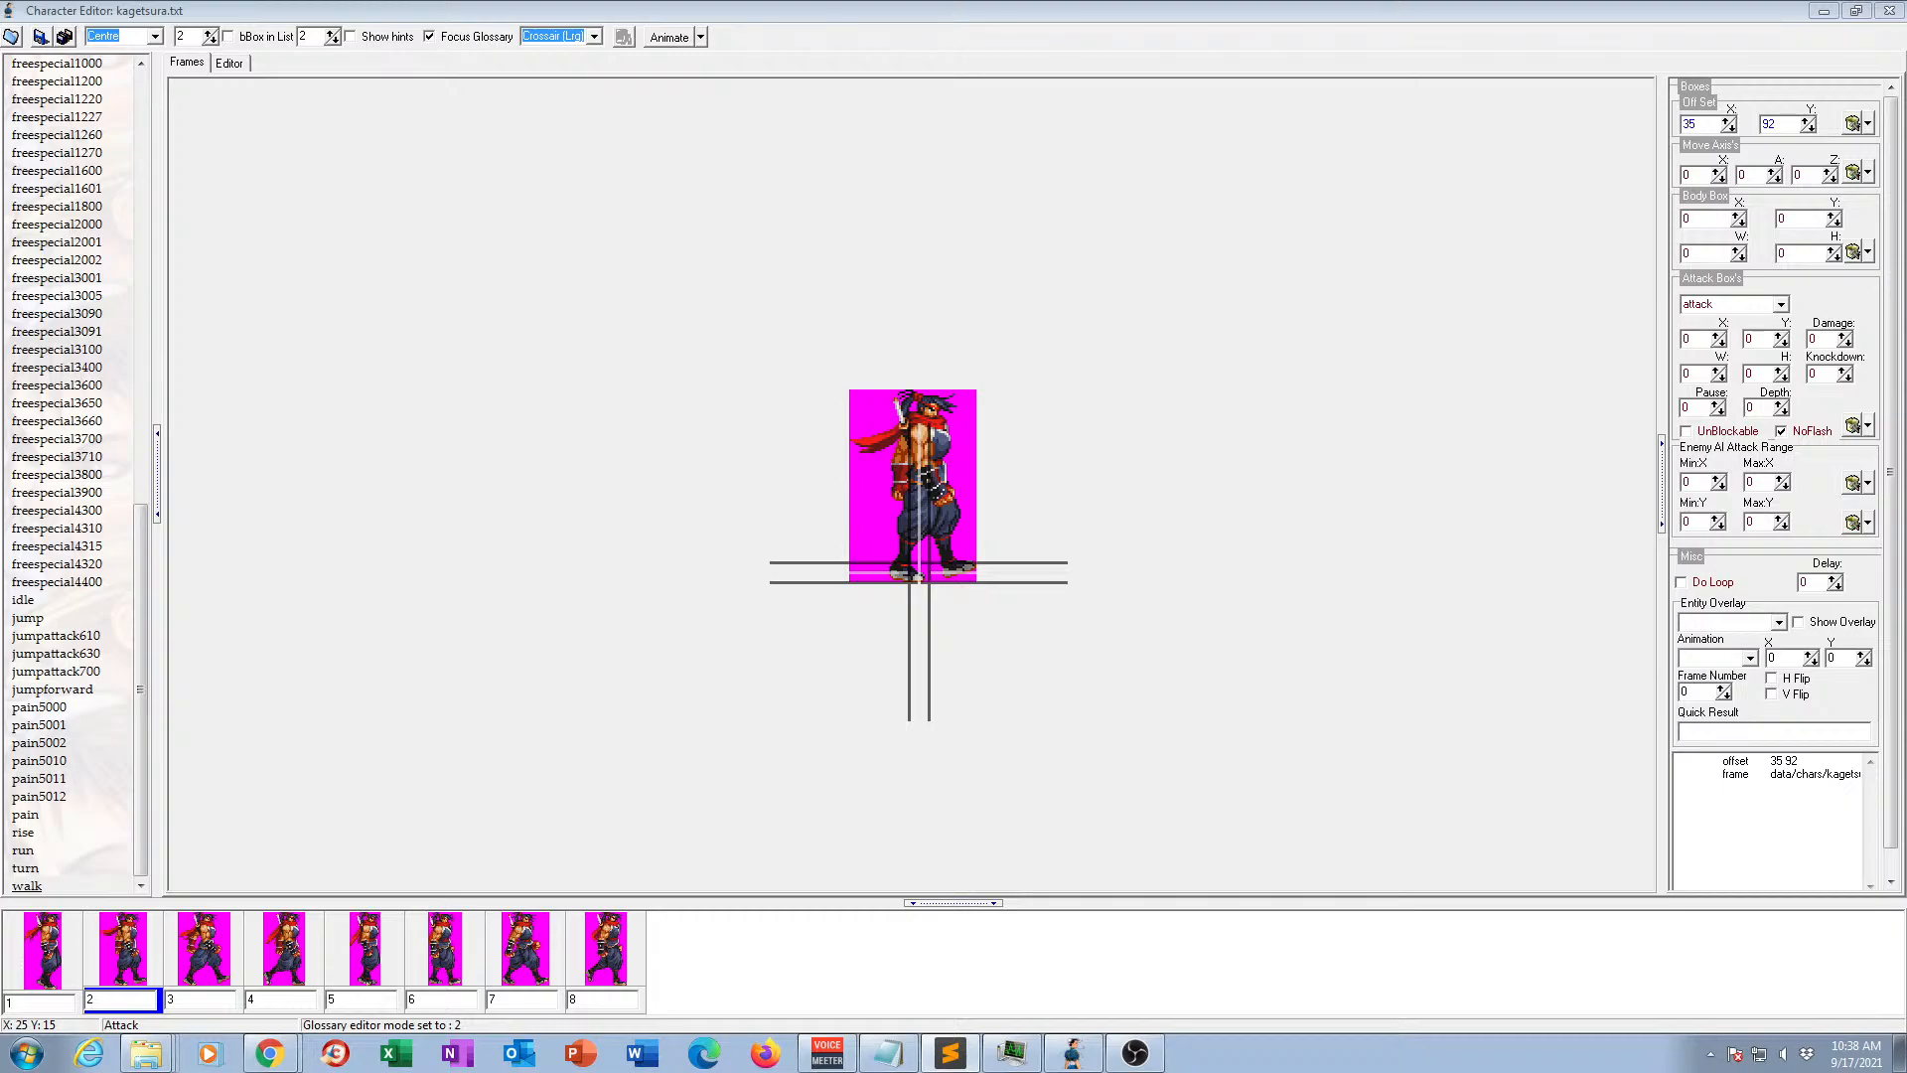
Expand the fall-2019 project's build, Data and CHARS folders in Sublime Text.
{"action": "left_click", "coordinate": [1307, 119]}
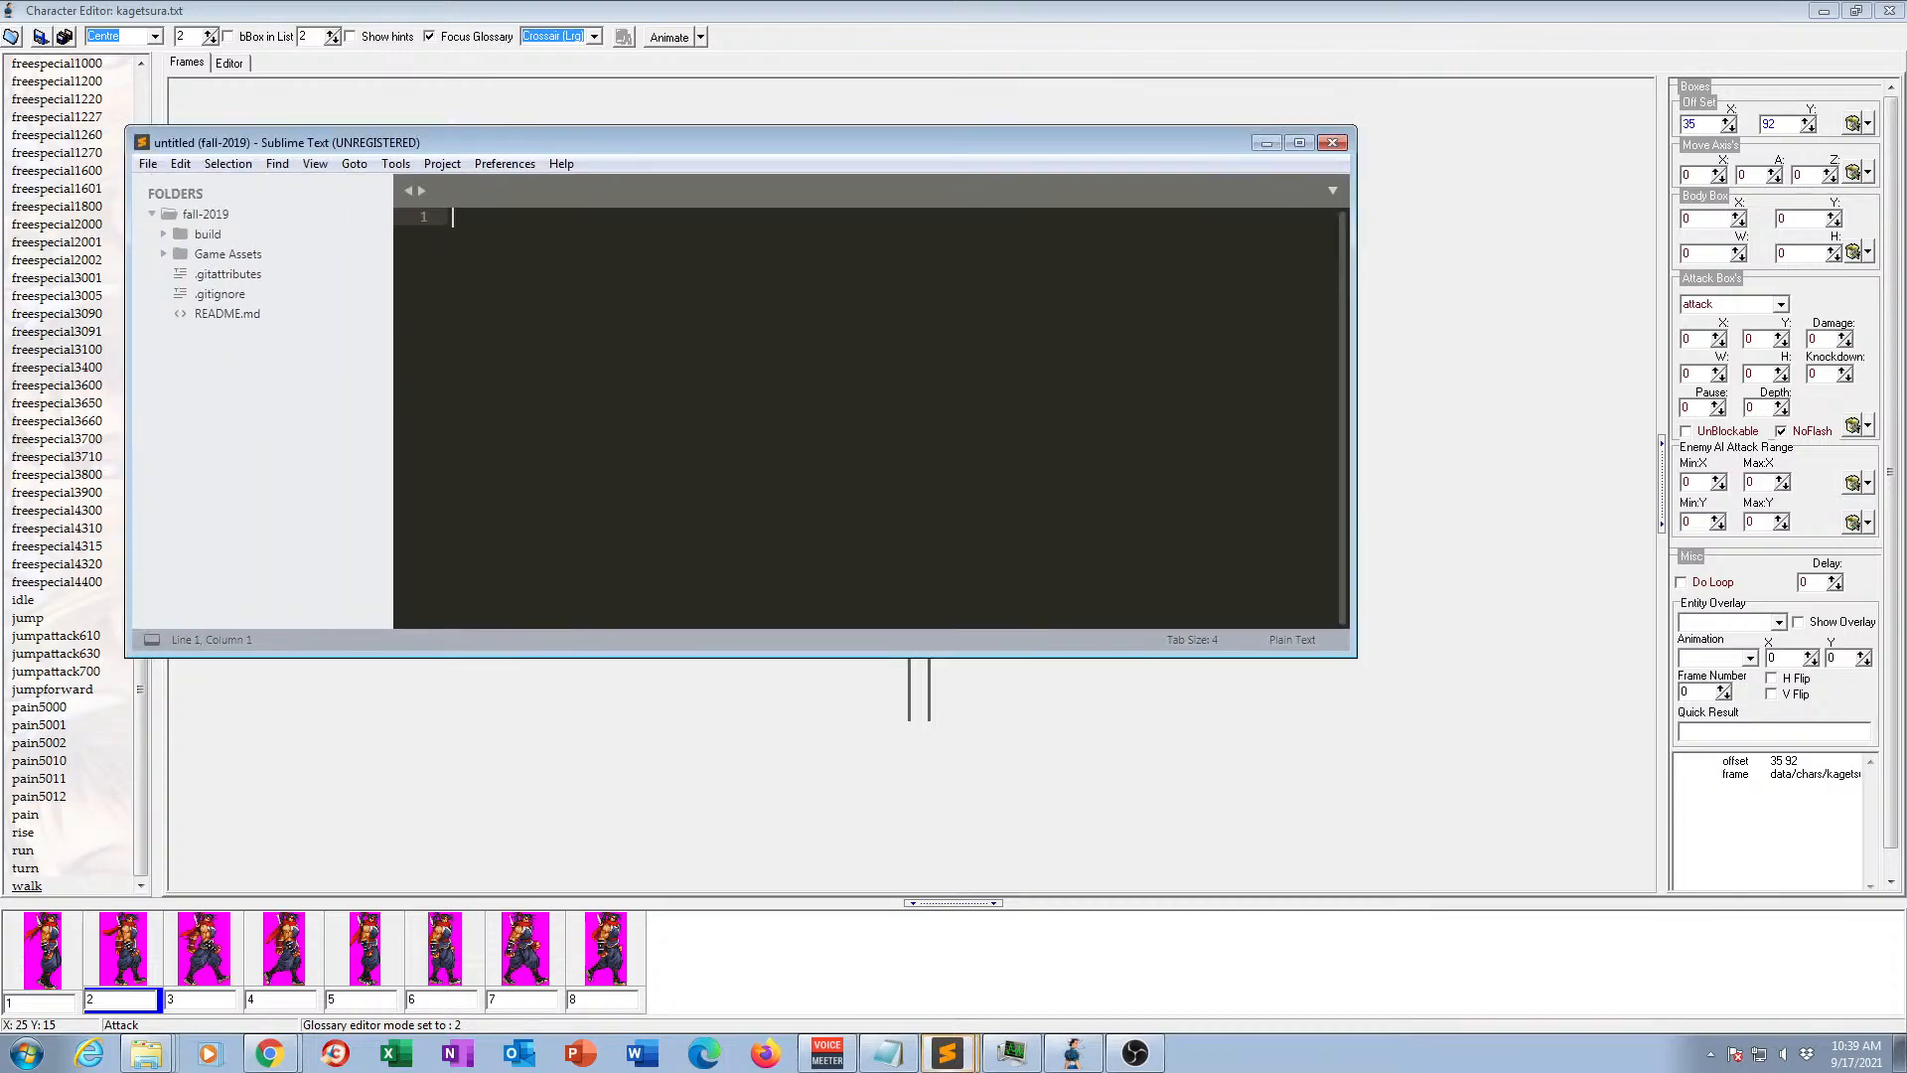
{"action": "left_click", "coordinate": [167, 234]}
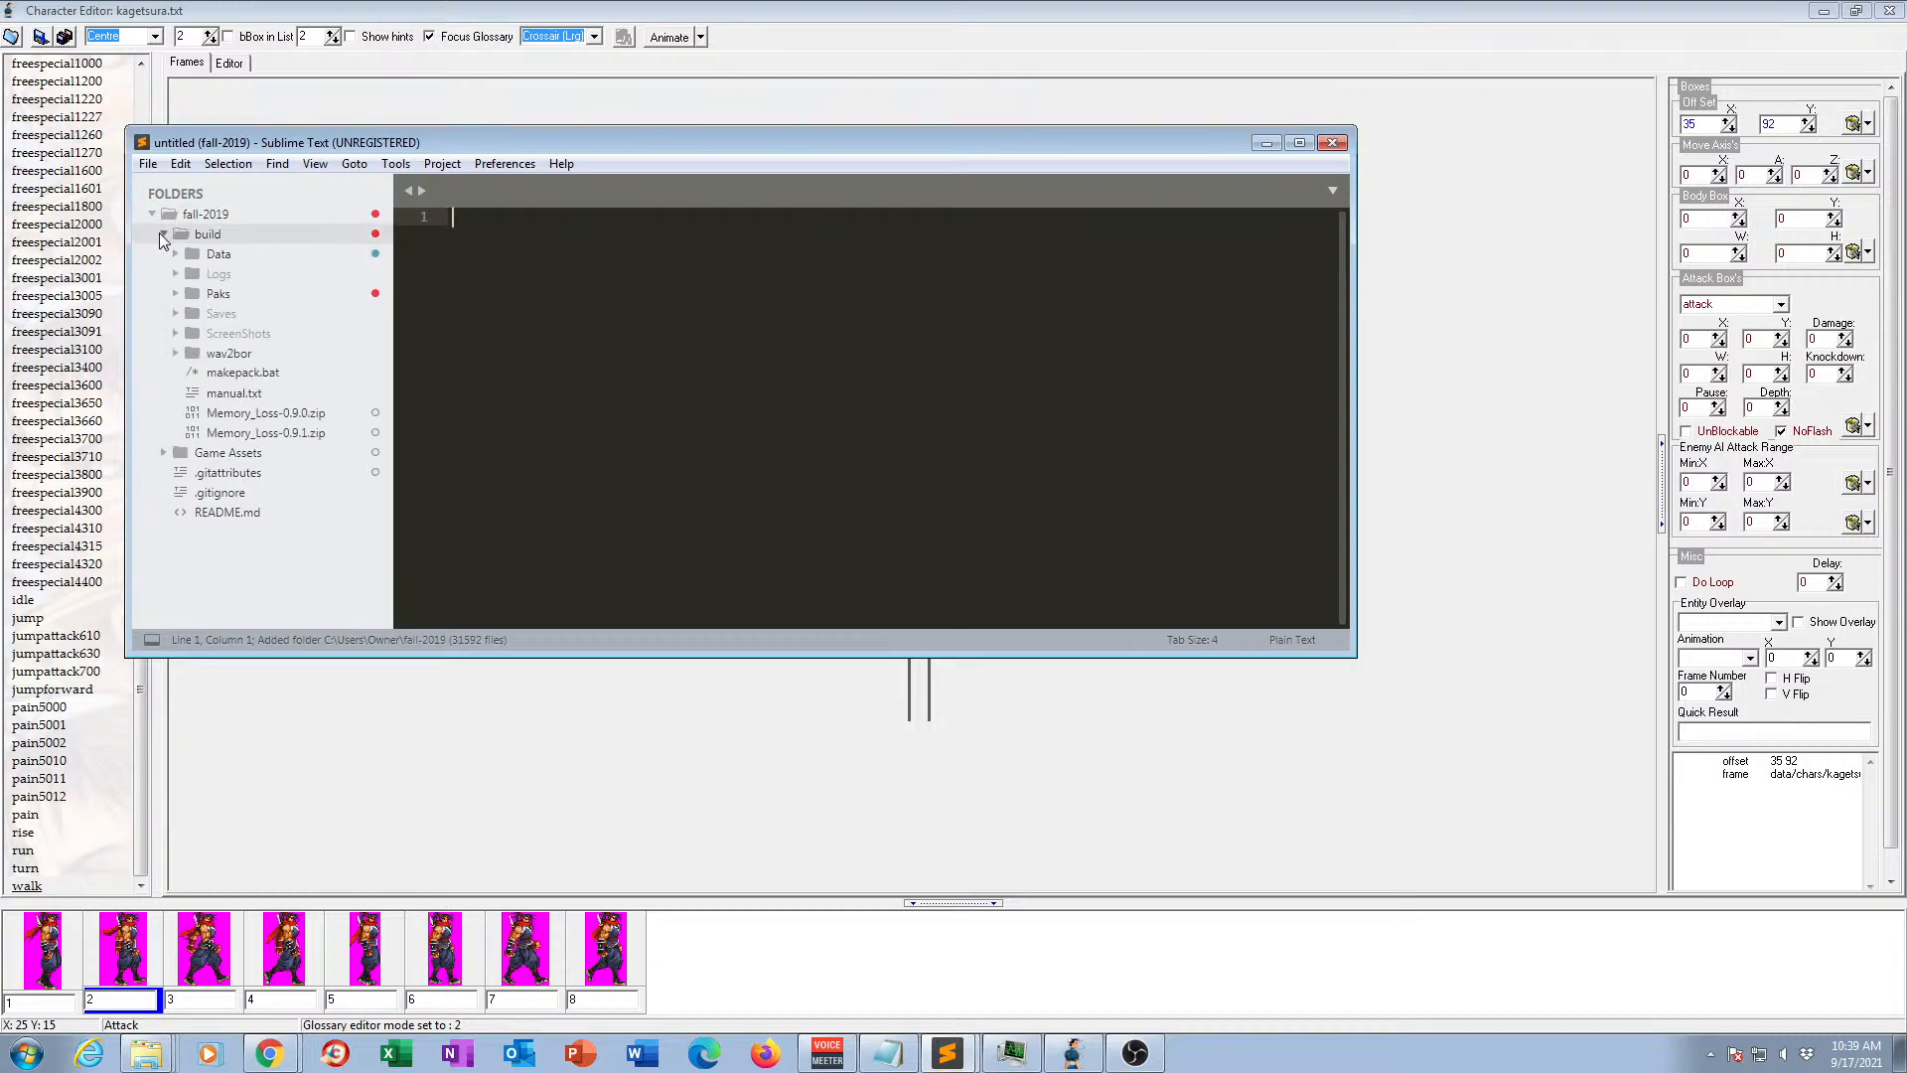
{"action": "left_click", "coordinate": [175, 254]}
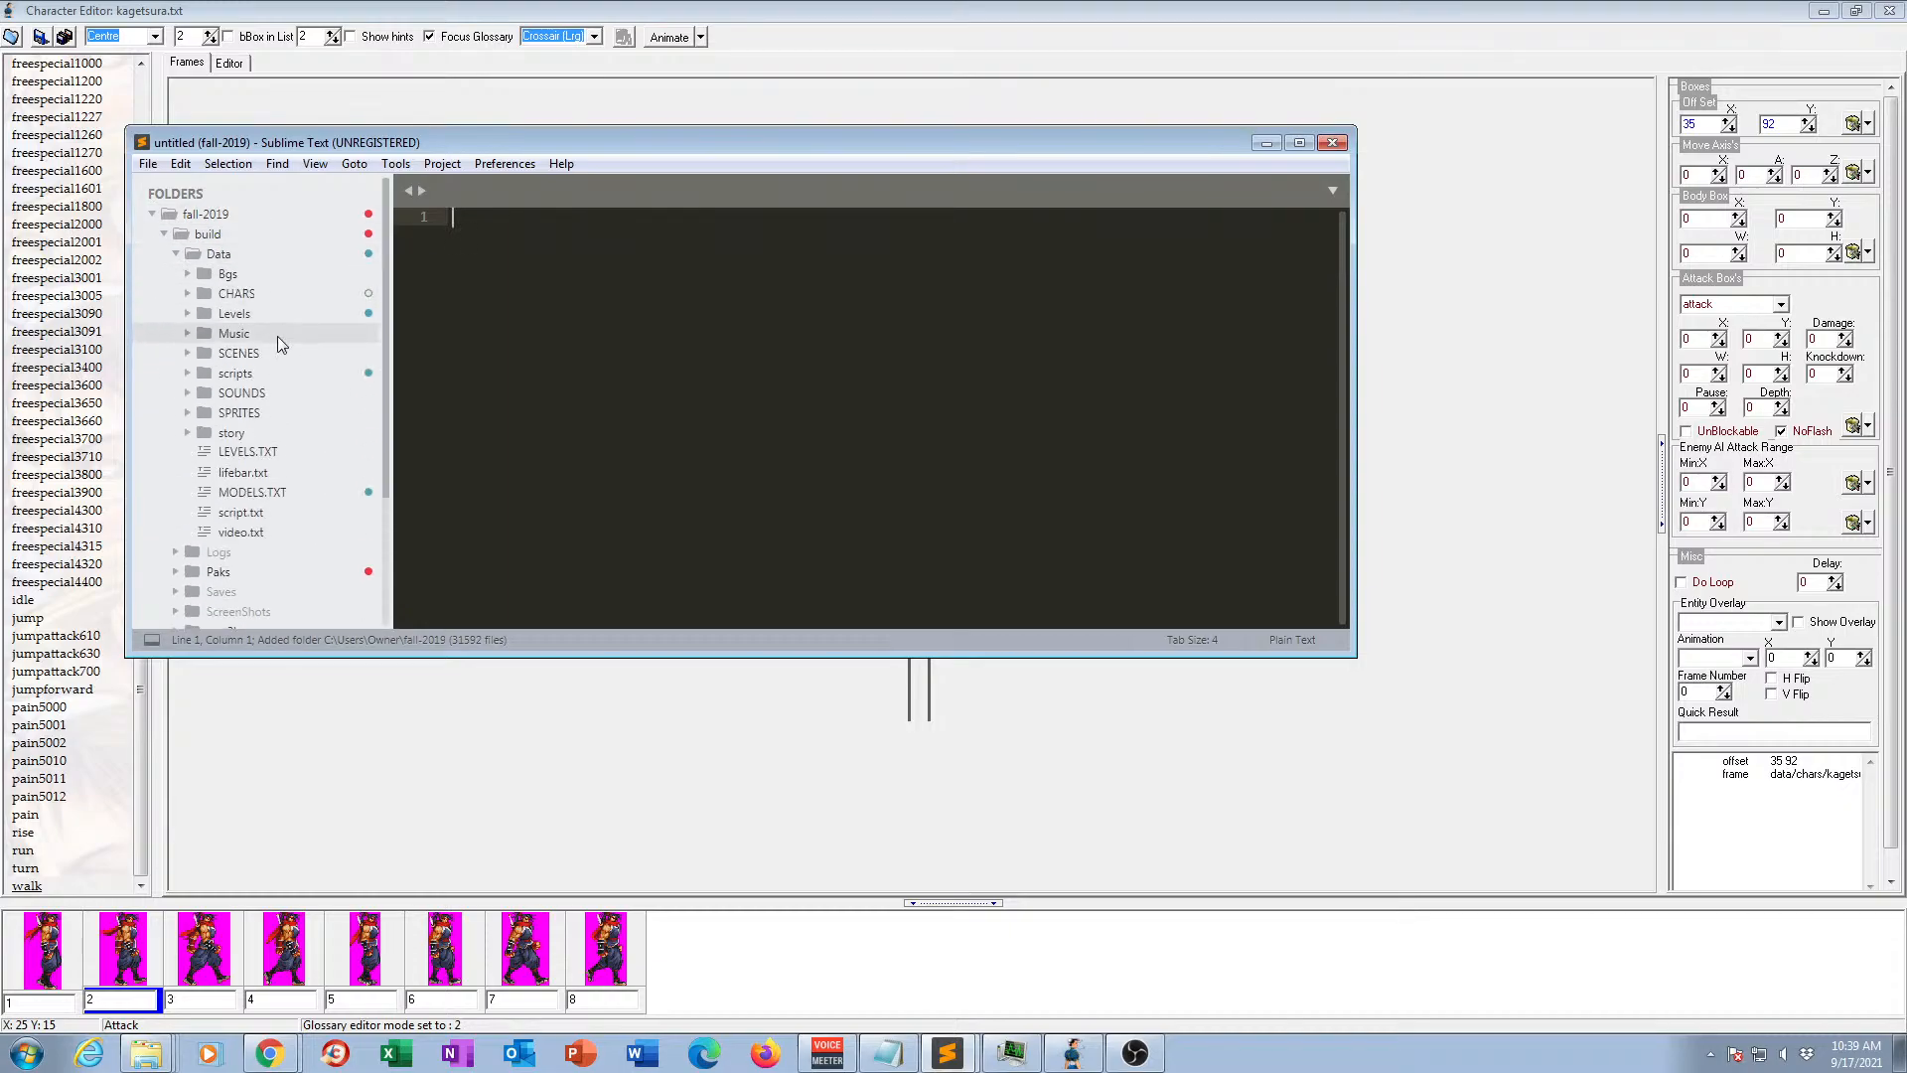
{"action": "left_click", "coordinate": [238, 294]}
{"action": "scroll", "coordinate": [264, 315], "scroll_direction": "down", "scroll_amount": 6}
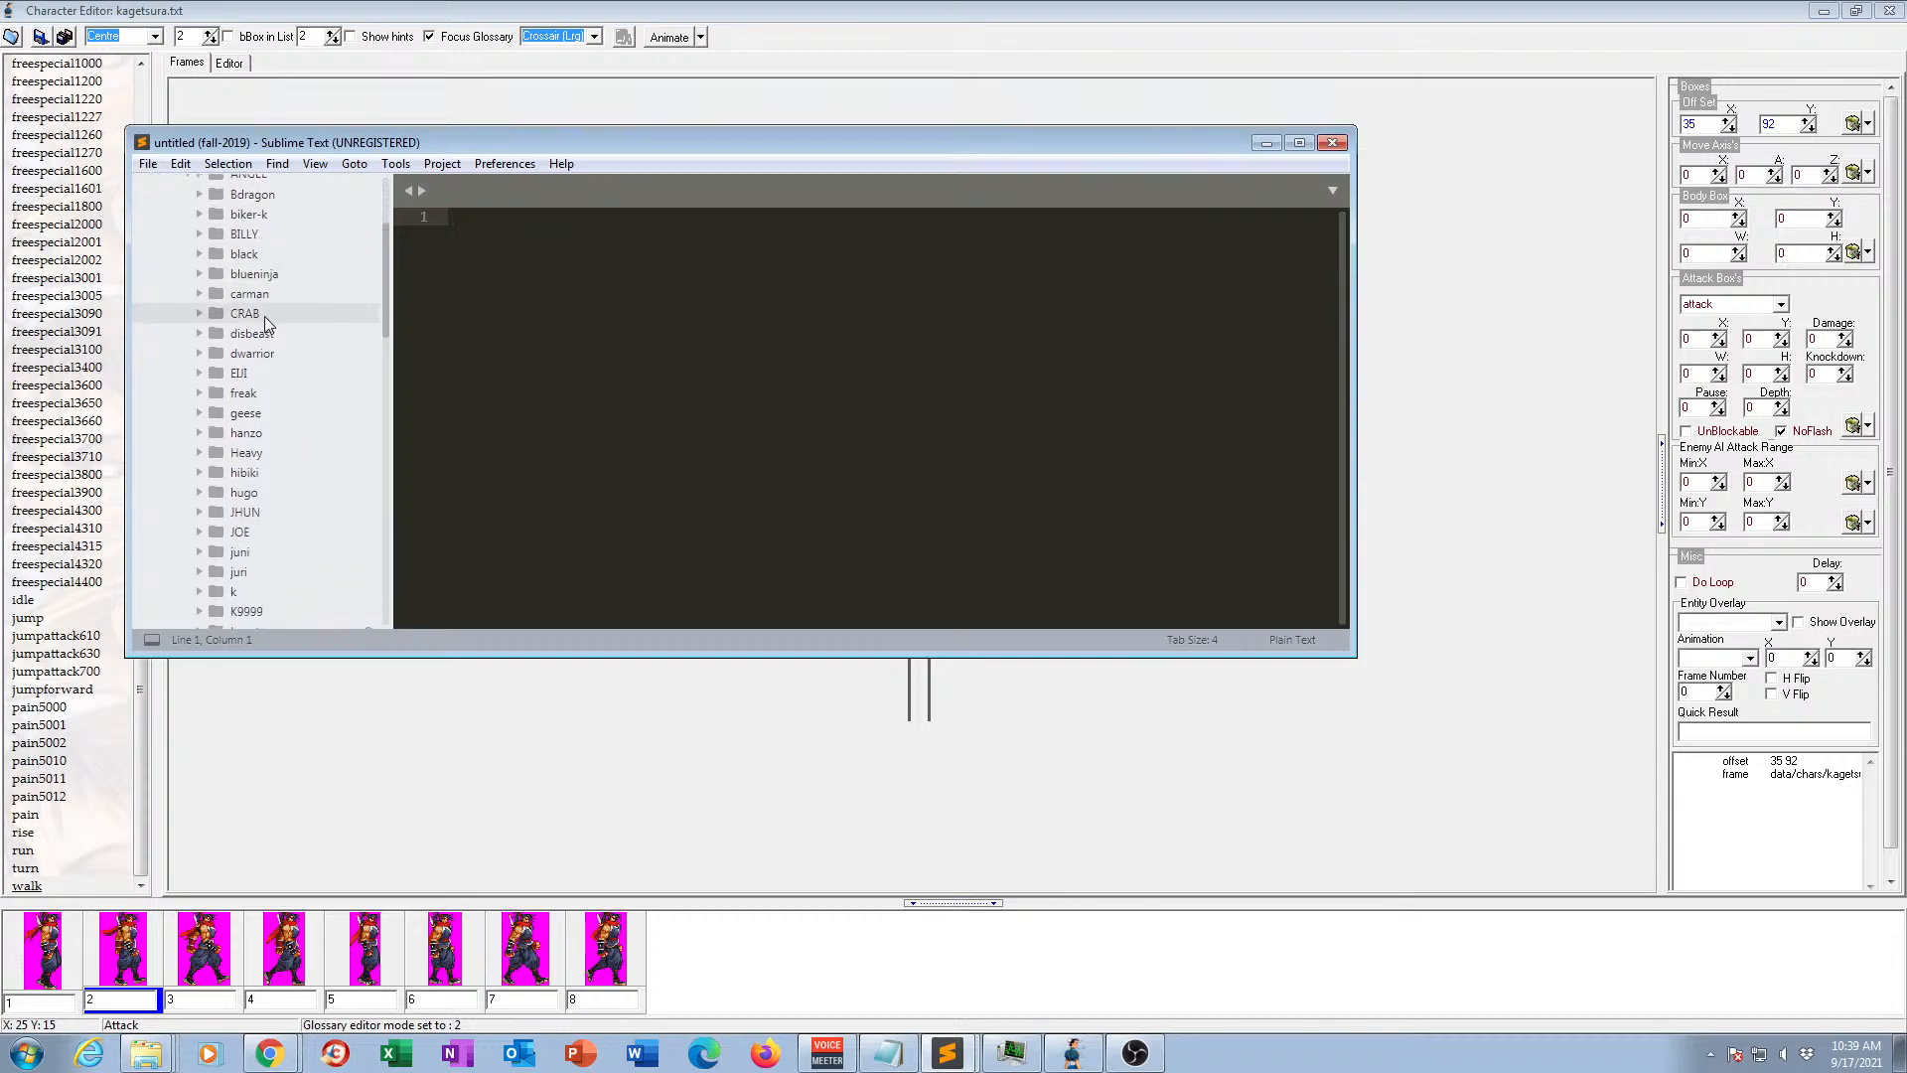
Expand the kagetsura character folder and open its kagetsura.txt file.
{"action": "left_click", "coordinate": [200, 453]}
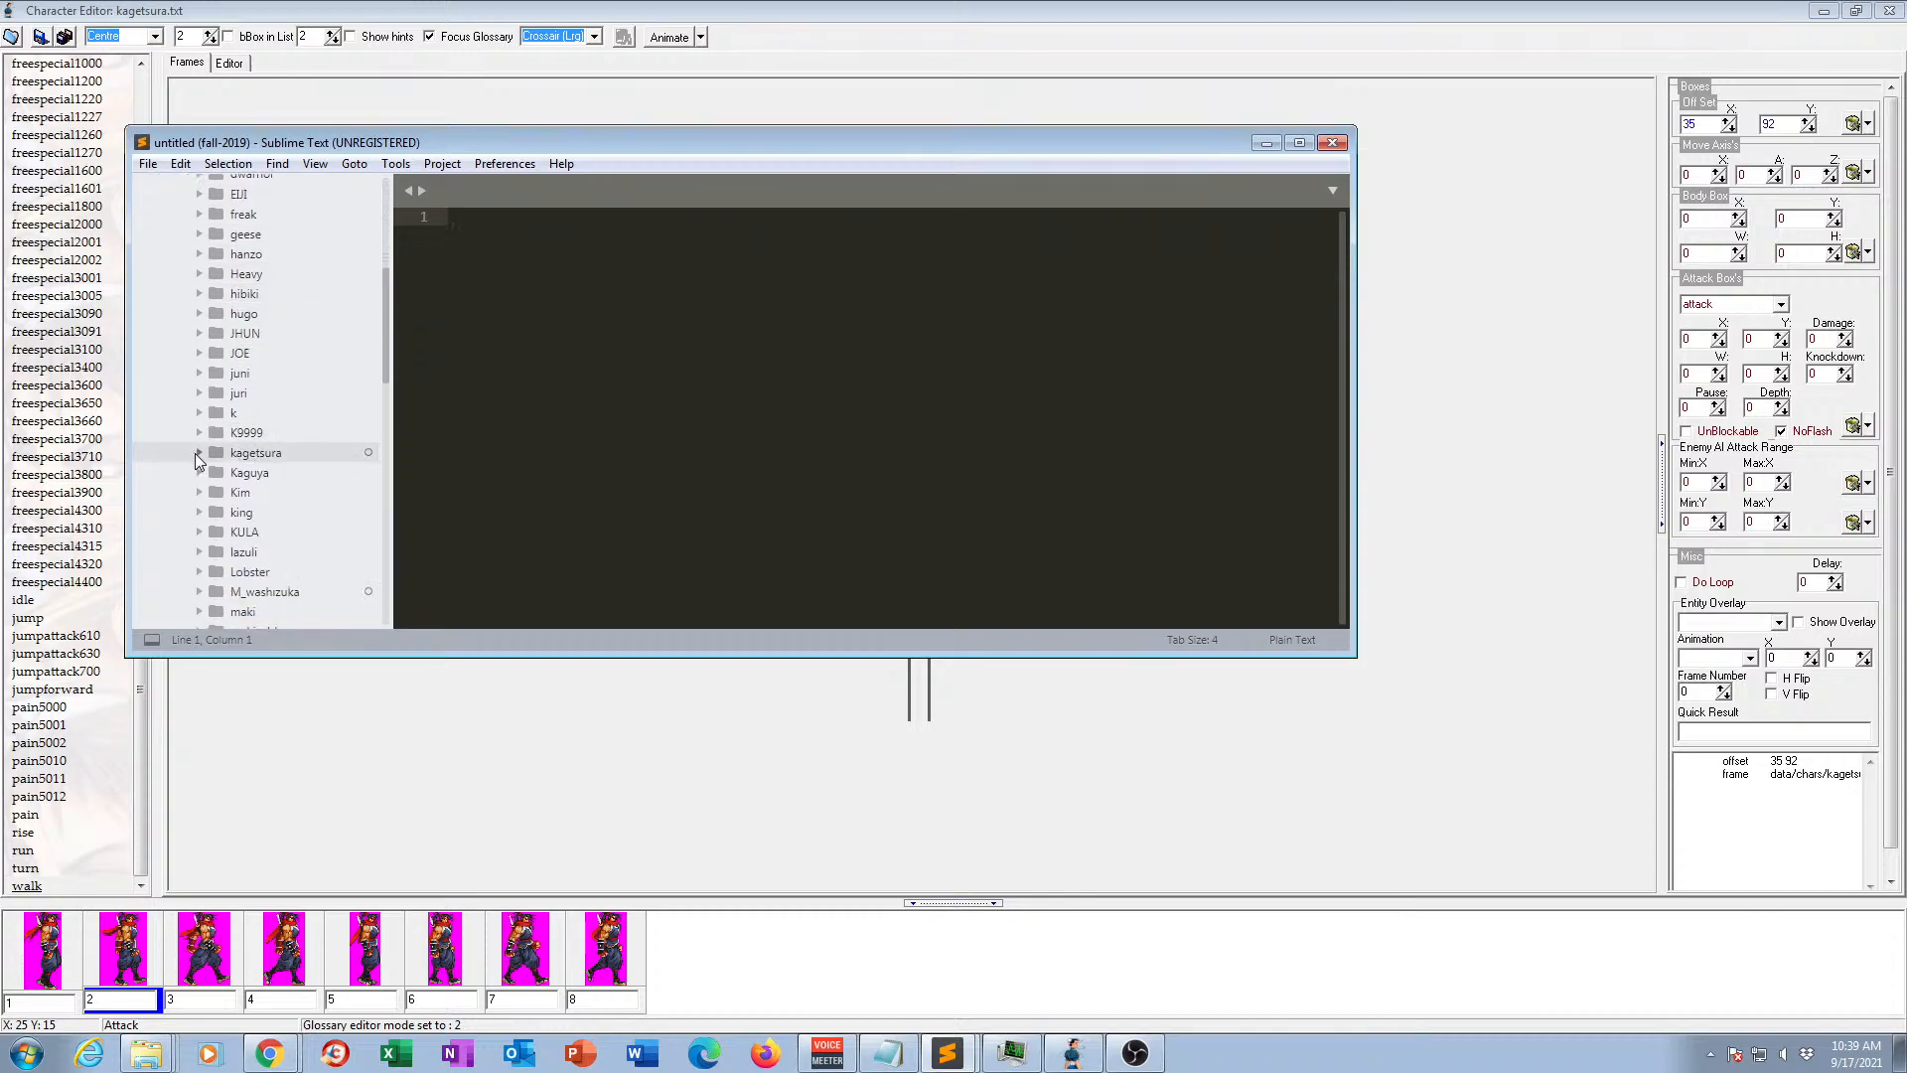
{"action": "scroll", "coordinate": [387, 203], "scroll_direction": "up", "scroll_amount": 6}
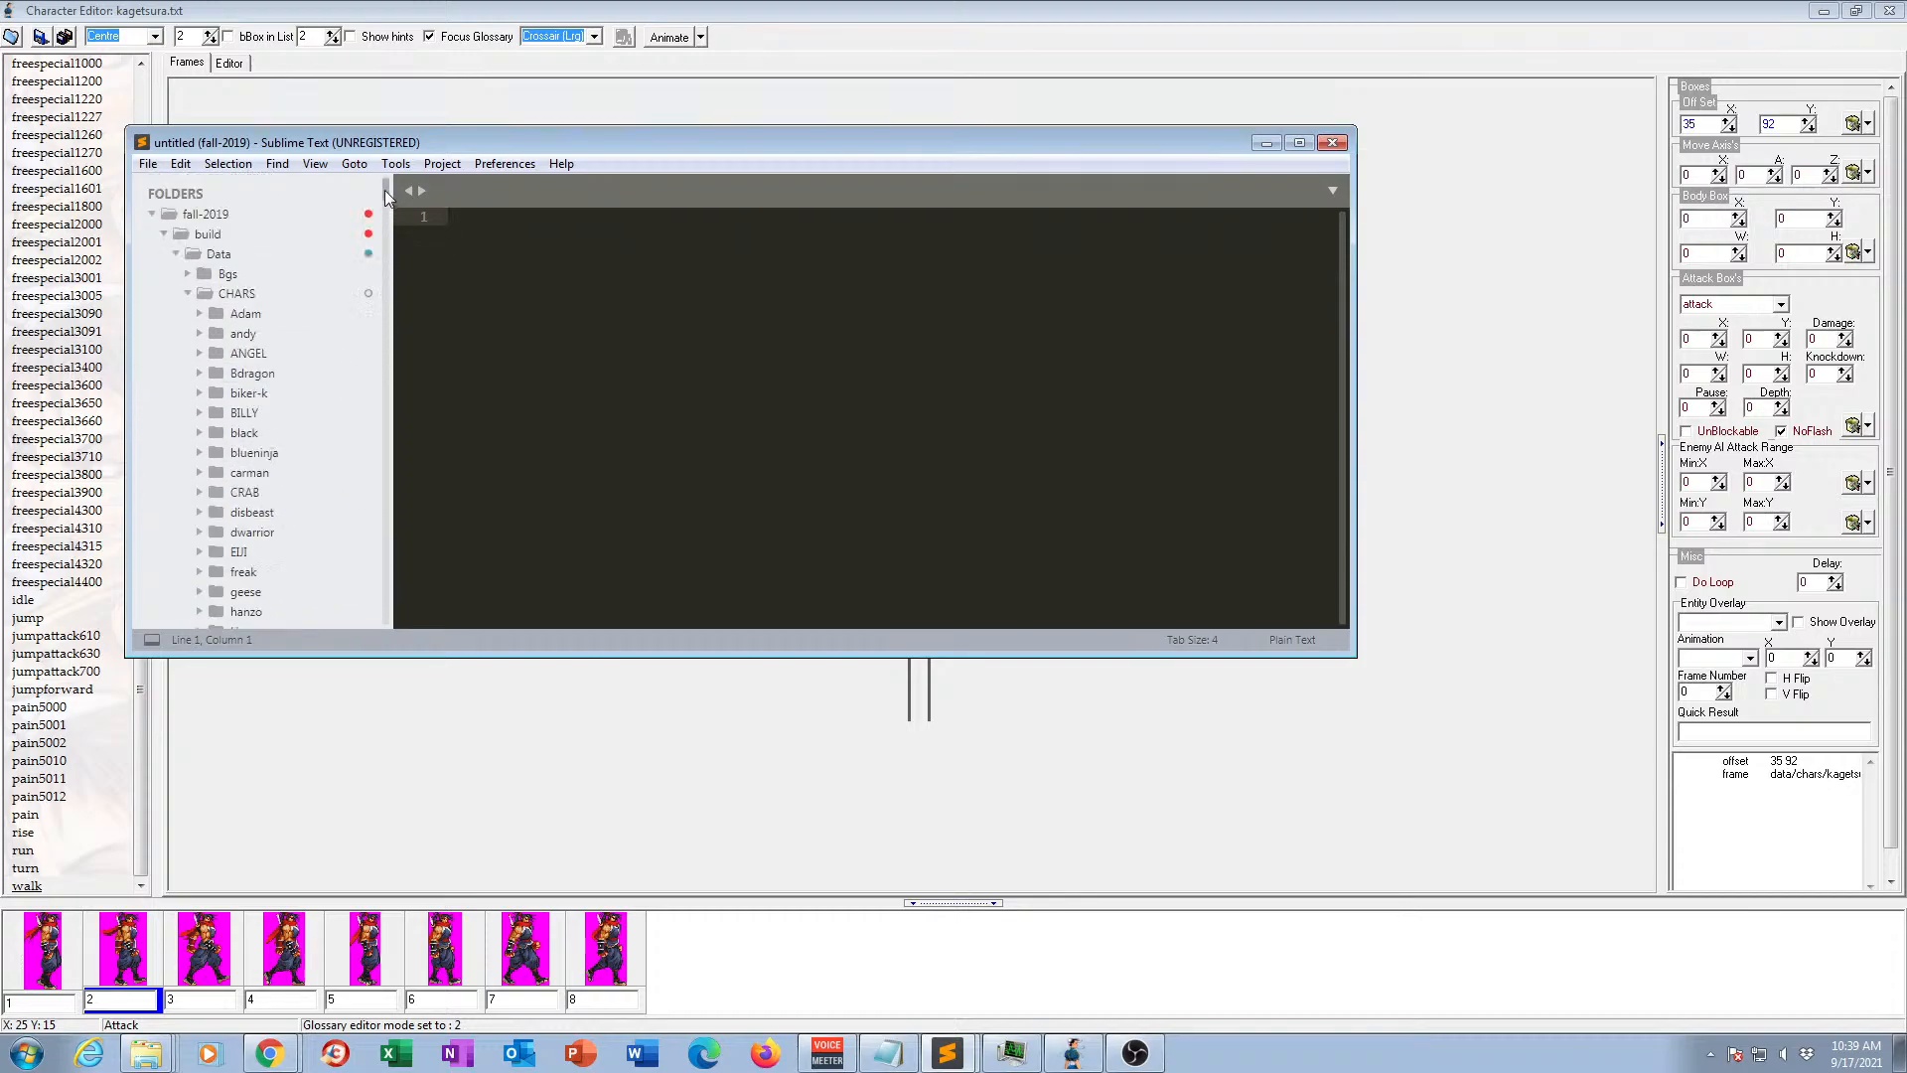
{"action": "left_click_drag", "start_coordinate": [497, 145], "coordinate": [649, 198]}
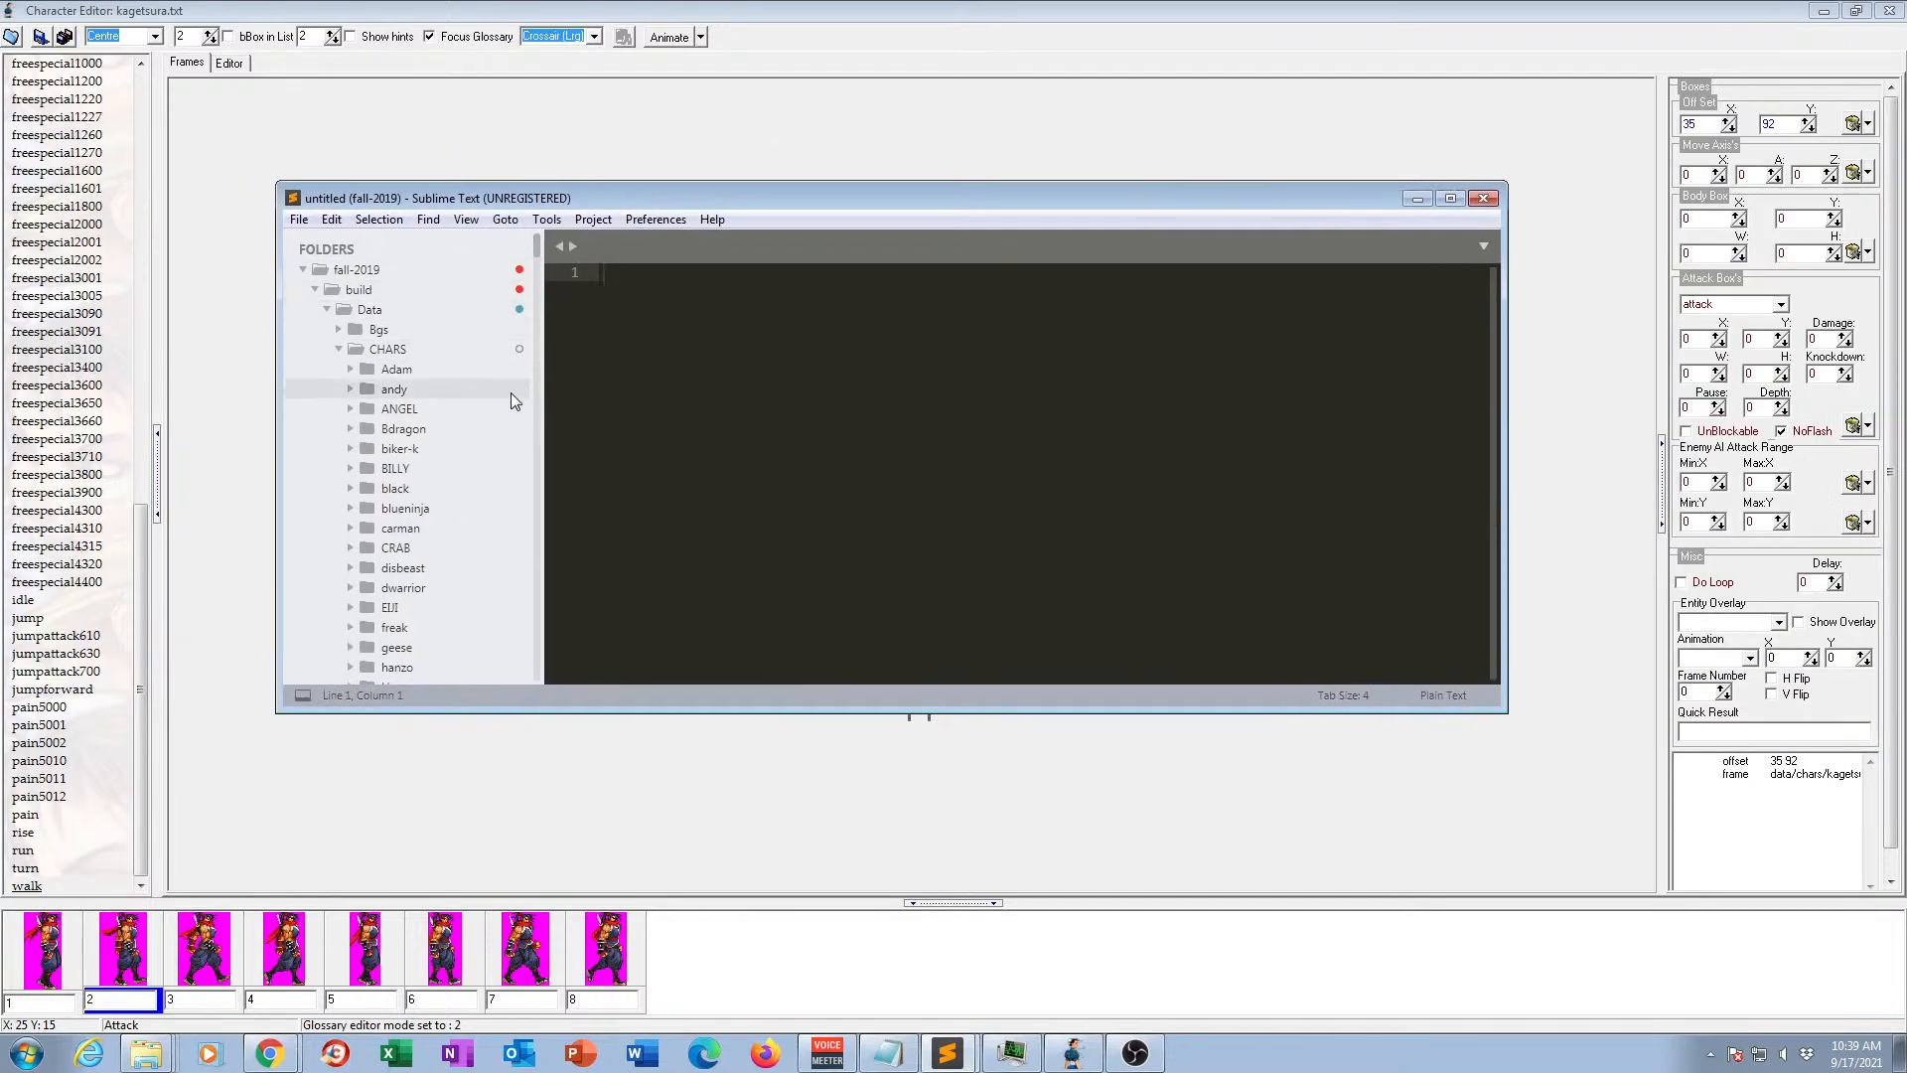
{"action": "left_click_drag", "start_coordinate": [539, 251], "coordinate": [521, 651]}
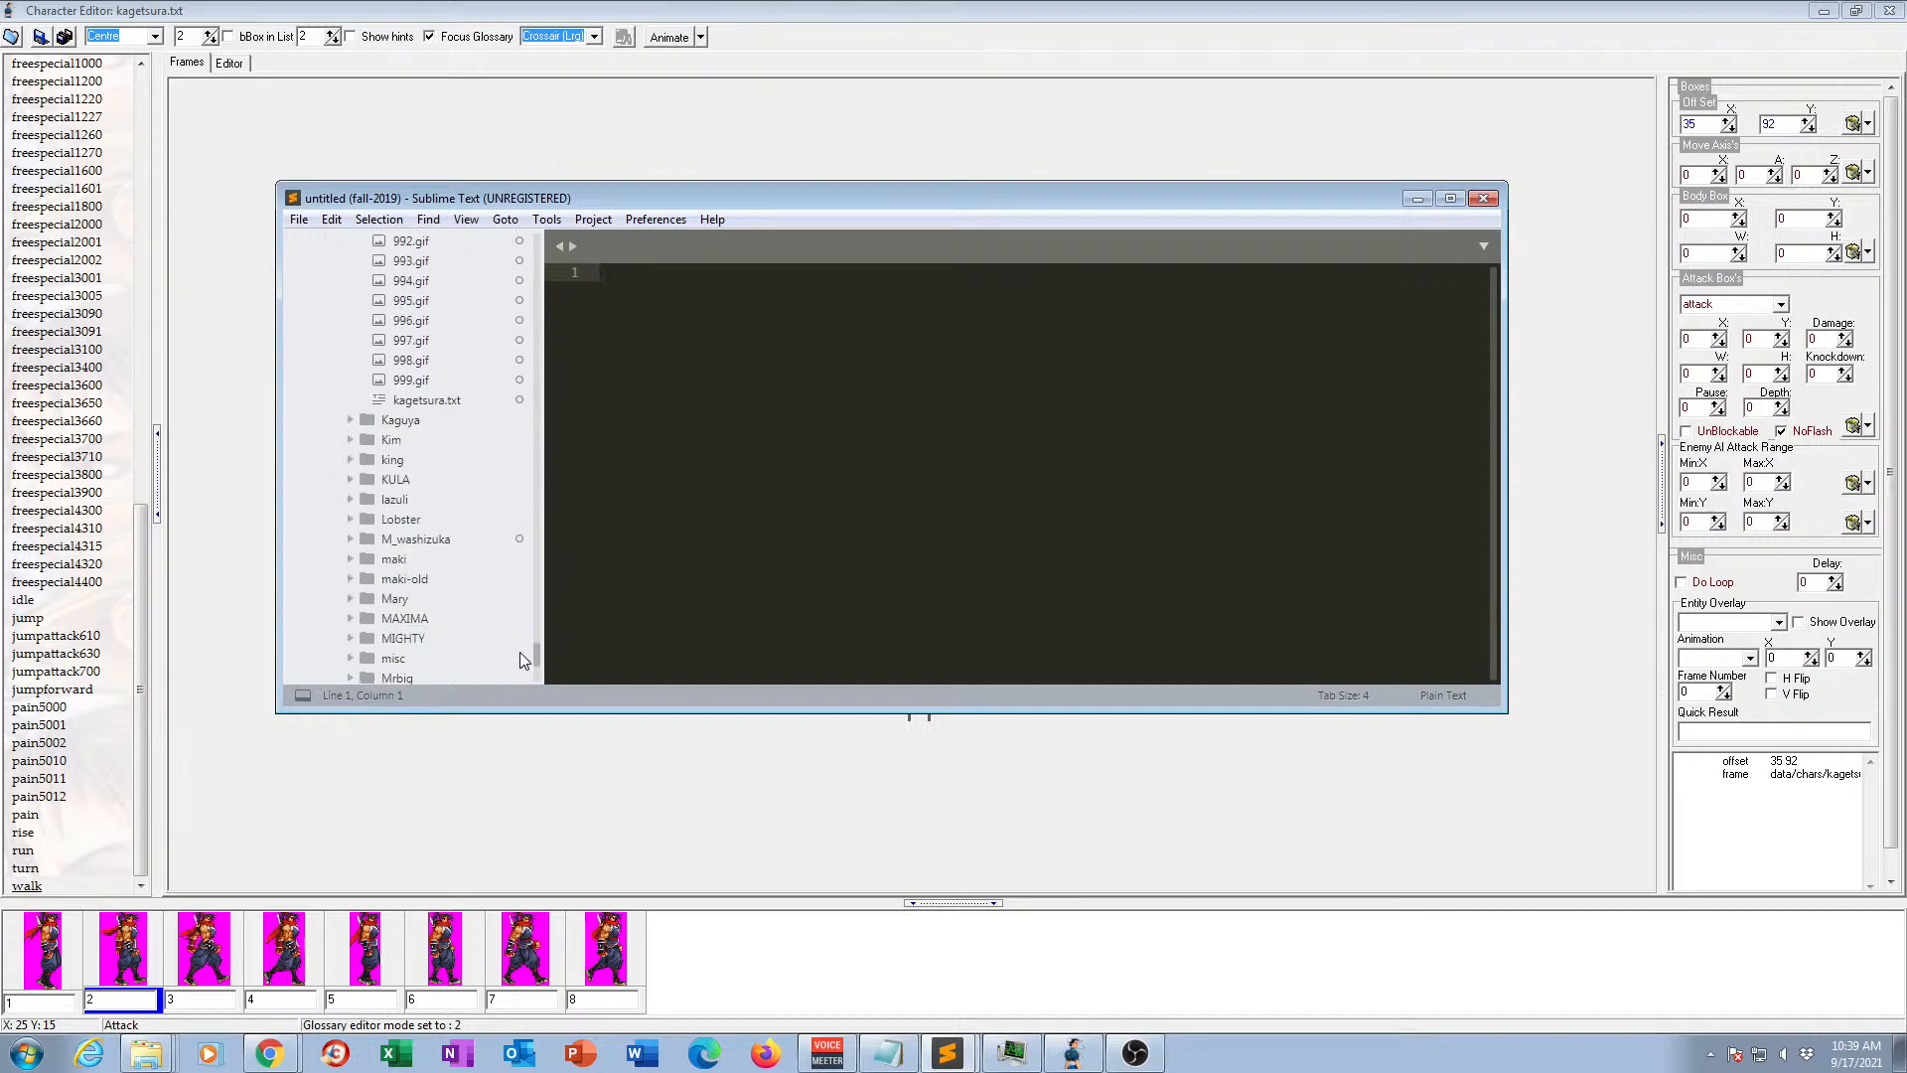
{"action": "left_click", "coordinate": [425, 401]}
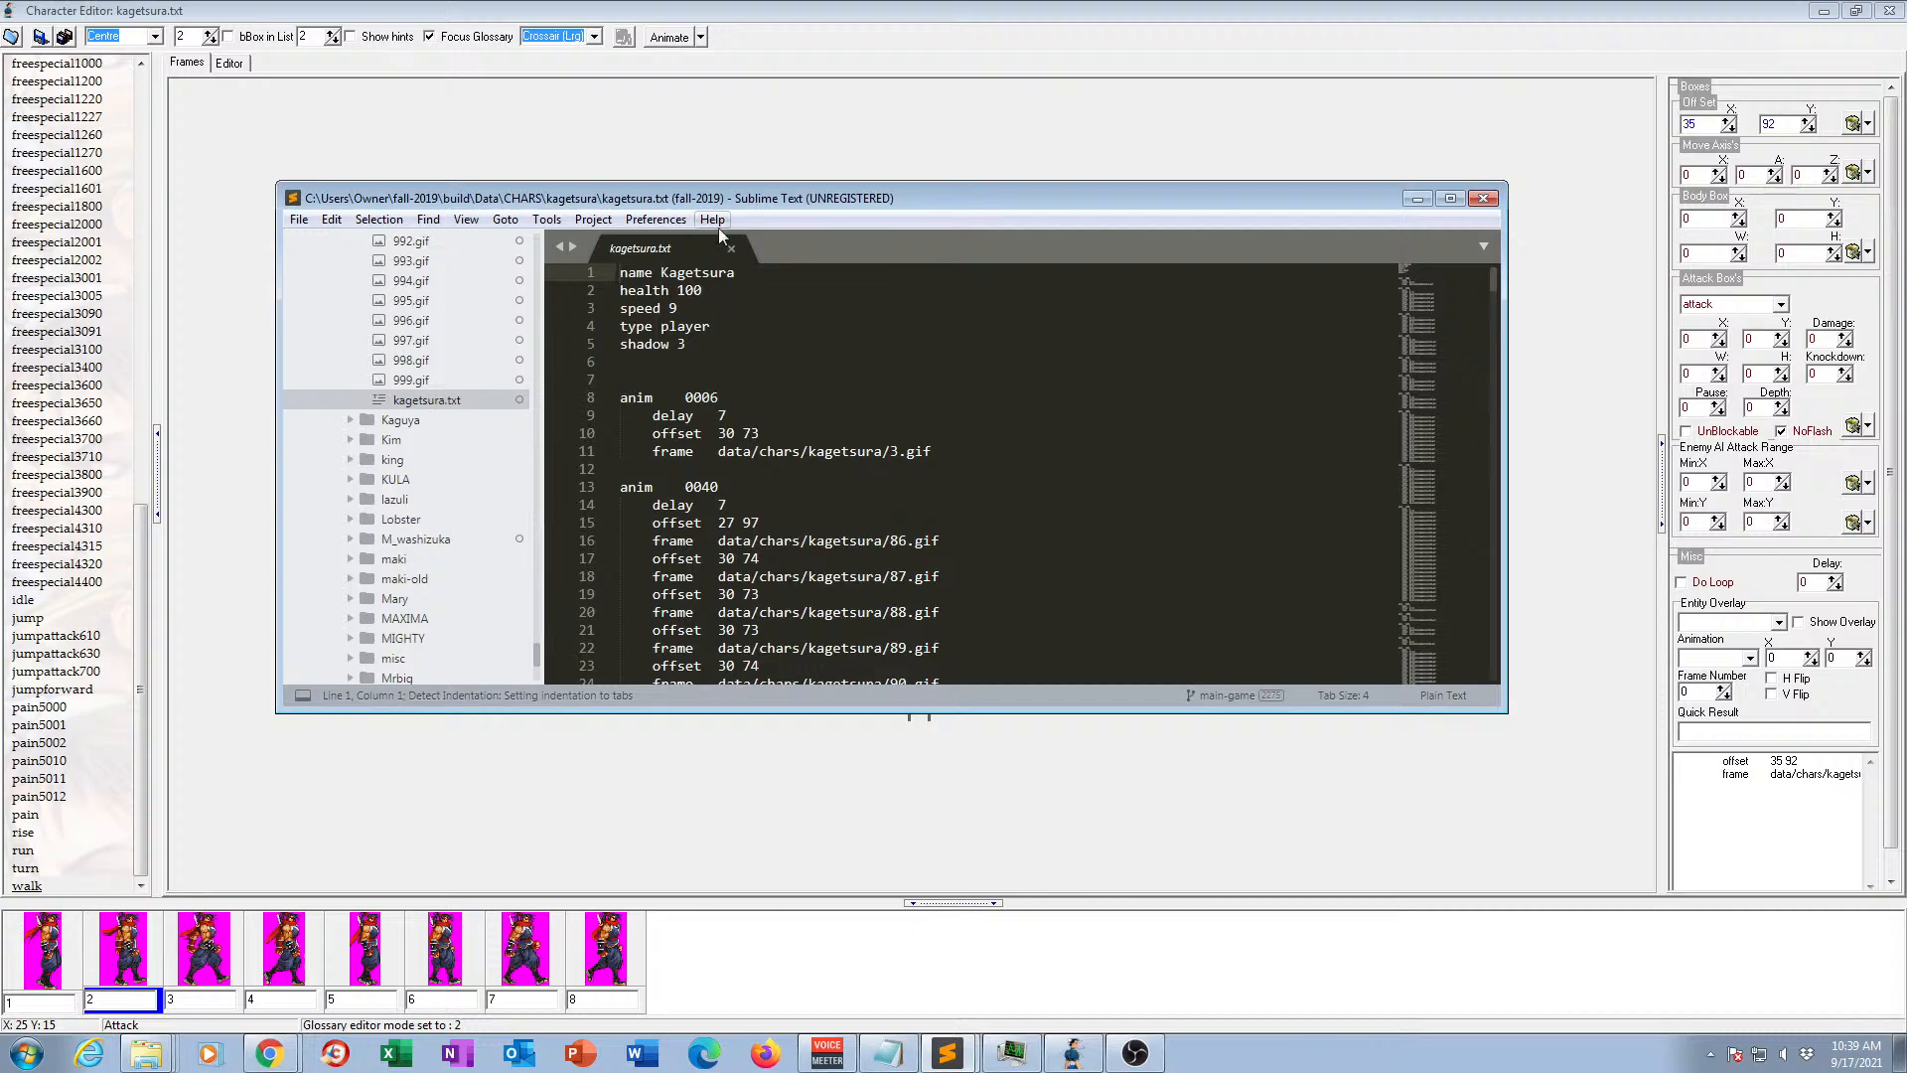
Save a copy of the character file as kagetsura-old.txt in the same kagetsura folder.
{"action": "left_click", "coordinate": [298, 220]}
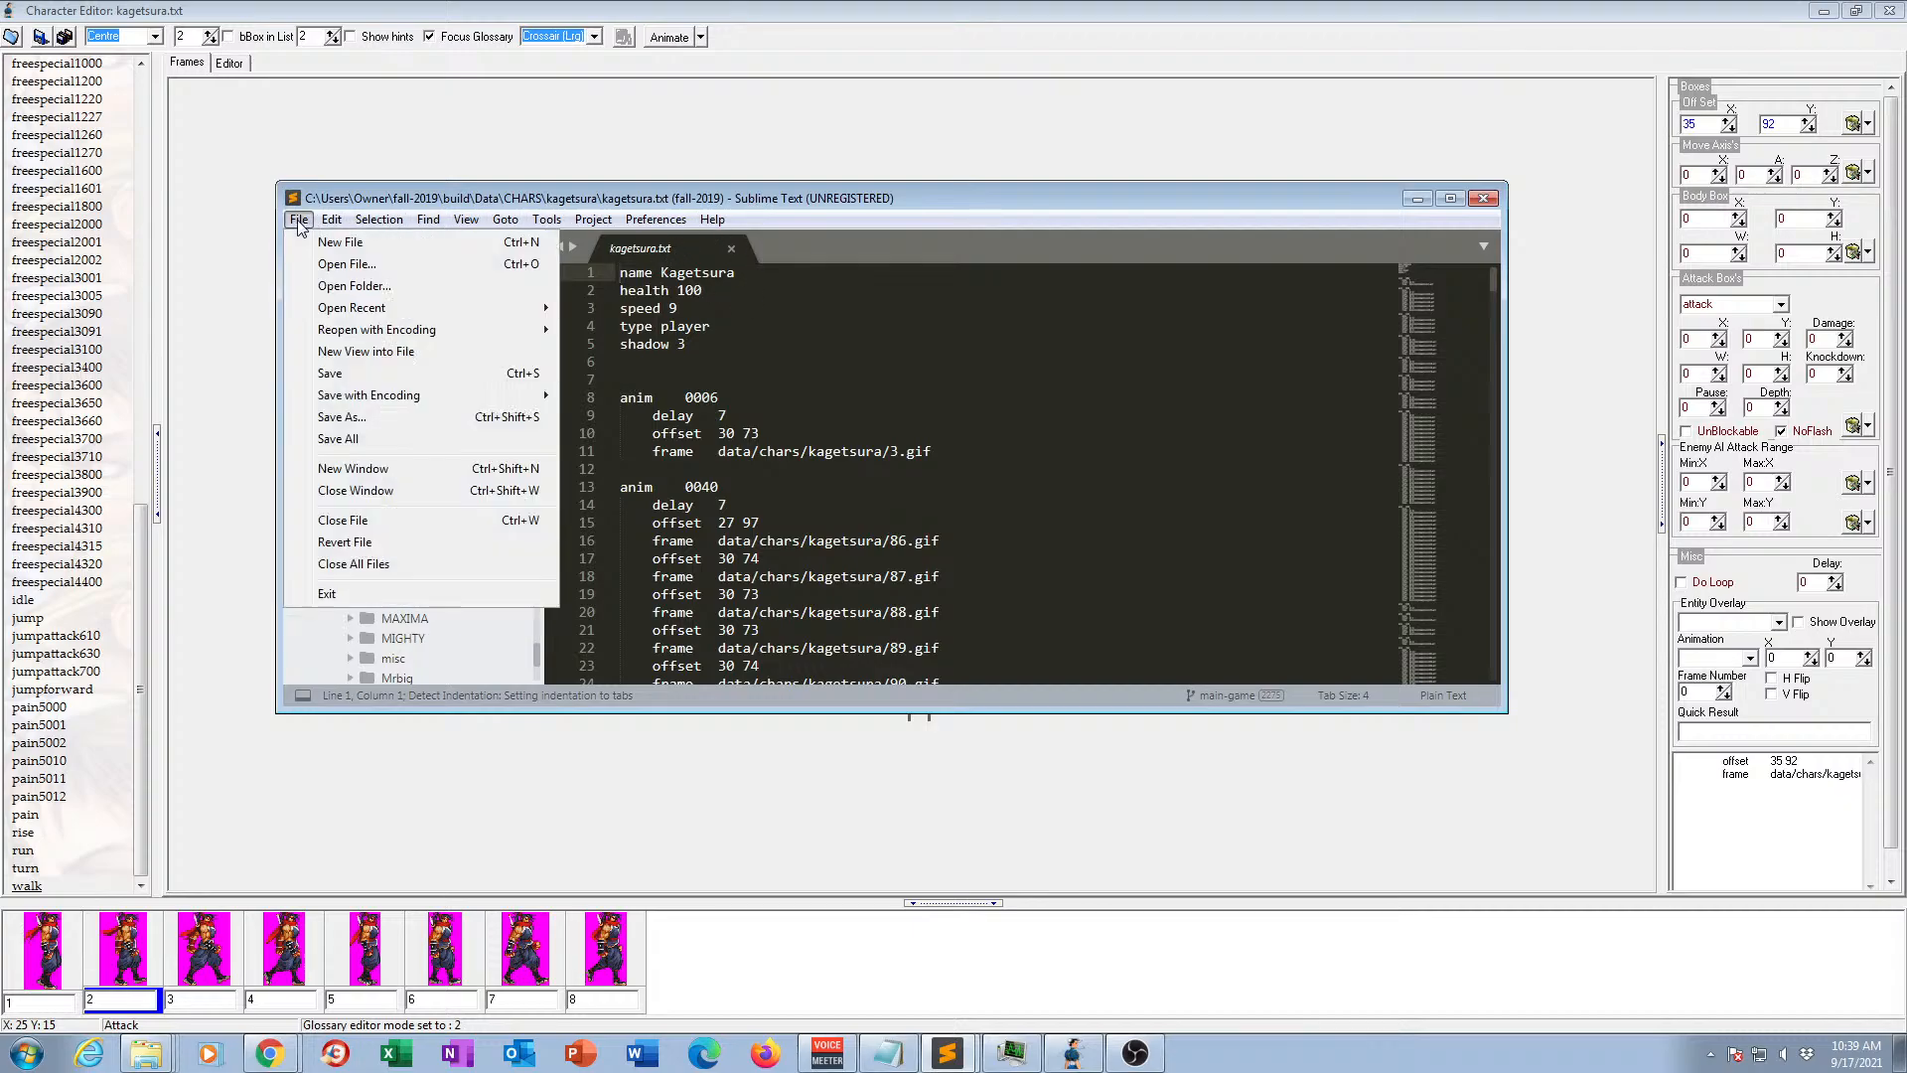
{"action": "mouse_move", "coordinate": [331, 221]}
{"action": "left_click", "coordinate": [342, 417]}
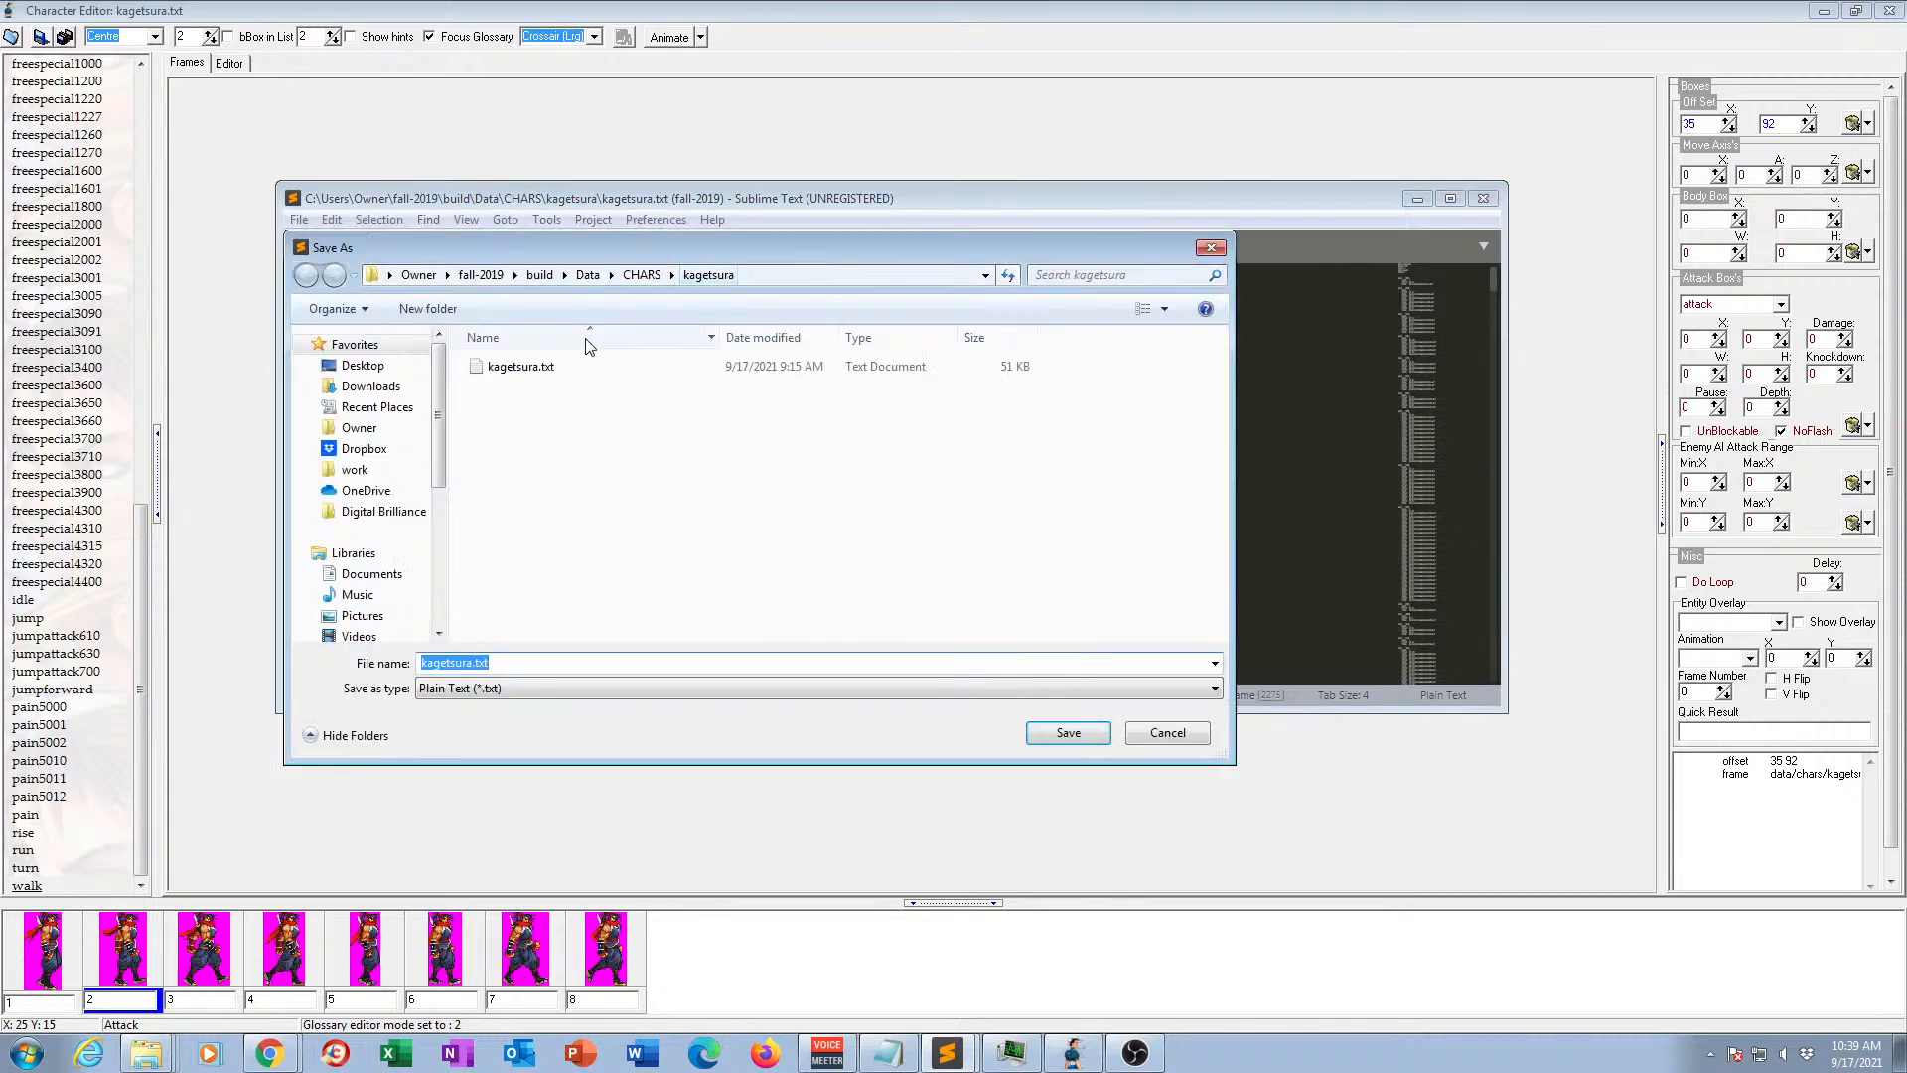
{"action": "left_click", "coordinate": [473, 663]}
{"action": "type", "text": "-od"}
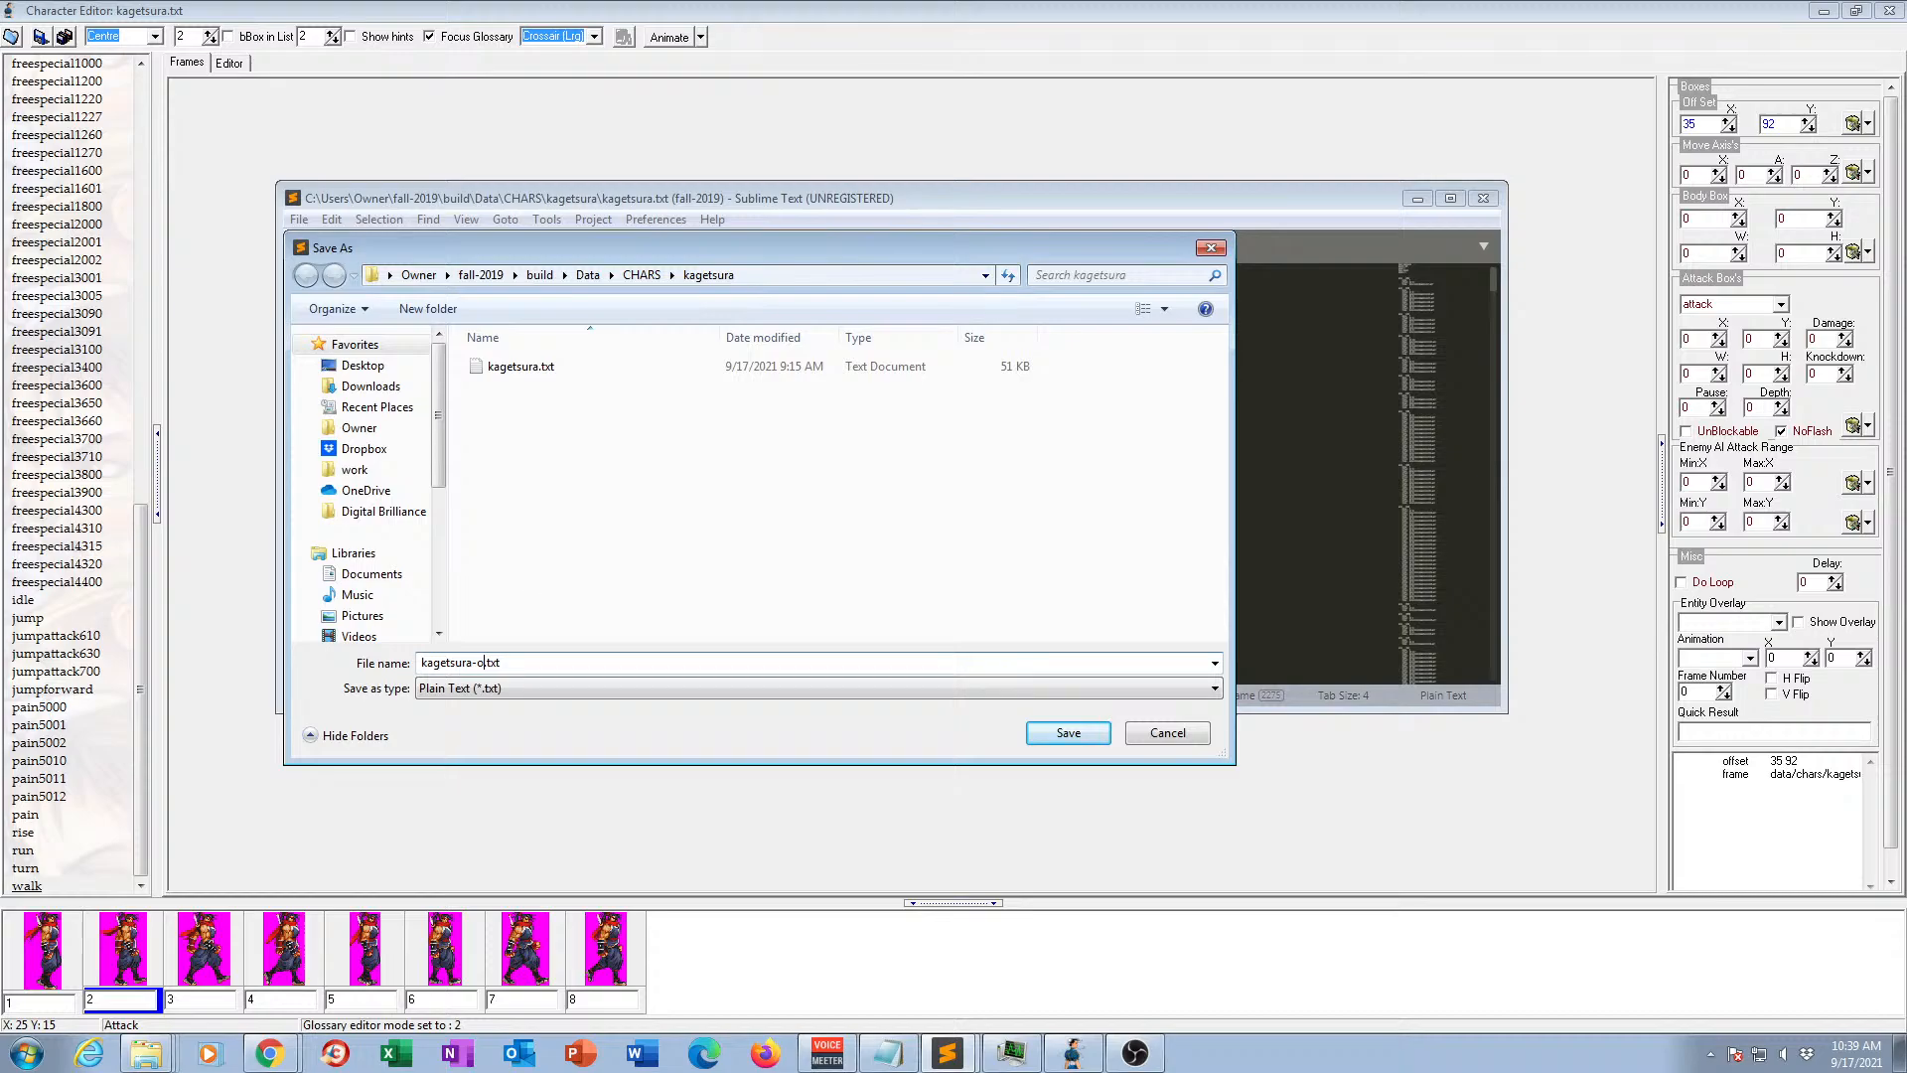
{"action": "key", "text": "BackSpace"}
{"action": "type", "text": "ld"}
{"action": "left_click", "coordinate": [1059, 732]}
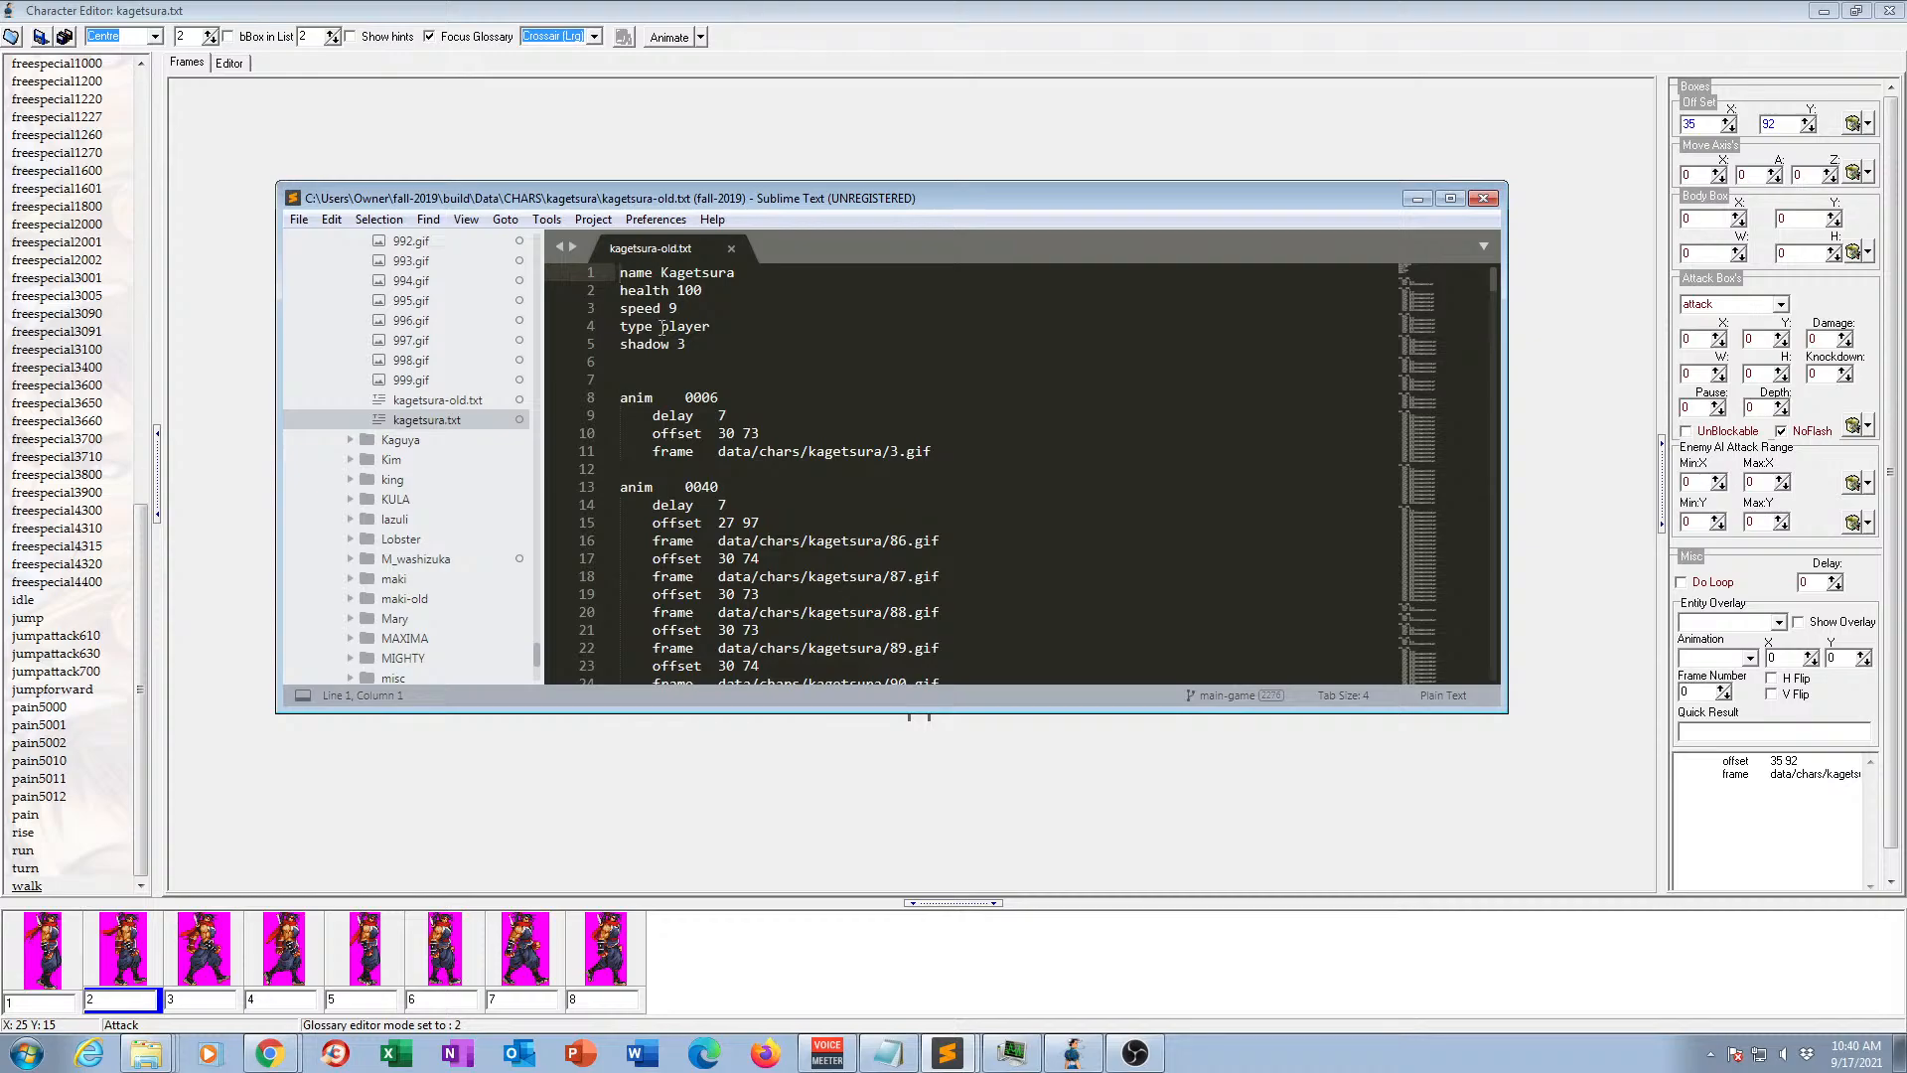
Set the backup character's type to none and its name to KagetsuraOLD, and save the file.
{"action": "left_click_drag", "start_coordinate": [660, 328], "coordinate": [711, 329]}
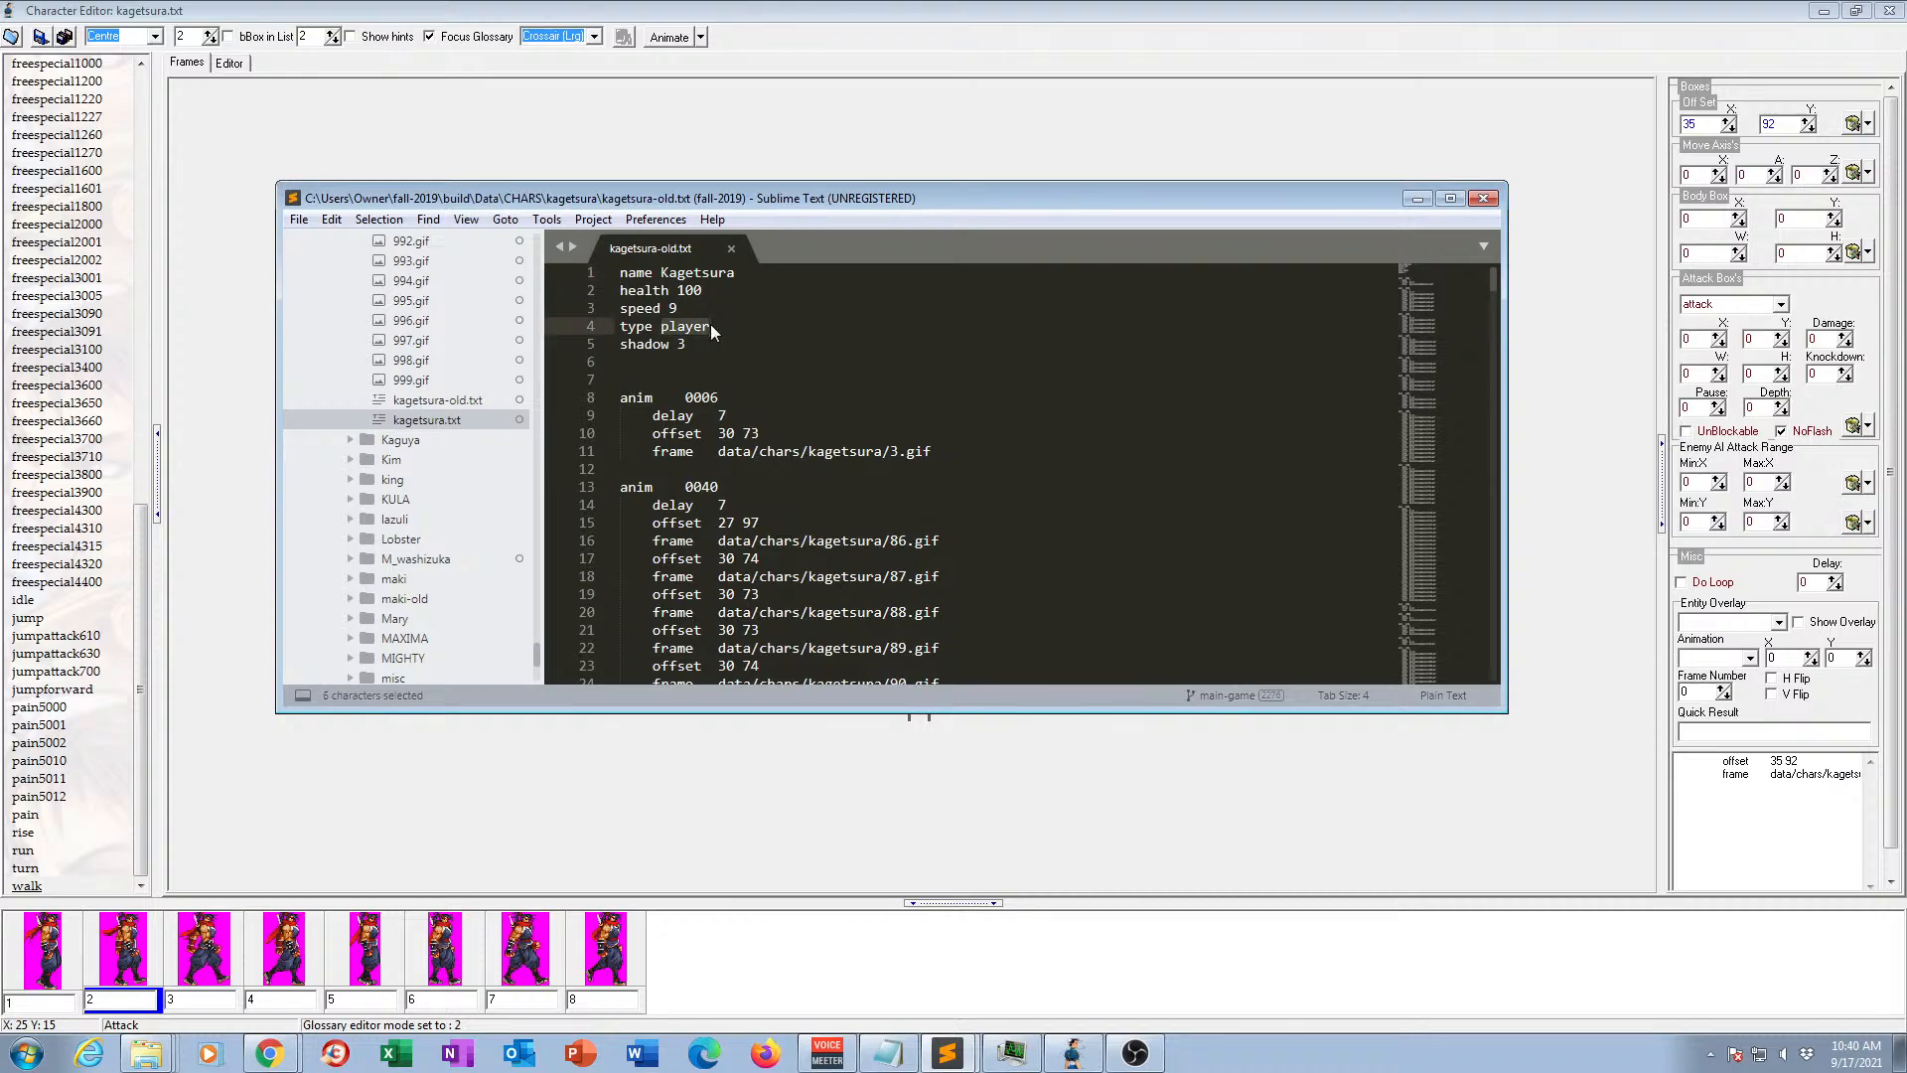
{"action": "type", "text": "none"}
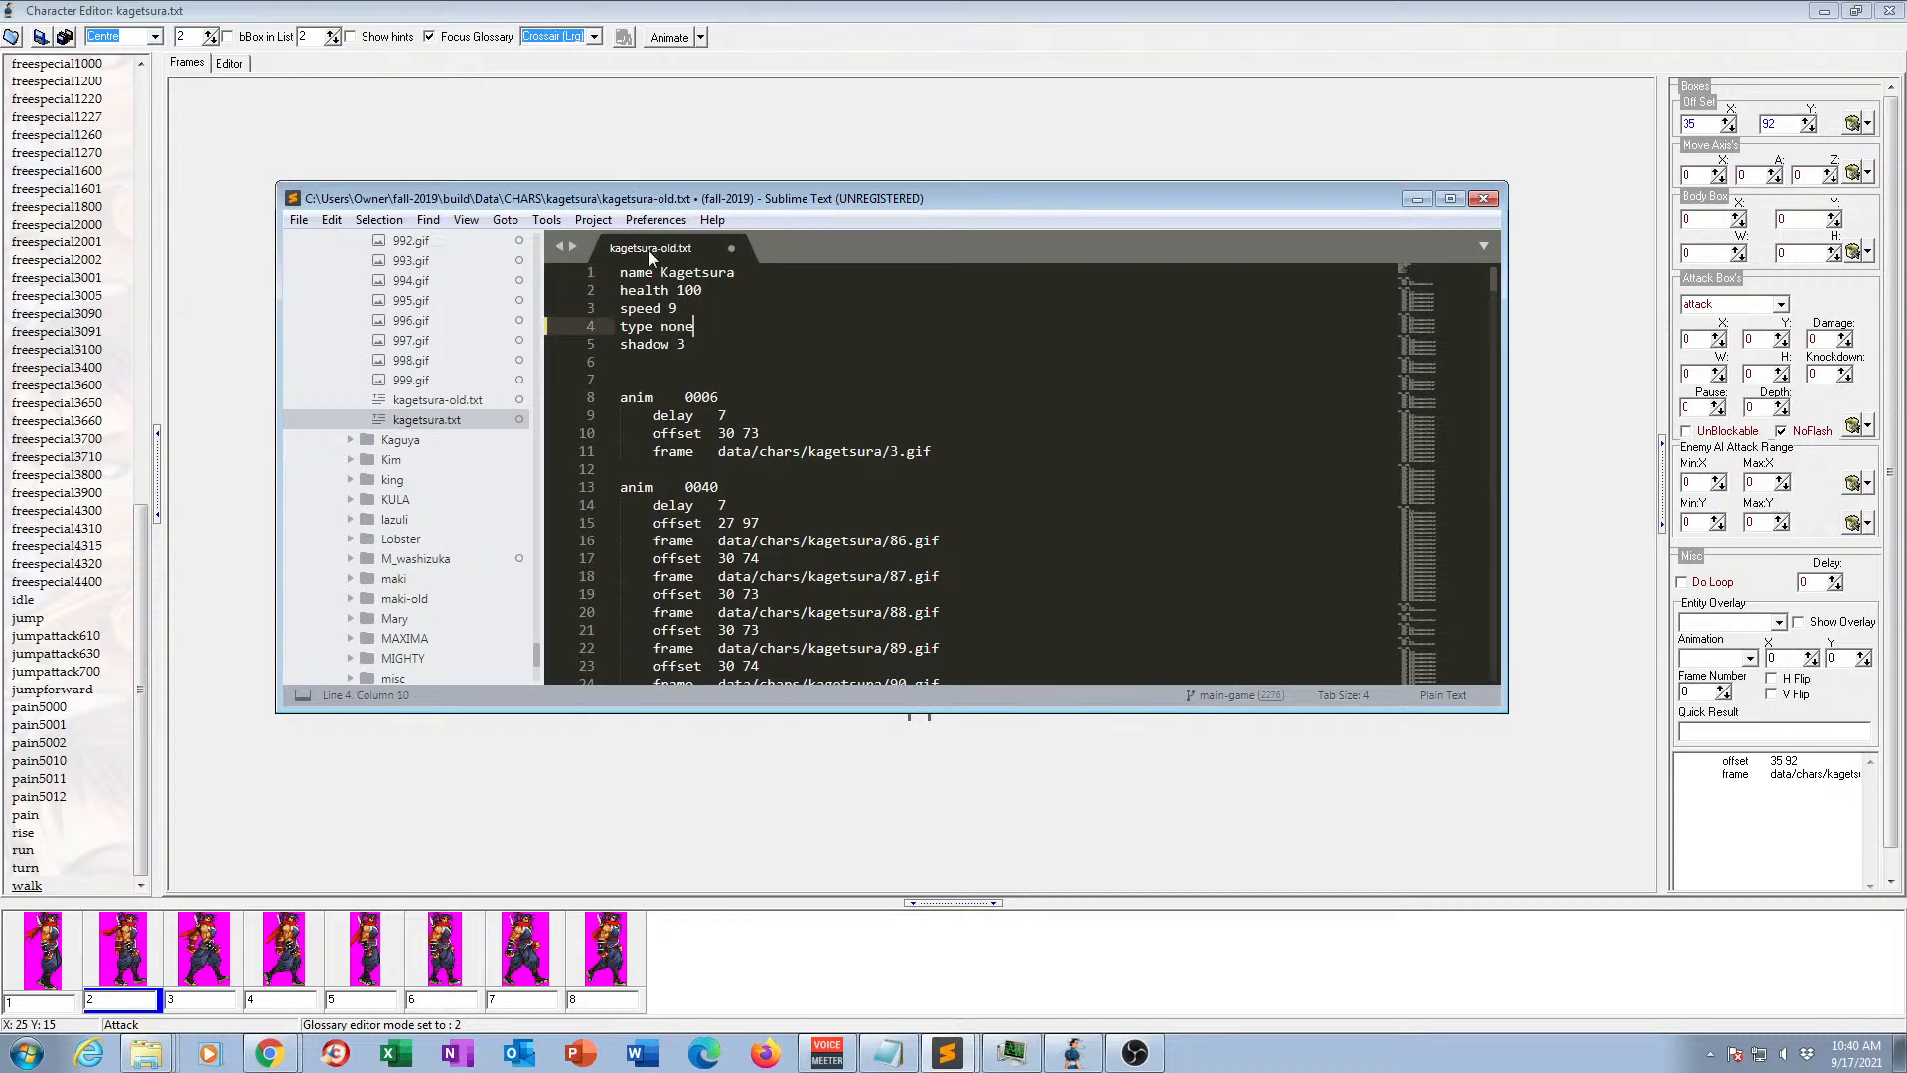
{"action": "left_click", "coordinate": [737, 276]}
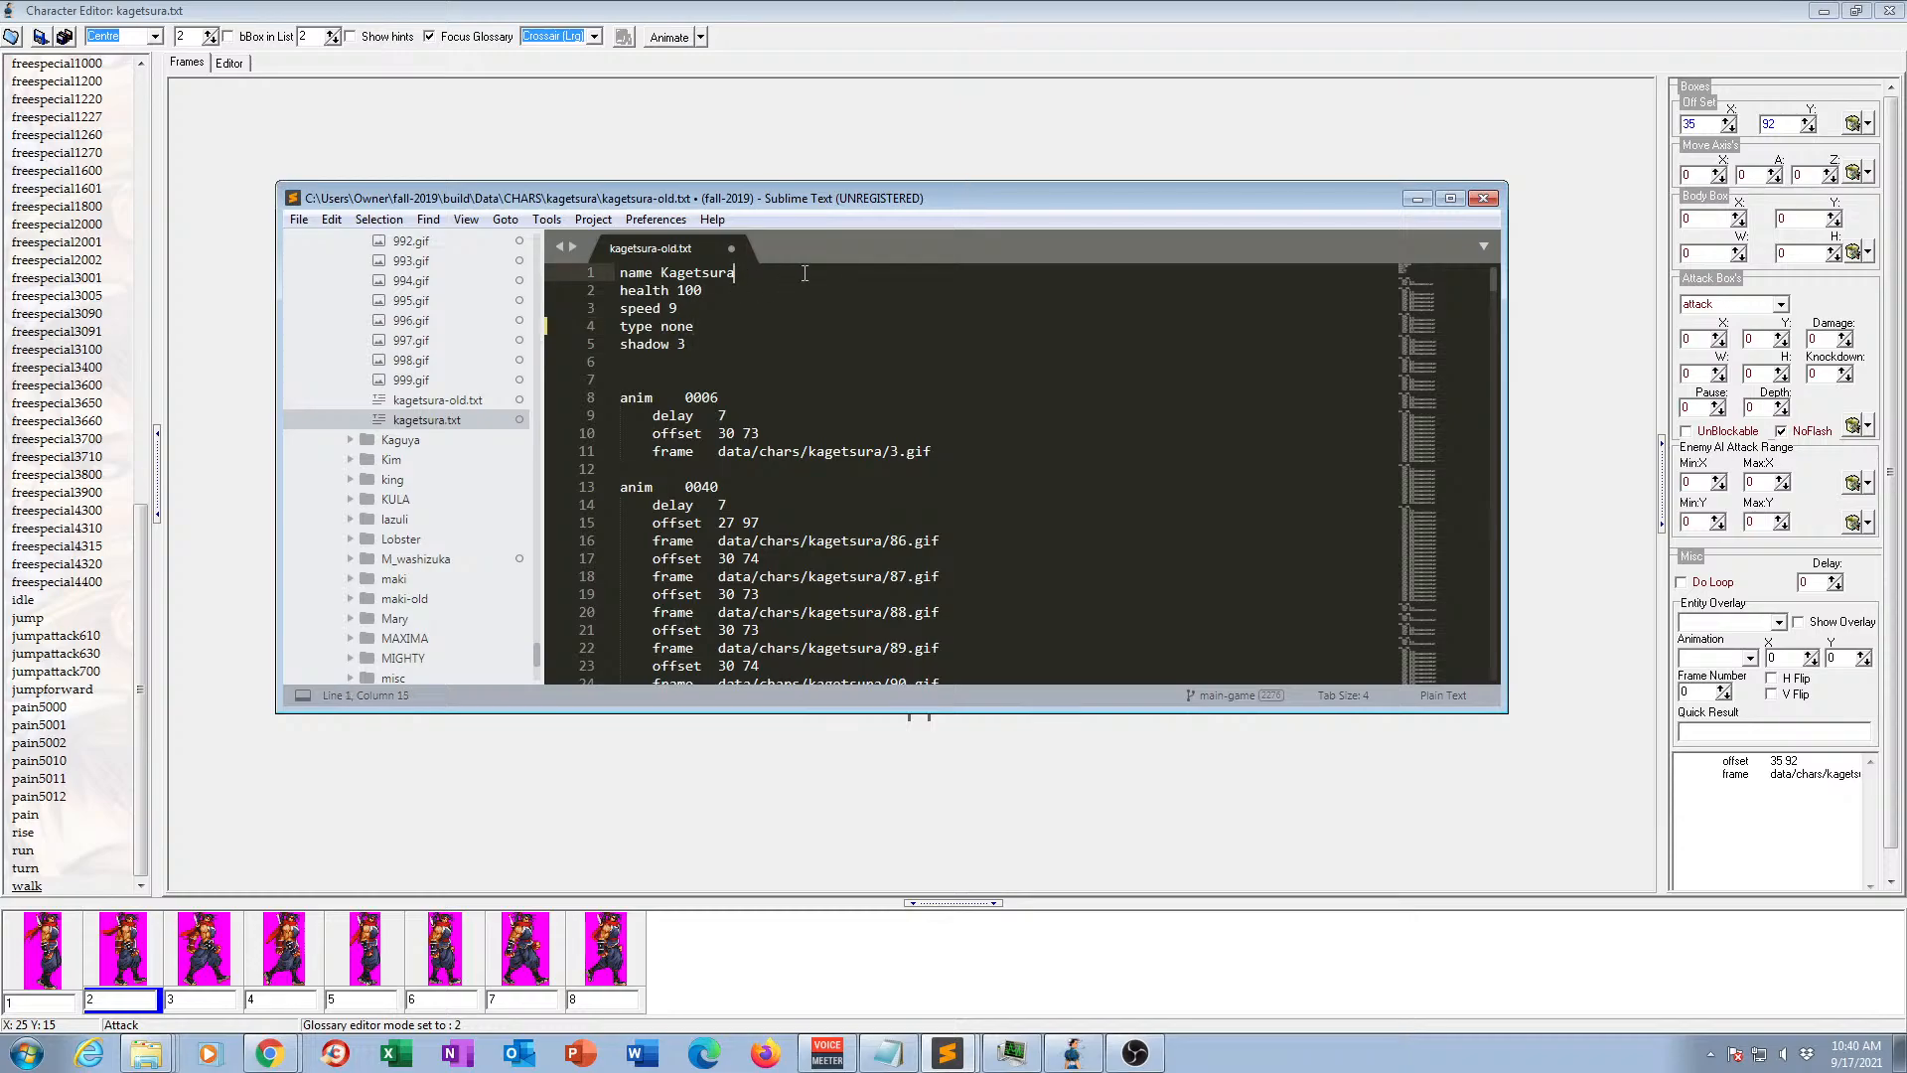
{"action": "type", "text": "OLD"}
{"action": "left_click", "coordinate": [298, 221]}
{"action": "left_click", "coordinate": [344, 379]}
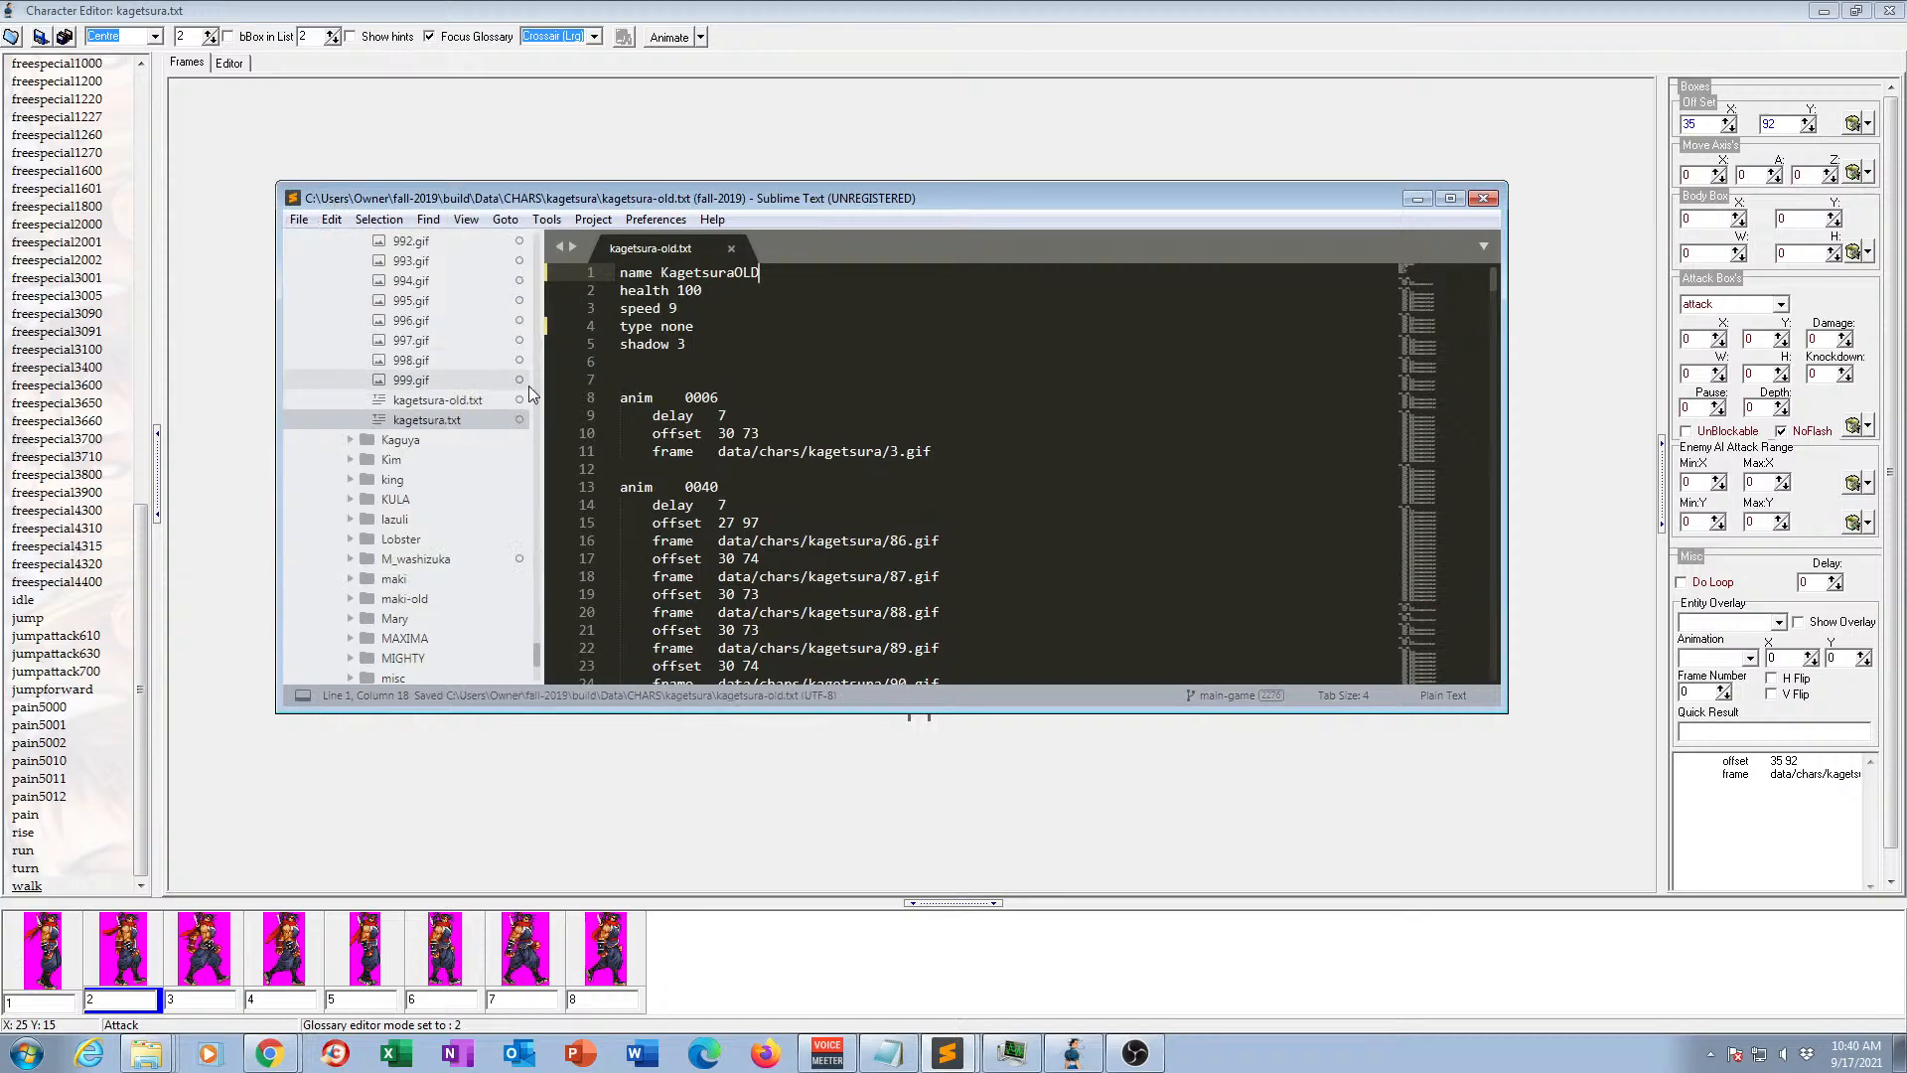
Open MODELS.TXT and duplicate the kagetsura entry on a new line at the end of the Story entities section.
{"action": "left_click_drag", "start_coordinate": [537, 657], "coordinate": [539, 665]}
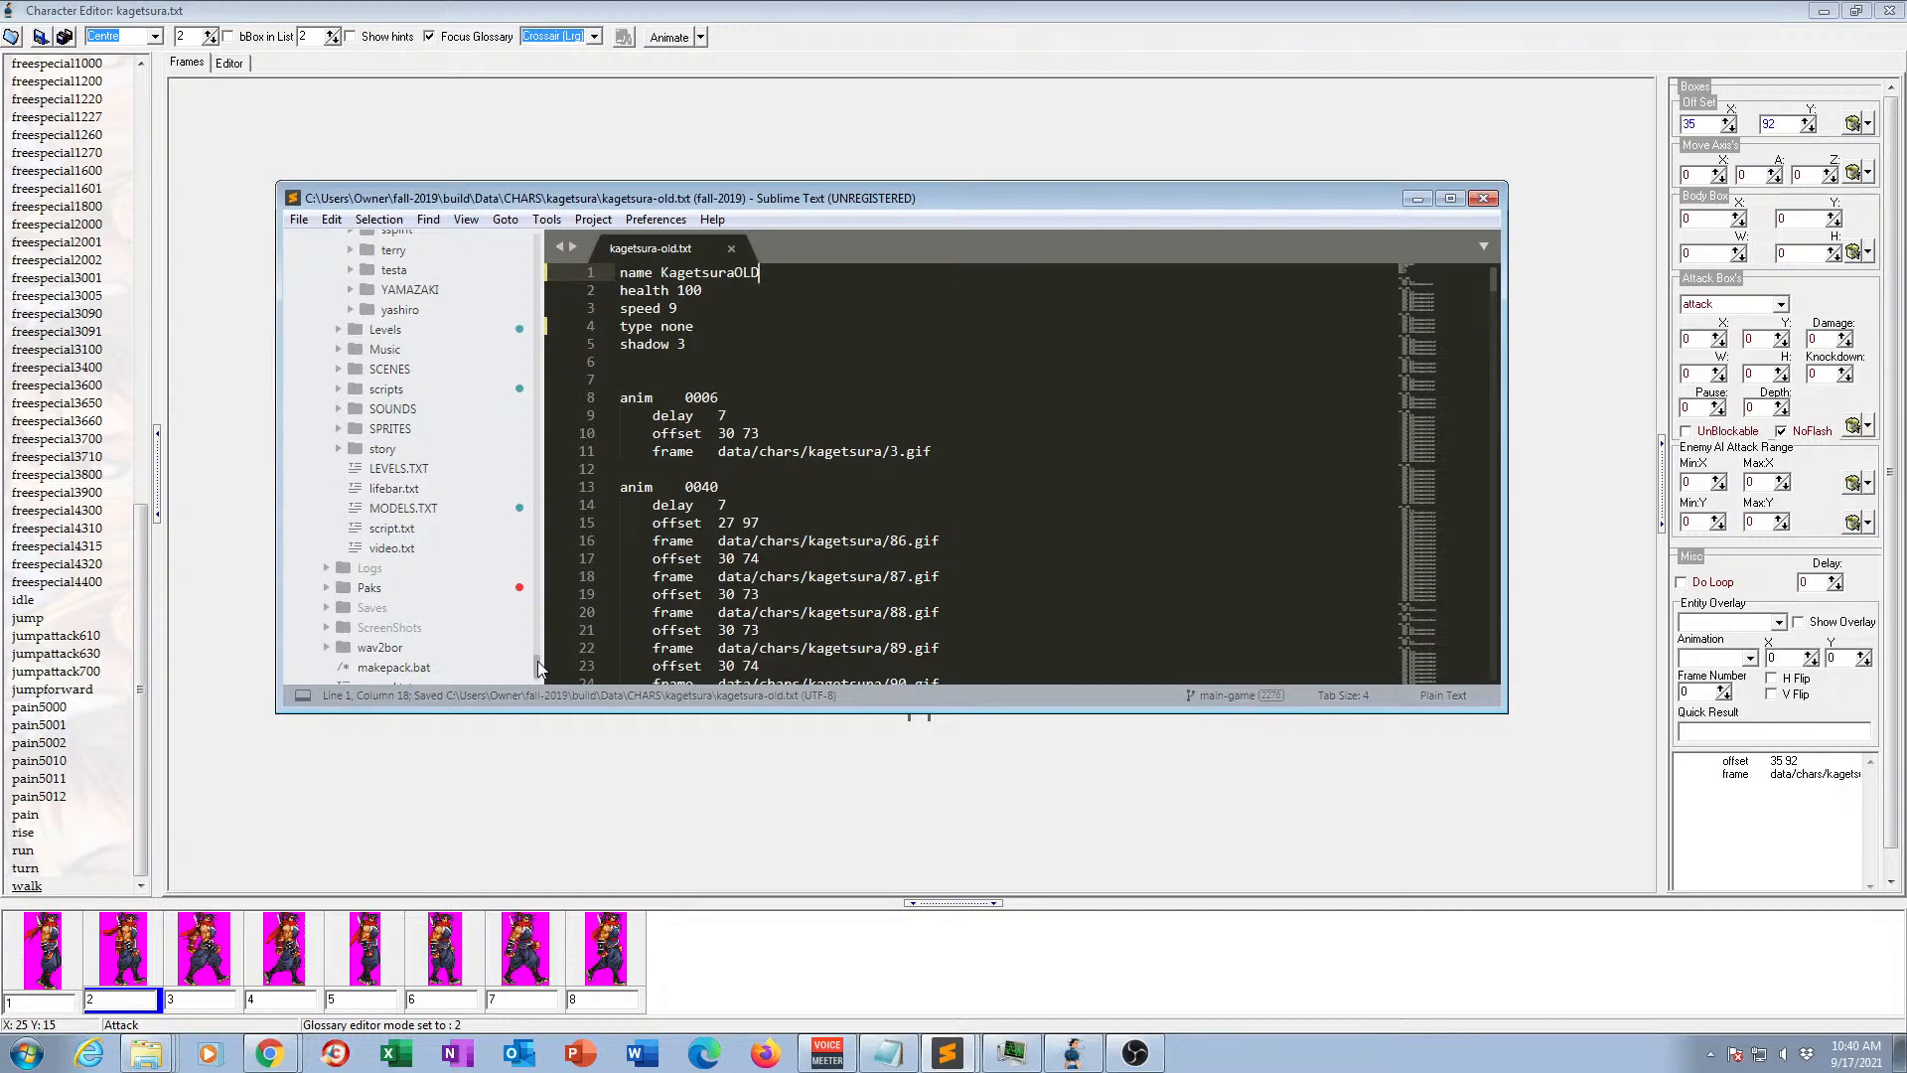
{"action": "left_click", "coordinate": [414, 508]}
{"action": "scroll", "coordinate": [953, 502], "scroll_direction": "down", "scroll_amount": 1}
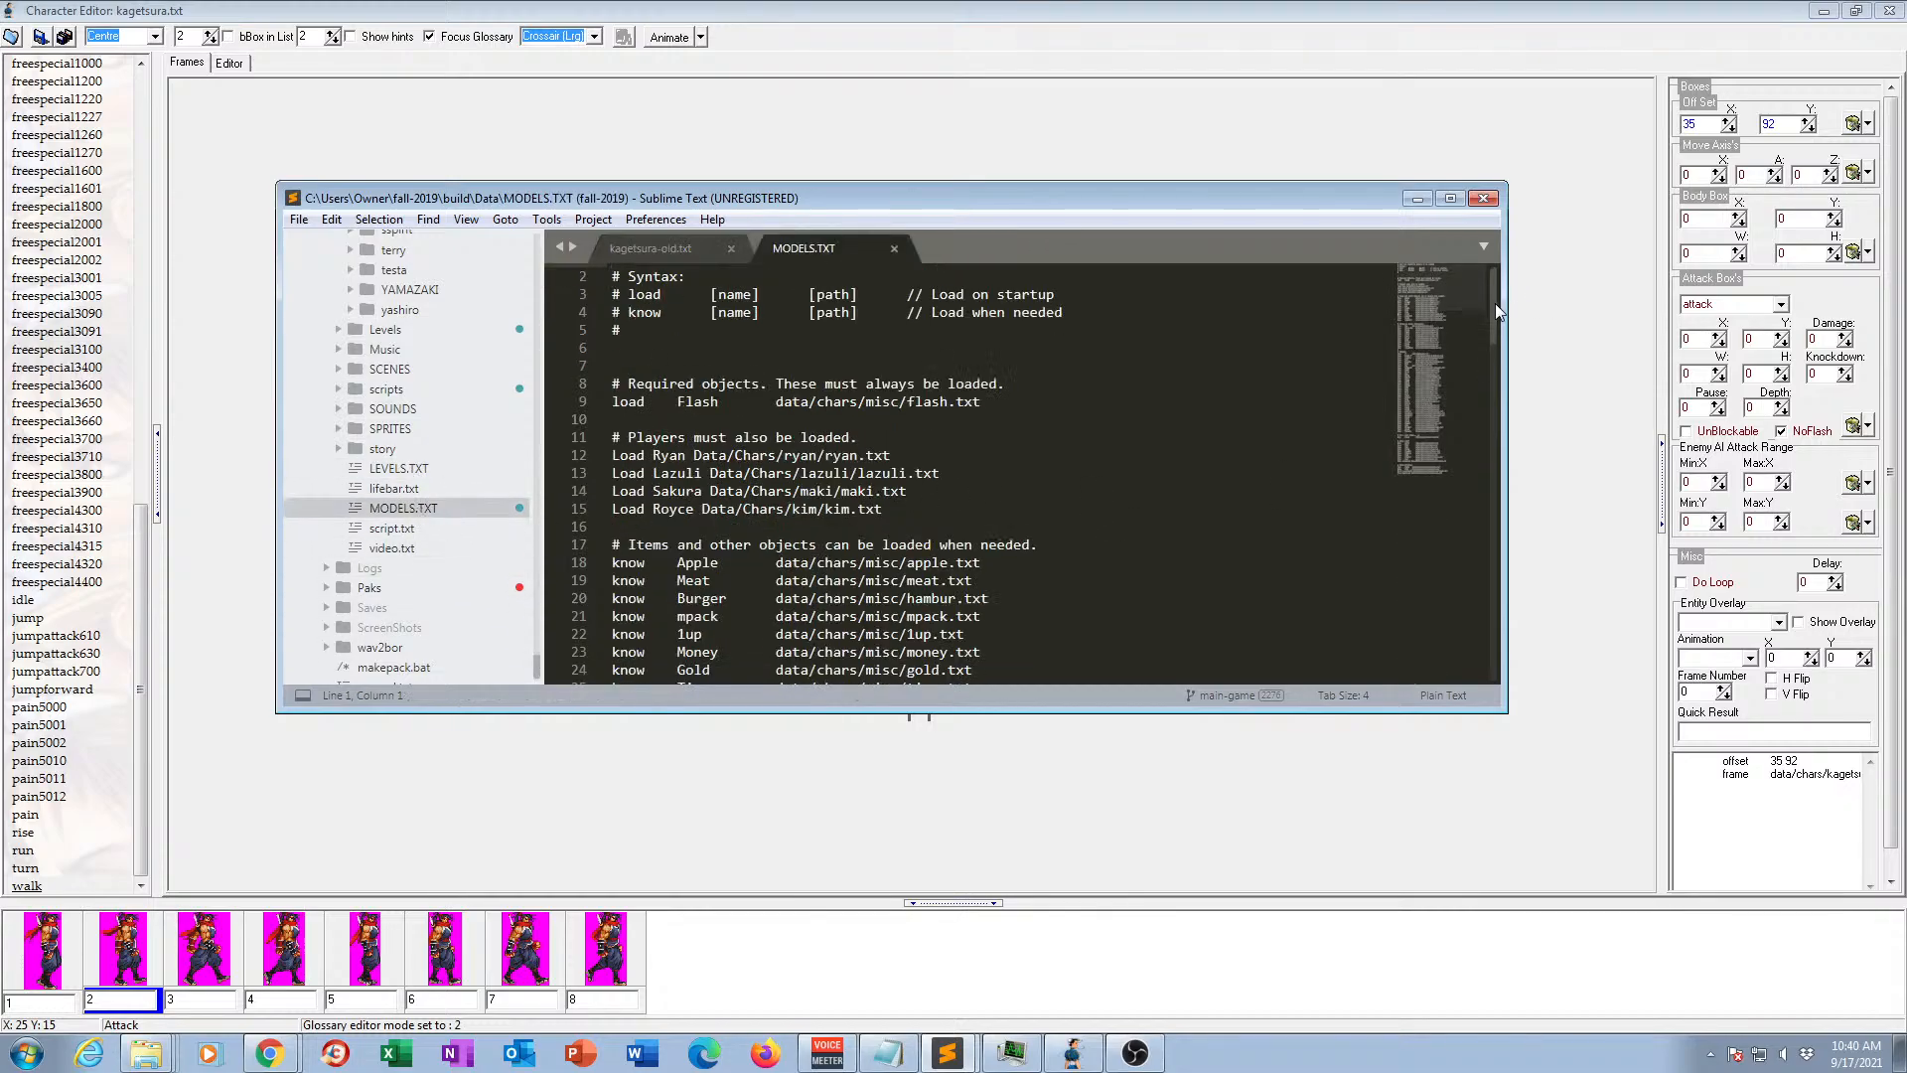
{"action": "left_click_drag", "start_coordinate": [1494, 302], "coordinate": [1471, 630]}
{"action": "scroll", "coordinate": [1470, 630], "scroll_direction": "up", "scroll_amount": 3}
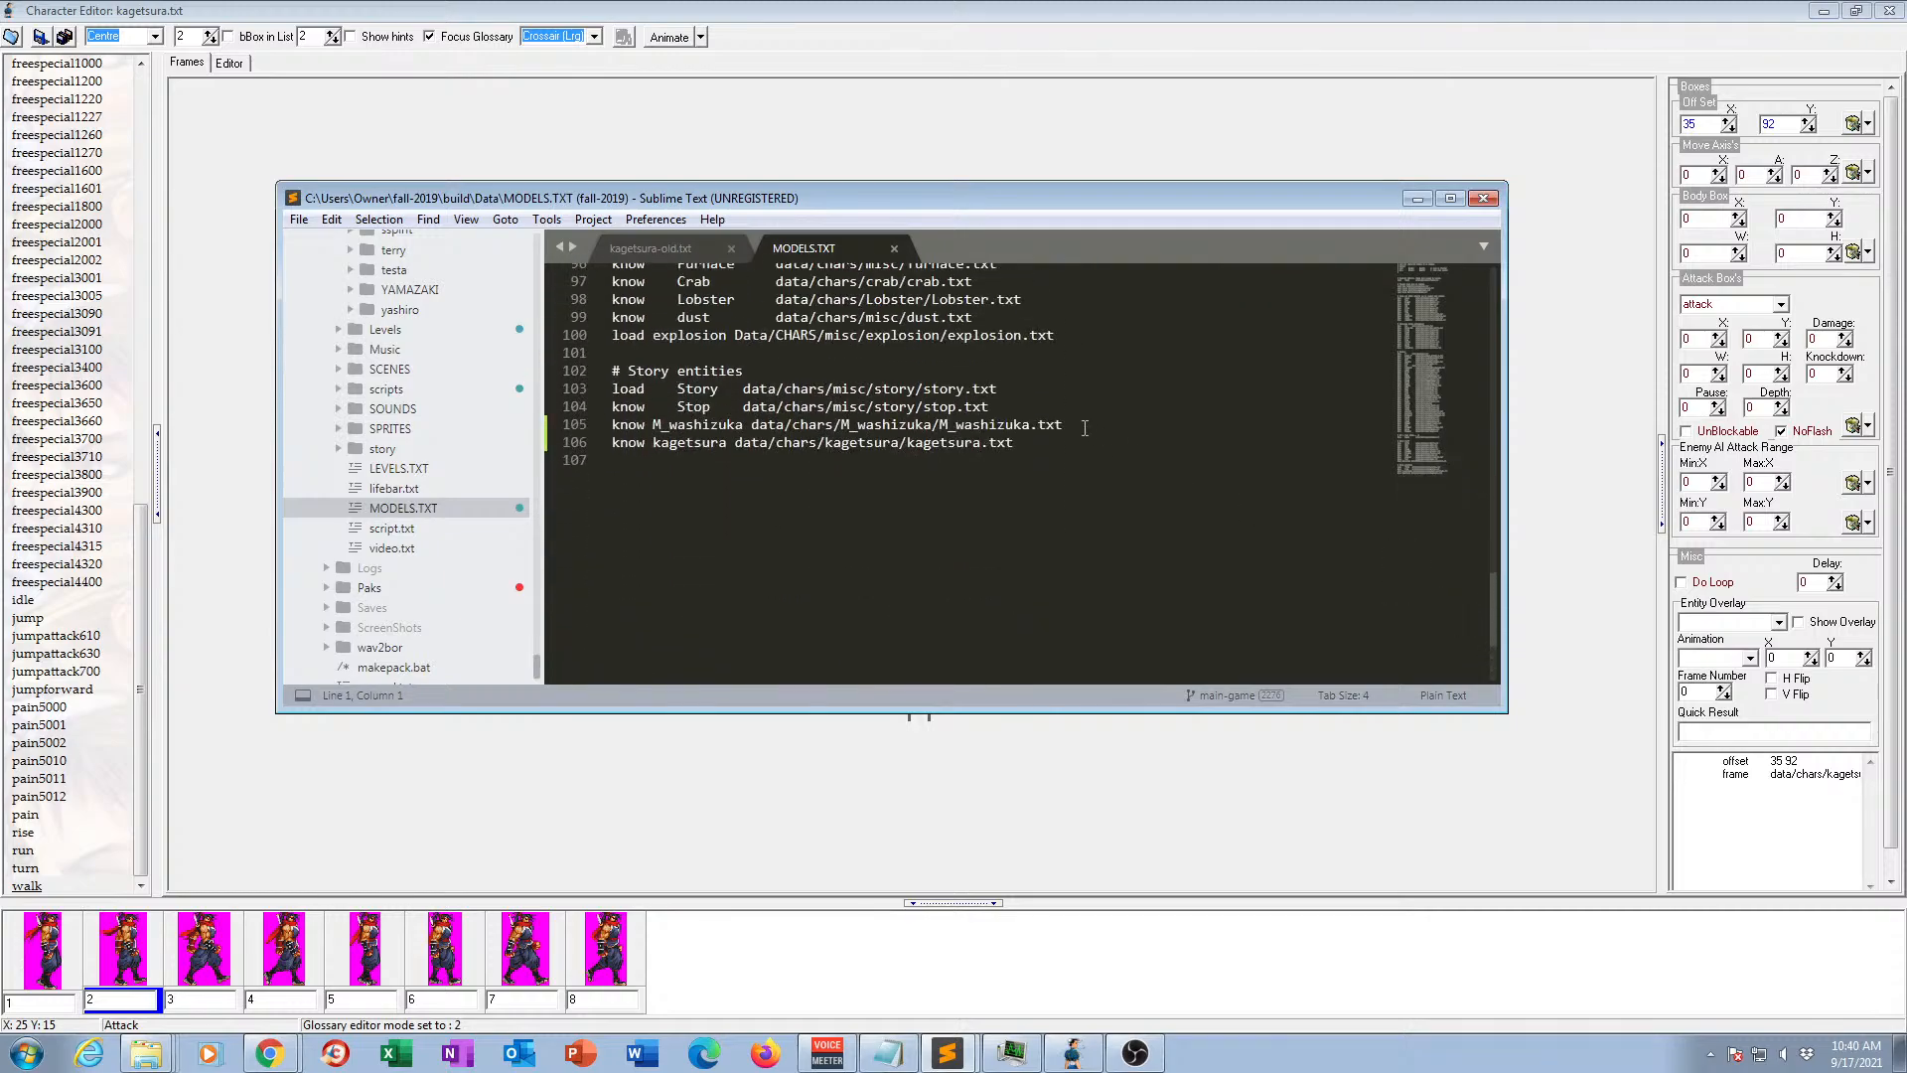
{"action": "left_click_drag", "start_coordinate": [1088, 425], "coordinate": [1087, 437]}
{"action": "key", "text": "ctrl+c"}
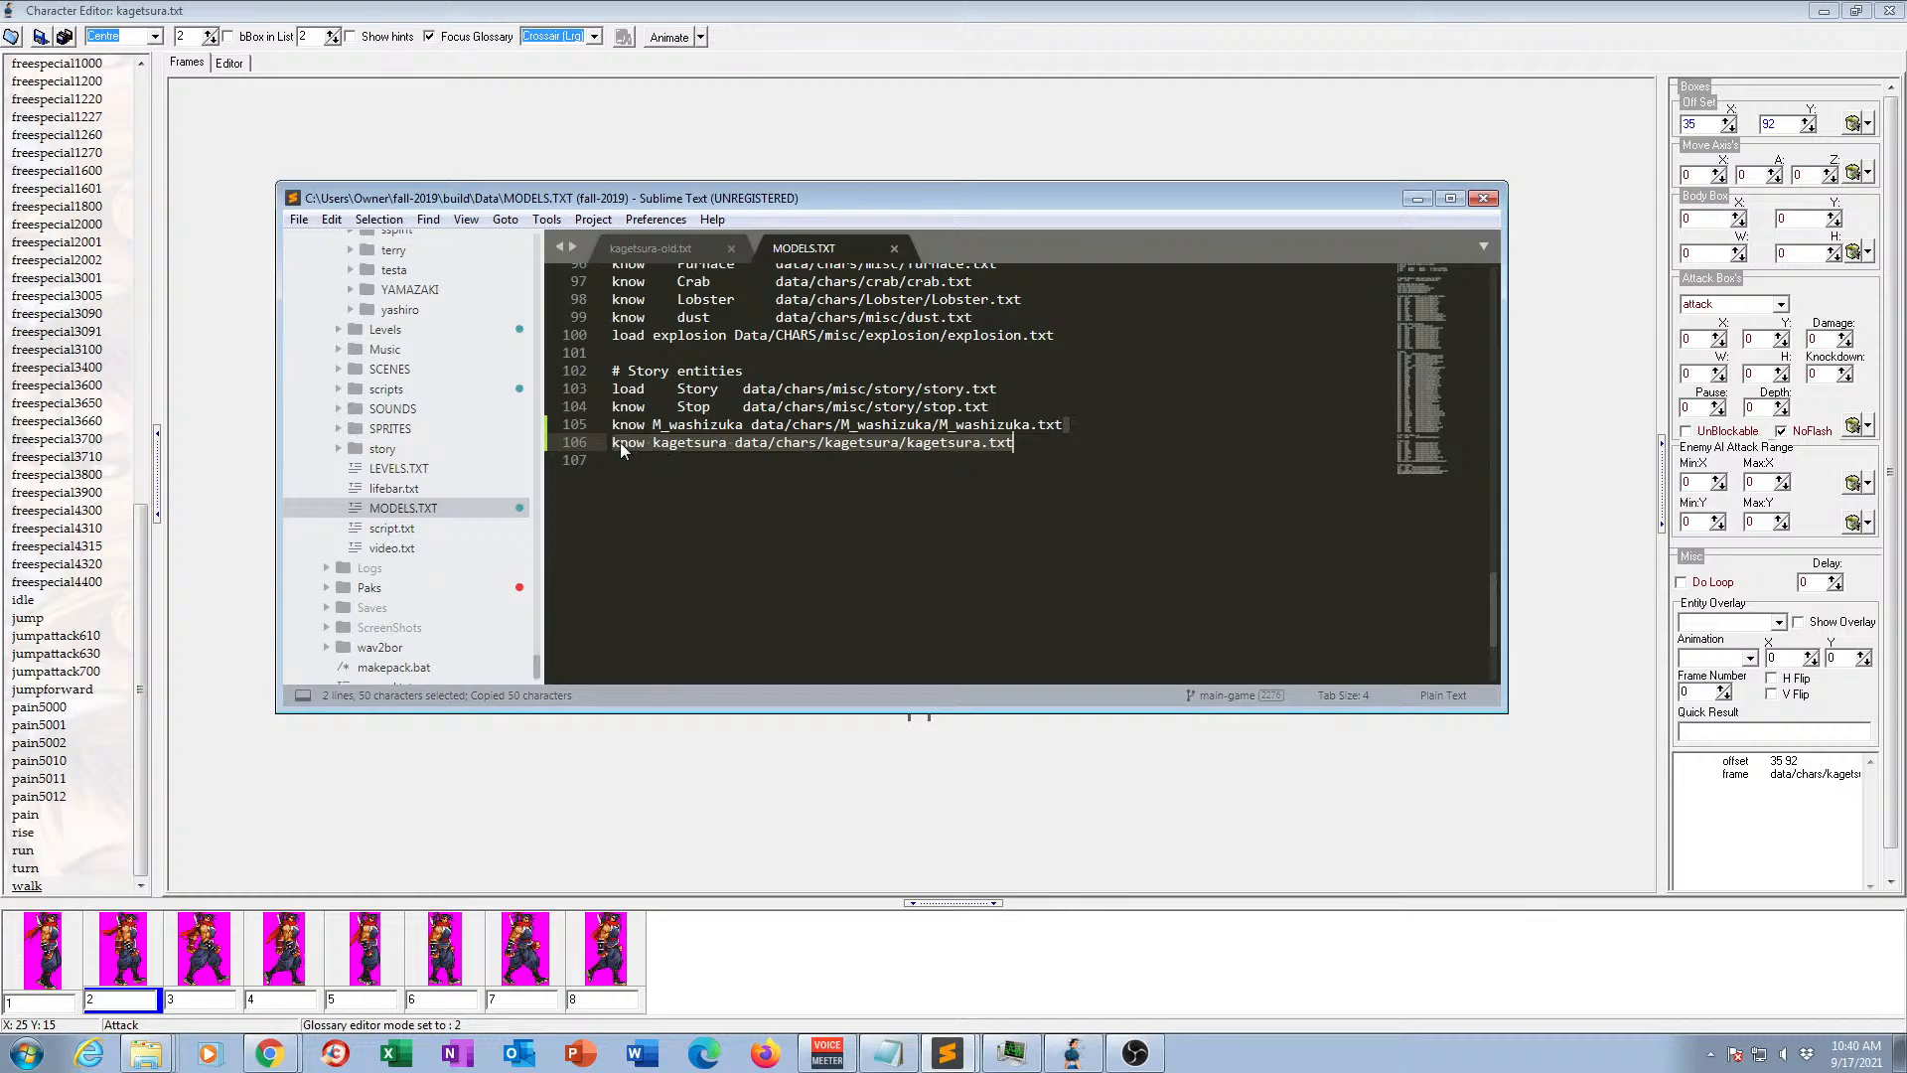
{"action": "left_click", "coordinate": [1021, 445]}
{"action": "key", "text": "ctrl+v"}
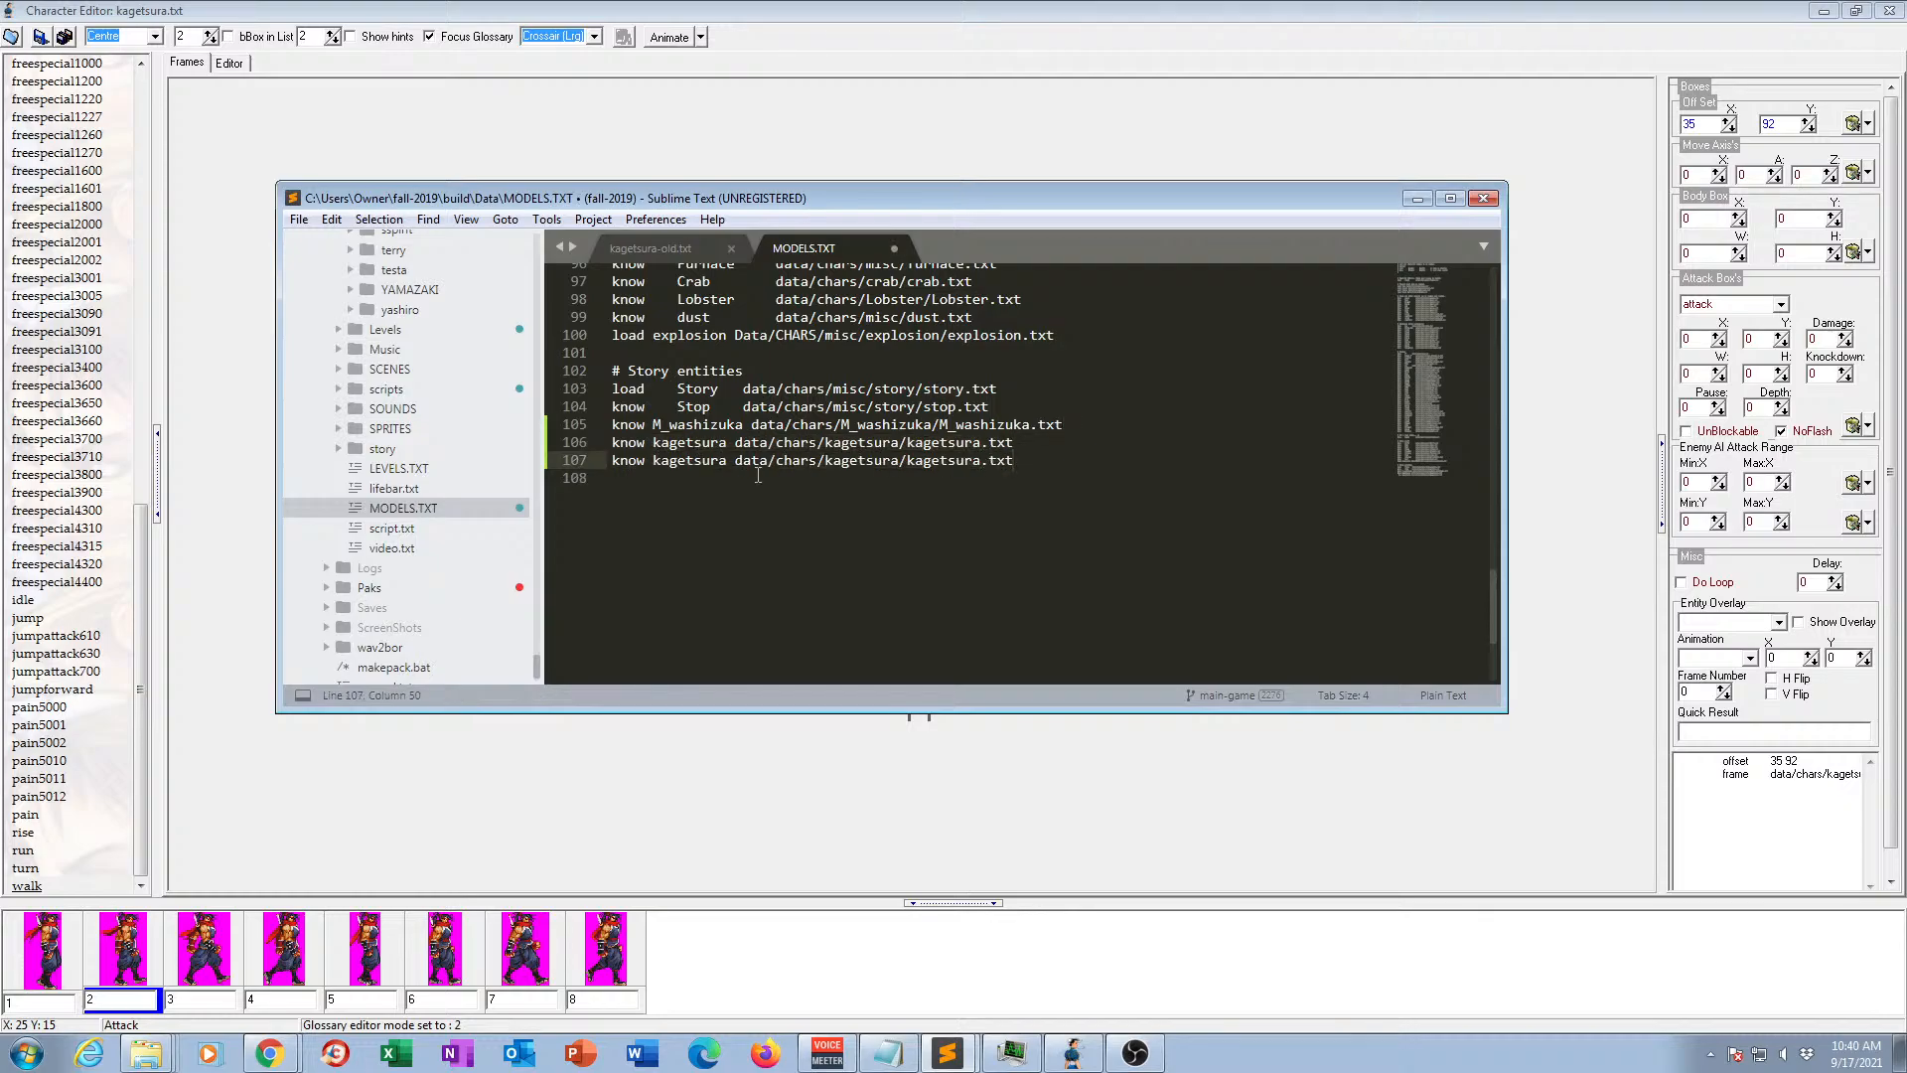
Rename the duplicated entry kagetsuraold, point its path to kagetsura-old.txt, and save MODELS.TXT.
{"action": "left_click", "coordinate": [726, 460]}
{"action": "type", "text": "old"}
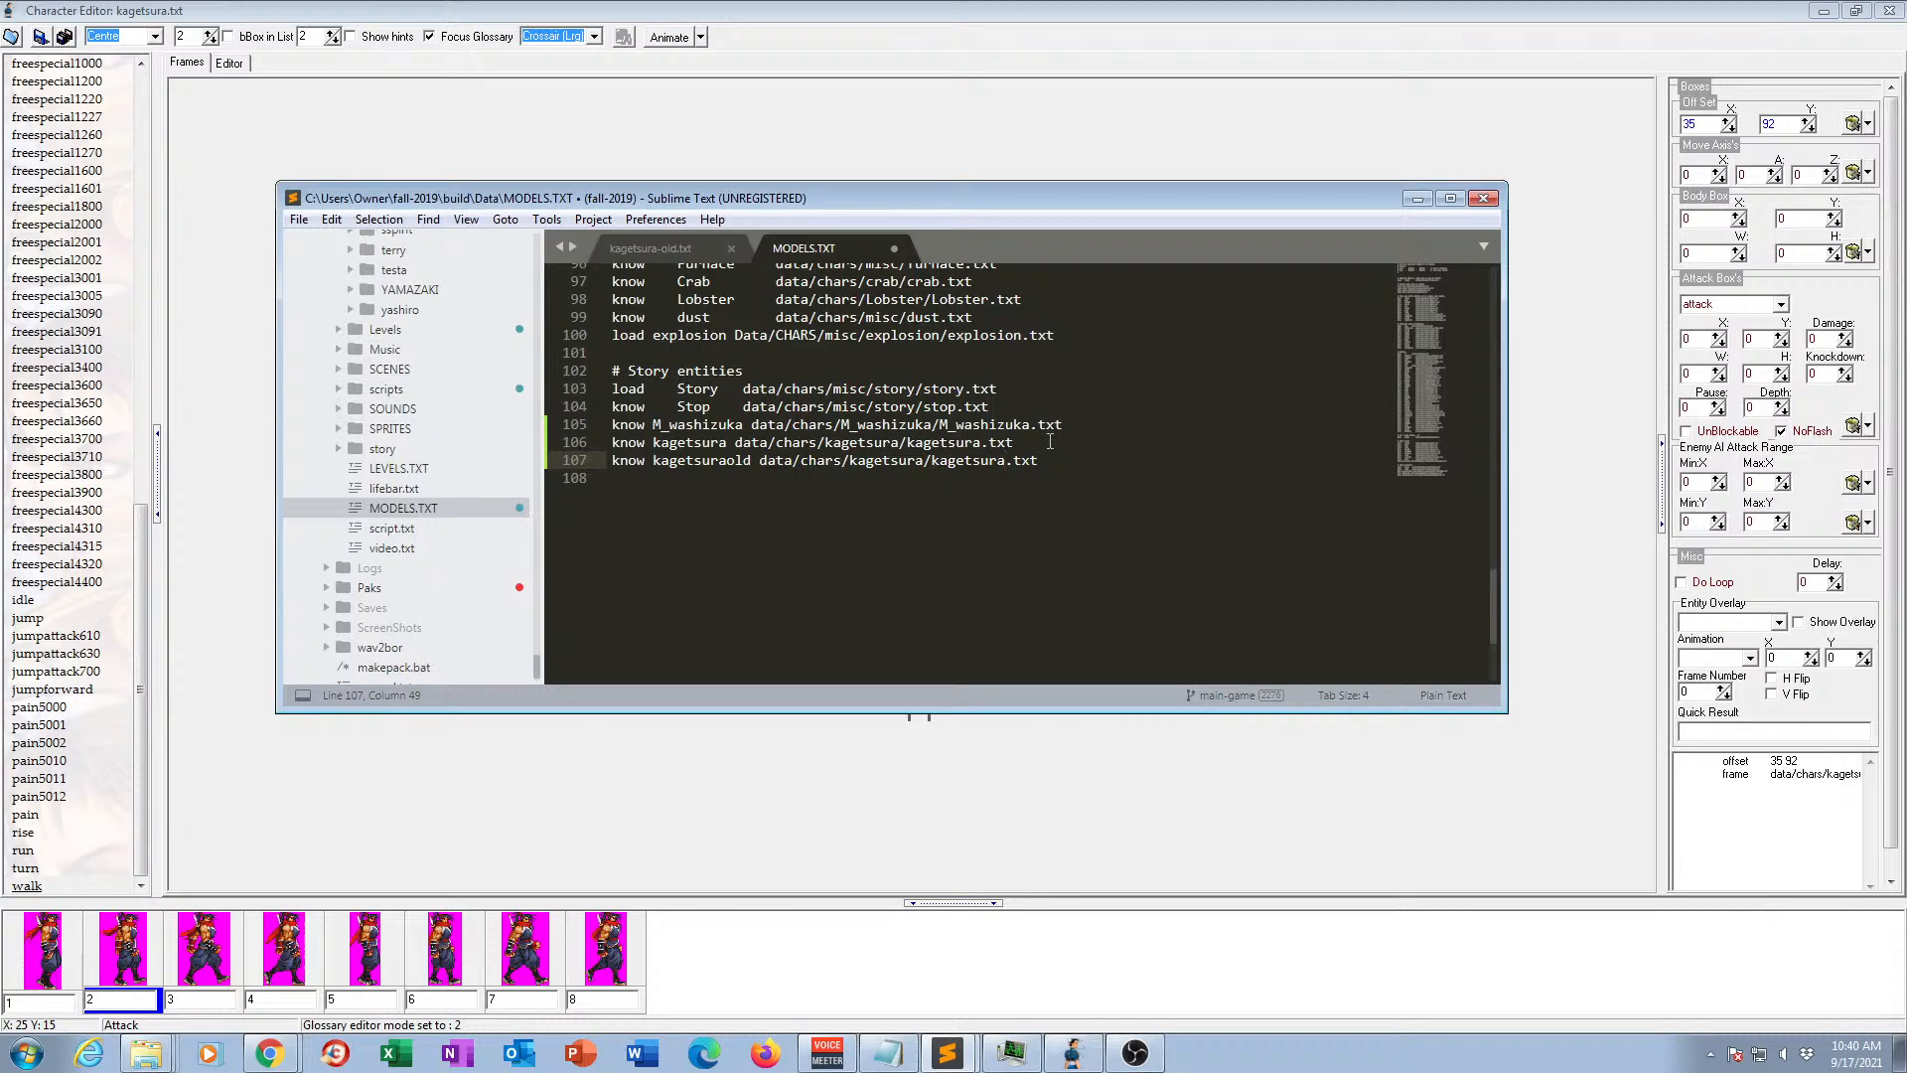
{"action": "type", "text": "-old"}
{"action": "key", "text": "ctrl+s"}
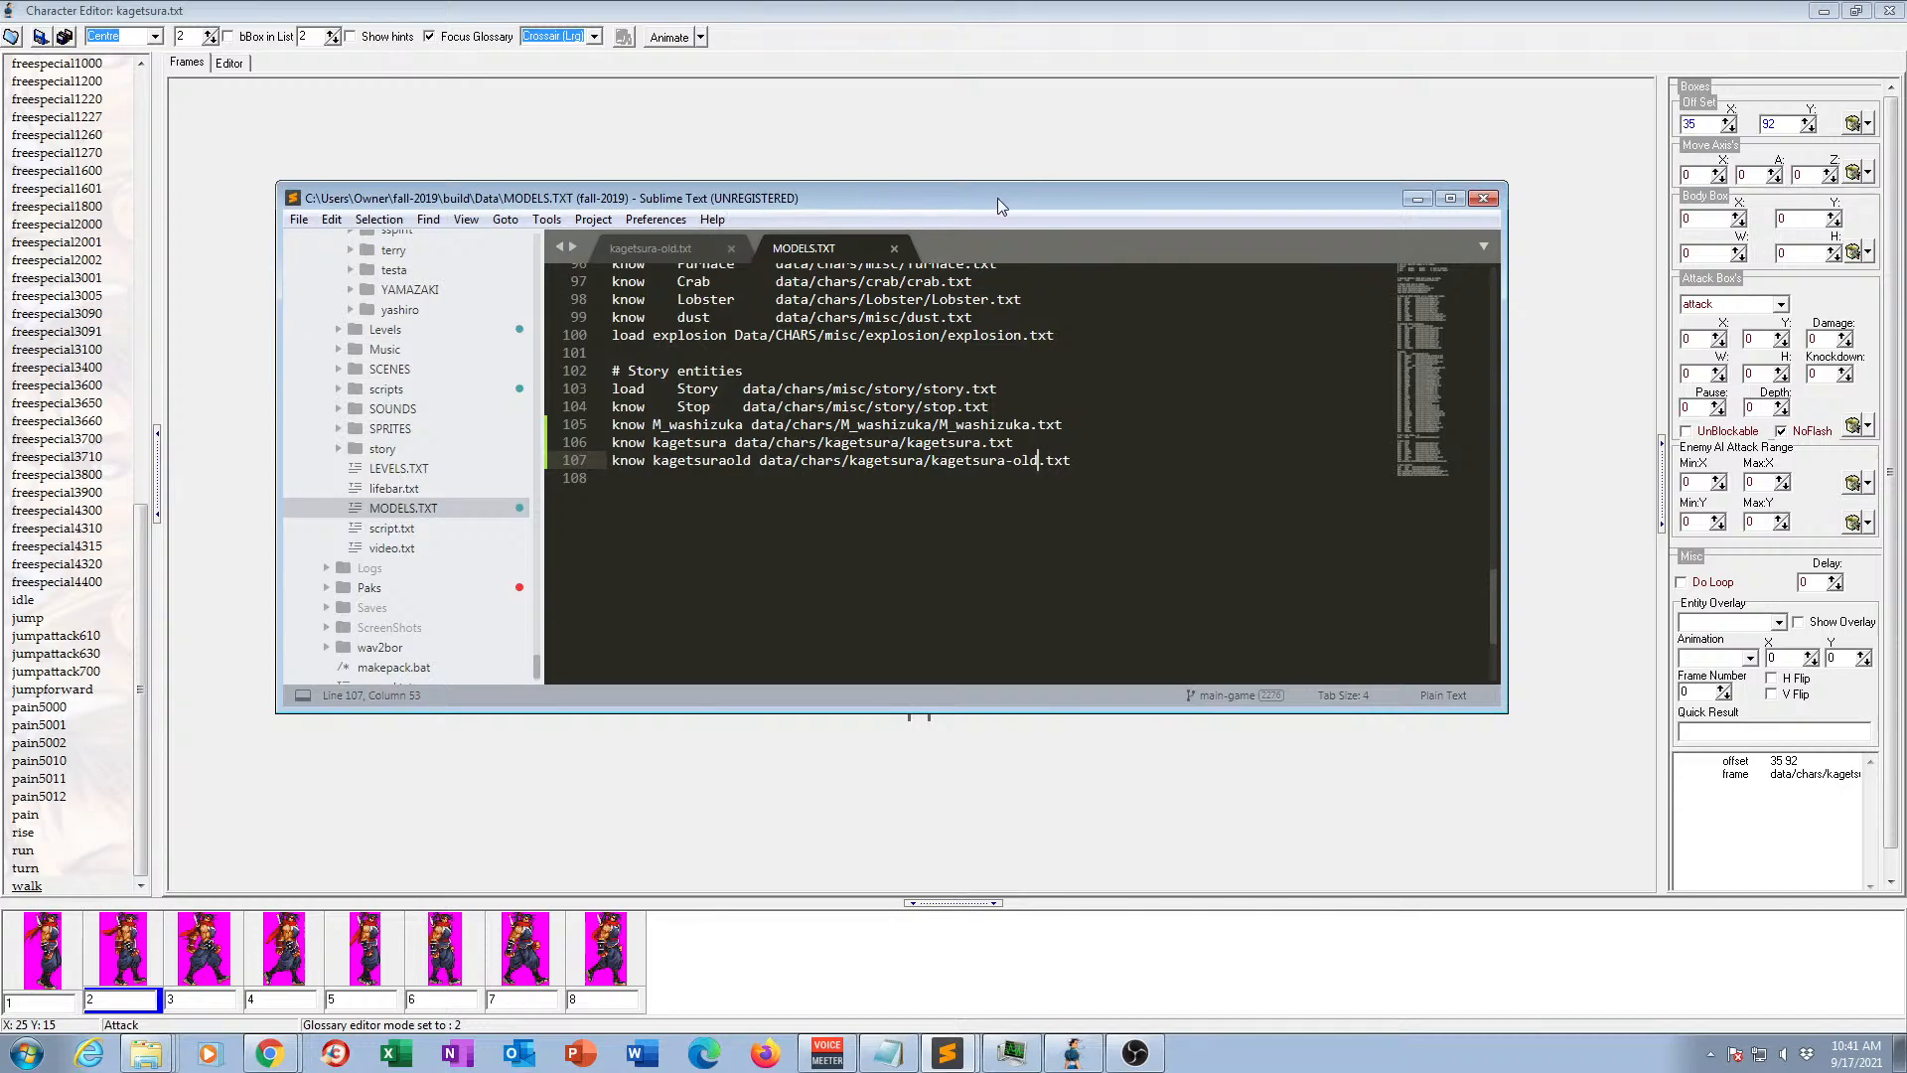
Review the new MODELS.TXT entry against the header lines of kagetsura-old.txt.
{"action": "left_click_drag", "start_coordinate": [986, 200], "coordinate": [1083, 217]}
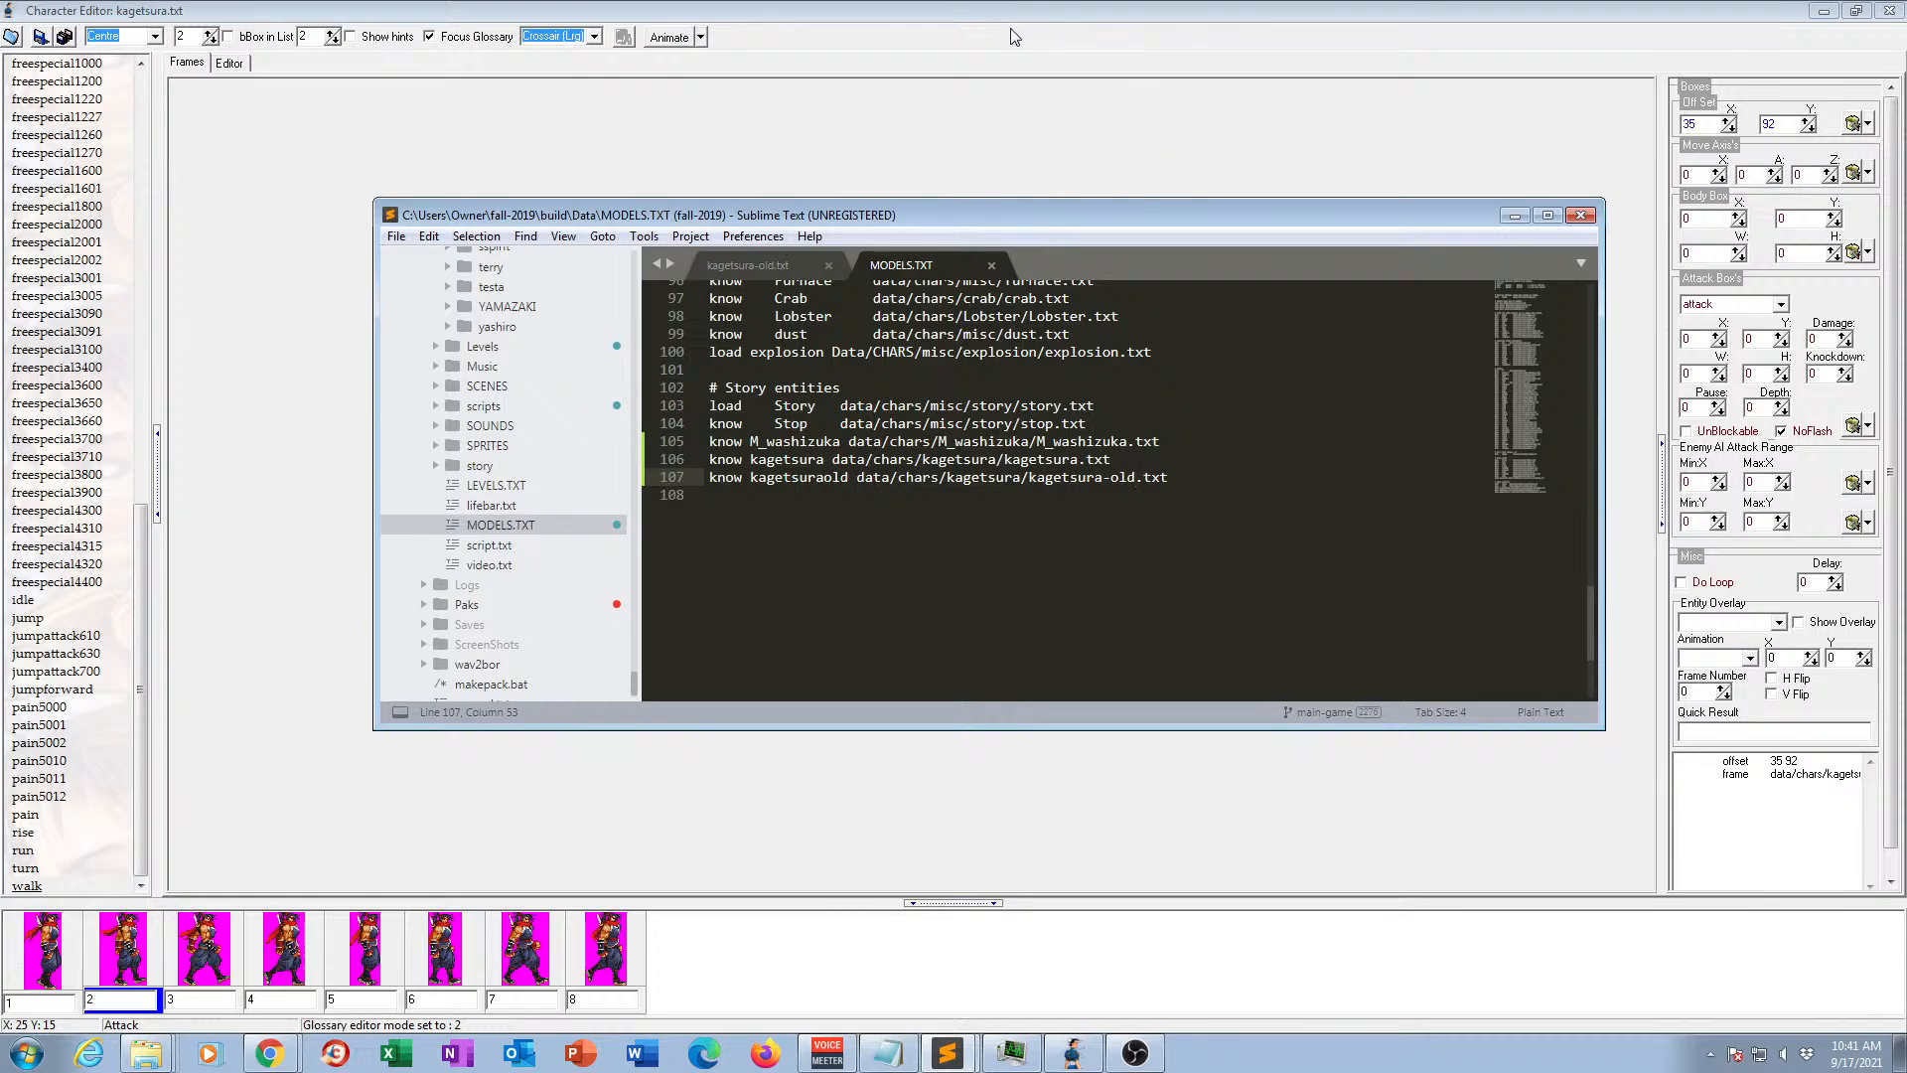
{"action": "left_click", "coordinate": [759, 267]}
{"action": "left_click", "coordinate": [879, 267]}
{"action": "left_click", "coordinate": [780, 266]}
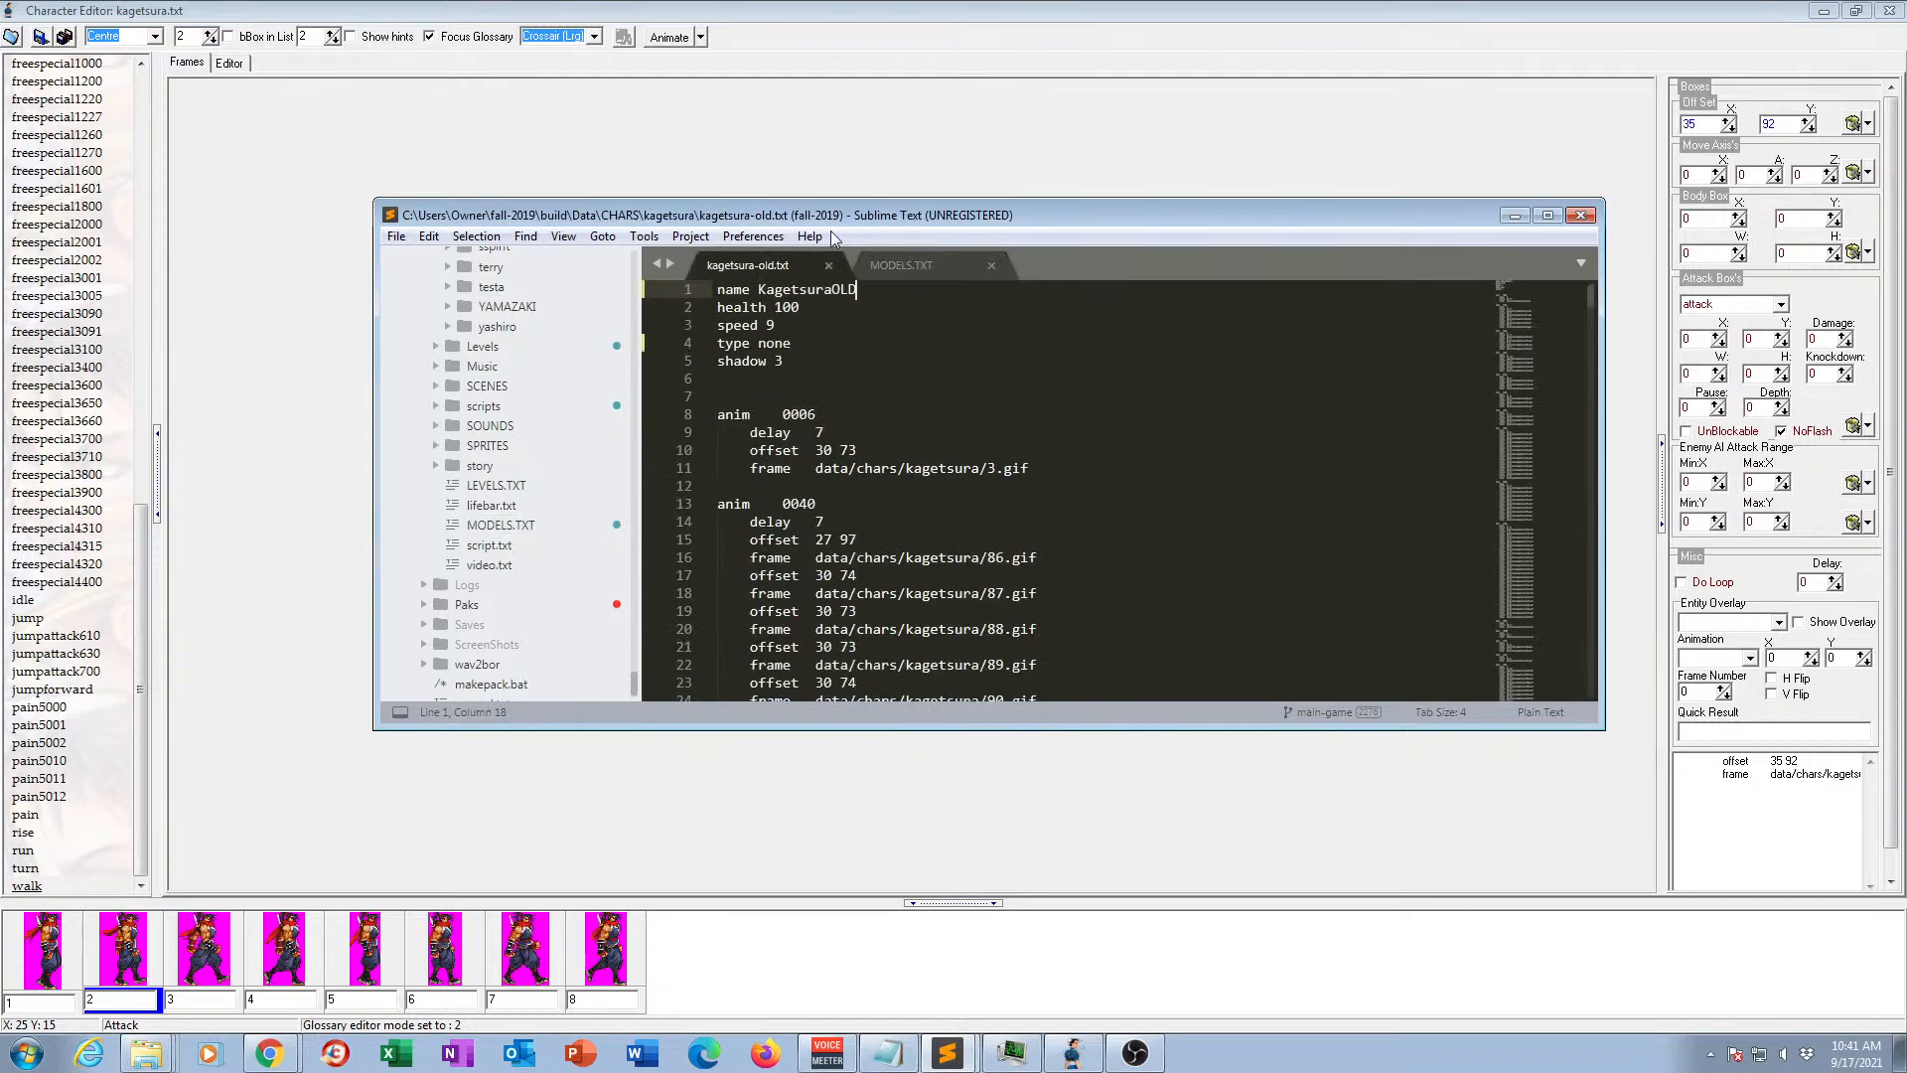
Switch back to openBor Stats, check animation 0006 at the start of the list, and rename animation 0040 to get.
{"action": "left_click", "coordinate": [854, 30]}
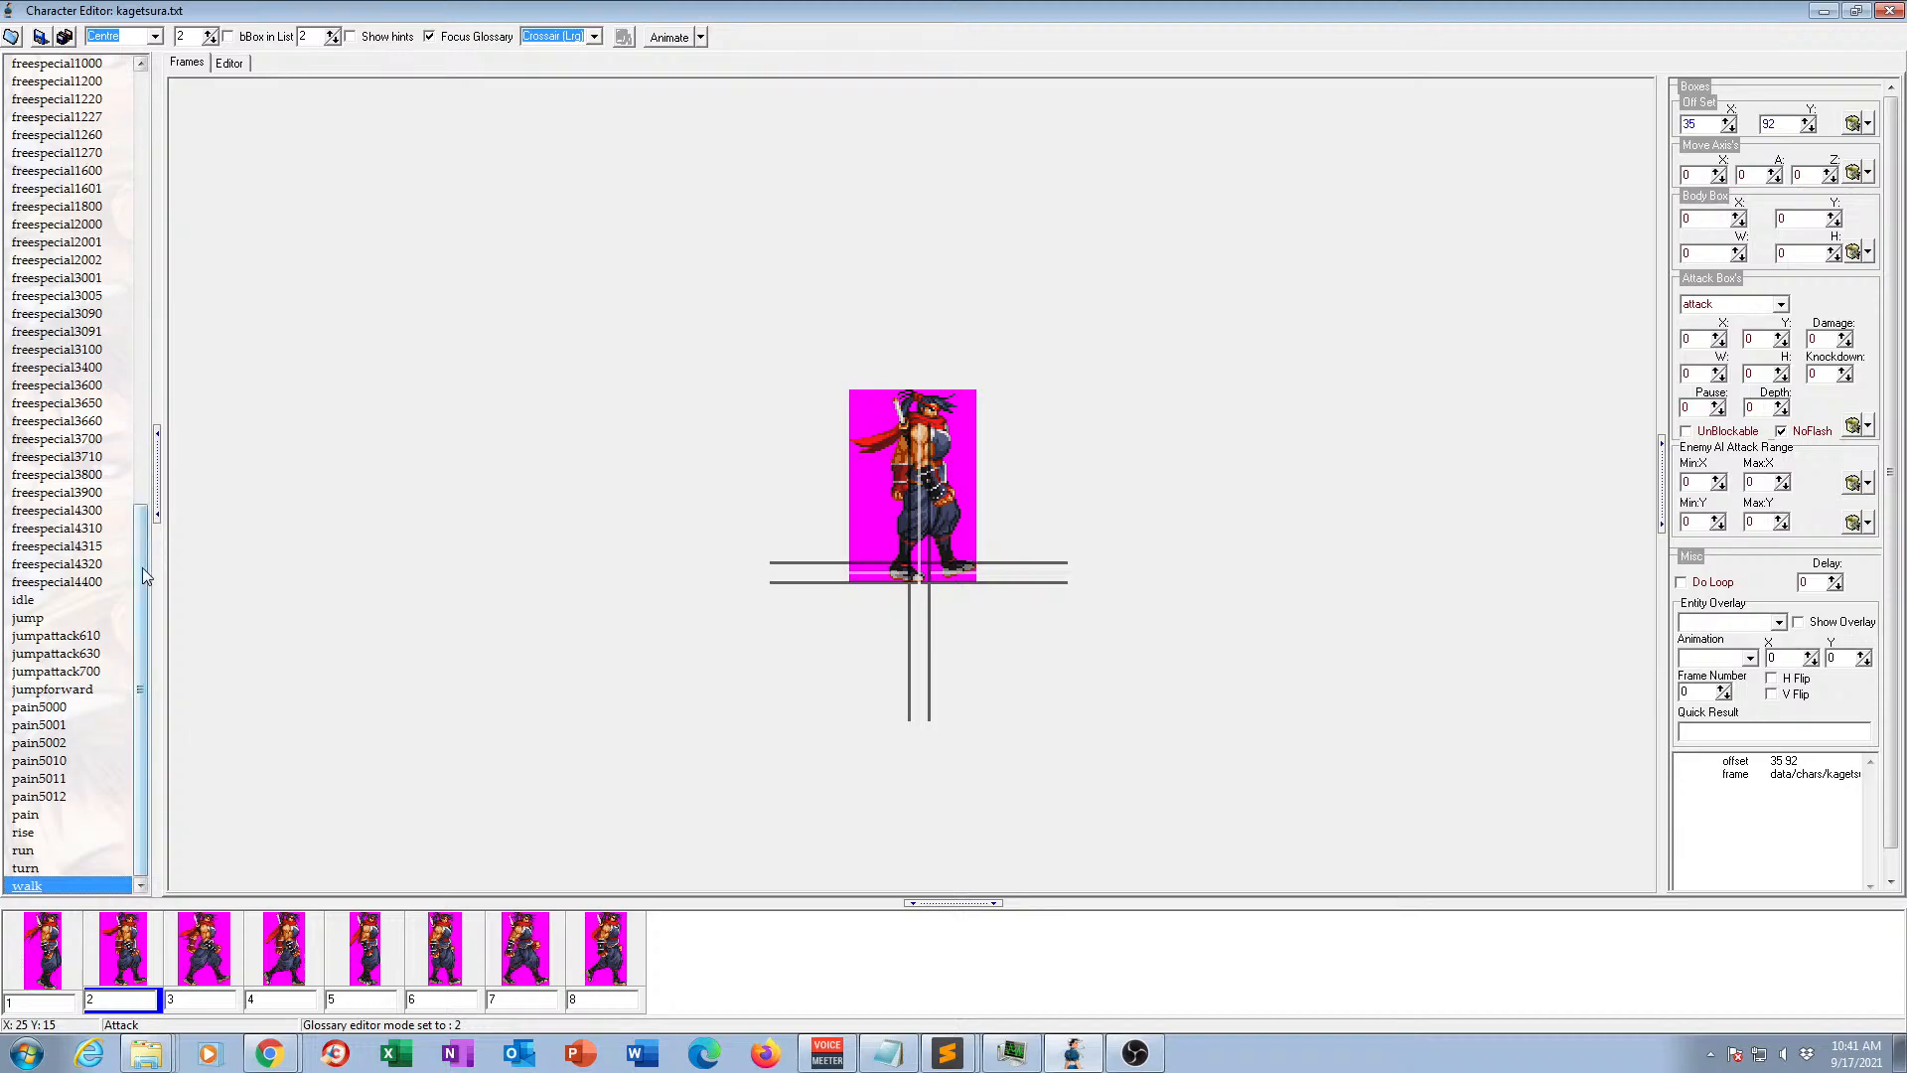
{"action": "left_click_drag", "start_coordinate": [141, 568], "coordinate": [147, 87]}
{"action": "left_click", "coordinate": [30, 83]}
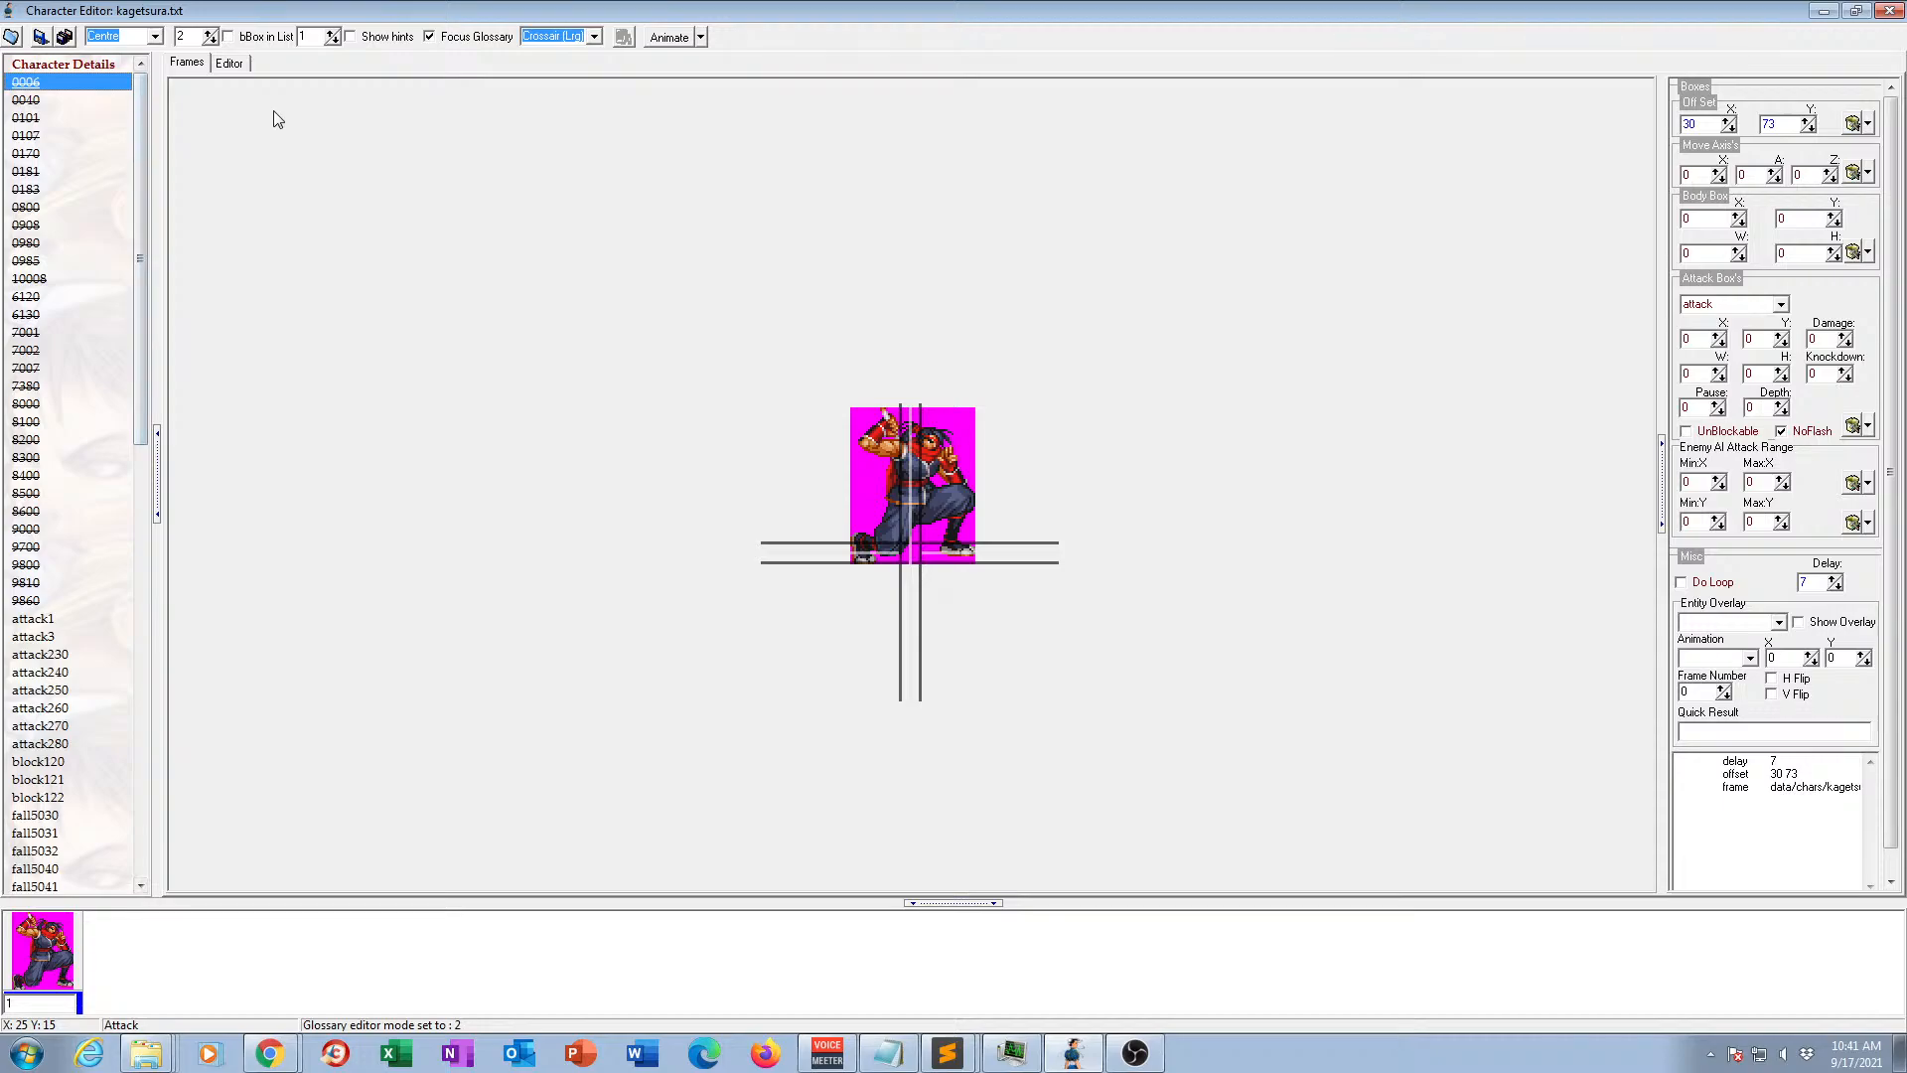
{"action": "left_click", "coordinate": [30, 100]}
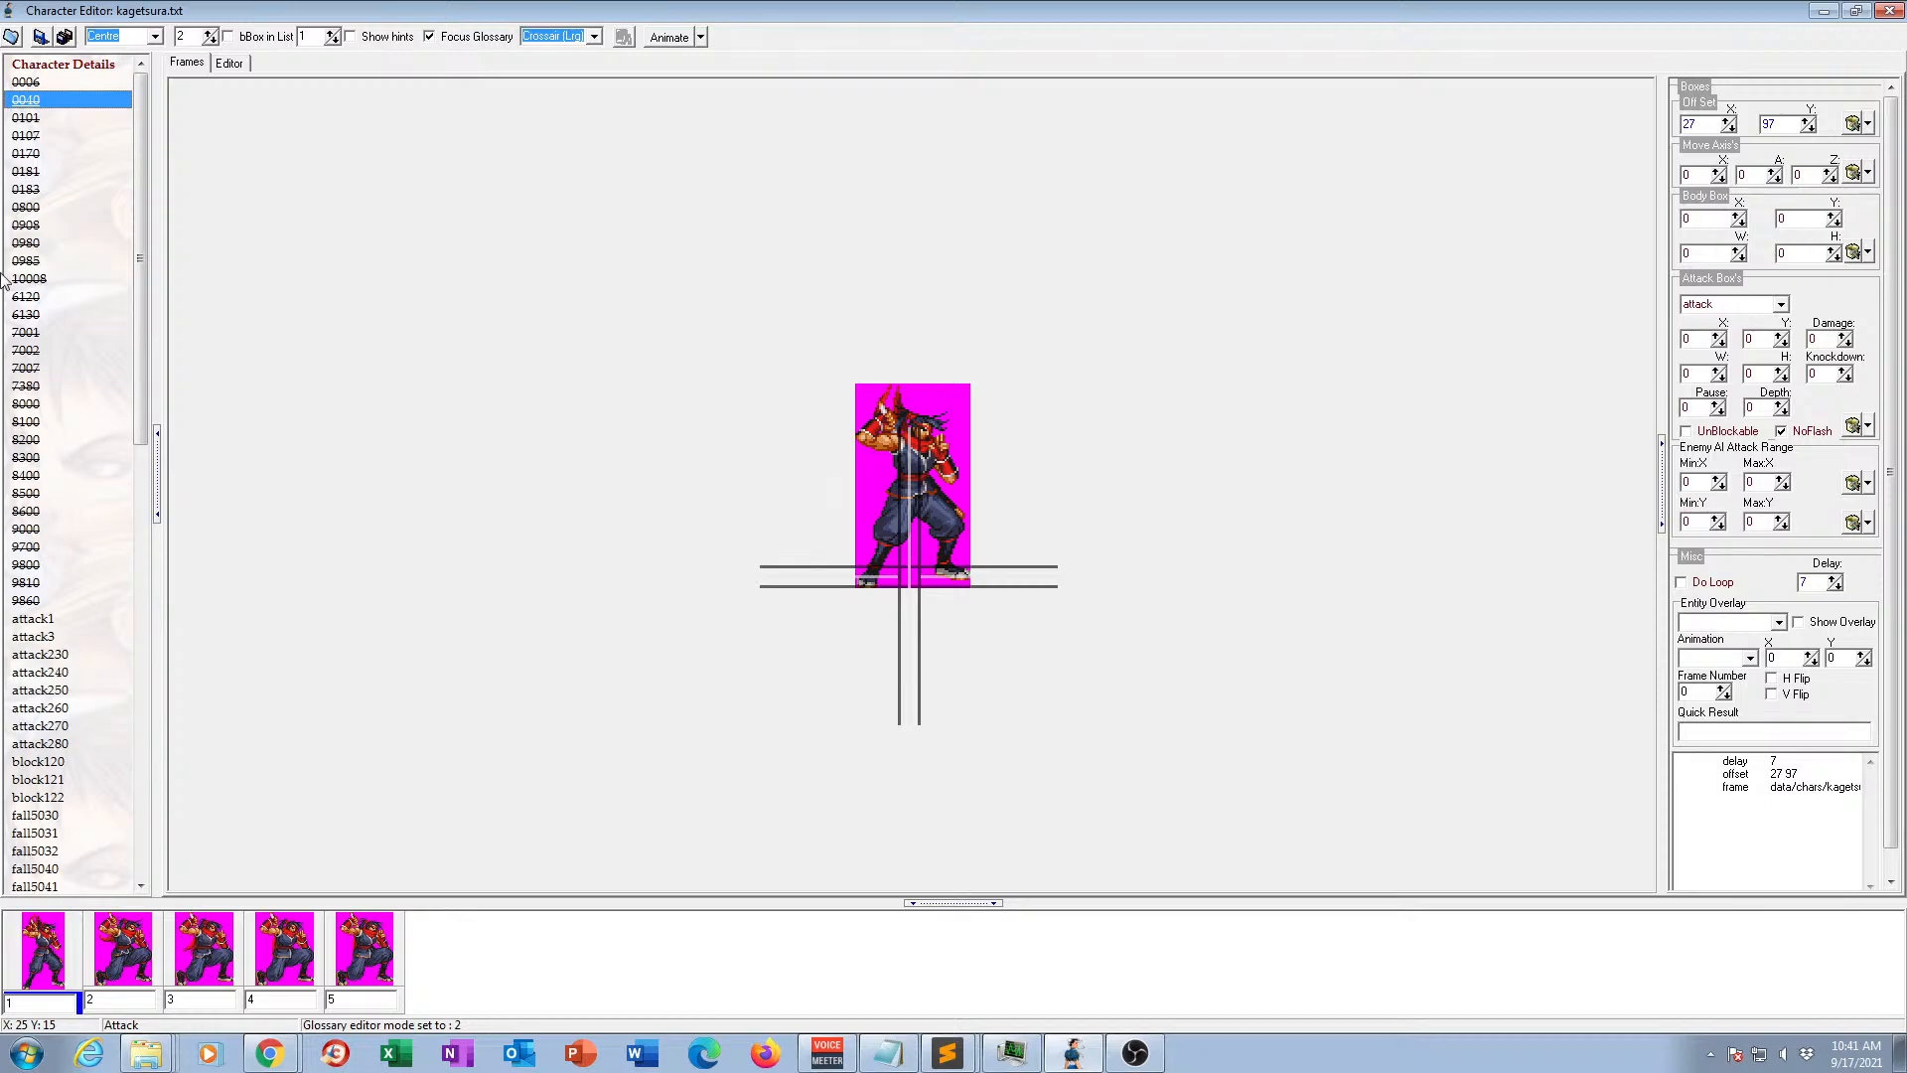
{"action": "left_click", "coordinate": [32, 105]}
{"action": "type", "text": "a"}
{"action": "key", "text": "Return"}
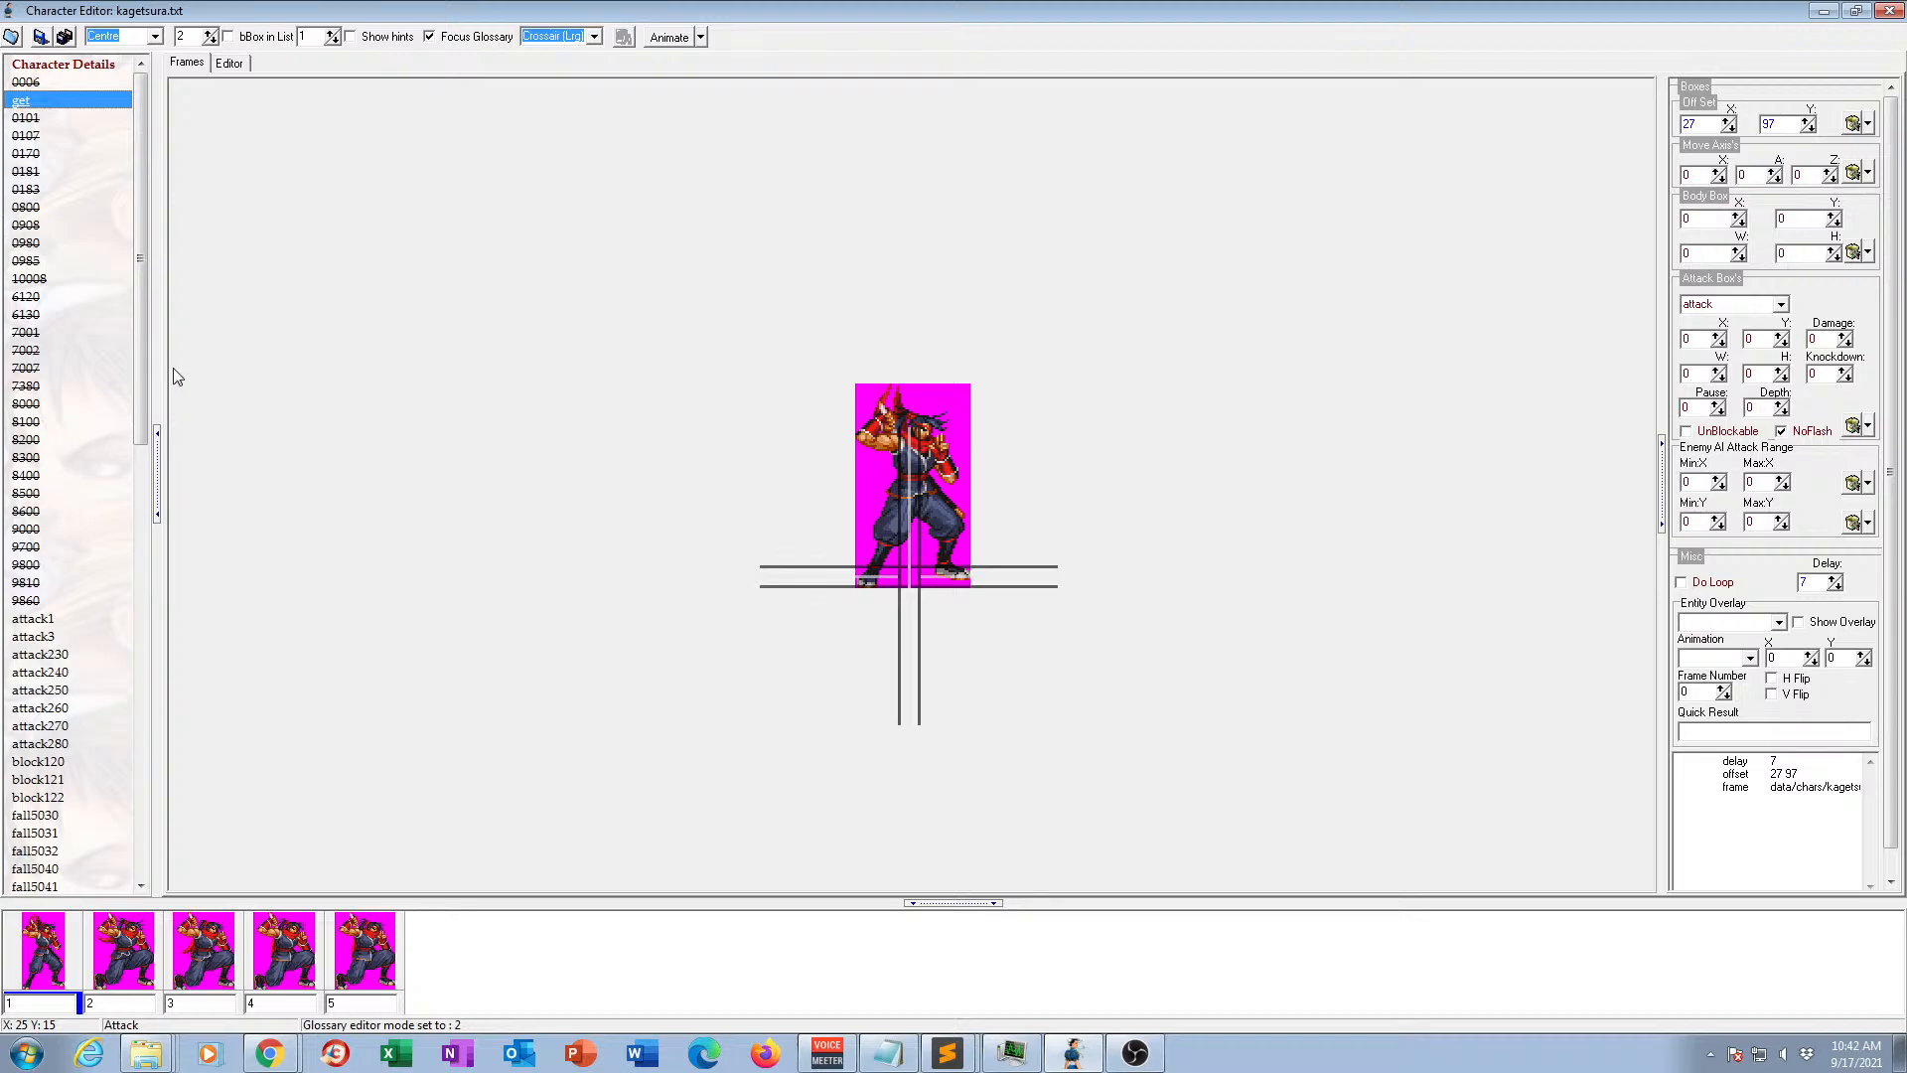
Compare animation 0006 with its neighbours and delete 0006 from the animation list.
{"action": "left_click", "coordinate": [39, 83]}
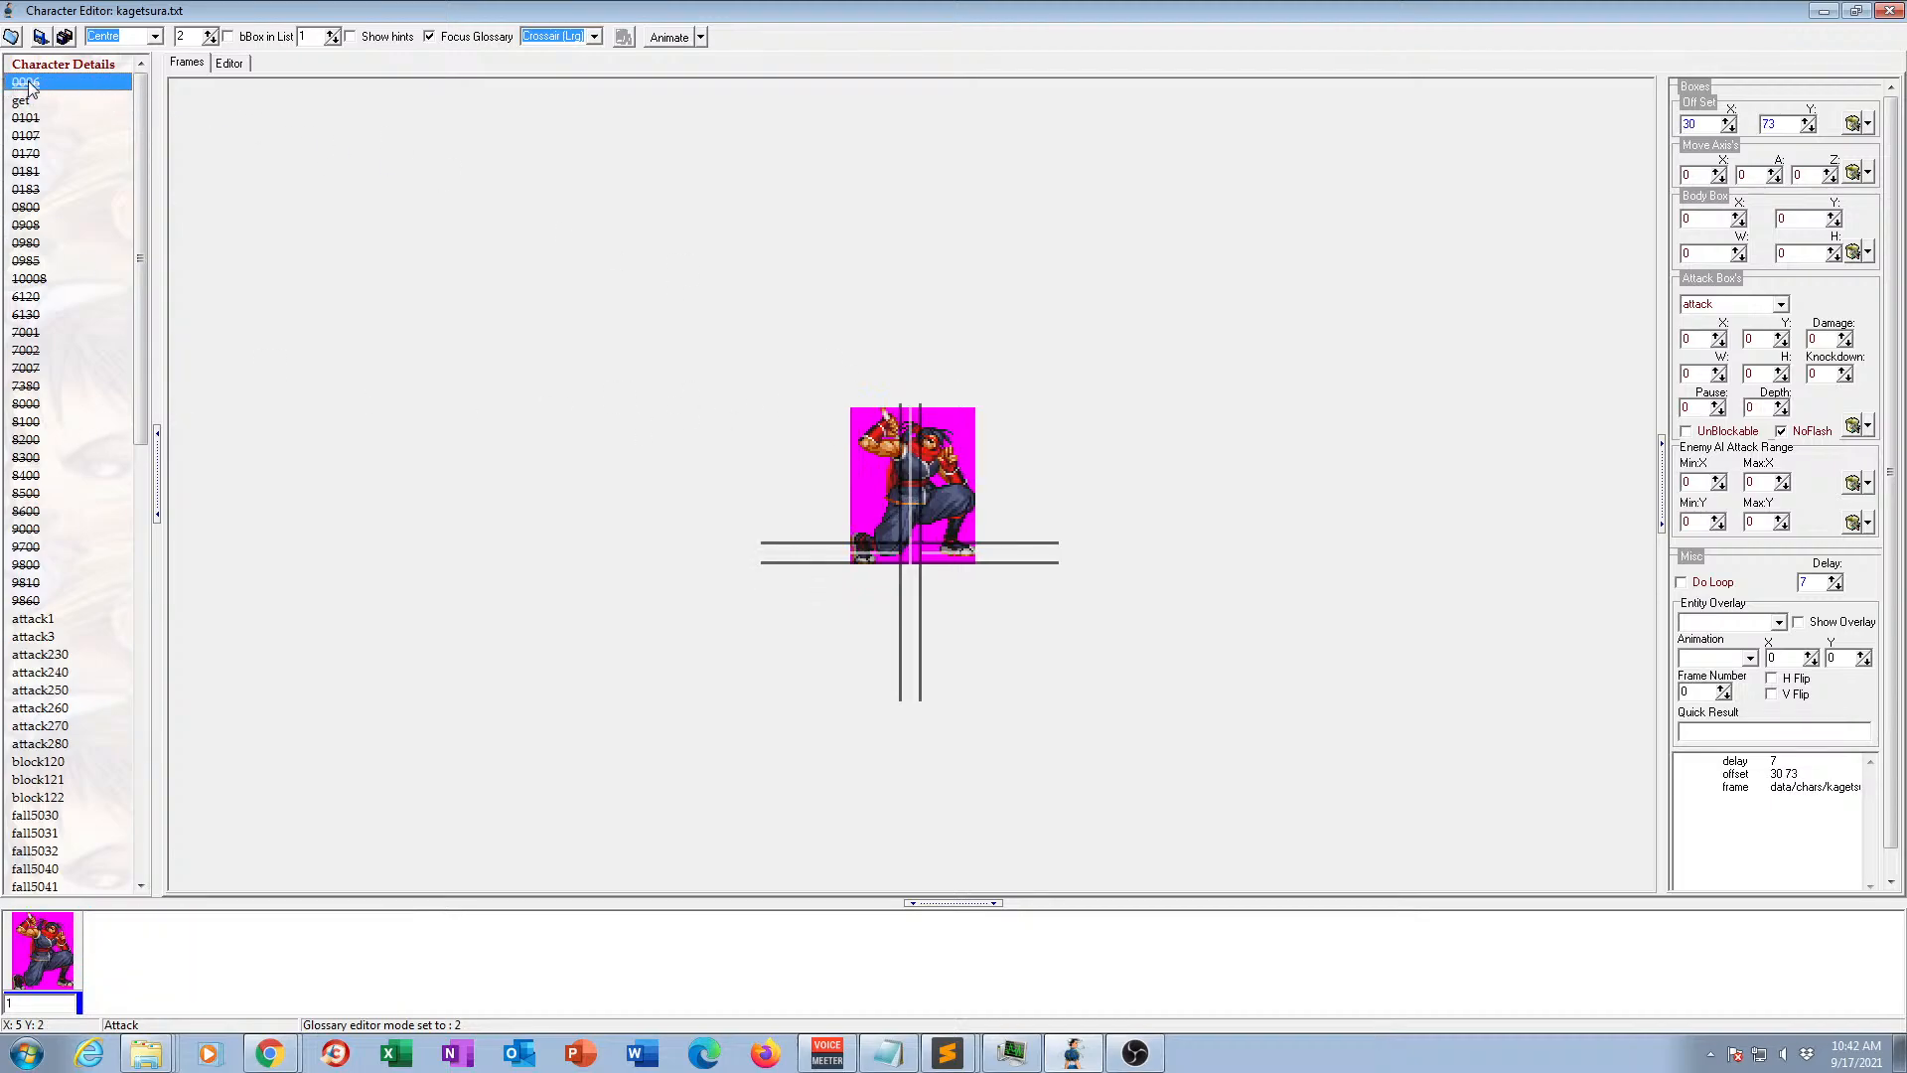
{"action": "left_click", "coordinate": [26, 120]}
{"action": "left_click", "coordinate": [29, 86]}
{"action": "left_click", "coordinate": [38, 120]}
{"action": "left_click", "coordinate": [38, 82]}
{"action": "left_click", "coordinate": [38, 100]}
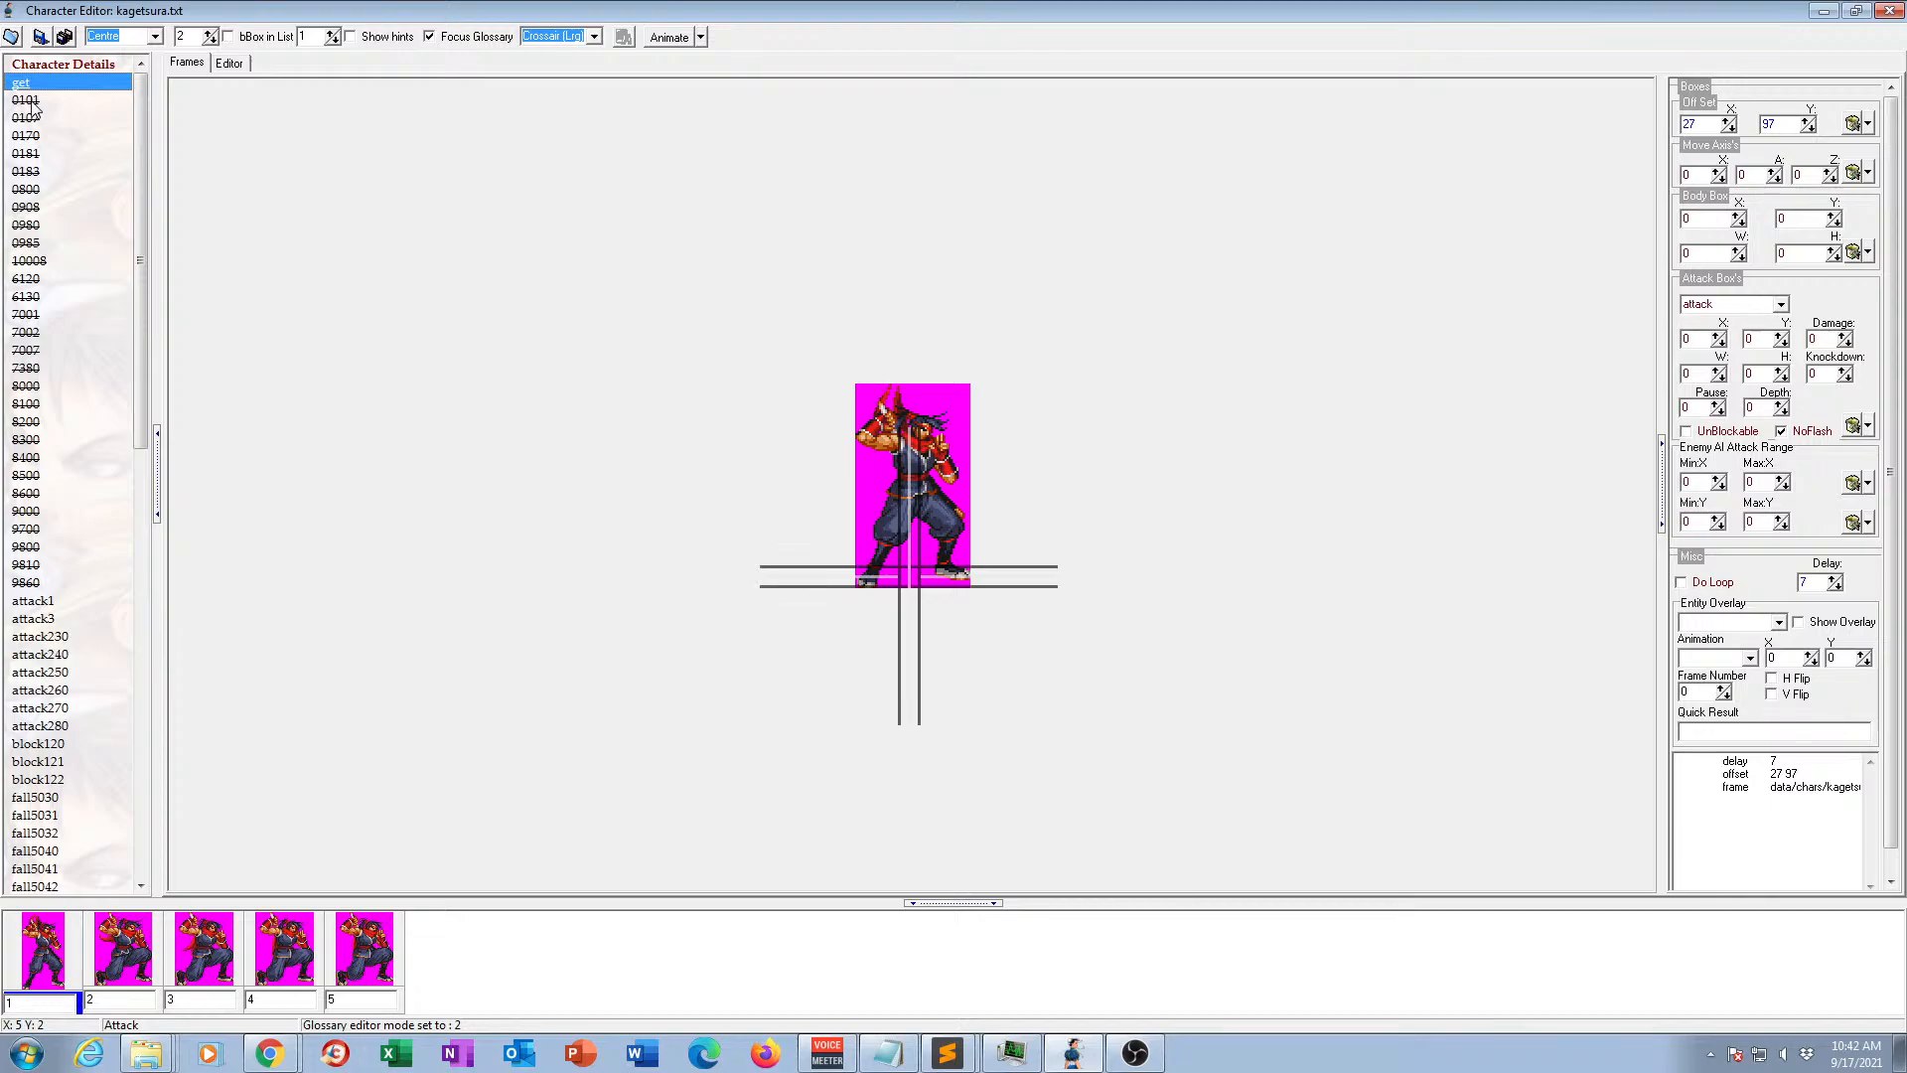
Compare the frames of animations 0101 and 0107.
{"action": "left_click", "coordinate": [26, 101]}
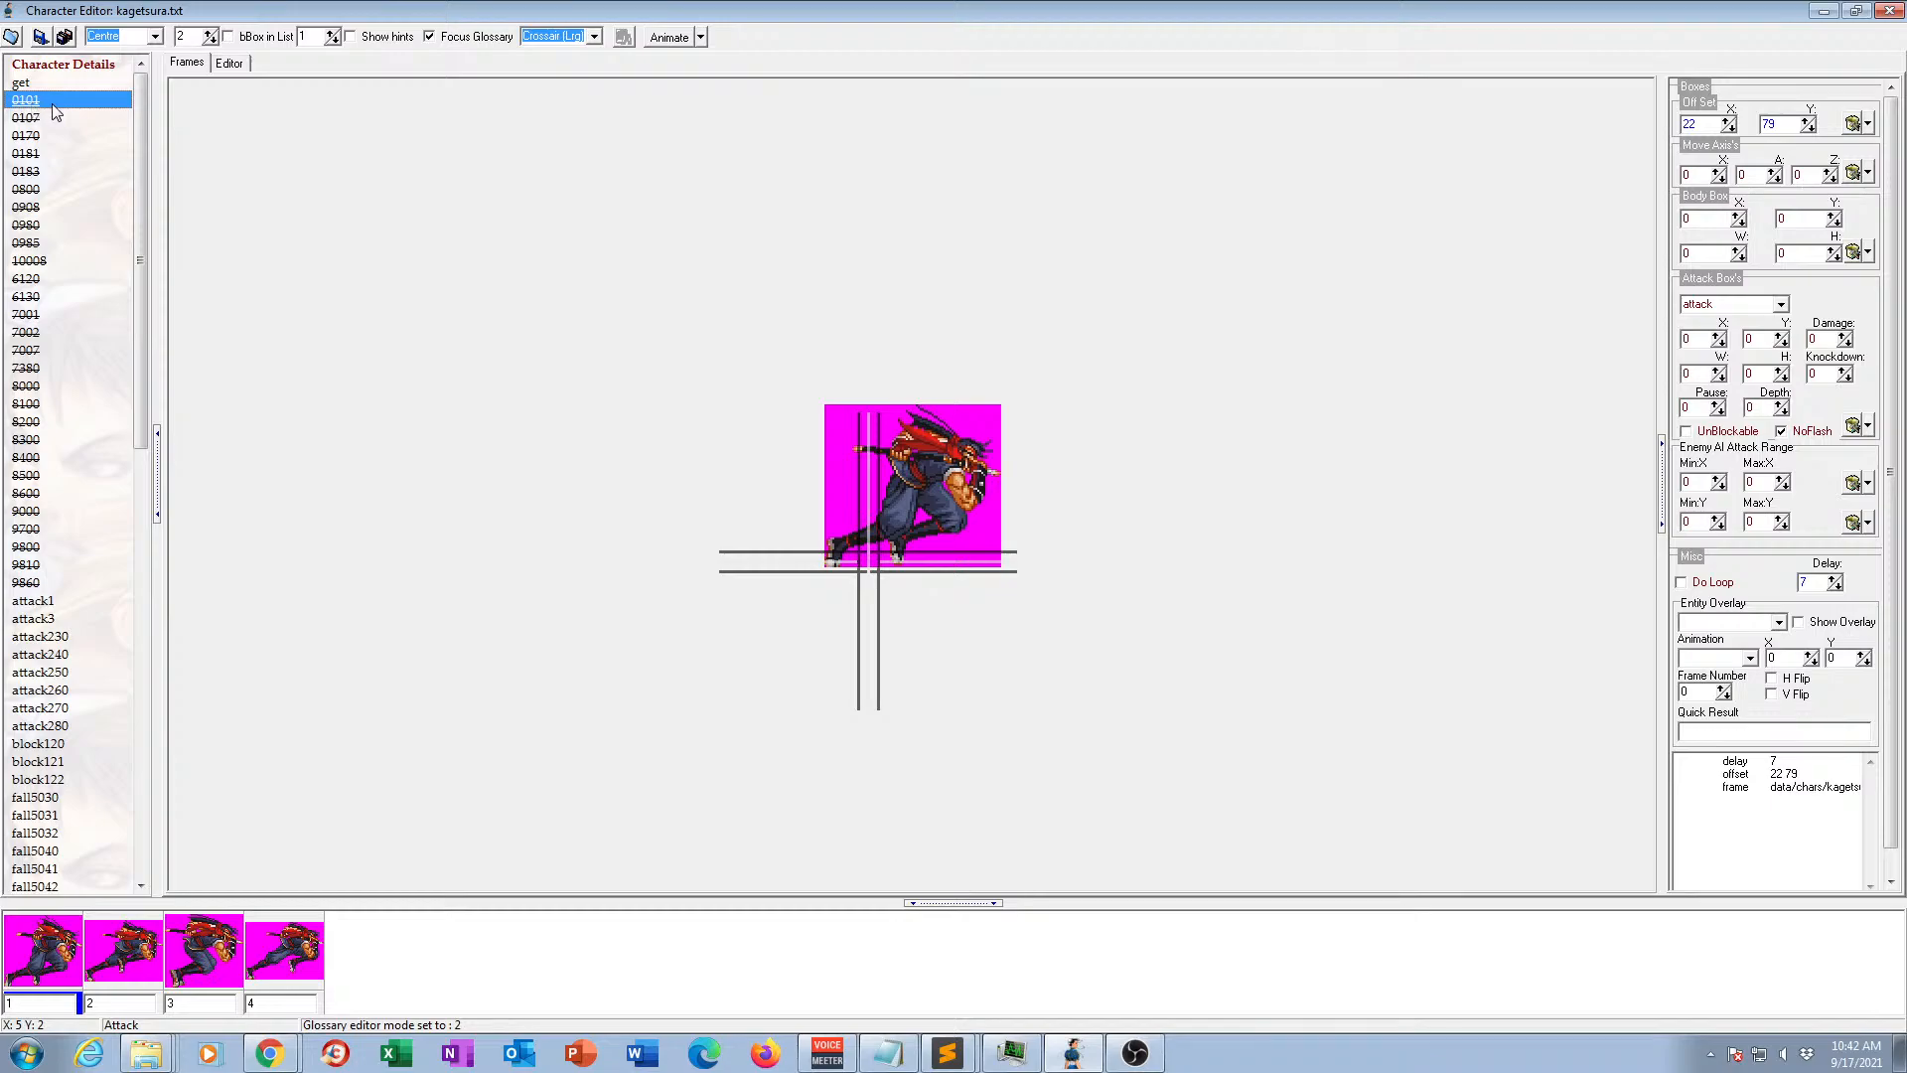
{"action": "left_click", "coordinate": [31, 100]}
{"action": "left_click", "coordinate": [31, 121]}
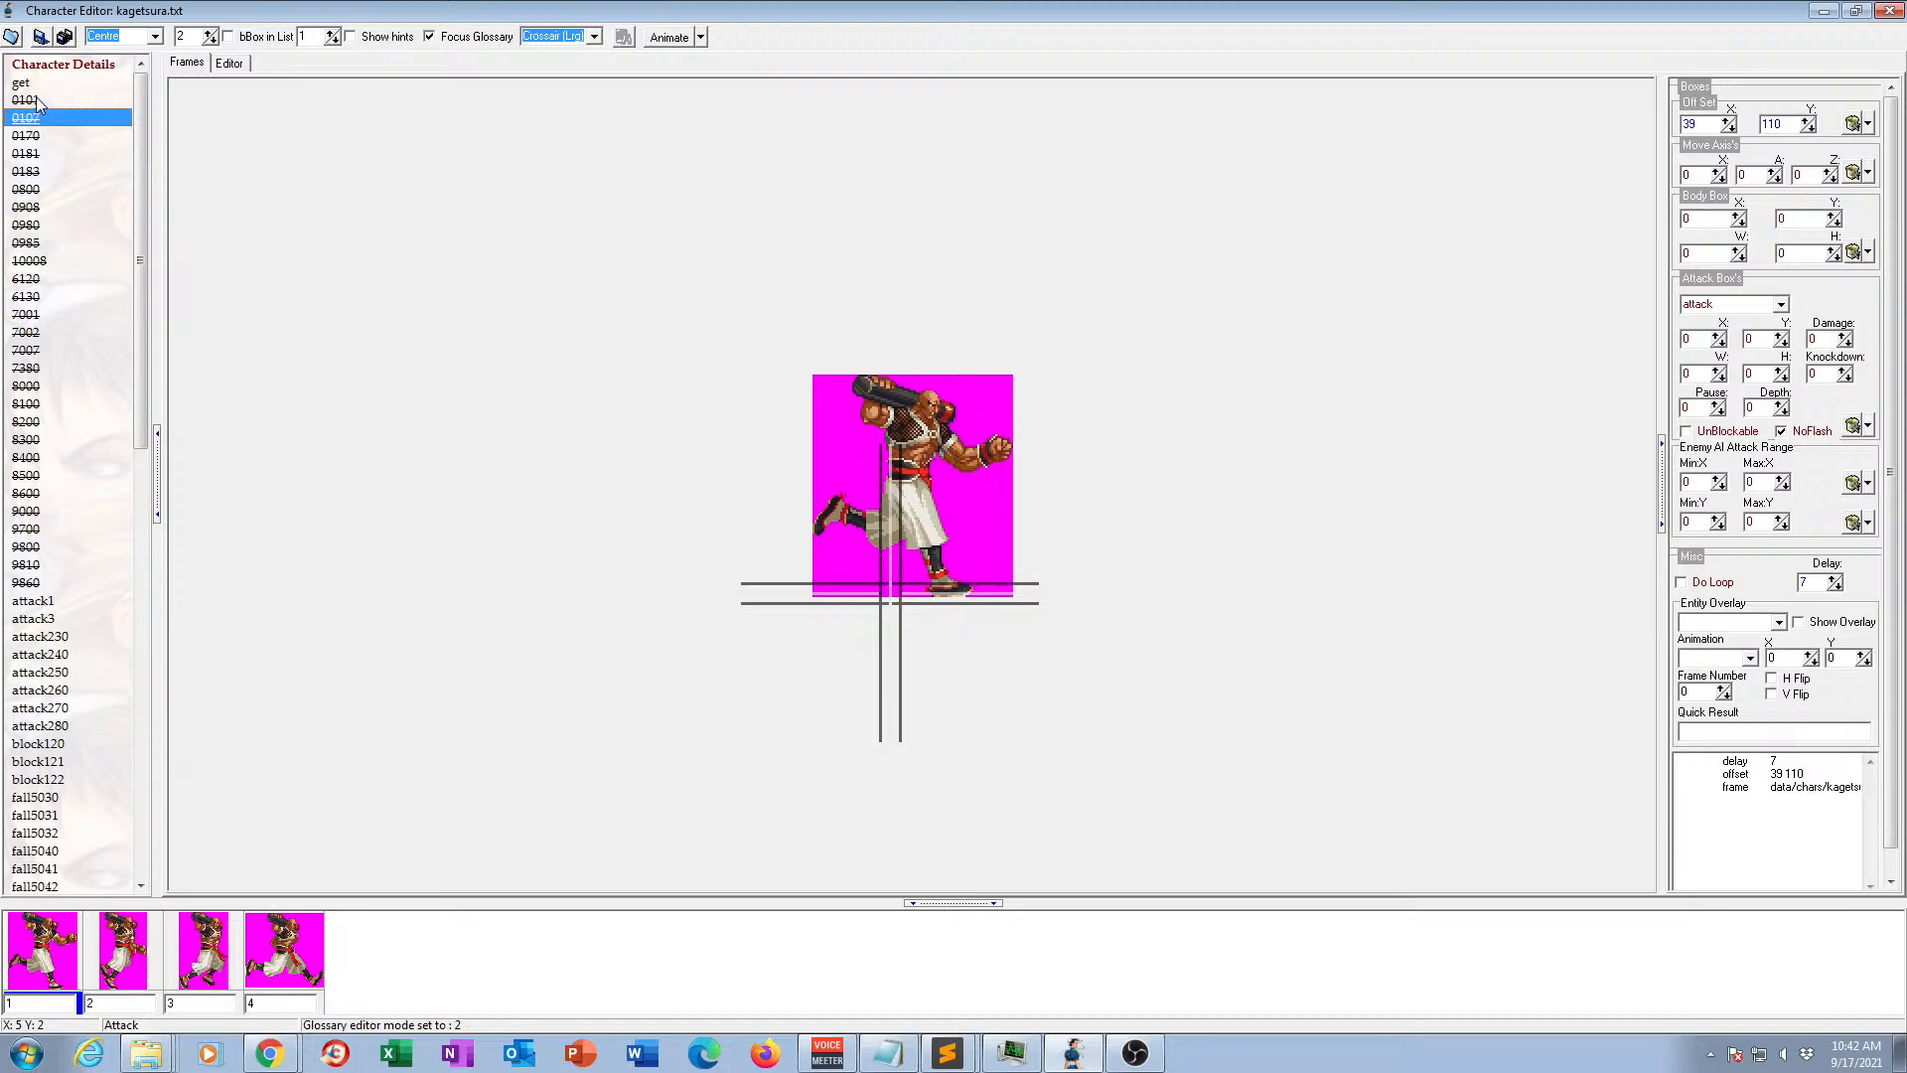
{"action": "left_click", "coordinate": [38, 99]}
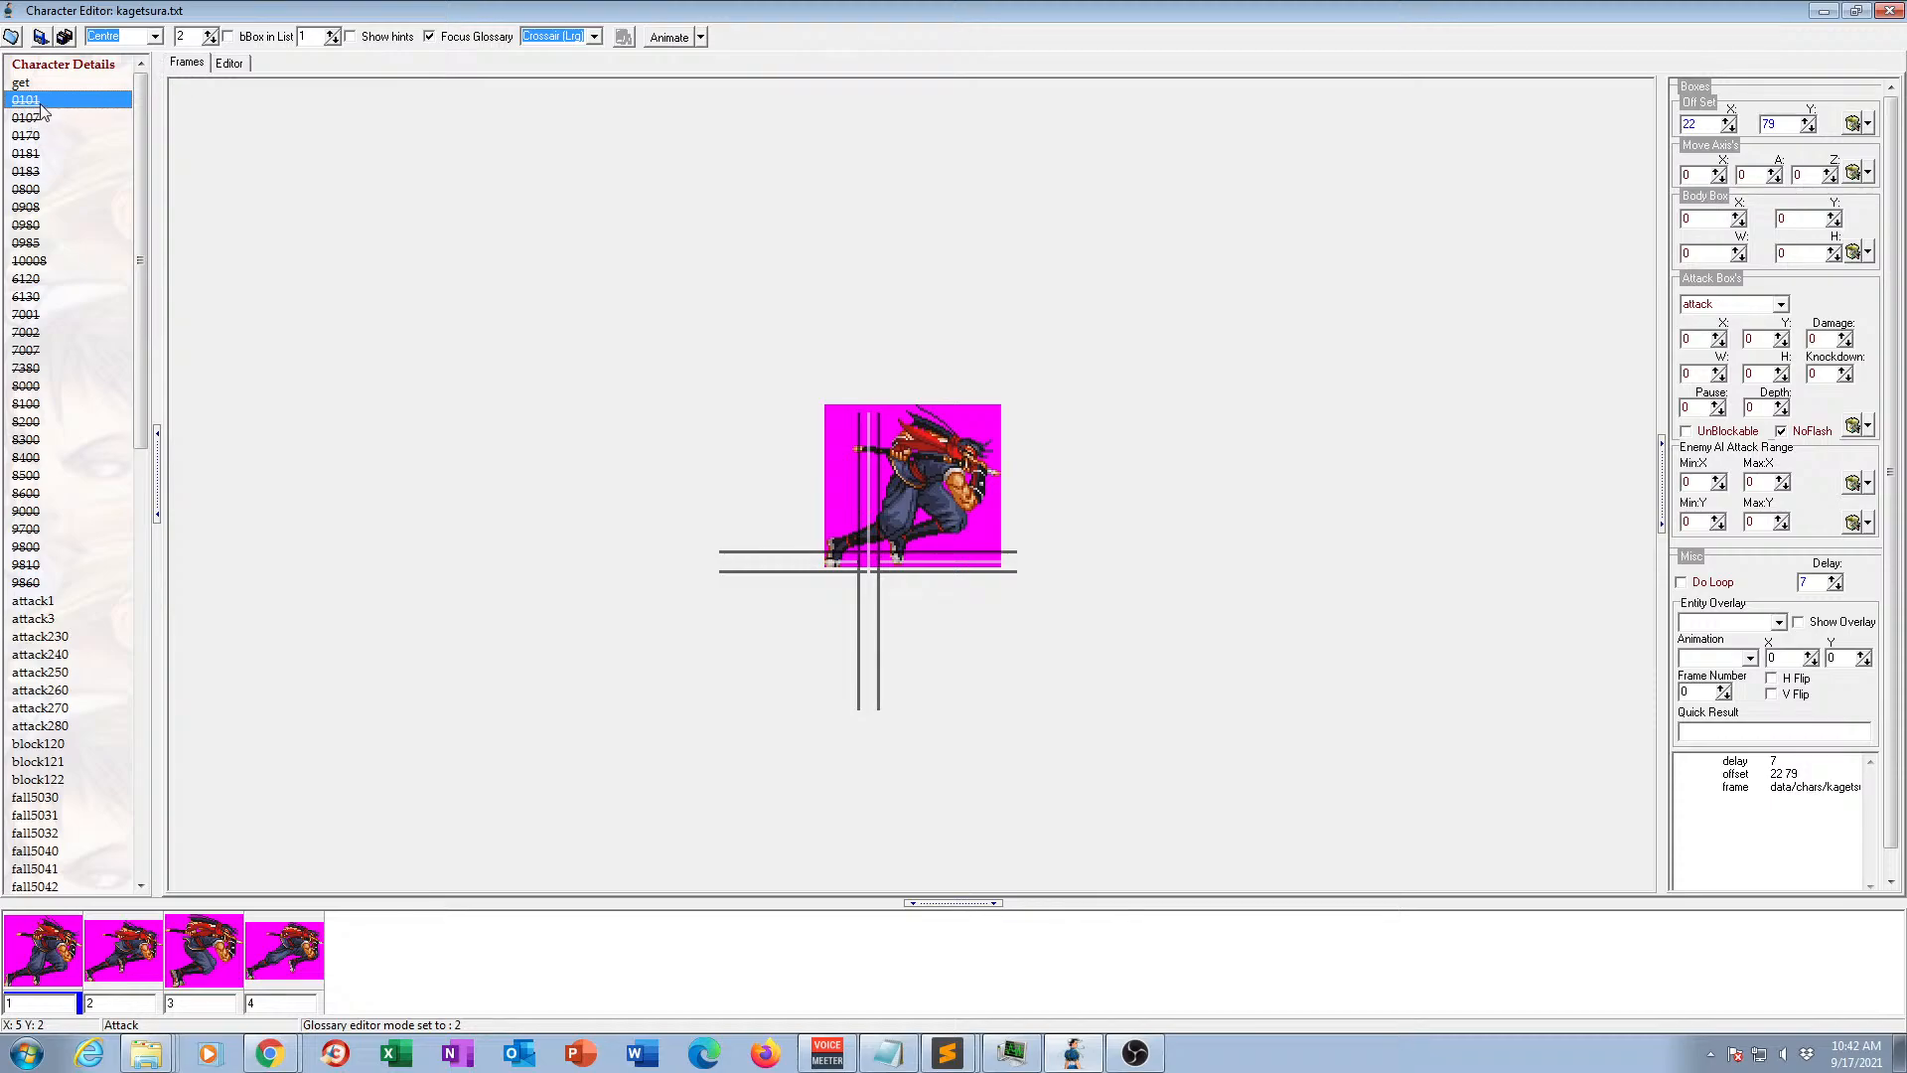
Delete animations 0101 and 0107 from the animation list.
{"action": "key", "text": "Delete"}
{"action": "key", "text": "Delete"}
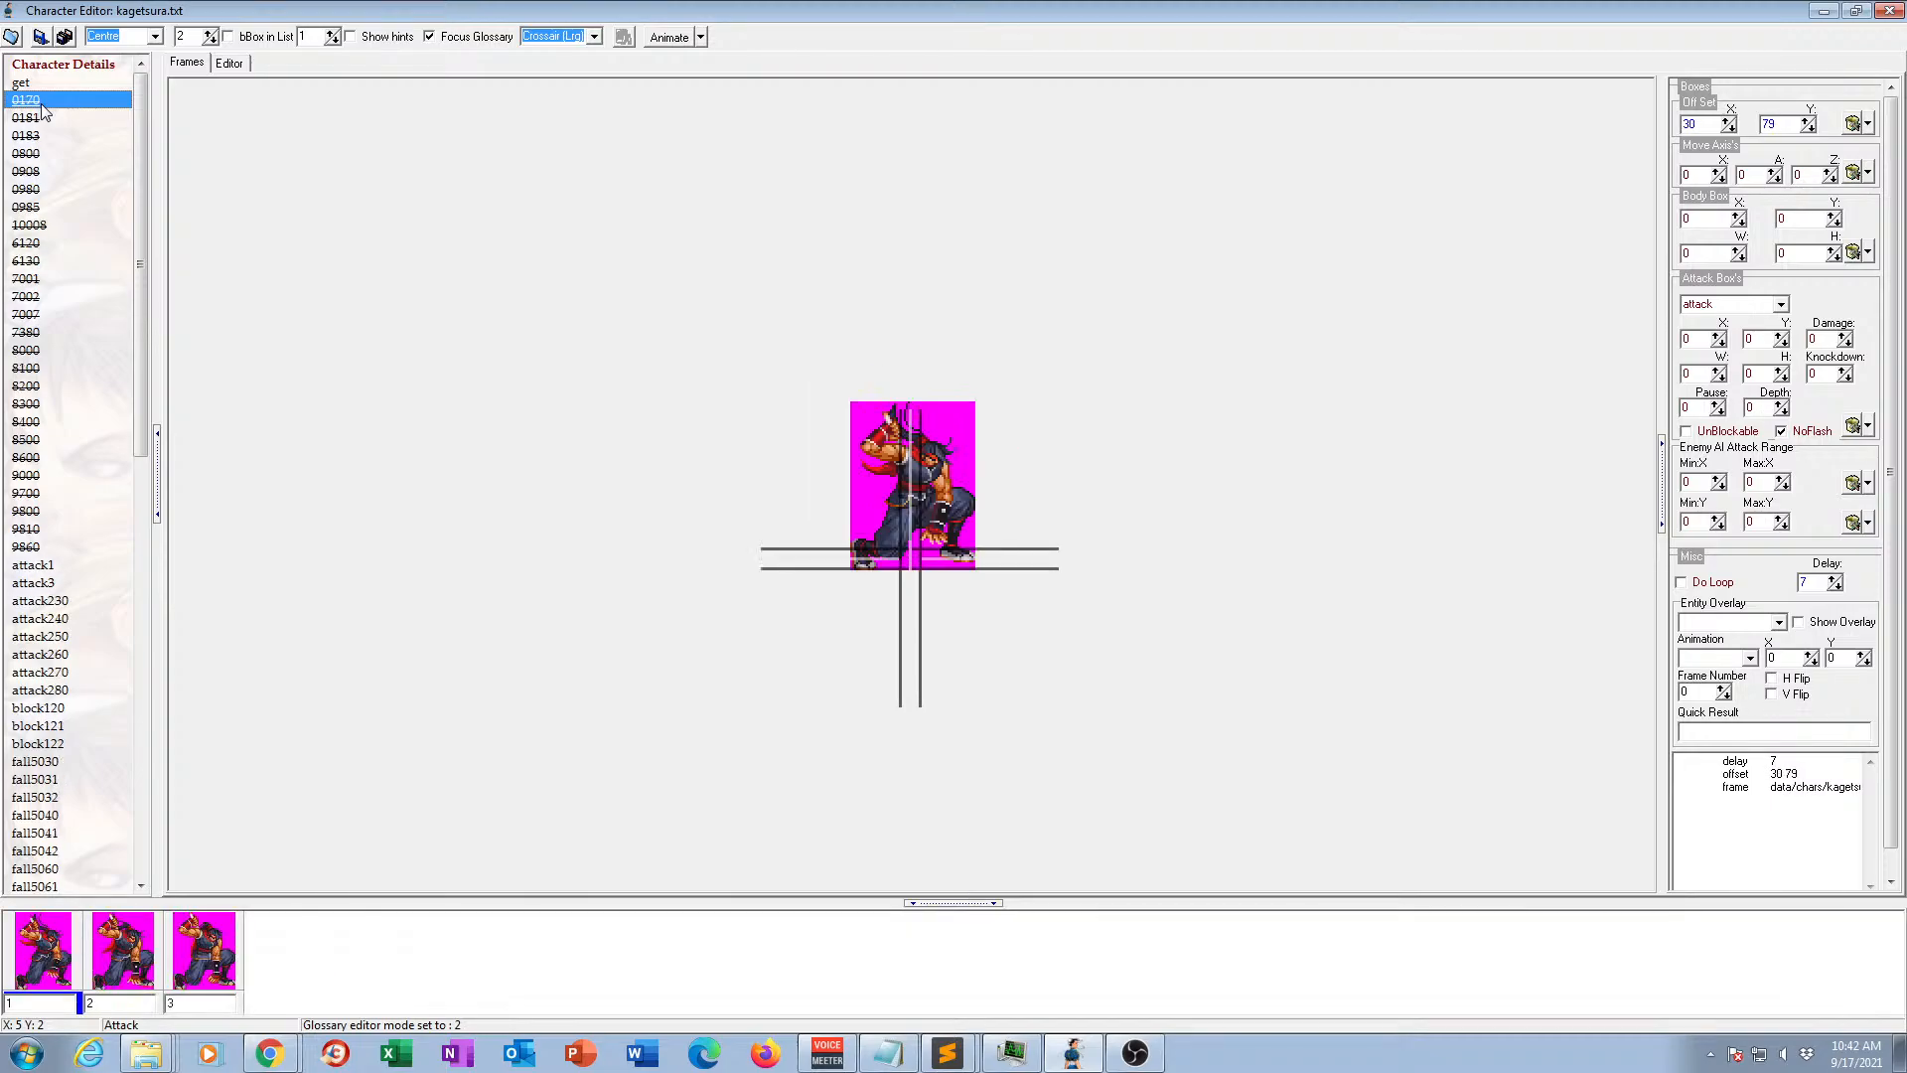
Examine the frames of the get animation one by one and compare them with animations 0181 and 0170.
{"action": "left_click", "coordinate": [31, 86]}
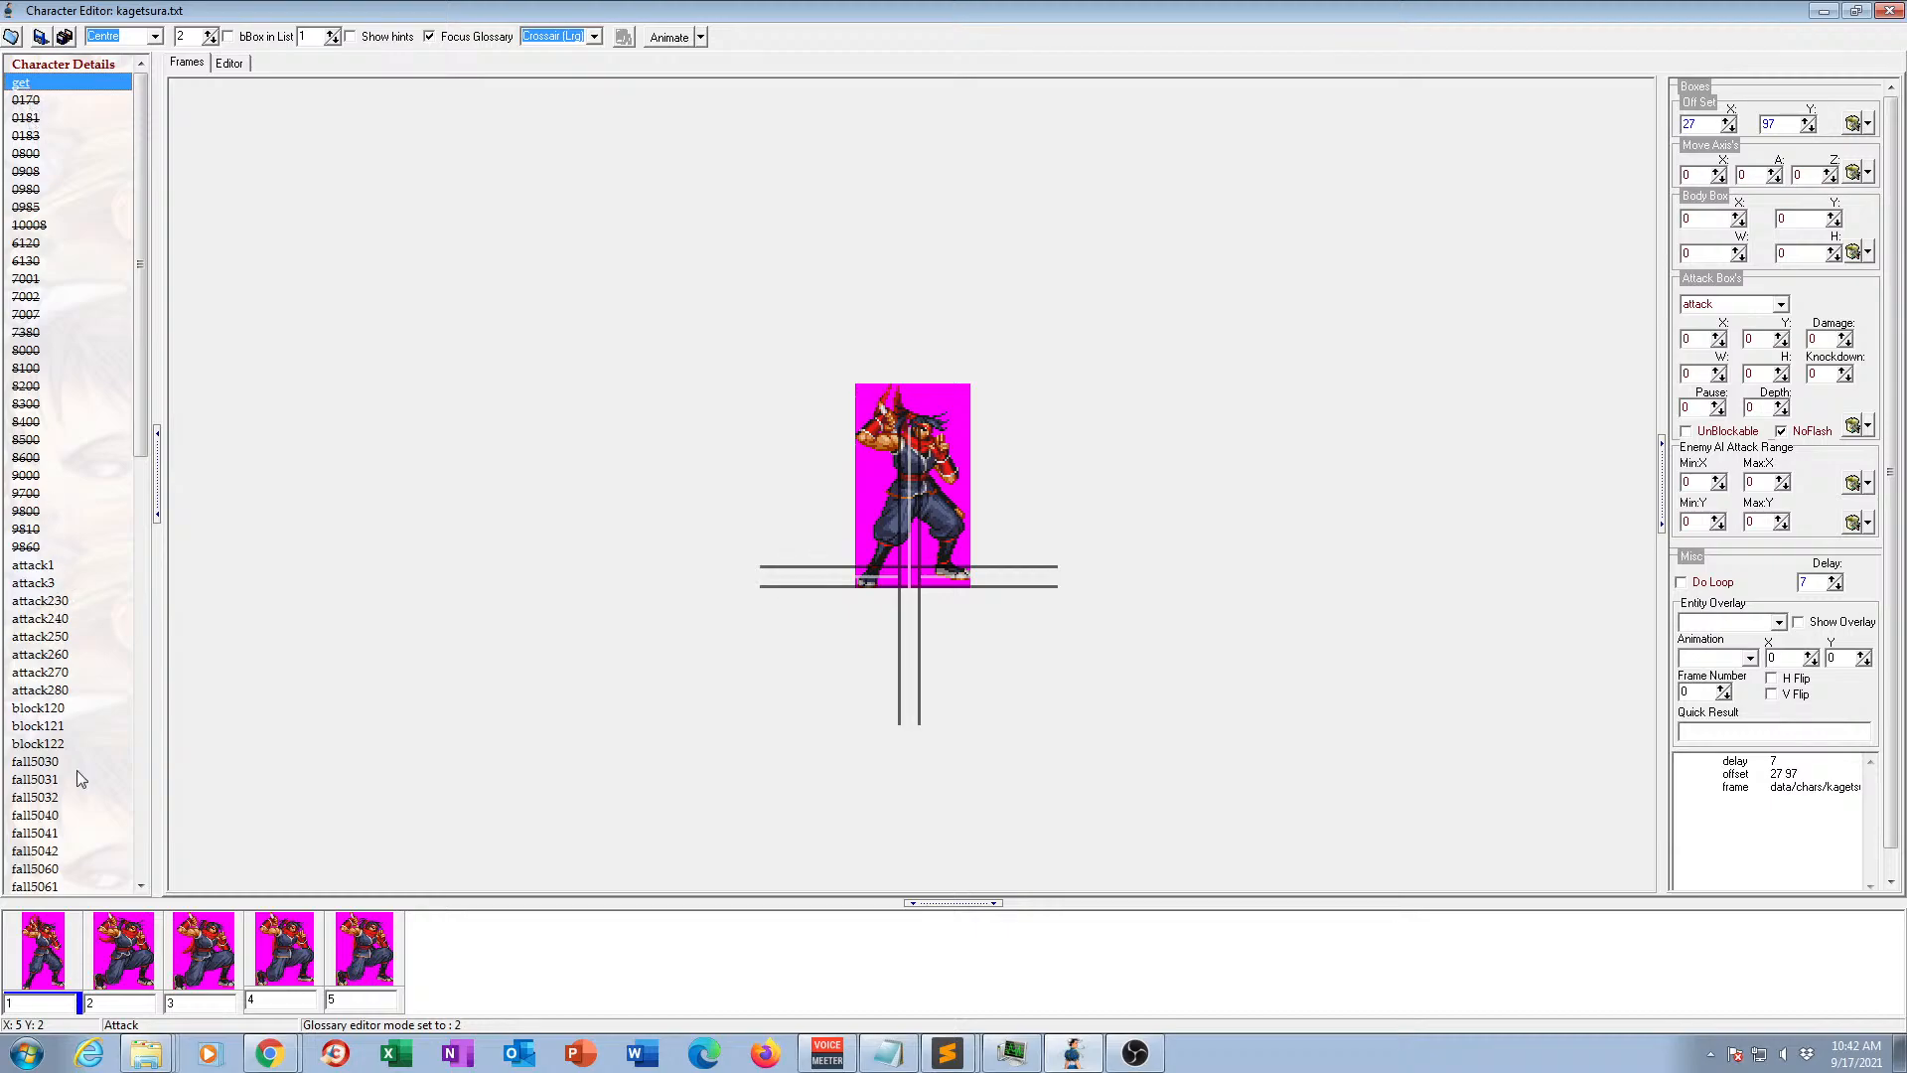
{"action": "left_click", "coordinate": [127, 951]}
{"action": "left_click", "coordinate": [204, 954]}
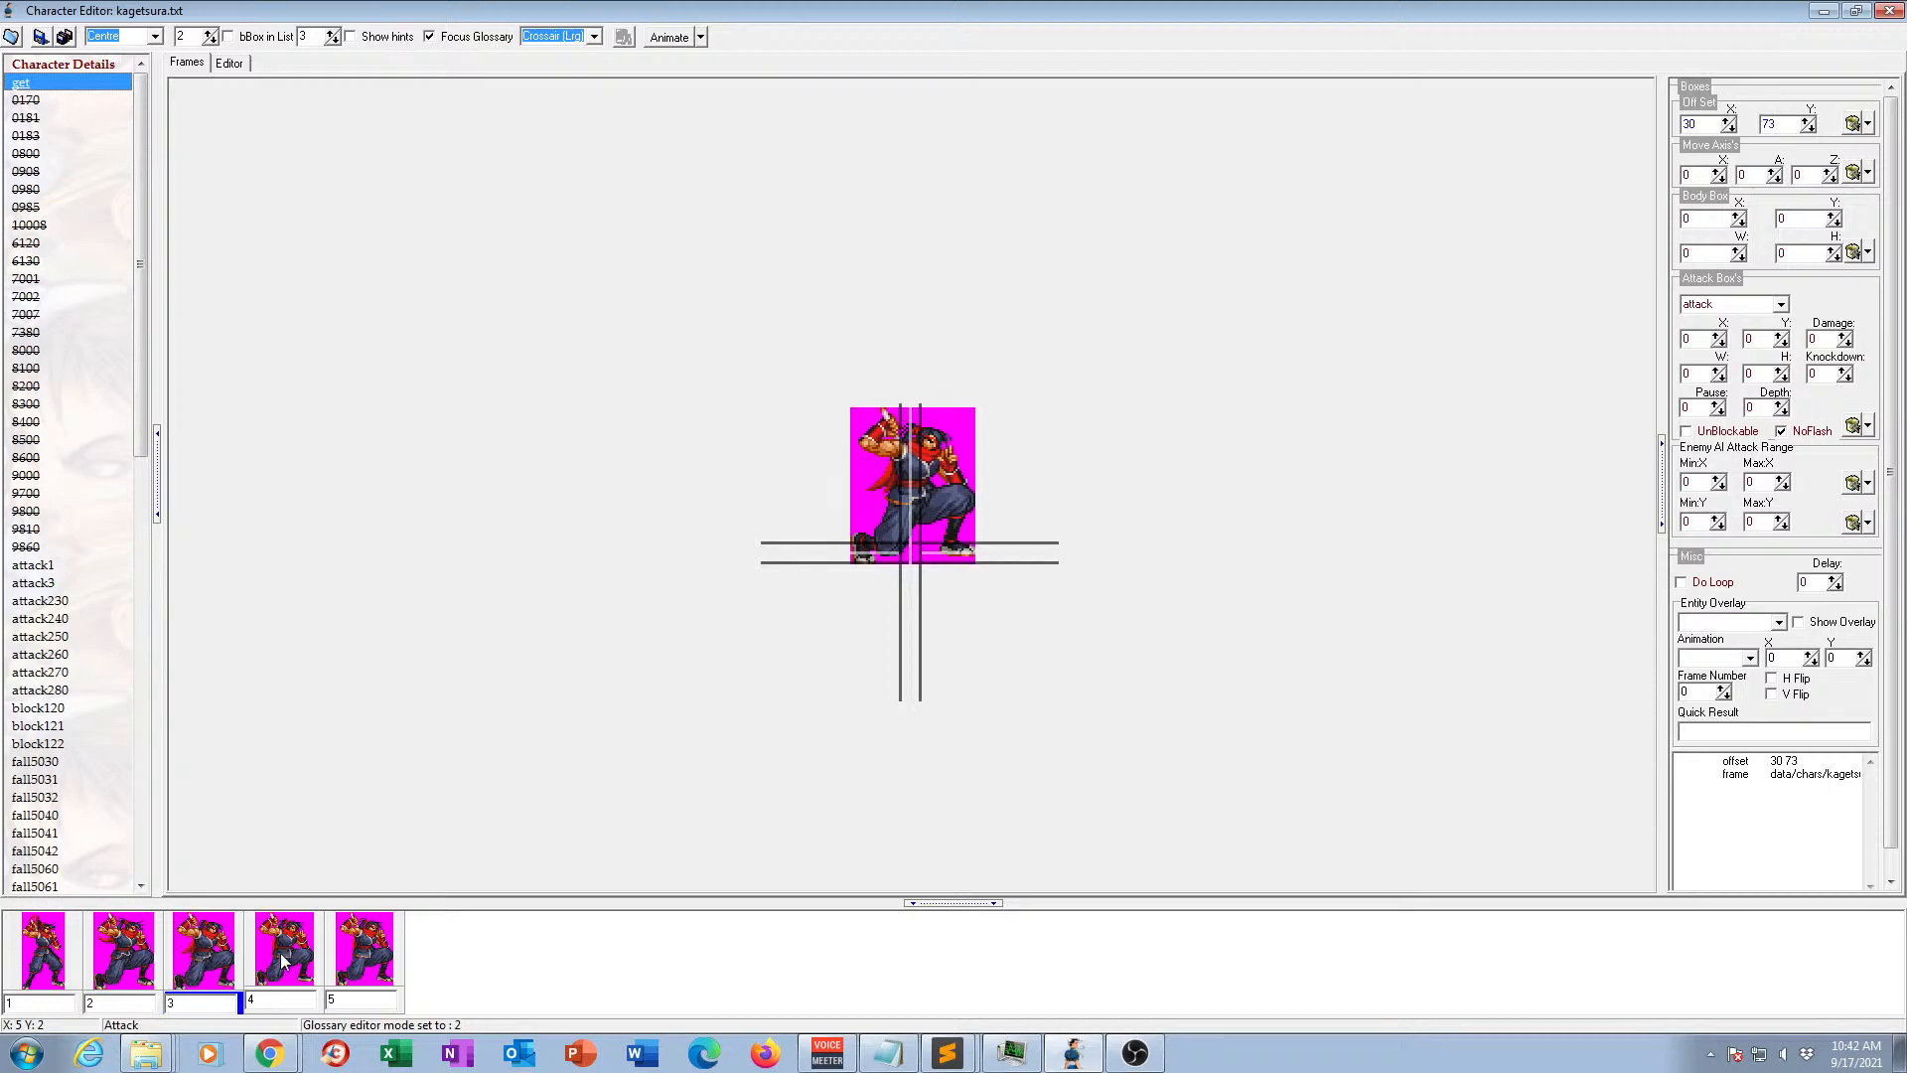
{"action": "left_click", "coordinate": [284, 959]}
{"action": "left_click", "coordinate": [355, 946]}
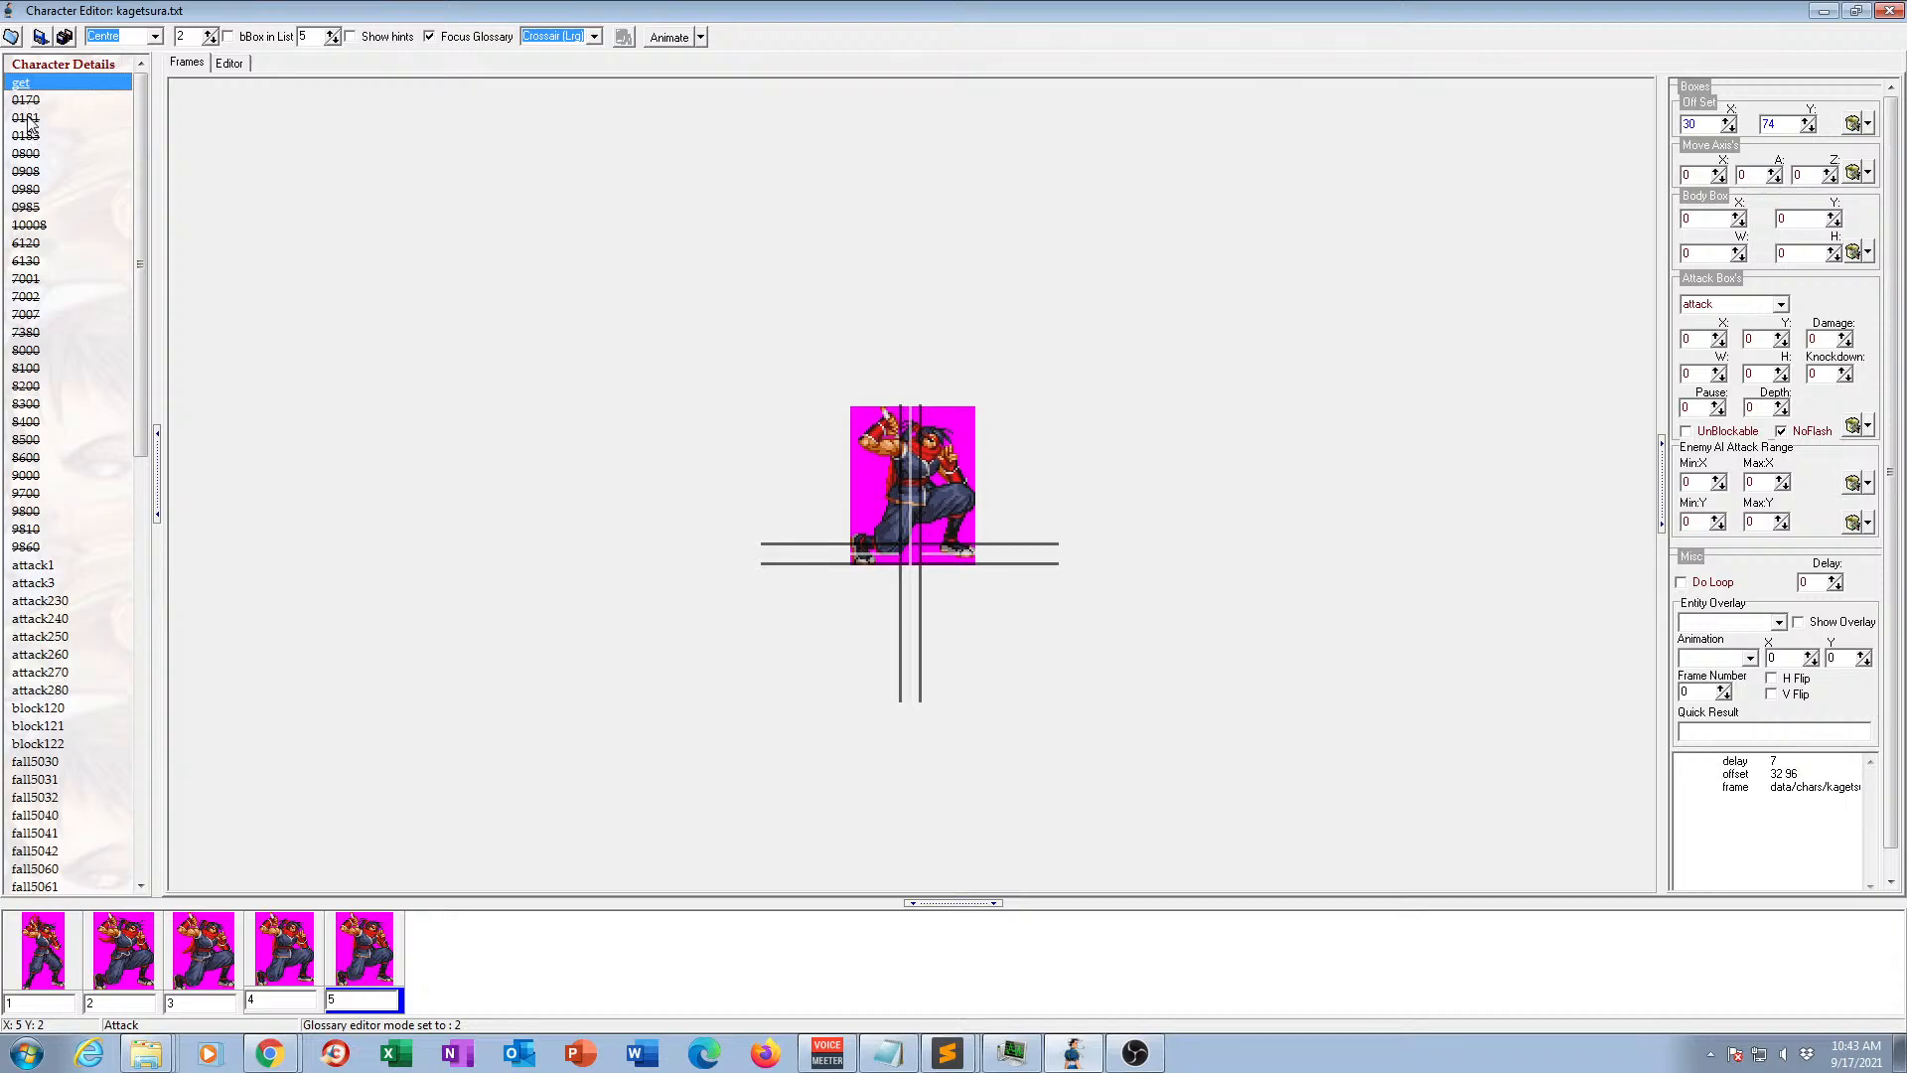
{"action": "left_click", "coordinate": [28, 119]}
{"action": "left_click", "coordinate": [28, 101]}
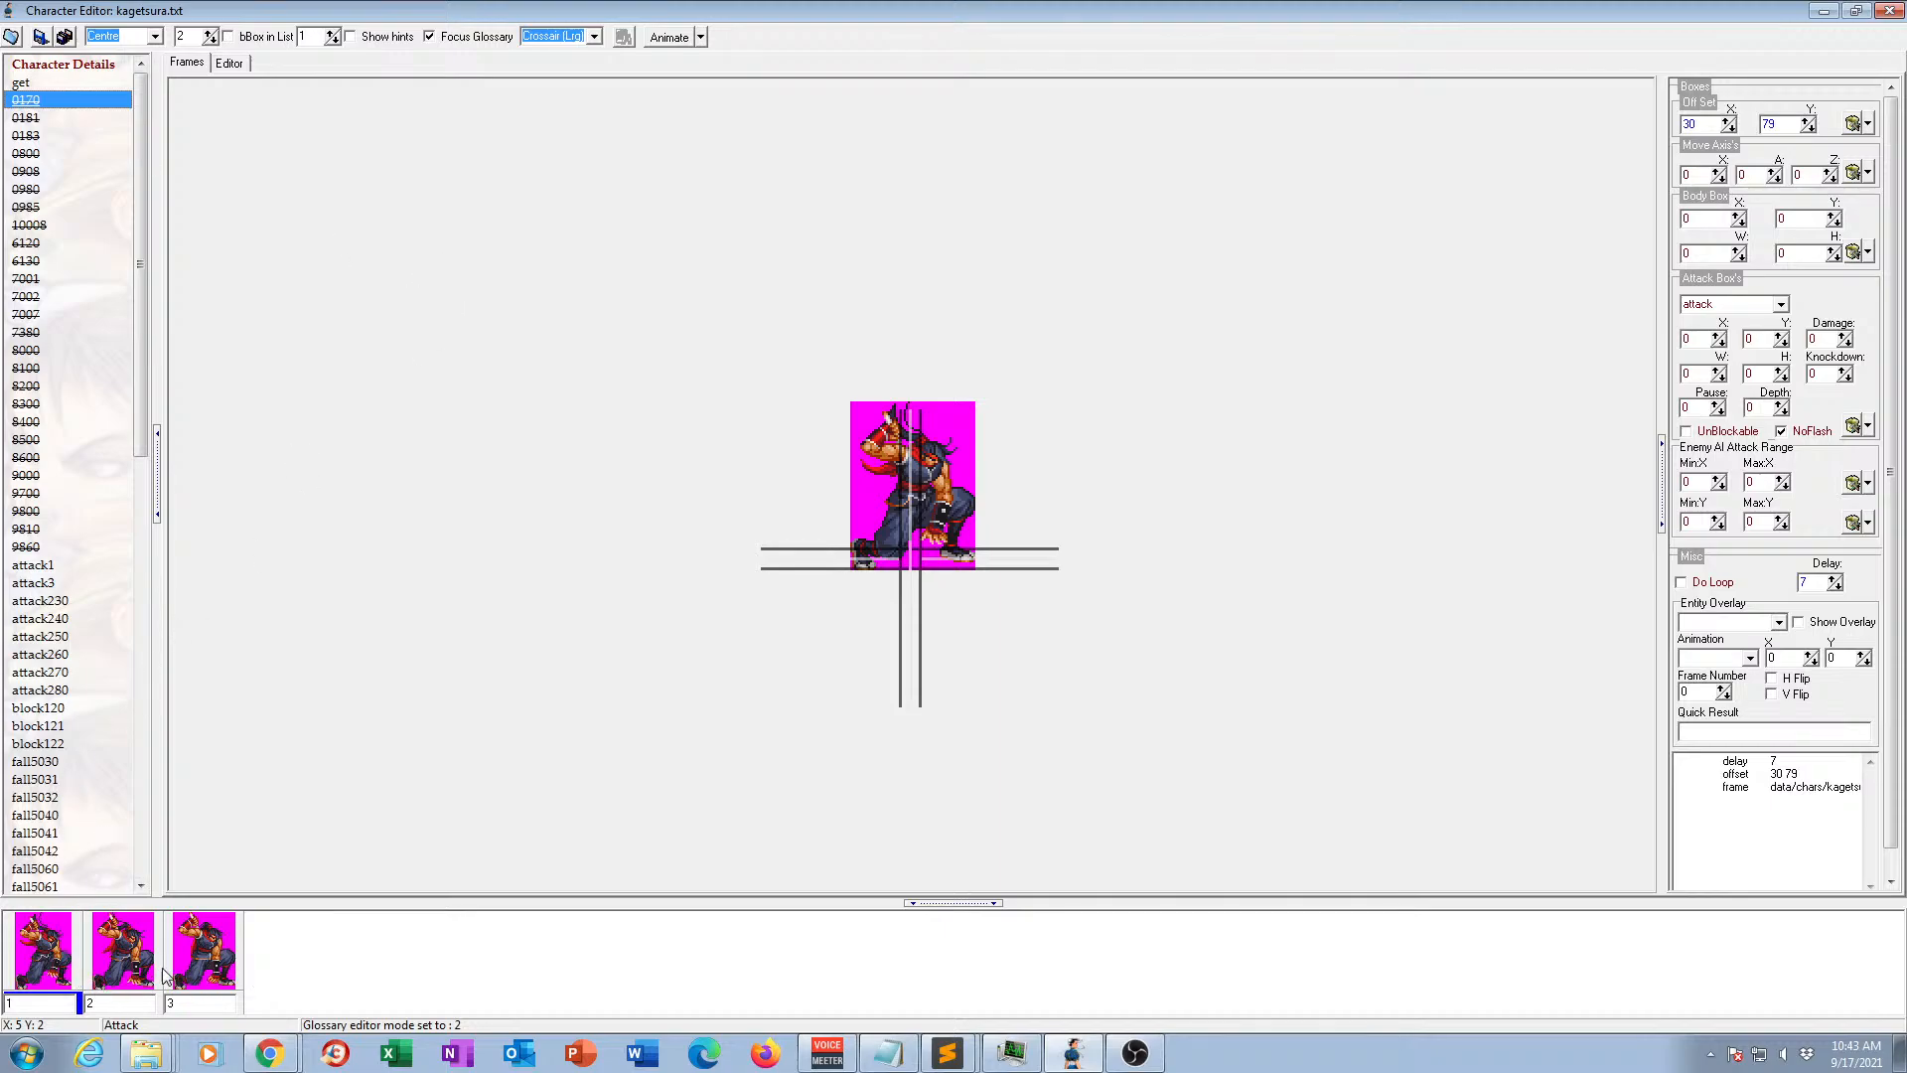
Copy the 1168.gif to 1170.gif frame and offset lines from animation 0170 to the end of get, and preview the combined animation.
{"action": "left_click", "coordinate": [230, 64]}
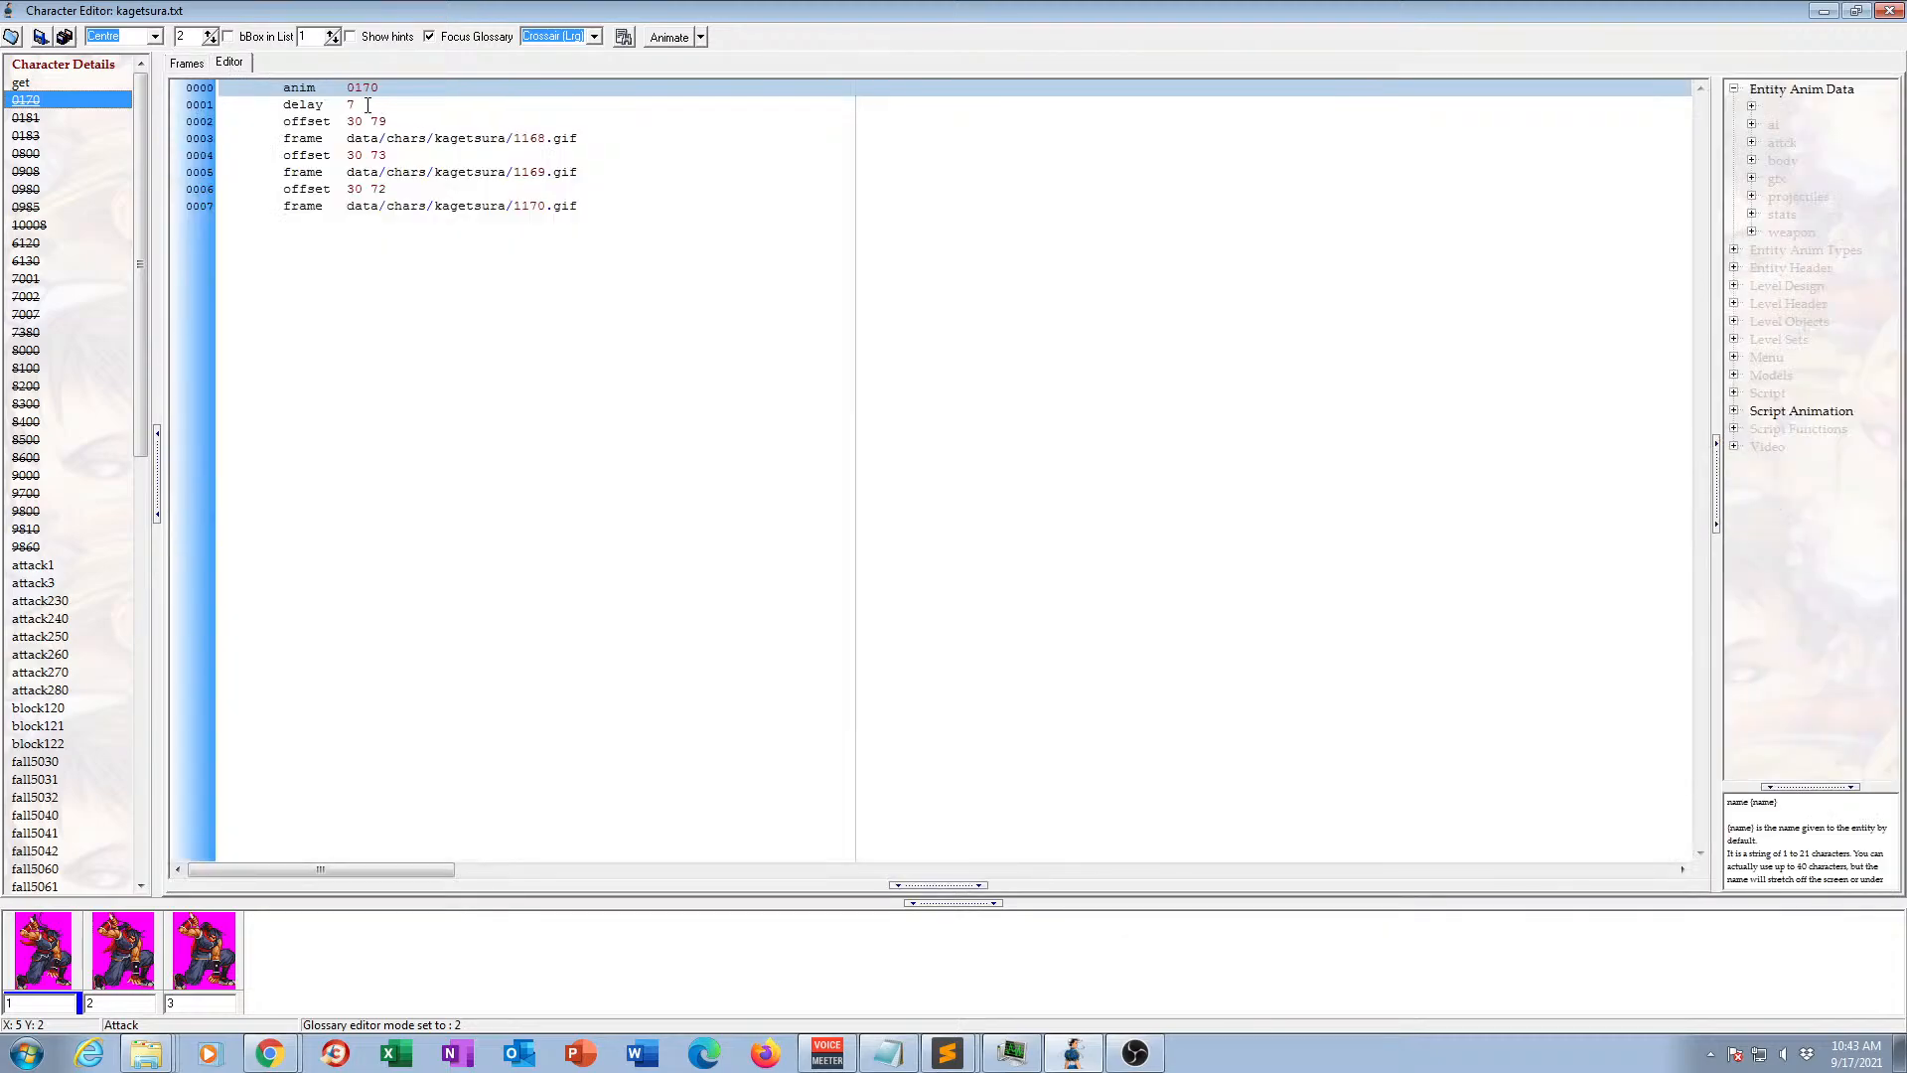
{"action": "left_click_drag", "start_coordinate": [363, 107], "coordinate": [586, 205]}
{"action": "key", "text": "ctrl+c"}
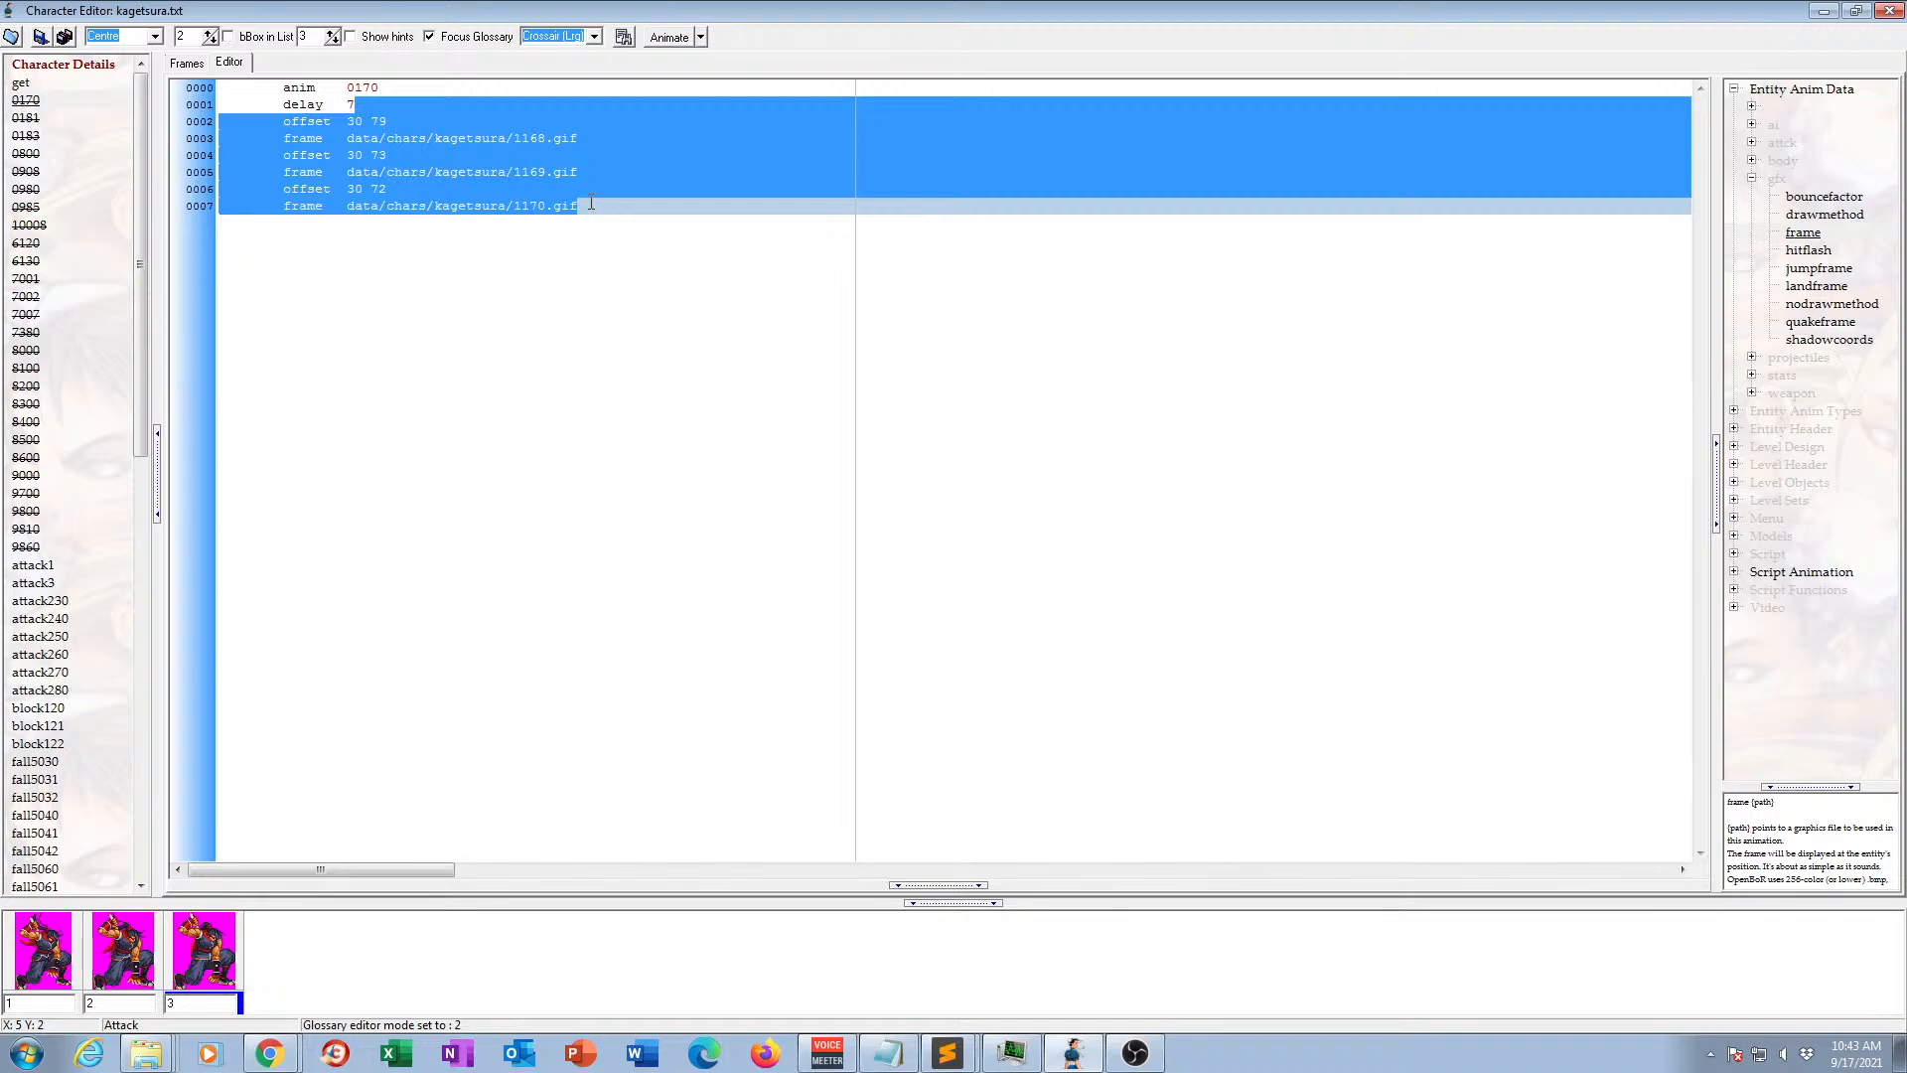
{"action": "left_click", "coordinate": [29, 102]}
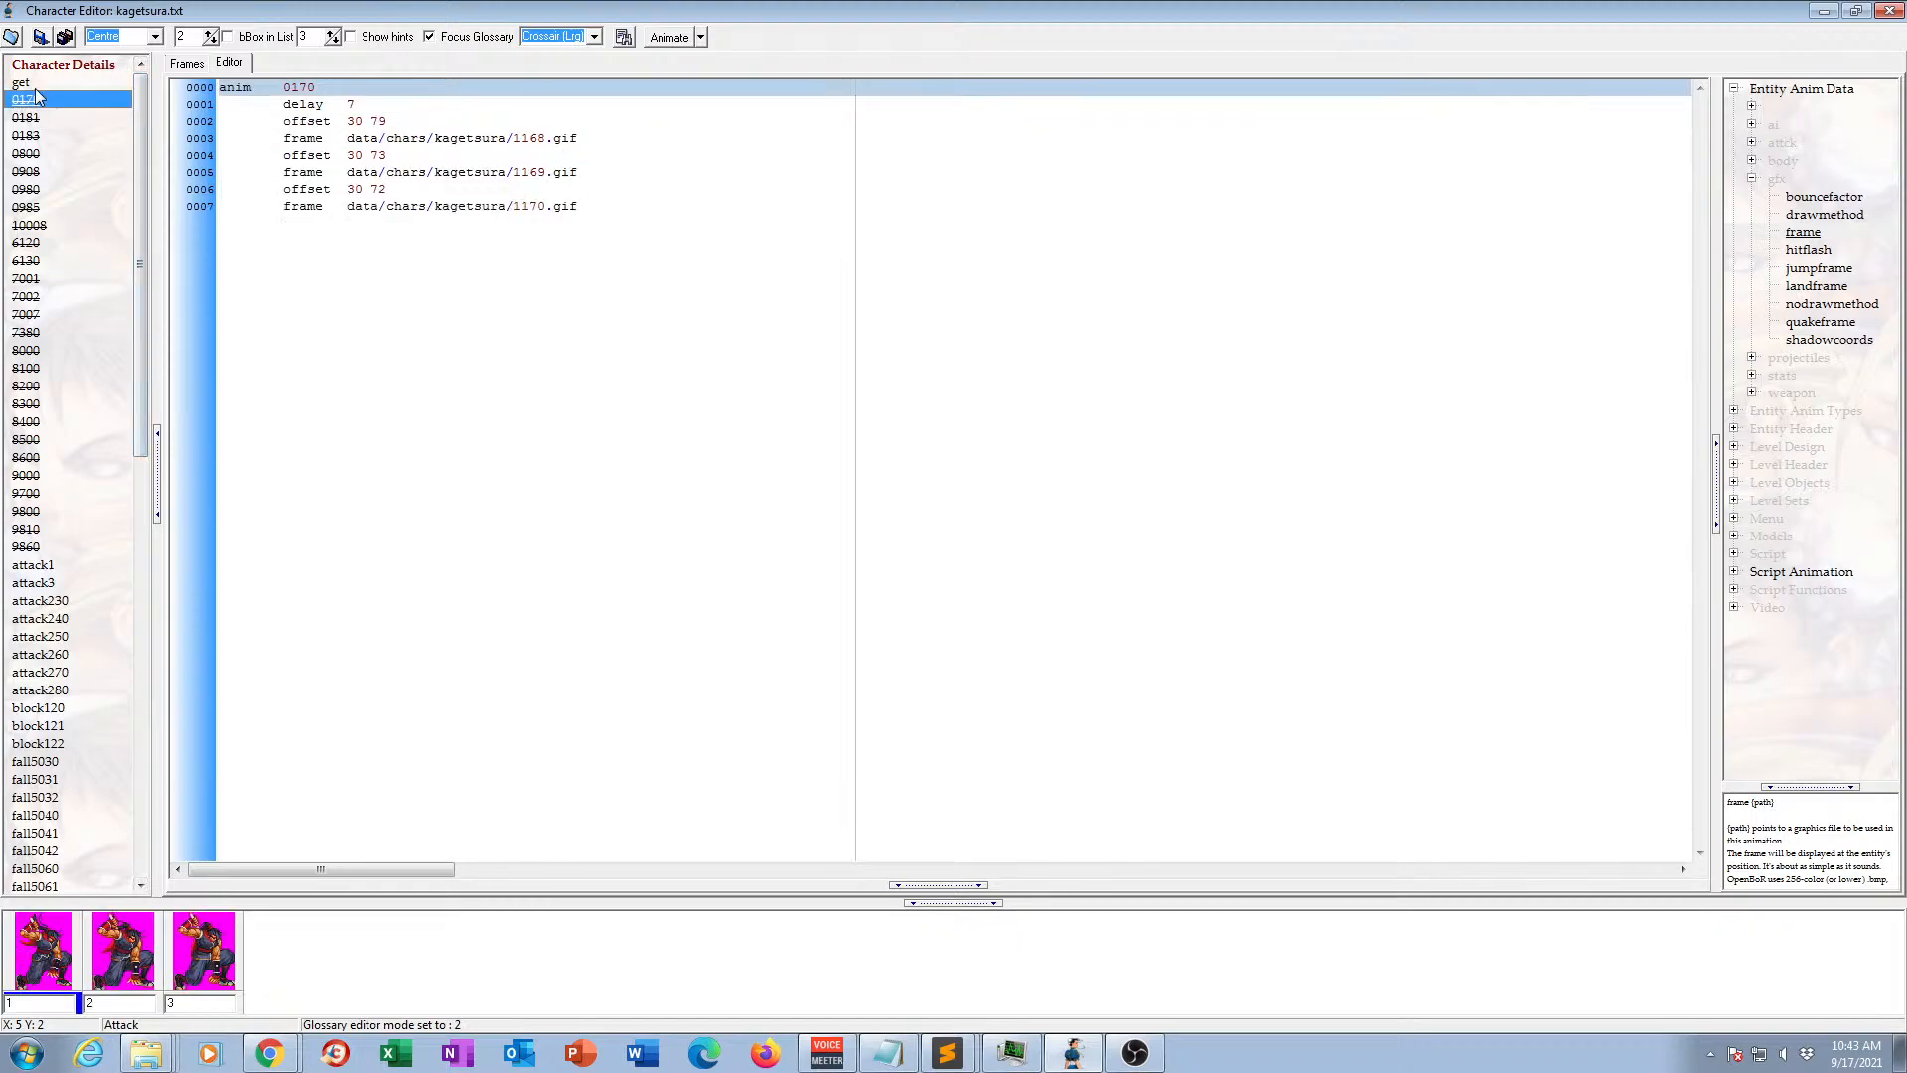
{"action": "left_click", "coordinate": [27, 84]}
{"action": "left_click", "coordinate": [582, 277]}
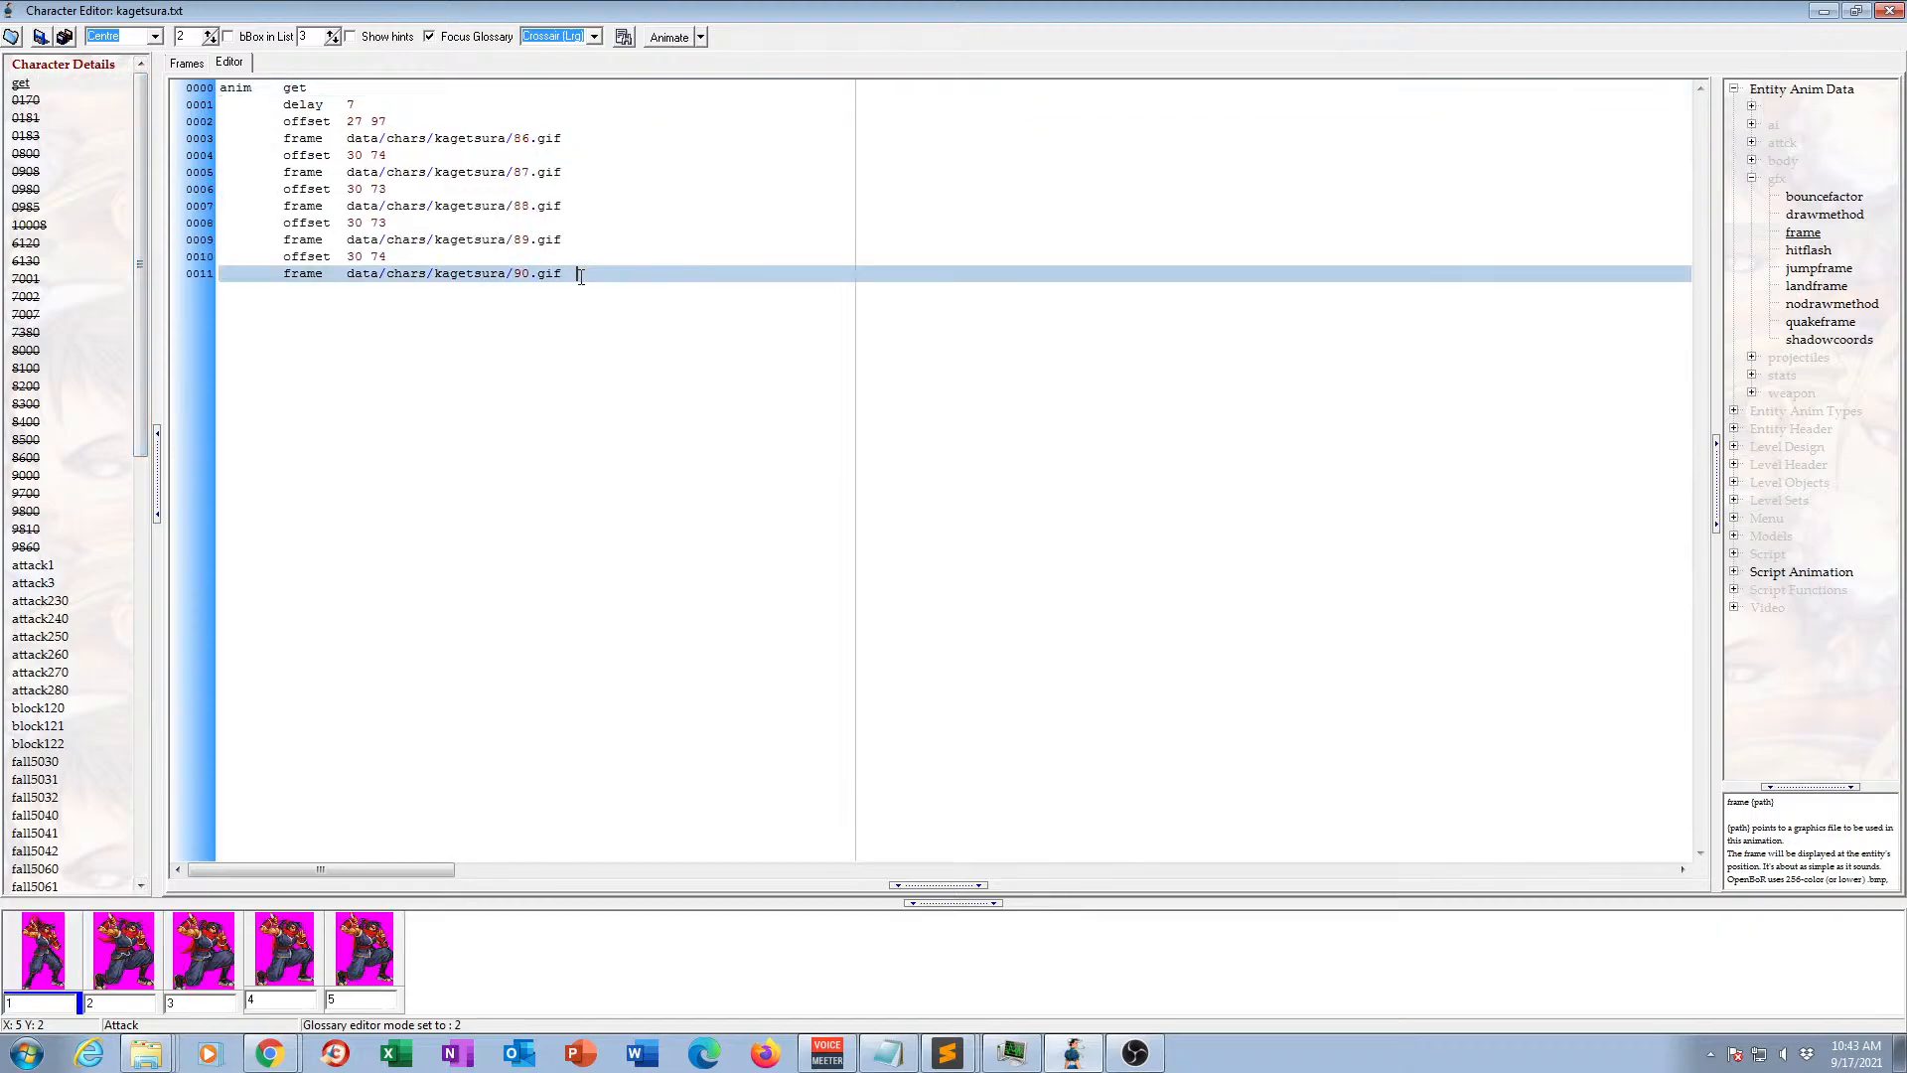
{"action": "key", "text": "ctrl+v"}
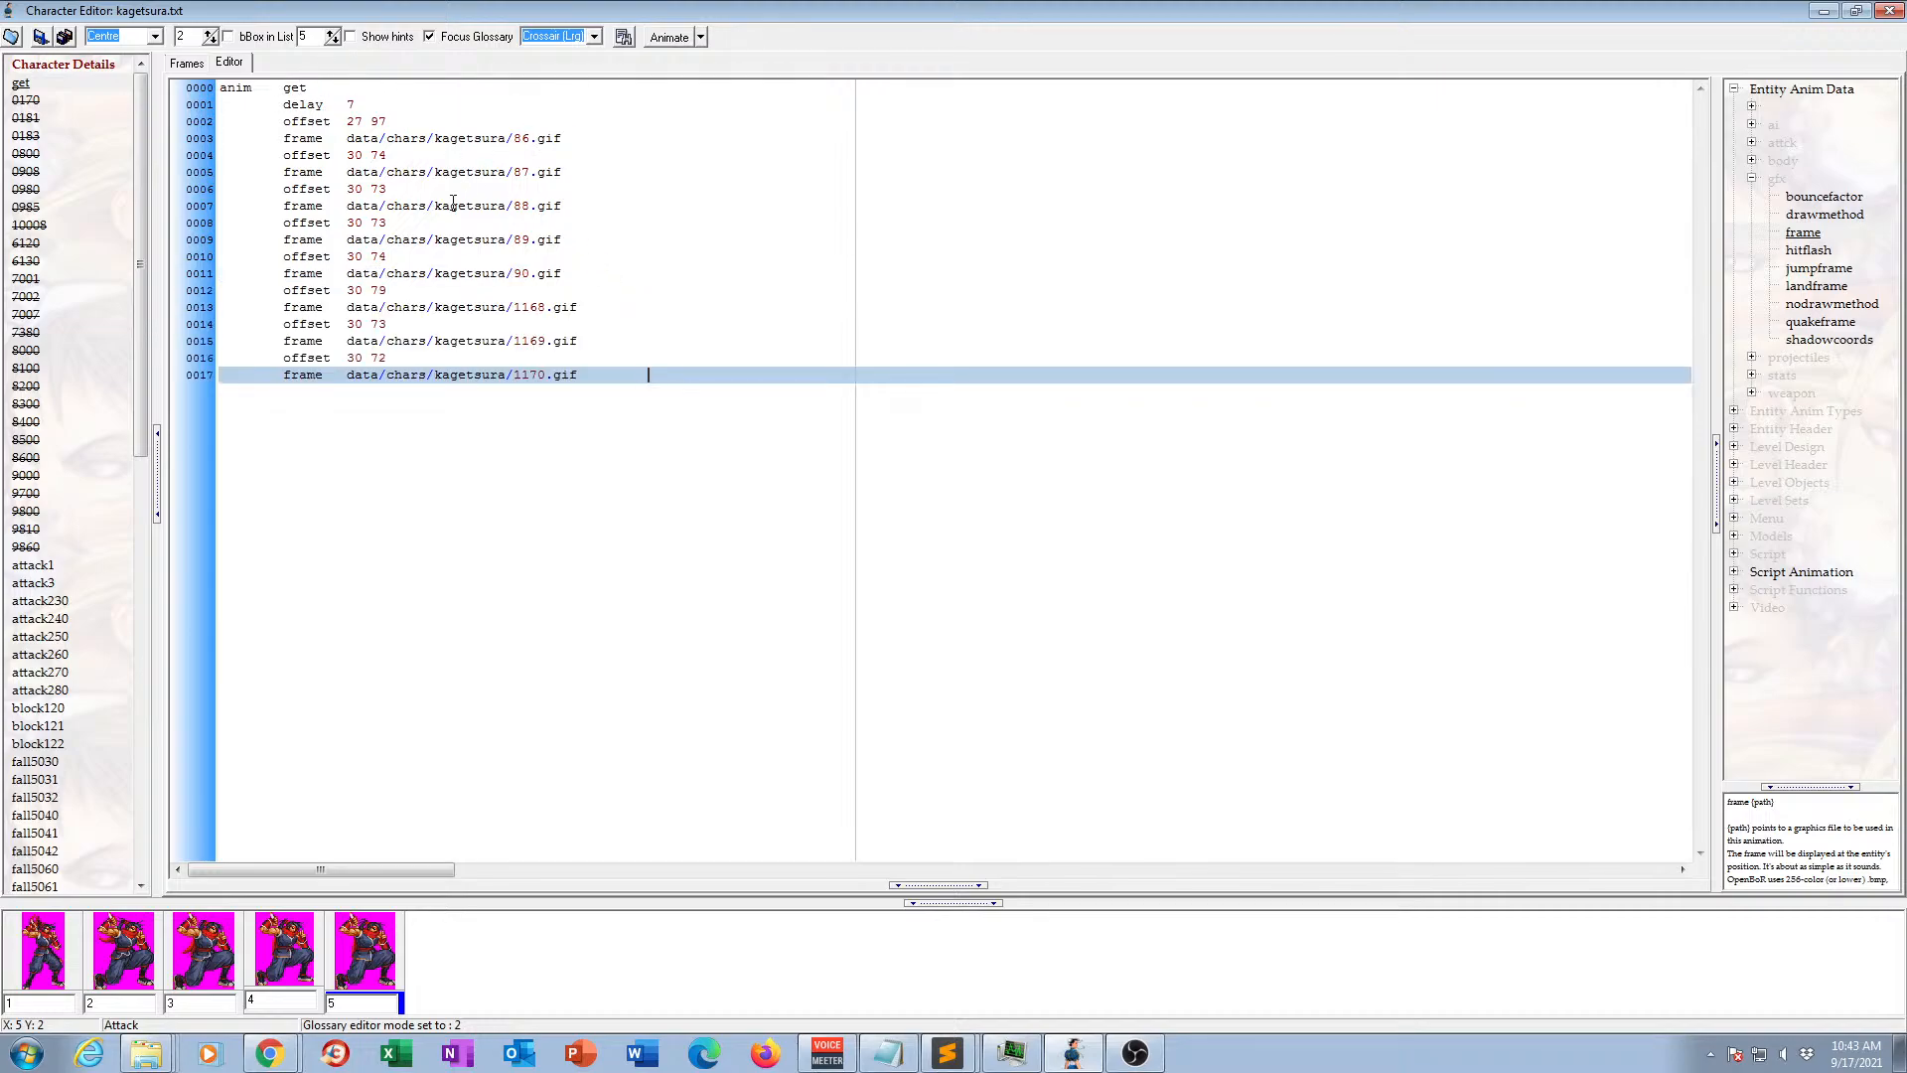
{"action": "left_click", "coordinate": [189, 63]}
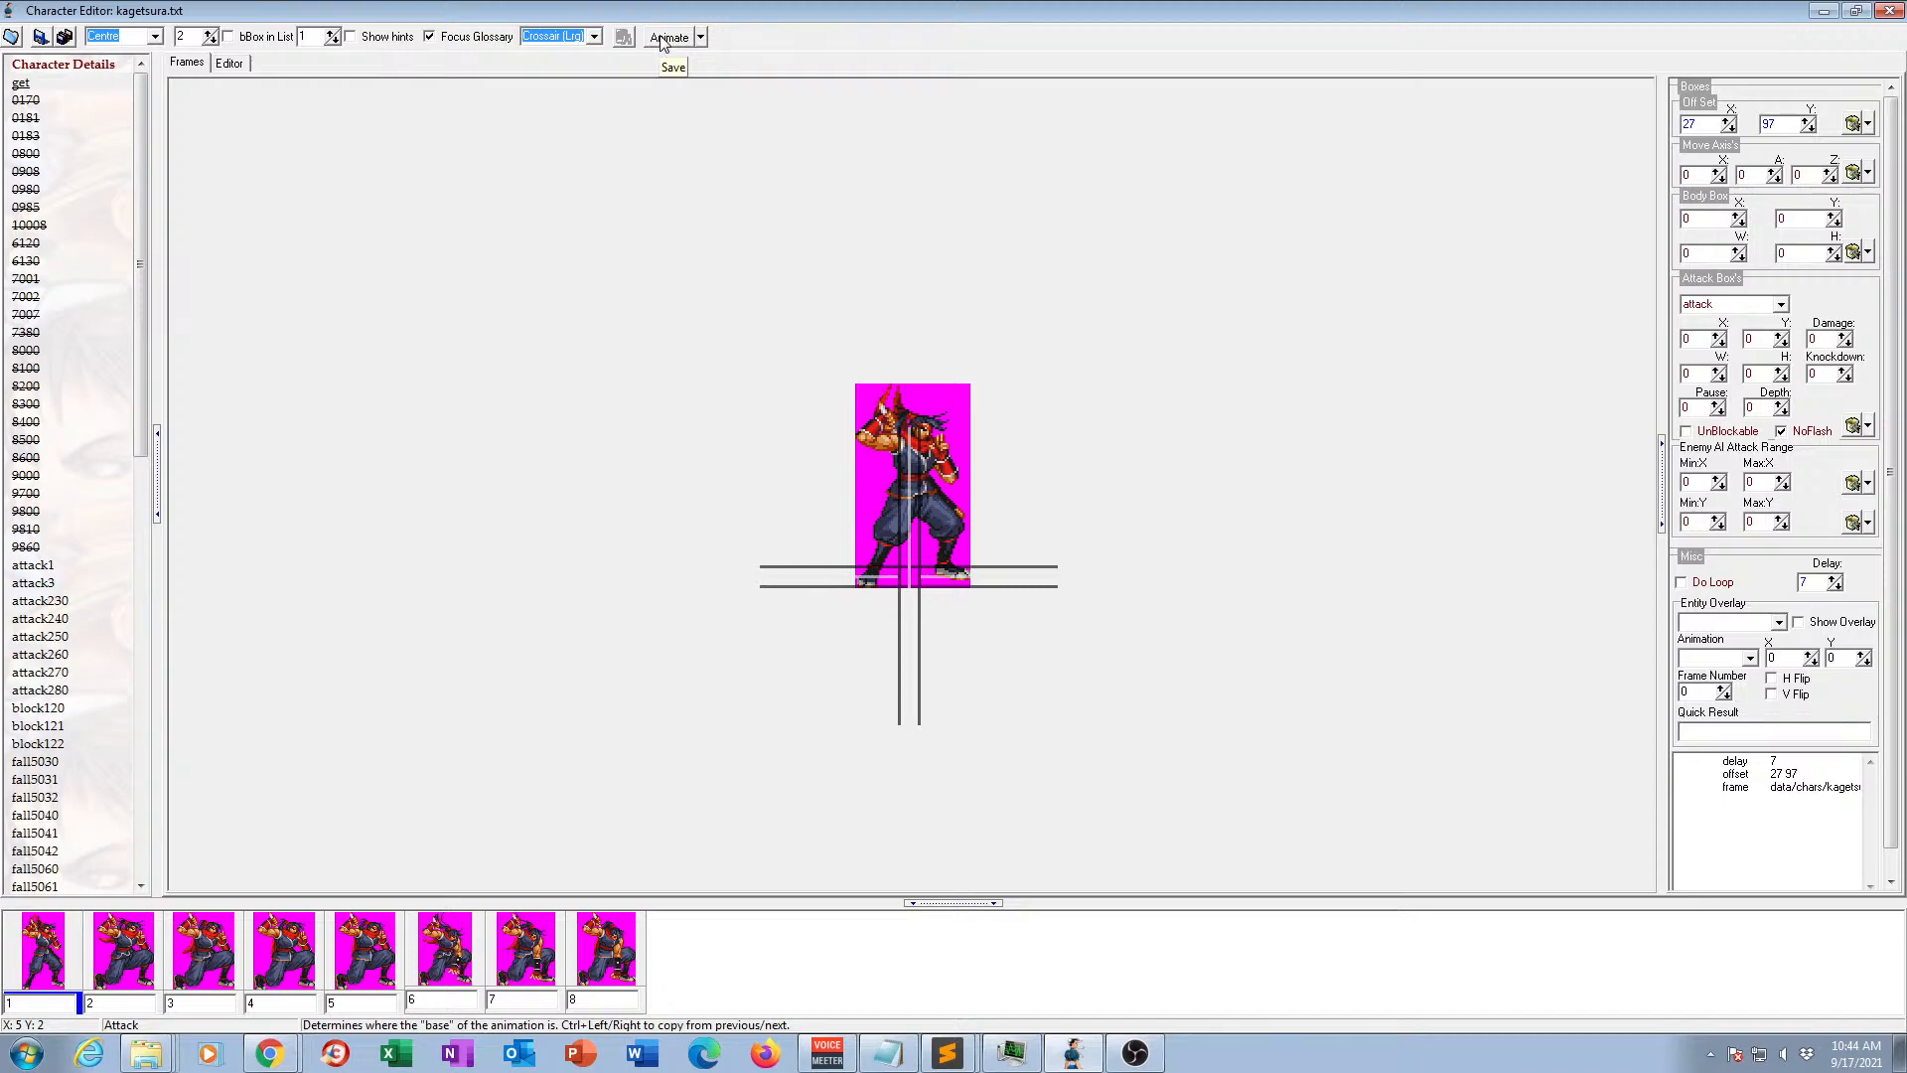
{"action": "left_click", "coordinate": [663, 40]}
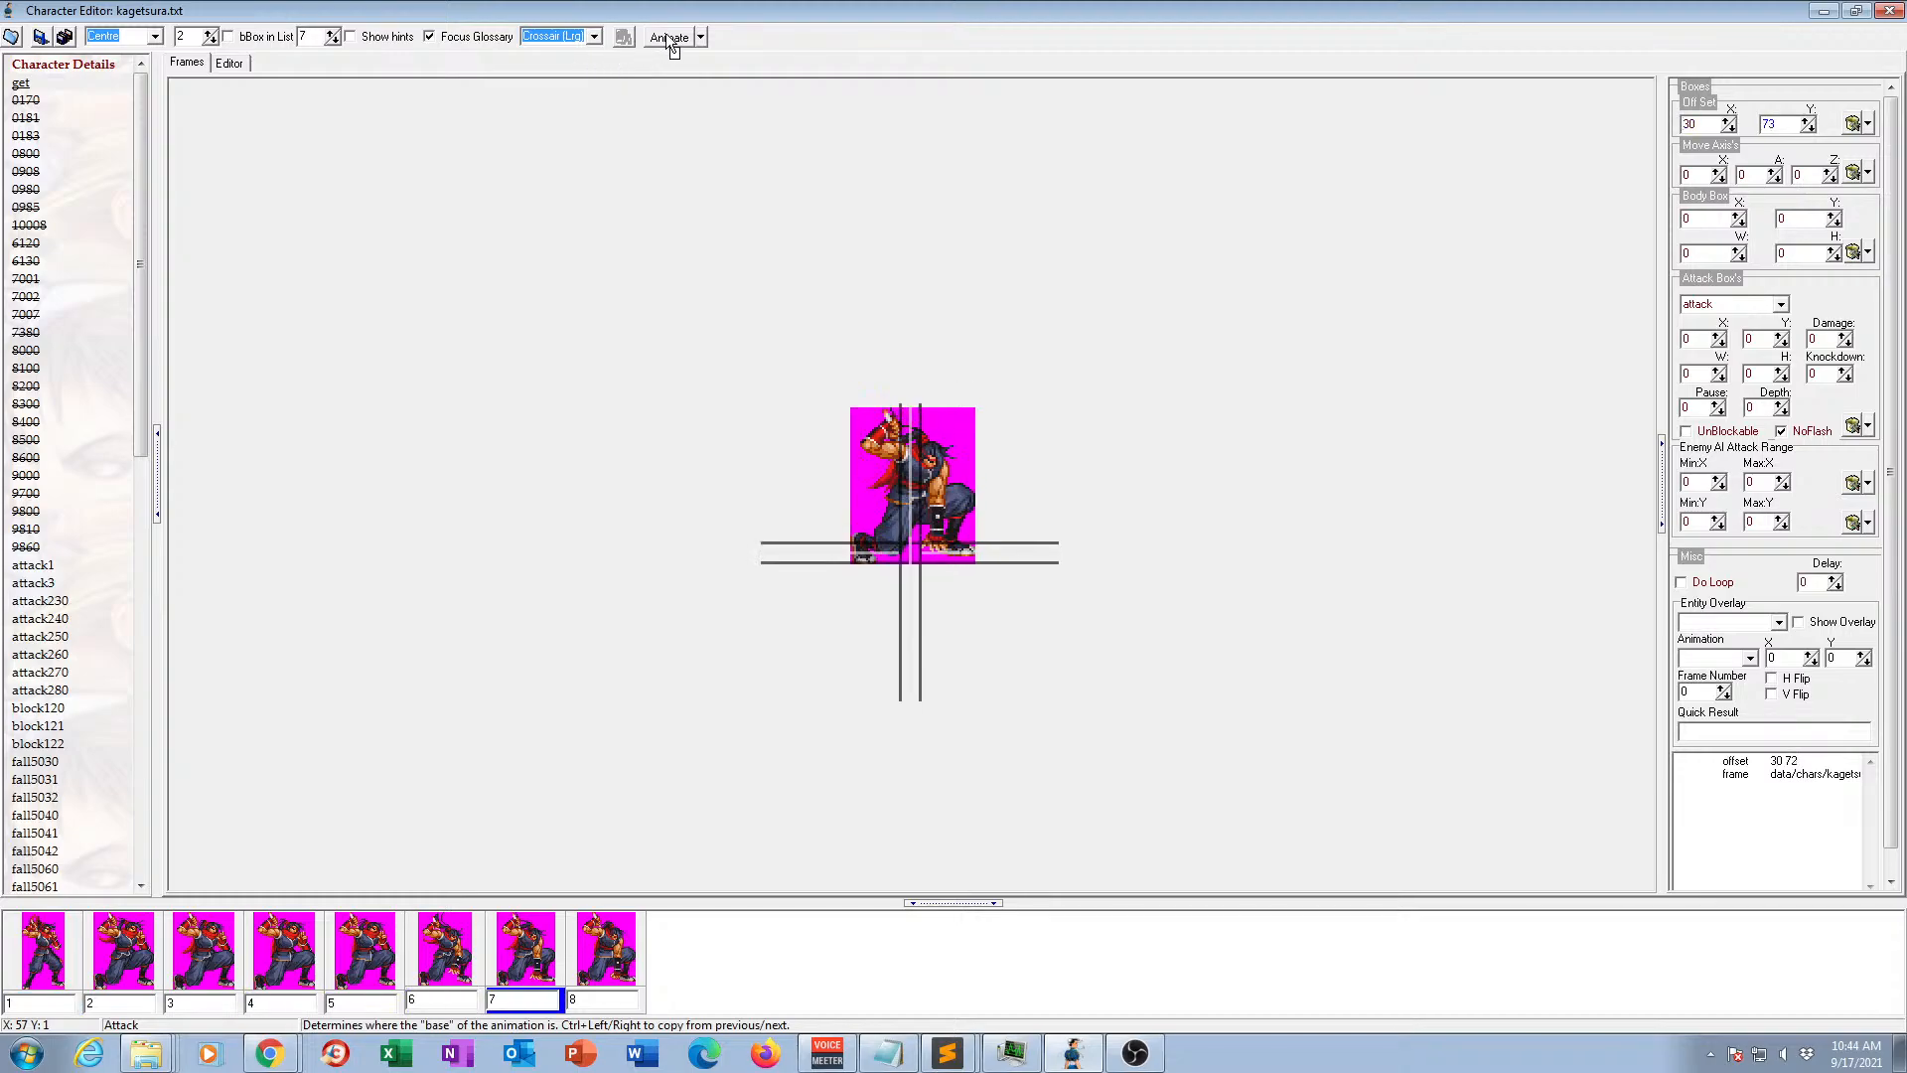
Delete animations 0170 and 0181 from the animation list.
{"action": "left_click", "coordinate": [37, 101]}
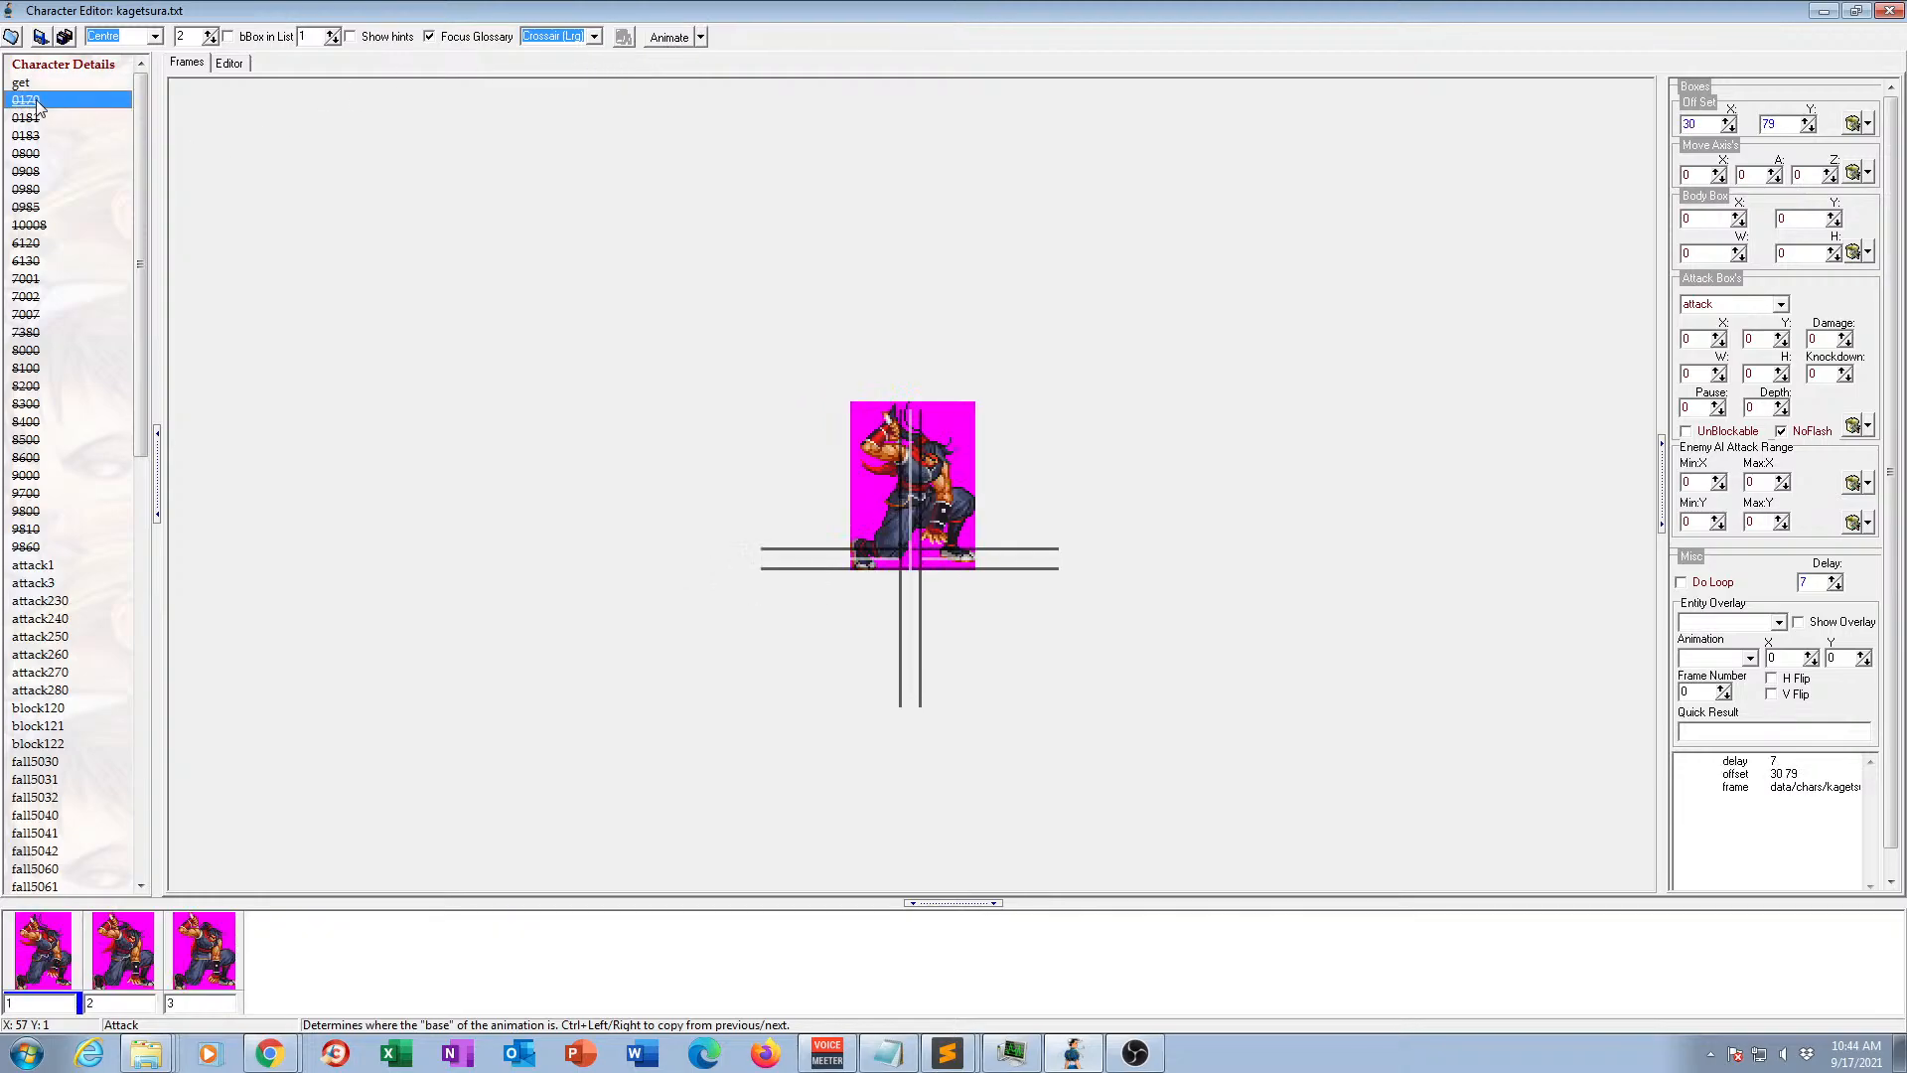
{"action": "key", "text": "Down"}
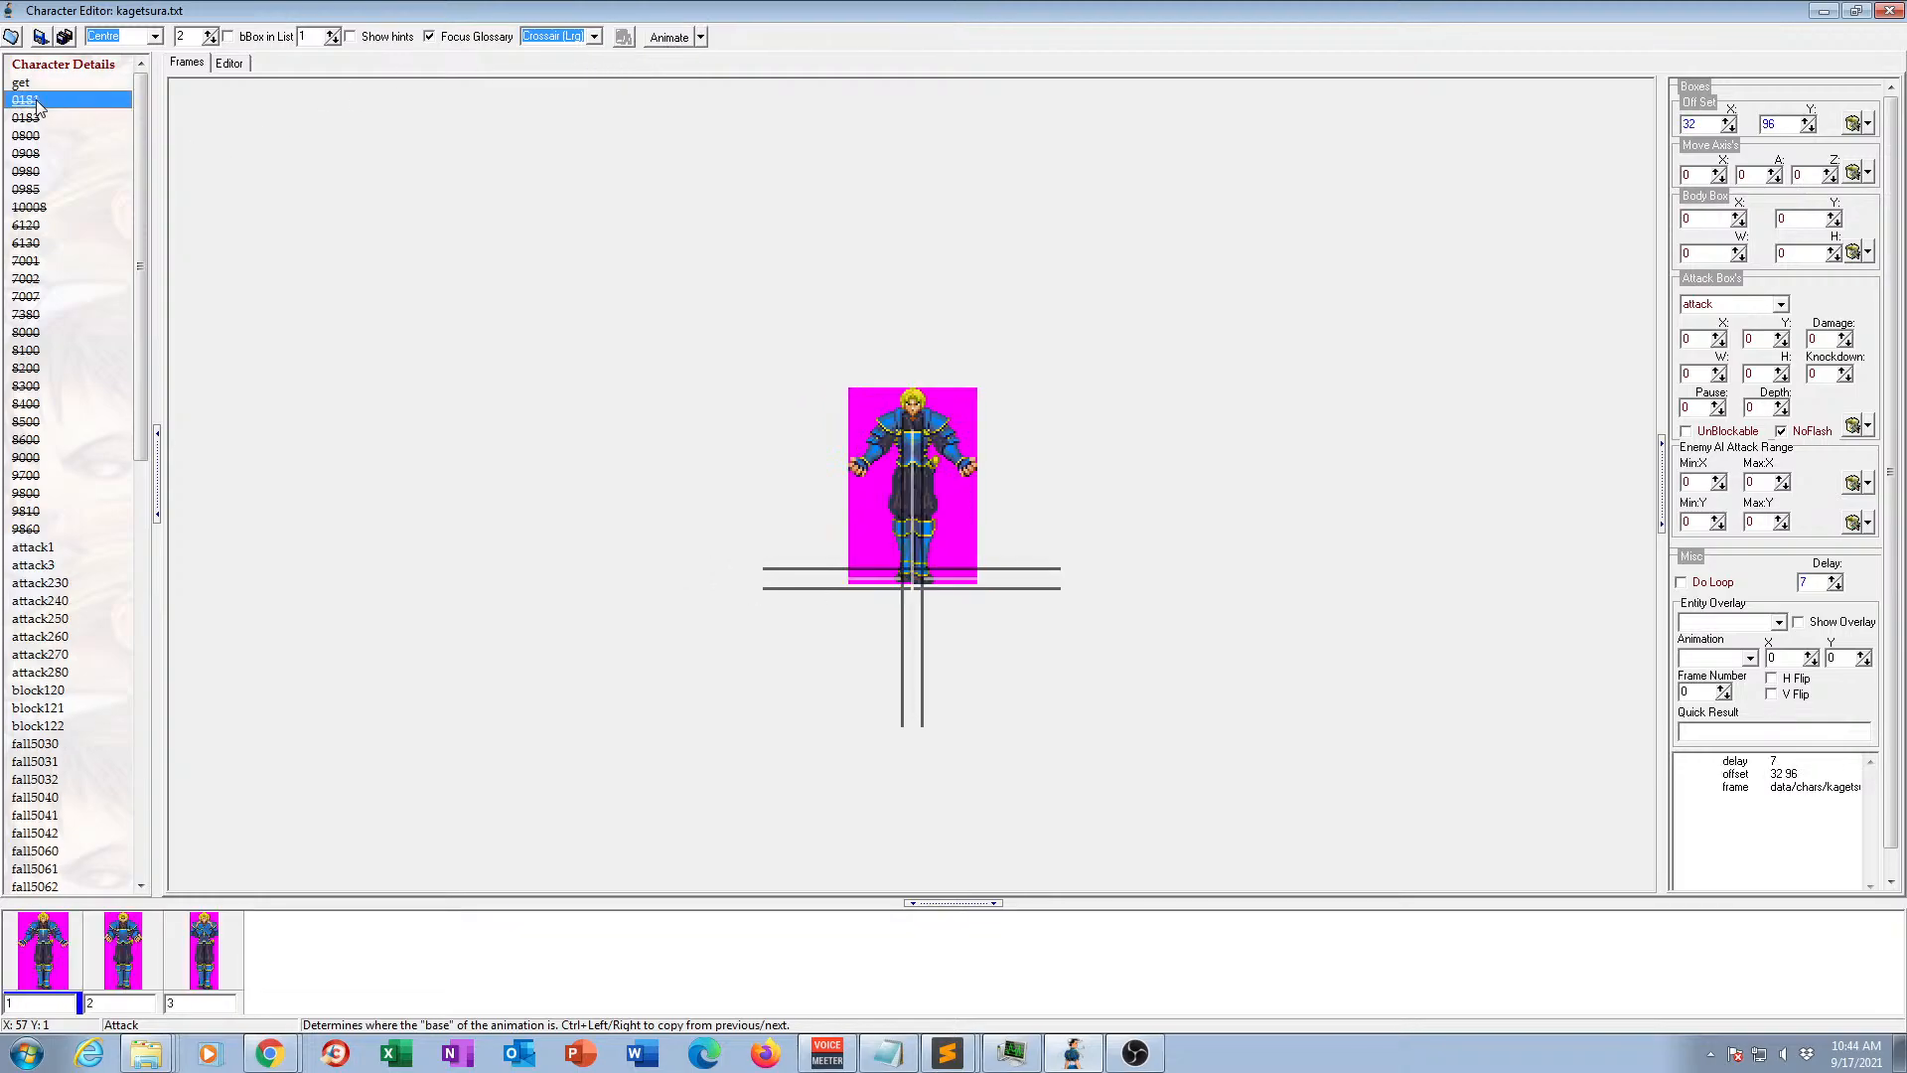
{"action": "key", "text": "Down"}
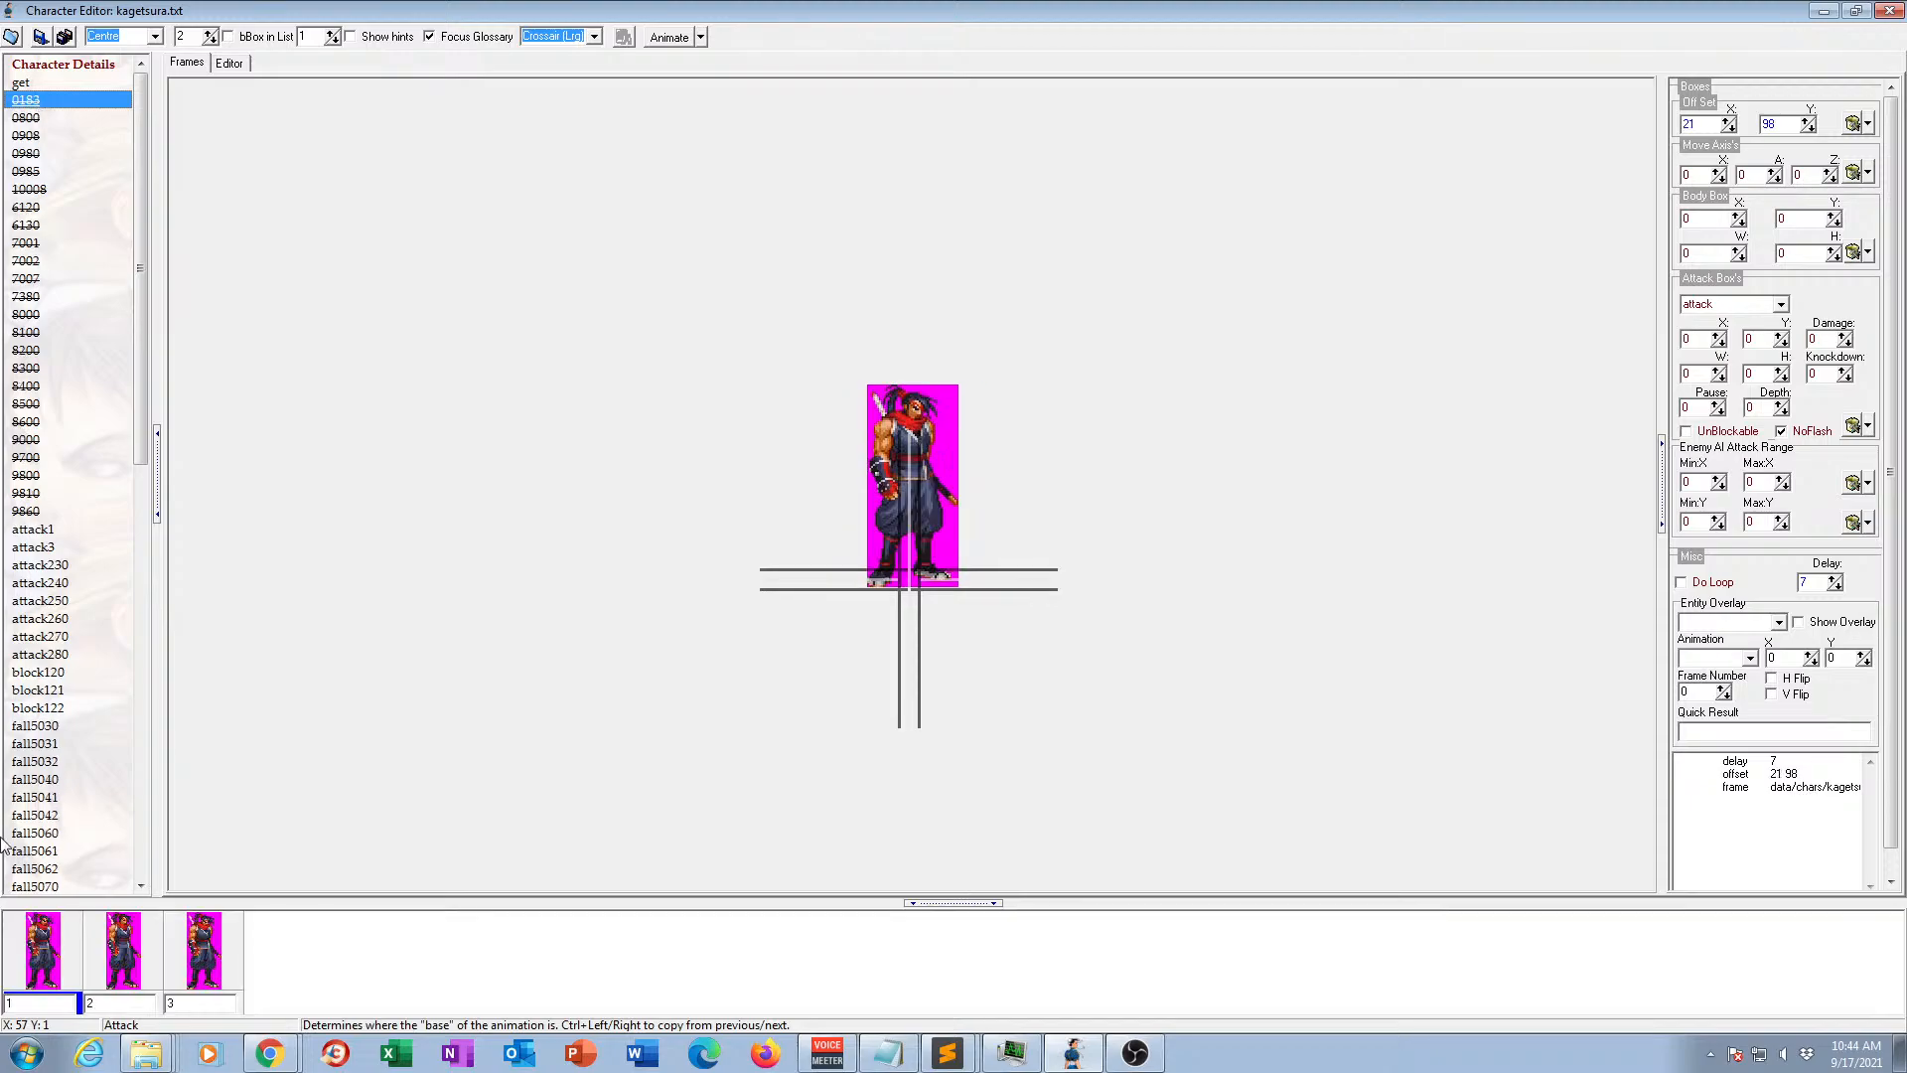
Check the frames of animation 0183 and delete it from the animation list.
{"action": "left_click", "coordinate": [139, 959]}
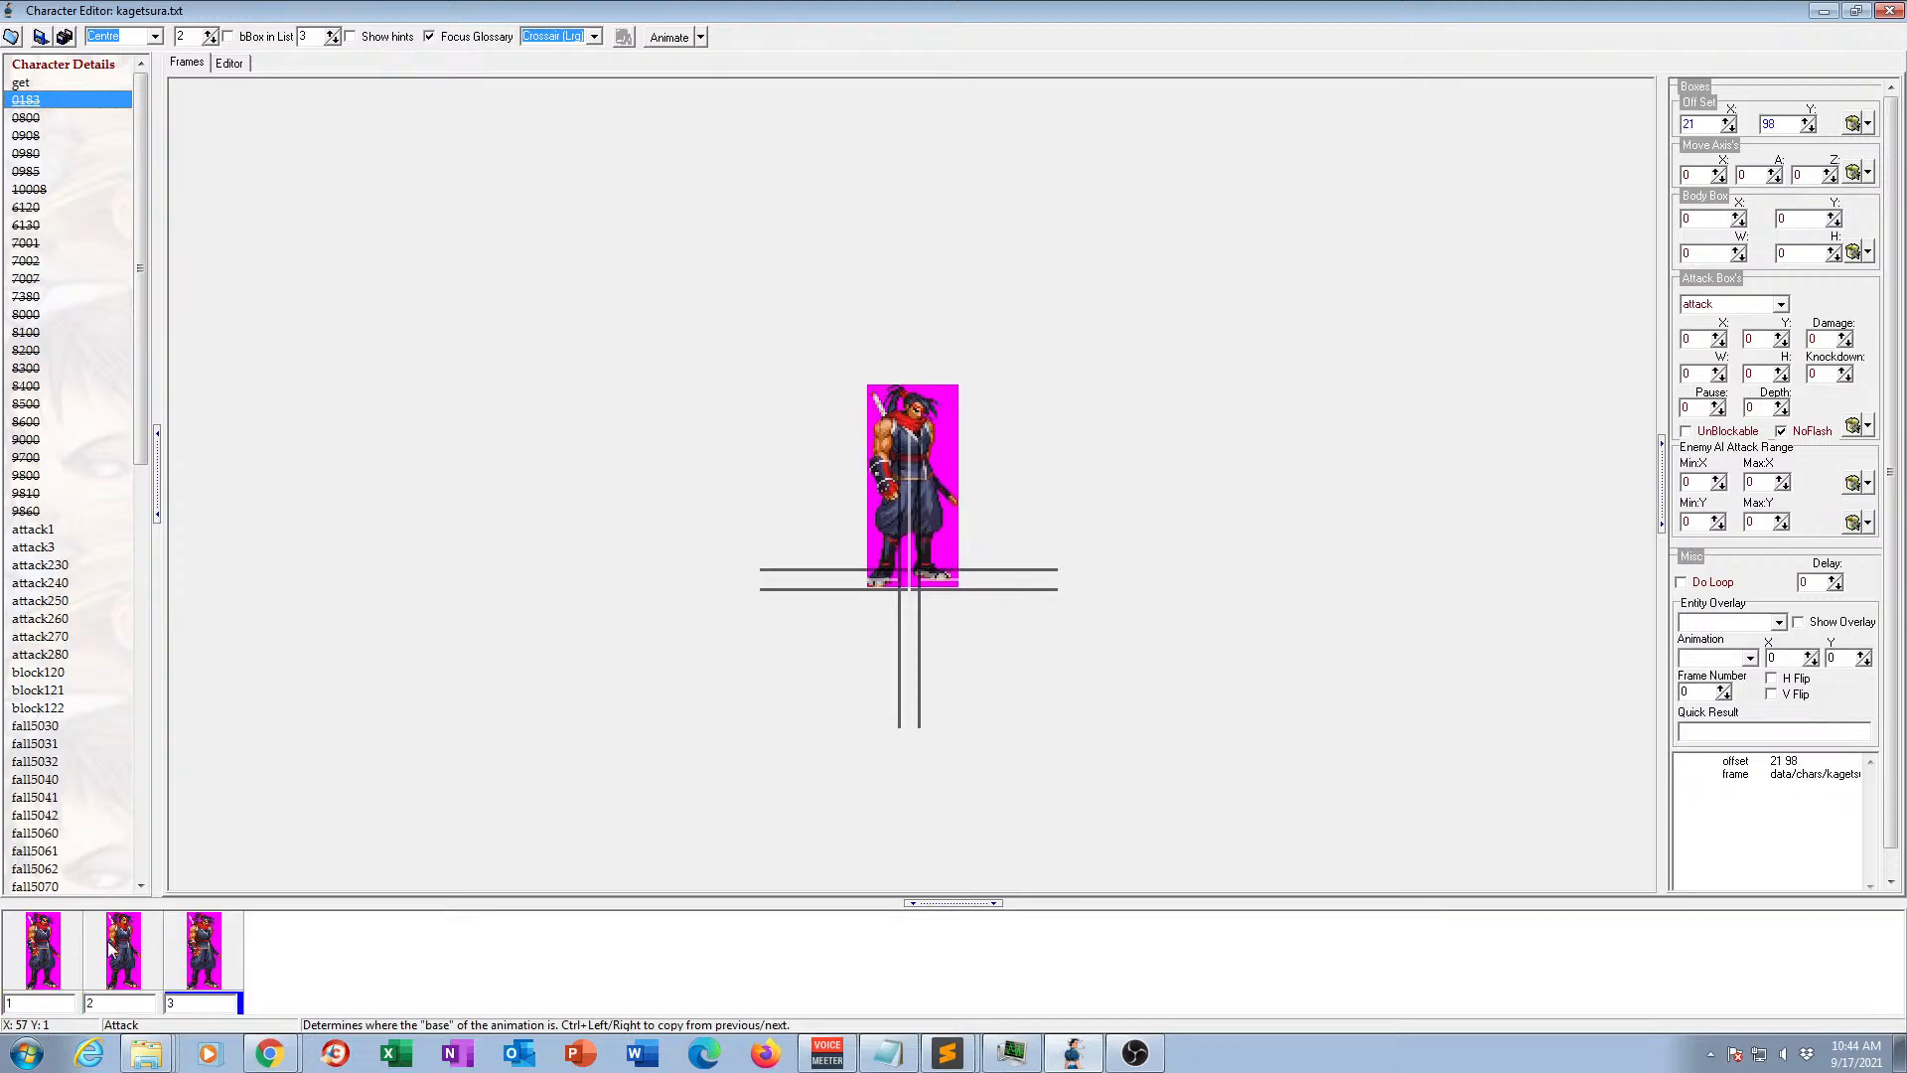
{"action": "left_click", "coordinate": [46, 952]}
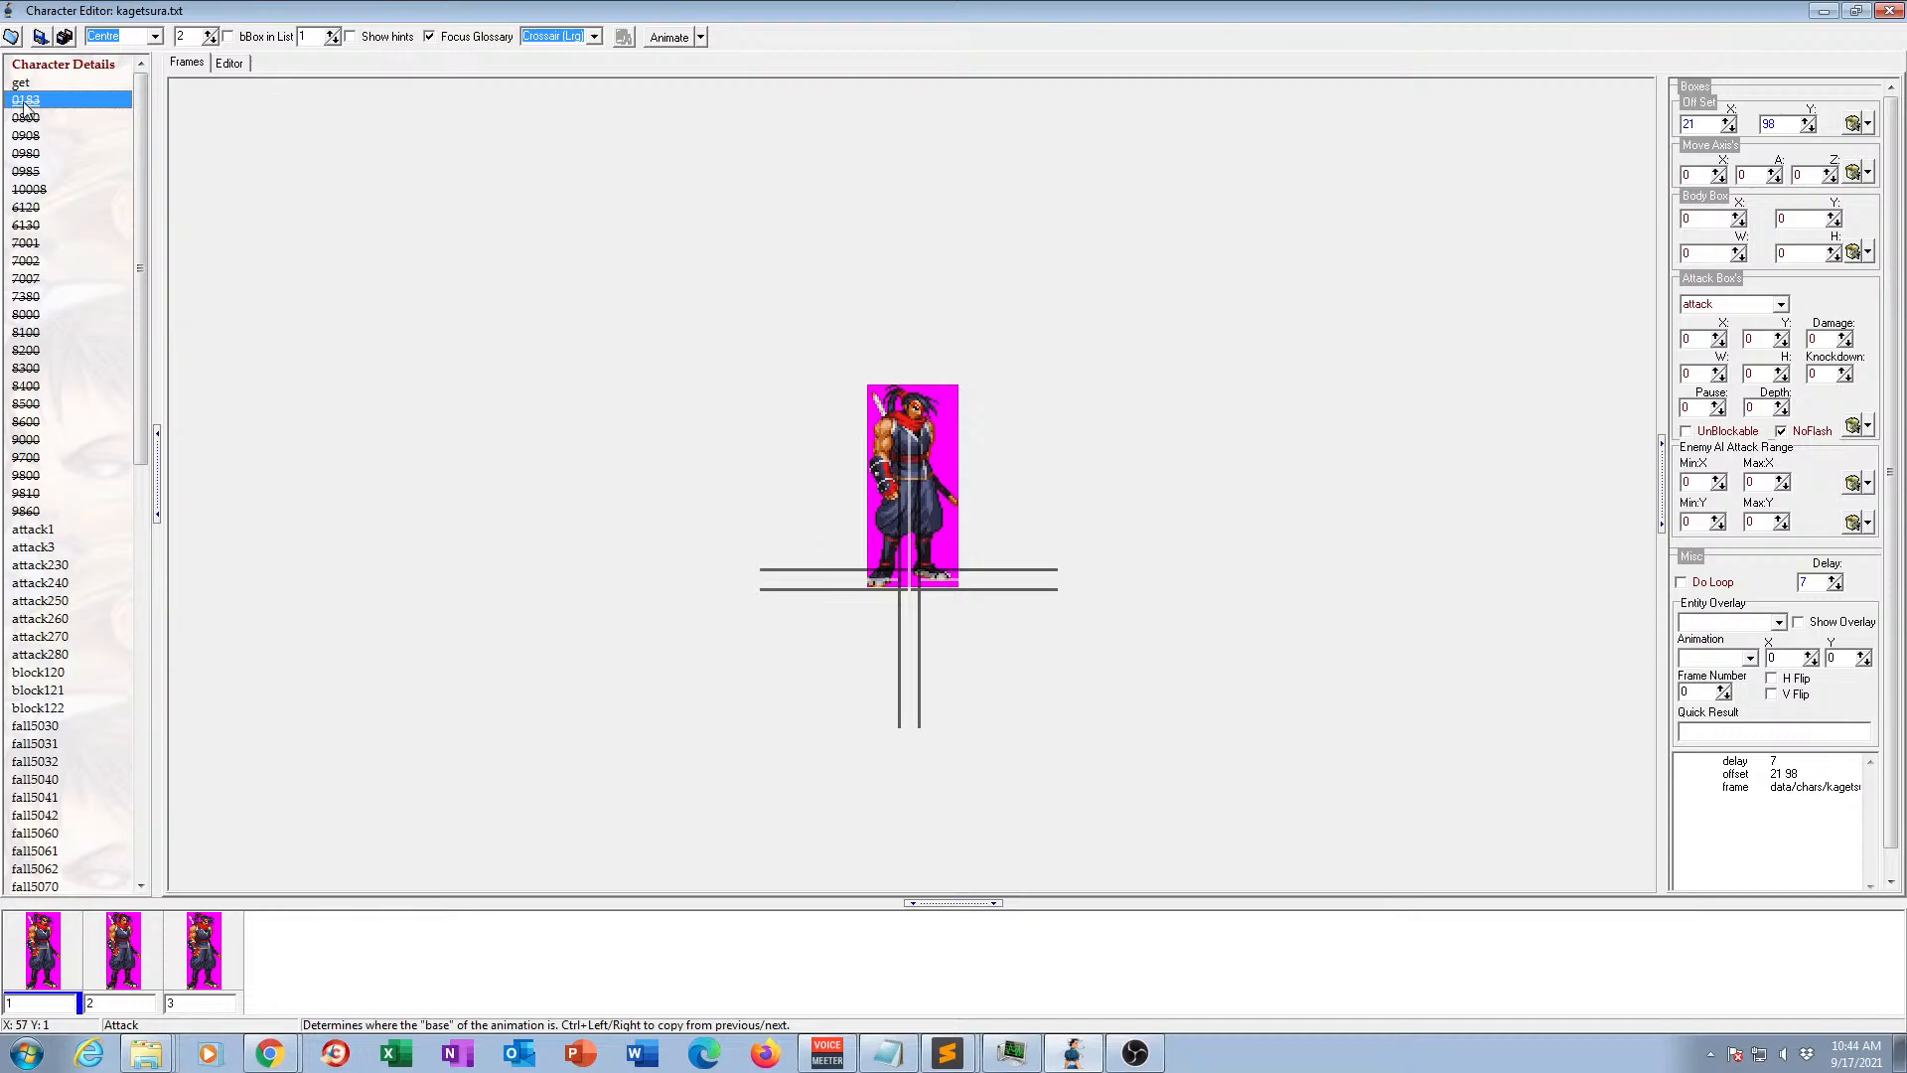
{"action": "key", "text": "Down"}
{"action": "left_click", "coordinate": [63, 99]}
{"action": "key", "text": "Down"}
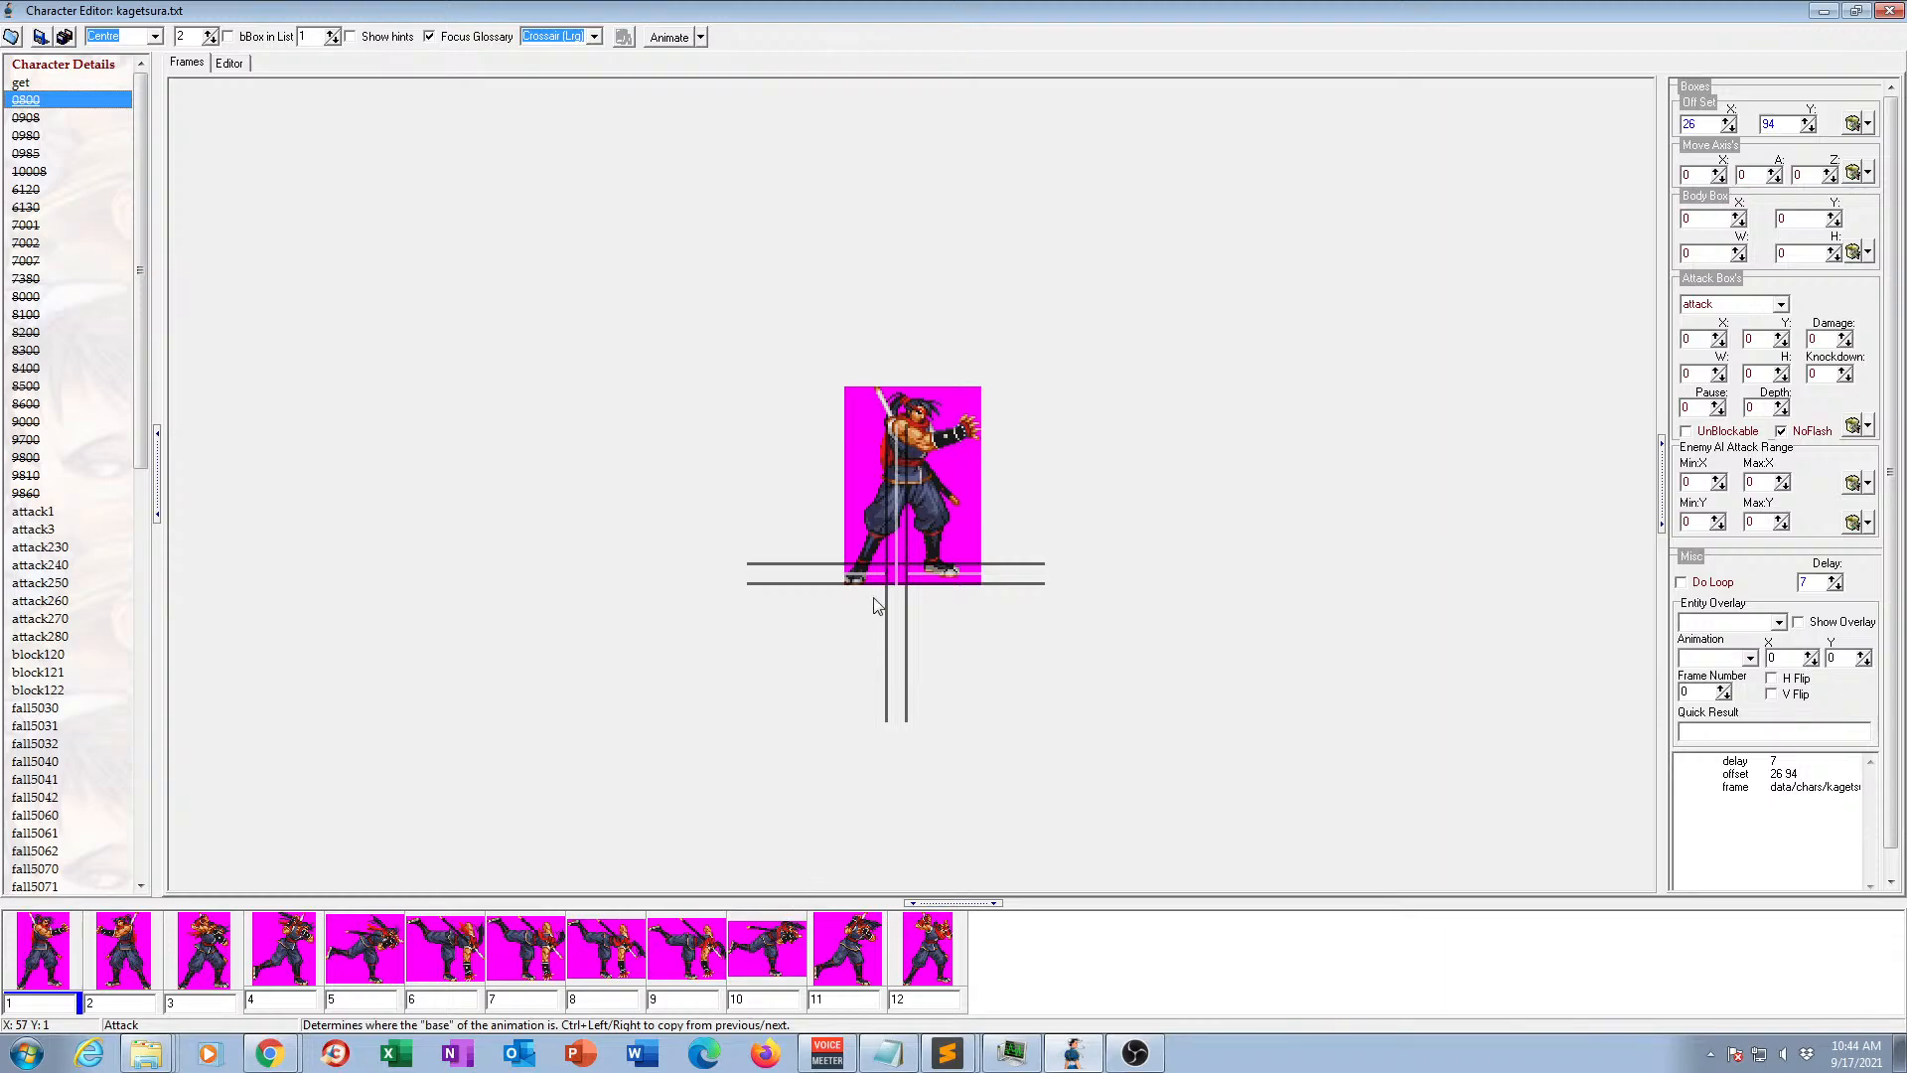
Compare the first three frames of animation 0800 repeatedly to judge how the poses follow each other.
{"action": "left_click", "coordinate": [27, 103]}
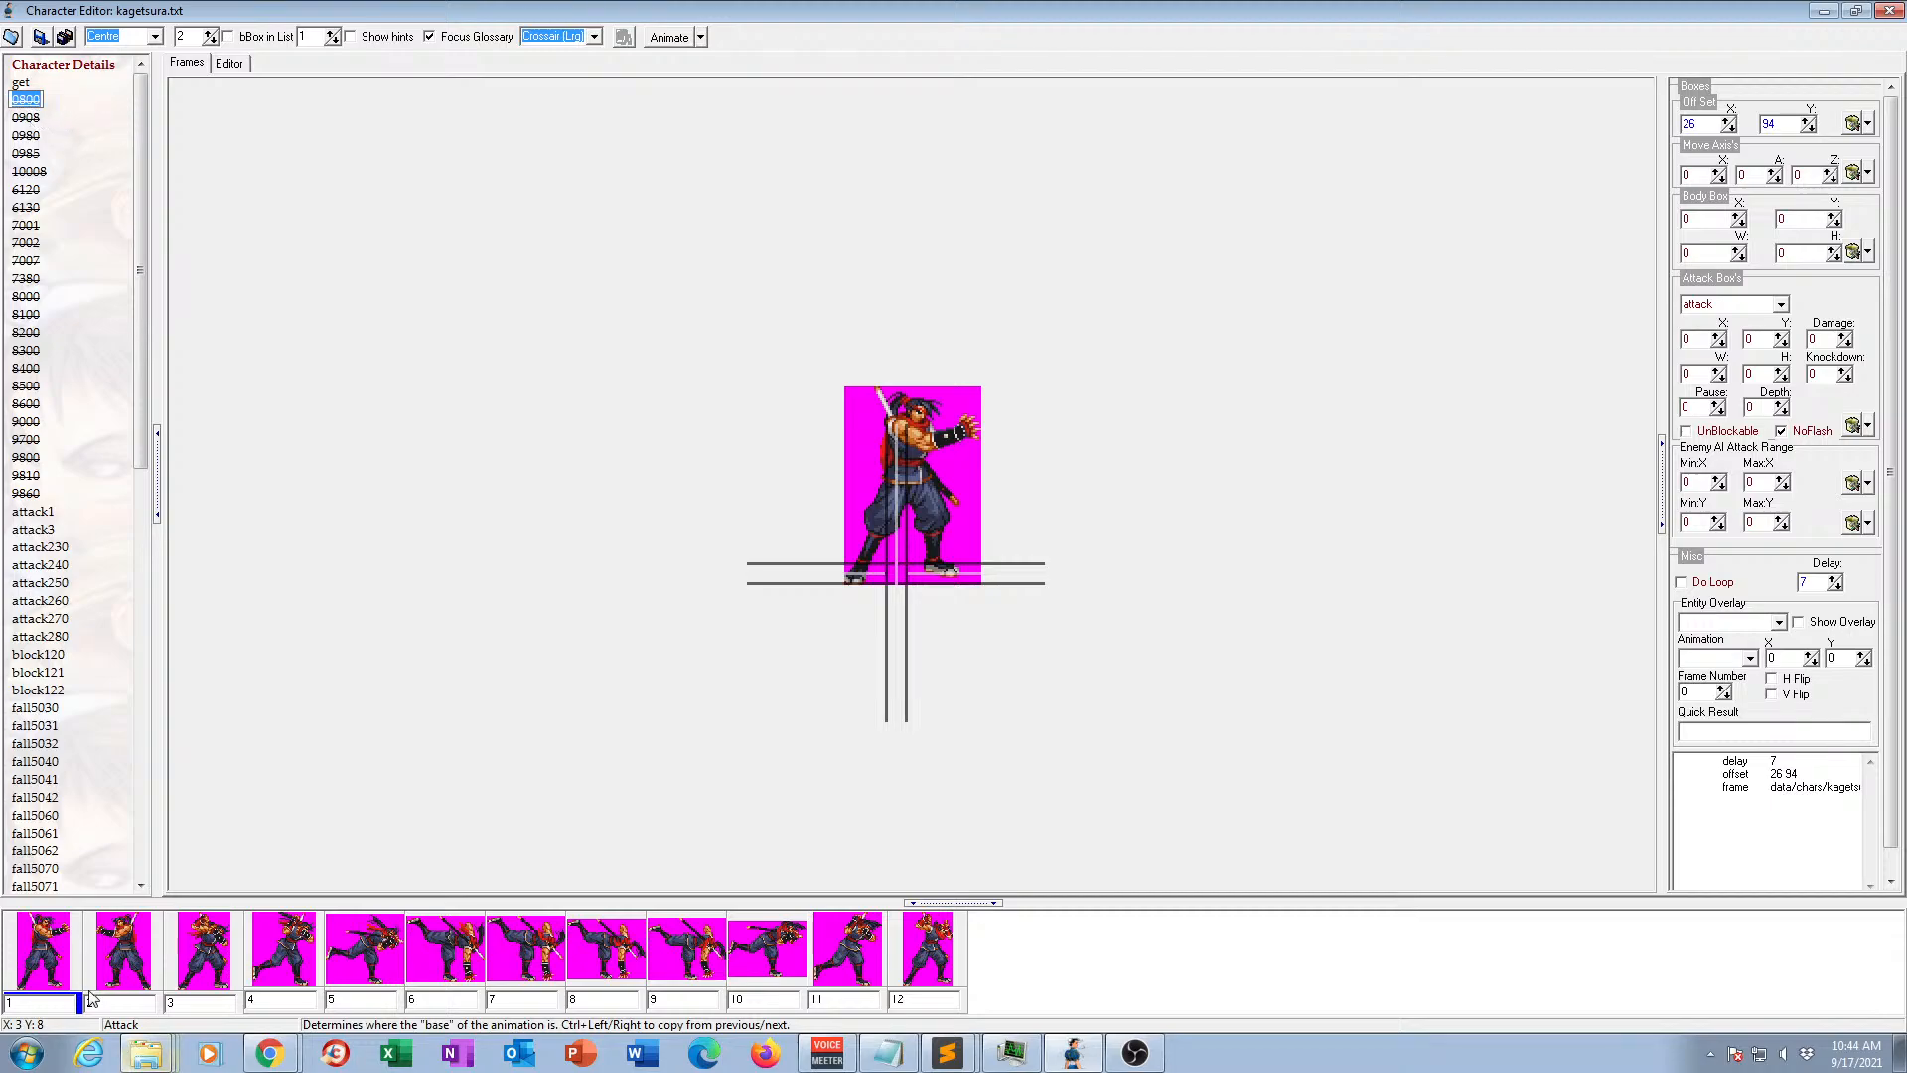
{"action": "left_click", "coordinate": [126, 959]}
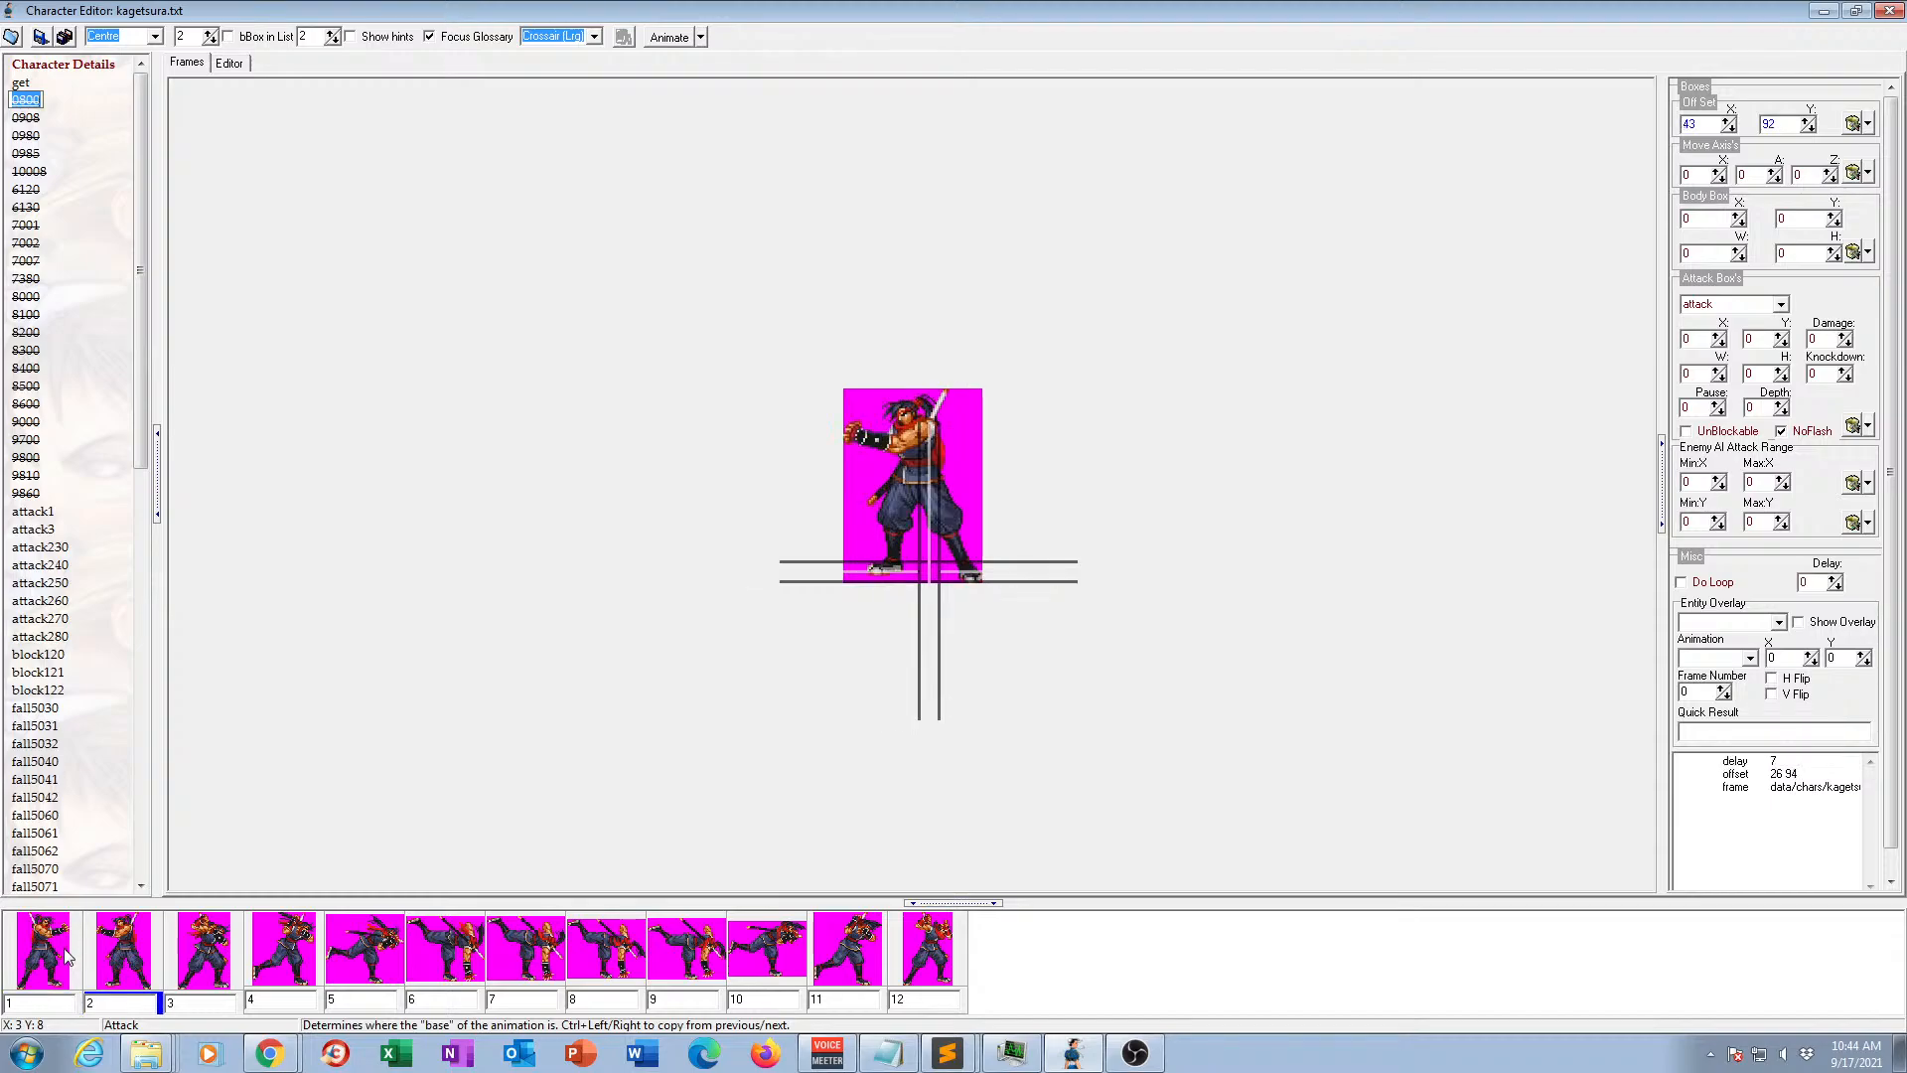
{"action": "left_click", "coordinate": [69, 956]}
{"action": "left_click", "coordinate": [139, 951]}
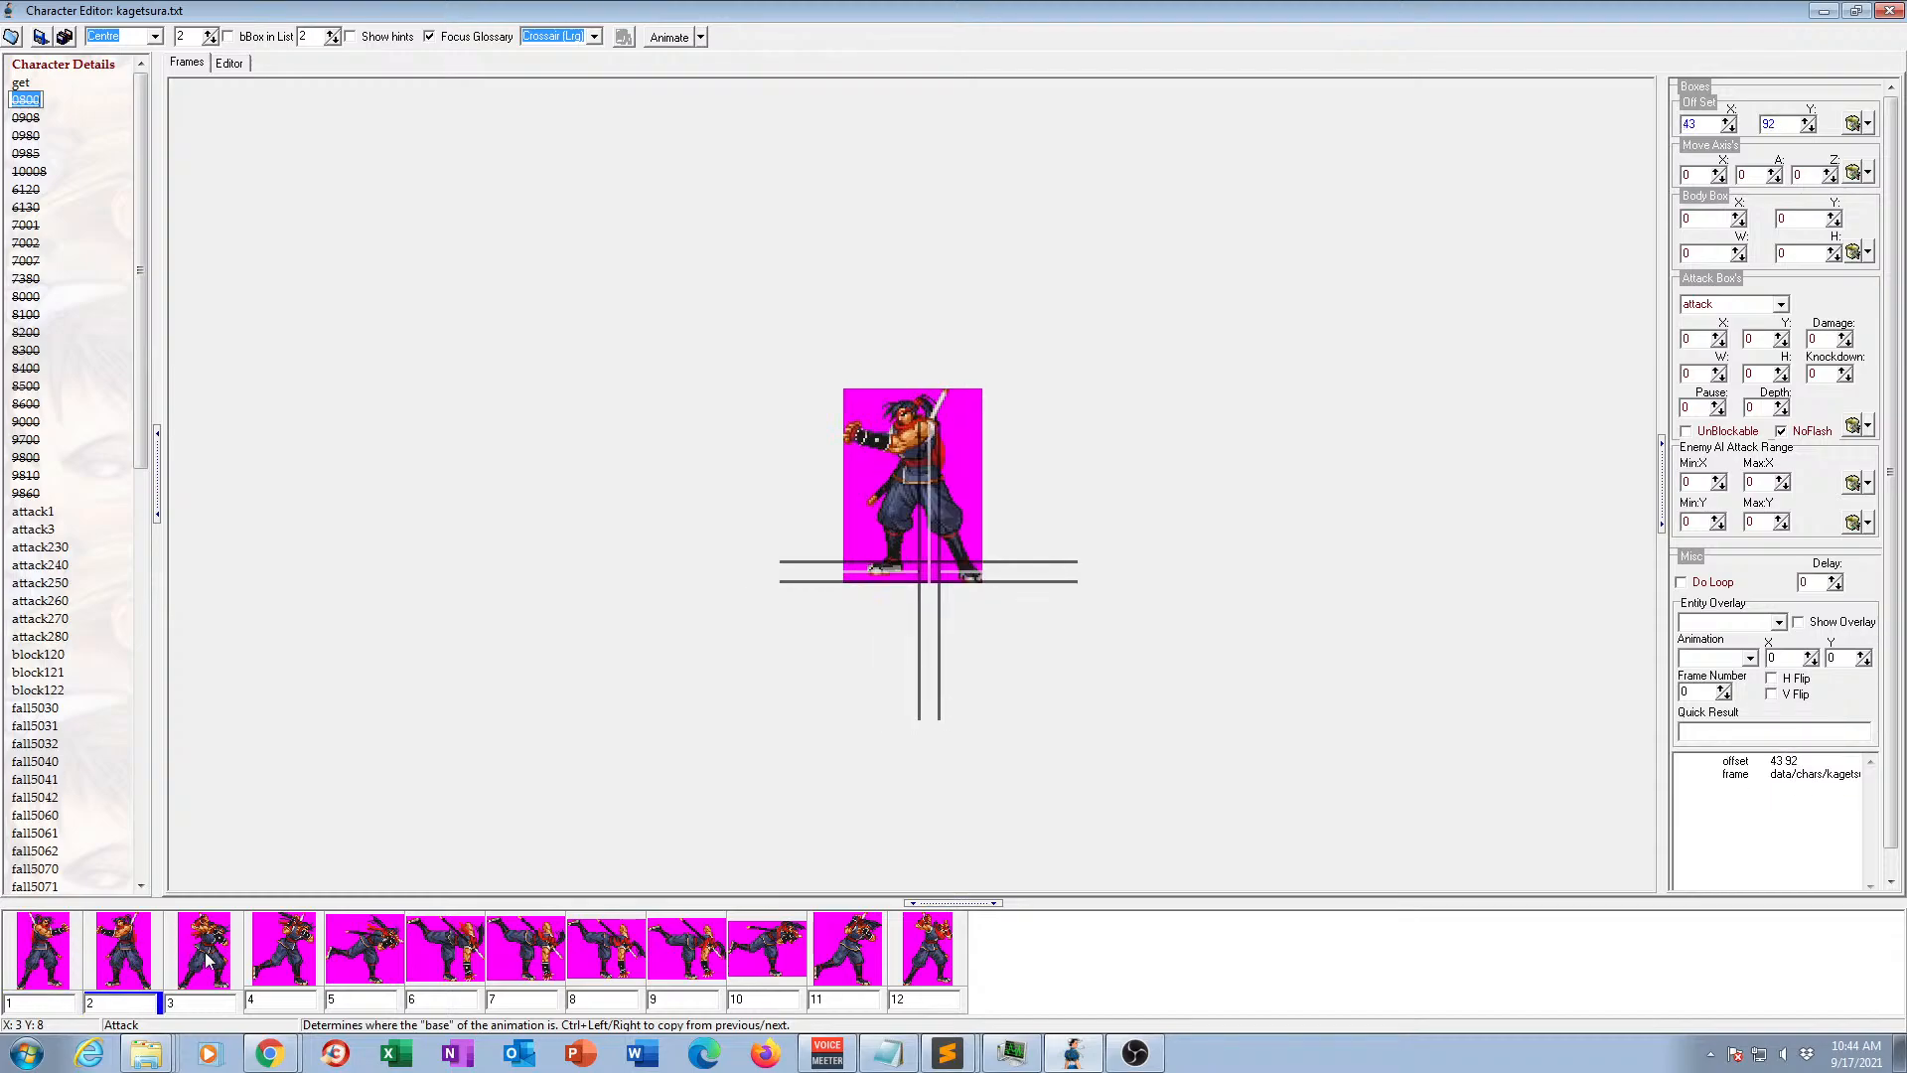
{"action": "left_click", "coordinate": [66, 953]}
{"action": "left_click", "coordinate": [113, 953]}
{"action": "left_click", "coordinate": [182, 961]}
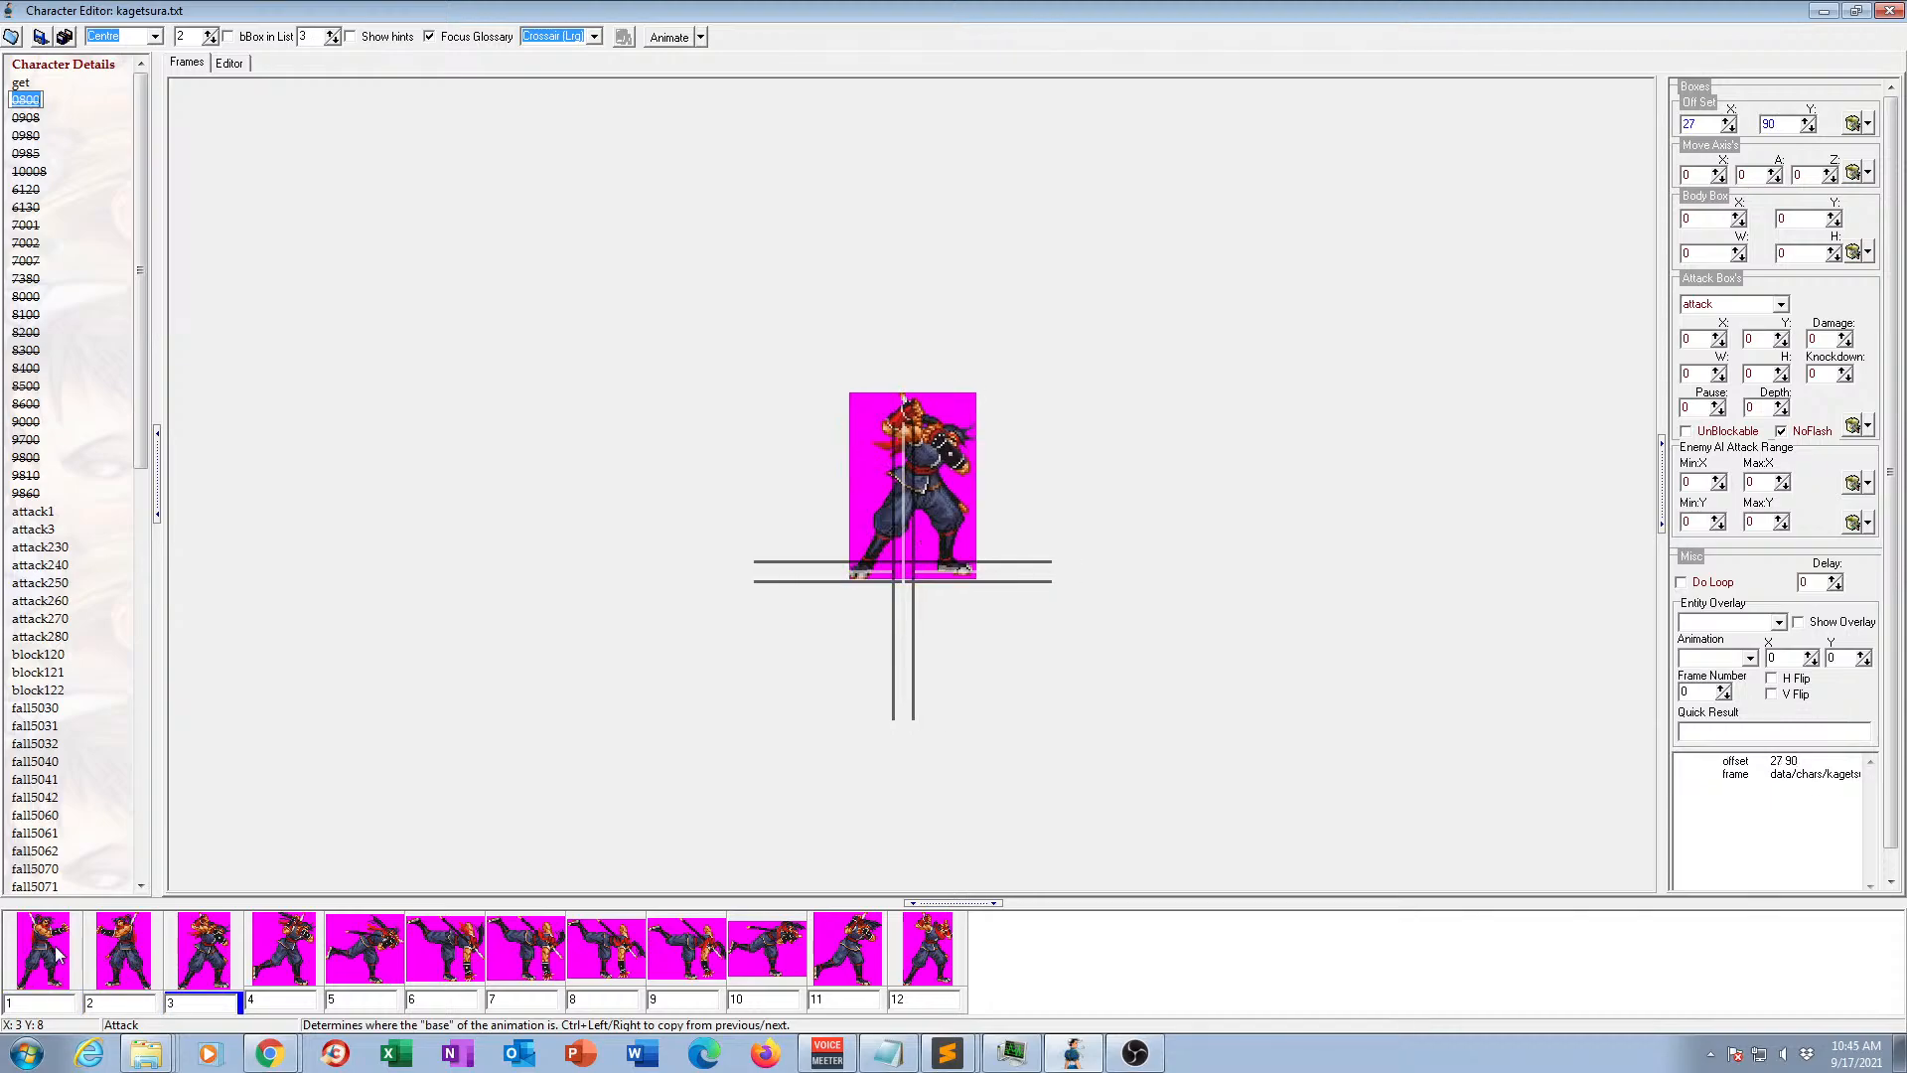
{"action": "left_click", "coordinate": [125, 956]}
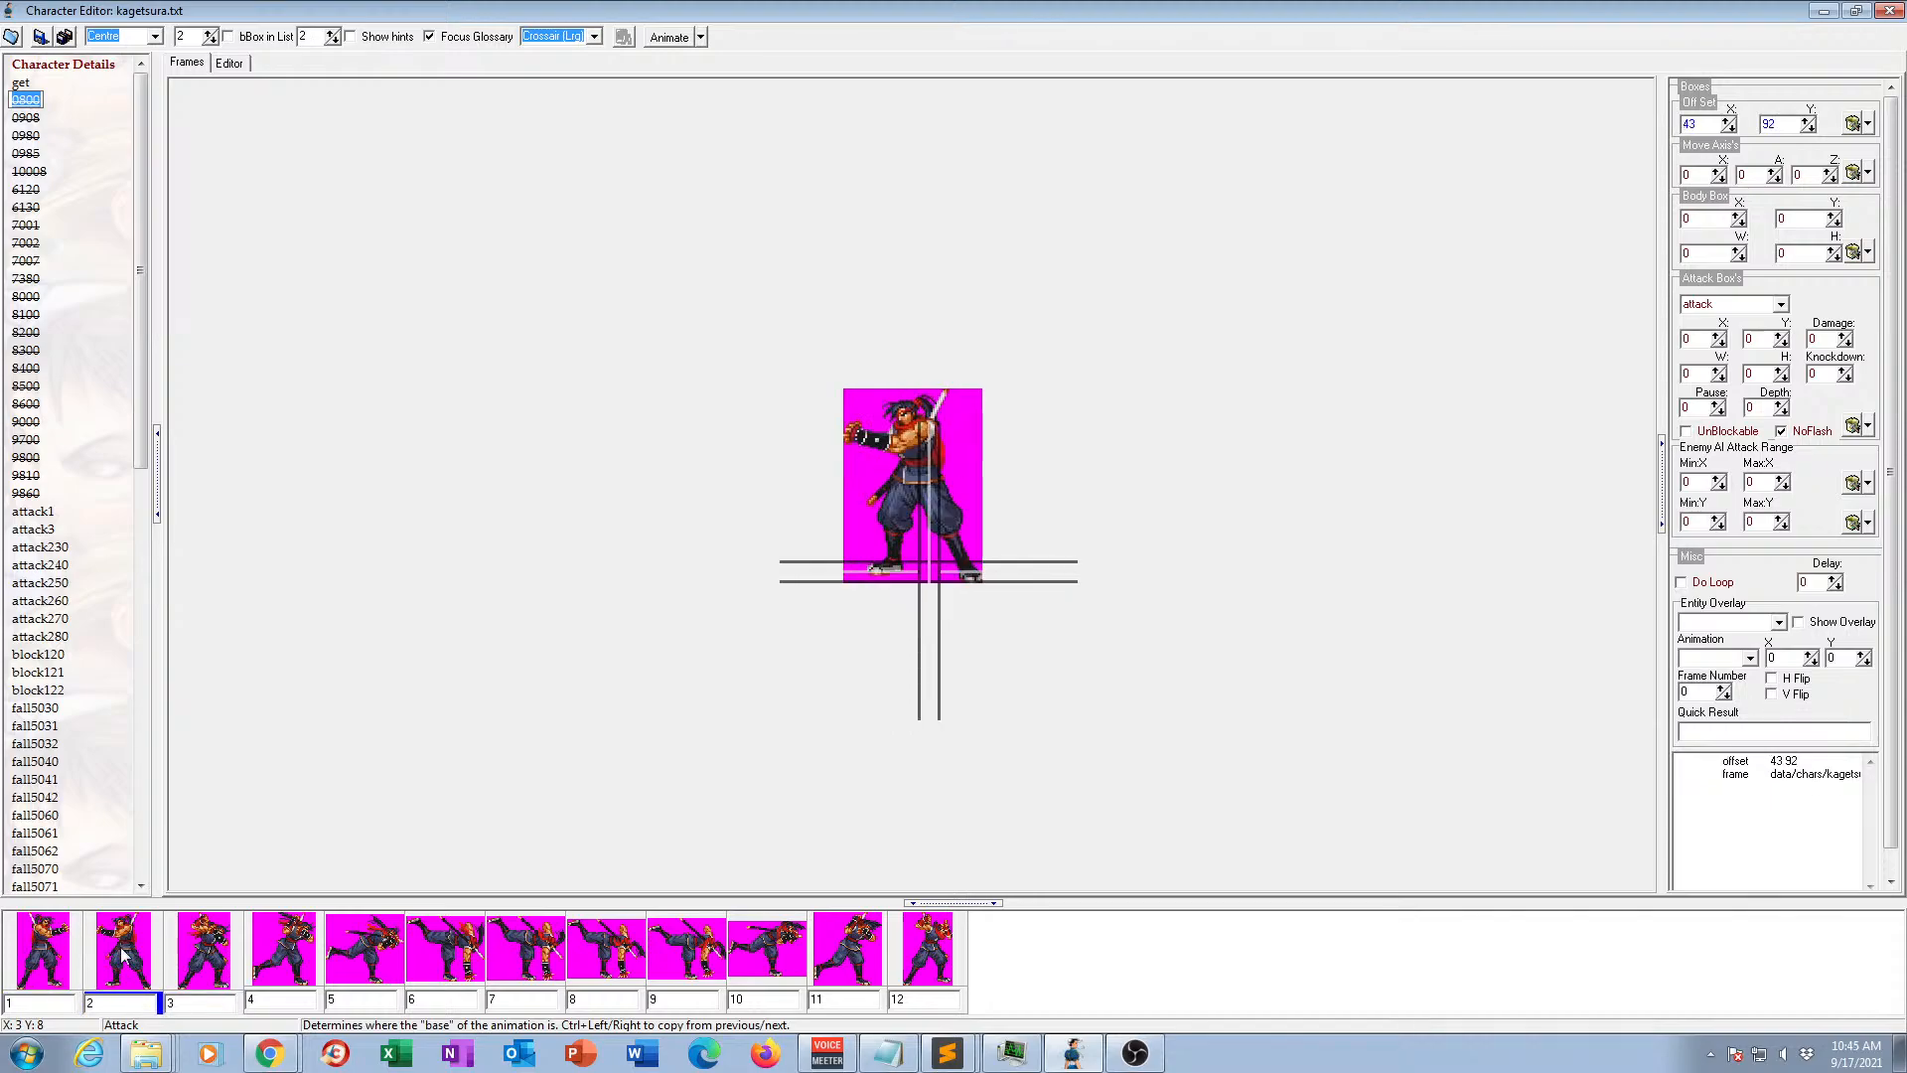
{"action": "left_click", "coordinate": [48, 951]}
{"action": "left_click", "coordinate": [89, 954]}
{"action": "left_click", "coordinate": [68, 945]}
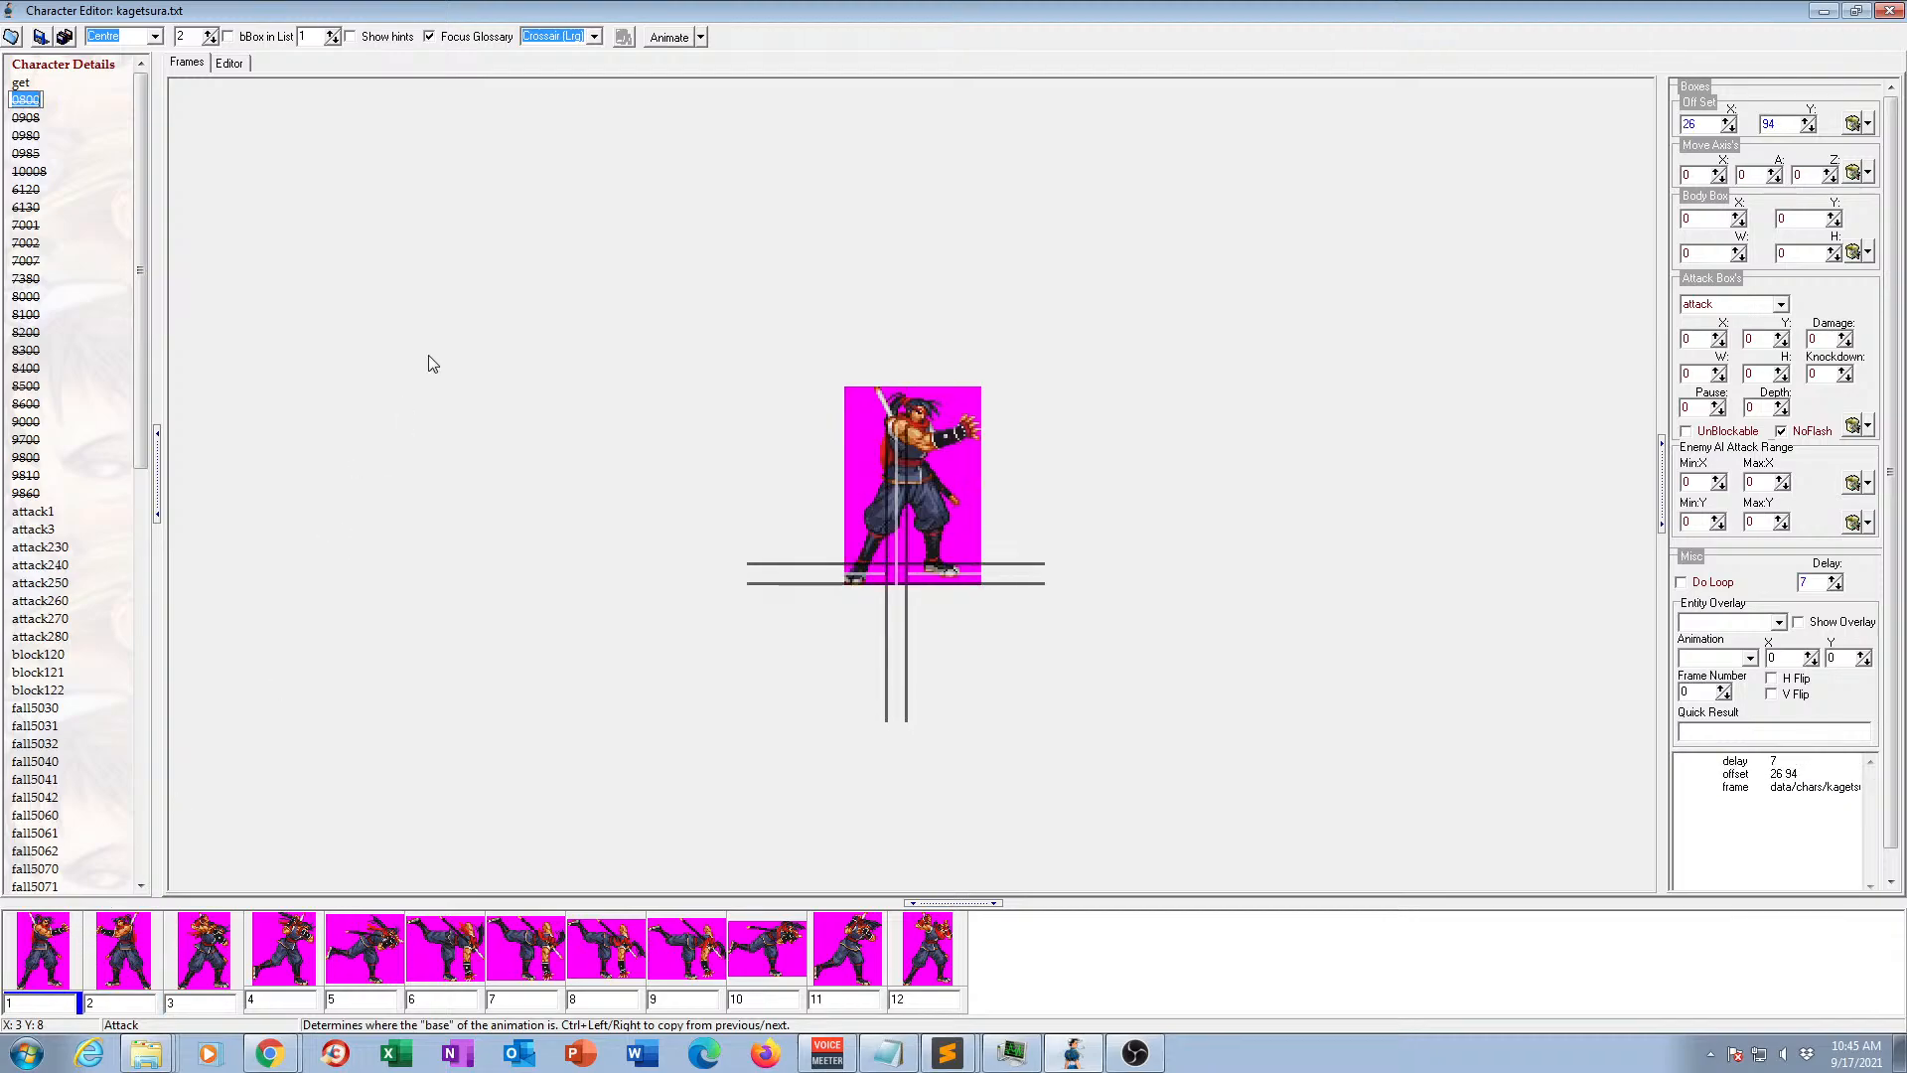
{"action": "left_click", "coordinate": [205, 957]}
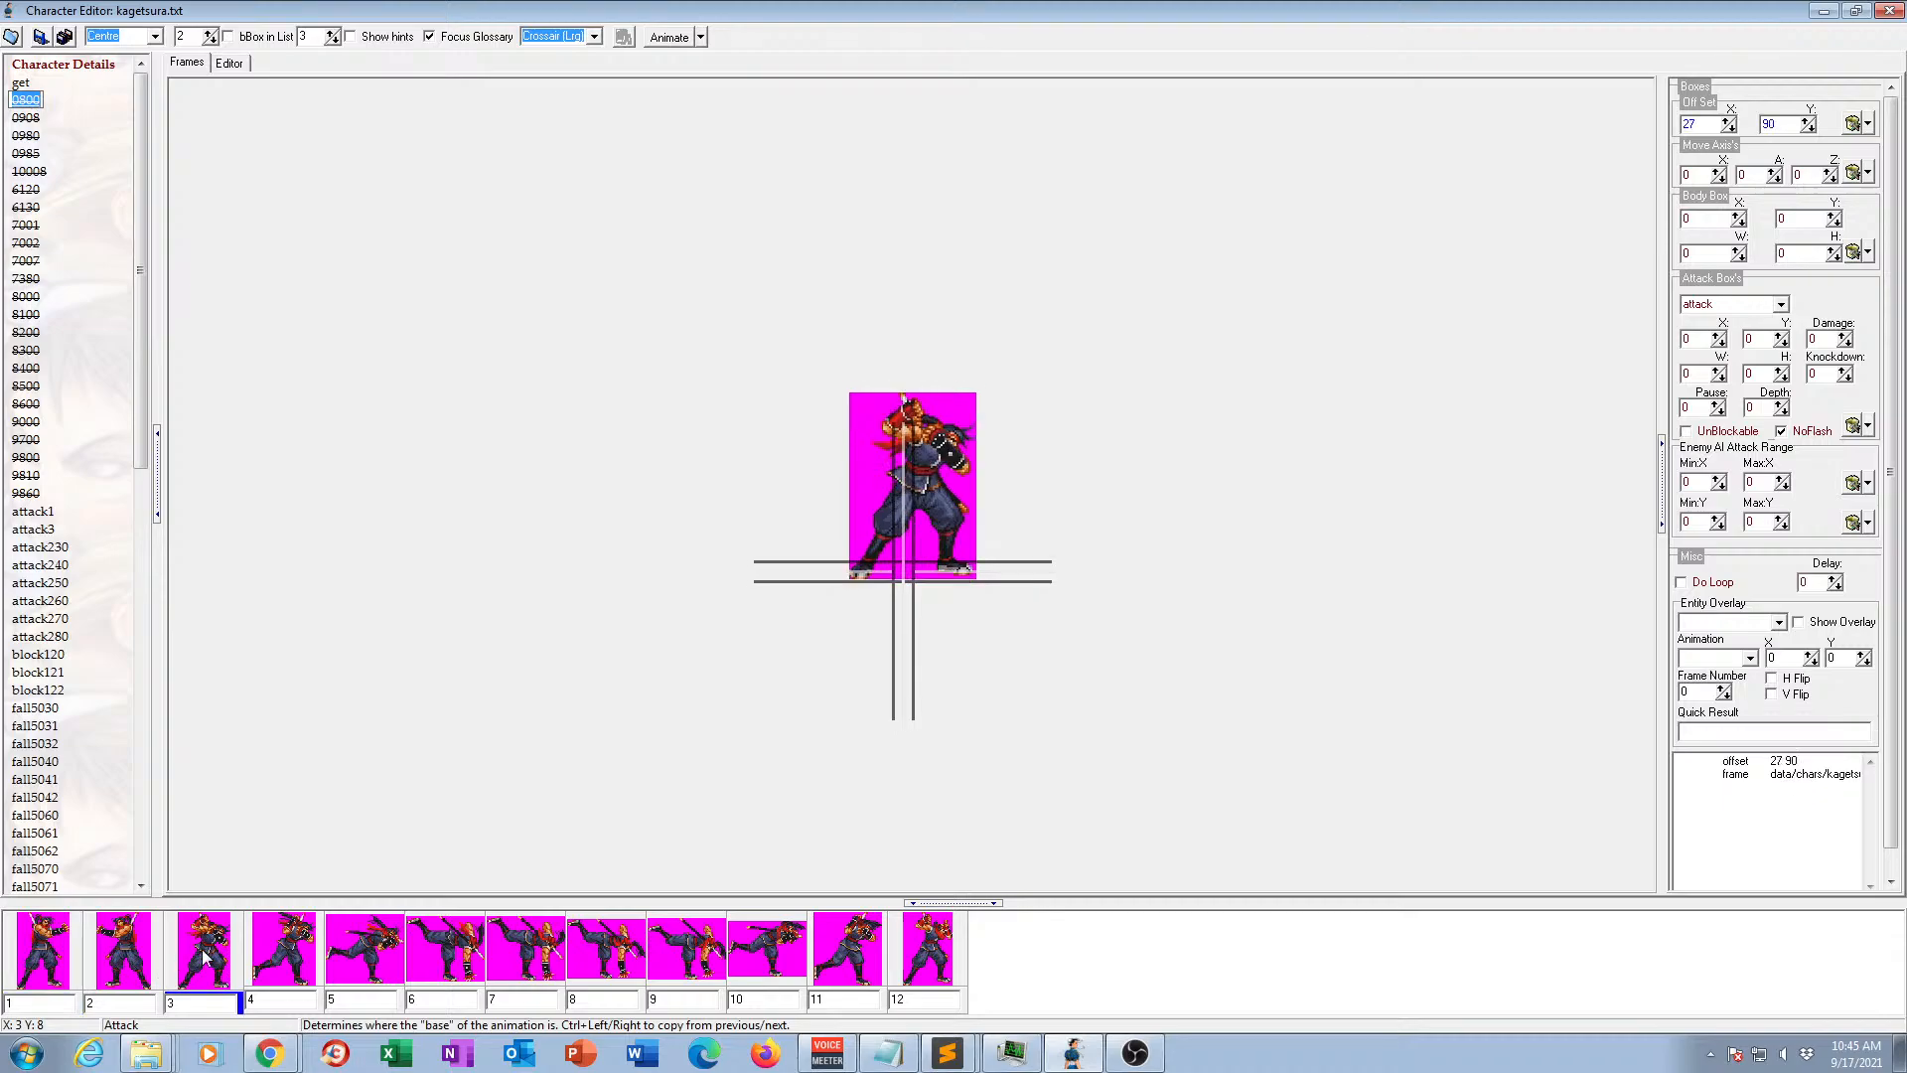
{"action": "left_click", "coordinate": [53, 965]}
{"action": "left_click", "coordinate": [208, 959]}
{"action": "left_click", "coordinate": [58, 956]}
{"action": "left_click", "coordinate": [212, 957]}
{"action": "left_click", "coordinate": [60, 945]}
{"action": "left_click", "coordinate": [125, 957]}
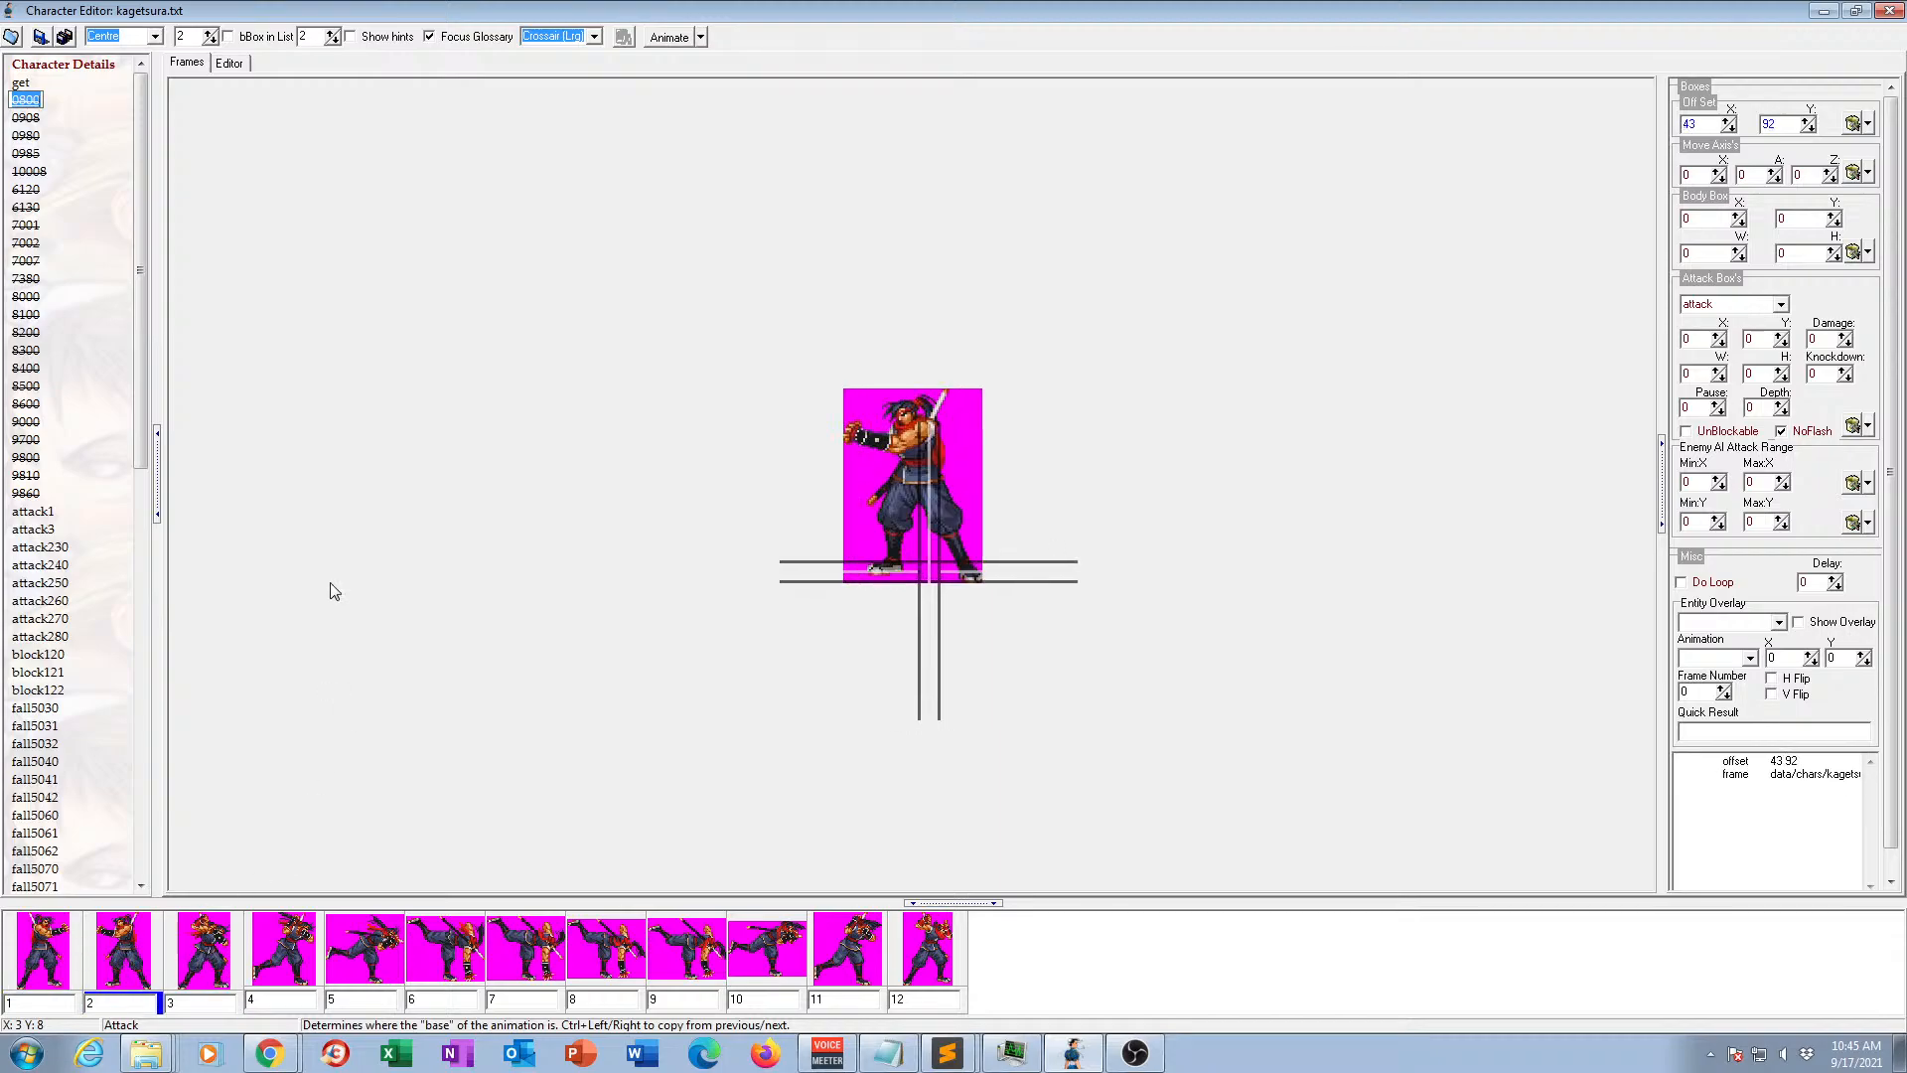
{"action": "left_click", "coordinate": [62, 104]}
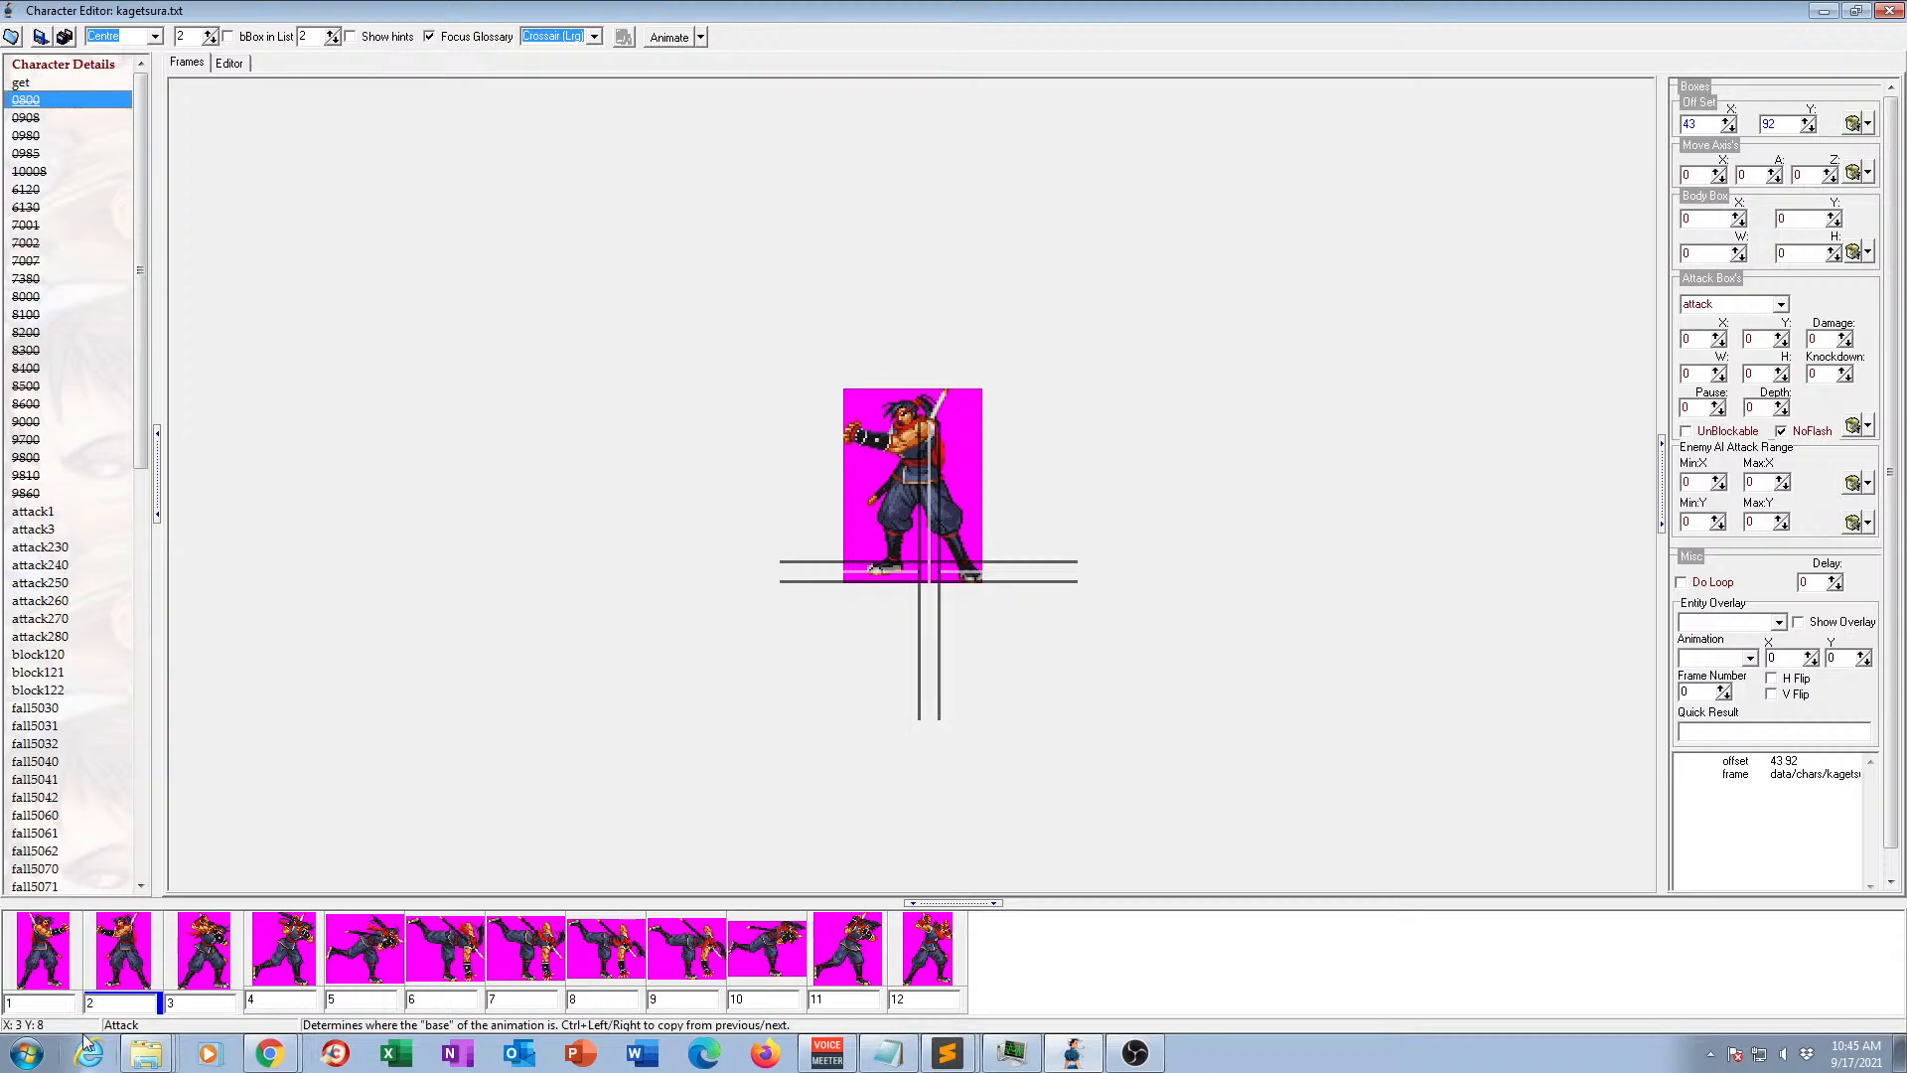
Go through frames 3 to 8 of animation 0800 to examine the rest of the throw motion.
{"action": "left_click", "coordinate": [203, 962]}
{"action": "left_click", "coordinate": [291, 965]}
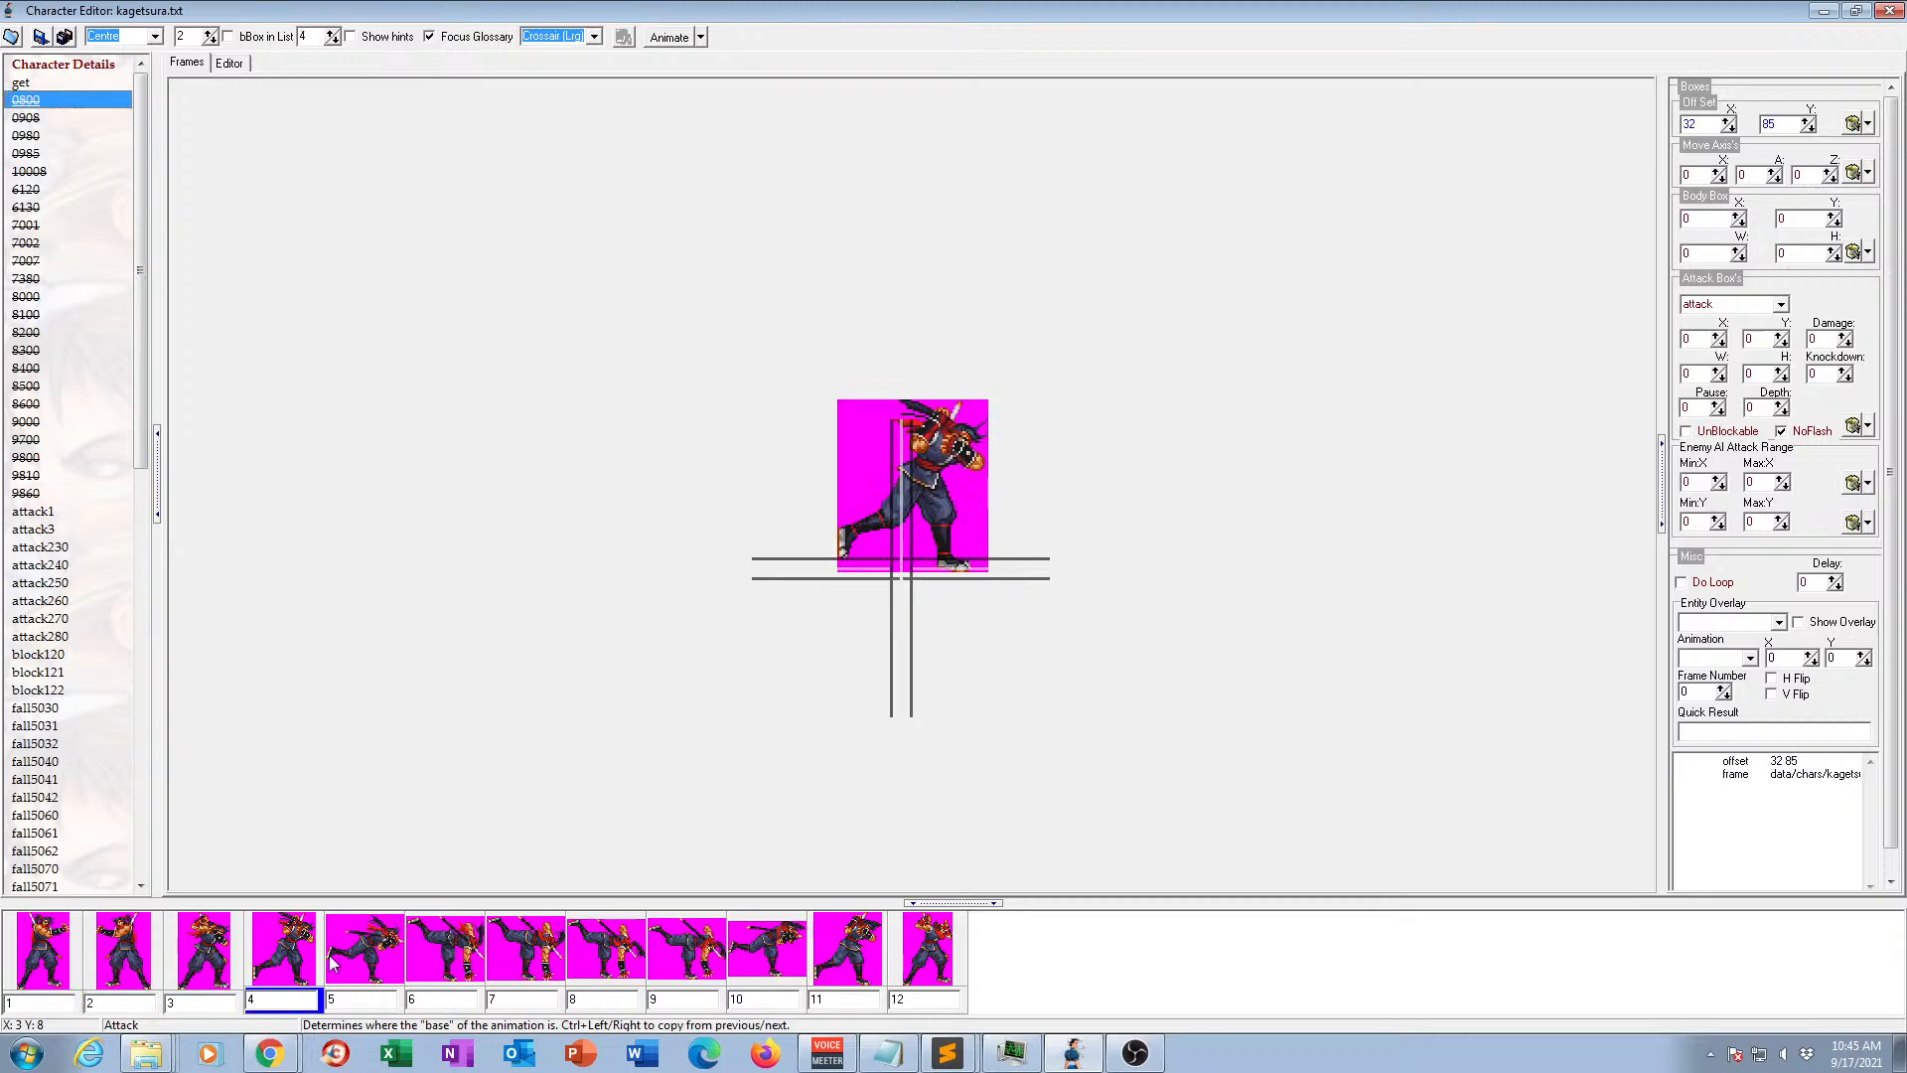
{"action": "left_click", "coordinate": [354, 963]}
{"action": "left_click", "coordinate": [521, 956]}
{"action": "left_click", "coordinate": [586, 956]}
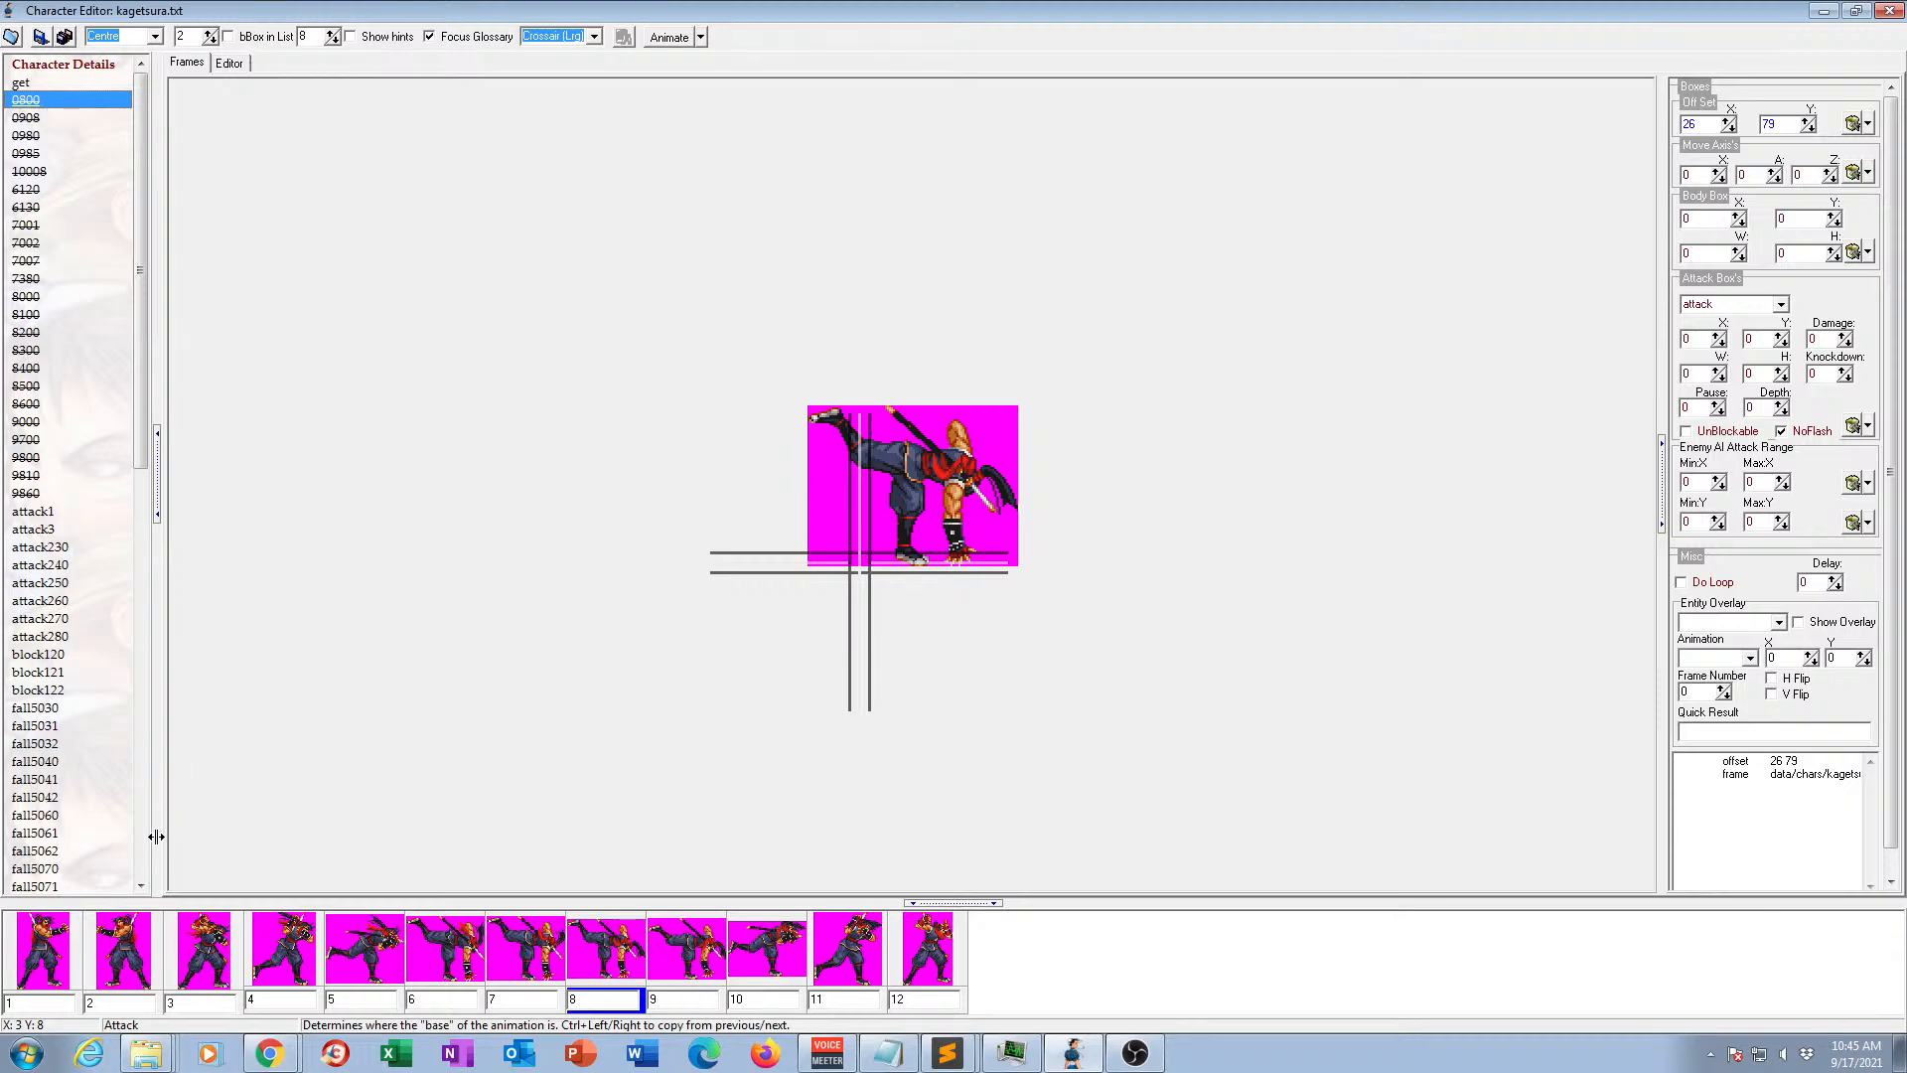
Remove the second frame, 313.gif, and its offset line from the text of animation 0800, and return to the frame view.
{"action": "left_click", "coordinate": [127, 979]}
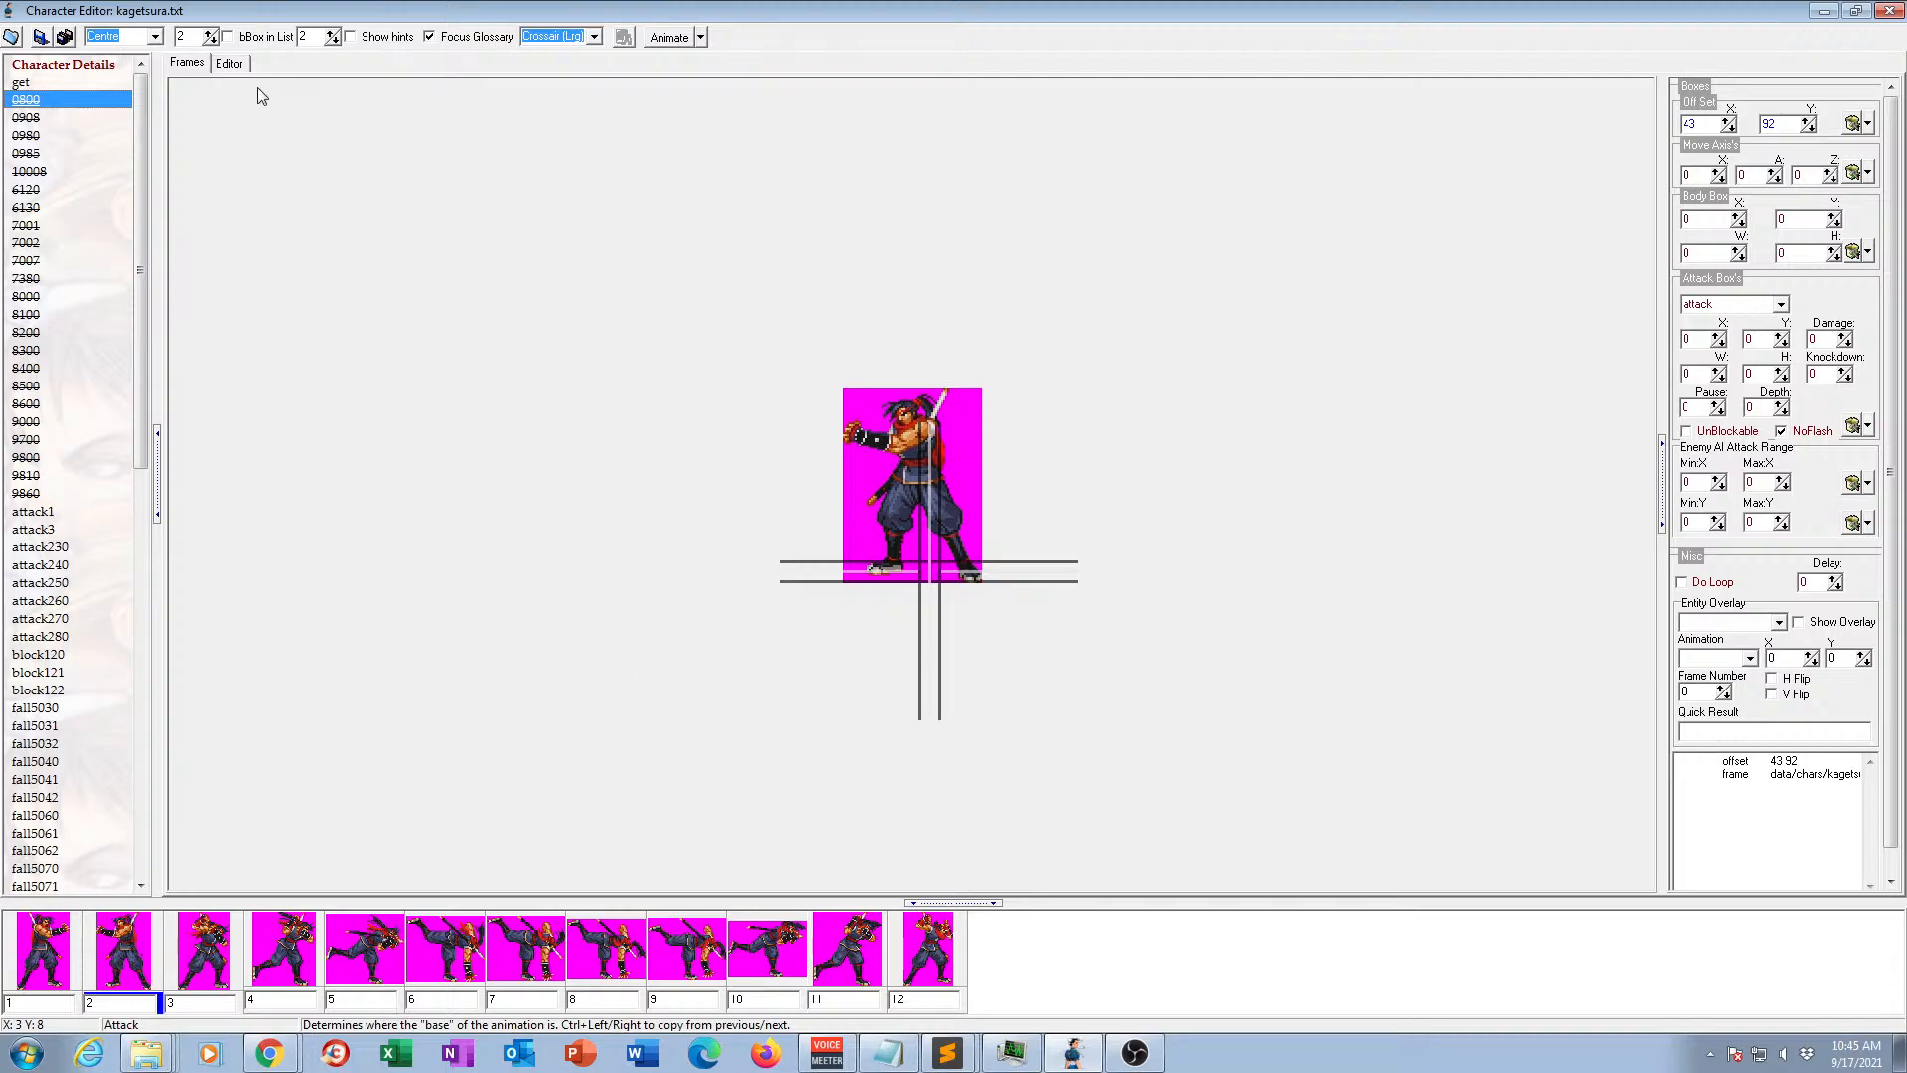
{"action": "left_click", "coordinate": [230, 63]}
{"action": "left_click", "coordinate": [220, 955]}
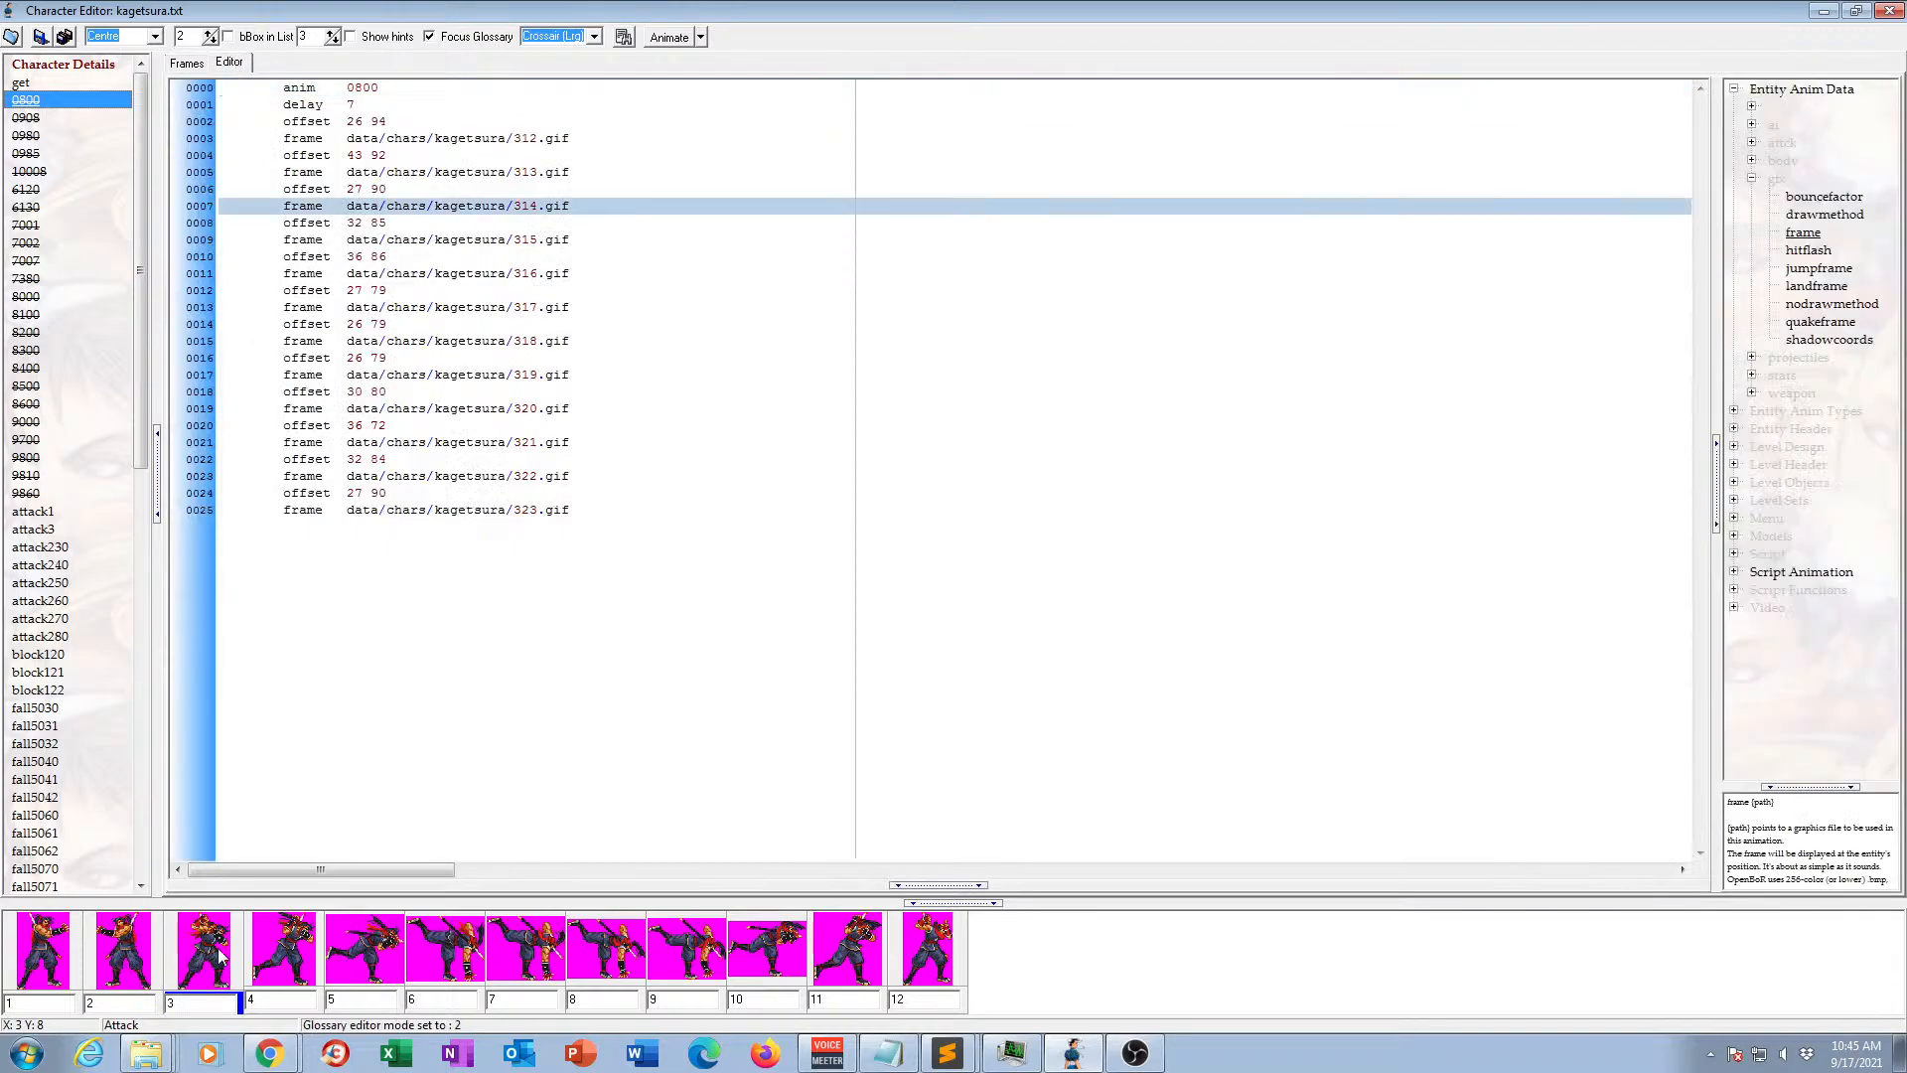
{"action": "left_click", "coordinate": [141, 956]}
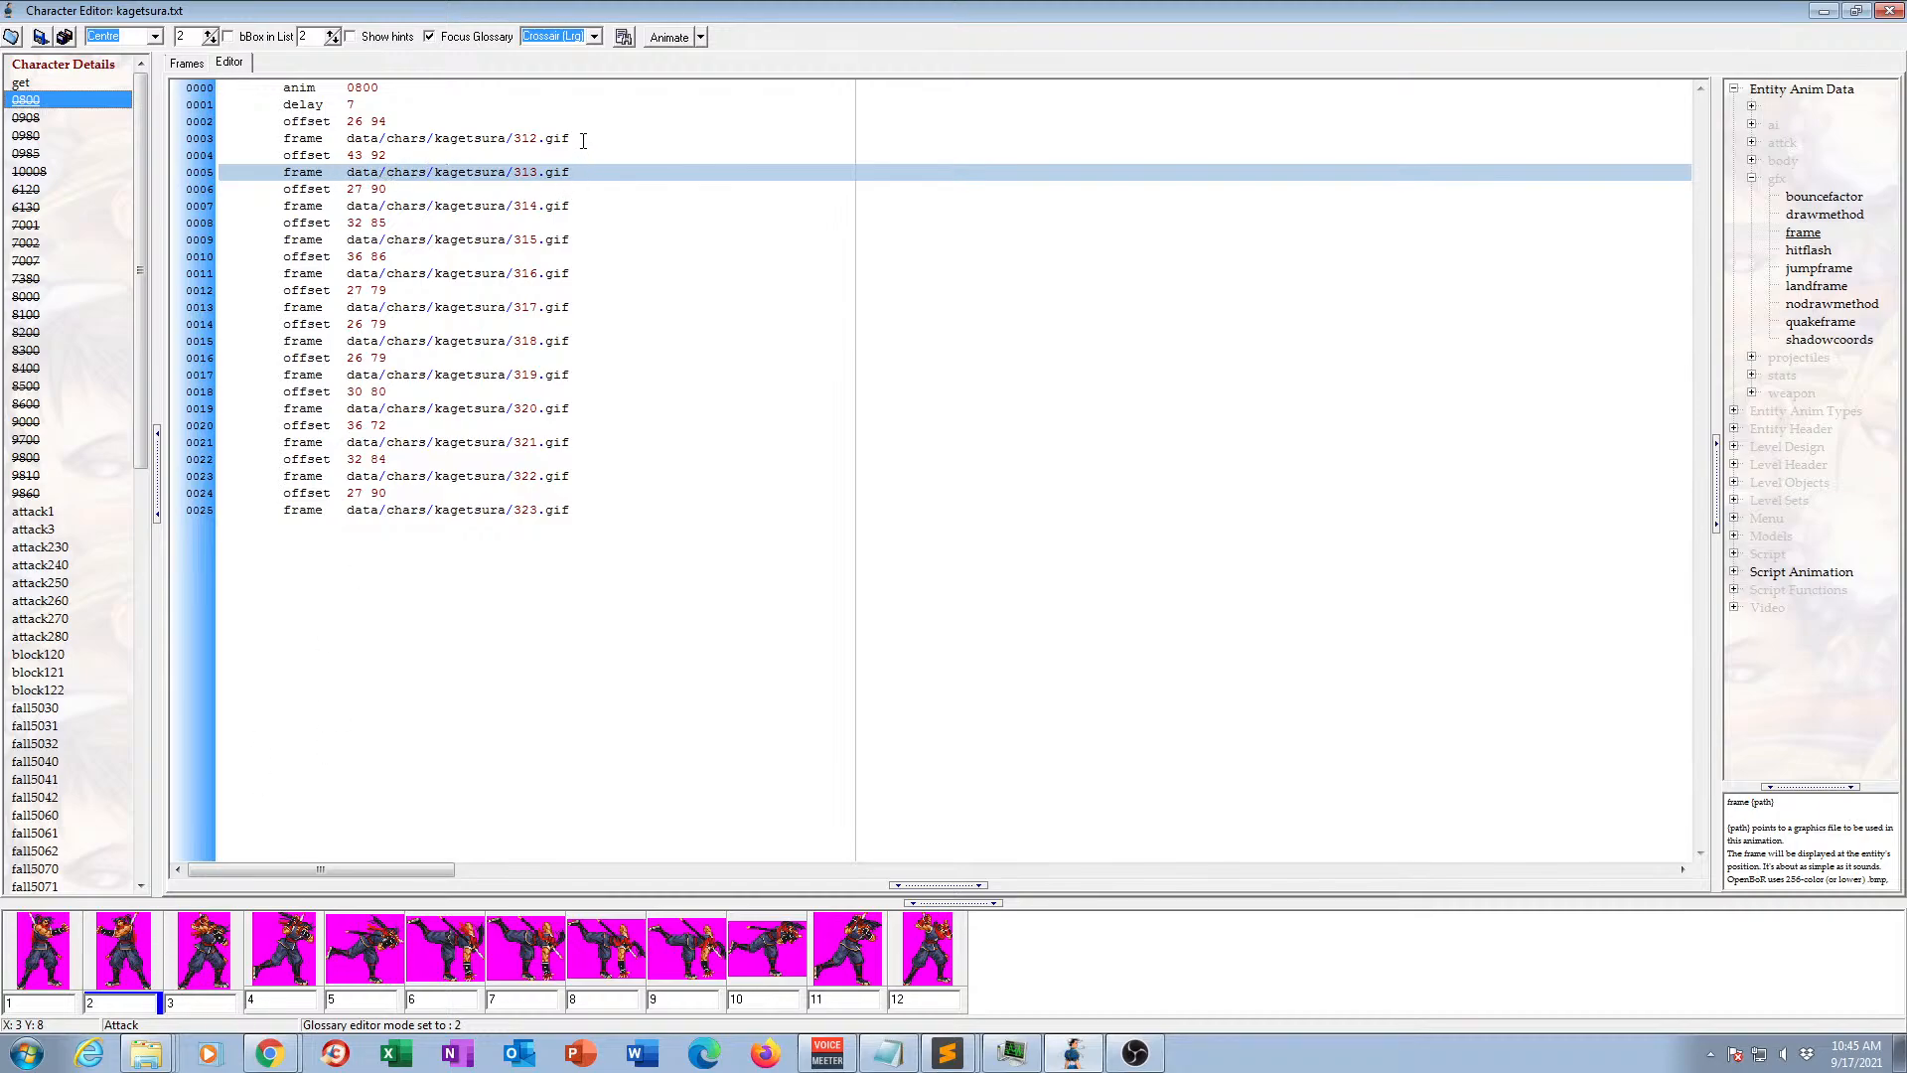
{"action": "left_click_drag", "start_coordinate": [583, 137], "coordinate": [588, 171]}
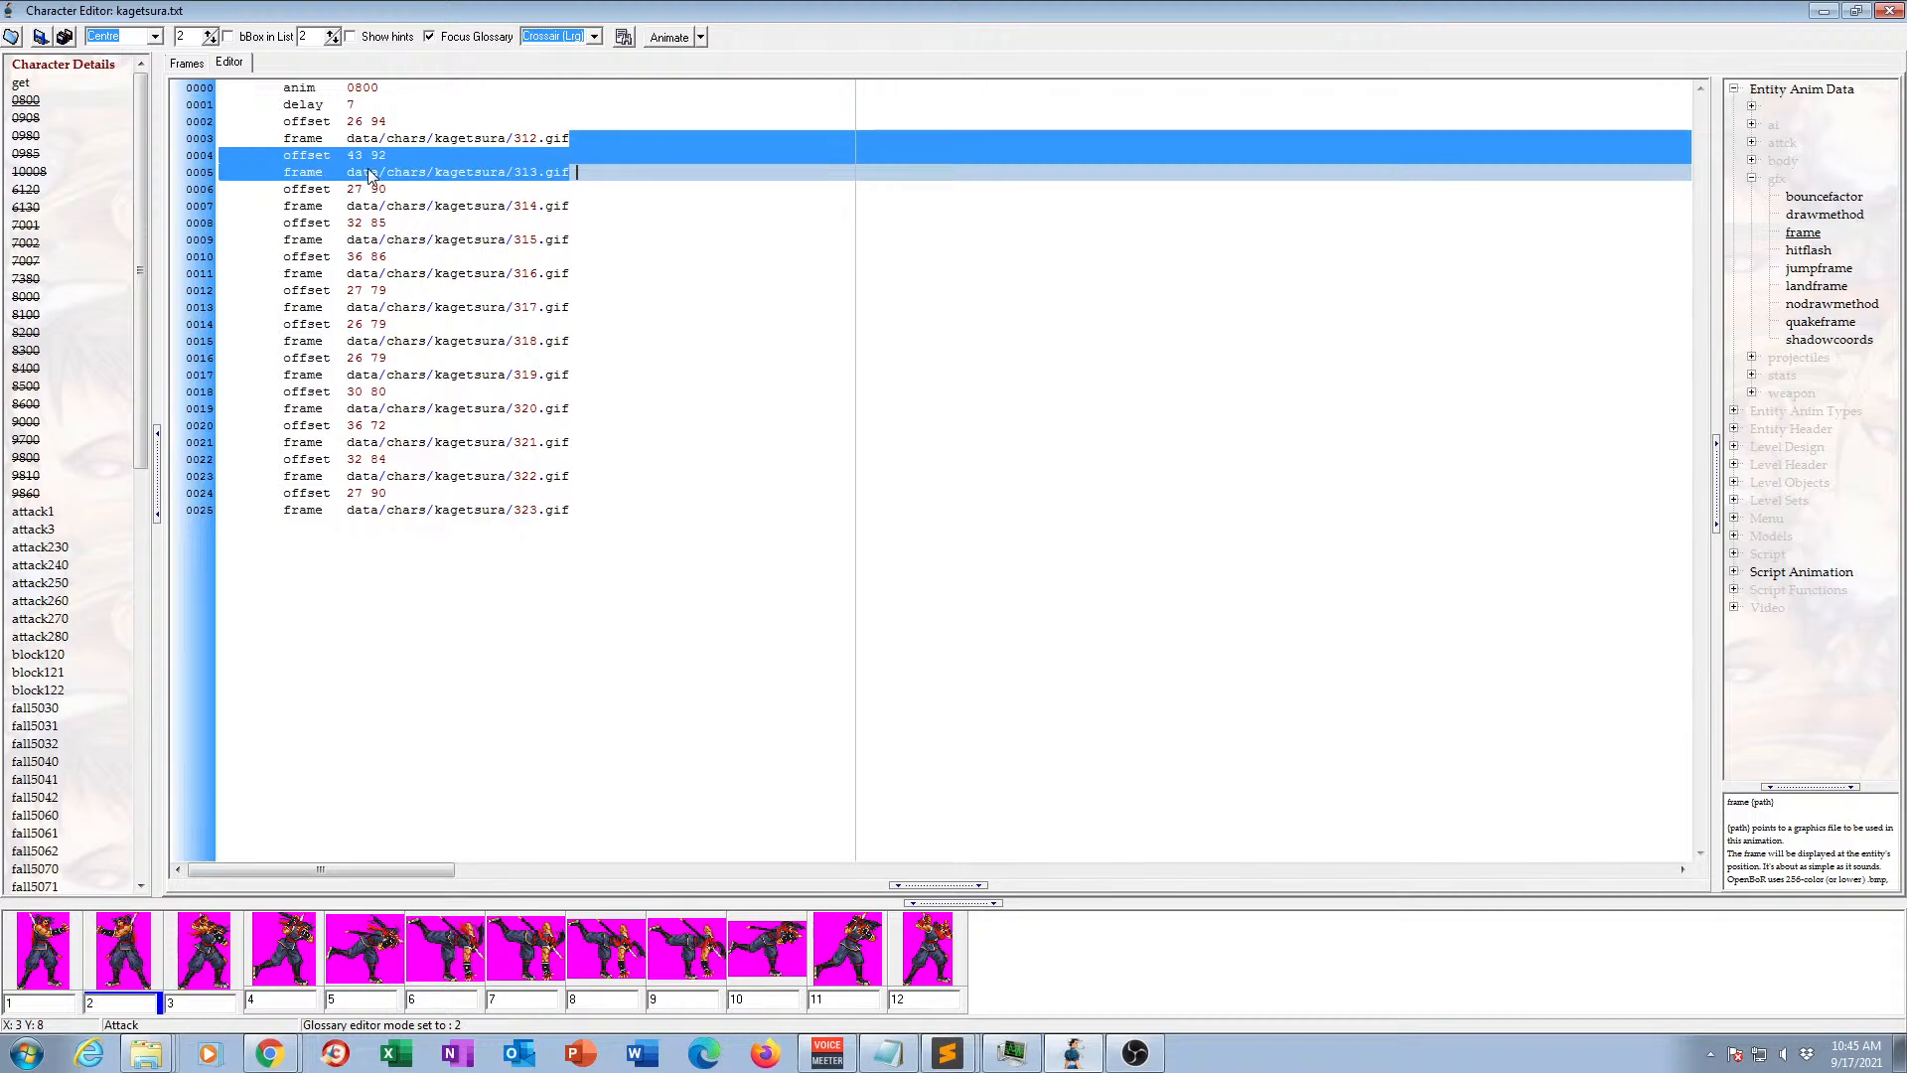
{"action": "key", "text": "Delete"}
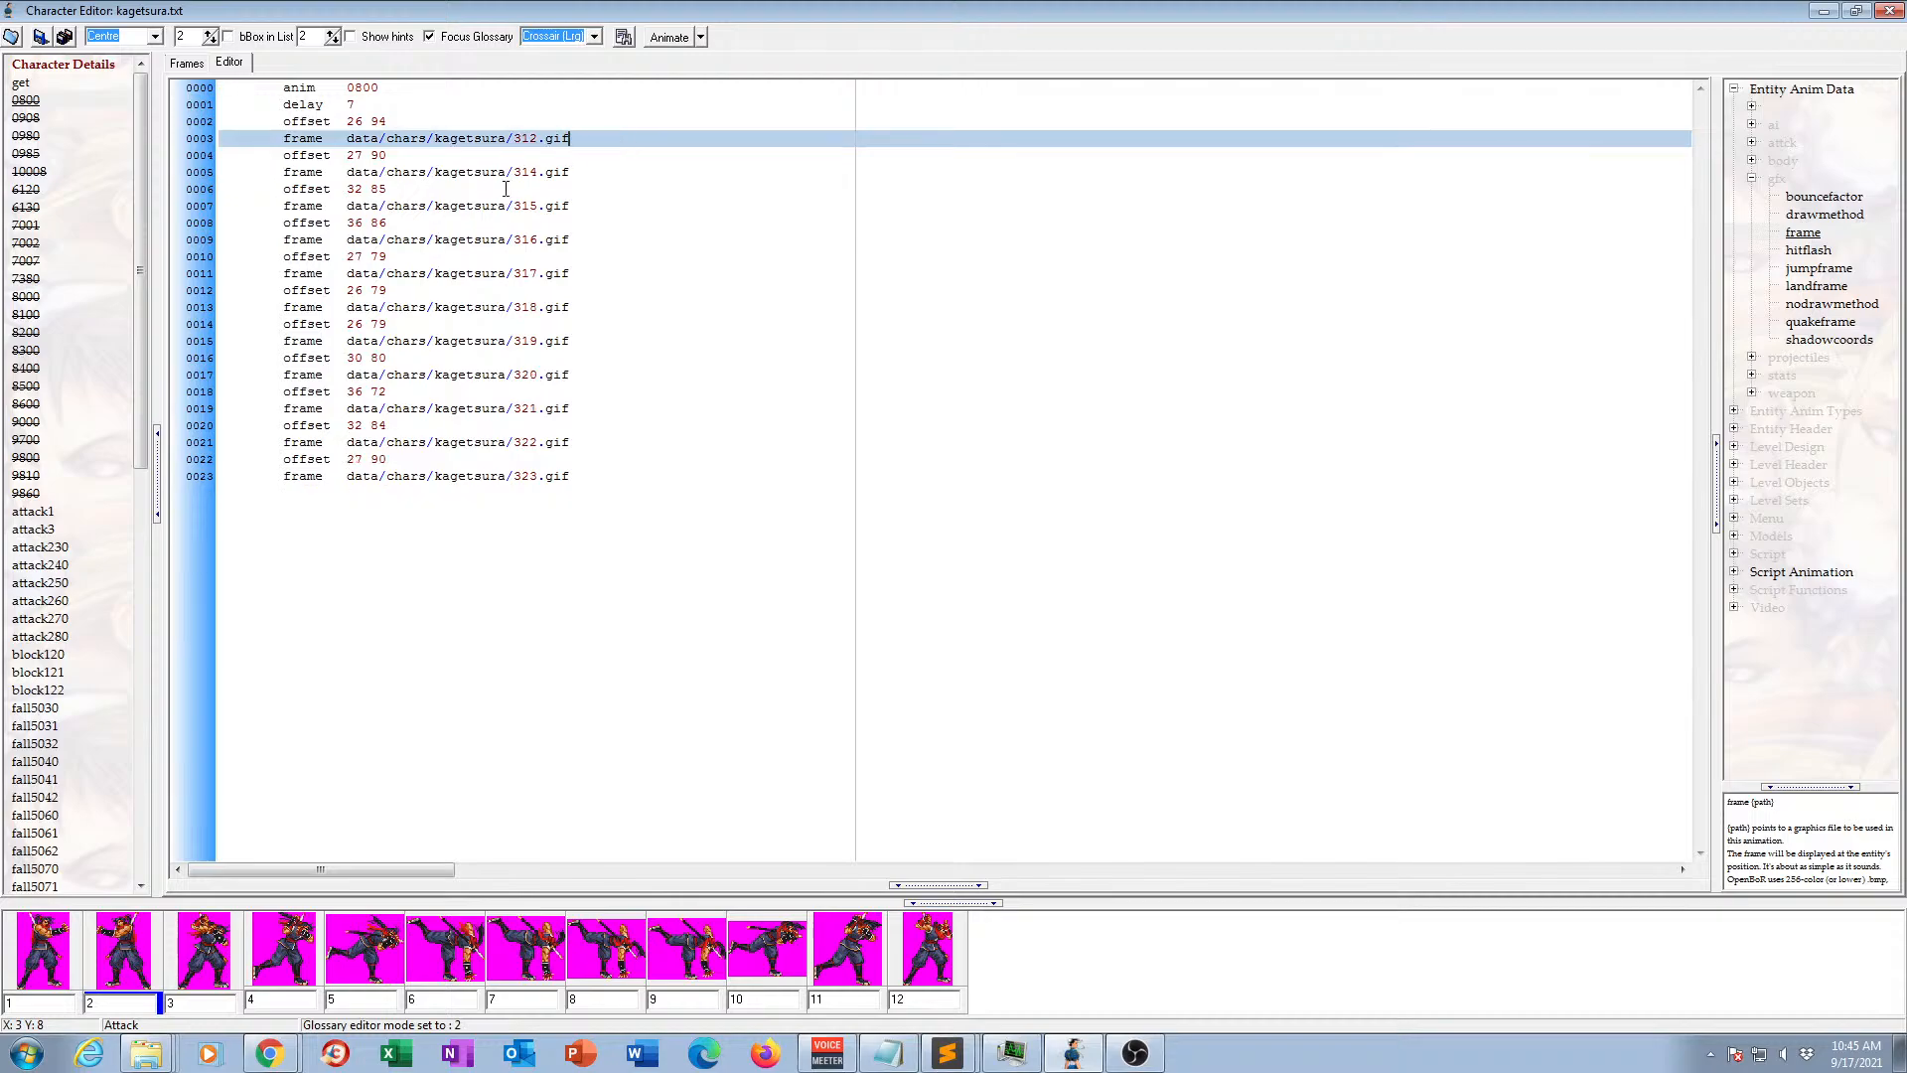
{"action": "left_click", "coordinate": [179, 62]}
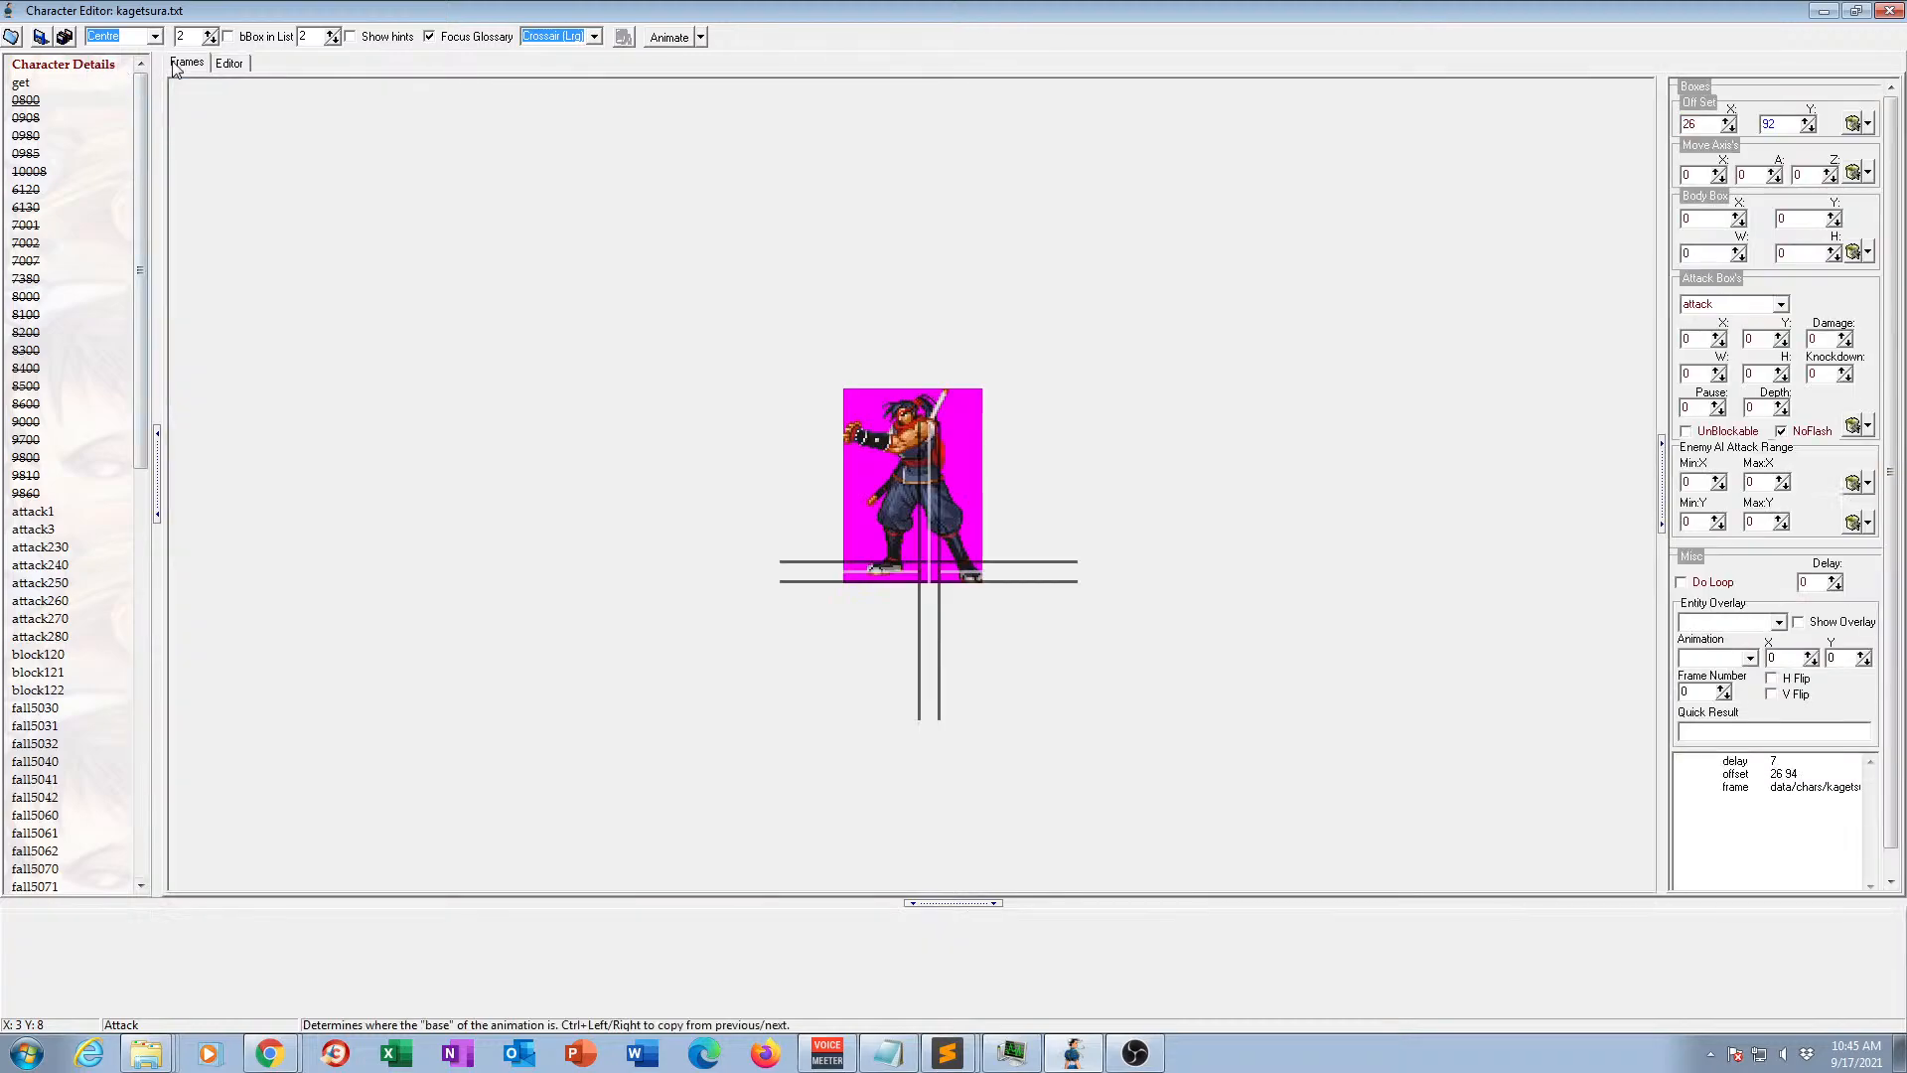
Play back animation 0800 and compare its first two frames as the possible starting pose of a grab.
{"action": "left_click", "coordinate": [660, 40]}
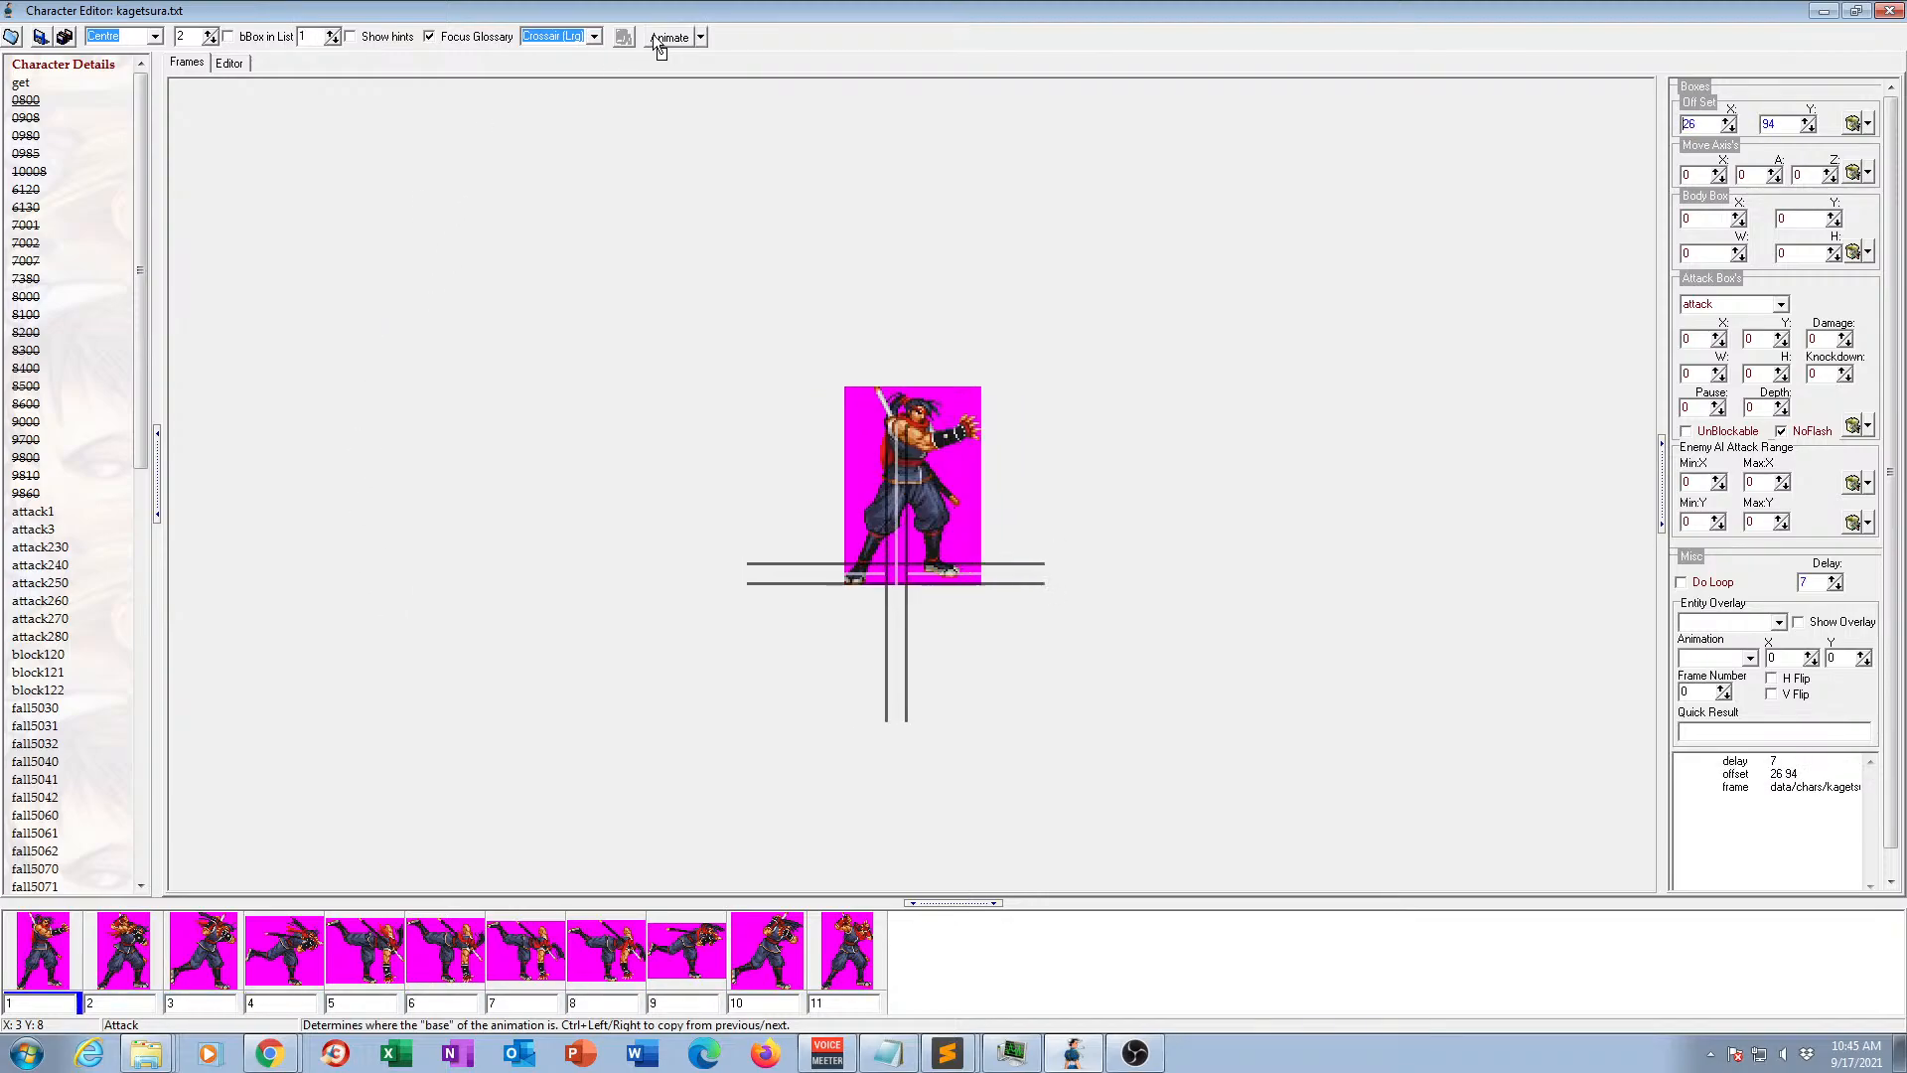
{"action": "left_click", "coordinate": [679, 41]}
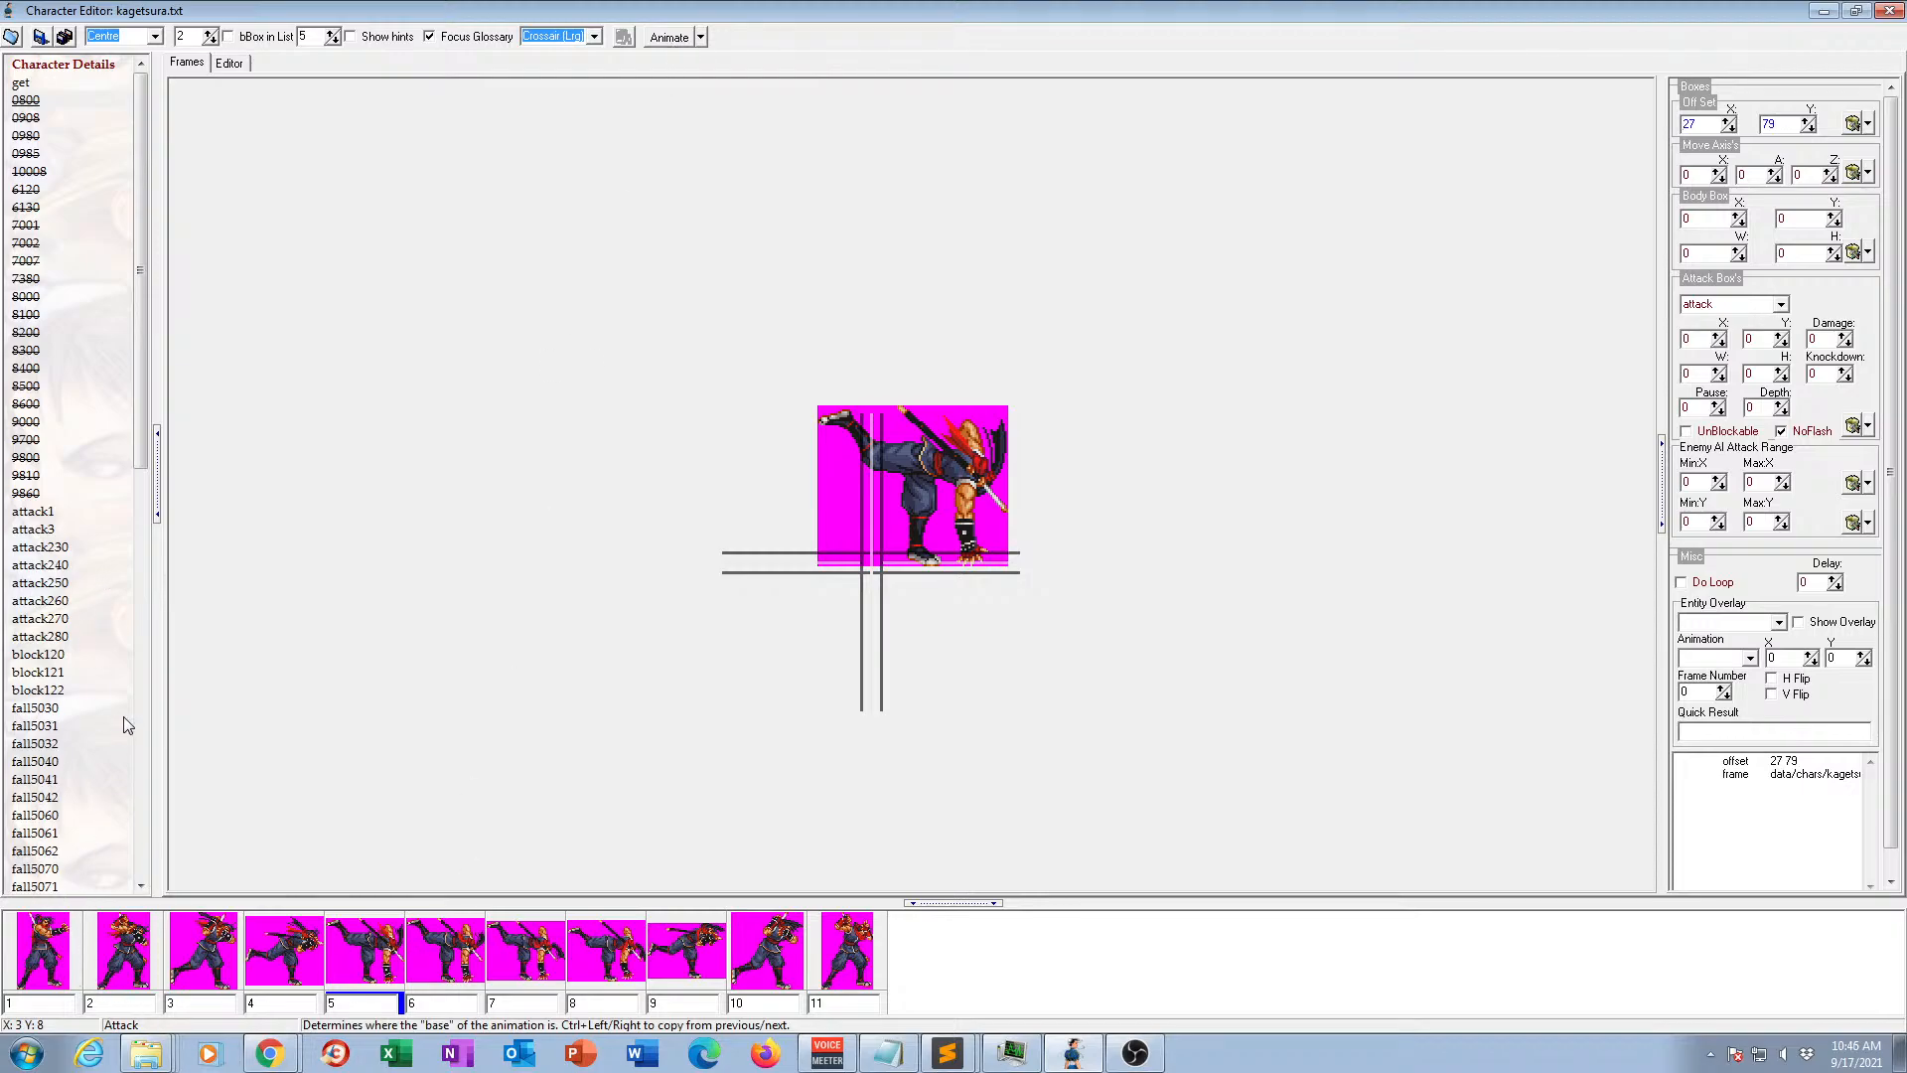
{"action": "left_click", "coordinate": [52, 974]}
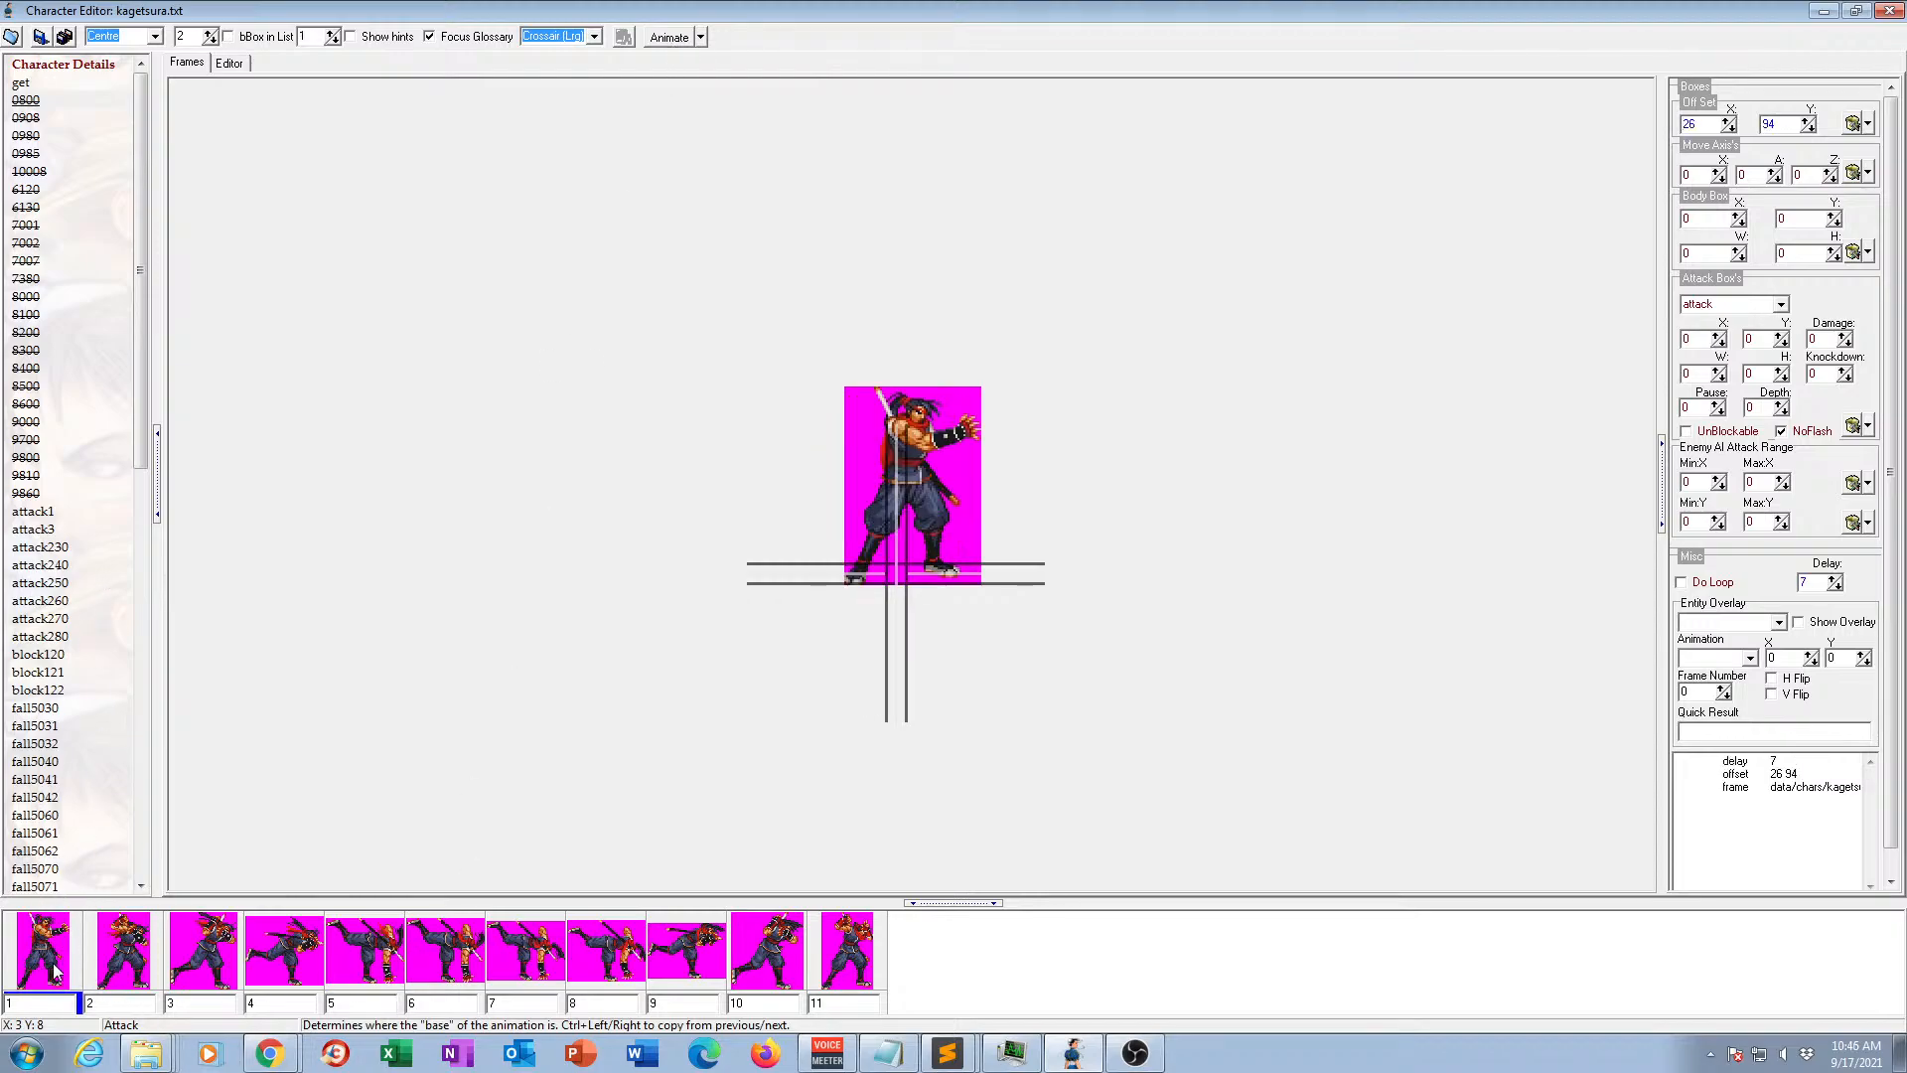
{"action": "left_click", "coordinate": [132, 958]}
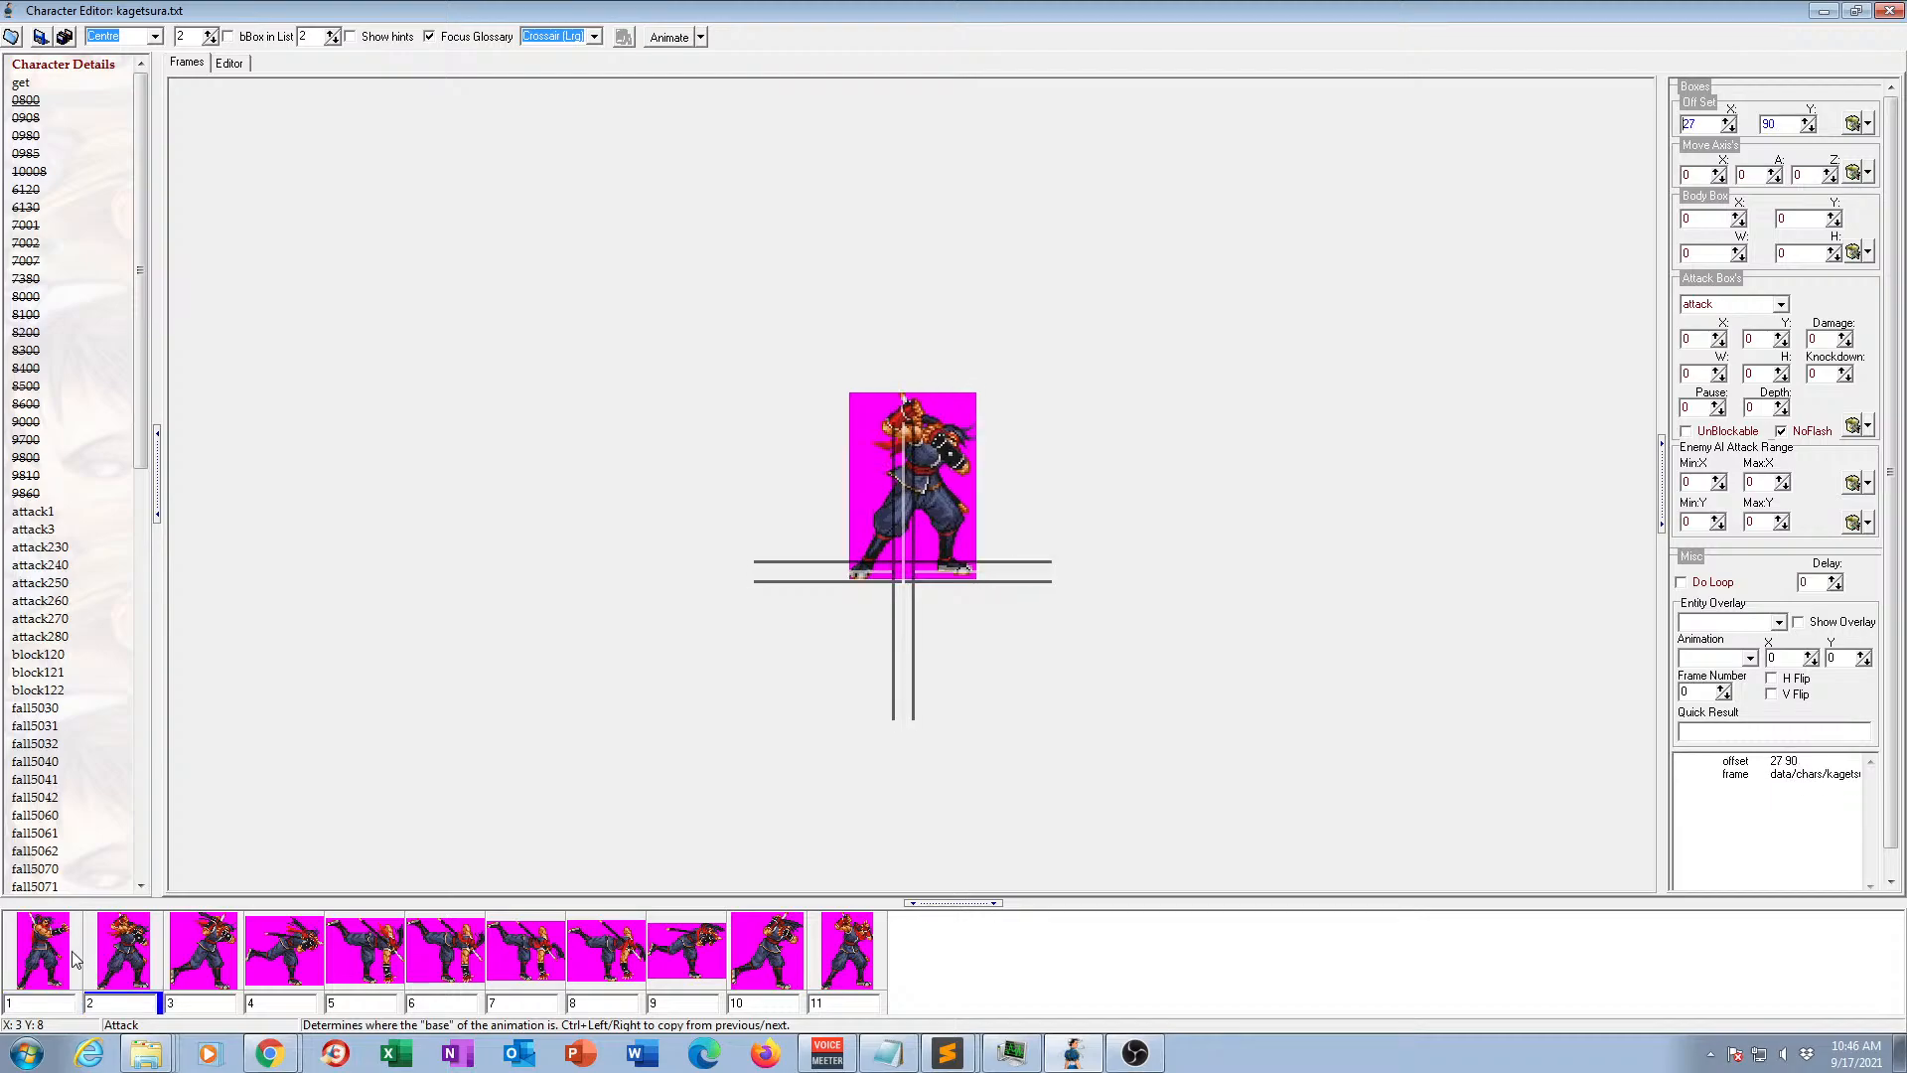
{"action": "left_click", "coordinate": [41, 956]}
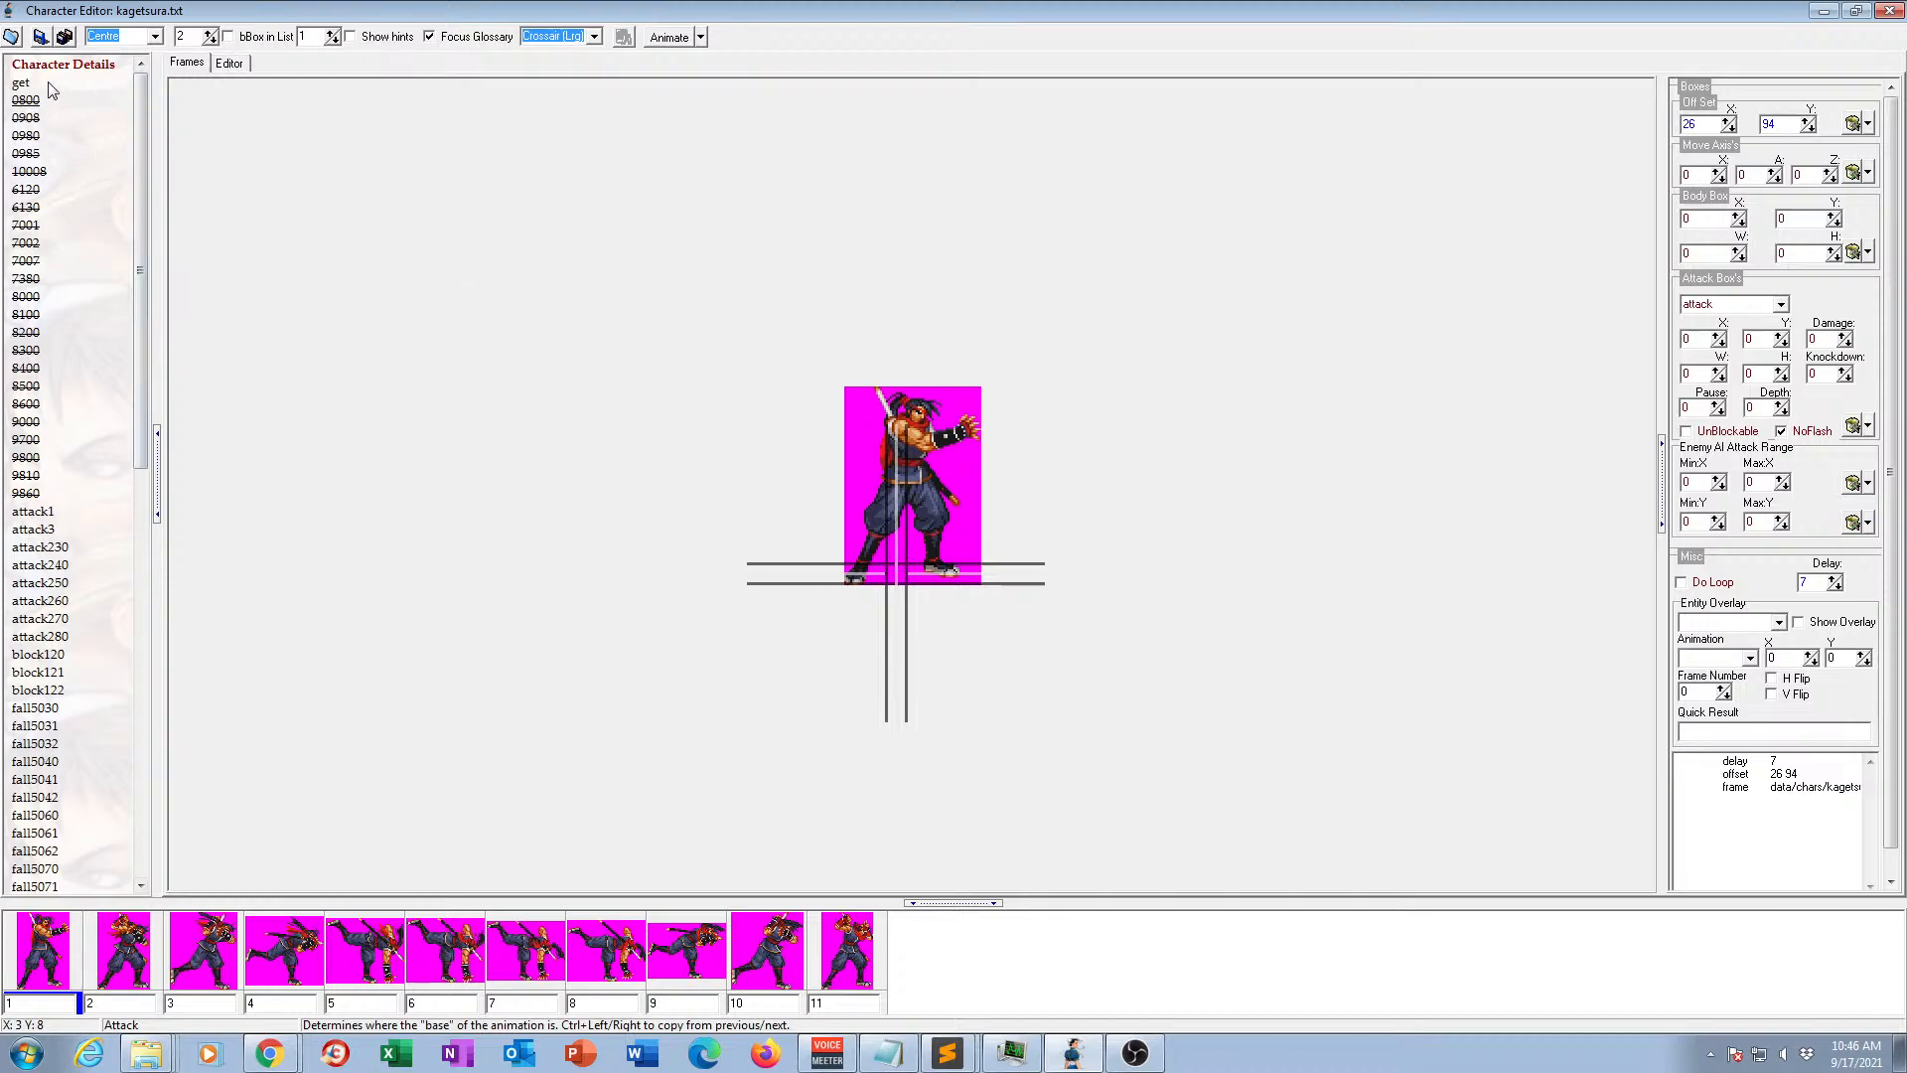
Copy the text of animation 0800 from its header through the first frame, 312.gif.
{"action": "left_click", "coordinate": [195, 68]}
{"action": "left_click", "coordinate": [235, 66]}
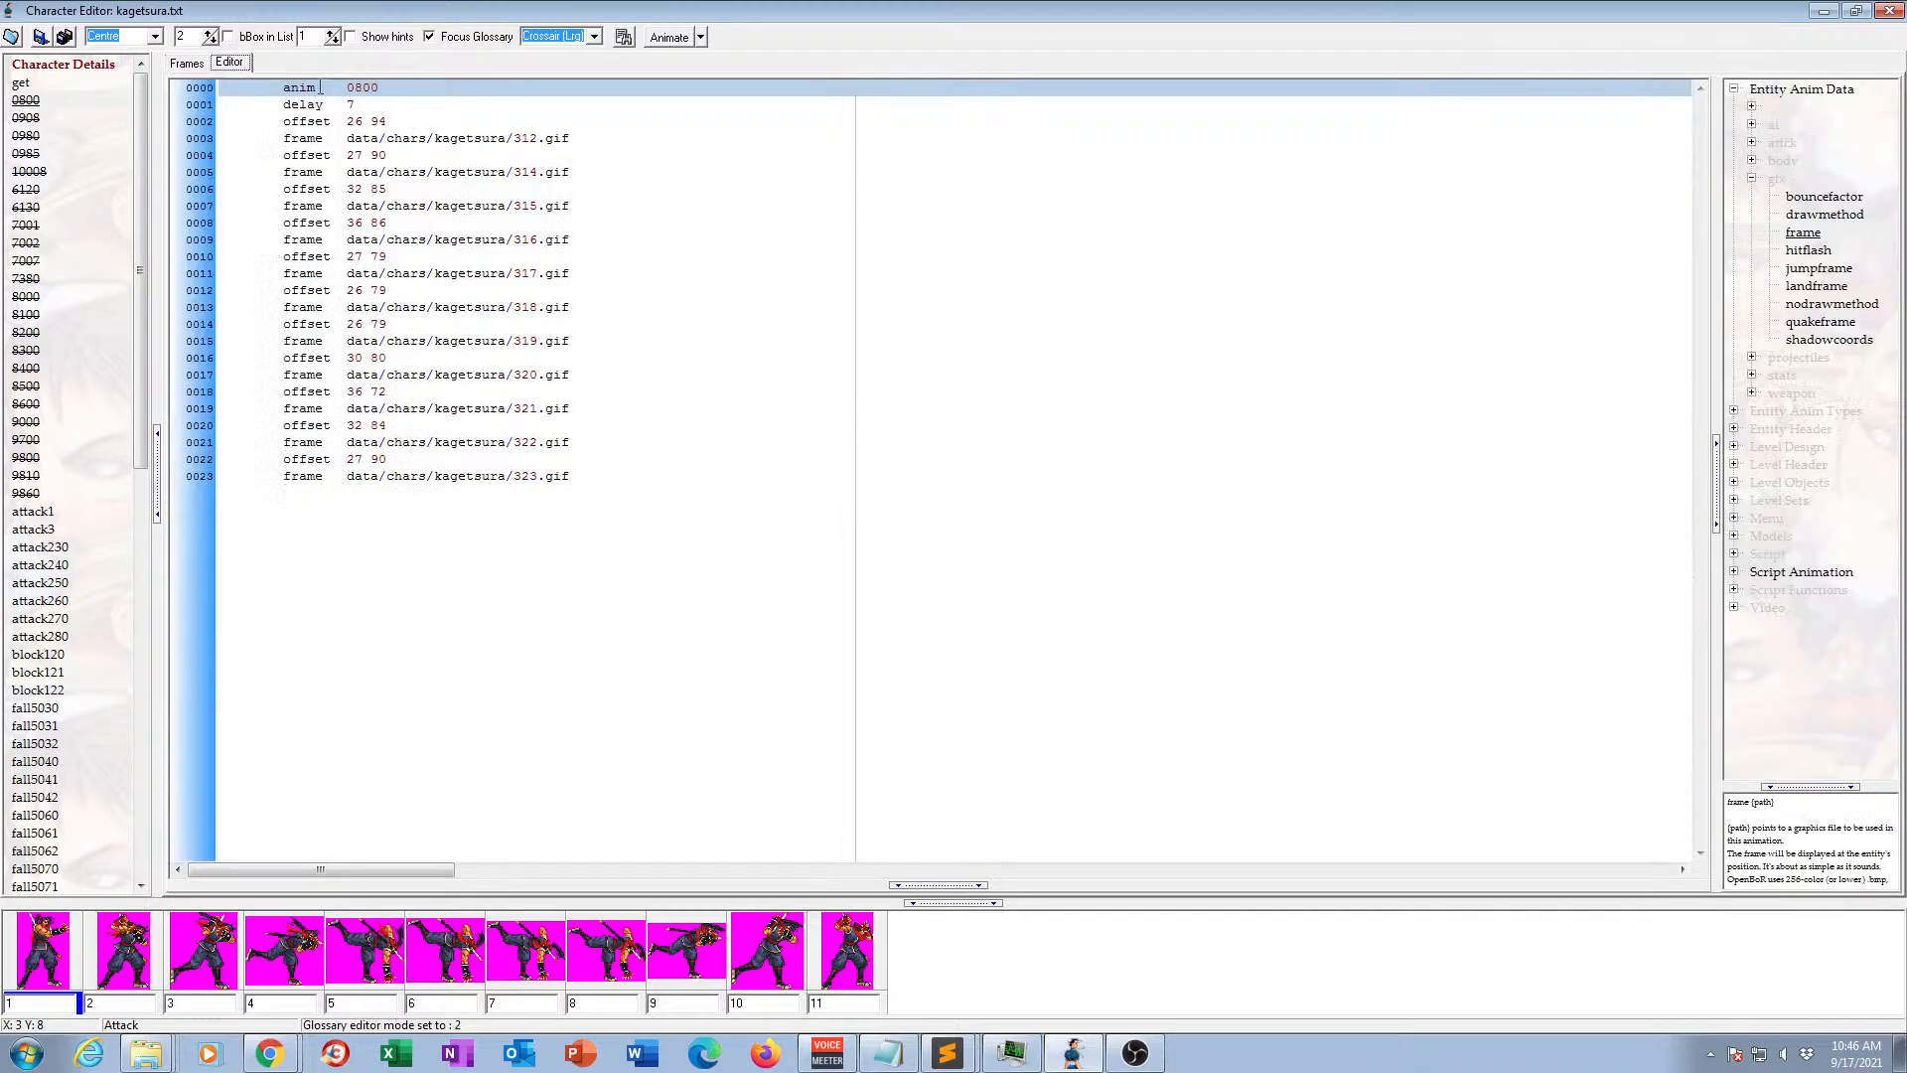
{"action": "double_click", "coordinate": [288, 88]}
{"action": "left_click_drag", "start_coordinate": [288, 91], "coordinate": [788, 137]}
{"action": "key", "text": "ctrl+c"}
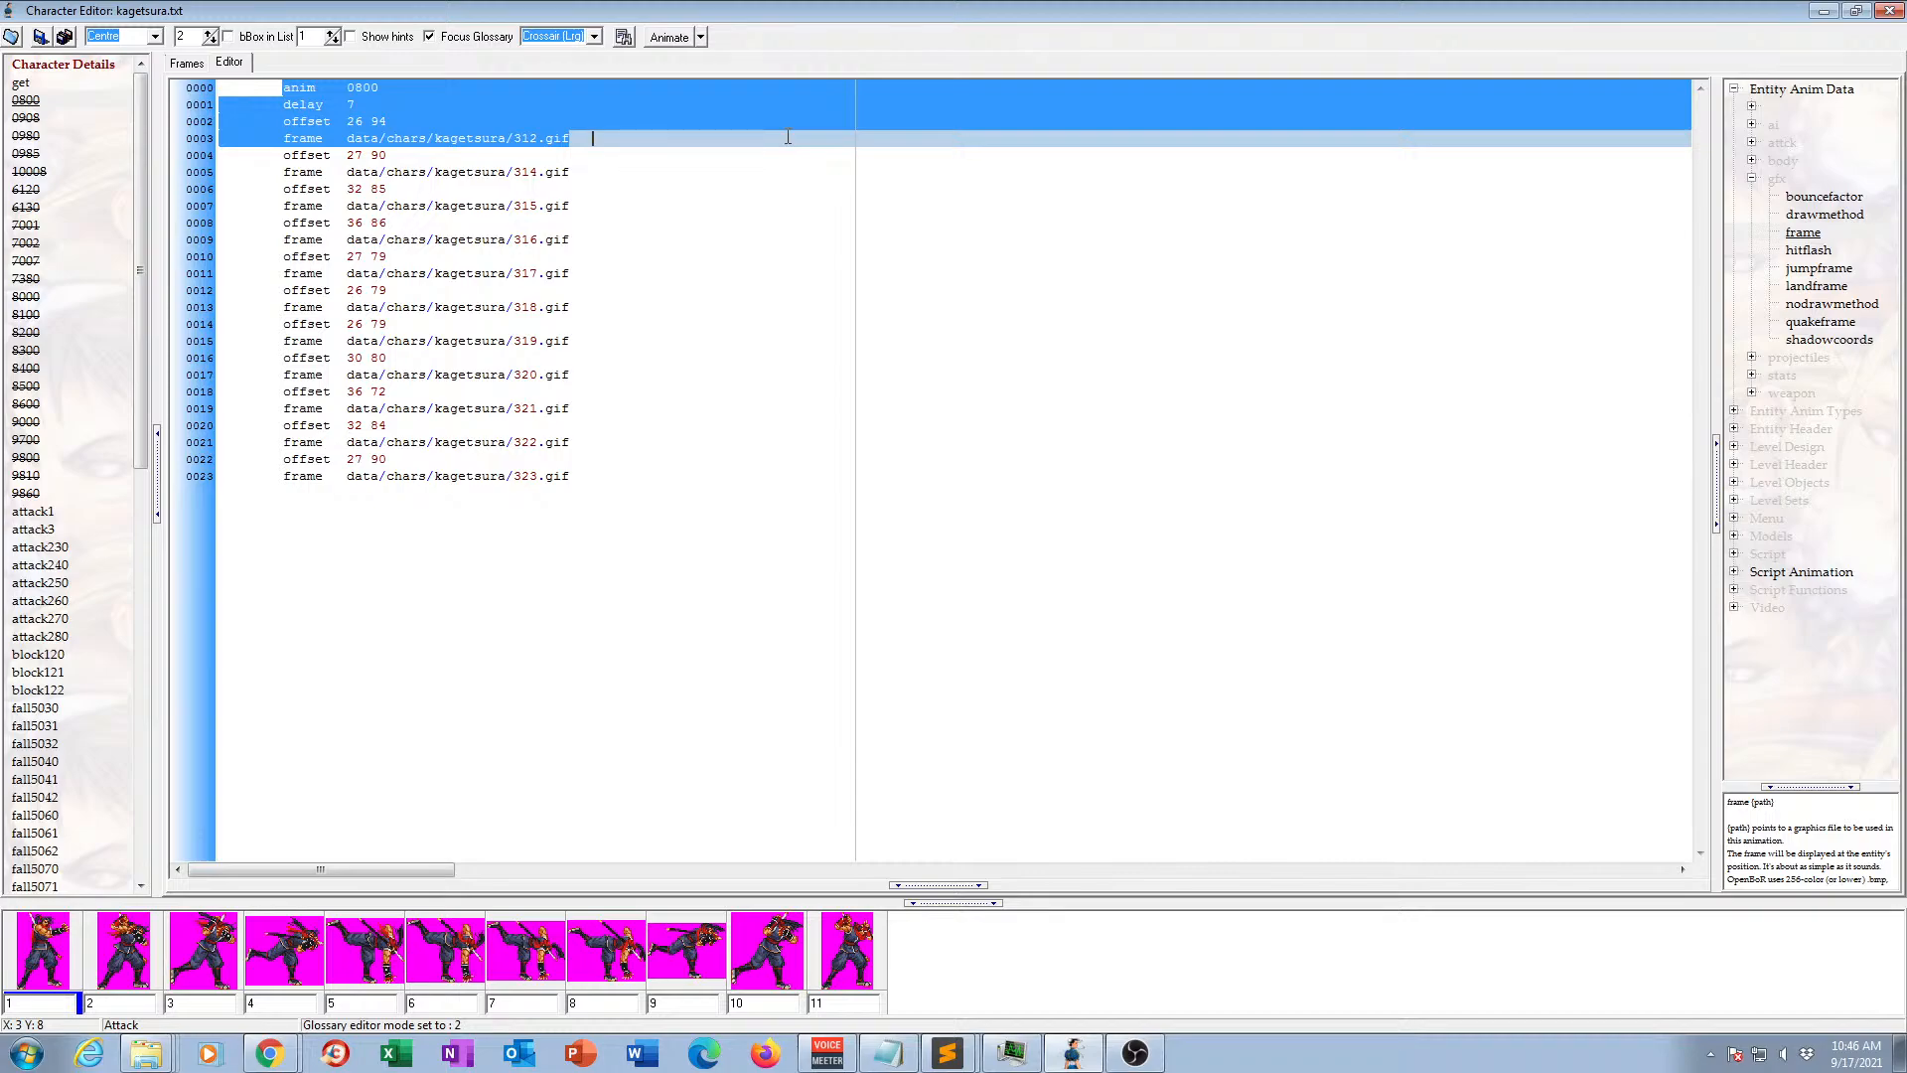
Add a new animation to the character and name it grab.
{"action": "right_click", "coordinate": [66, 83]}
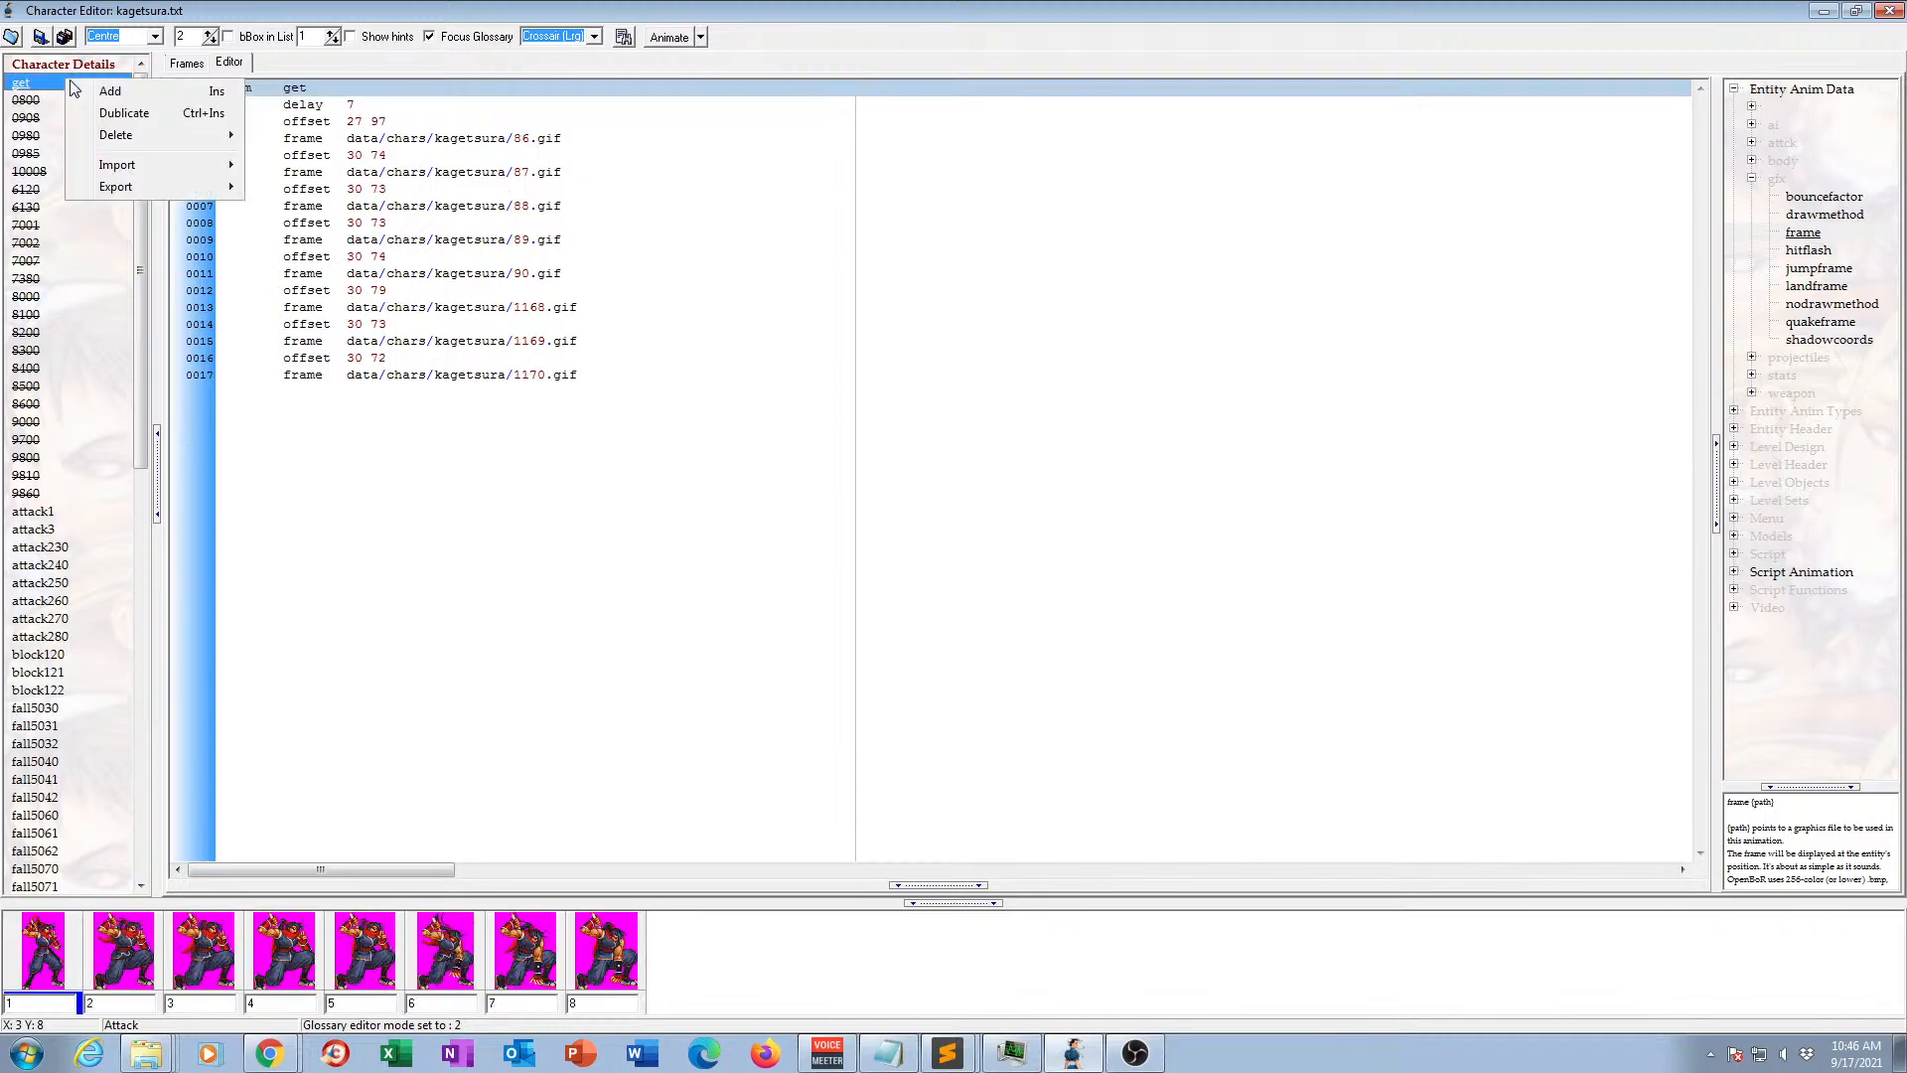
{"action": "left_click", "coordinate": [142, 96]}
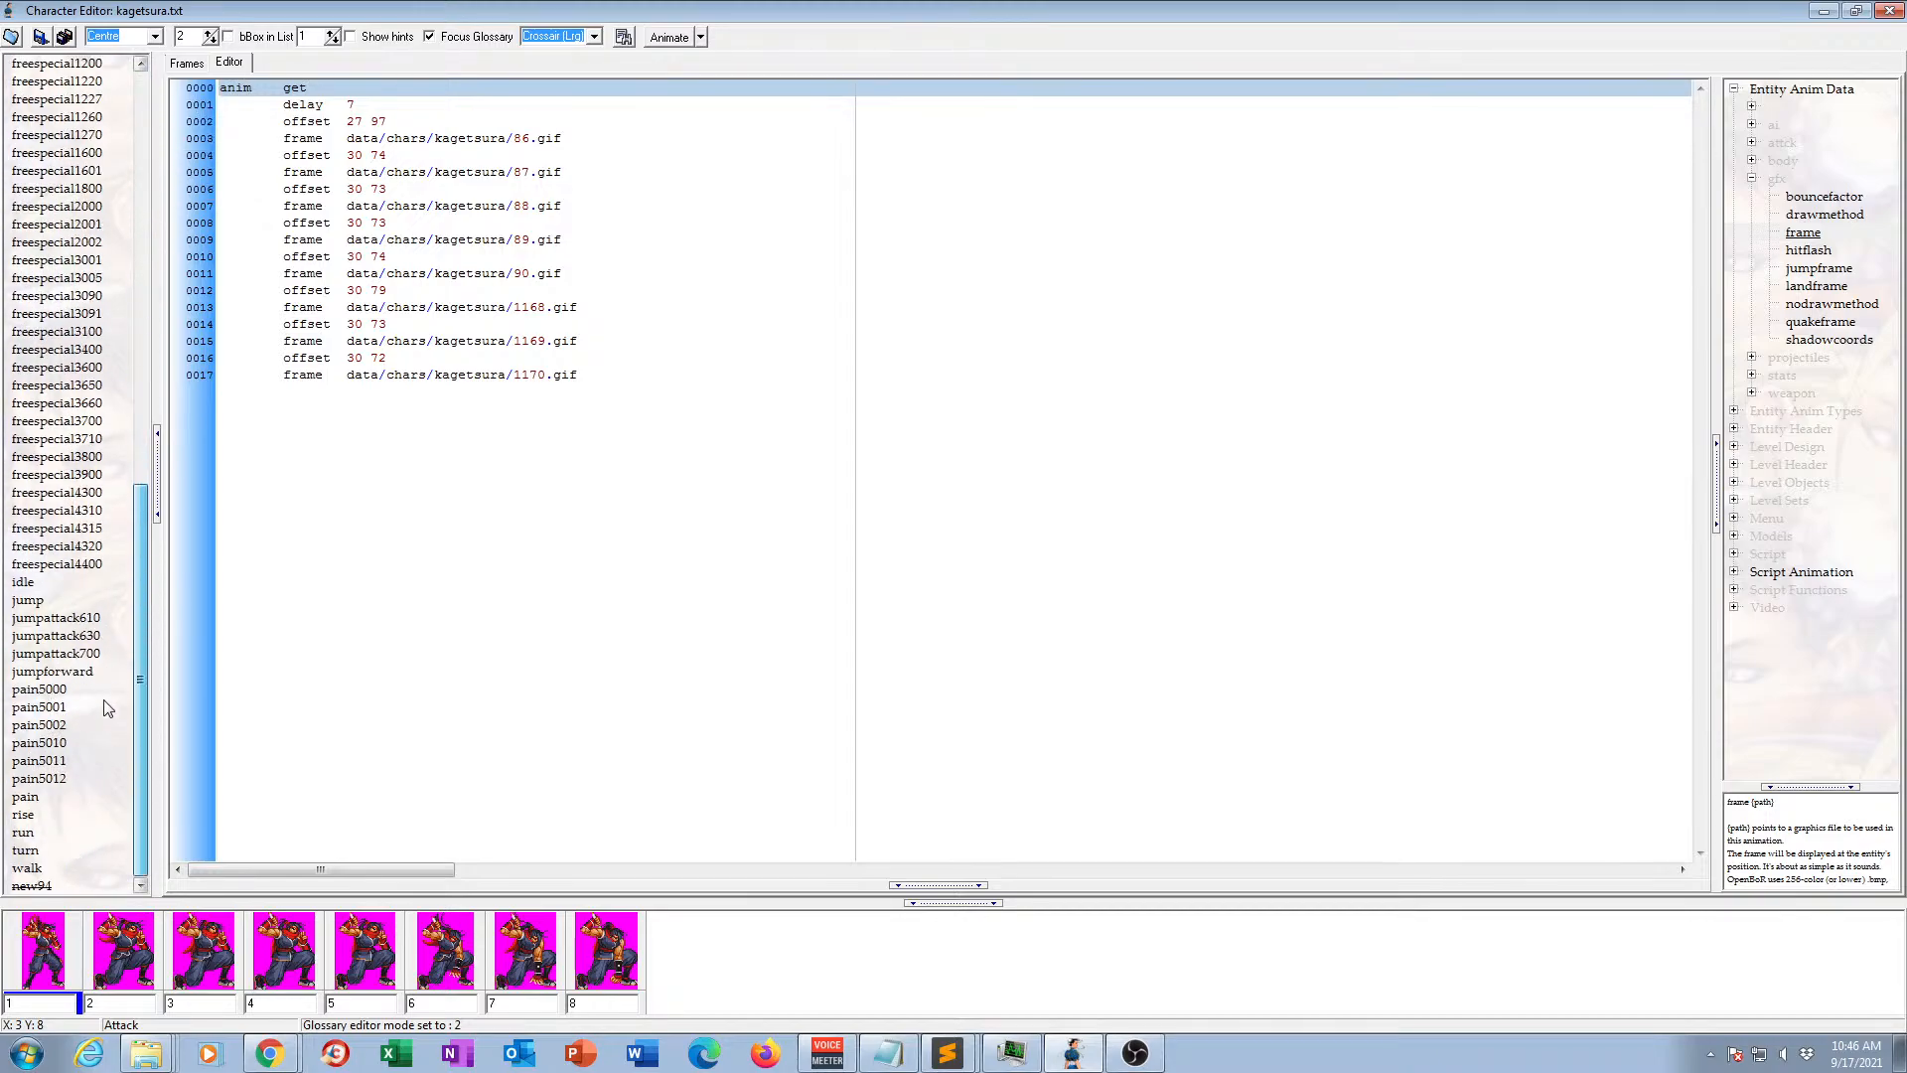
{"action": "left_click", "coordinate": [32, 886]}
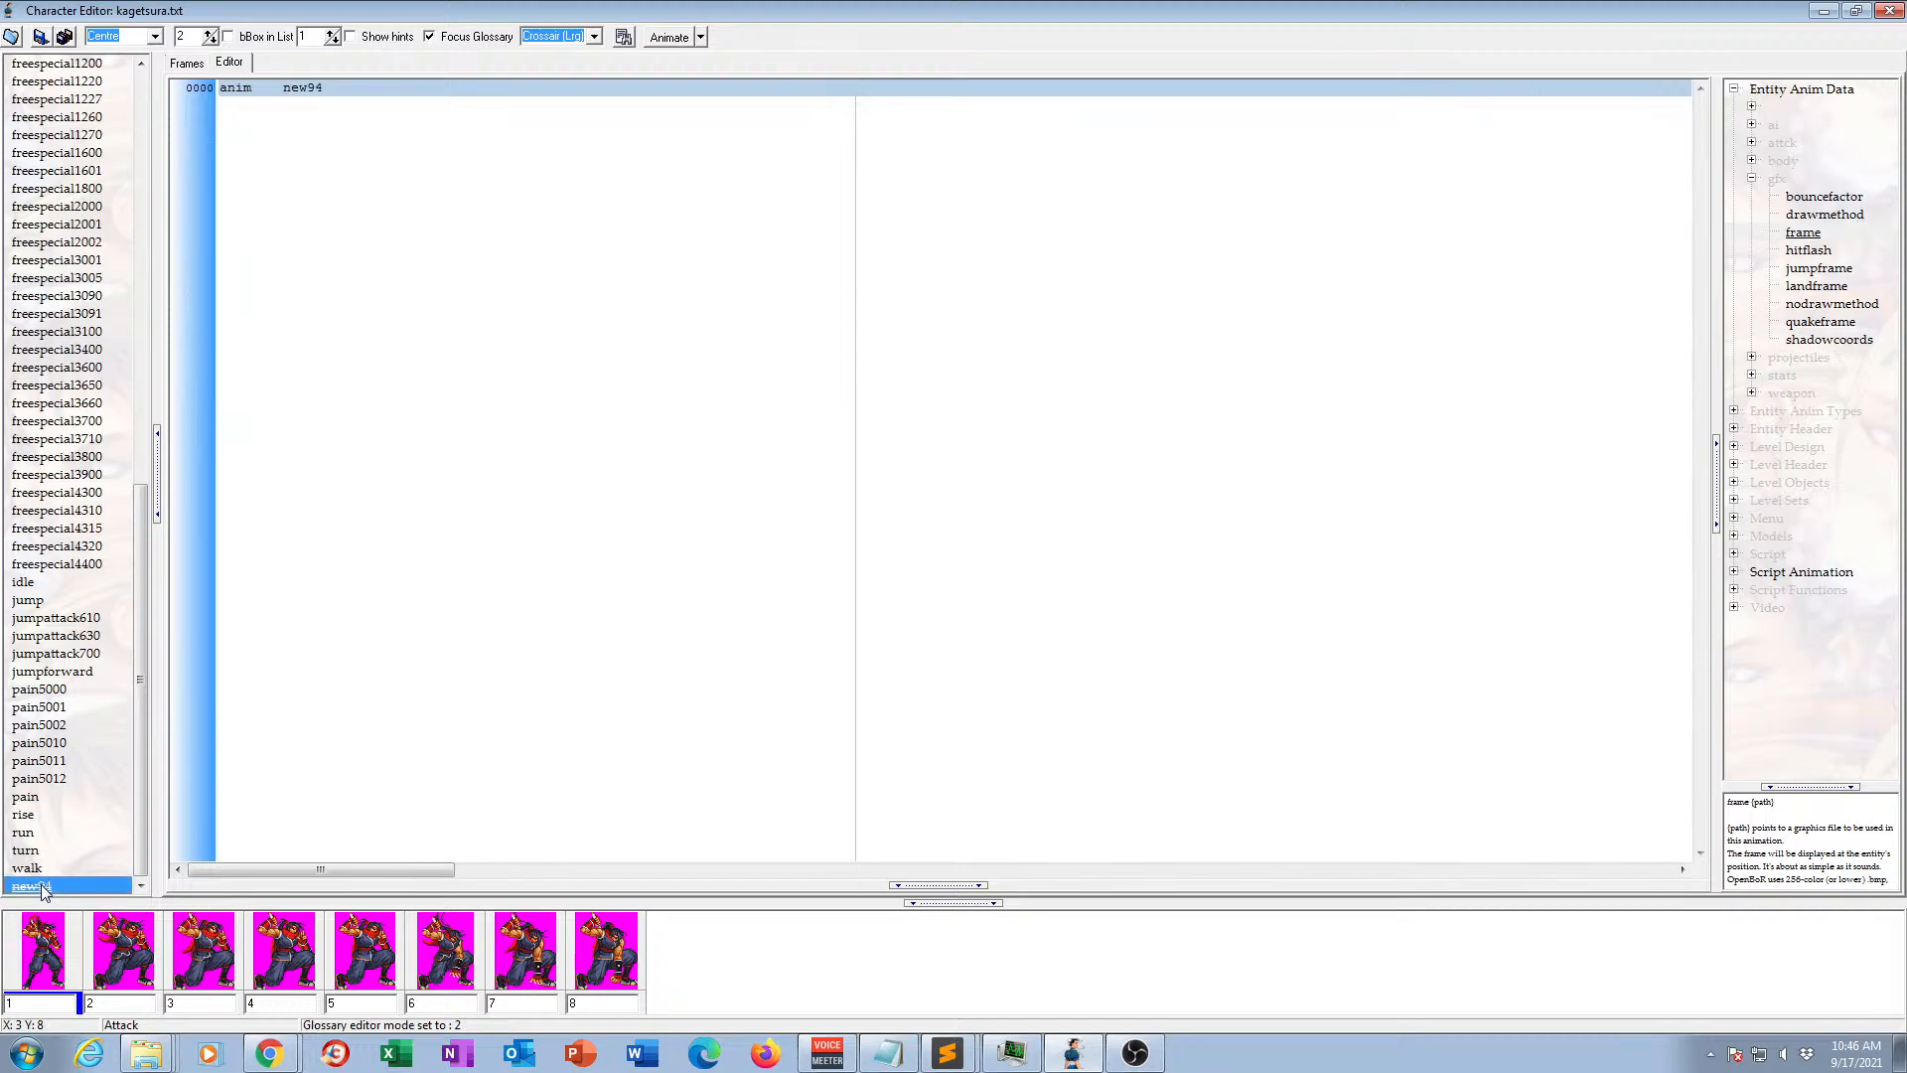
{"action": "left_click", "coordinate": [44, 888]}
{"action": "type", "text": "grab"}
{"action": "key", "text": "Return"}
Paste the copied lines into the grab animation, remove the extra anim 0800 header, and check the resulting frame.
{"action": "left_click", "coordinate": [342, 87]}
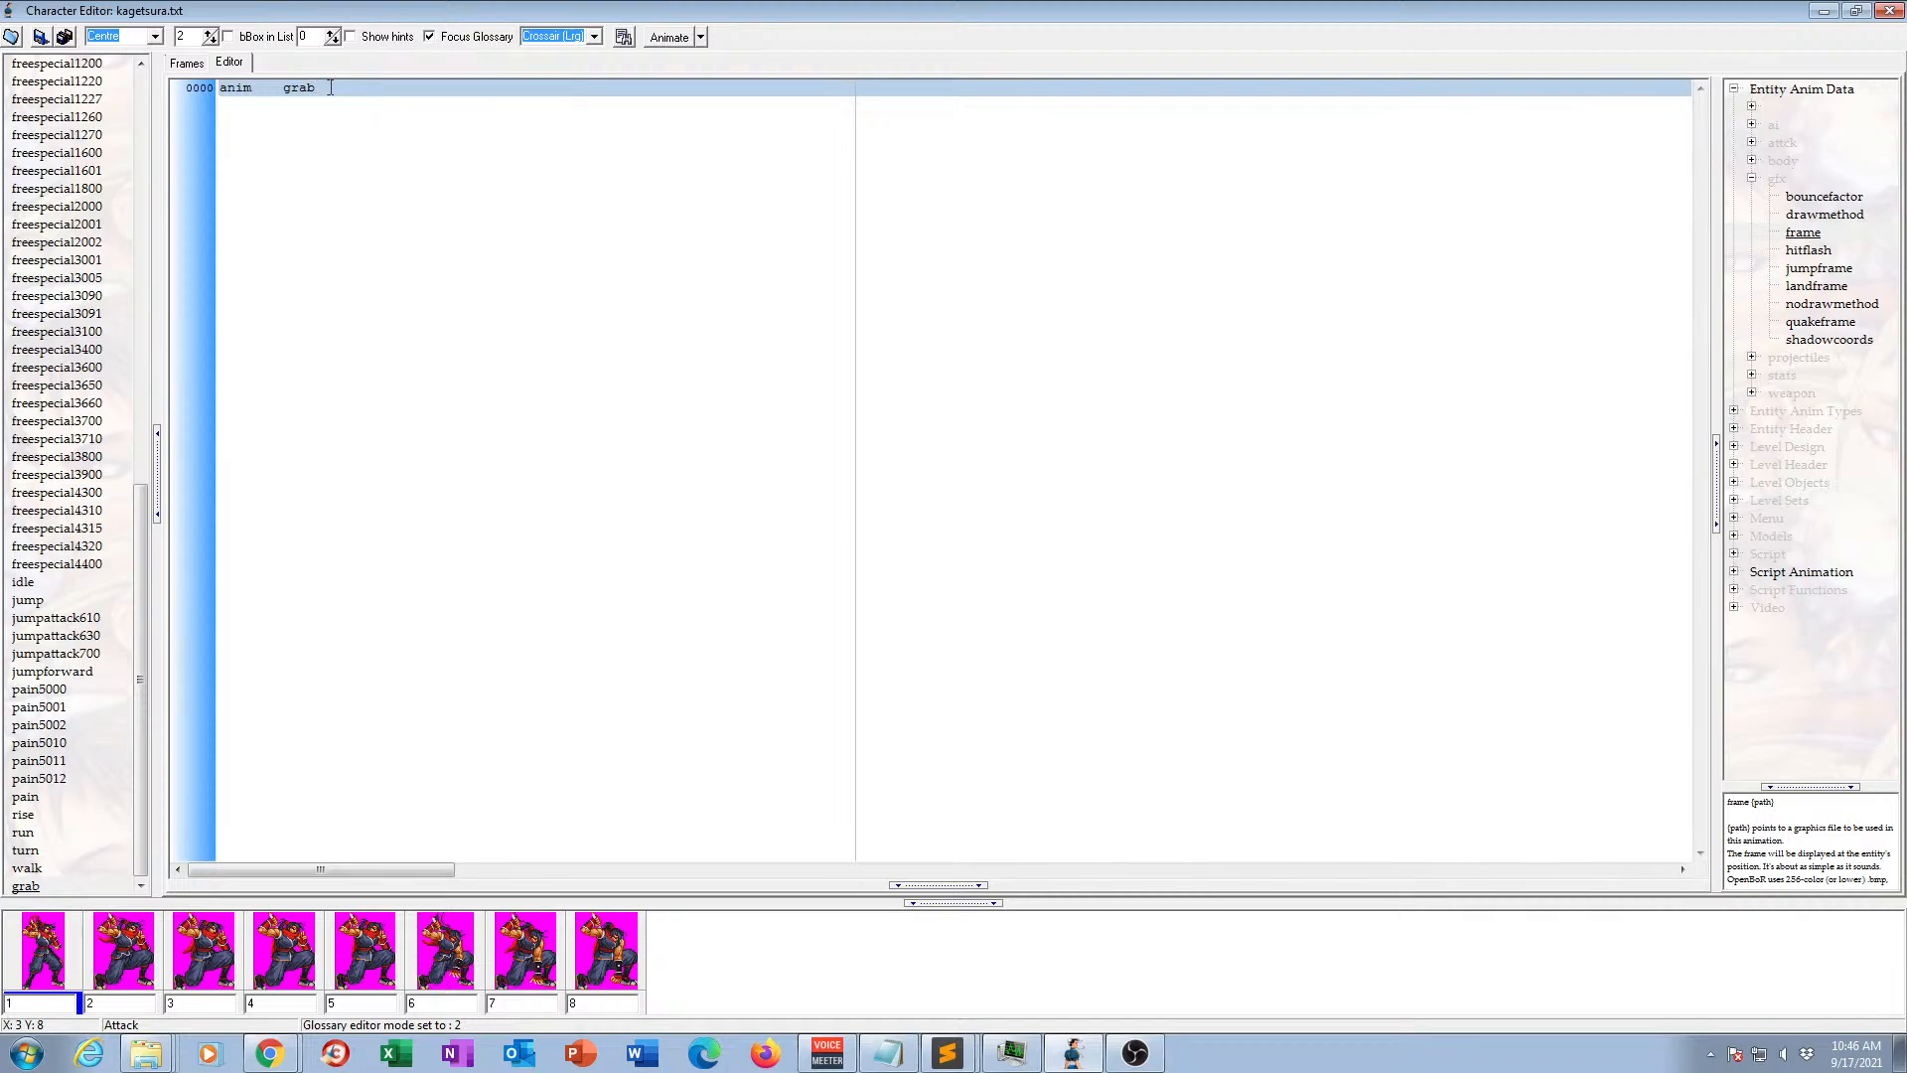
{"action": "key", "text": "ctrl+v"}
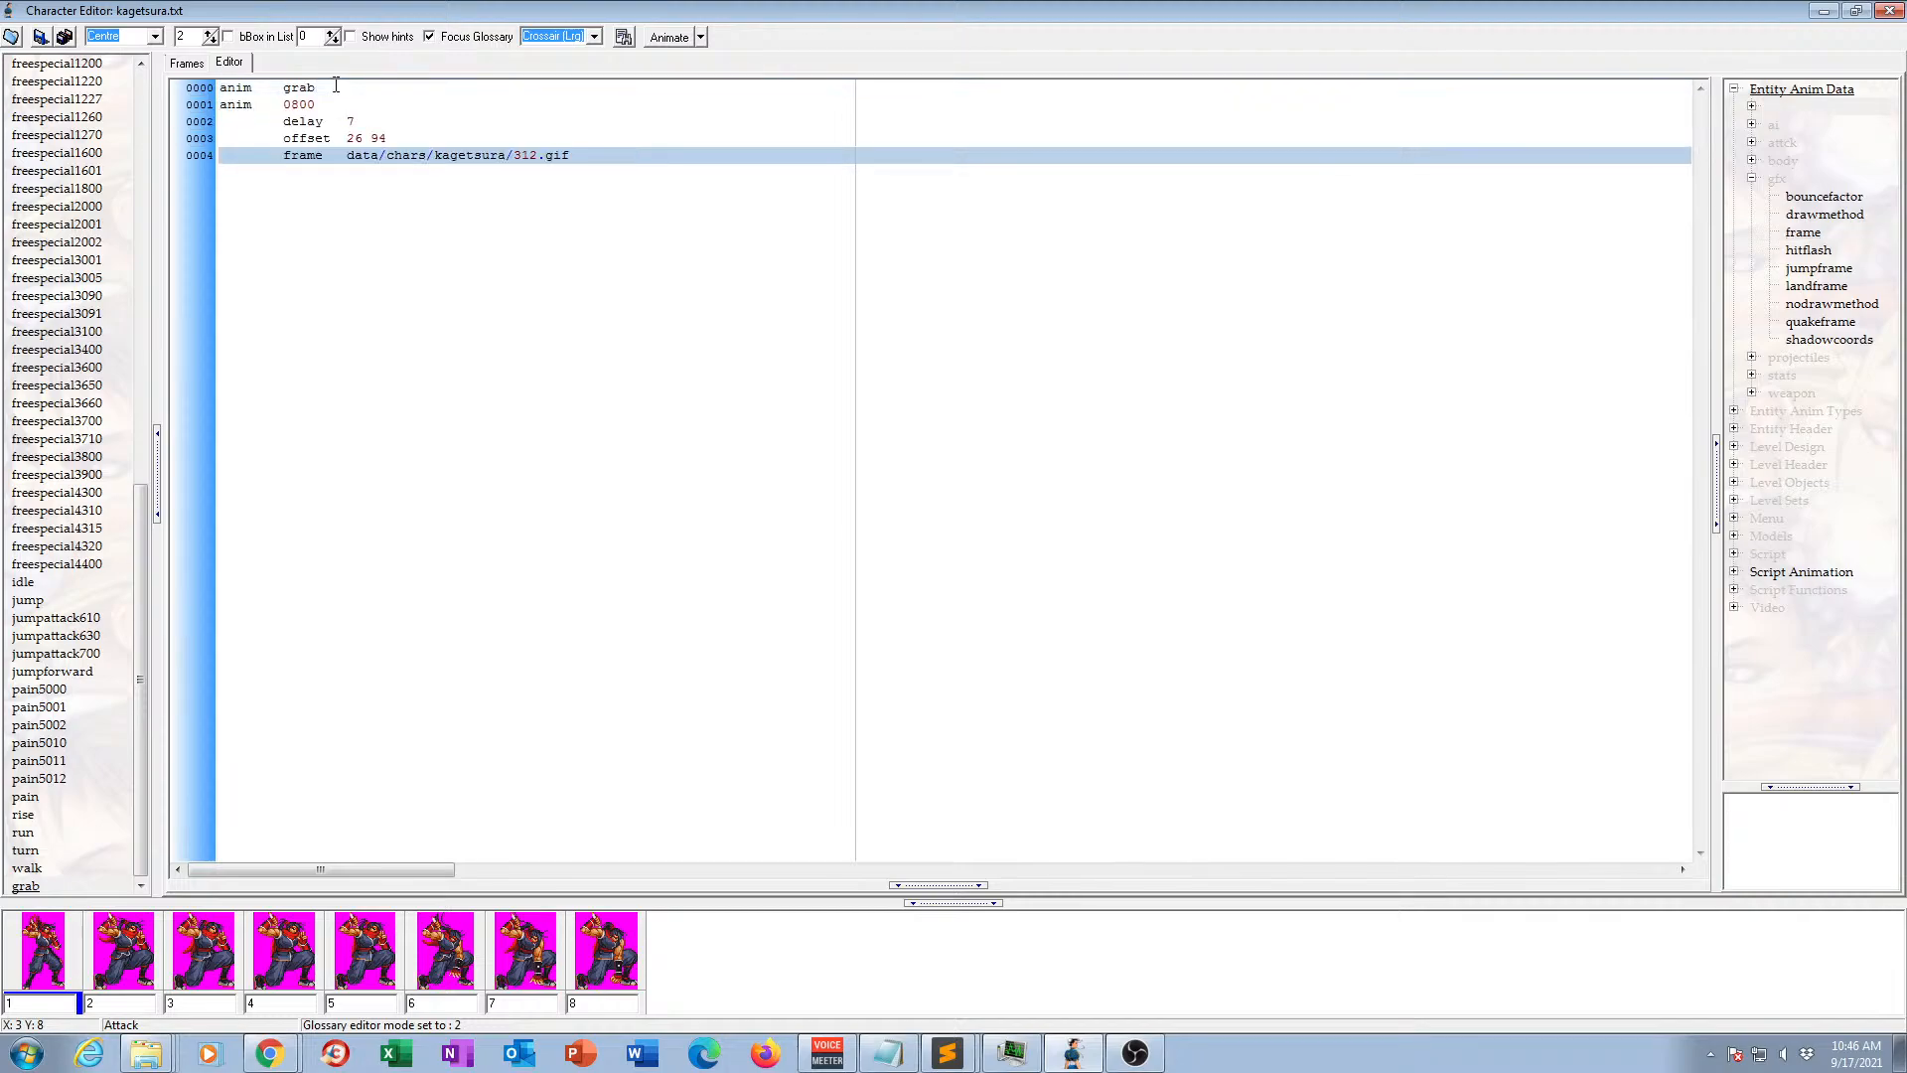
{"action": "left_click_drag", "start_coordinate": [320, 86], "coordinate": [330, 103]}
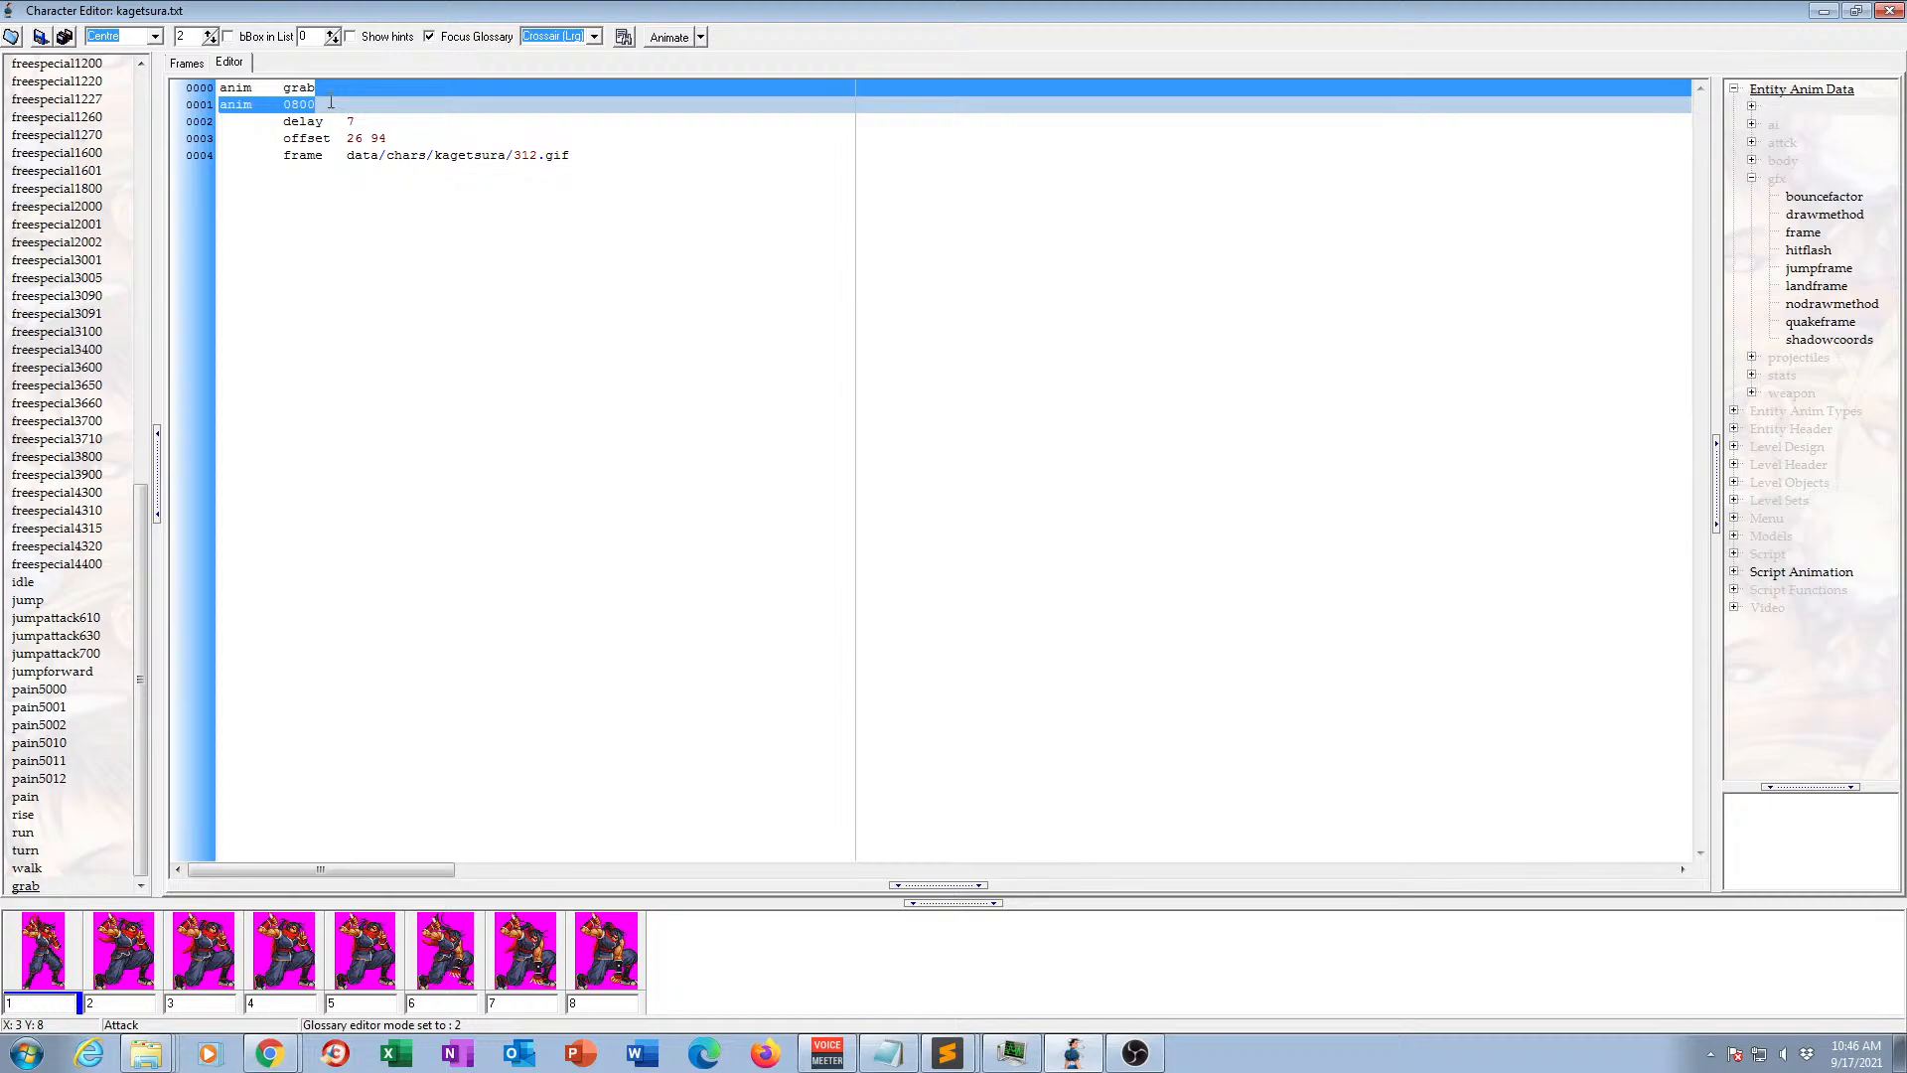
{"action": "key", "text": "Delete"}
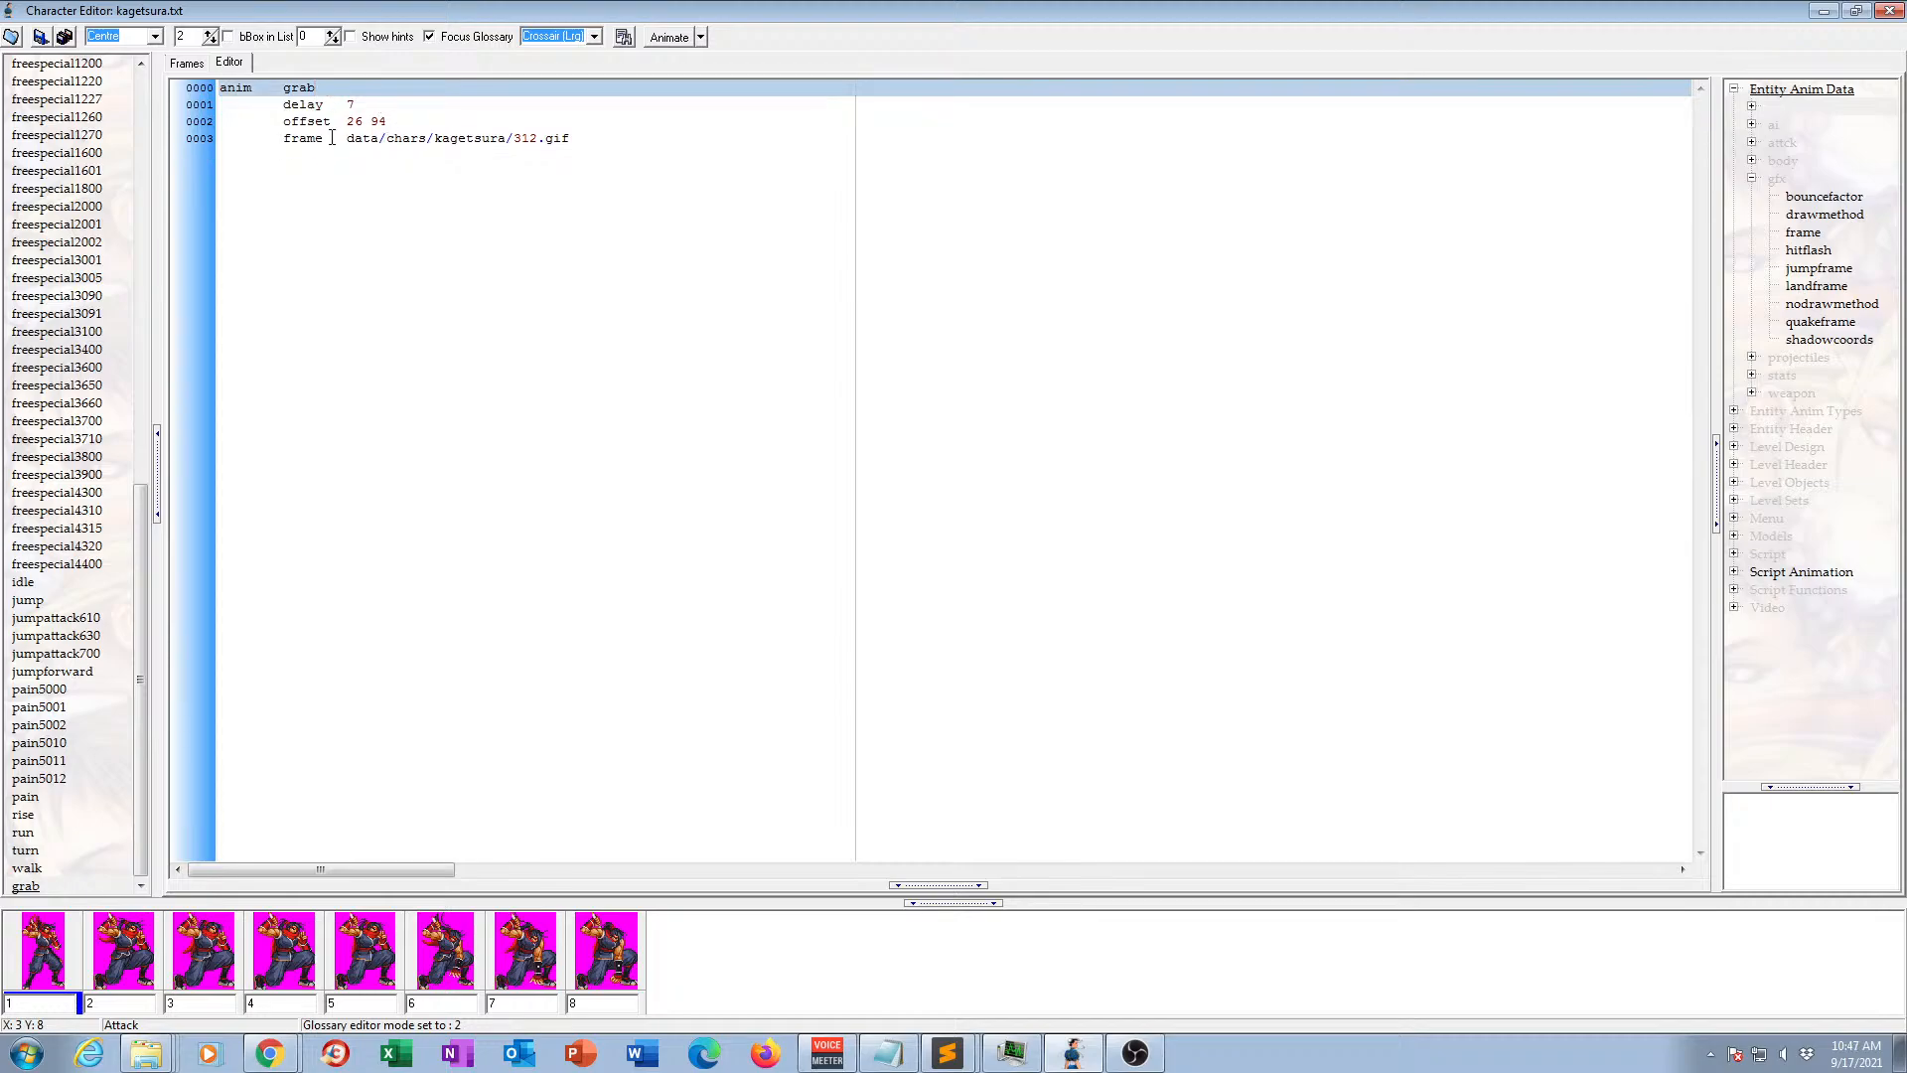
{"action": "left_click", "coordinate": [198, 67]}
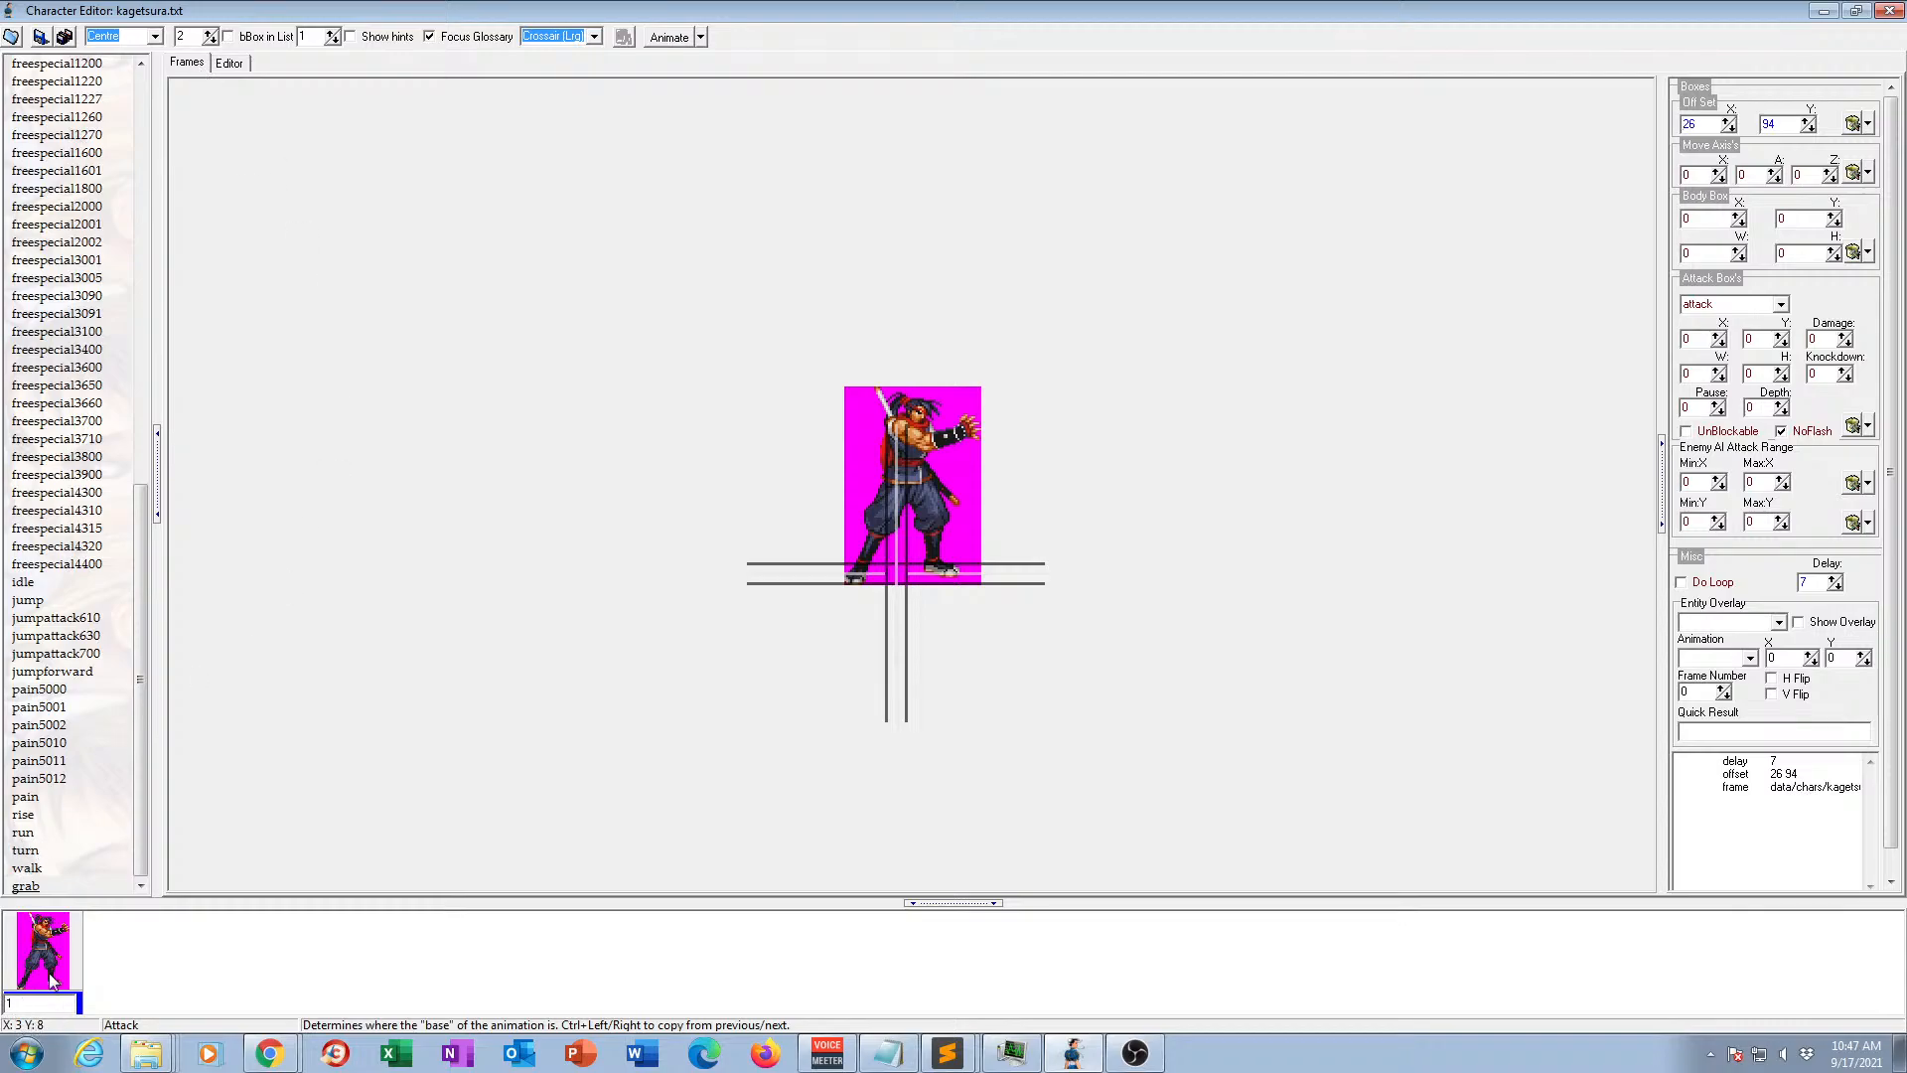
{"action": "left_click", "coordinate": [228, 64]}
{"action": "left_click", "coordinate": [176, 70]}
Rename animation 0800 as grabattack.
{"action": "left_click_drag", "start_coordinate": [139, 544], "coordinate": [136, 126]}
{"action": "left_click", "coordinate": [26, 104]}
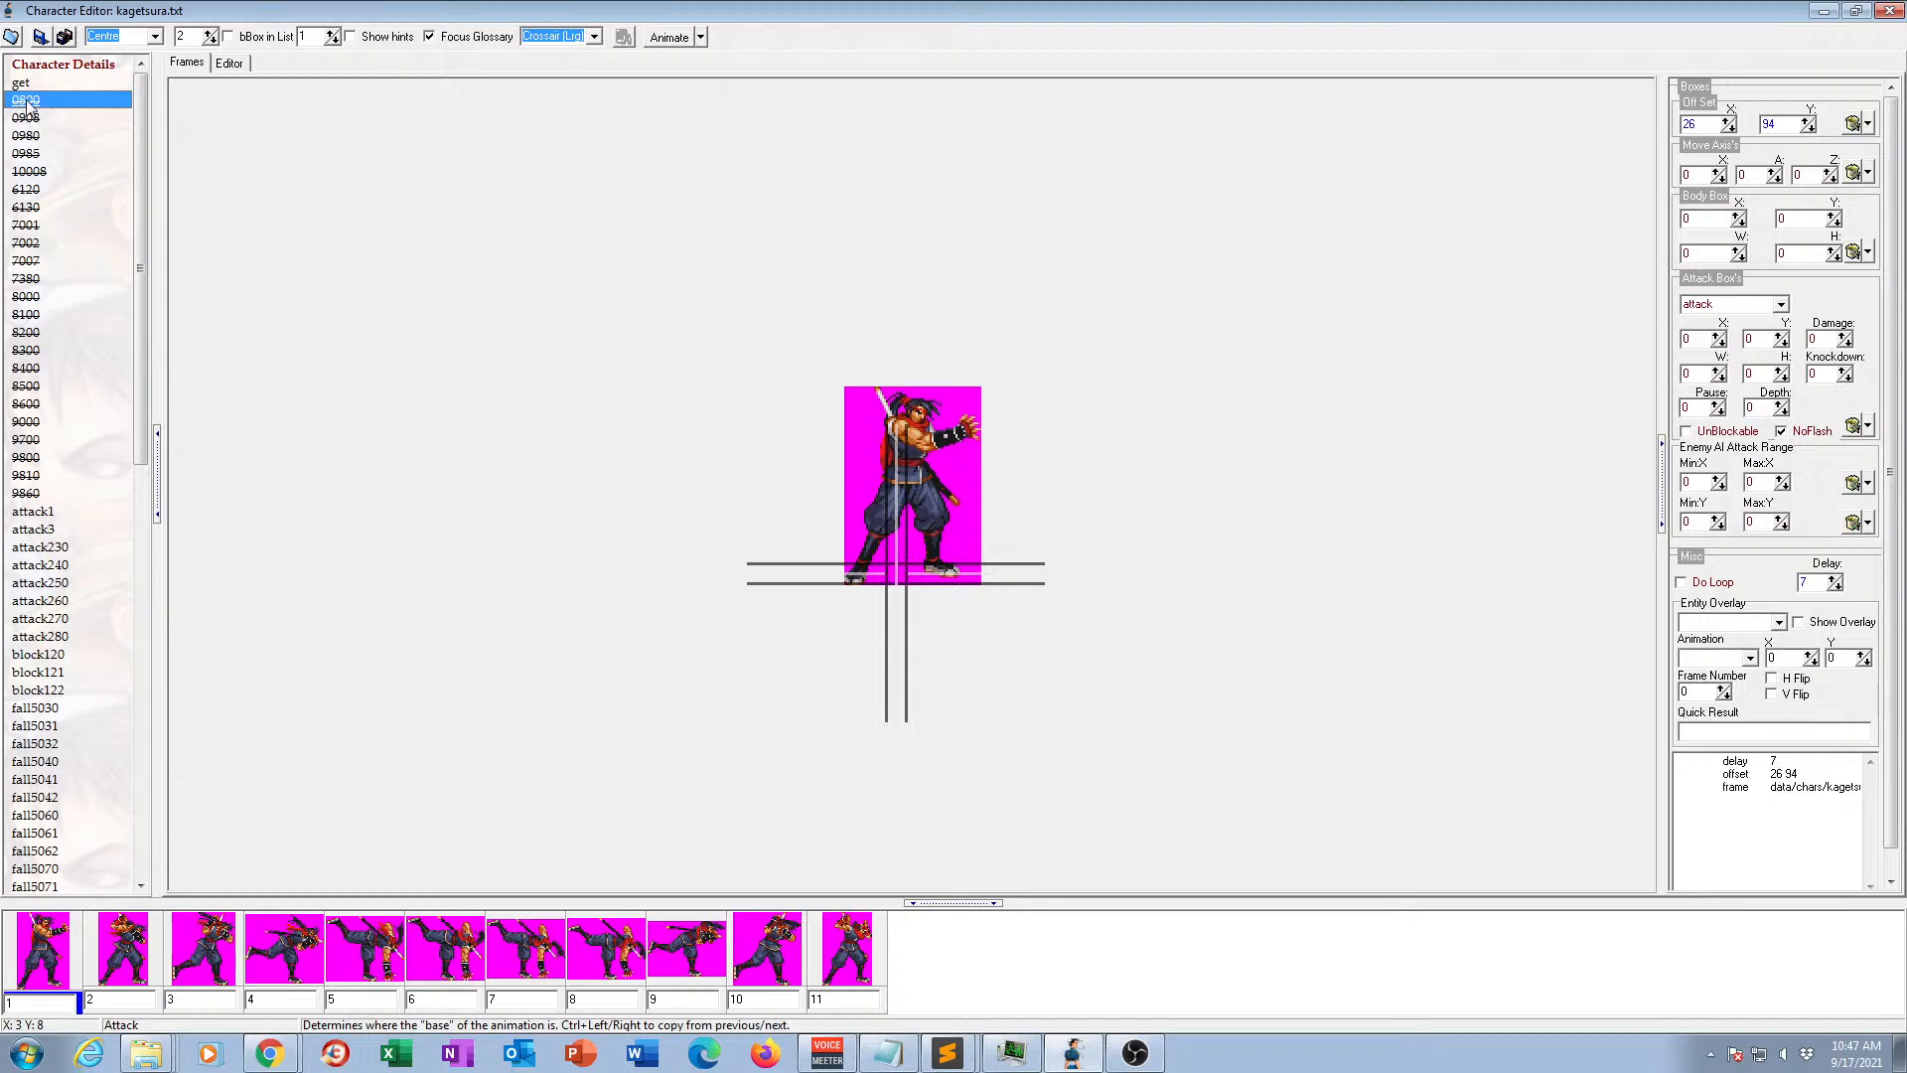
{"action": "left_click", "coordinate": [28, 104]}
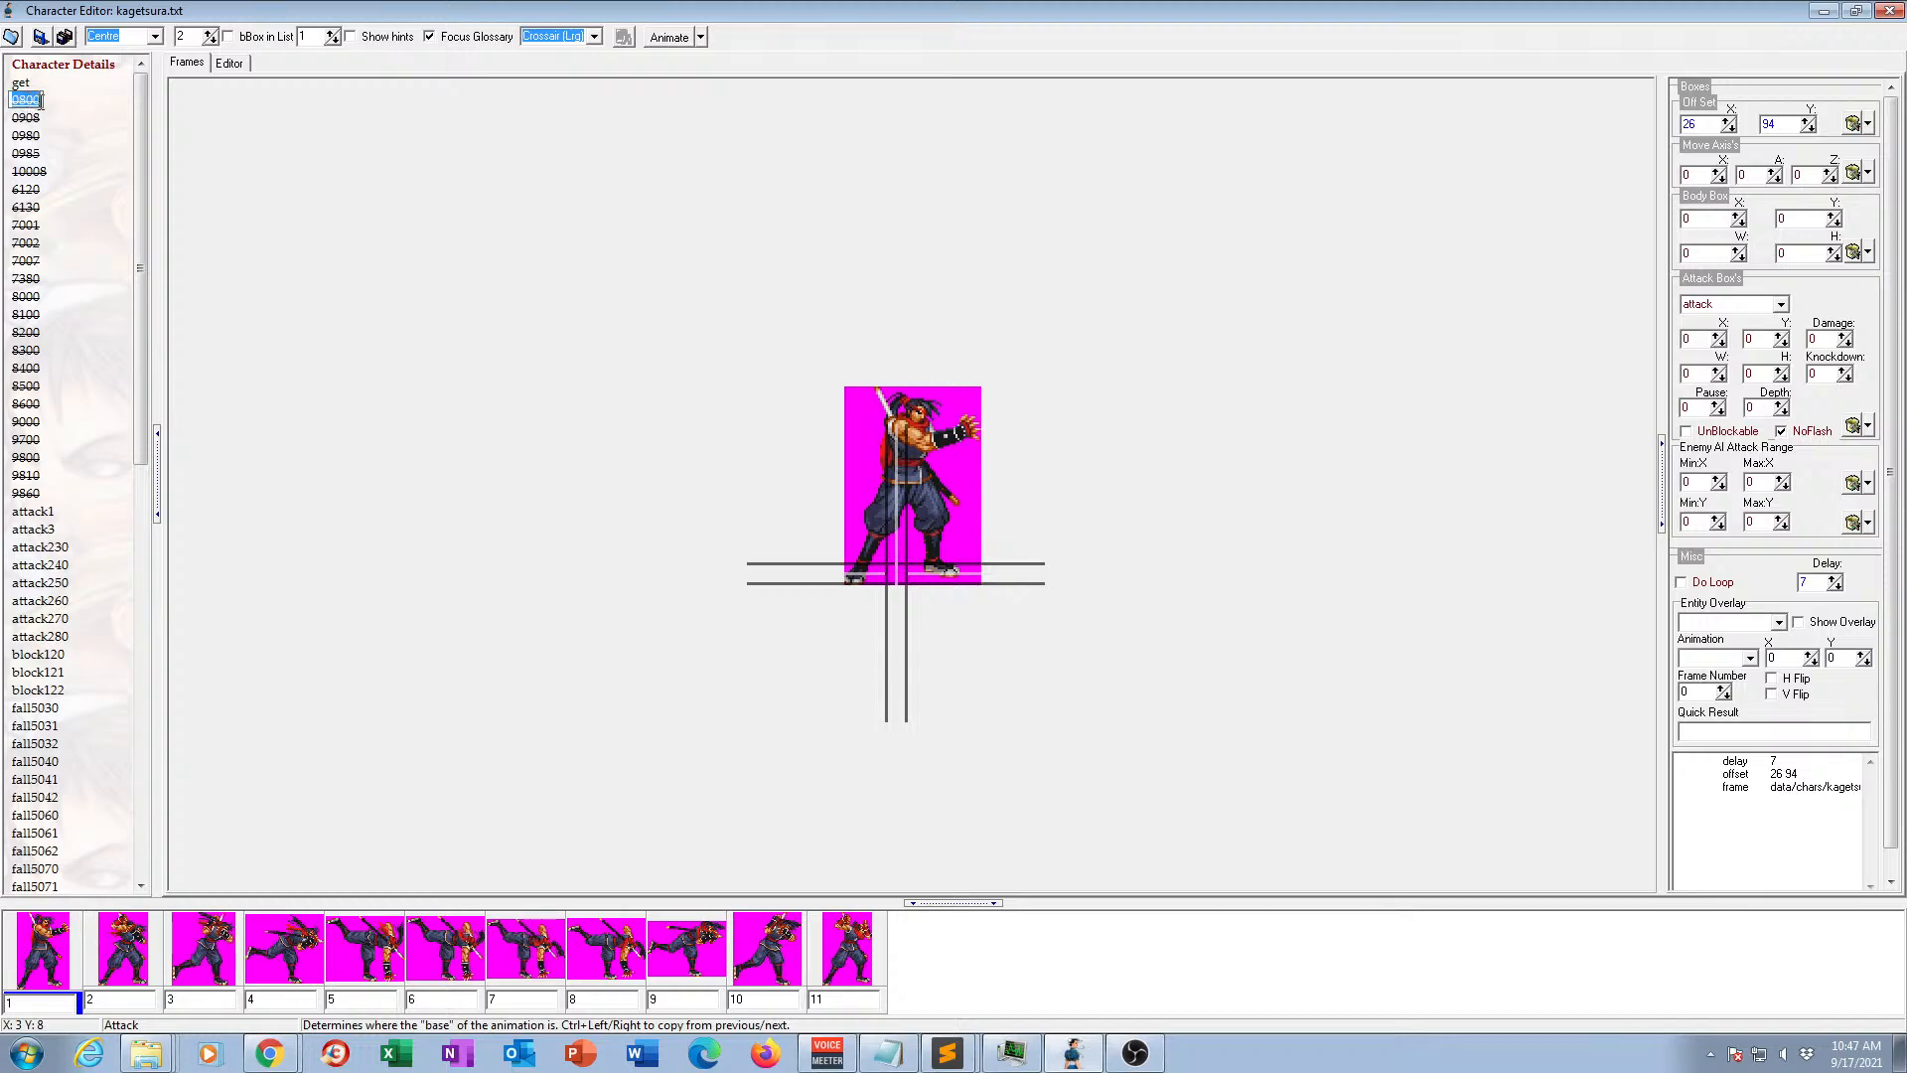
{"action": "type", "text": "grabattack"}
{"action": "key", "text": "Return"}
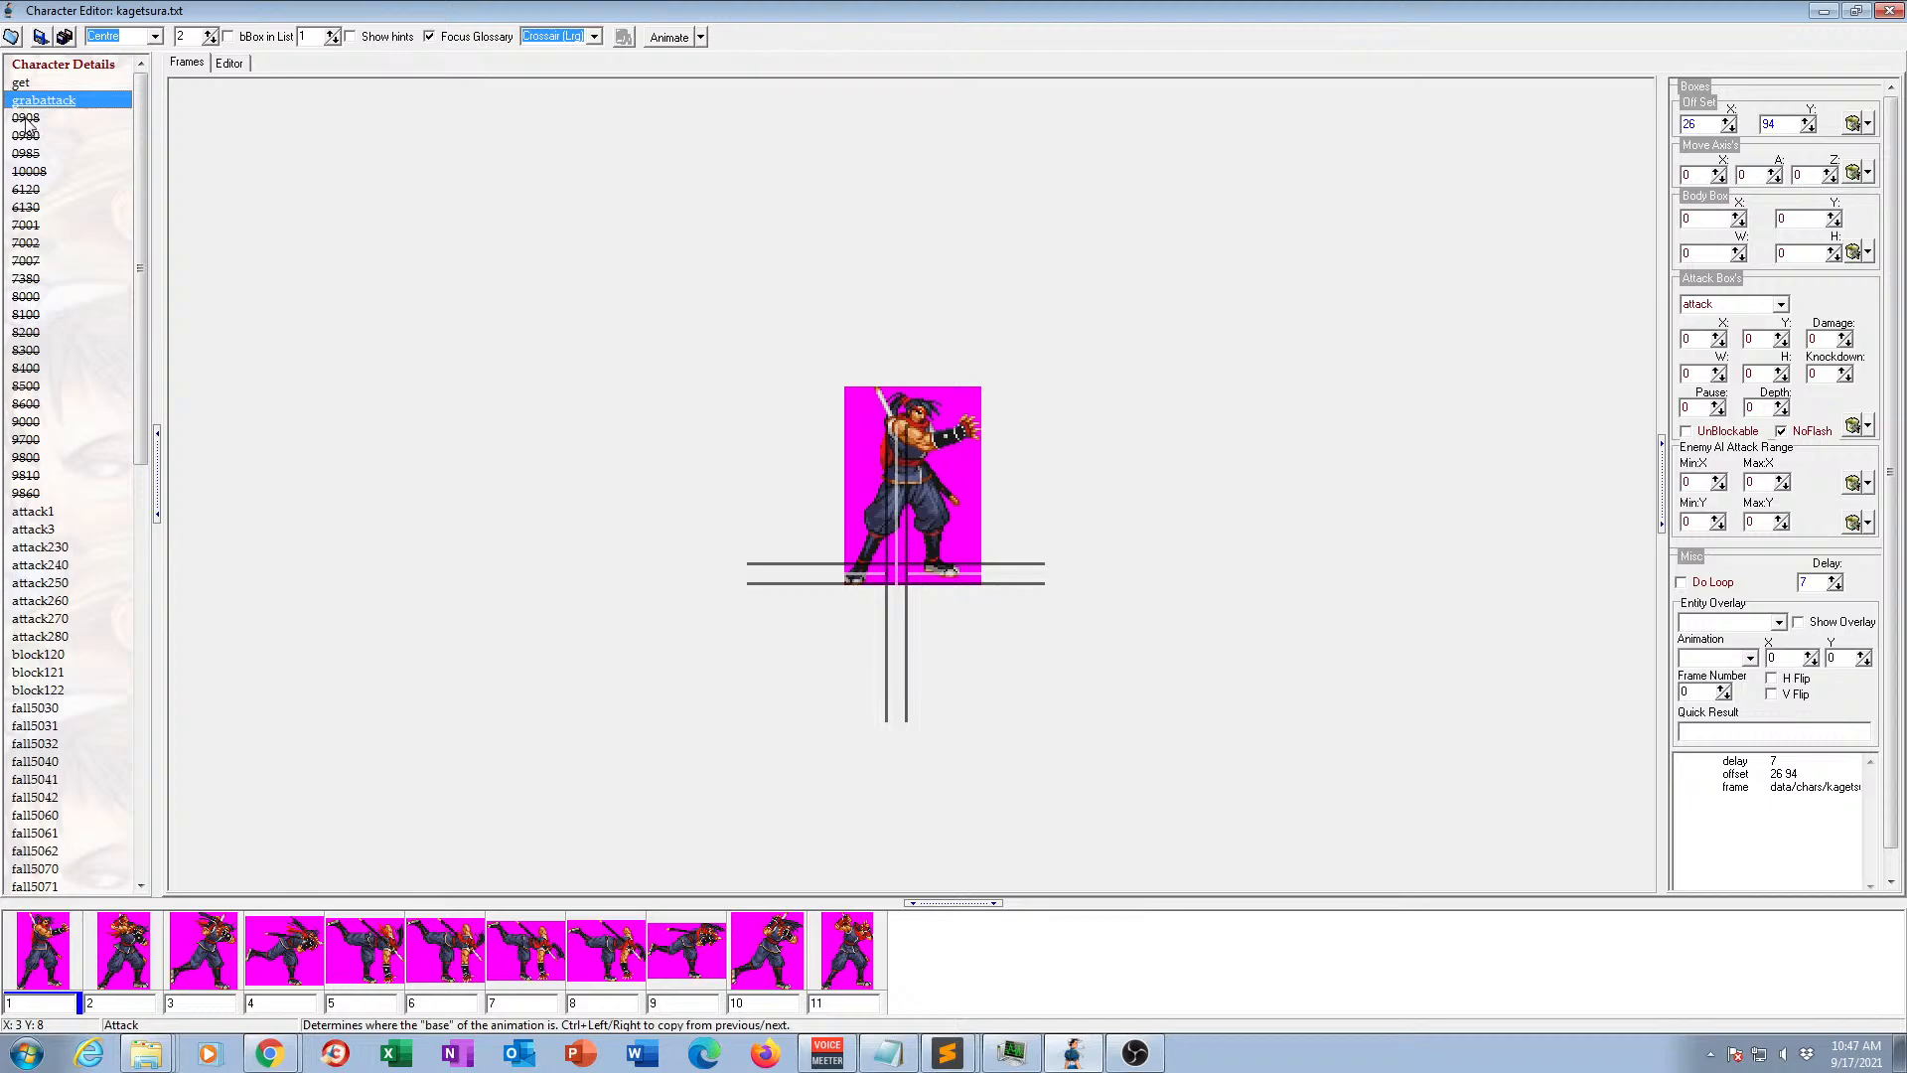
Delete the numbered animations listed from 0908 through 9000, one after another, stopping at 9700.
{"action": "left_click", "coordinate": [26, 117]}
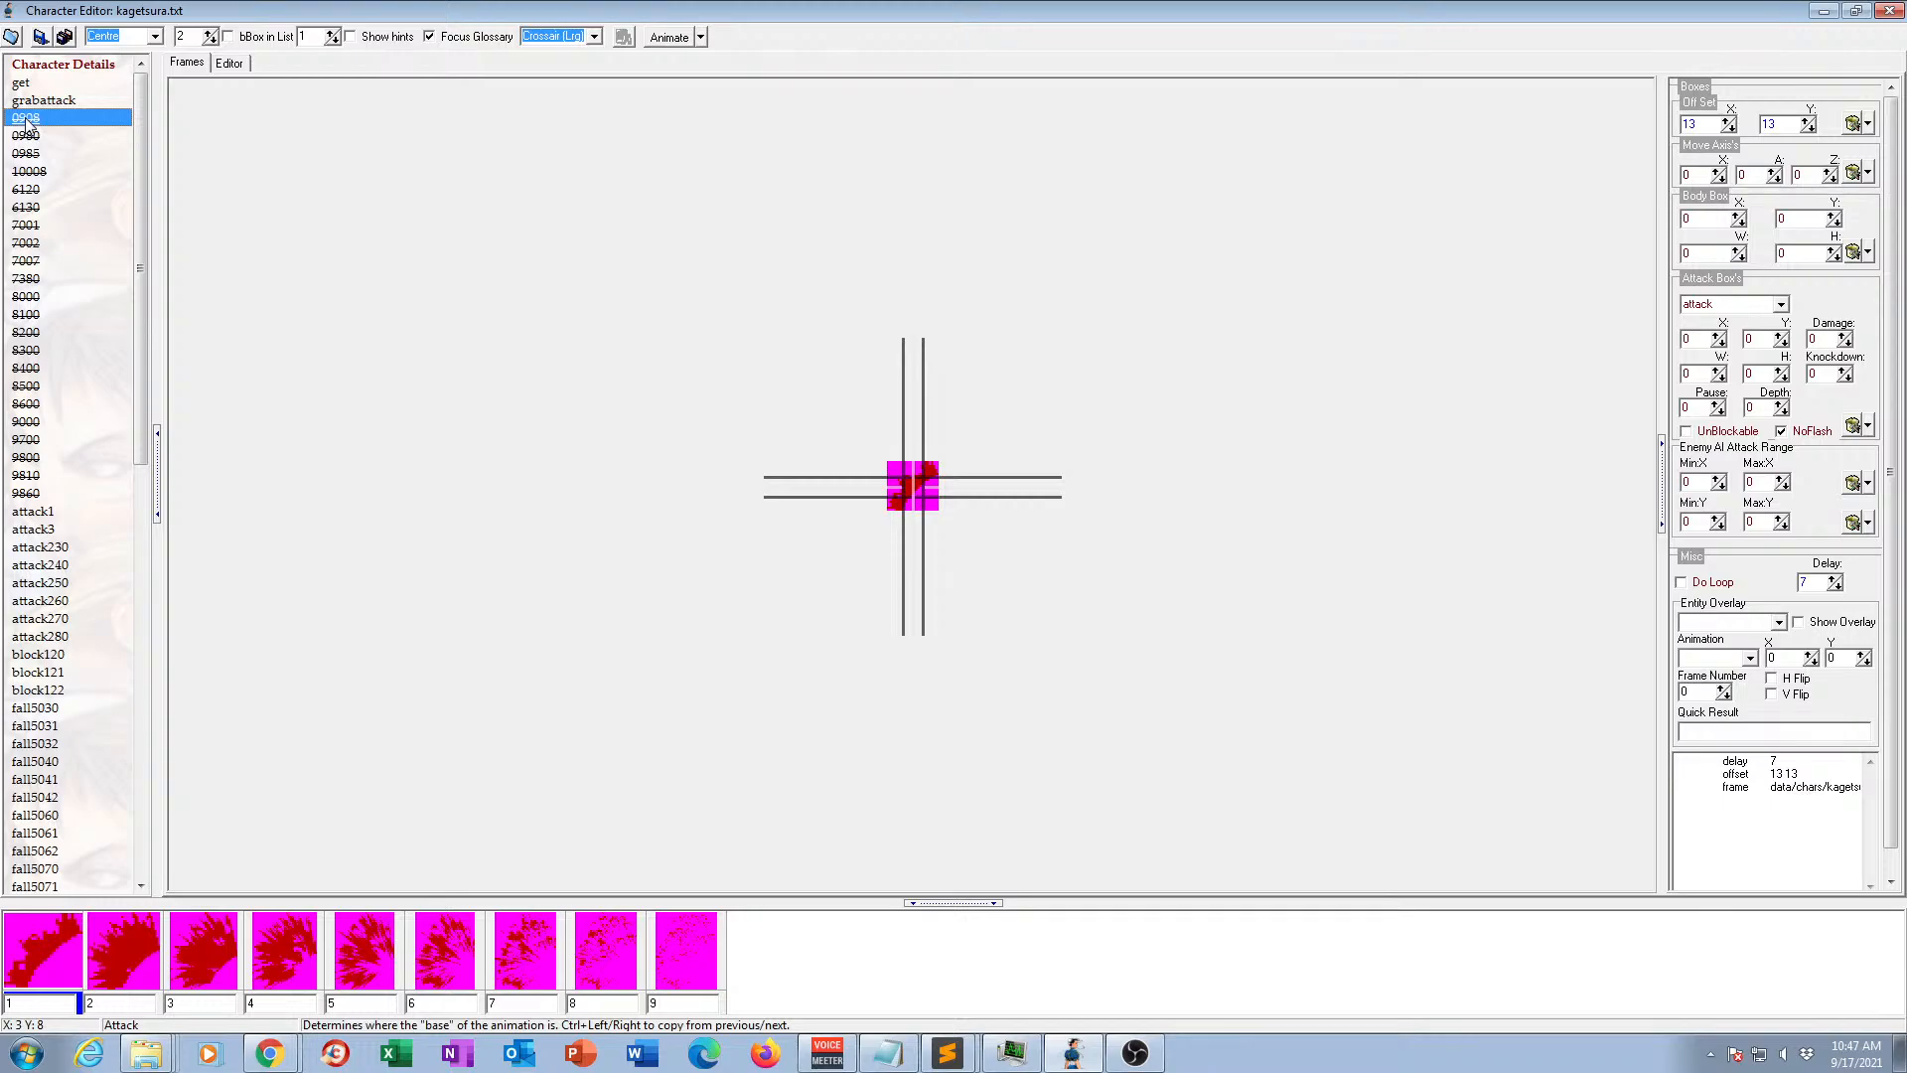
{"action": "key", "text": "Delete"}
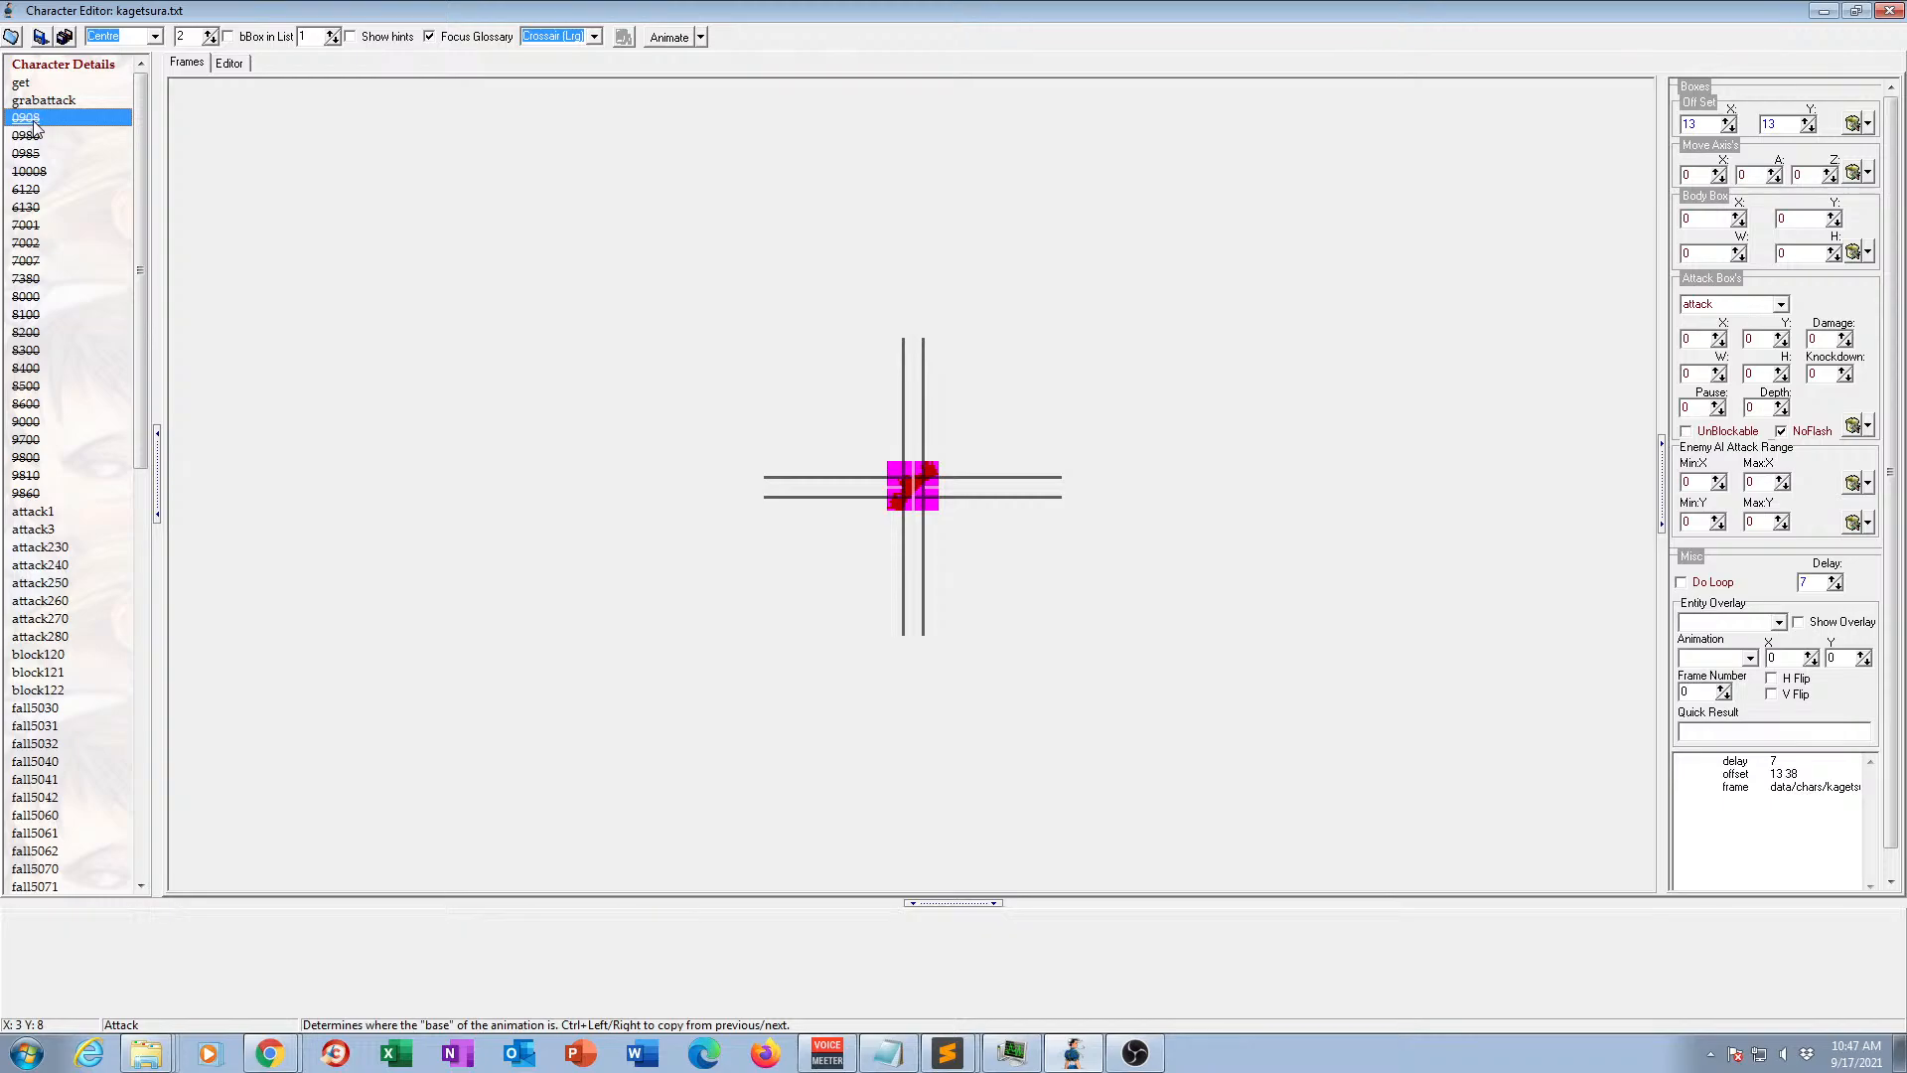
{"action": "left_click", "coordinate": [35, 123]}
{"action": "key", "text": "Delete"}
{"action": "left_click", "coordinate": [35, 123]}
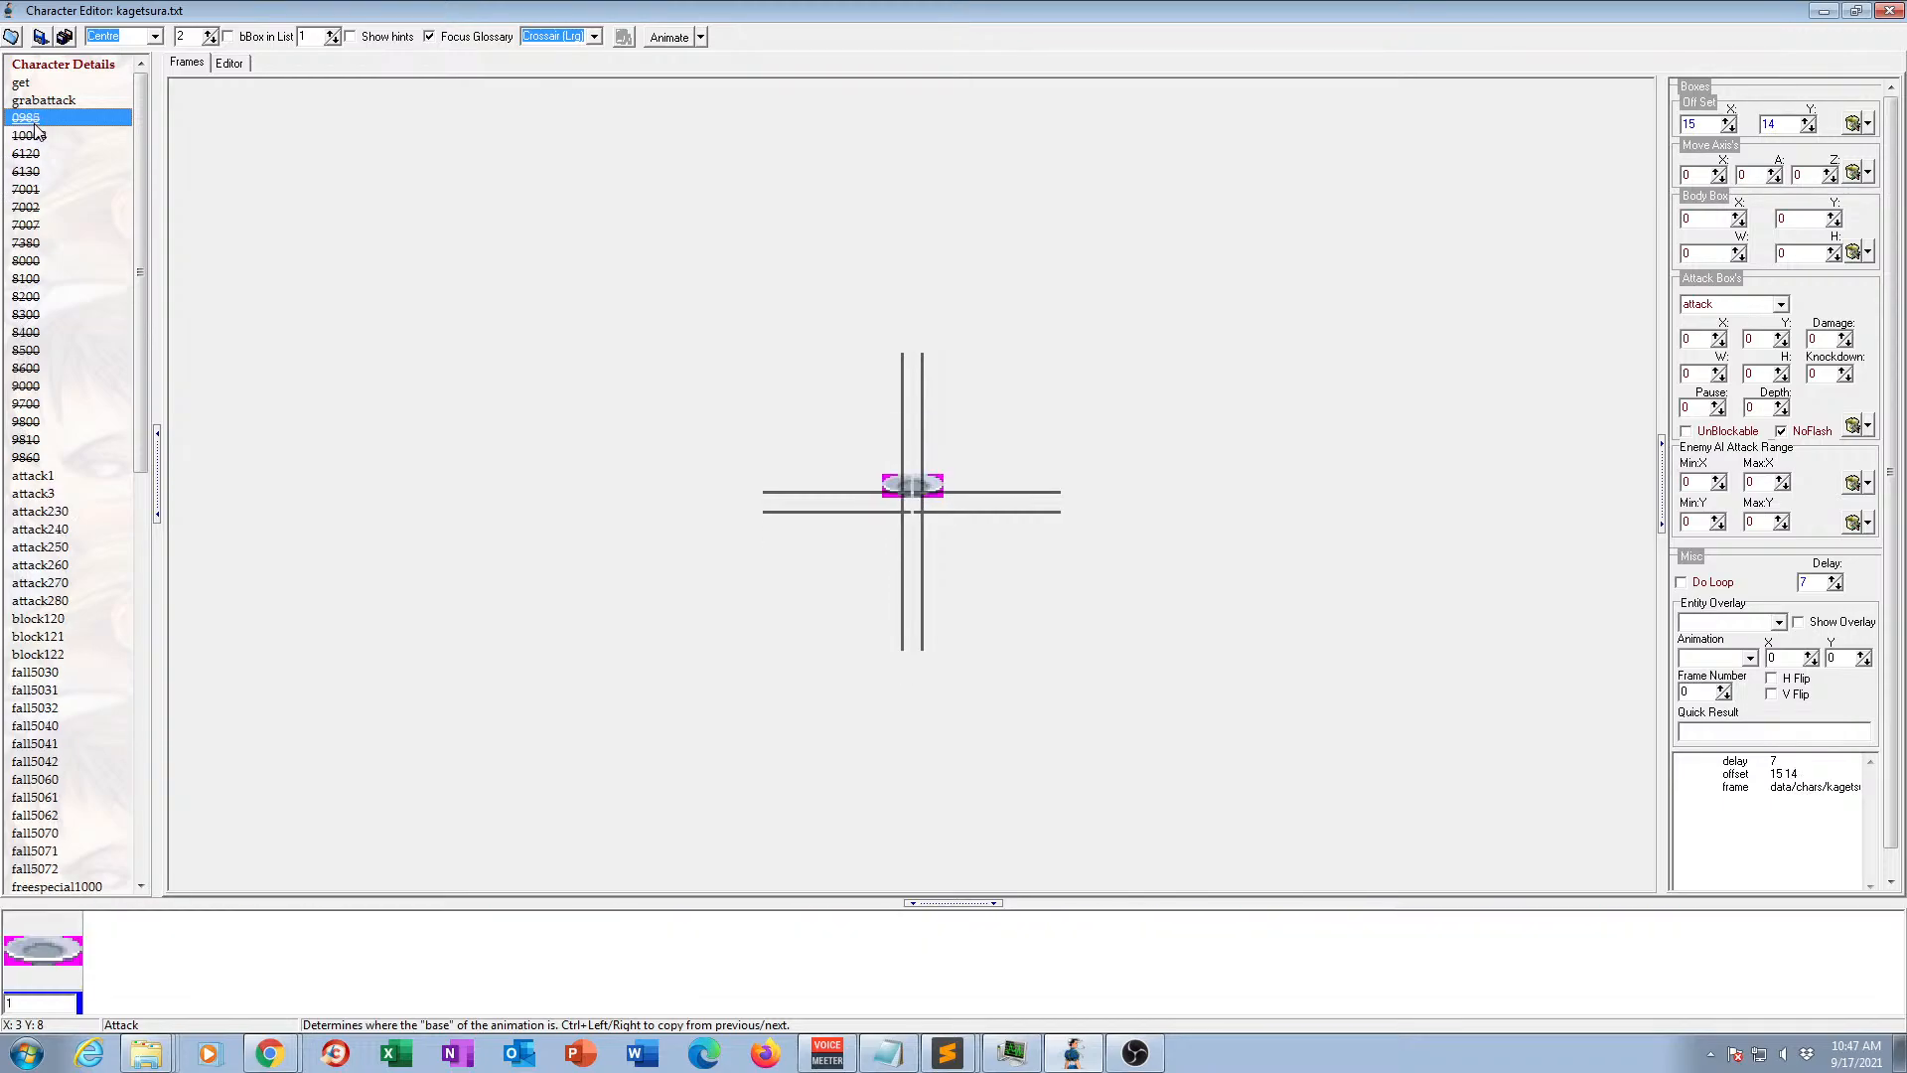
{"action": "key", "text": "Delete"}
{"action": "left_click", "coordinate": [35, 123]}
{"action": "key", "text": "Delete"}
{"action": "left_click", "coordinate": [35, 123]}
{"action": "key", "text": "Delete"}
{"action": "left_click", "coordinate": [35, 123]}
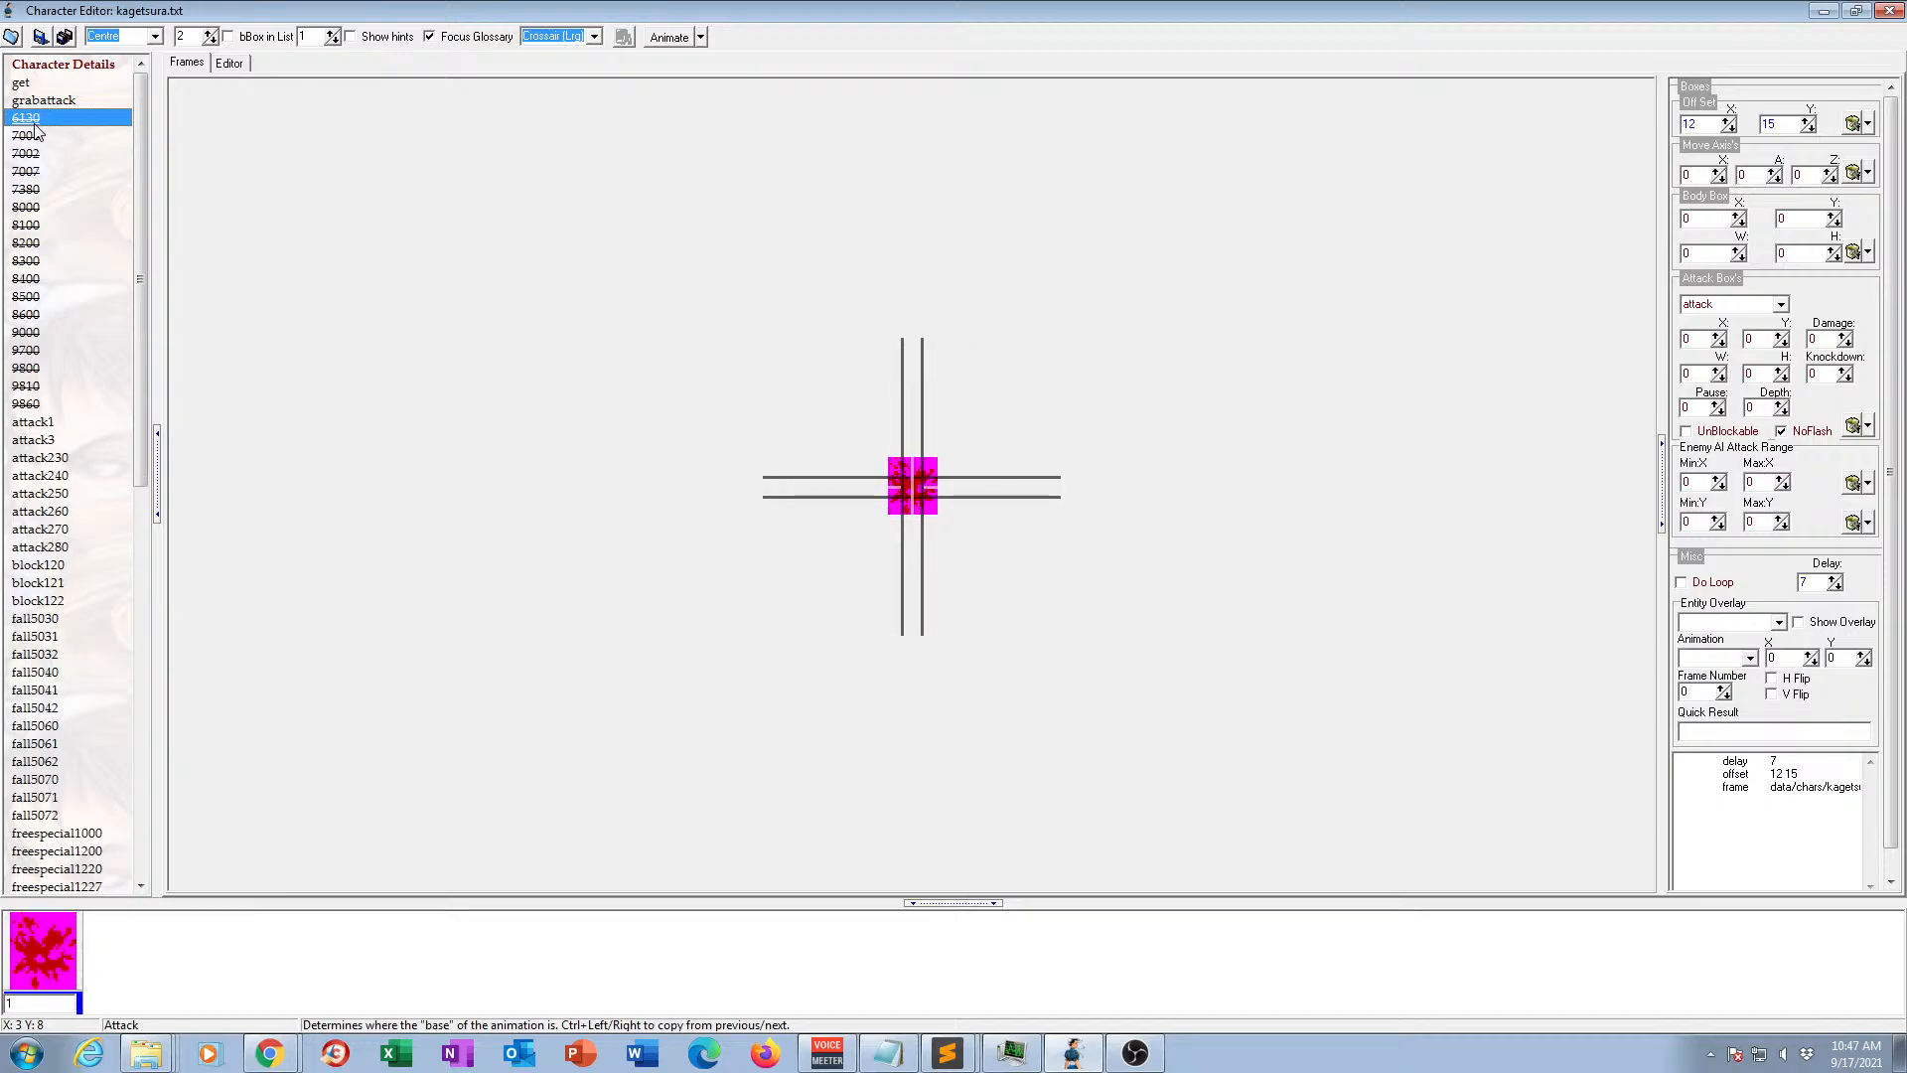
{"action": "key", "text": "Delete"}
{"action": "left_click", "coordinate": [35, 124]}
{"action": "key", "text": "Delete"}
{"action": "left_click", "coordinate": [35, 123]}
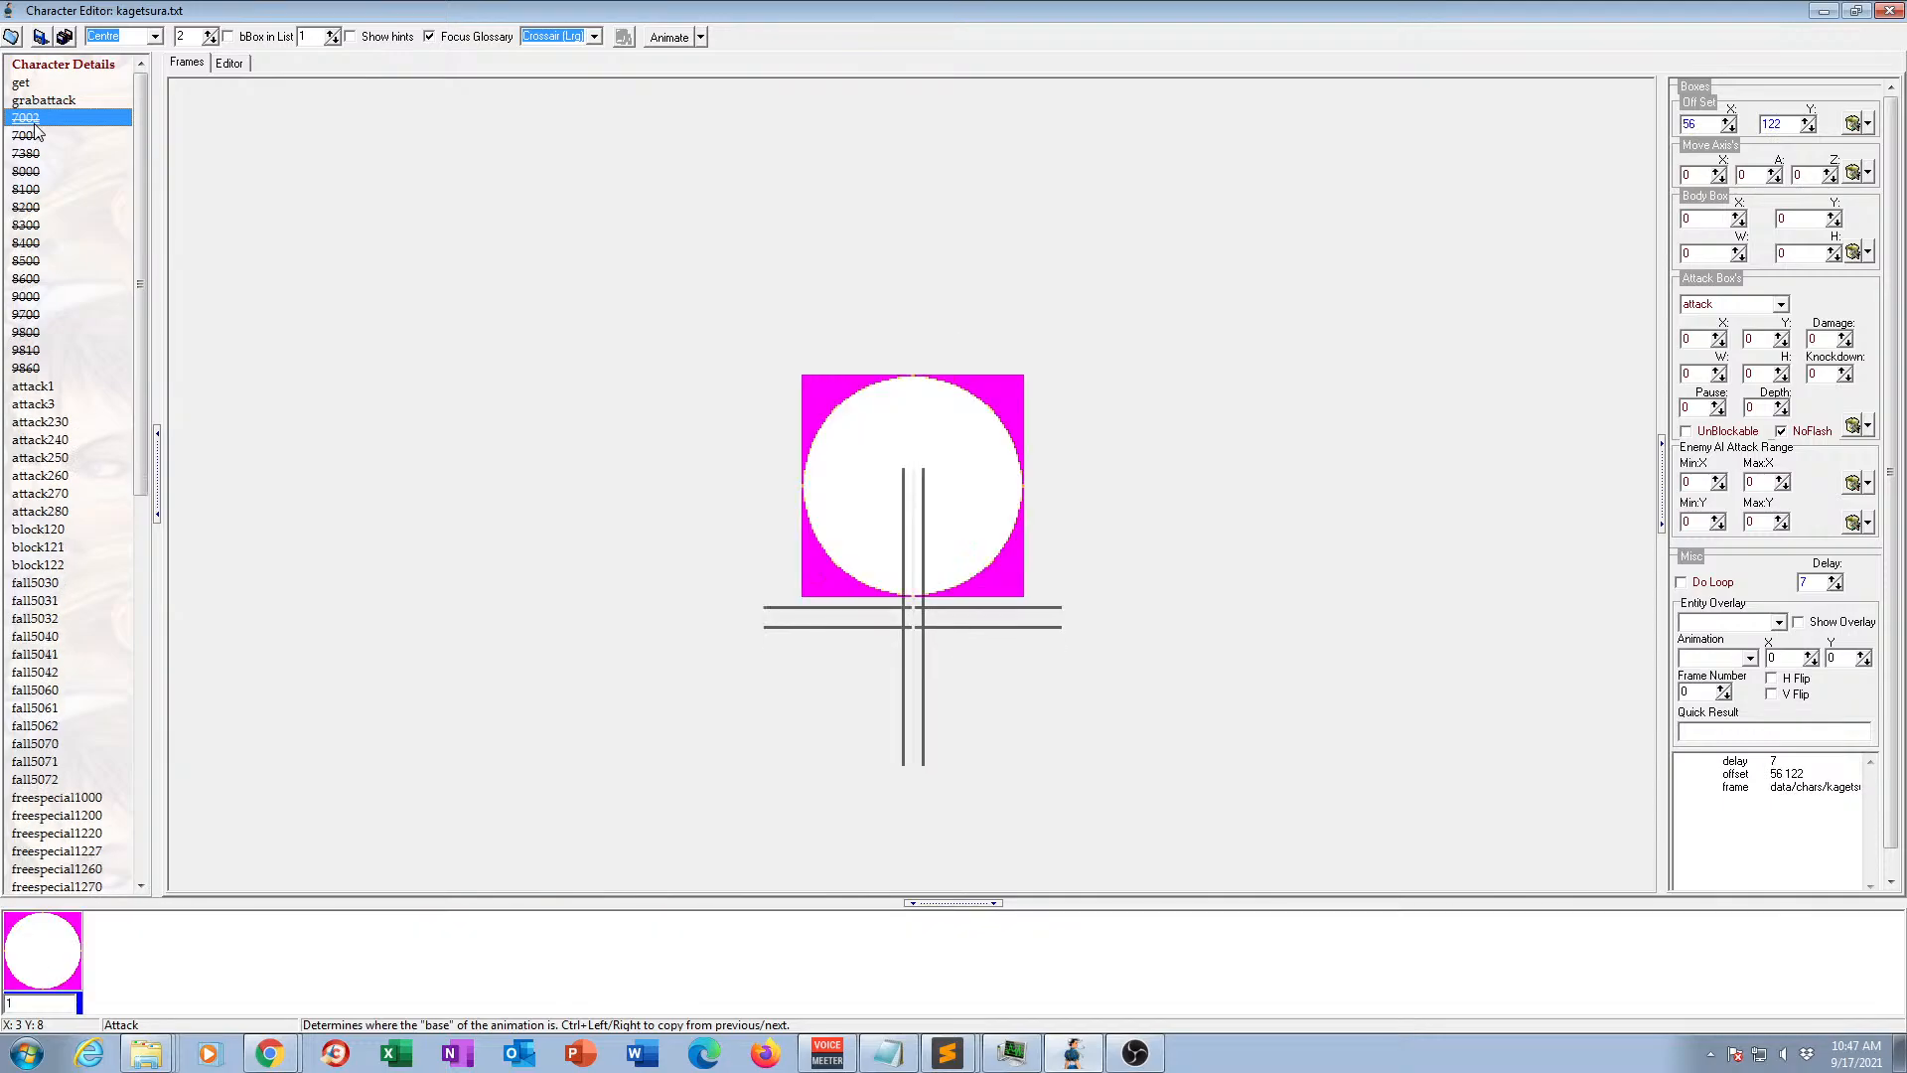
{"action": "key", "text": "Delete"}
{"action": "left_click", "coordinate": [35, 123]}
{"action": "key", "text": "Delete"}
{"action": "left_click", "coordinate": [34, 123]}
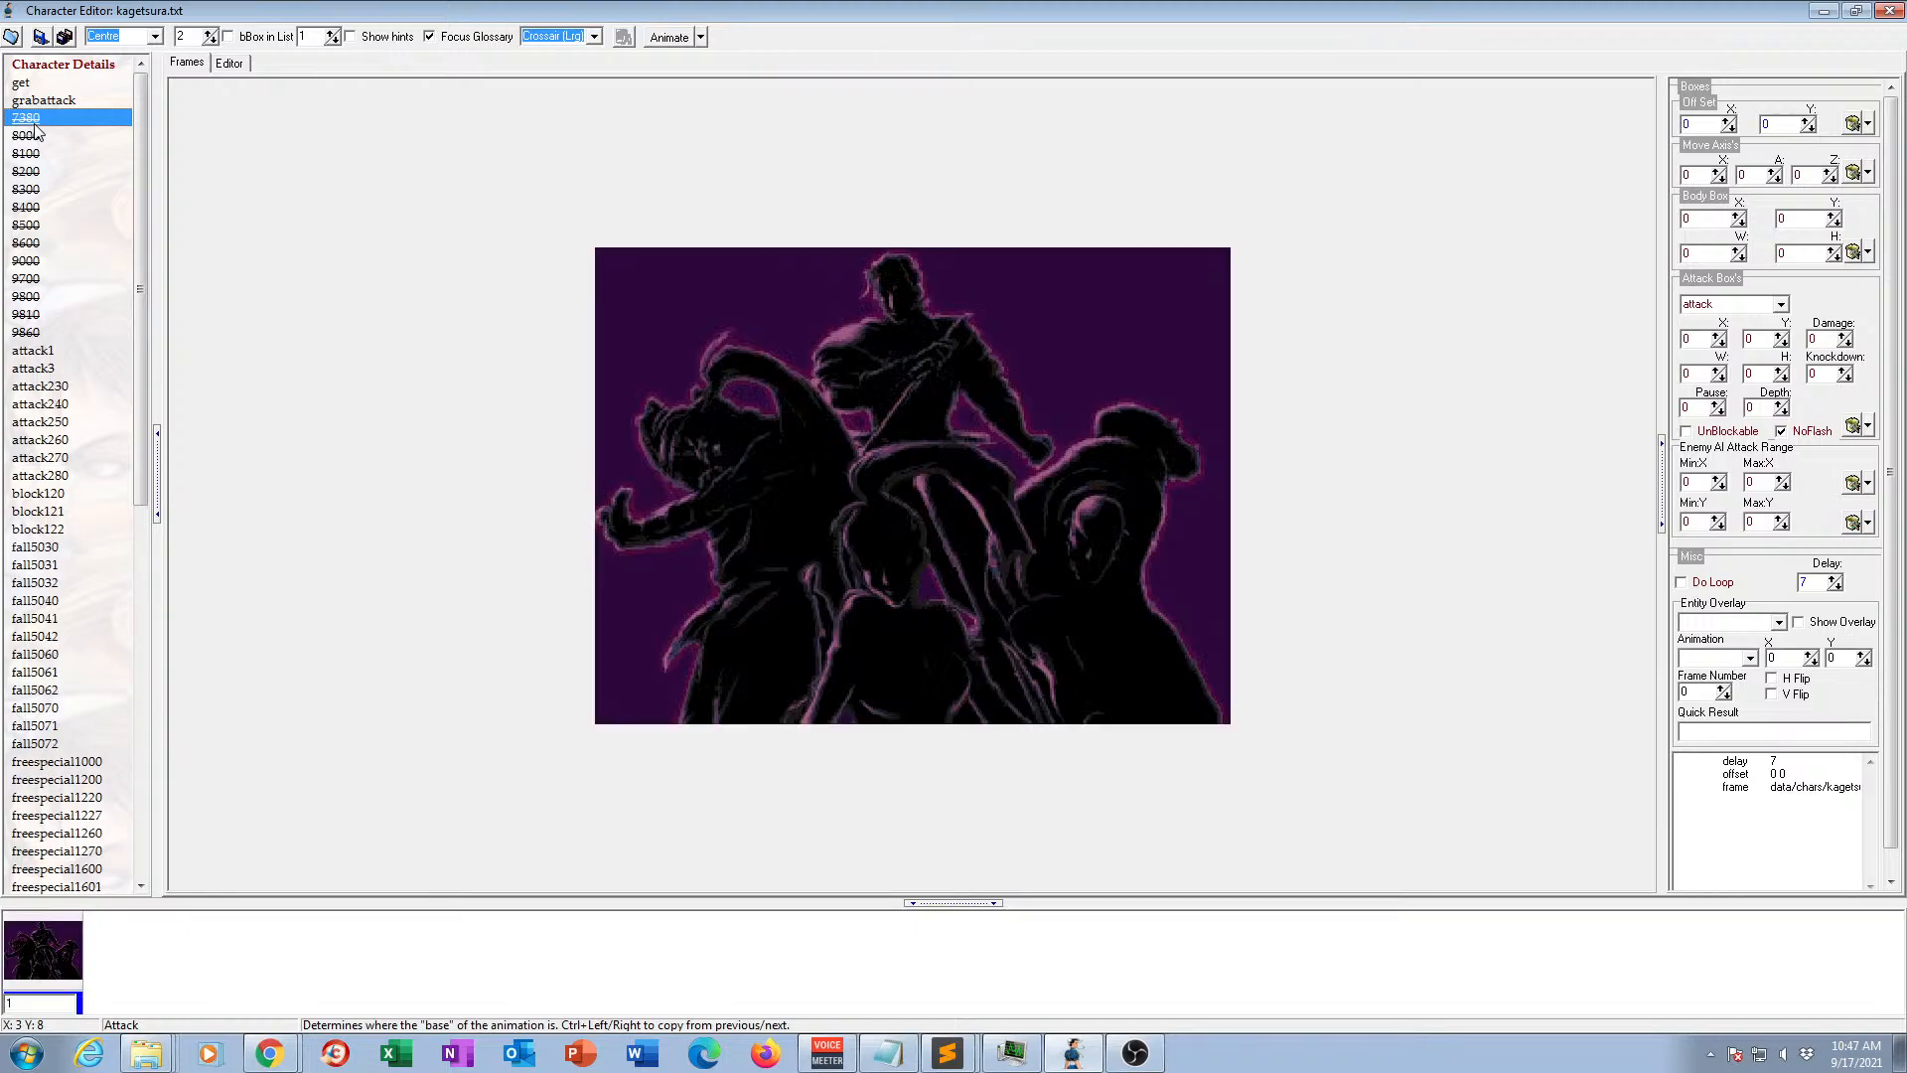
{"action": "key", "text": "Delete"}
{"action": "left_click", "coordinate": [35, 123]}
{"action": "key", "text": "Delete"}
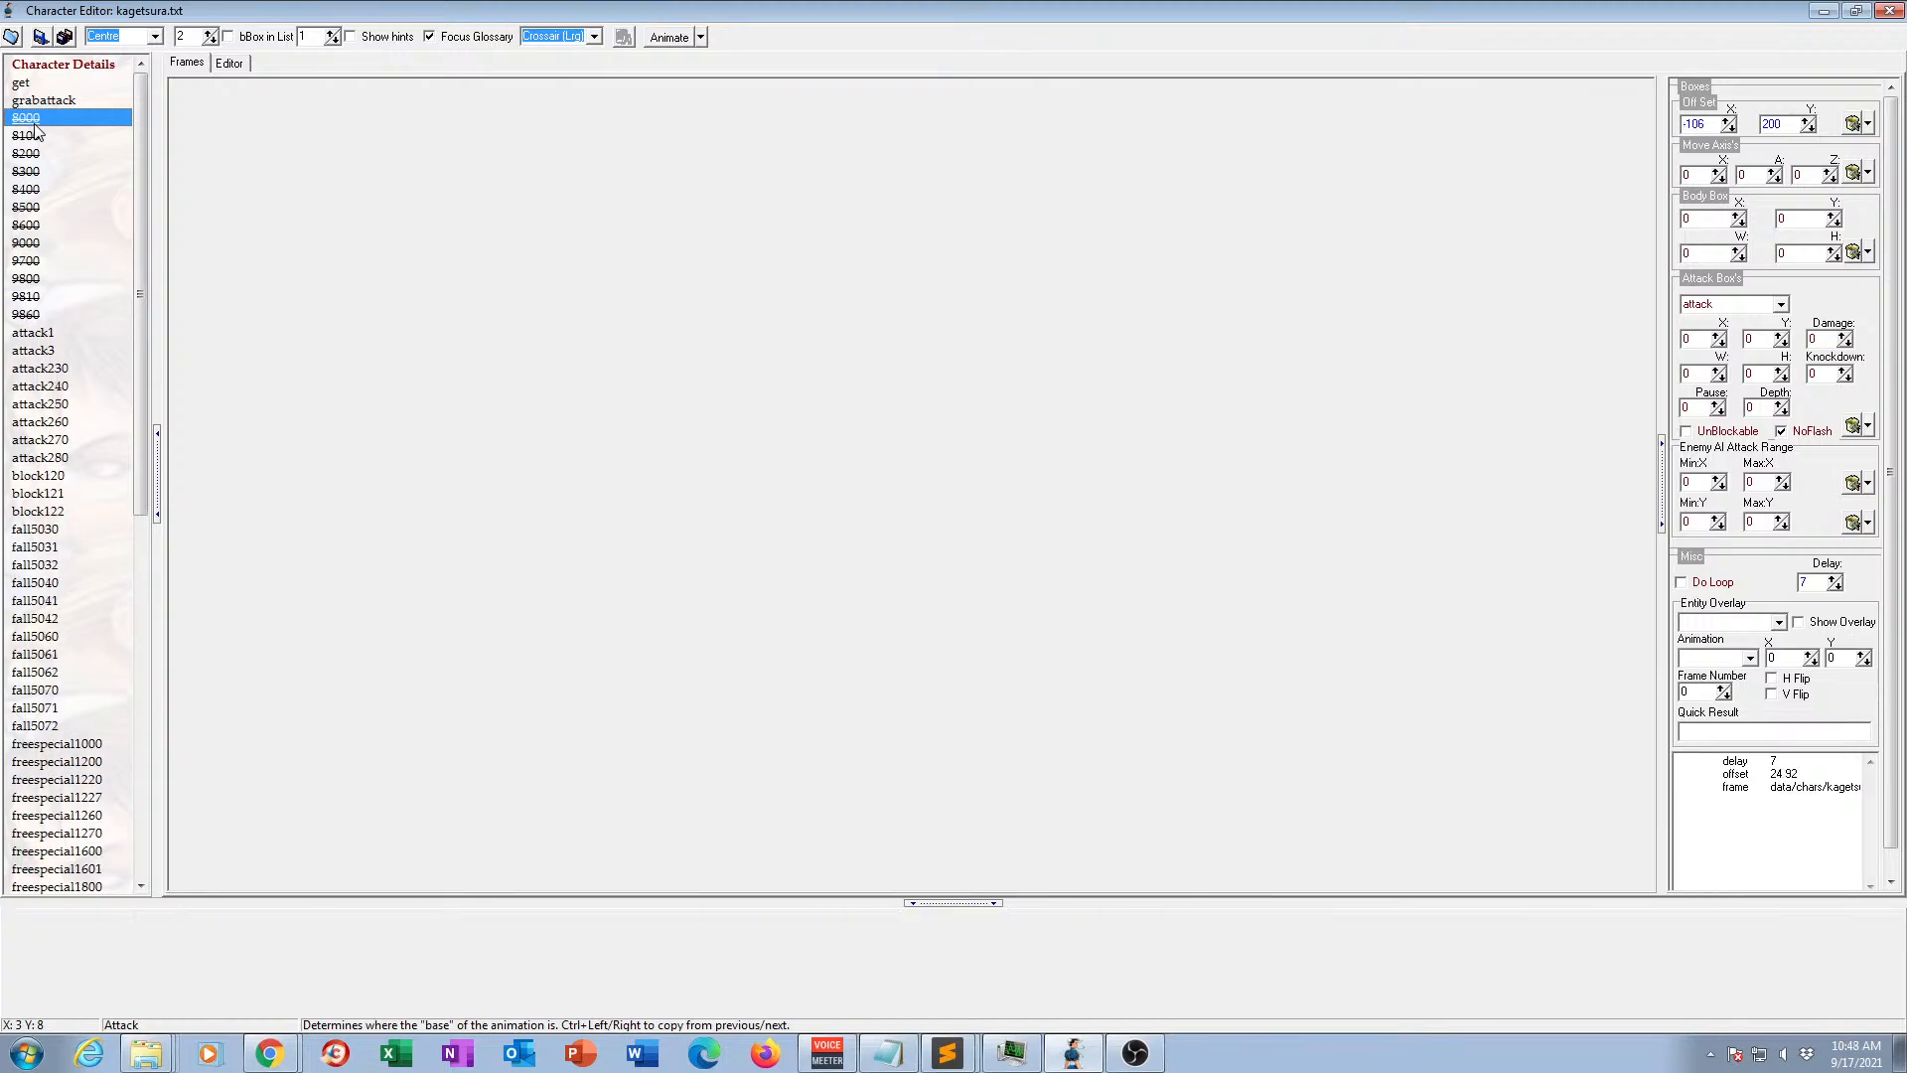
{"action": "left_click", "coordinate": [35, 126]}
{"action": "key", "text": "Delete"}
{"action": "left_click", "coordinate": [34, 126]}
{"action": "key", "text": "Delete"}
{"action": "left_click", "coordinate": [35, 126]}
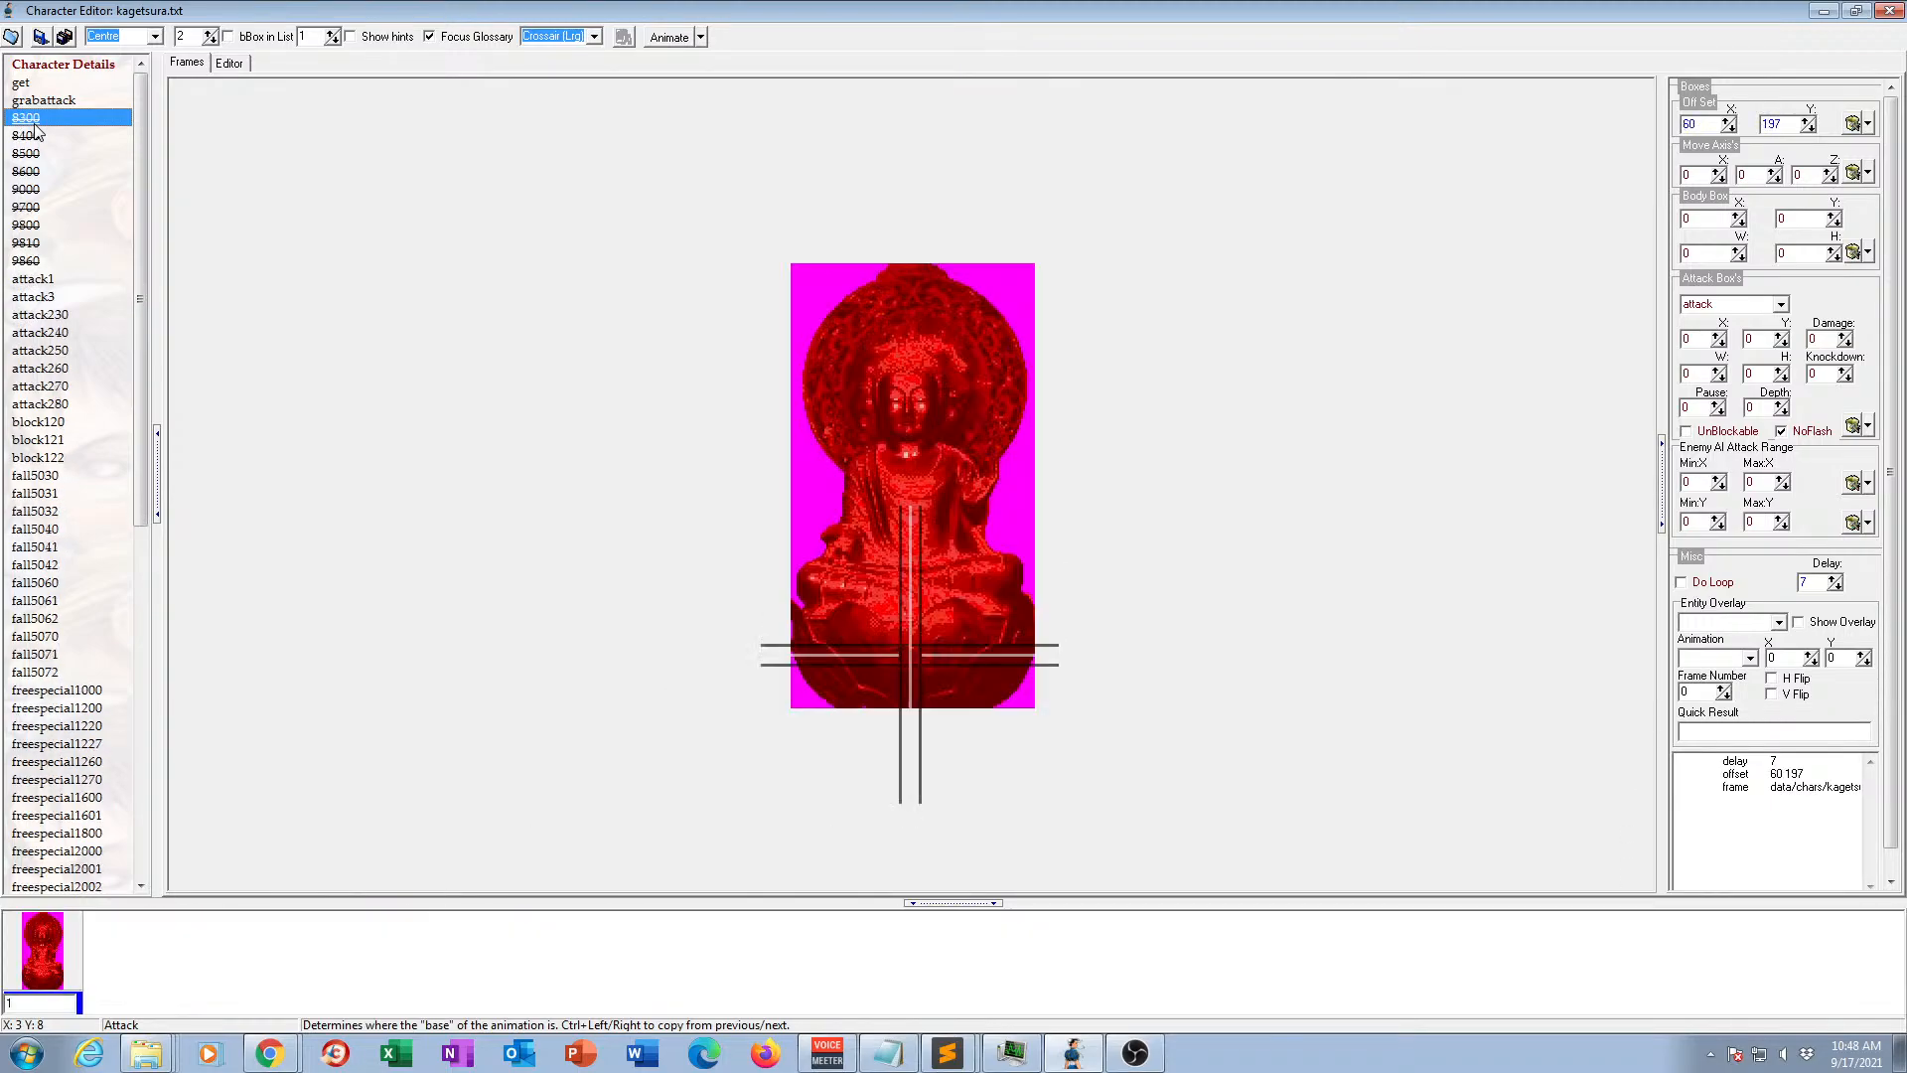
{"action": "key", "text": "Delete"}
{"action": "left_click", "coordinate": [35, 126]}
{"action": "key", "text": "Delete"}
{"action": "left_click", "coordinate": [35, 126]}
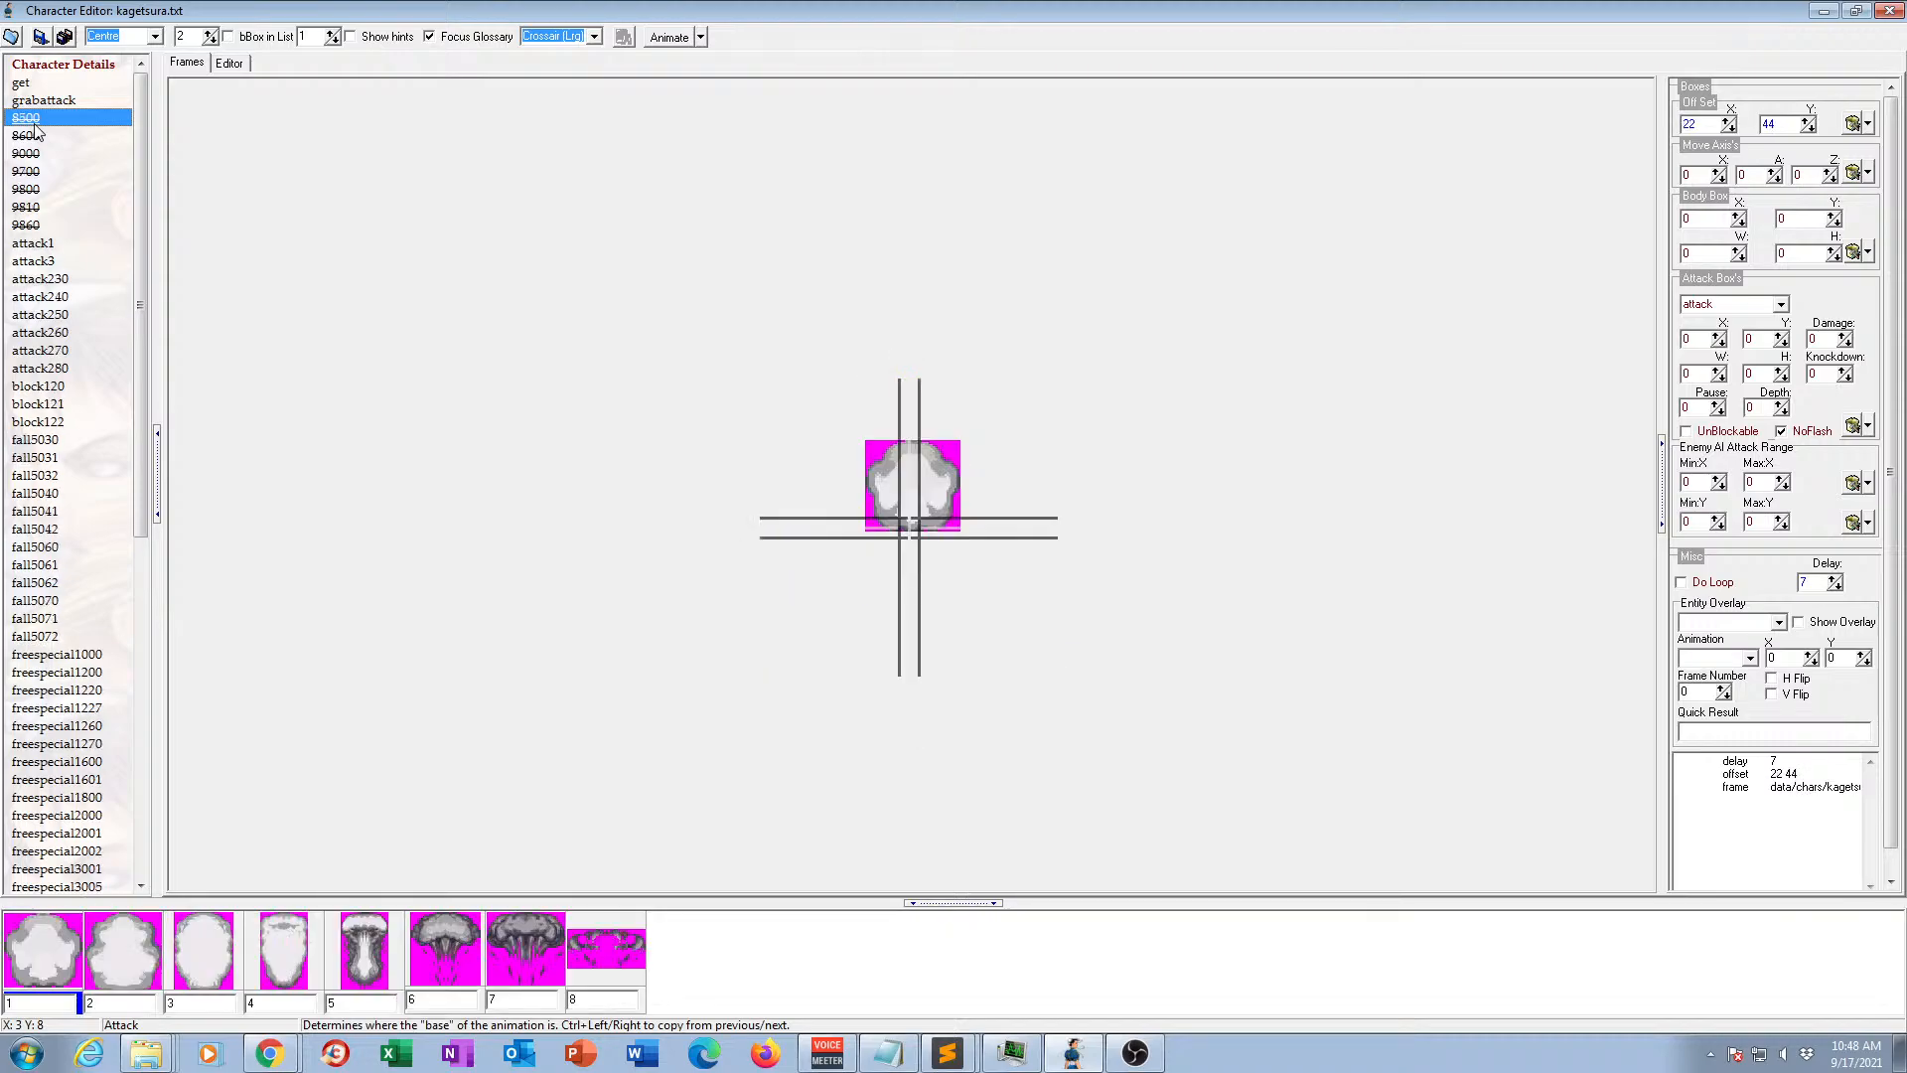
{"action": "key", "text": "Delete"}
{"action": "left_click", "coordinate": [34, 127]}
{"action": "key", "text": "Delete"}
{"action": "left_click", "coordinate": [34, 126]}
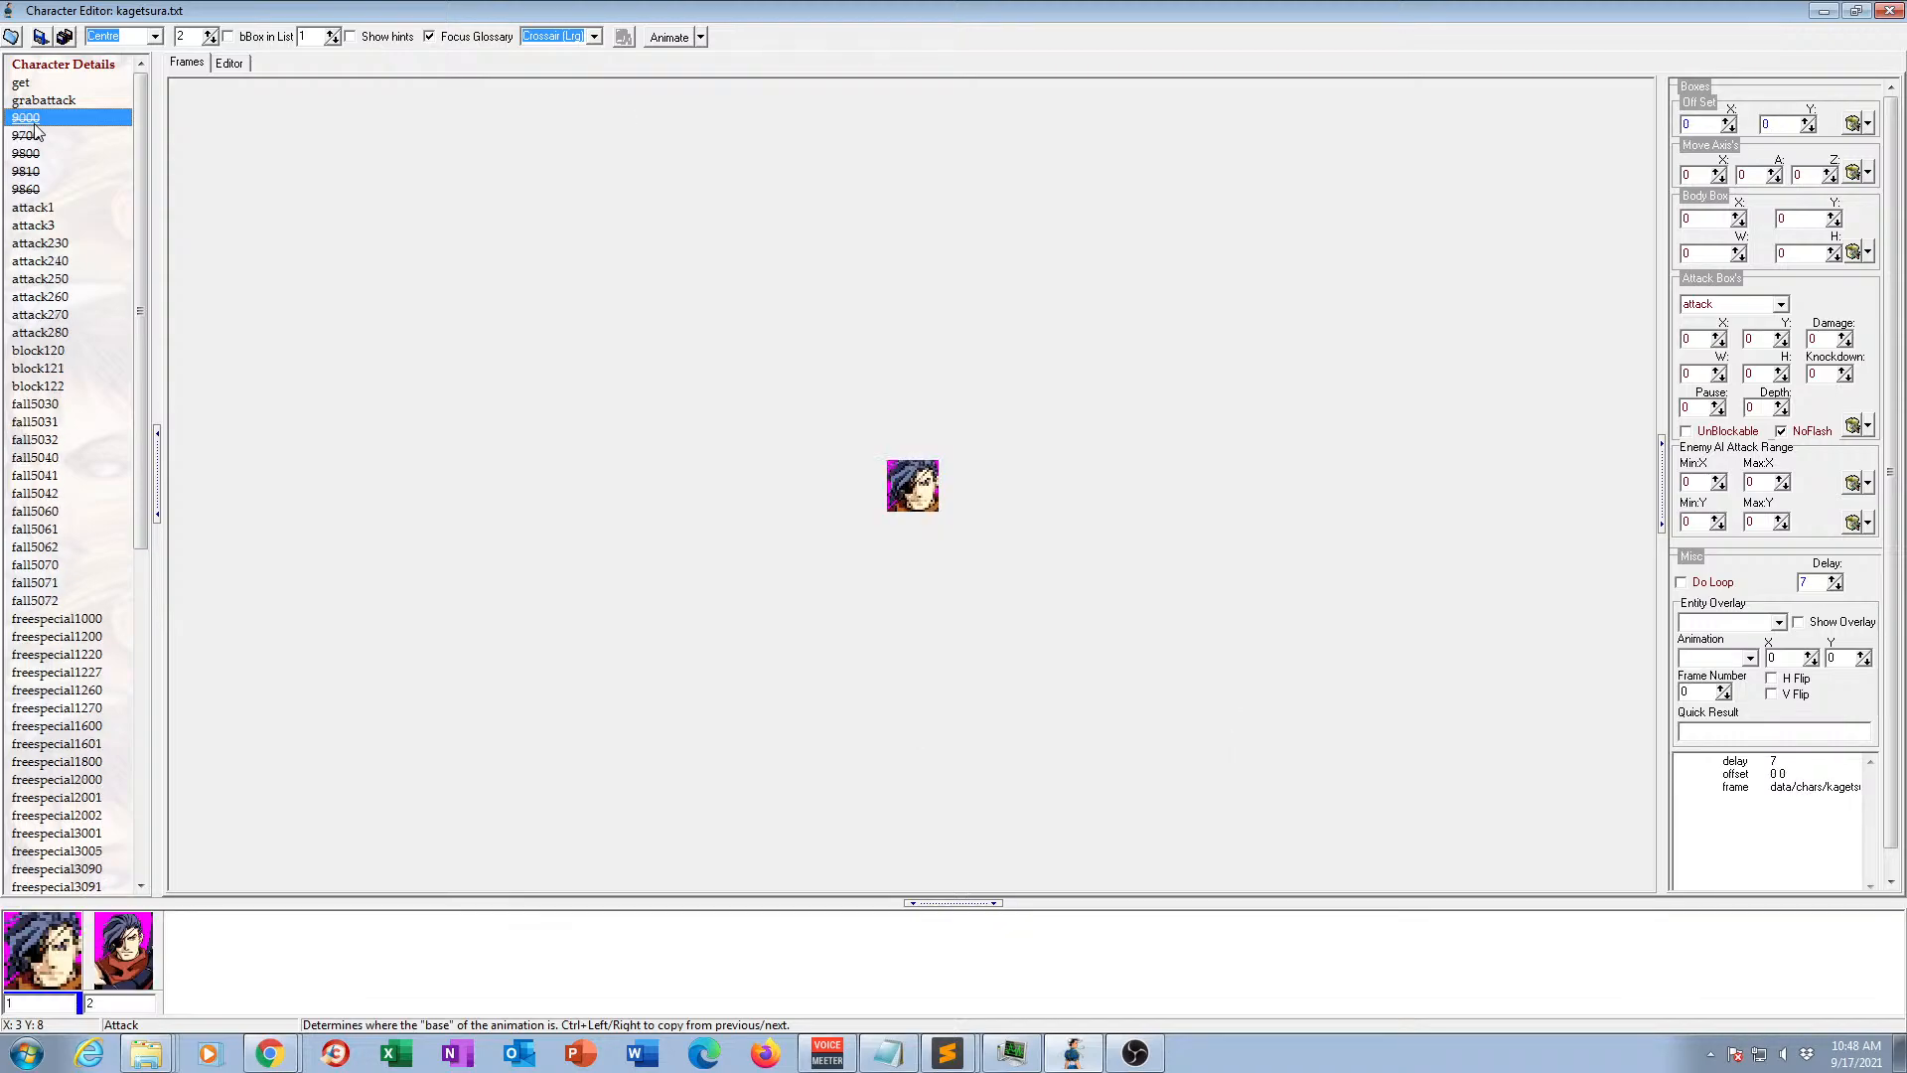
{"action": "key", "text": "Delete"}
{"action": "left_click", "coordinate": [34, 126]}
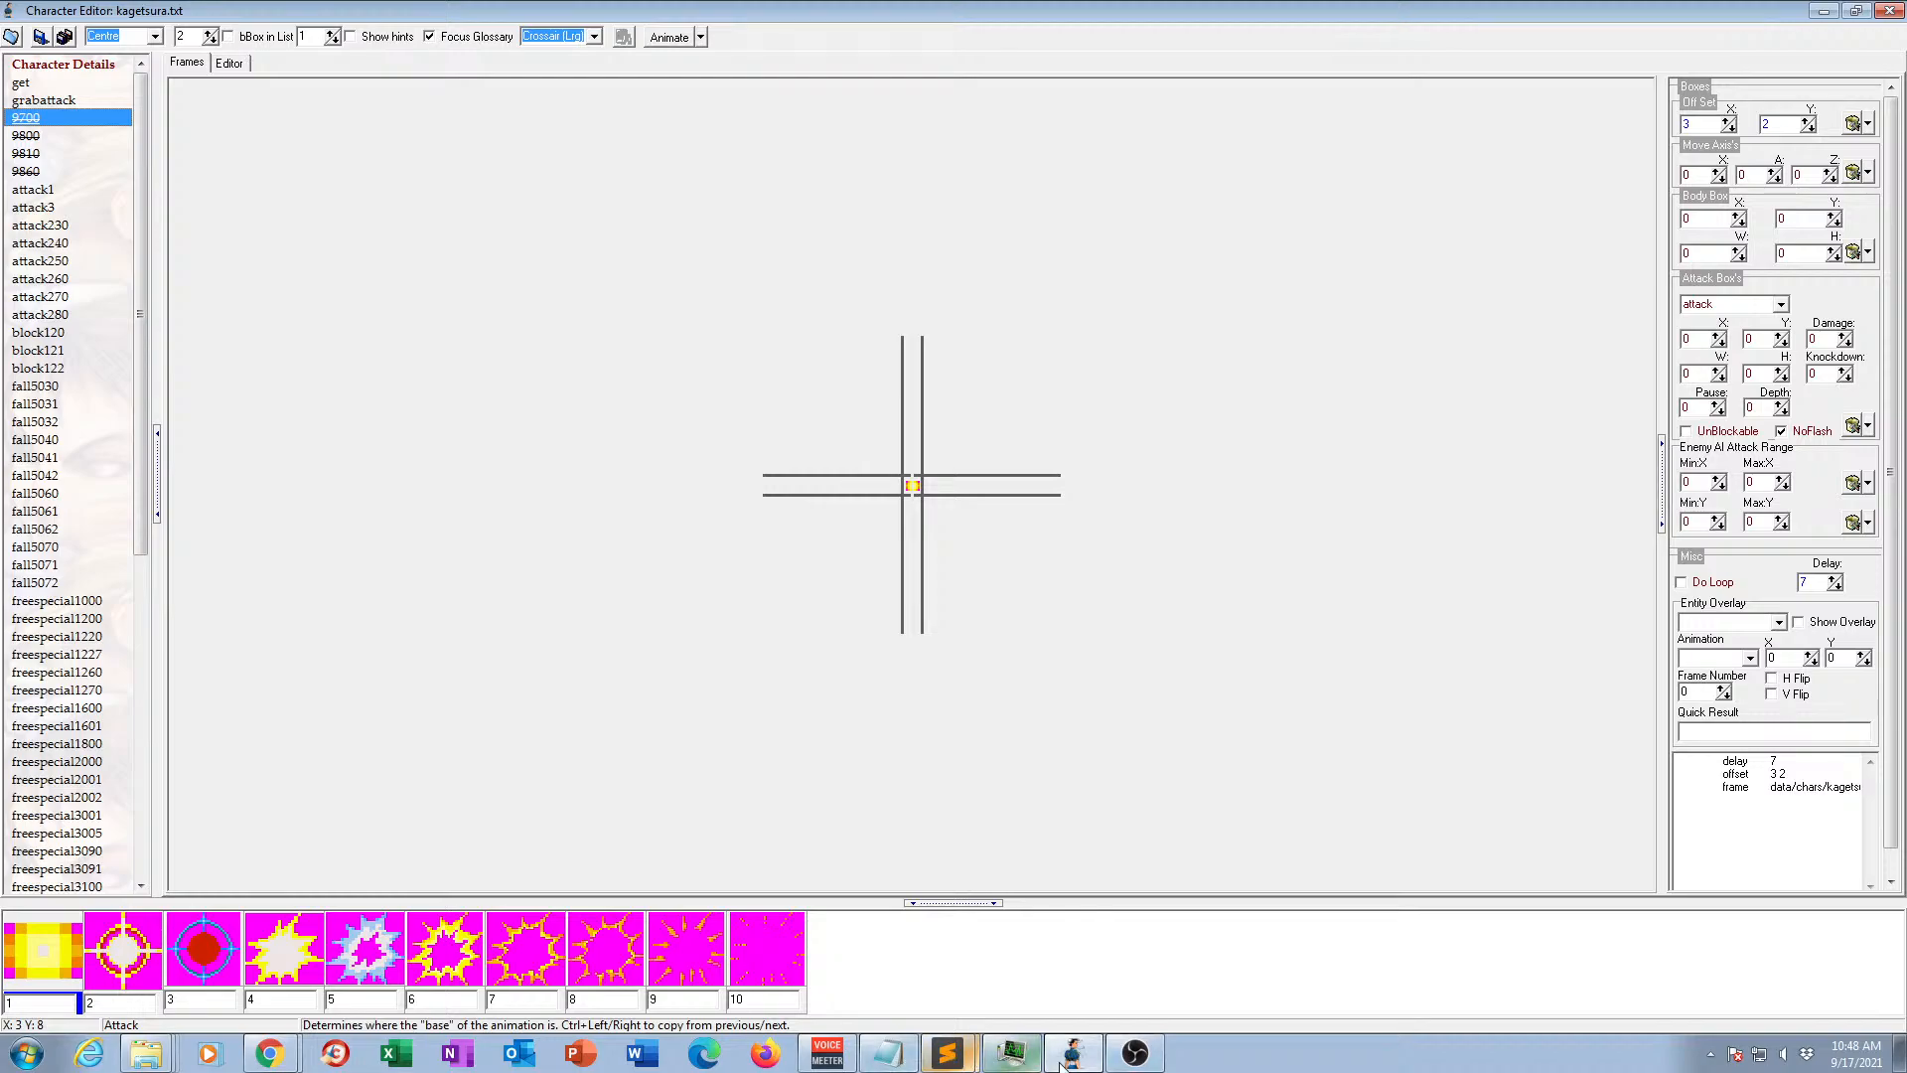
Switch to Sublime Text and search kagetsura-old.txt for "/0.gi", looking over the animations around it.
{"action": "left_click", "coordinate": [958, 1055]}
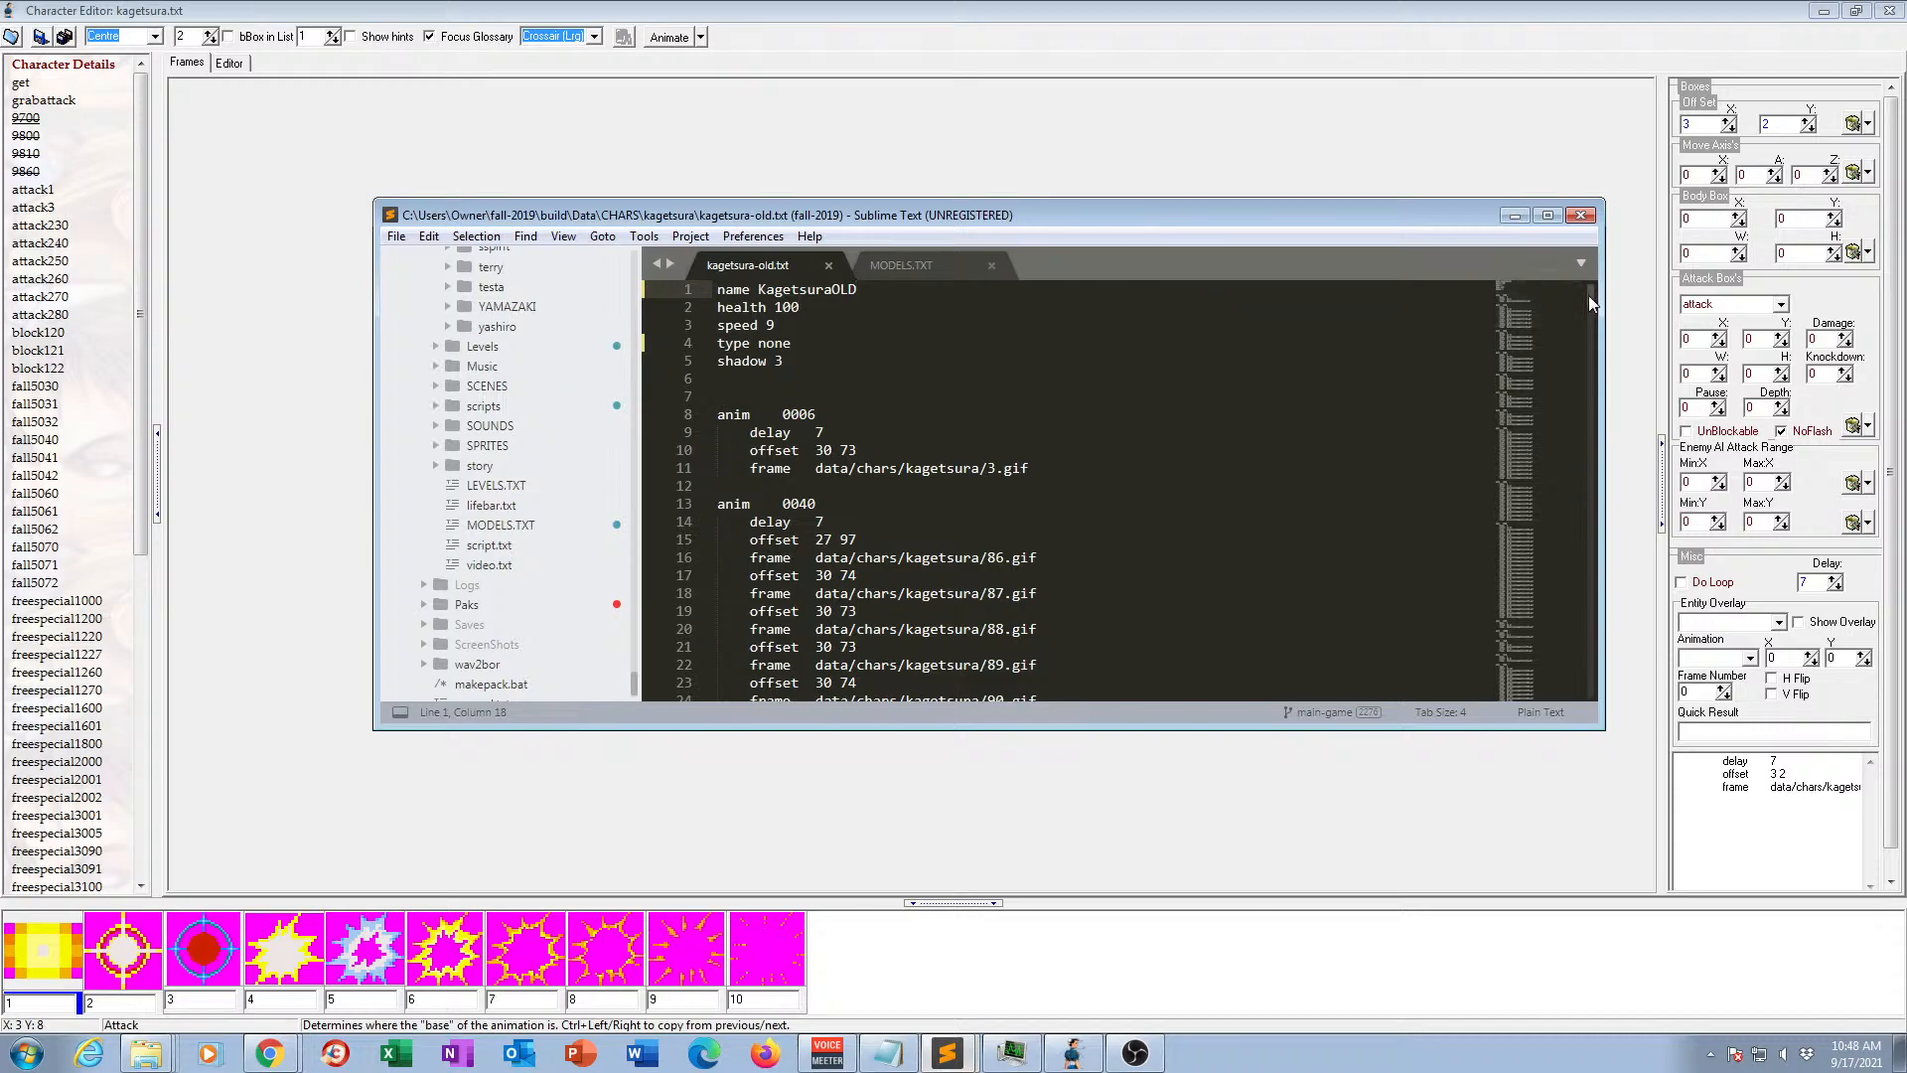
{"action": "left_click_drag", "start_coordinate": [1588, 295], "coordinate": [1567, 653]}
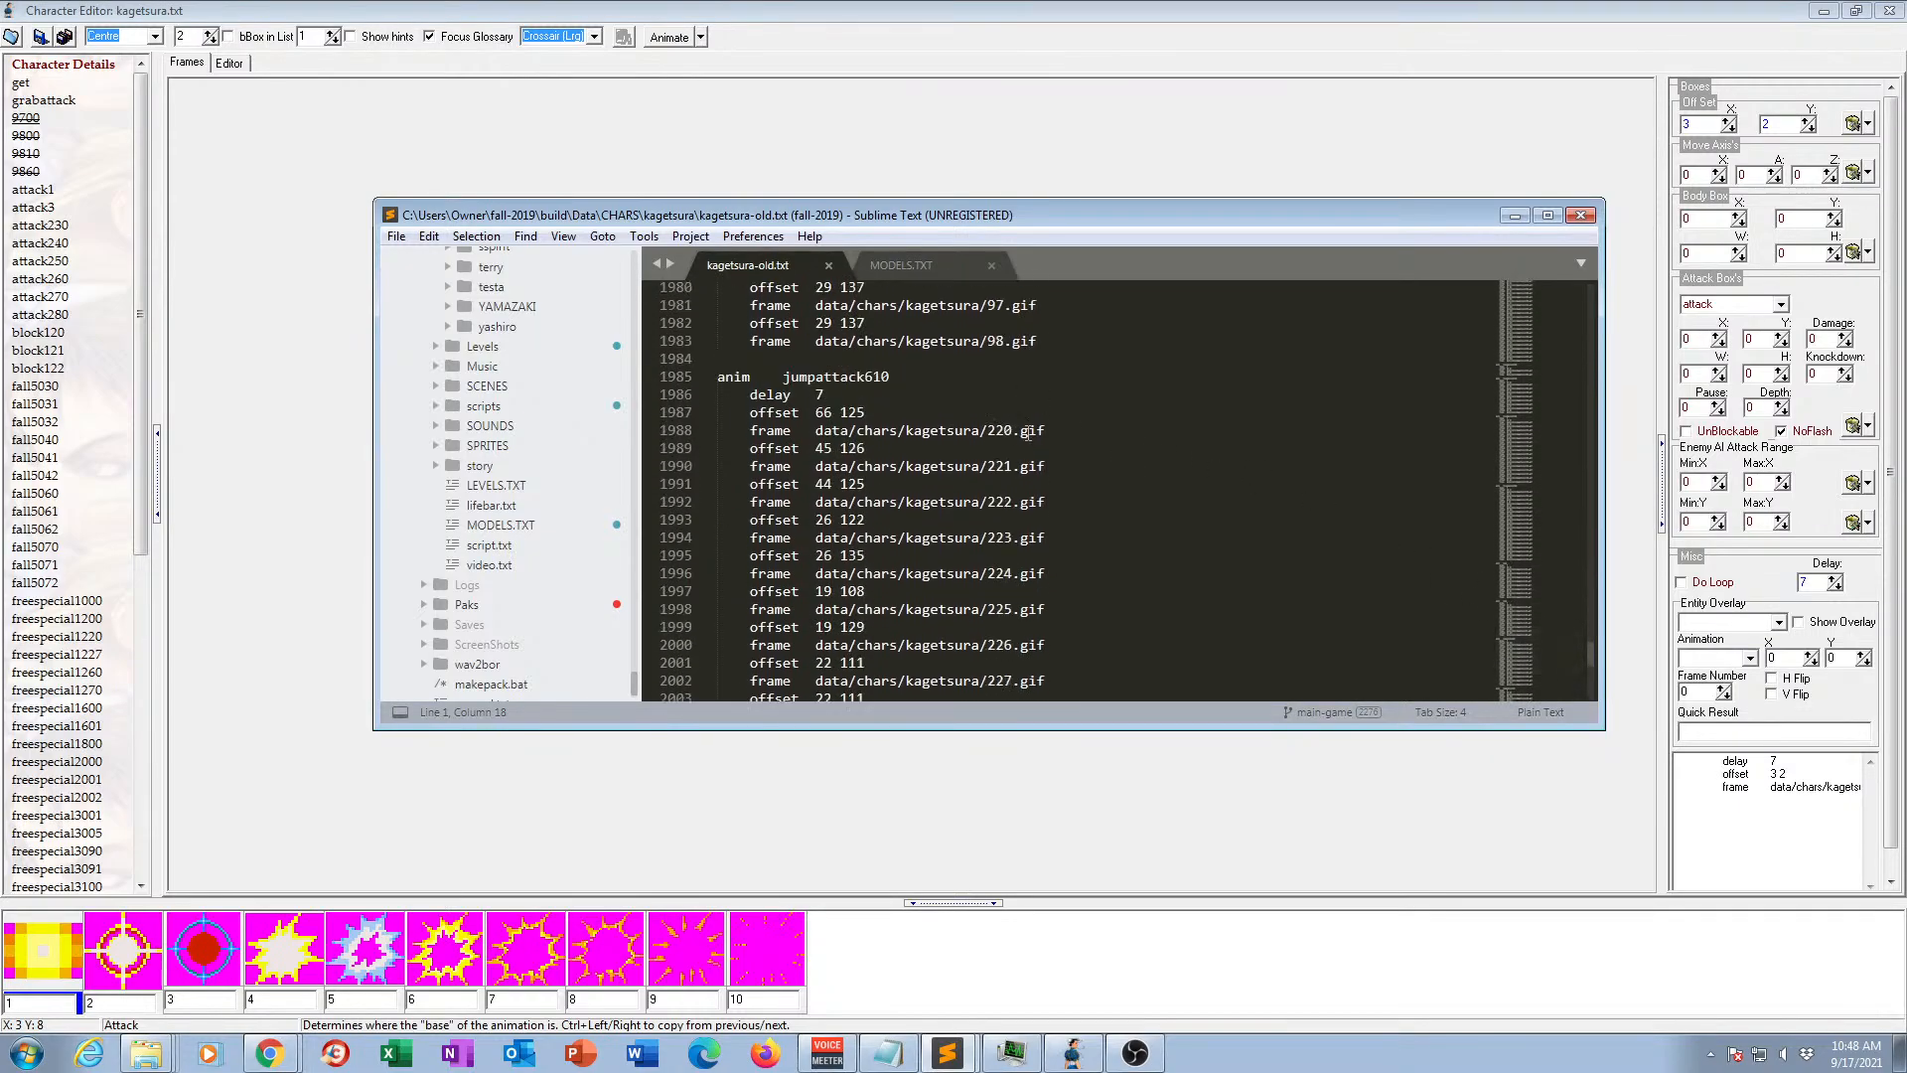
{"action": "key", "text": "ctrl+f"}
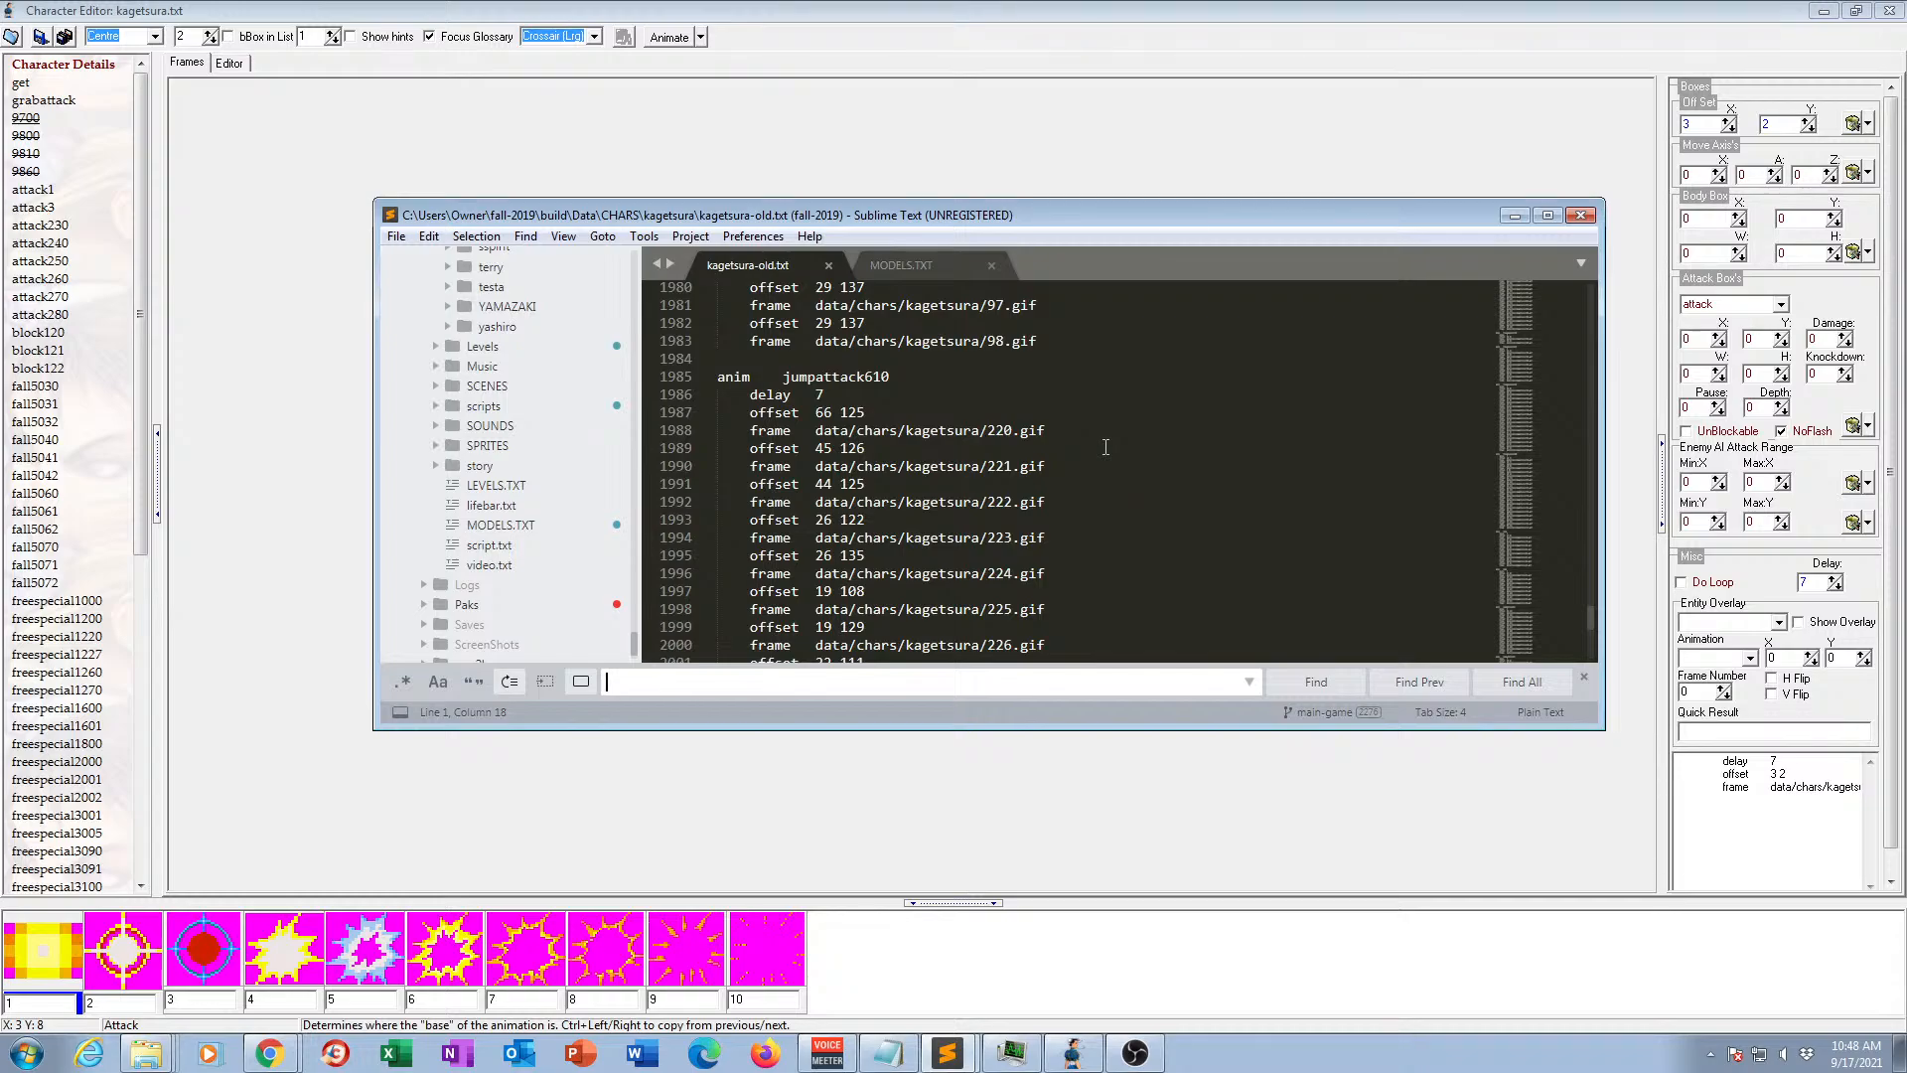
{"action": "type", "text": "/0.gi"}
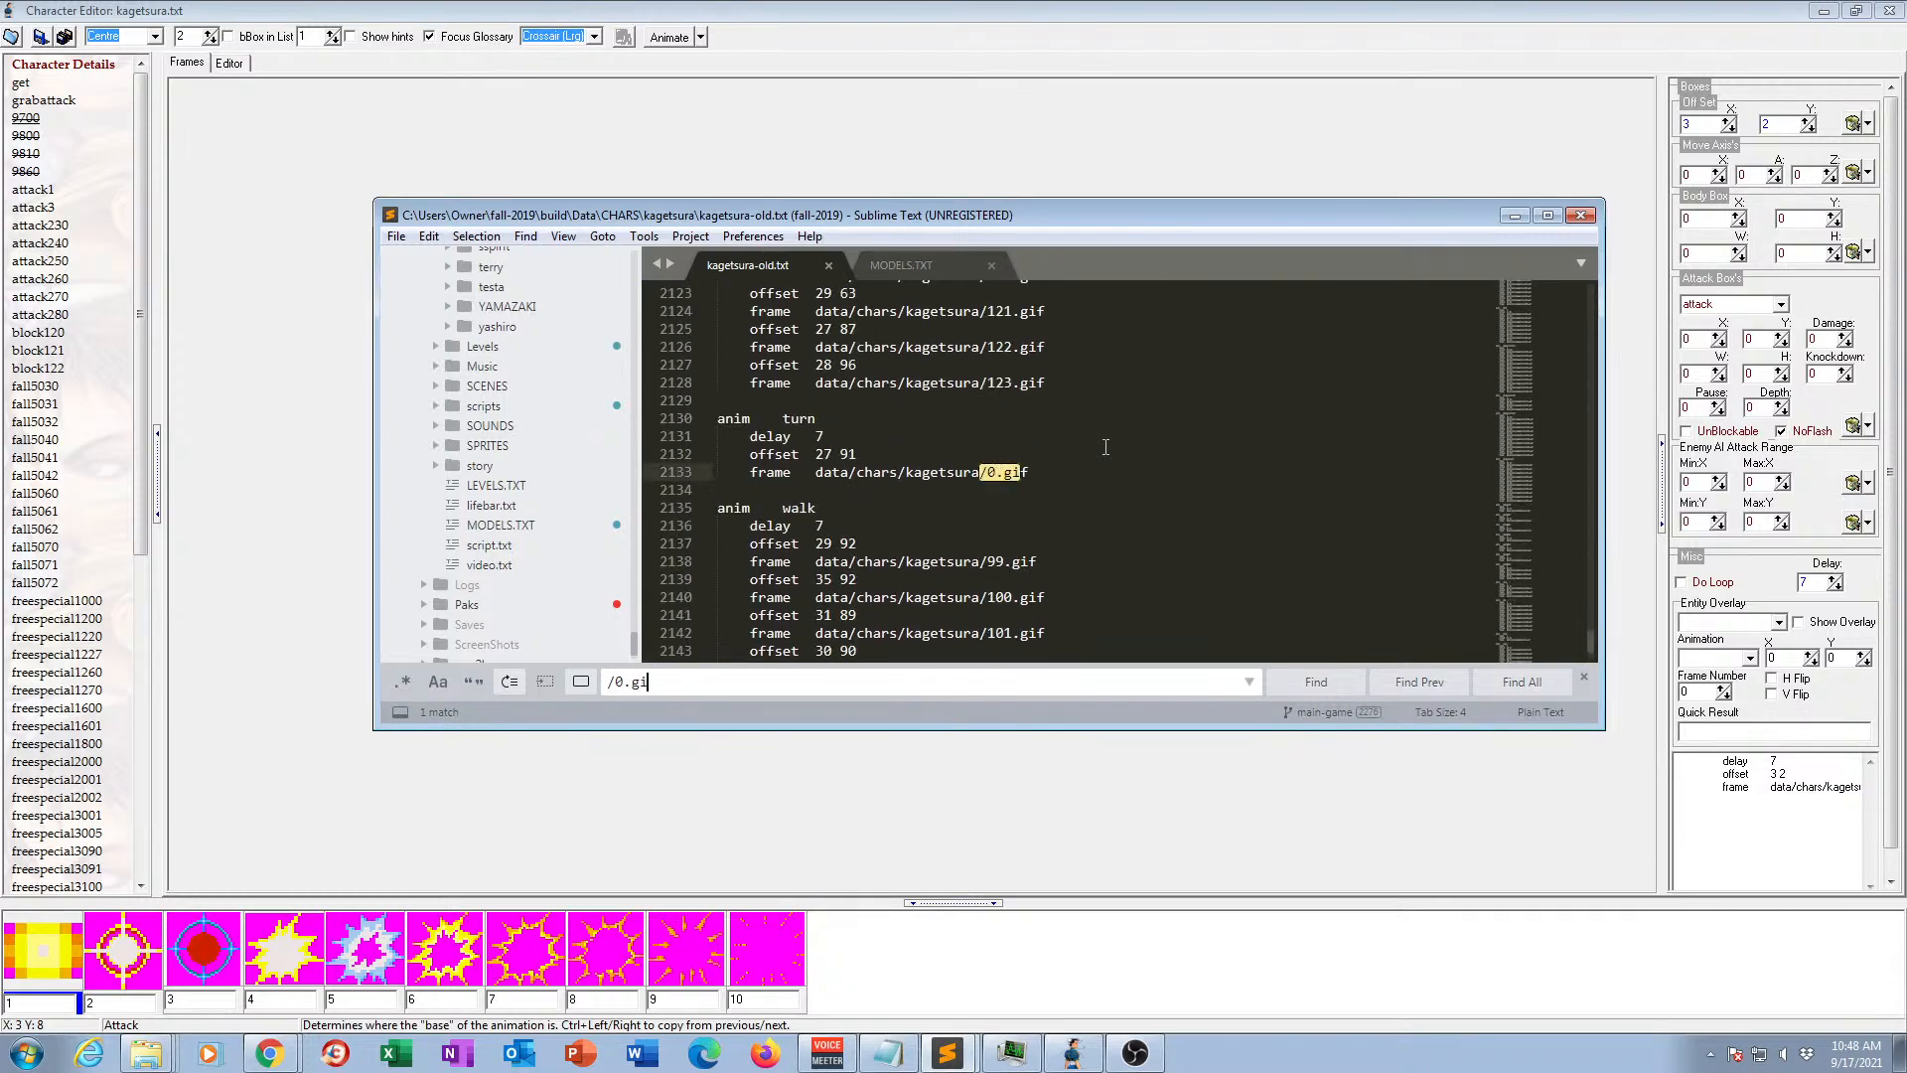
{"action": "scroll", "coordinate": [1115, 467], "scroll_direction": "up", "scroll_amount": 15}
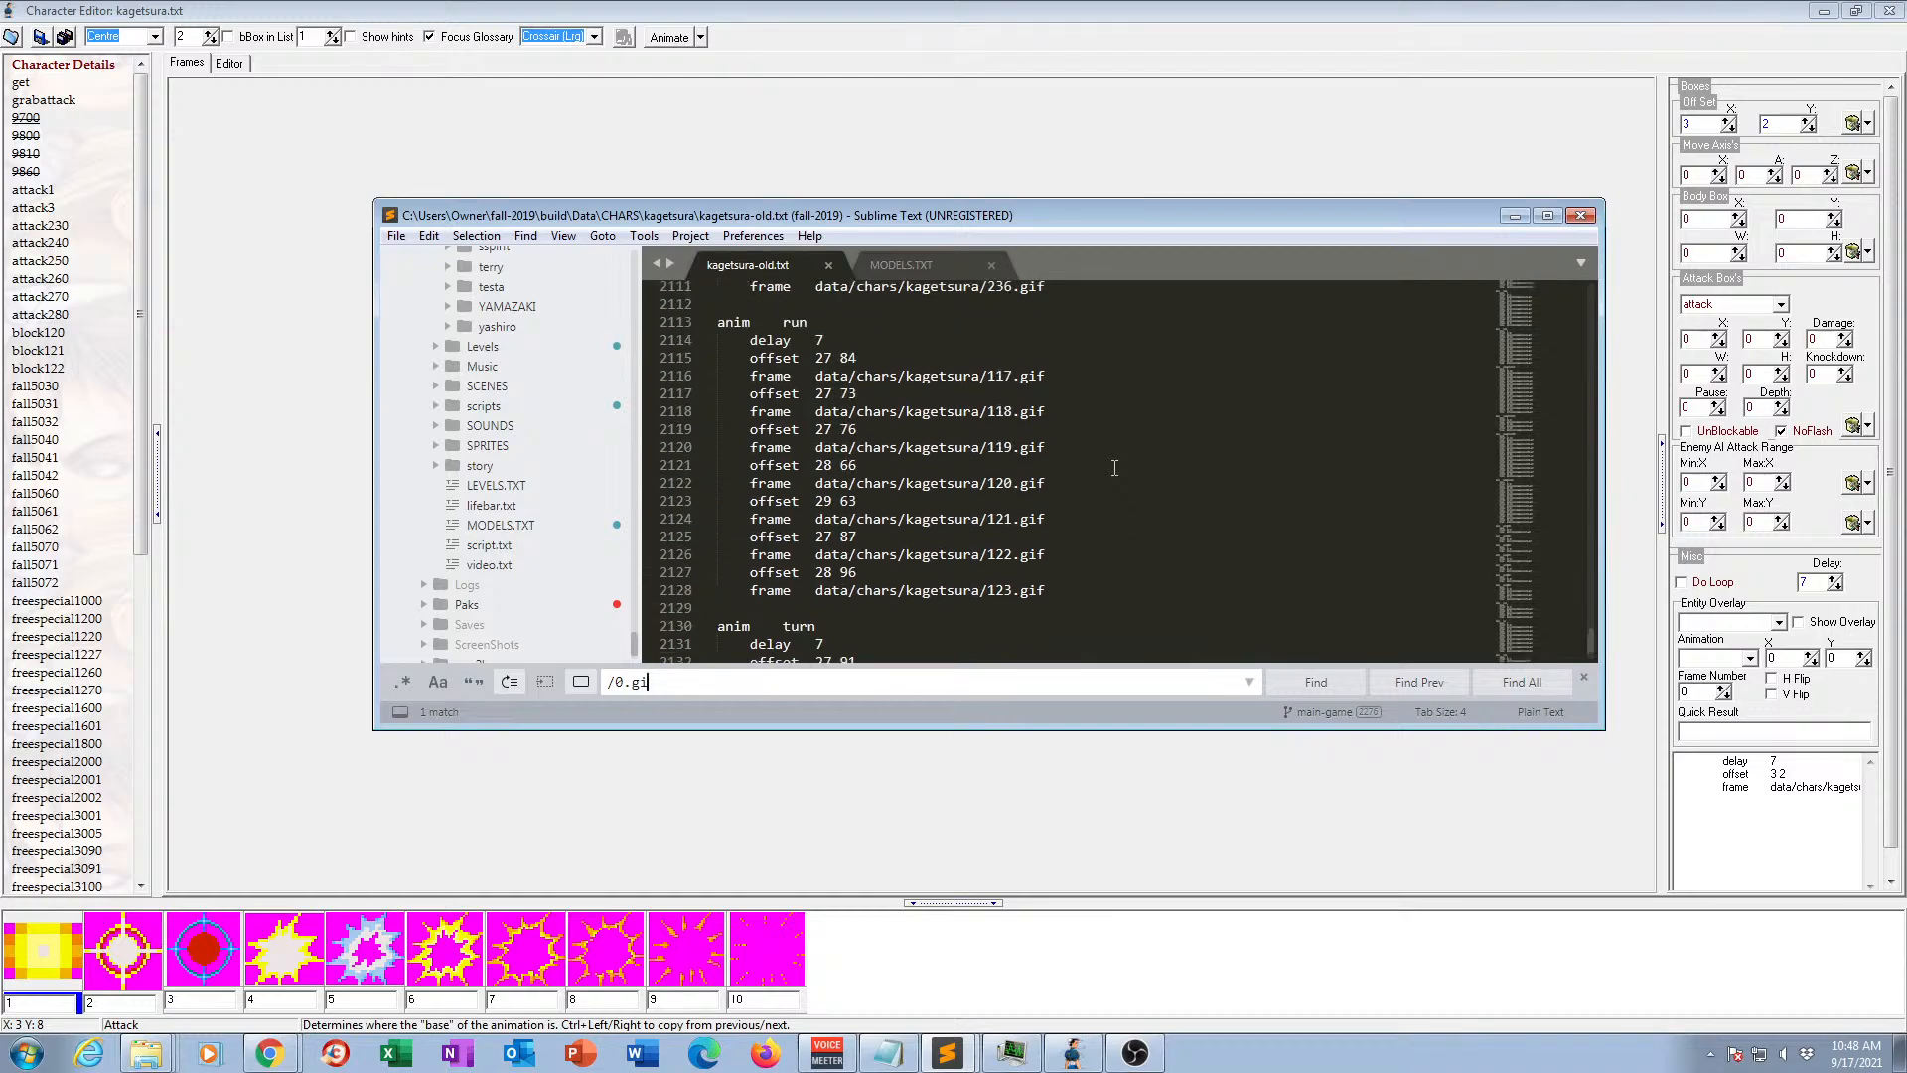
{"action": "scroll", "coordinate": [1124, 467], "scroll_direction": "up", "scroll_amount": 12}
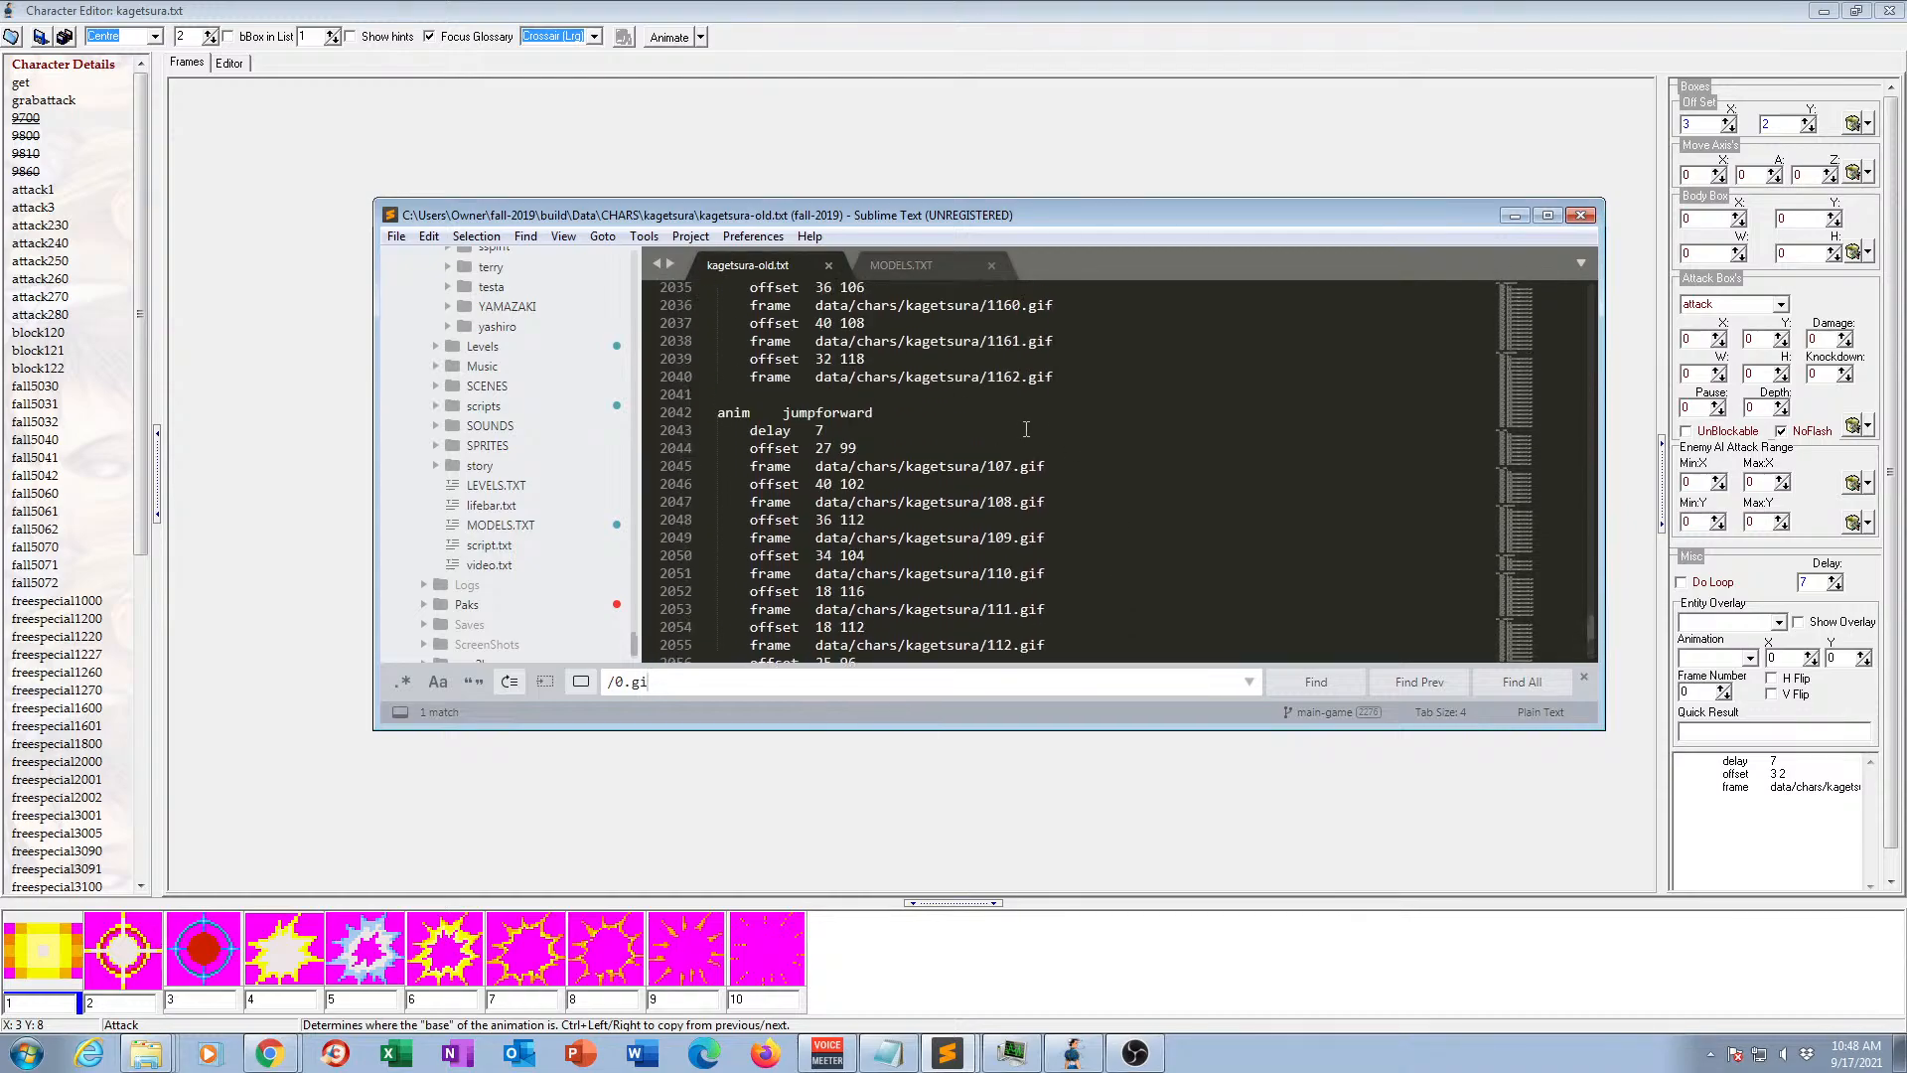
Find animation 9000 in kagetsura-old.txt and copy its first frame path, data/chars/kagetsura/1.gif.
{"action": "key", "text": "ctrl+f"}
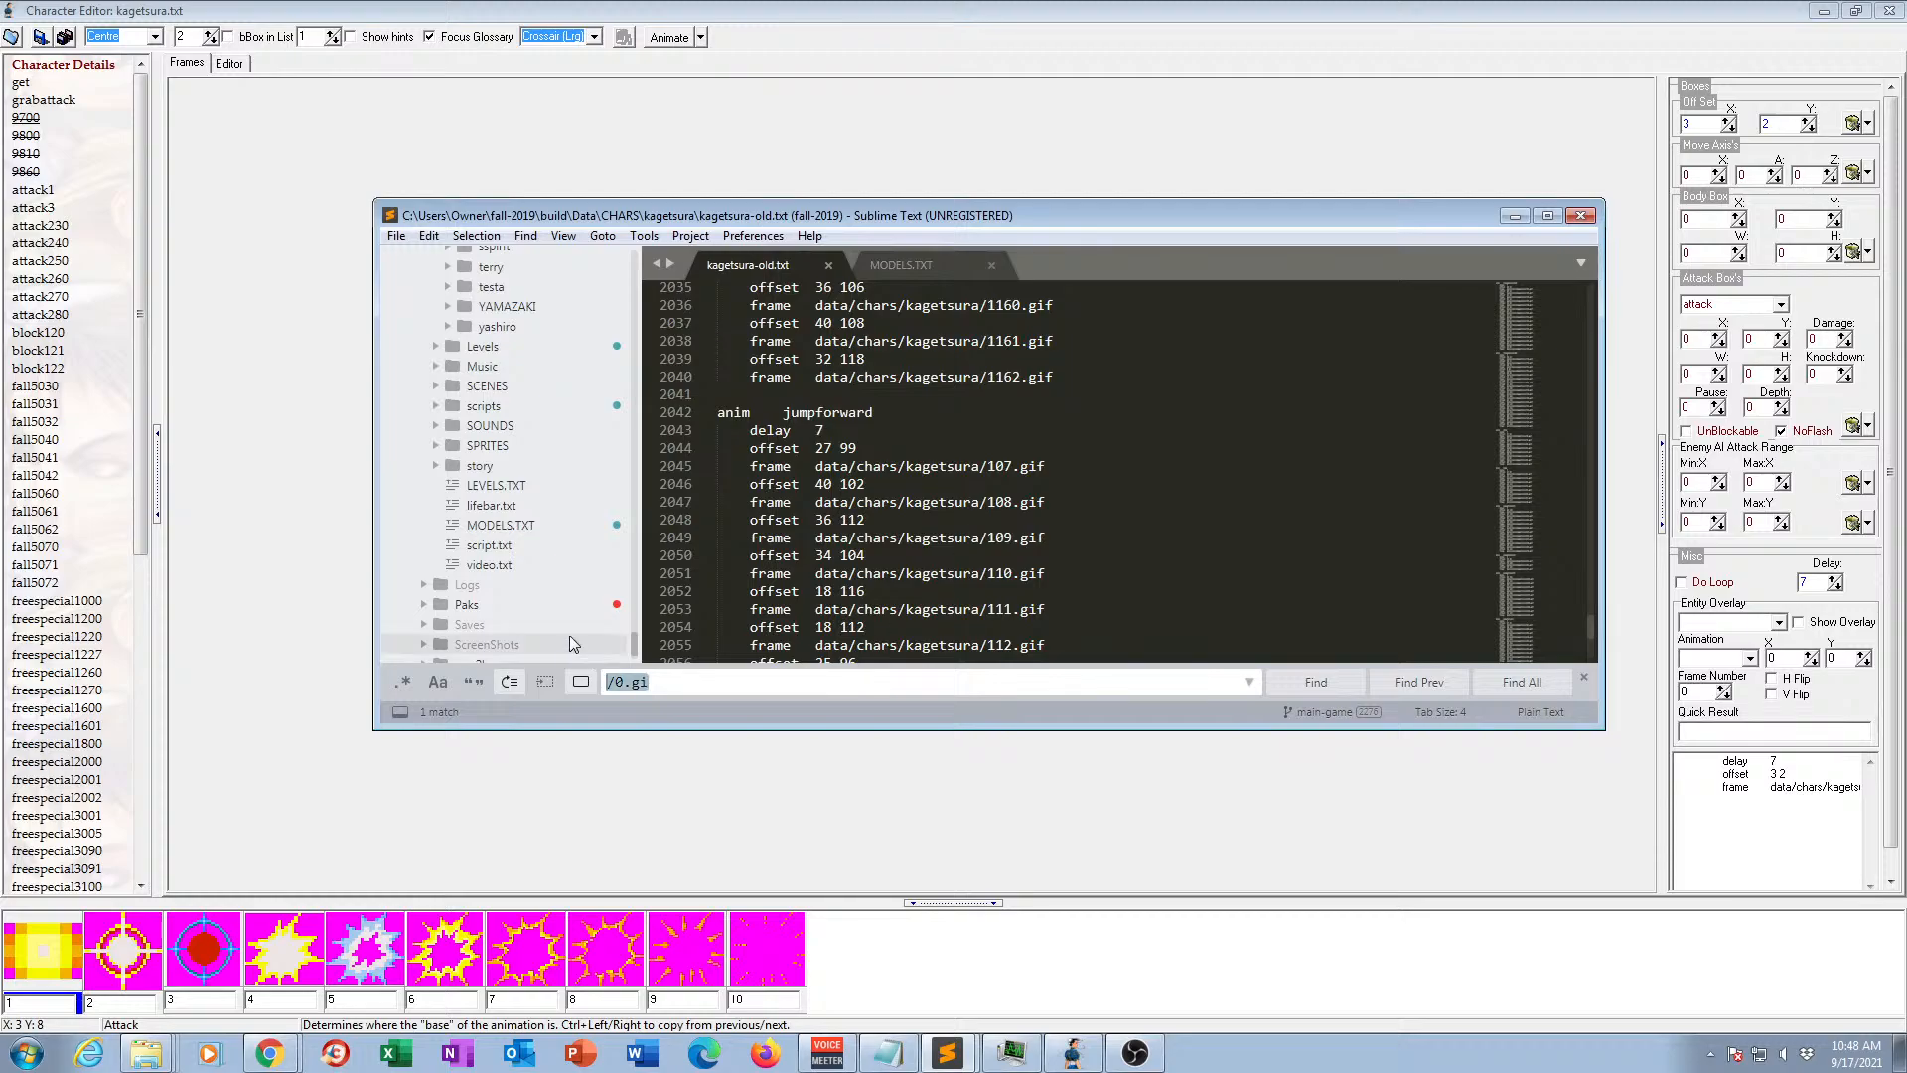
{"action": "type", "text": "anim "}
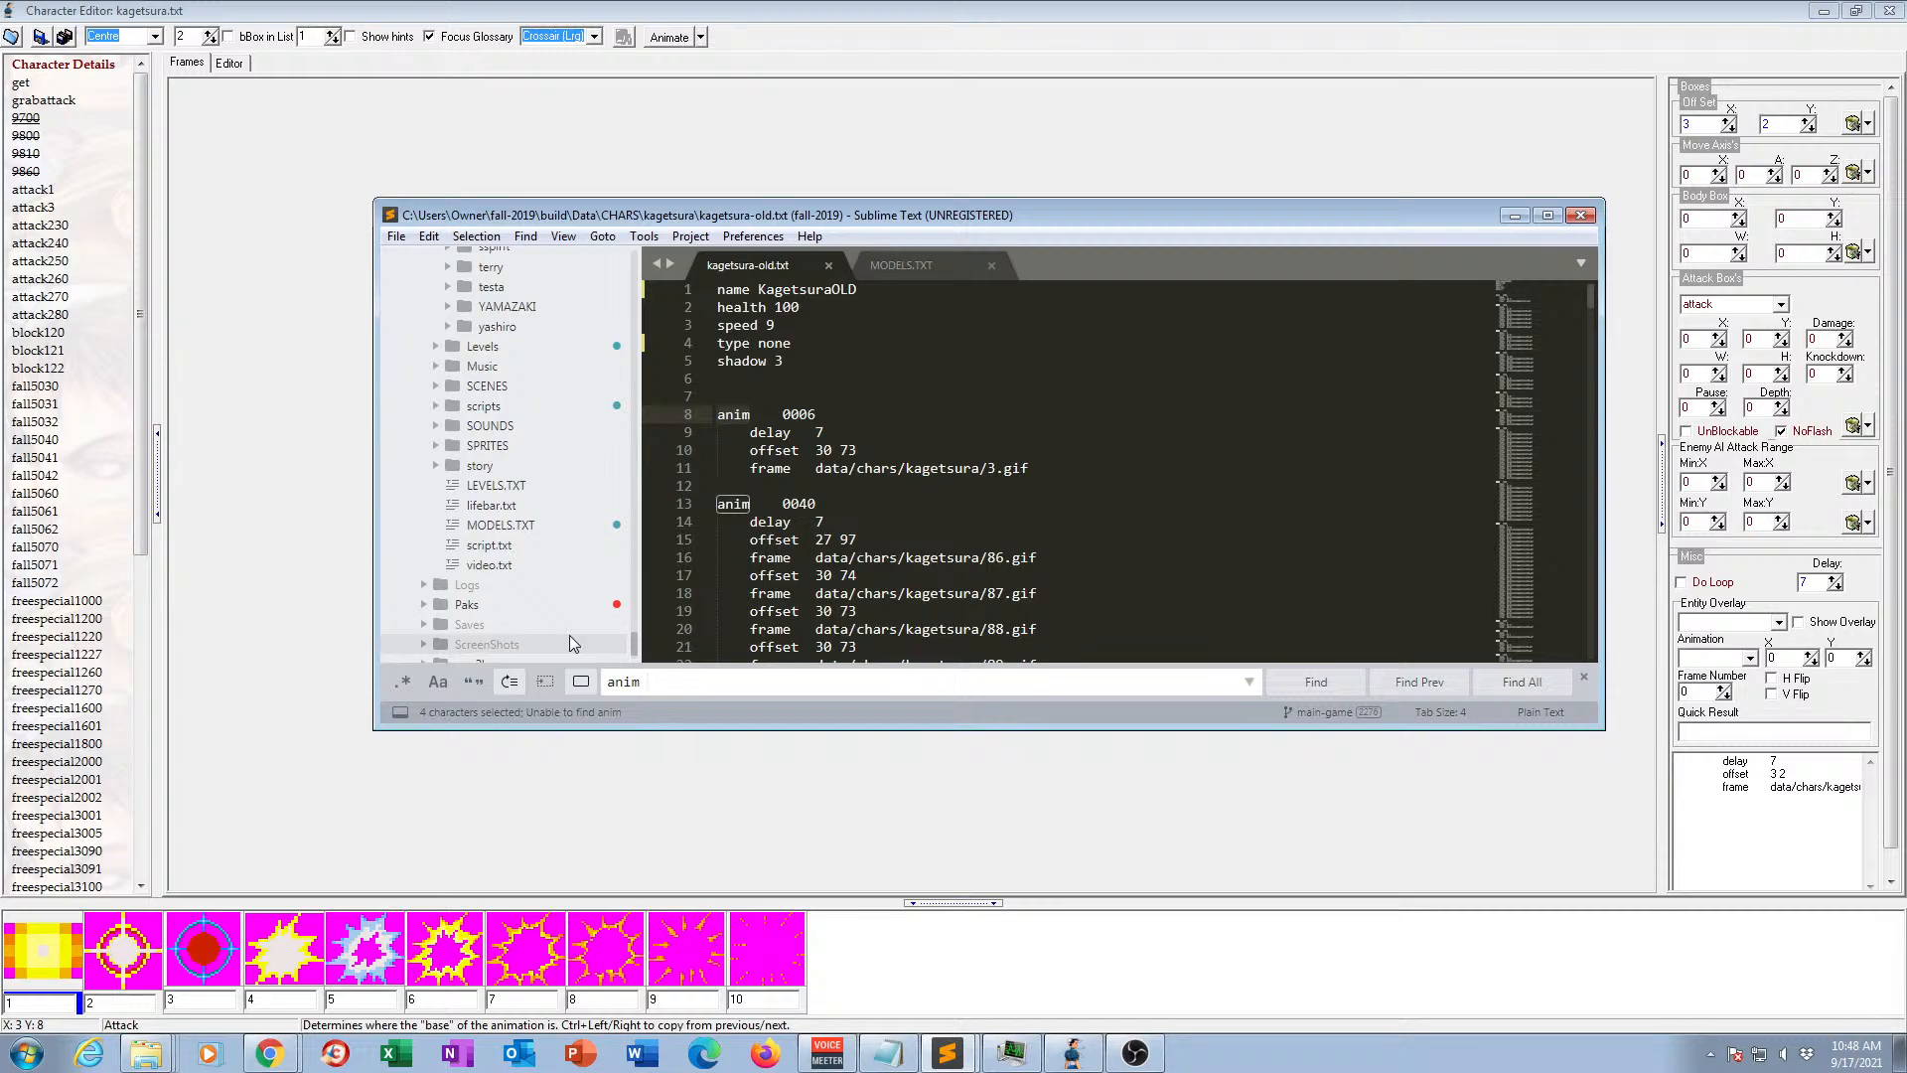
{"action": "type", "text": "9000"}
{"action": "key", "text": "BackSpace"}
{"action": "key", "text": "BackSpace"}
{"action": "key", "text": "BackSpace"}
{"action": "key", "text": "BackSpace"}
{"action": "type", "text": "9000"}
{"action": "key", "text": "BackSpace"}
{"action": "key", "text": "BackSpace"}
{"action": "key", "text": "BackSpace"}
{"action": "key", "text": "BackSpace"}
{"action": "key", "text": "BackSpace"}
{"action": "key", "text": "BackSpace"}
{"action": "key", "text": "BackSpace"}
{"action": "key", "text": "BackSpace"}
{"action": "key", "text": "BackSpace"}
{"action": "key", "text": "BackSpace"}
{"action": "key", "text": "BackSpace"}
{"action": "key", "text": "BackSpace"}
{"action": "key", "text": "BackSpace"}
{"action": "type", "text": "9000"}
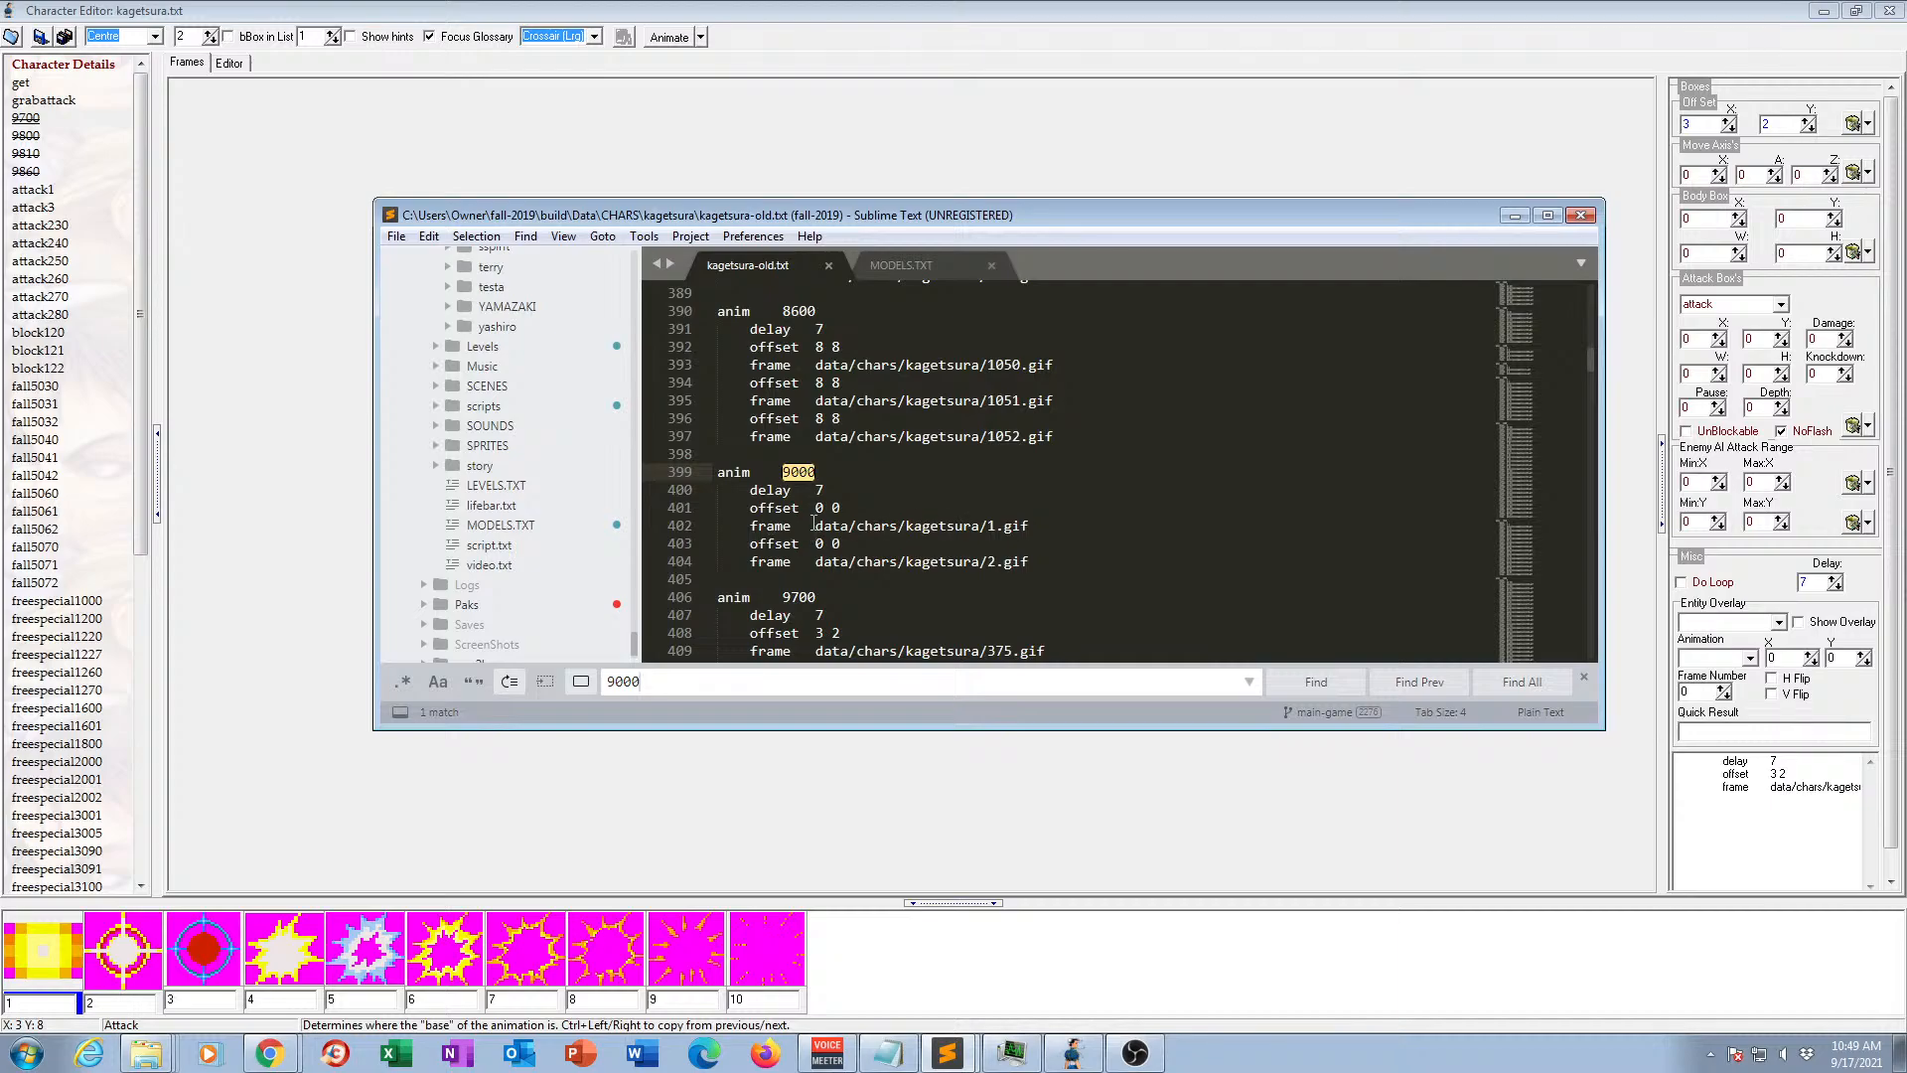
{"action": "left_click_drag", "start_coordinate": [815, 524], "coordinate": [1029, 525]}
{"action": "right_click", "coordinate": [999, 529]}
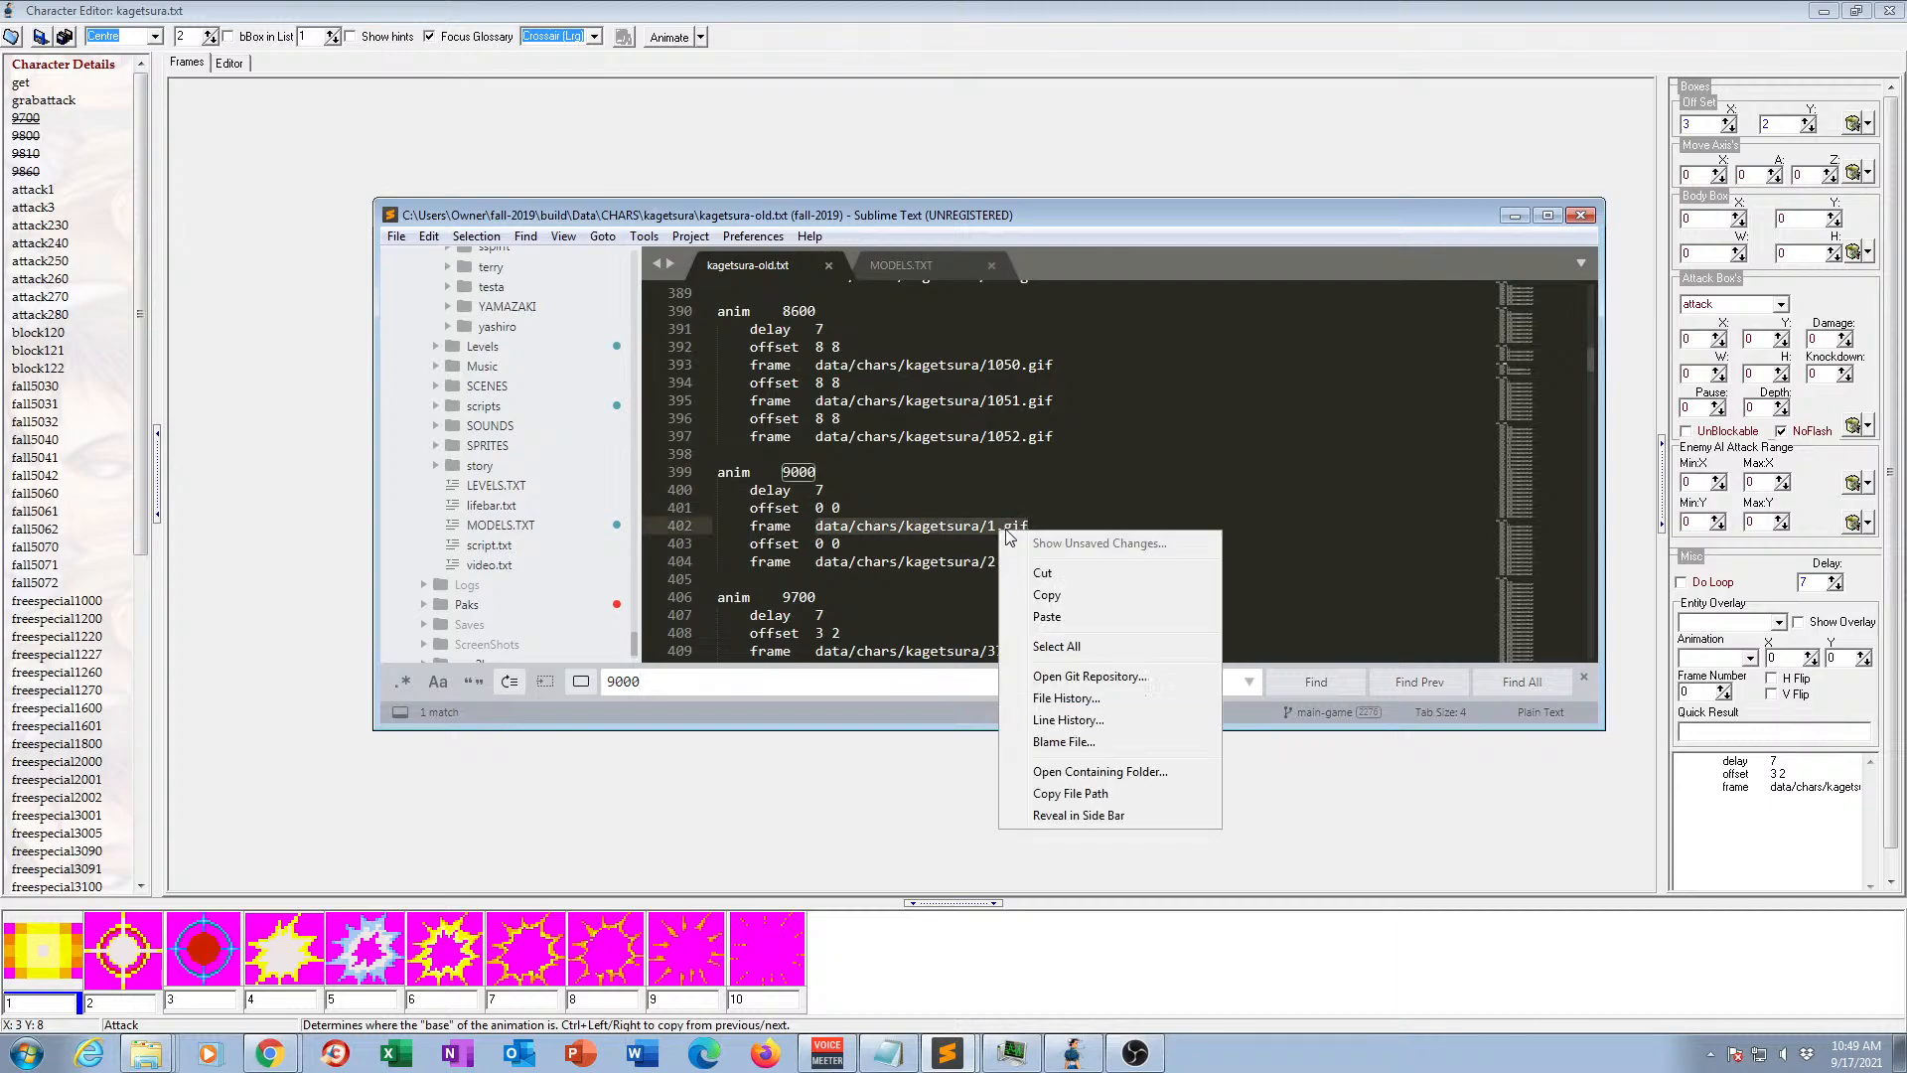
{"action": "left_click", "coordinate": [1047, 594]}
Switch back to openBor Stats and add an icon line with the copied path data/chars/kagetsura/1.gif below the shadow line in the character details.
{"action": "left_click", "coordinate": [975, 185]}
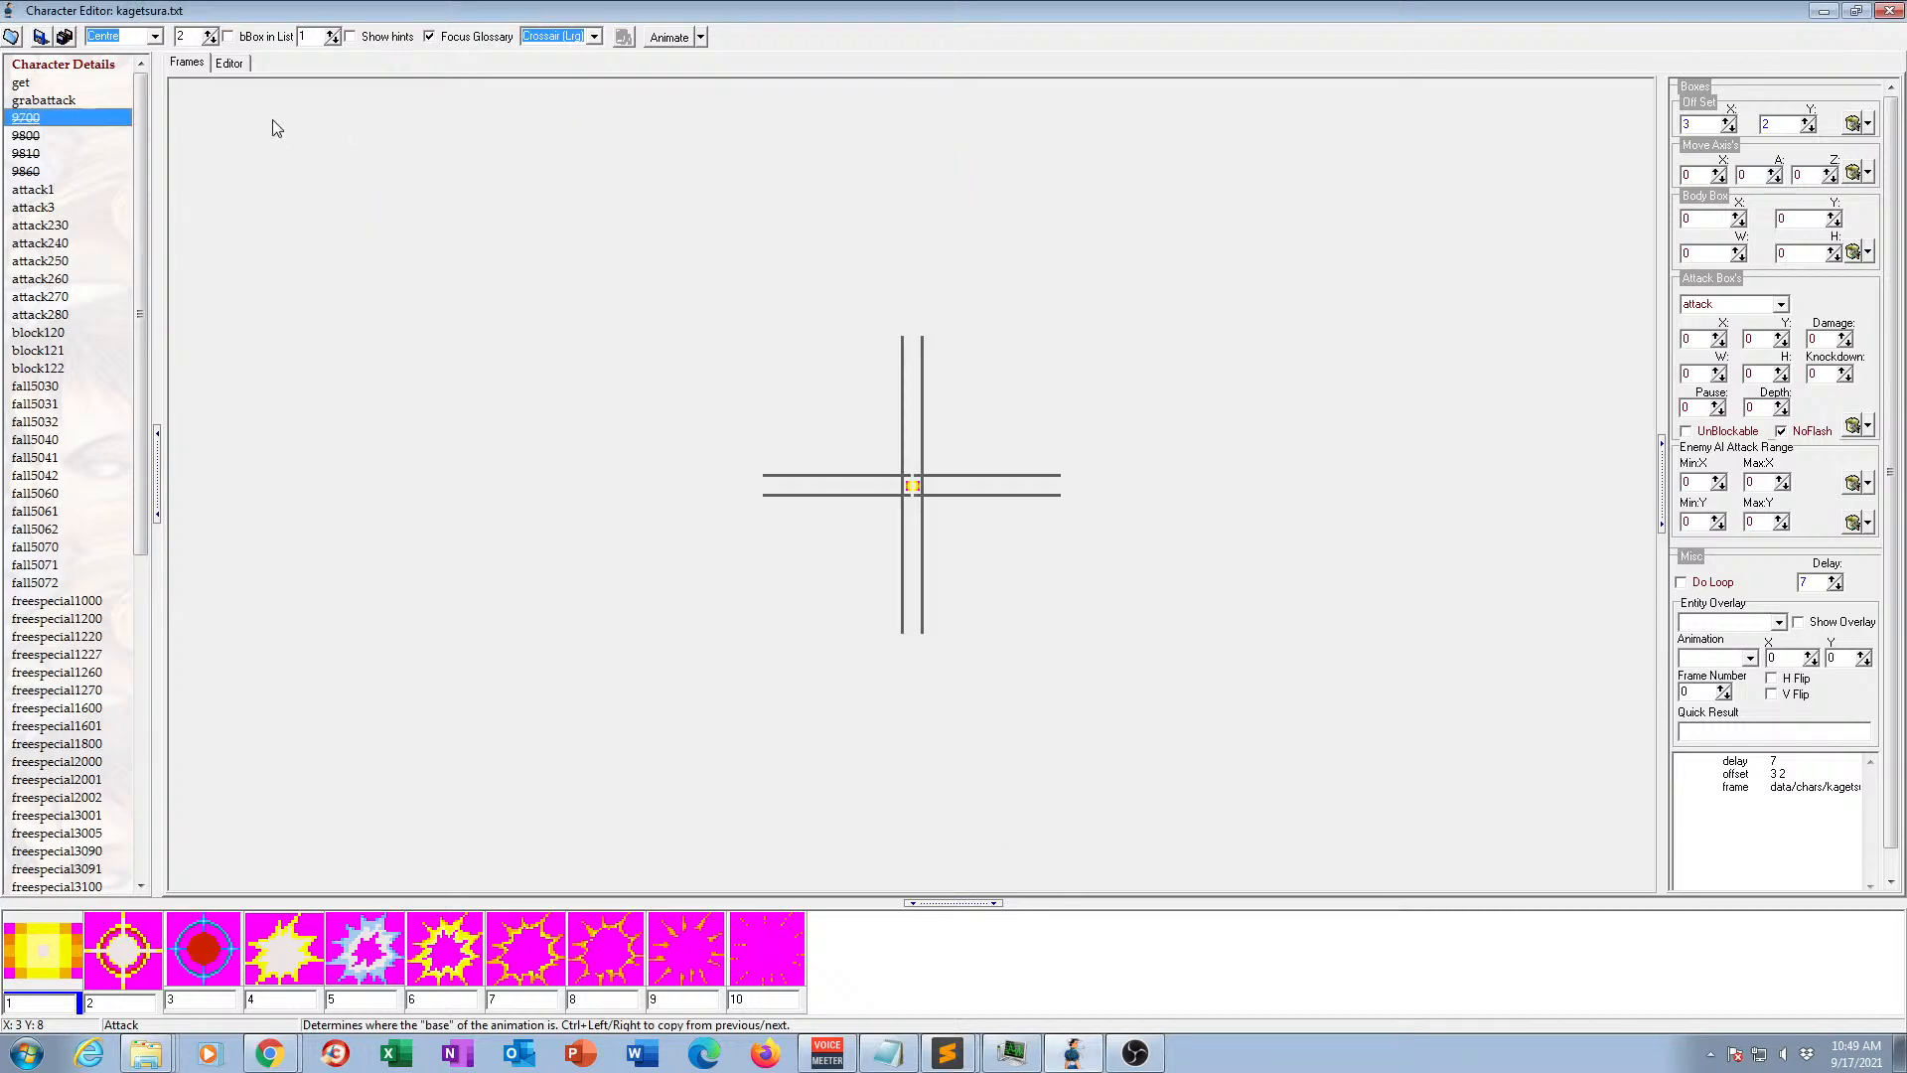
{"action": "left_click", "coordinate": [89, 64]}
{"action": "left_click", "coordinate": [415, 156]}
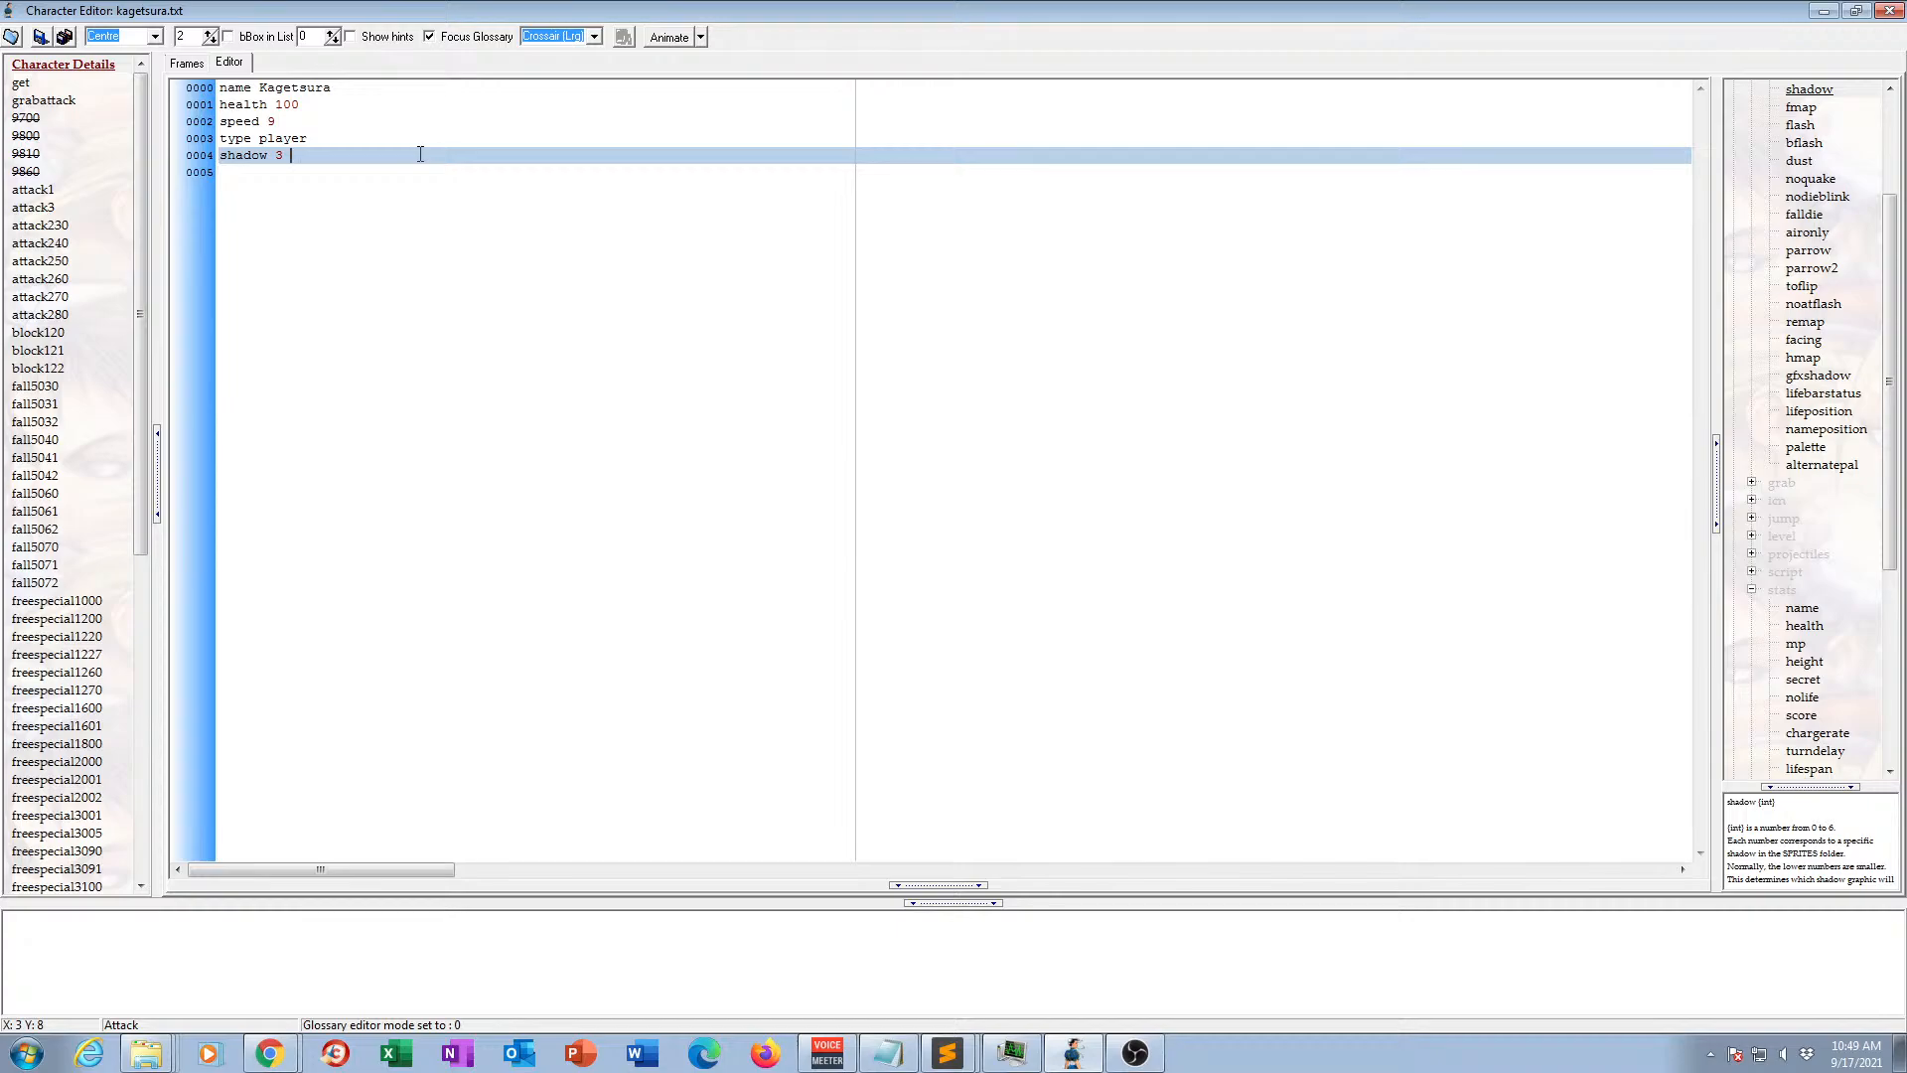
{"action": "key", "text": "Return"}
{"action": "key", "text": "Return"}
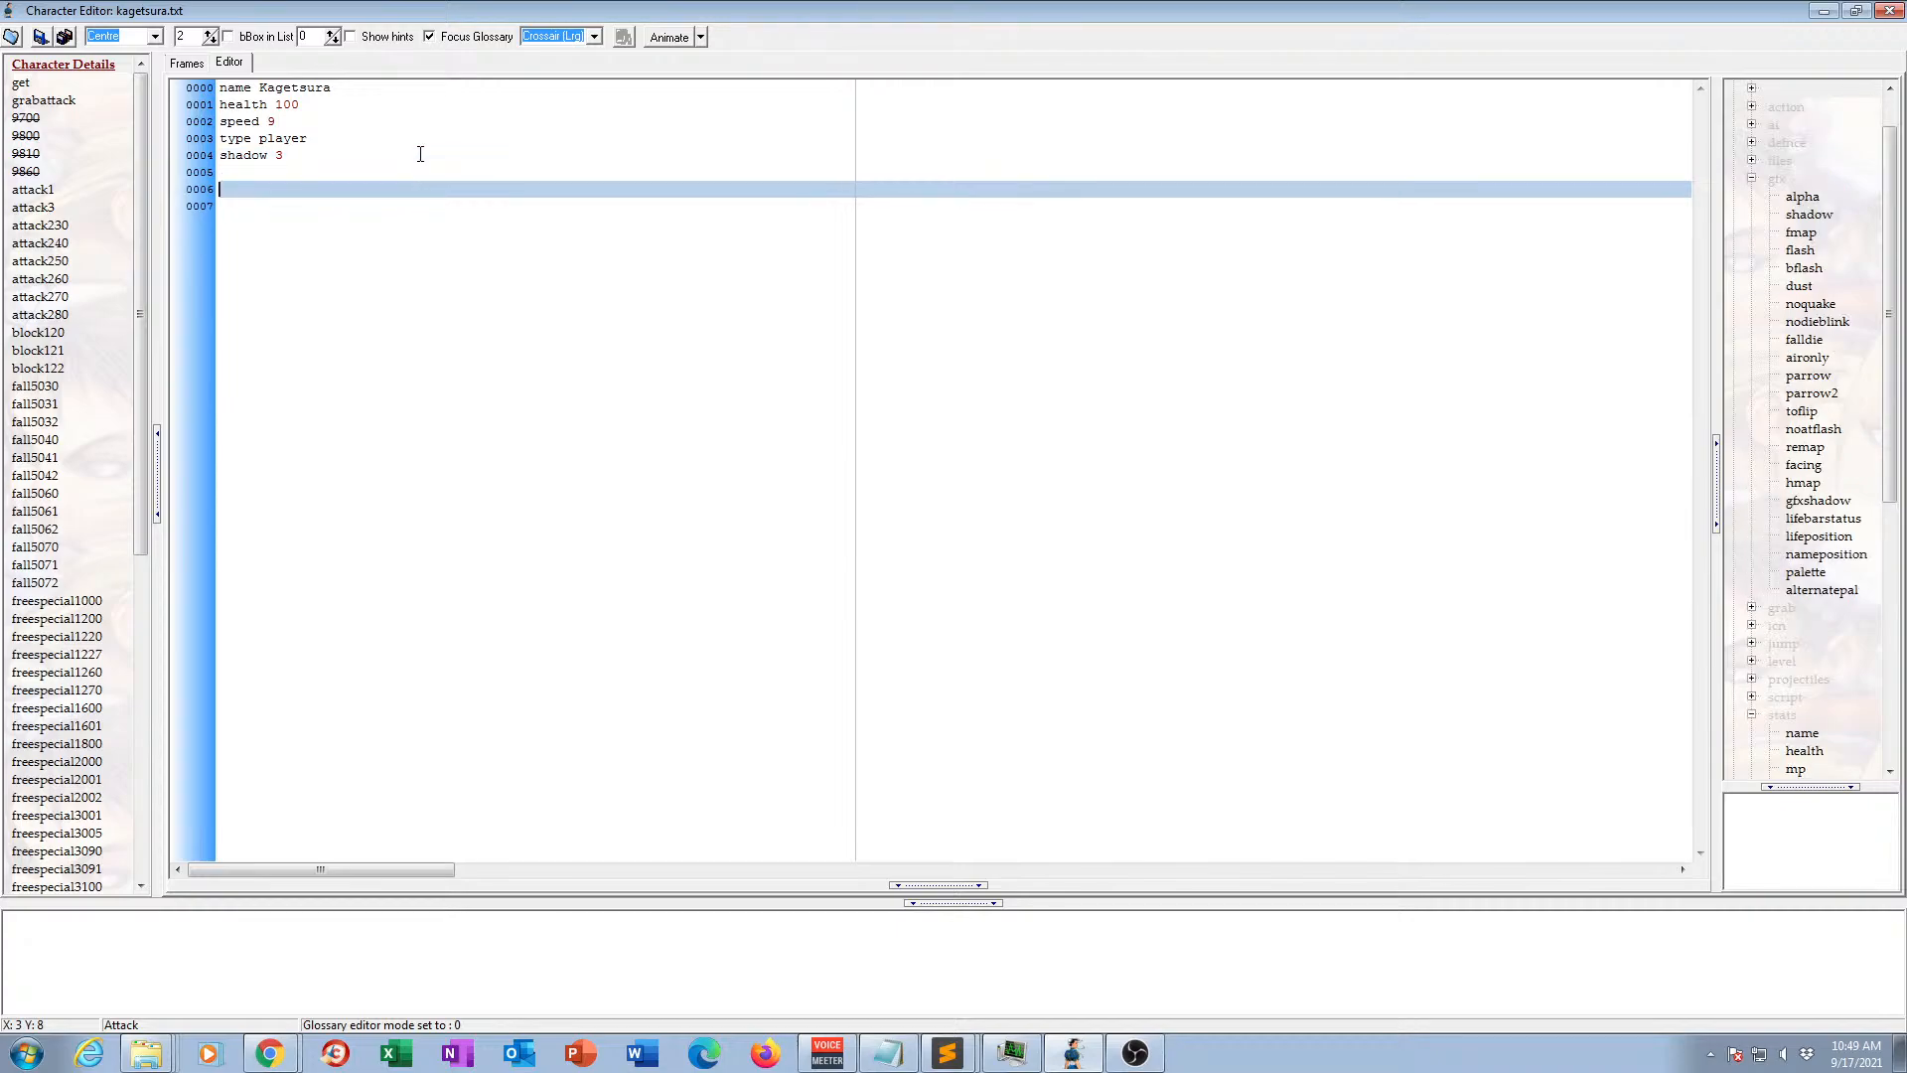
{"action": "type", "text": "icon"}
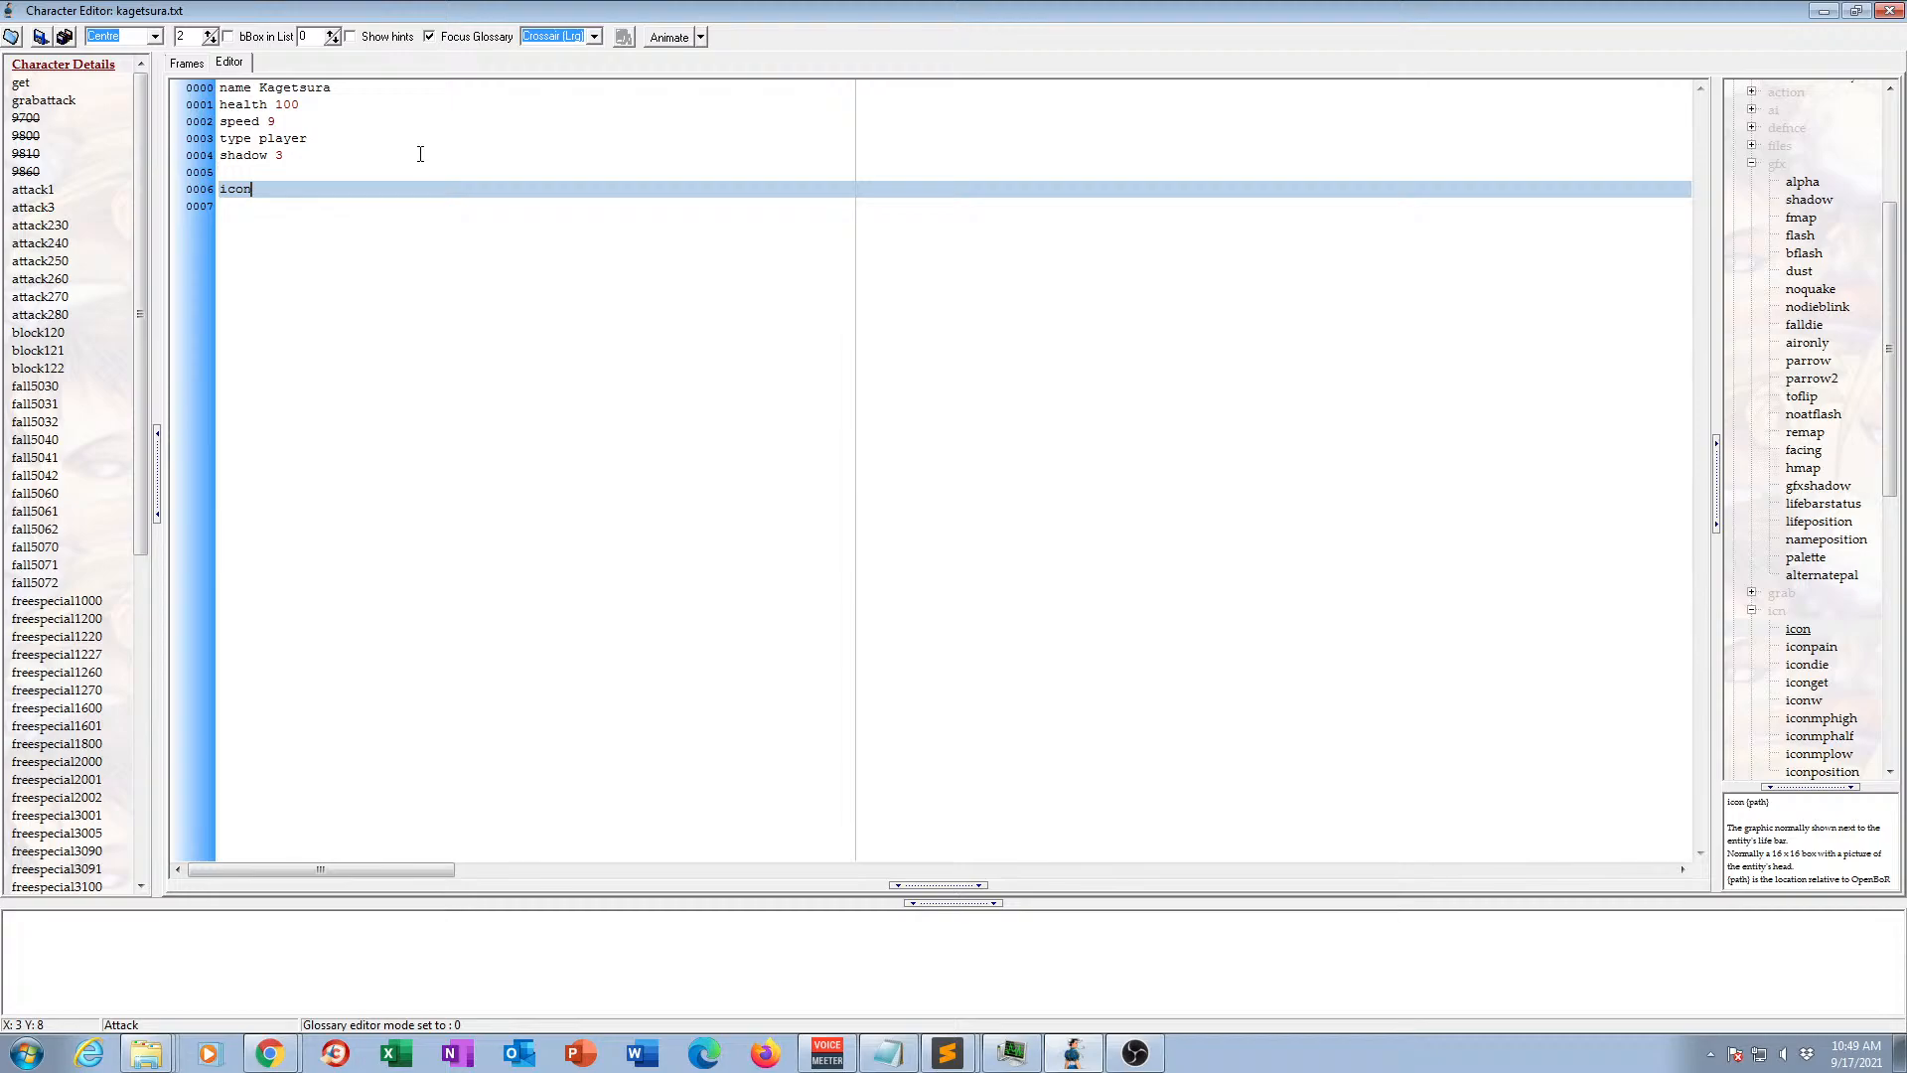
{"action": "key", "text": "ctrl+v"}
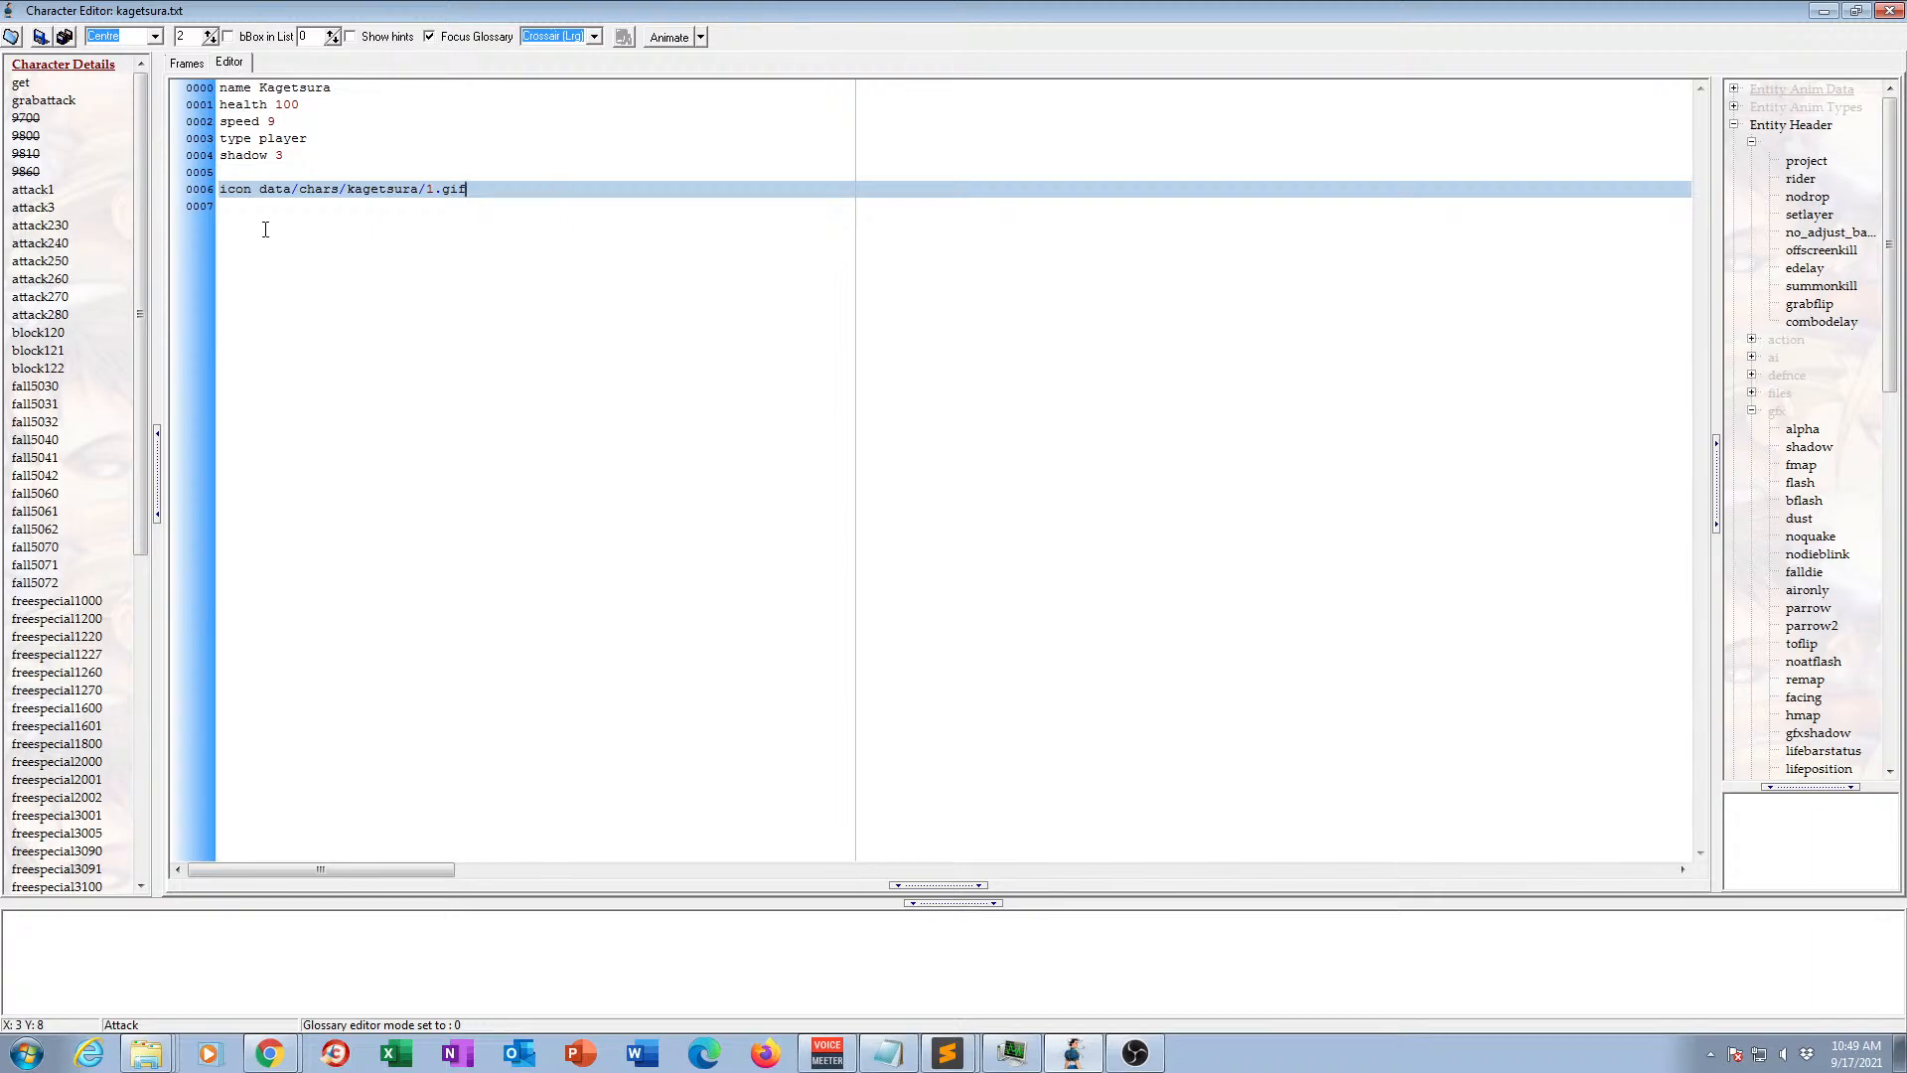
Delete the remaining numbered animations 9700, 9800, 9810 and 9860.
{"action": "left_click", "coordinate": [194, 65]}
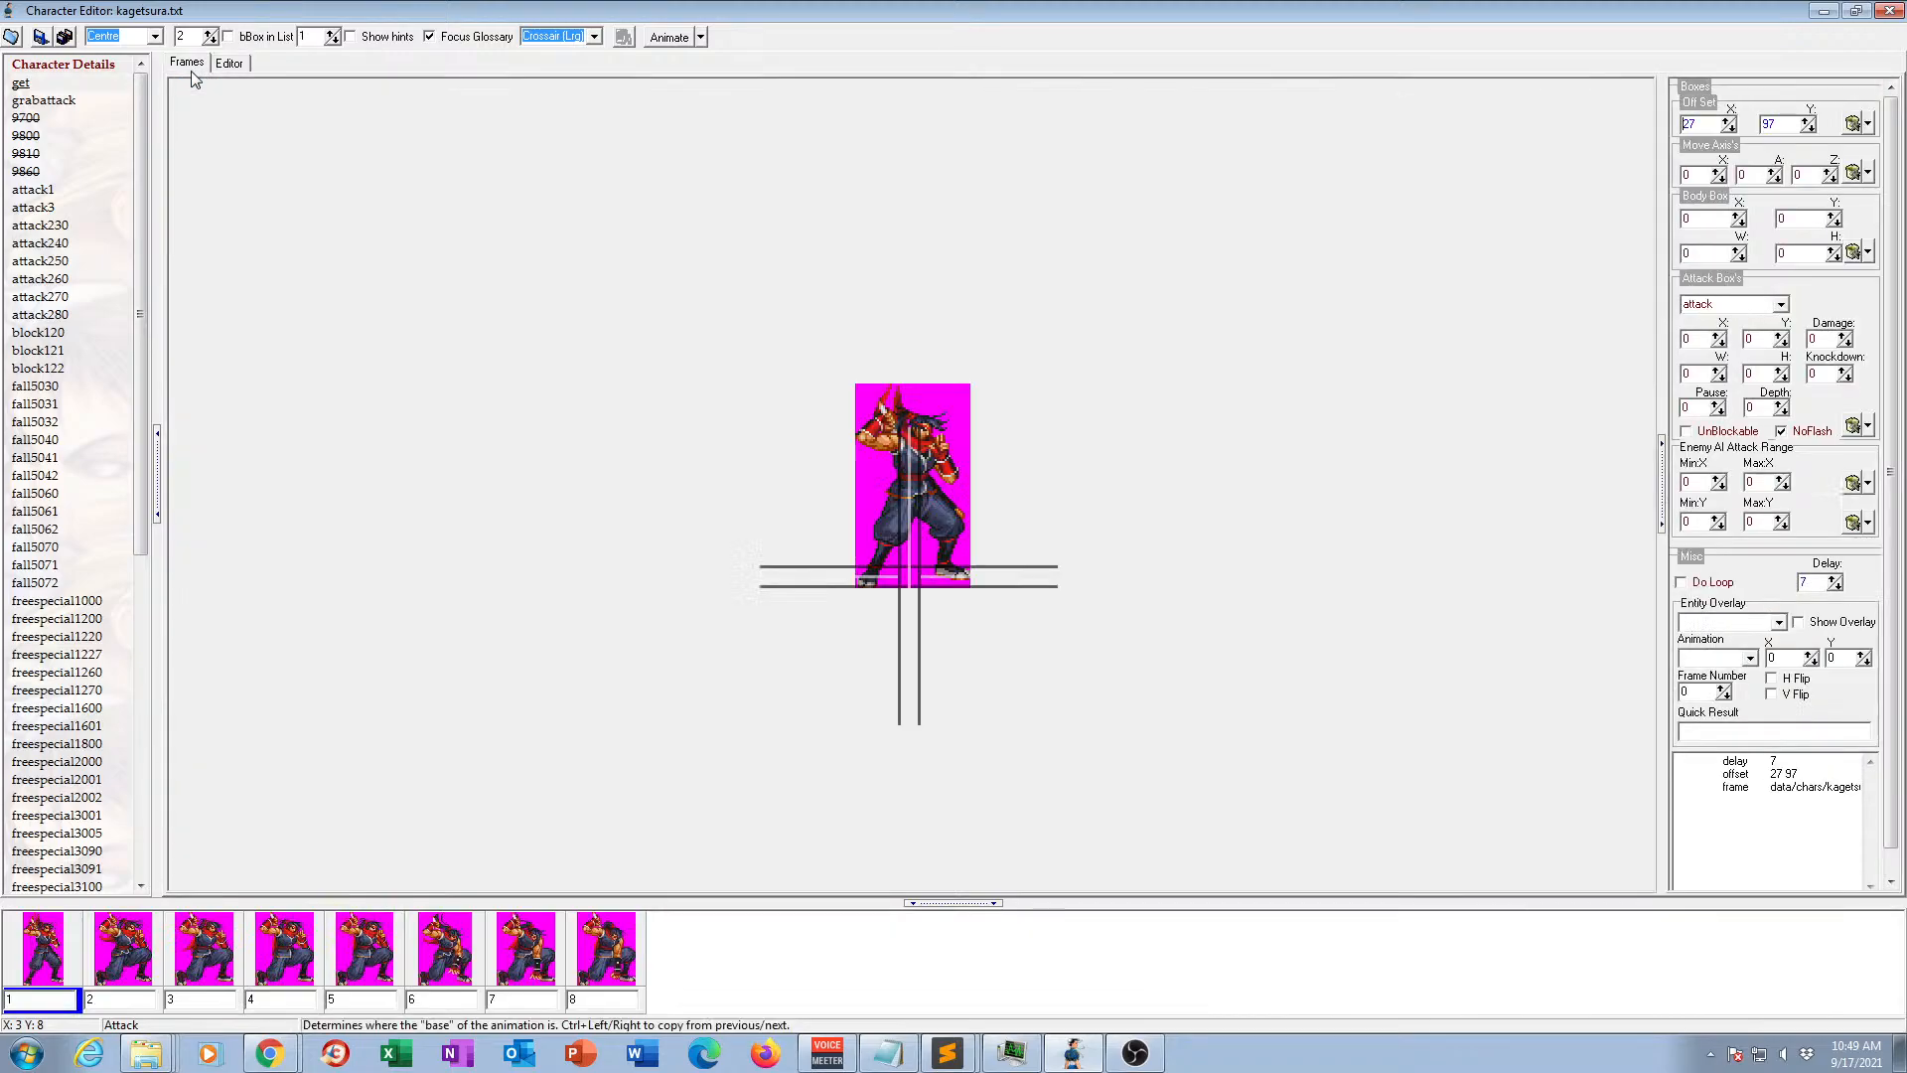
{"action": "left_click", "coordinate": [30, 118]}
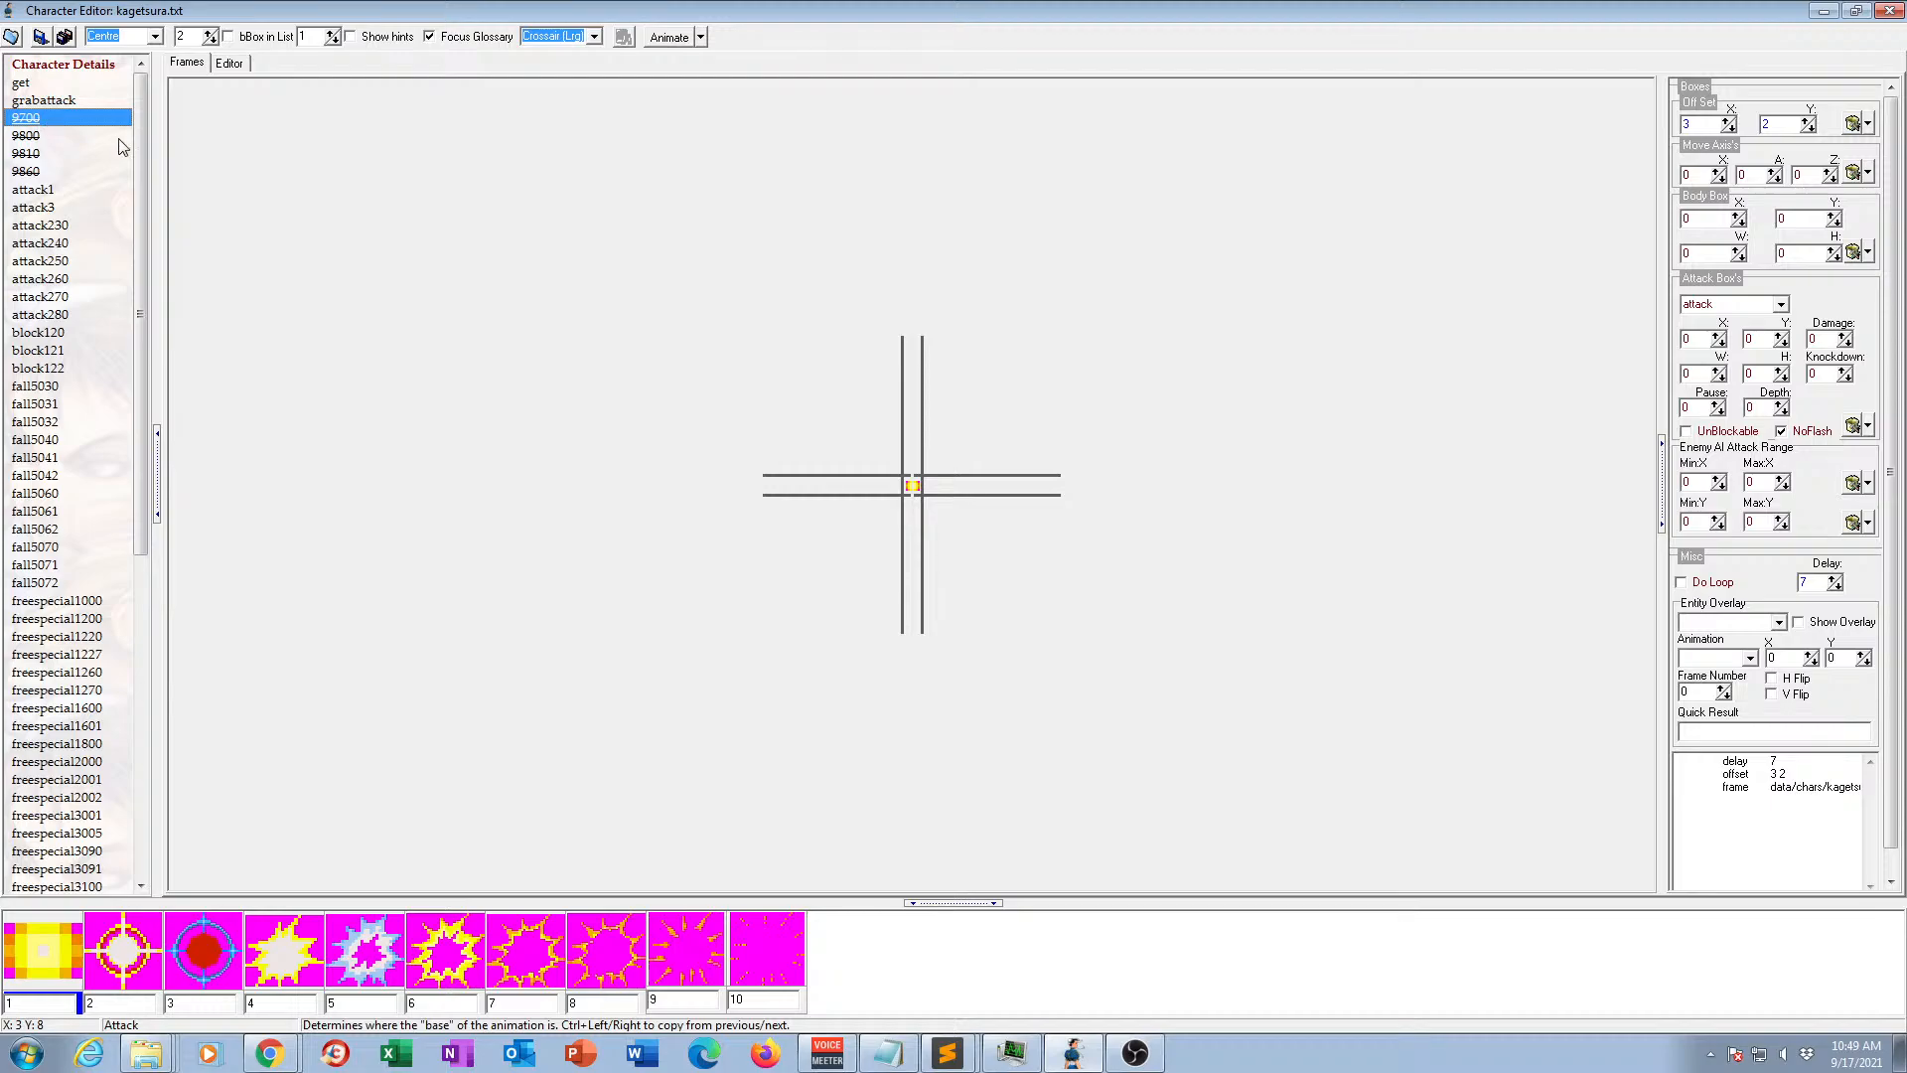
{"action": "key", "text": "Delete"}
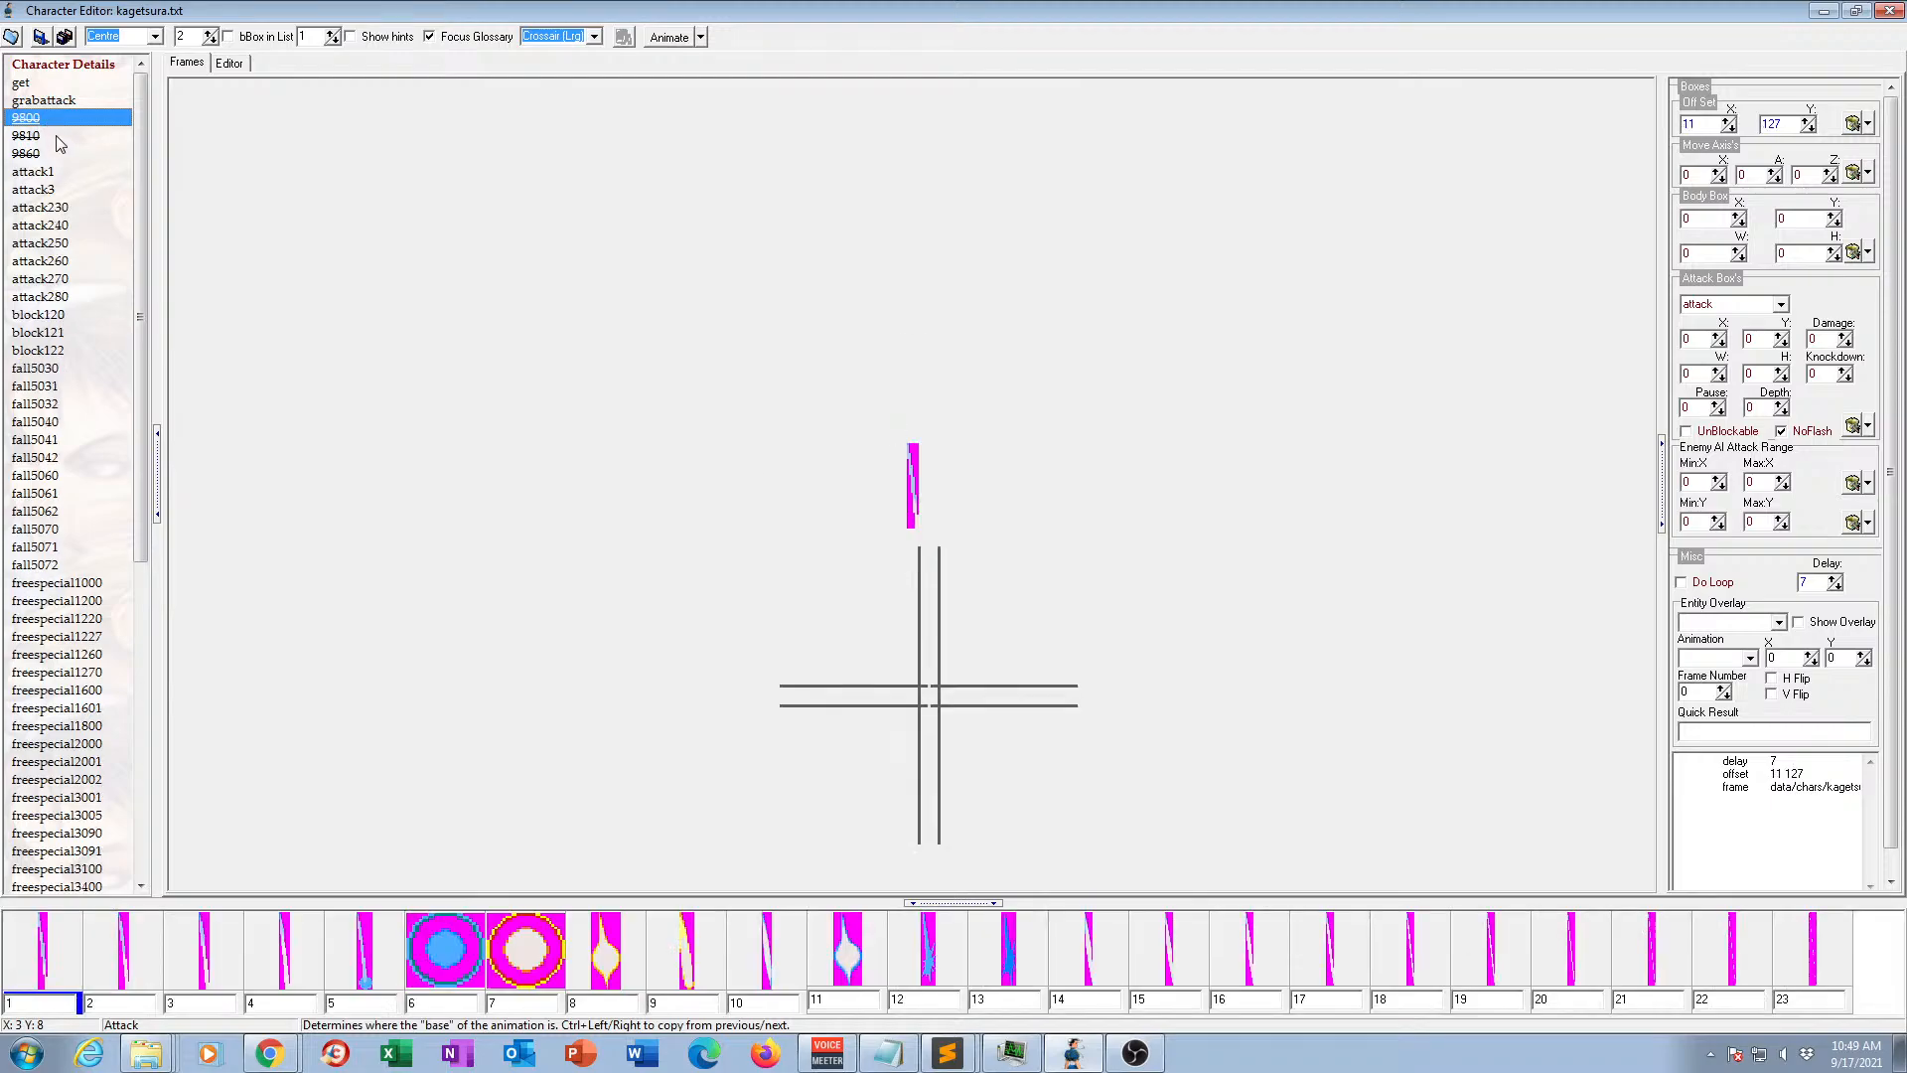
{"action": "key", "text": "Delete"}
{"action": "key", "text": "Delete"}
{"action": "key", "text": "Delete"}
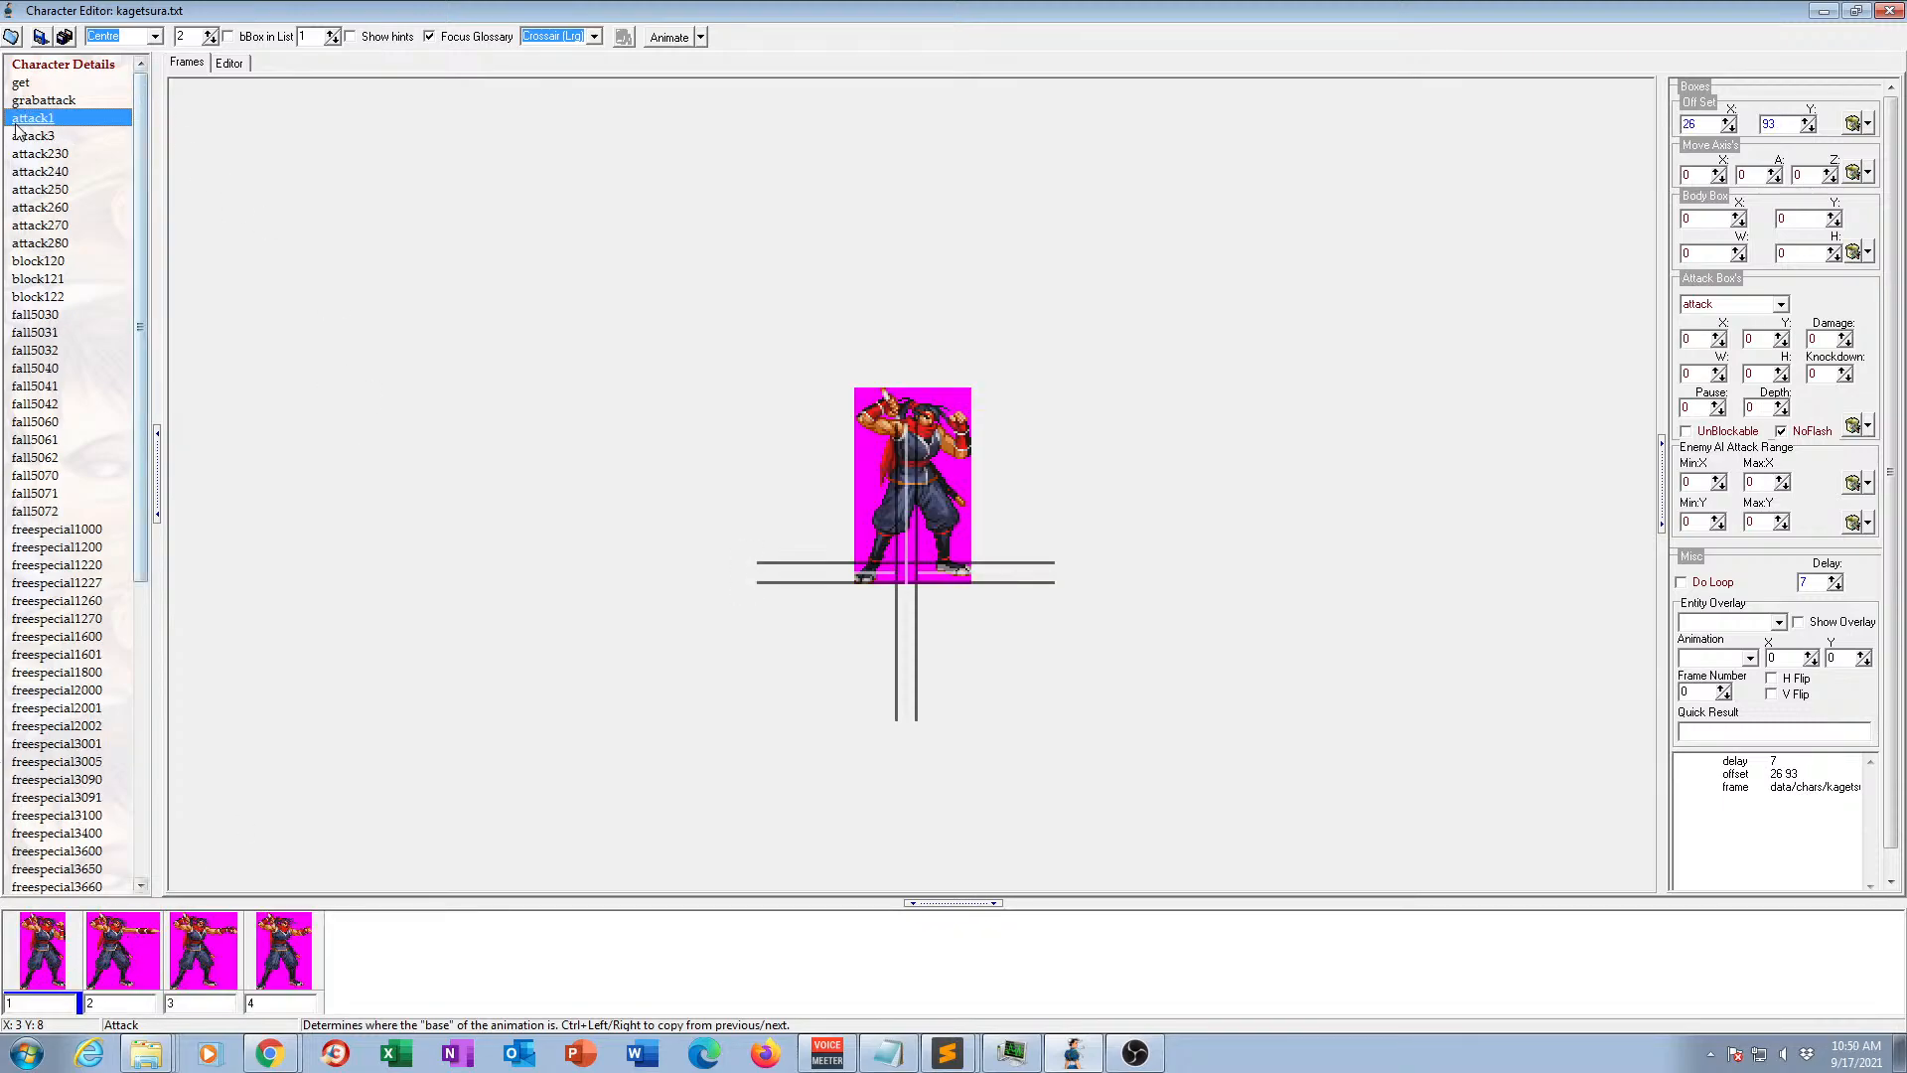
Rename the attack3 animation as attack2.
{"action": "left_click", "coordinate": [56, 137]}
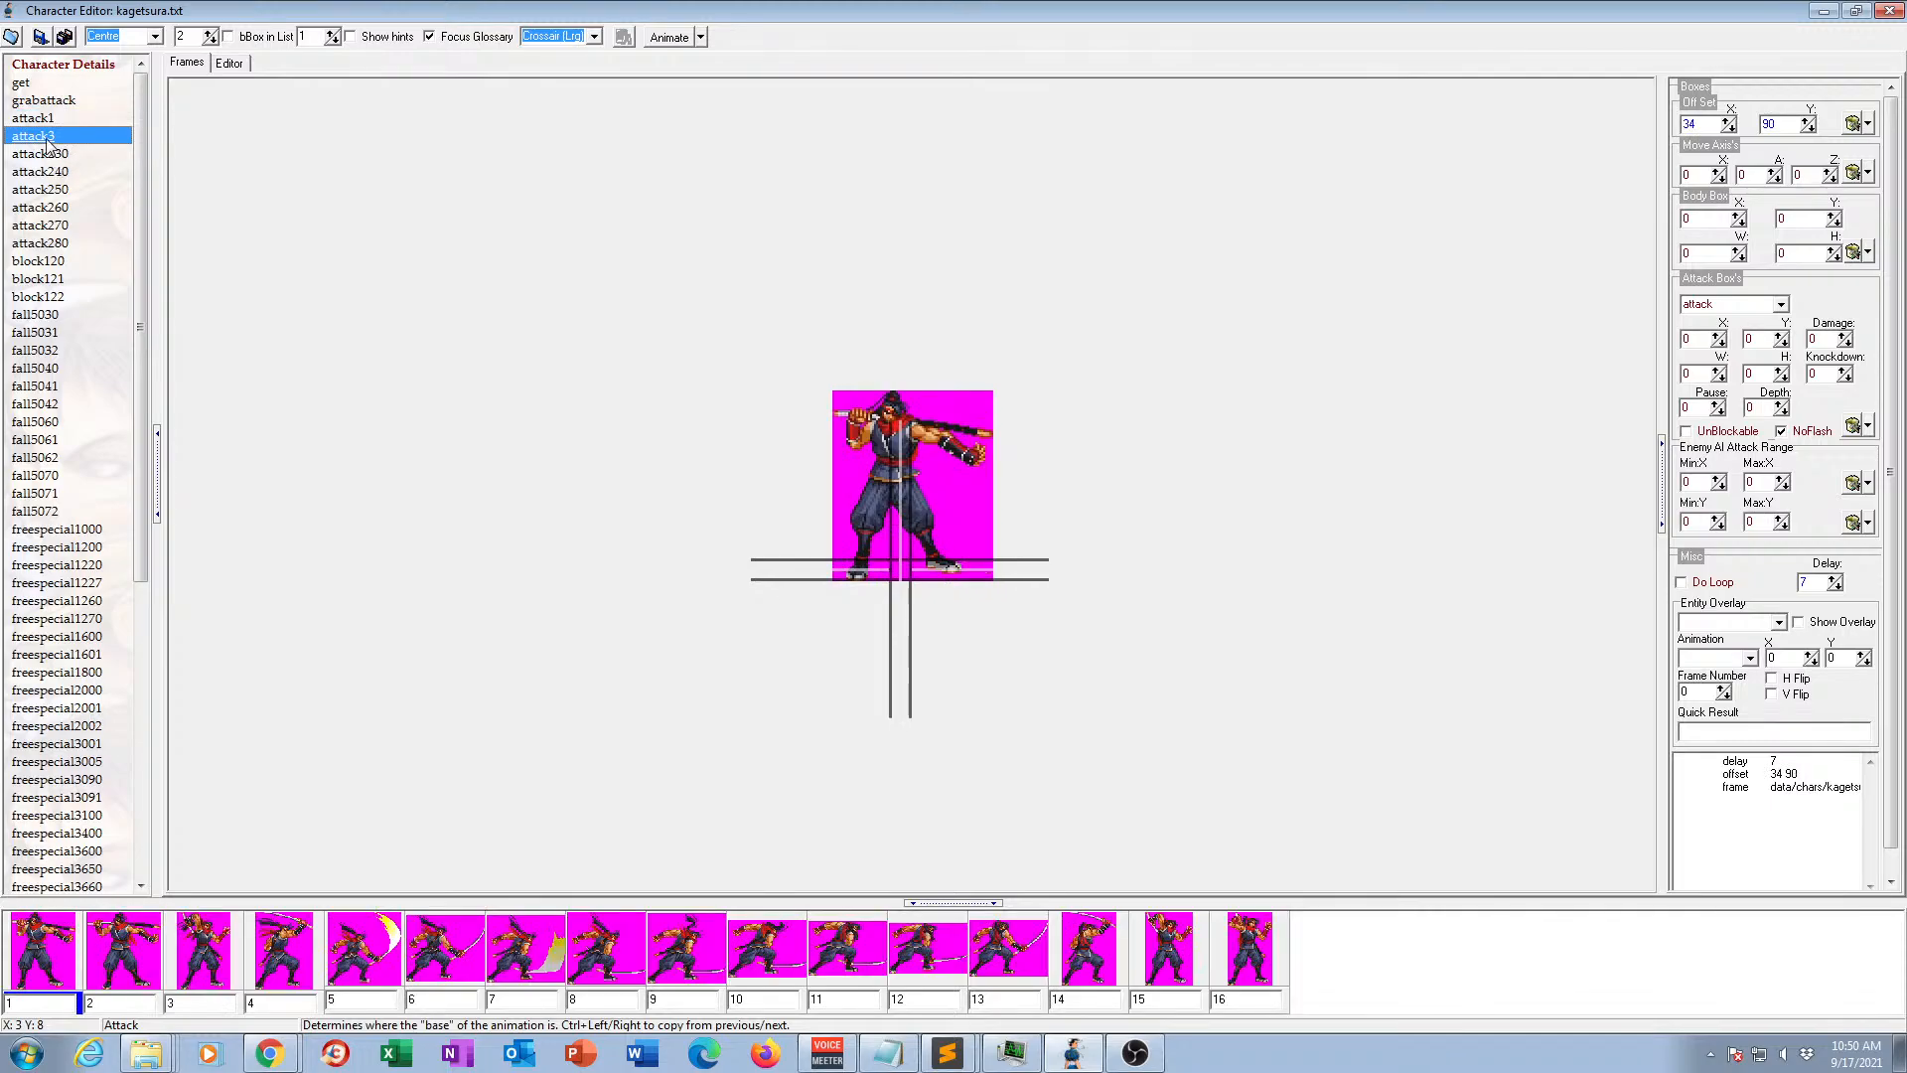
{"action": "left_click", "coordinate": [48, 139]}
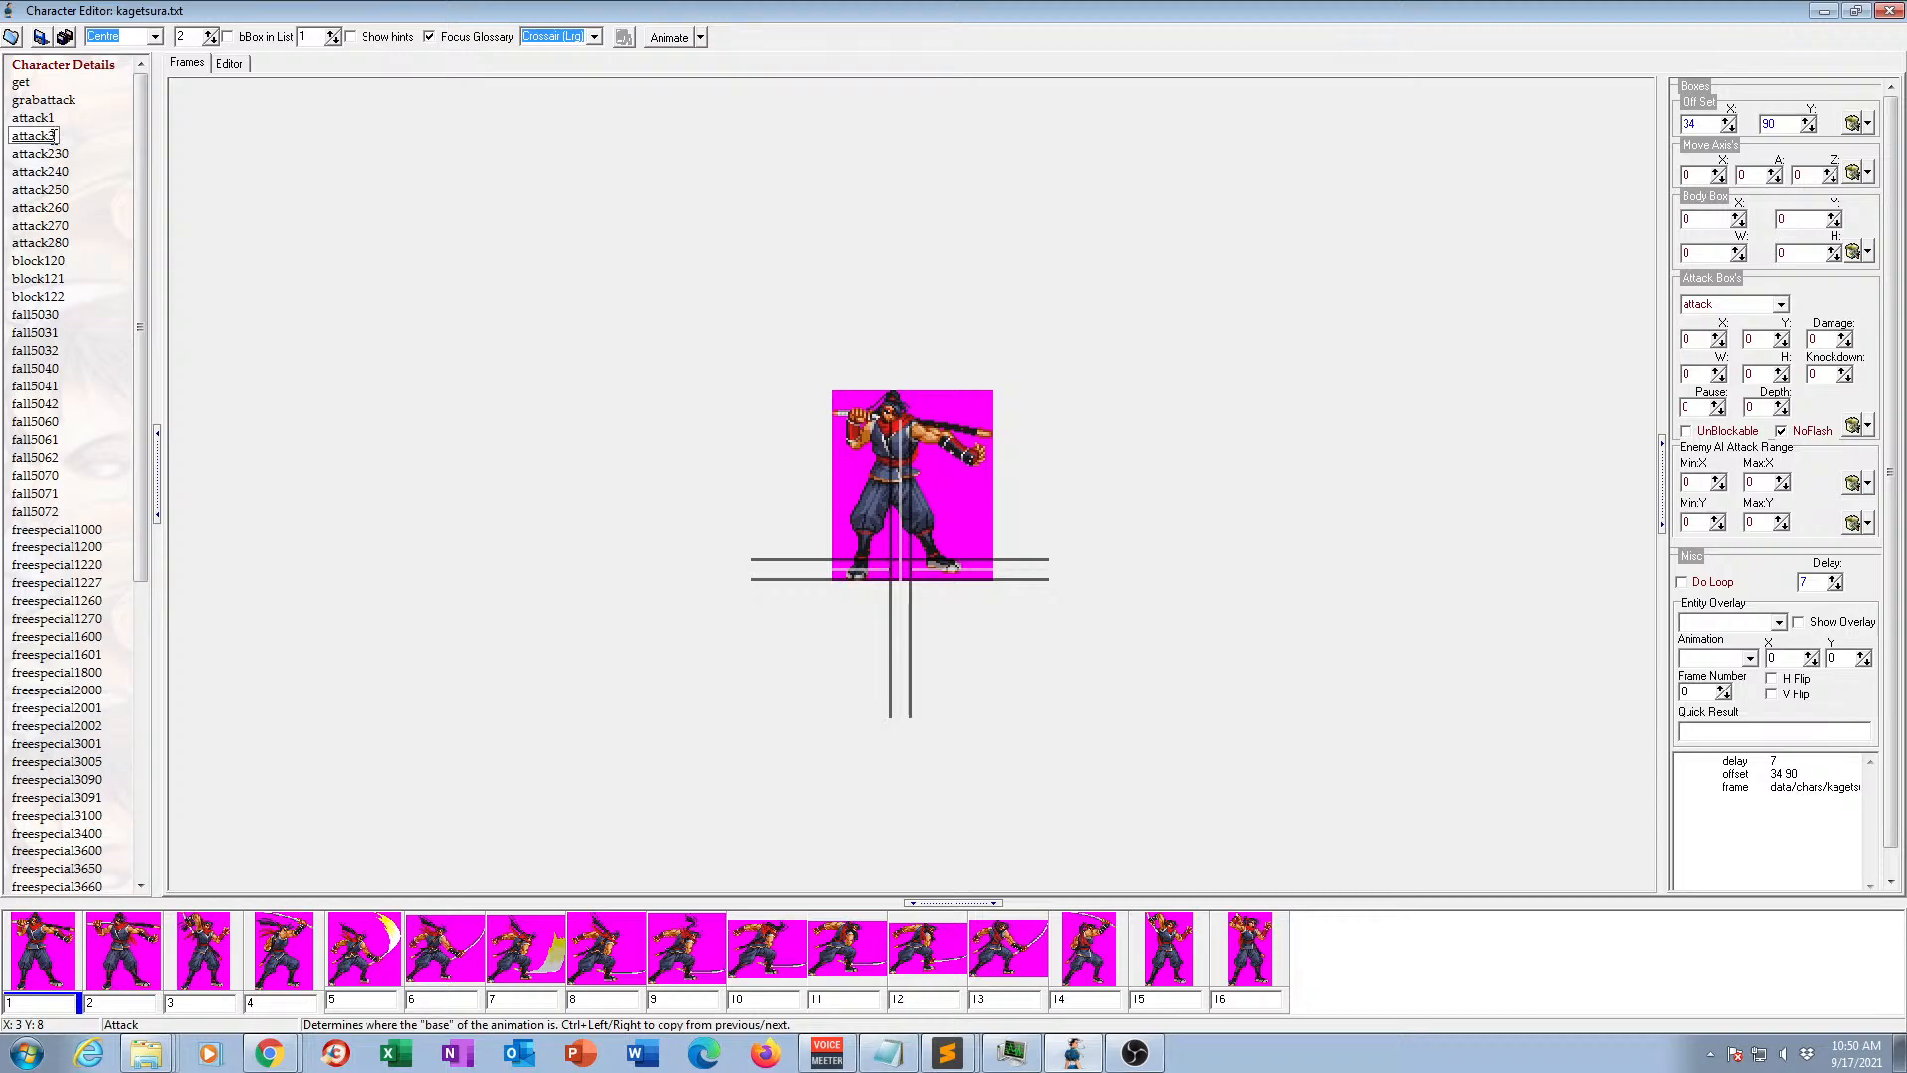
{"action": "left_click_drag", "start_coordinate": [49, 136], "coordinate": [59, 136]}
{"action": "type", "text": "2"}
Rename animation attack230 as attack3 and check its frames.
{"action": "left_click", "coordinate": [58, 154]}
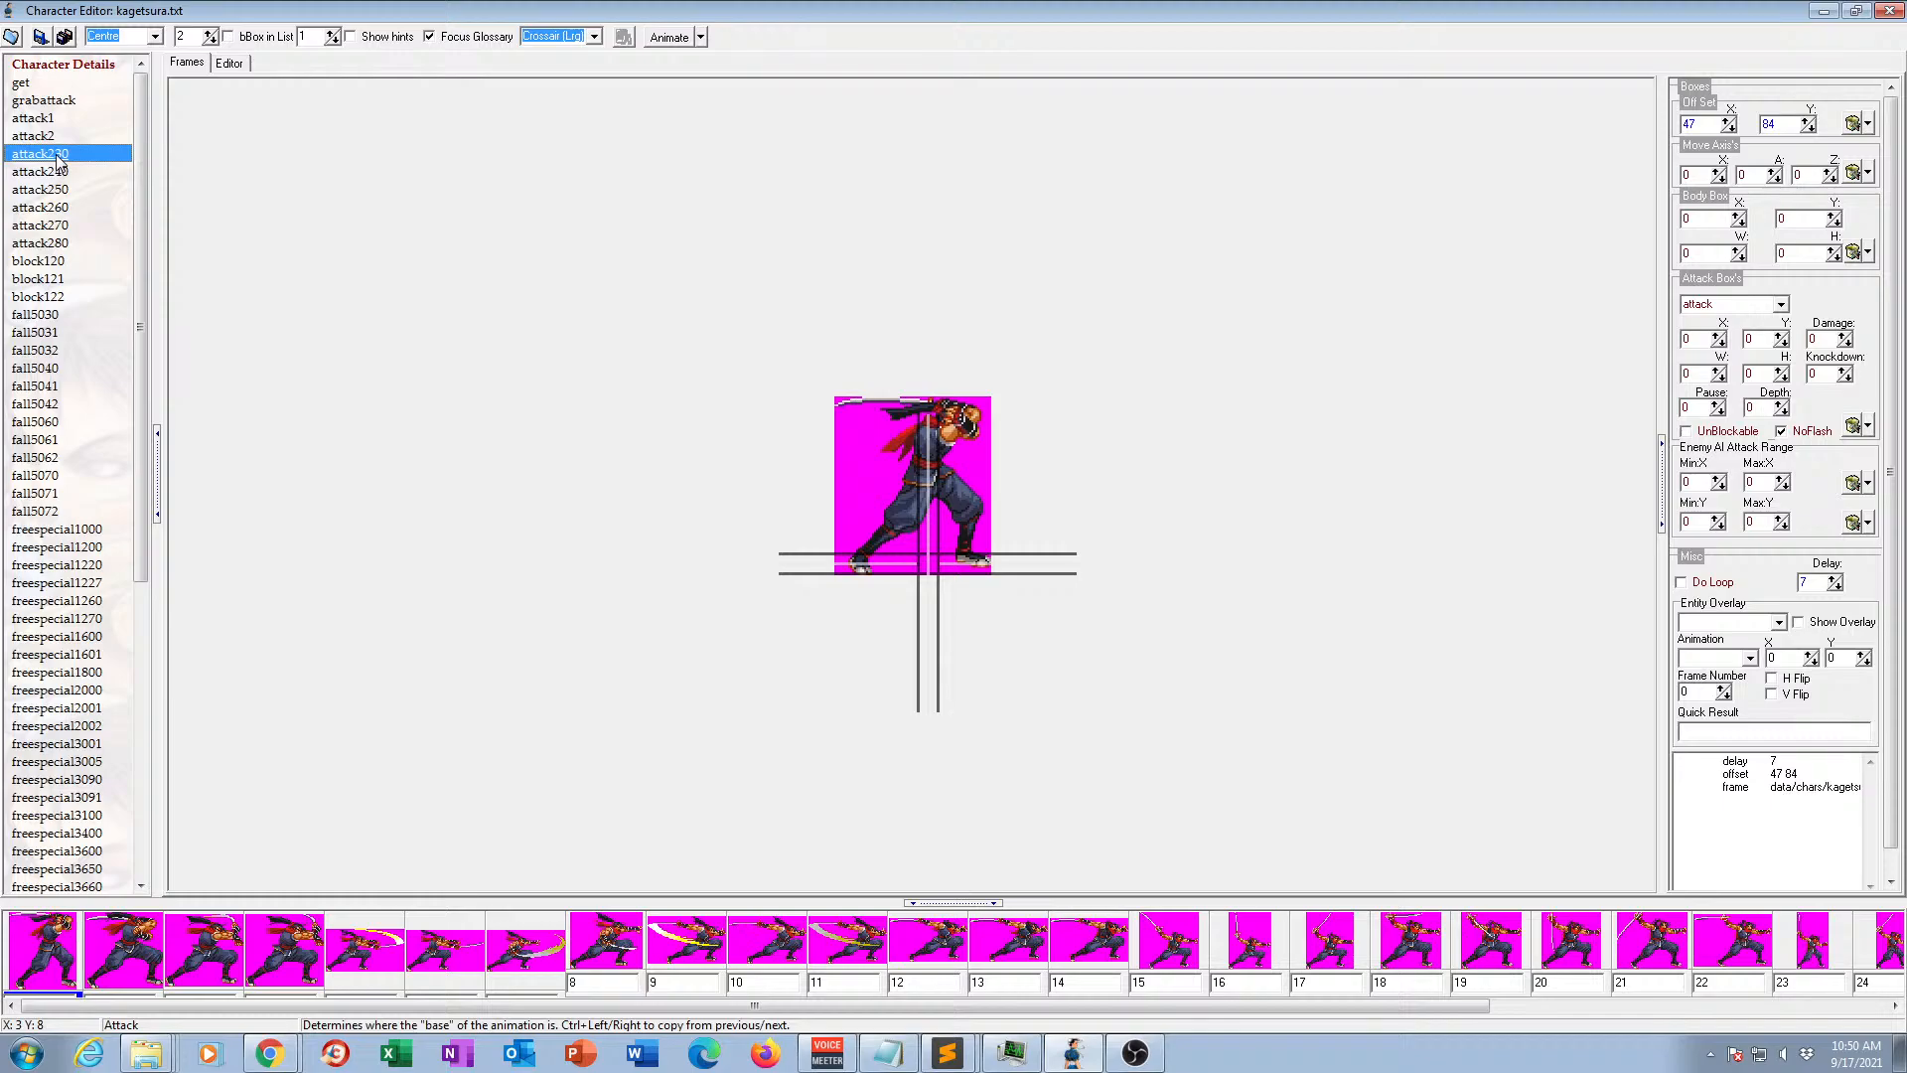
{"action": "left_click", "coordinate": [58, 154]}
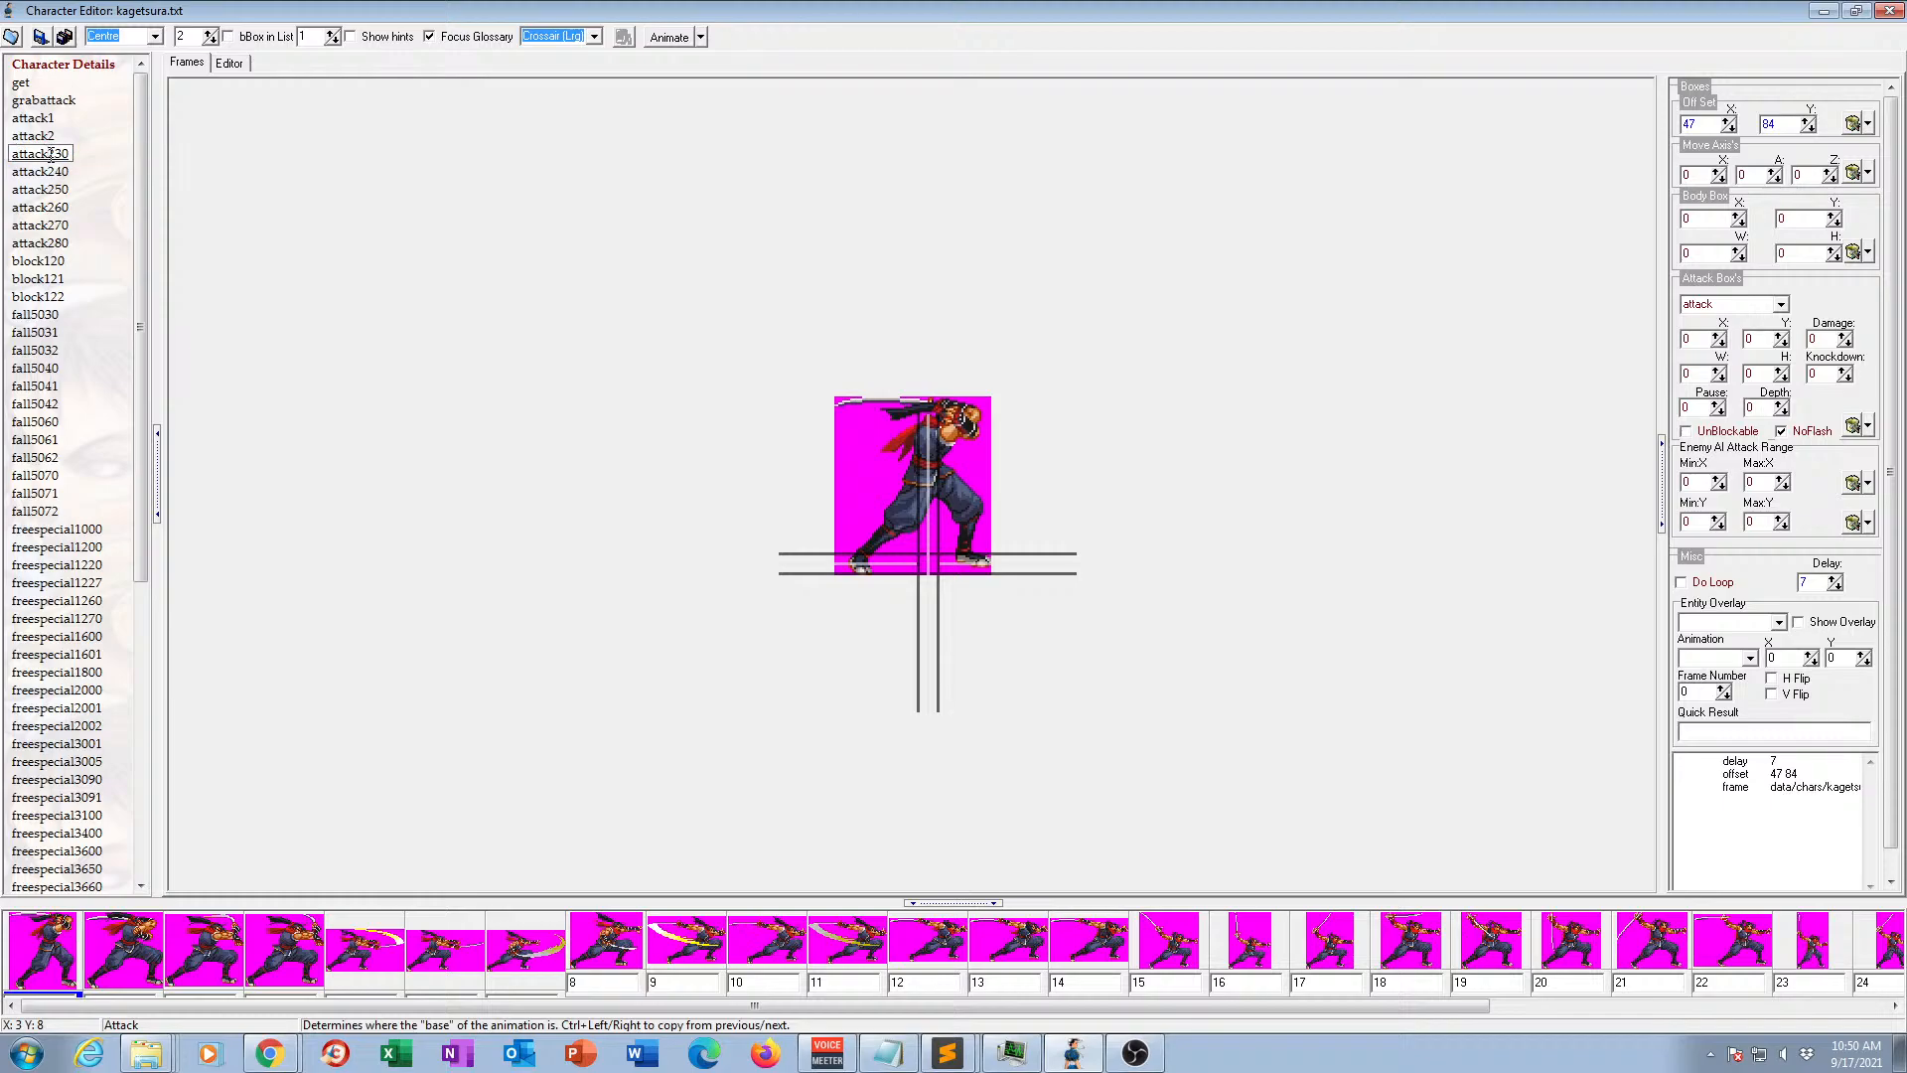
{"action": "left_click_drag", "start_coordinate": [48, 154], "coordinate": [78, 162]}
{"action": "type", "text": "3"}
{"action": "key", "text": "Return"}
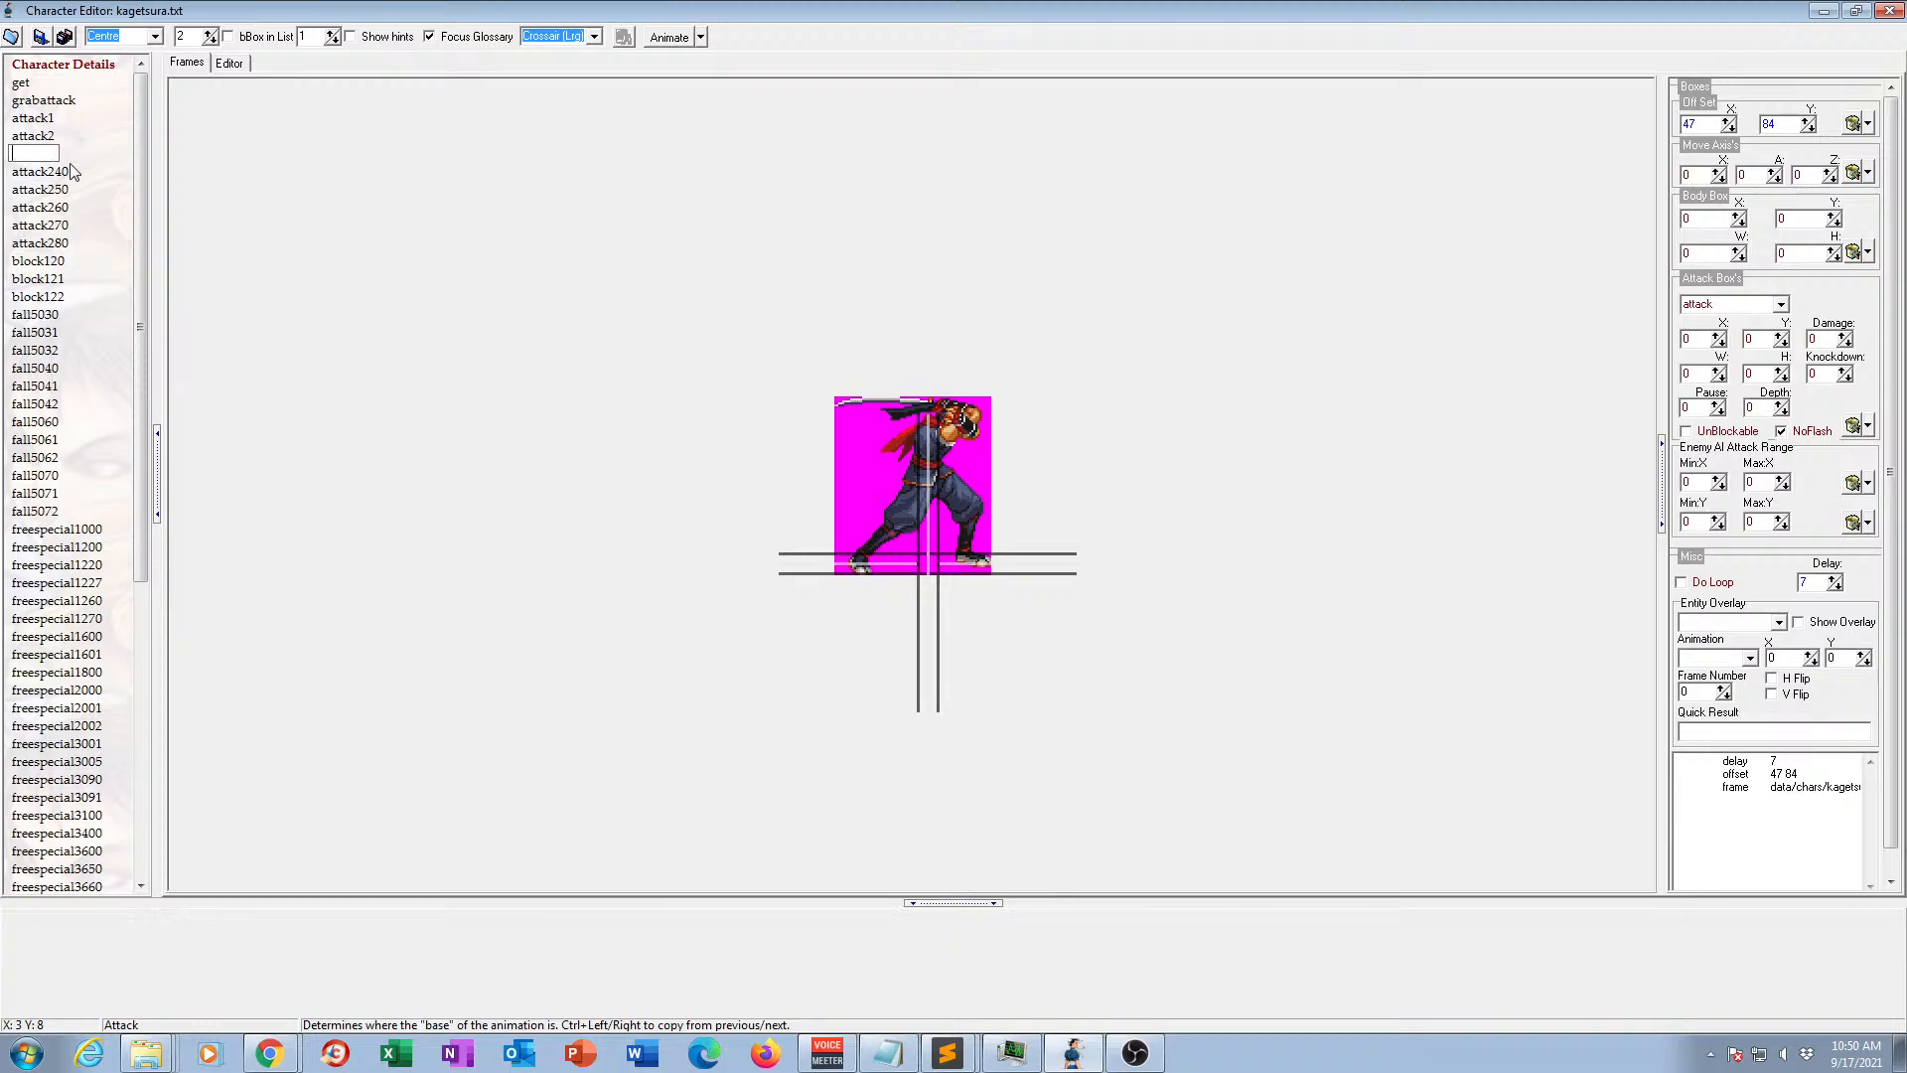
{"action": "left_click", "coordinate": [40, 172]}
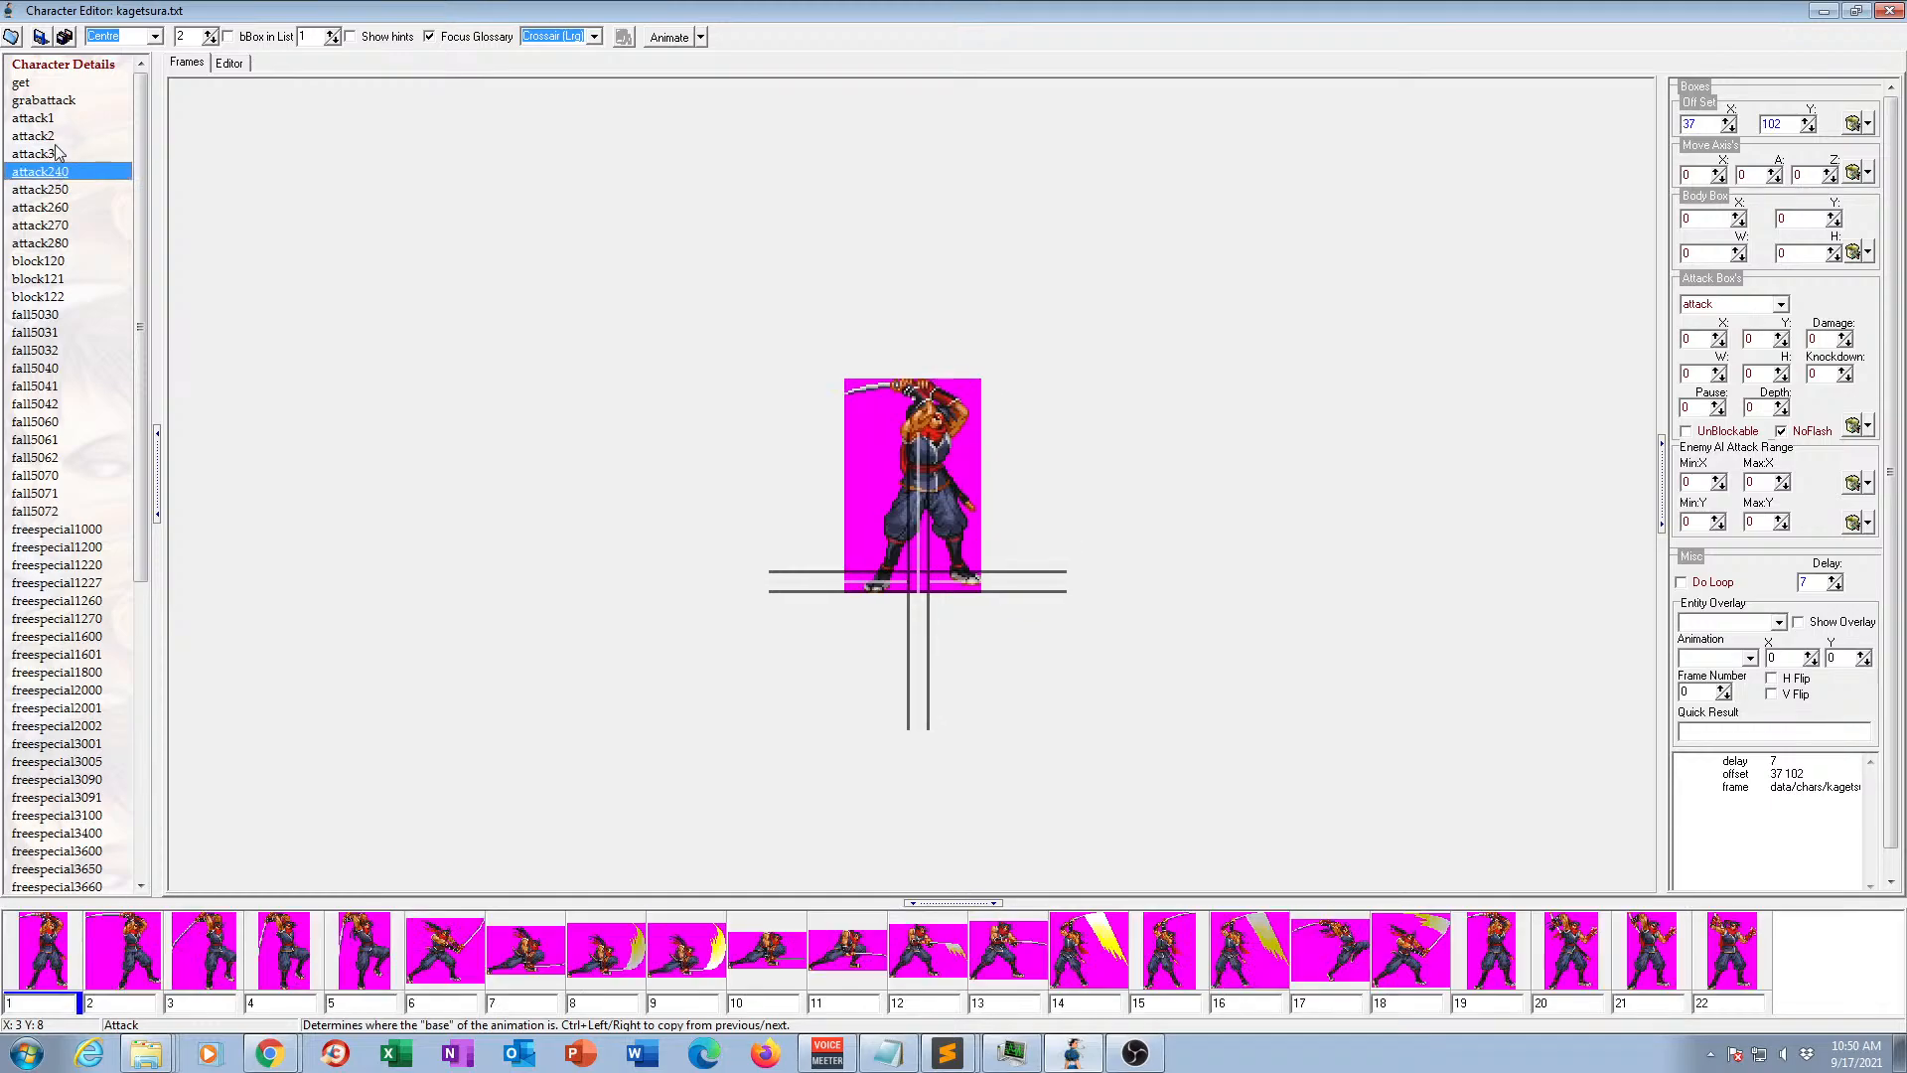
{"action": "left_click", "coordinate": [52, 155]}
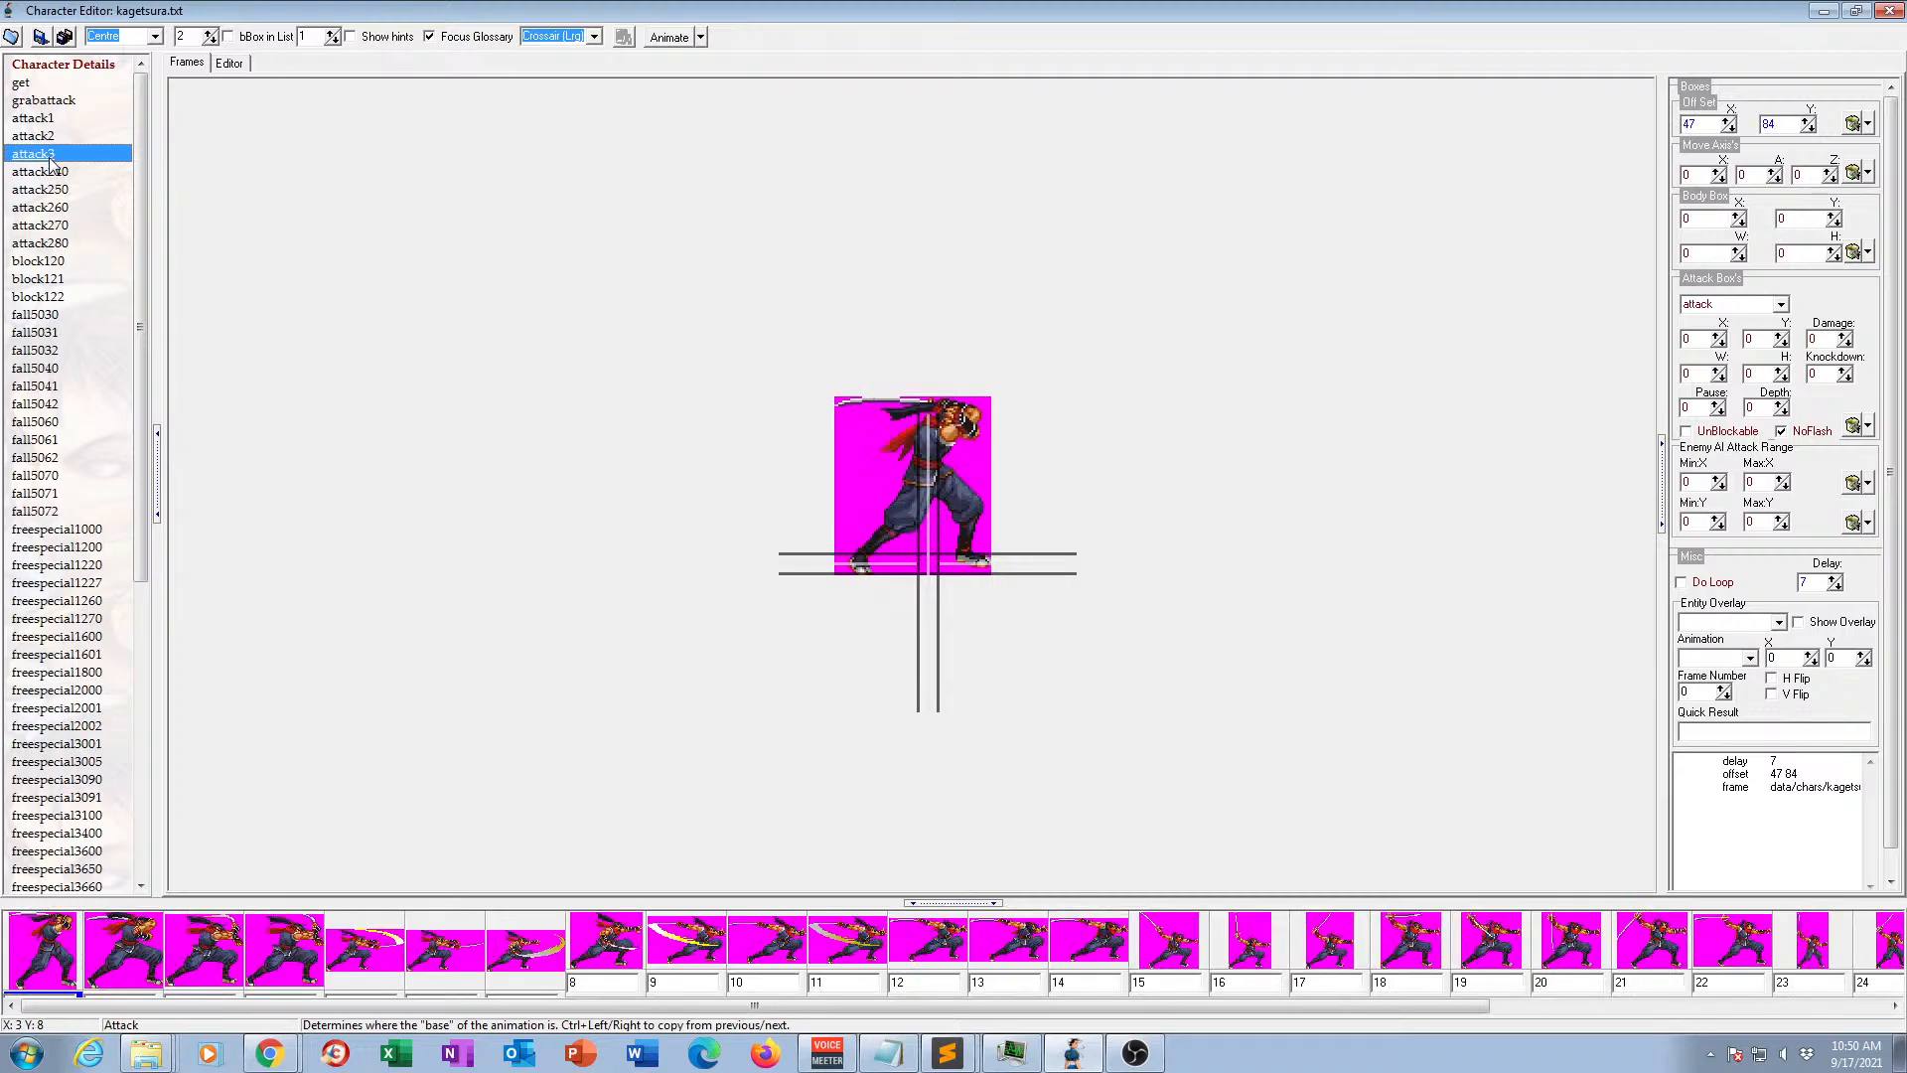
Rename animation attack240 as attack4.
{"action": "left_click", "coordinate": [52, 175]}
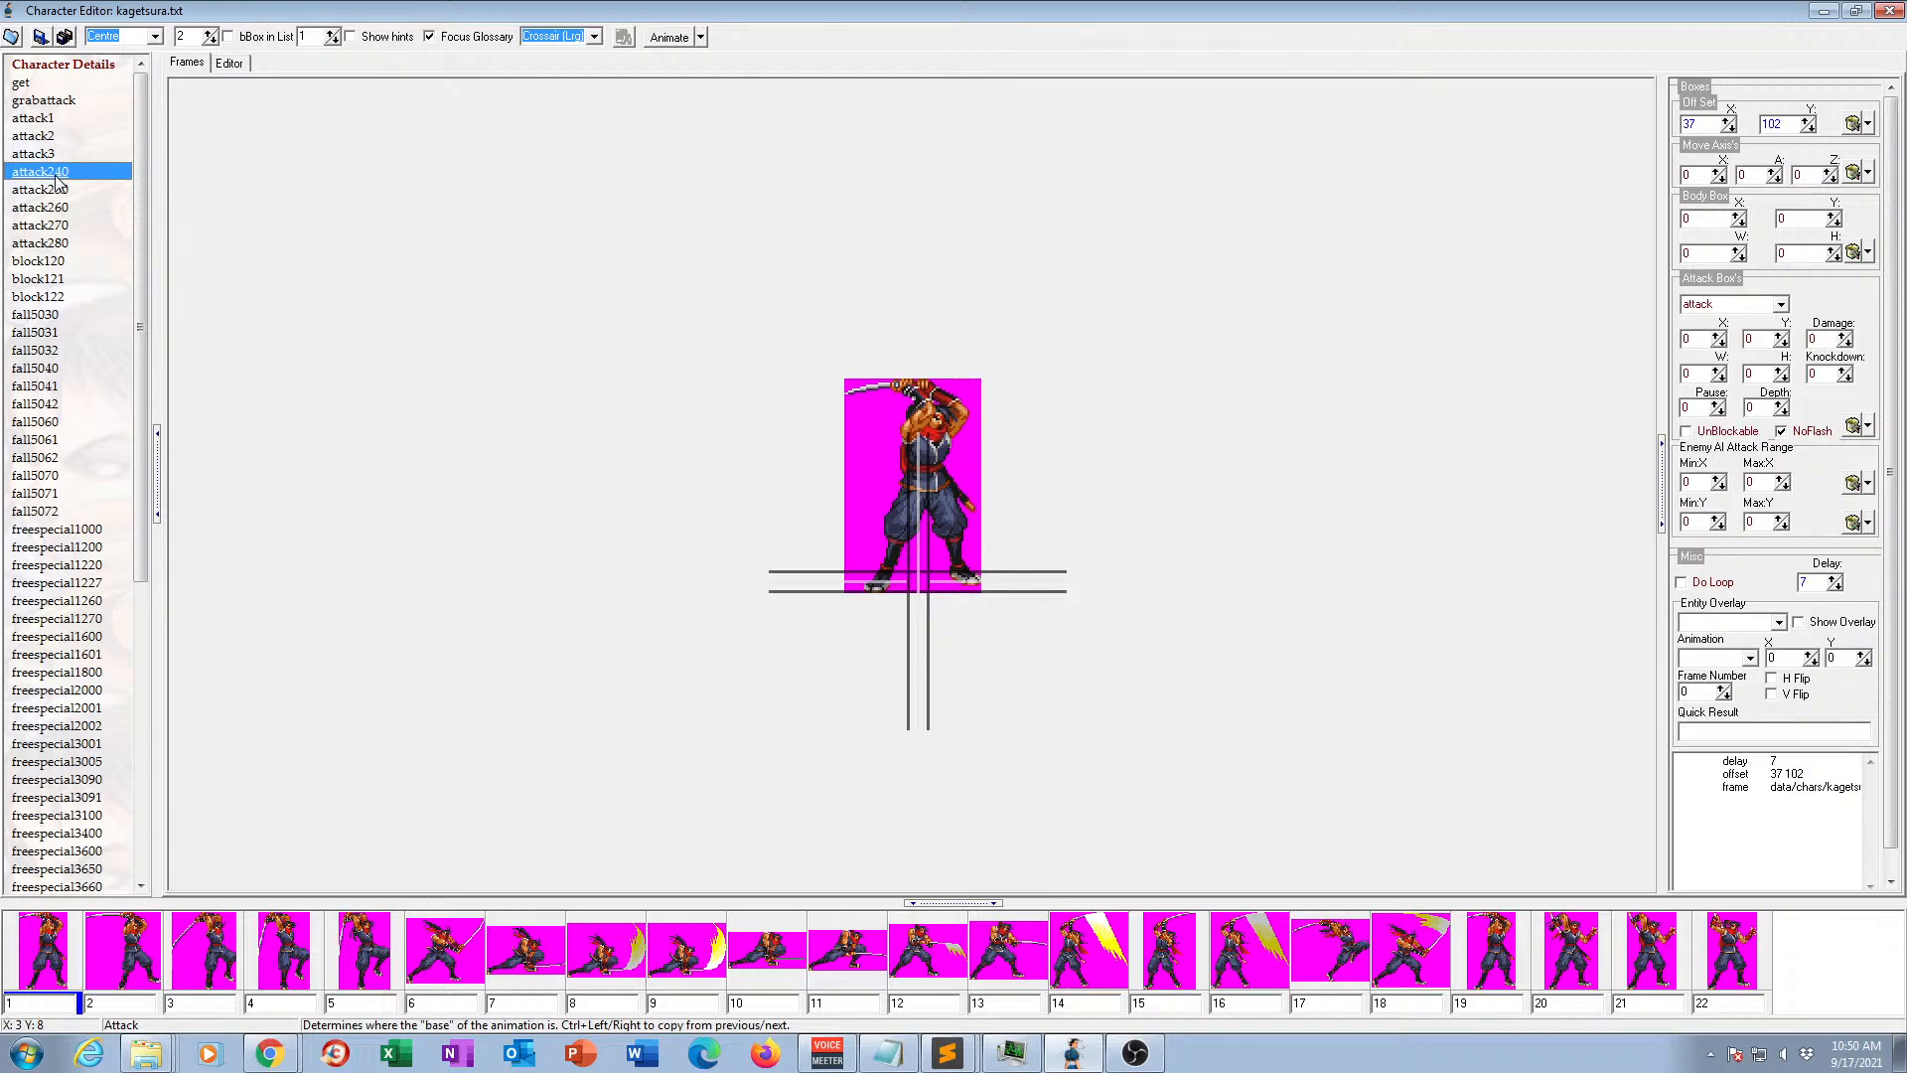
{"action": "left_click", "coordinate": [54, 174]}
{"action": "left_click", "coordinate": [51, 171]}
{"action": "left_click_drag", "start_coordinate": [49, 171], "coordinate": [72, 172]}
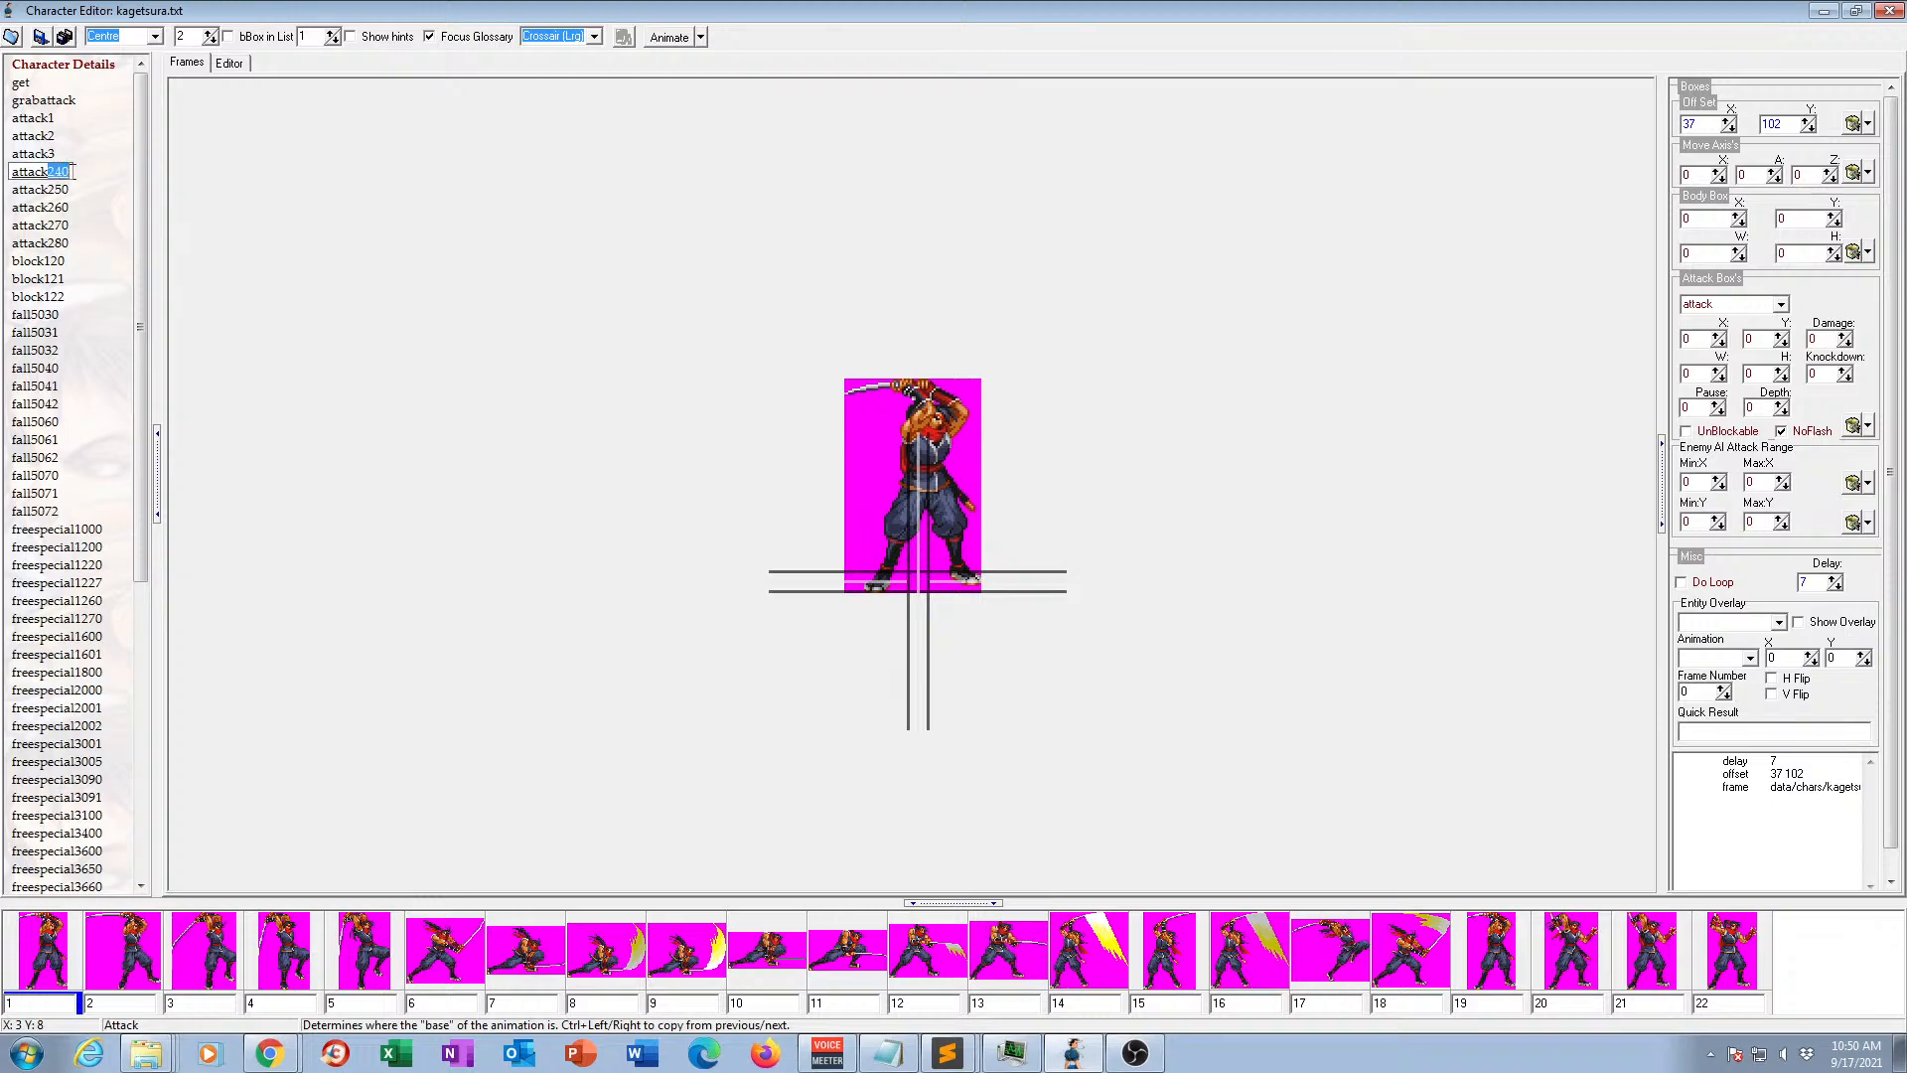
{"action": "type", "text": "4"}
Rename animation attack250 as attack5.
{"action": "left_click", "coordinate": [59, 191]}
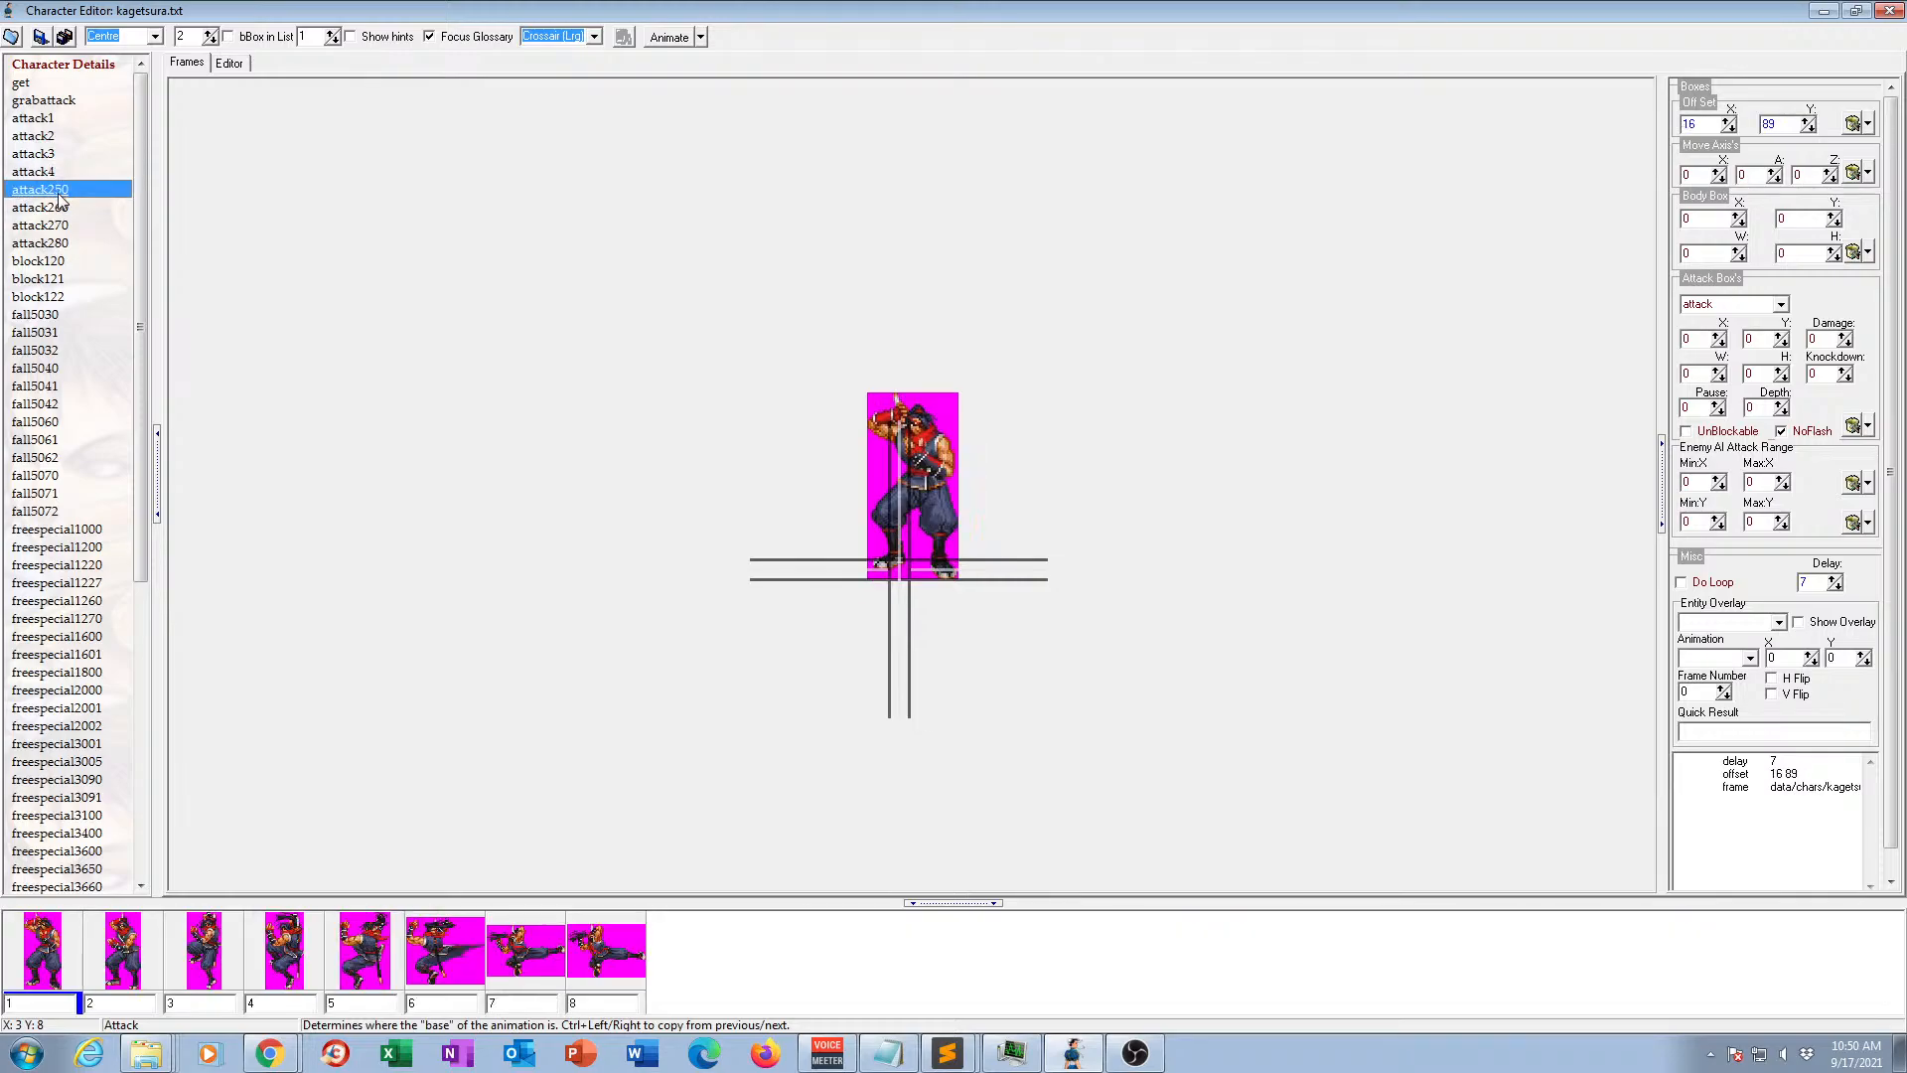
{"action": "left_click", "coordinate": [58, 195]}
{"action": "left_click", "coordinate": [63, 190]}
{"action": "left_click_drag", "start_coordinate": [48, 189], "coordinate": [84, 187]}
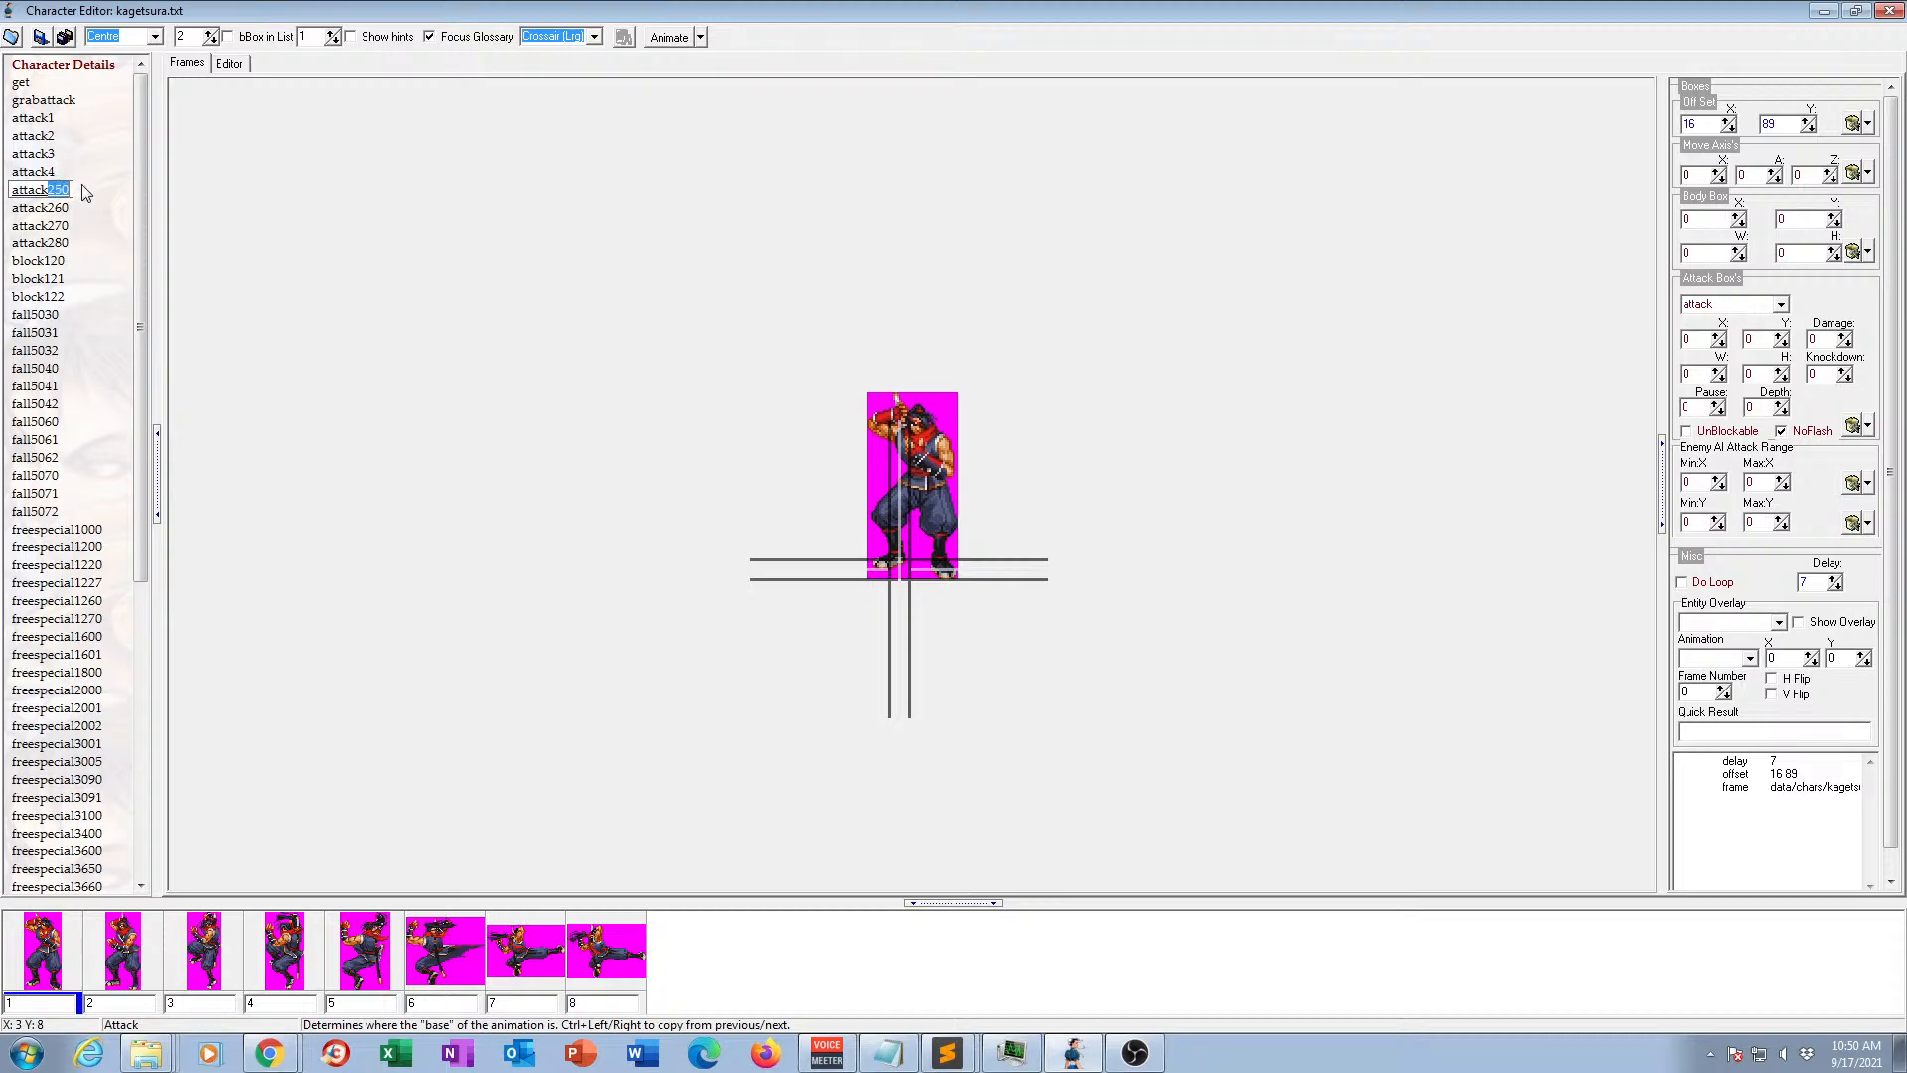
{"action": "type", "text": "5"}
{"action": "key", "text": "Return"}
Delete the attack260 and attack270 animations.
{"action": "left_click", "coordinate": [55, 208]}
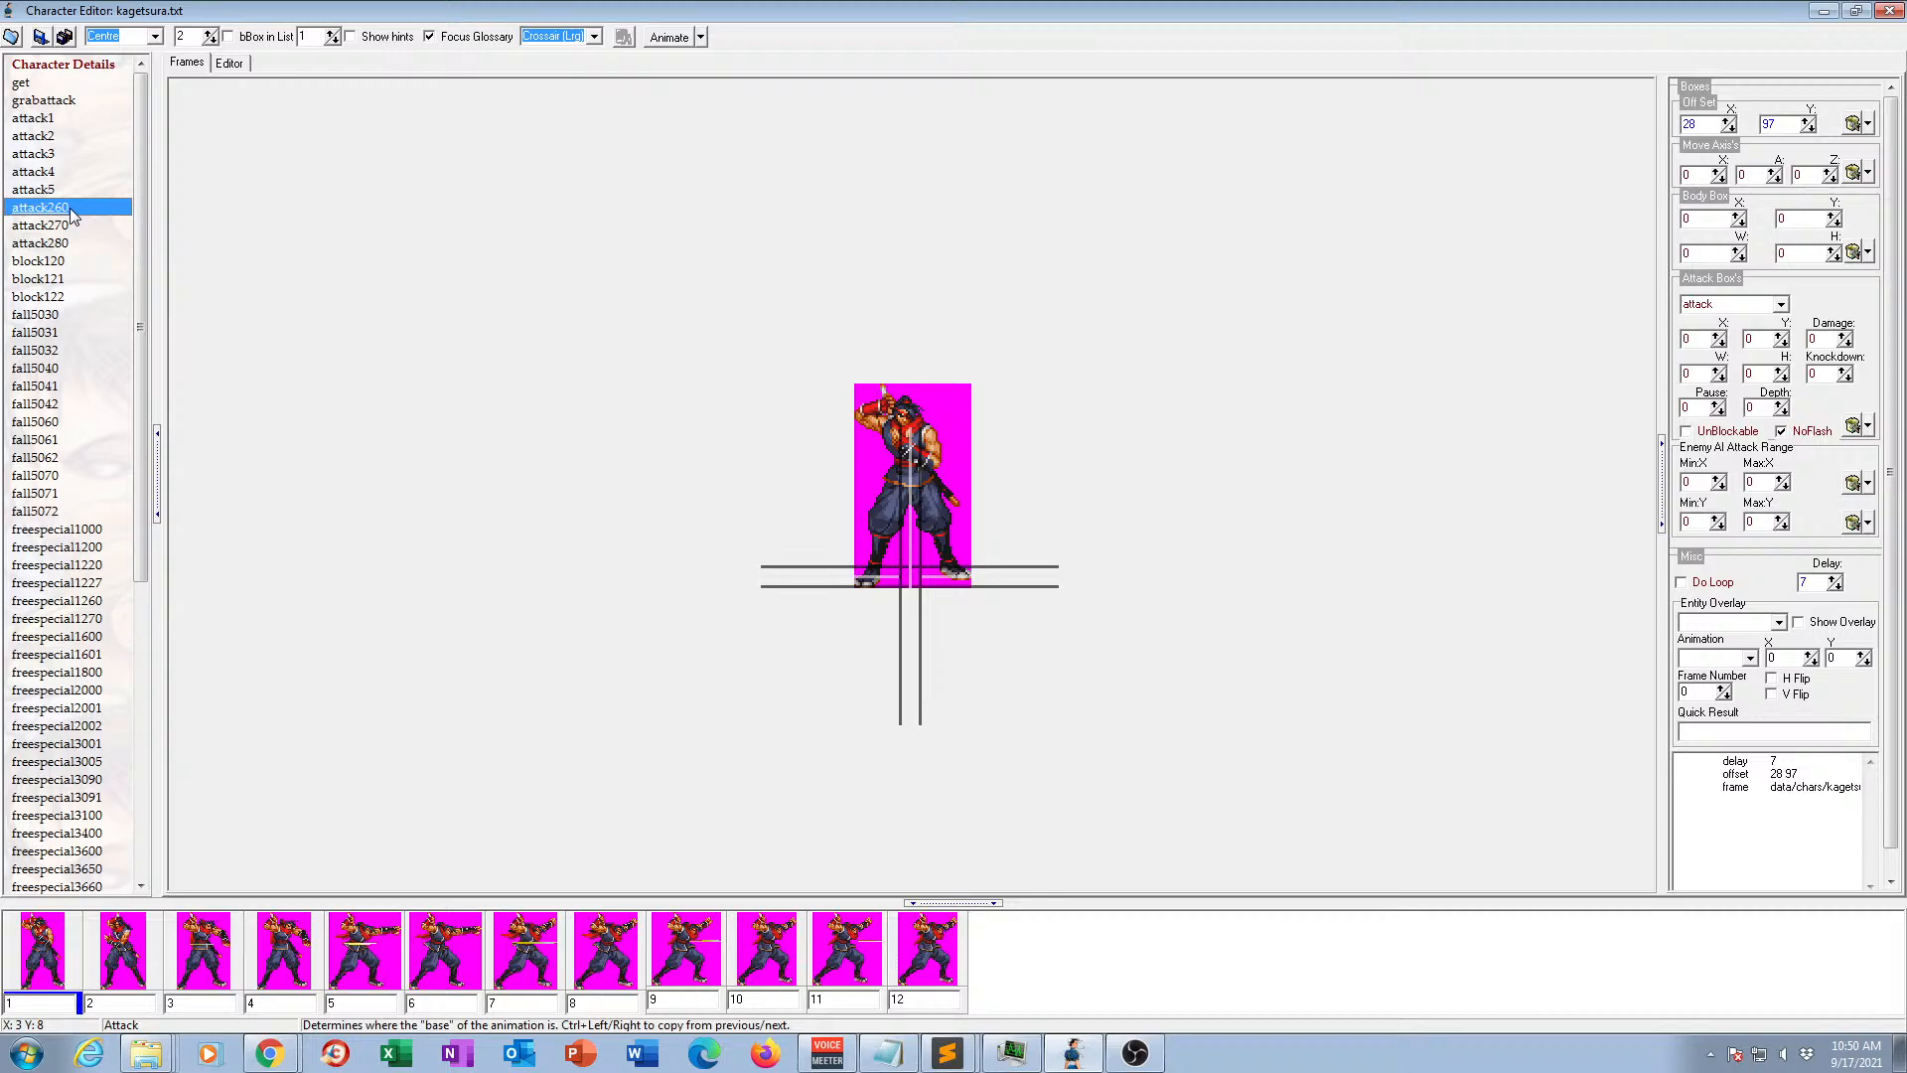
{"action": "key", "text": "Delete"}
{"action": "key", "text": "Delete"}
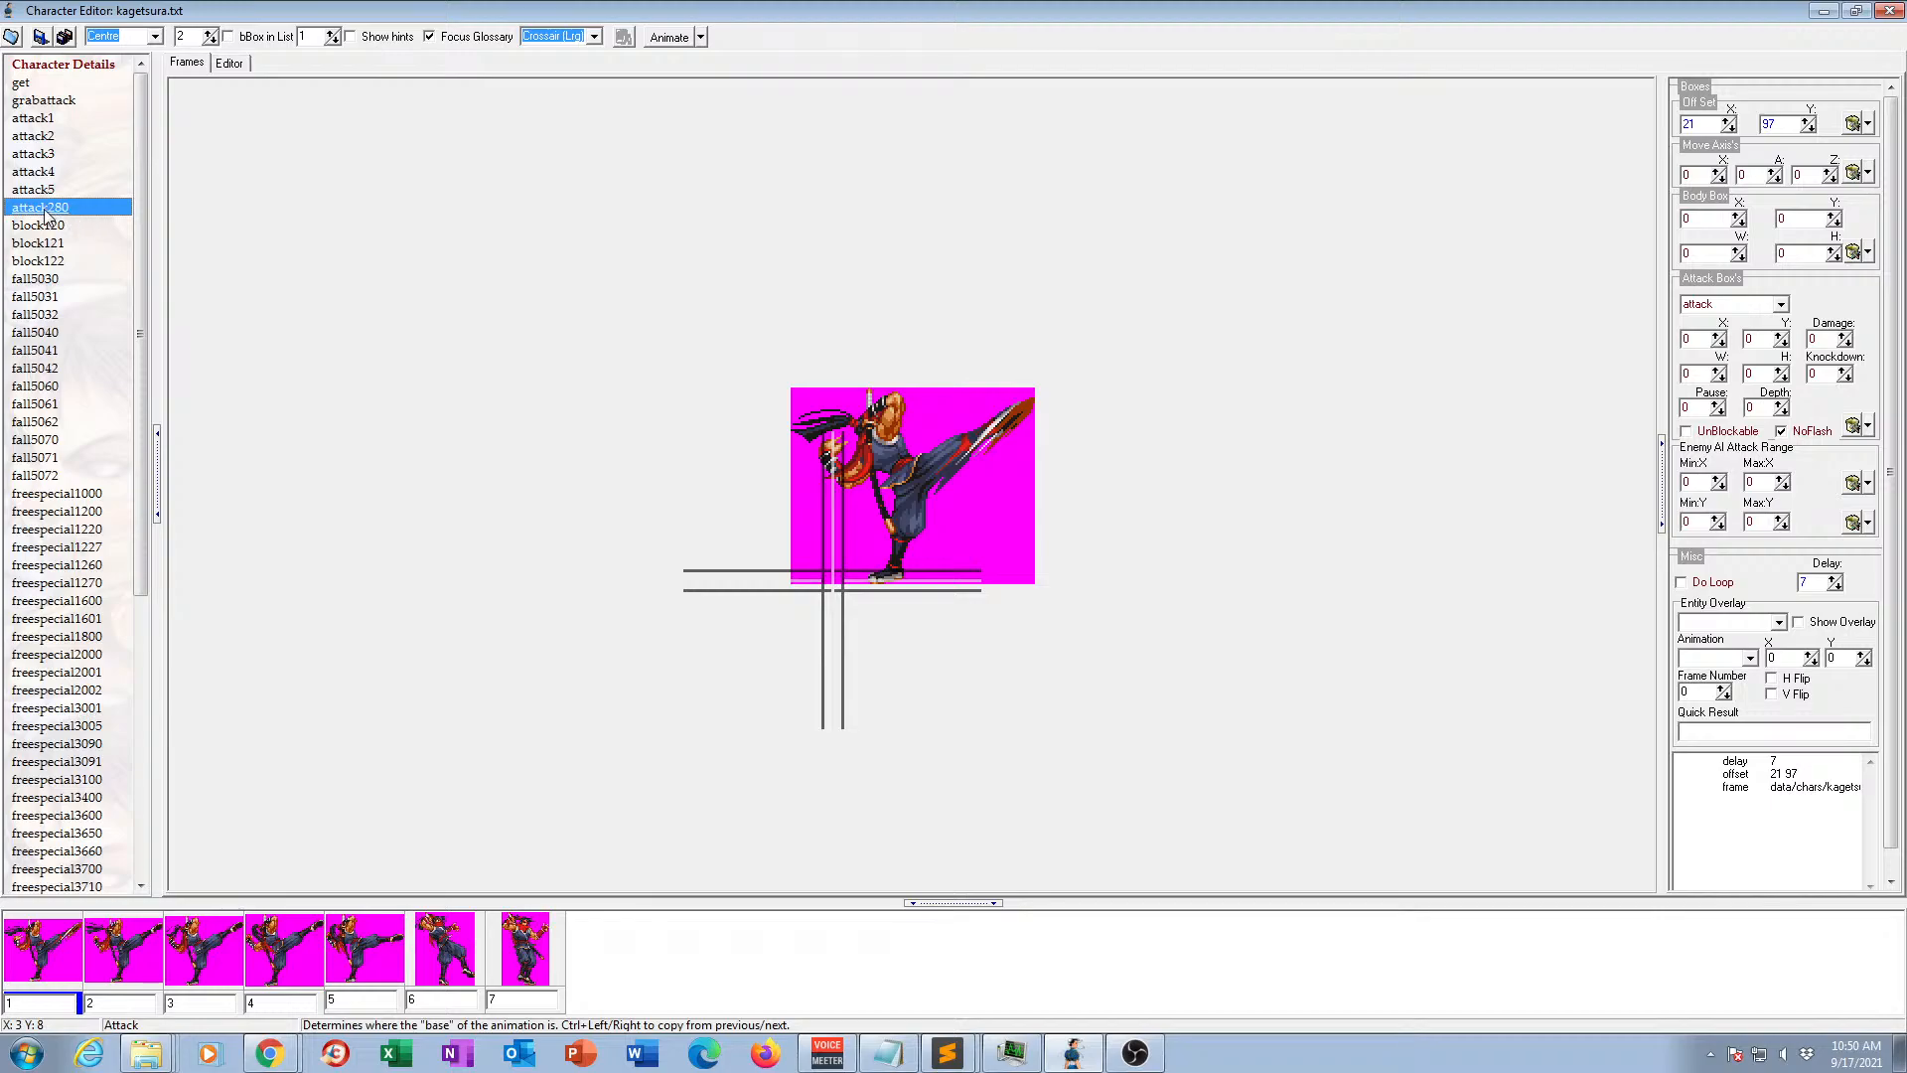
Rename animation attack280 as attack6.
{"action": "left_click", "coordinate": [56, 209]}
{"action": "left_click", "coordinate": [57, 209]}
{"action": "left_click_drag", "start_coordinate": [49, 208], "coordinate": [78, 211]}
{"action": "type", "text": "6"}
{"action": "key", "text": "Return"}
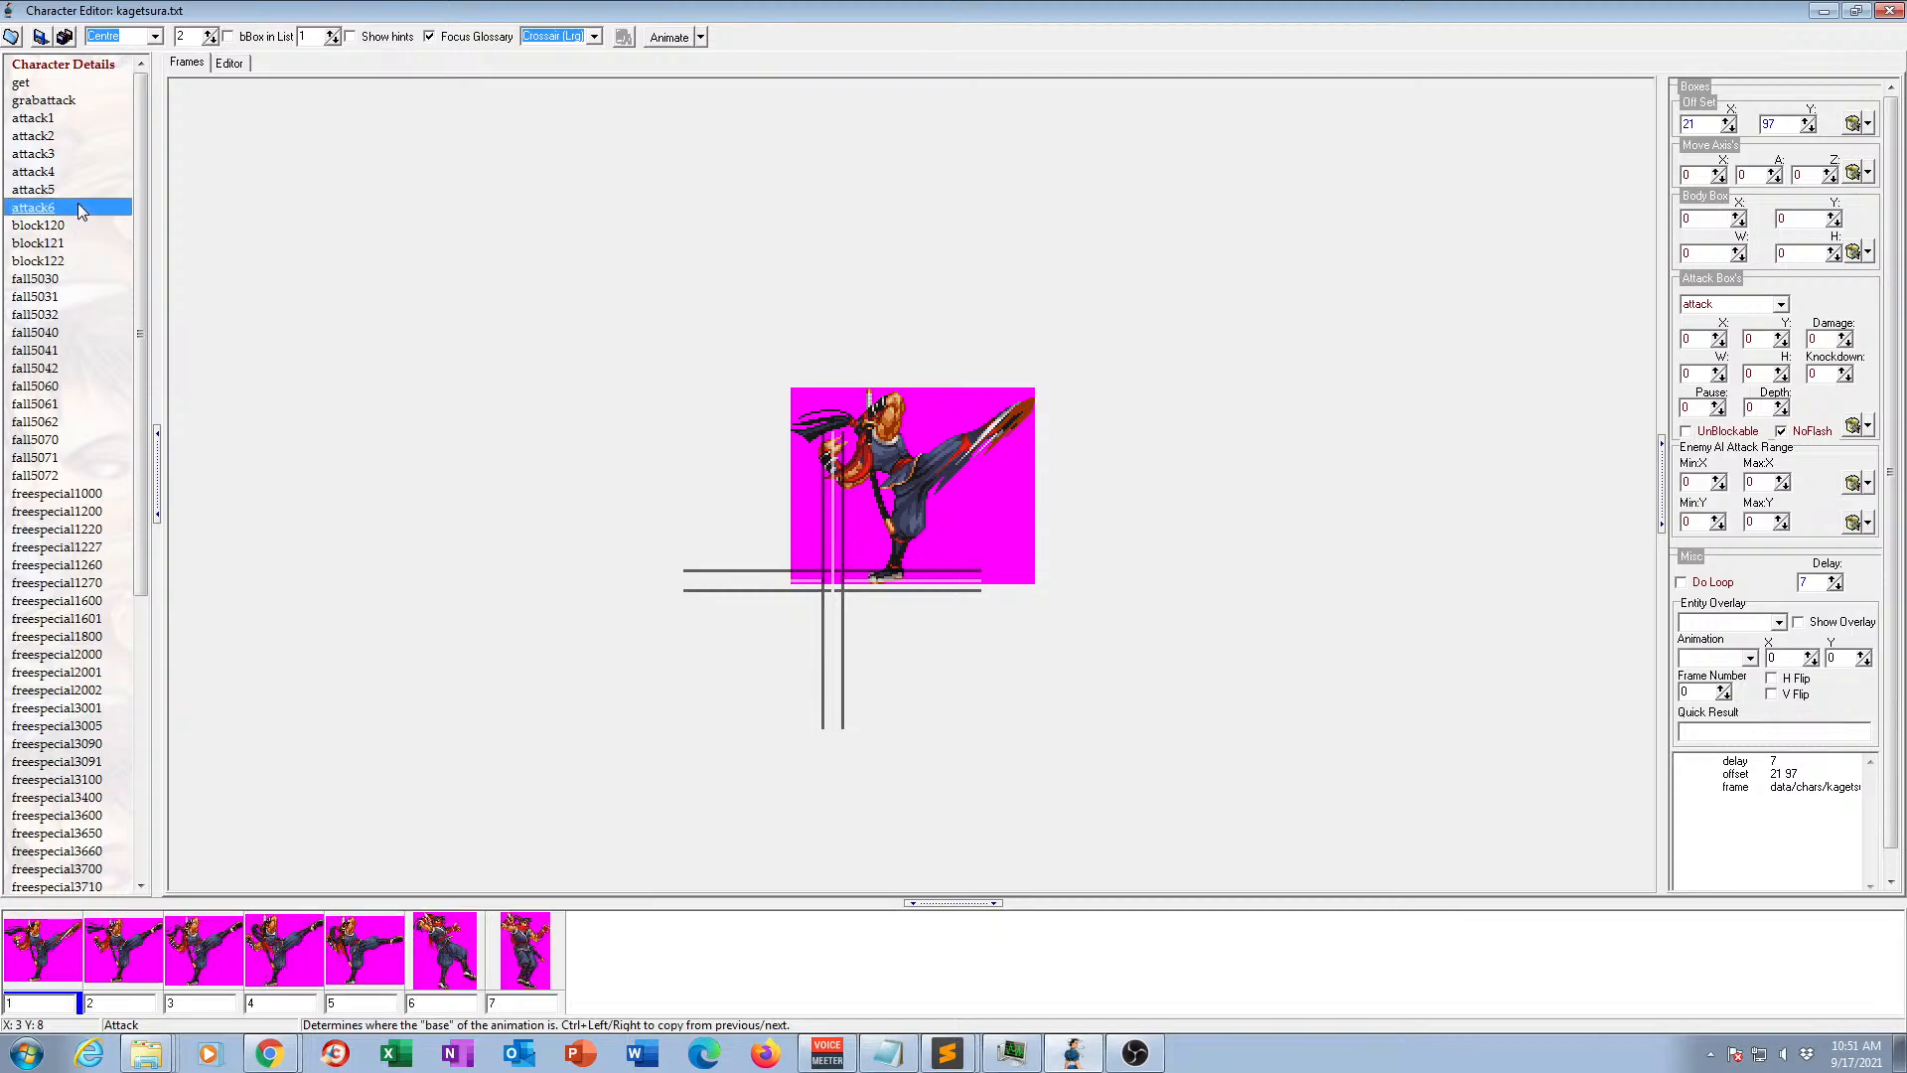
Open the text definition of the attack6 animation and examine its frame lines.
{"action": "left_click_drag", "start_coordinate": [74, 204], "coordinate": [69, 284]}
{"action": "left_click", "coordinate": [47, 205]}
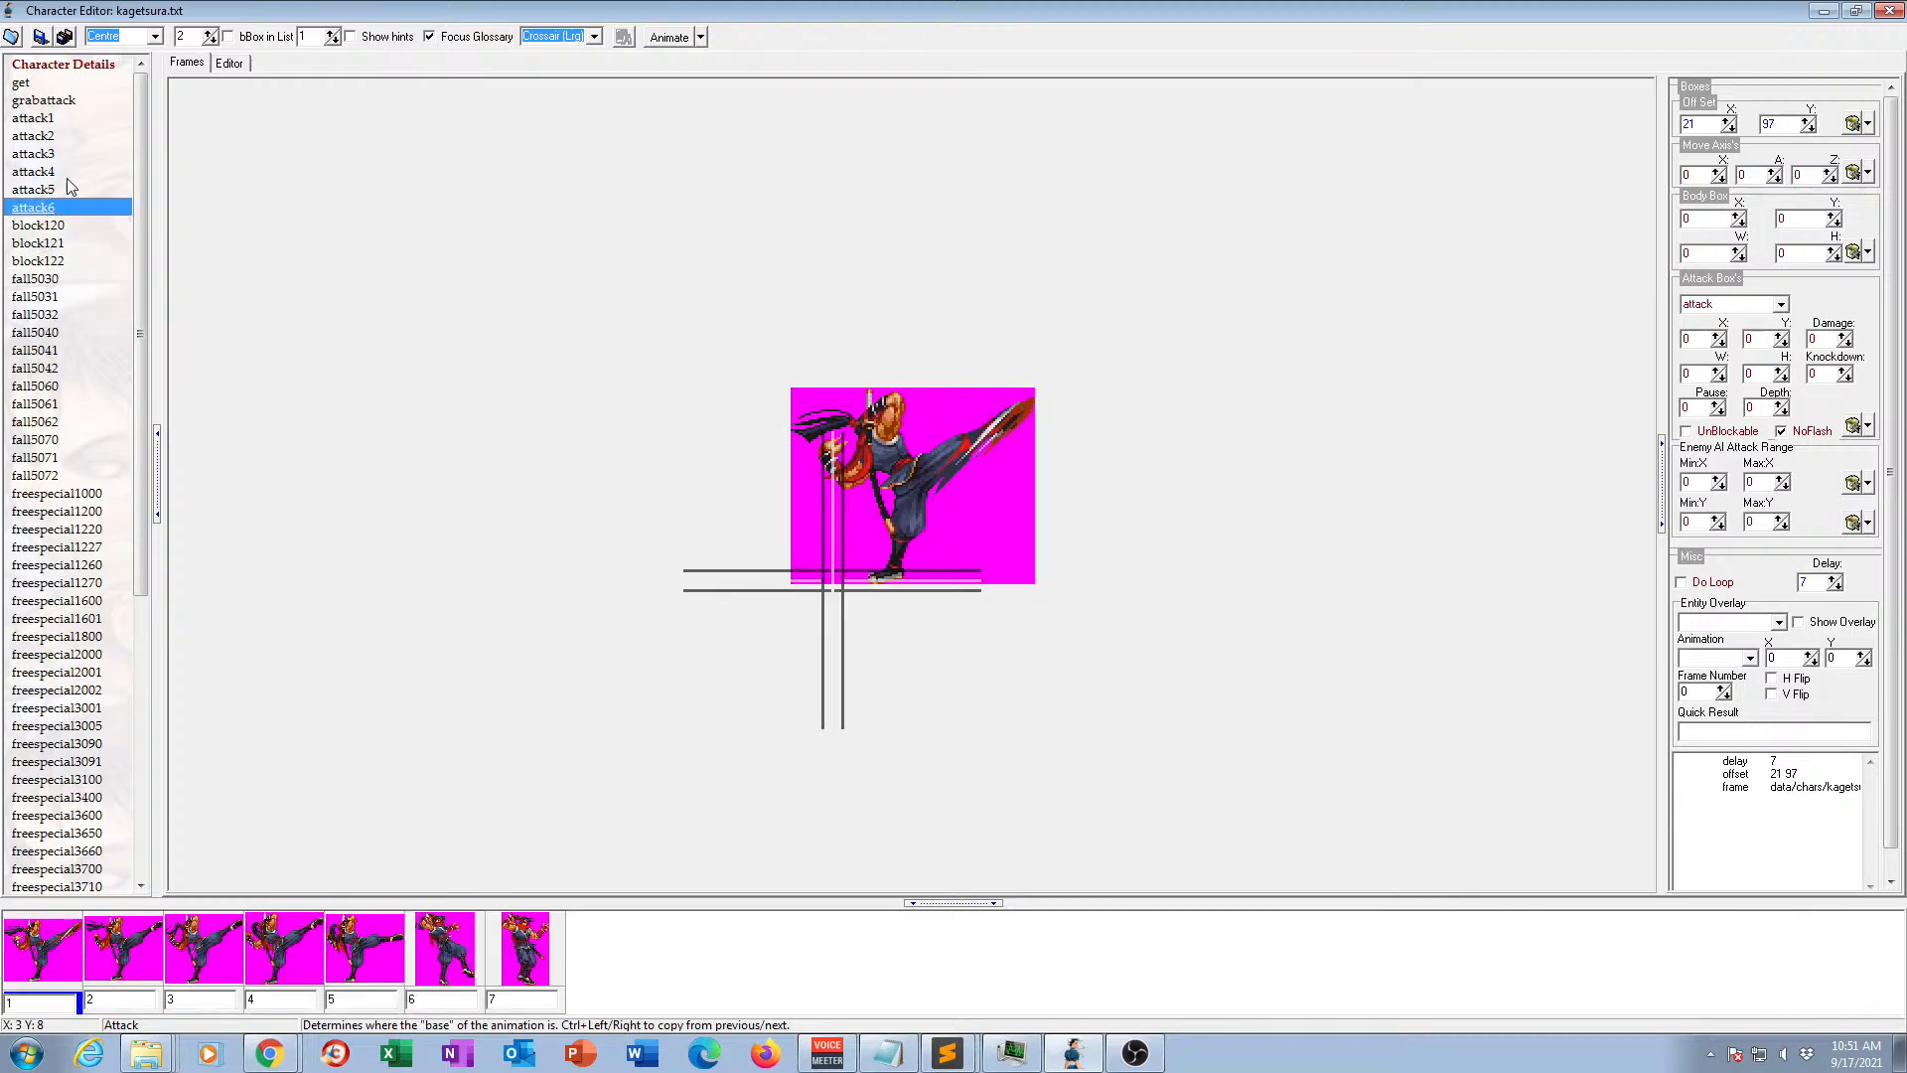
{"action": "left_click", "coordinate": [230, 62]}
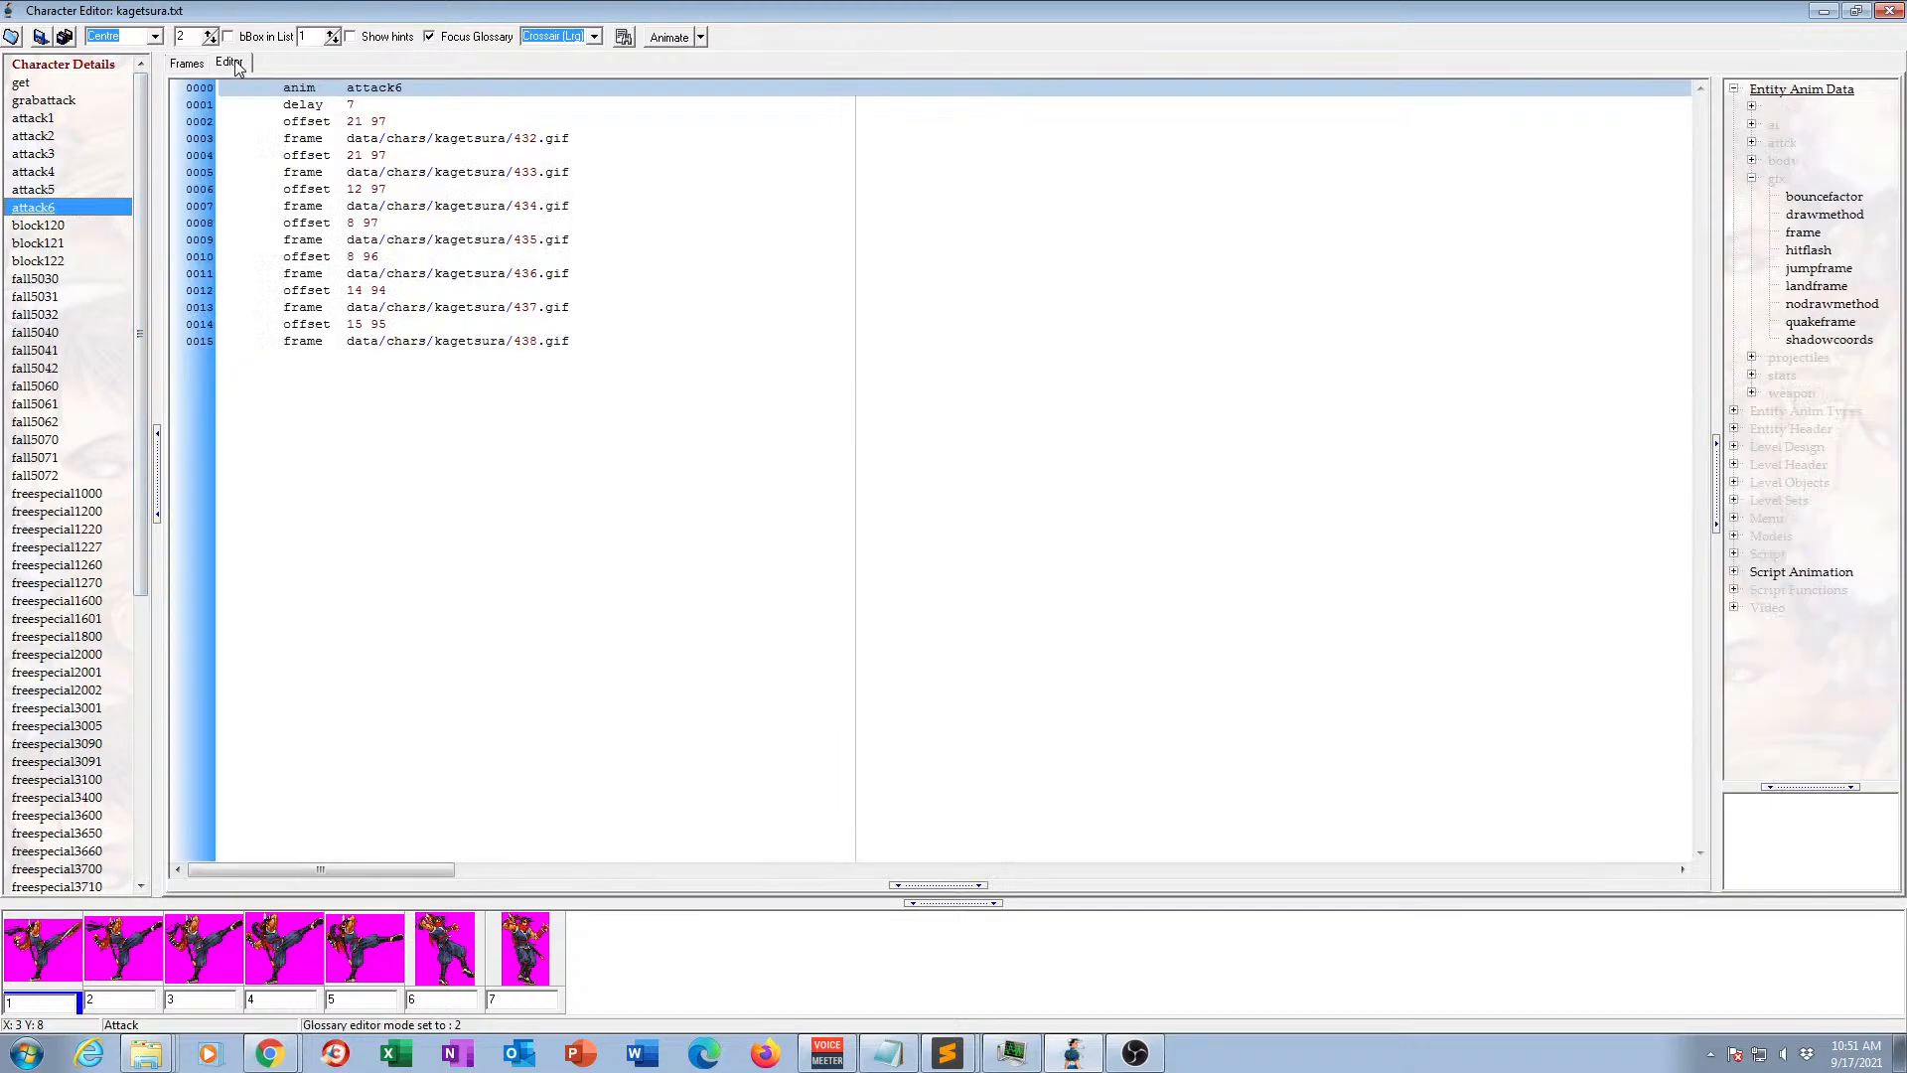
Copy the attack6 offset 15 95 and frame 438.gif lines to the animation's start, directly below the delay line.
{"action": "left_click", "coordinate": [541, 954]}
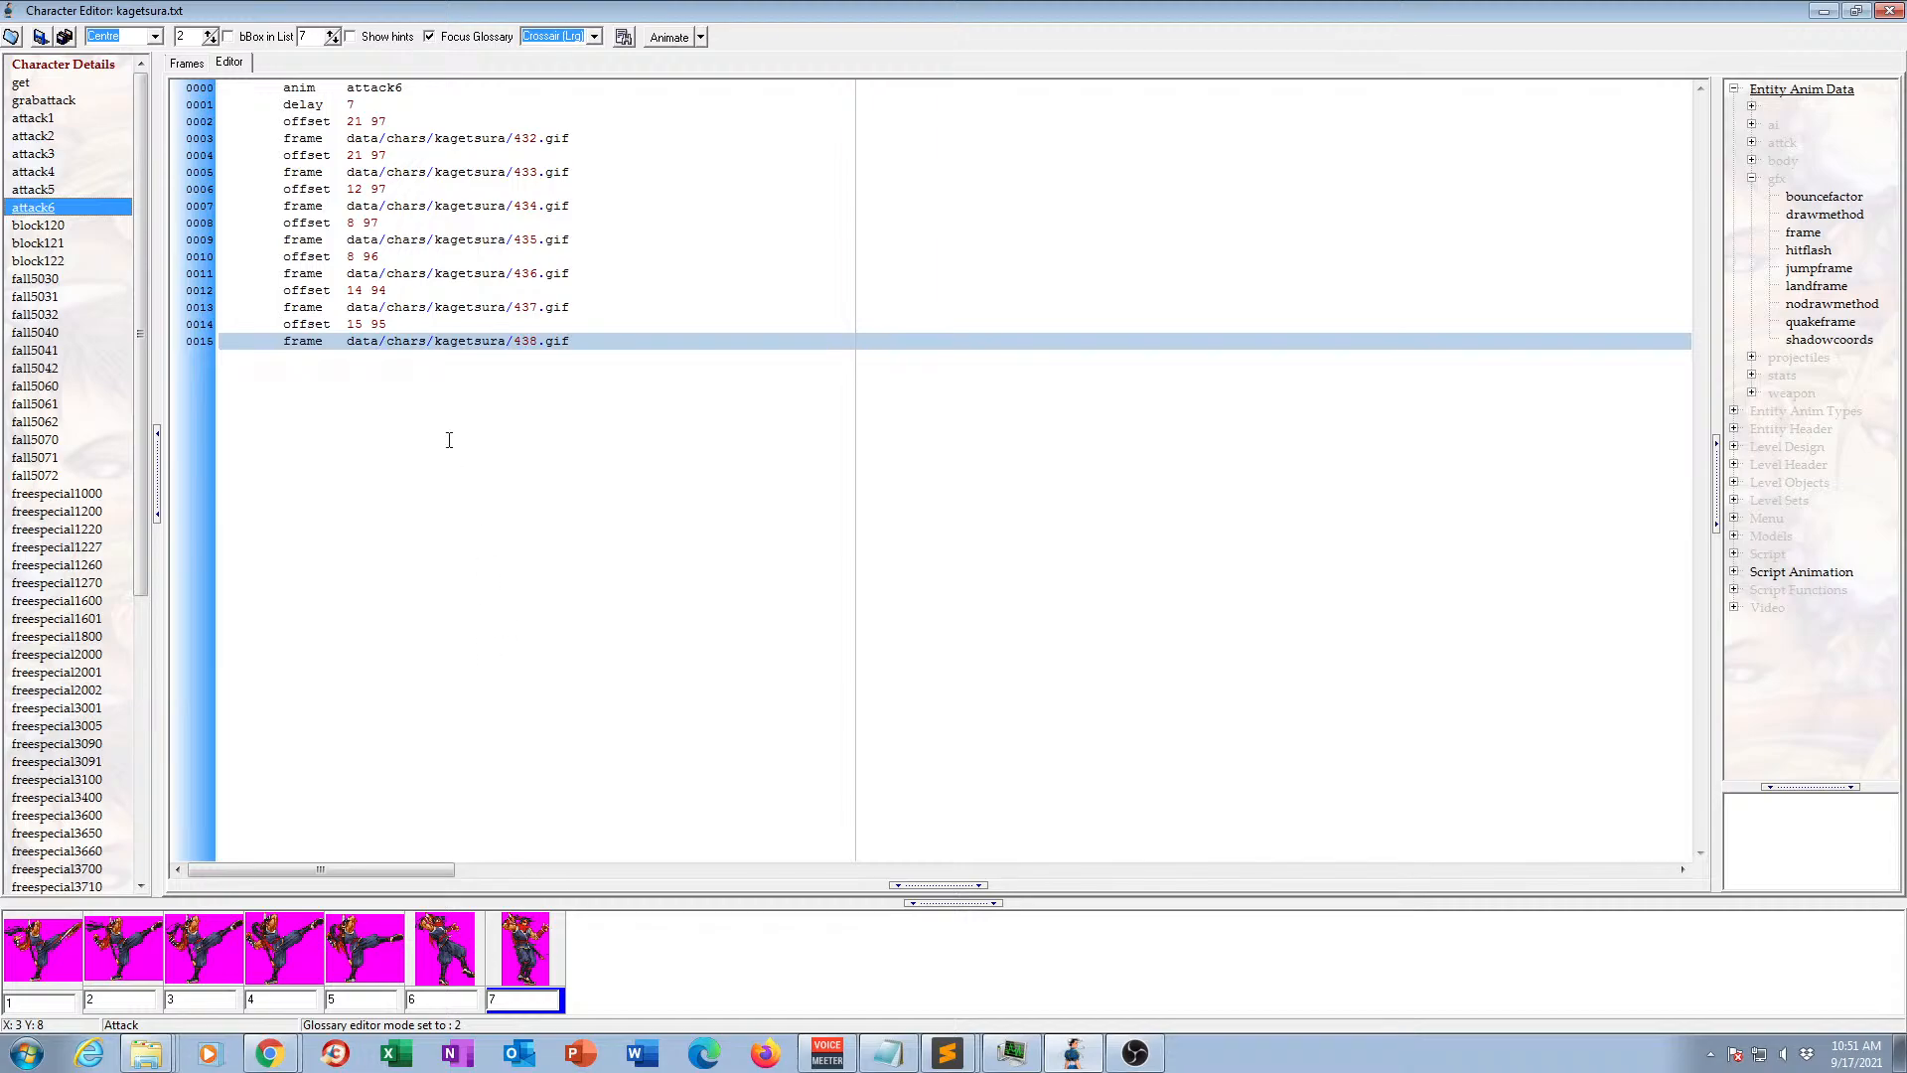
{"action": "left_click_drag", "start_coordinate": [585, 316], "coordinate": [585, 340]}
{"action": "key", "text": "ctrl+c"}
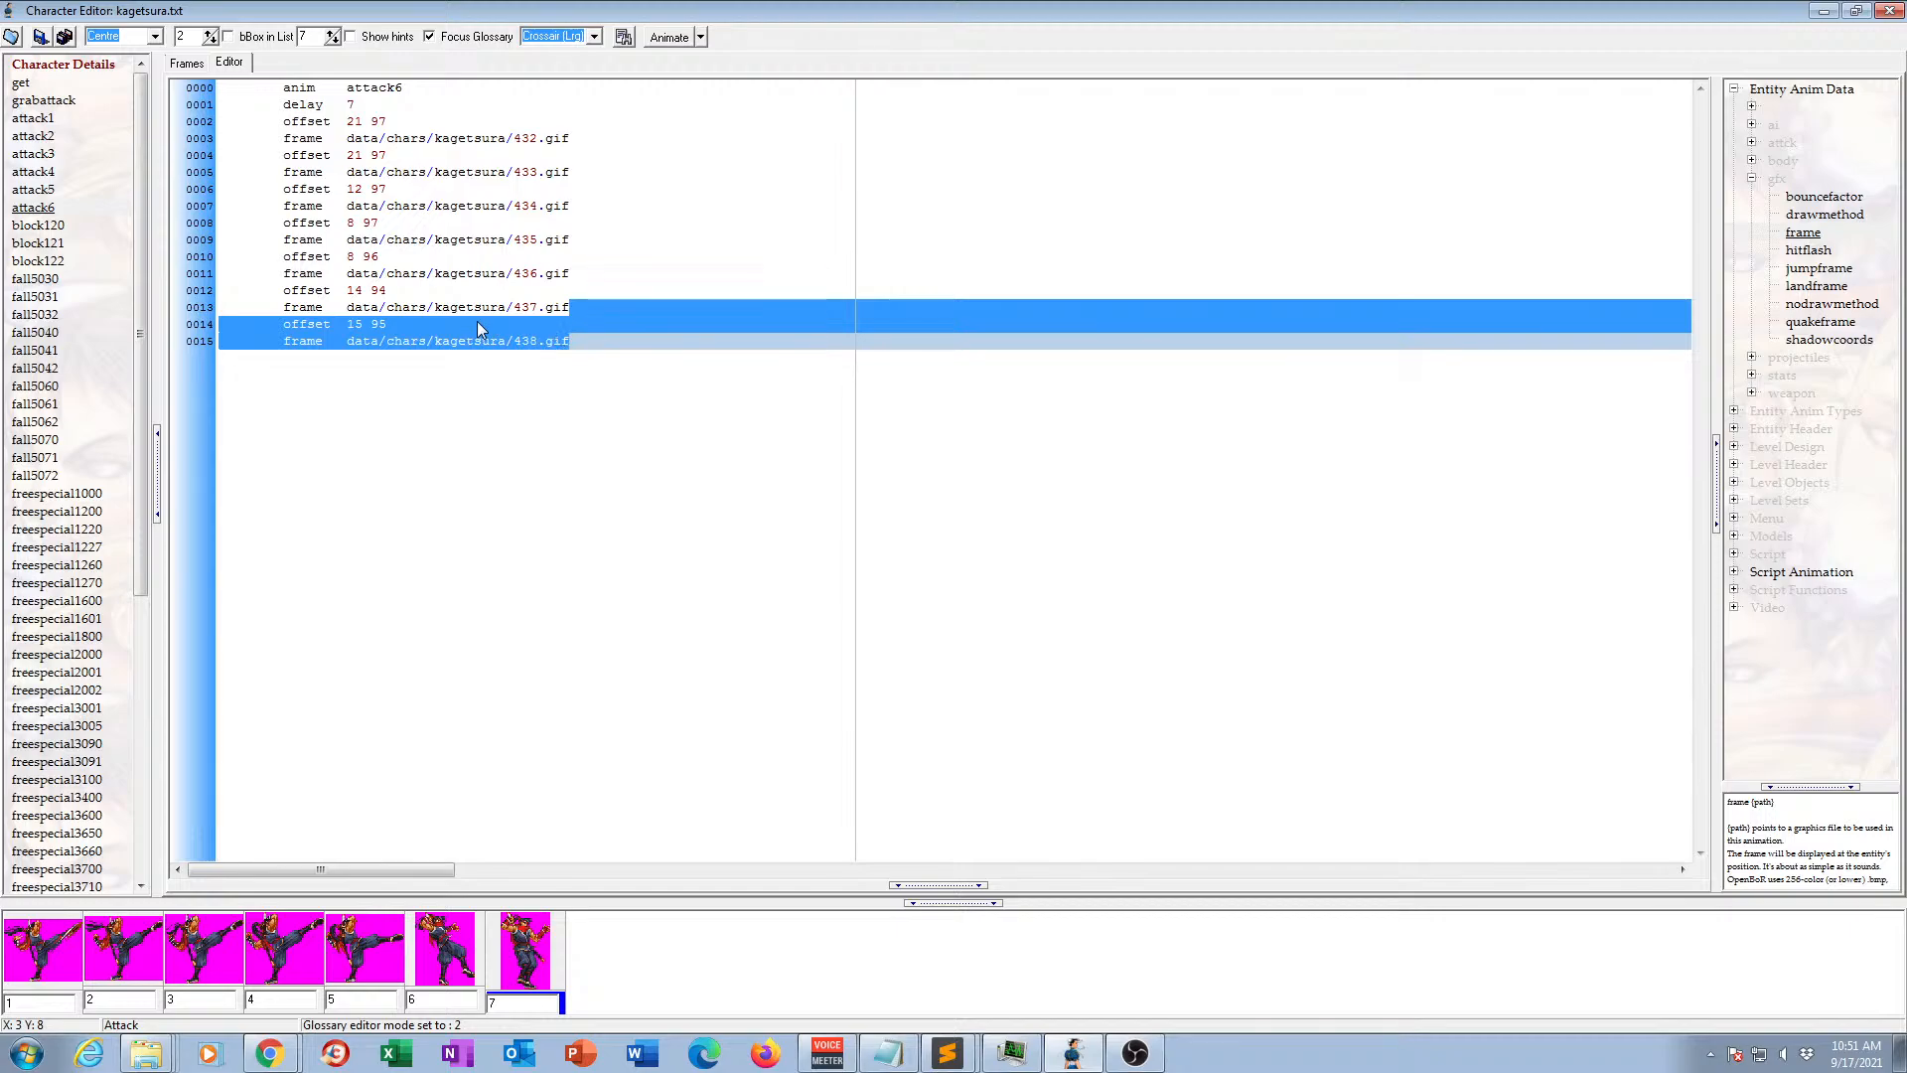
{"action": "left_click", "coordinate": [370, 105]}
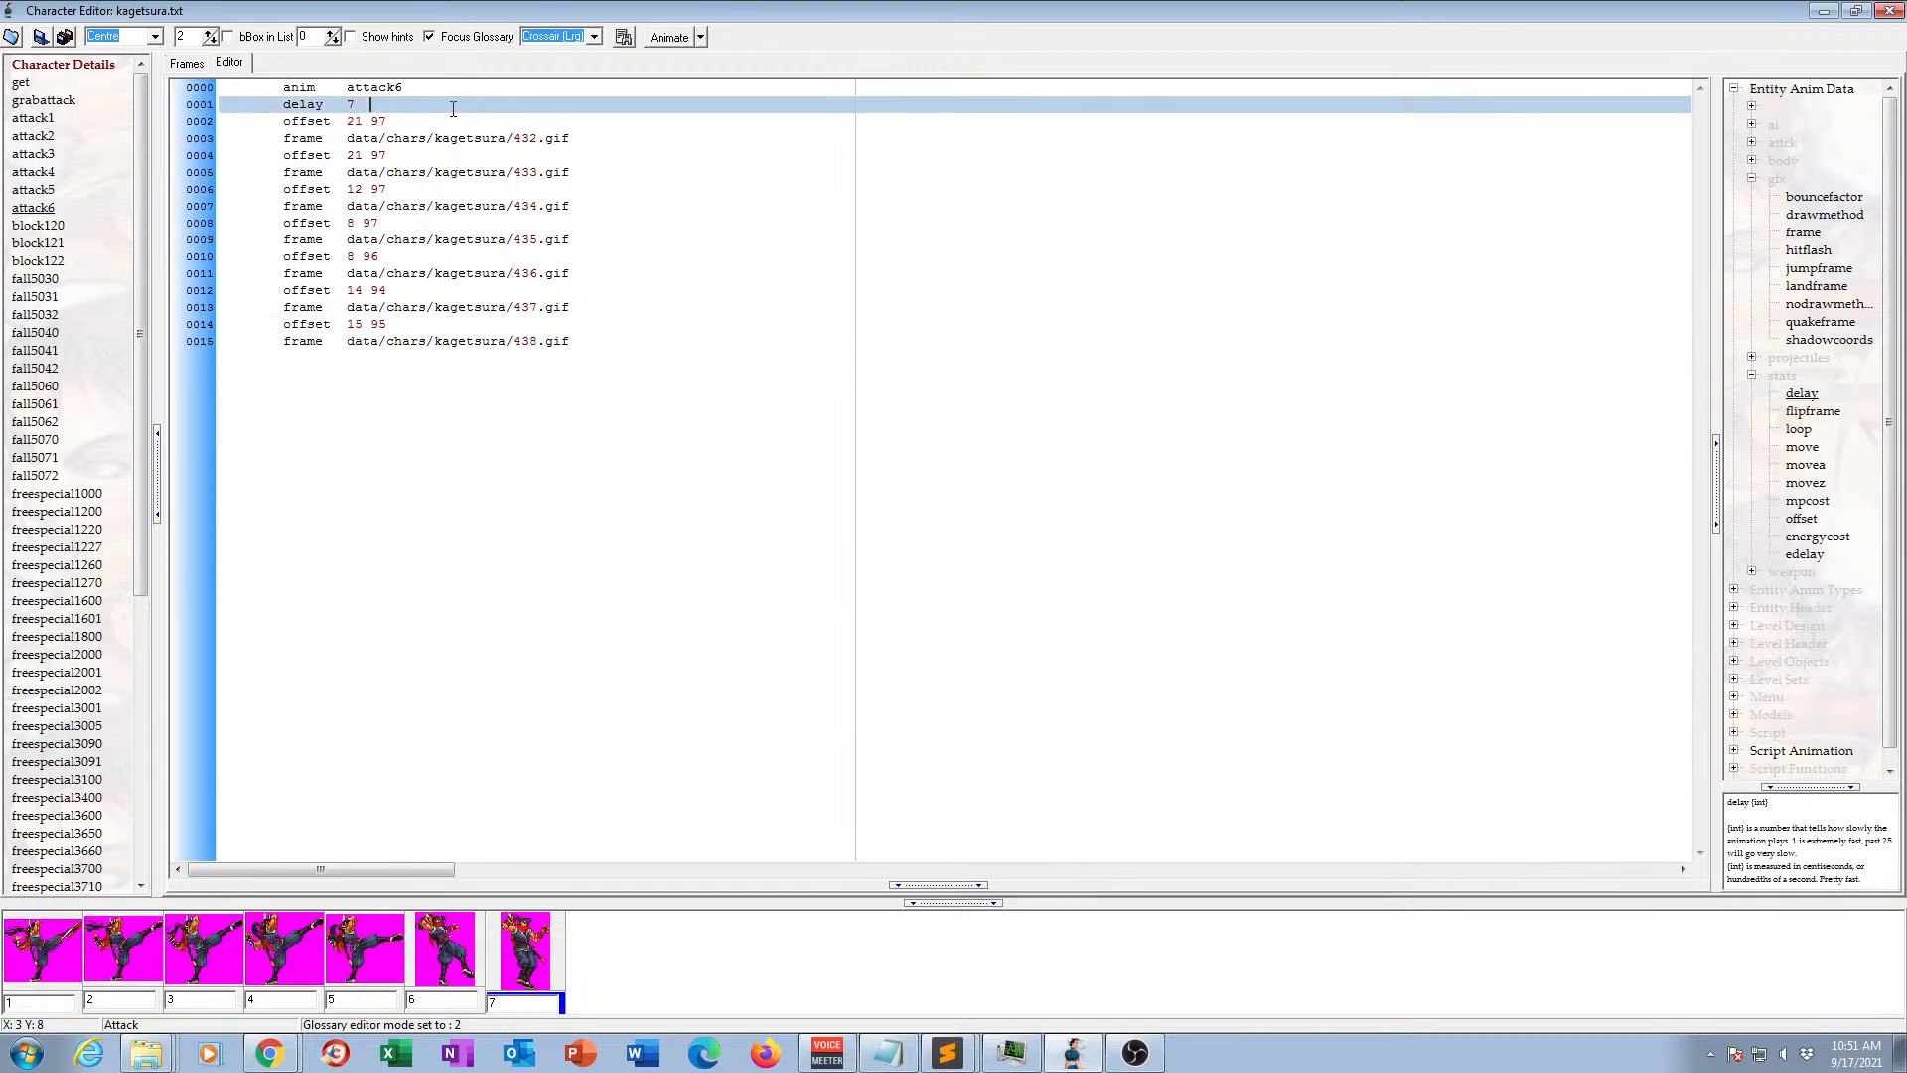
{"action": "key", "text": "ctrl+v"}
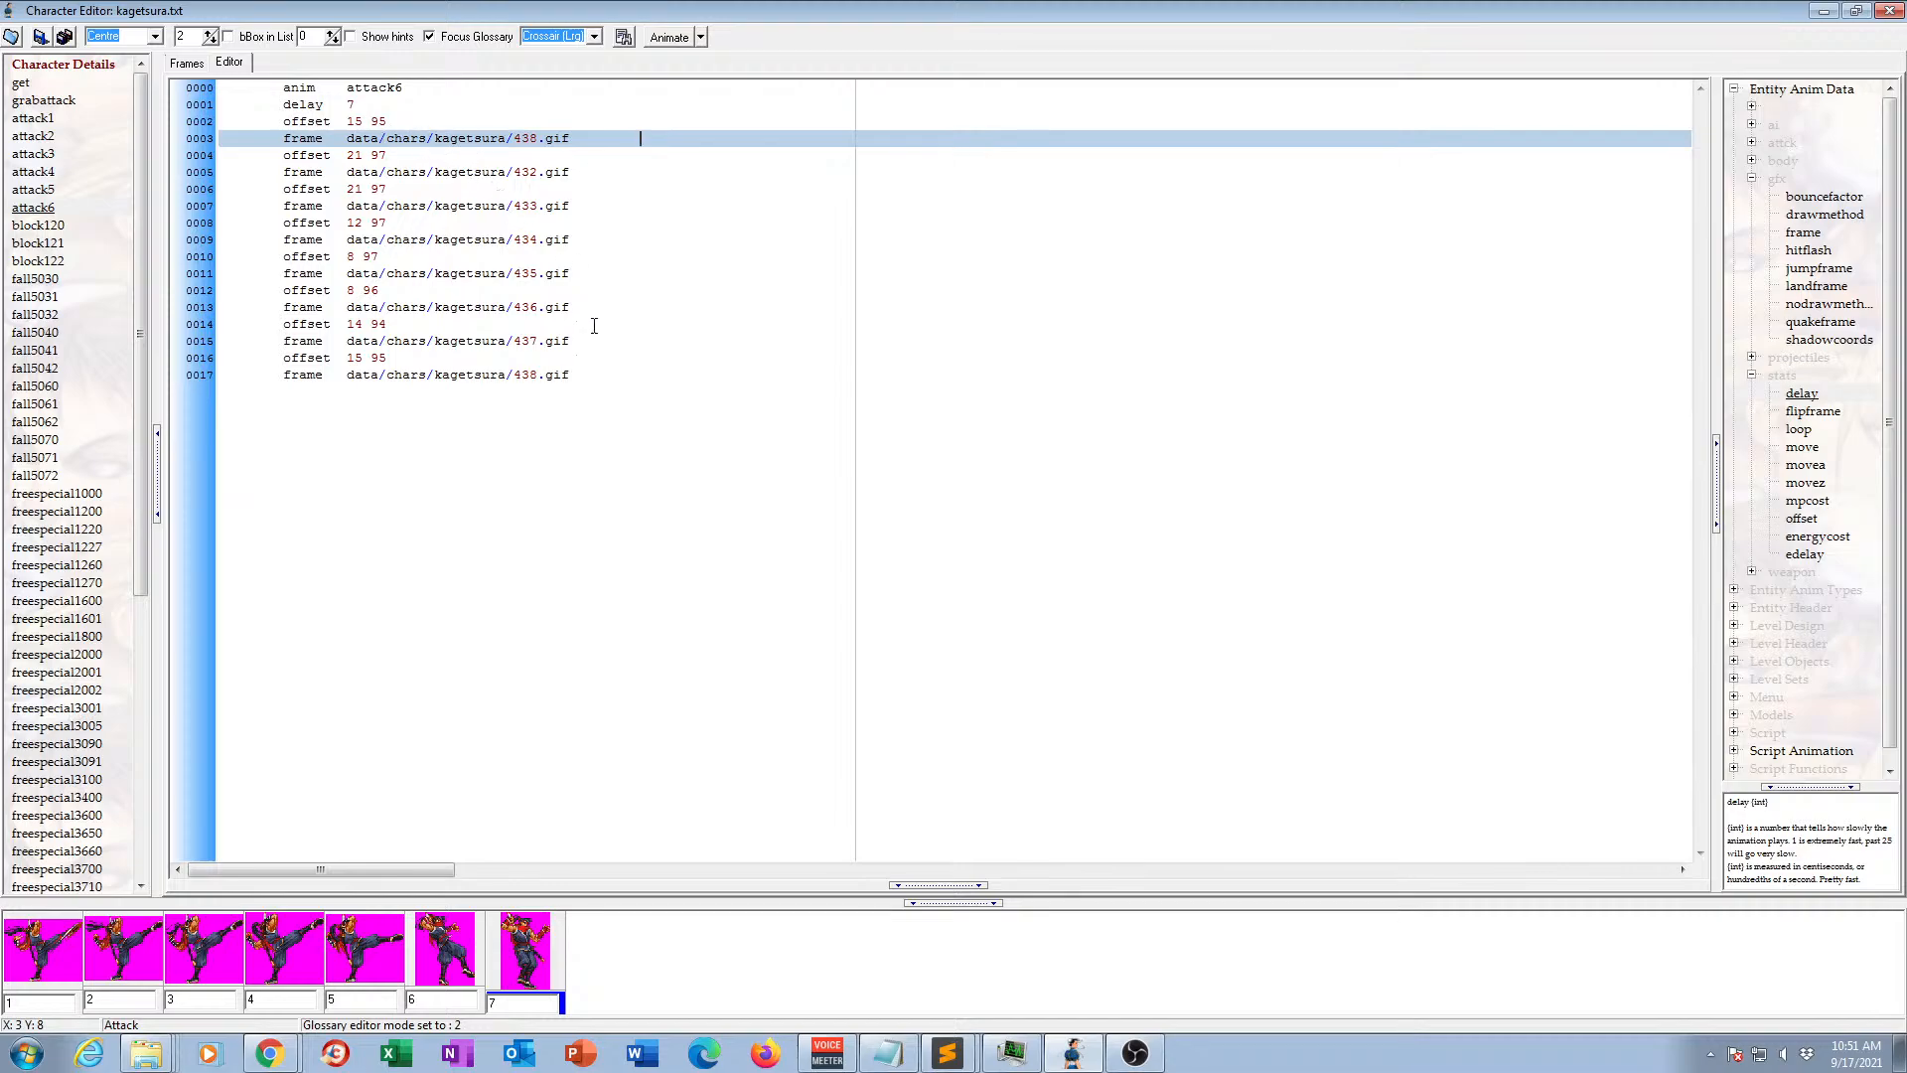
Copy the attack6 offset 8 96 and frame 436.gif lines in as the second frame, after the opening 438.gif frame.
{"action": "left_click_drag", "start_coordinate": [583, 307], "coordinate": [584, 341]}
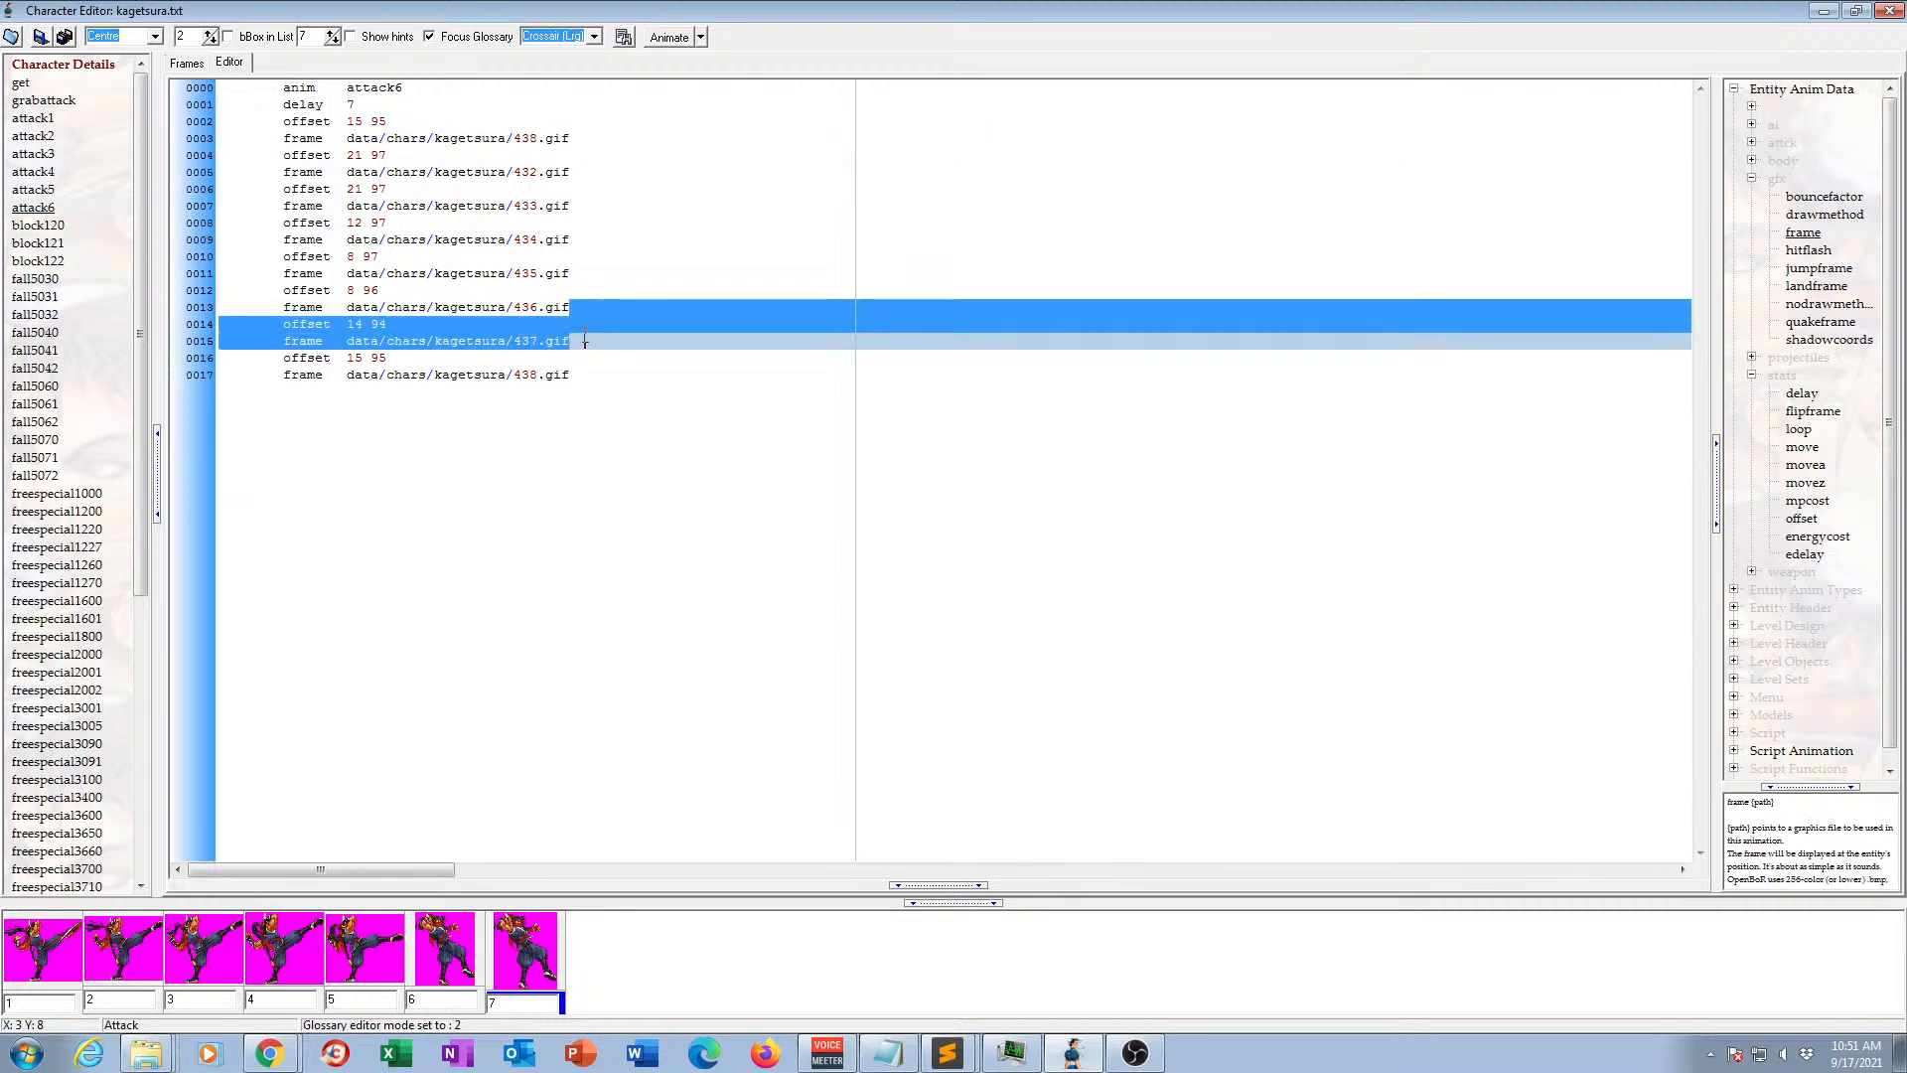
{"action": "left_click", "coordinate": [449, 960]}
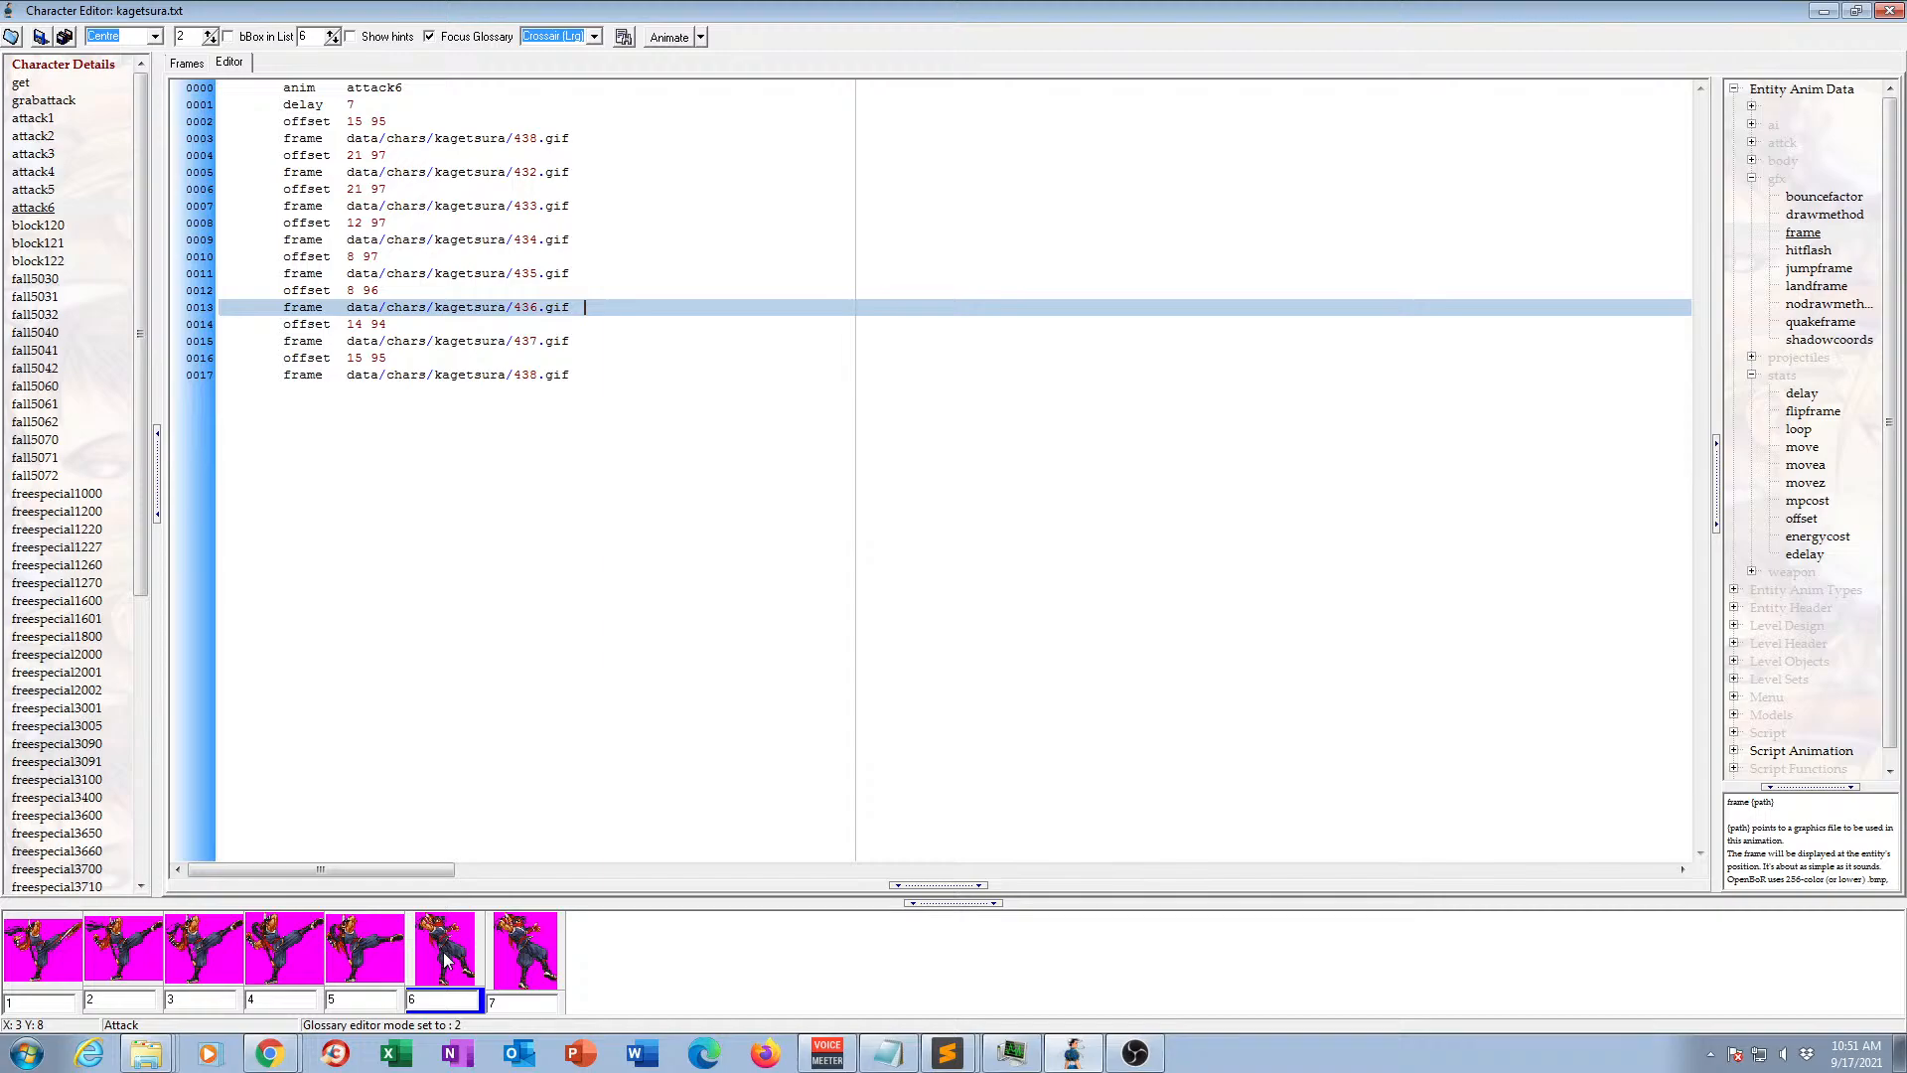
{"action": "left_click_drag", "start_coordinate": [572, 274], "coordinate": [583, 311]}
{"action": "key", "text": "ctrl+c"}
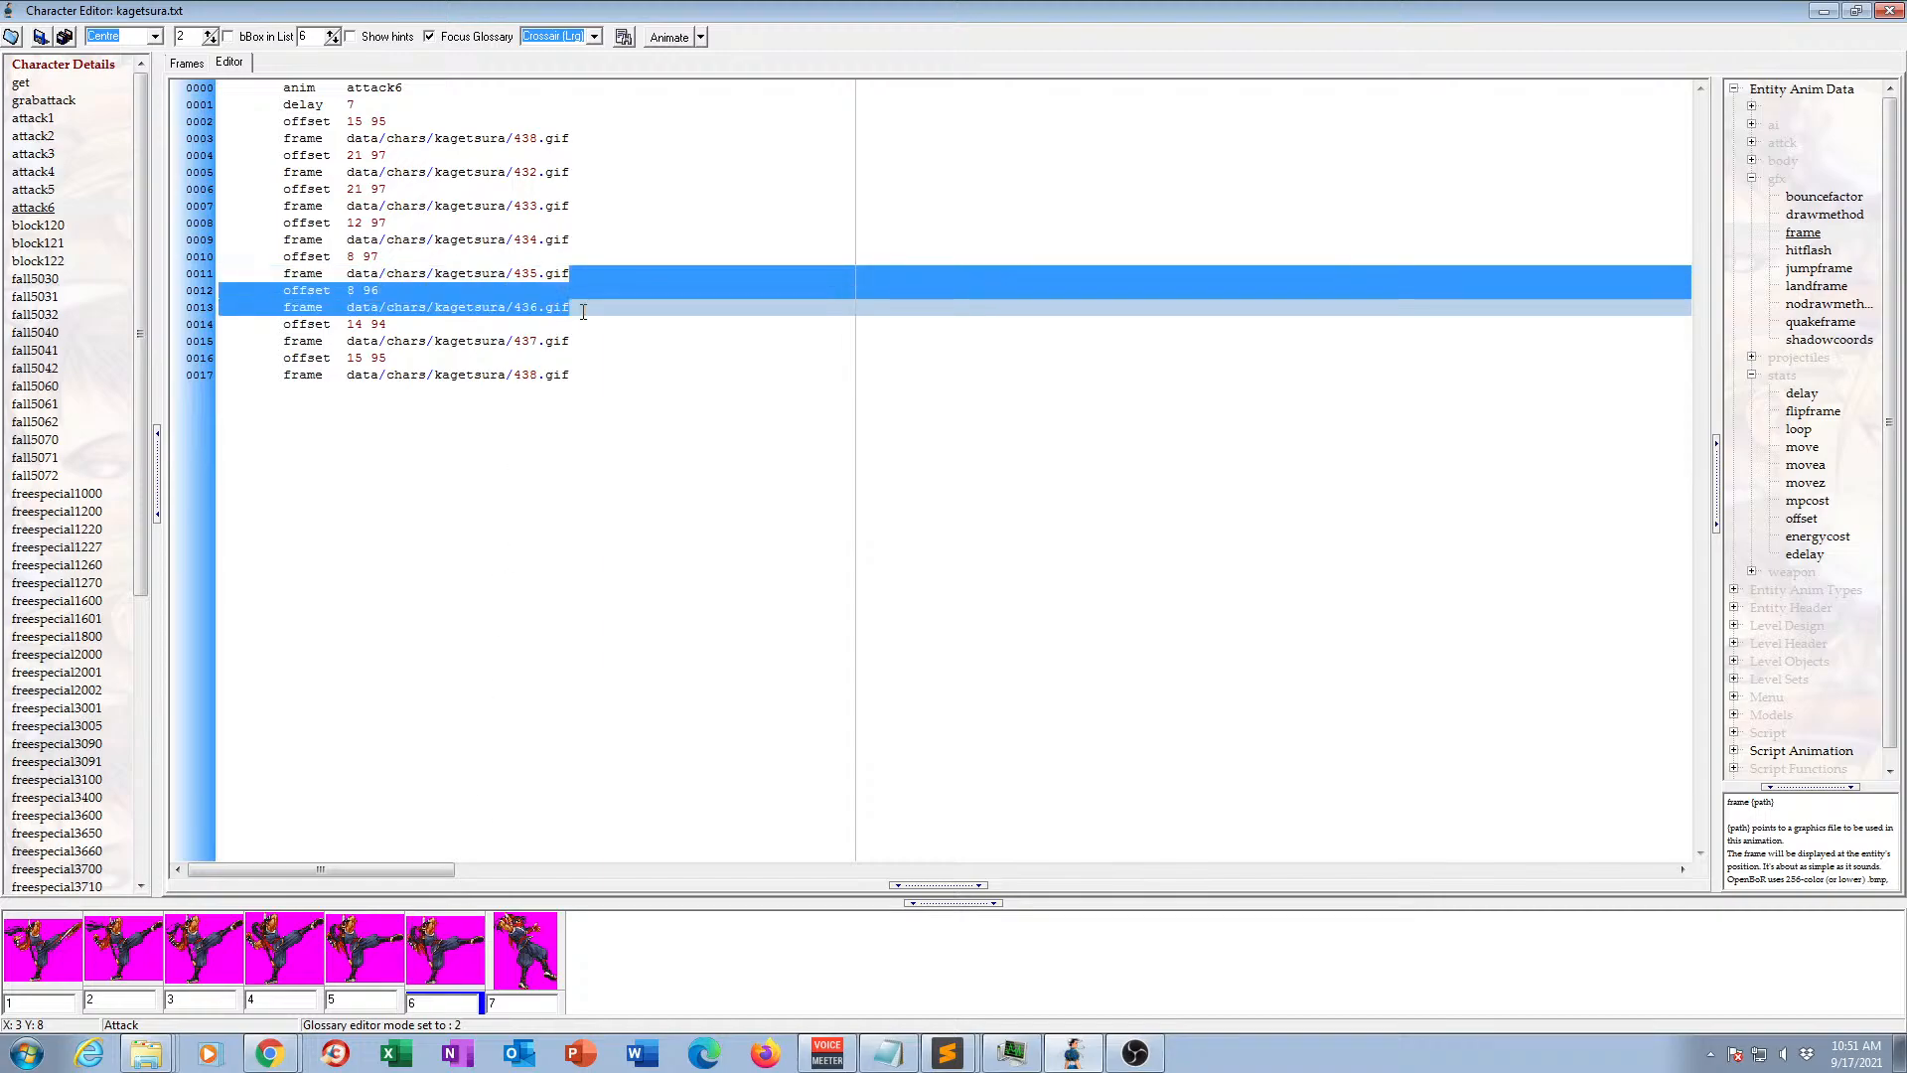
{"action": "left_click", "coordinate": [599, 138]}
{"action": "key", "text": "ctrl+v"}
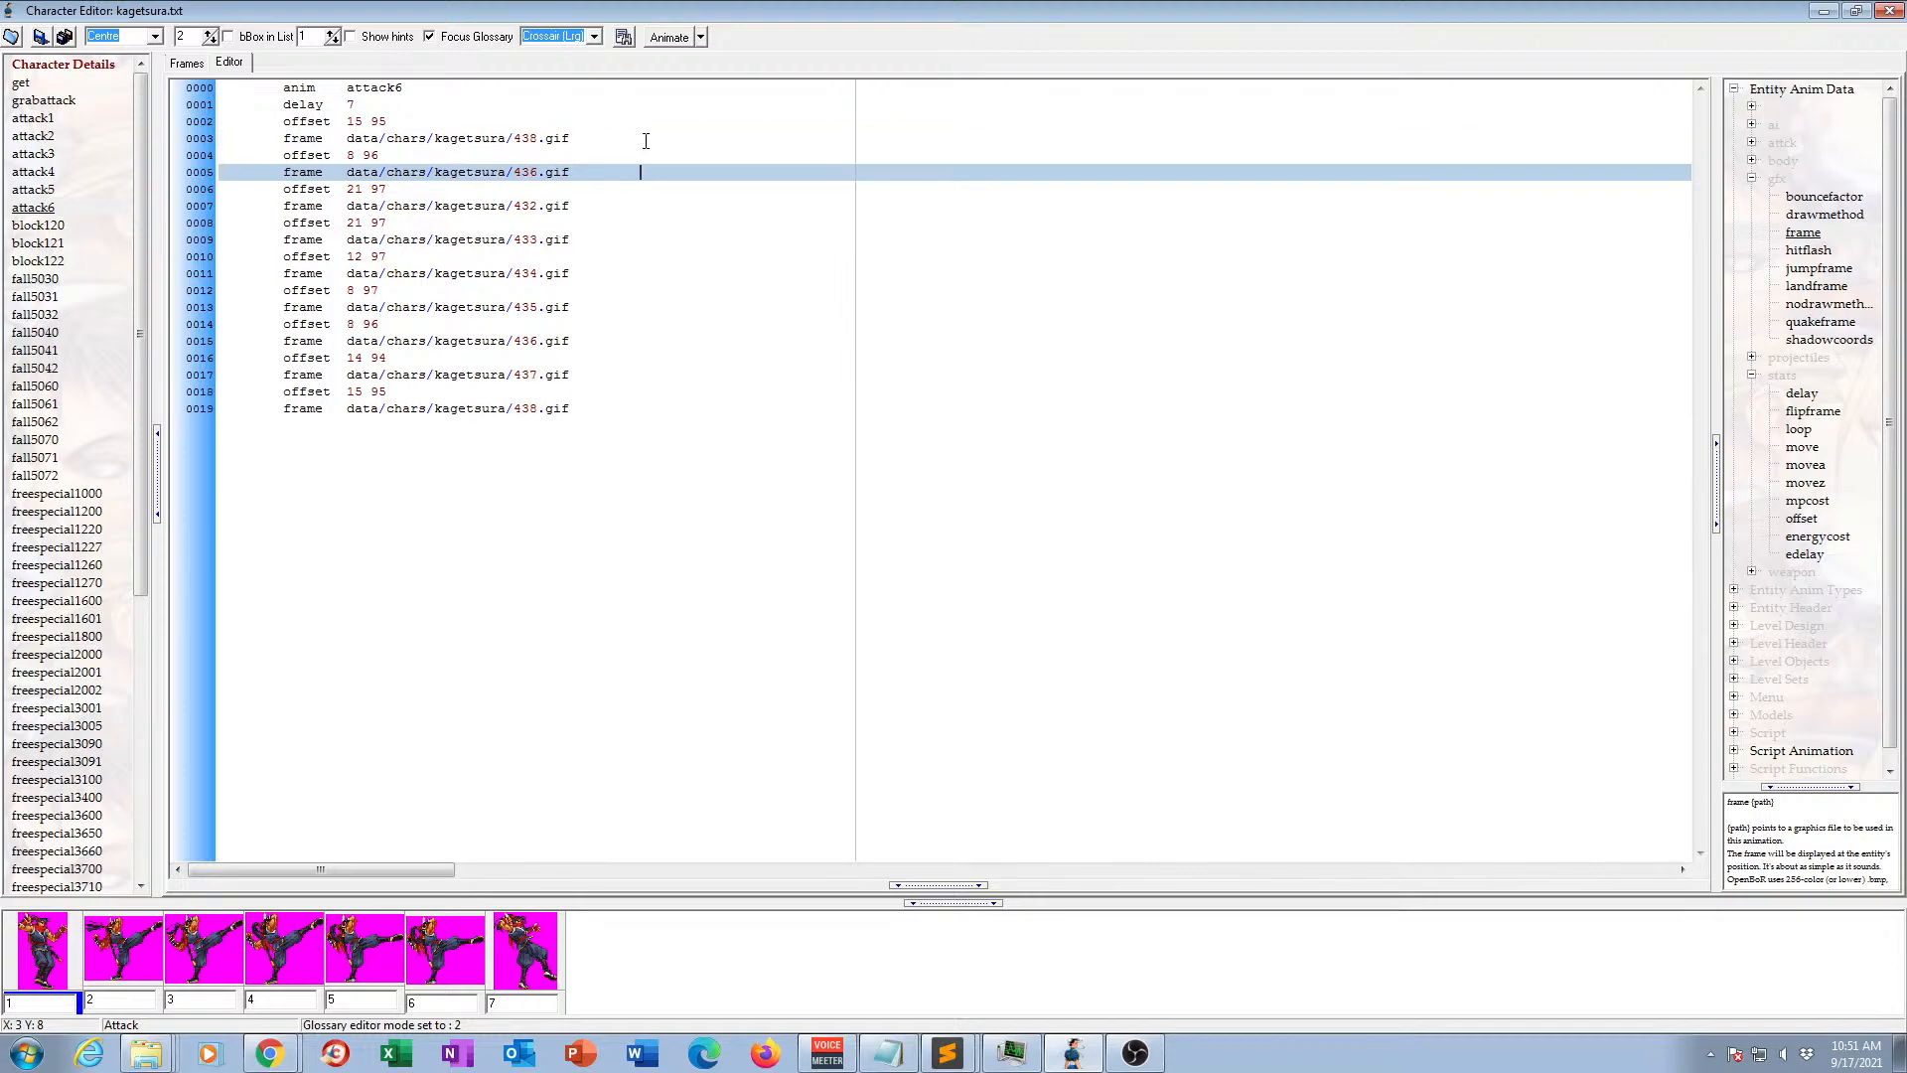
Play back the attack6 animation in the frame view to check its motion.
{"action": "left_click", "coordinate": [199, 61]}
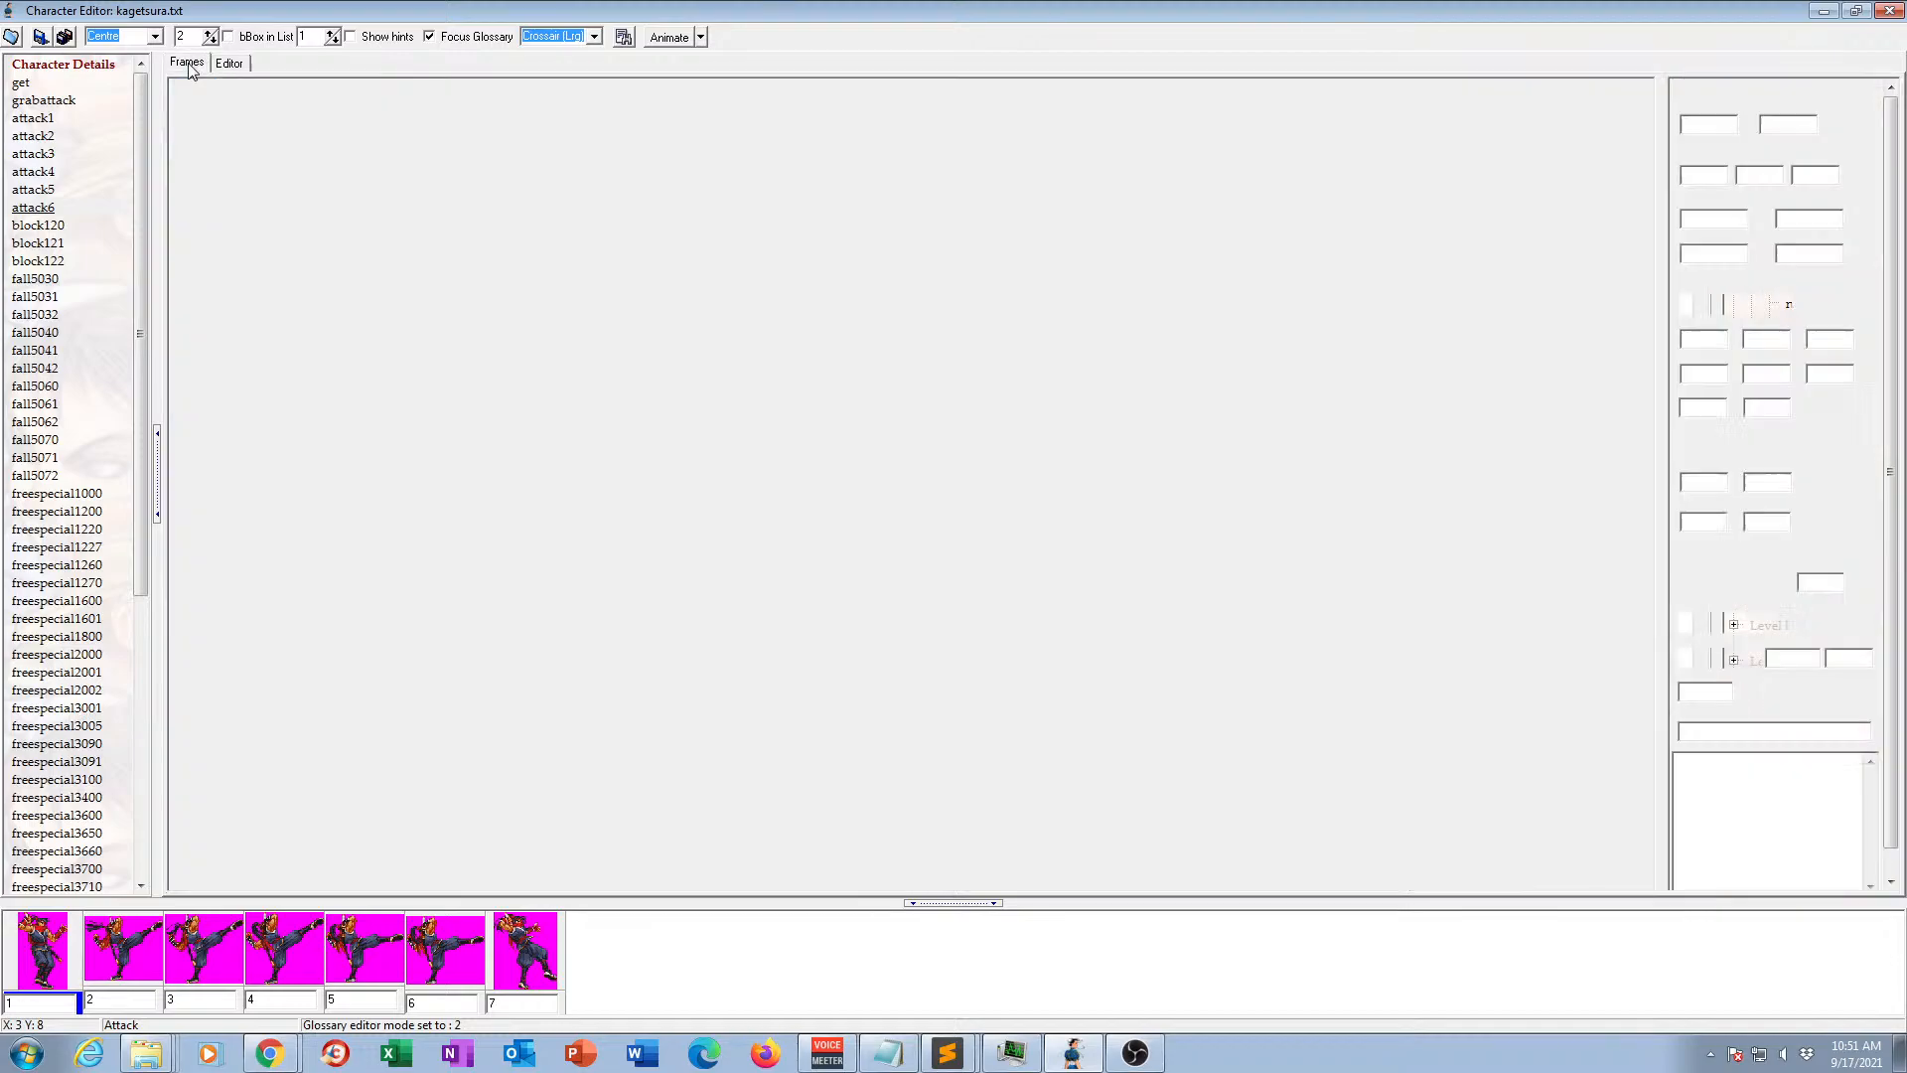
{"action": "left_click", "coordinate": [665, 40]}
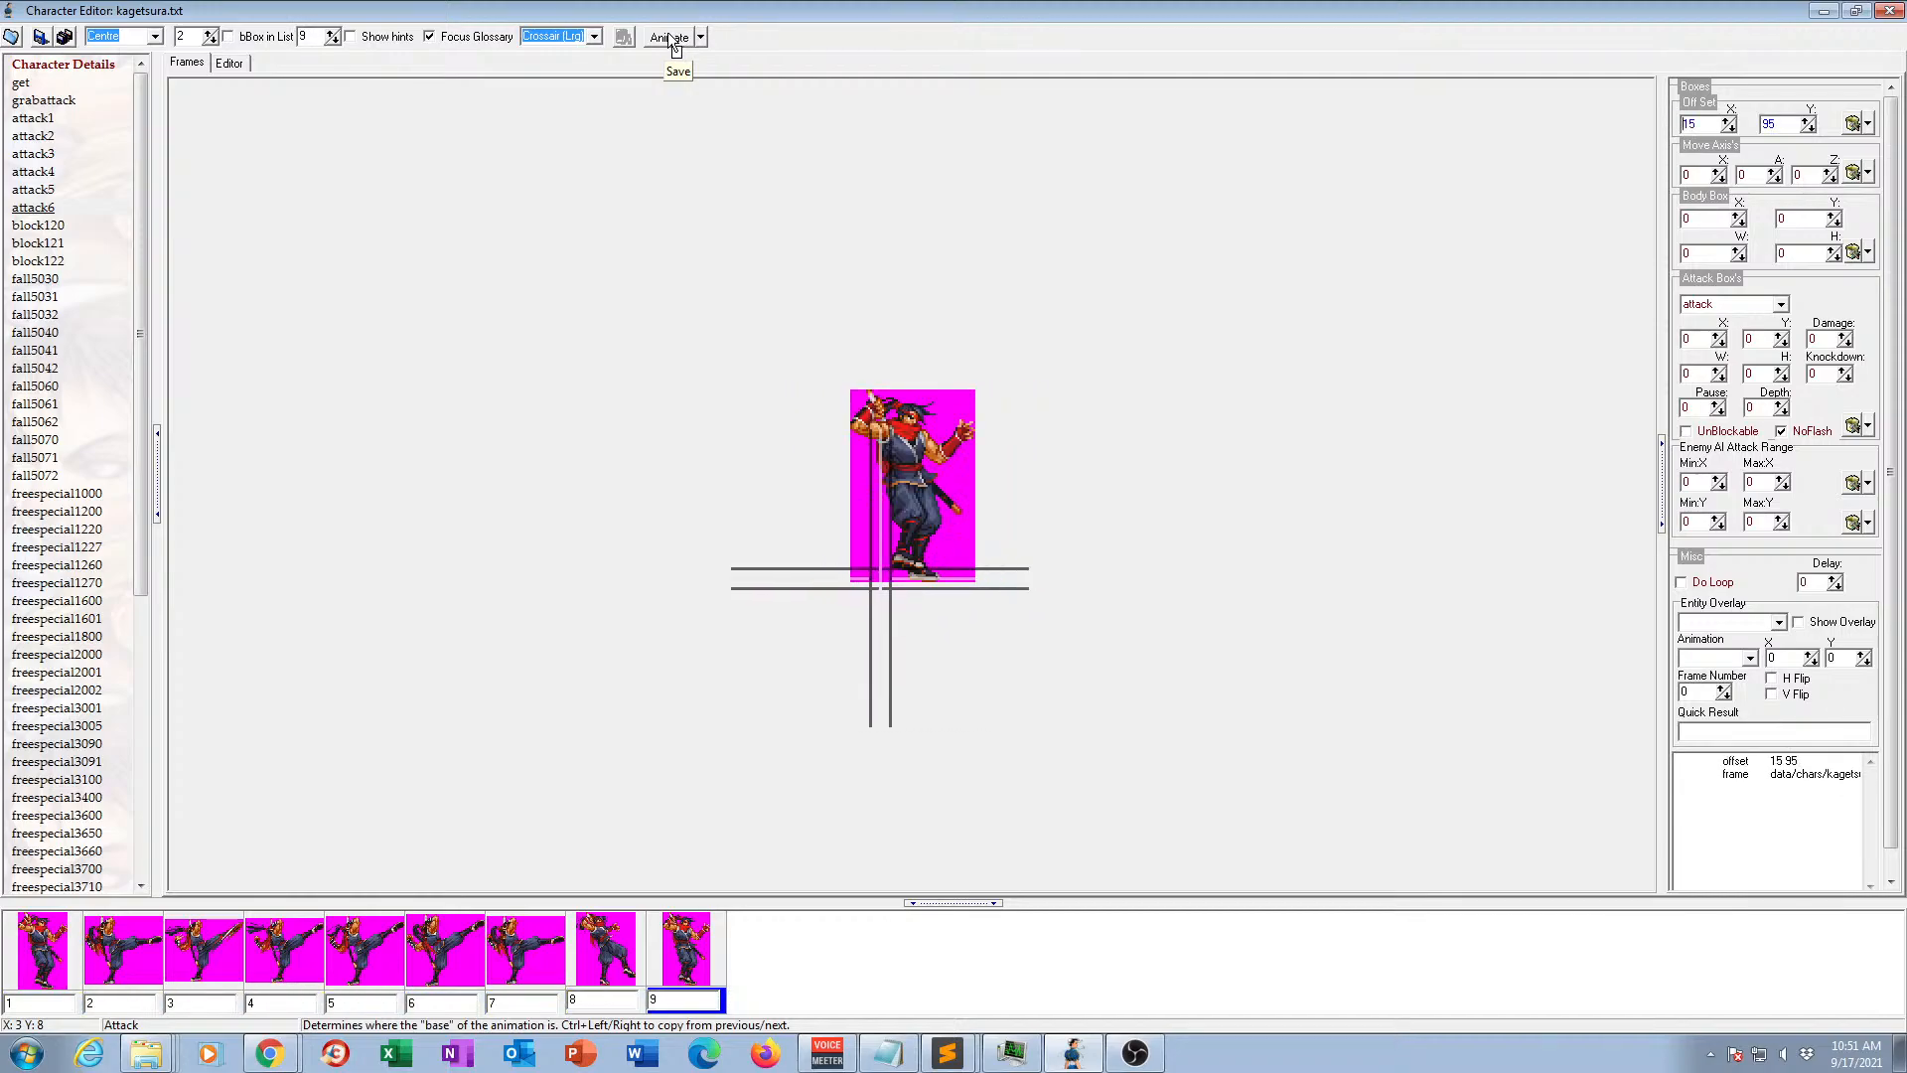
{"action": "left_click", "coordinate": [678, 40]}
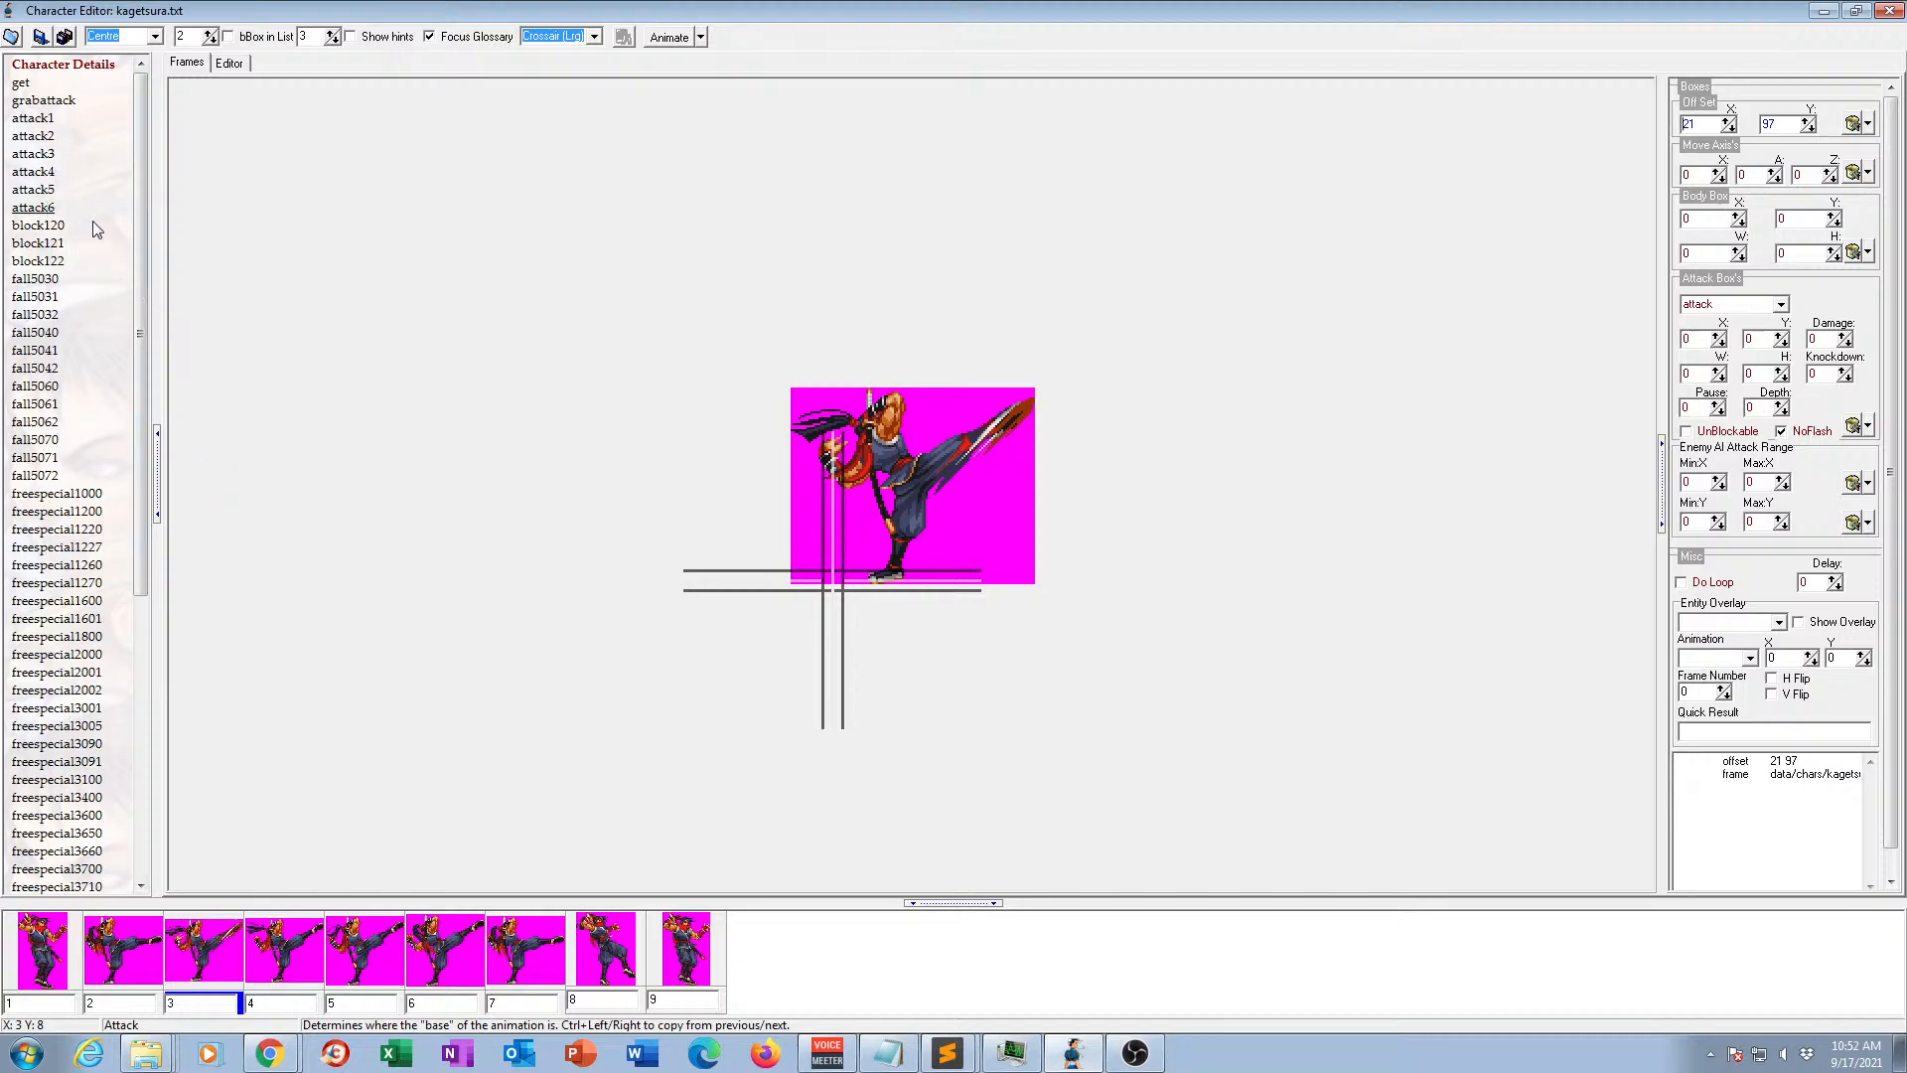
Delete the block120, block121 and block122 animations.
{"action": "left_click", "coordinate": [57, 227]}
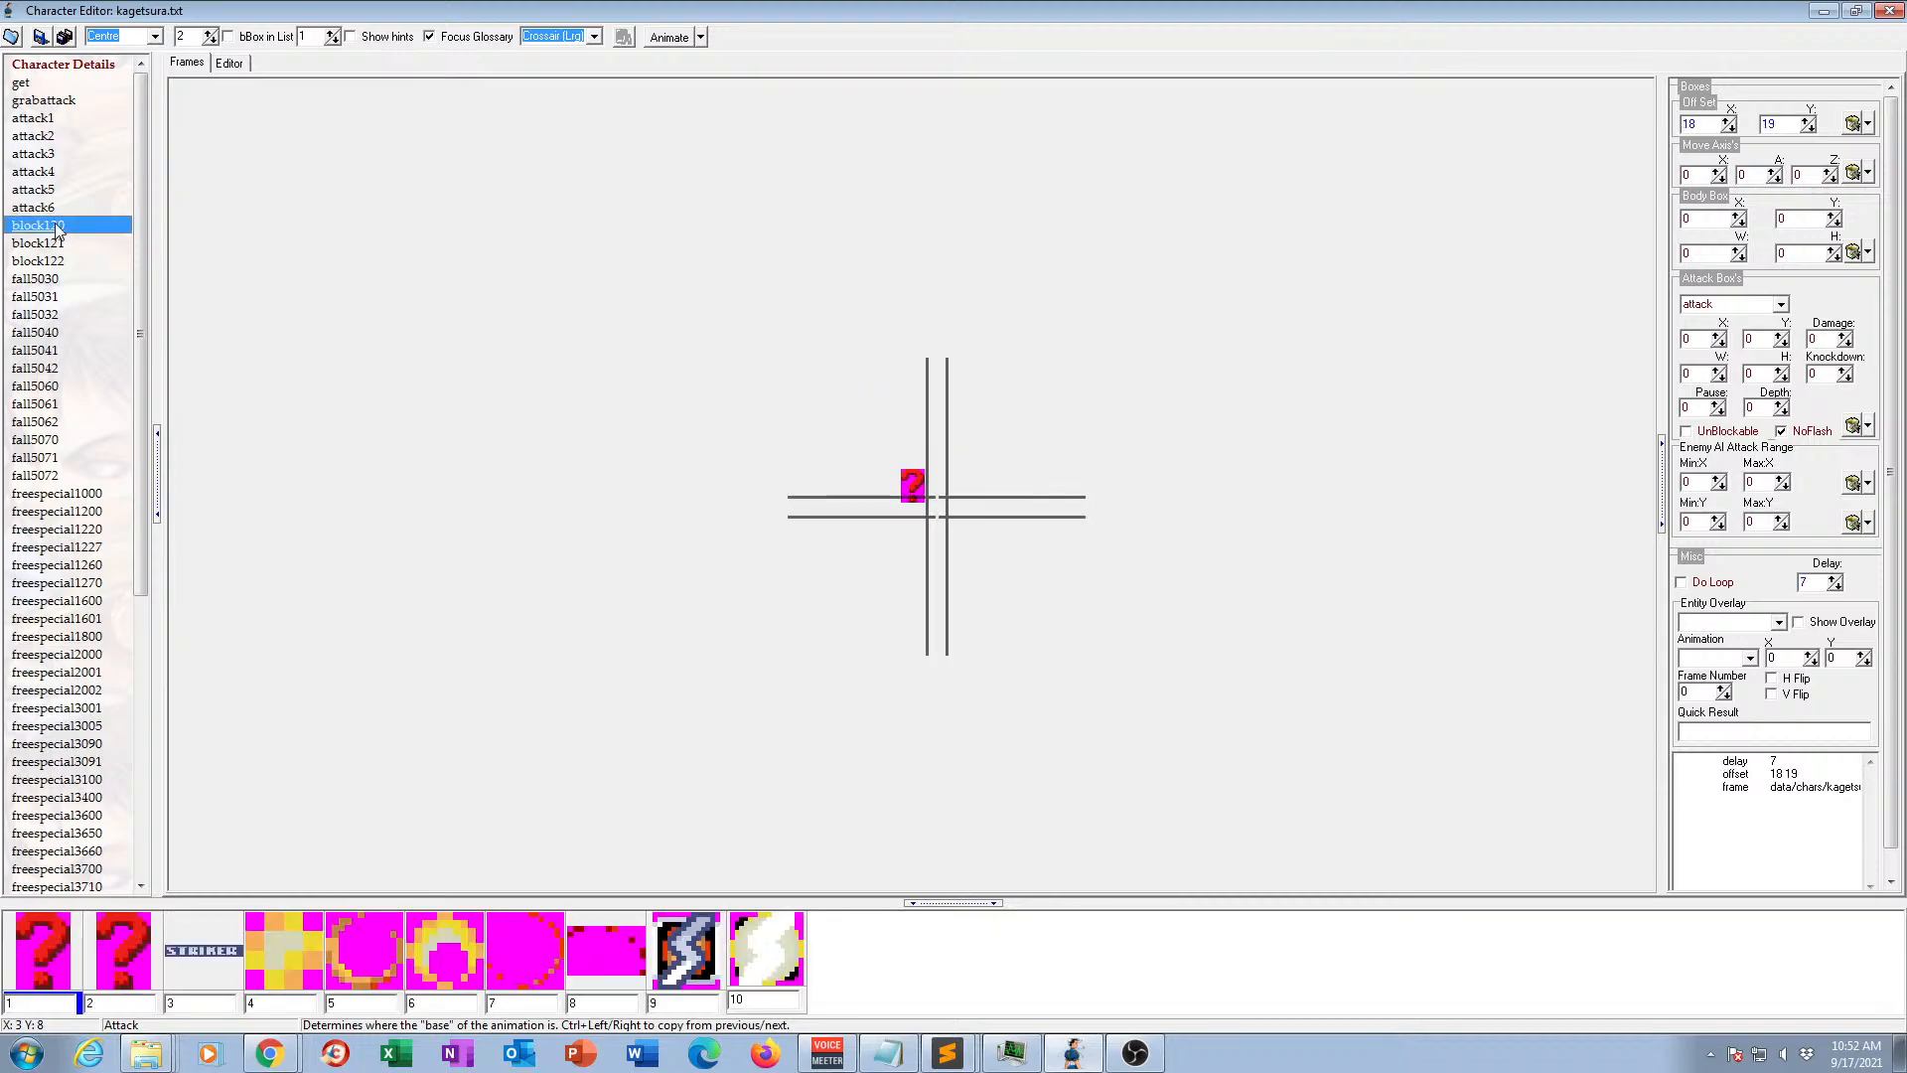
{"action": "key", "text": "Delete"}
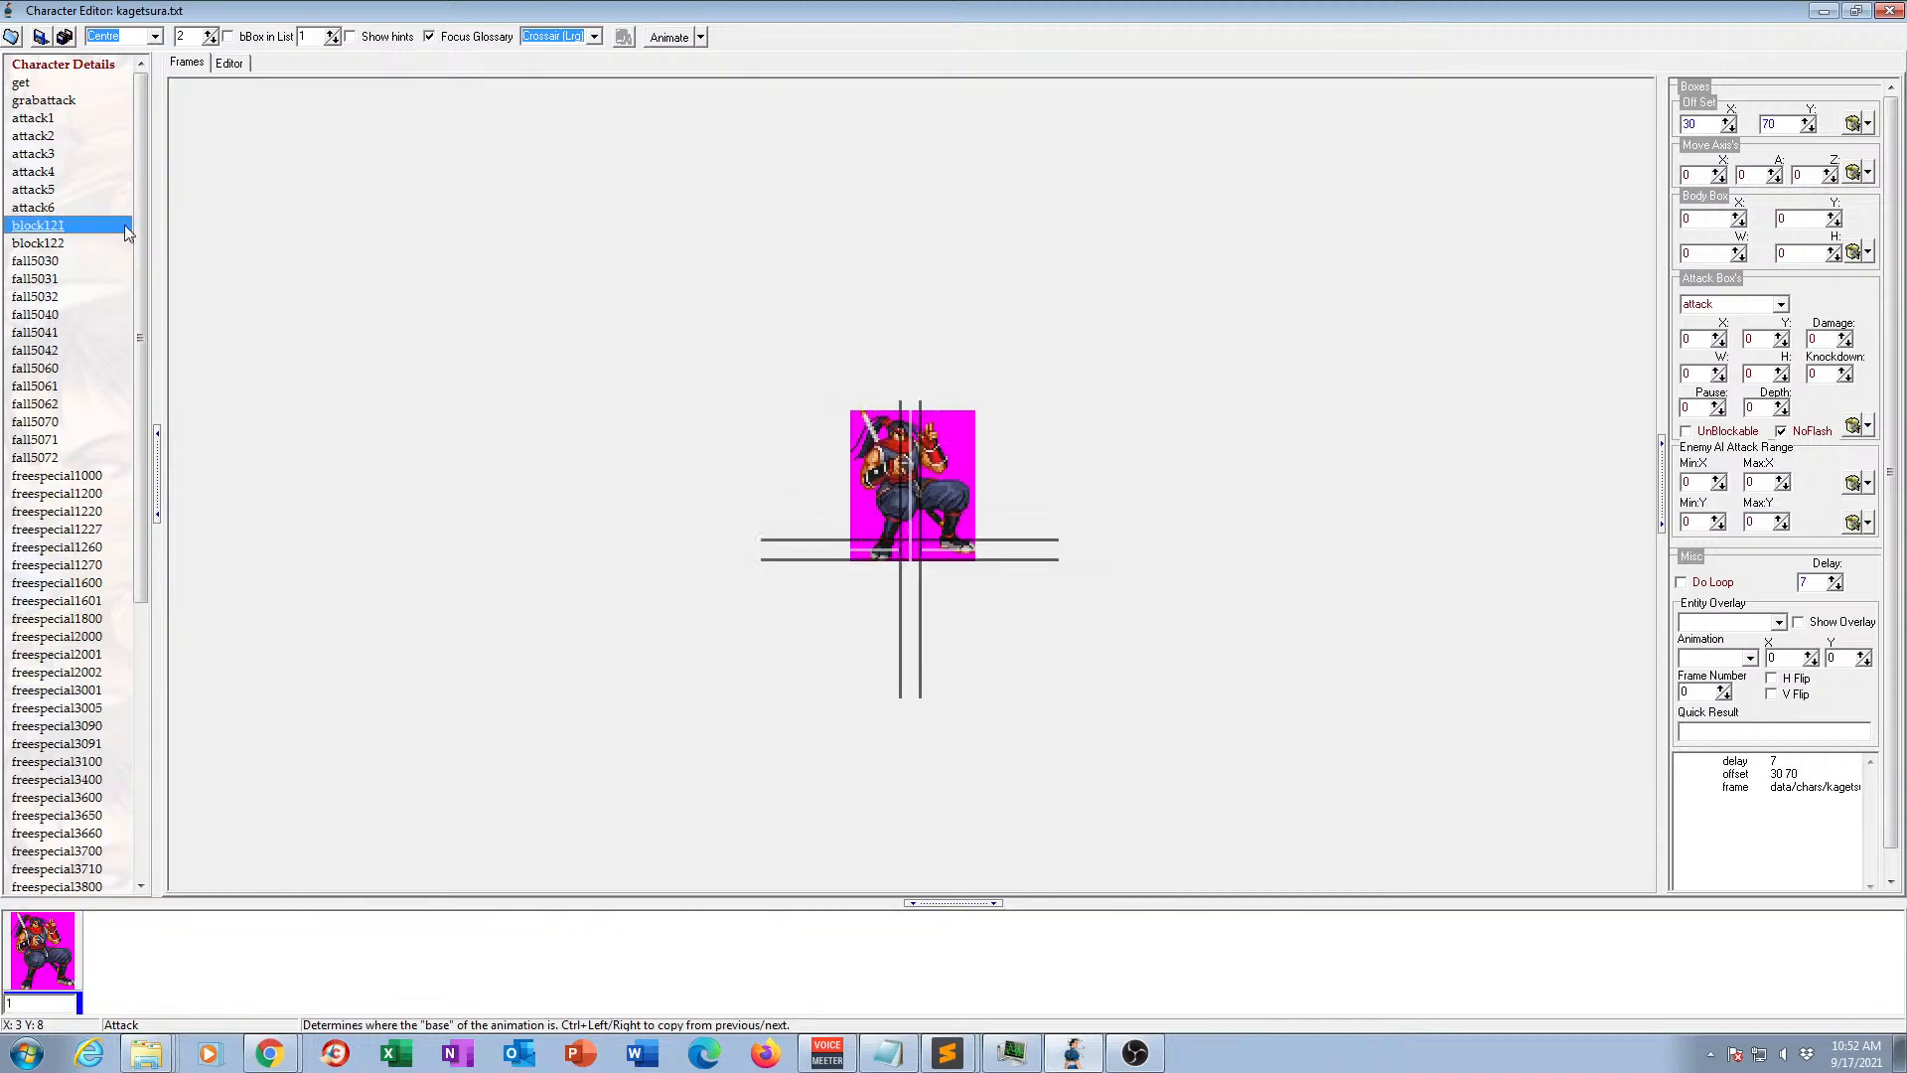
{"action": "key", "text": "Delete"}
{"action": "key", "text": "Delete"}
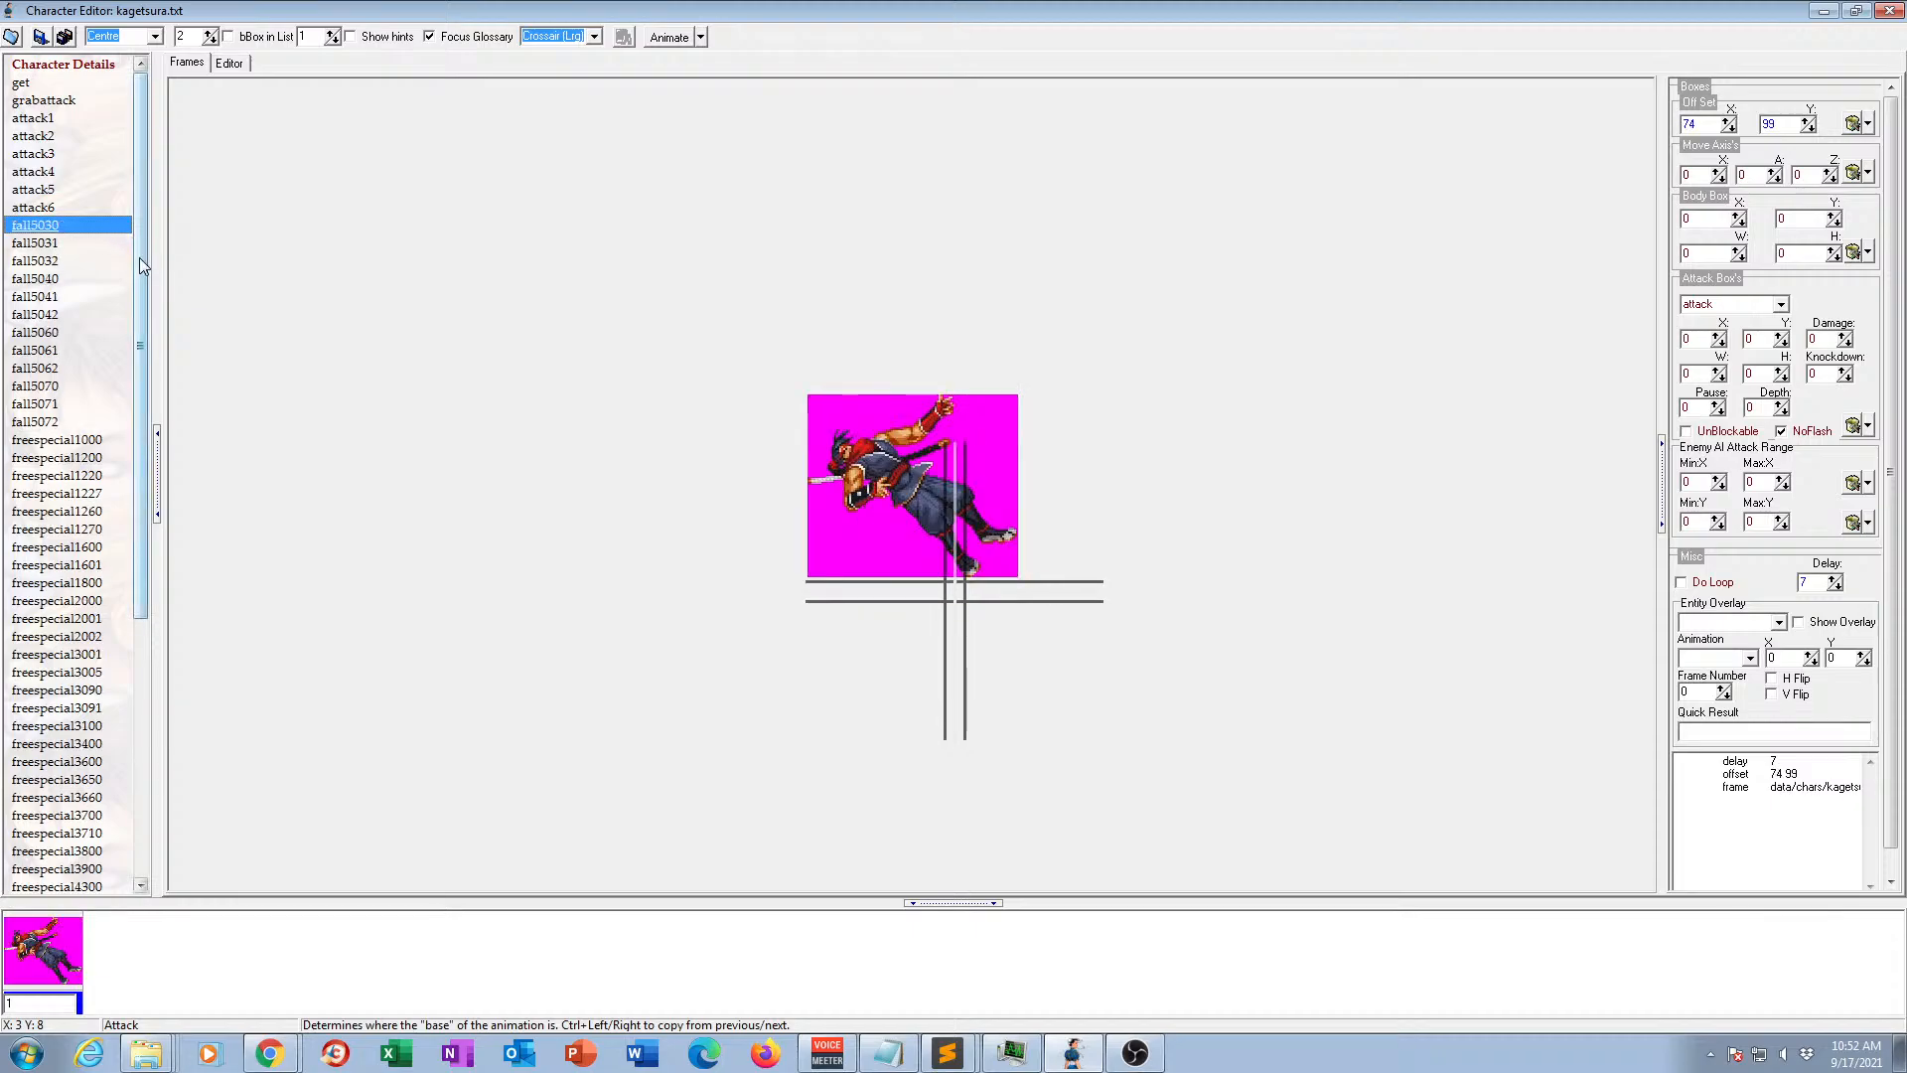
Compare the first fall animations and delete the duplicates fall5030 and fall5032, keeping fall5031.
{"action": "left_click", "coordinate": [33, 245]}
{"action": "left_click", "coordinate": [40, 262]}
{"action": "left_click", "coordinate": [40, 296]}
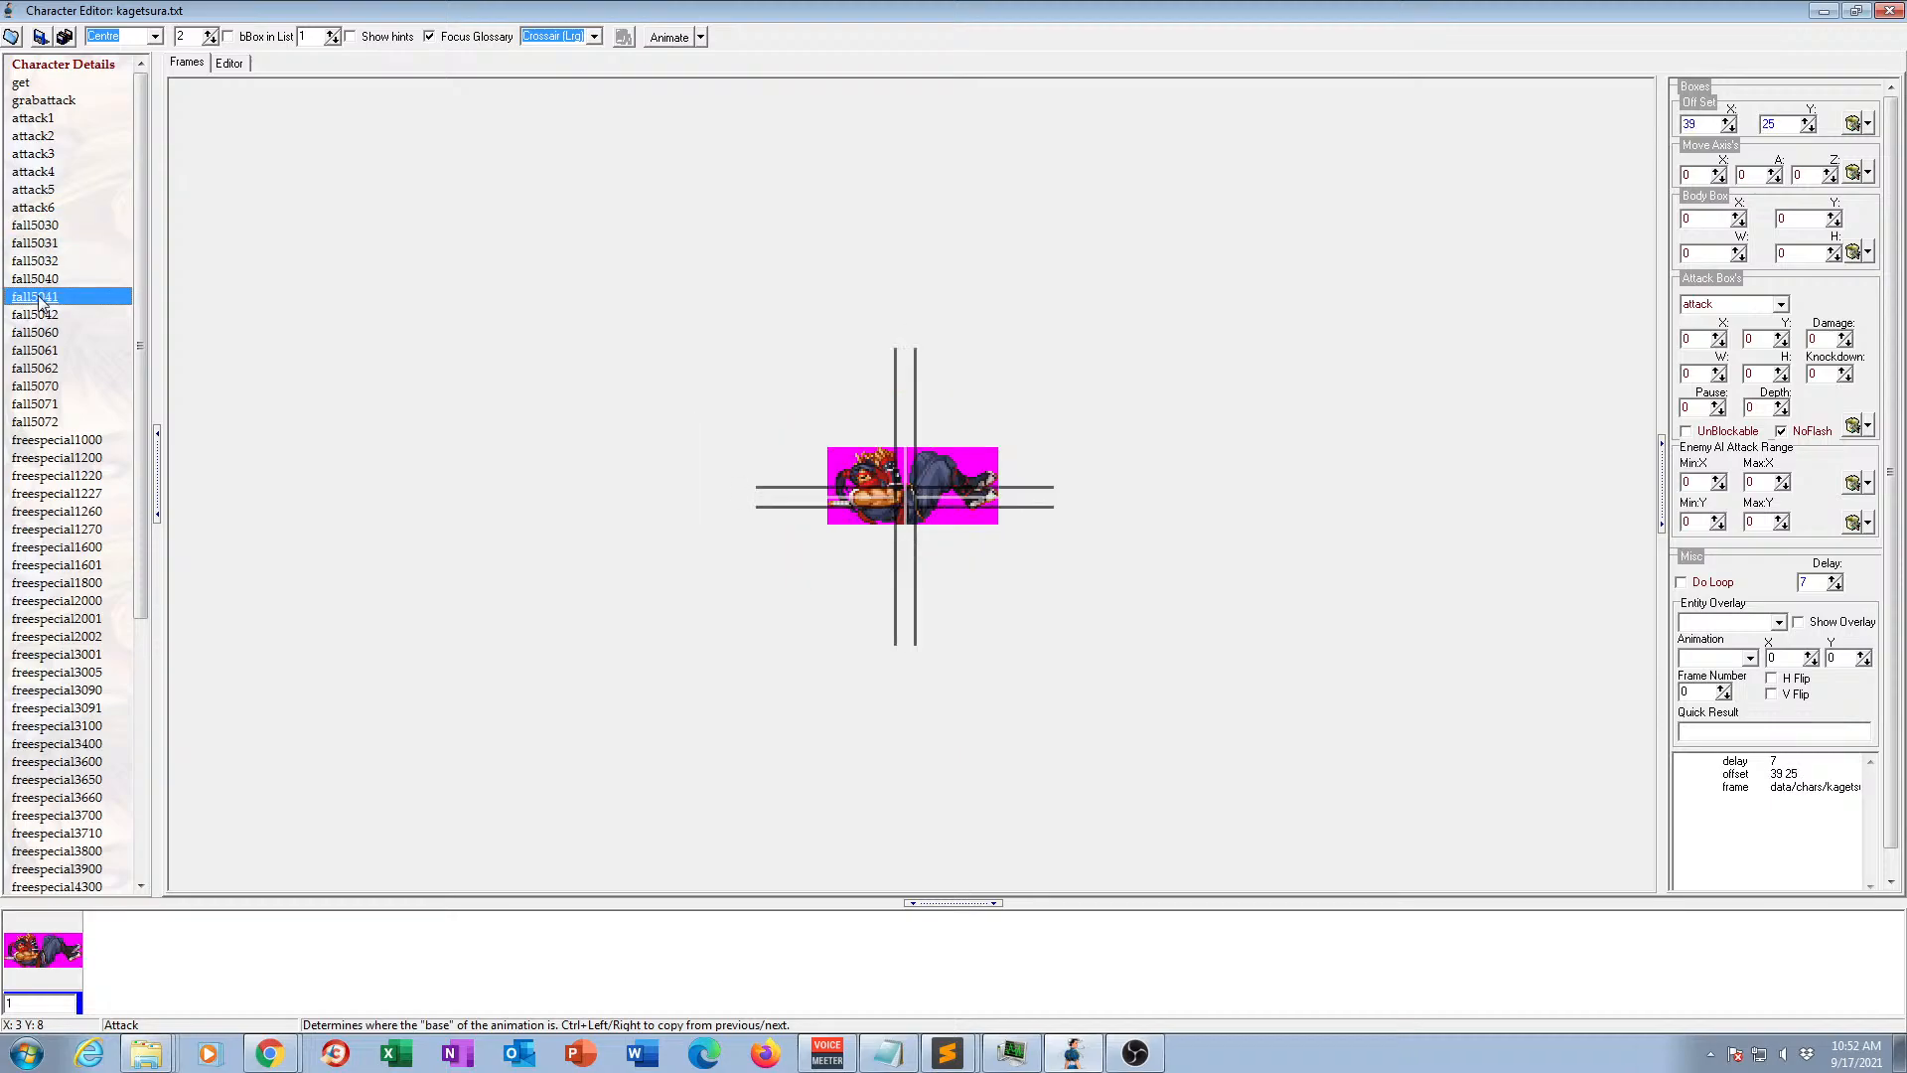
{"action": "left_click", "coordinate": [43, 228]}
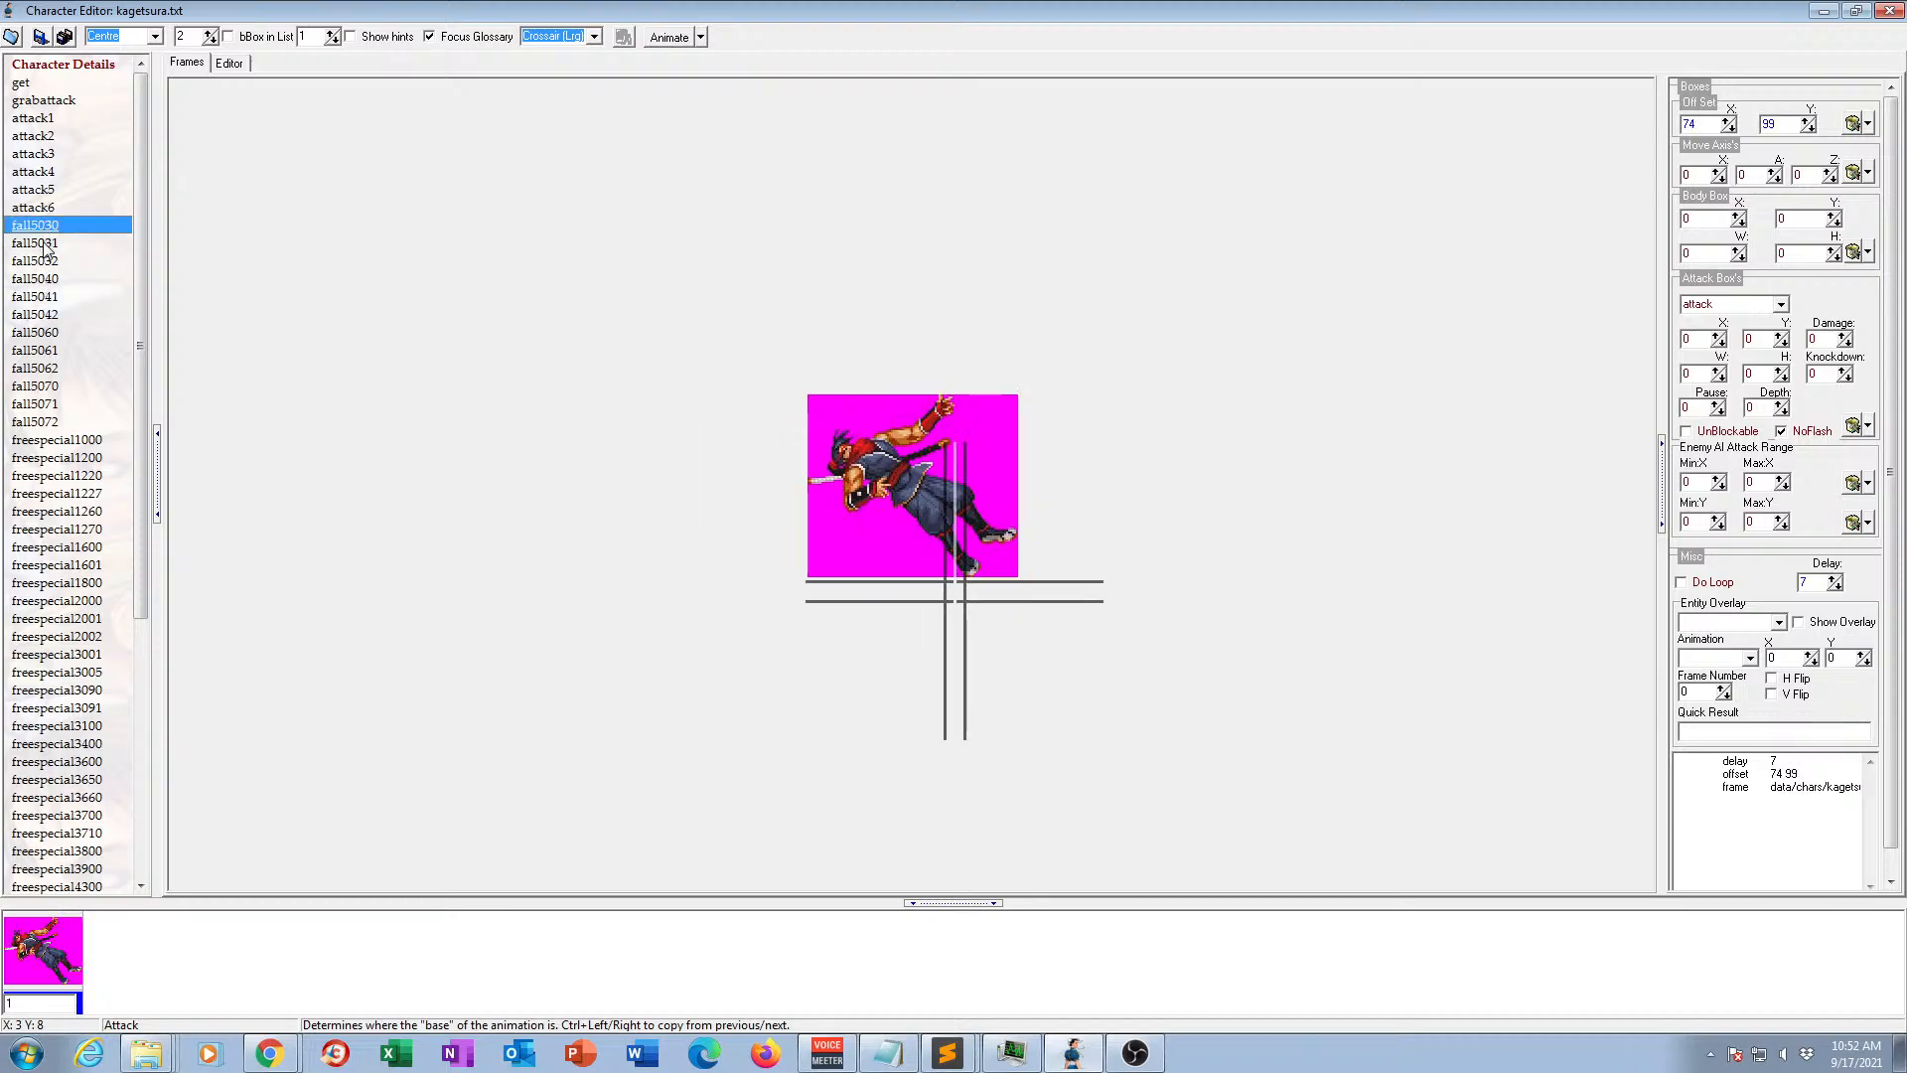
{"action": "left_click", "coordinate": [44, 245]}
{"action": "left_click", "coordinate": [48, 223]}
{"action": "left_click", "coordinate": [52, 247]}
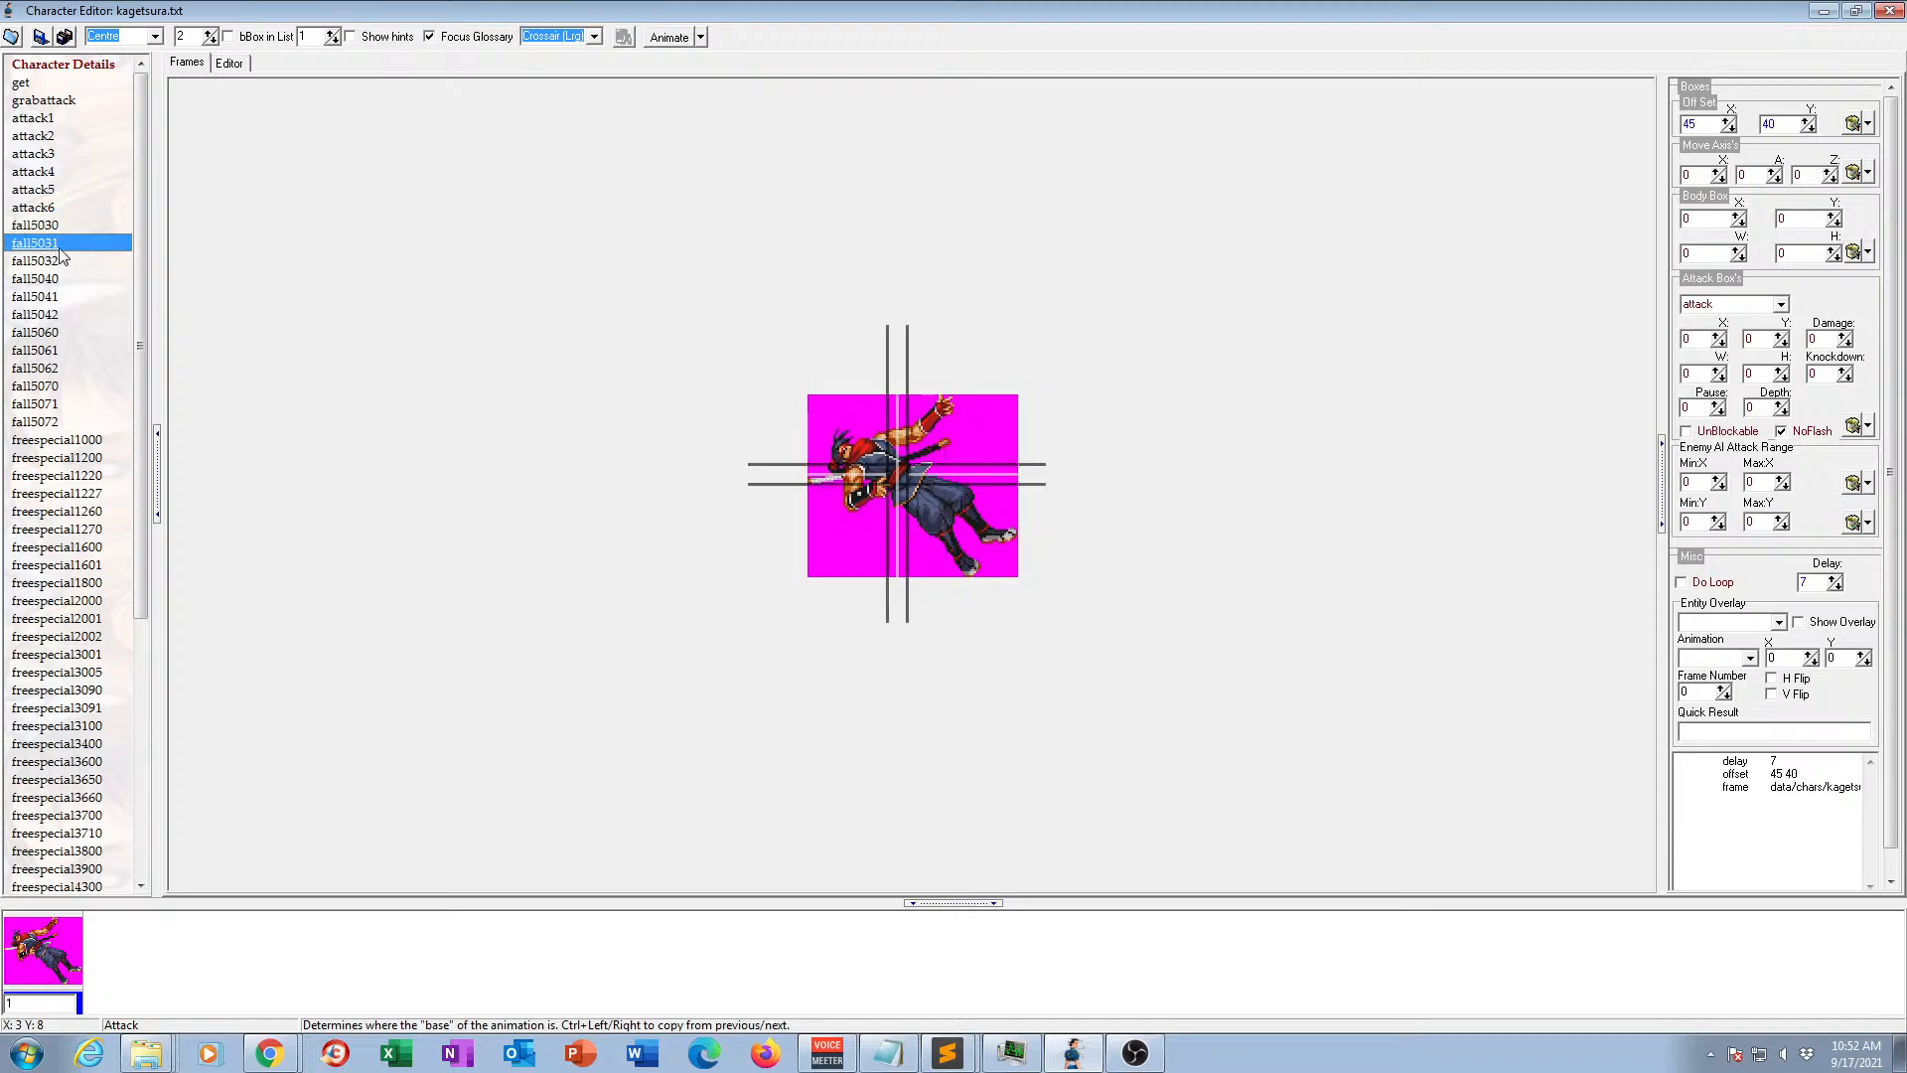
{"action": "left_click", "coordinate": [55, 228]}
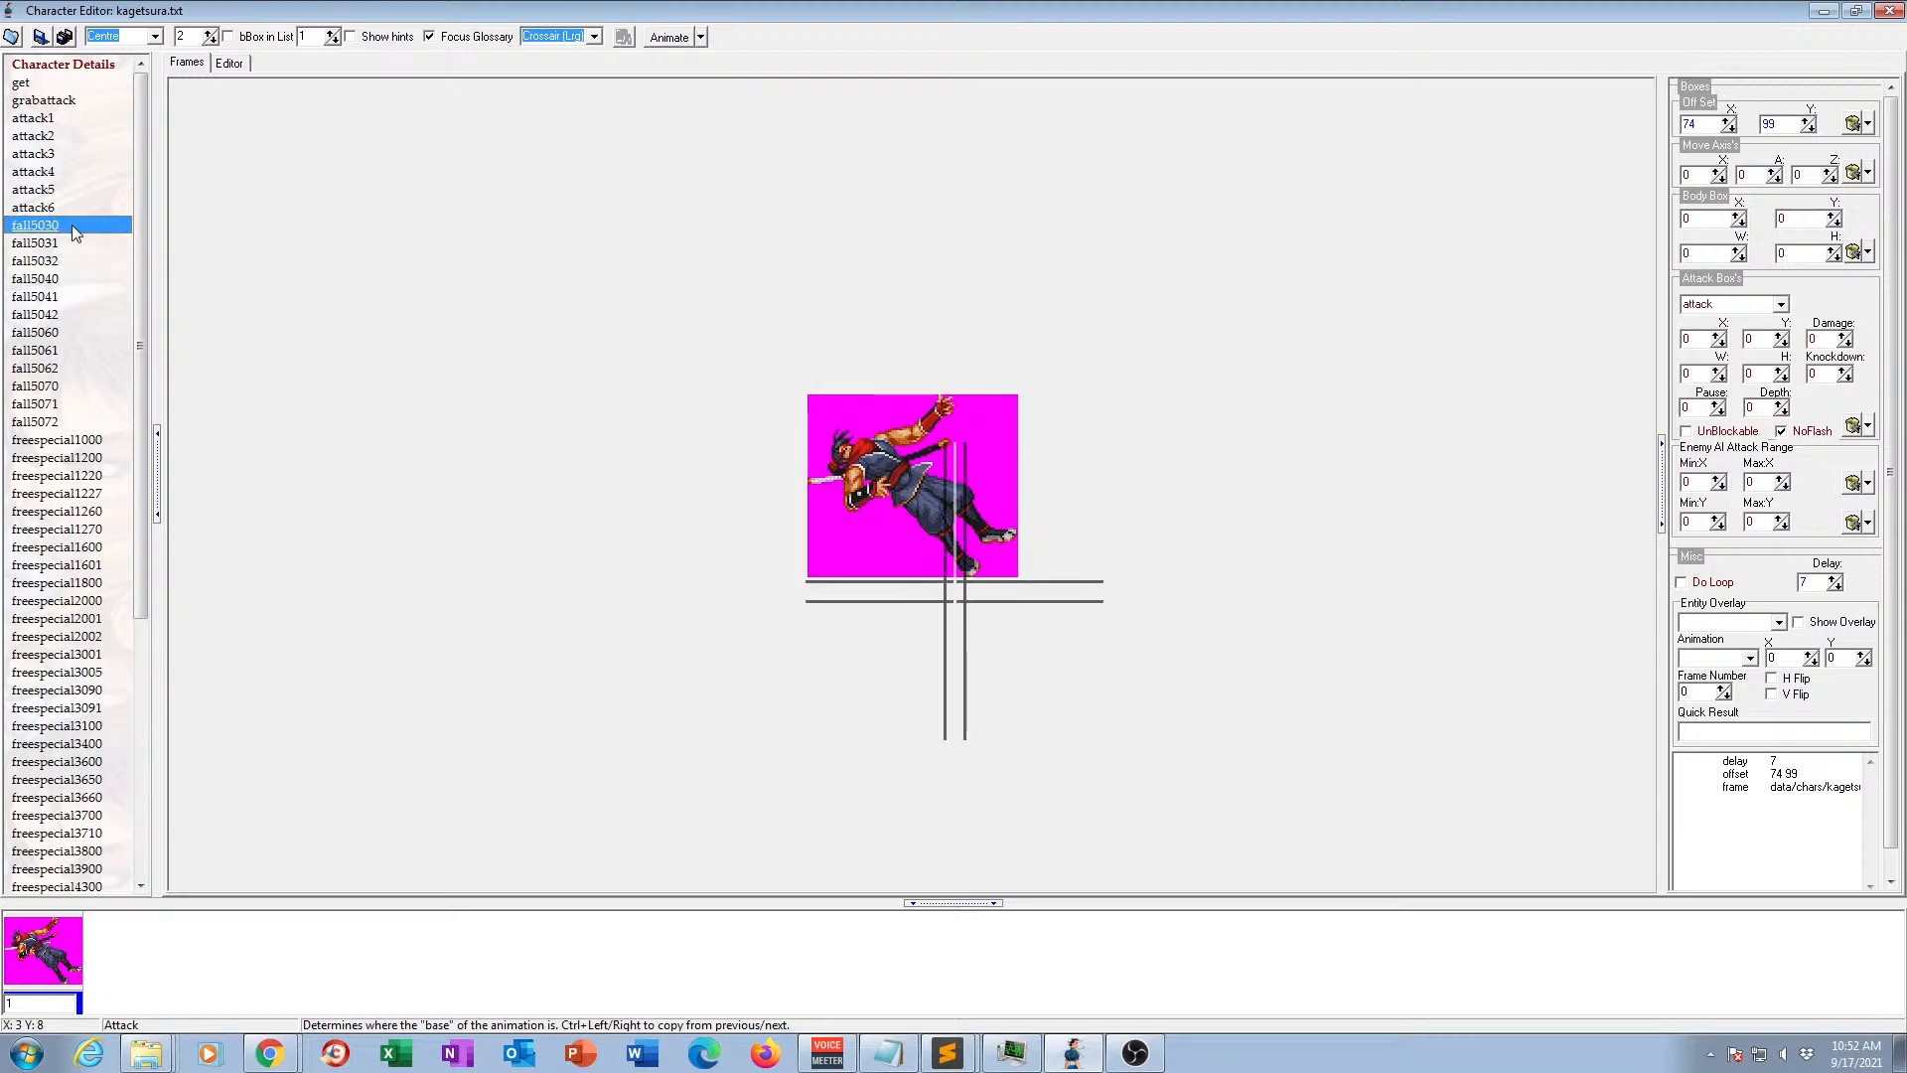
{"action": "left_click", "coordinate": [75, 240]}
{"action": "left_click", "coordinate": [45, 264]}
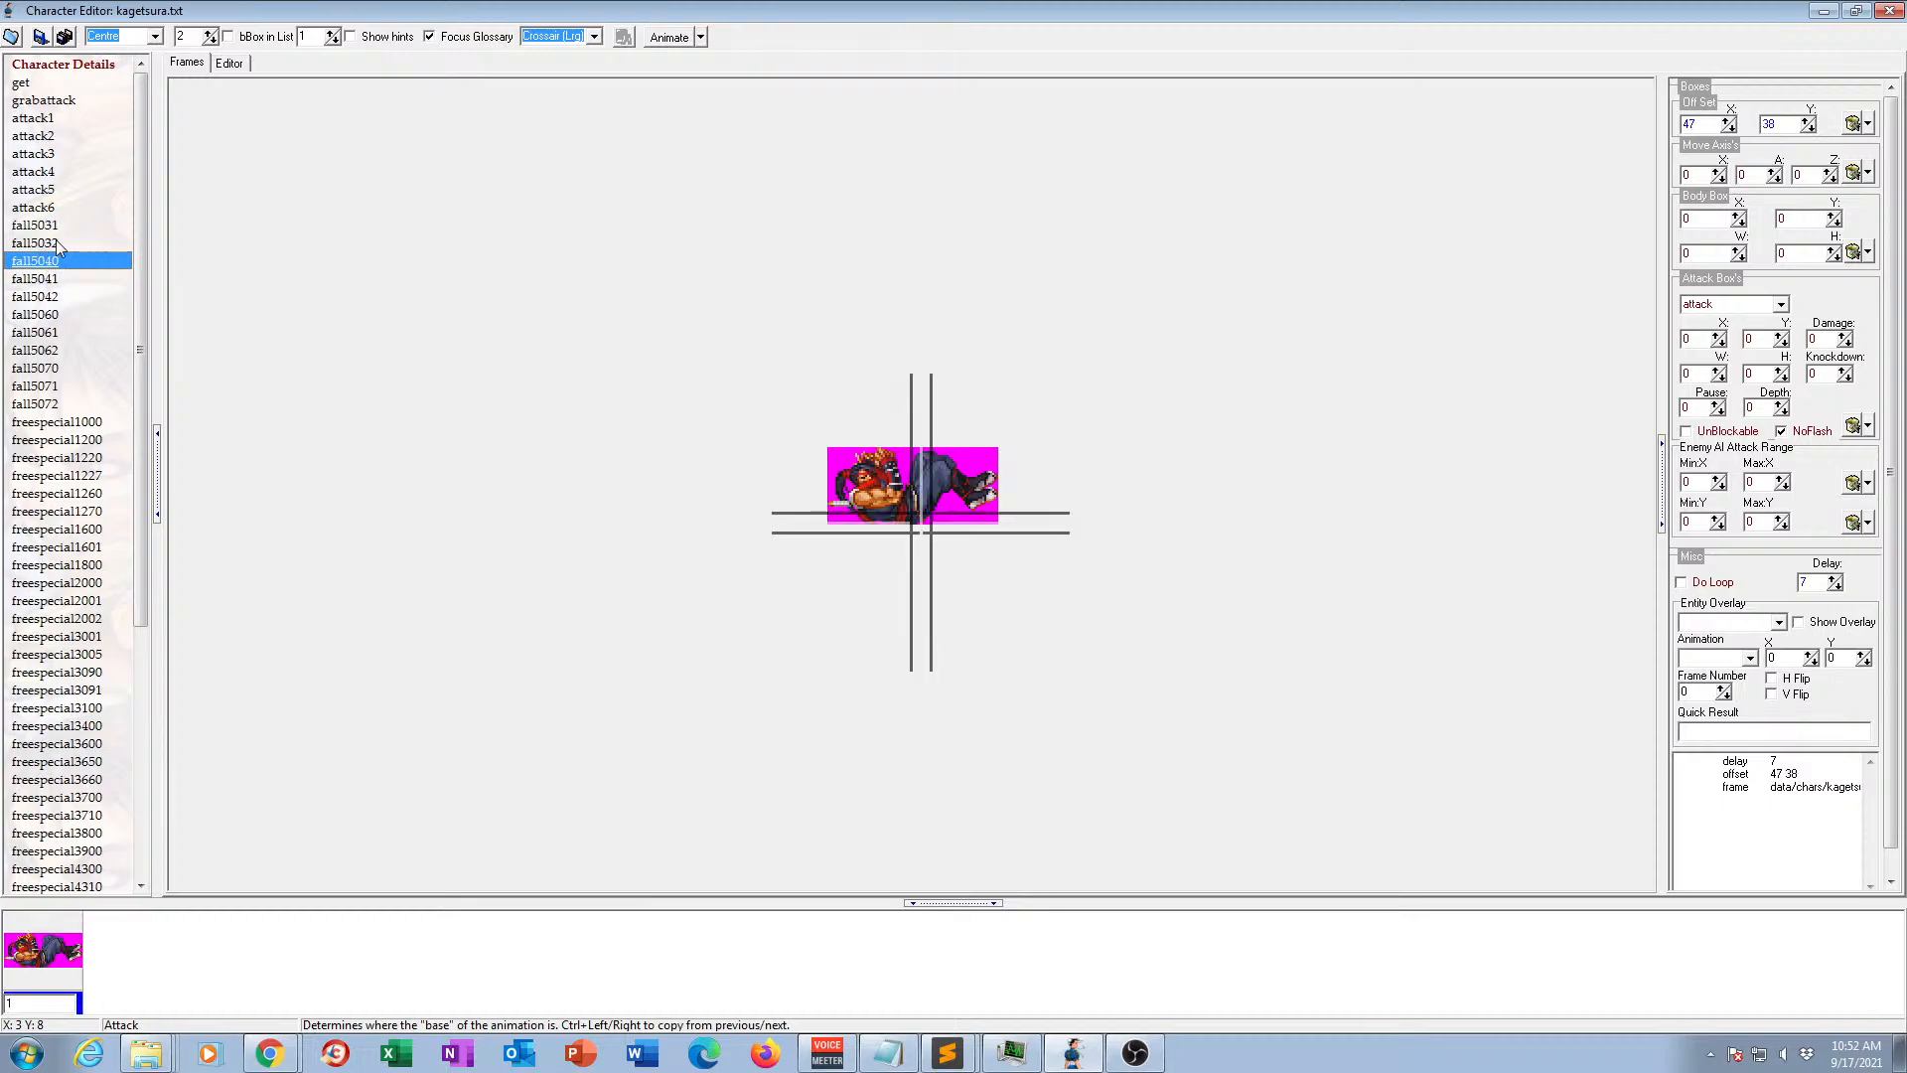
{"action": "left_click", "coordinate": [56, 242]}
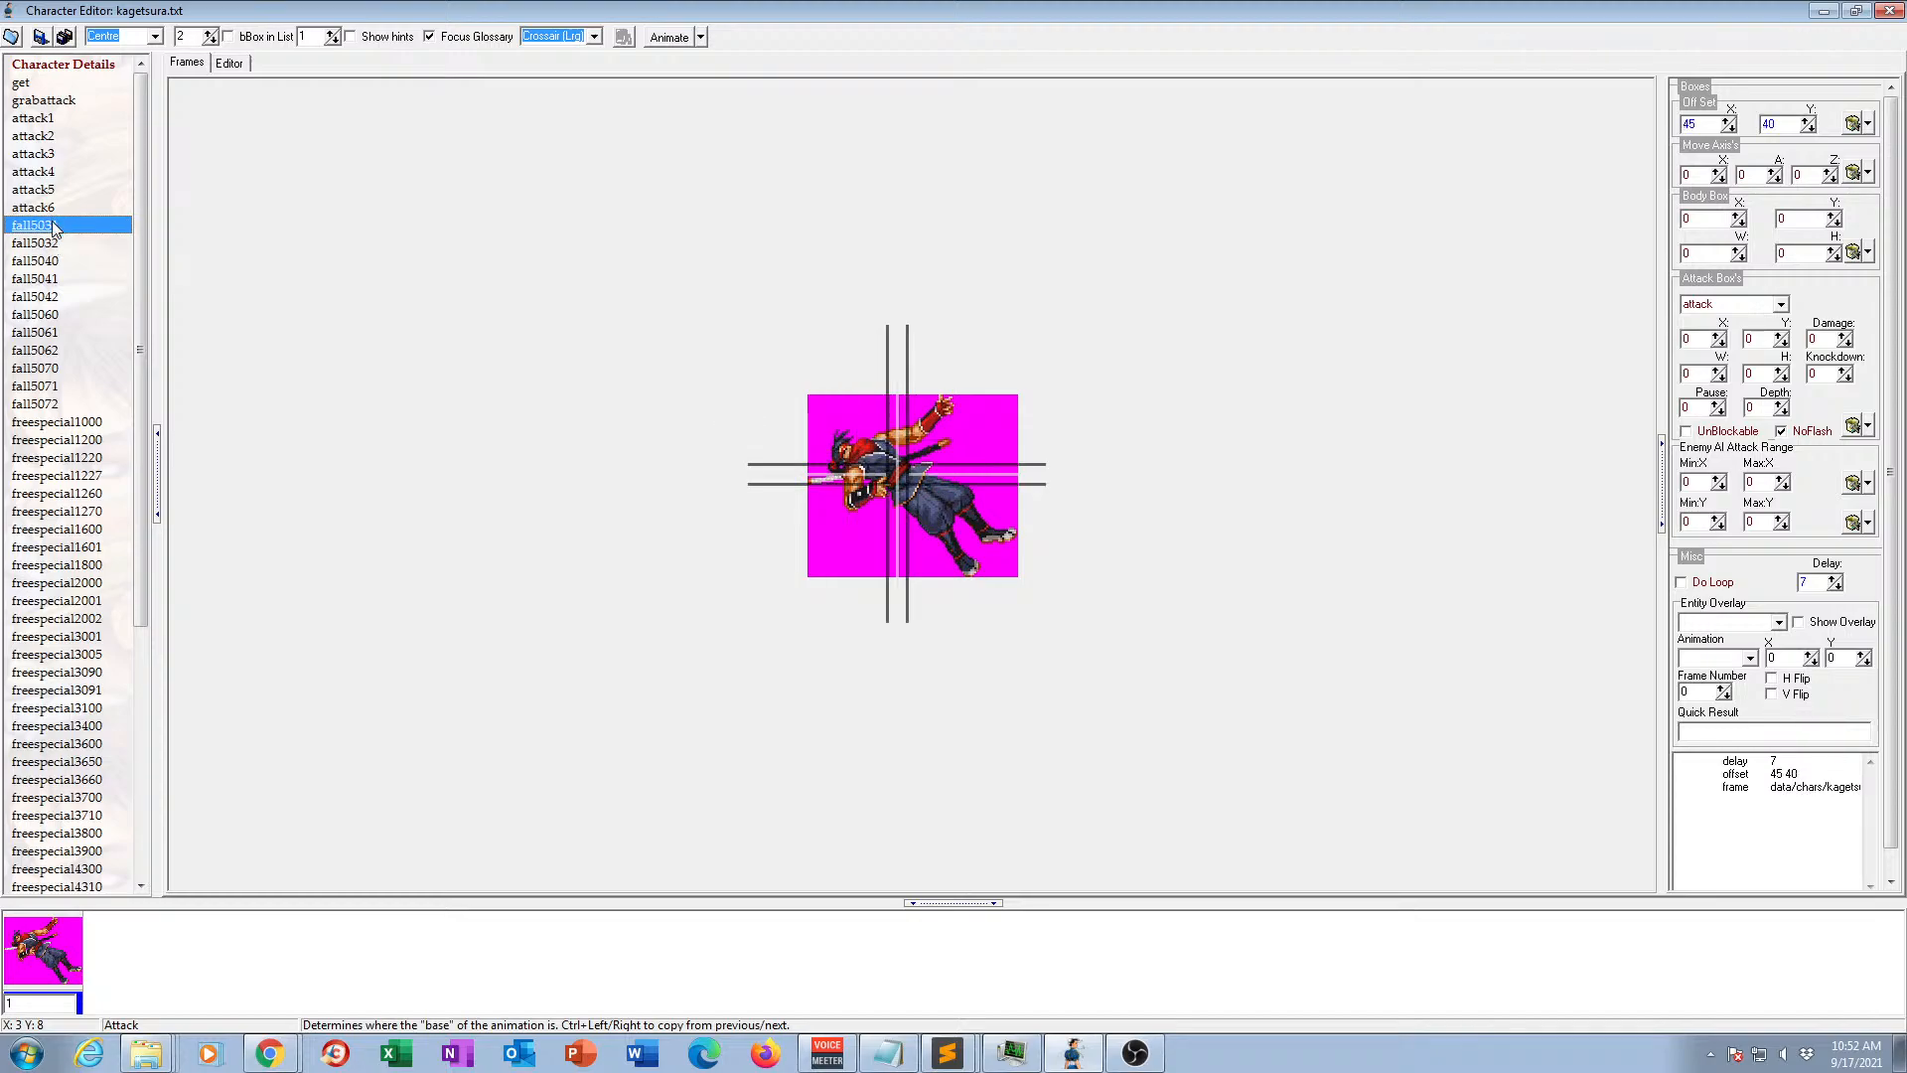
{"action": "key", "text": "Delete"}
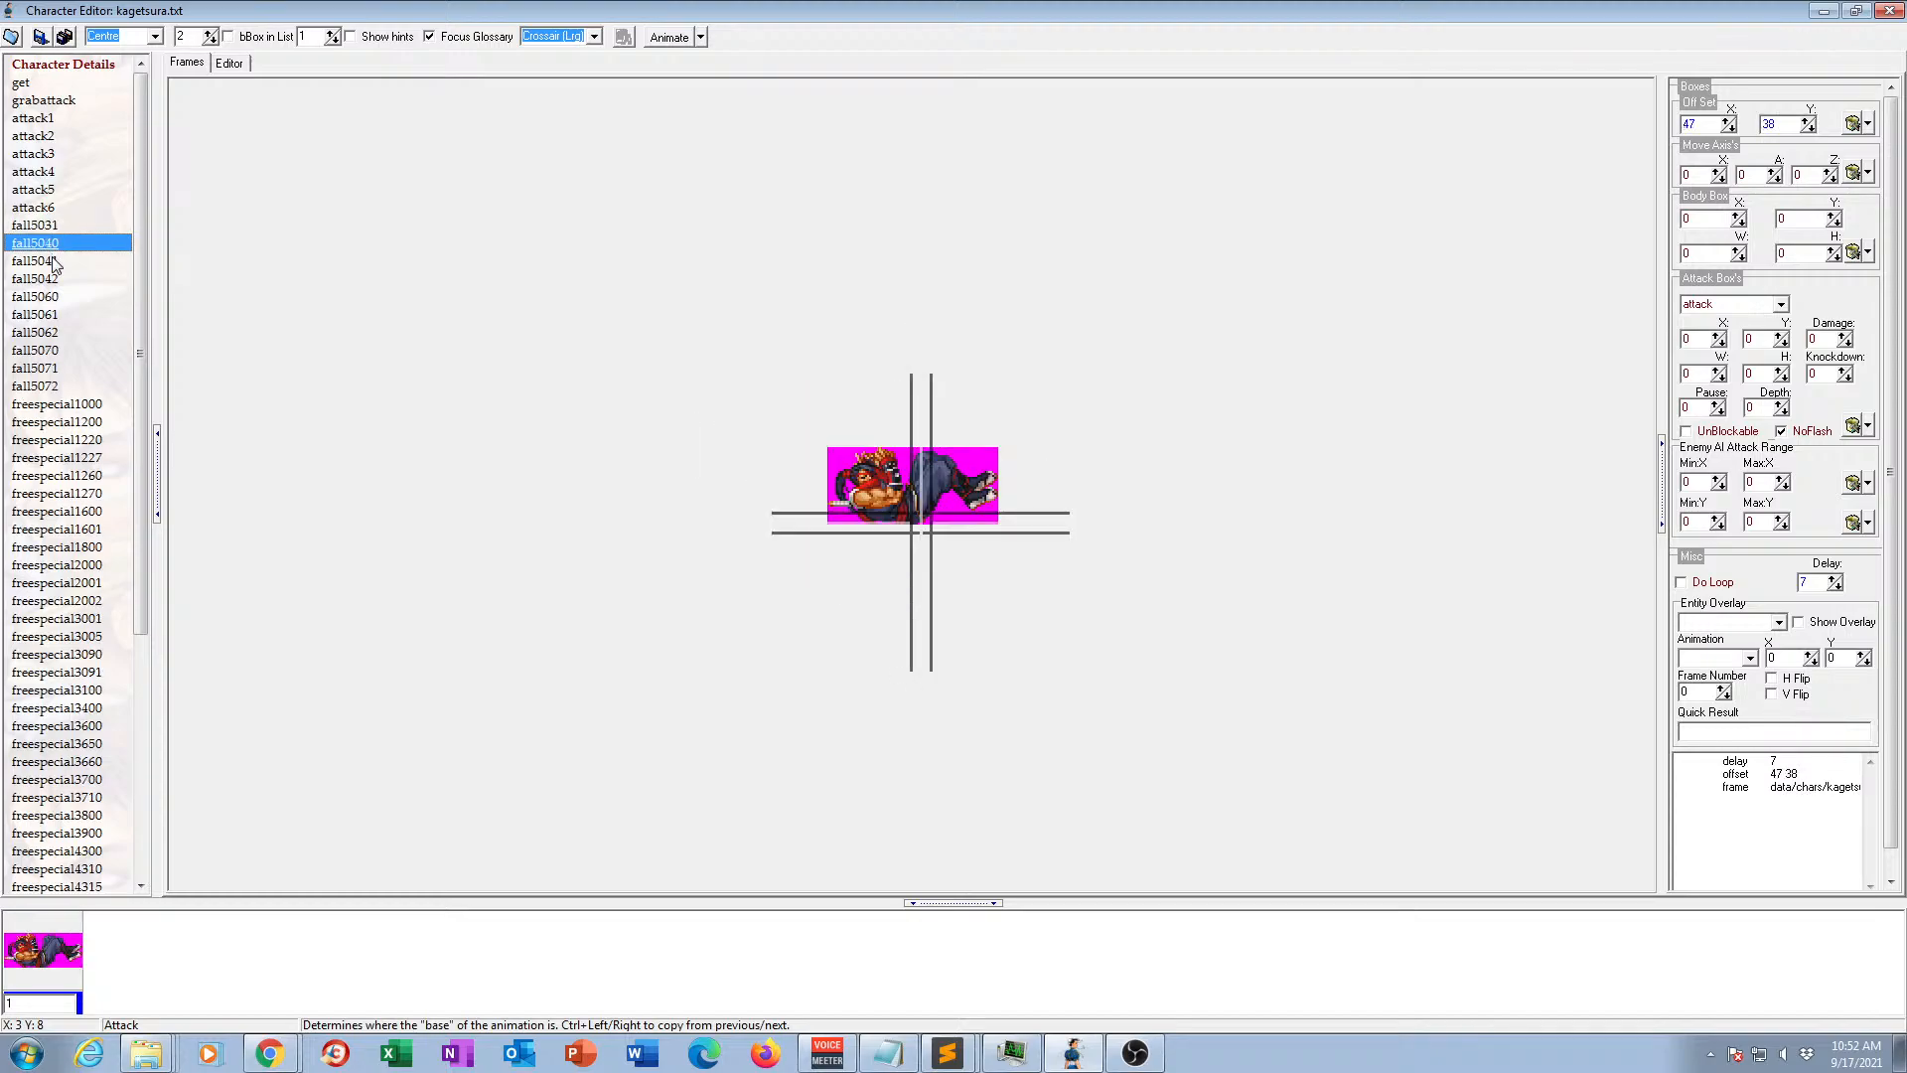
Compare the lying-down fall animations and delete fall5041 and fall5042, keeping fall5040.
{"action": "left_click", "coordinate": [53, 262]}
{"action": "left_click", "coordinate": [50, 245]}
{"action": "left_click", "coordinate": [51, 227]}
{"action": "left_click", "coordinate": [50, 246]}
{"action": "left_click", "coordinate": [54, 263]}
{"action": "key", "text": "Delete"}
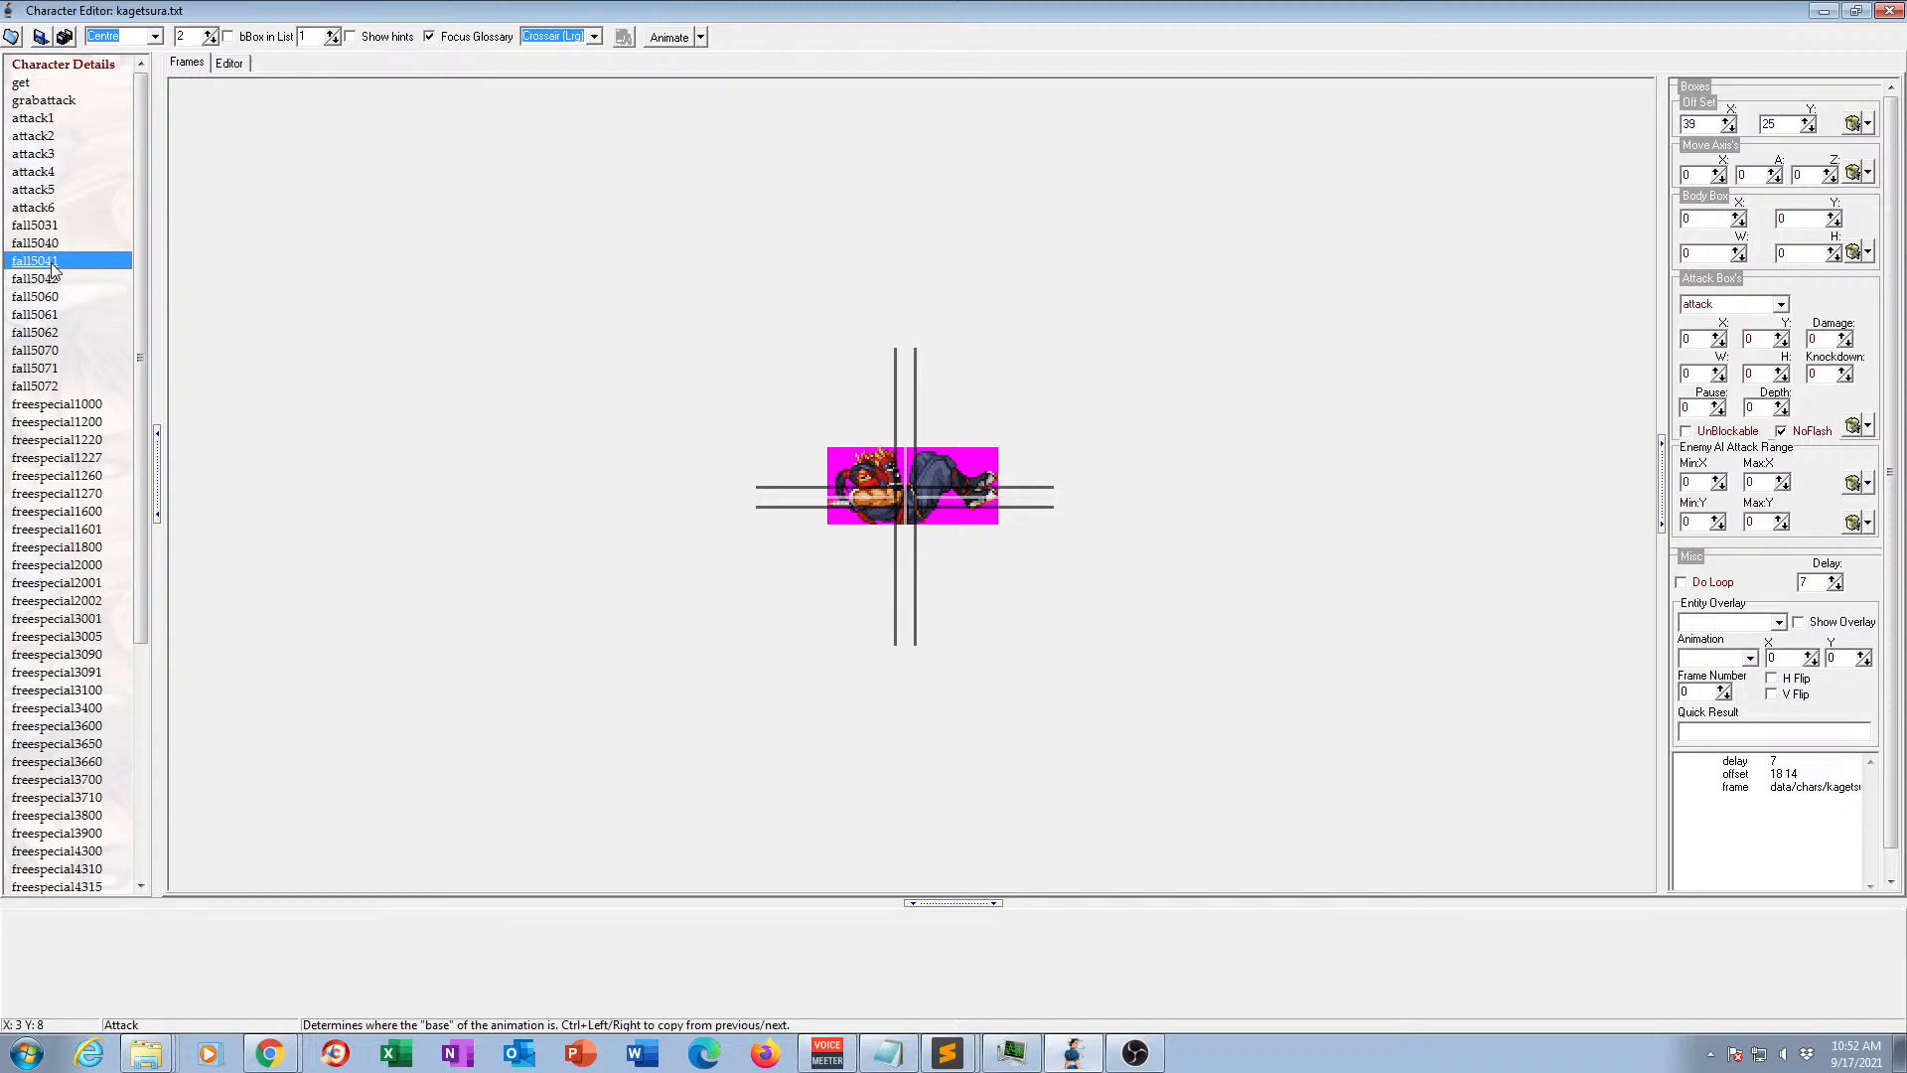
{"action": "key", "text": "Delete"}
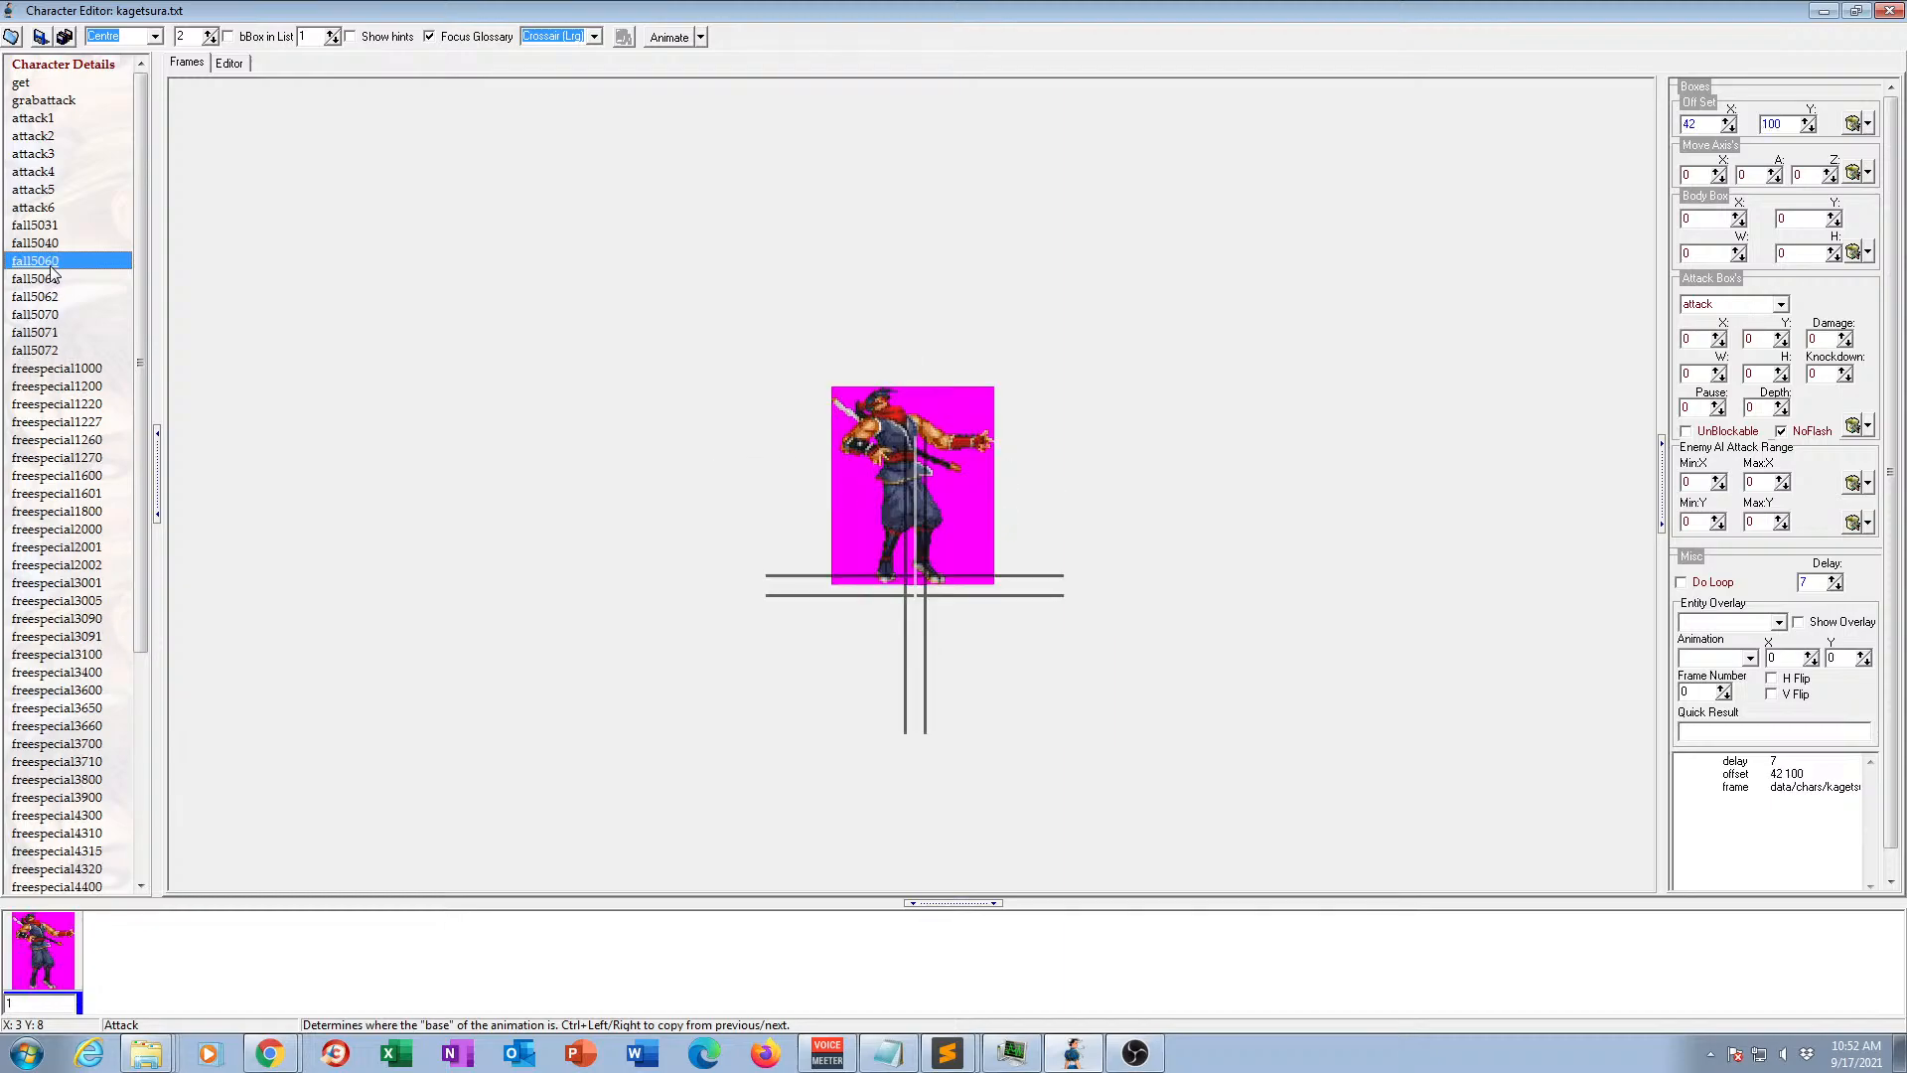
Delete the duplicate standing fall animations fall5060 and fall5062, keeping fall5061.
{"action": "left_click", "coordinate": [49, 280]}
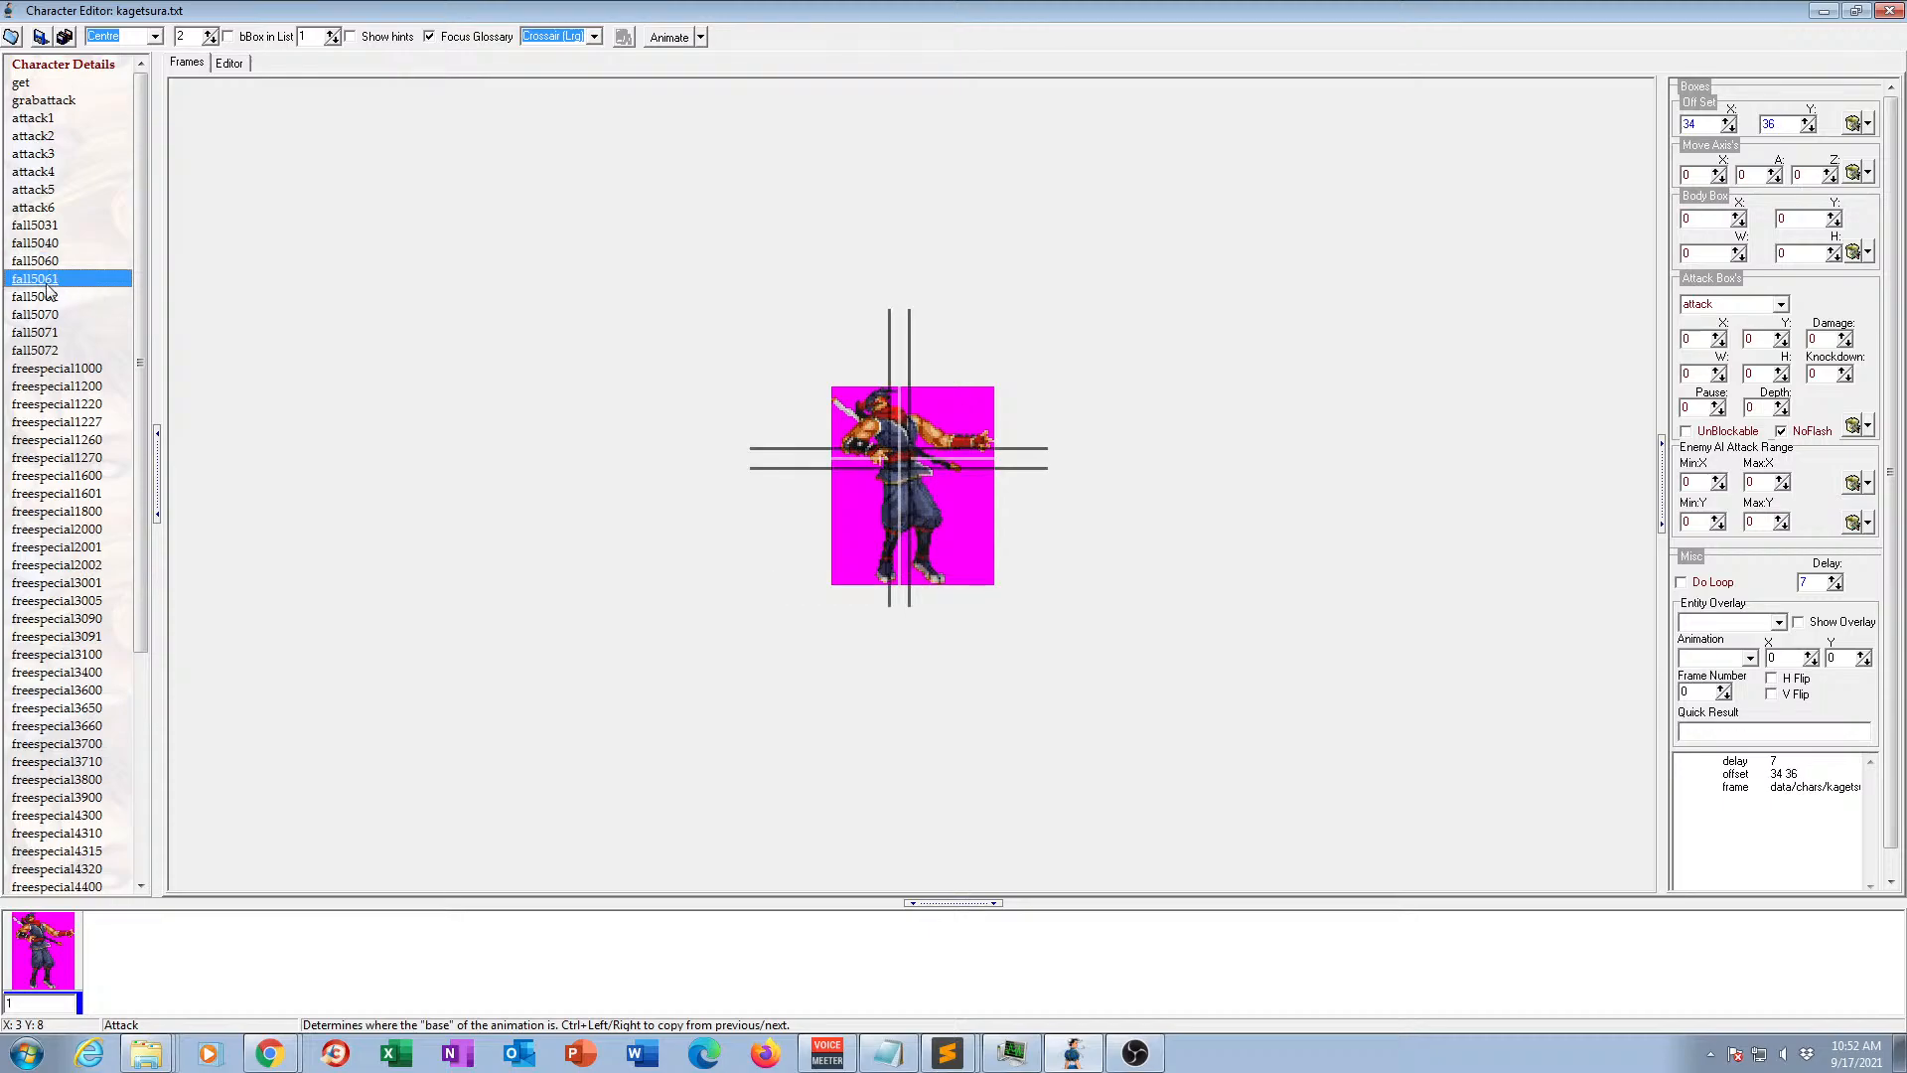
{"action": "left_click", "coordinate": [55, 262]}
{"action": "key", "text": "Delete"}
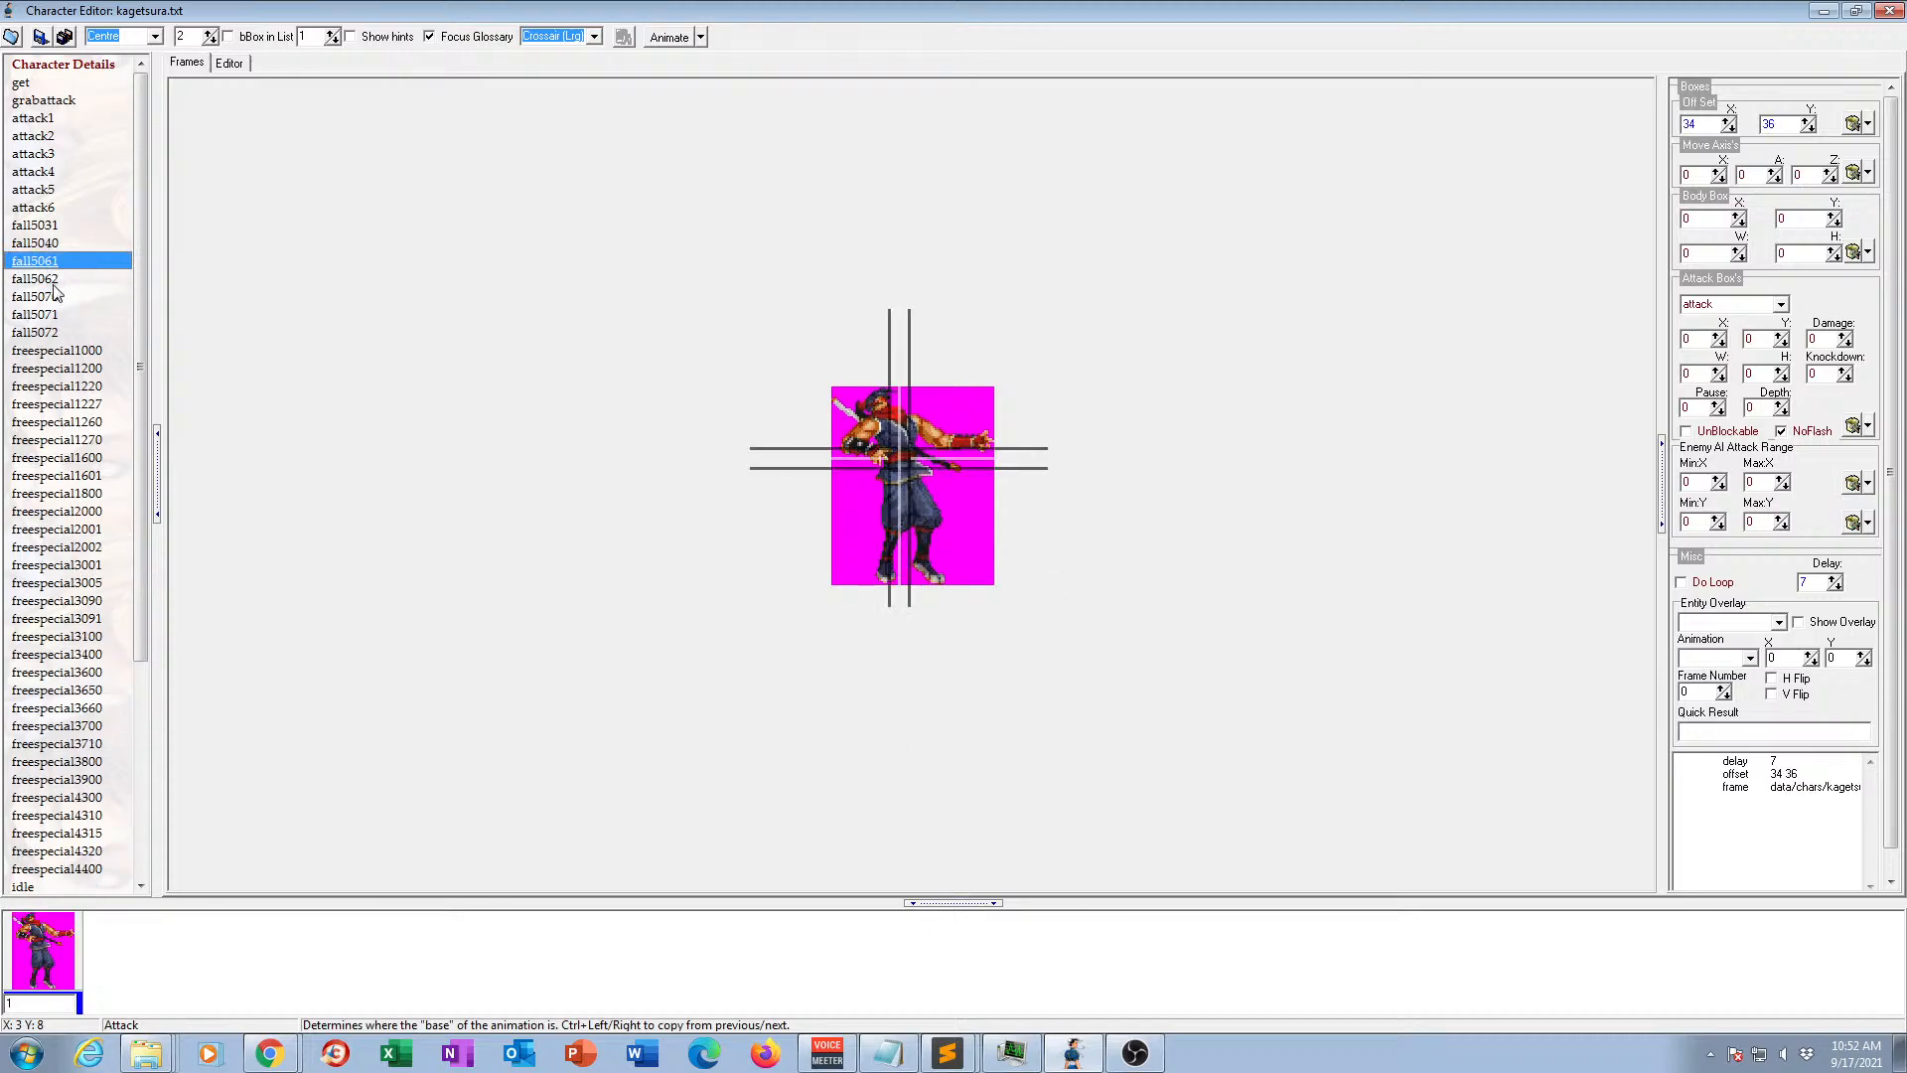
{"action": "left_click", "coordinate": [53, 280]}
{"action": "key", "text": "Delete"}
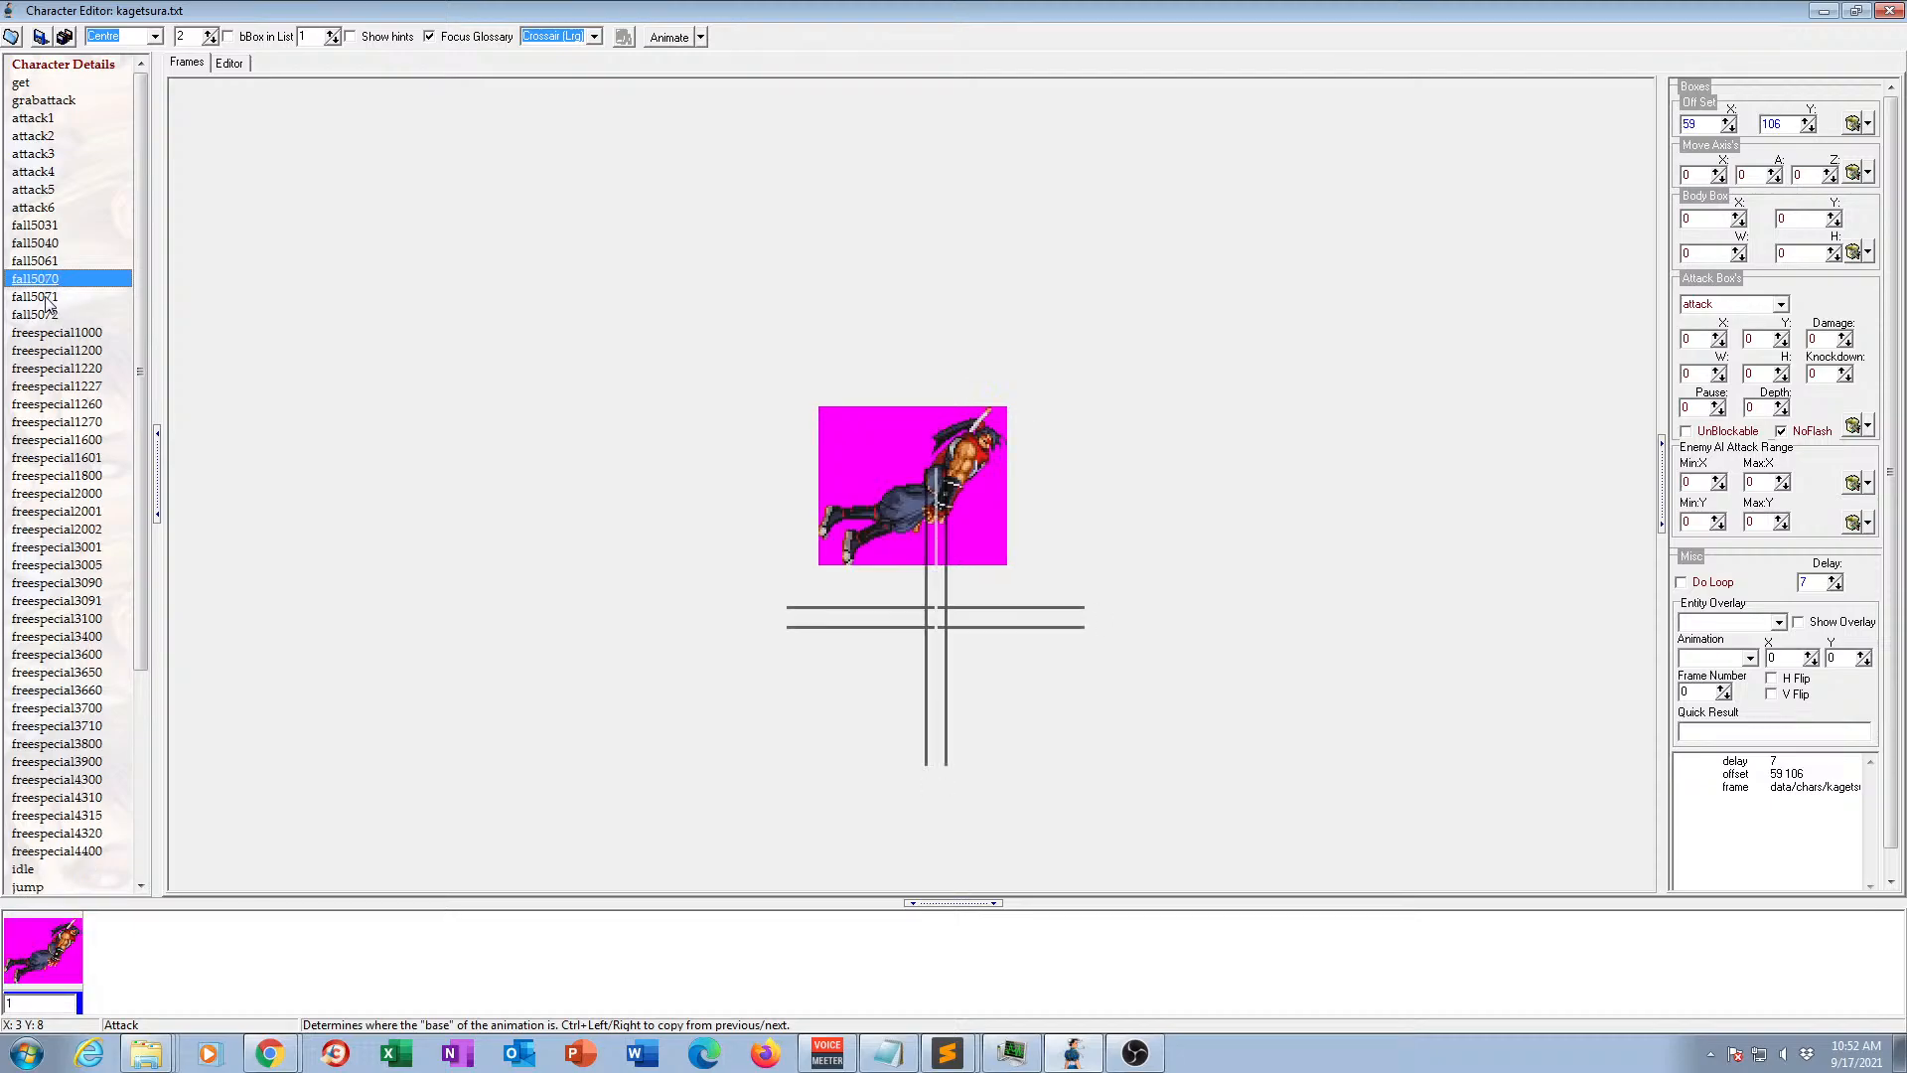
Check the fall5070, fall5071 and fall5072 animations and delete all three.
{"action": "left_click", "coordinate": [48, 297]}
{"action": "left_click", "coordinate": [52, 315]}
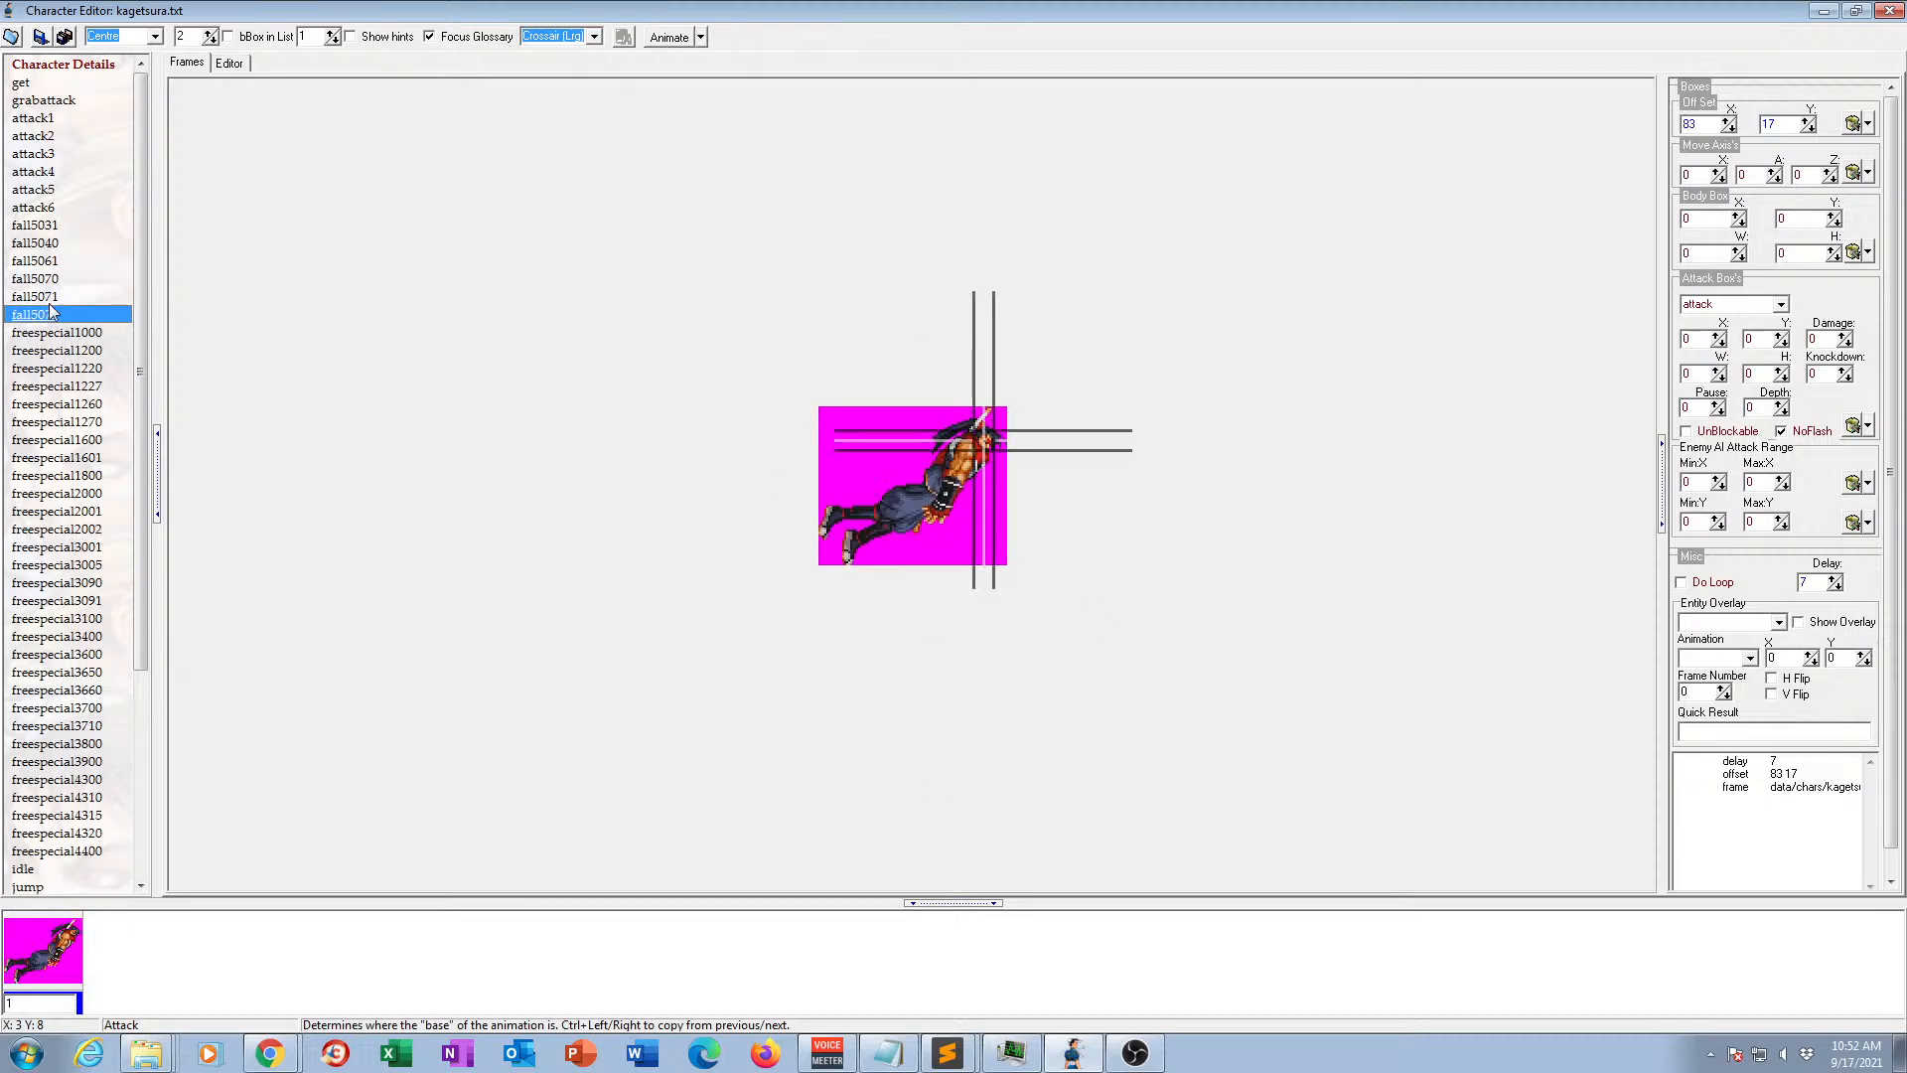
{"action": "left_click", "coordinate": [52, 279]}
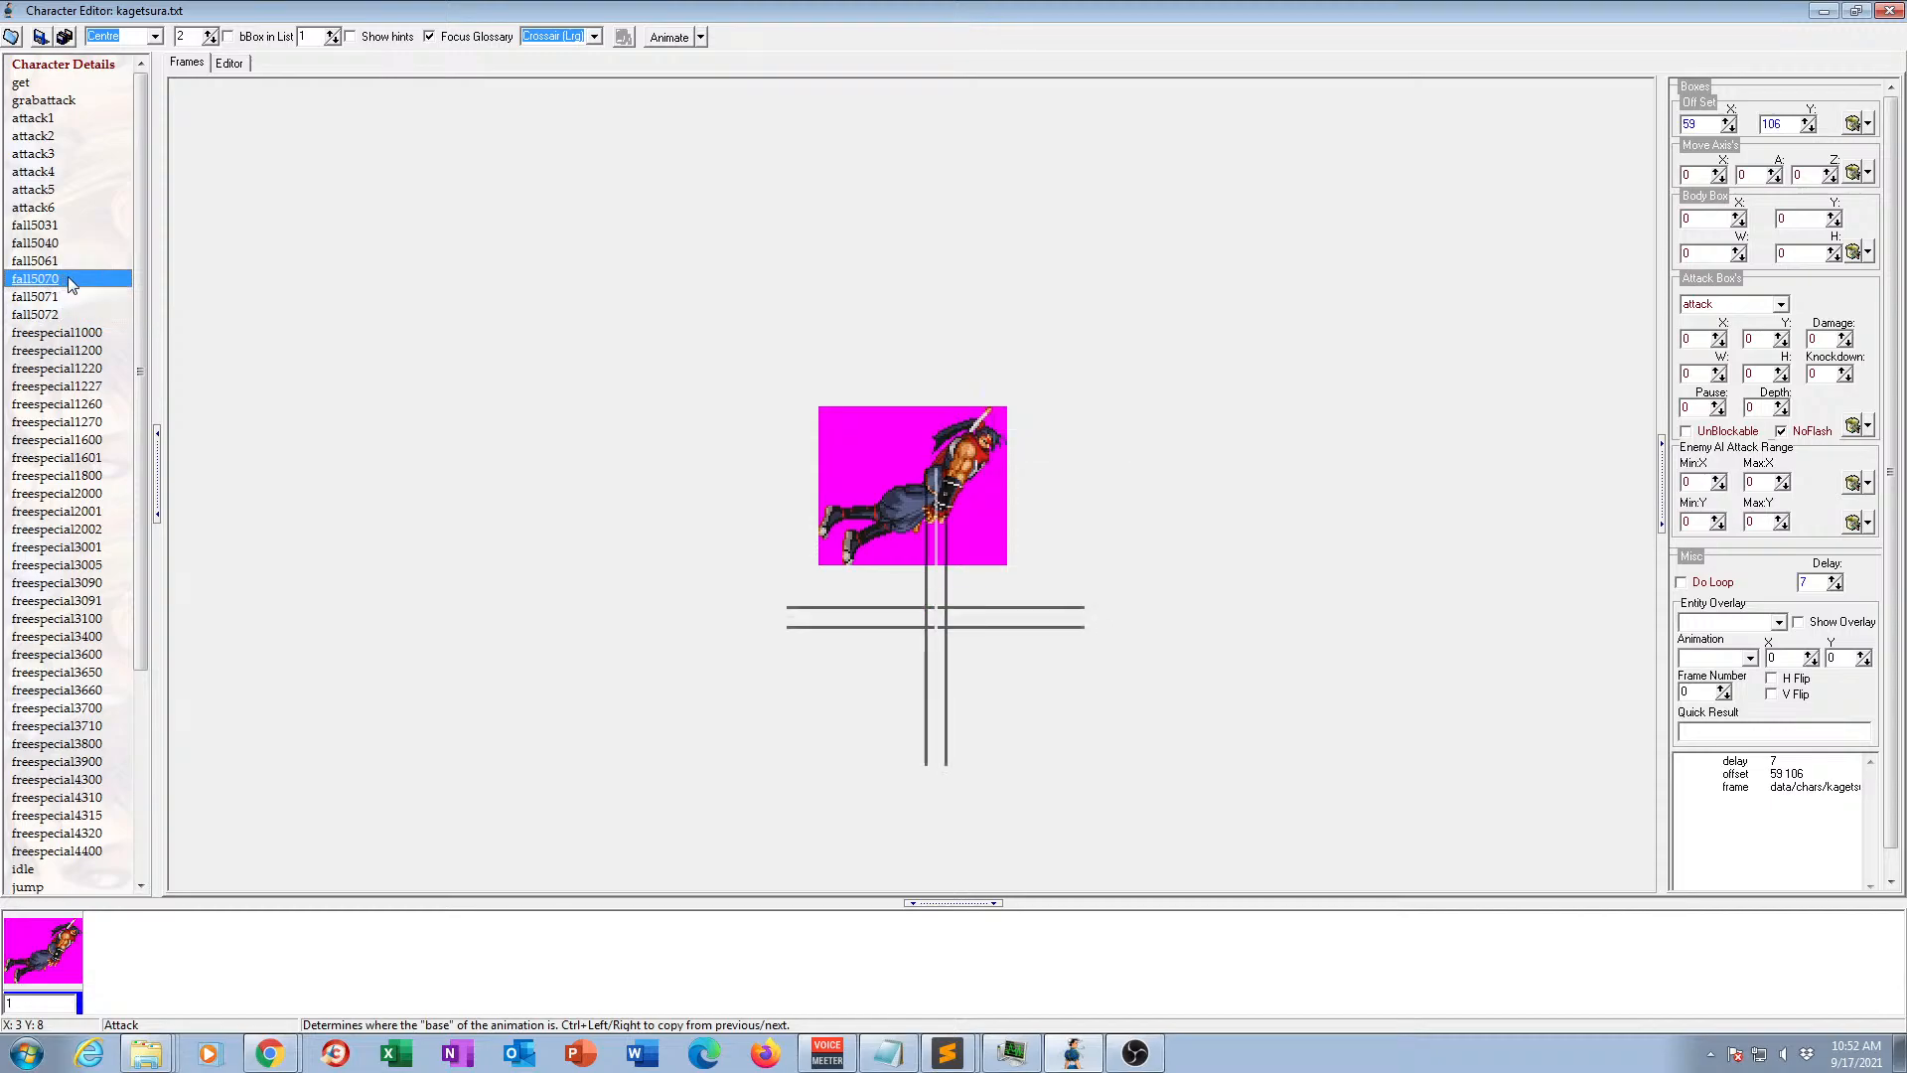
{"action": "key", "text": "Delete"}
{"action": "key", "text": "Delete"}
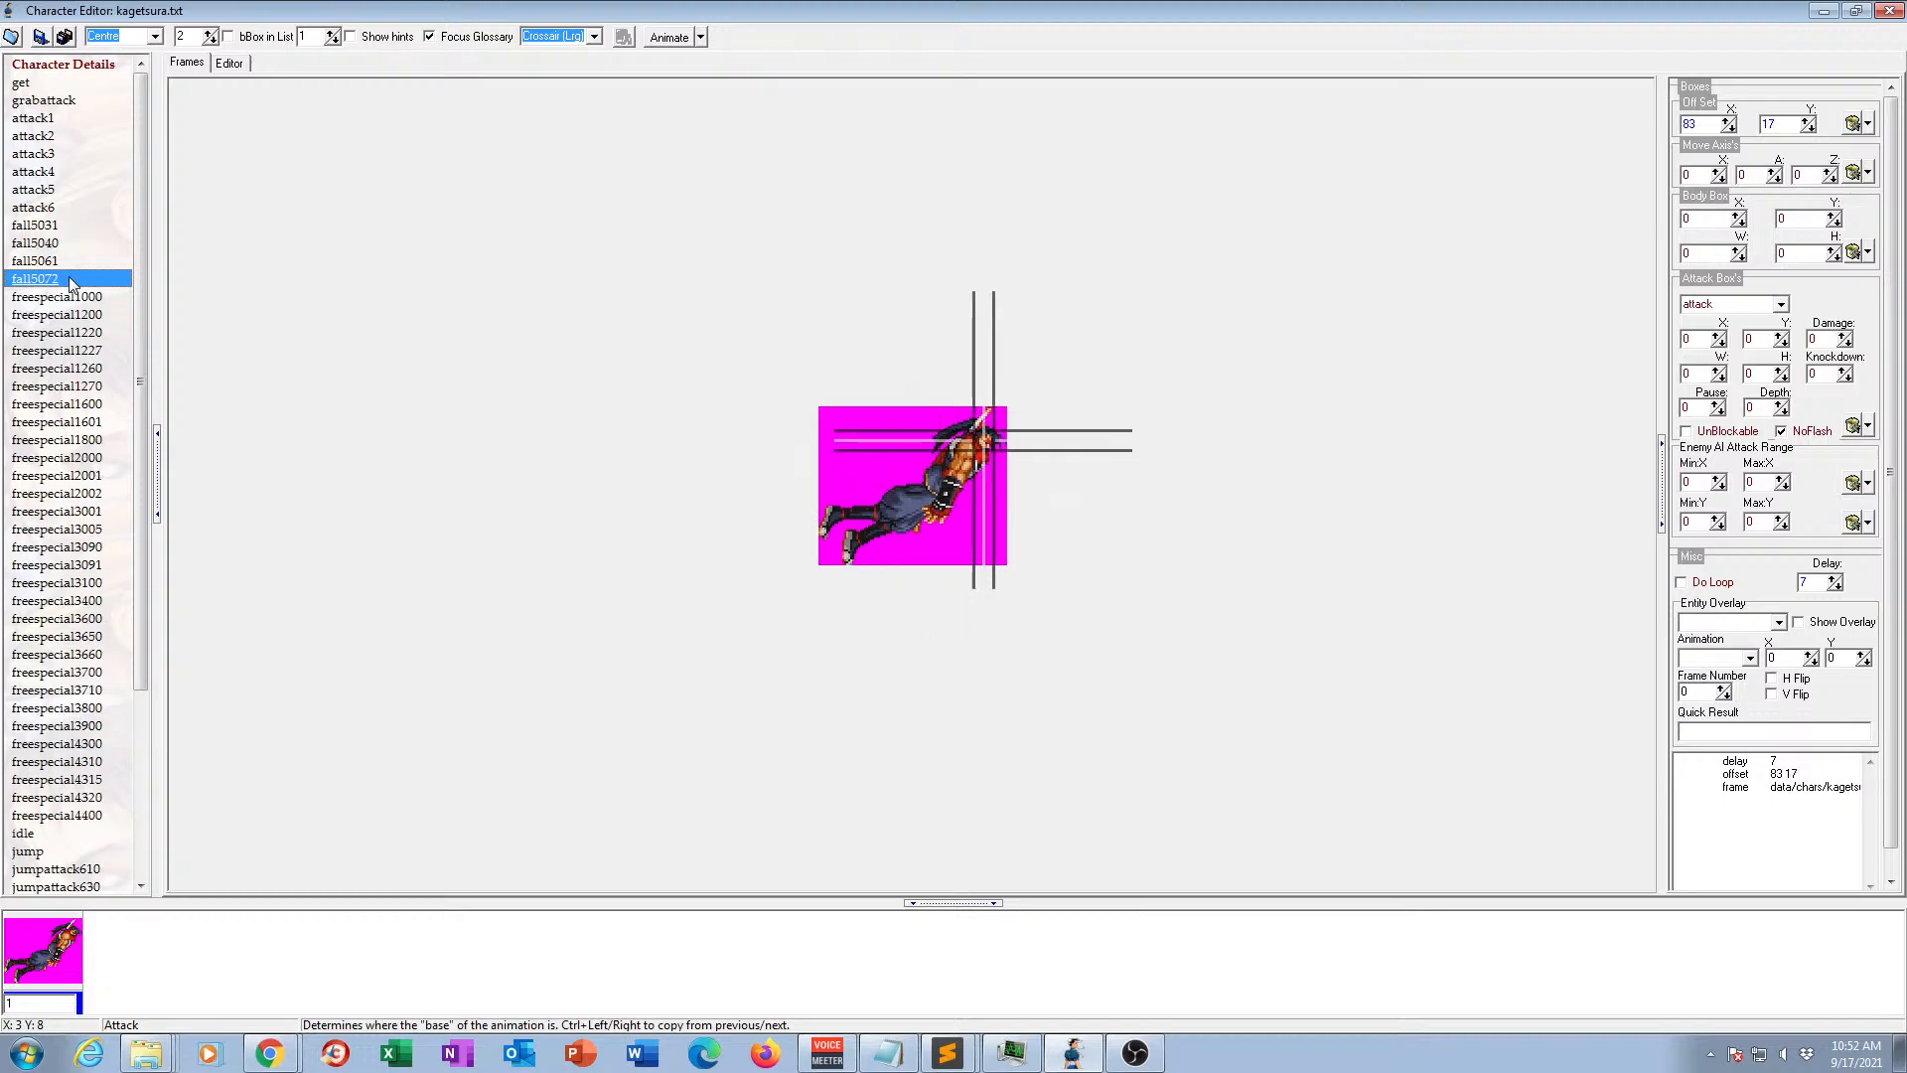
{"action": "key", "text": "Delete"}
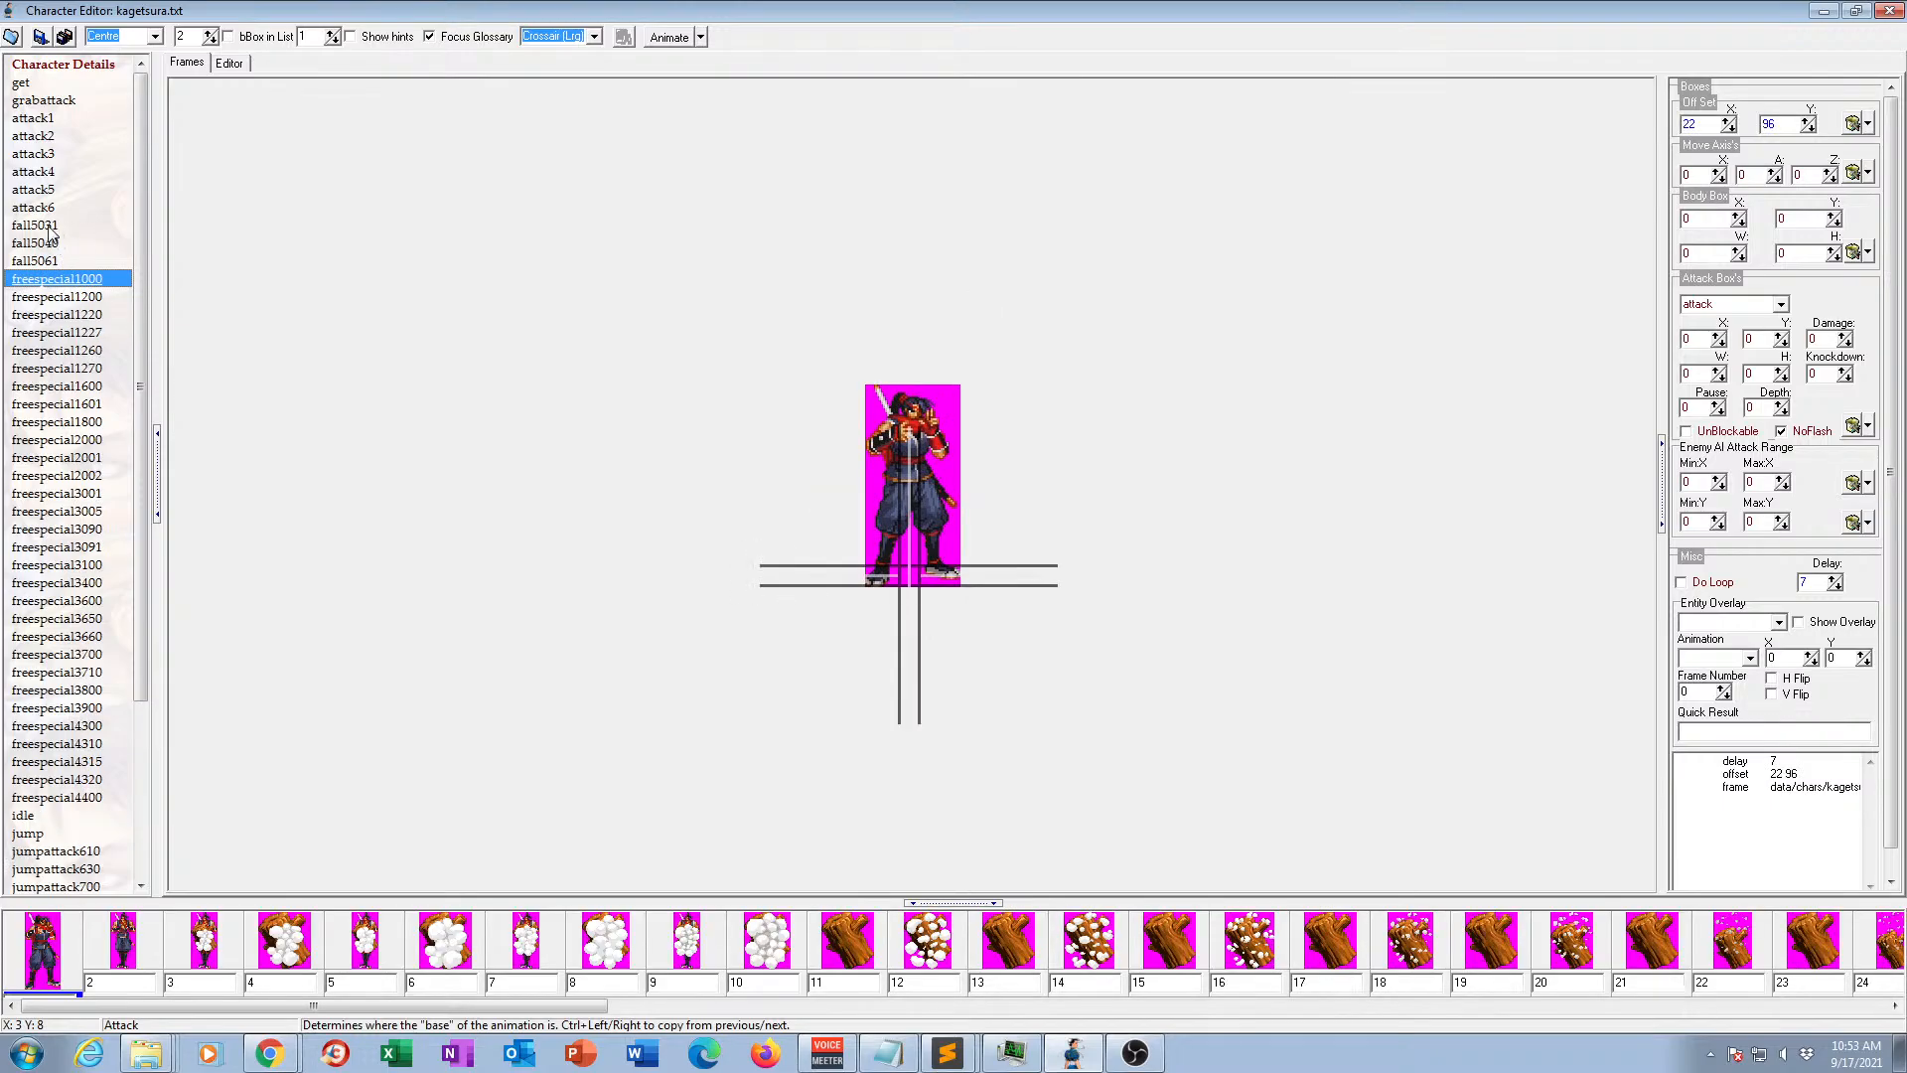
Review the remaining fall animations and rename fall5061 as fall.
{"action": "left_click", "coordinate": [51, 226]}
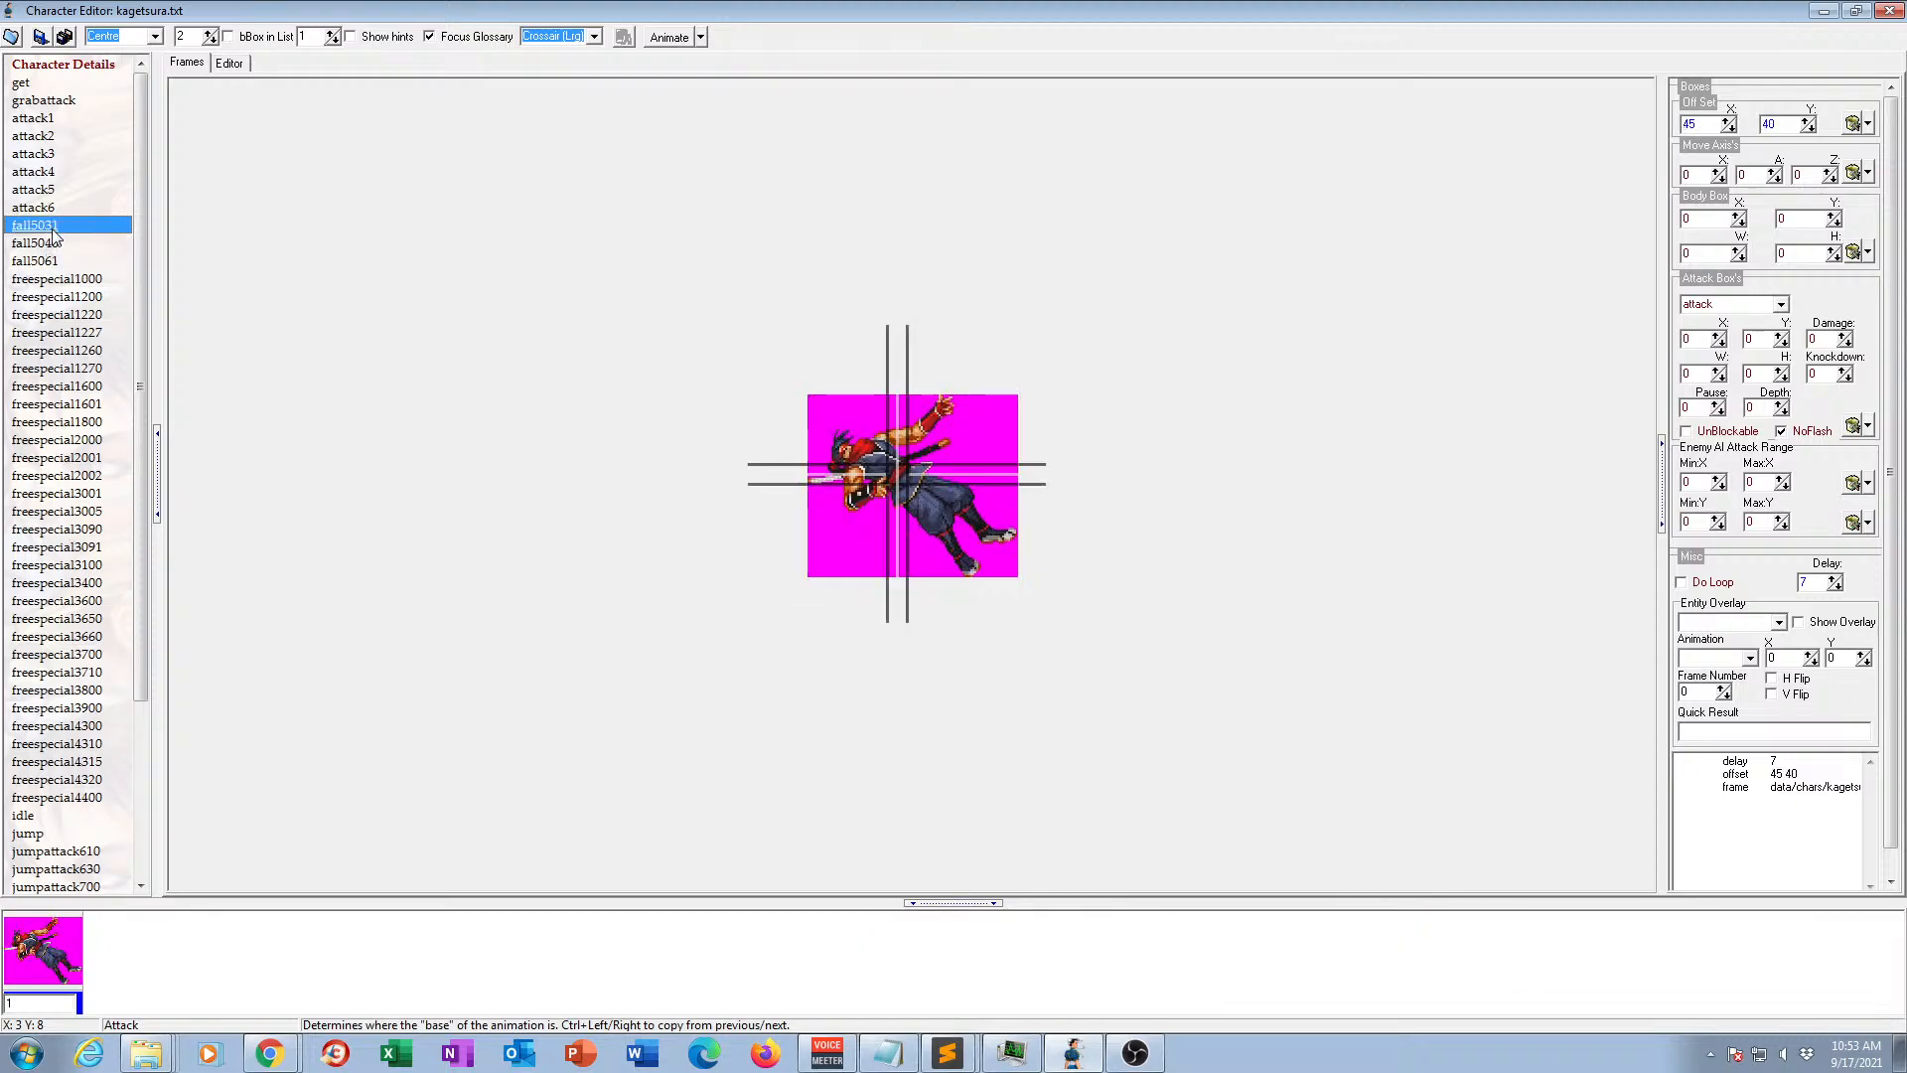
{"action": "left_click", "coordinate": [52, 243]}
{"action": "left_click", "coordinate": [52, 260]}
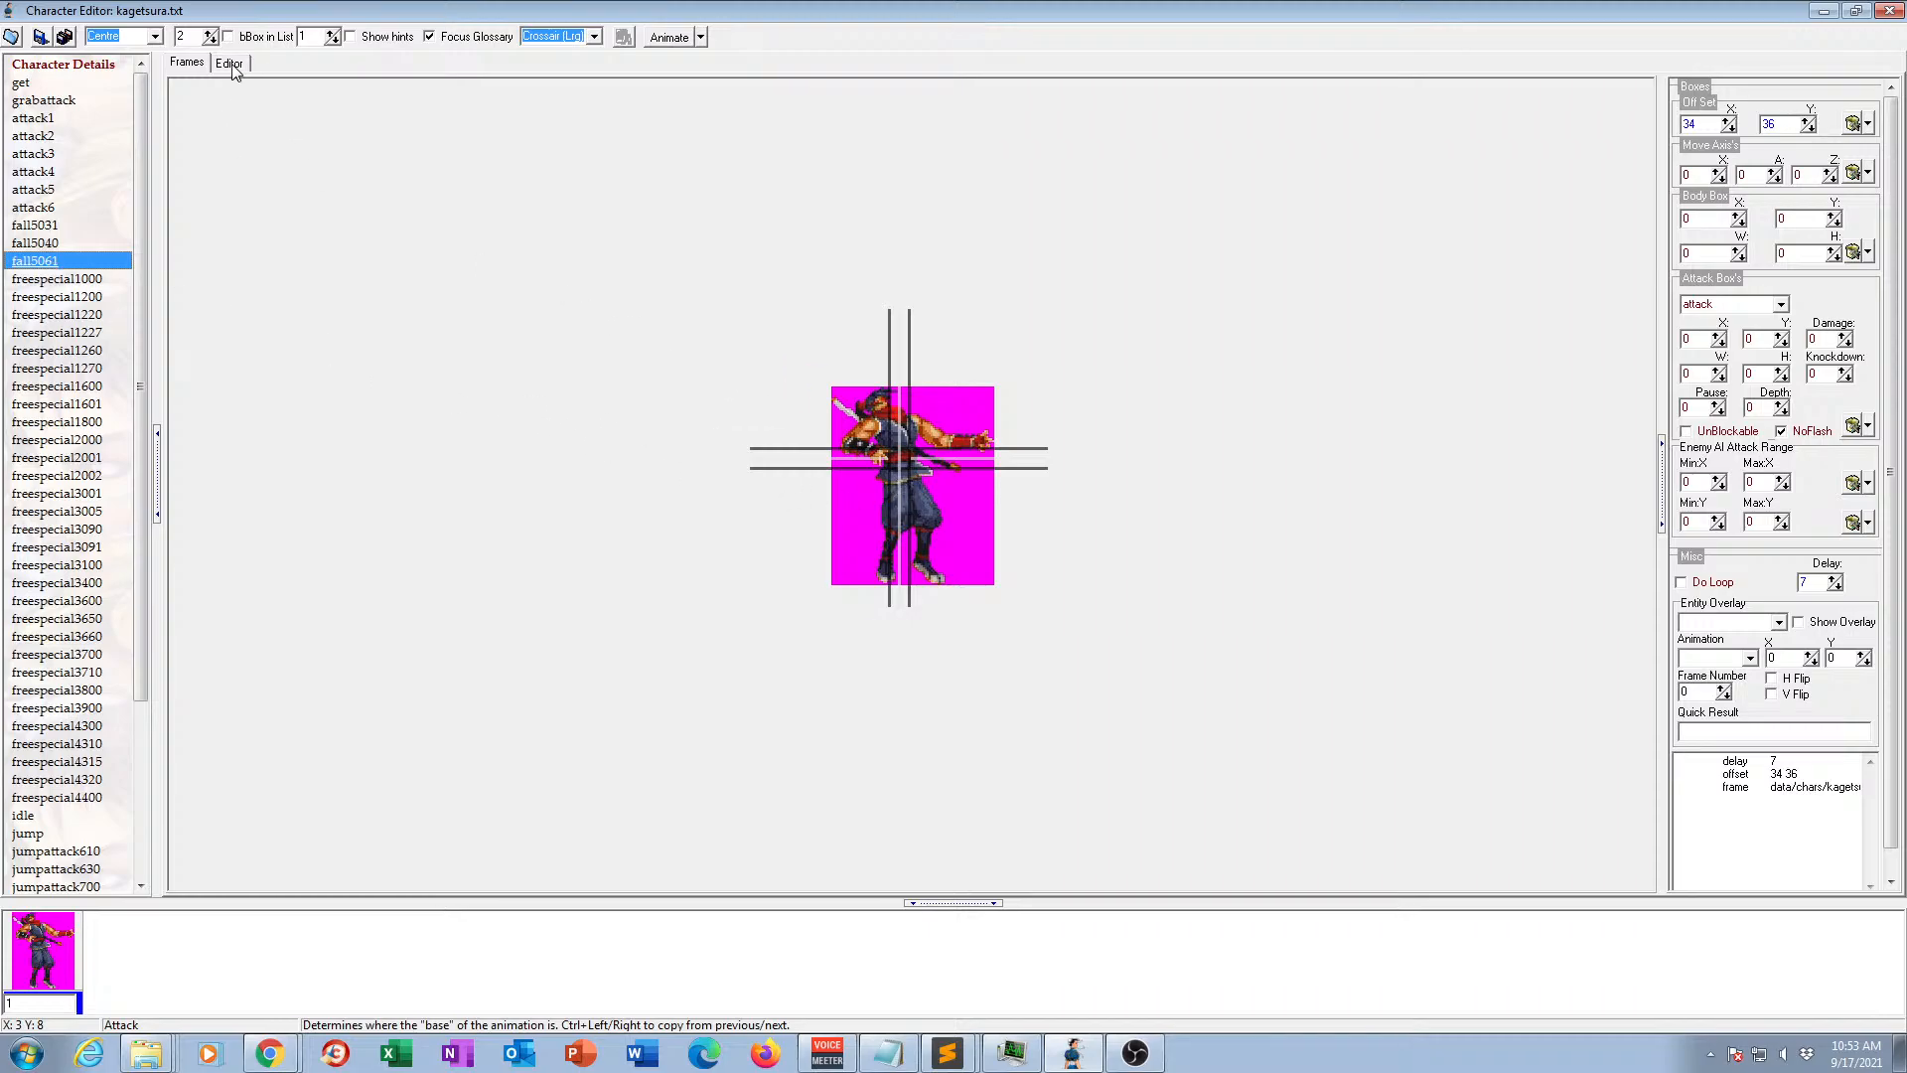
{"action": "left_click", "coordinate": [50, 265]}
{"action": "type", "text": "fall"}
{"action": "key", "text": "Return"}
Copy fall5031's offset and frame lines (45 40, data/chars/kagetsura/34.gif) to the end of the fall animation's code.
{"action": "left_click", "coordinate": [40, 227]}
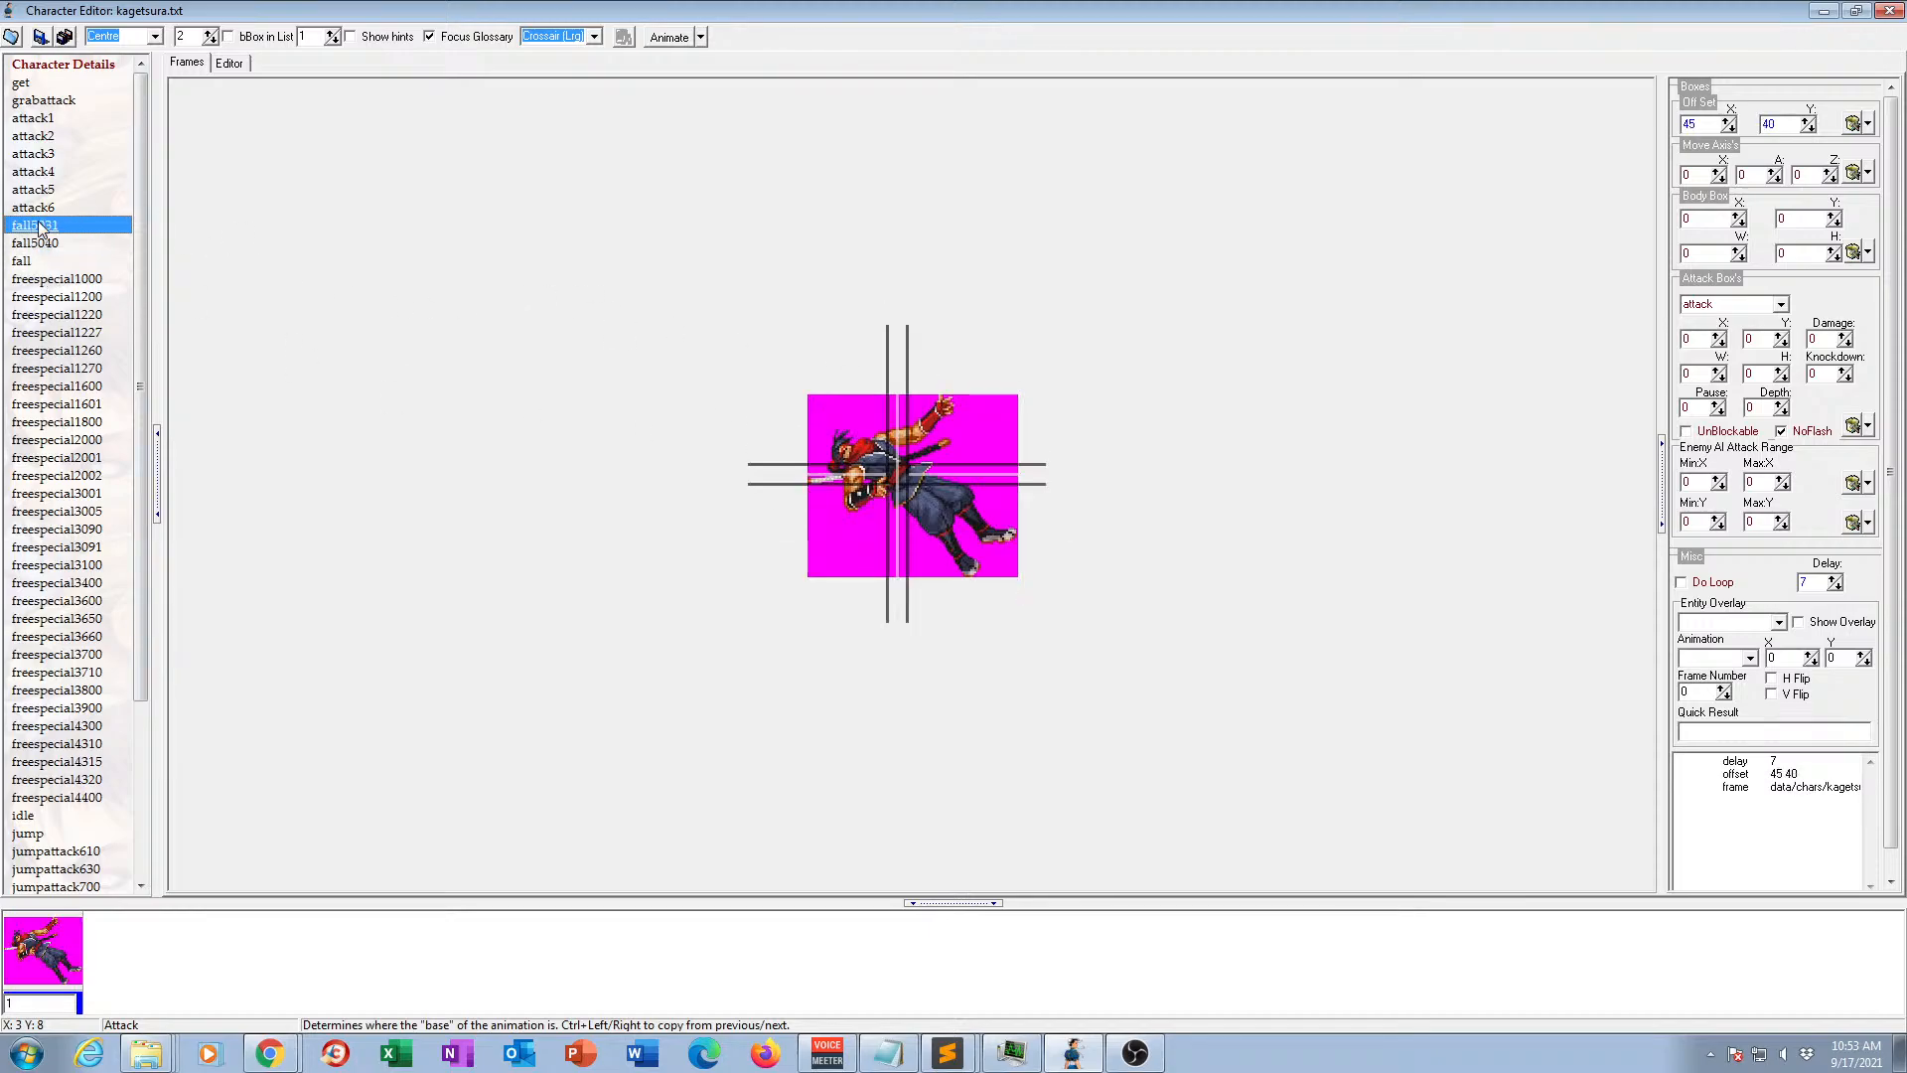
{"action": "left_click", "coordinate": [232, 64]}
{"action": "left_click_drag", "start_coordinate": [372, 109], "coordinate": [587, 139]}
{"action": "key", "text": "ctrl+c"}
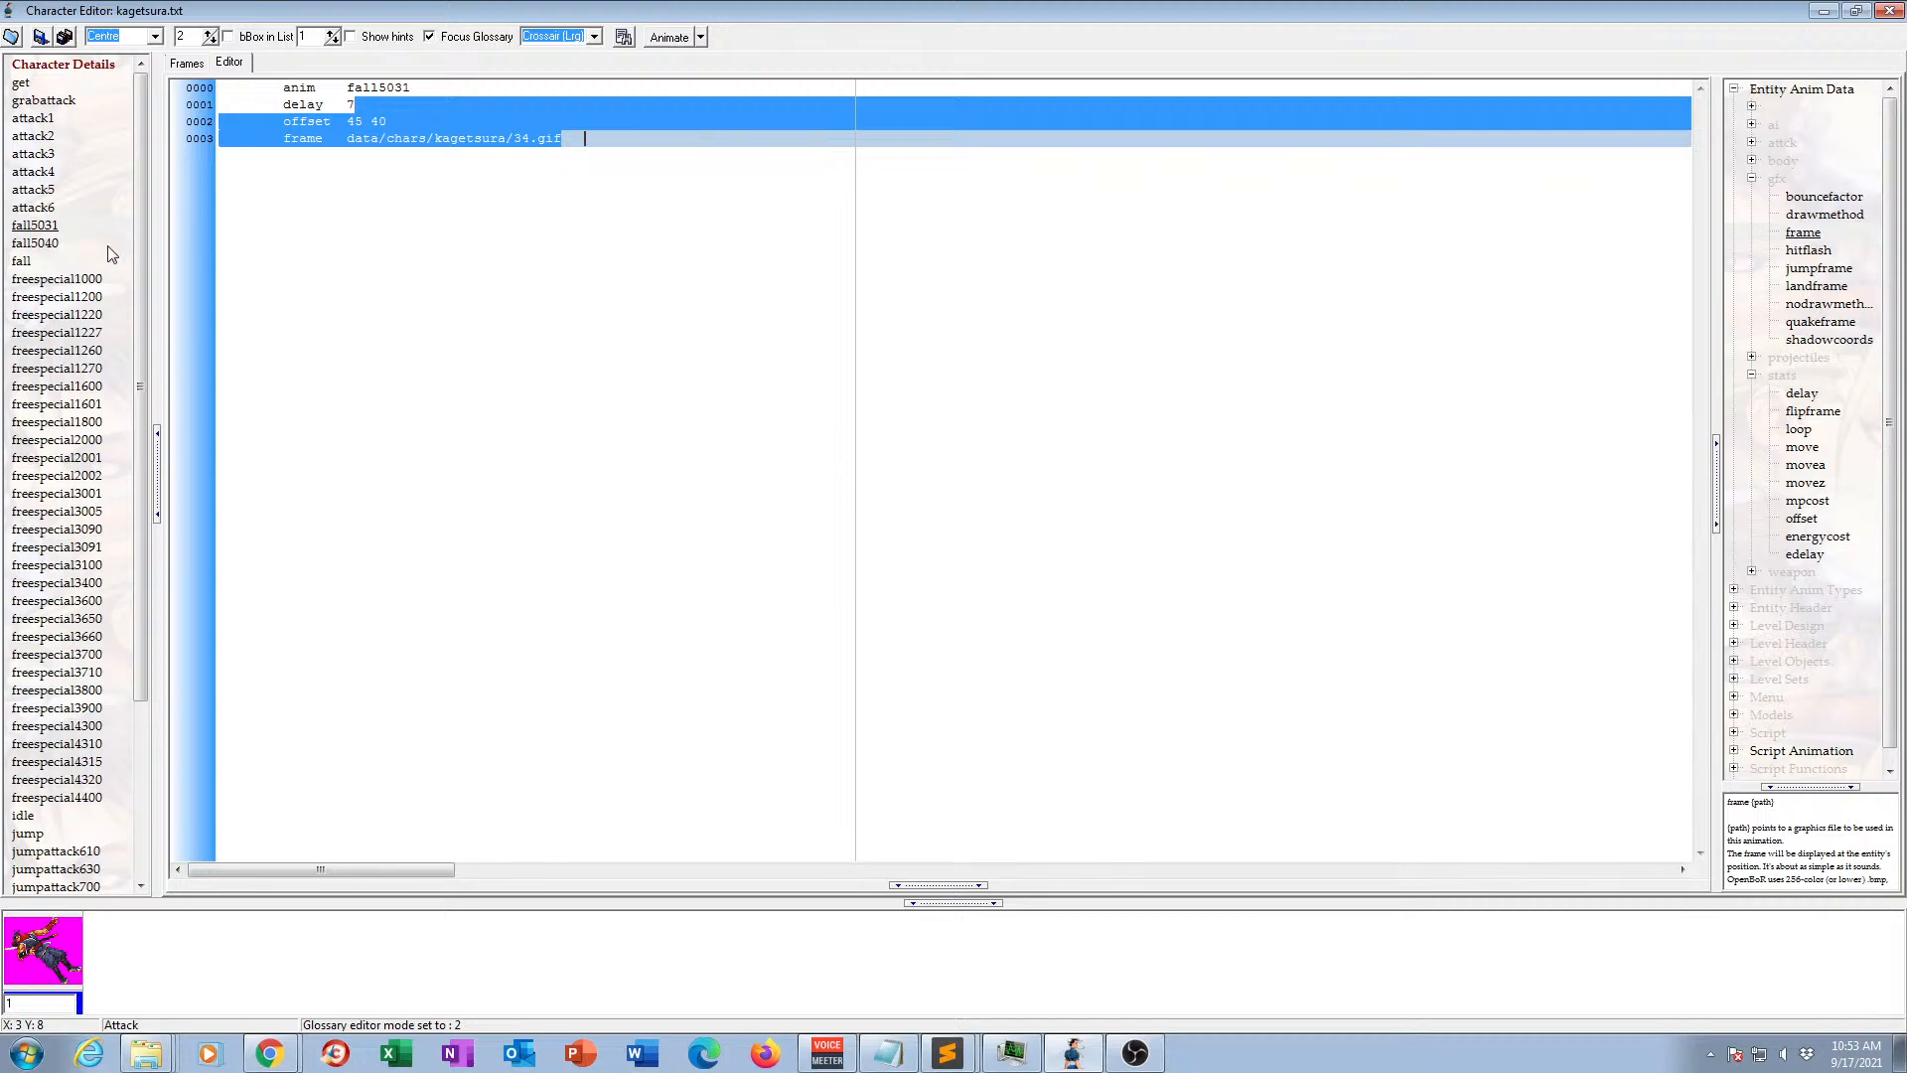
{"action": "left_click", "coordinate": [40, 261]}
{"action": "left_click", "coordinate": [615, 139]}
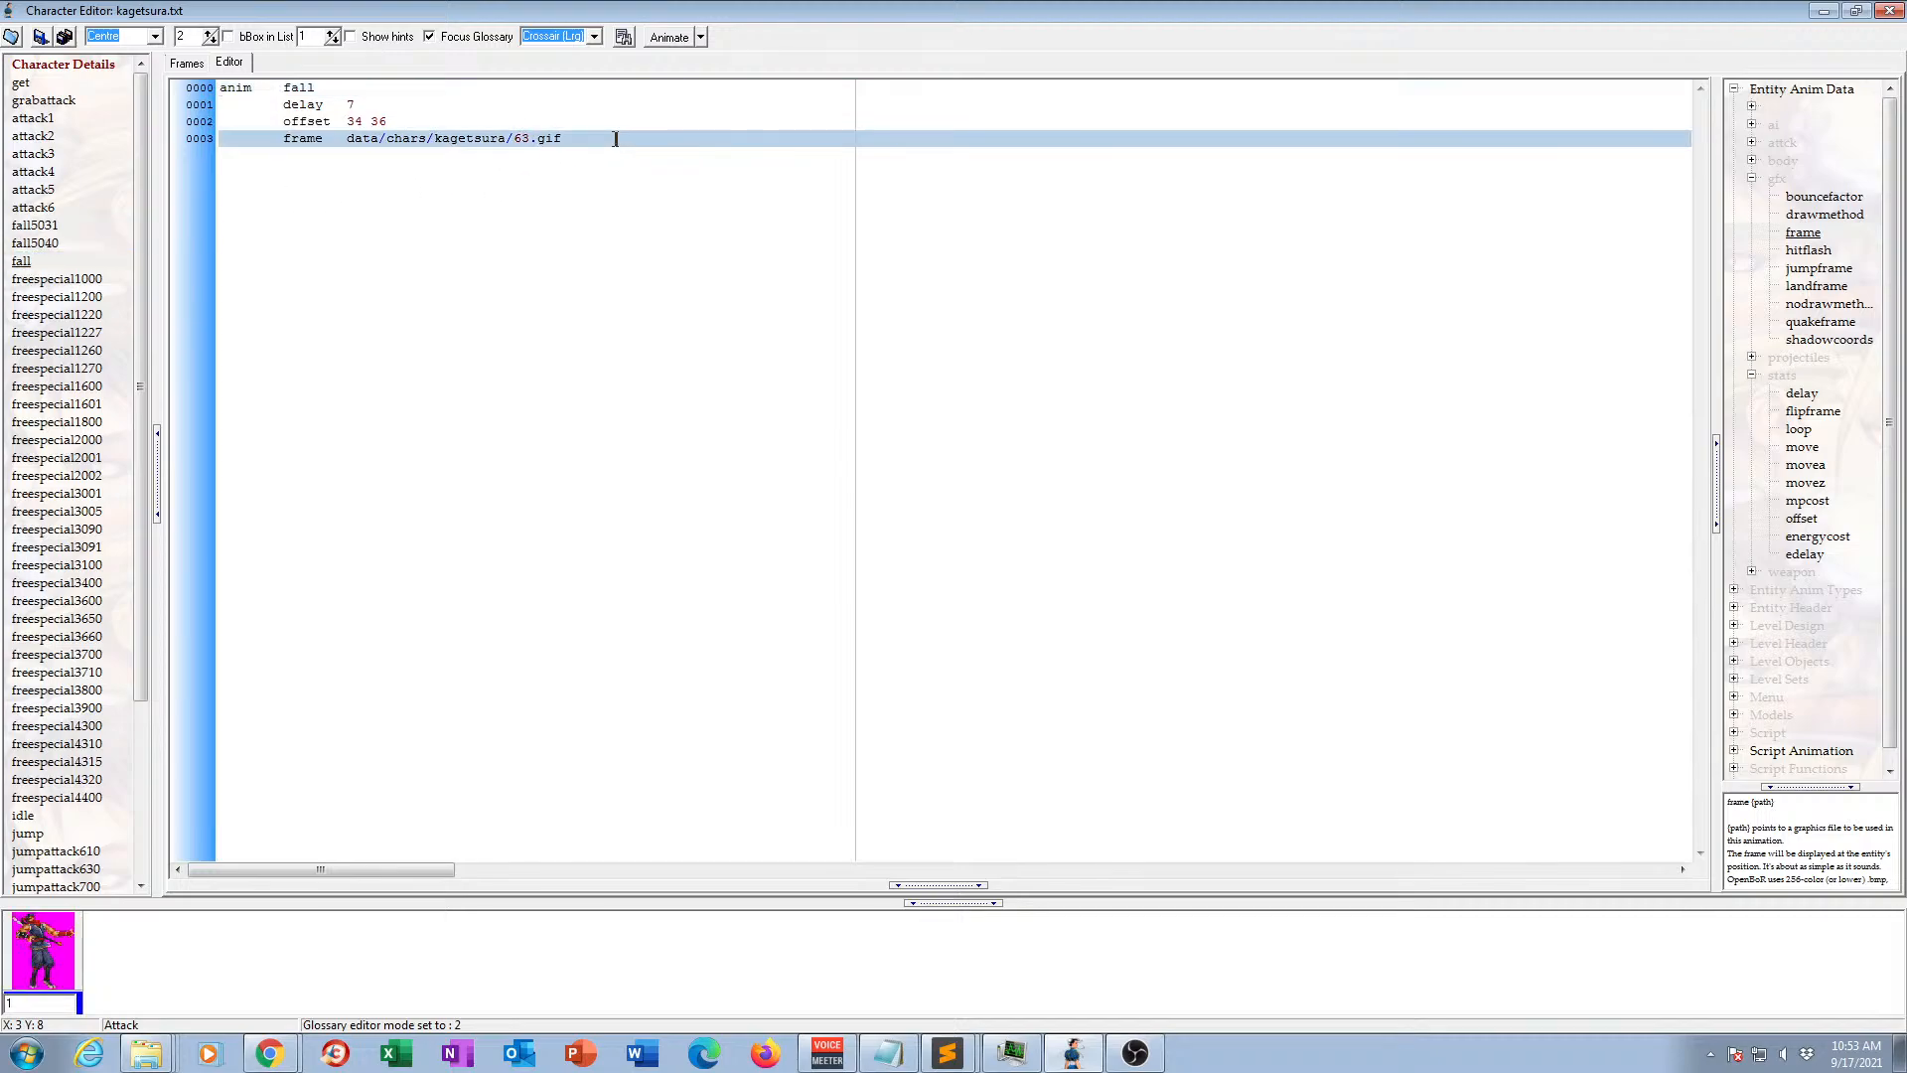
{"action": "key", "text": "ctrl+v"}
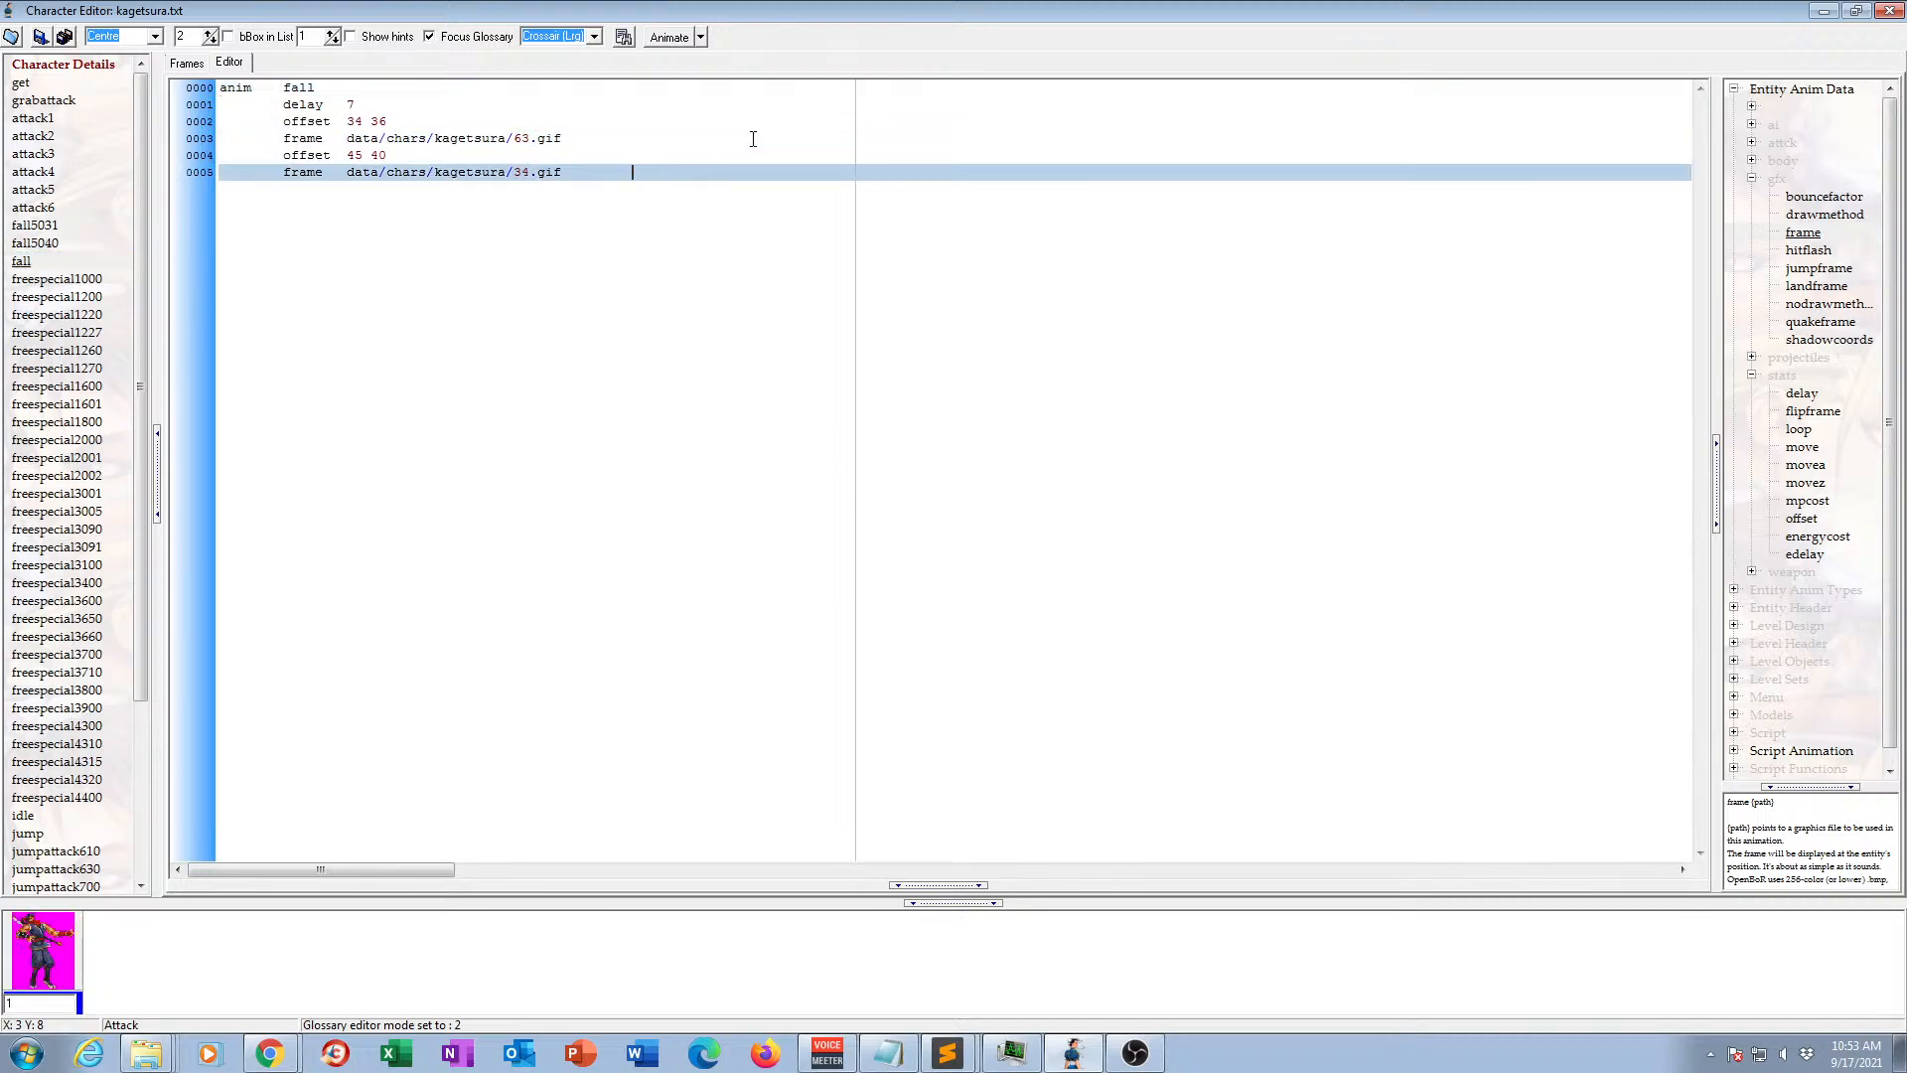
Append fall5040's offset and frame lines (47 38, data/chars/kagetsura/52.gif) to the fall animation and play back the merged frames.
{"action": "left_click", "coordinate": [41, 243]}
{"action": "left_click", "coordinate": [185, 65]}
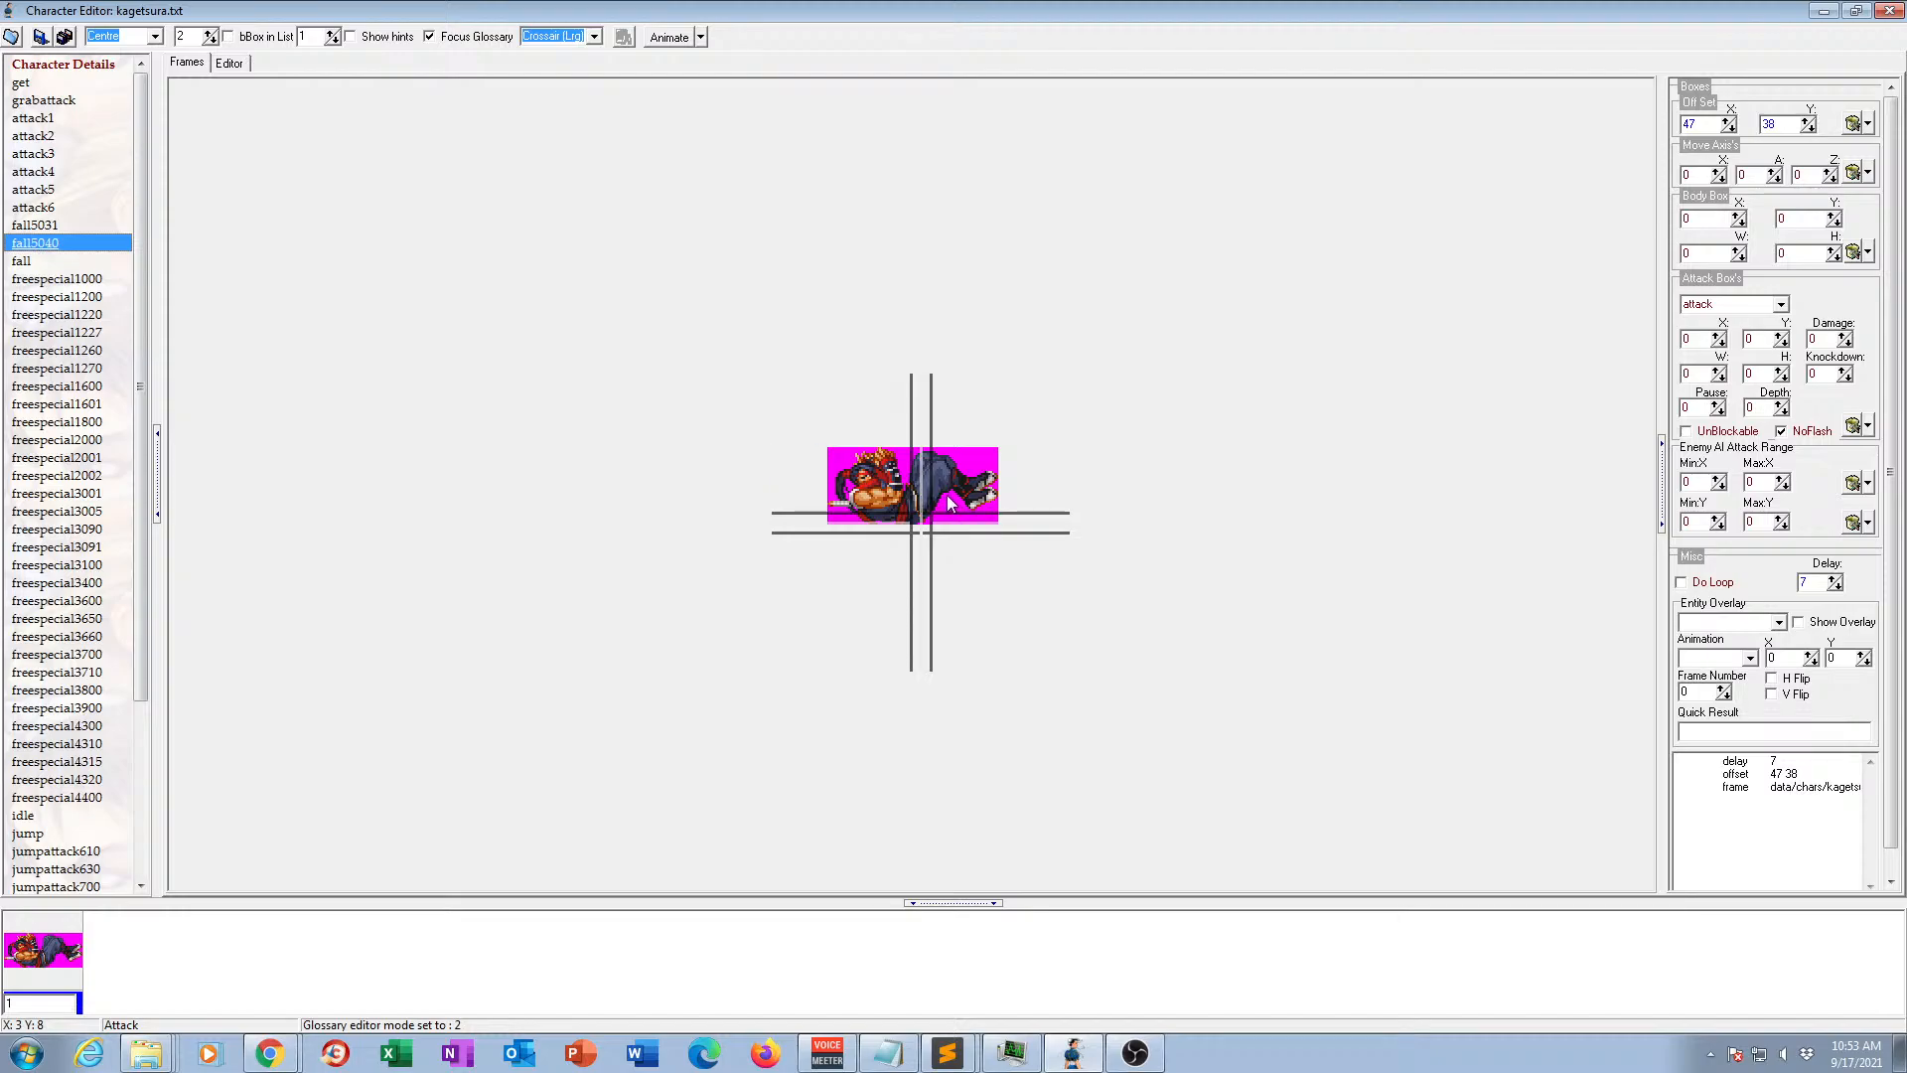
{"action": "left_click", "coordinate": [228, 64]}
{"action": "left_click_drag", "start_coordinate": [367, 106], "coordinate": [576, 143]}
{"action": "key", "text": "ctrl+c"}
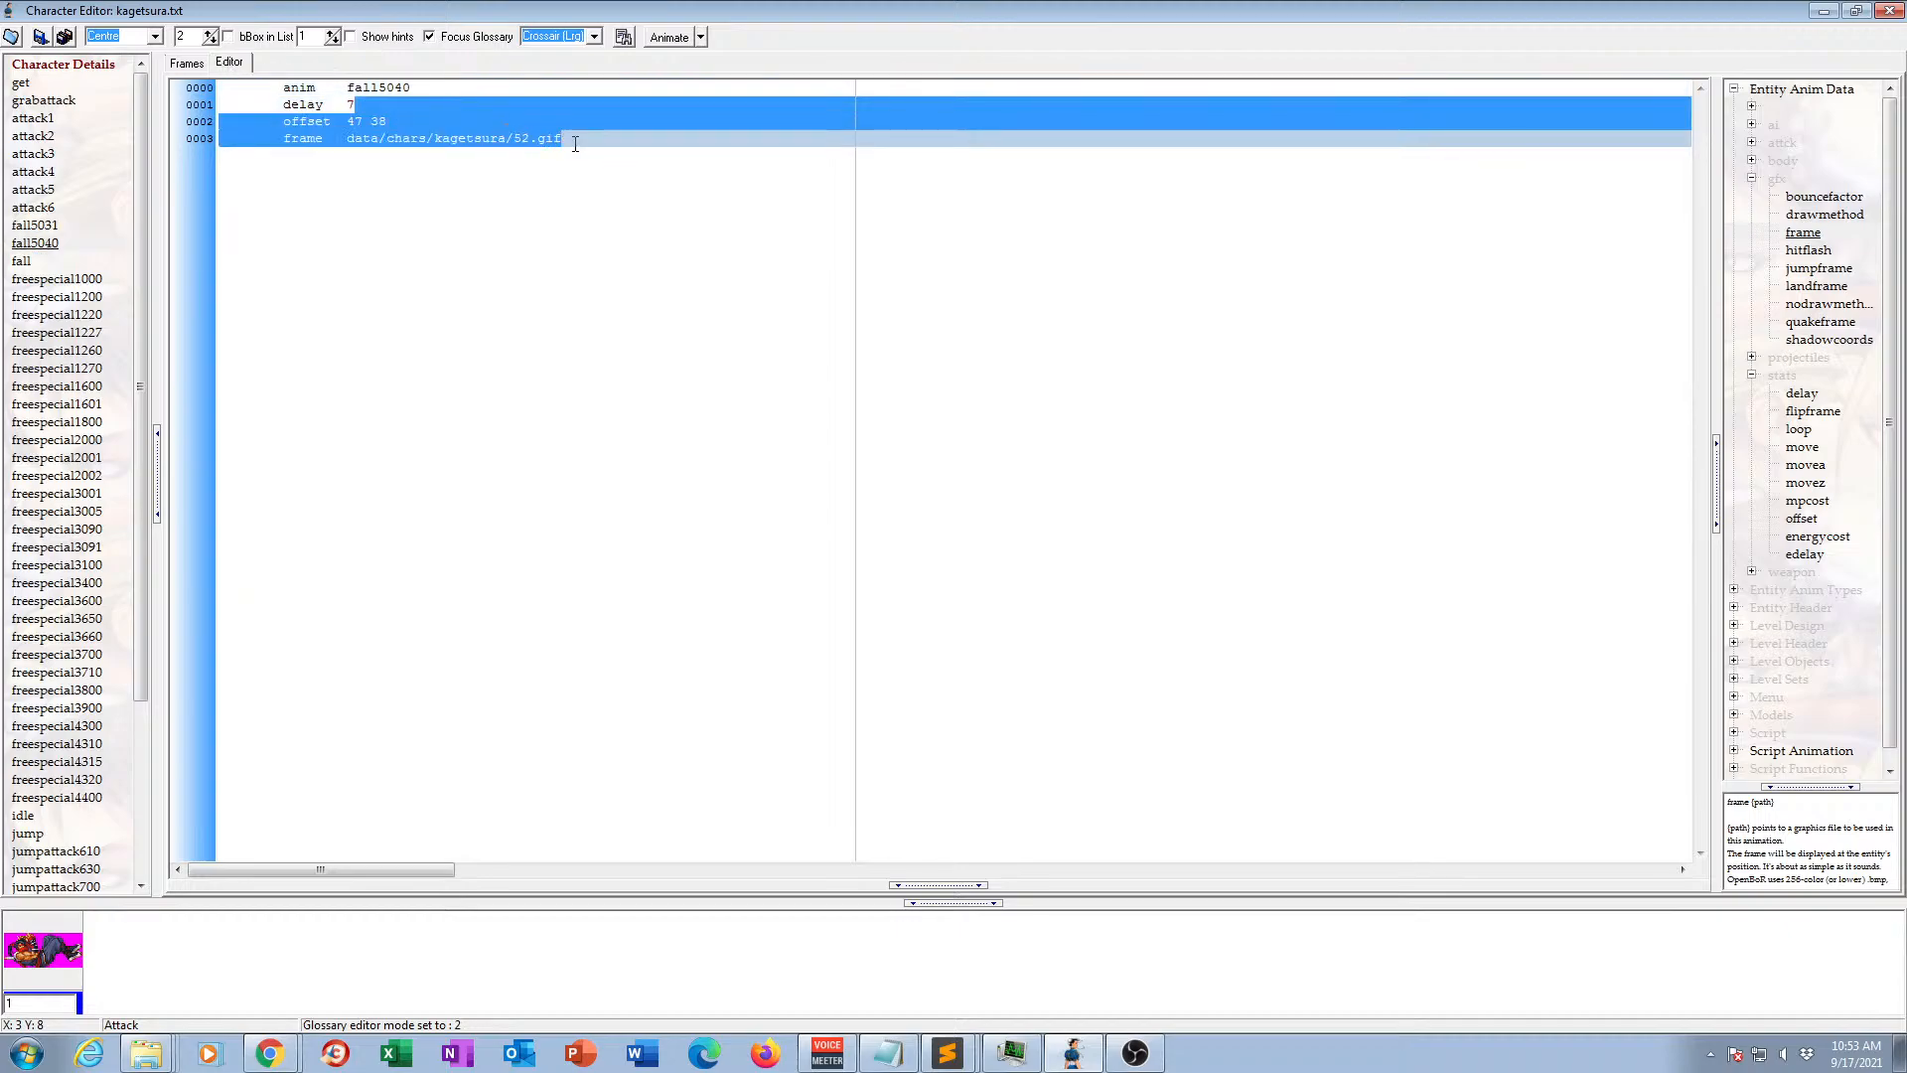
{"action": "left_click", "coordinate": [21, 261]}
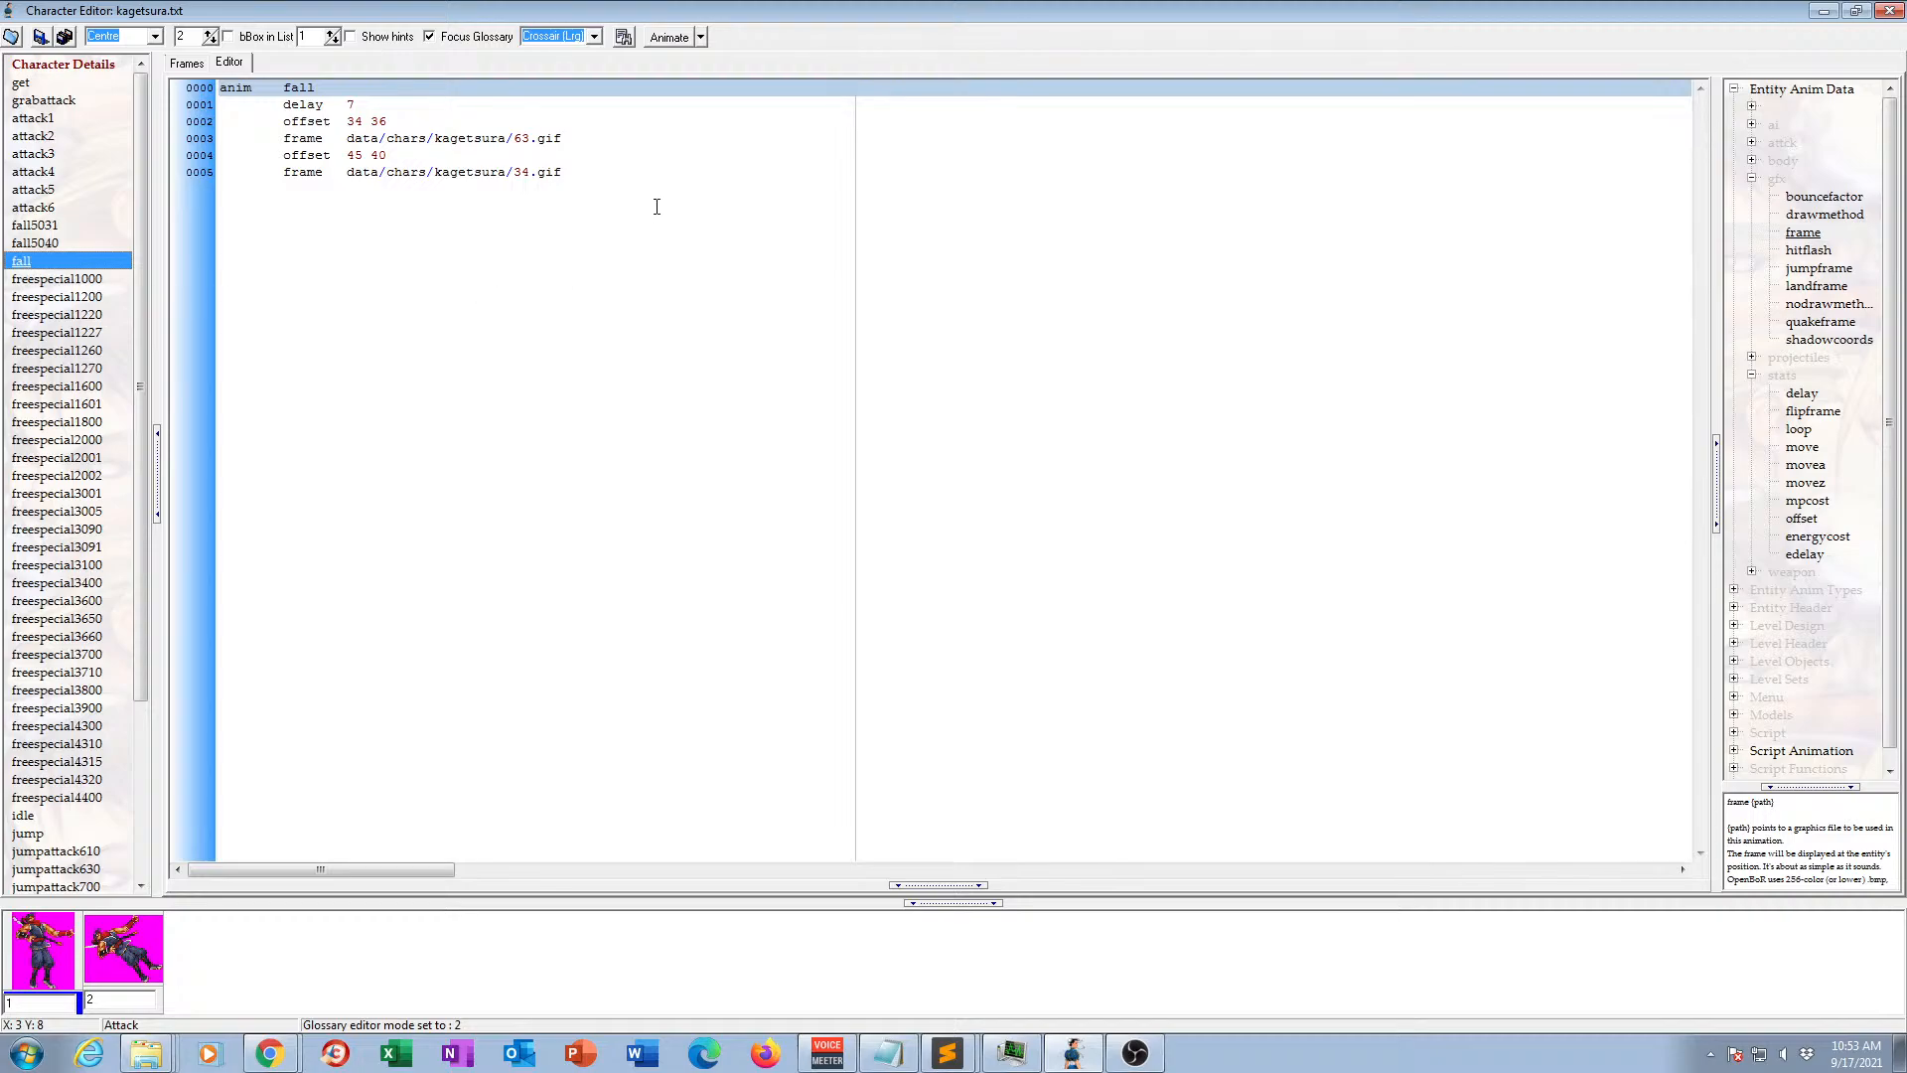
{"action": "left_click", "coordinate": [597, 172]}
{"action": "key", "text": "ctrl+v"}
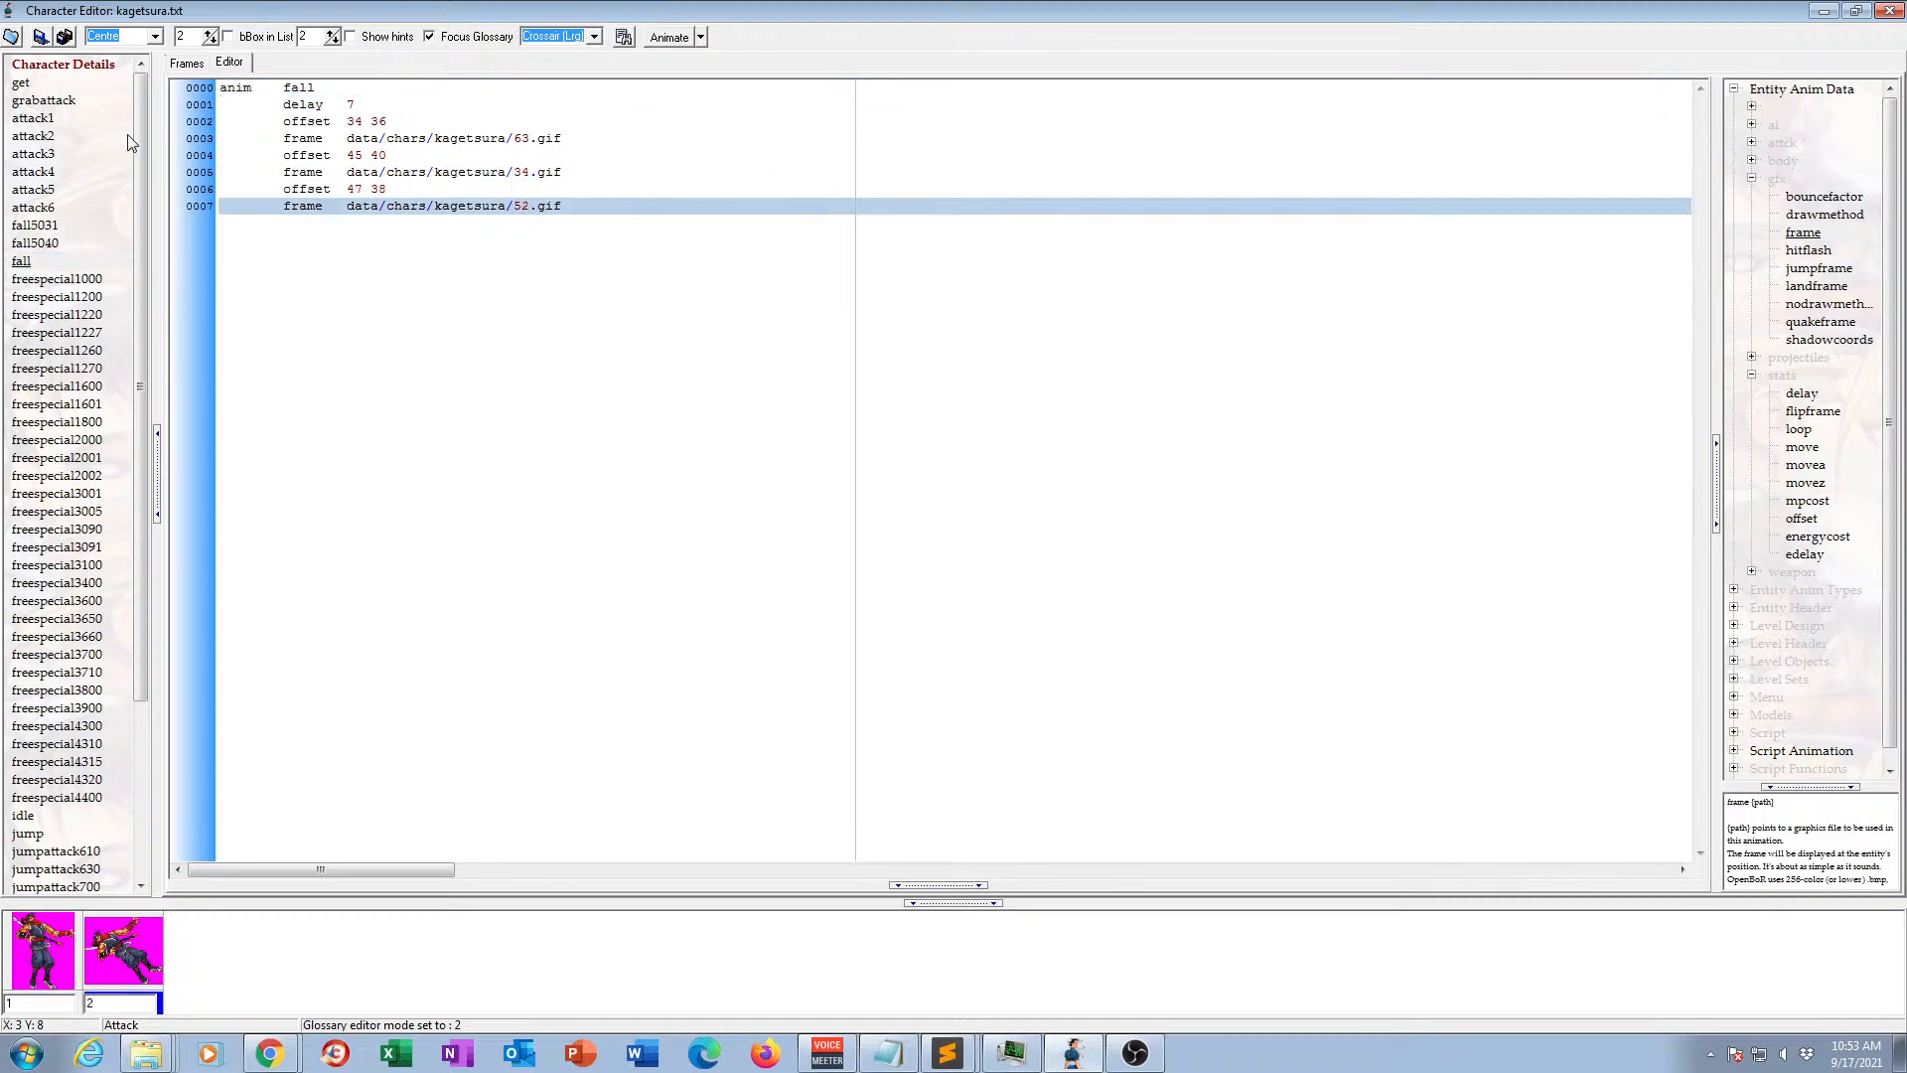
{"action": "left_click", "coordinate": [187, 63]}
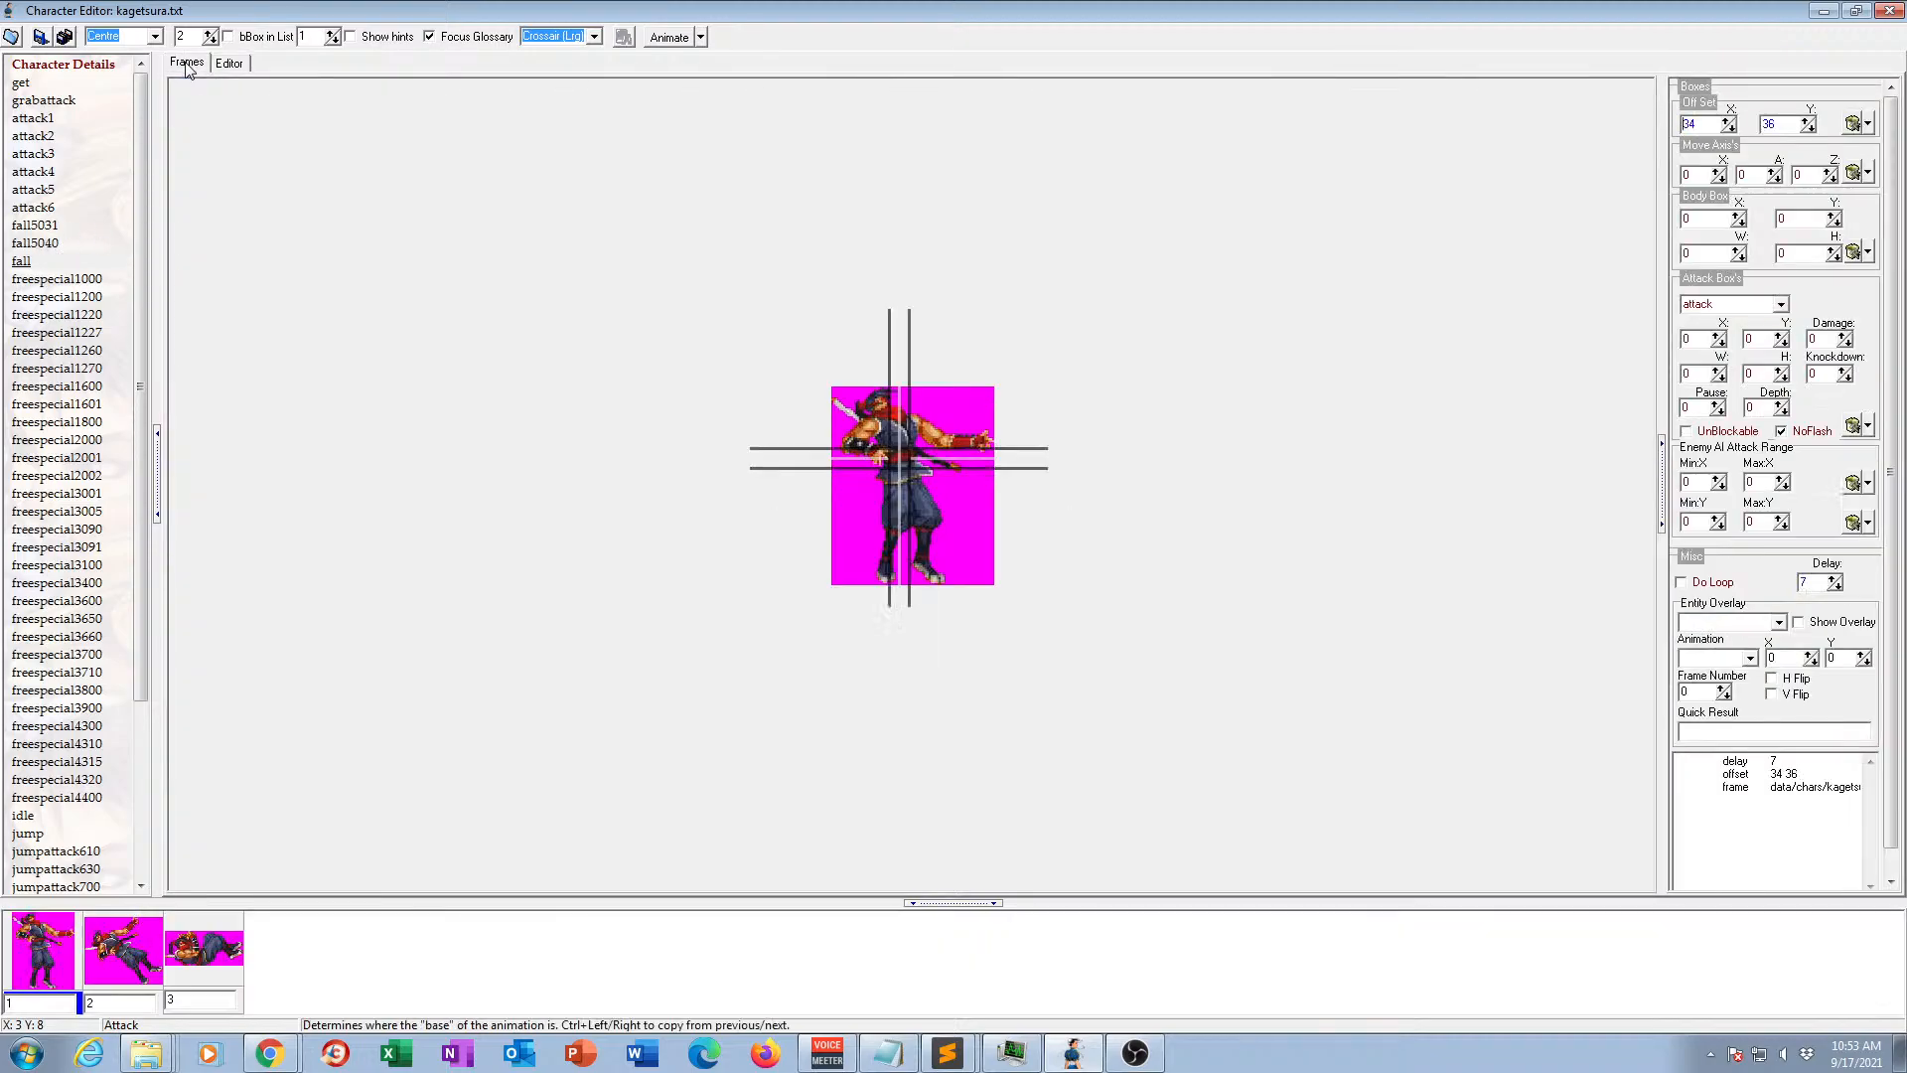
{"action": "left_click", "coordinate": [660, 39]}
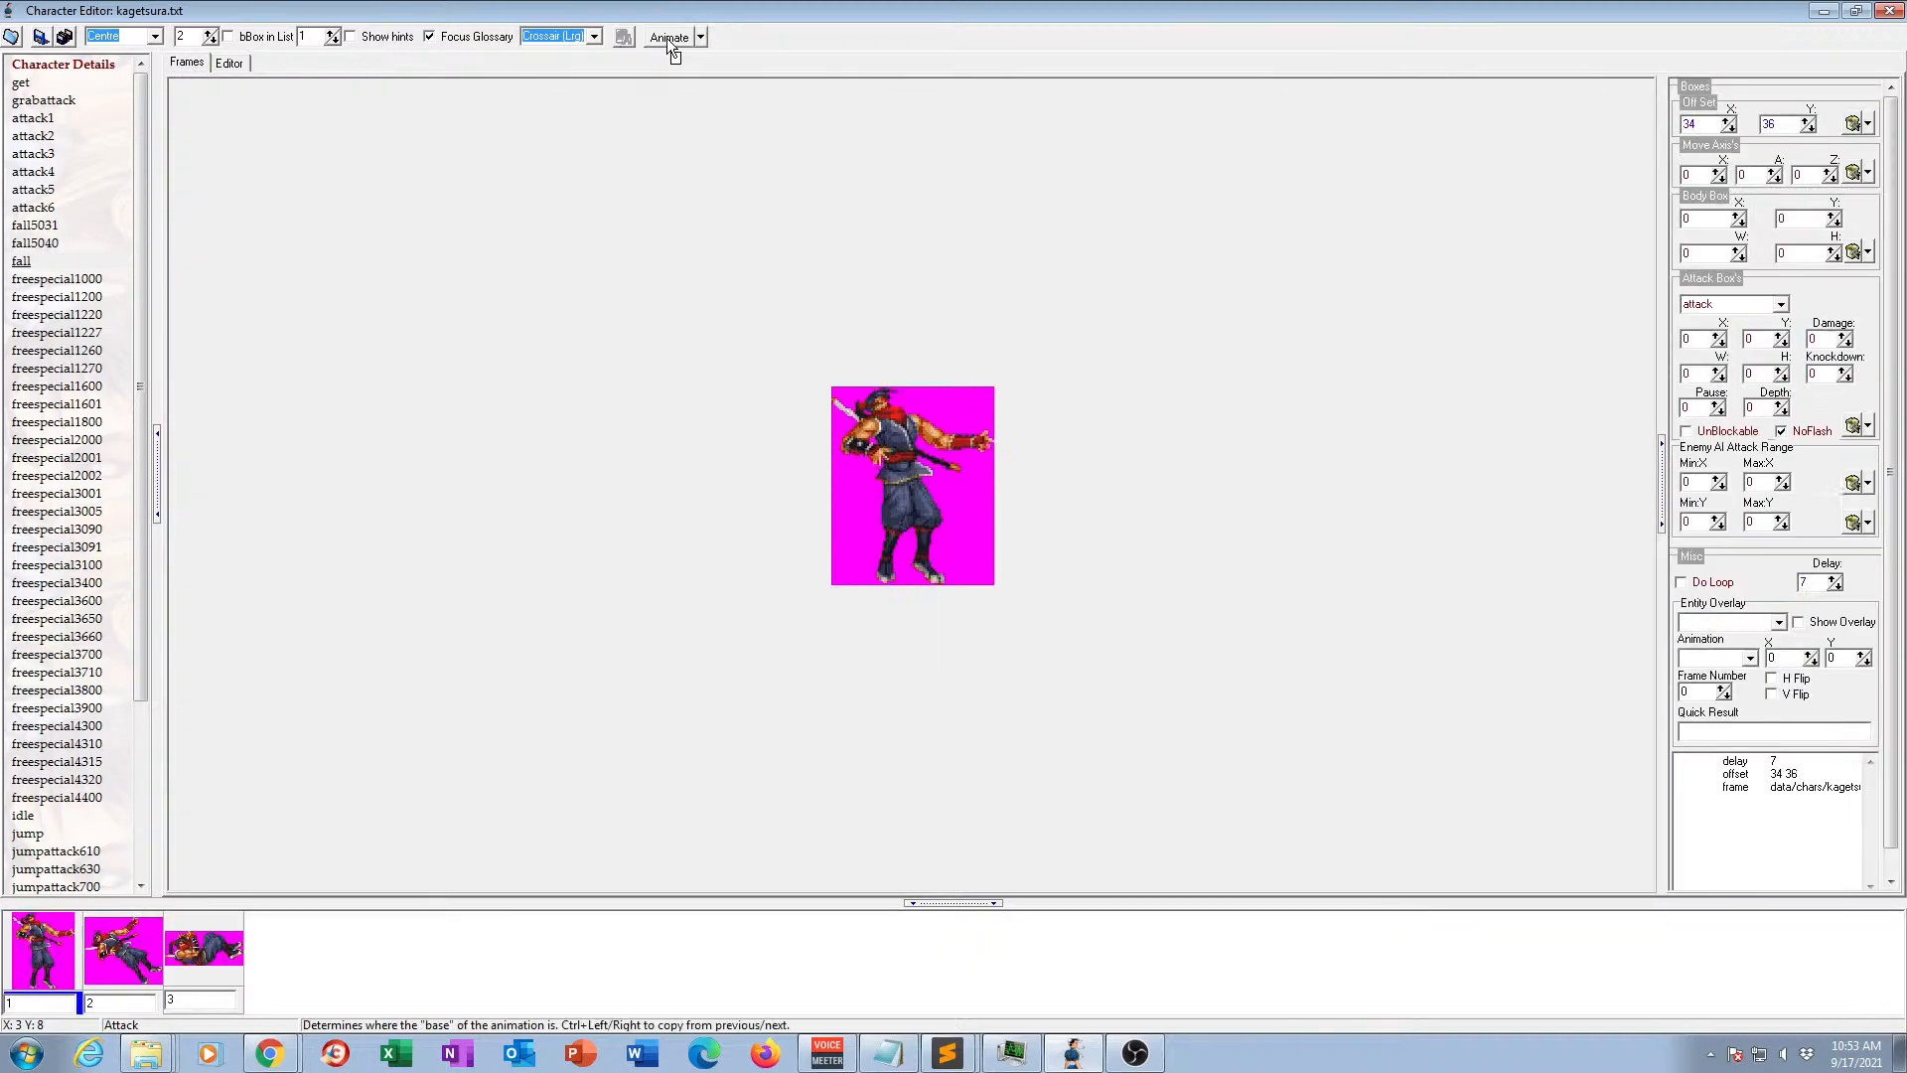
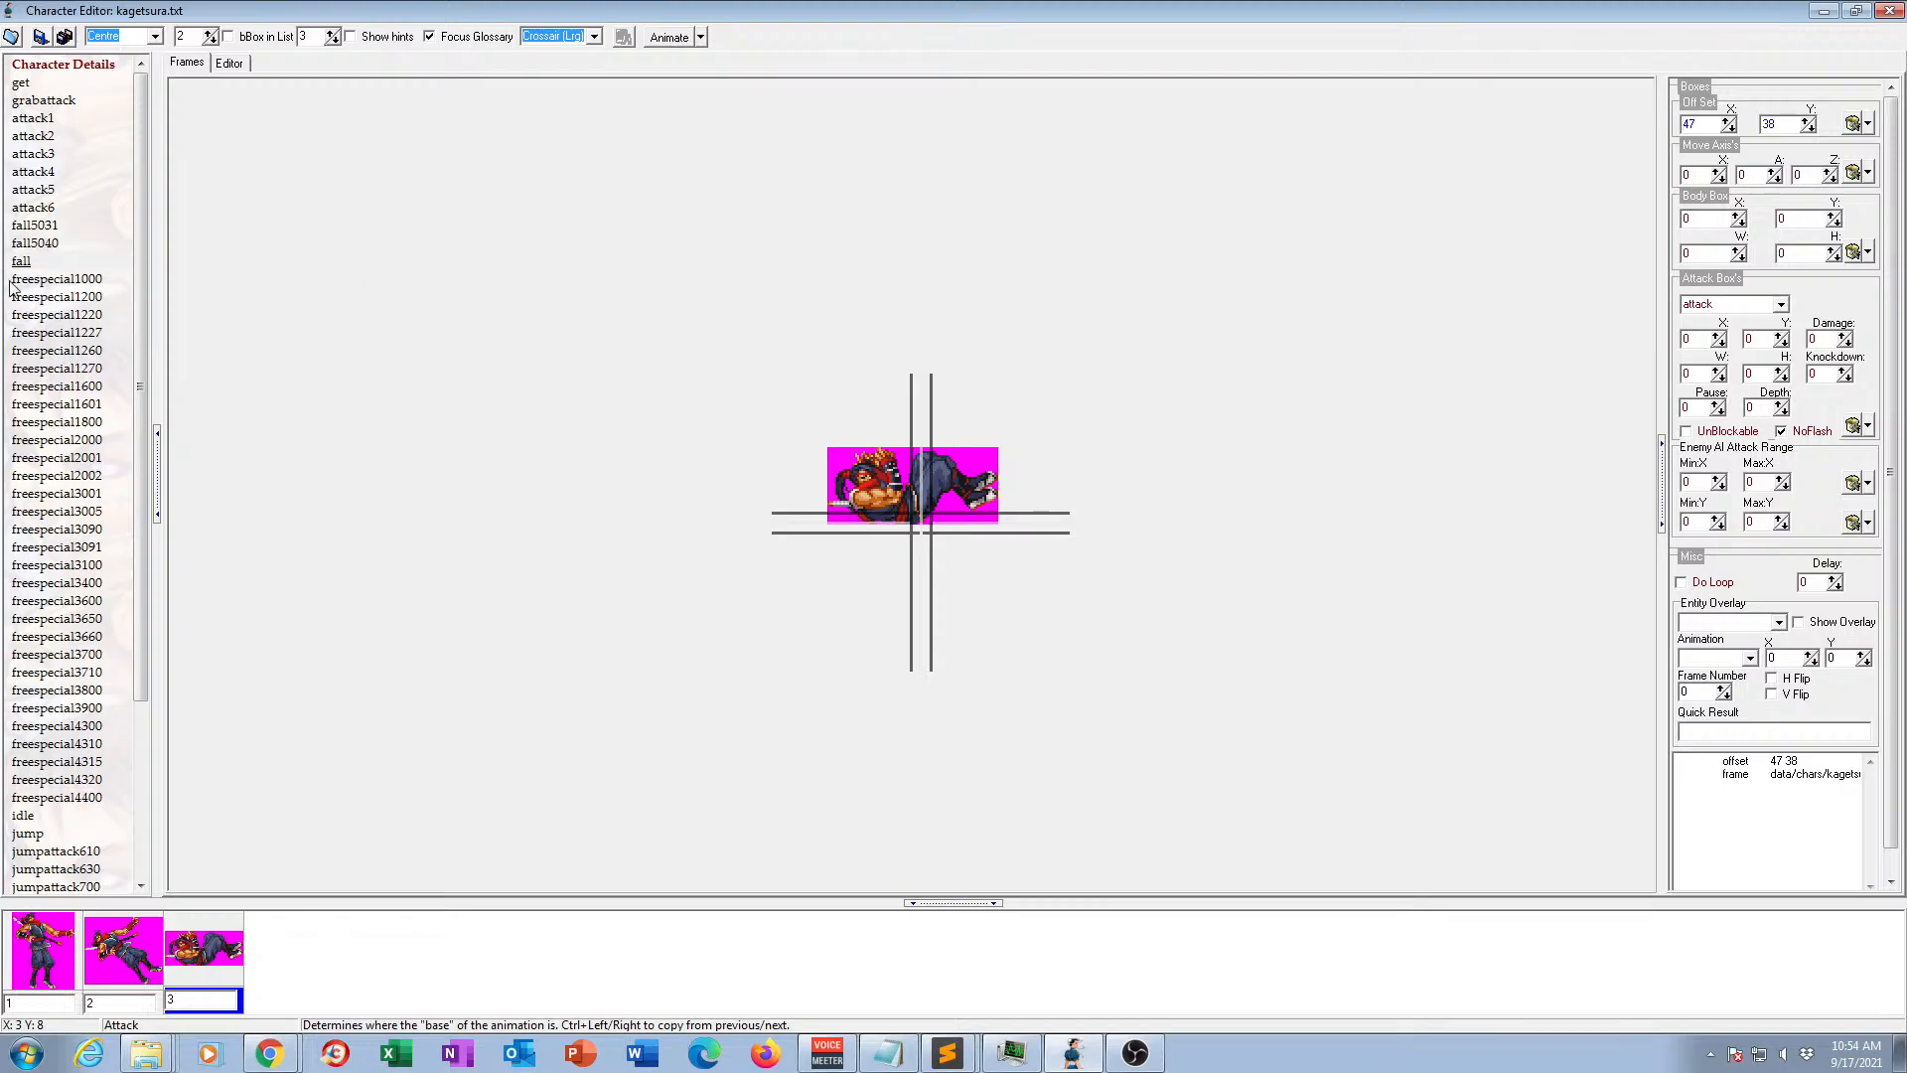
Delete the fall5031 and fall5040 animations whose frames were merged into fall.
{"action": "left_click", "coordinate": [43, 227]}
{"action": "key", "text": "Delete"}
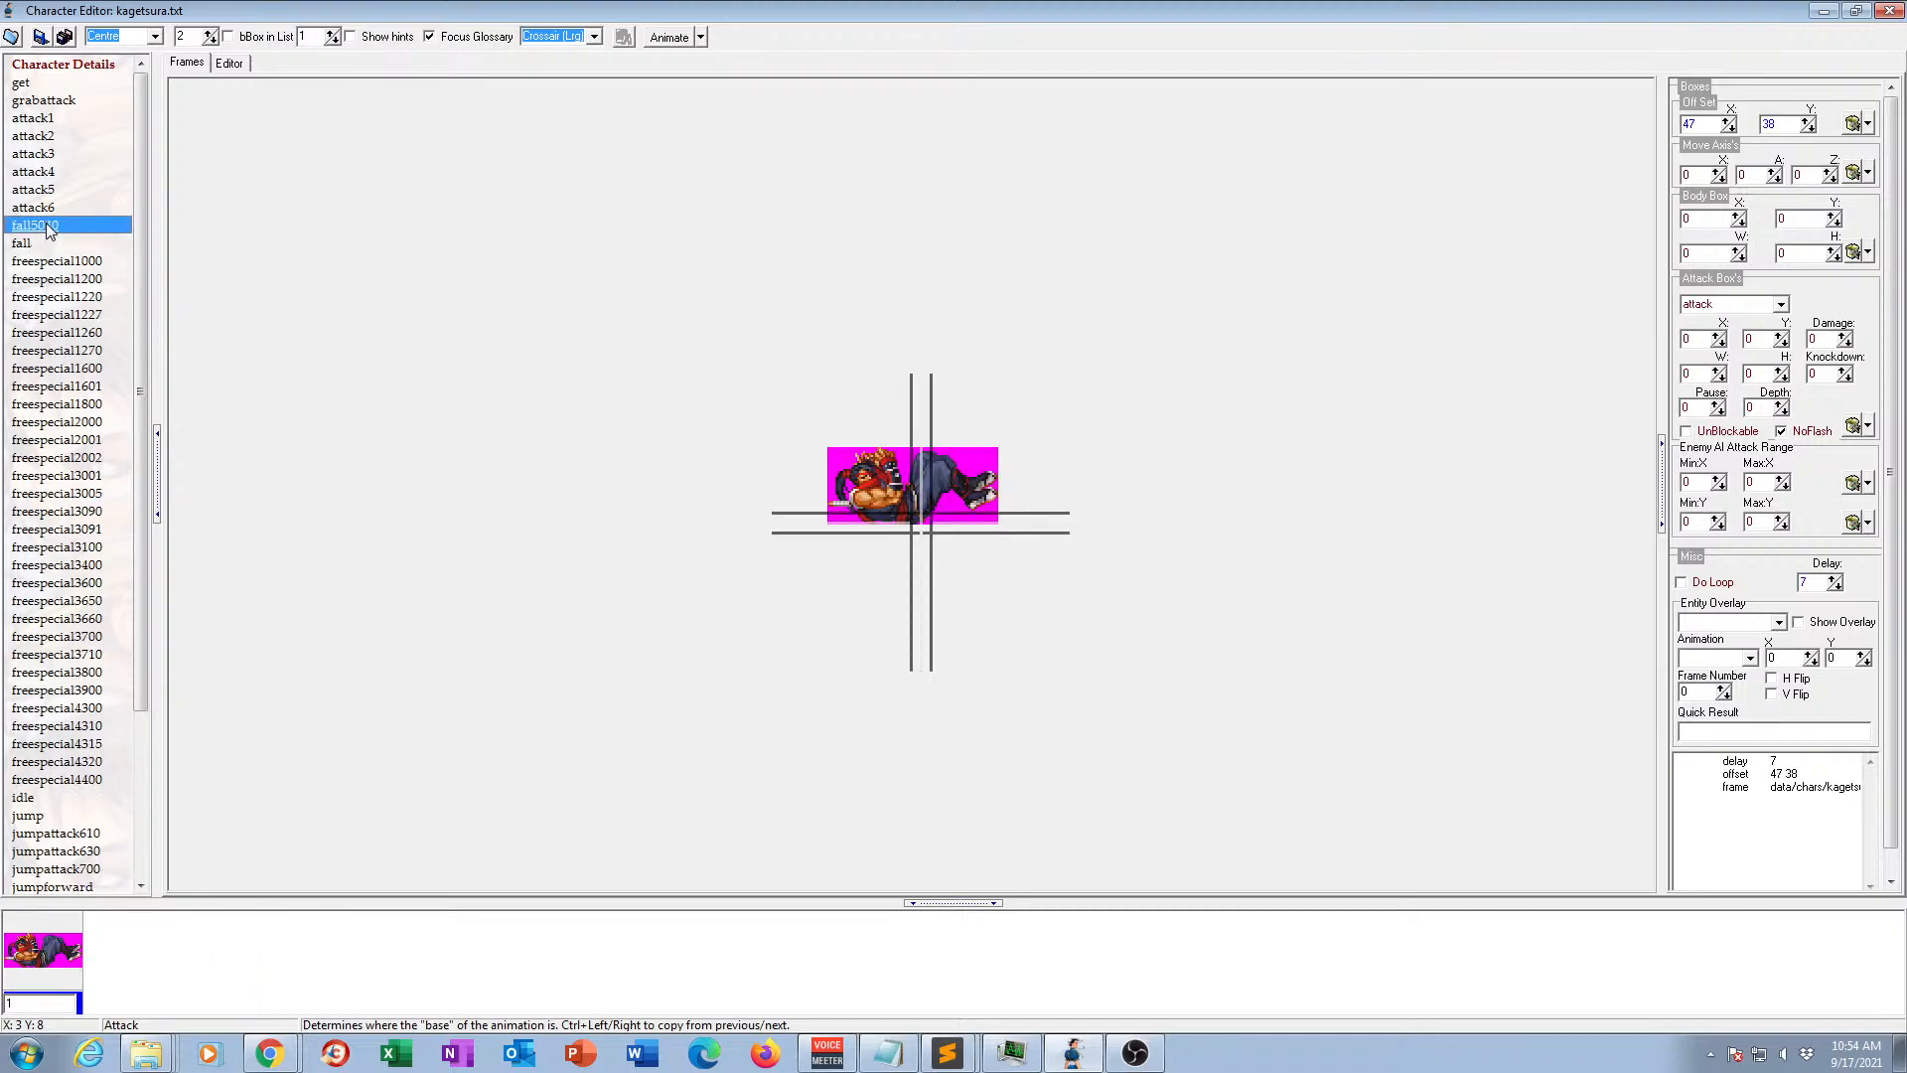
{"action": "key", "text": "Delete"}
Delete the freespecial animations numbered 1000, 1200, 1220, 1227, 1260 and 1270.
{"action": "left_click", "coordinate": [70, 249]}
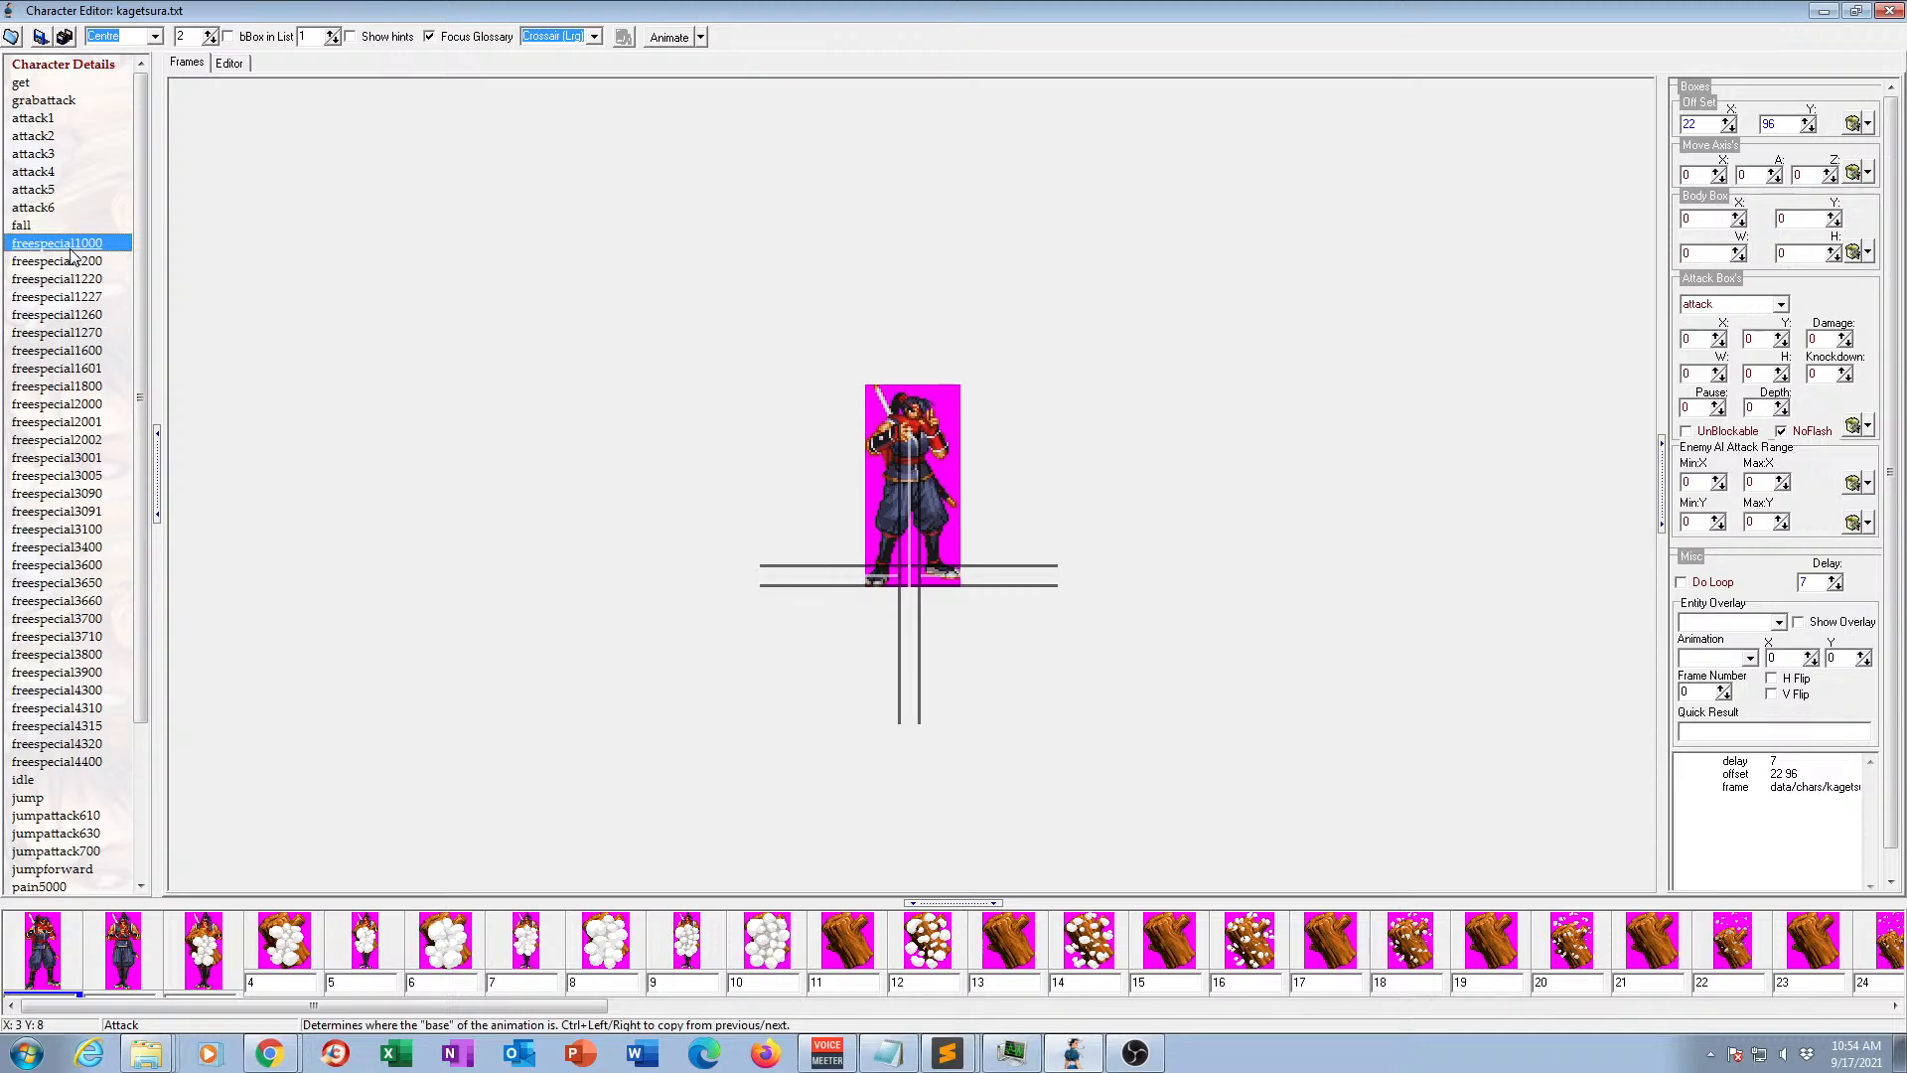
{"action": "left_click", "coordinate": [70, 253]}
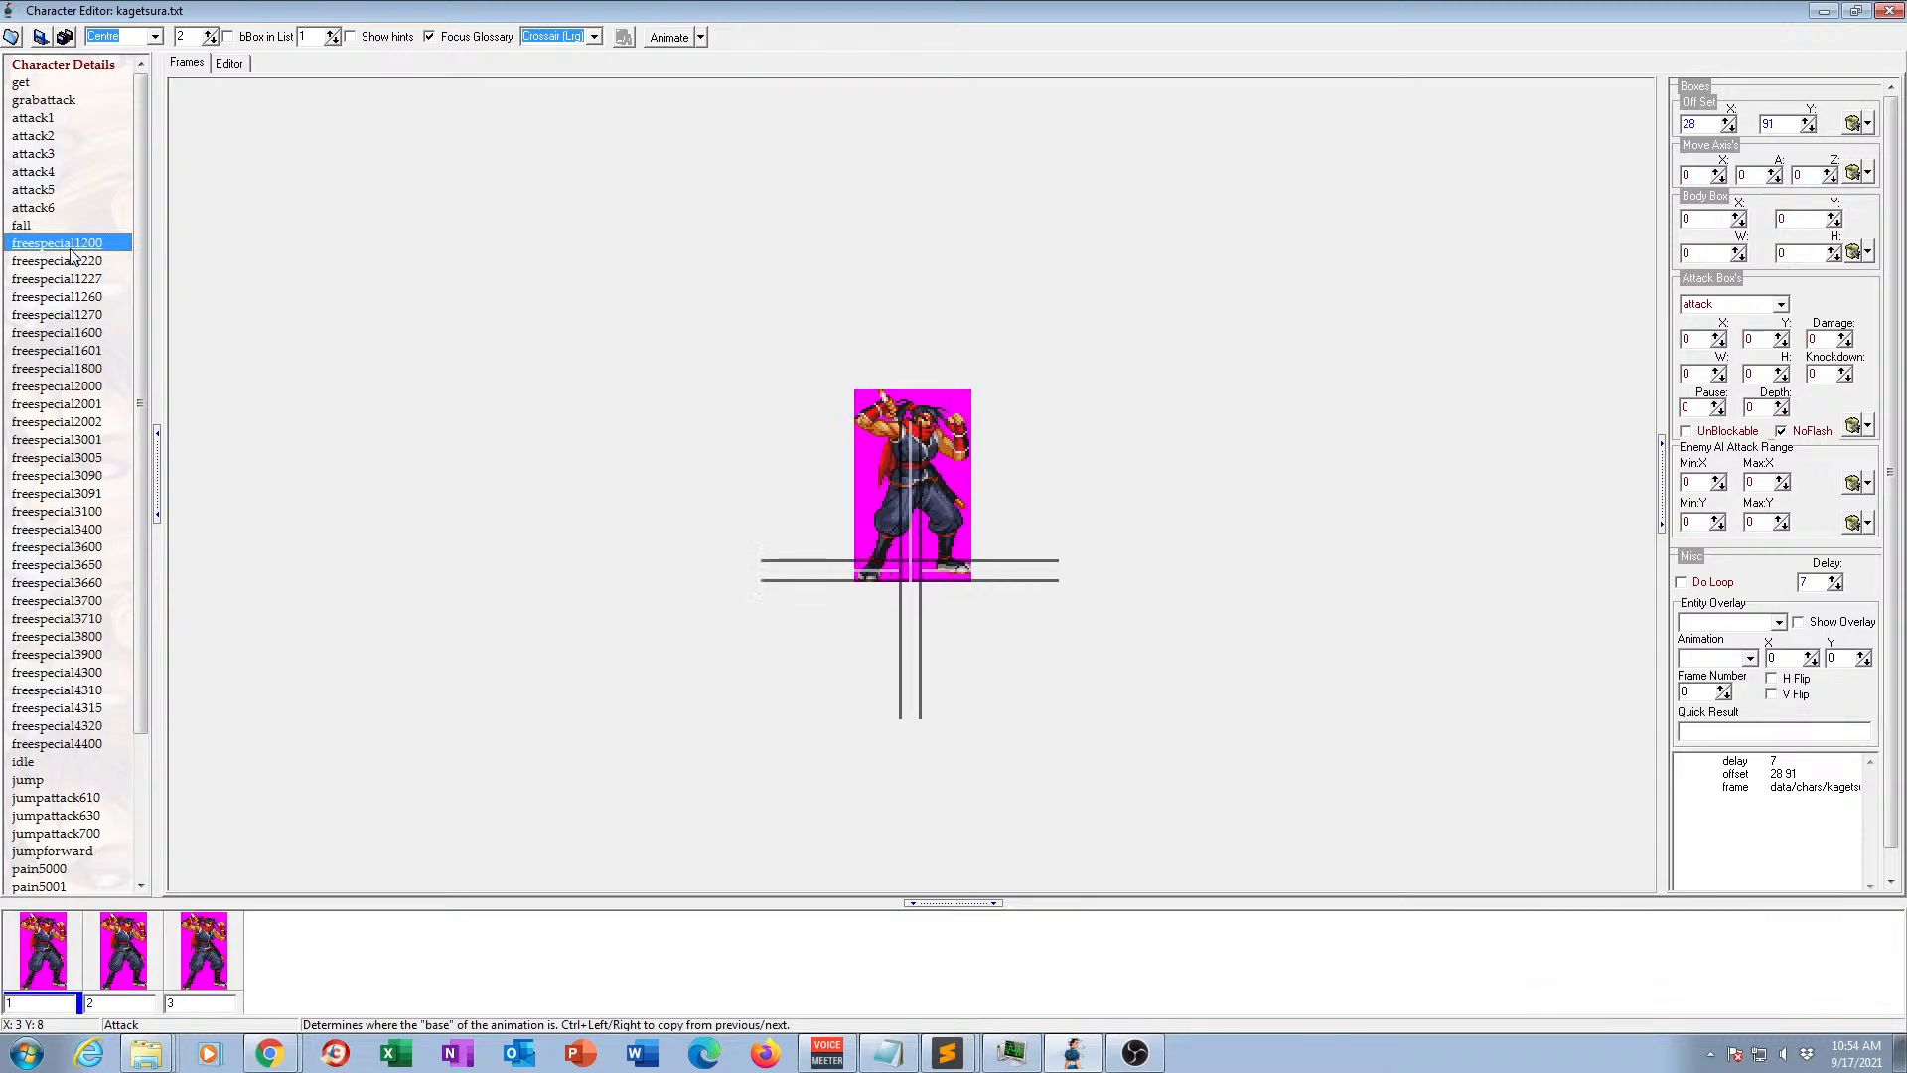
{"action": "key", "text": "Delete"}
{"action": "key", "text": "Delete"}
{"action": "key", "text": "Delete"}
{"action": "key", "text": "Delete"}
{"action": "key", "text": "Delete"}
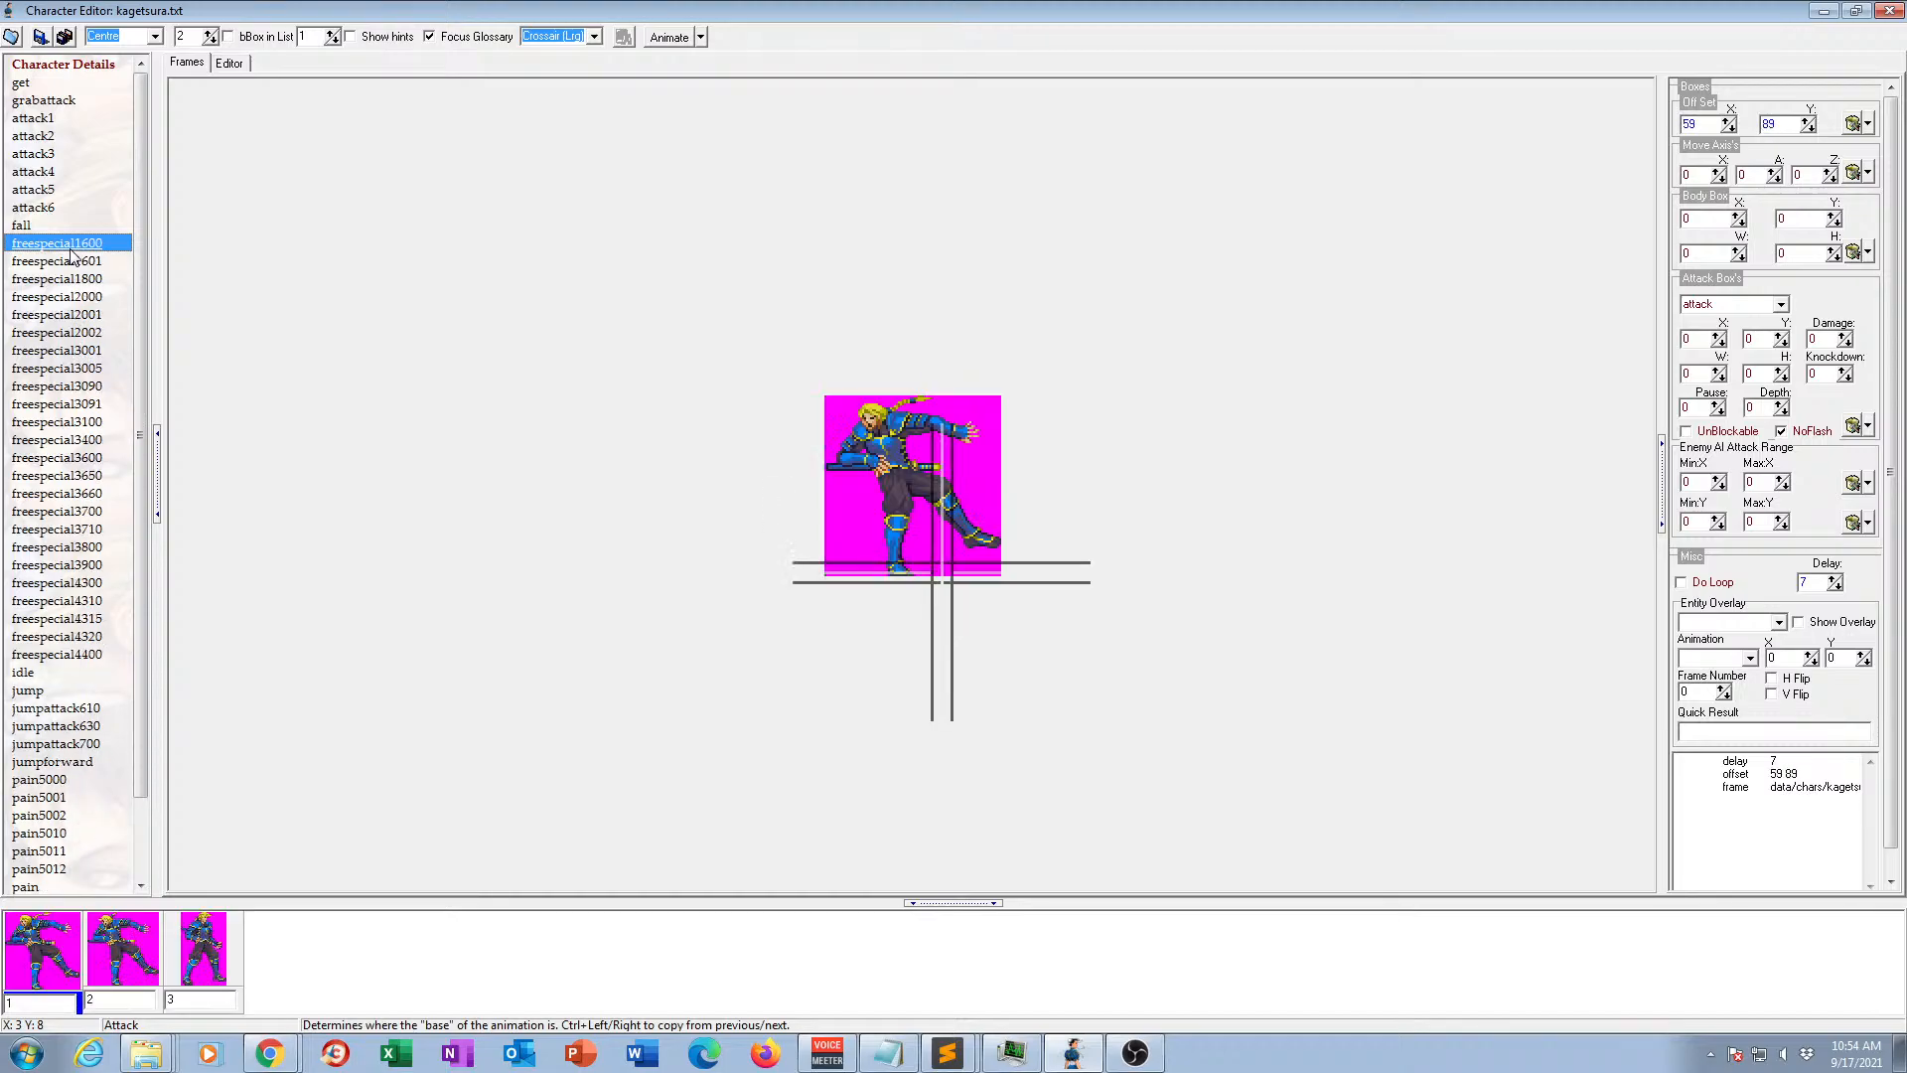
Delete the freespecial animations numbered 1600, 1601, 1800, 2000, 2001 and 2002.
{"action": "key", "text": "Delete"}
{"action": "key", "text": "Delete"}
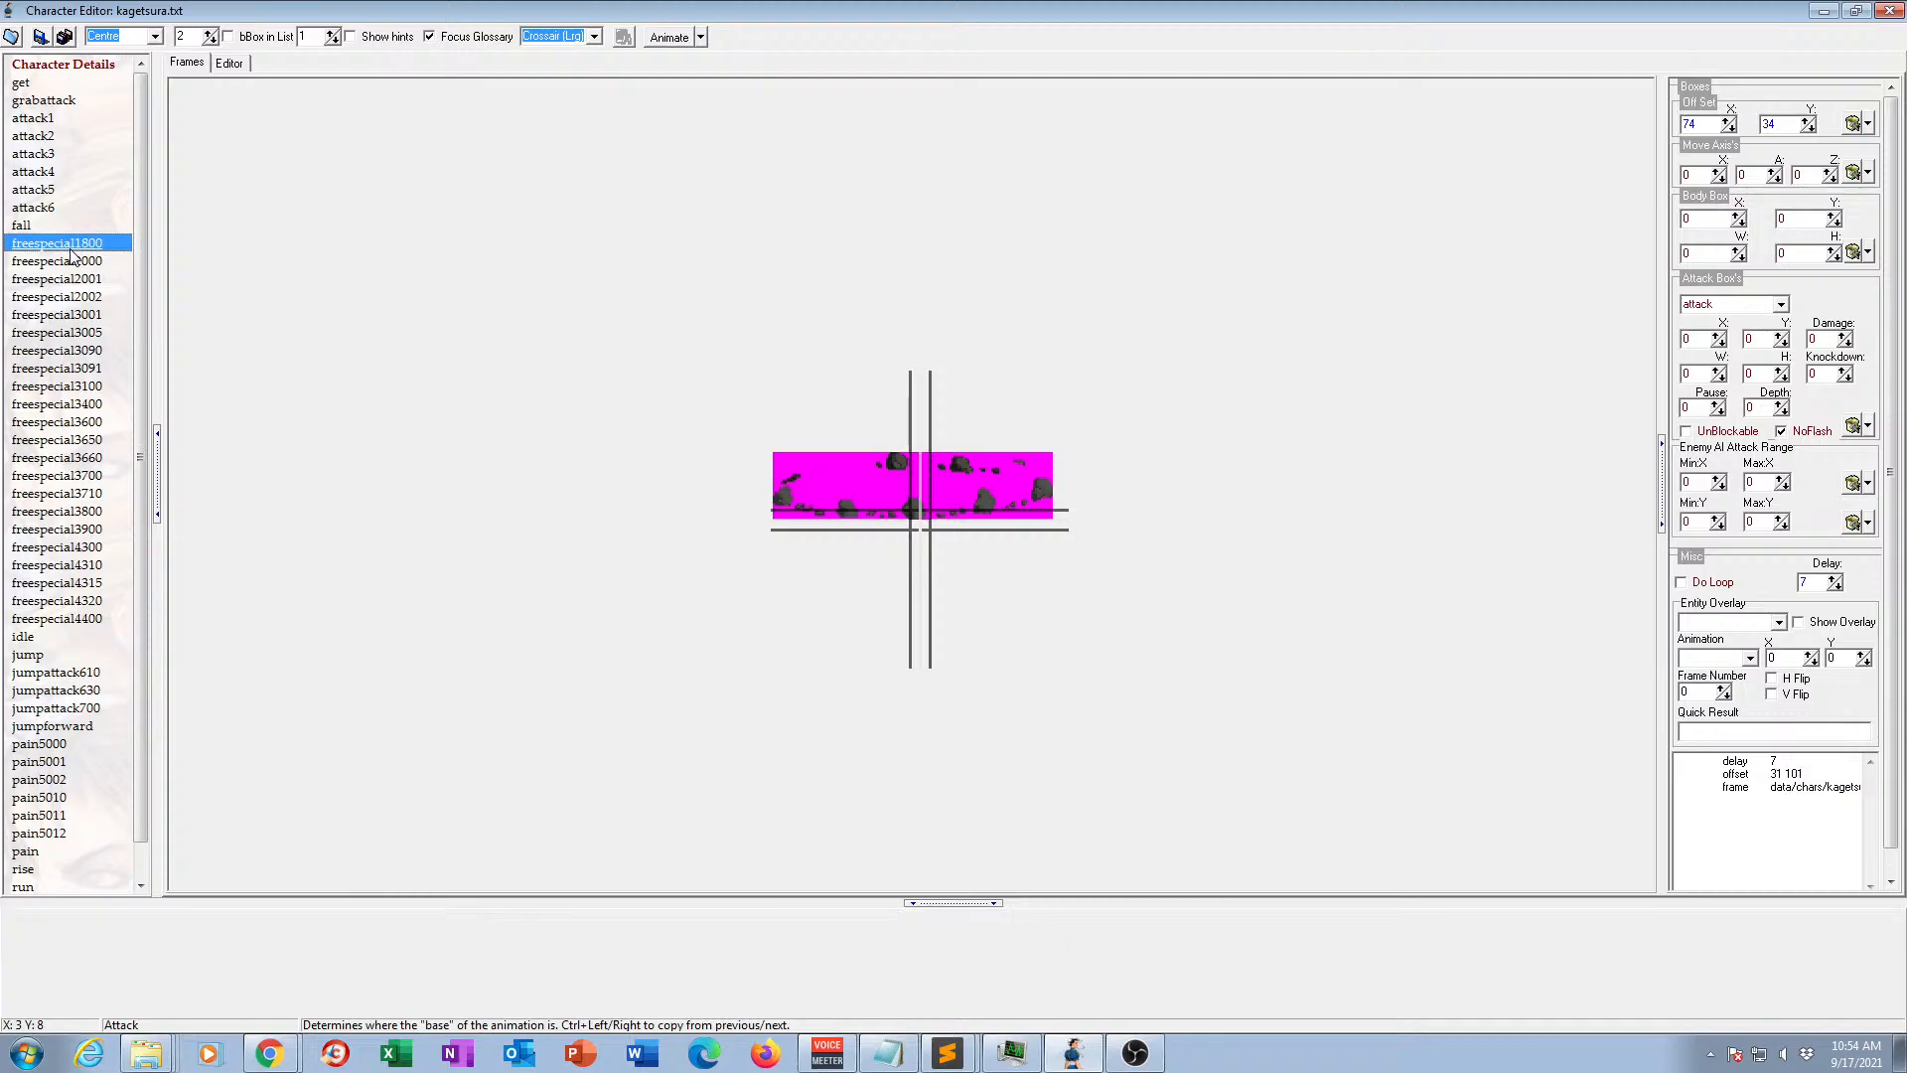
{"action": "key", "text": "Delete"}
{"action": "key", "text": "Delete"}
{"action": "key", "text": "Delete"}
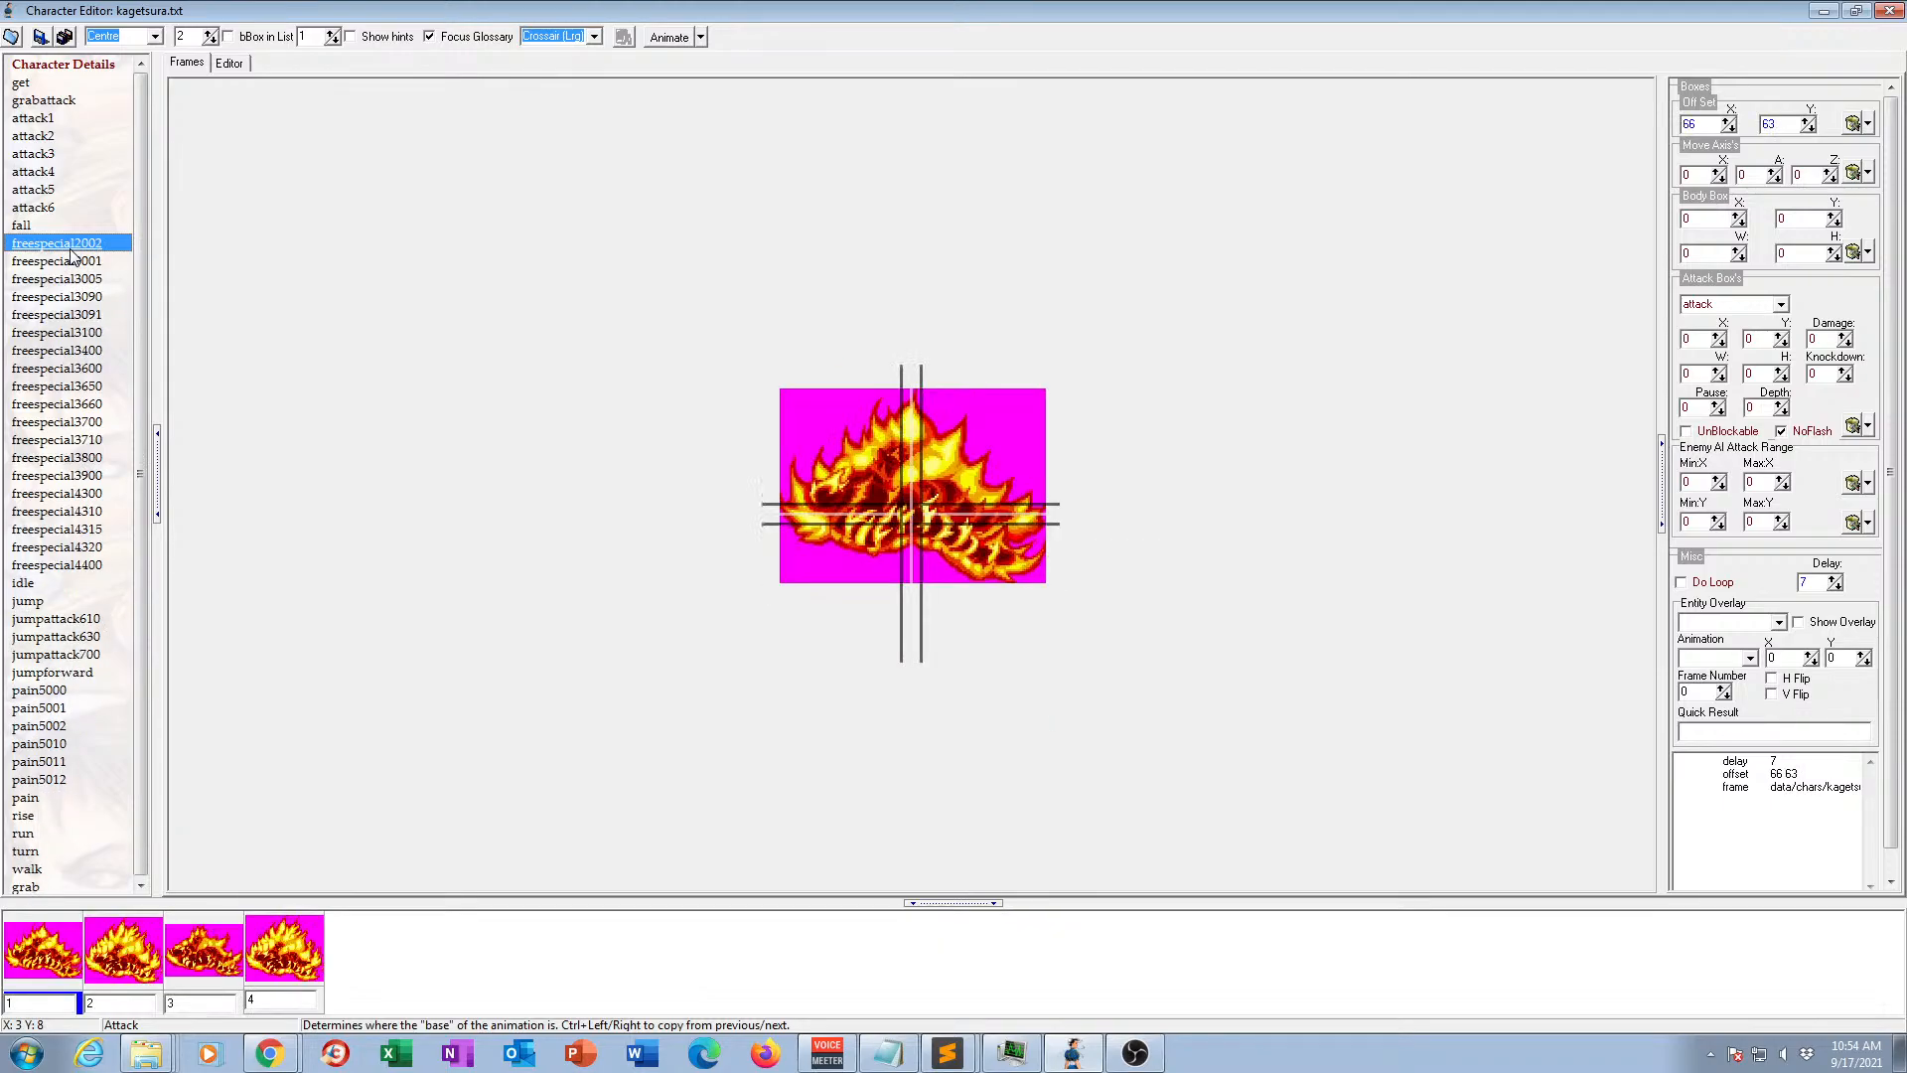
{"action": "key", "text": "Delete"}
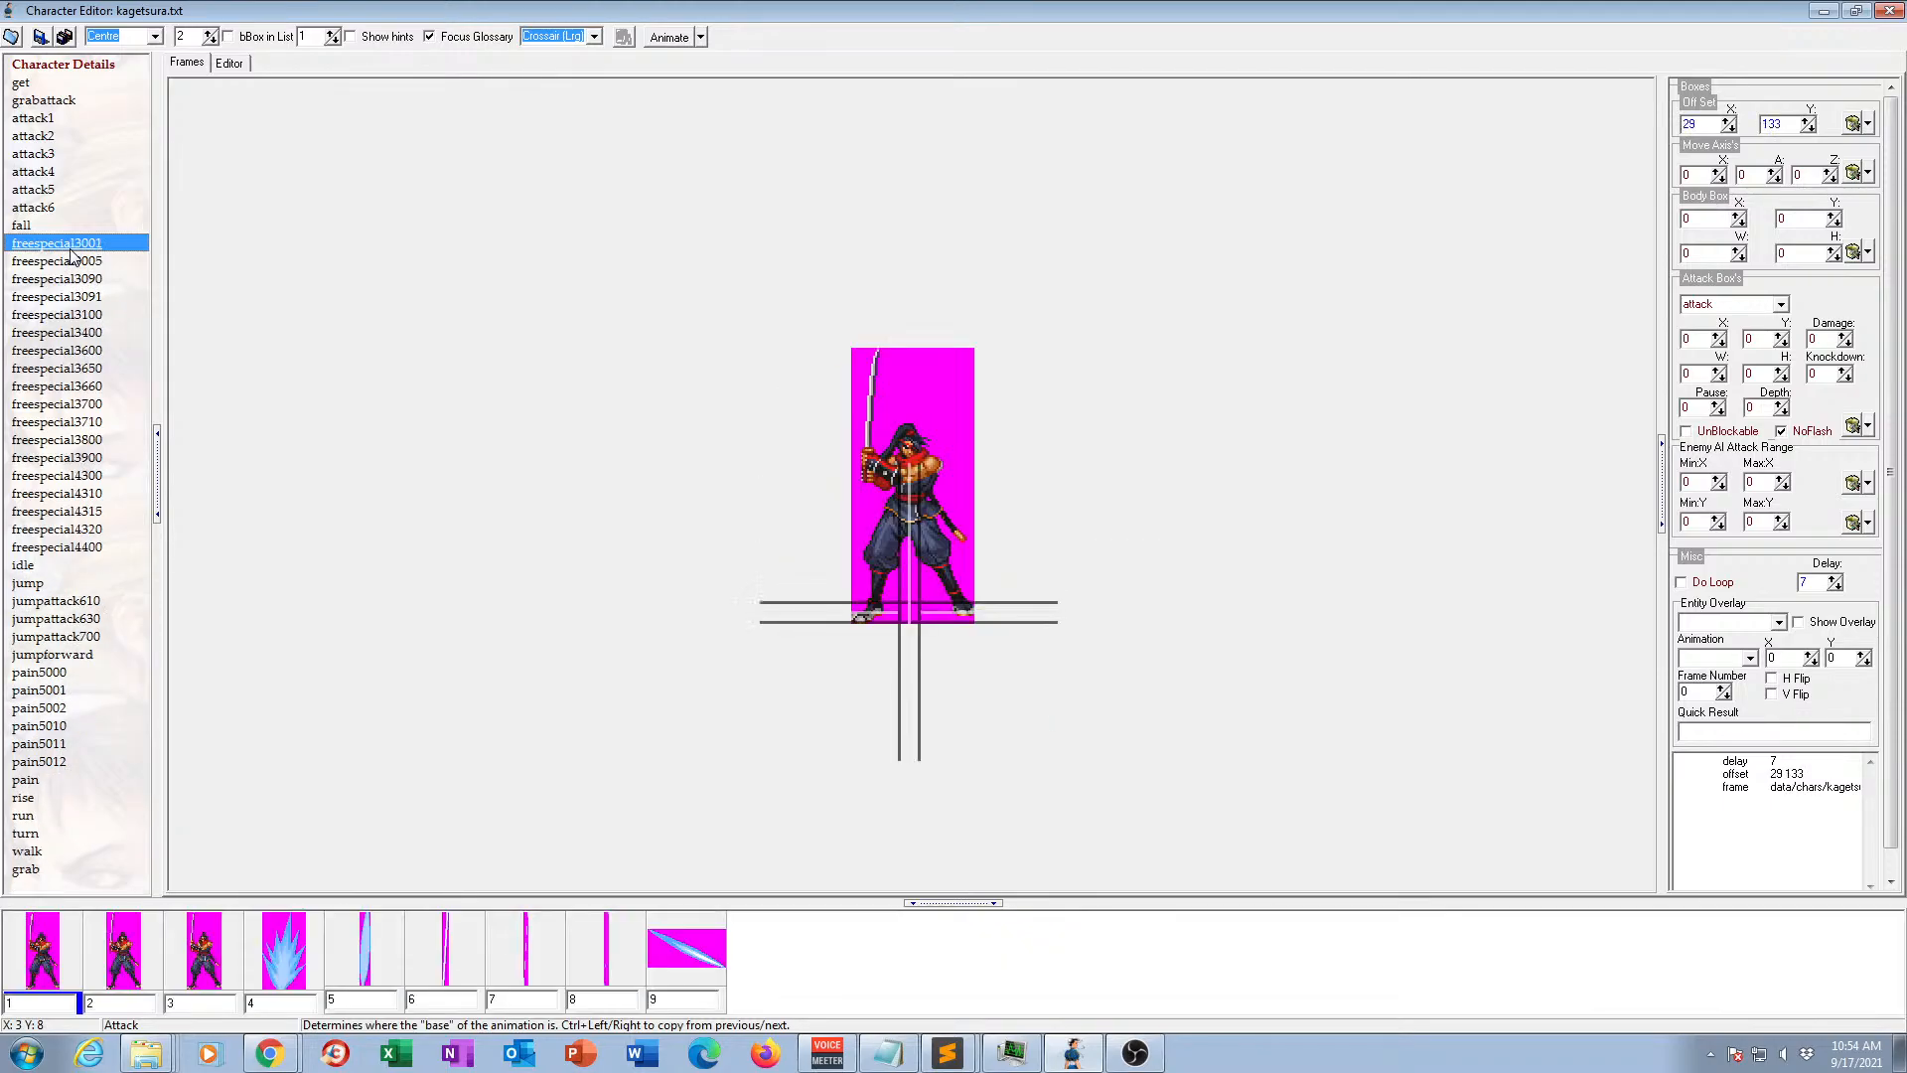
Delete the freespecial animations numbered 3001, 3005, 3090, 3091, 3100 and 3400.
{"action": "key", "text": "Delete"}
{"action": "key", "text": "Delete"}
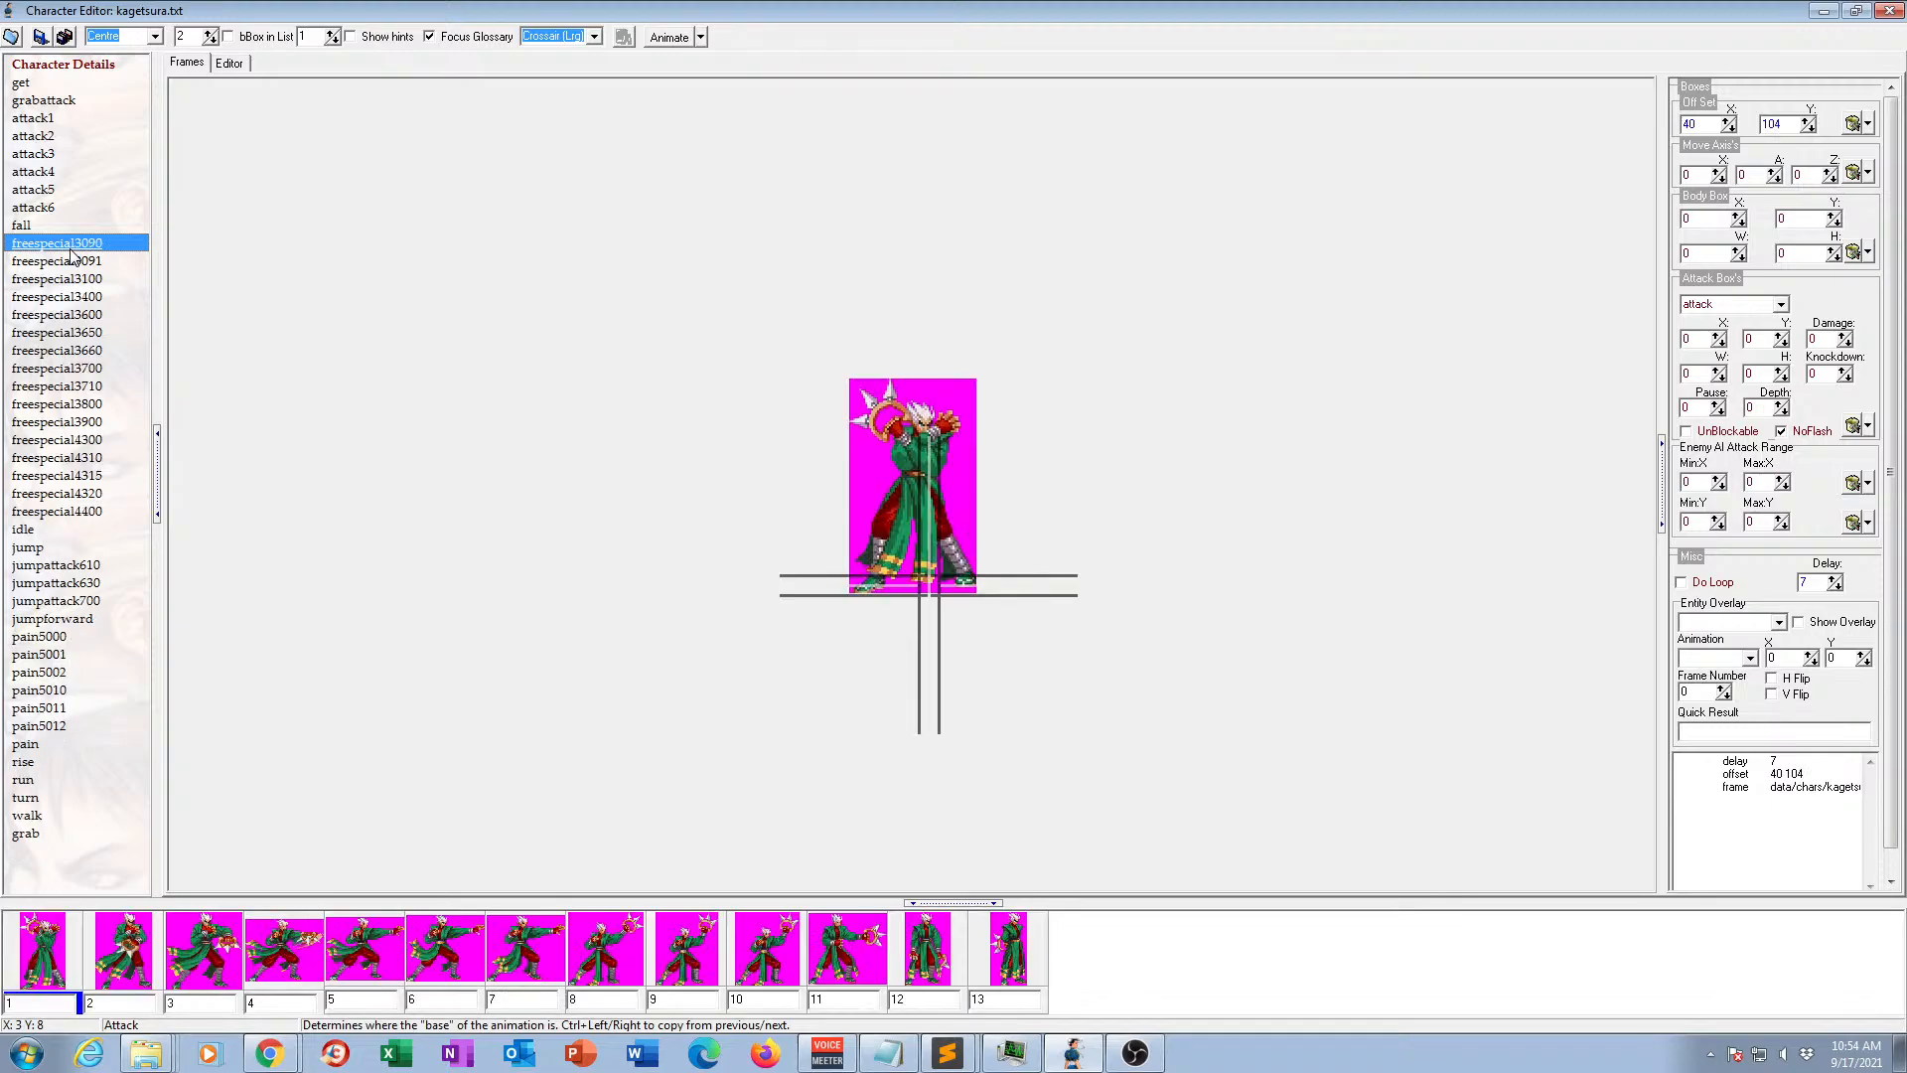
{"action": "key", "text": "Delete"}
{"action": "key", "text": "Delete"}
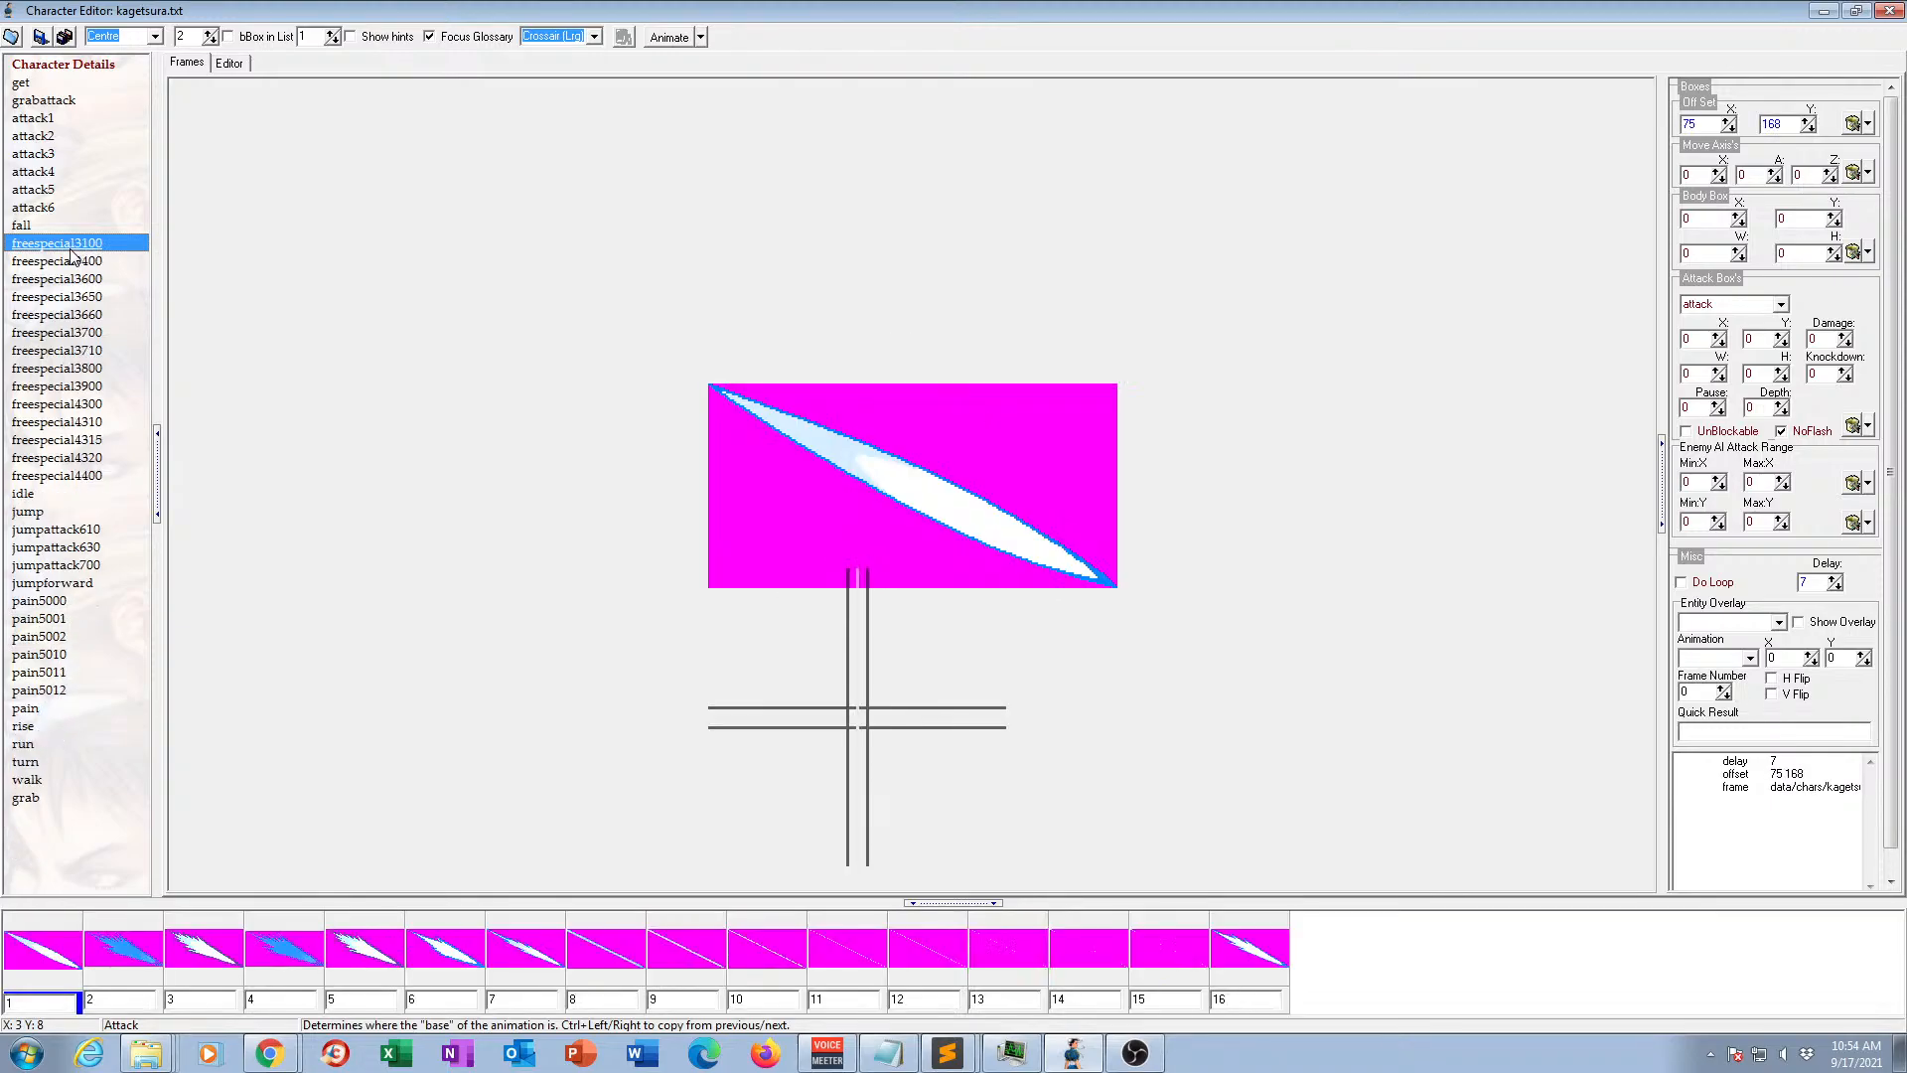
{"action": "key", "text": "Delete"}
{"action": "key", "text": "Delete"}
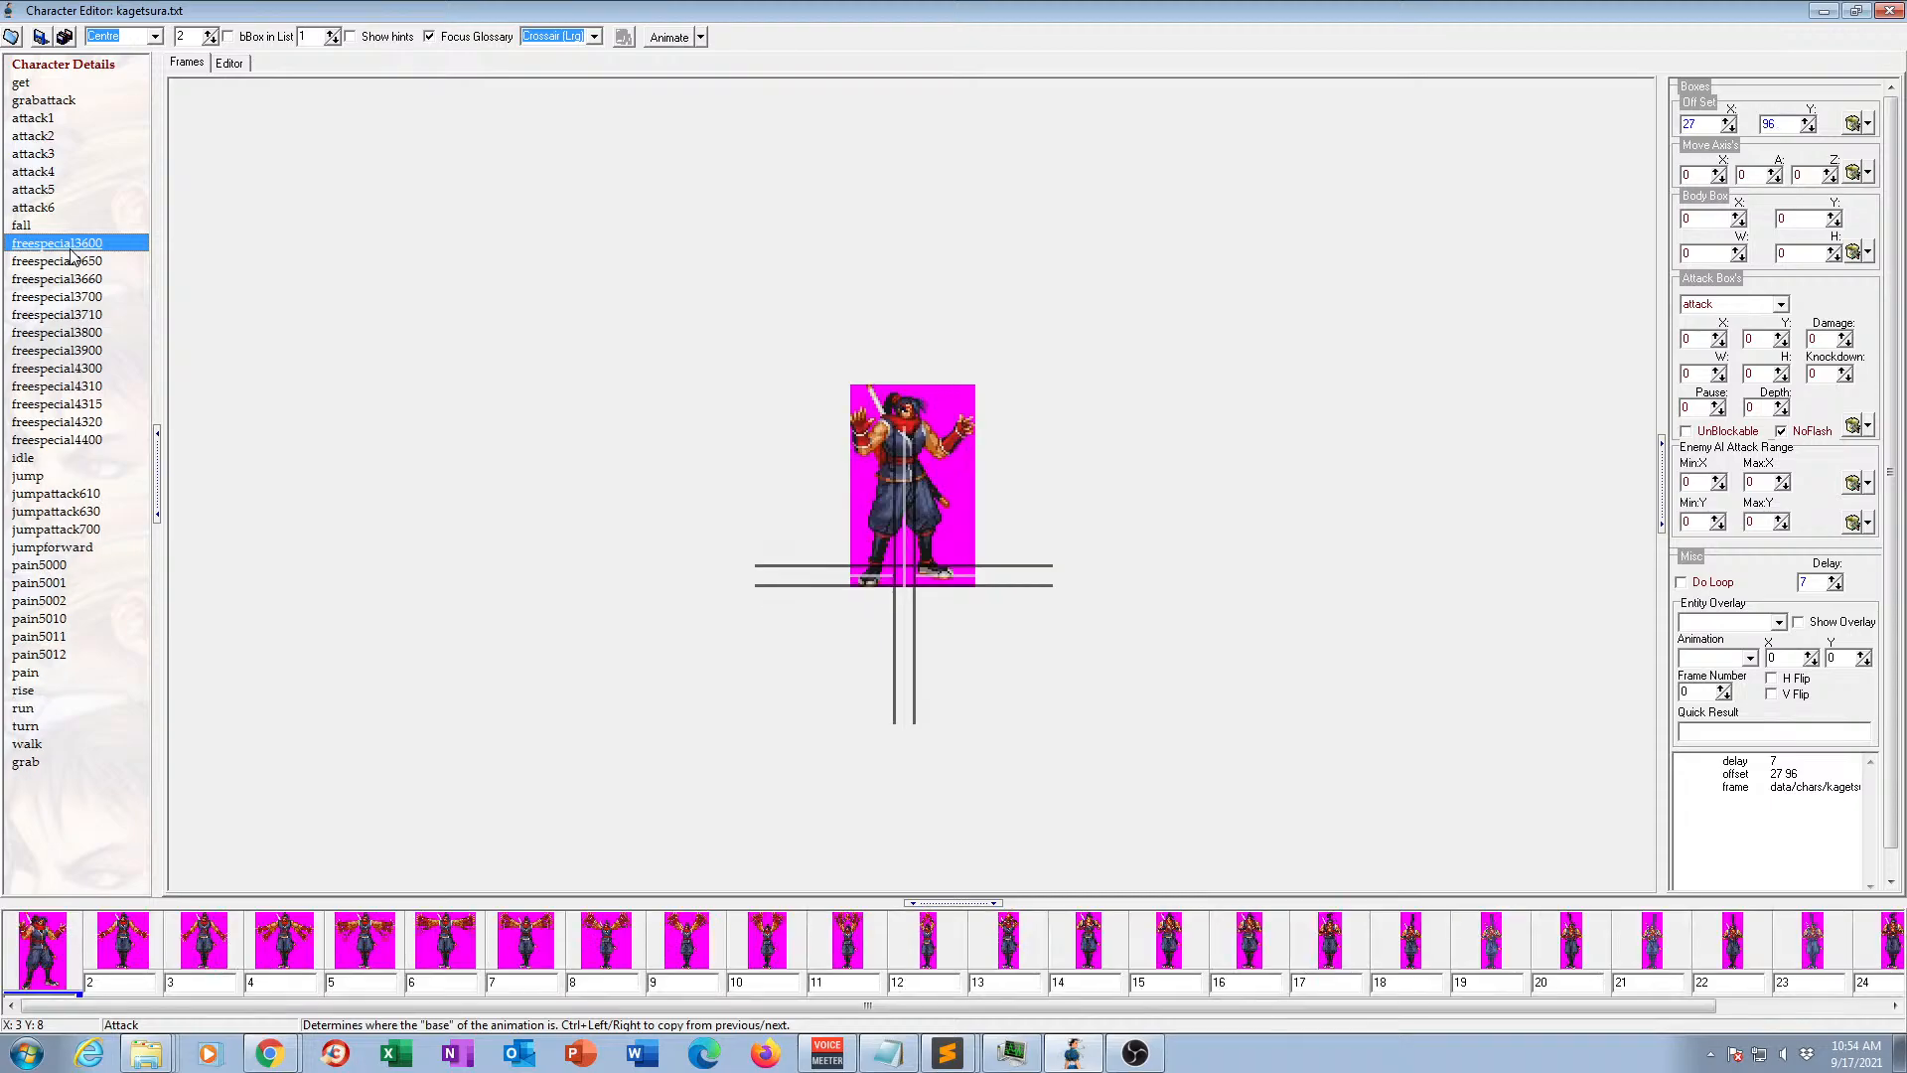
Delete the freespecial animations numbered 3600, 3650, 3660, 3700, 3710 and 3800.
{"action": "key", "text": "Delete"}
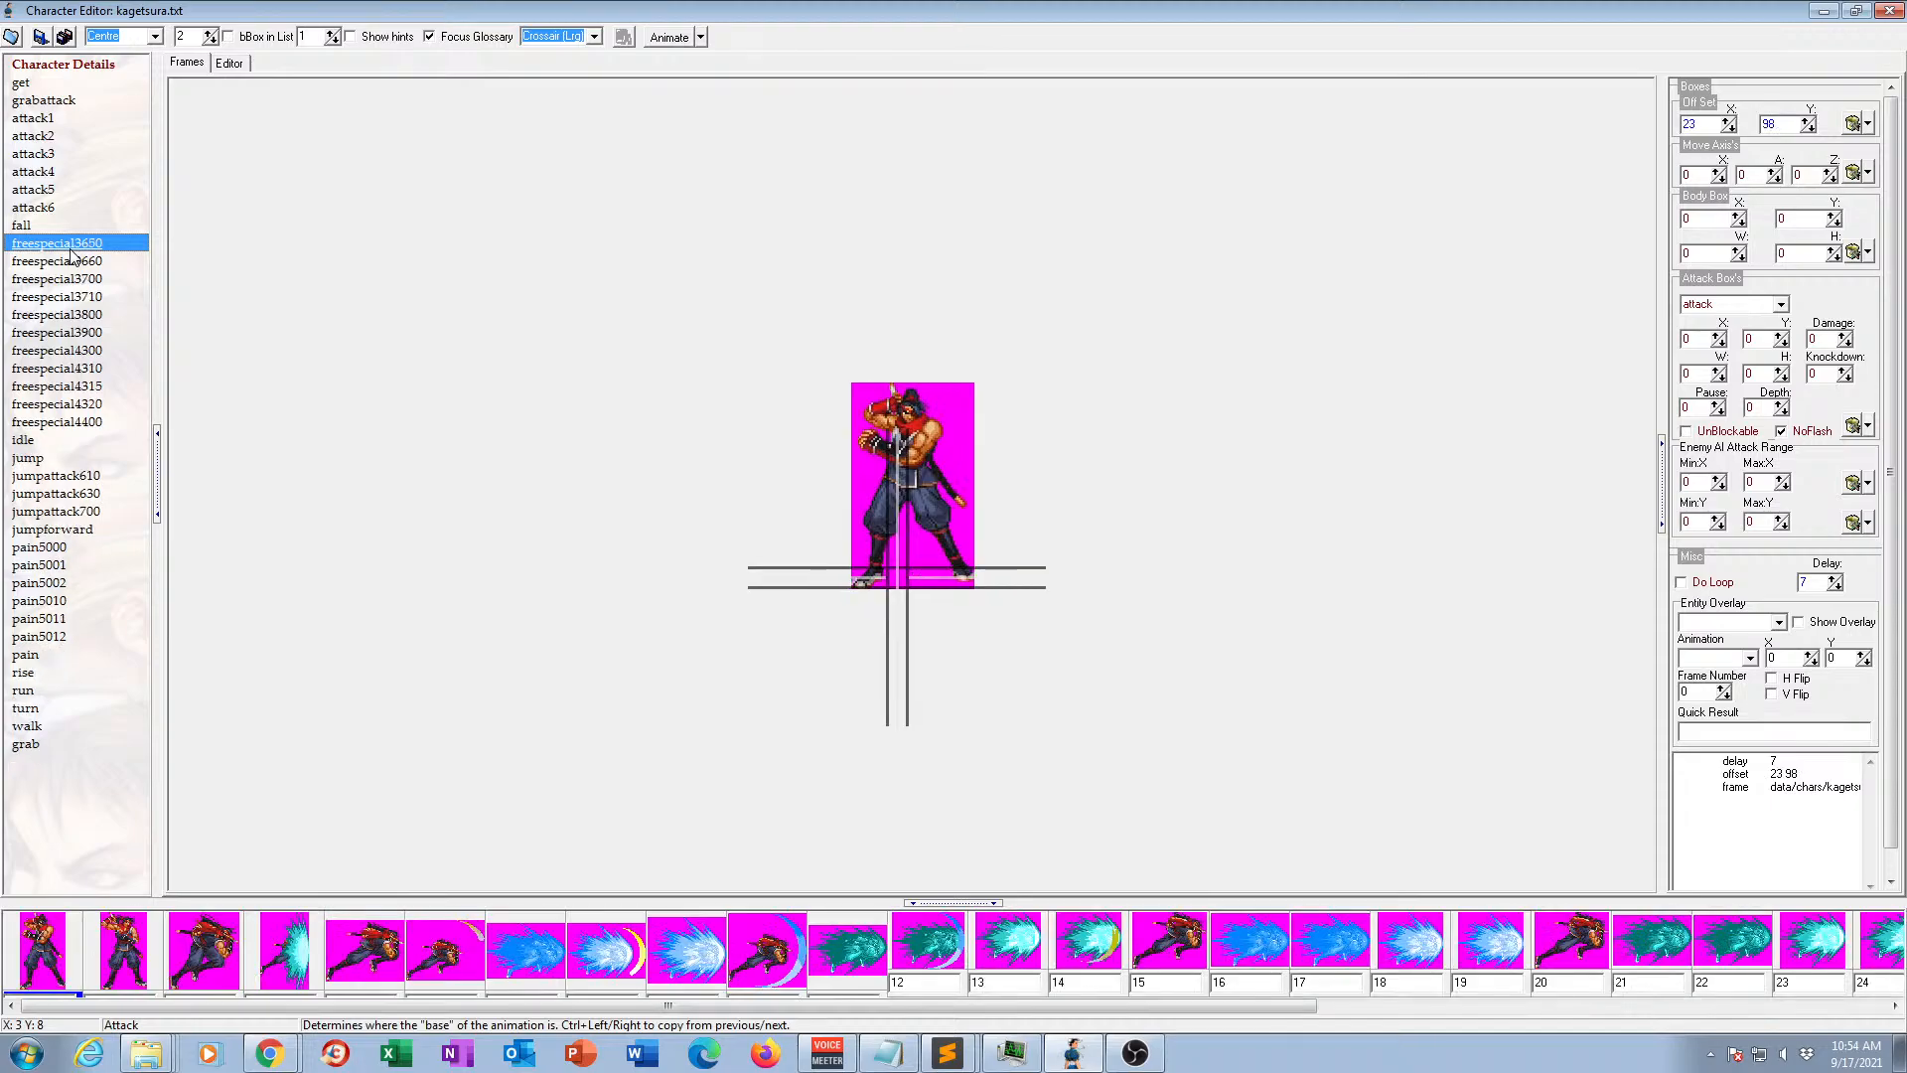
{"action": "key", "text": "Delete"}
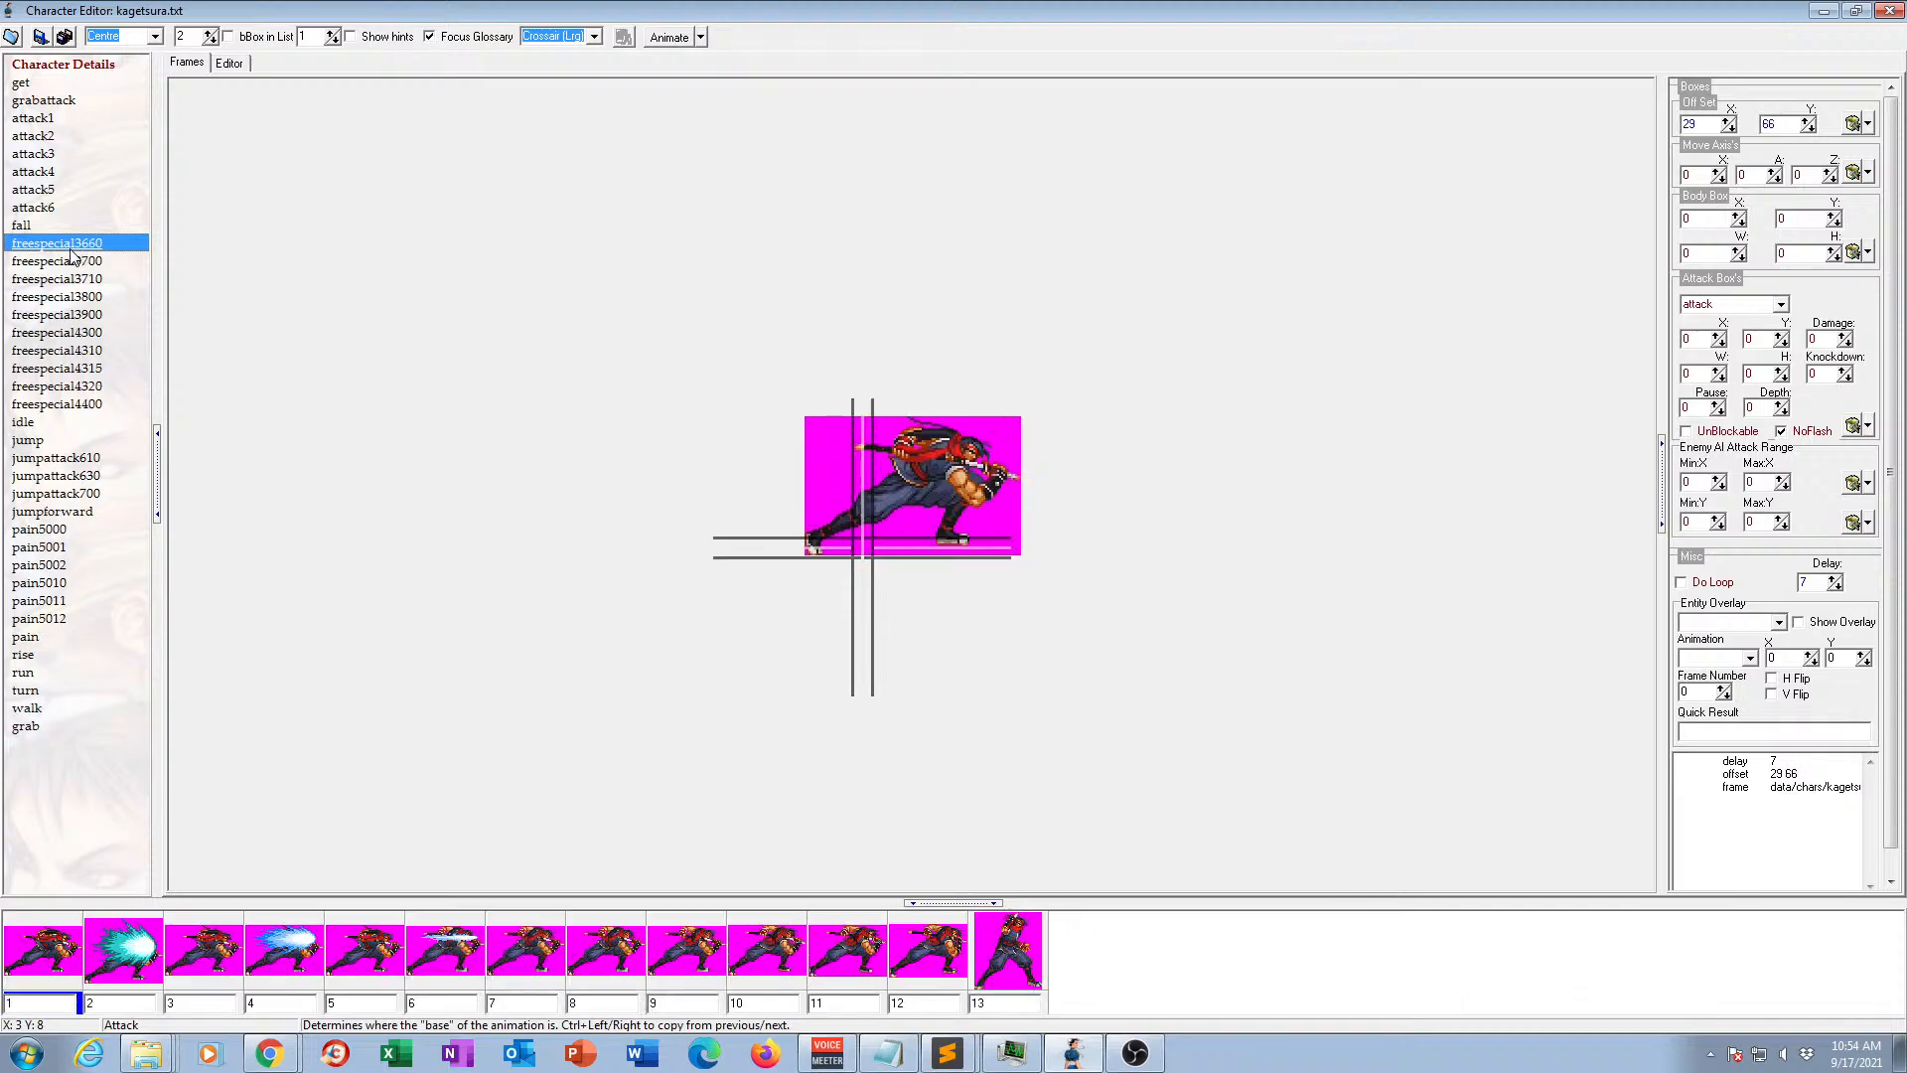
{"action": "key", "text": "Delete"}
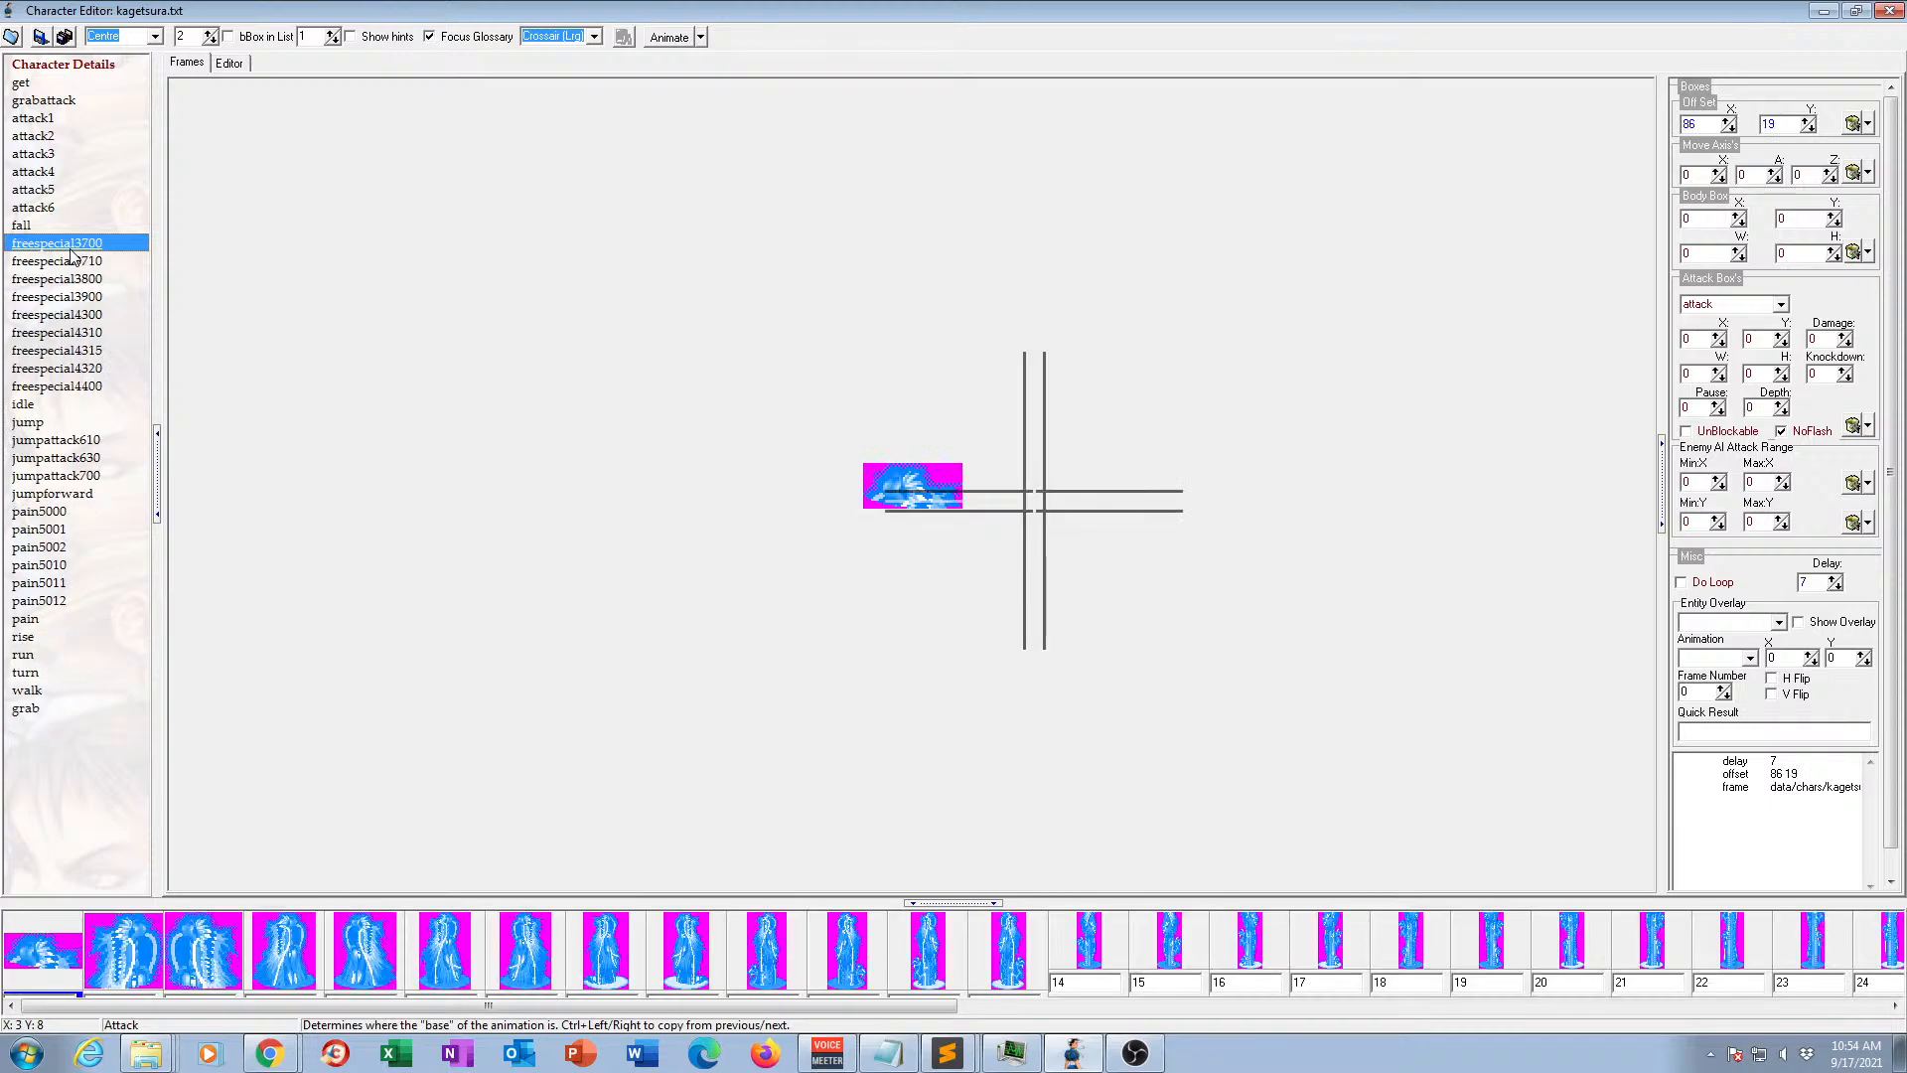
{"action": "key", "text": "Delete"}
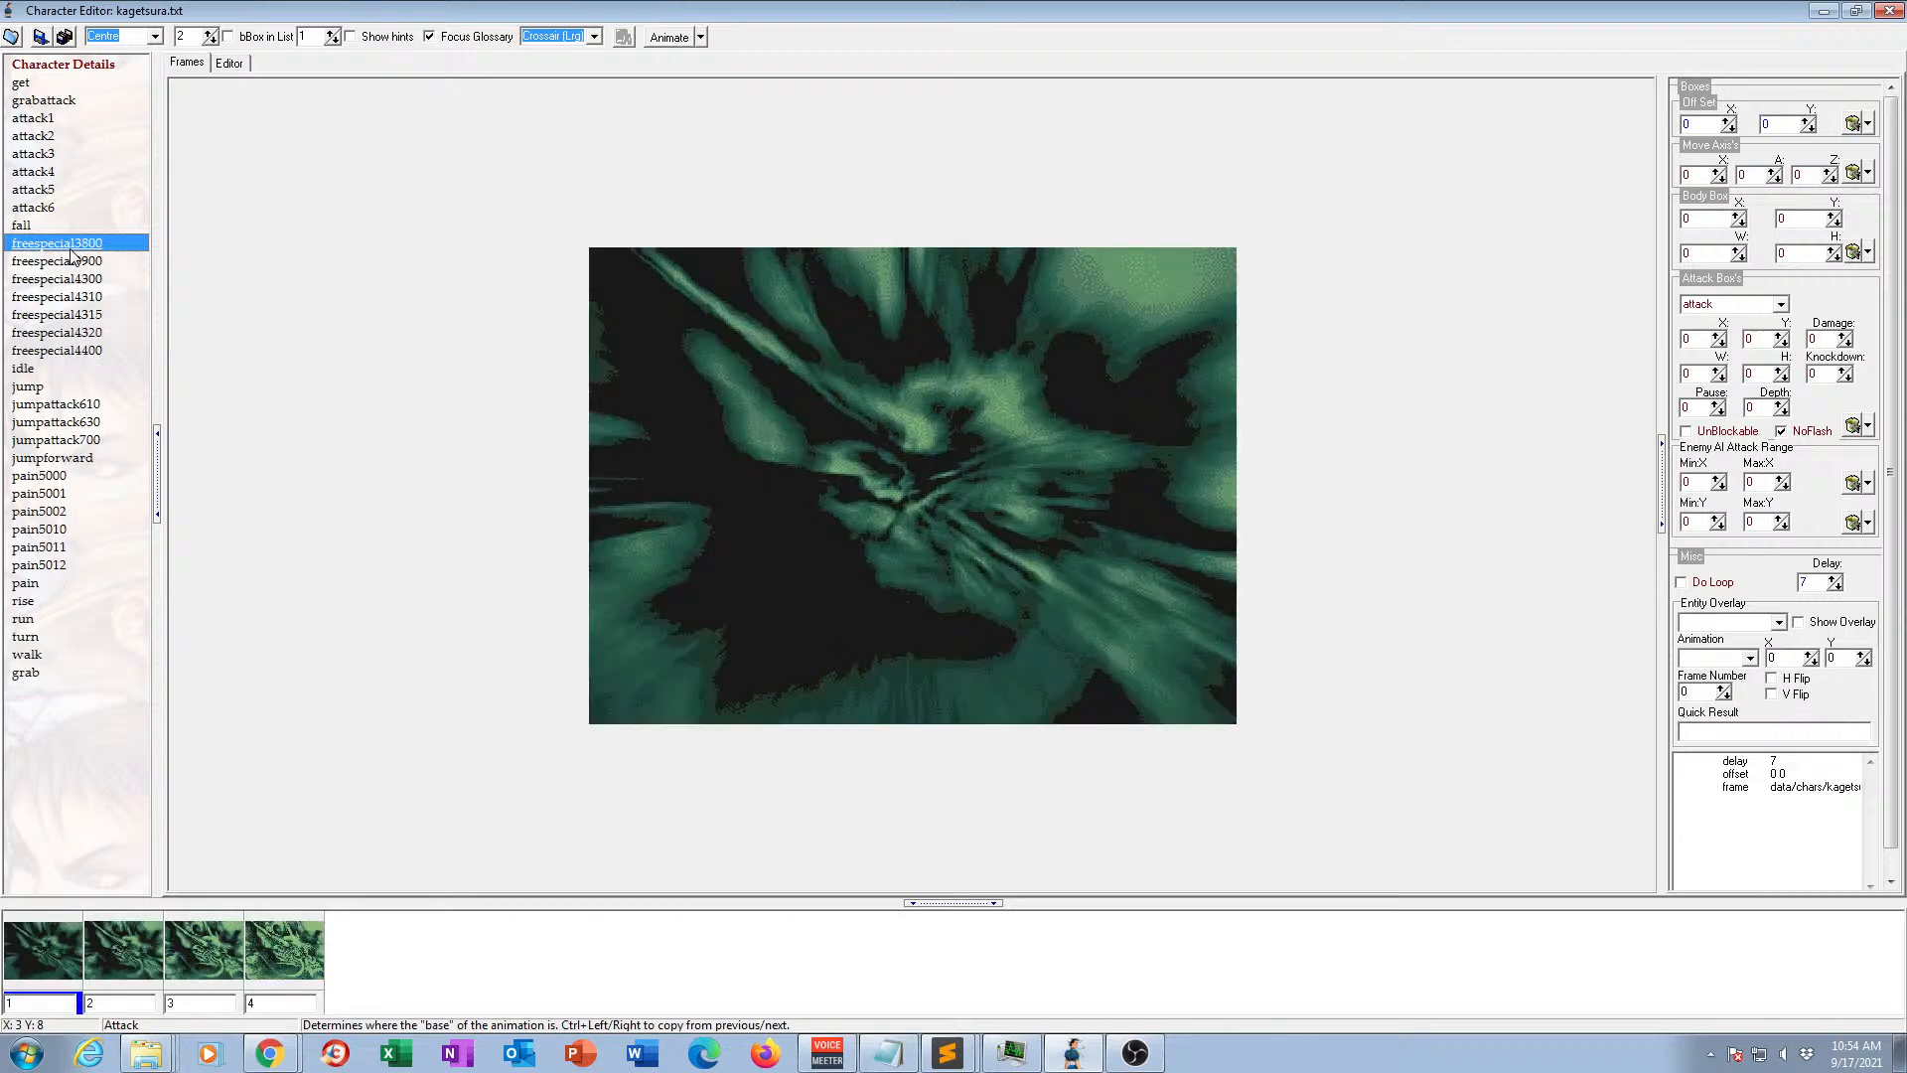
{"action": "key", "text": "Delete"}
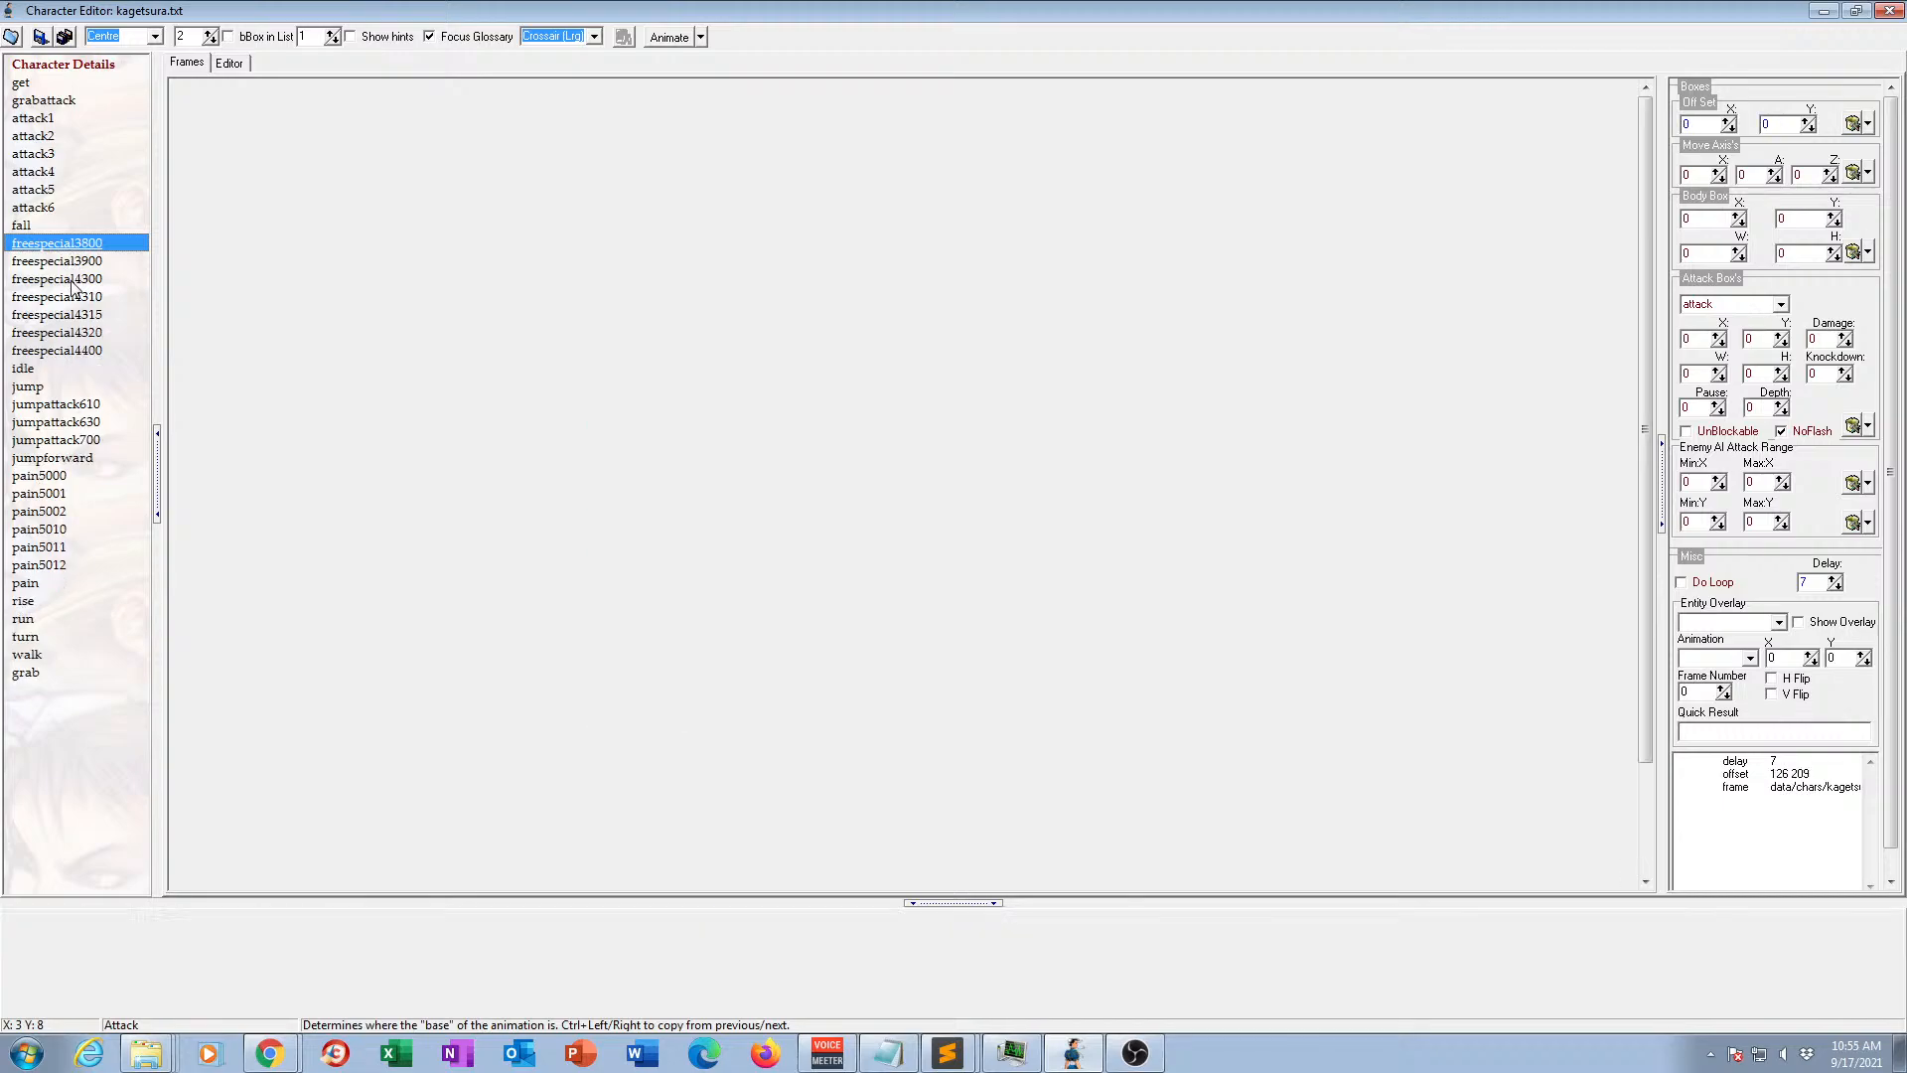
{"action": "key", "text": "Delete"}
Delete the remaining freespecial animations numbered 3900, 4300, 4310, 4315, 4320 and 4400.
{"action": "key", "text": "Delete"}
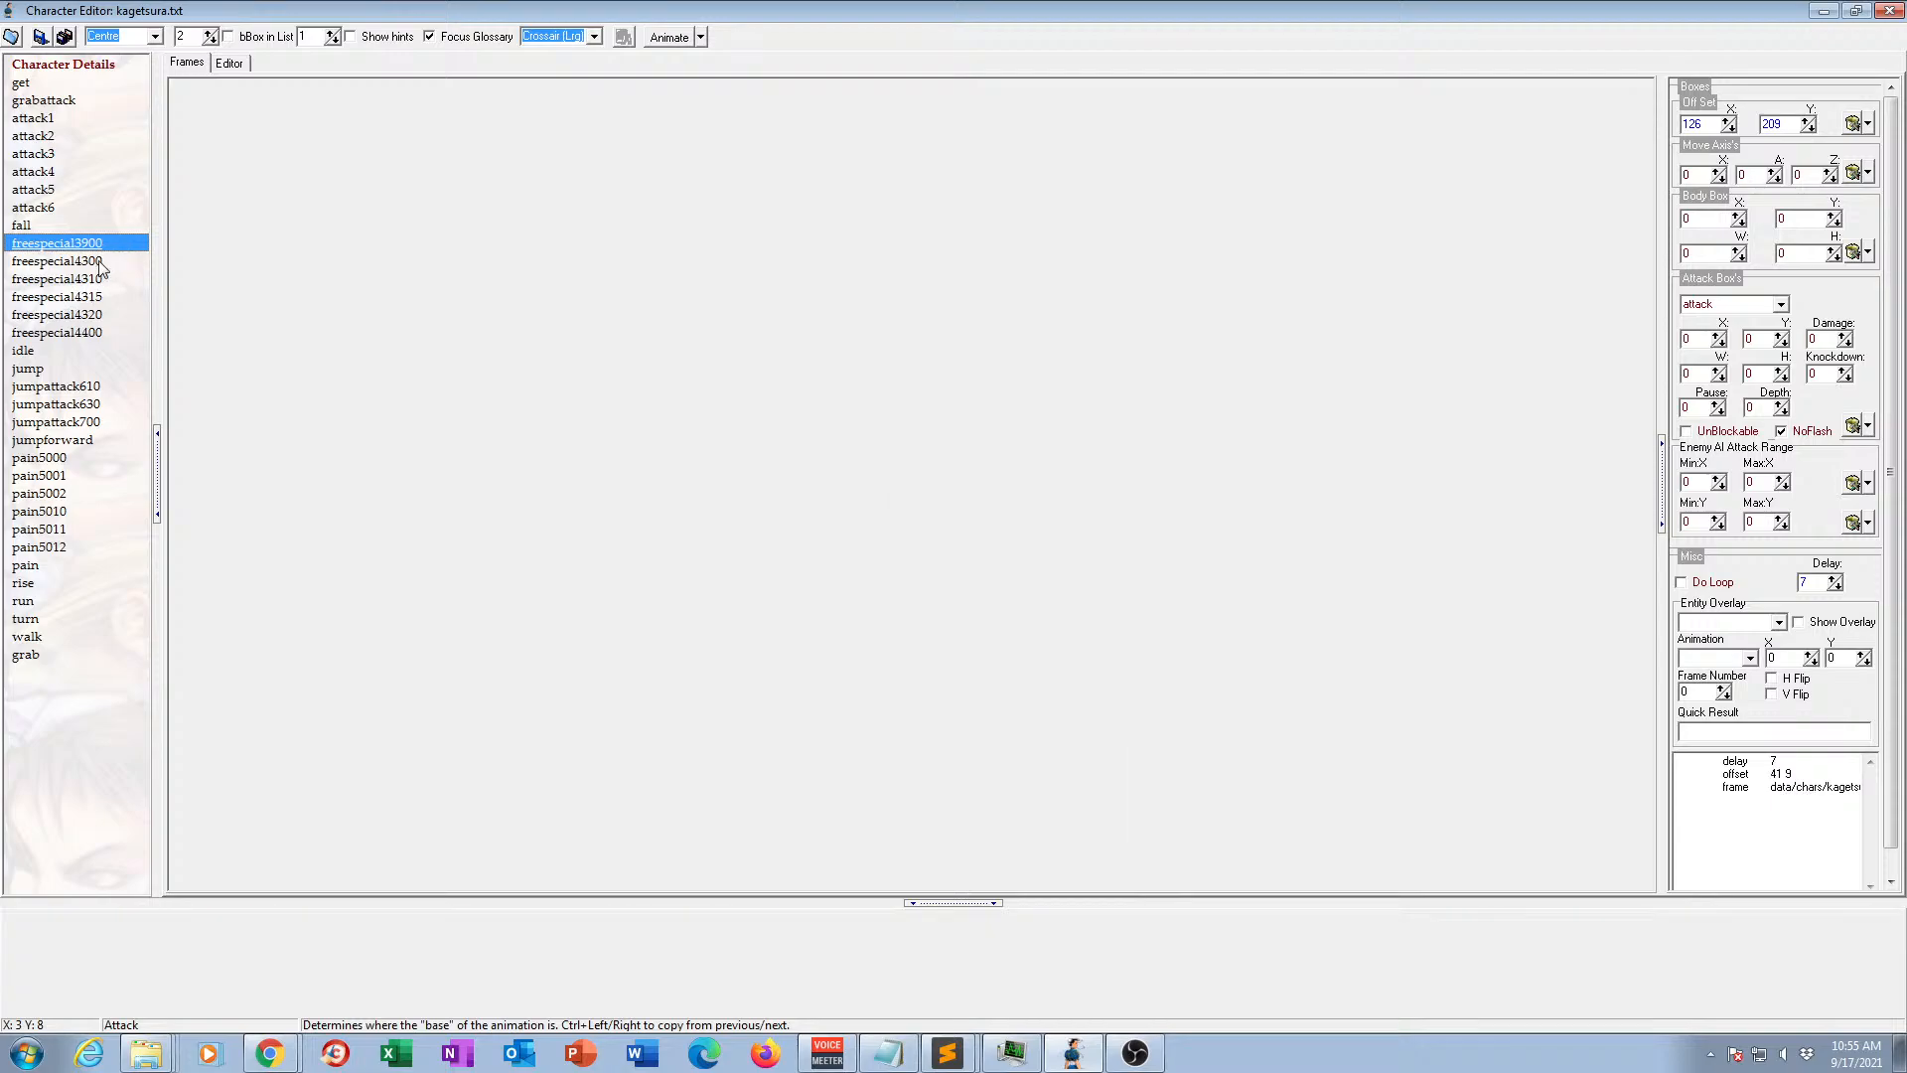
{"action": "key", "text": "Delete"}
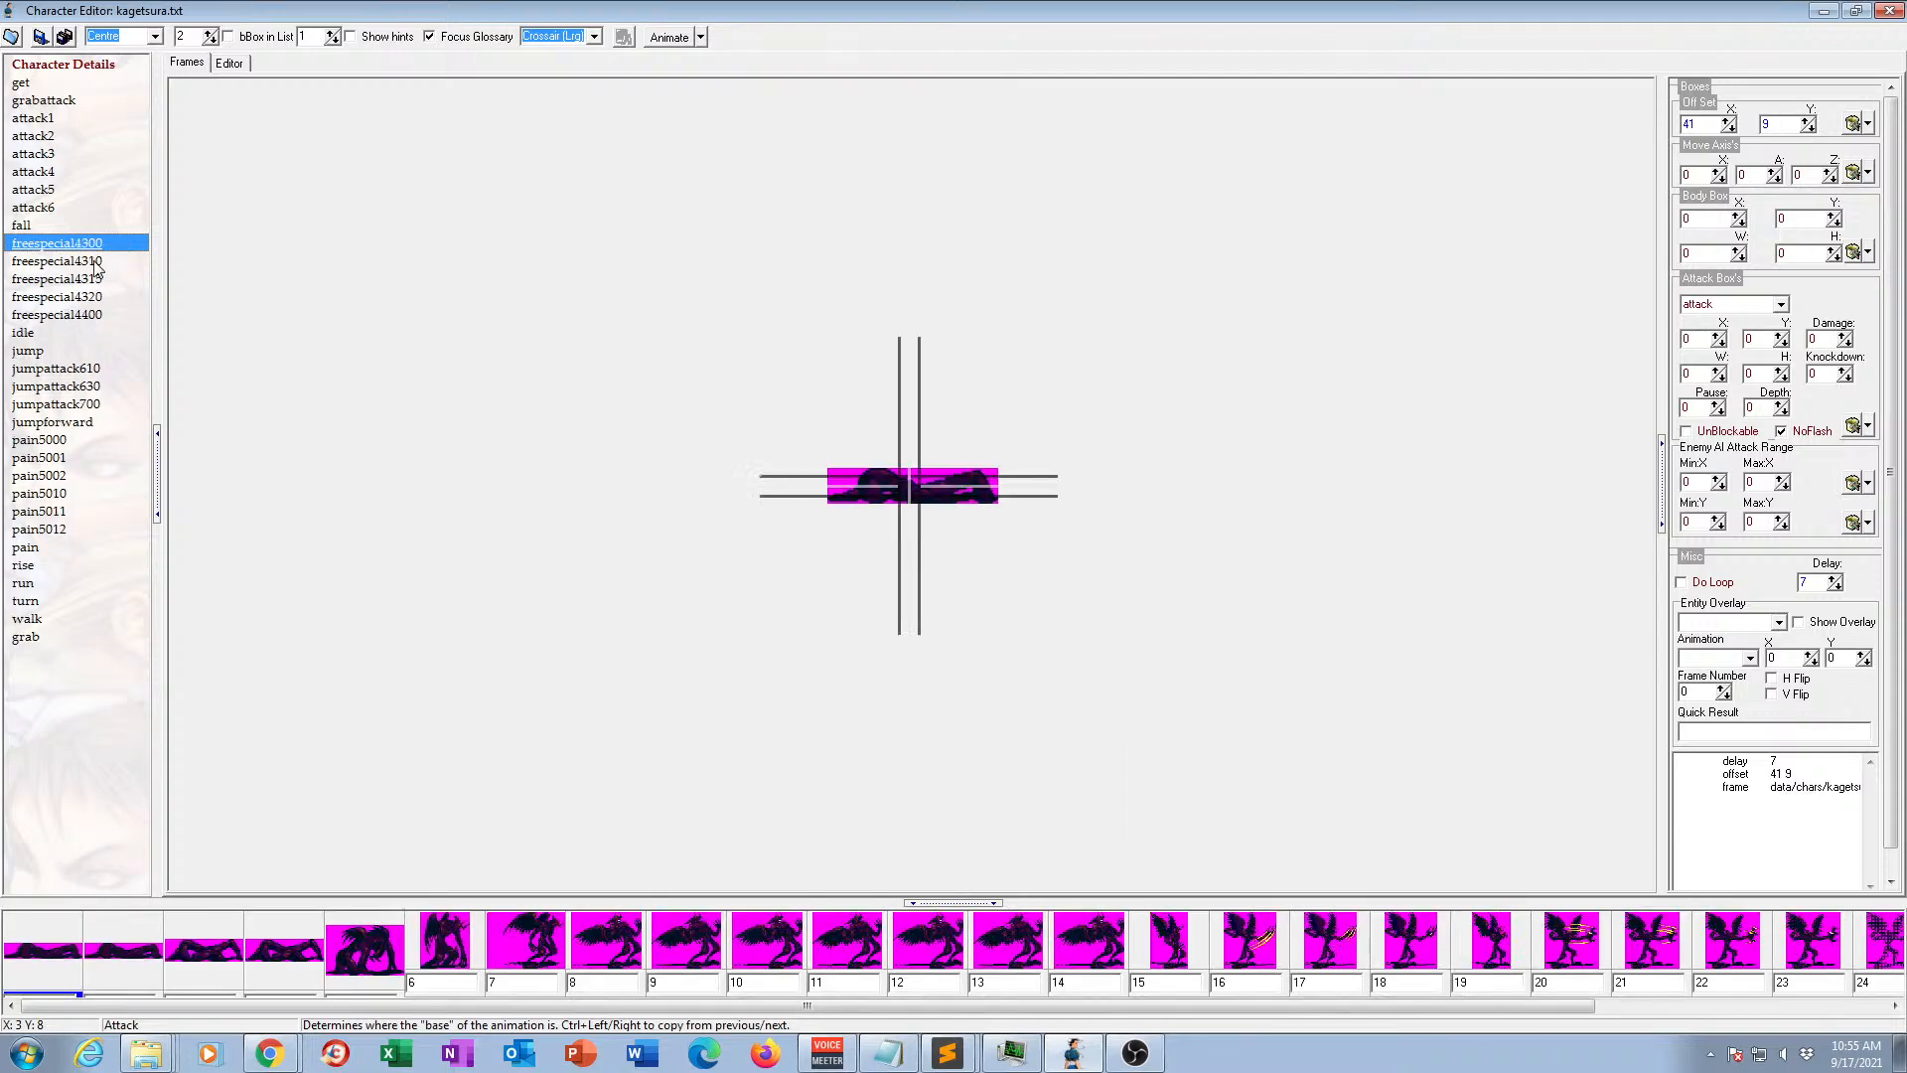
{"action": "key", "text": "Delete"}
{"action": "key", "text": "Delete"}
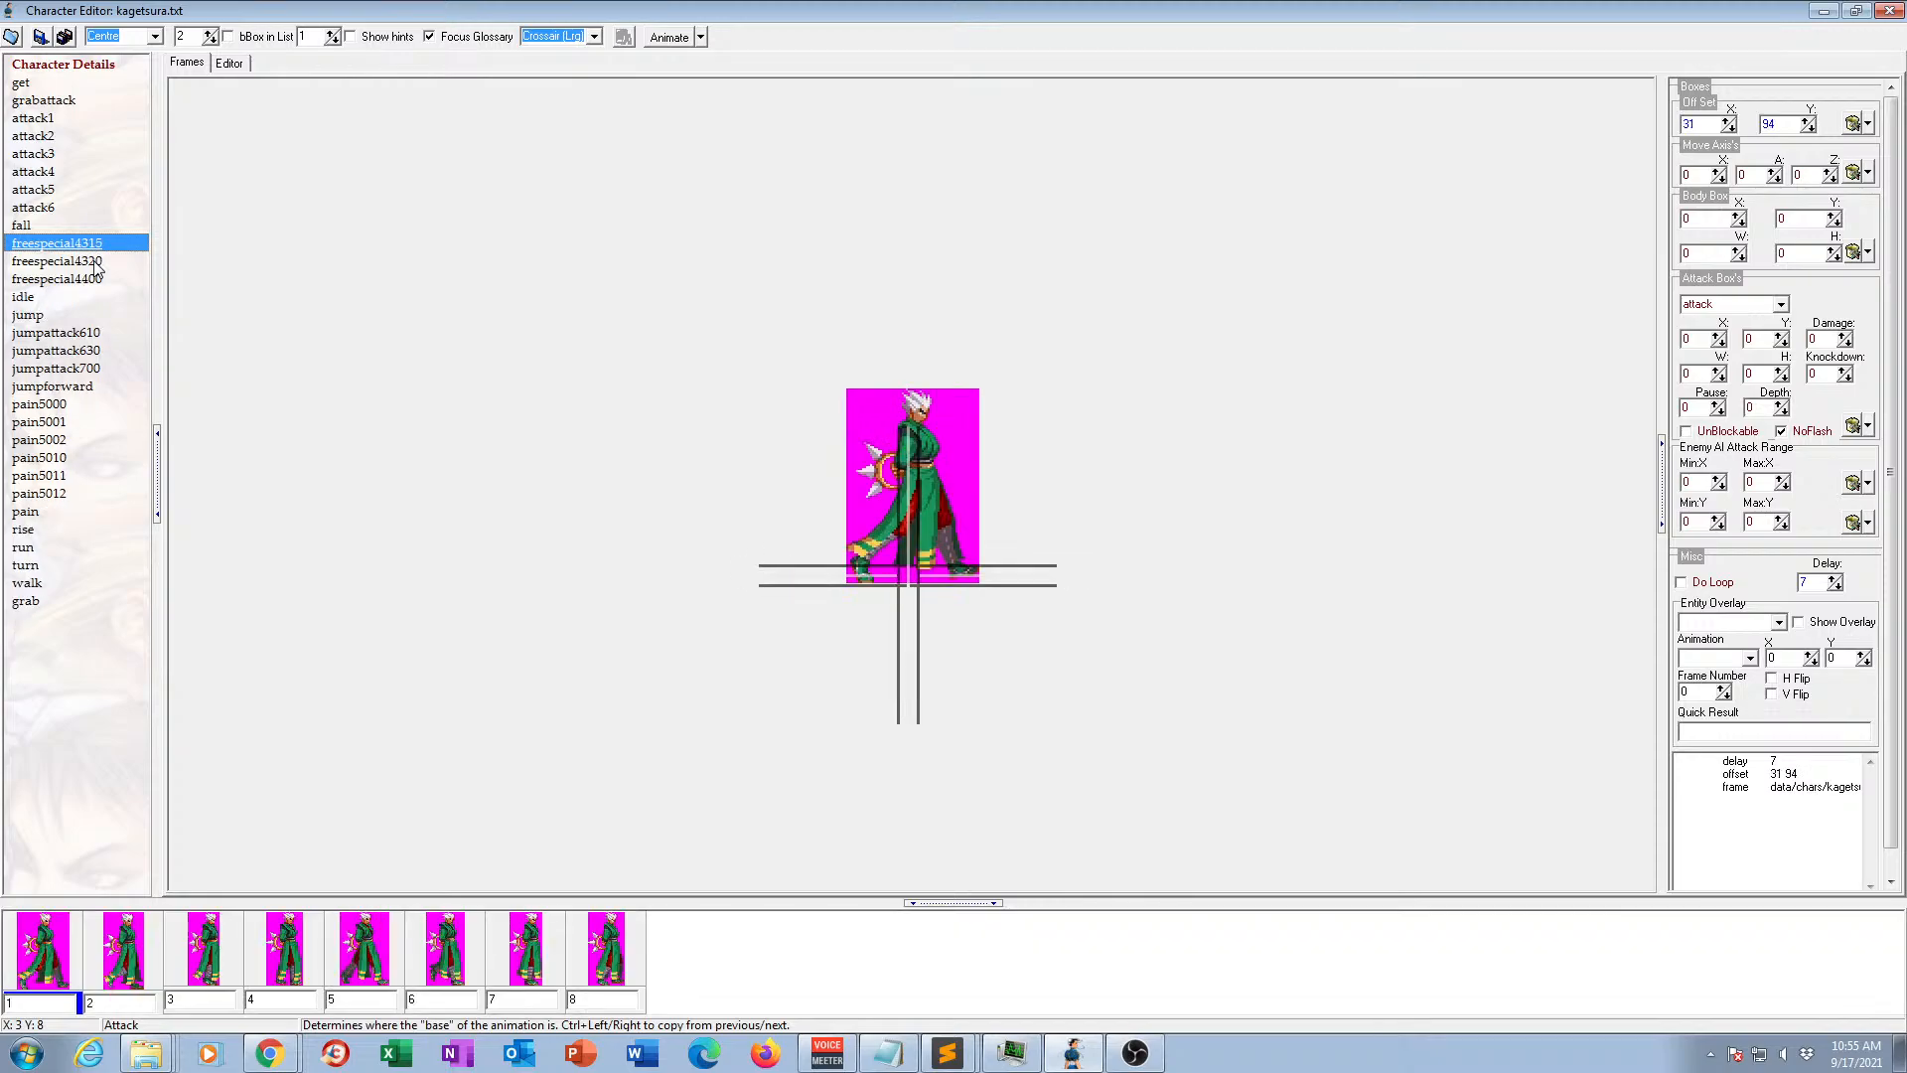
{"action": "key", "text": "Delete"}
{"action": "key", "text": "Delete"}
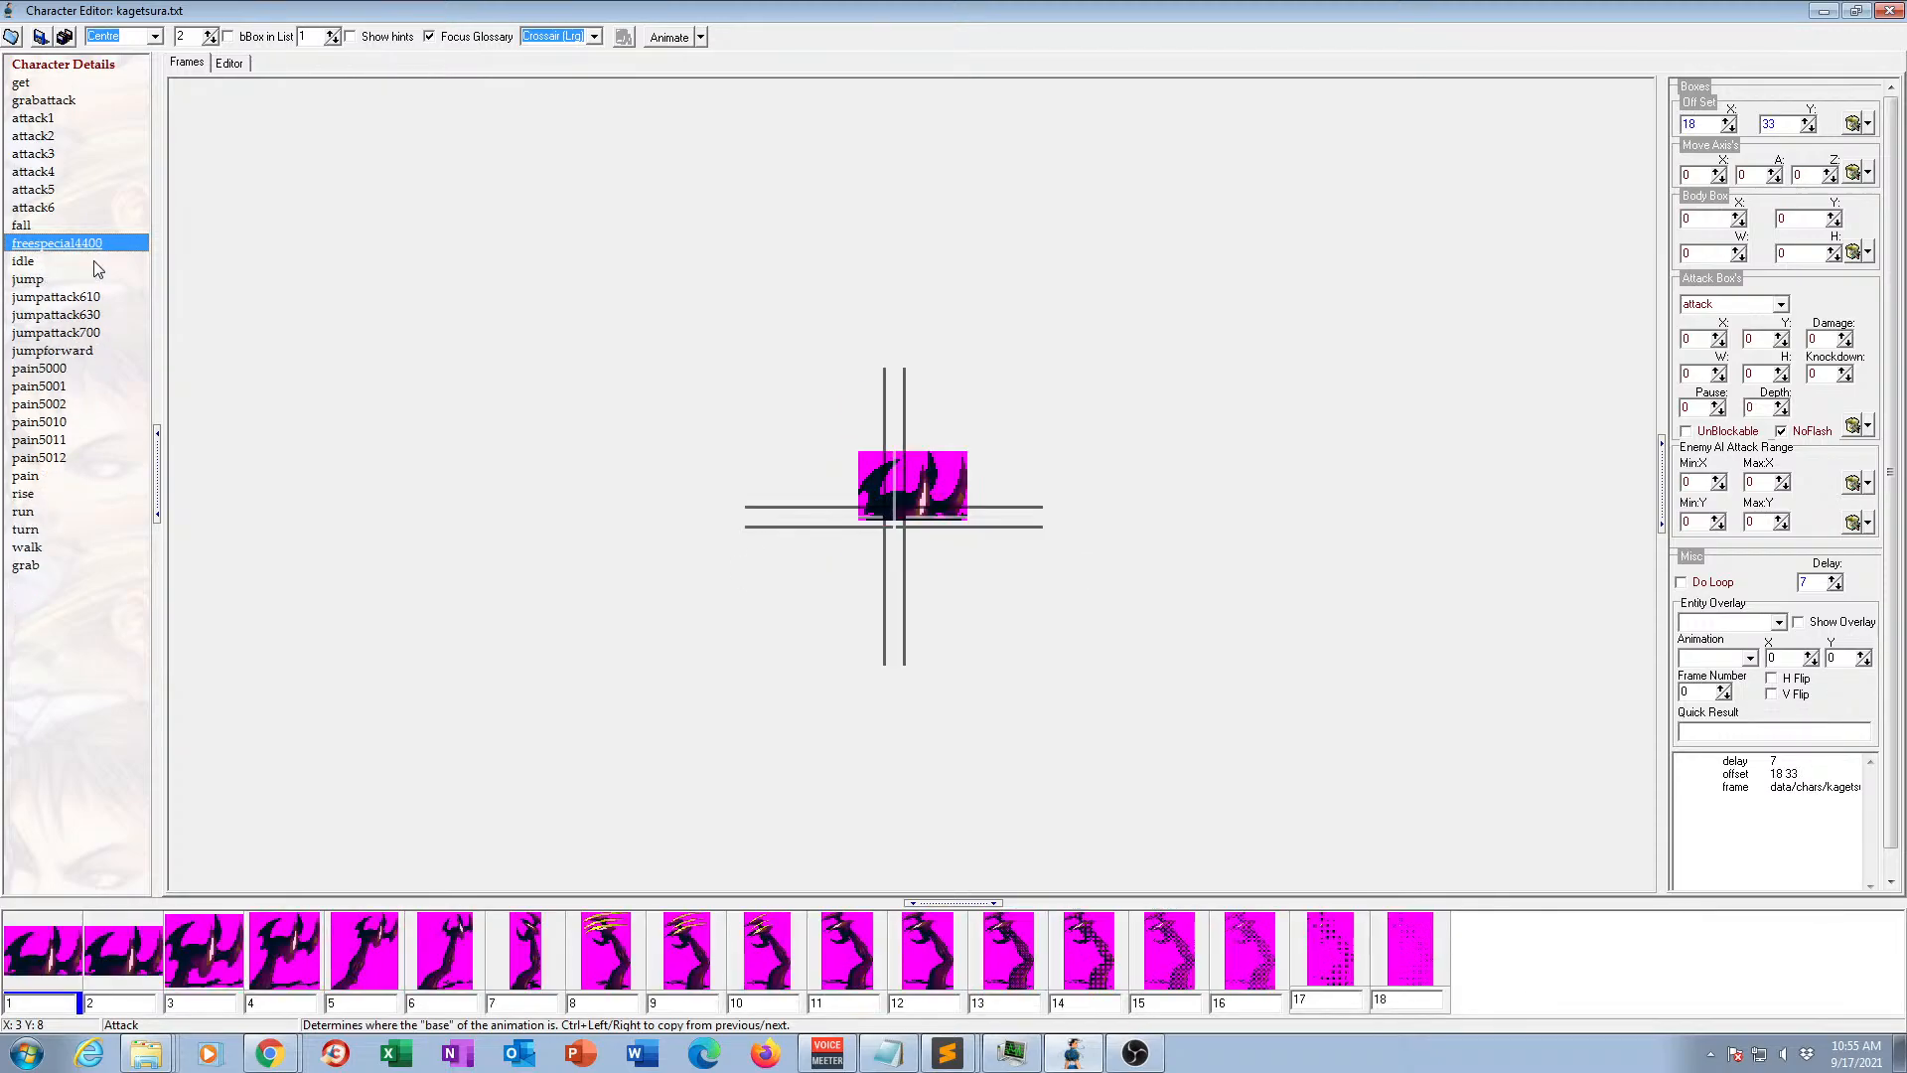
{"action": "key", "text": "Delete"}
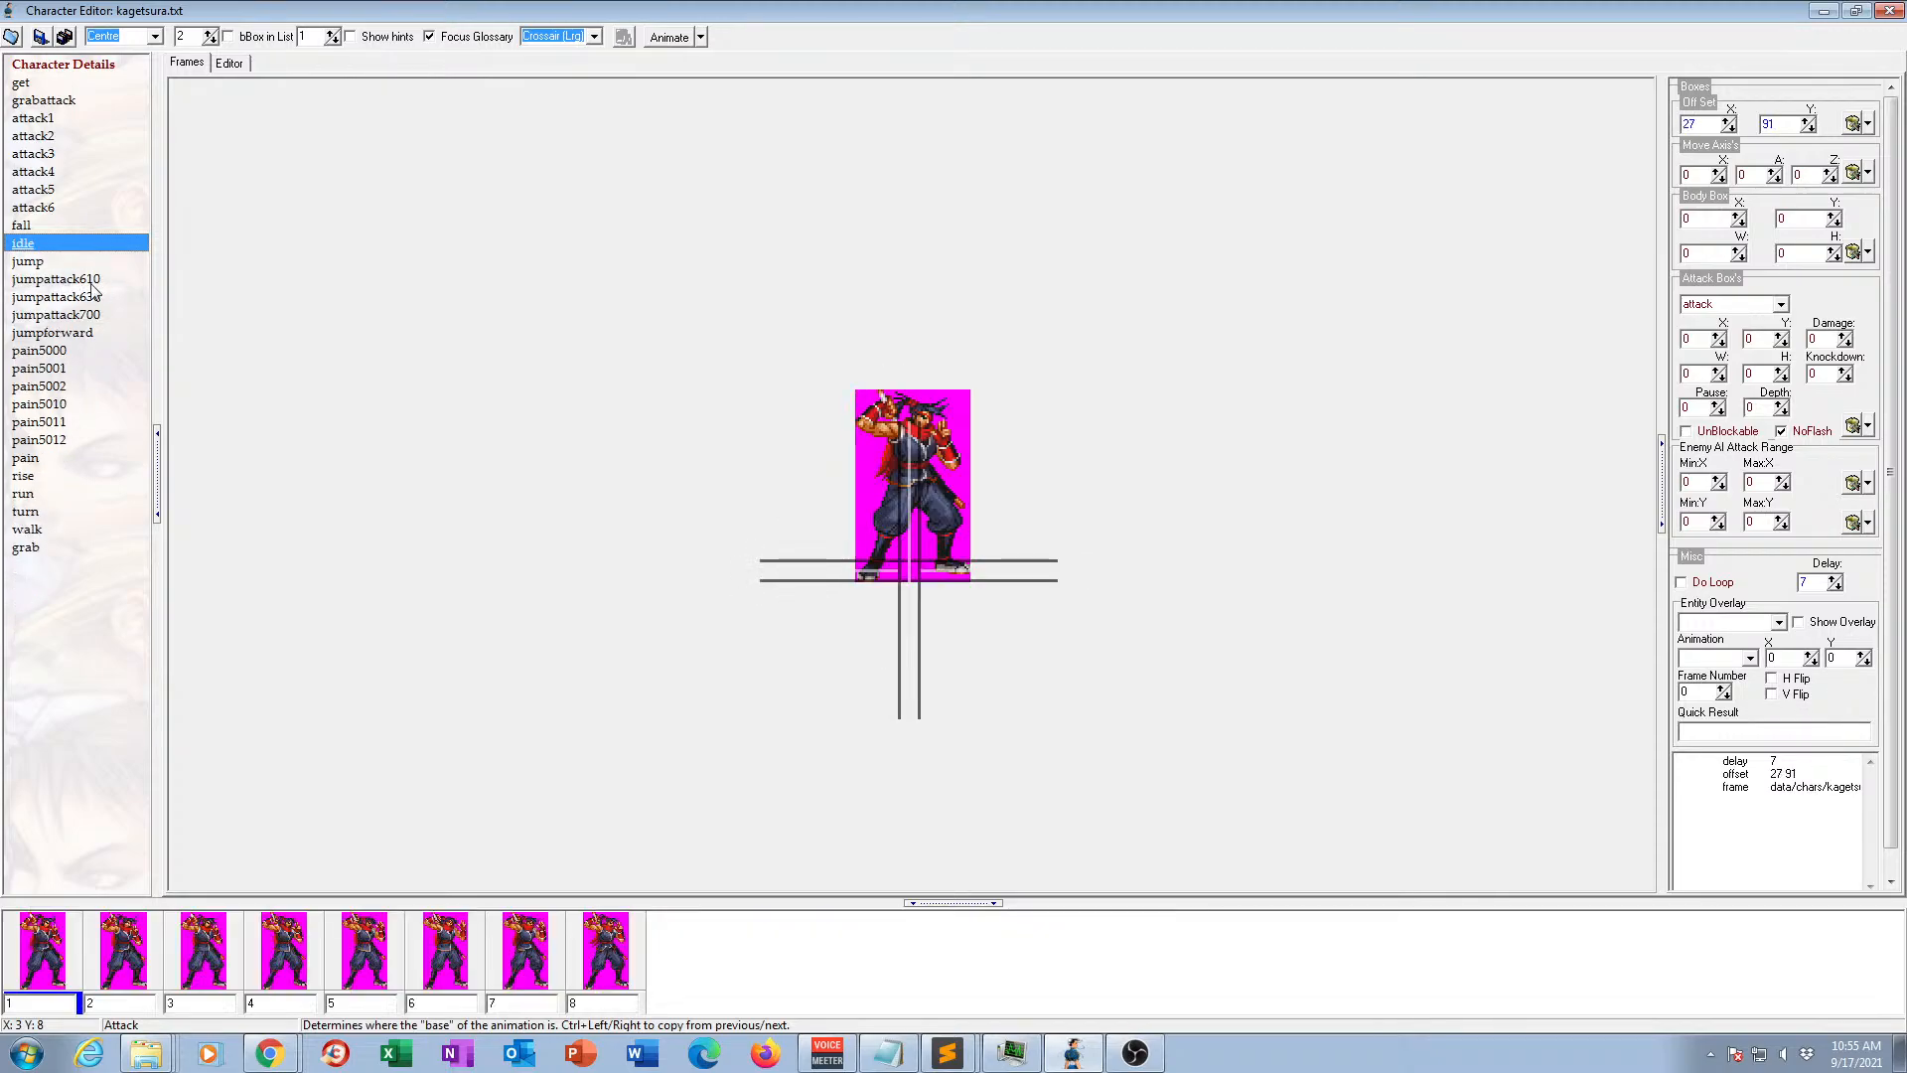
Review the jump and jump attack animations and delete jumpattack700.
{"action": "left_click", "coordinate": [32, 261]}
{"action": "left_click", "coordinate": [89, 281]}
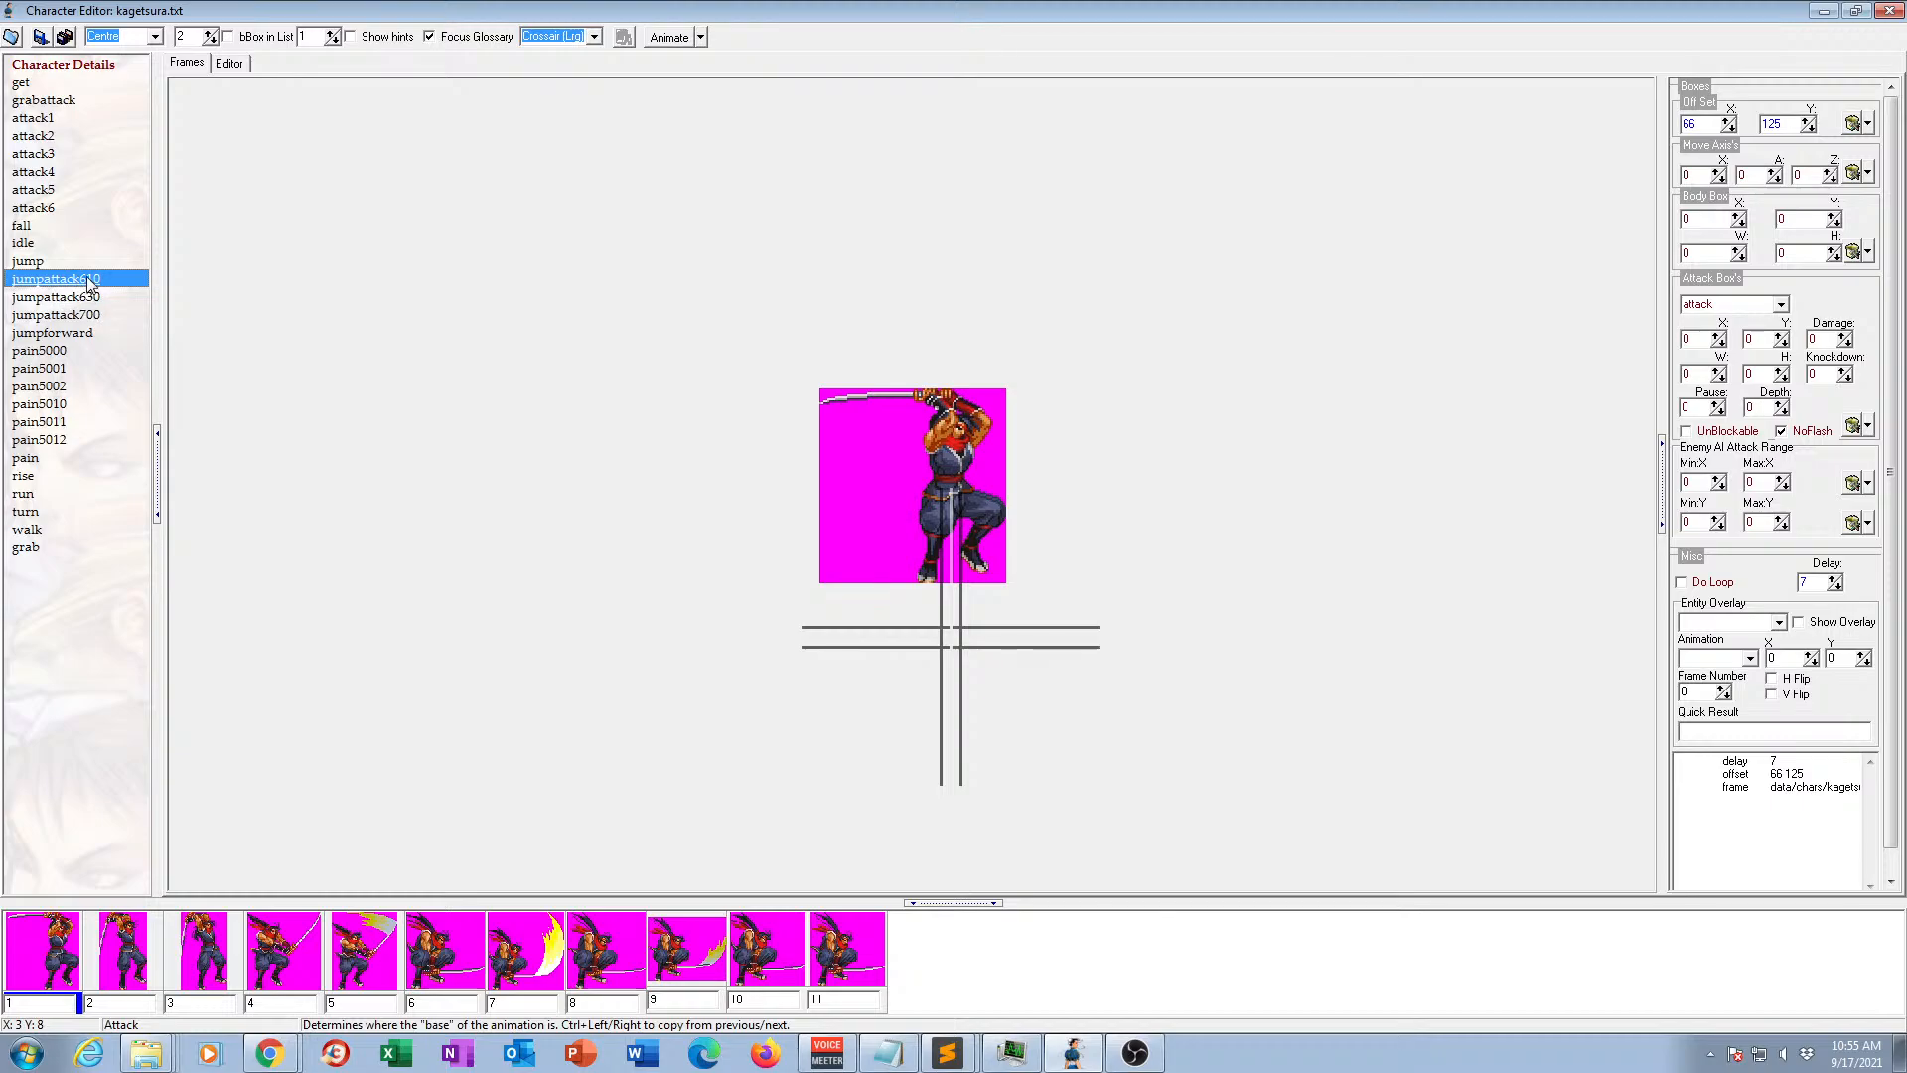
{"action": "left_click", "coordinate": [93, 316]}
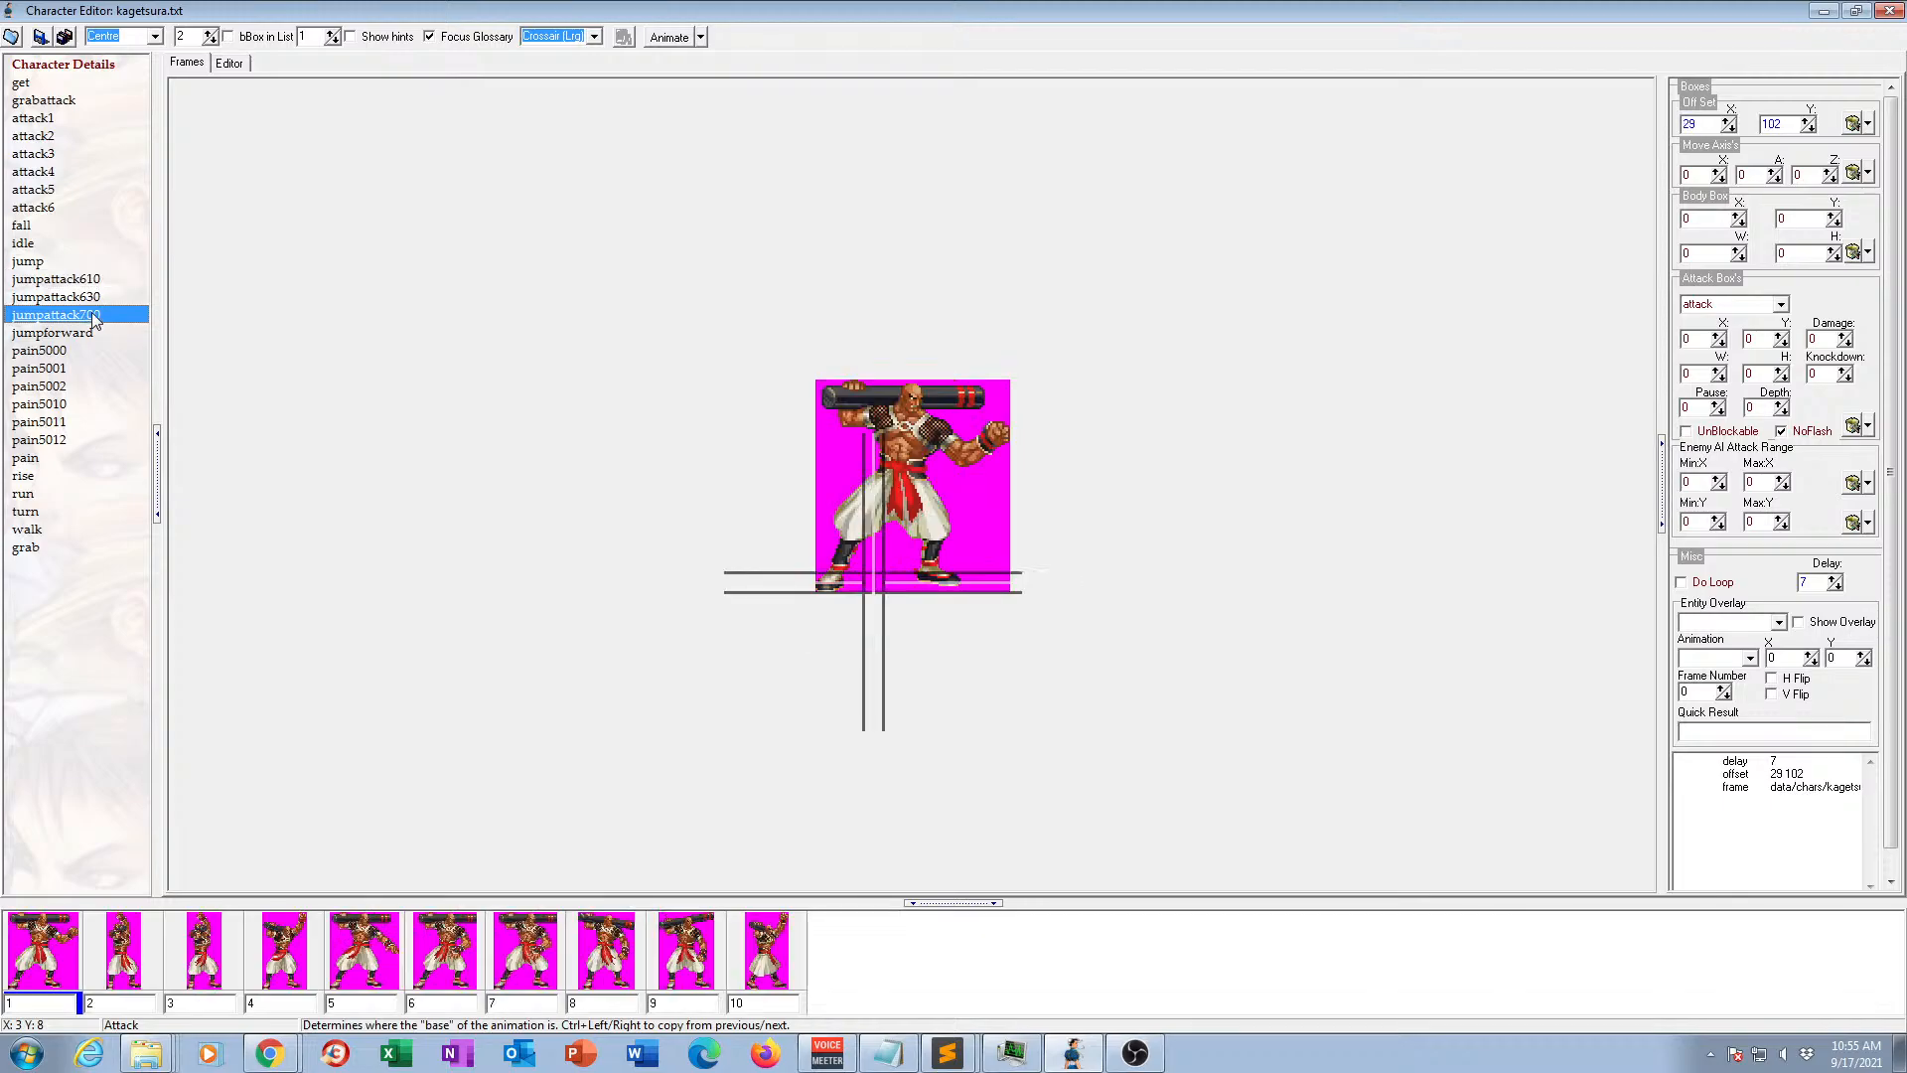
{"action": "left_click", "coordinate": [108, 350]}
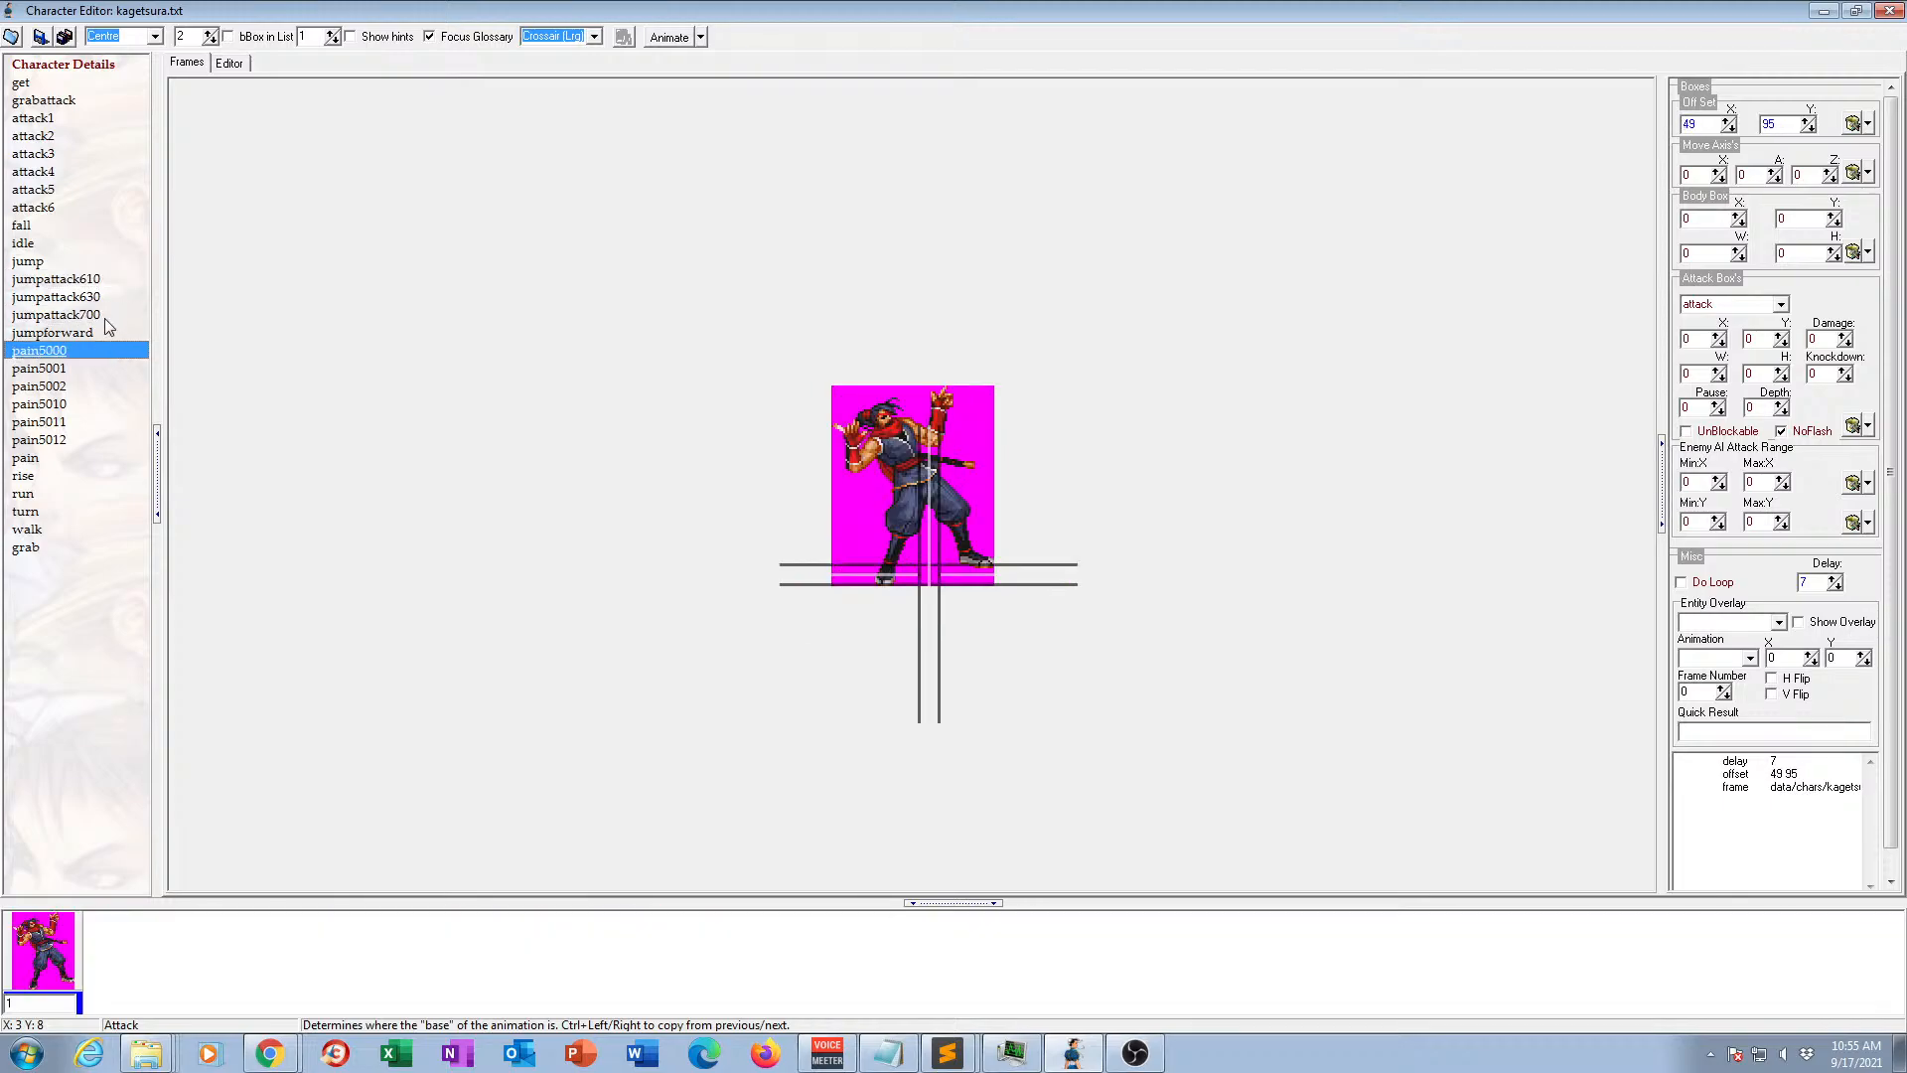
{"action": "left_click", "coordinate": [105, 317]}
{"action": "key", "text": "Delete"}
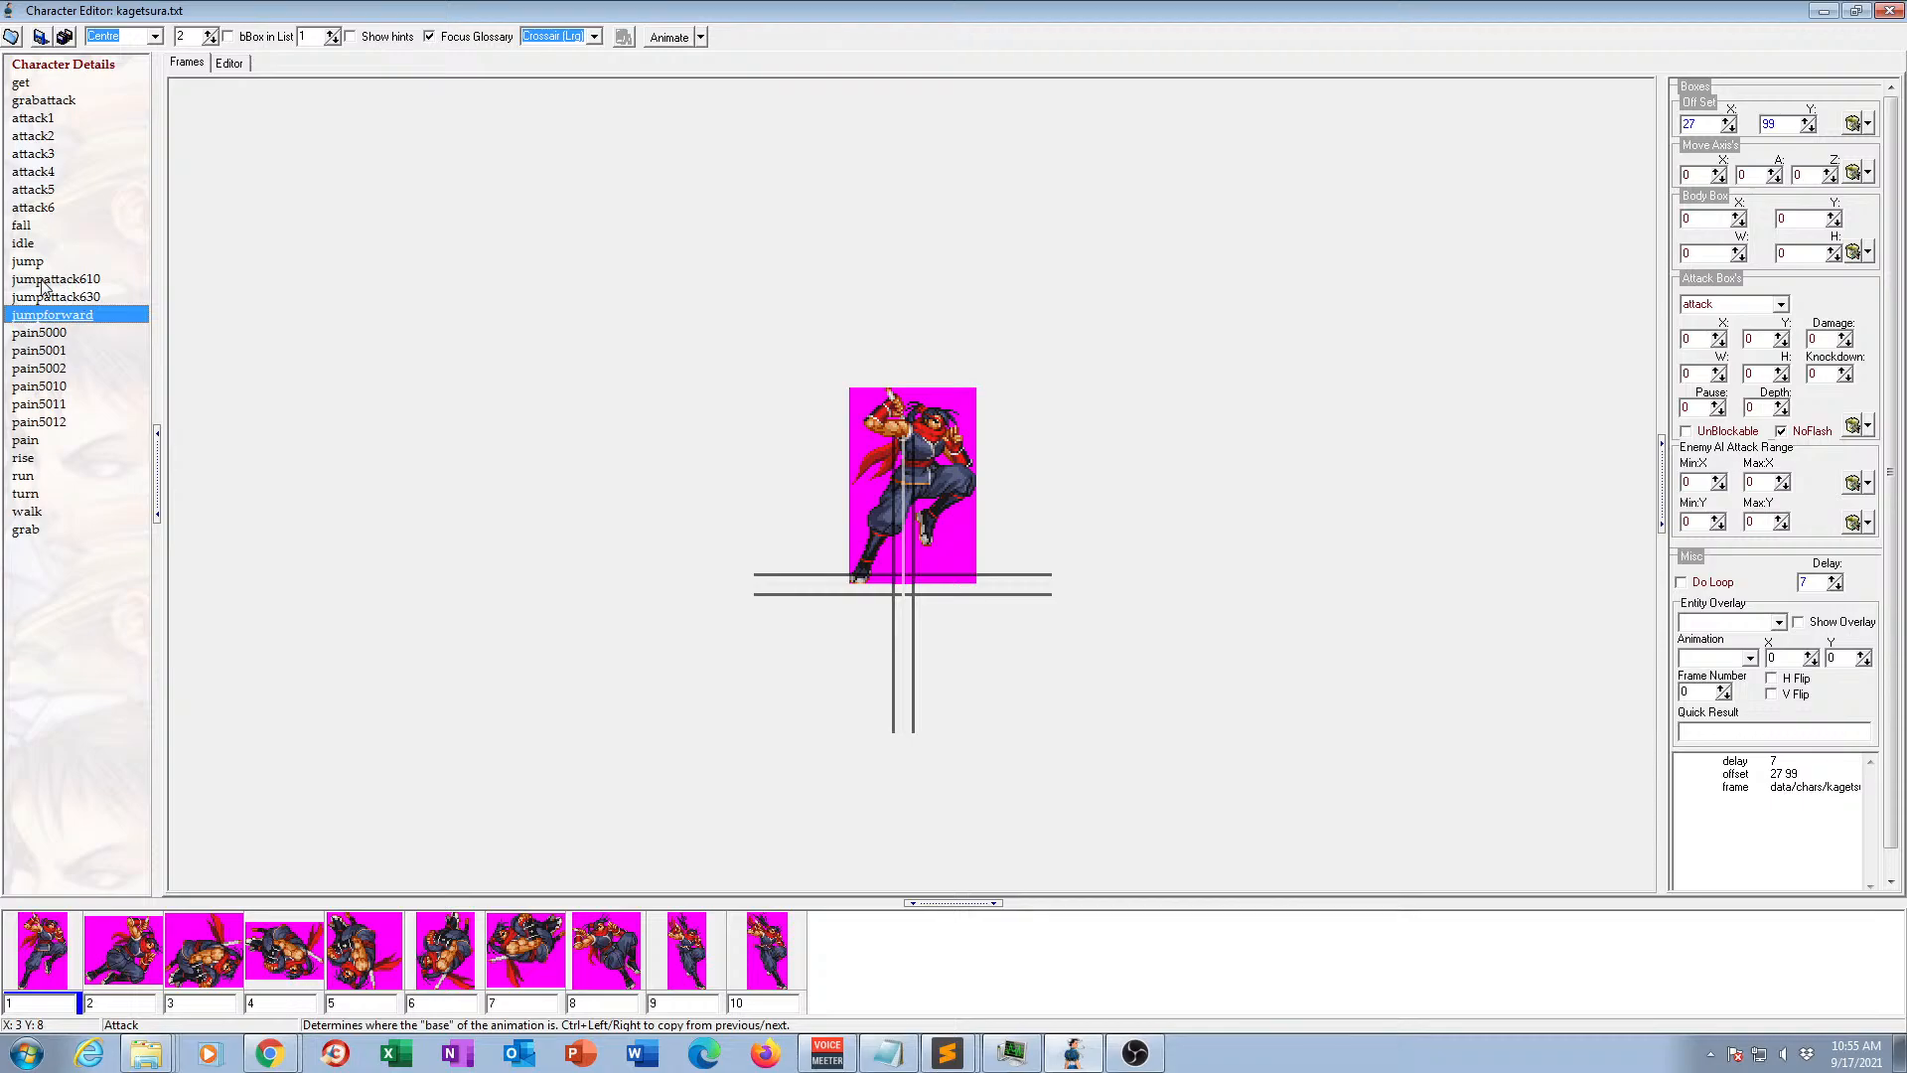
Compare the jumpattack610 and jumpattack630 frames and rename jumpattack610 as jumpattack2.
{"action": "left_click", "coordinate": [88, 282]}
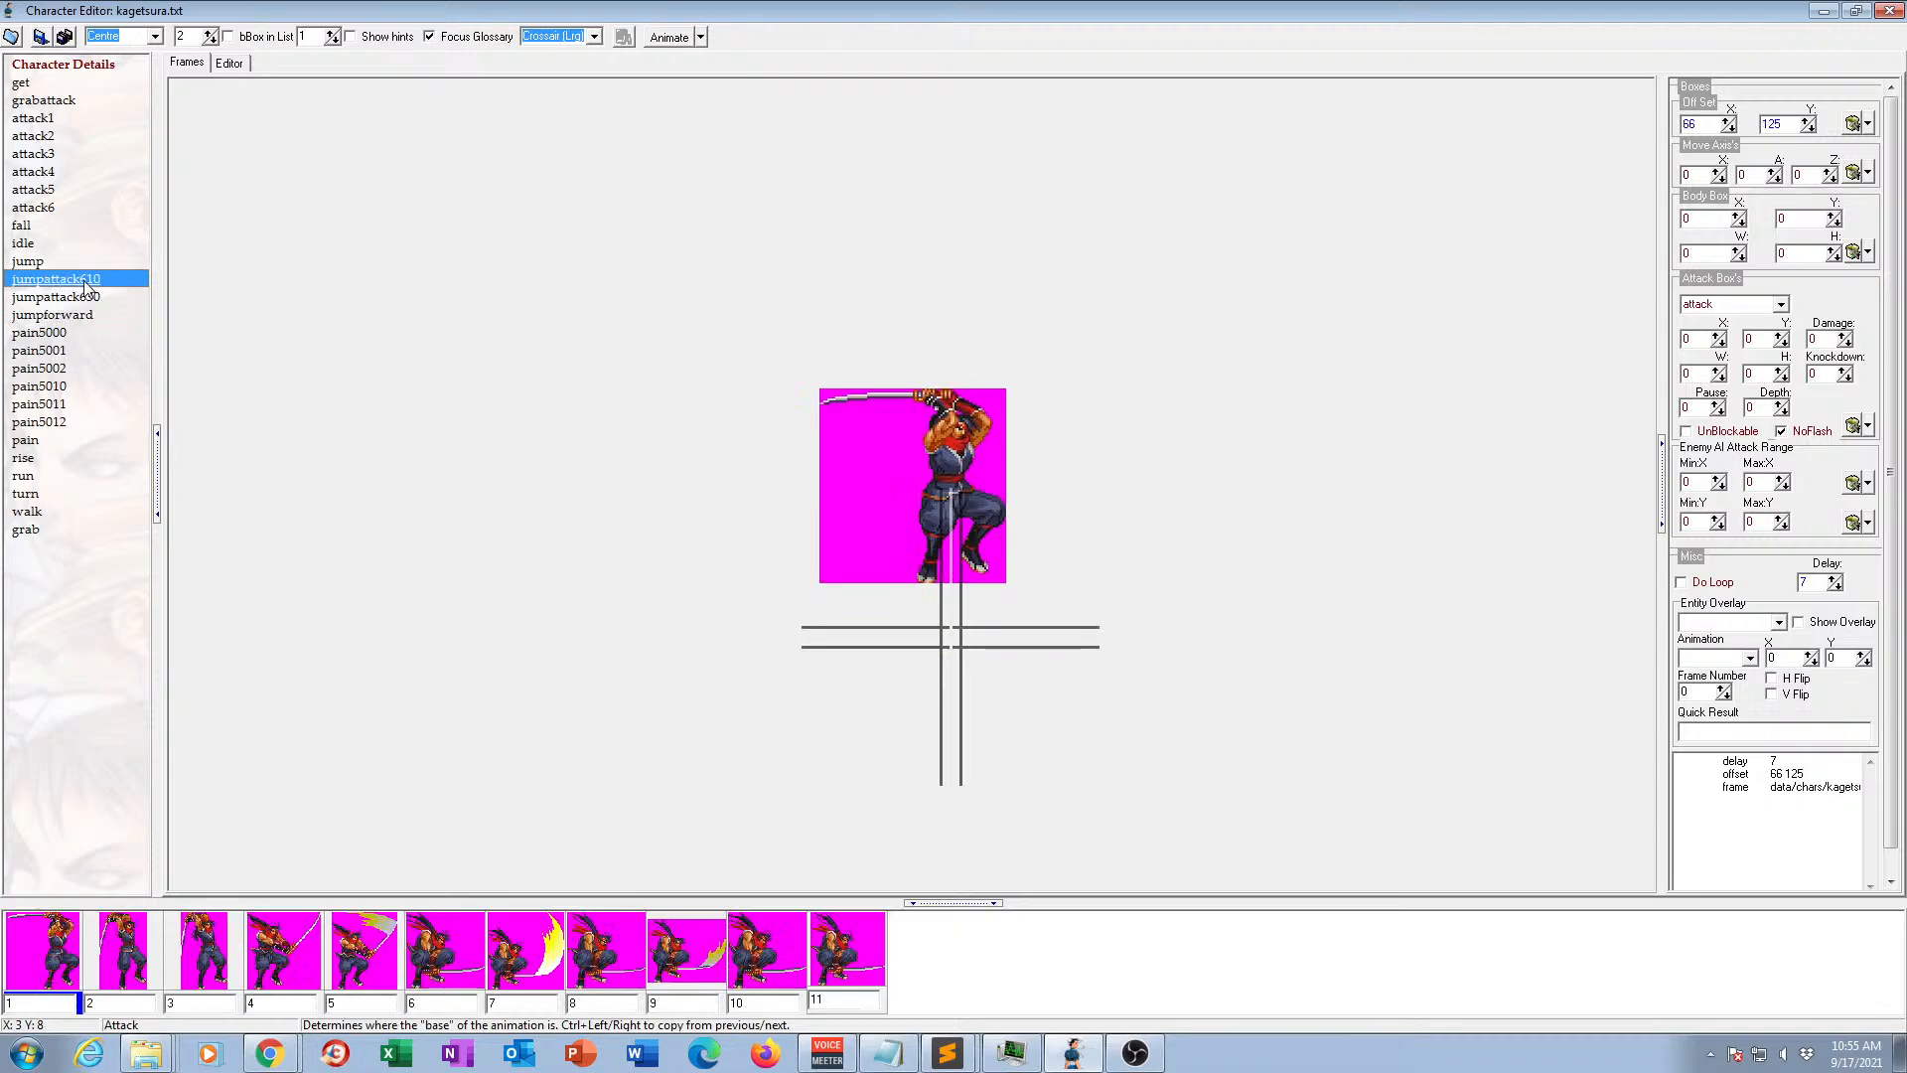
{"action": "left_click", "coordinate": [85, 280]}
{"action": "left_click", "coordinate": [88, 300]}
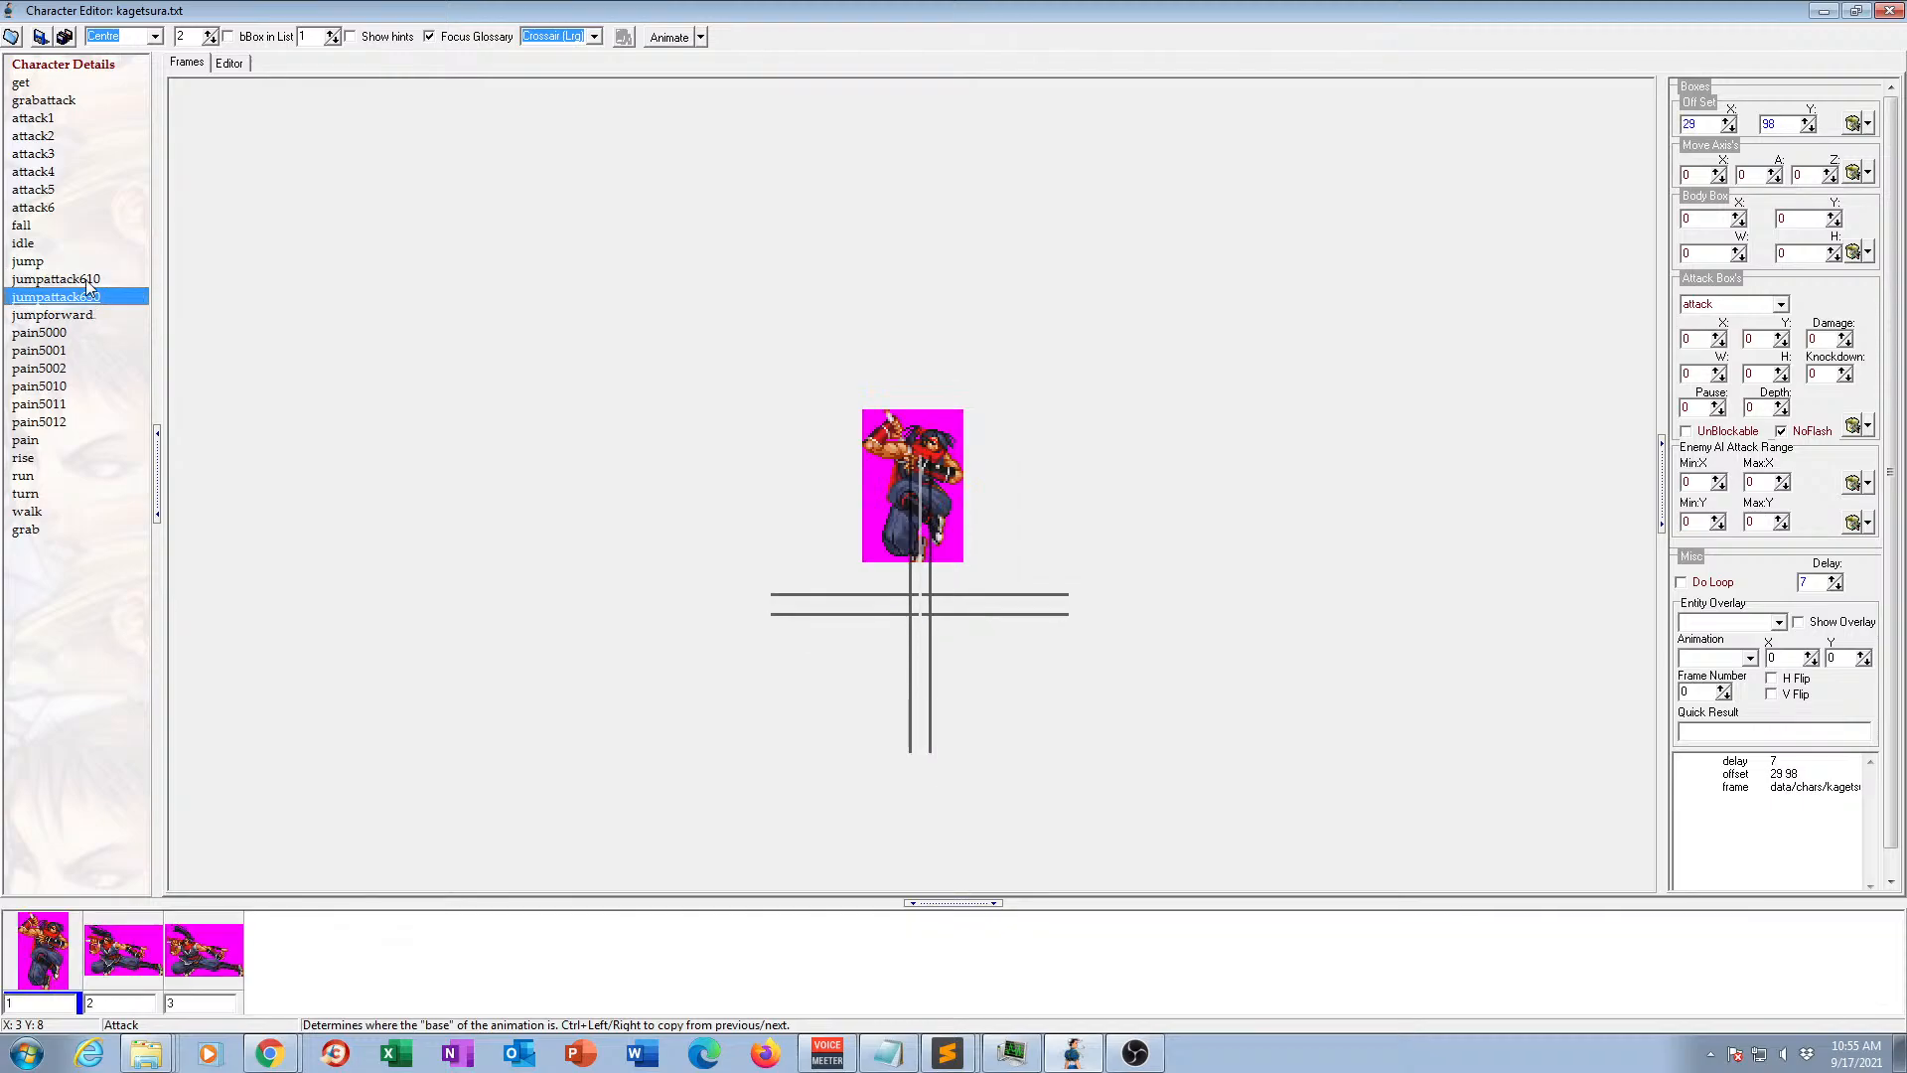
{"action": "left_click", "coordinate": [88, 281]}
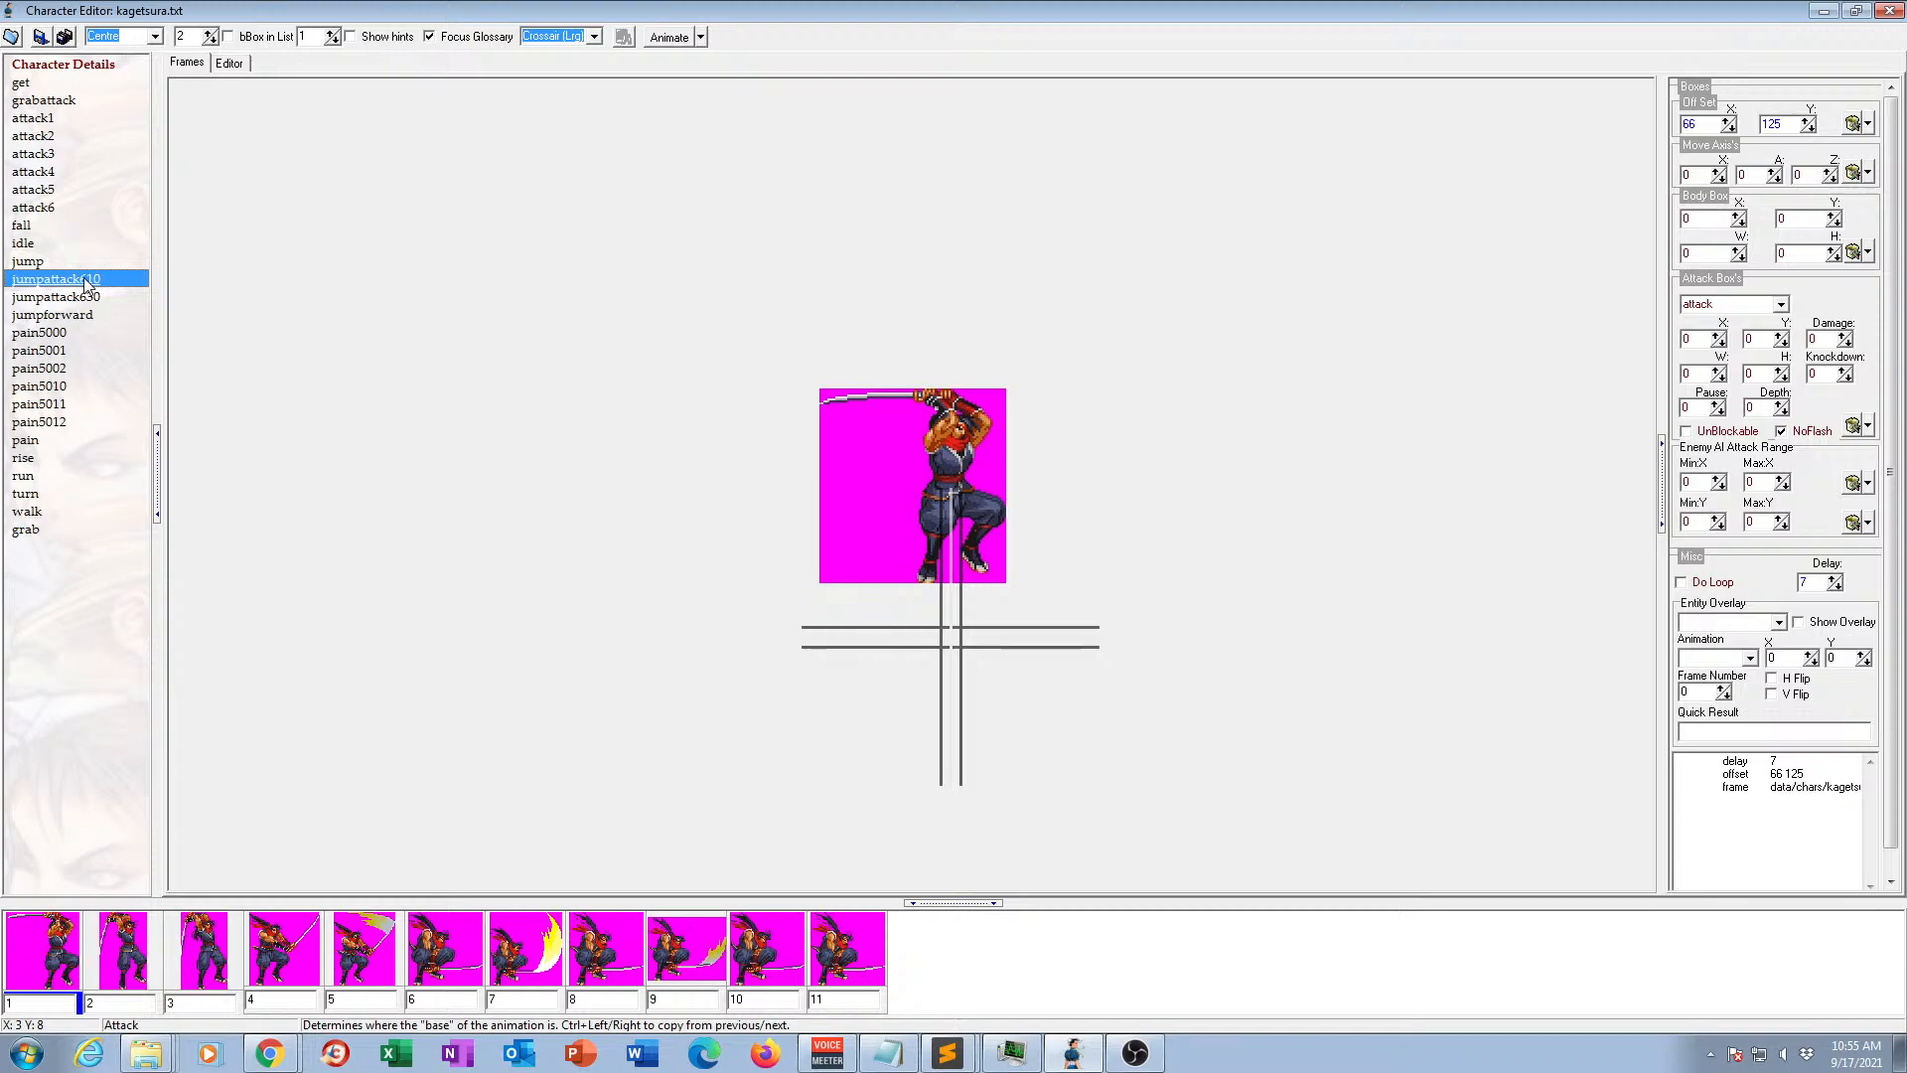
{"action": "left_click", "coordinate": [83, 277]}
{"action": "left_click", "coordinate": [83, 279]}
{"action": "left_click_drag", "start_coordinate": [82, 279], "coordinate": [102, 280]}
{"action": "type", "text": "2"}
Try to rename jumpattack630 by removing the number from its name.
{"action": "left_click", "coordinate": [78, 296]}
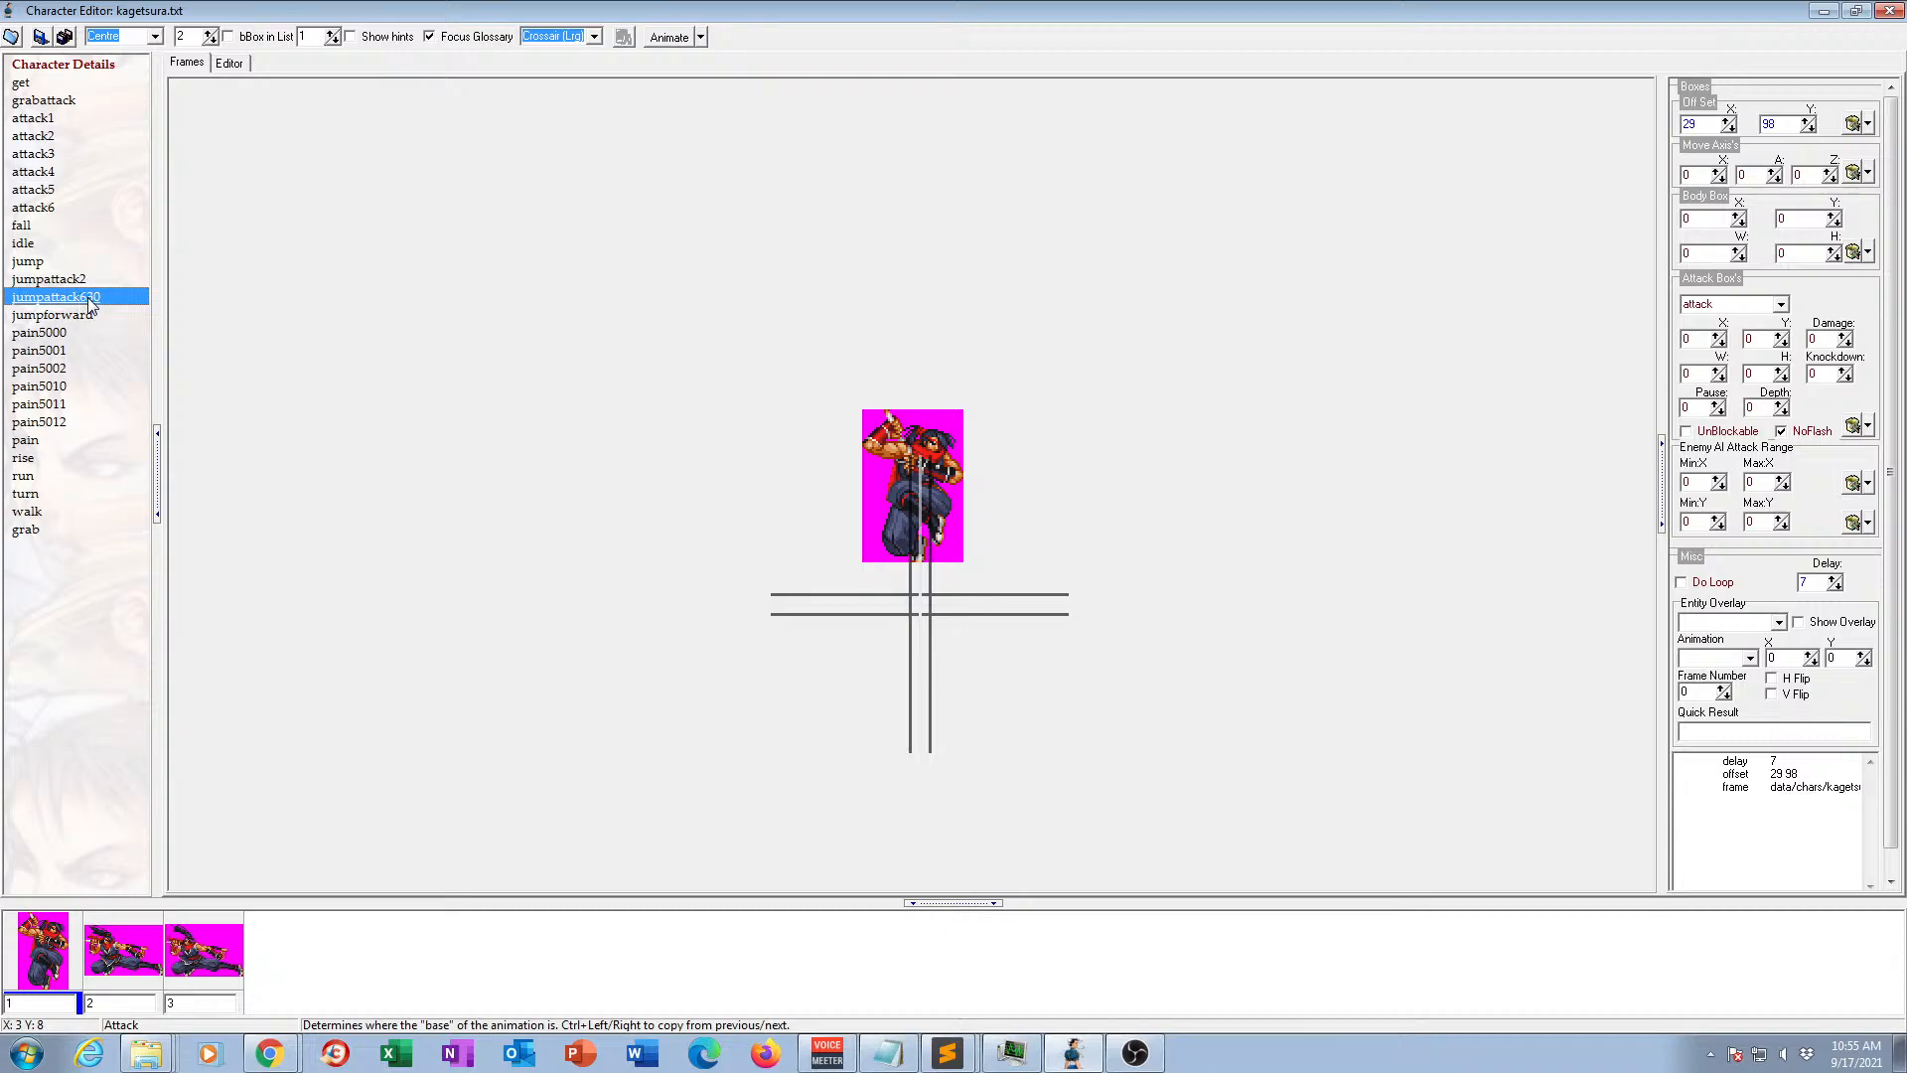
{"action": "left_click", "coordinate": [87, 297]}
{"action": "left_click_drag", "start_coordinate": [79, 298], "coordinate": [102, 299]}
{"action": "key", "text": "Delete"}
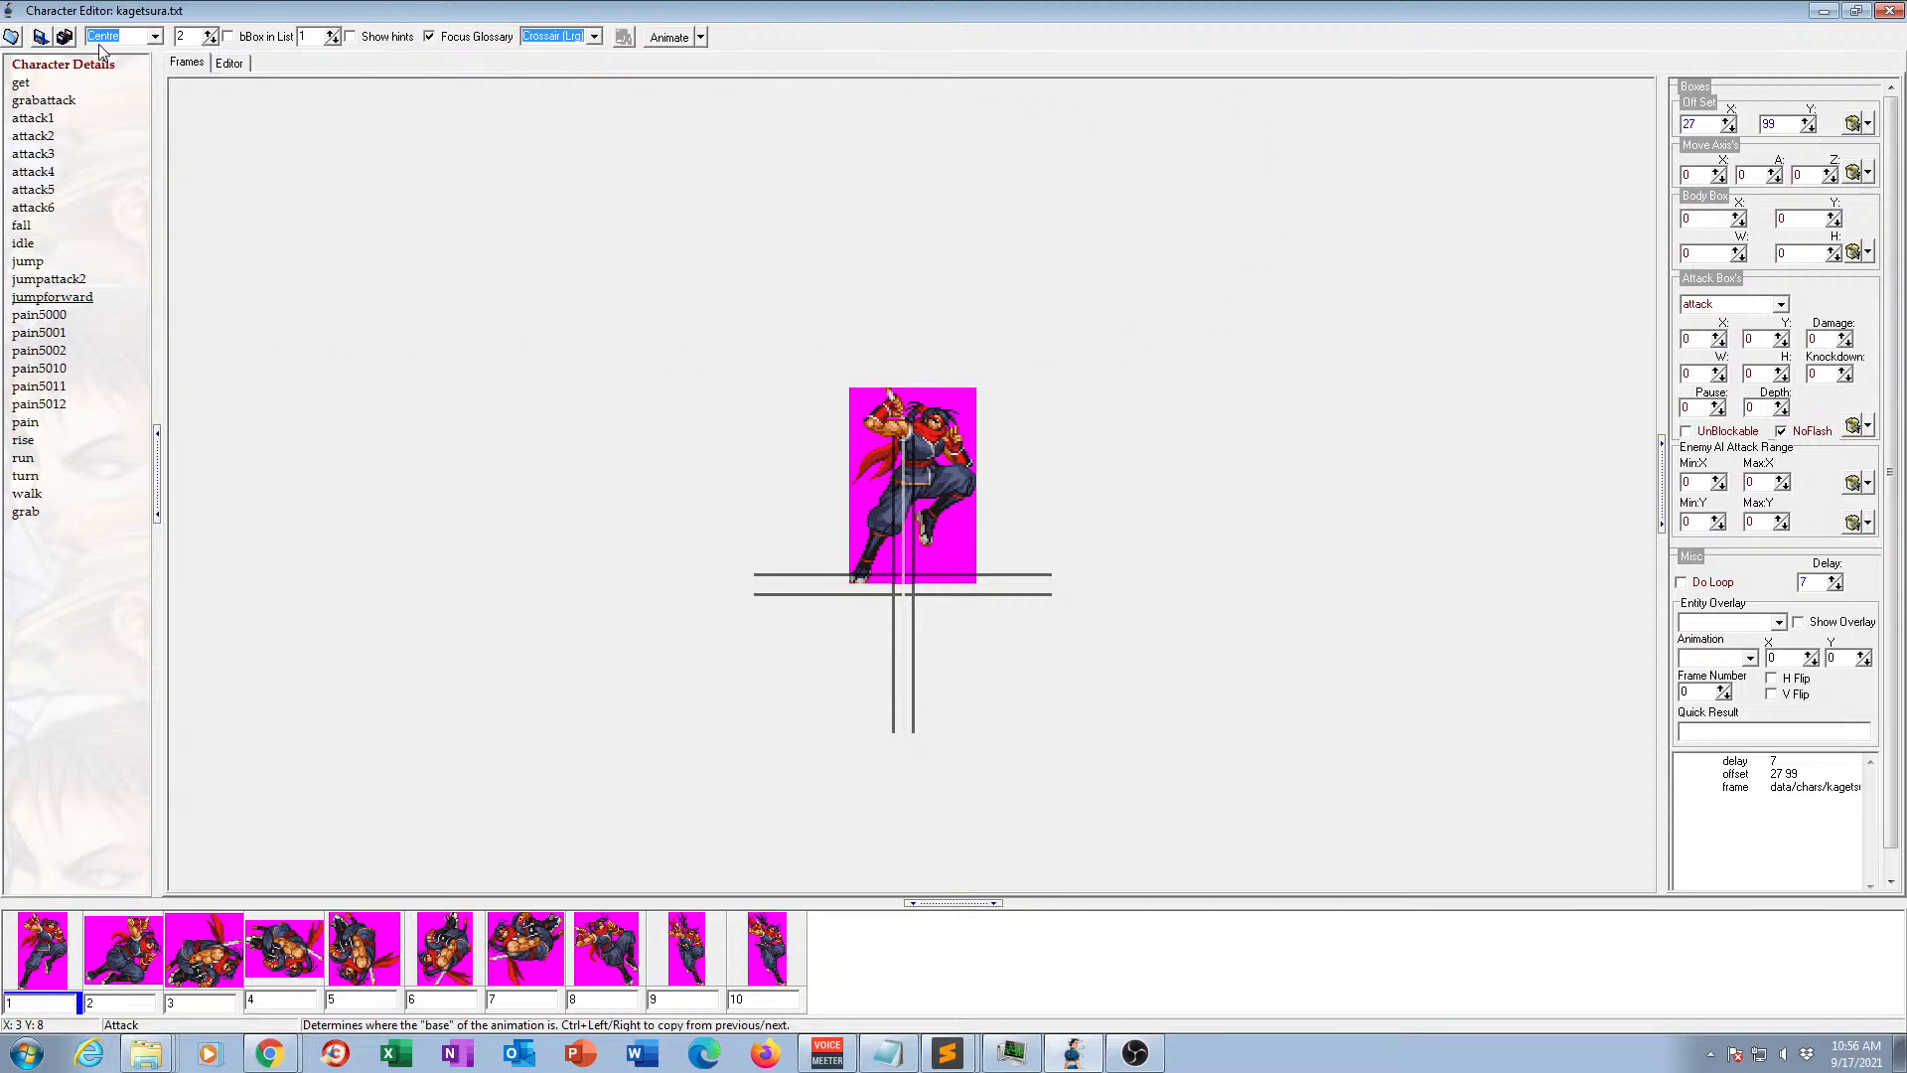
Save kagetsura.txt, close the character editor and switch to kagetsura-old.txt in Sublime Text.
{"action": "left_click", "coordinate": [40, 38]}
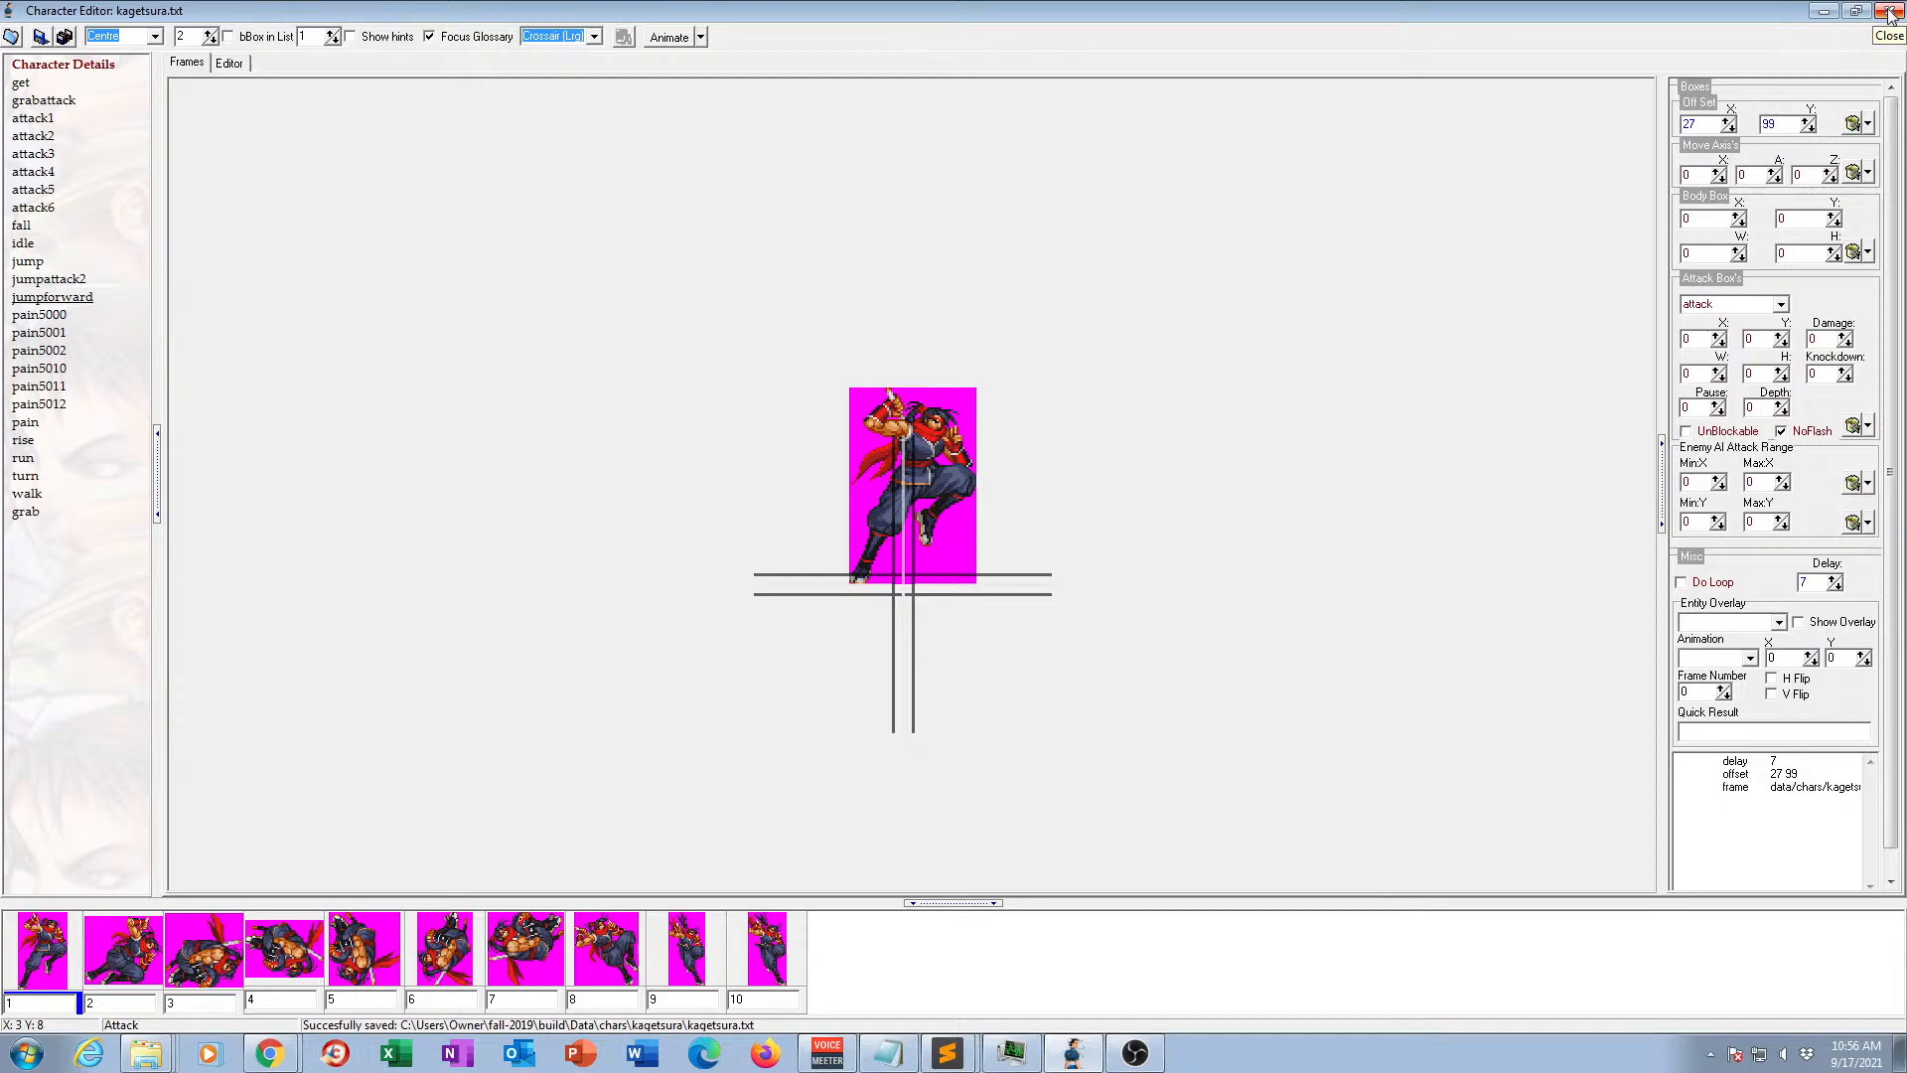
{"action": "left_click", "coordinate": [1889, 12]}
{"action": "left_click", "coordinate": [1433, 224]}
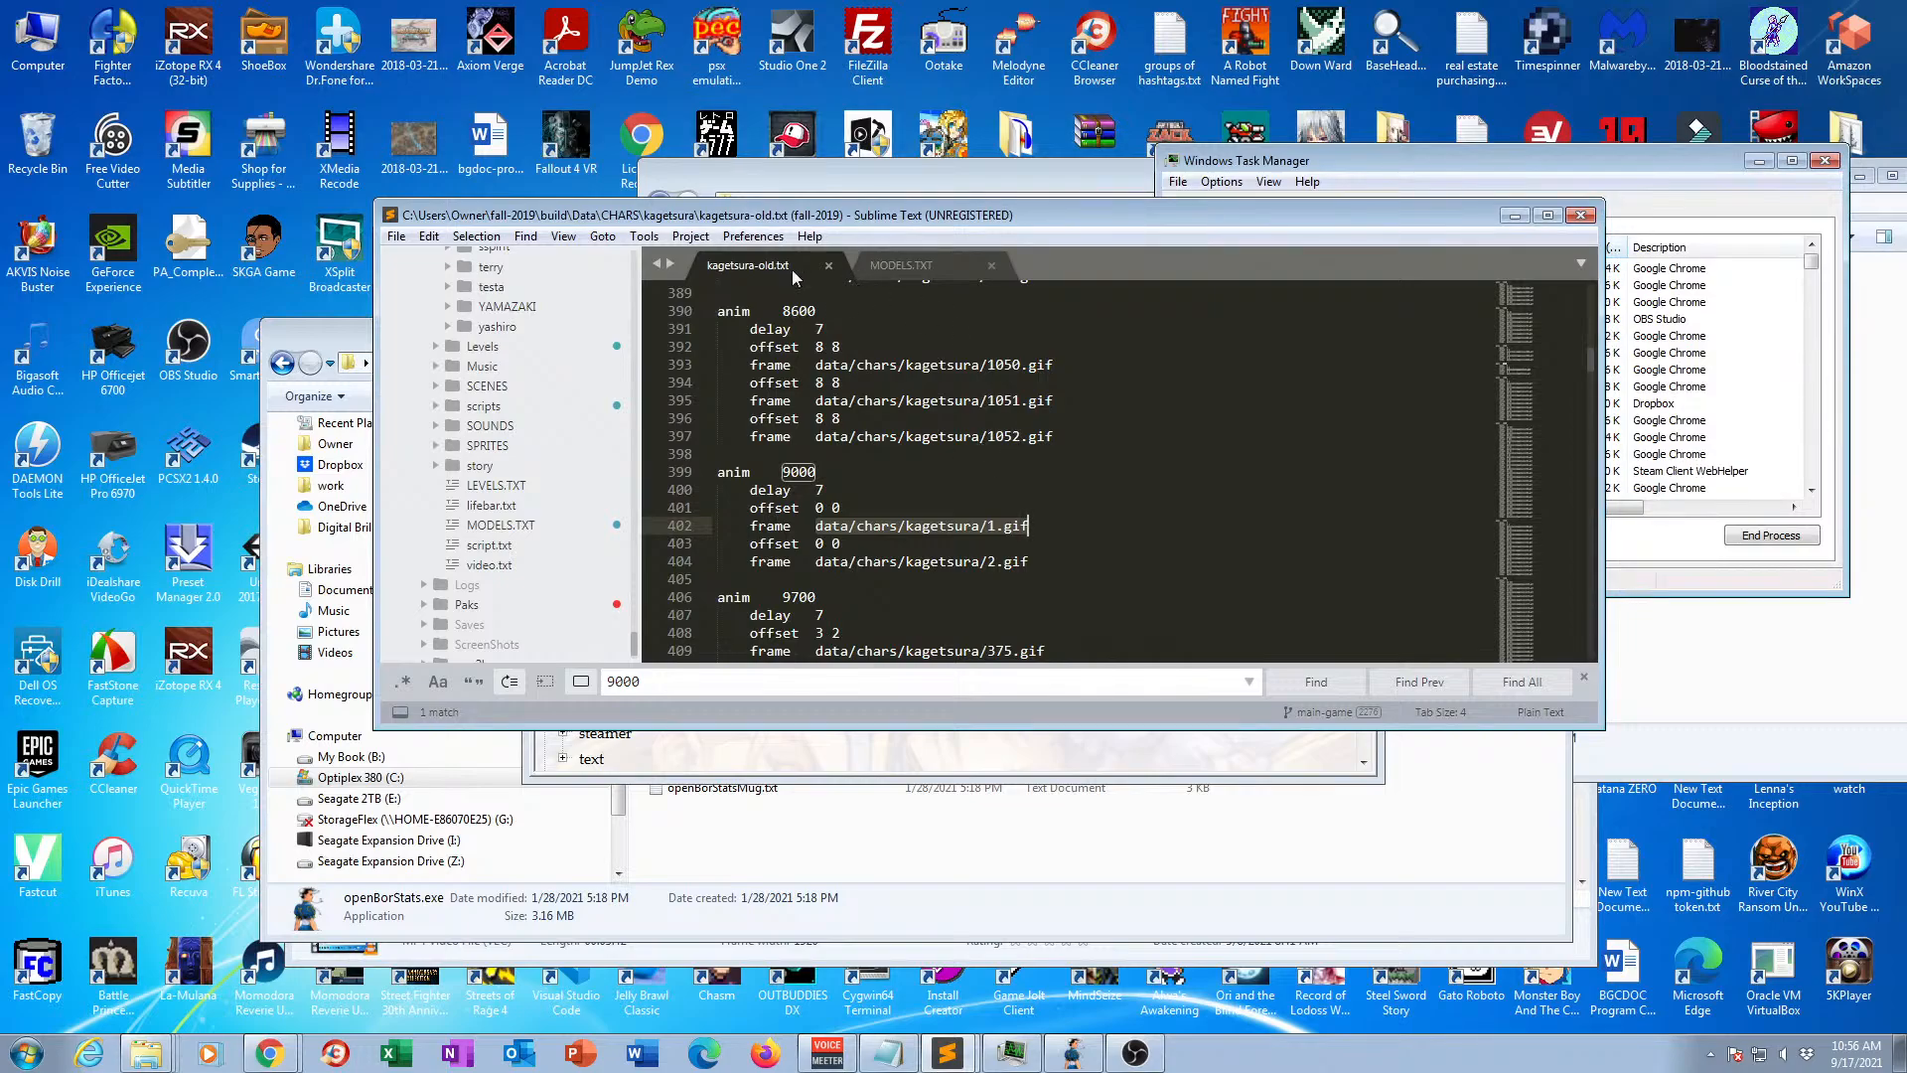
Search kagetsura-old.txt for jumpattac to locate the original jump attack animations.
{"action": "left_click_drag", "start_coordinate": [1590, 355], "coordinate": [1589, 409]}
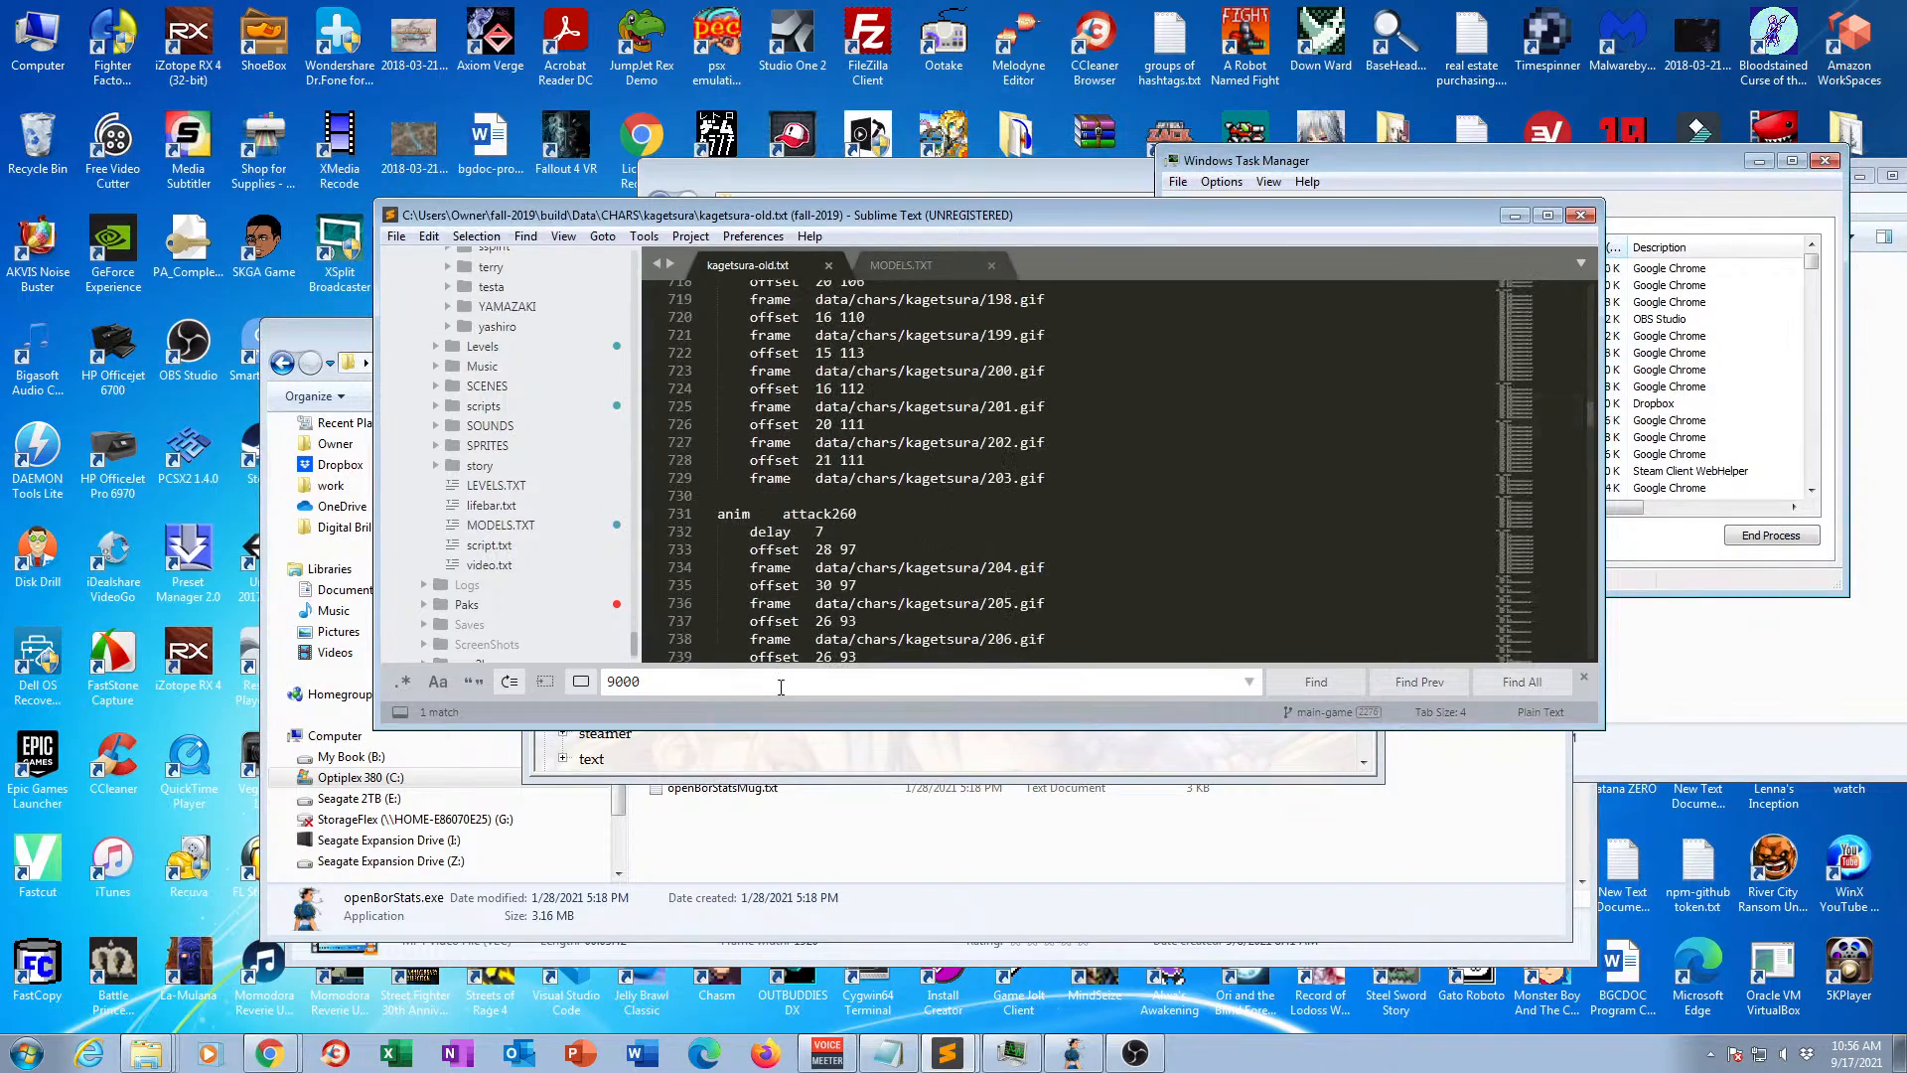
{"action": "key", "text": "BackSpace"}
{"action": "key", "text": "BackSpace"}
{"action": "key", "text": "BackSpace"}
{"action": "key", "text": "BackSpace"}
{"action": "type", "text": "jump"}
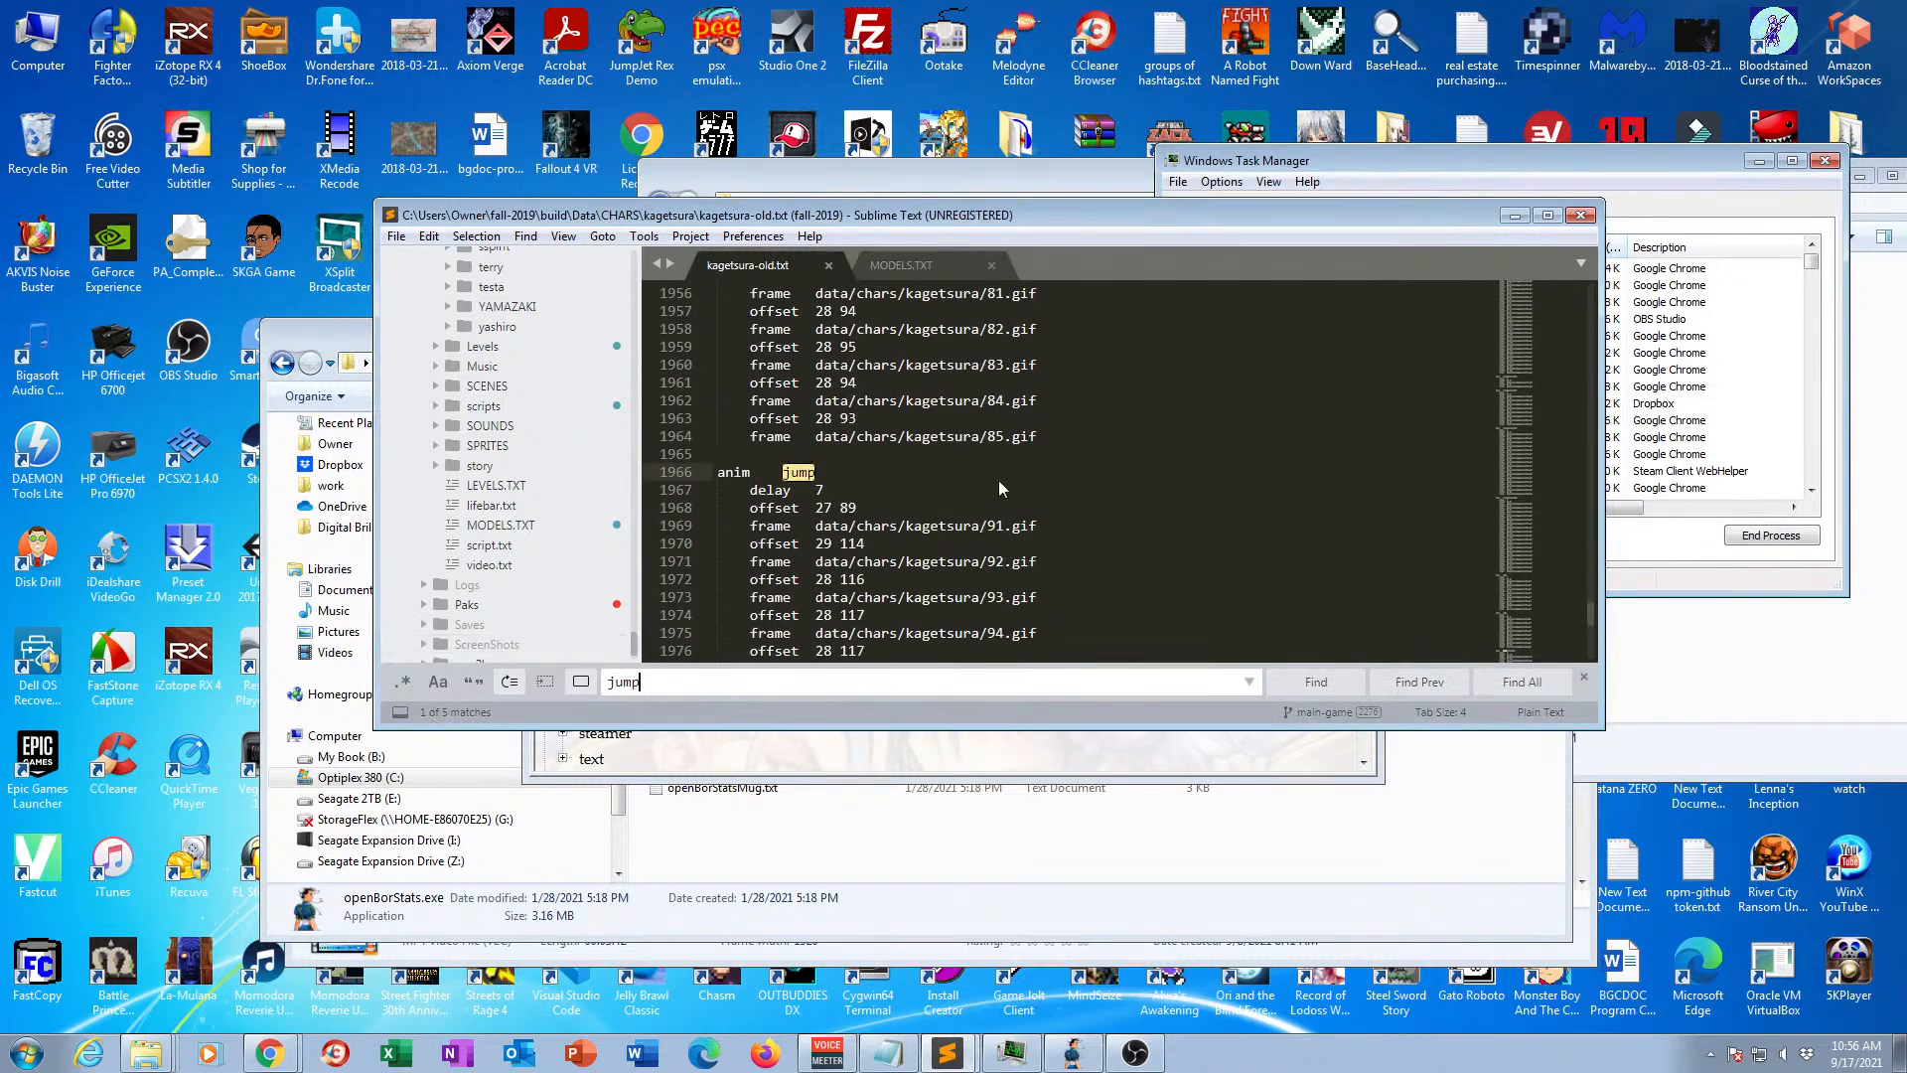
{"action": "scroll", "coordinate": [1011, 489], "scroll_direction": "down", "scroll_amount": 1}
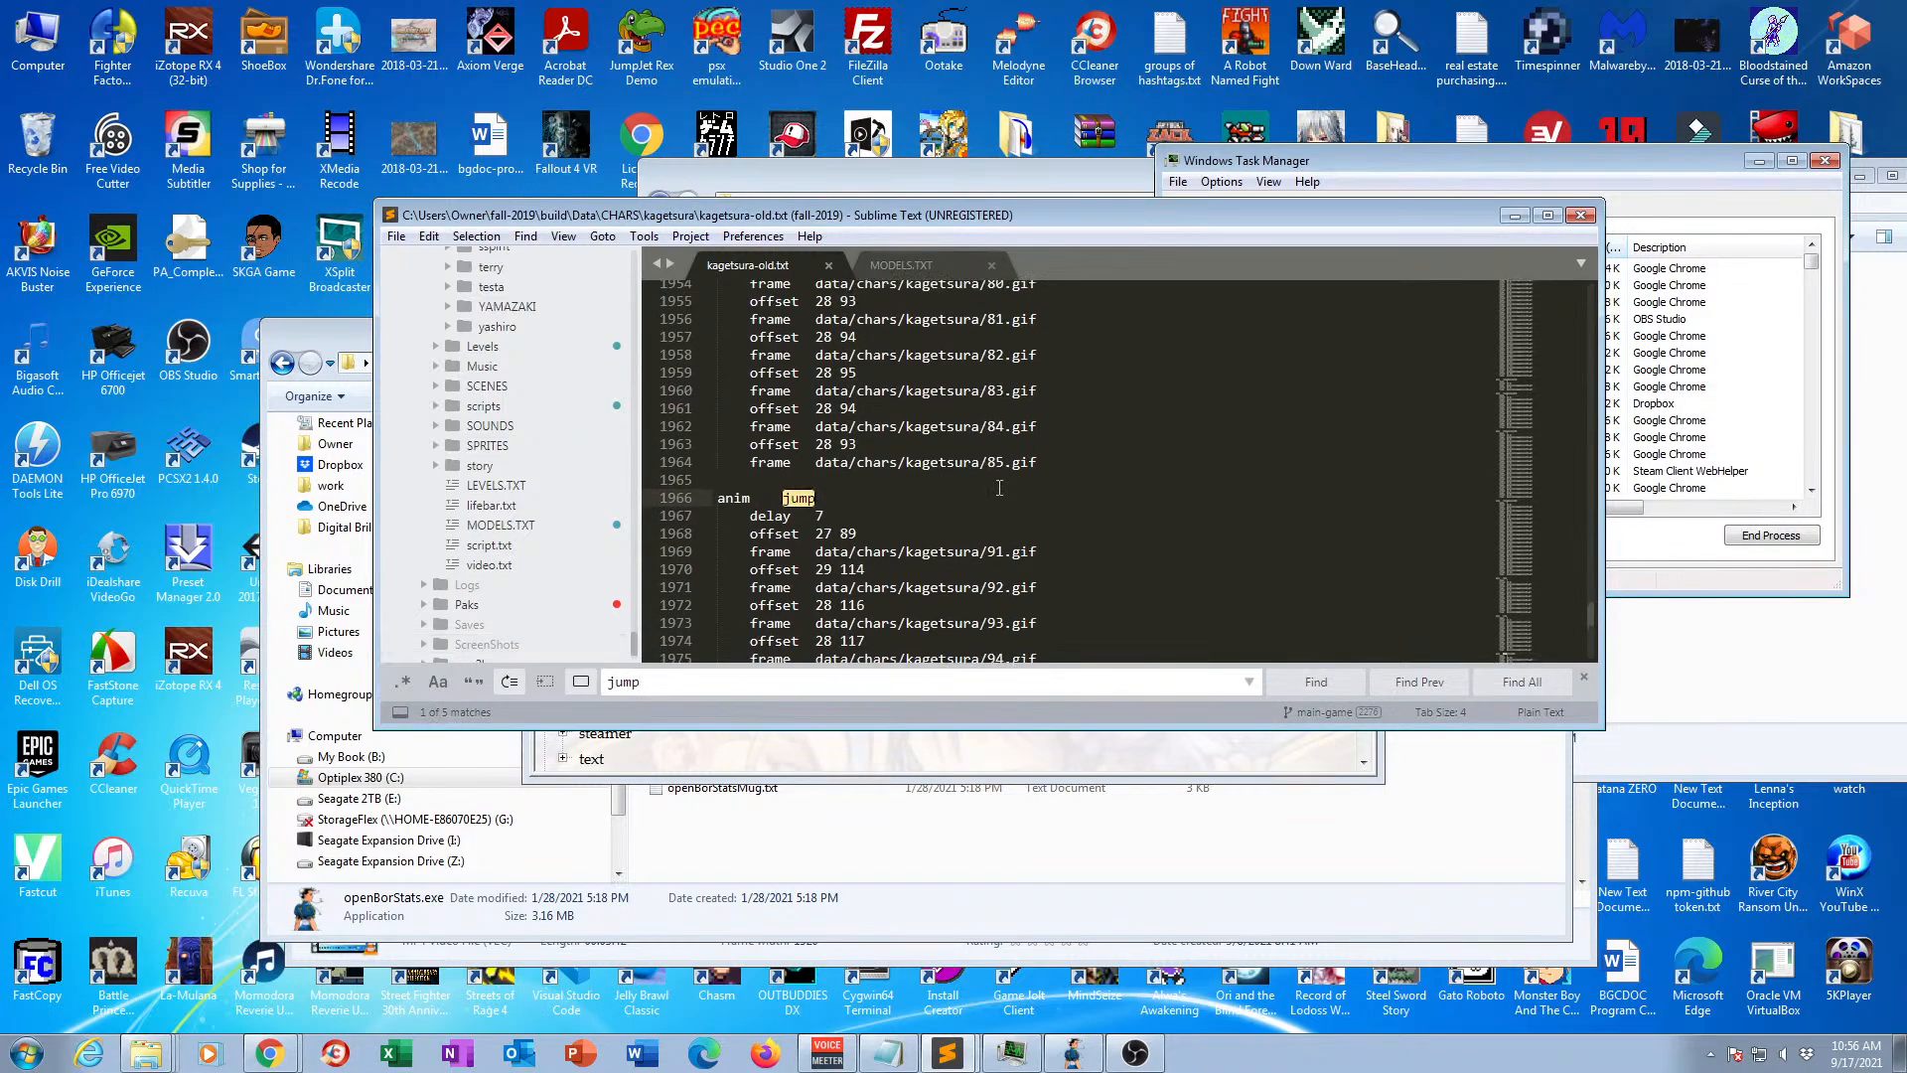
{"action": "type", "text": "attac"}
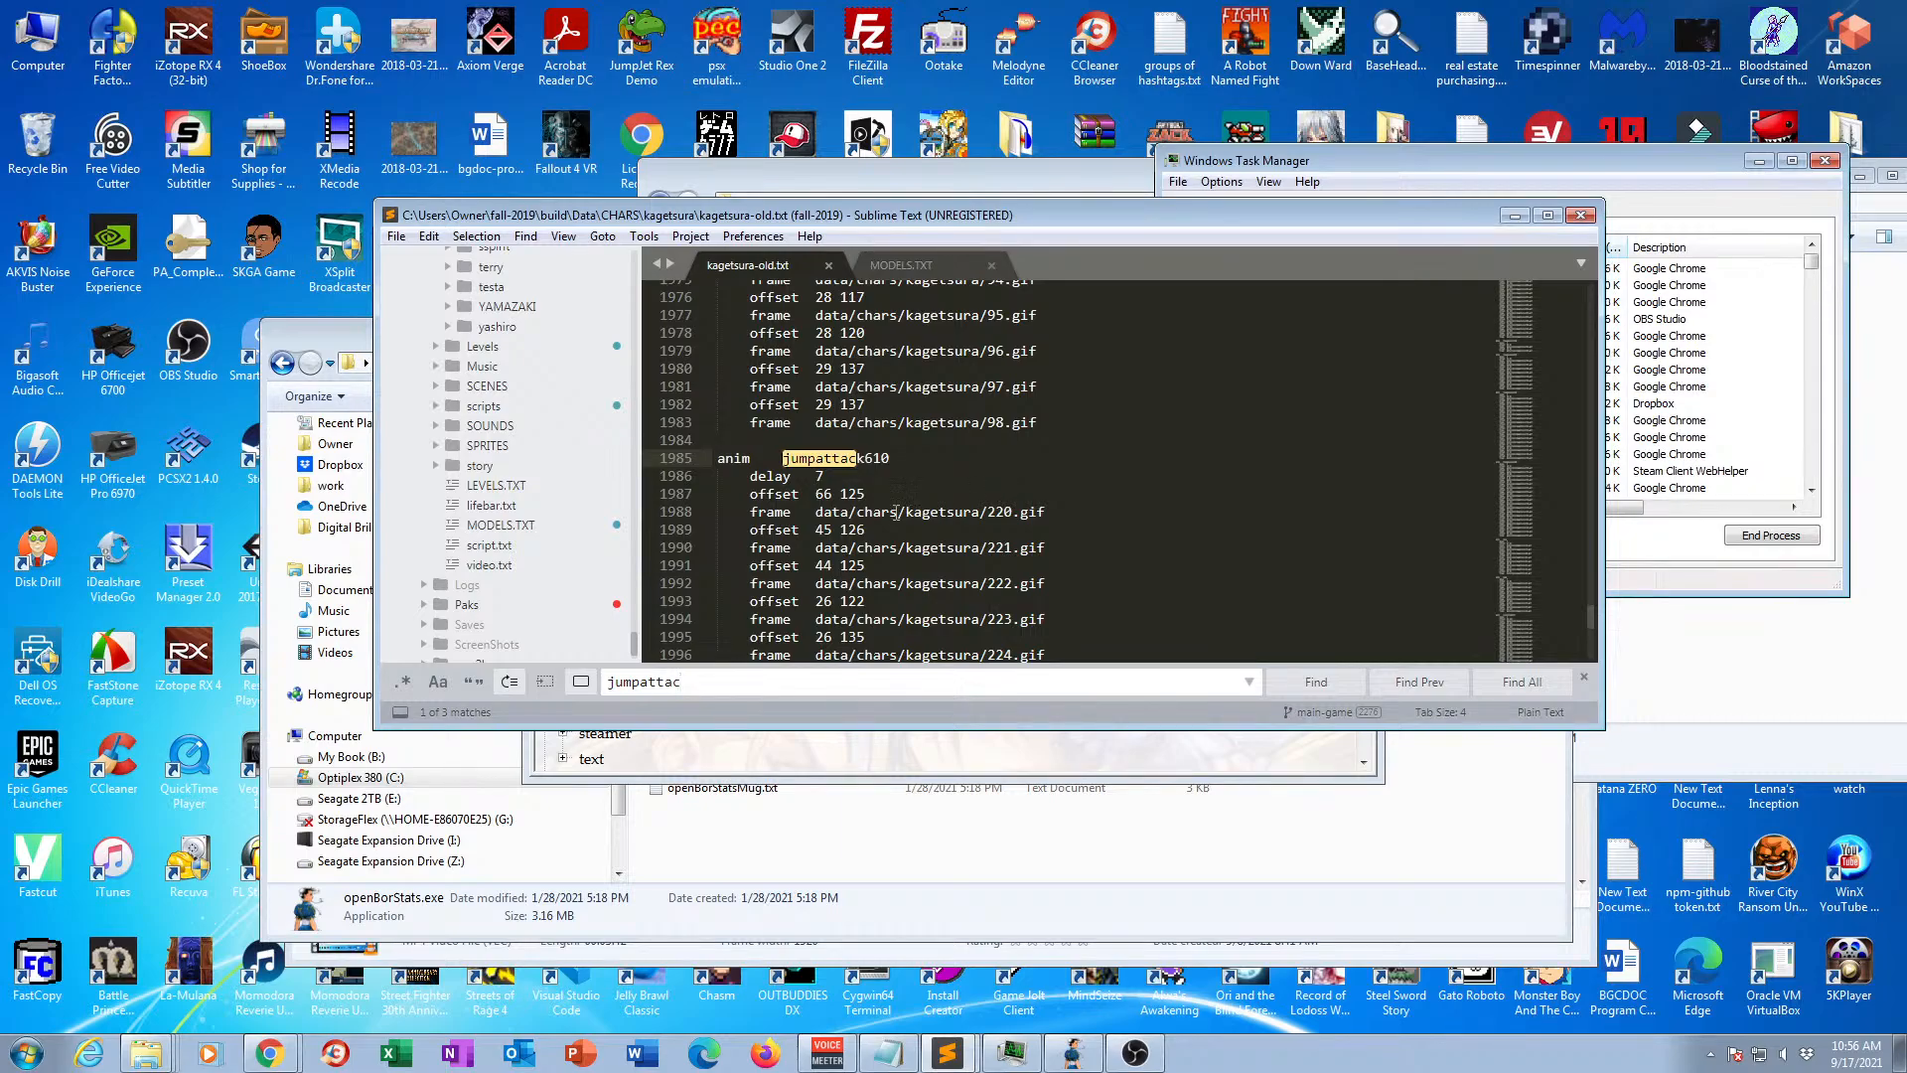
Copy the complete jumpattack630 animation block from kagetsura-old.txt.
{"action": "scroll", "coordinate": [969, 496], "scroll_direction": "down", "scroll_amount": 8}
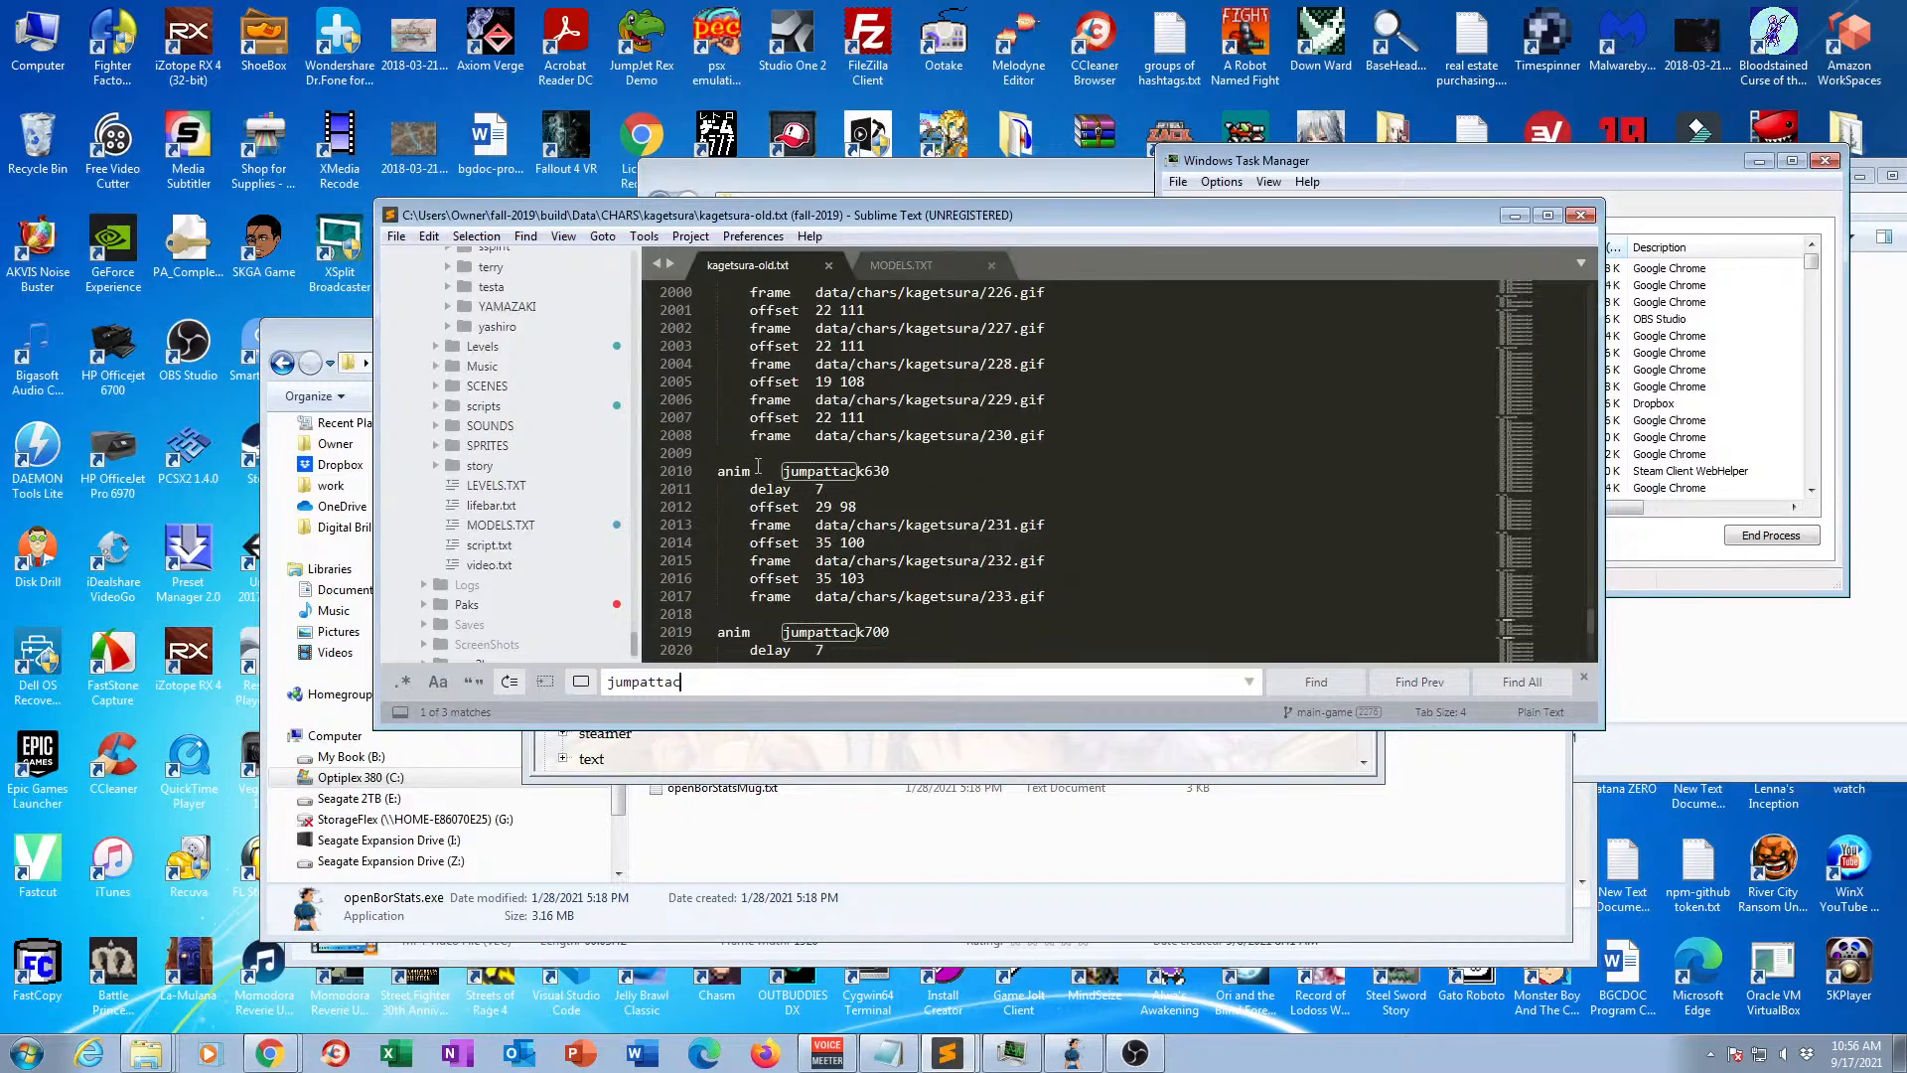
{"action": "left_click_drag", "start_coordinate": [718, 471], "coordinate": [1083, 596]}
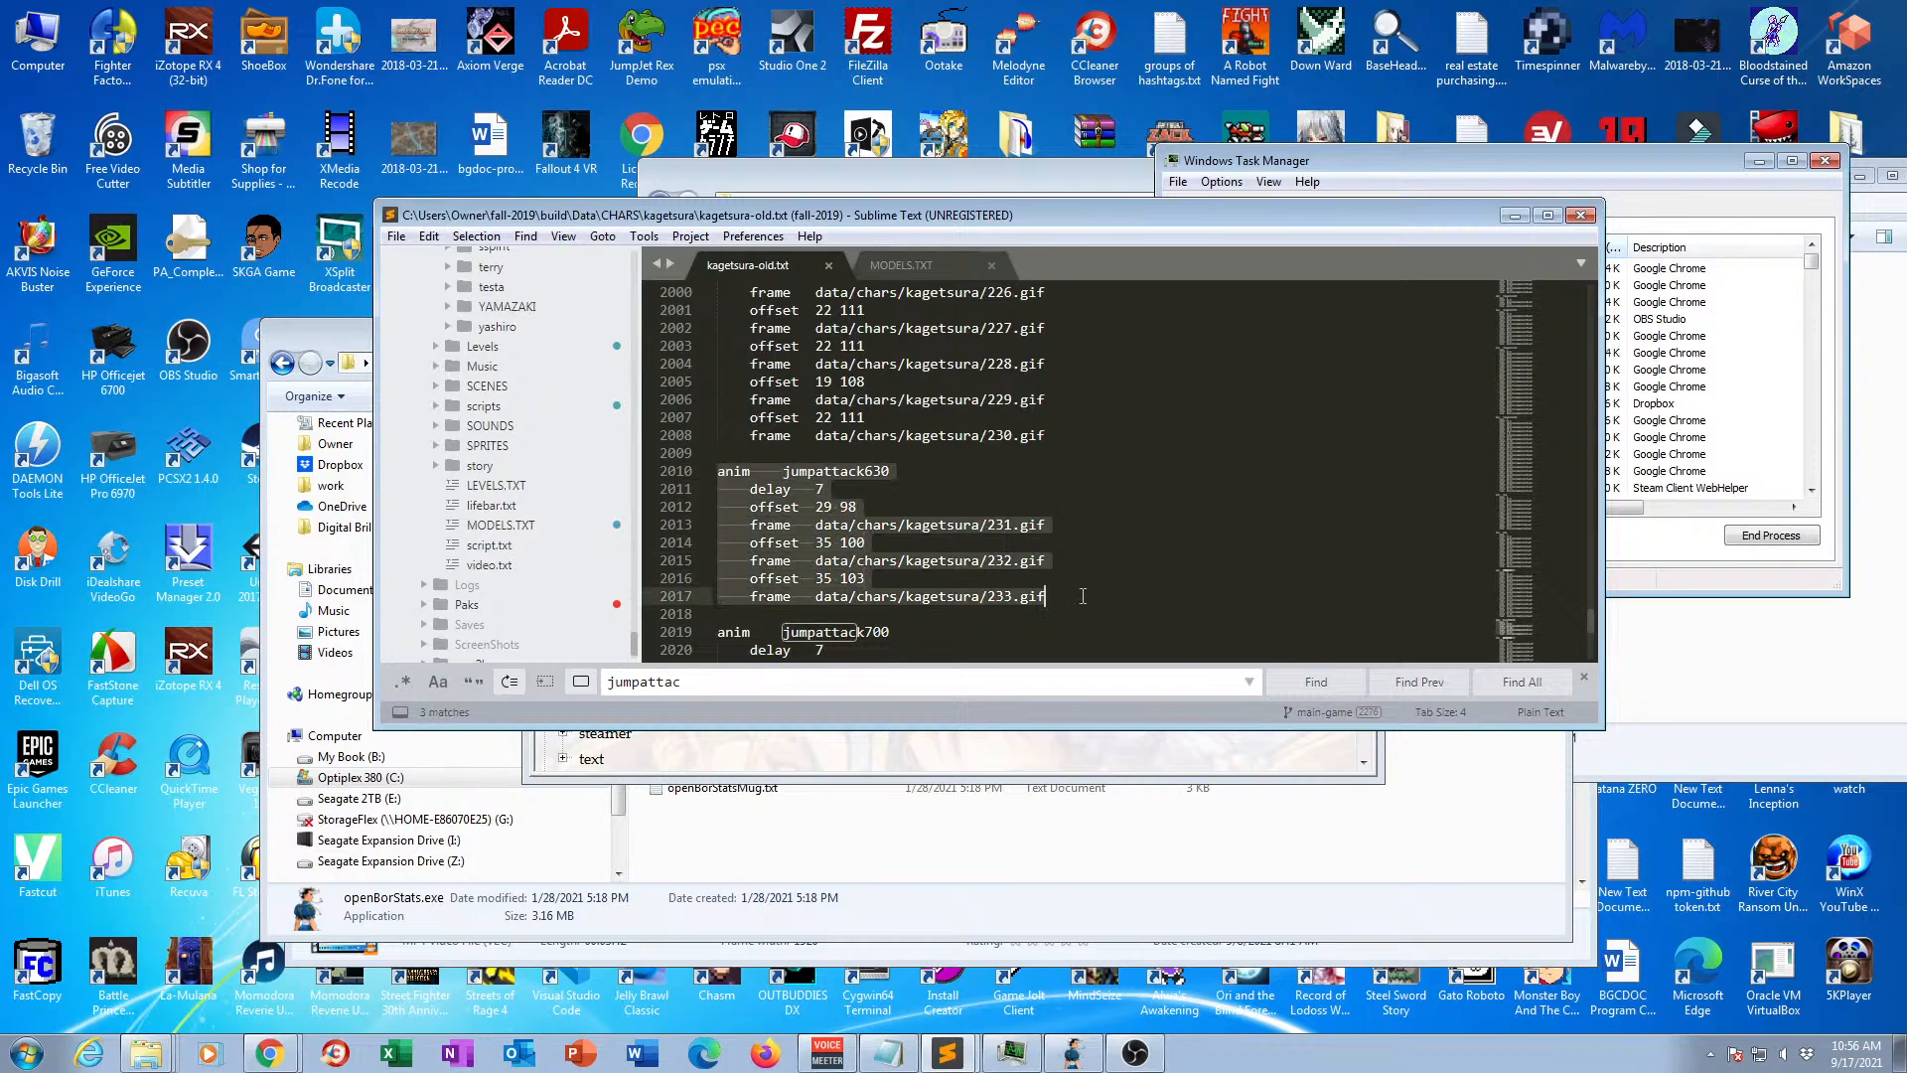
{"action": "key", "text": "ctrl+c"}
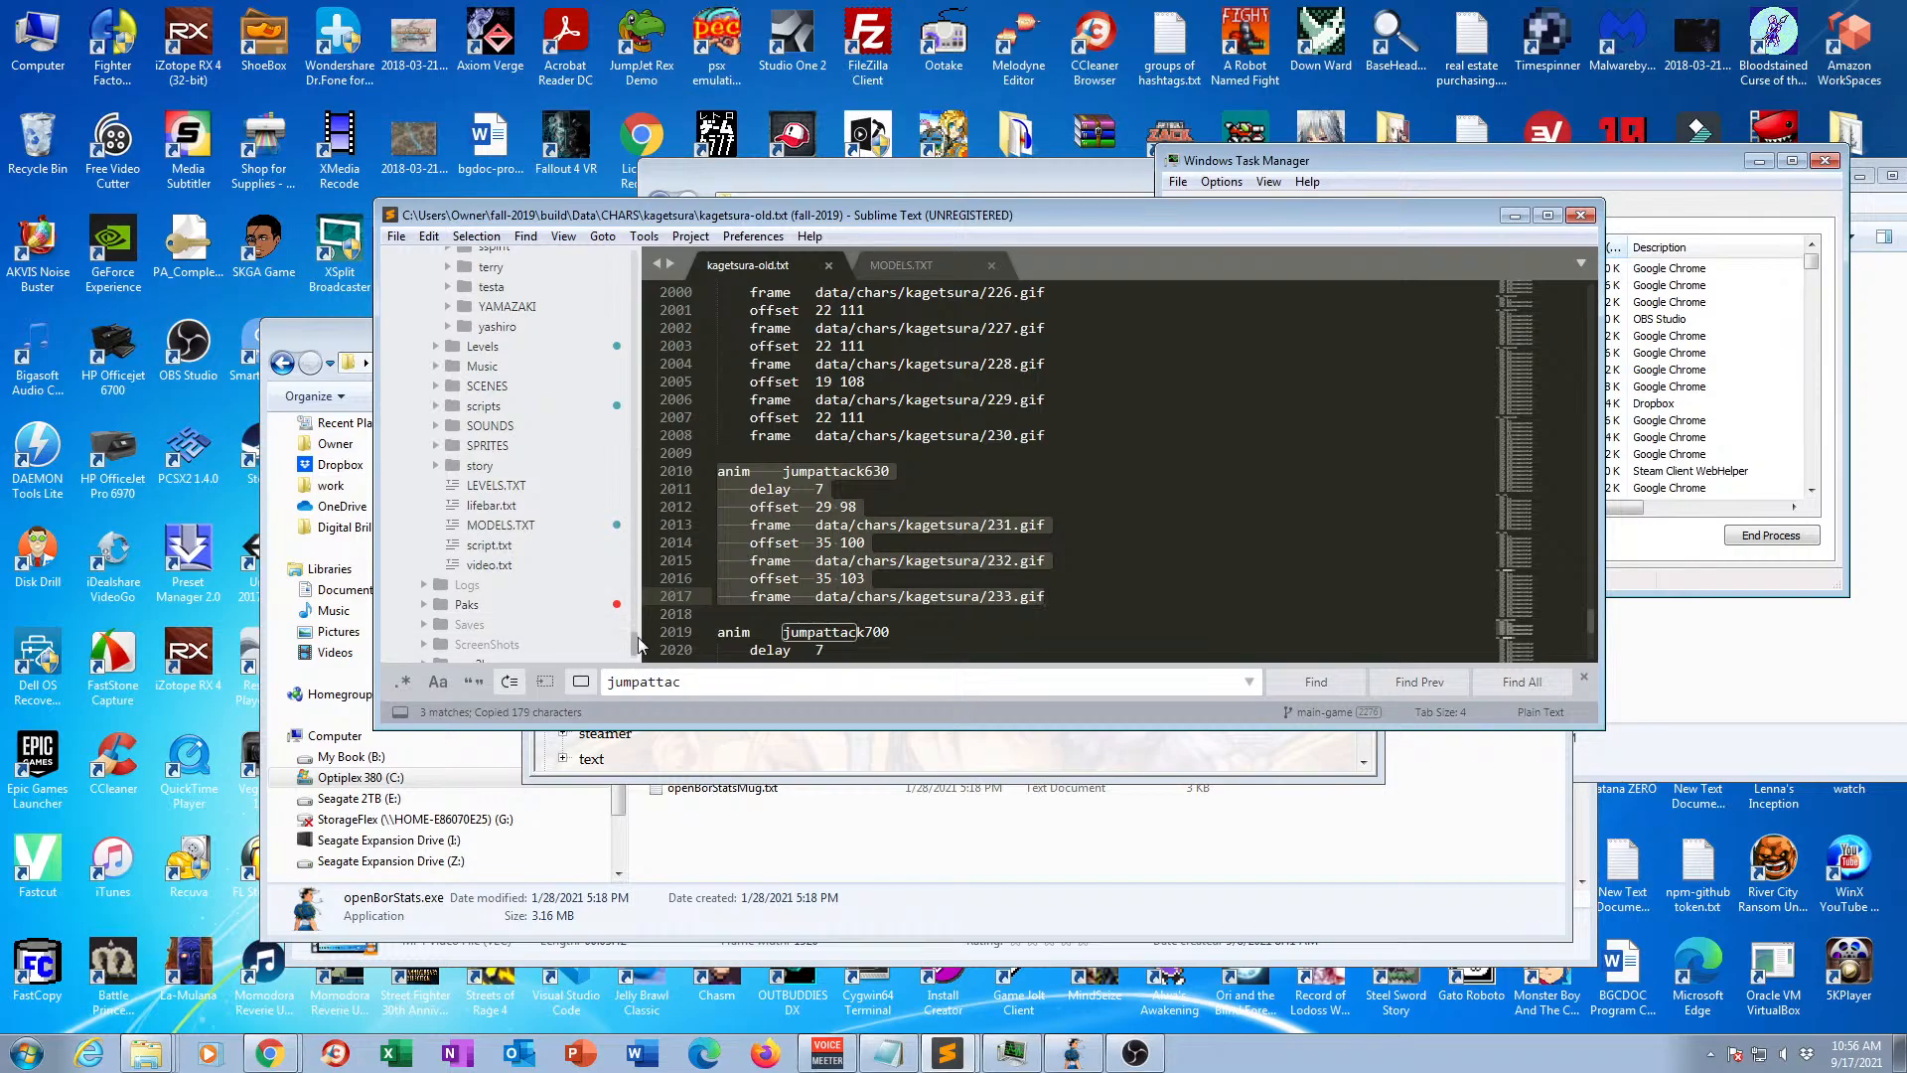
Open kagetsura.txt and paste the copied animation block on a new line just before the jumpattack2 animation.
{"action": "mouse_move", "coordinate": [634, 644]}
{"action": "left_mouse_down"}
{"action": "mouse_move", "coordinate": [642, 596]}
{"action": "mouse_move", "coordinate": [643, 629]}
{"action": "left_mouse_up"}
{"action": "left_click", "coordinate": [551, 578]}
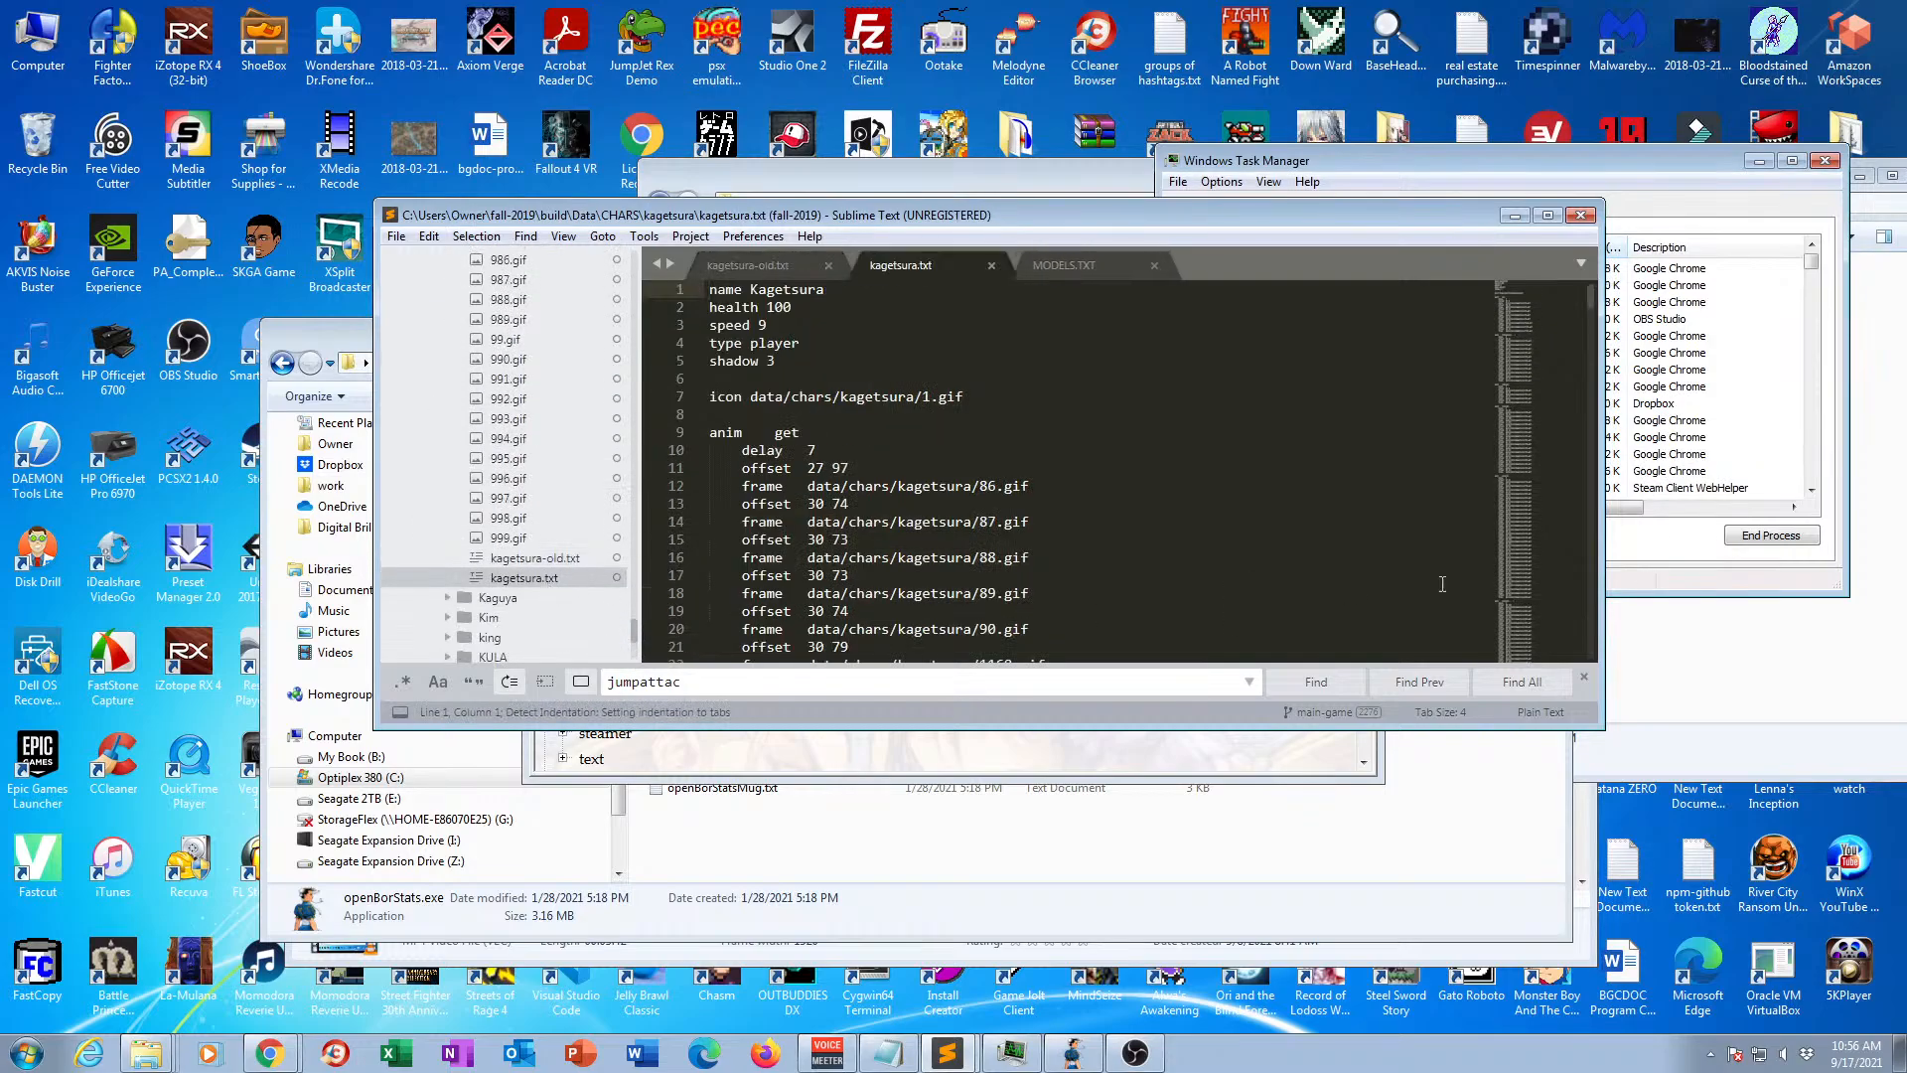
{"action": "left_click_drag", "start_coordinate": [1590, 301], "coordinate": [1601, 529]}
{"action": "left_click", "coordinate": [1113, 438]}
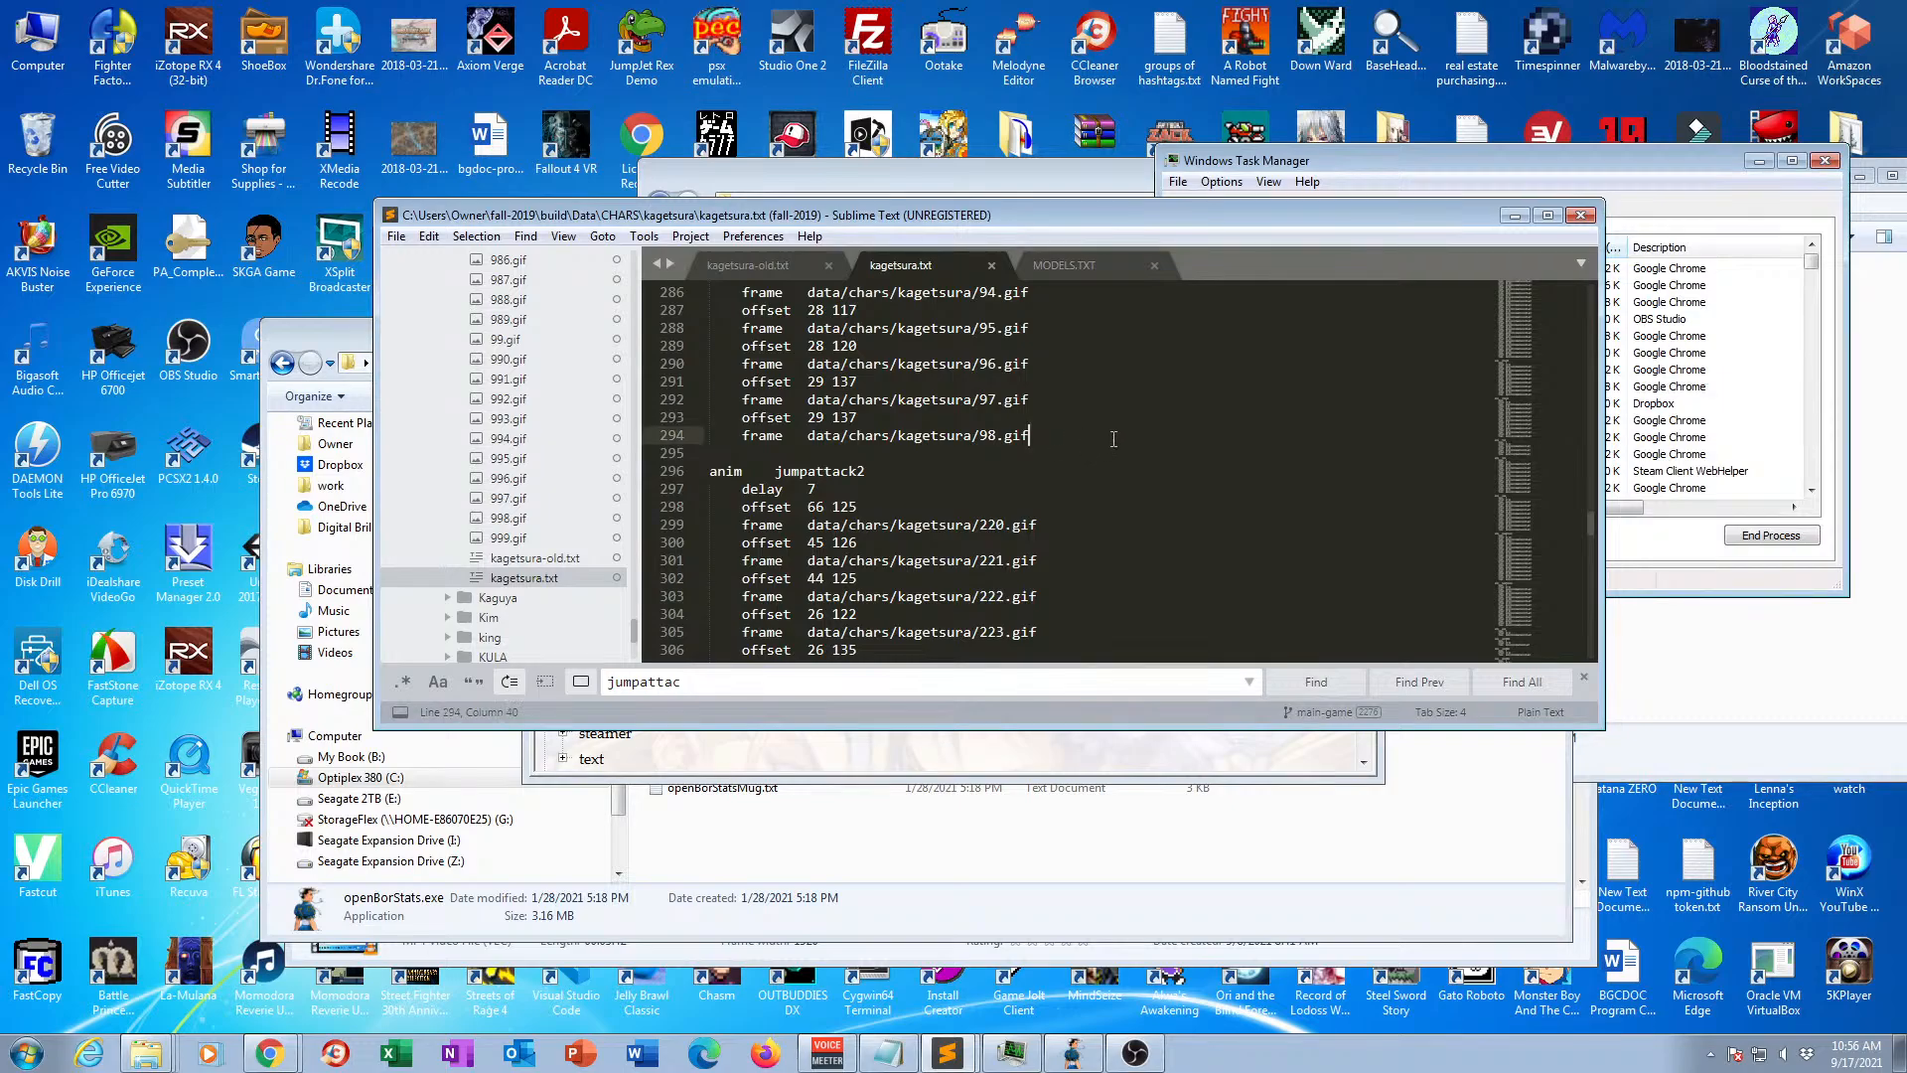
{"action": "key", "text": "Return"}
{"action": "key", "text": "Return"}
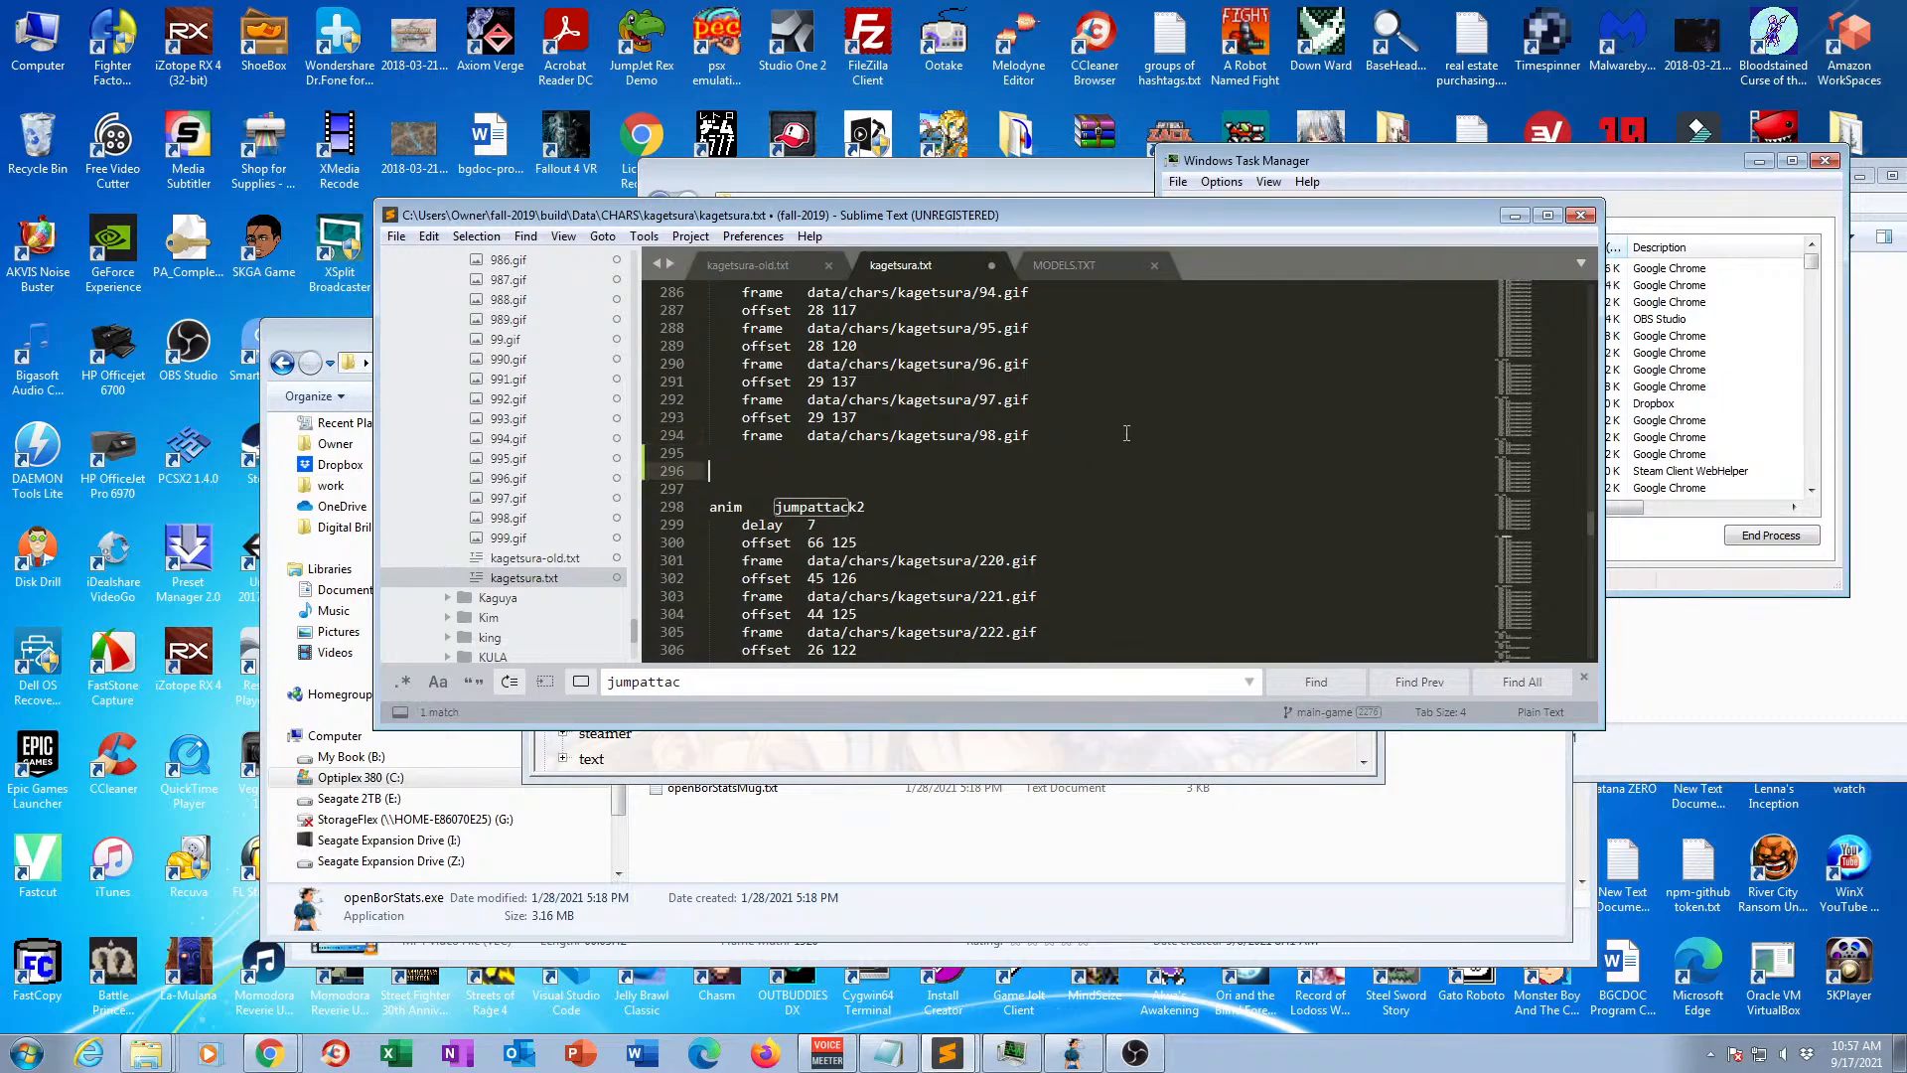
{"action": "key", "text": "ctrl+v"}
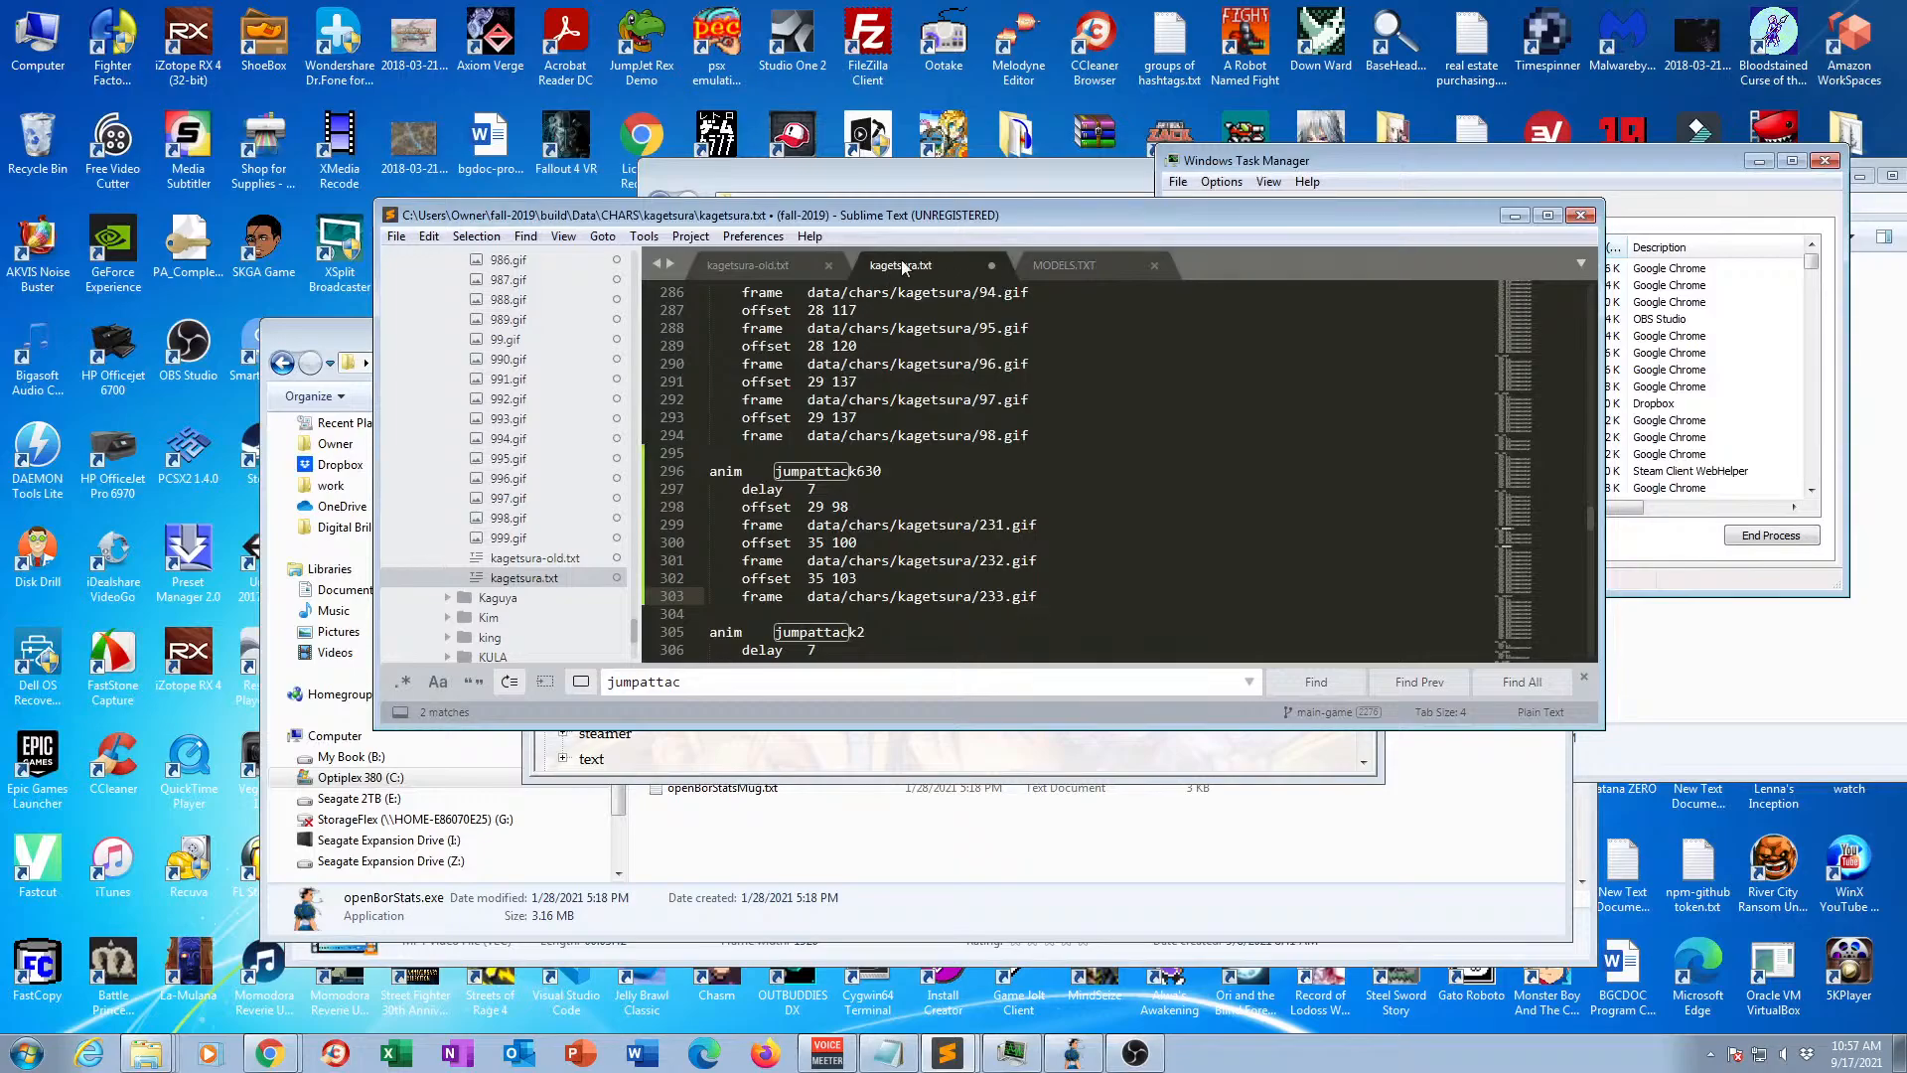
Rename the pasted animation as jumpattack and save kagetsura.txt.
{"action": "left_click", "coordinate": [860, 473]}
{"action": "key", "text": "ctrl+Left"}
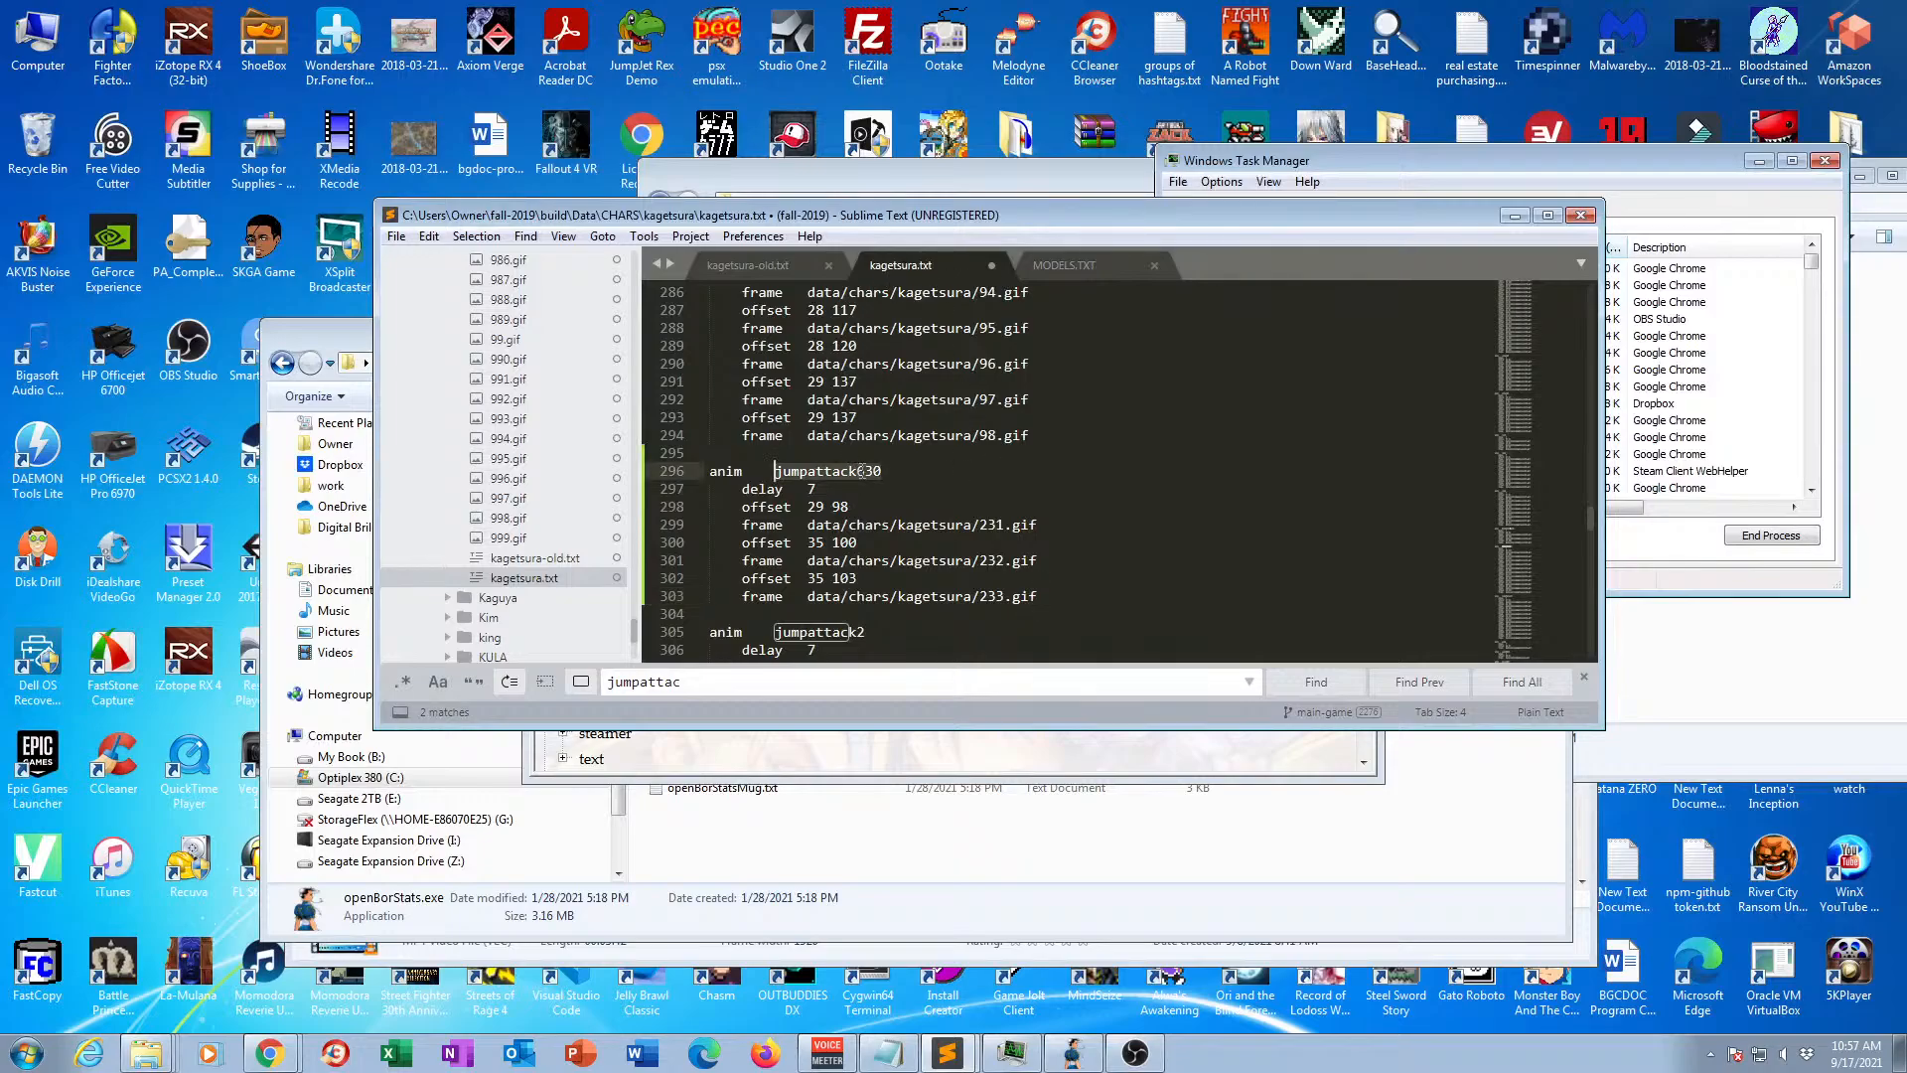
{"action": "key", "text": "ctrl+Right"}
{"action": "key", "text": "Left"}
{"action": "key", "text": "ctrl+s"}
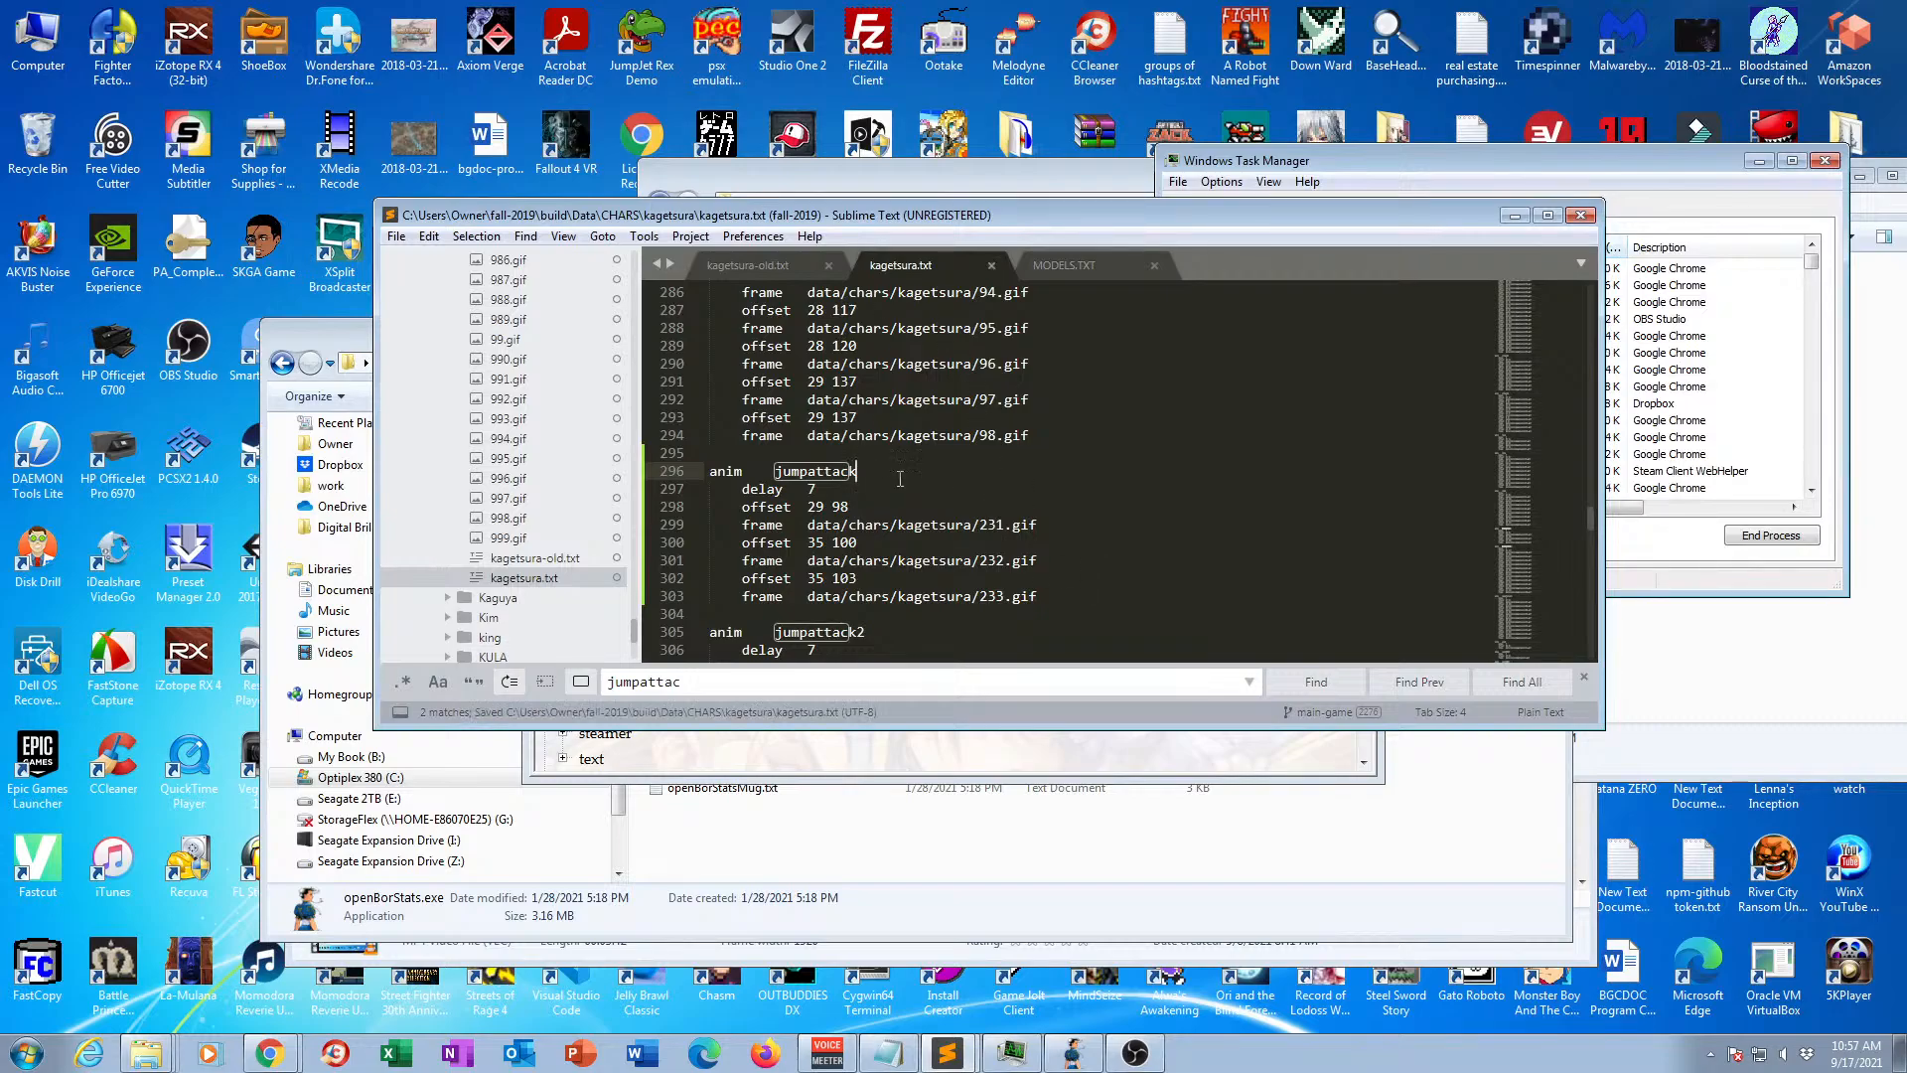
Switch to openBor Stats, reload the project and open the kagetsuraold model from the none category.
{"action": "left_click", "coordinate": [926, 760]}
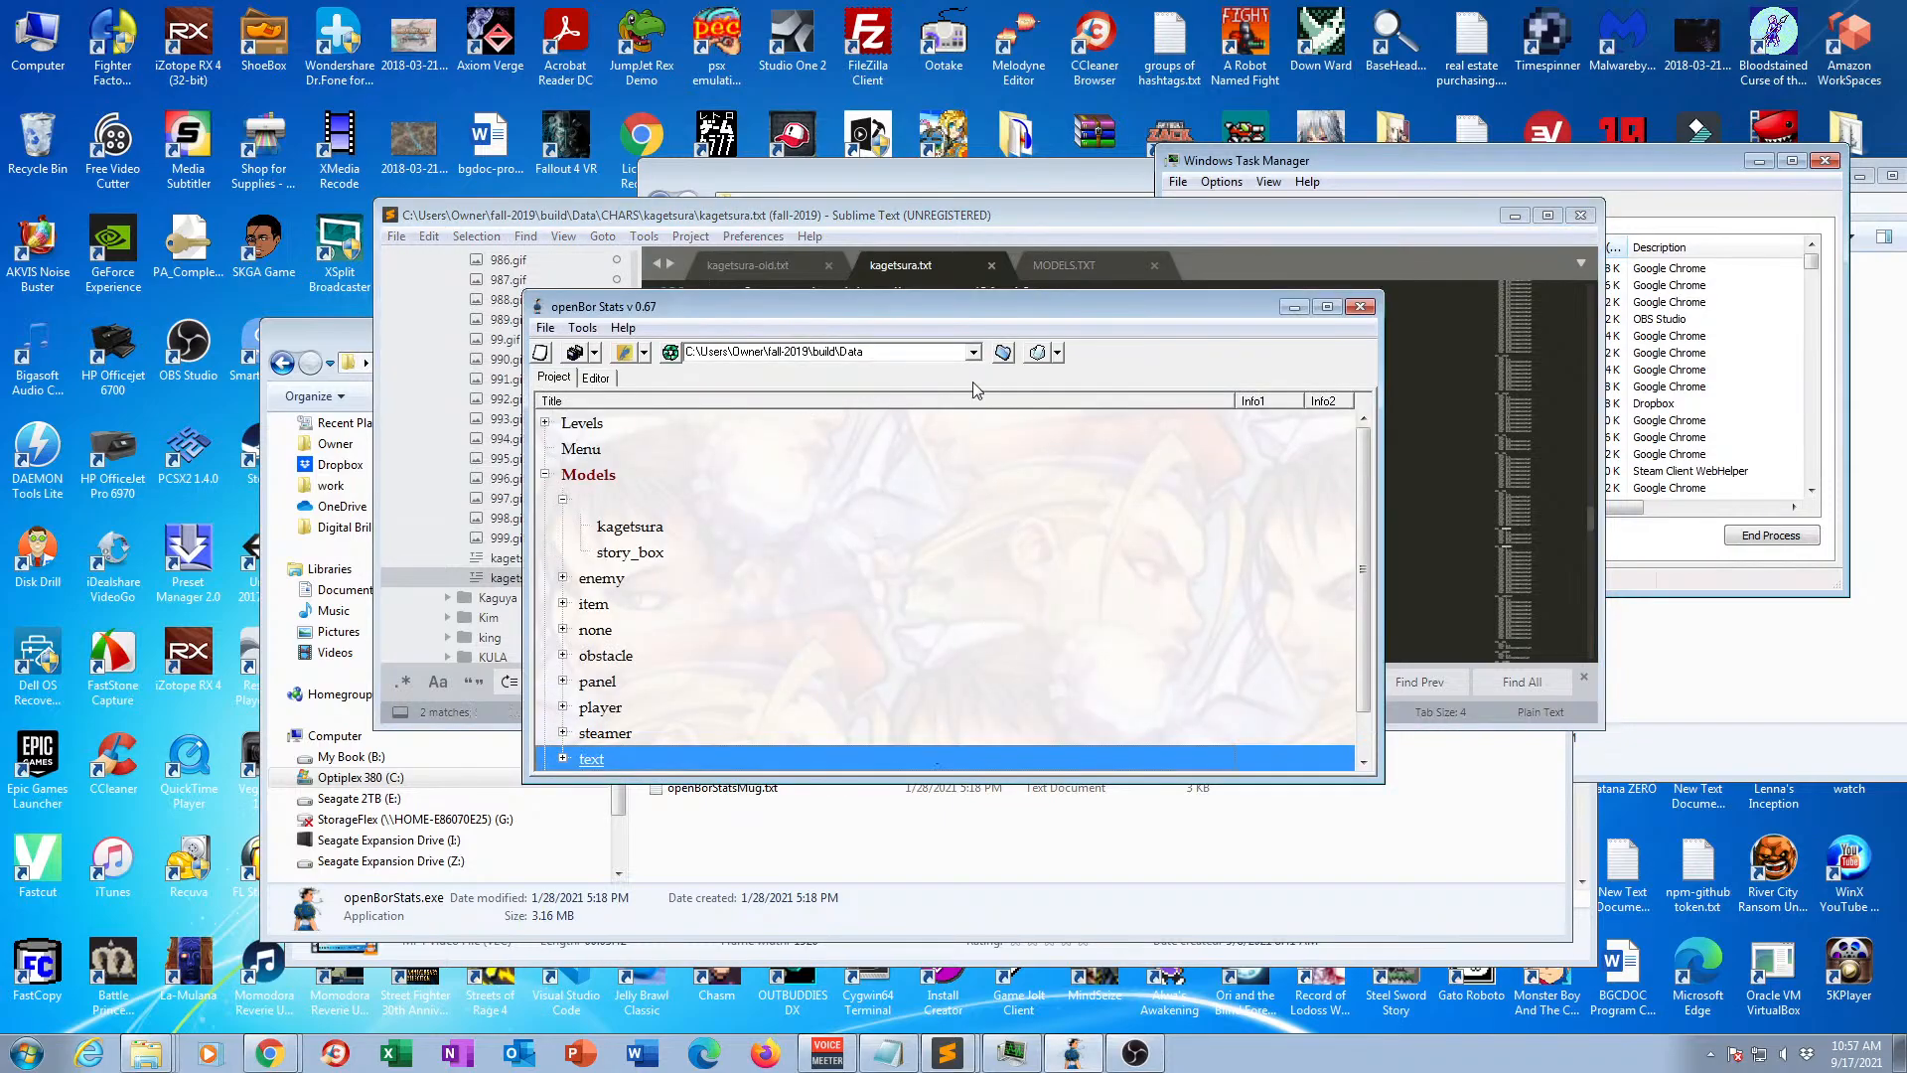
{"action": "left_click", "coordinate": [670, 355]}
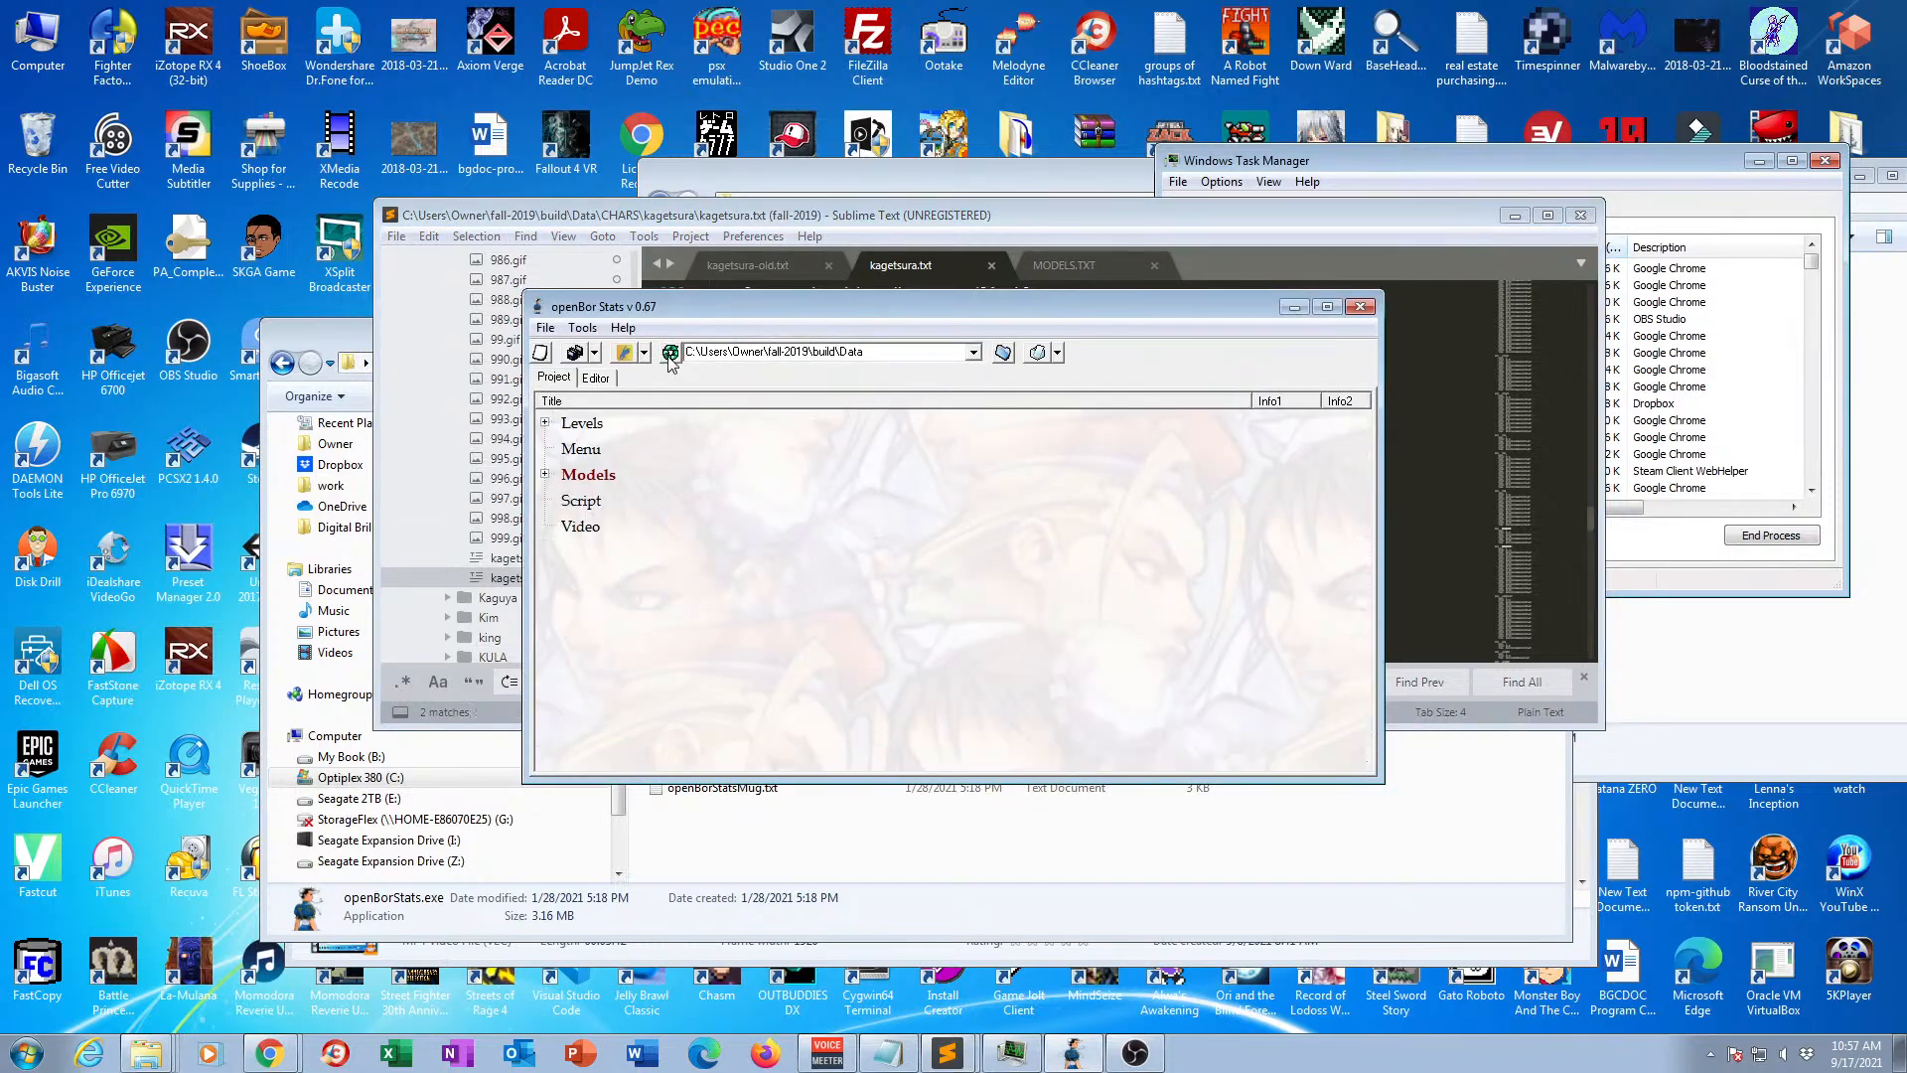
{"action": "left_click", "coordinate": [545, 475]}
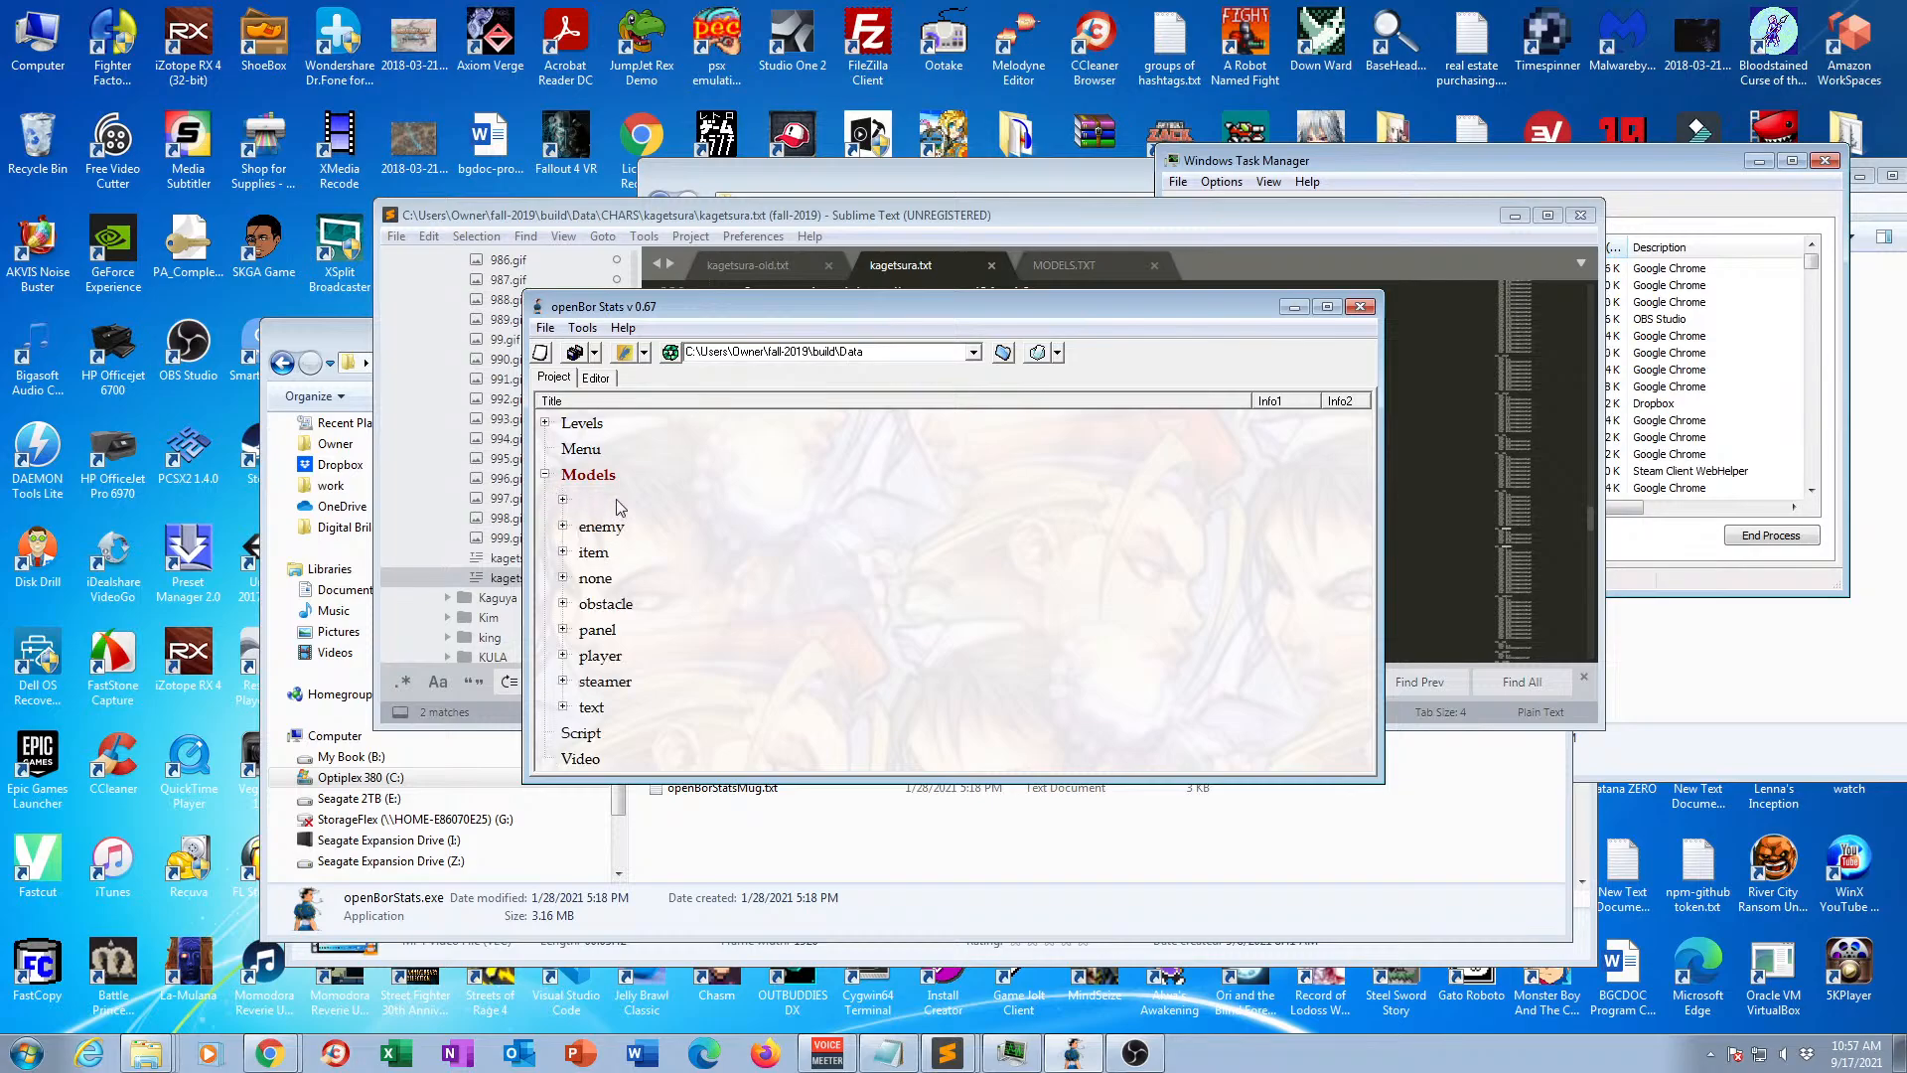
{"action": "left_click", "coordinate": [563, 578]}
{"action": "scroll", "coordinate": [698, 570], "scroll_direction": "down", "scroll_amount": 3}
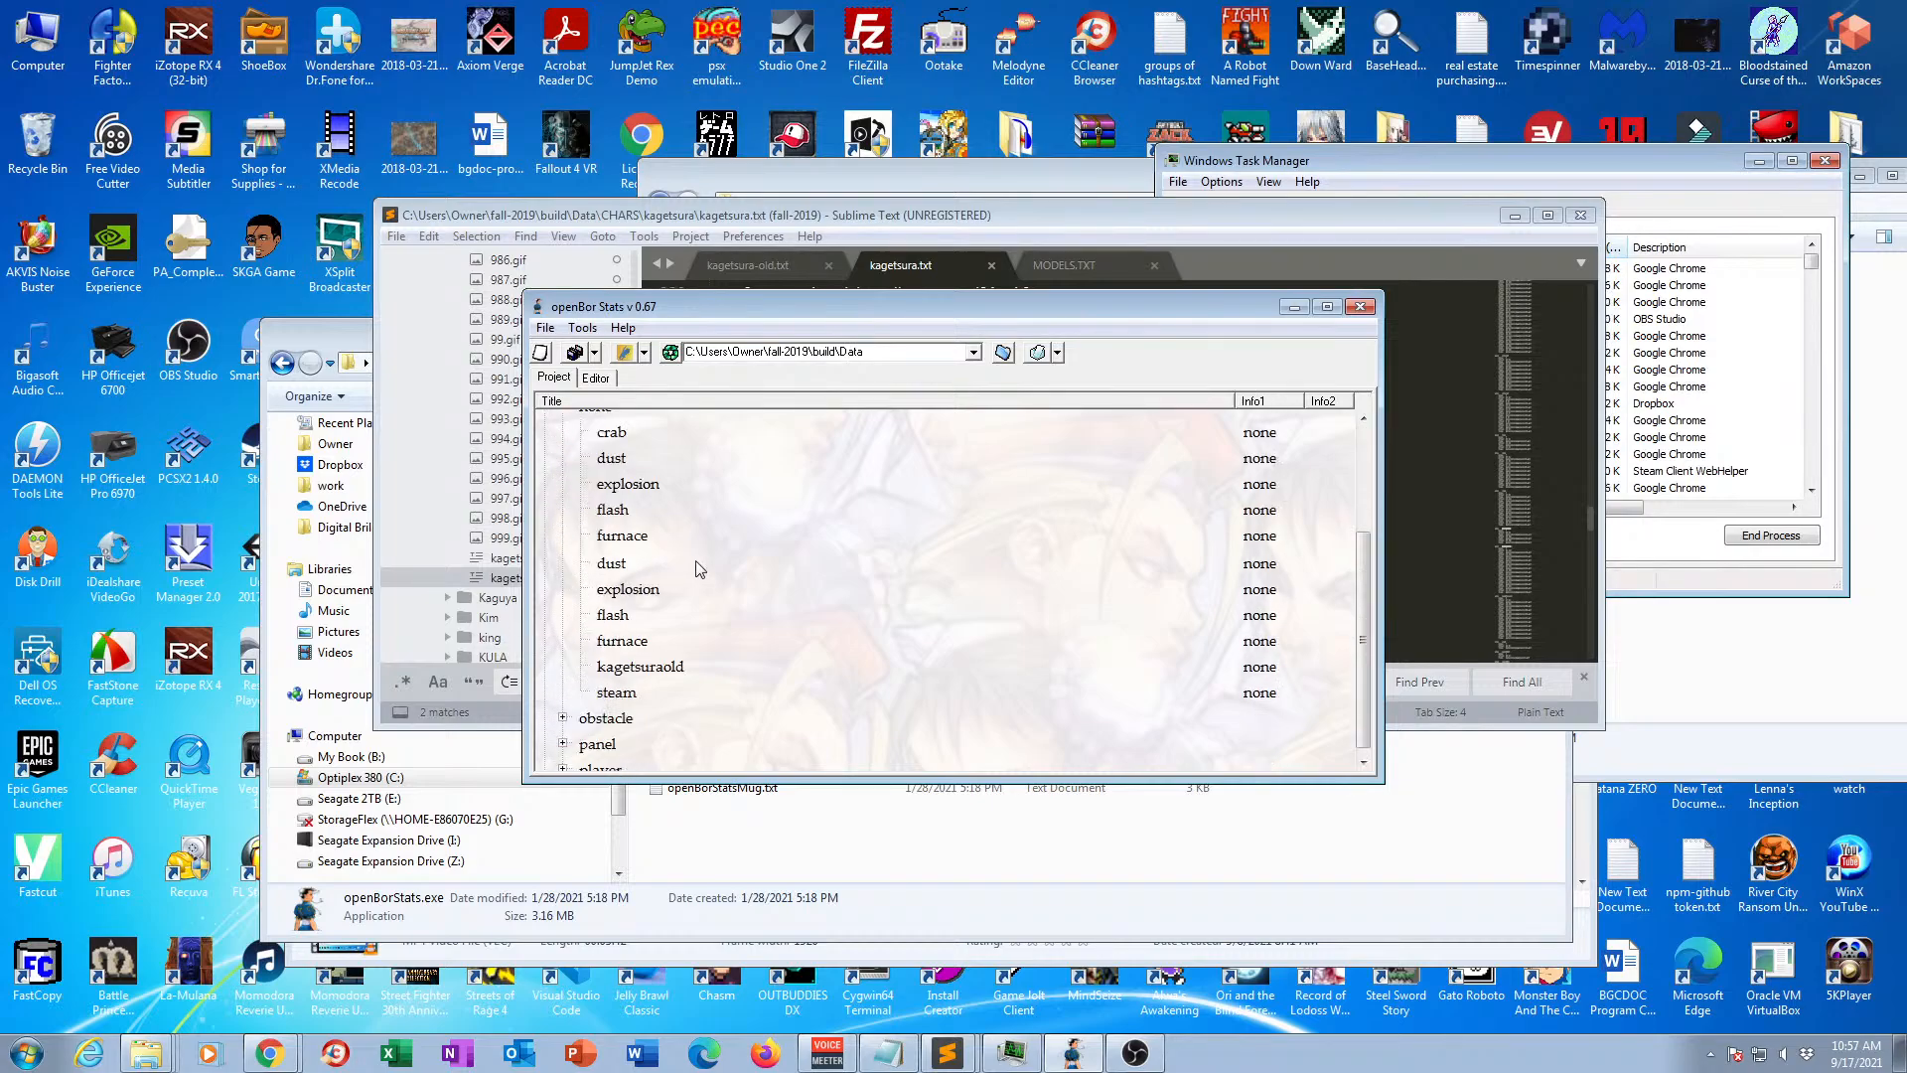
{"action": "double_click", "coordinate": [641, 553]}
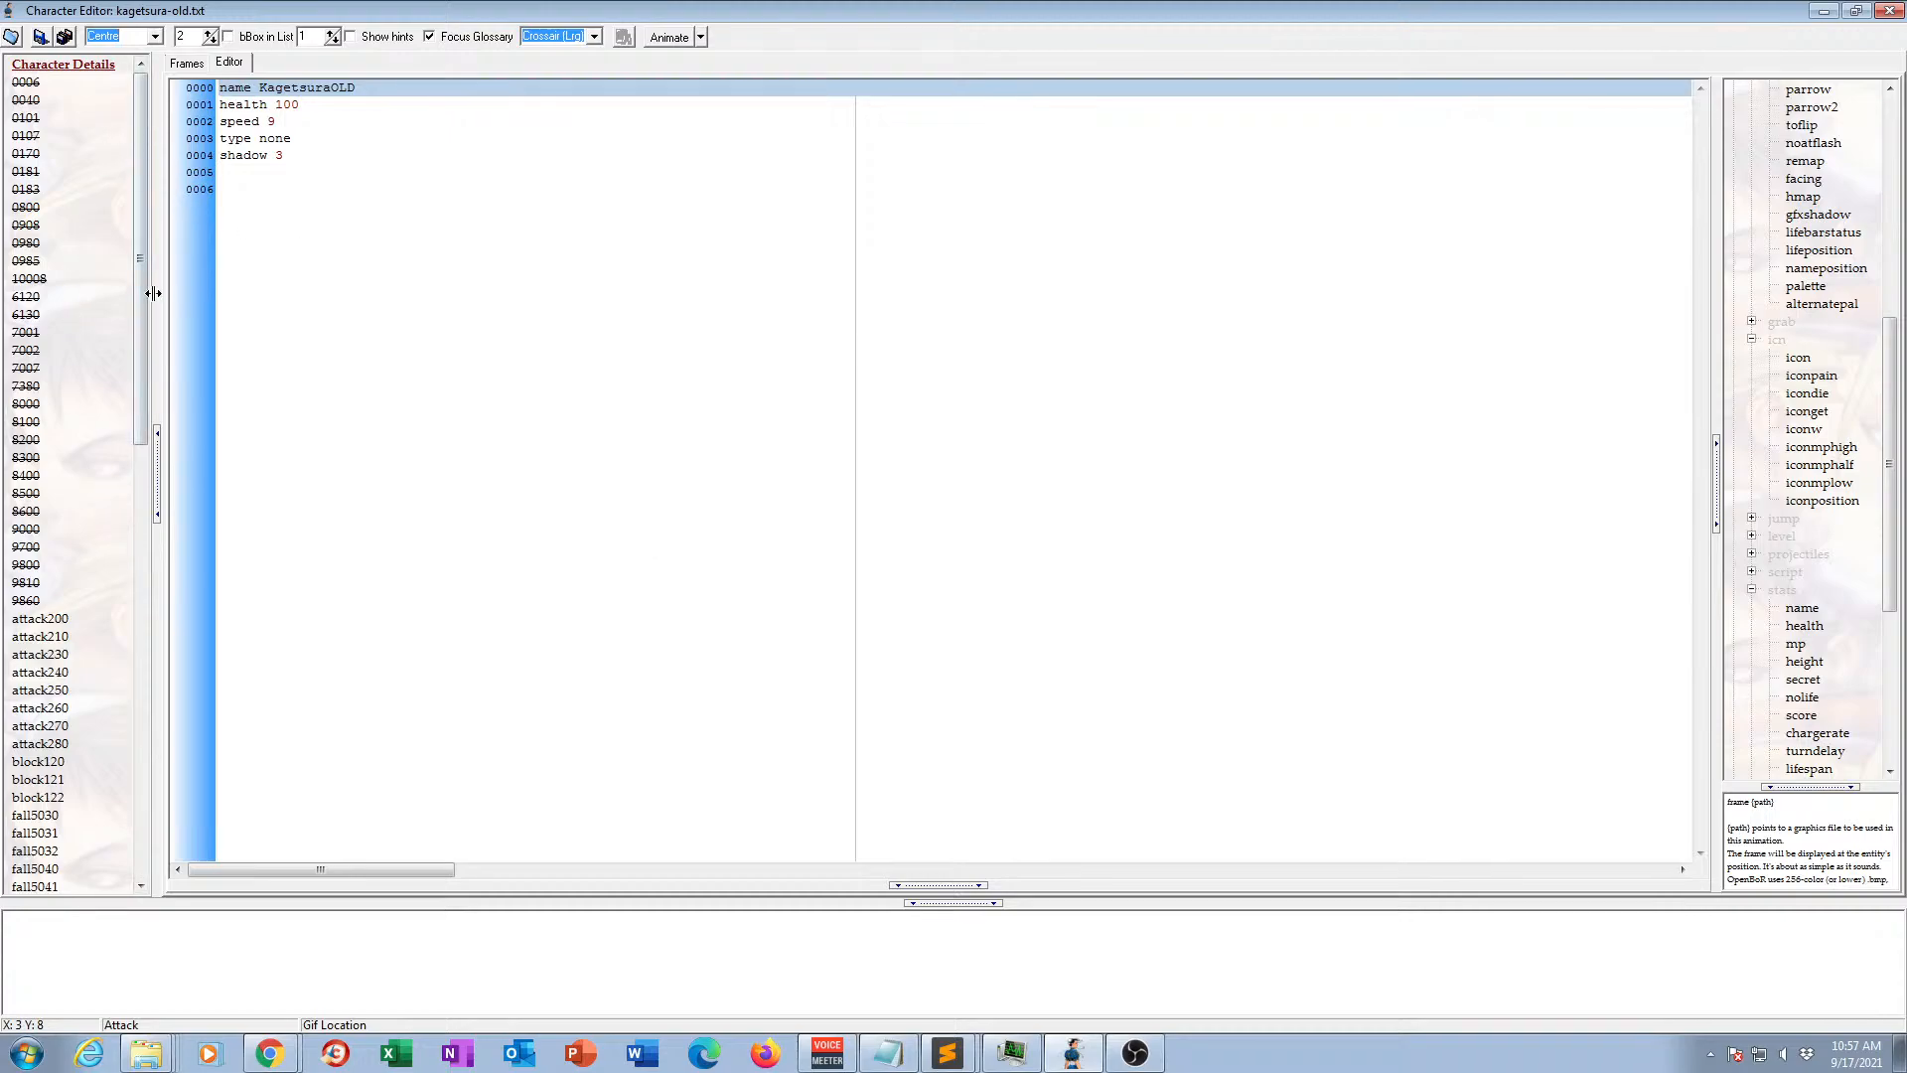
View the fall5072 animation's frame in the old character file and close its character editor.
{"action": "mouse_move", "coordinate": [140, 264]}
{"action": "left_mouse_down"}
{"action": "mouse_move", "coordinate": [140, 631]}
{"action": "mouse_move", "coordinate": [144, 273]}
{"action": "left_mouse_up"}
{"action": "left_click_drag", "start_coordinate": [176, 173], "coordinate": [152, 503]}
{"action": "left_click", "coordinate": [50, 473]}
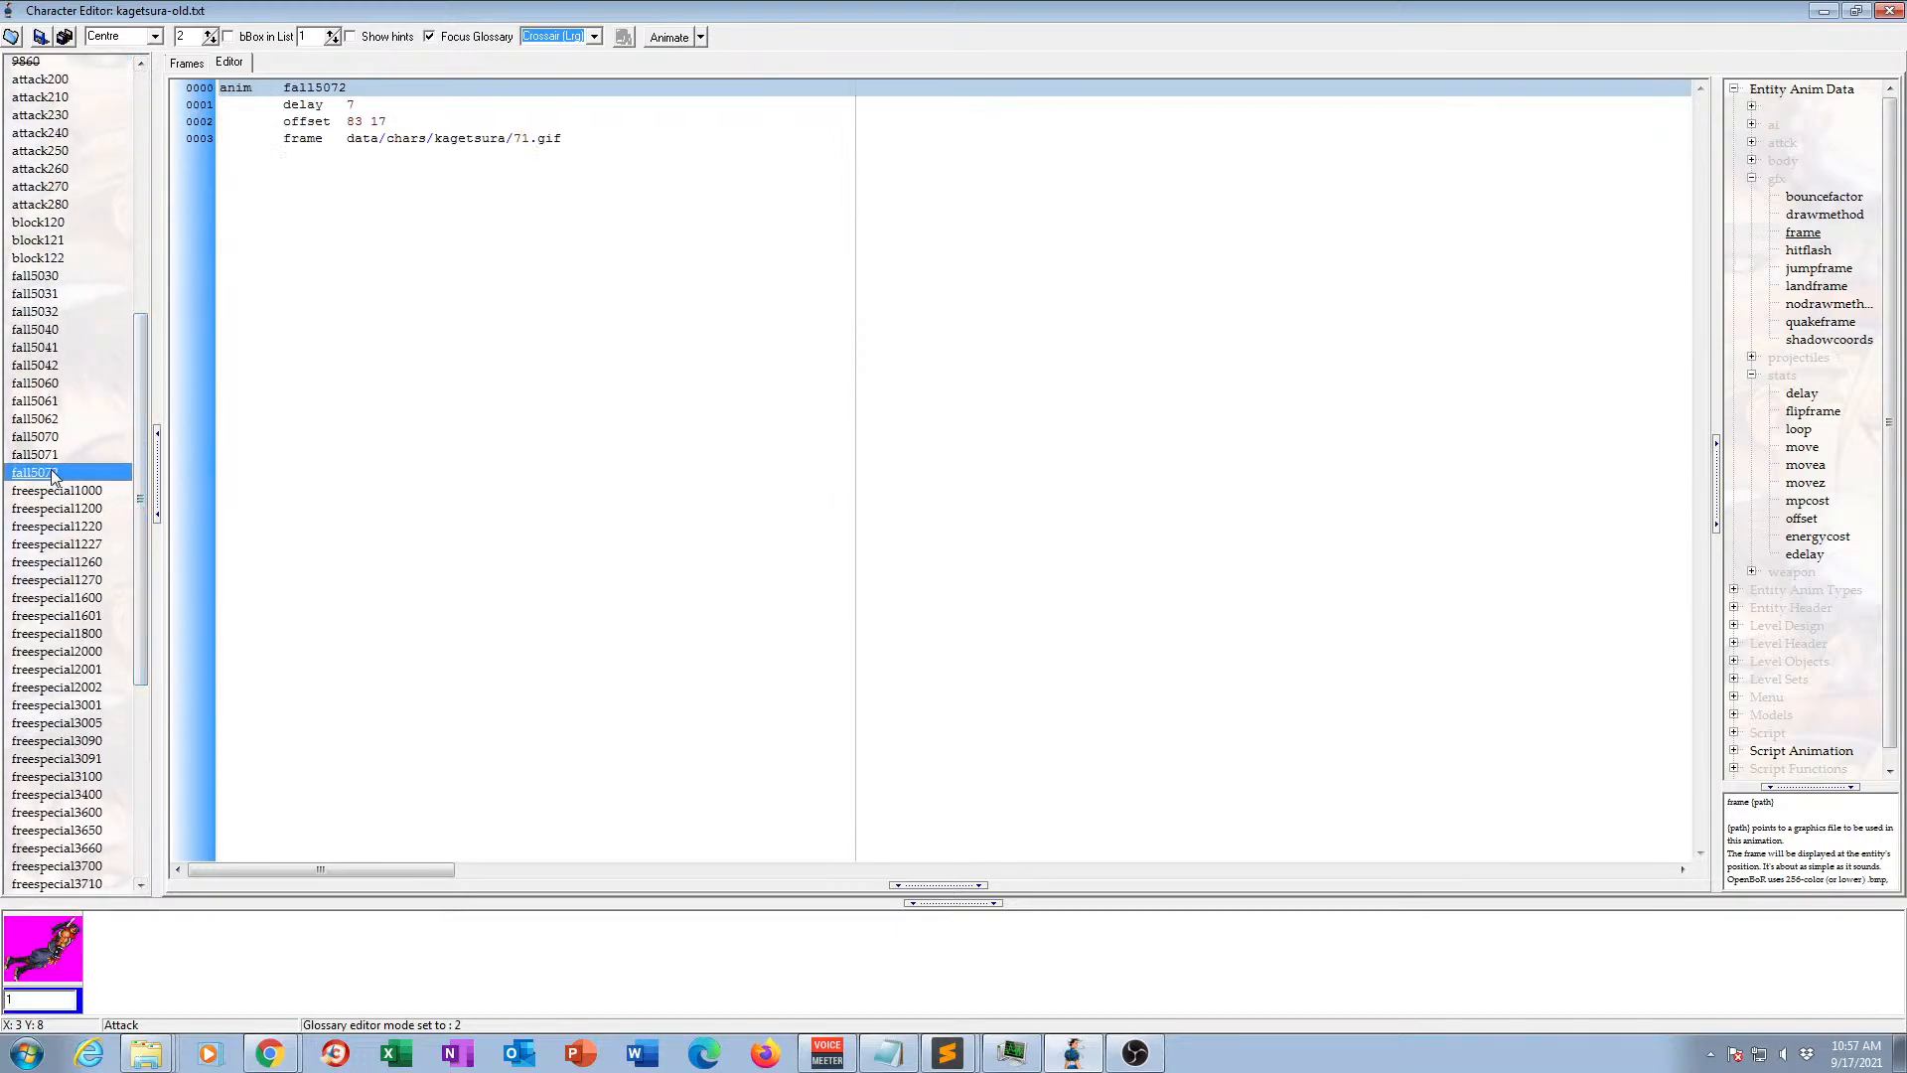
{"action": "left_click", "coordinate": [191, 63]}
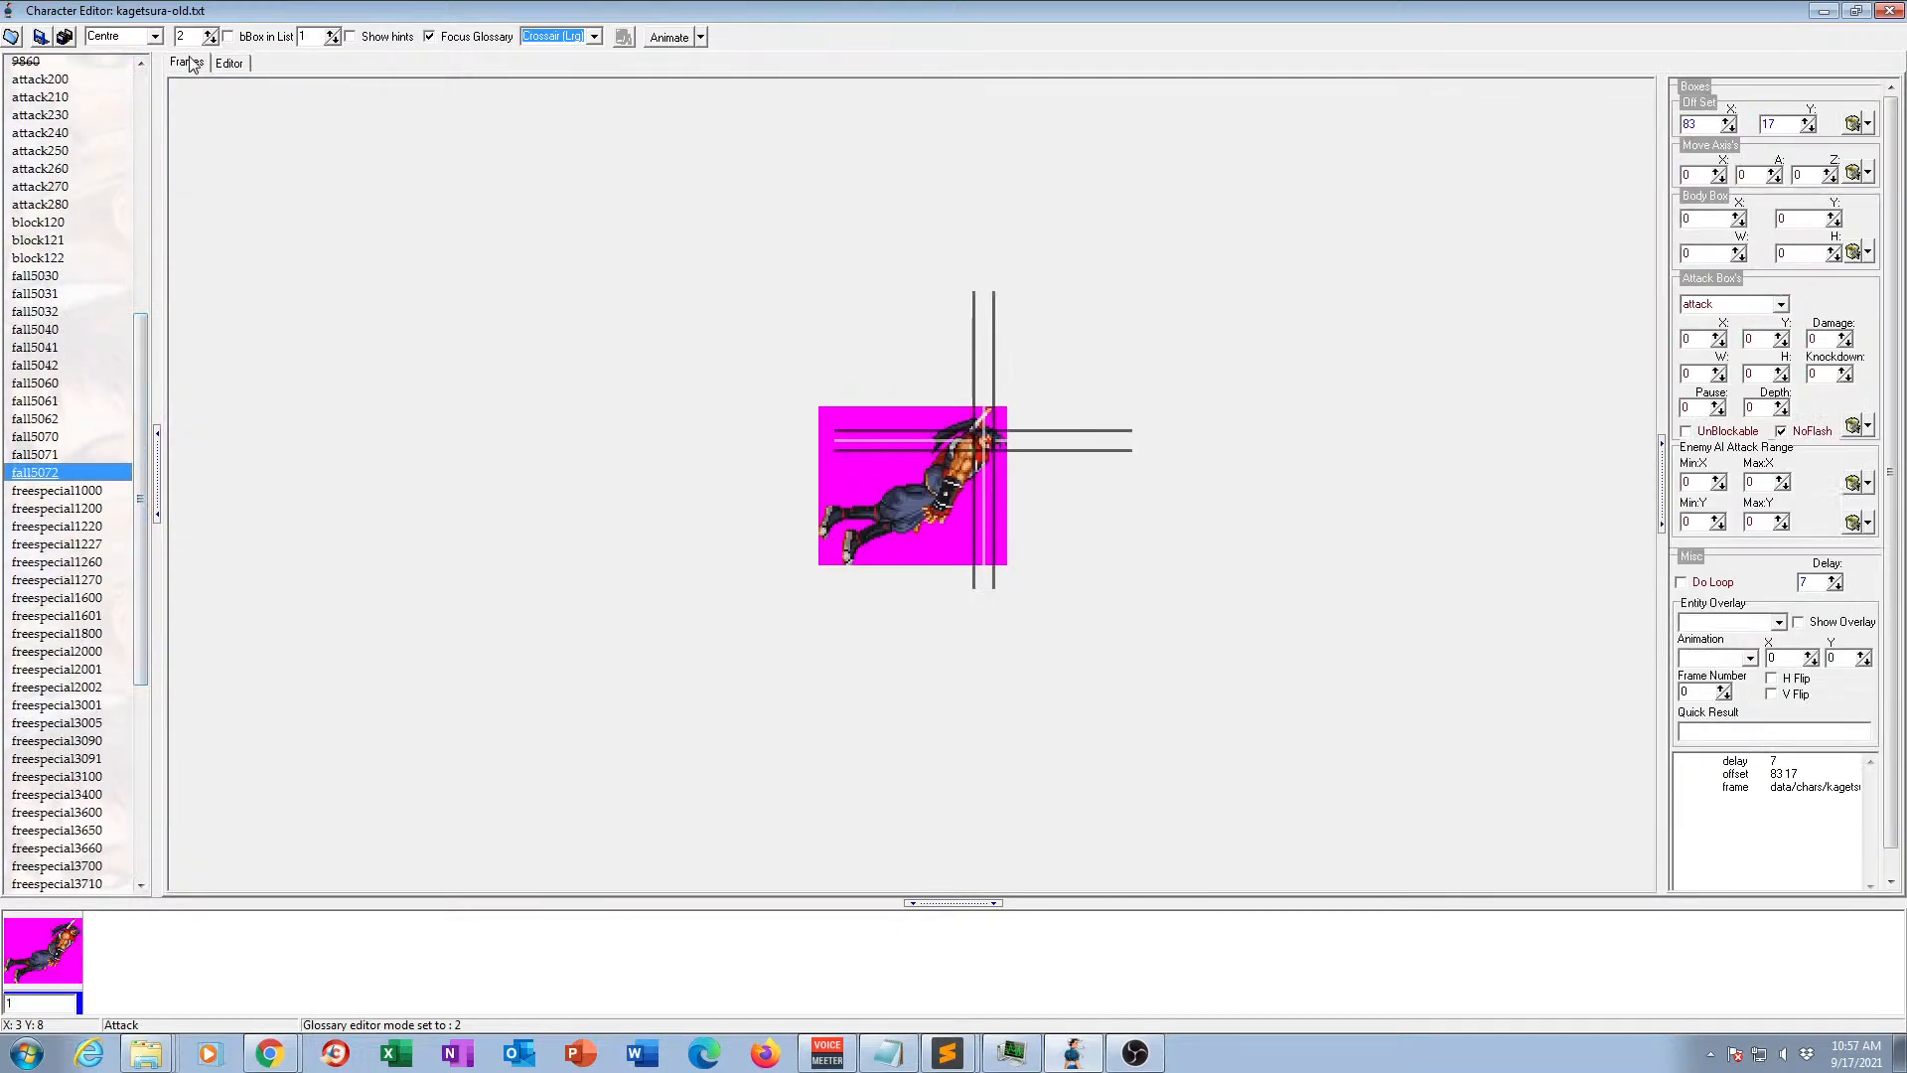
{"action": "left_click", "coordinate": [1892, 12]}
Open the kagetsura model from the player category in the character editor.
{"action": "scroll", "coordinate": [894, 521], "scroll_direction": "up", "scroll_amount": 2}
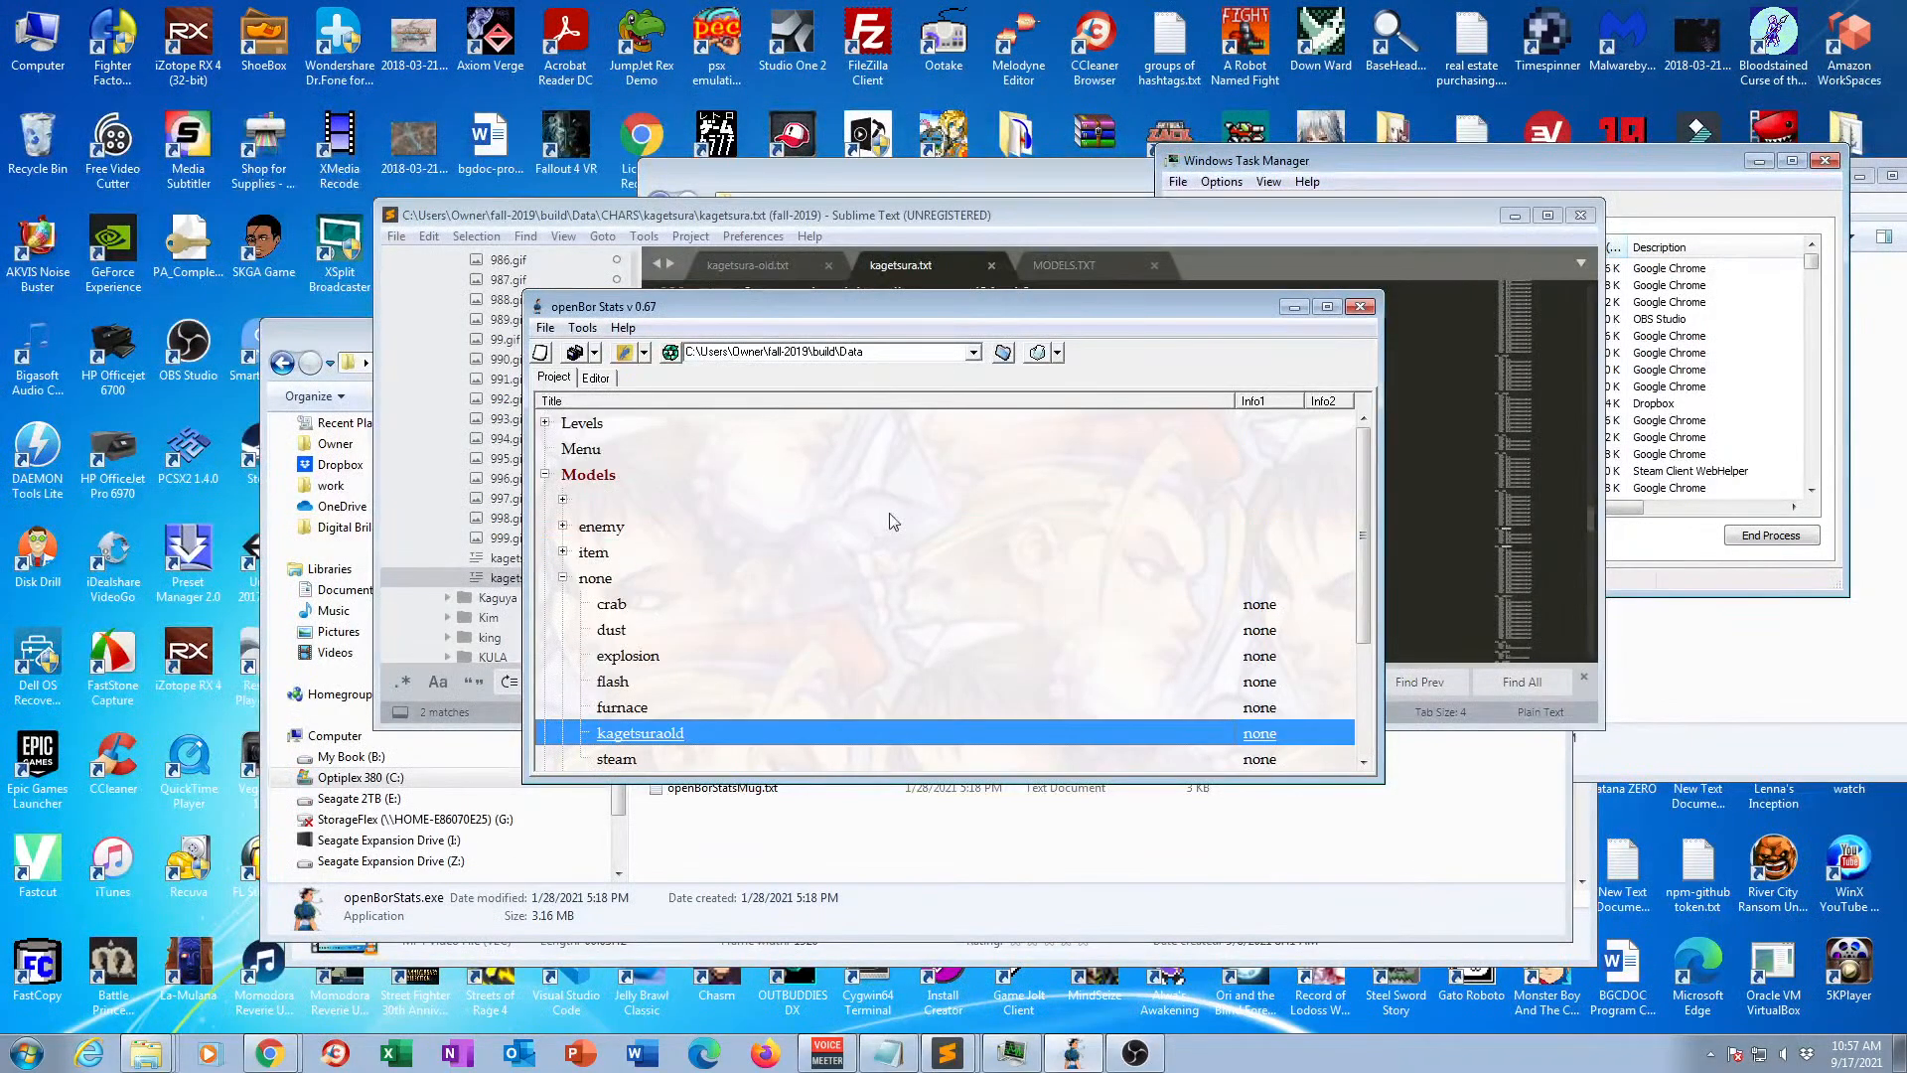
{"action": "left_click", "coordinate": [562, 577]}
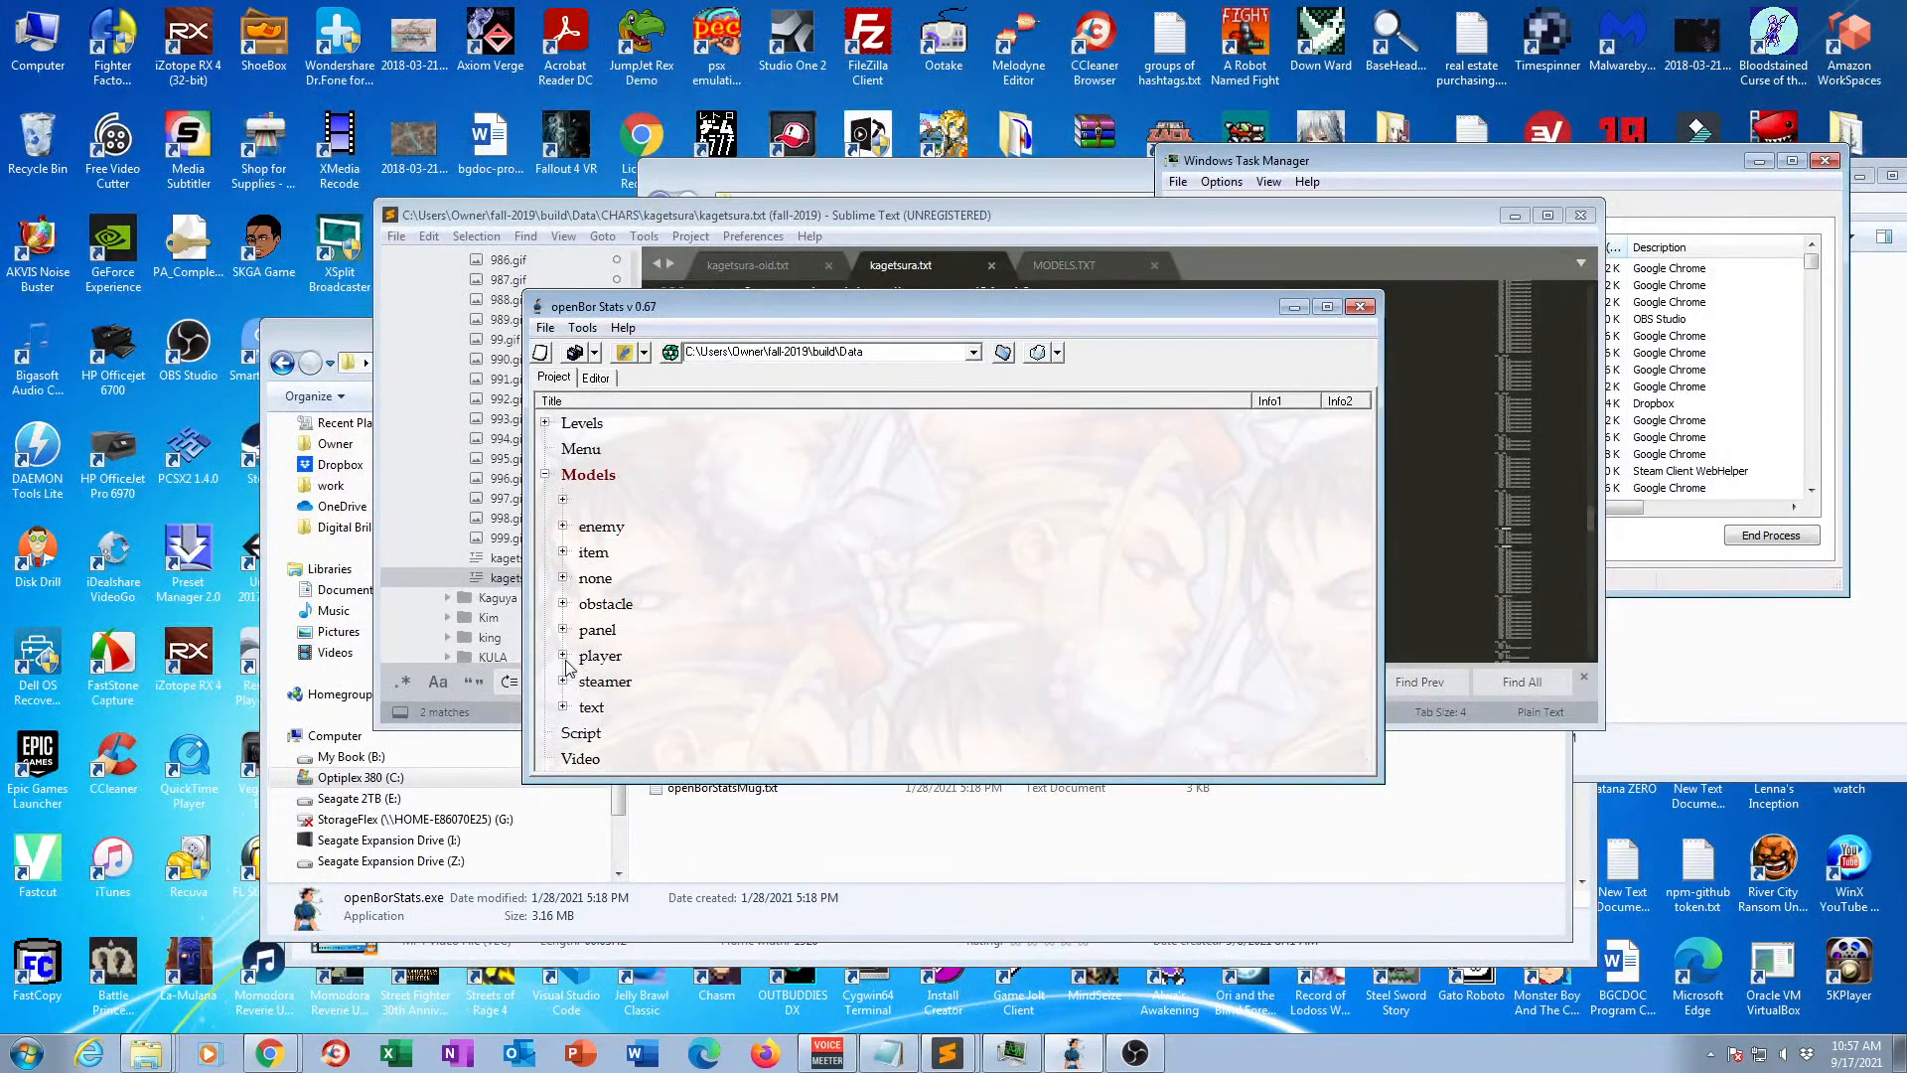
{"action": "left_click", "coordinate": [563, 656]}
{"action": "scroll", "coordinate": [710, 568], "scroll_direction": "down", "scroll_amount": 1}
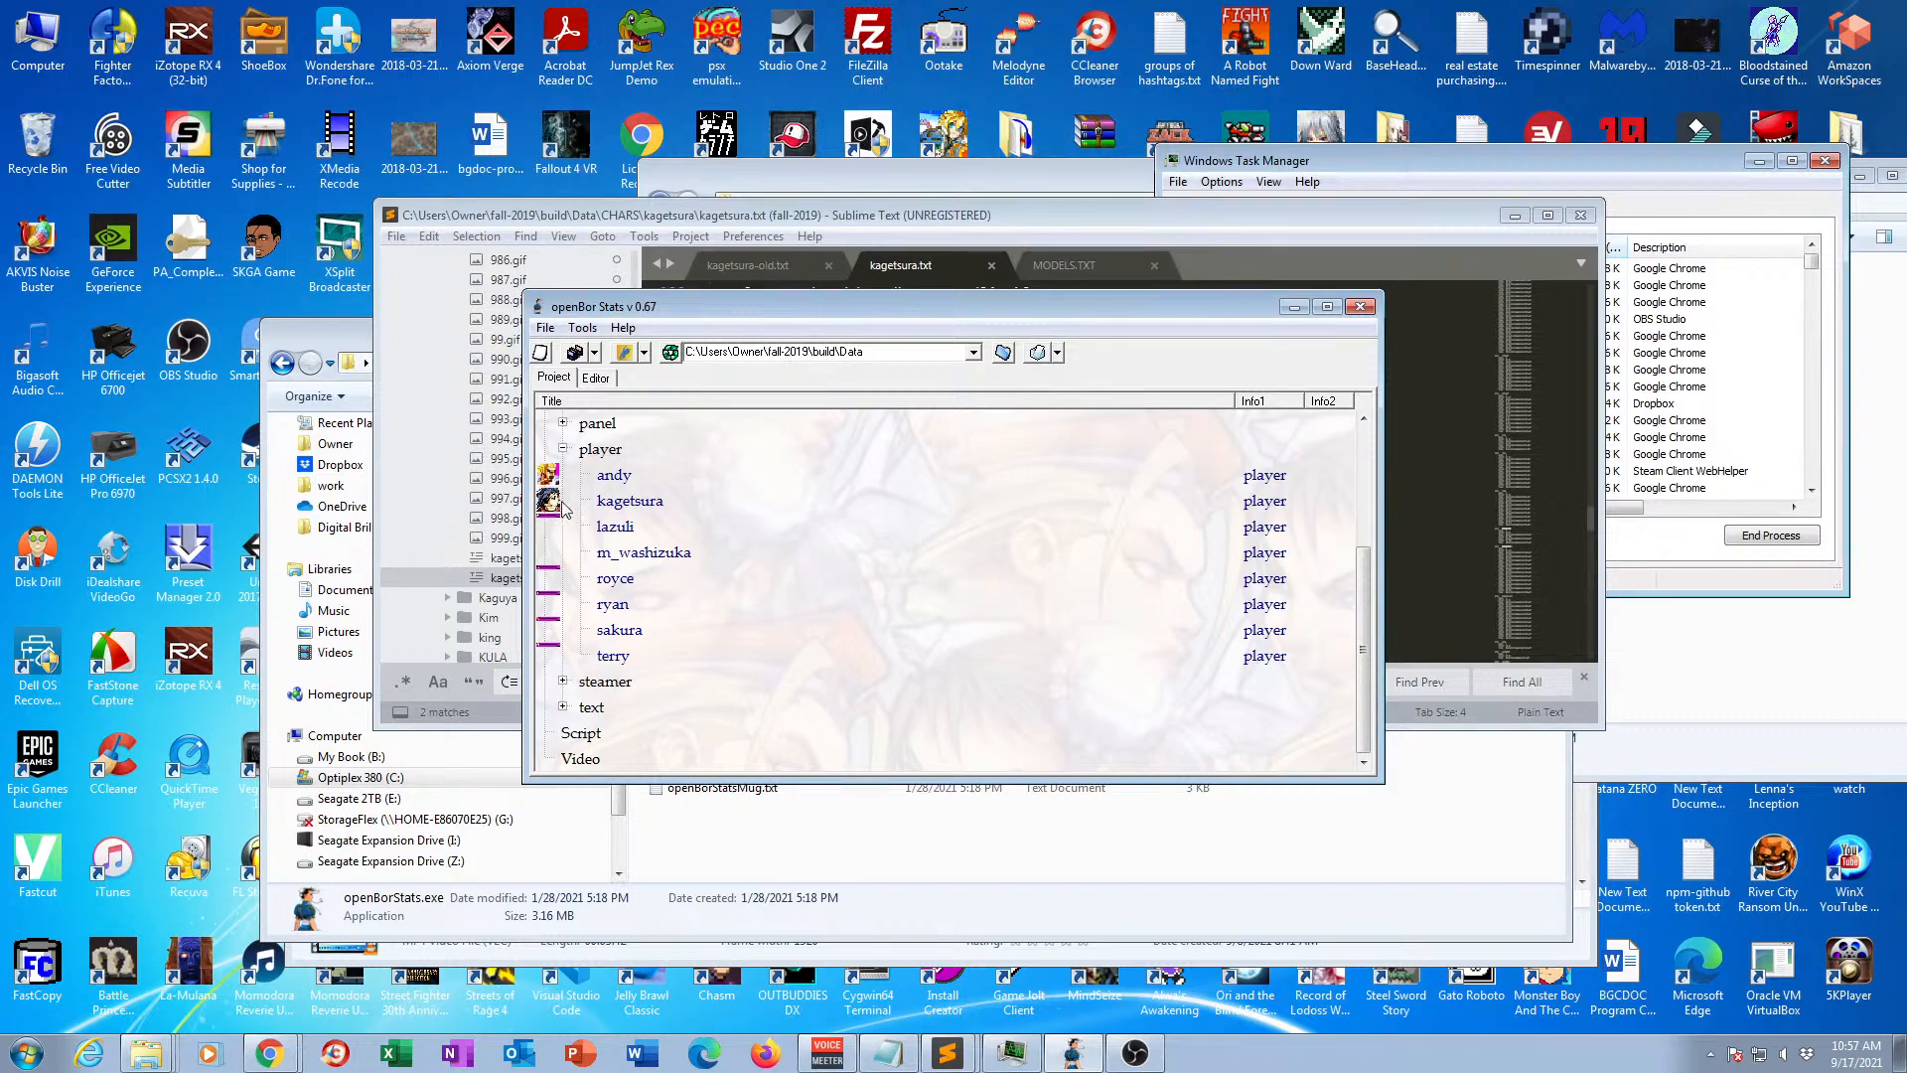
{"action": "double_click", "coordinate": [632, 501]}
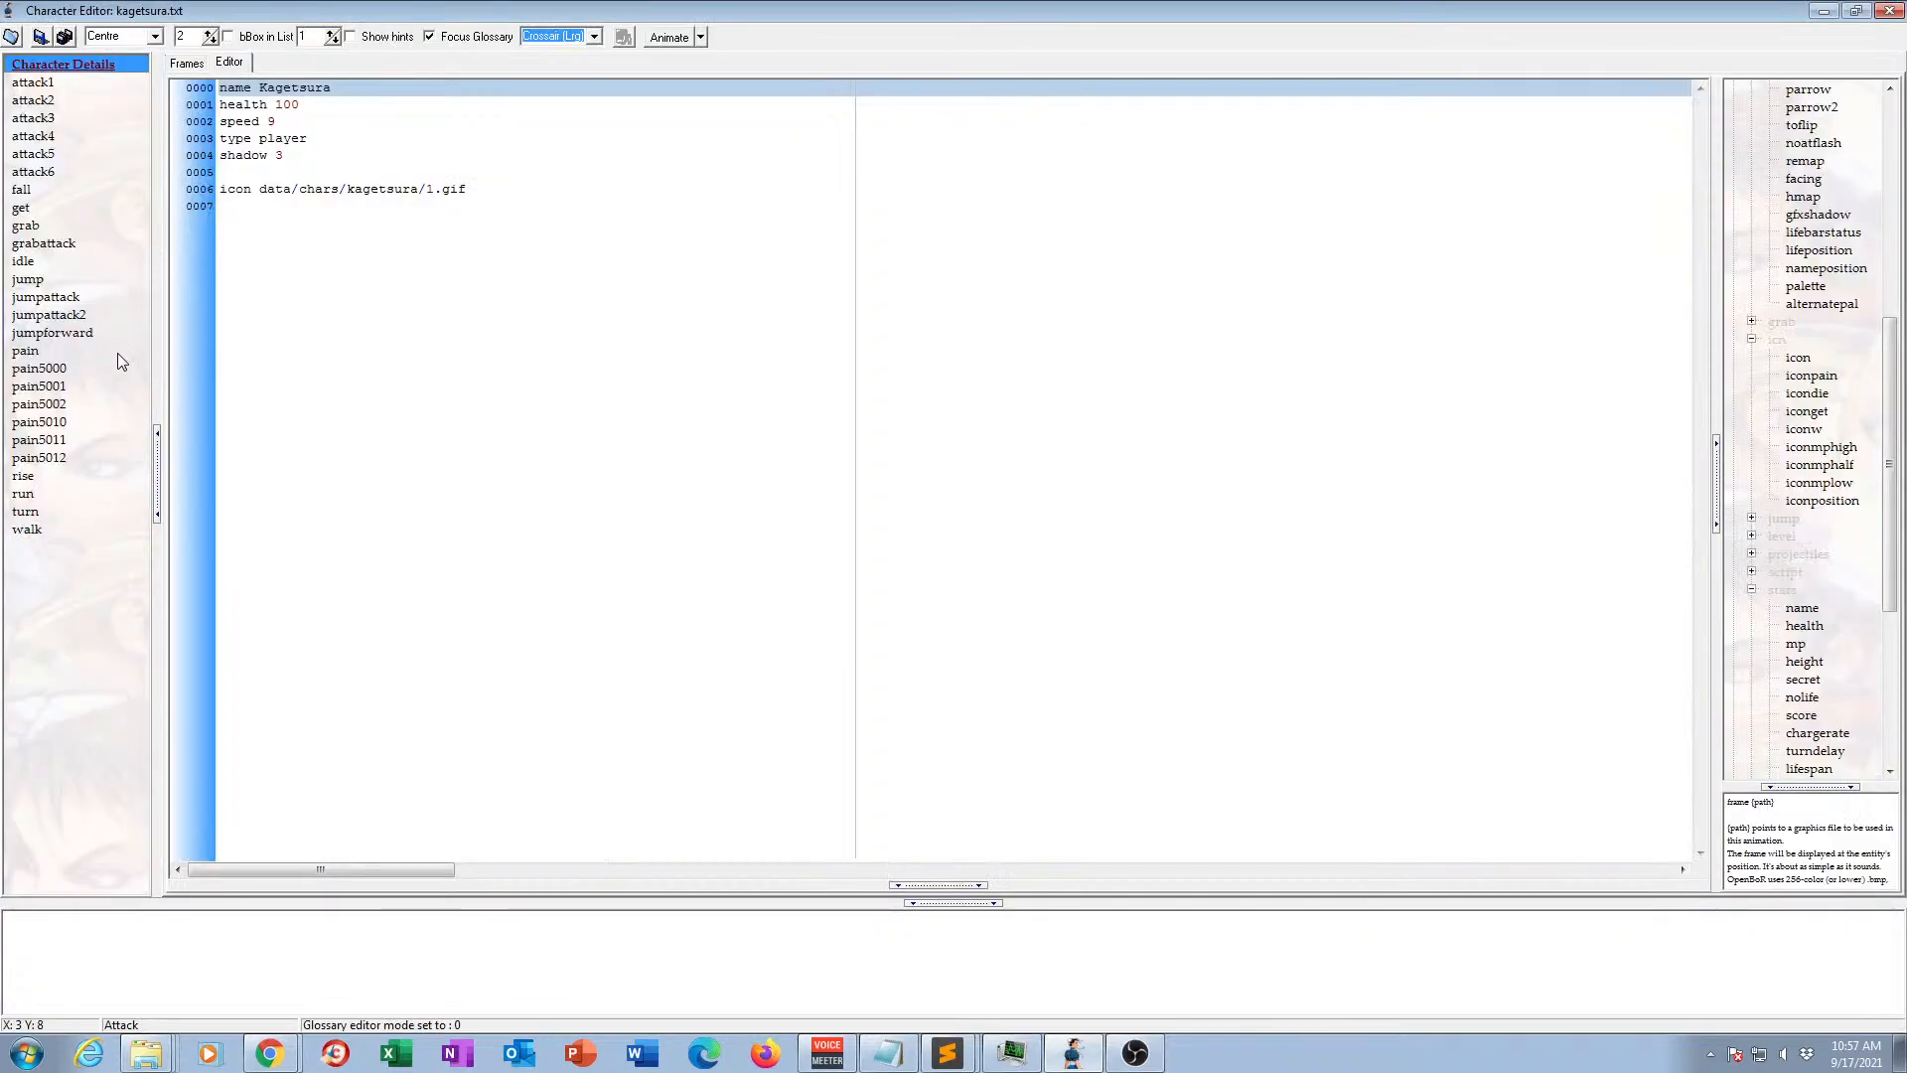
Review the frames of the jumpattack, jumpattack2, jumpforward and pain animations.
{"action": "left_click", "coordinate": [55, 303]}
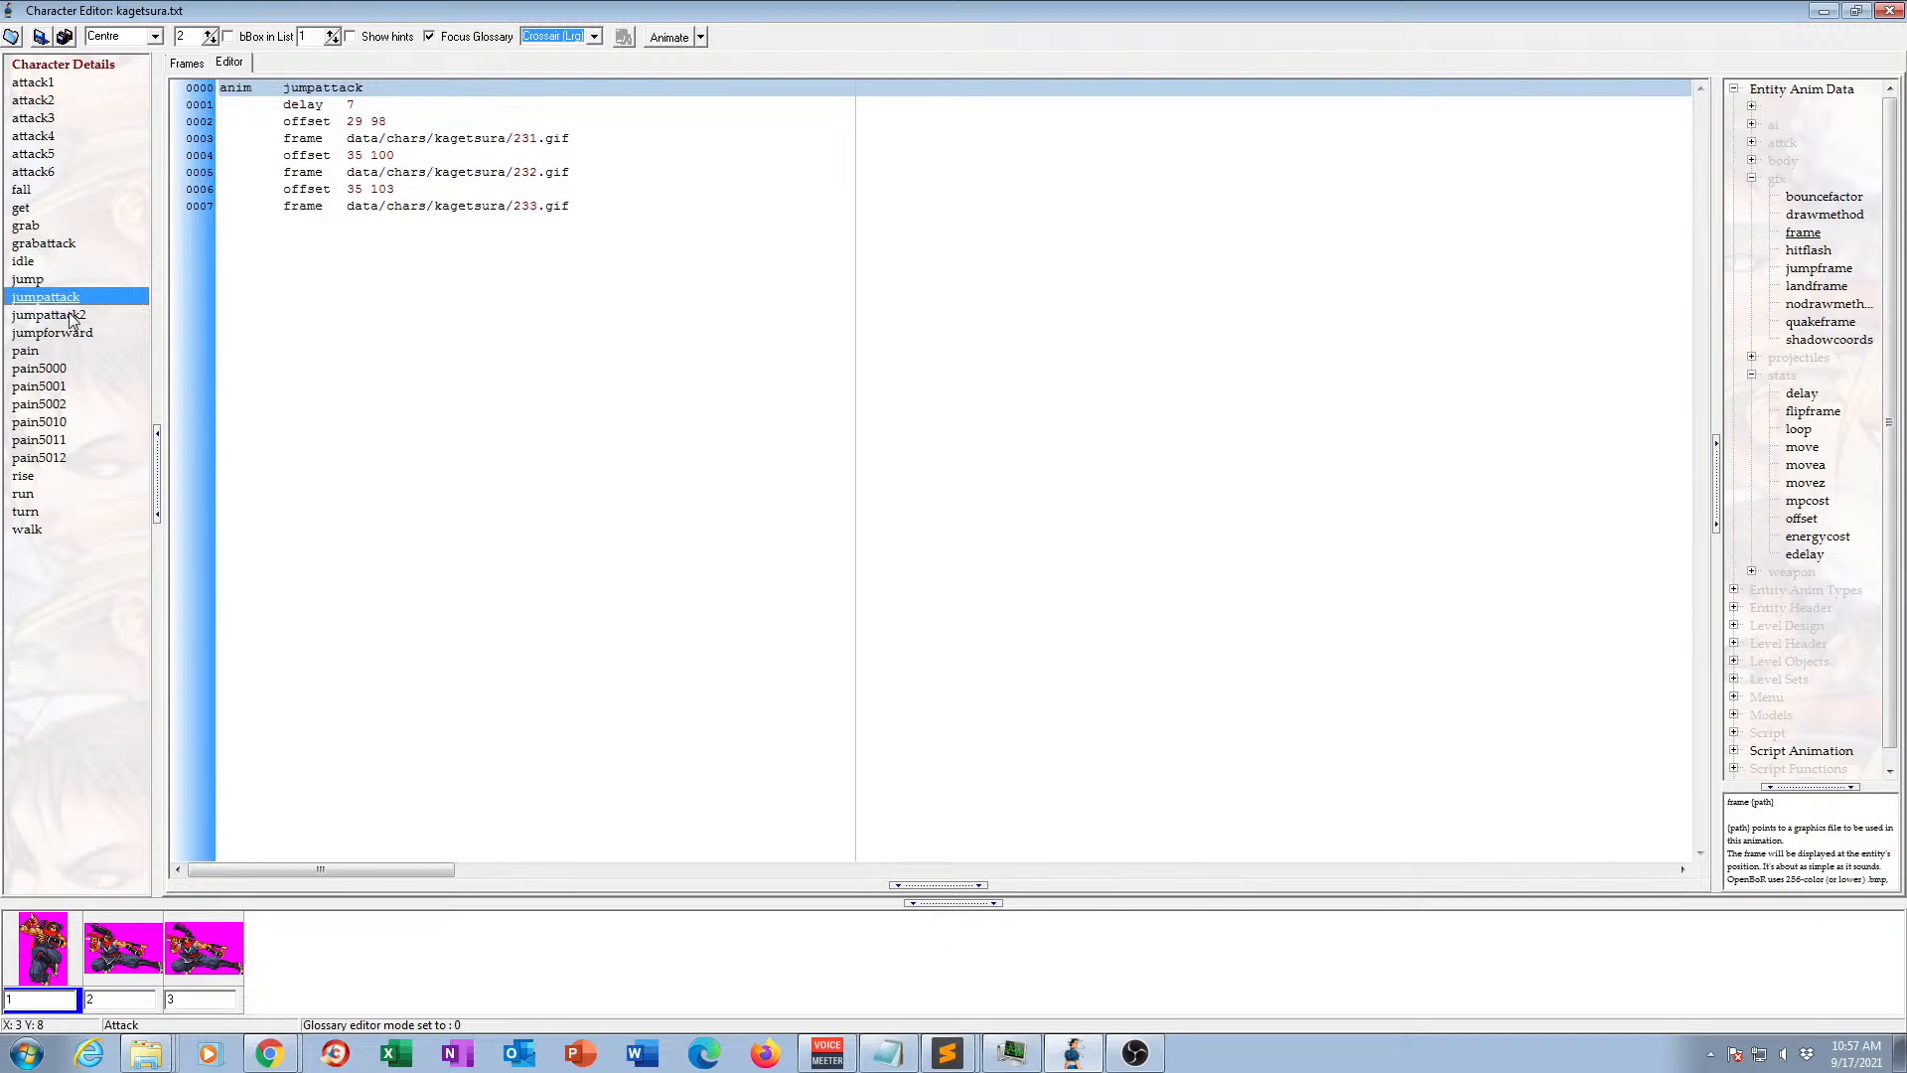
{"action": "left_click", "coordinate": [68, 318]}
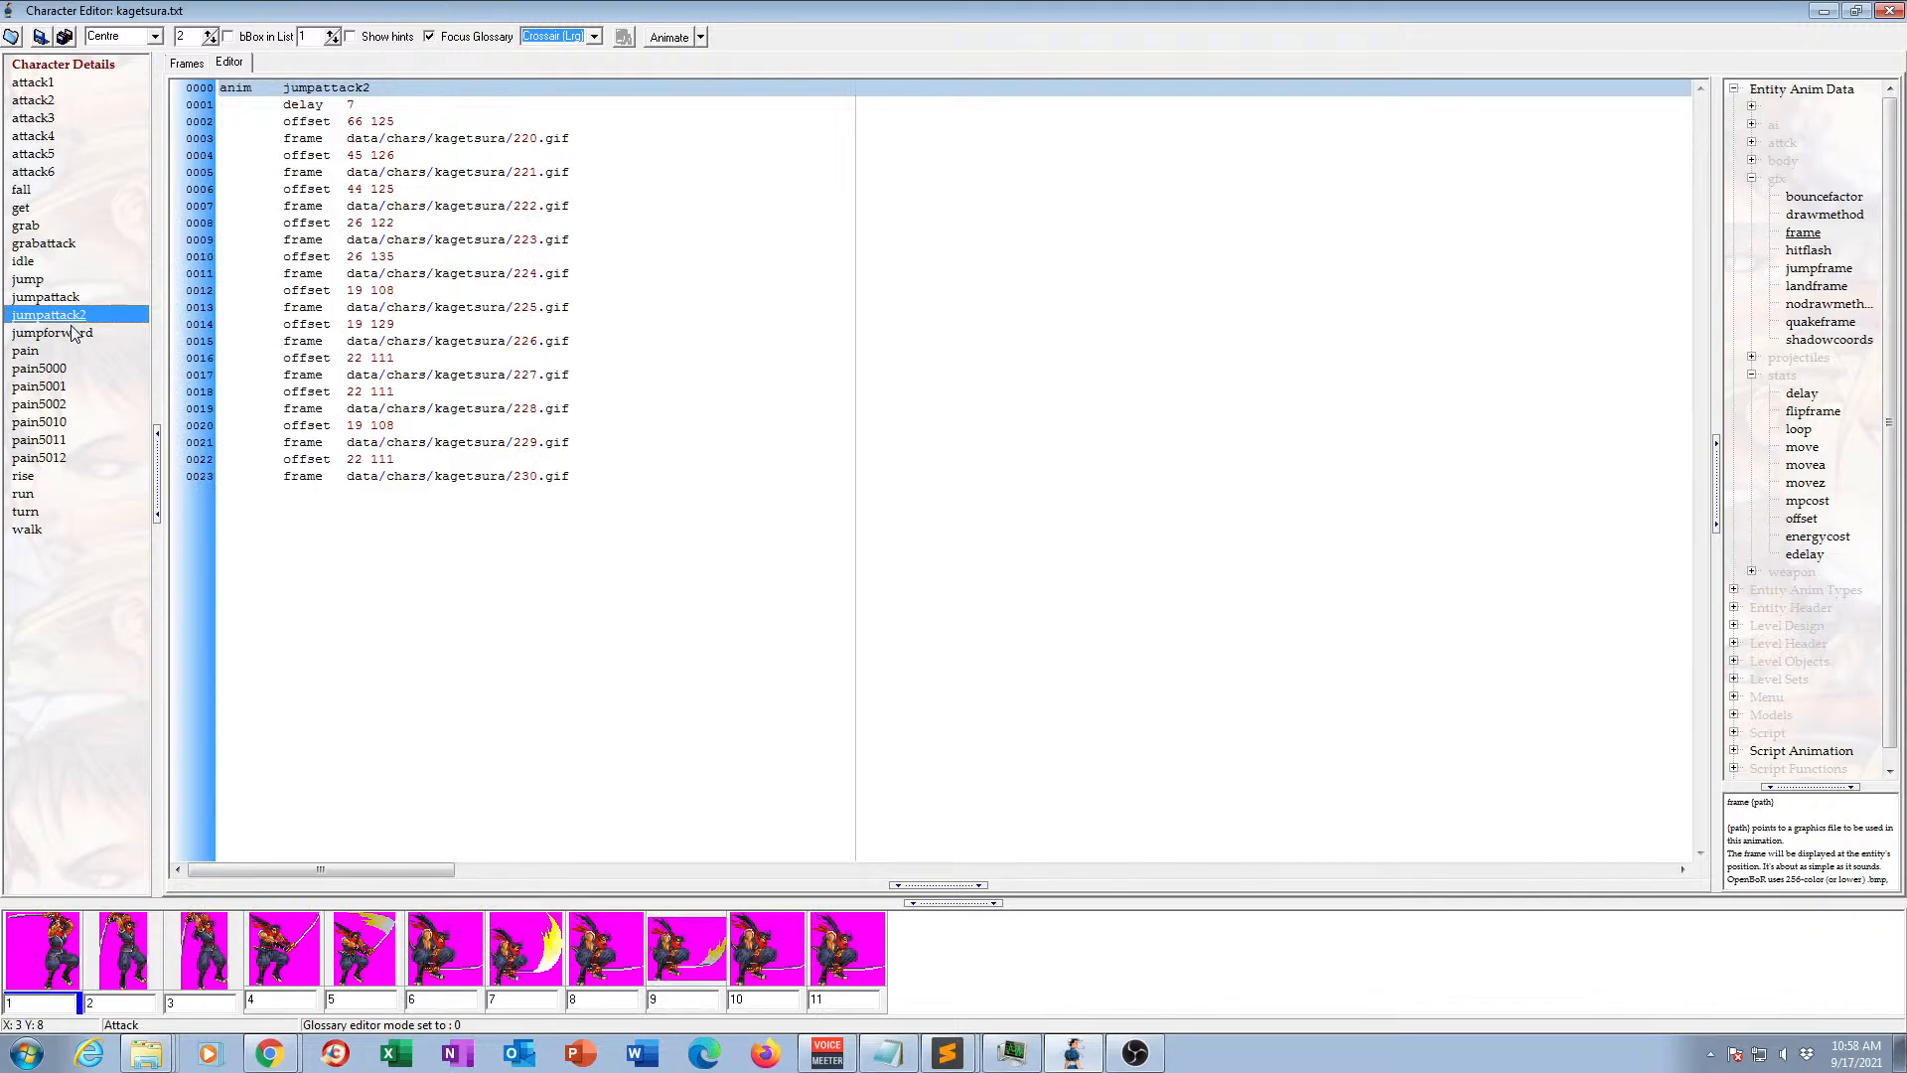
{"action": "left_click", "coordinate": [49, 333]}
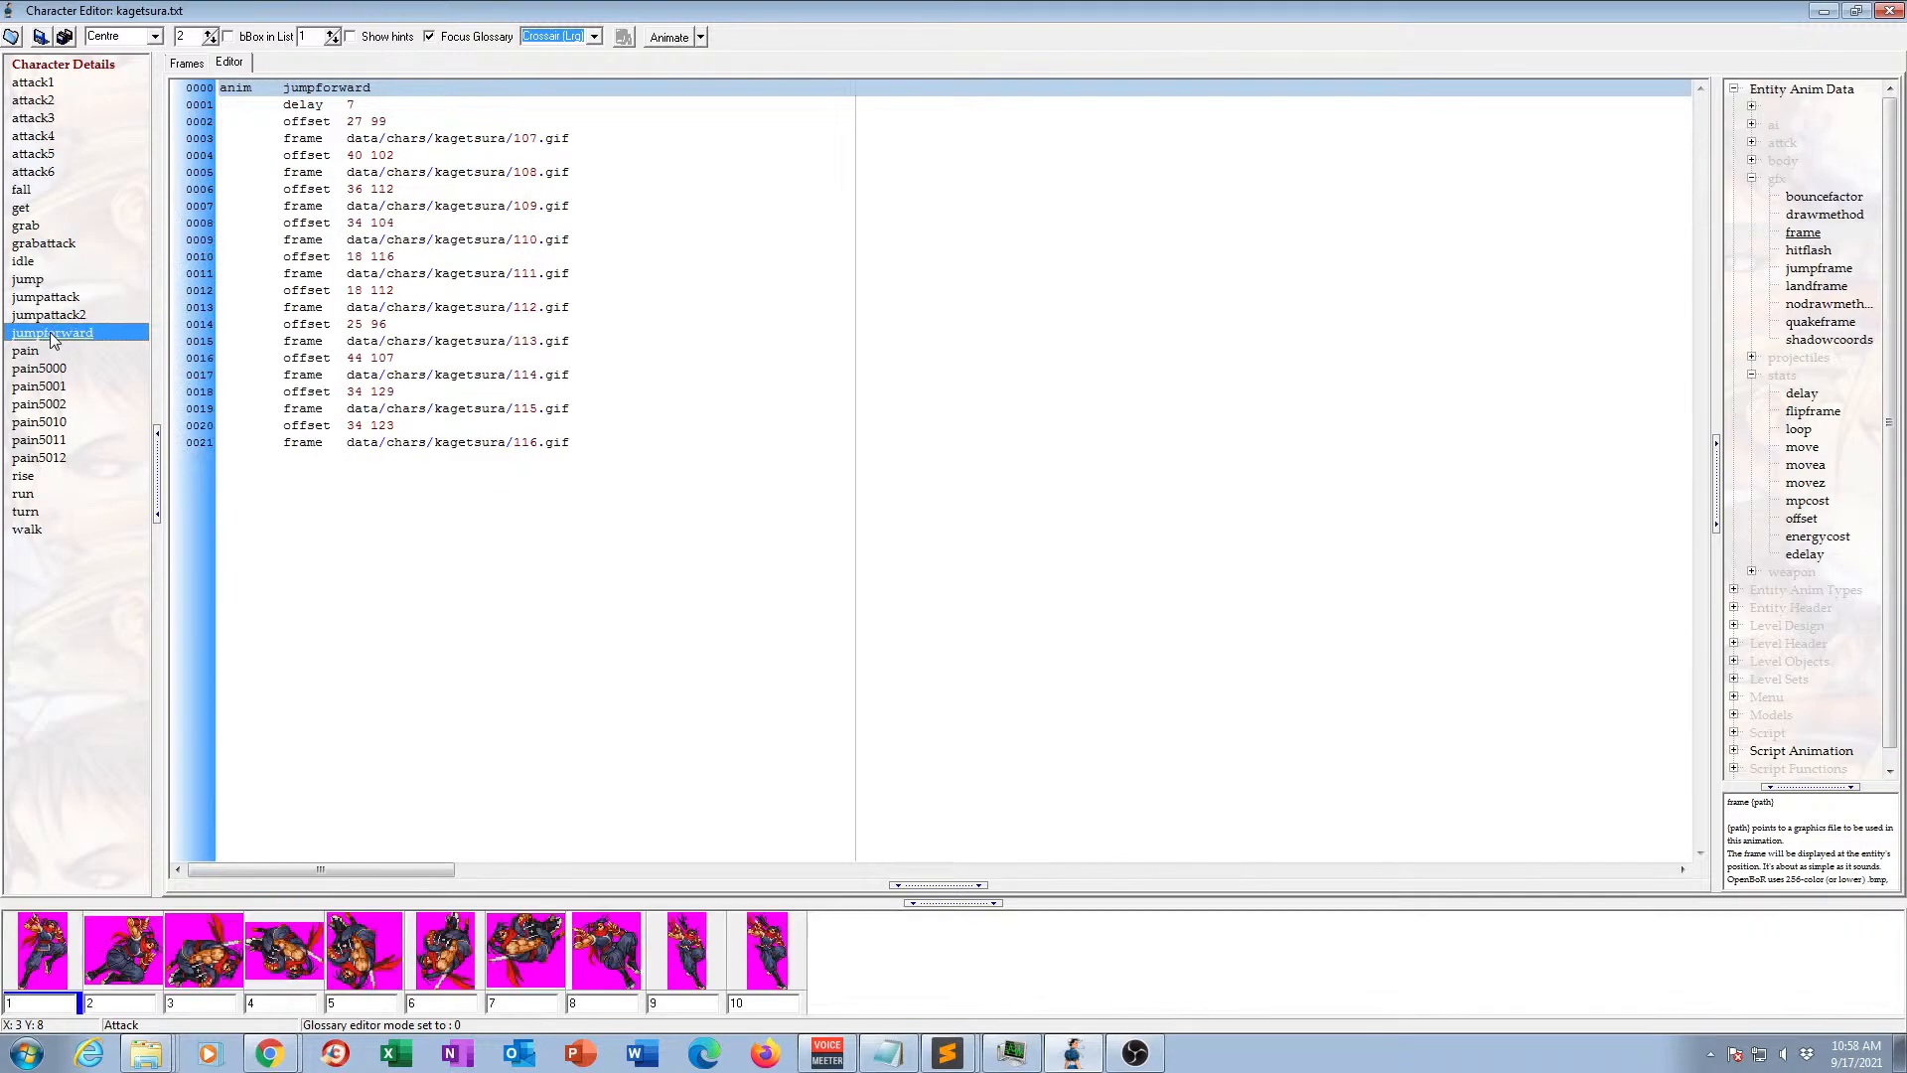
{"action": "left_click", "coordinate": [28, 353]}
Delete the leftover numbered pain animations: pain5000, pain5001, pain5002, pain5010, pain5011 and pain5012.
{"action": "left_click", "coordinate": [52, 369]}
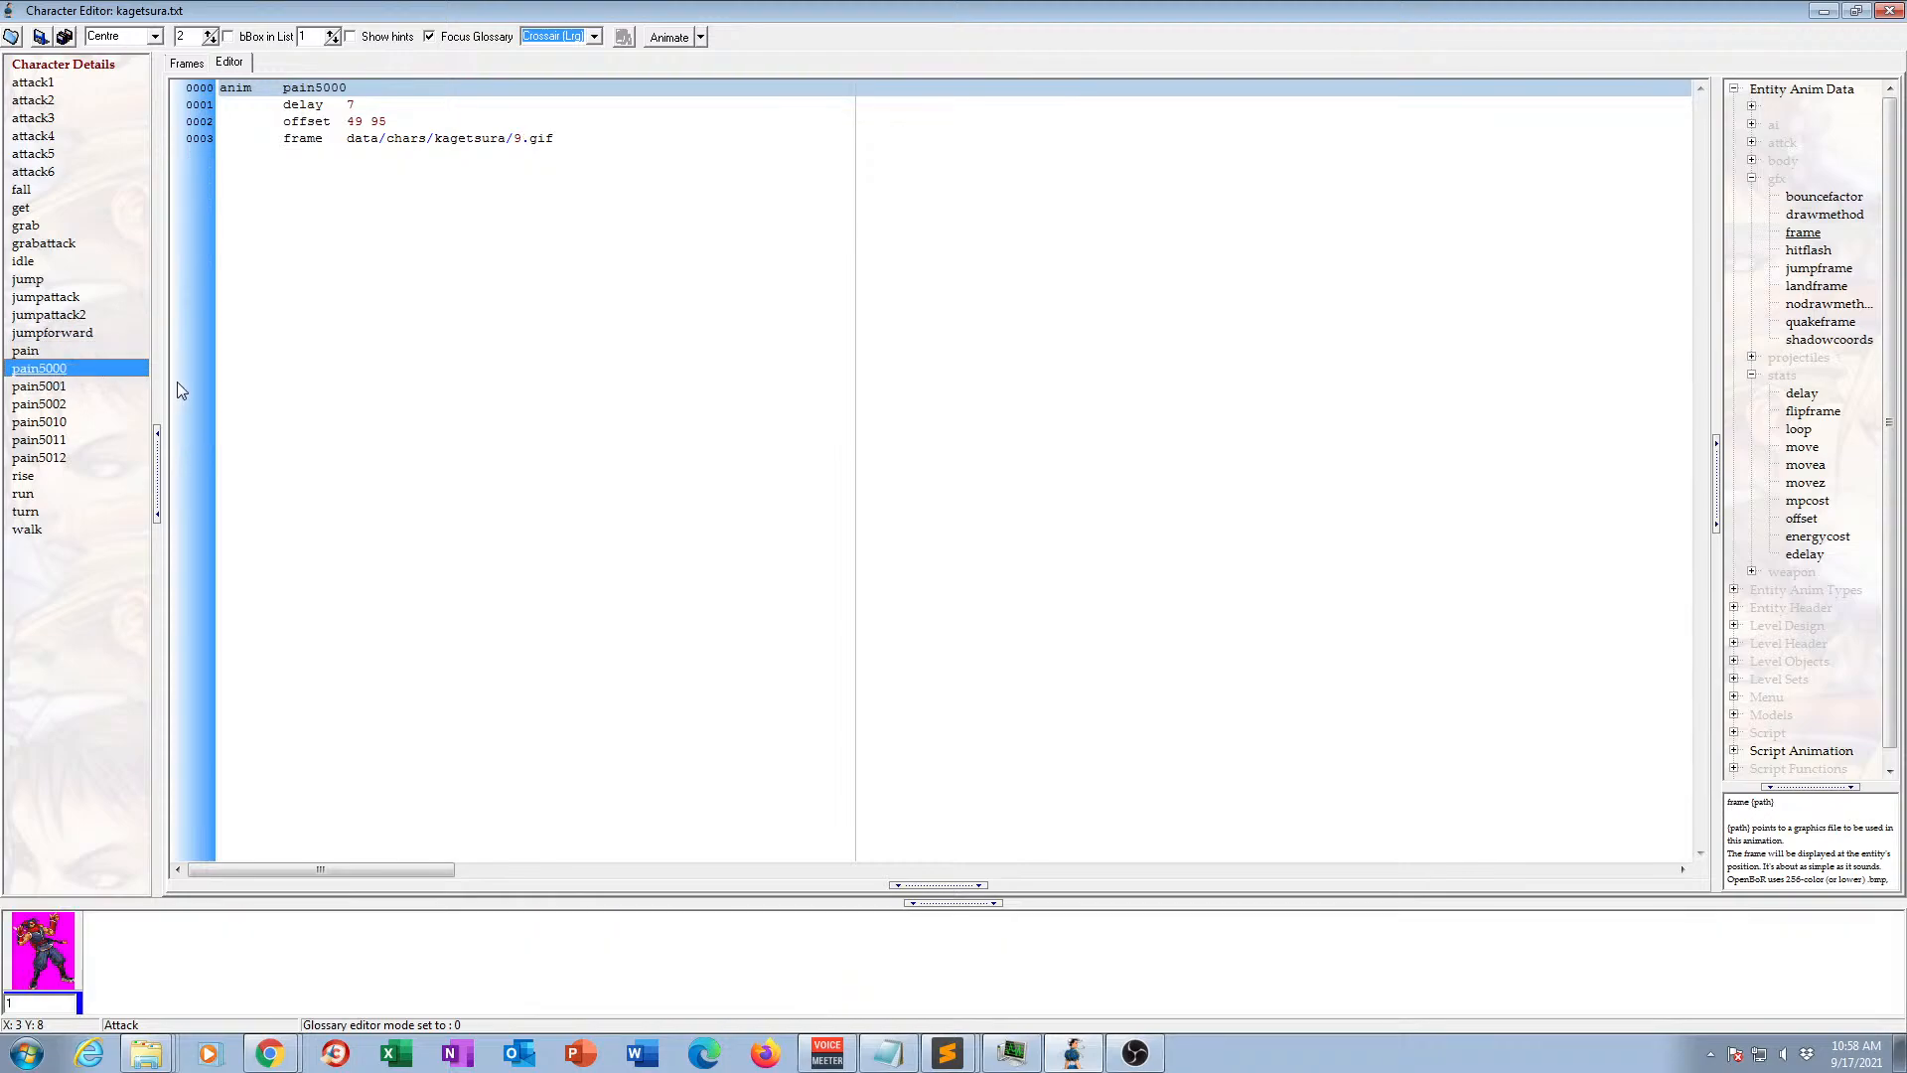
{"action": "key", "text": "Delete"}
{"action": "key", "text": "Delete"}
{"action": "key", "text": "Delete"}
{"action": "key", "text": "Delete"}
{"action": "key", "text": "Delete"}
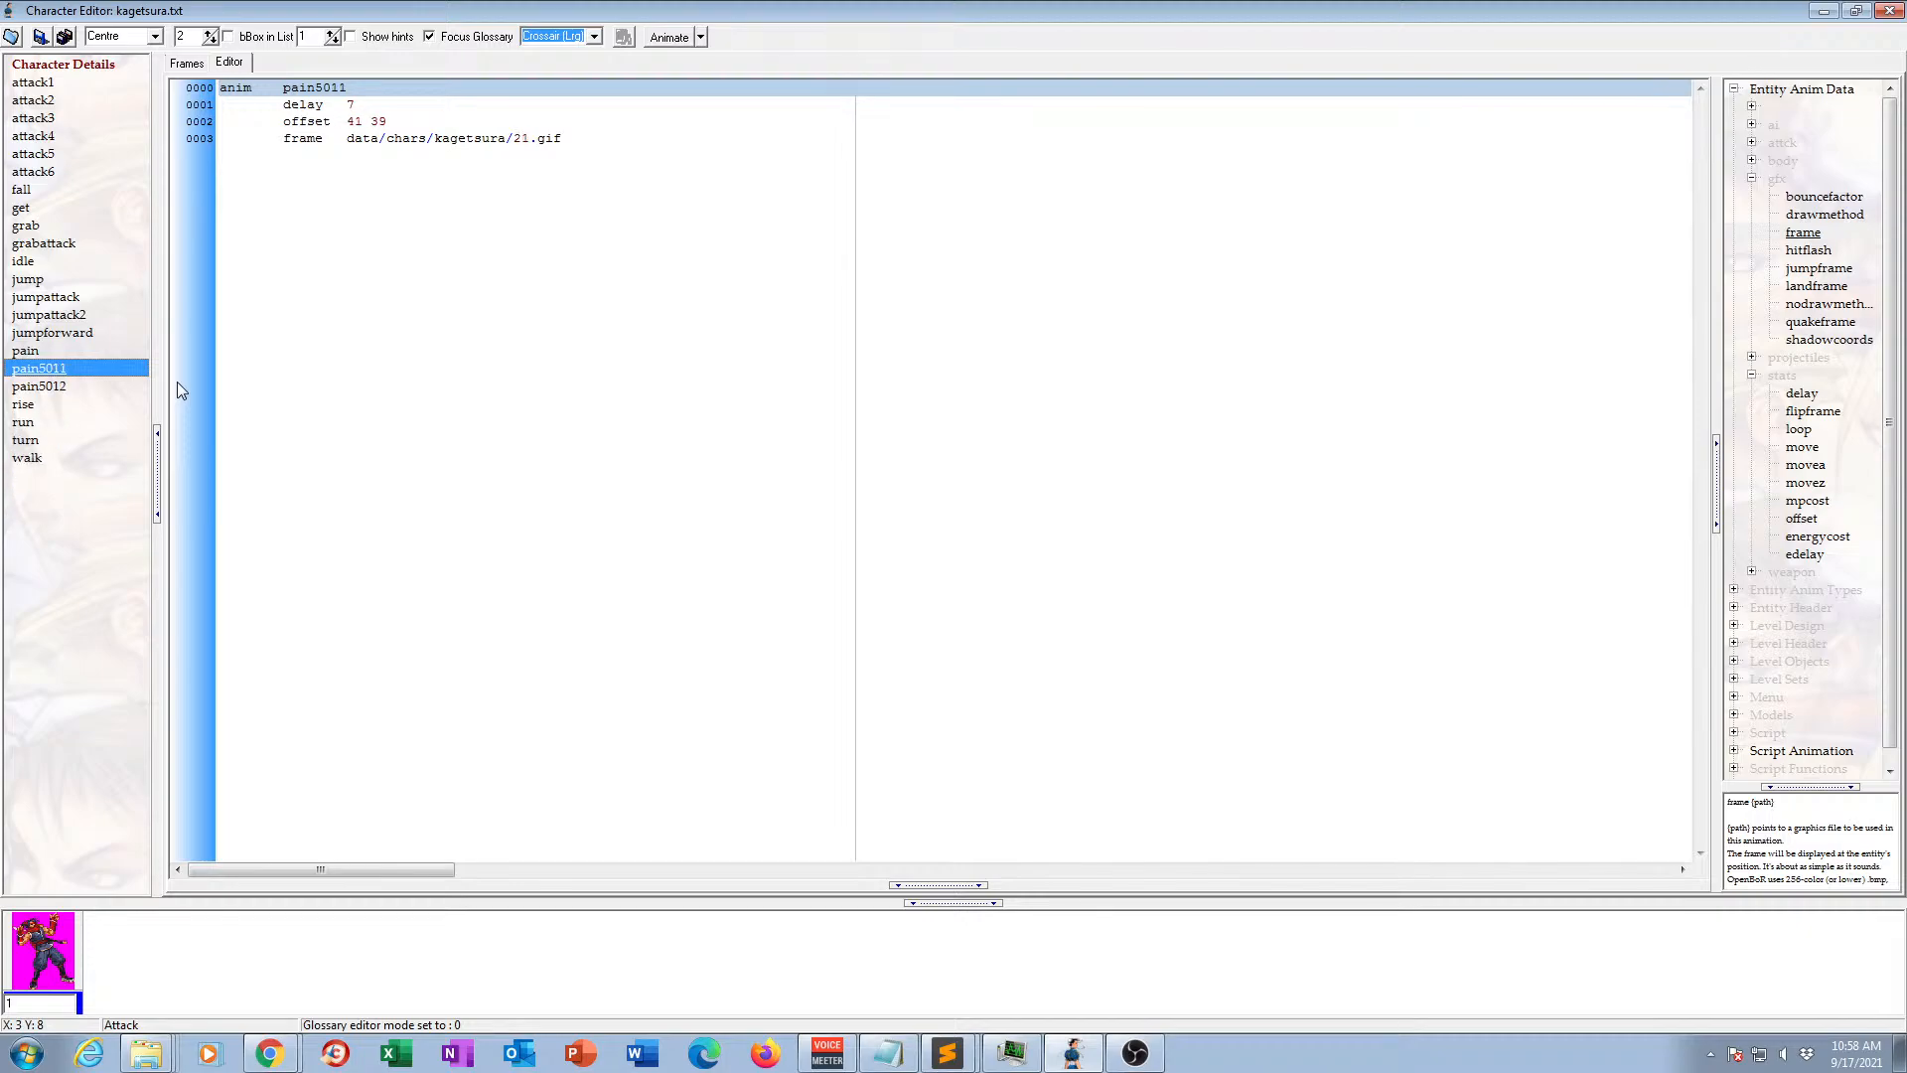
{"action": "key", "text": "Delete"}
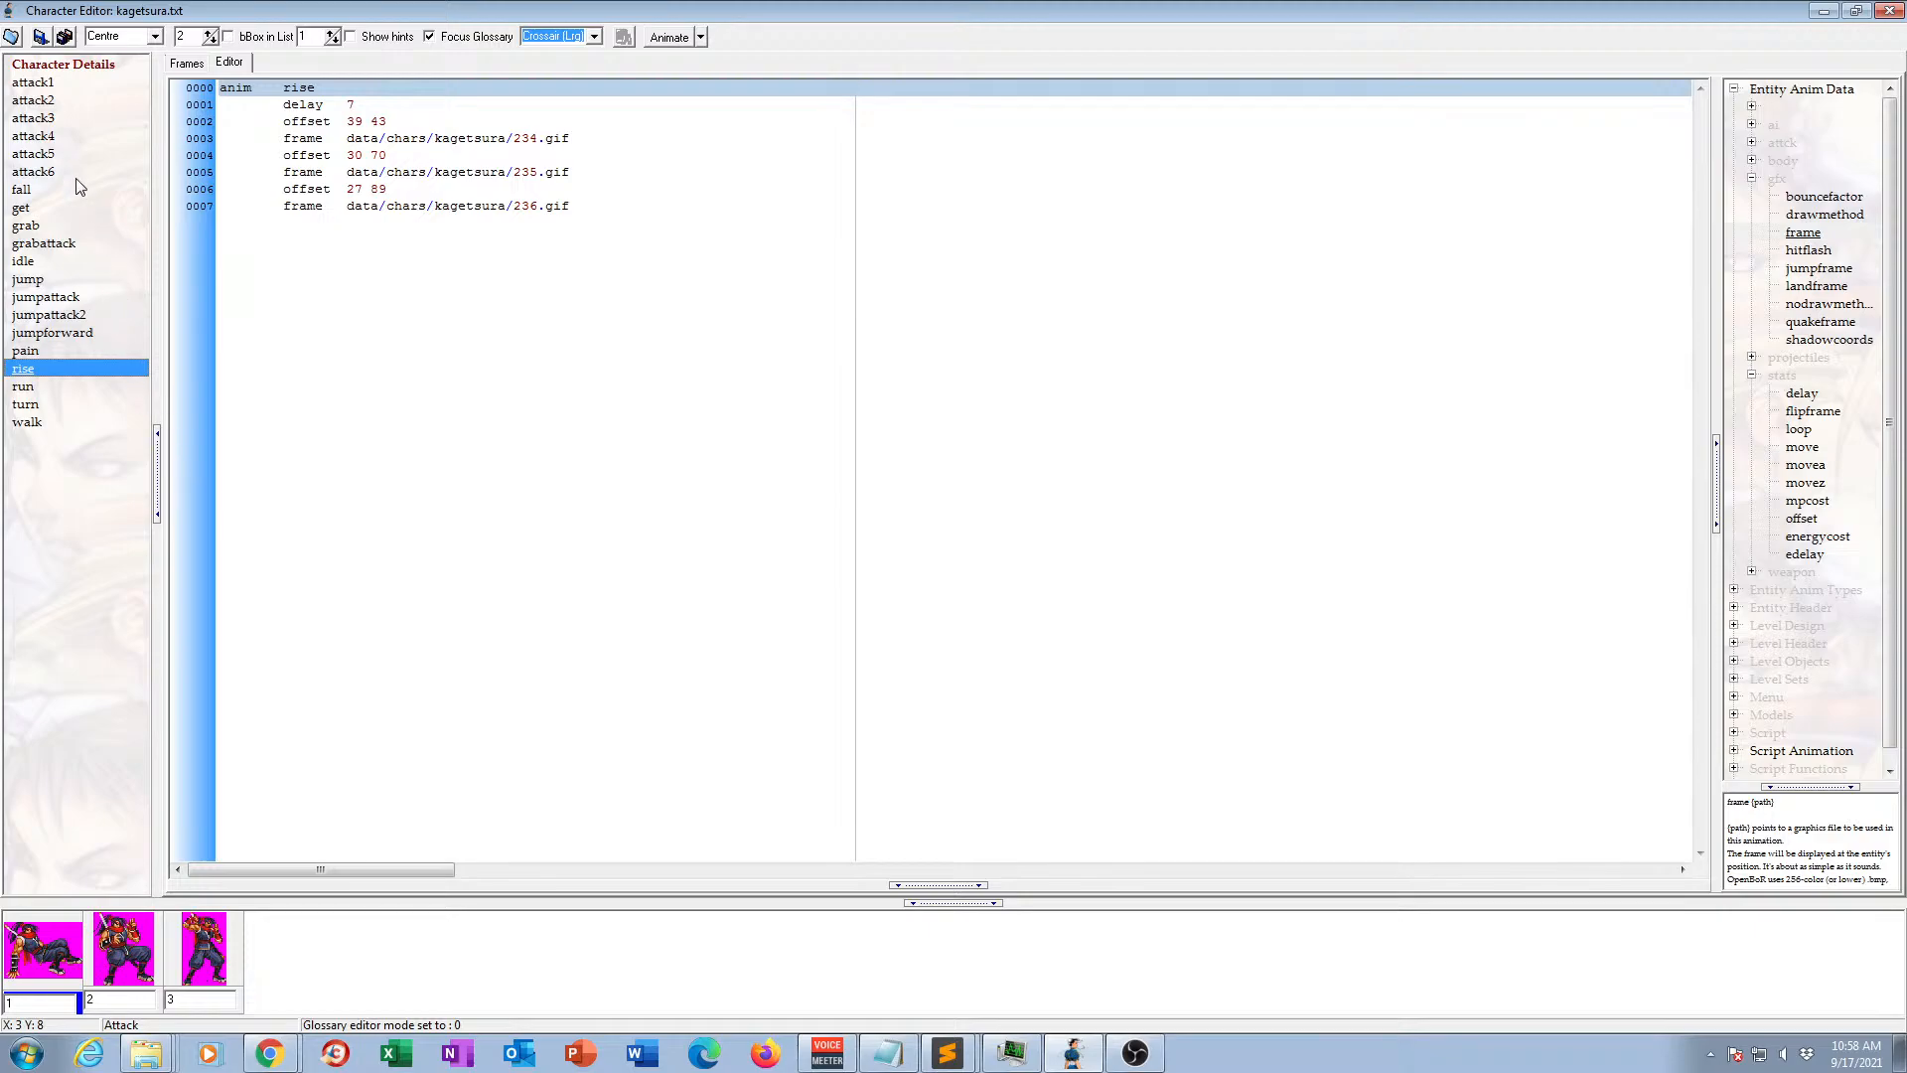
Save kagetsura.txt and close the character editor.
{"action": "left_click", "coordinate": [70, 491]}
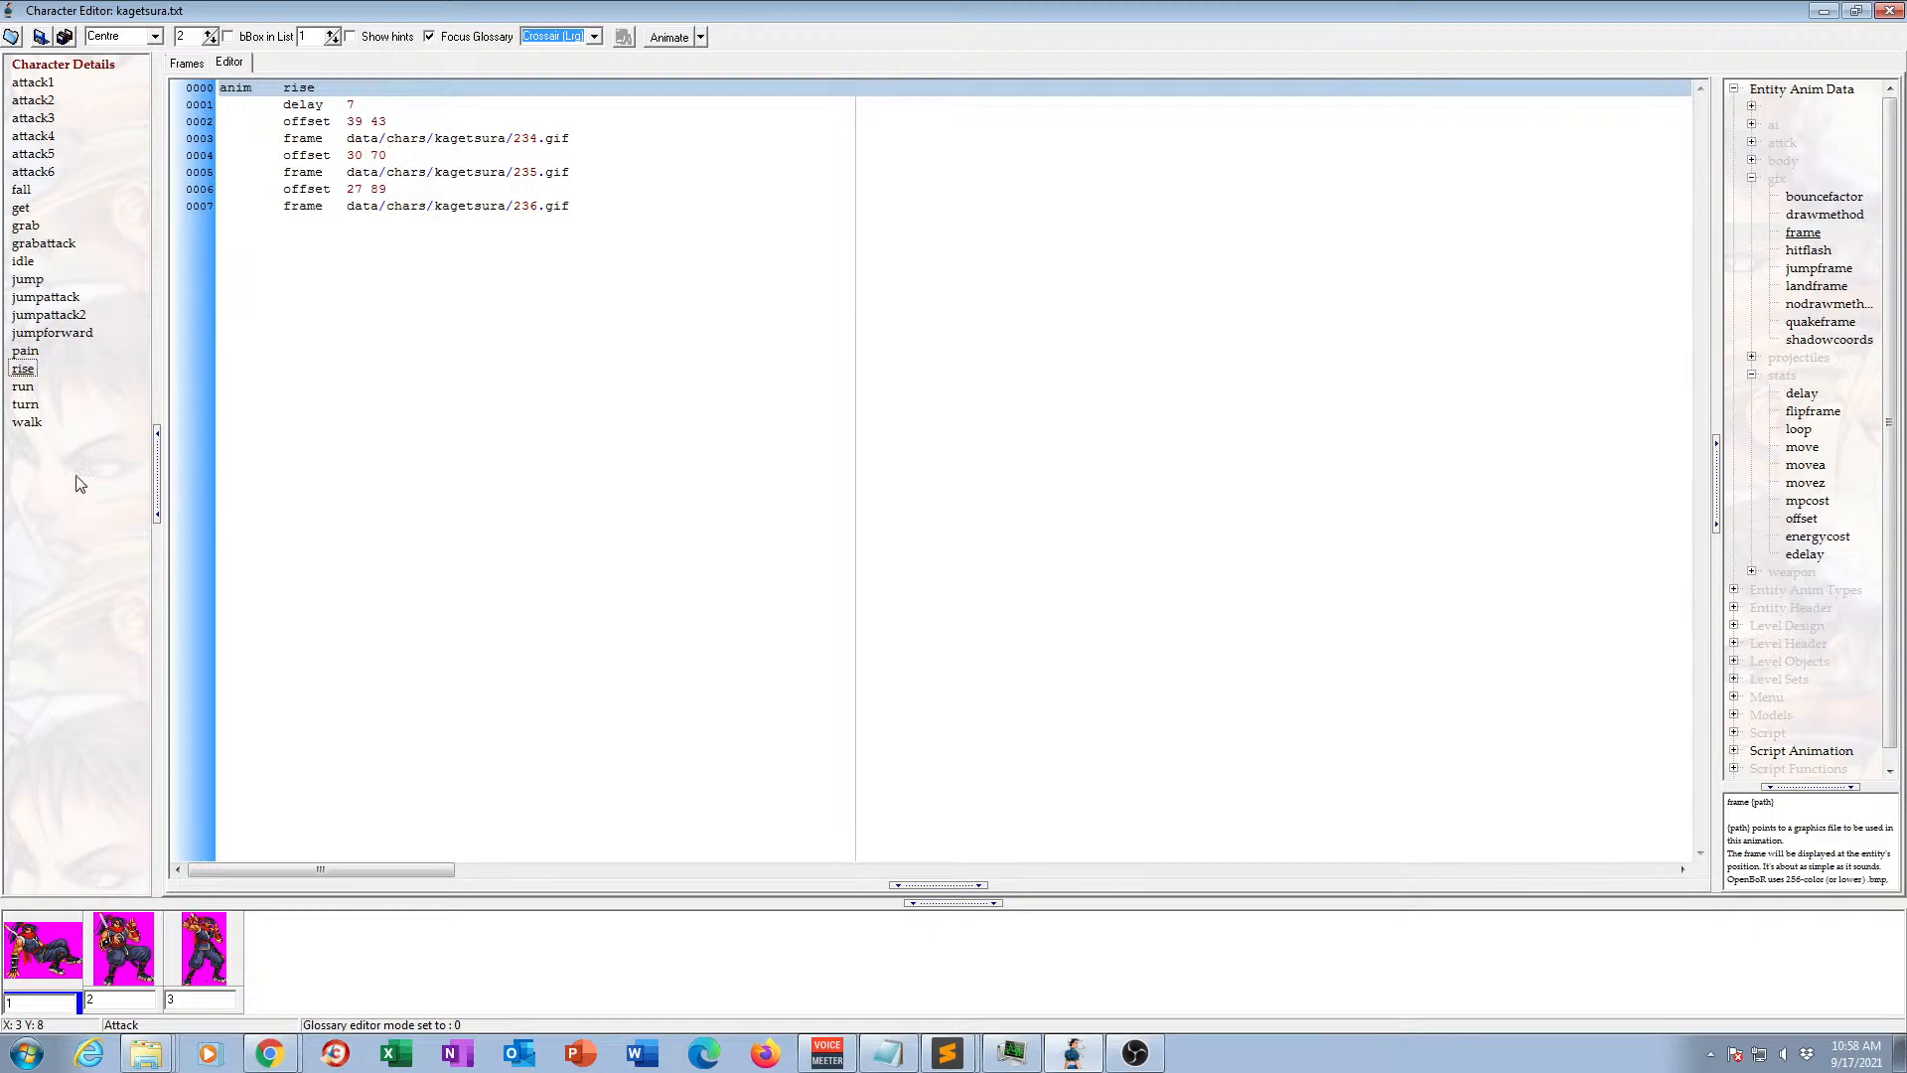
{"action": "left_click", "coordinate": [41, 42]}
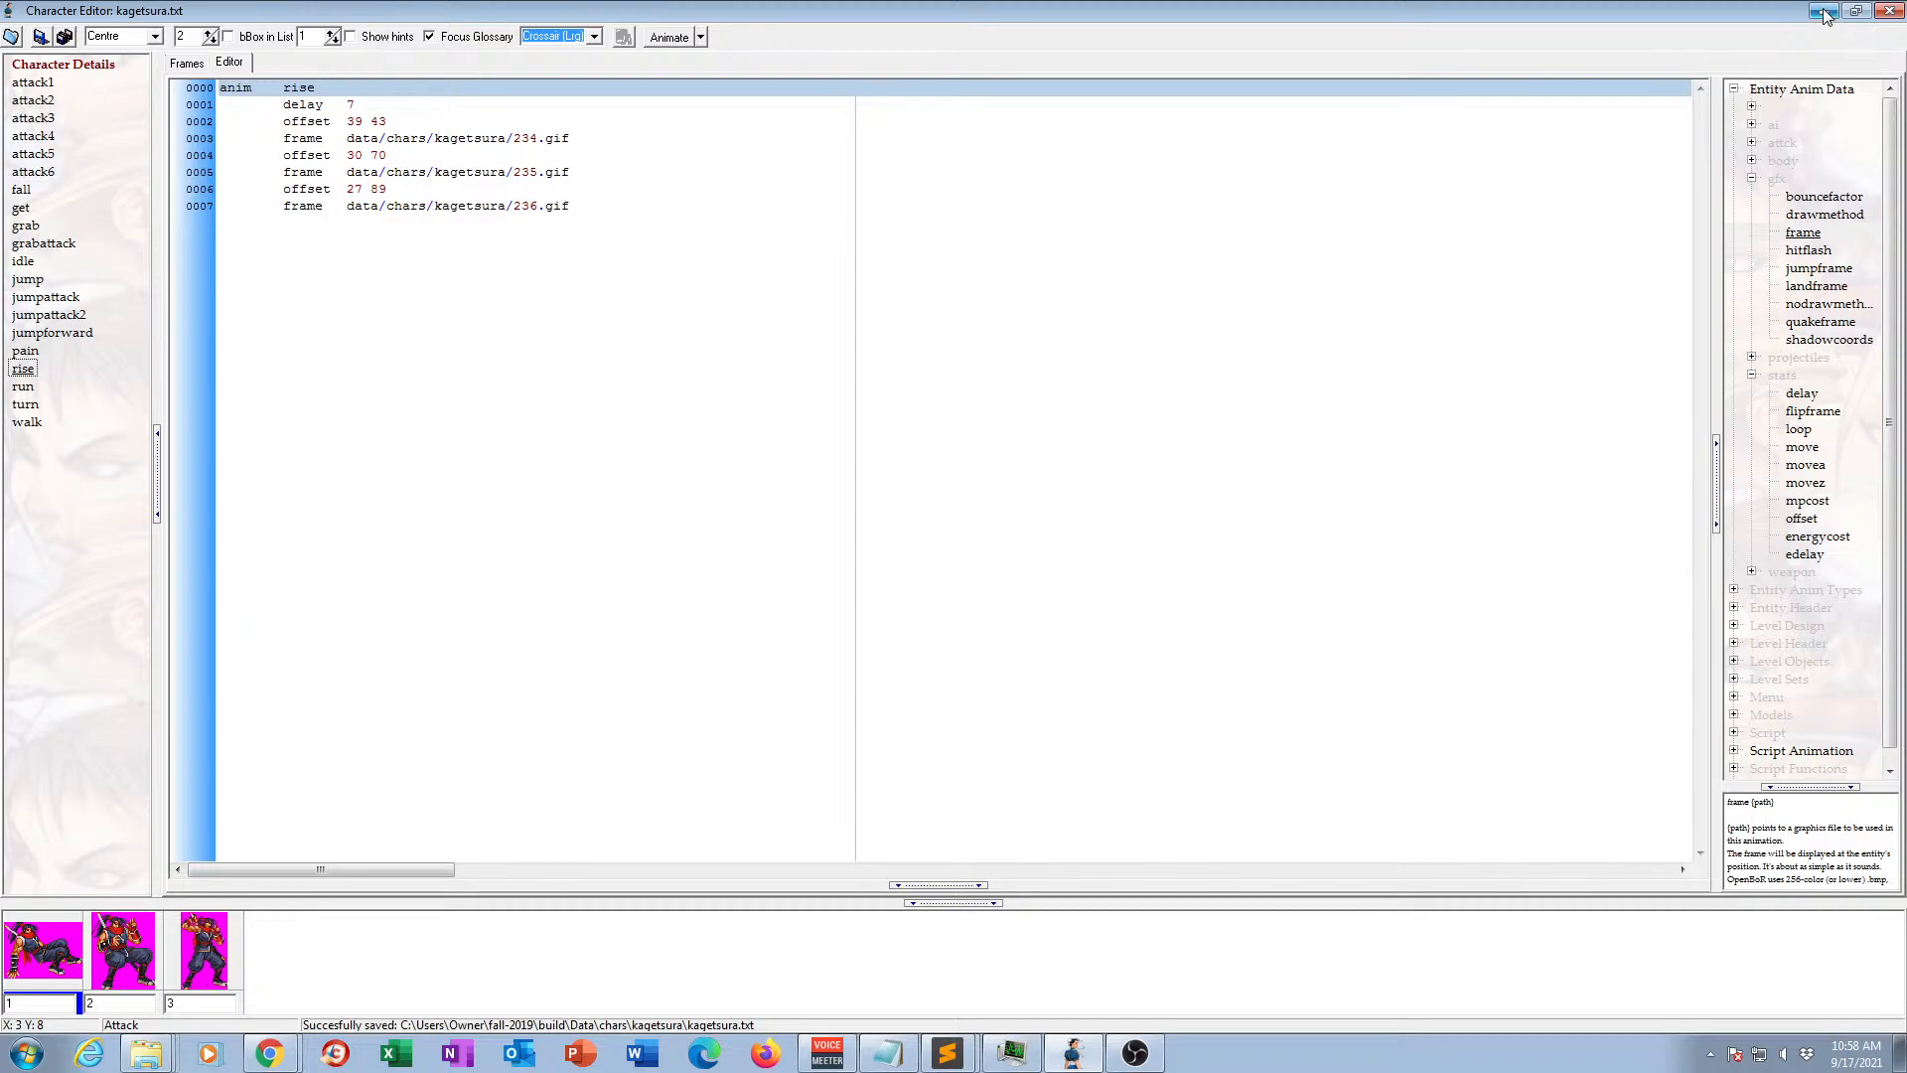
{"action": "left_click", "coordinate": [1894, 12]}
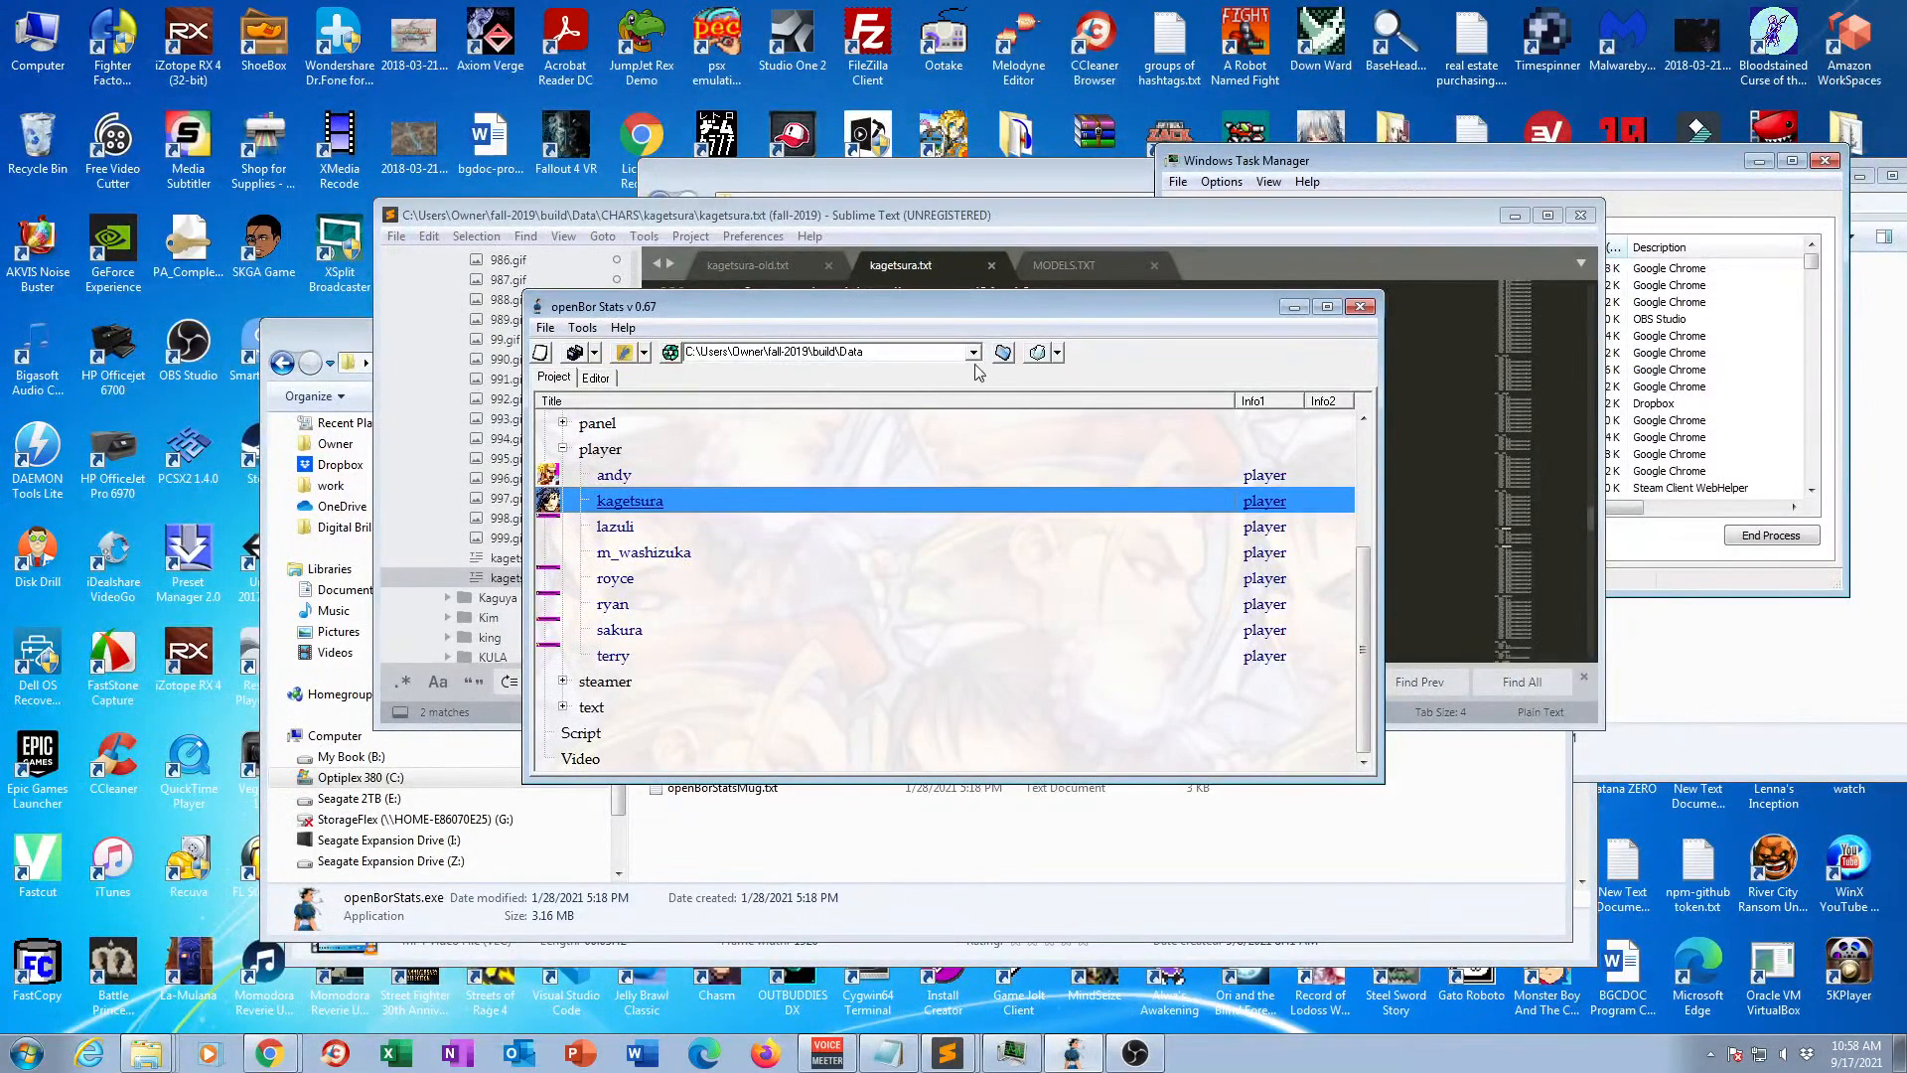
Try to launch the game directly from the openBor Stats project window.
{"action": "left_click", "coordinate": [625, 355]}
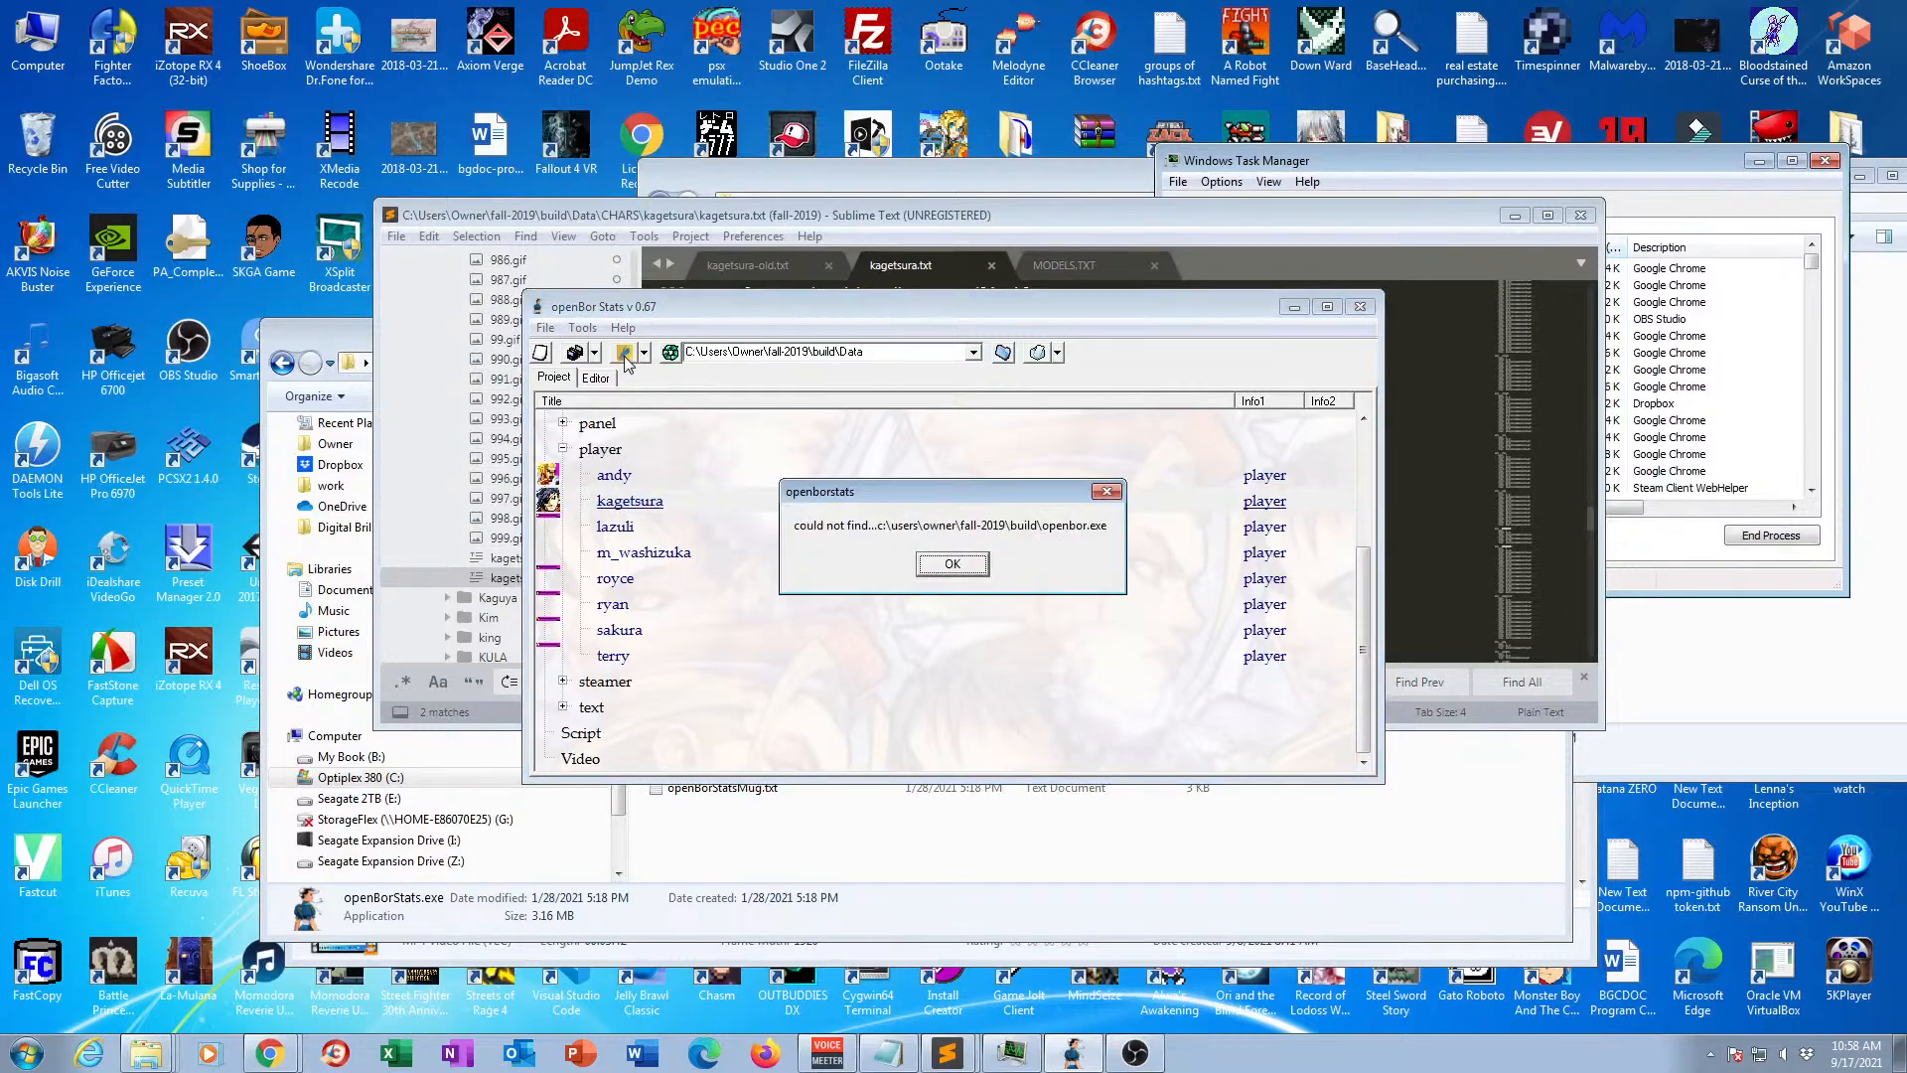
{"action": "left_click", "coordinate": [962, 566]}
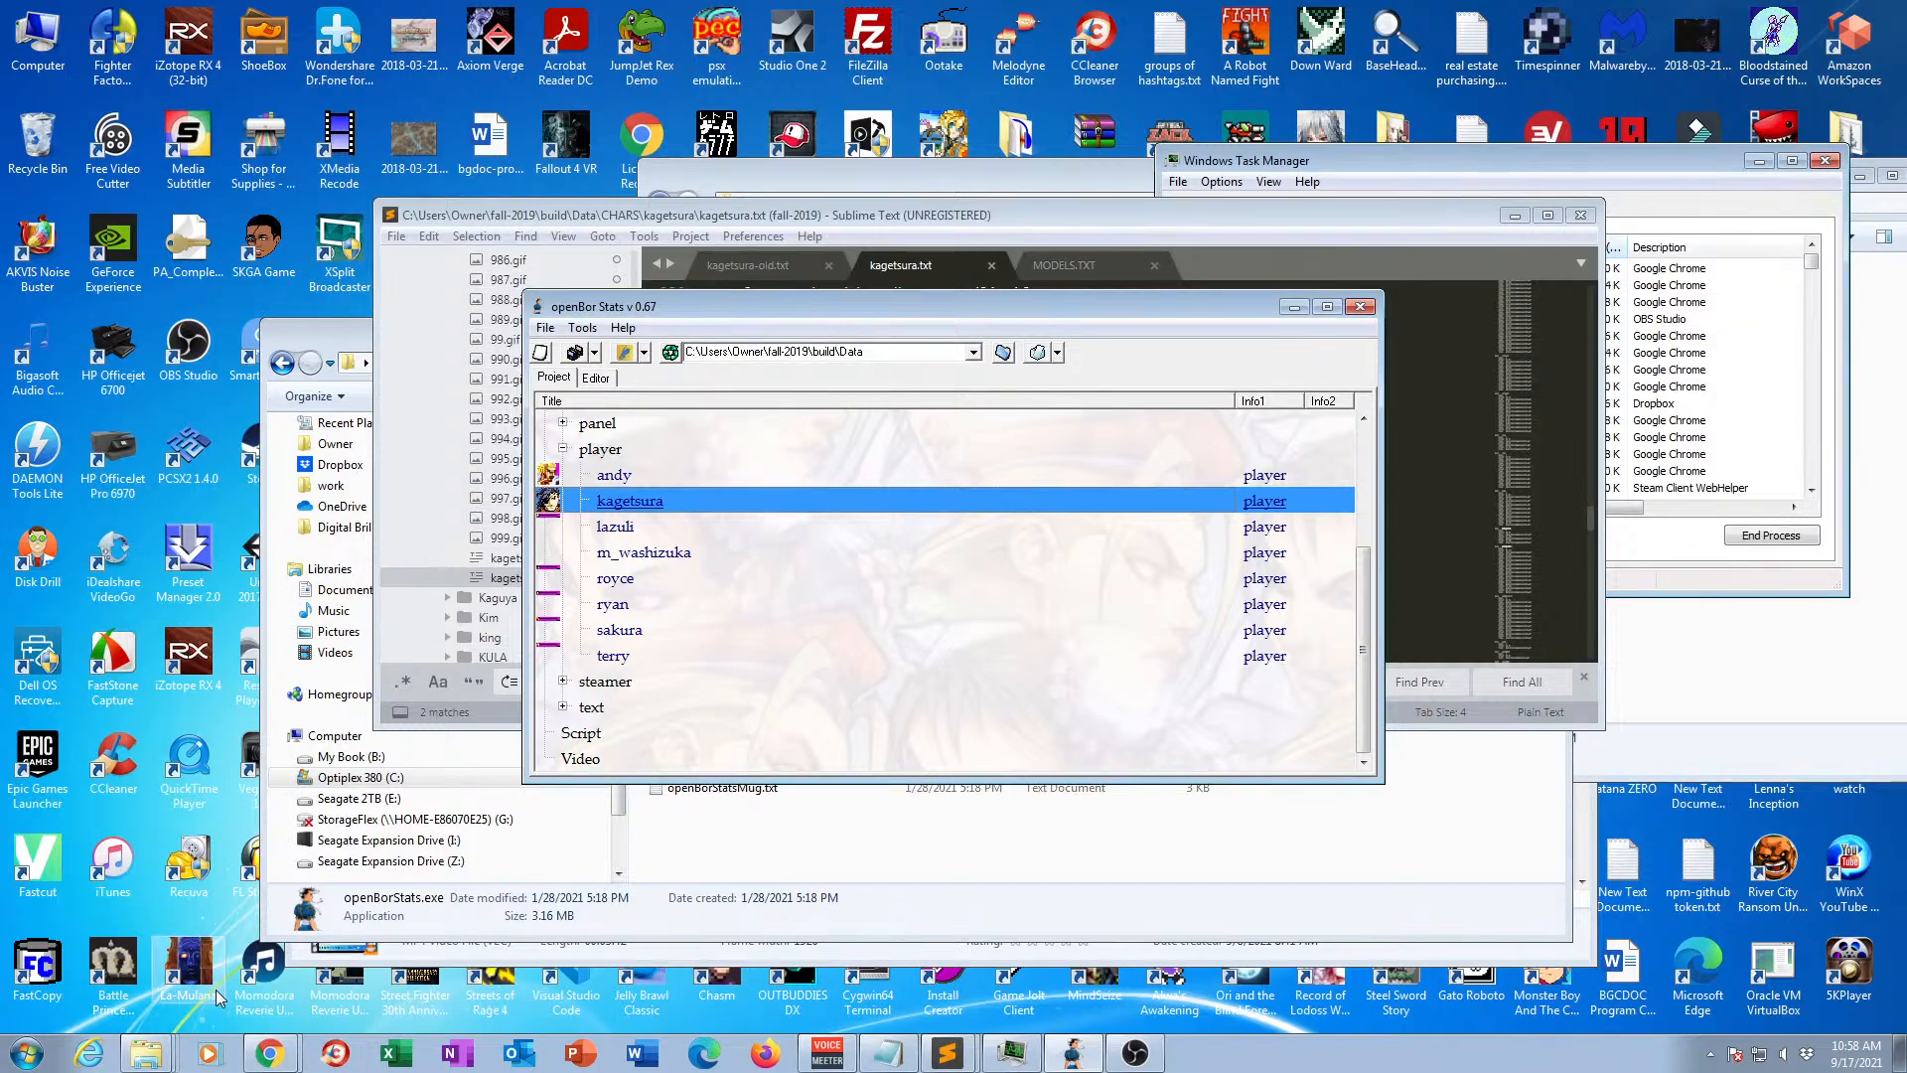
Switch to Windows Explorer and open the build folder inside the Owner folder's fall-2019 project.
{"action": "left_click", "coordinate": [153, 1049]}
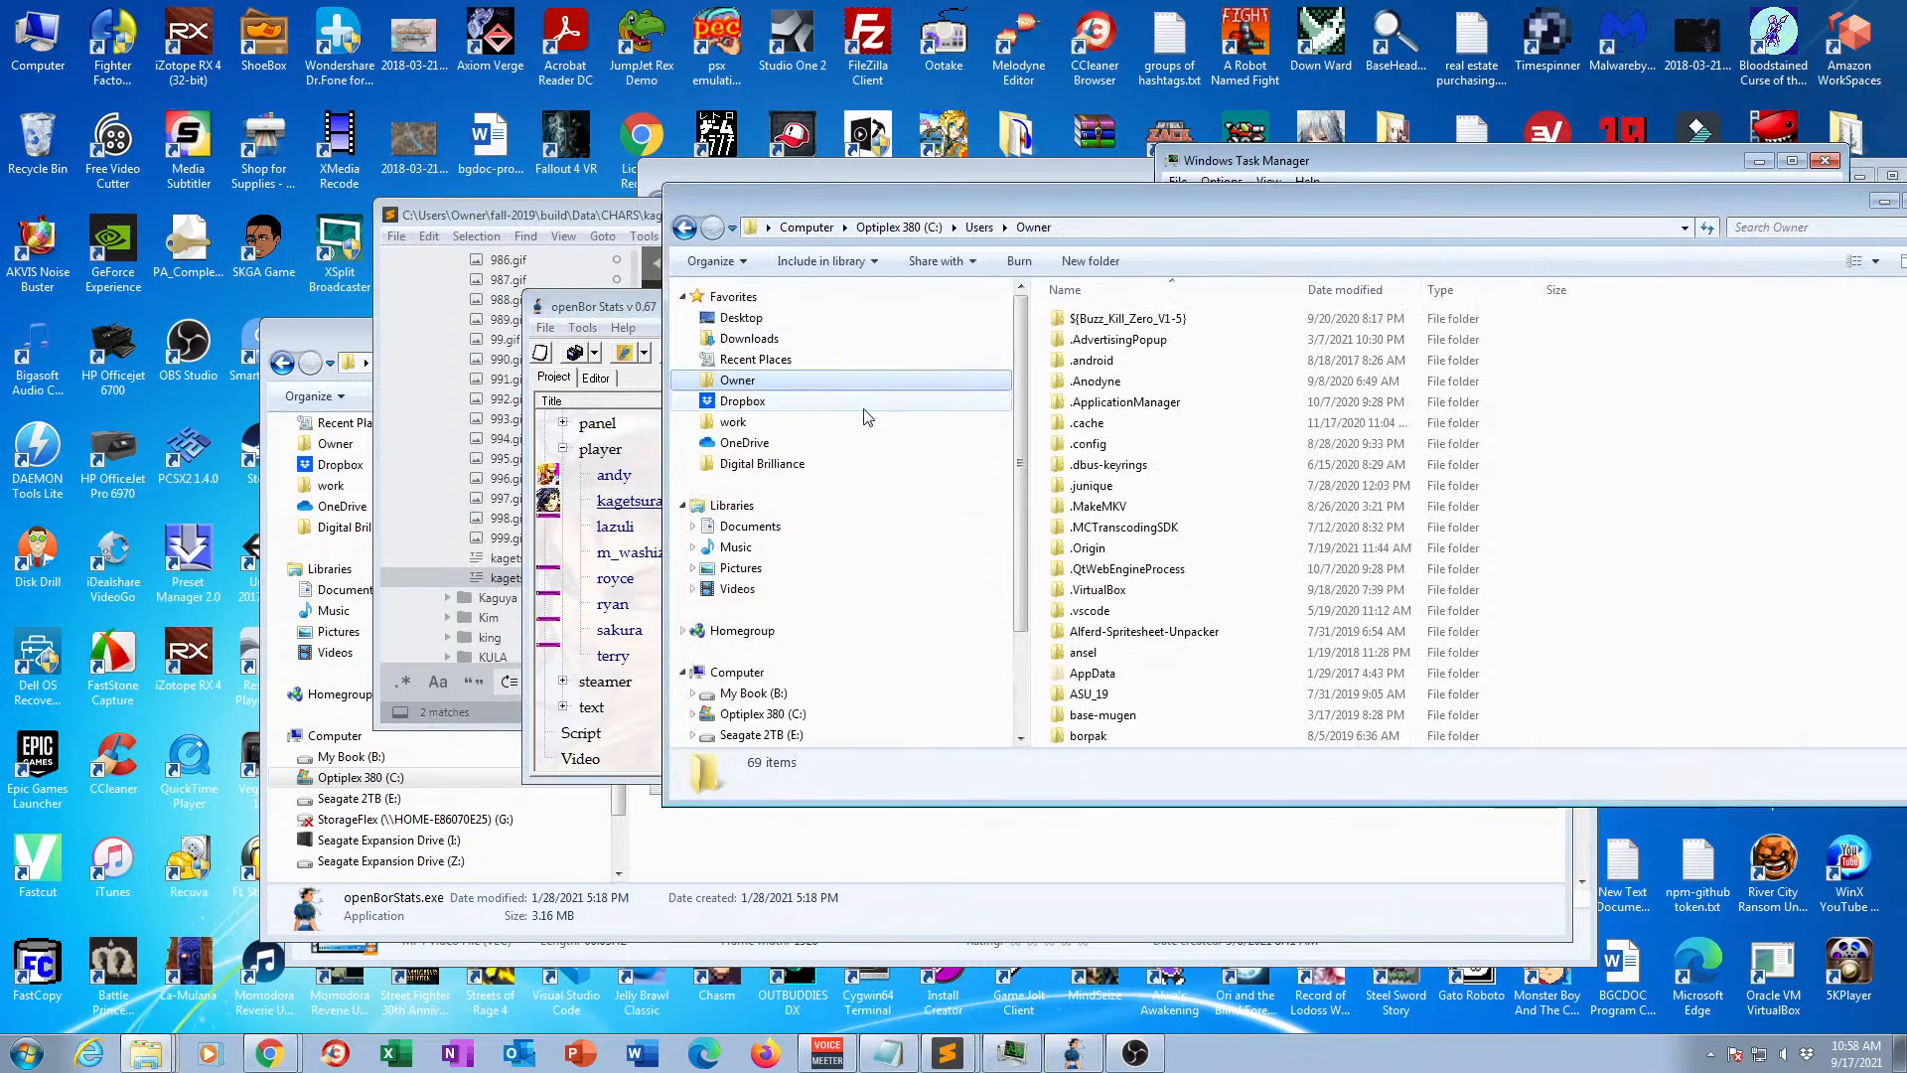
{"action": "left_click", "coordinate": [1192, 547]}
{"action": "scroll", "coordinate": [1187, 556], "scroll_direction": "down", "scroll_amount": 7}
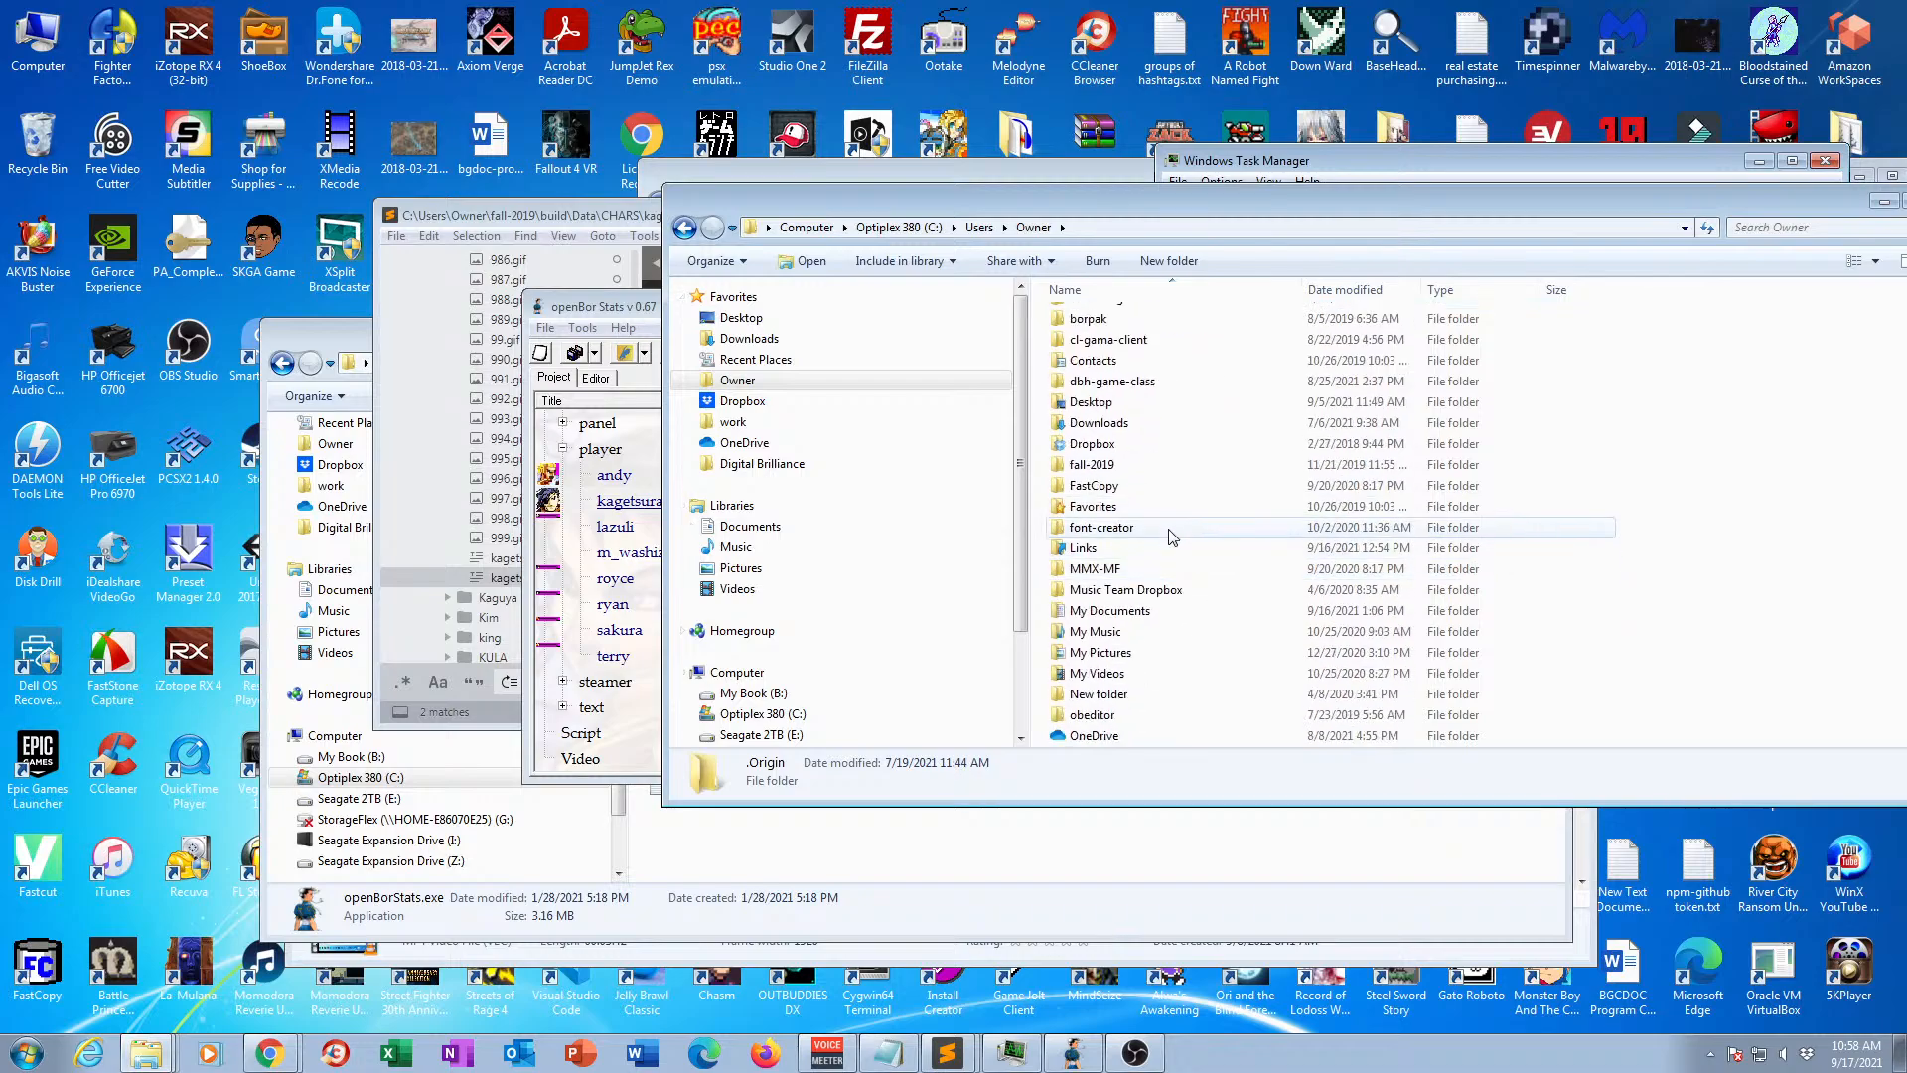
{"action": "double_click", "coordinate": [1098, 465]}
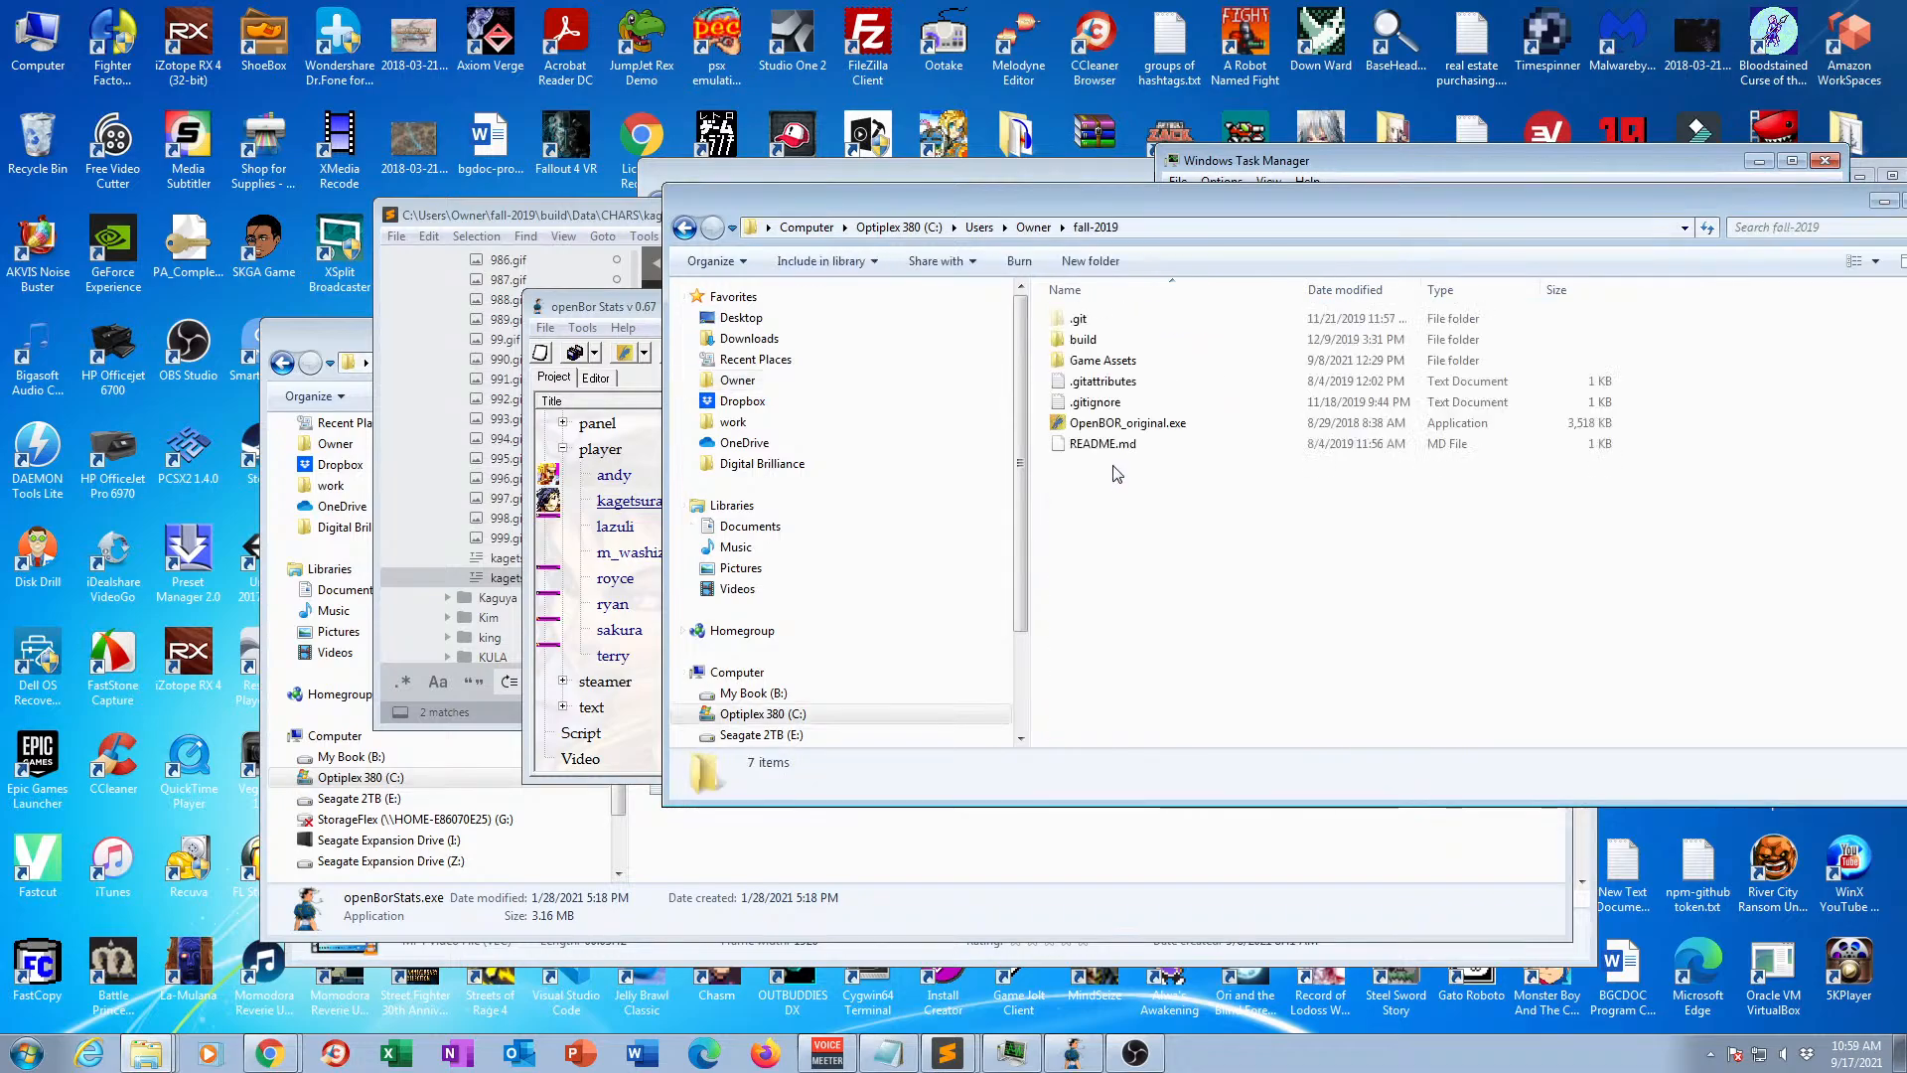
{"action": "double_click", "coordinate": [1080, 346]}
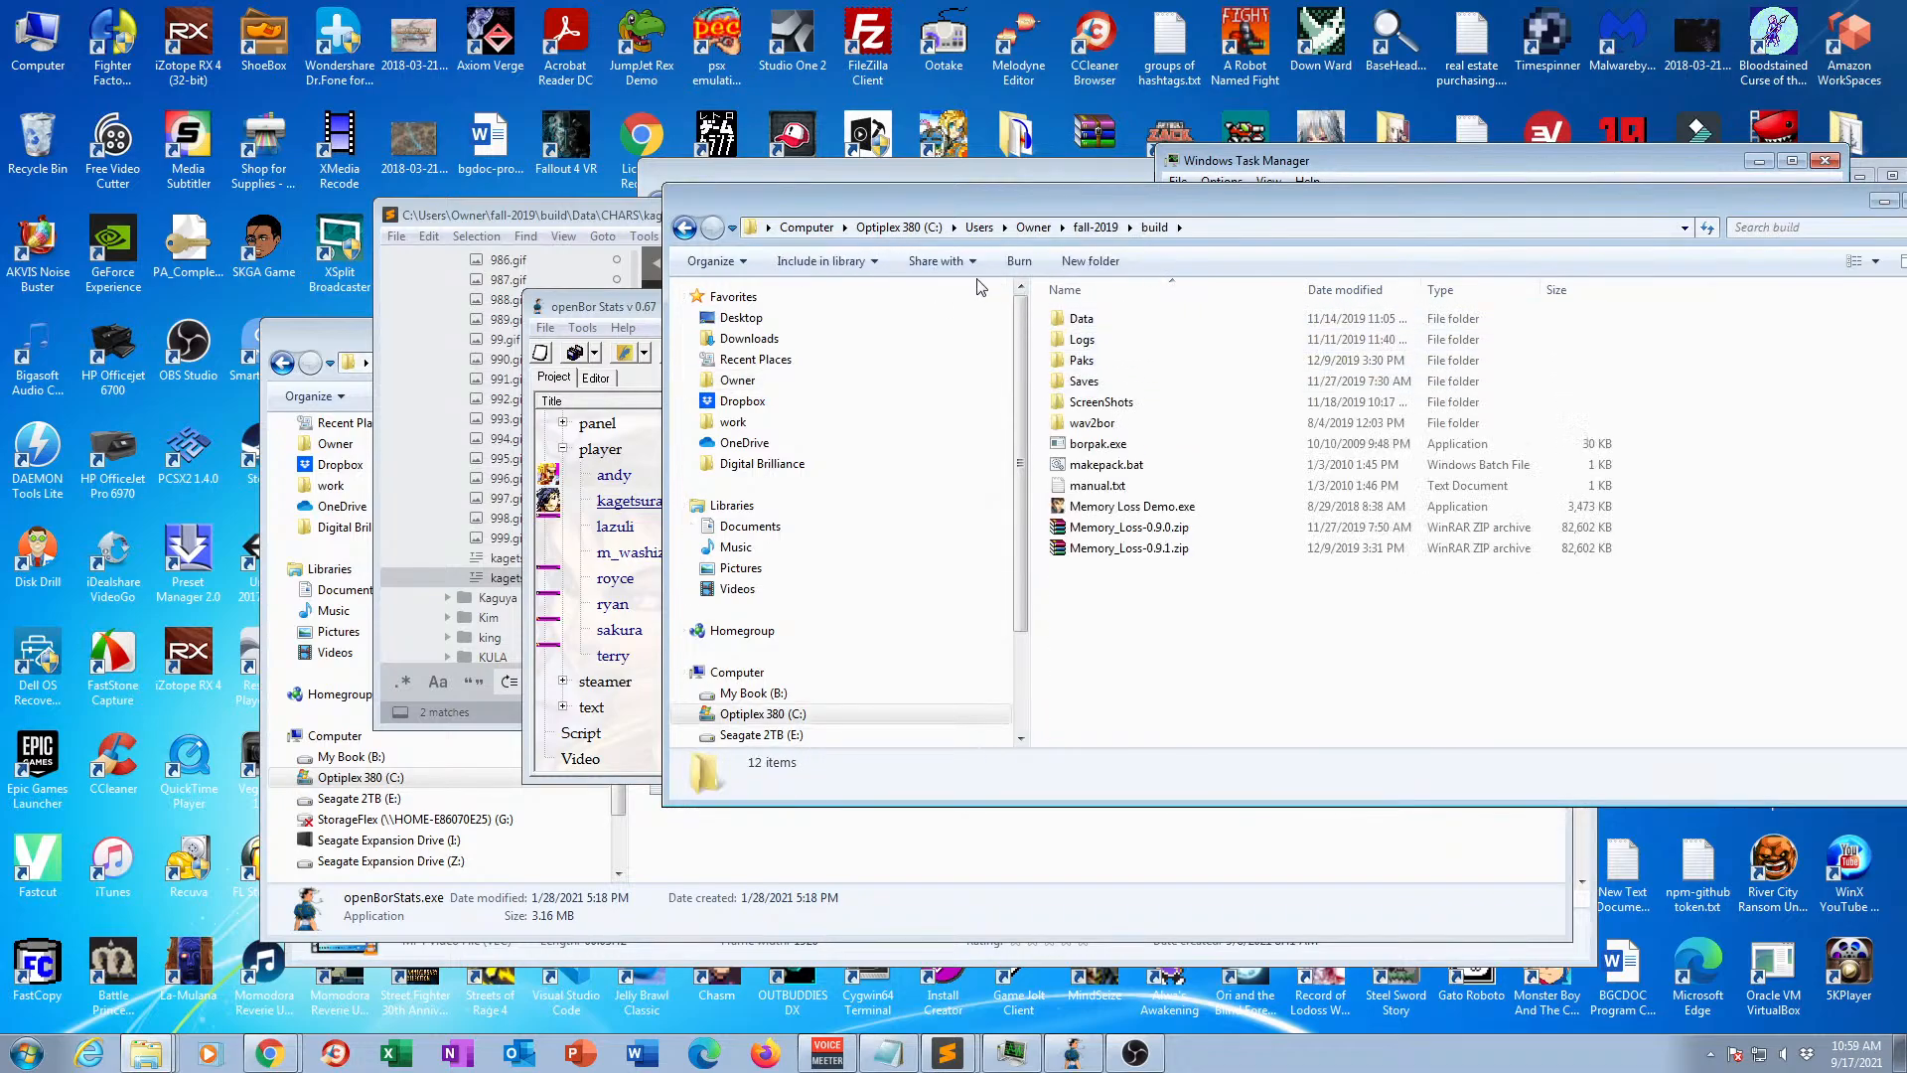
Launch Memory Loss Demo.exe from the build folder and start a new game to reach the character selection.
{"action": "double_click", "coordinate": [1130, 506]}
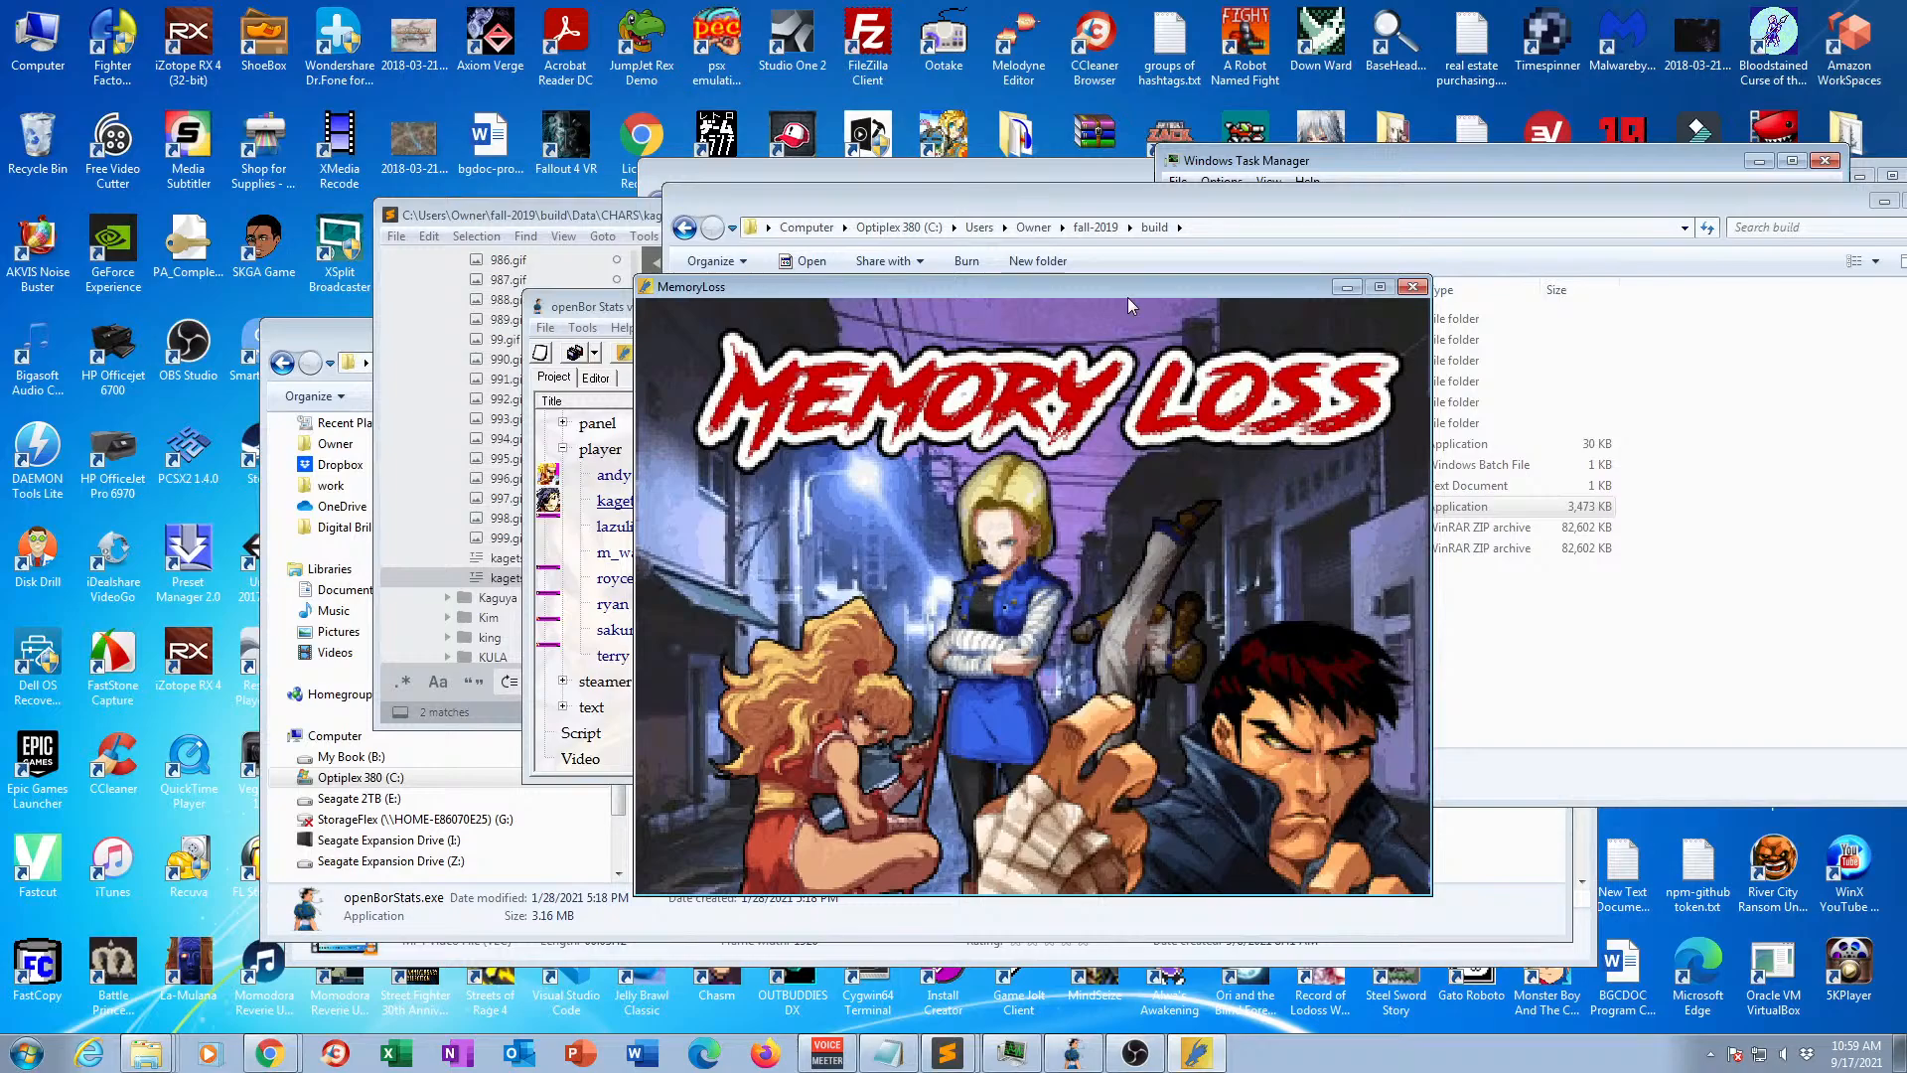
{"action": "key", "text": "Return"}
{"action": "key", "text": "Return"}
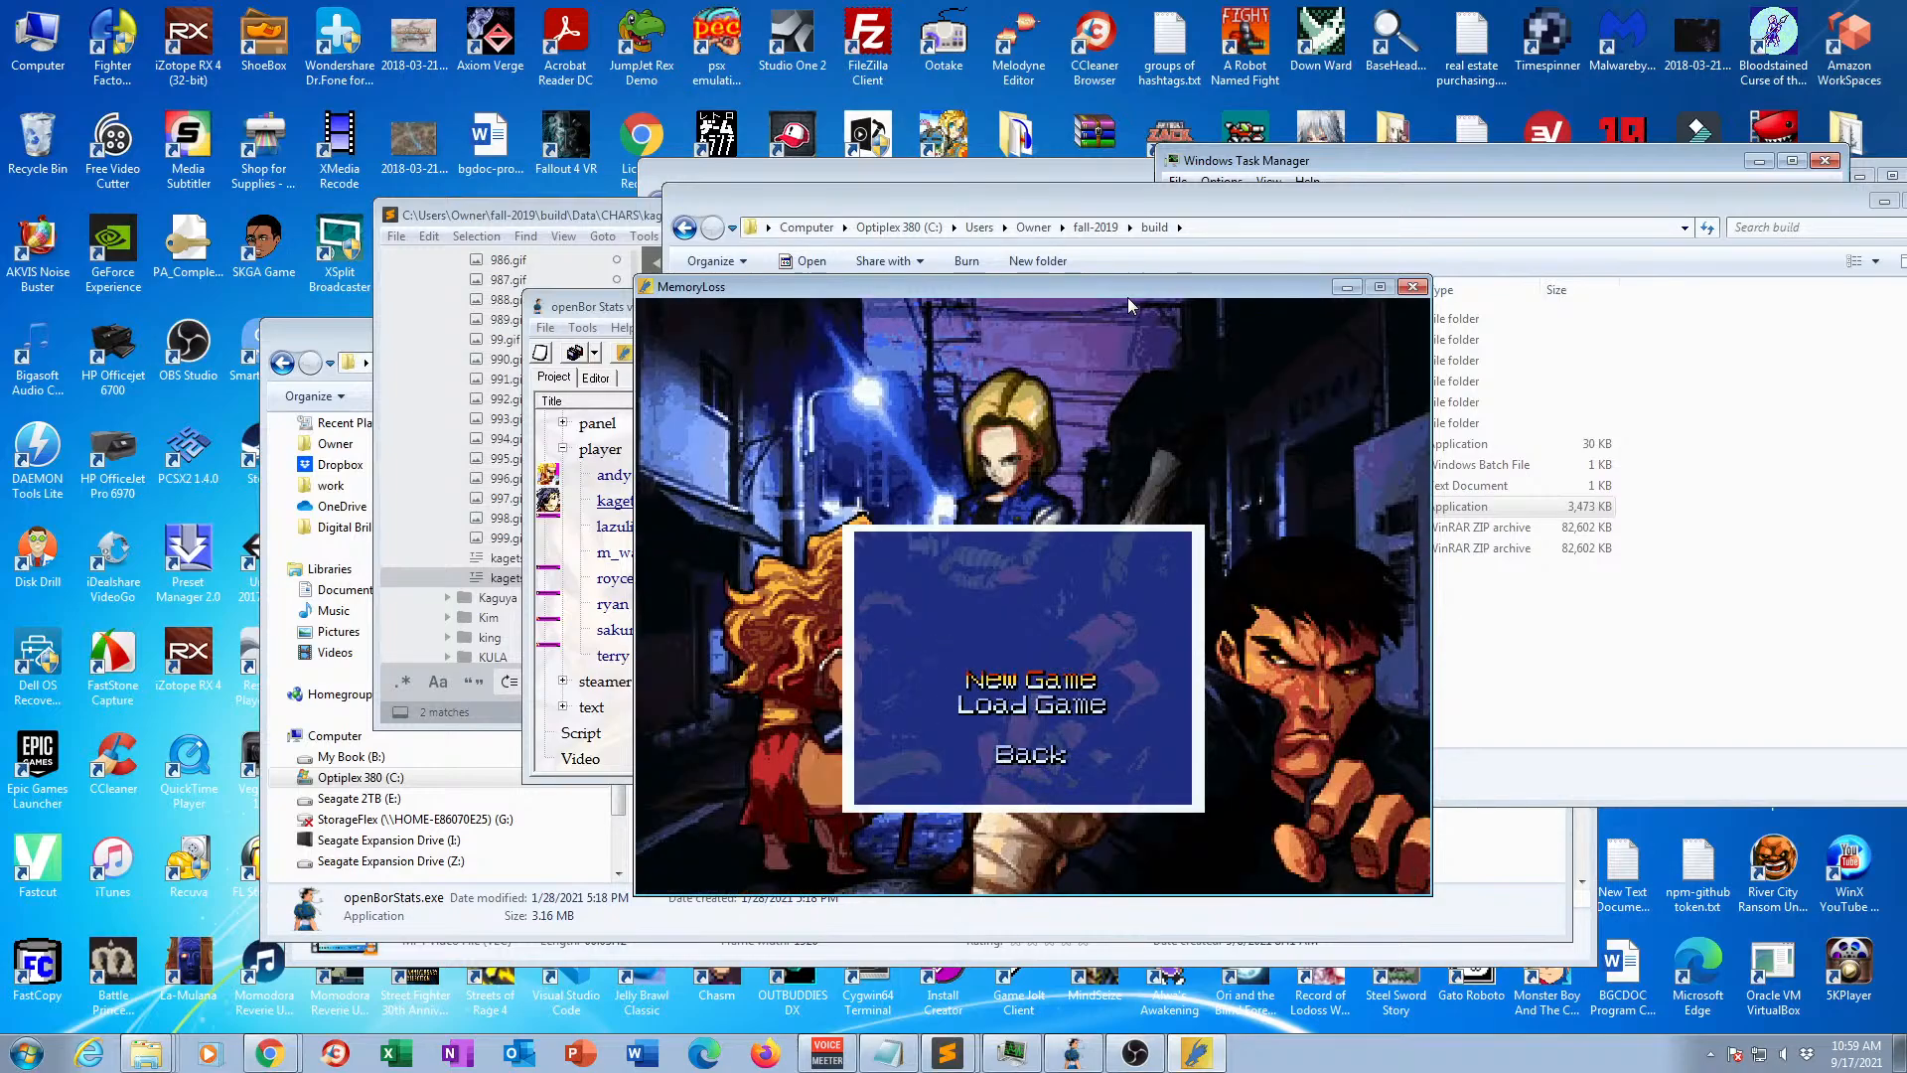
{"action": "key", "text": "Return"}
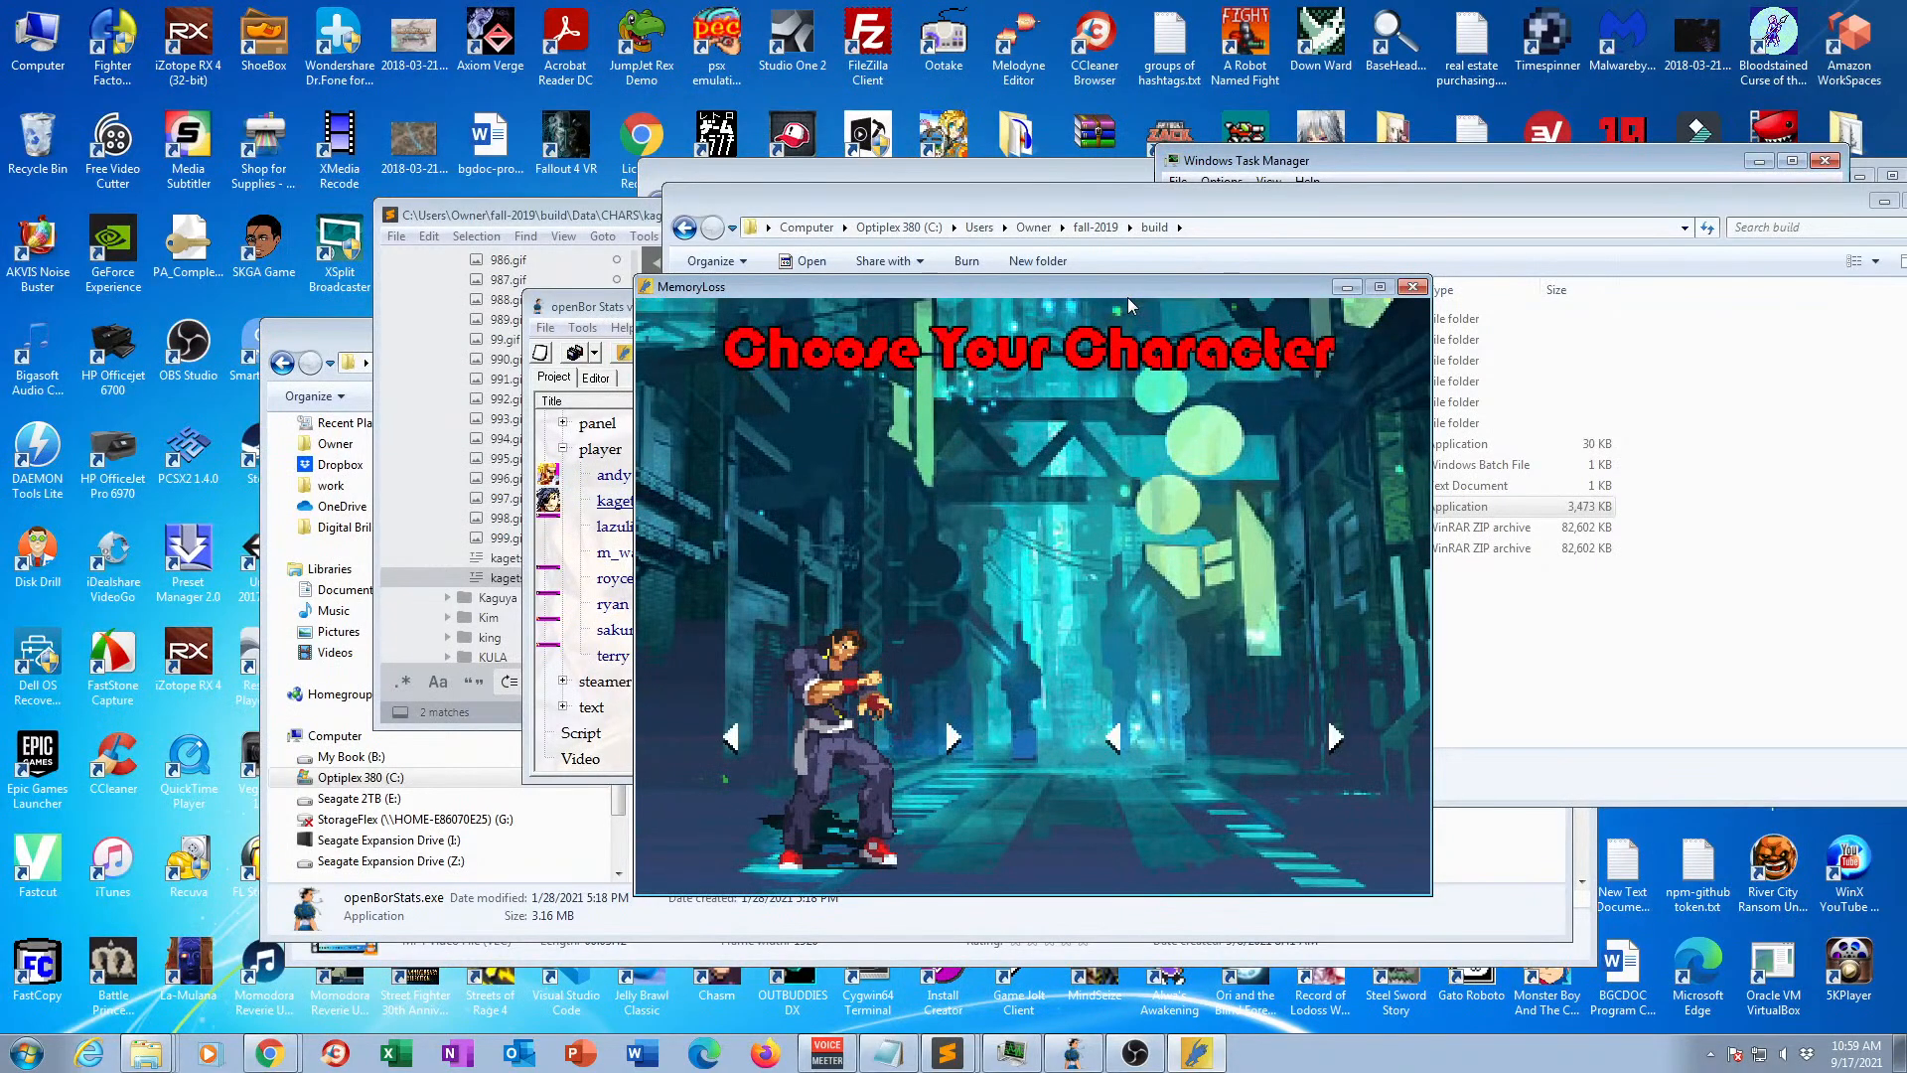
Cycle through the selectable characters to look for Kagetsura, and close the game.
{"action": "key", "text": "Right"}
{"action": "key", "text": "Right"}
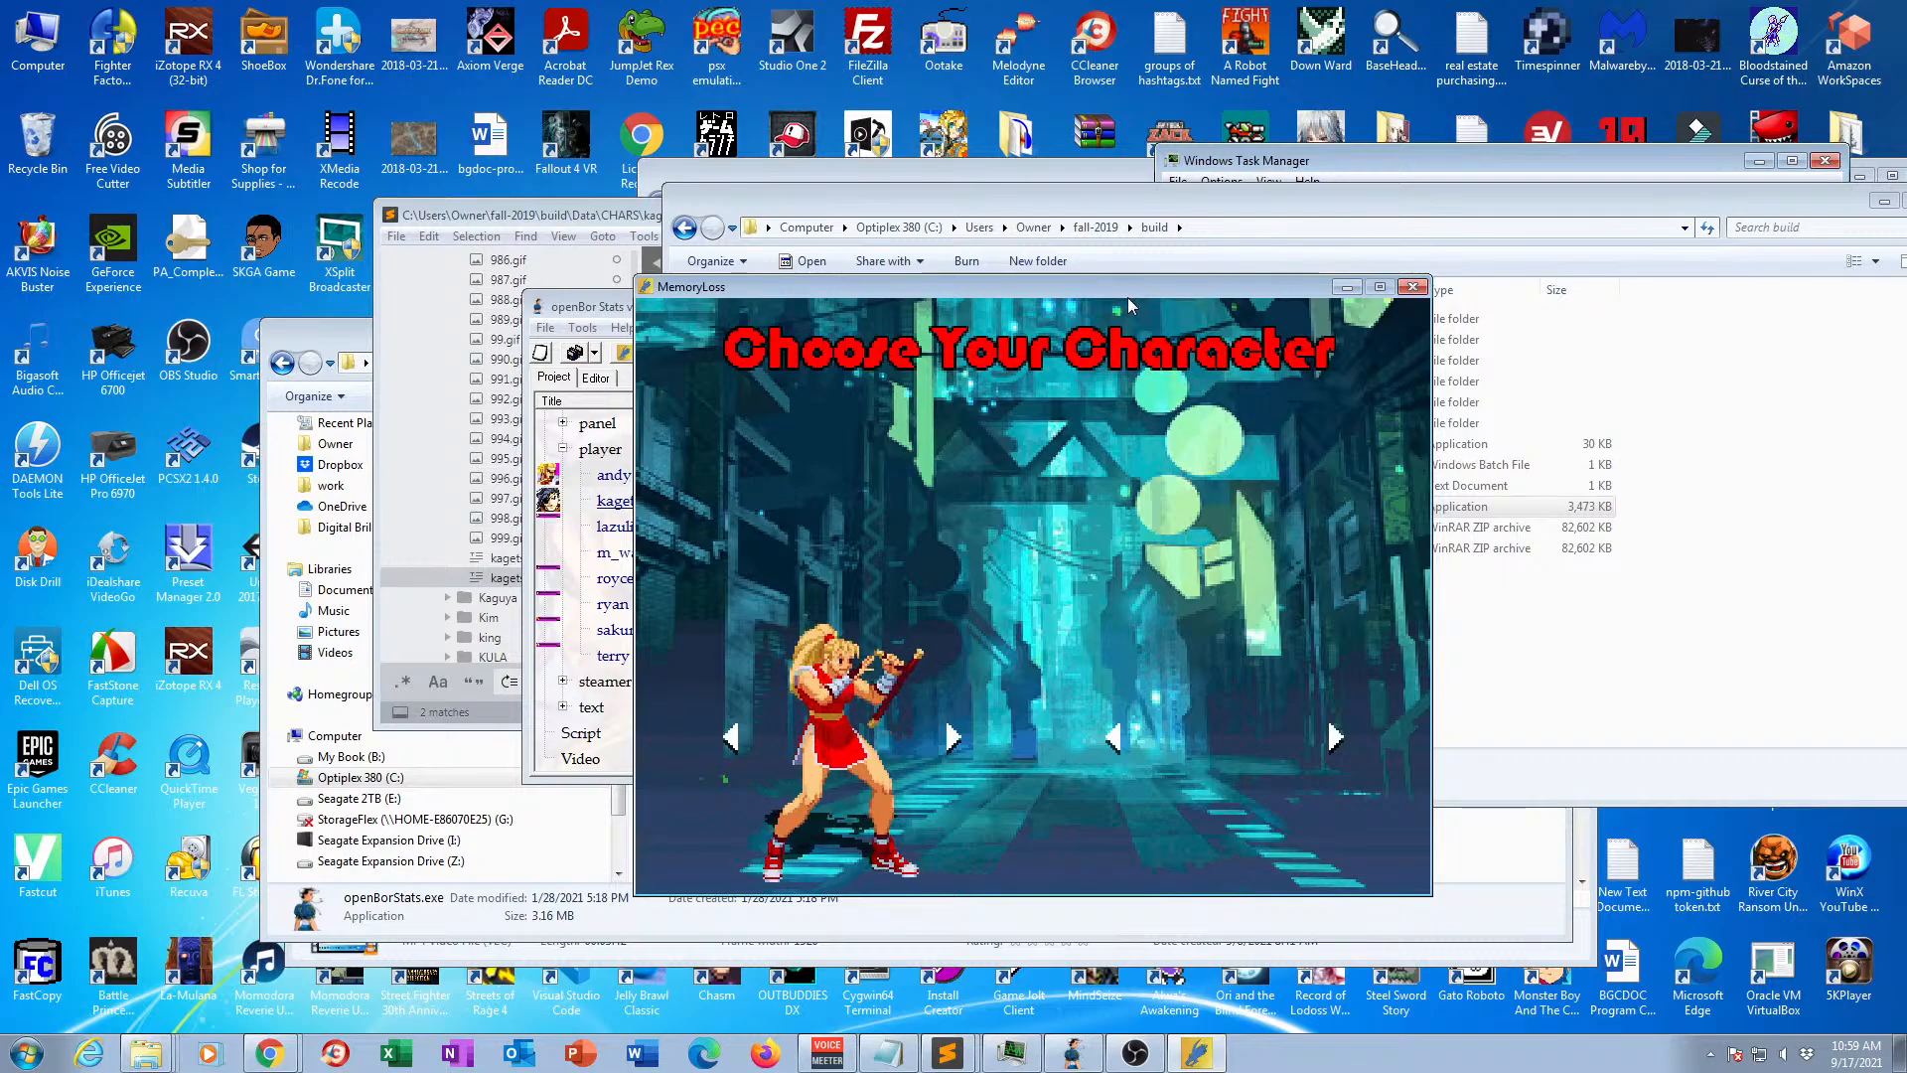
{"action": "key", "text": "Right"}
{"action": "key", "text": "Right"}
{"action": "key", "text": "Right"}
{"action": "key", "text": "Right"}
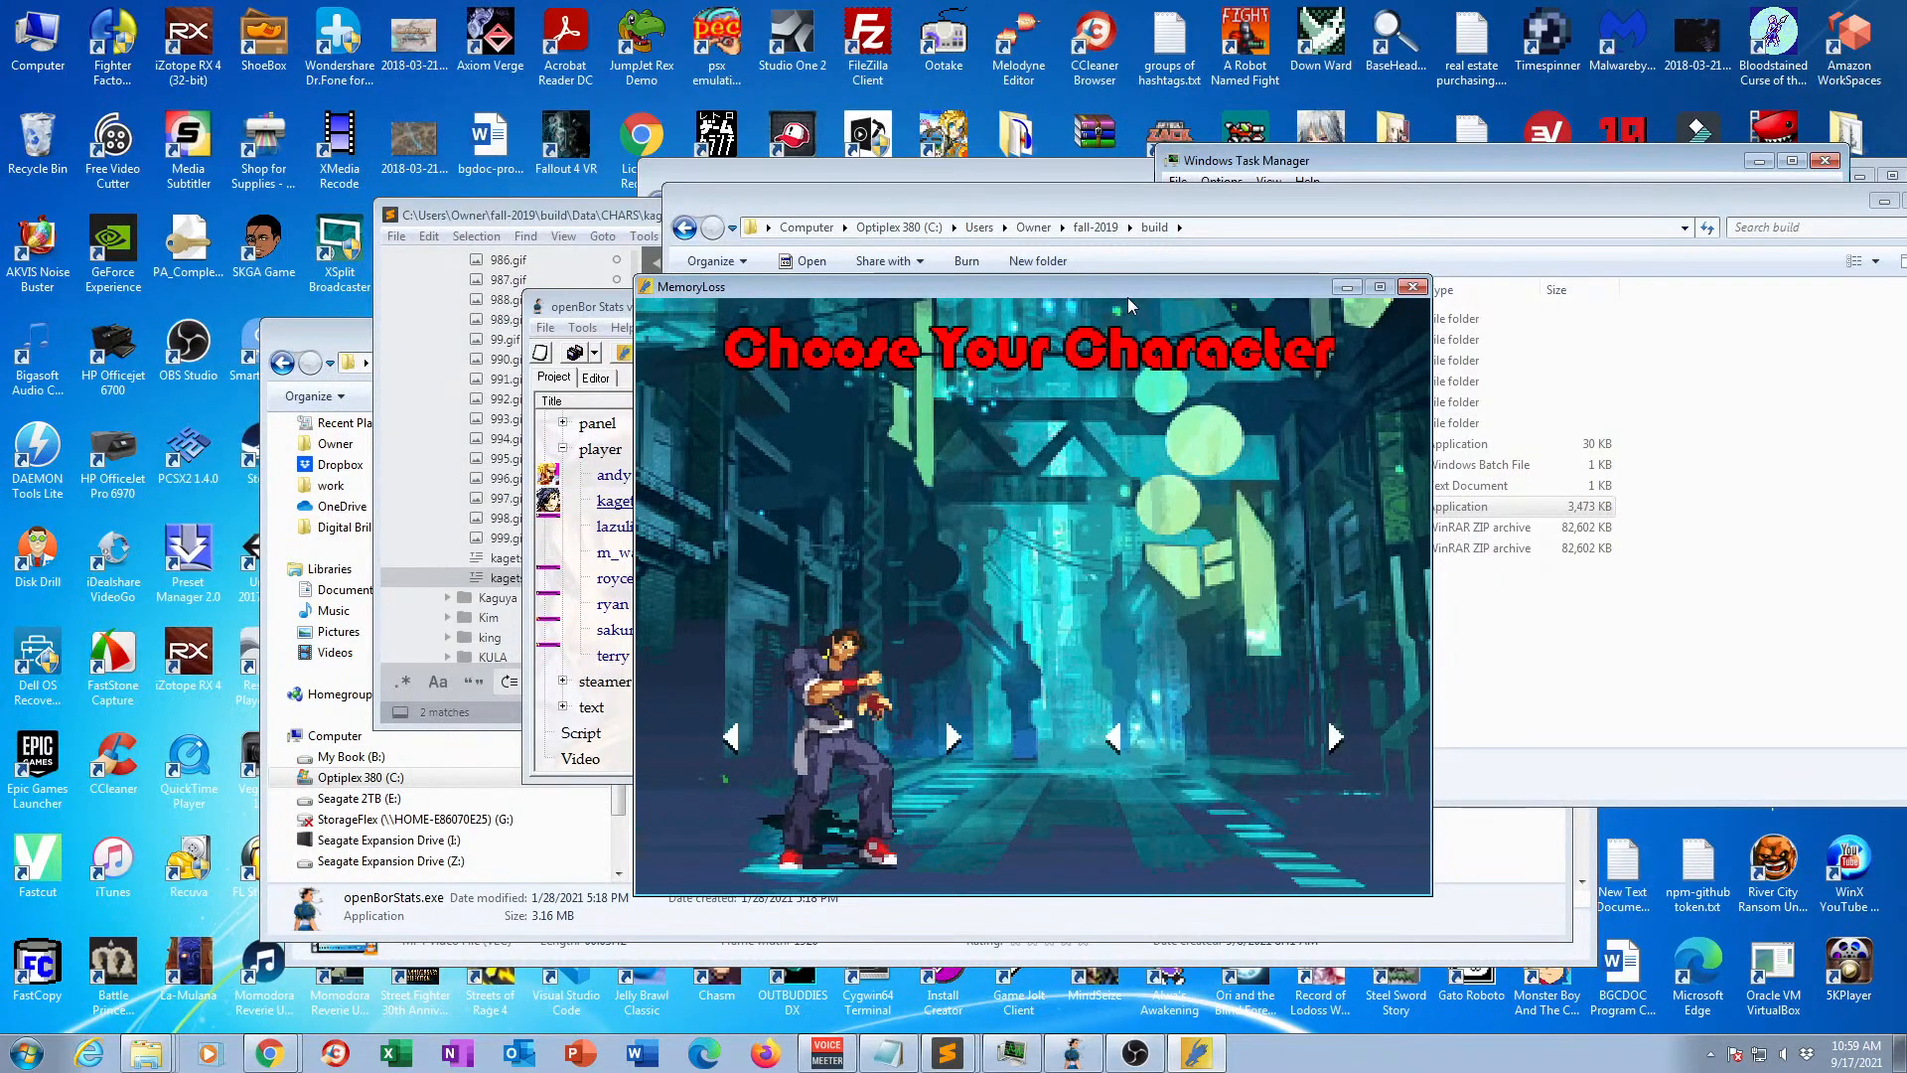
{"action": "key", "text": "Right"}
{"action": "key", "text": "Right"}
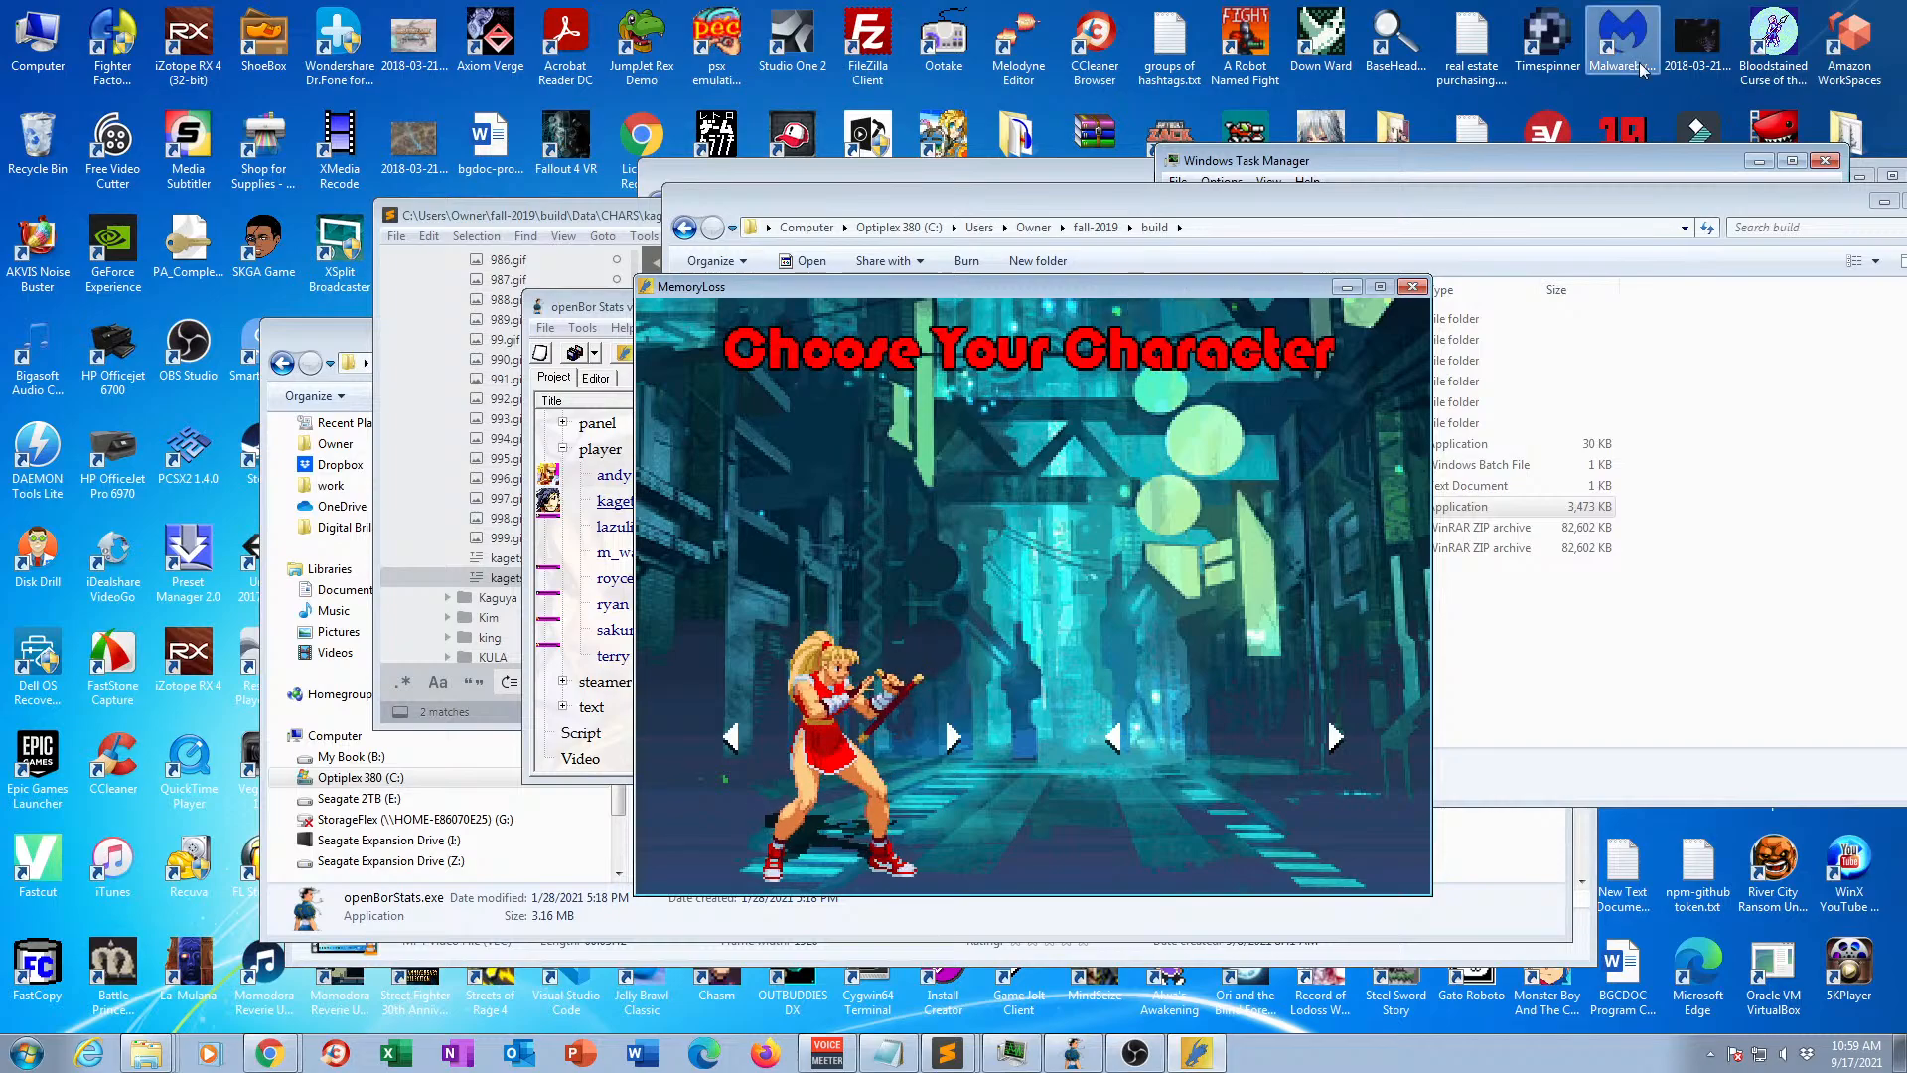
{"action": "left_click", "coordinate": [1414, 287]}
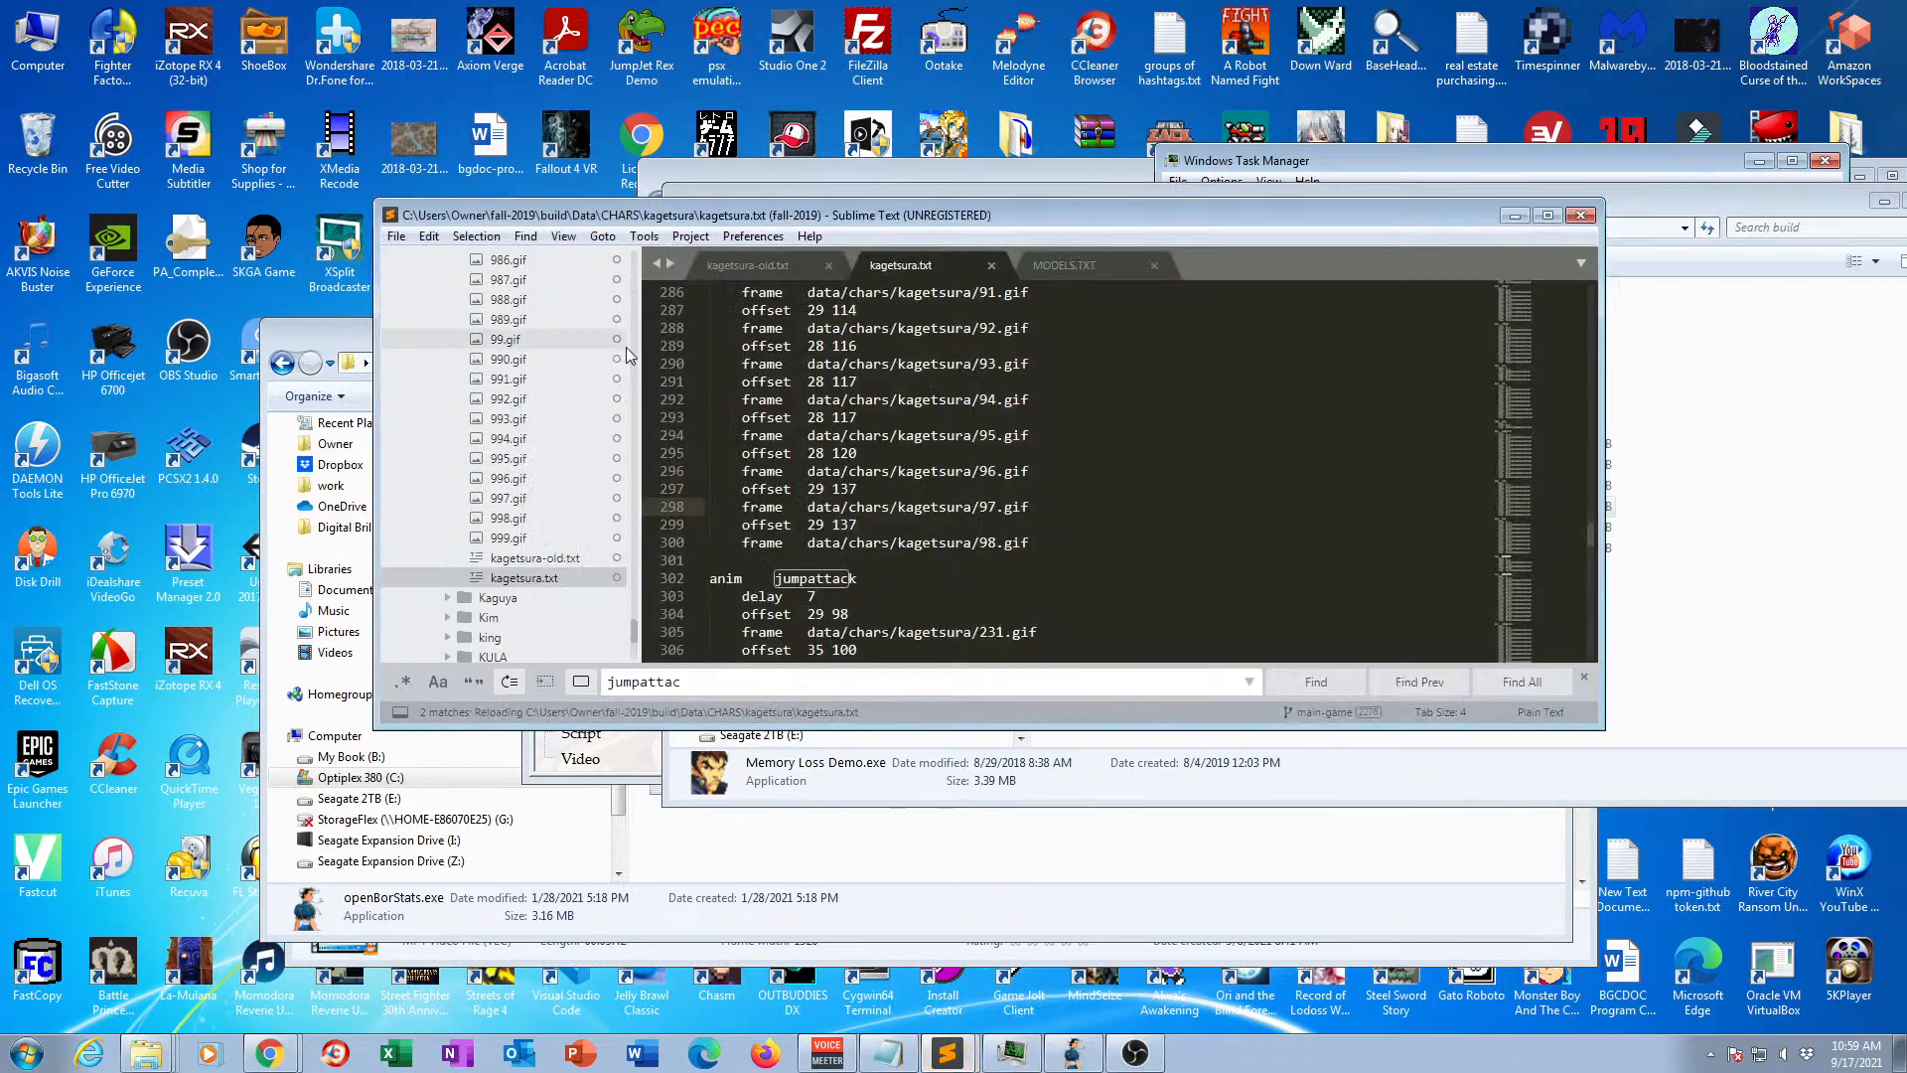
In Sublime Text, open MODELS.TXT, change the kagetsura entry from know to load, and save the file.
{"action": "left_click_drag", "start_coordinate": [635, 637], "coordinate": [637, 653]}
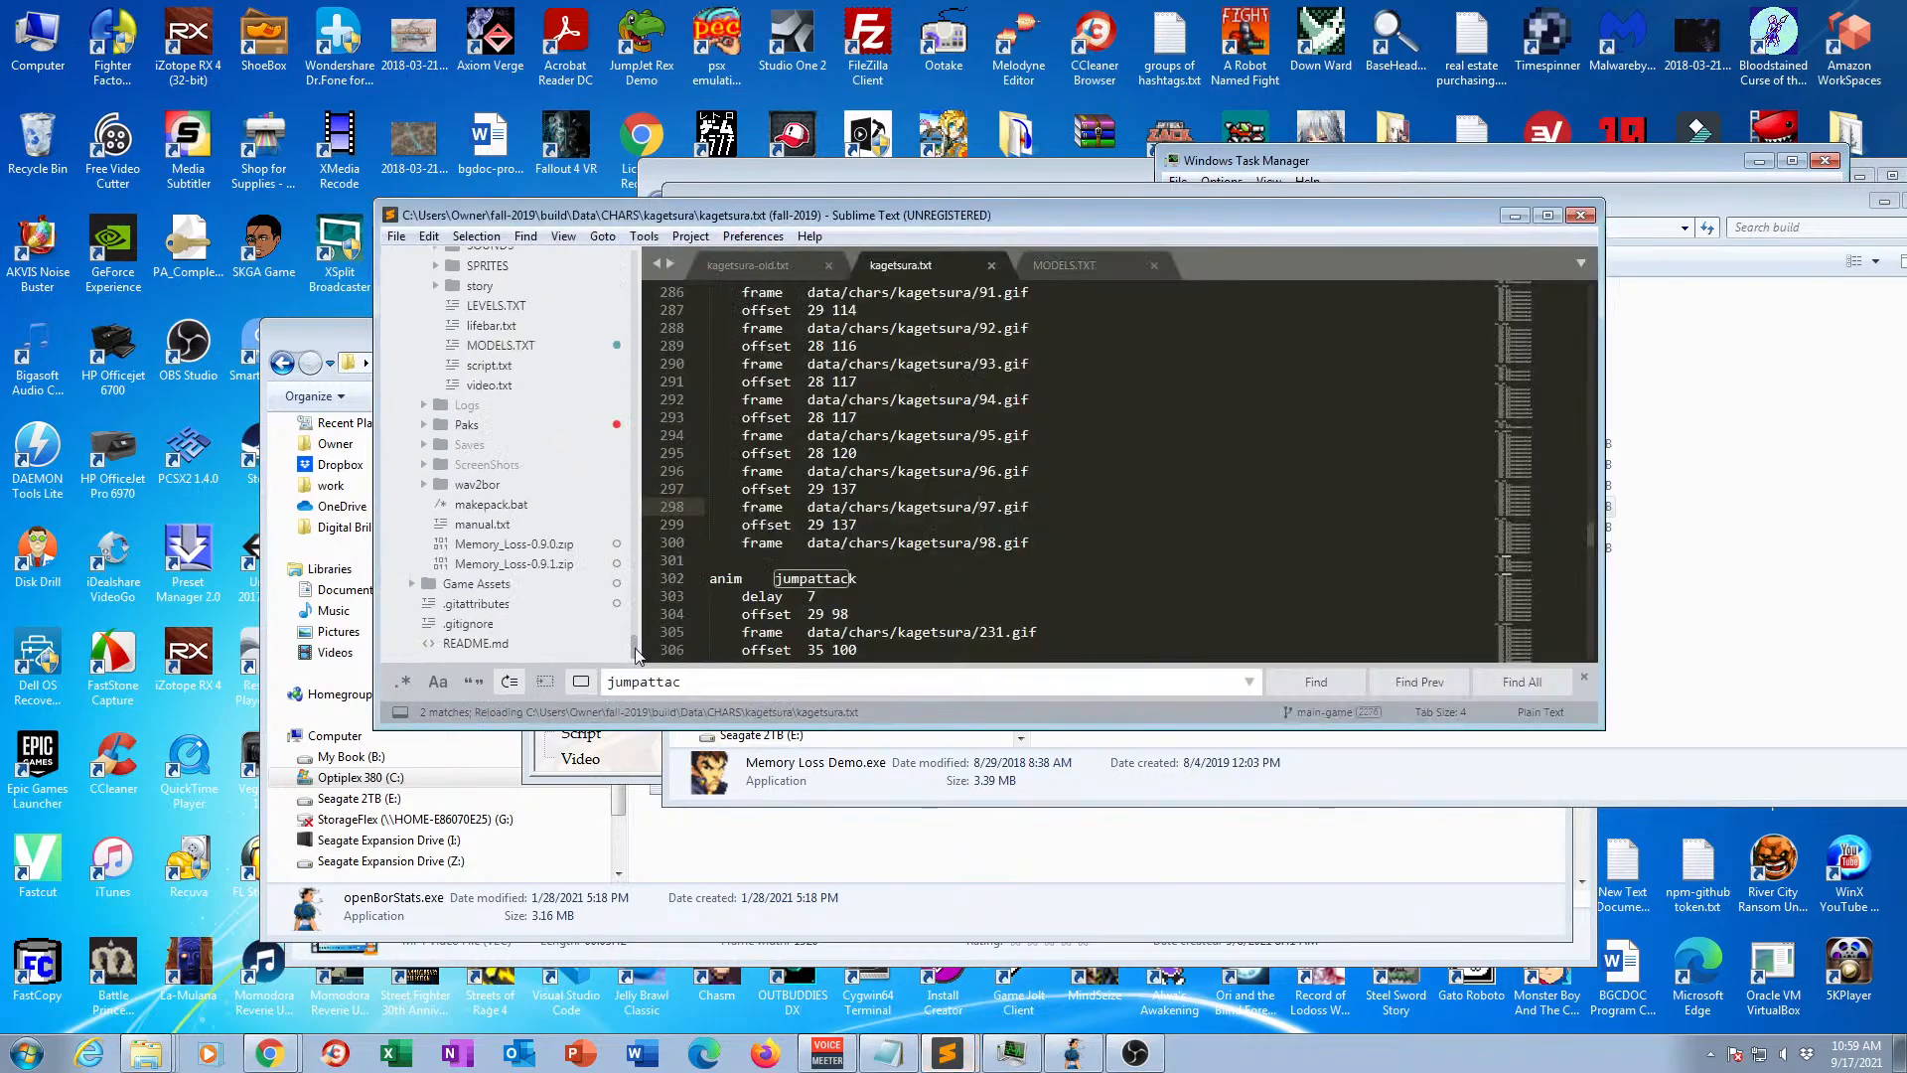
{"action": "left_click", "coordinate": [544, 344]}
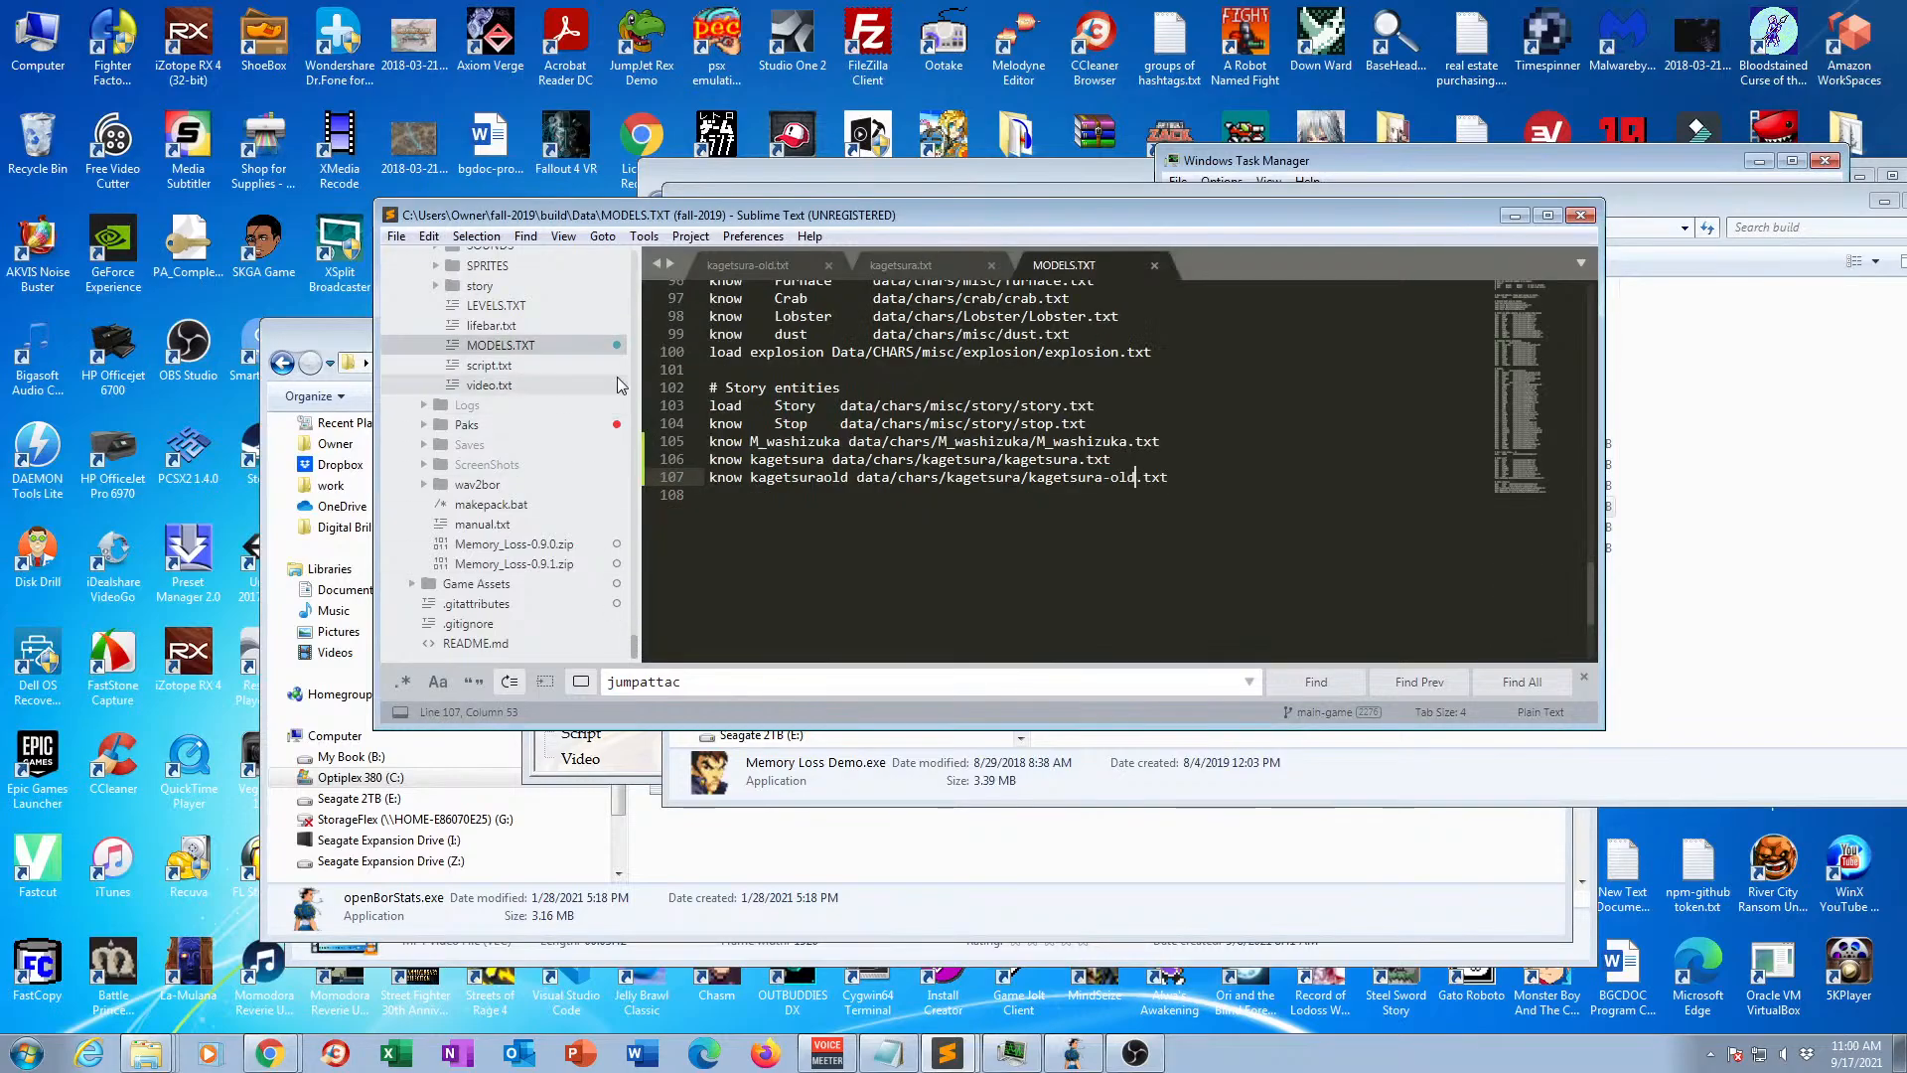
{"action": "double_click", "coordinate": [738, 459]}
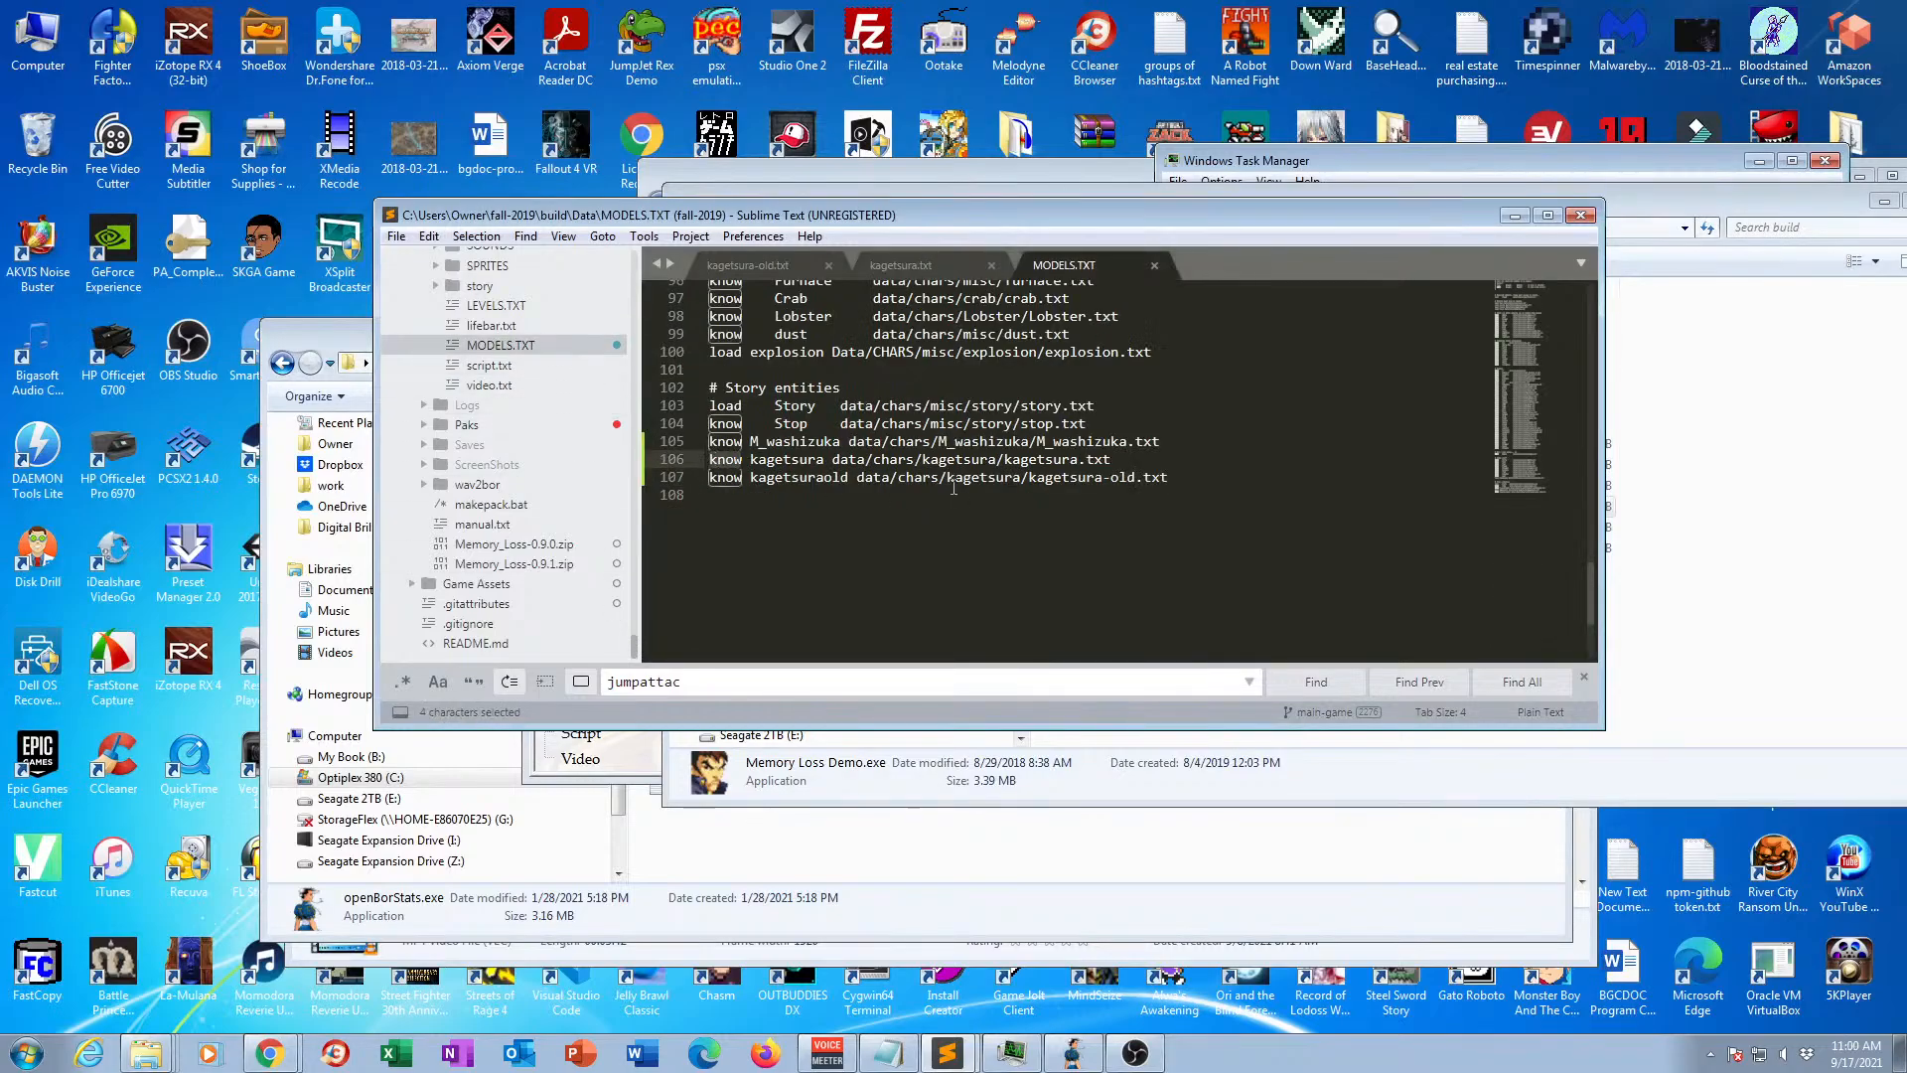
{"action": "type", "text": "load"}
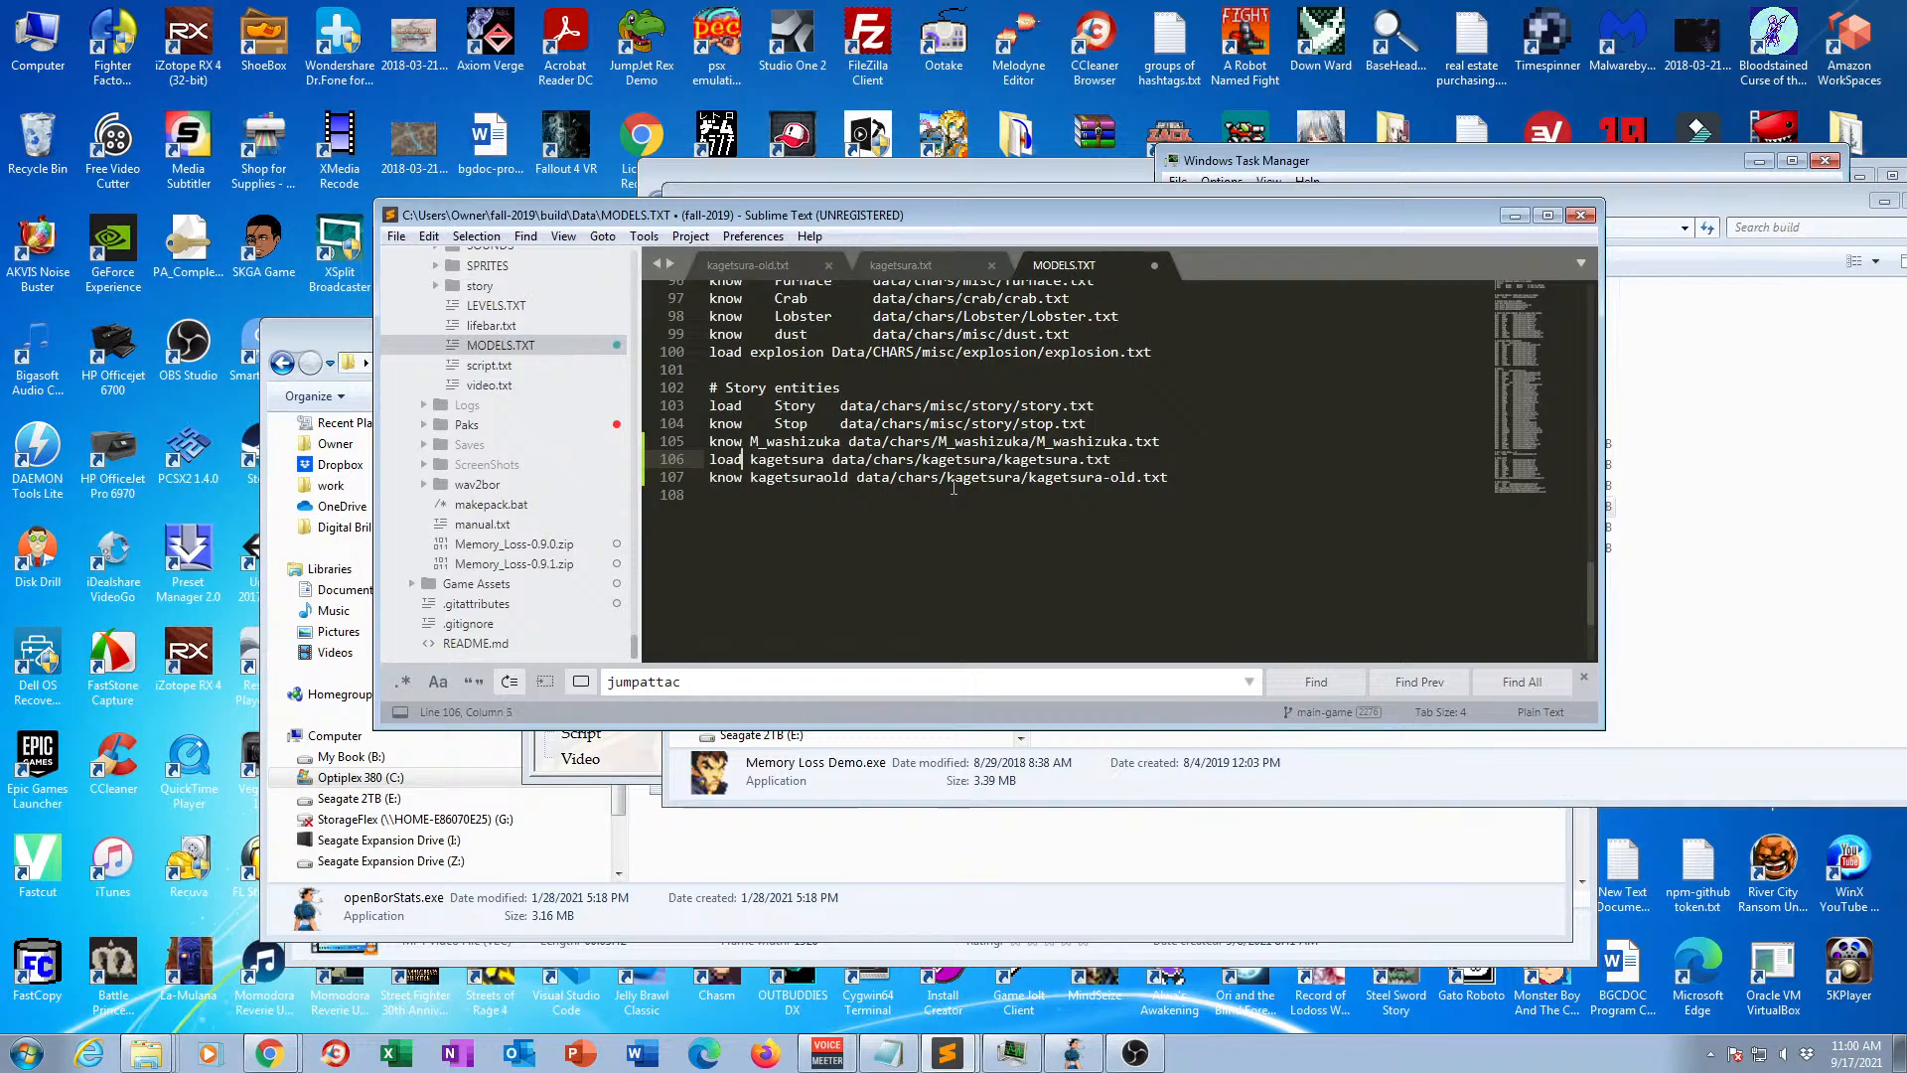
{"action": "key", "text": "ctrl+s"}
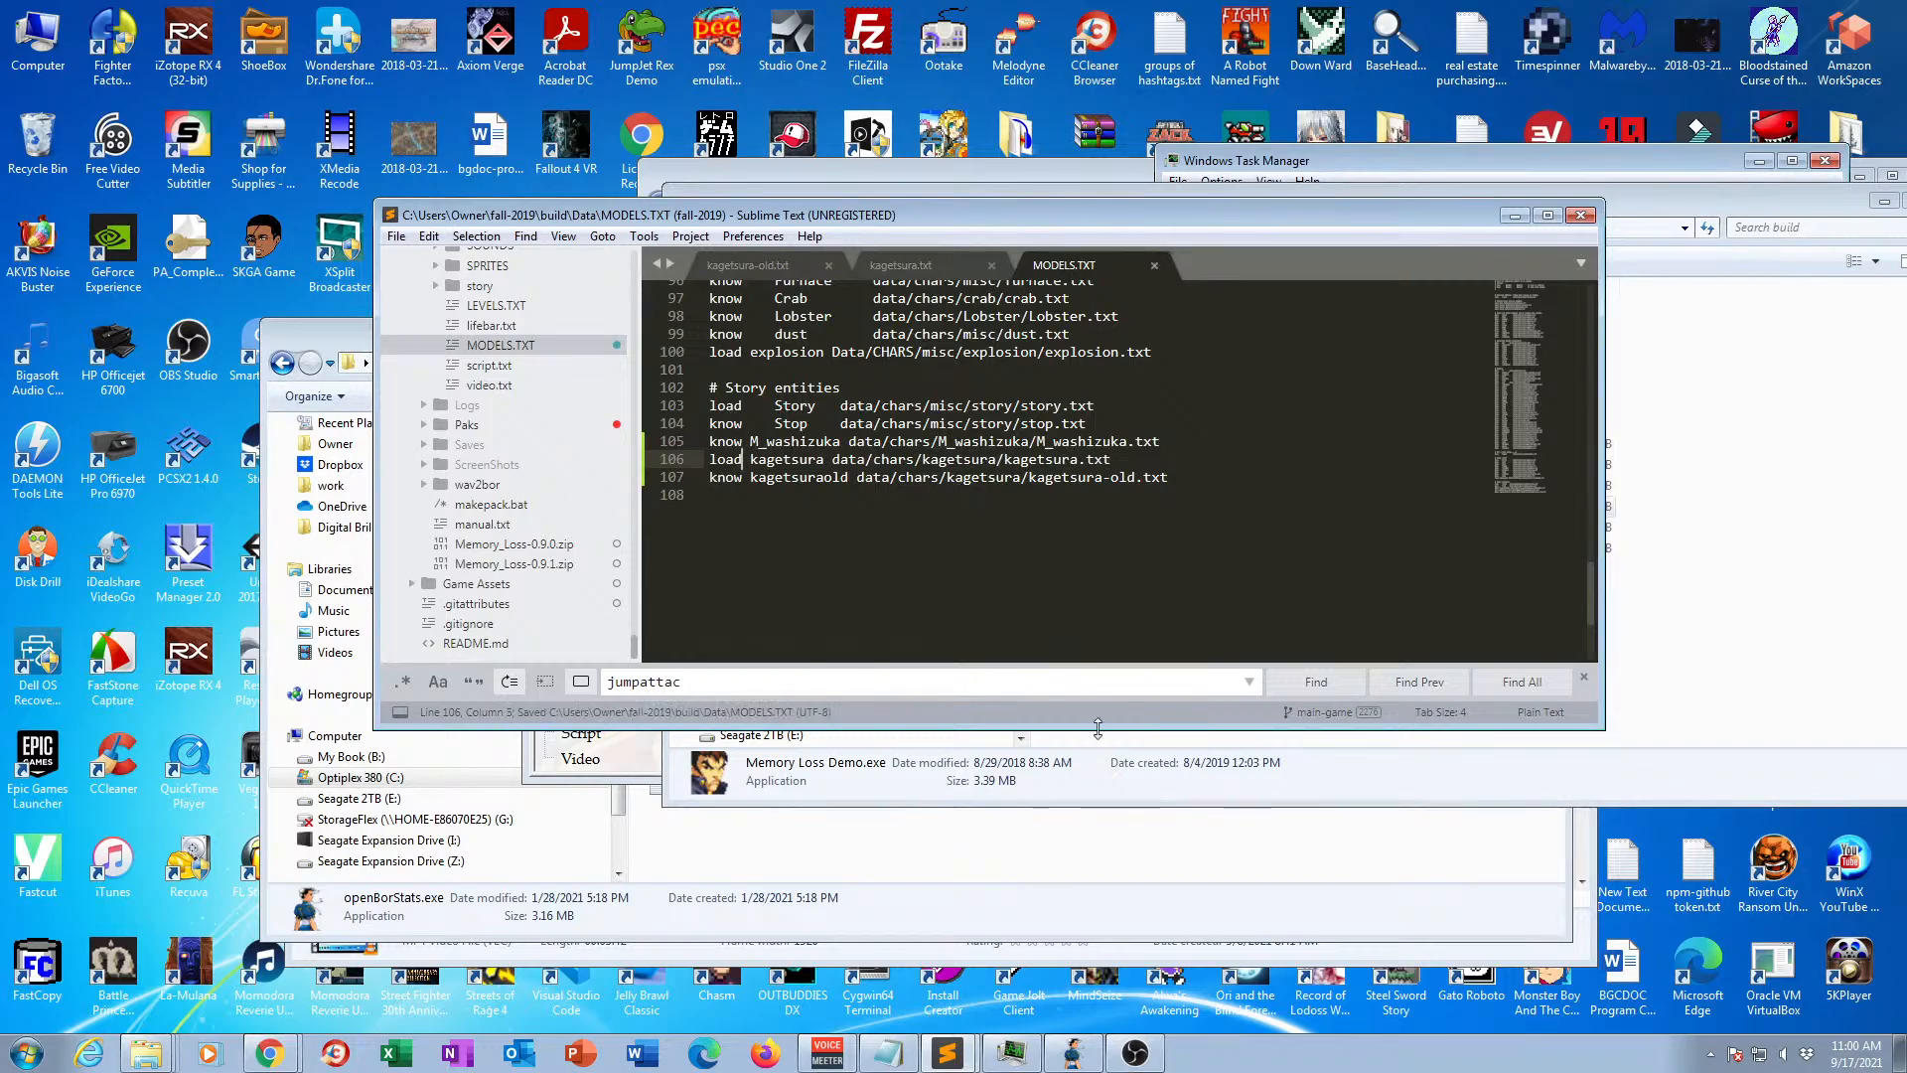
Return to the build folder in Windows Explorer and try to run Memory Loss Demo.exe with the changed models list.
{"action": "left_click", "coordinate": [1107, 779]}
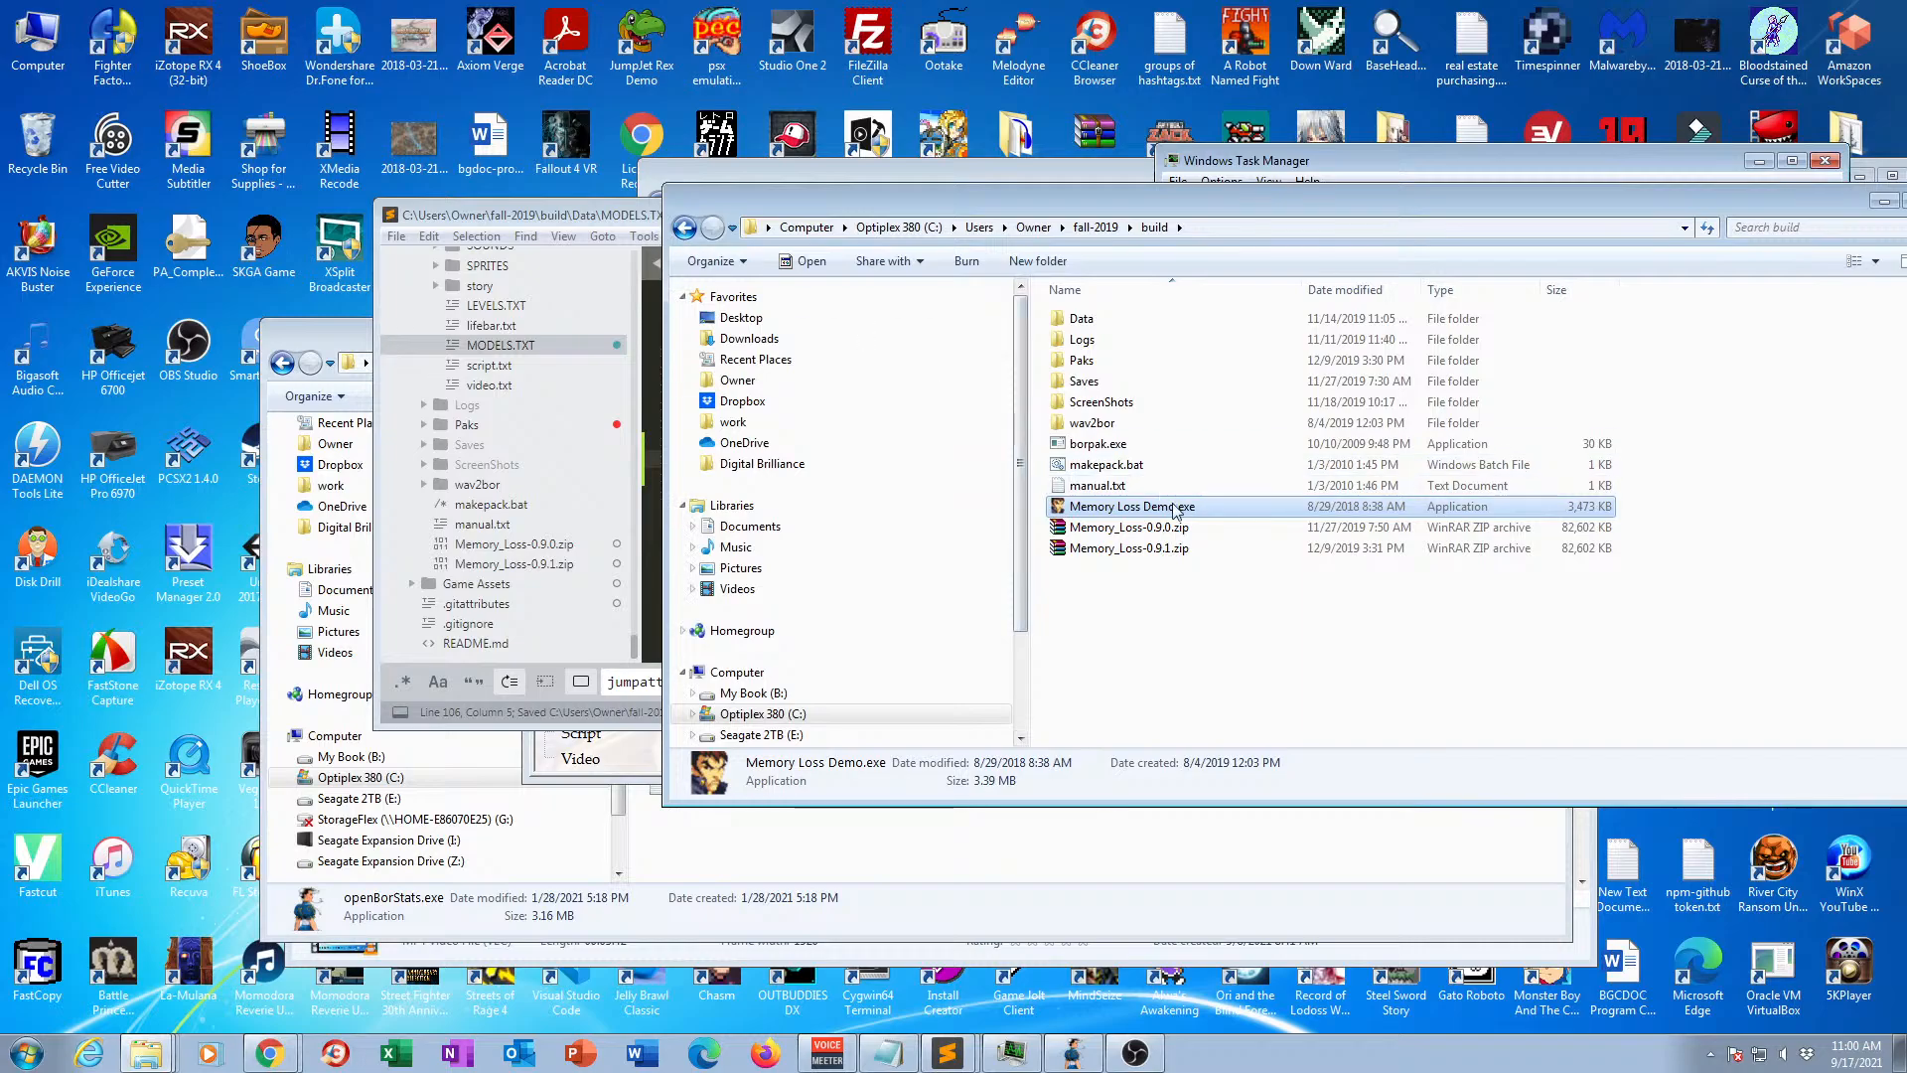
{"action": "double_click", "coordinate": [1181, 509]}
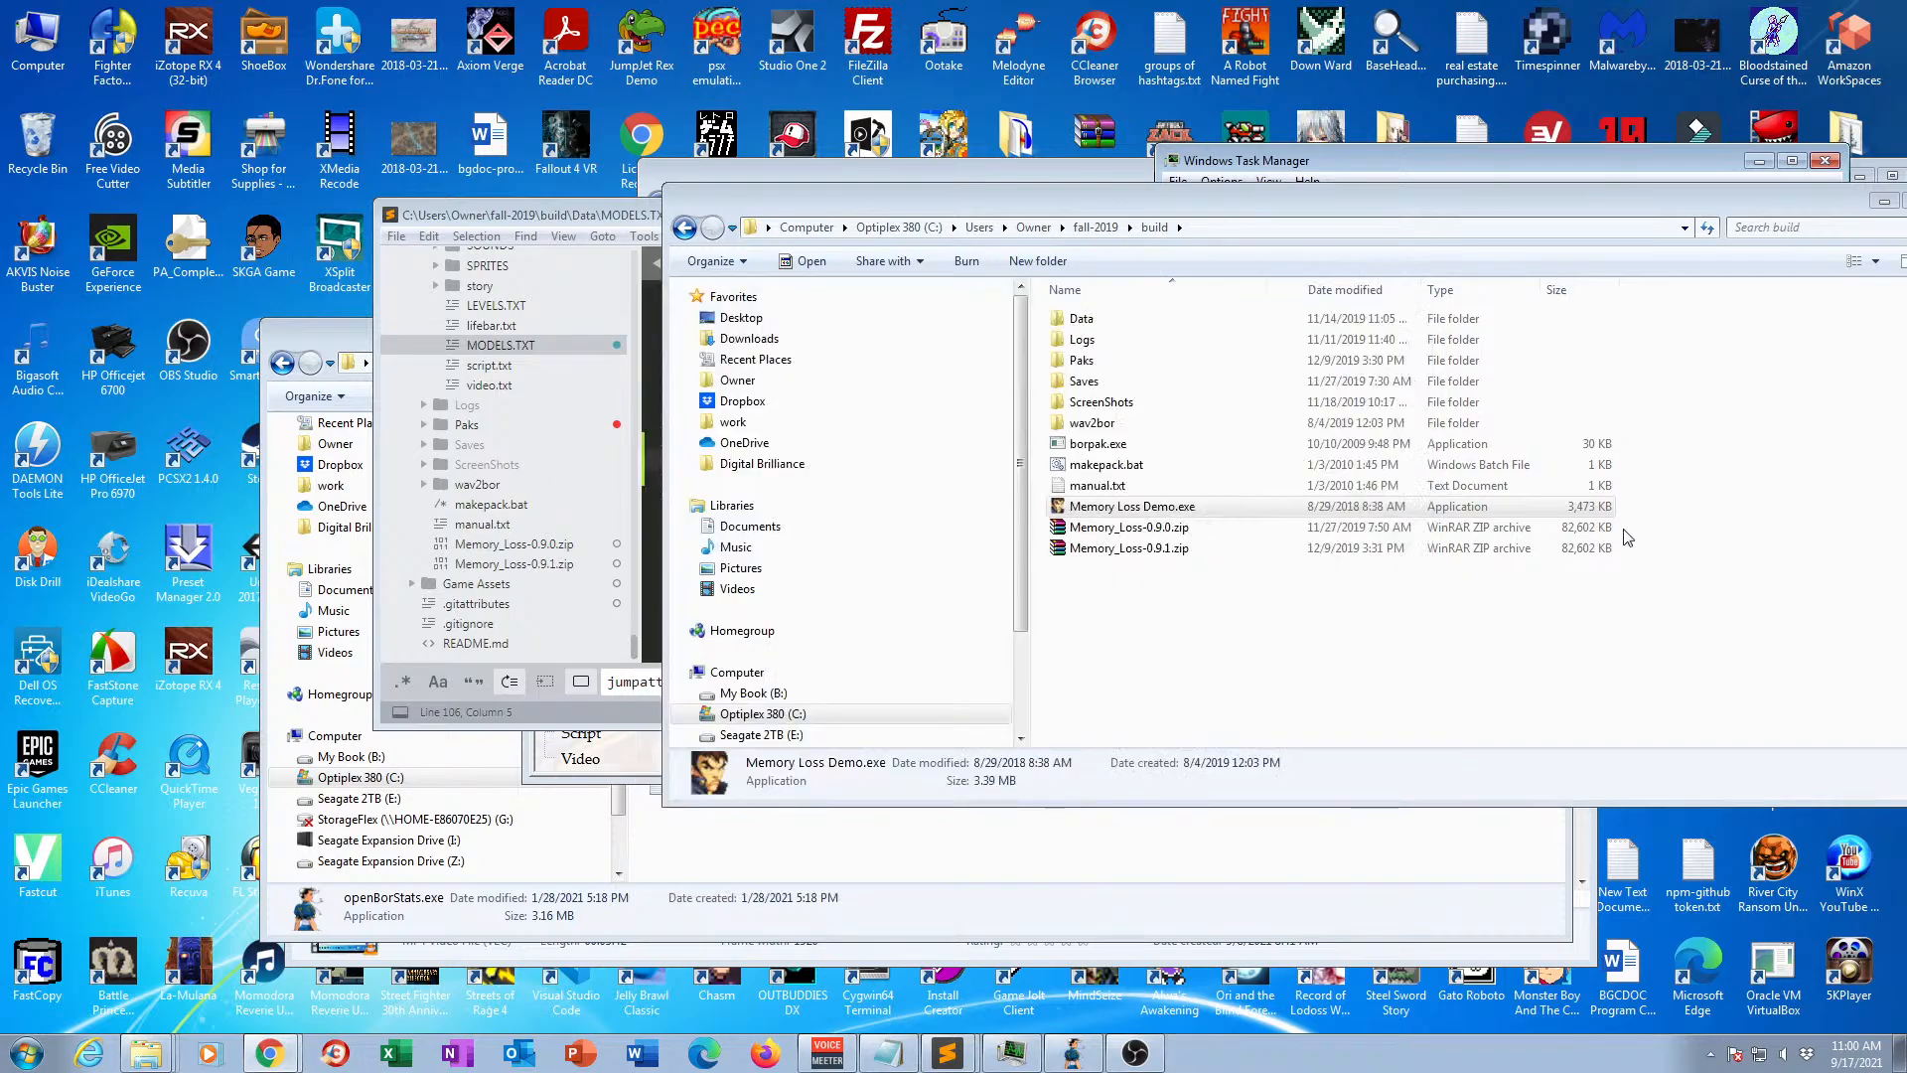
{"action": "left_click", "coordinate": [616, 713]}
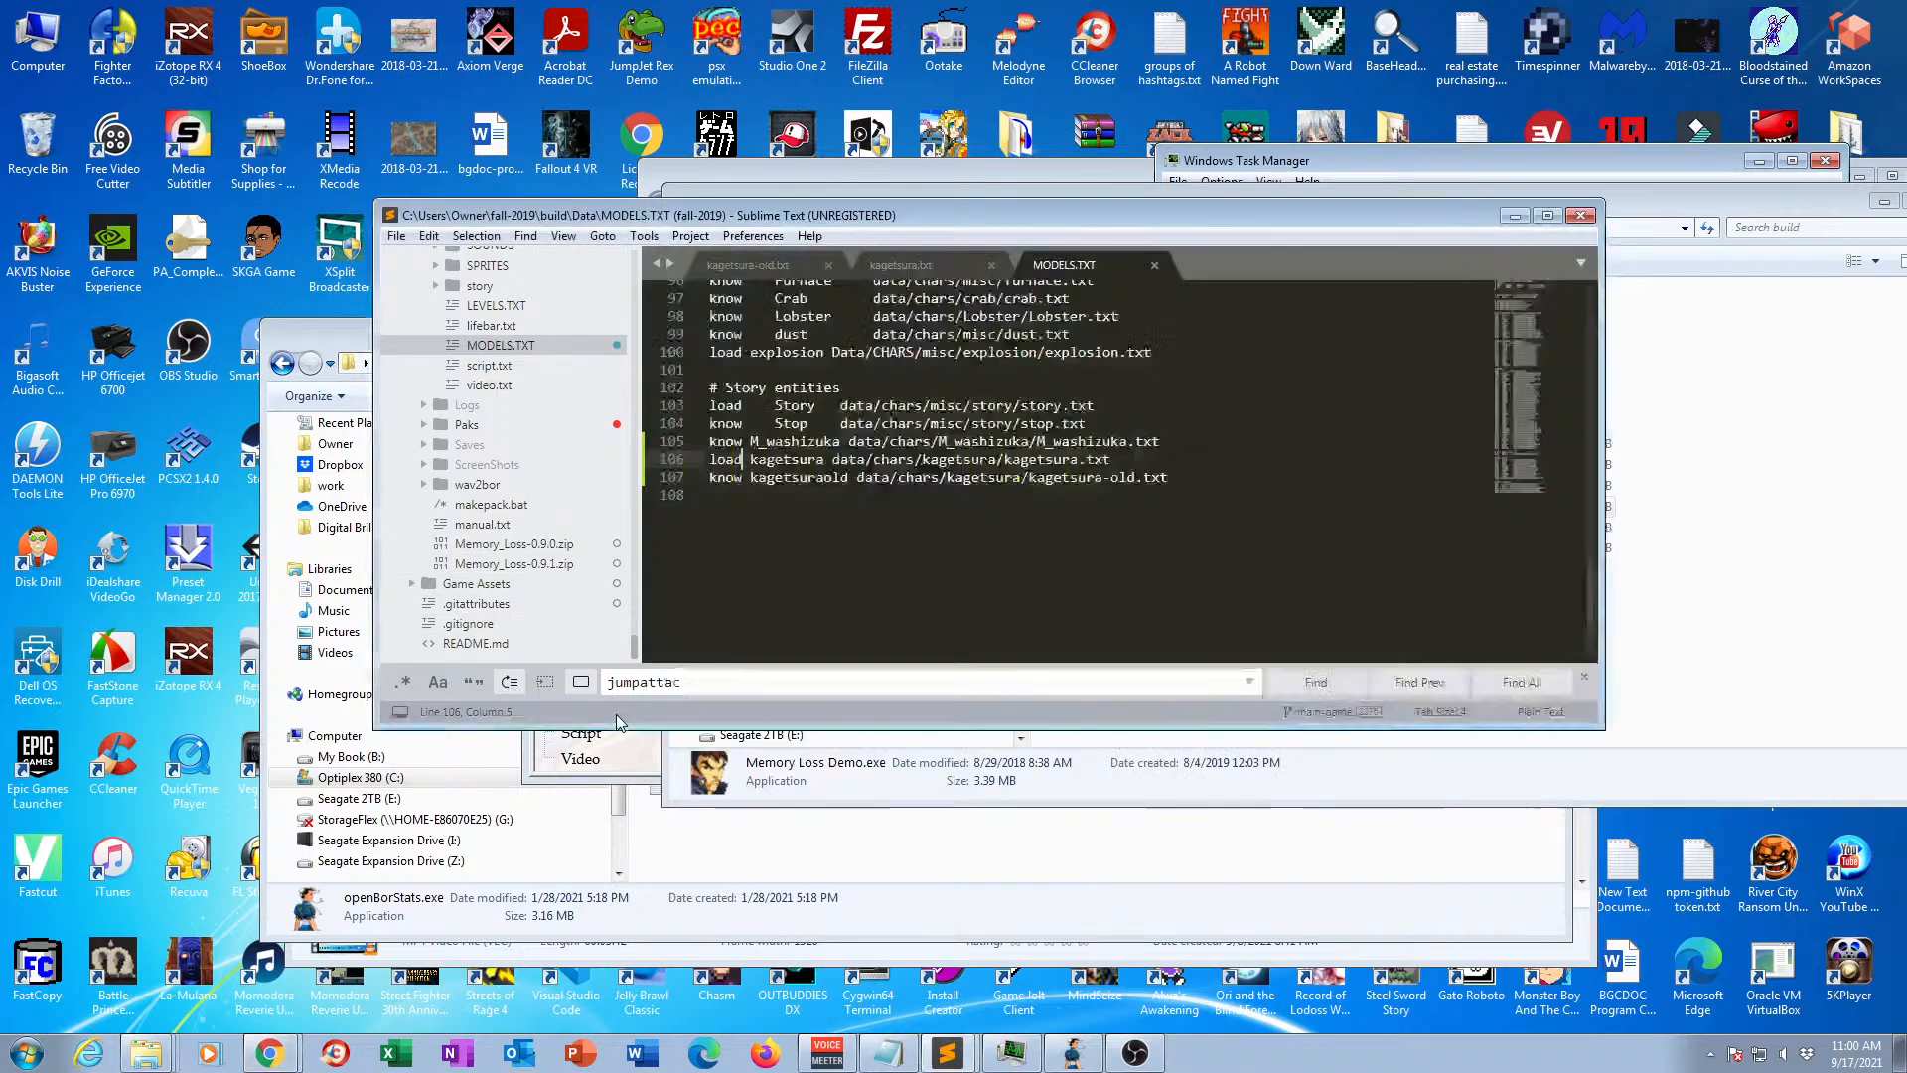
{"action": "left_click", "coordinate": [1093, 803]}
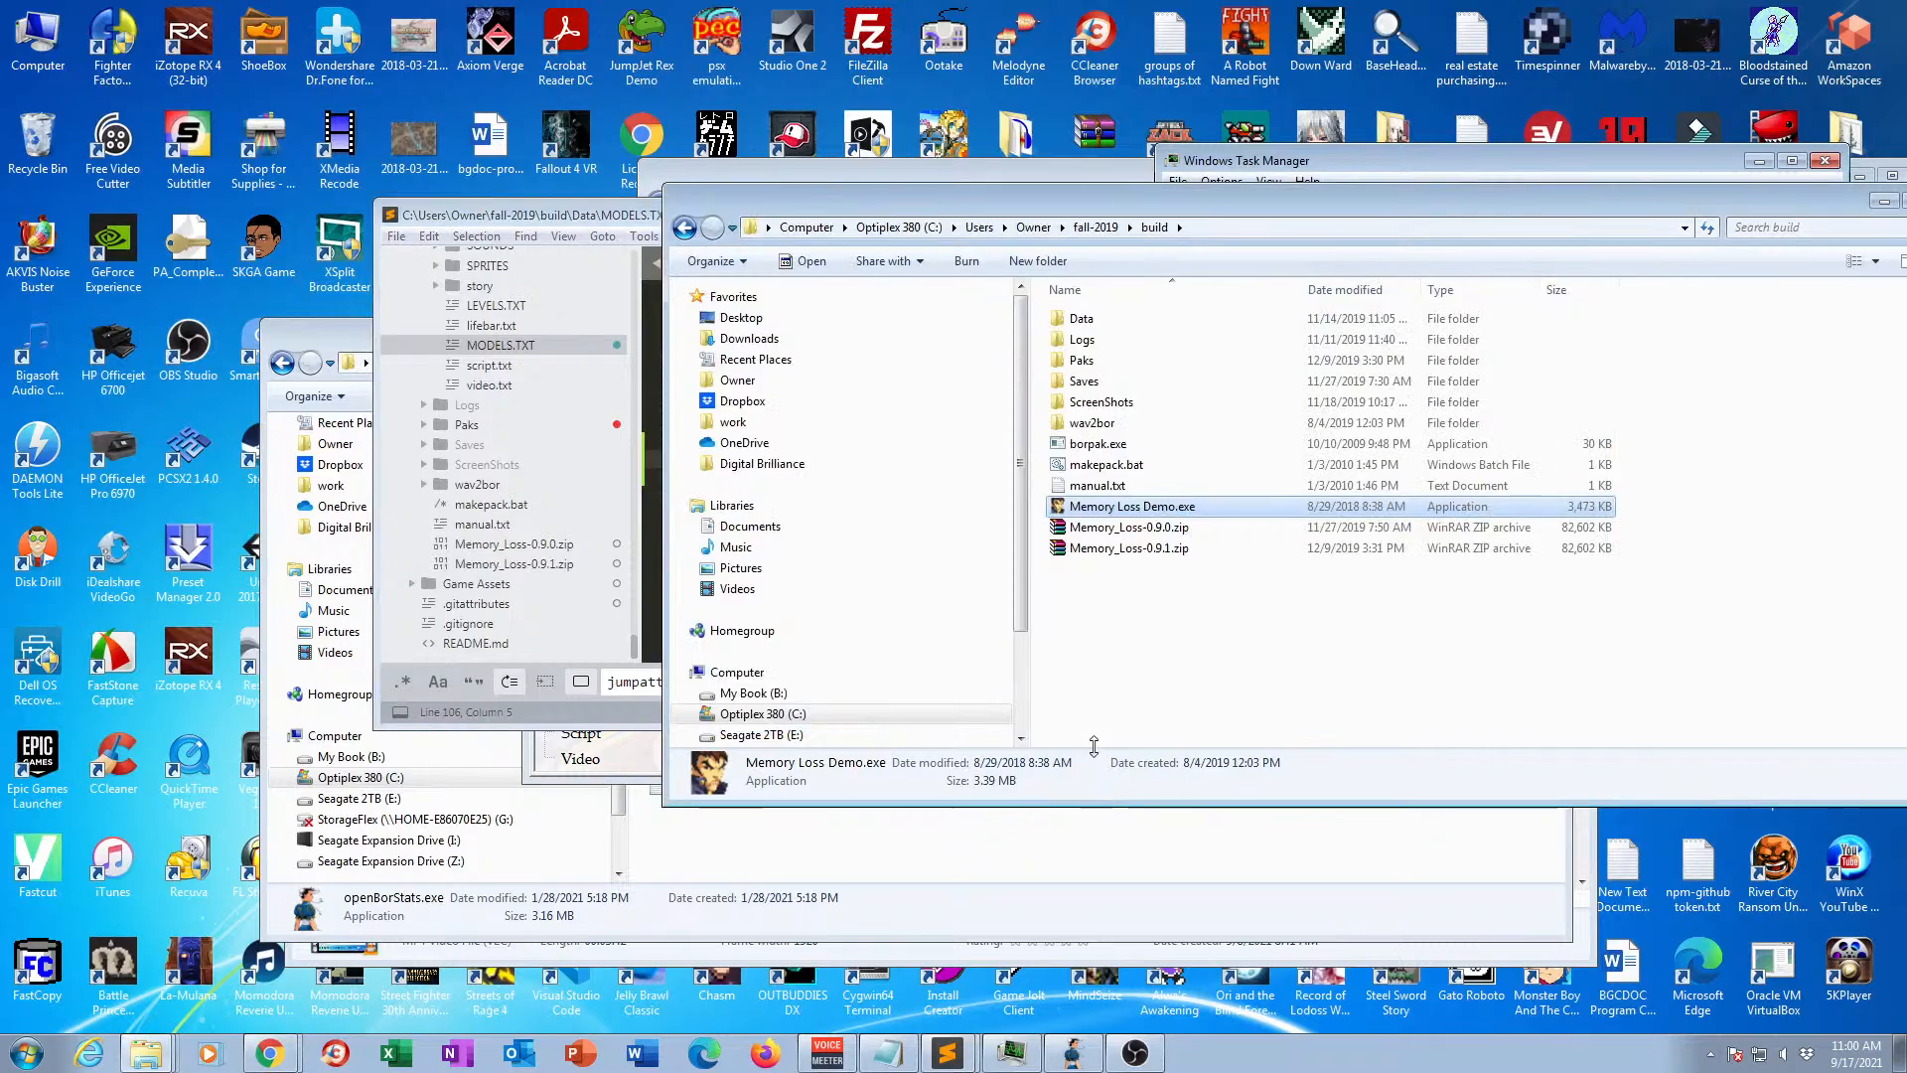
{"action": "double_click", "coordinate": [1123, 508]}
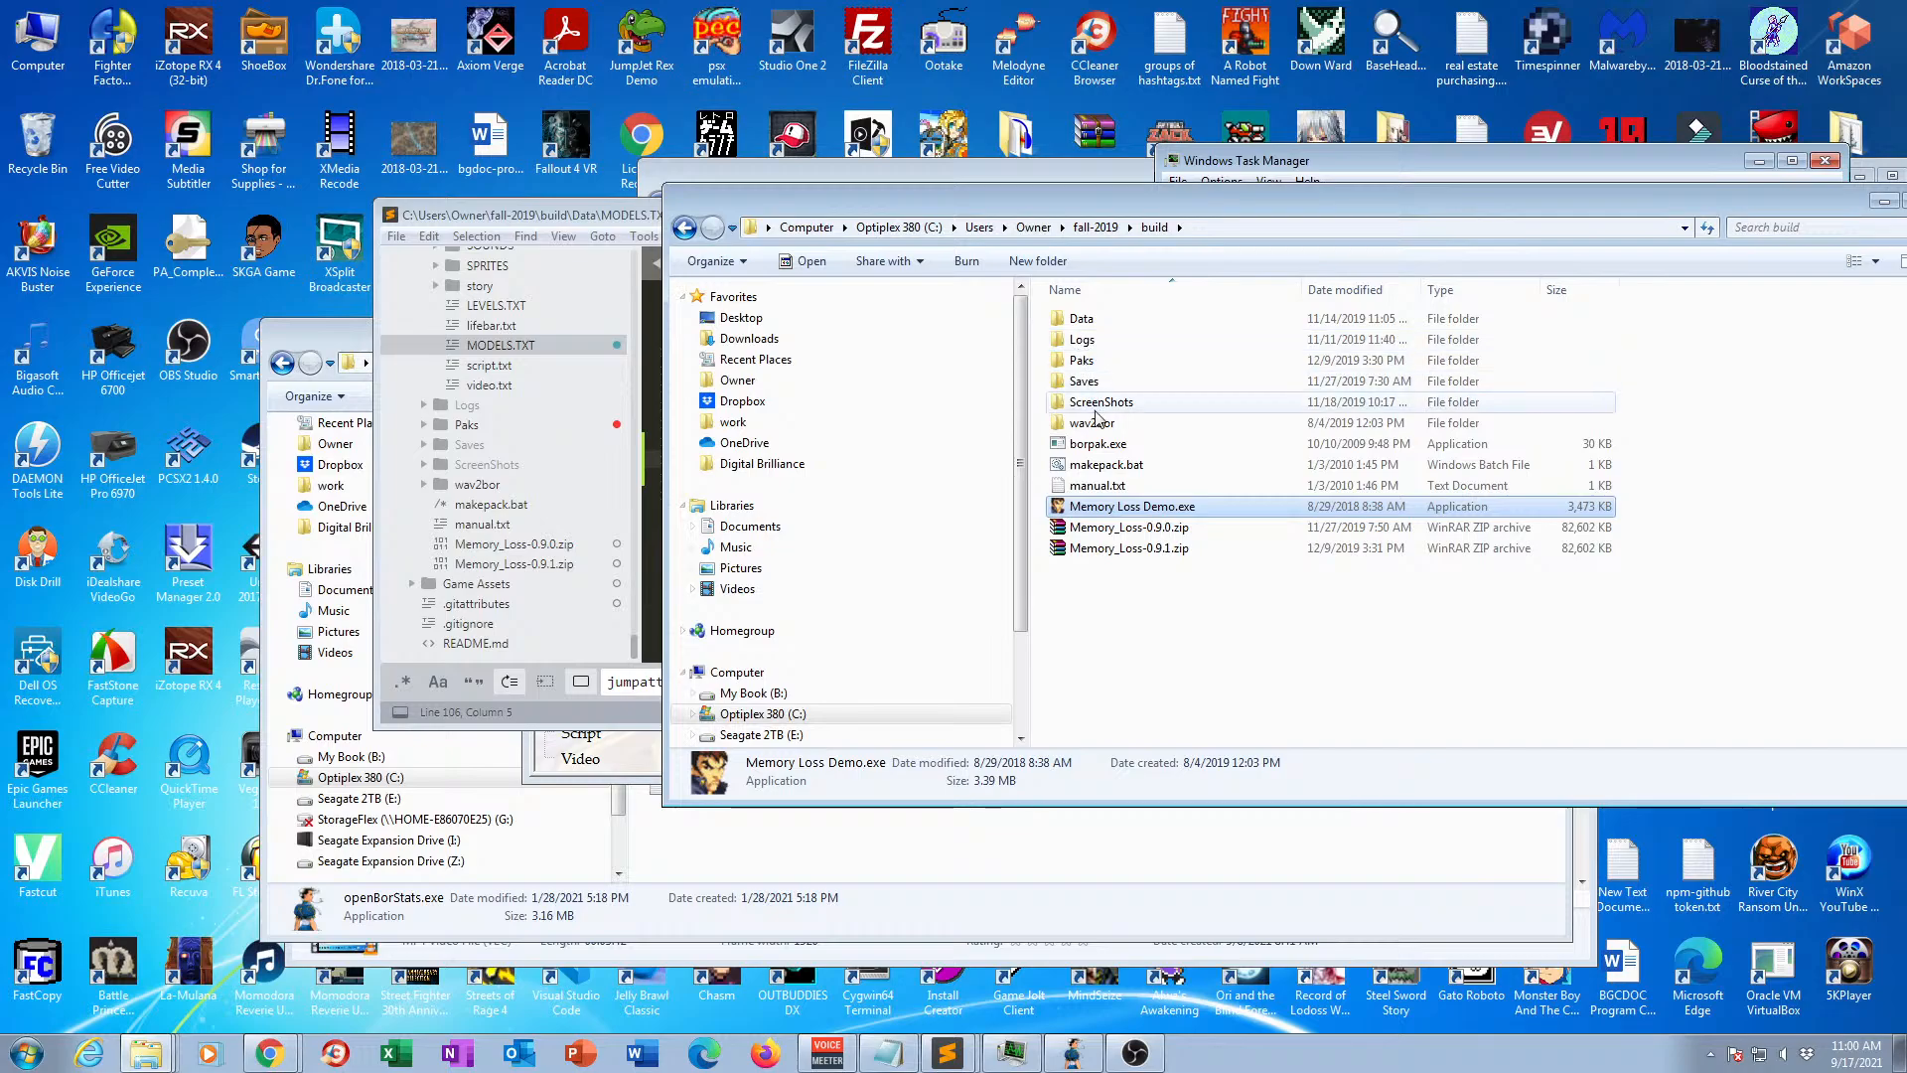
Switch to Sublime Text, open OpenBorLog.txt from the Logs folder, and examine the error near its end.
{"action": "left_click", "coordinate": [607, 219]}
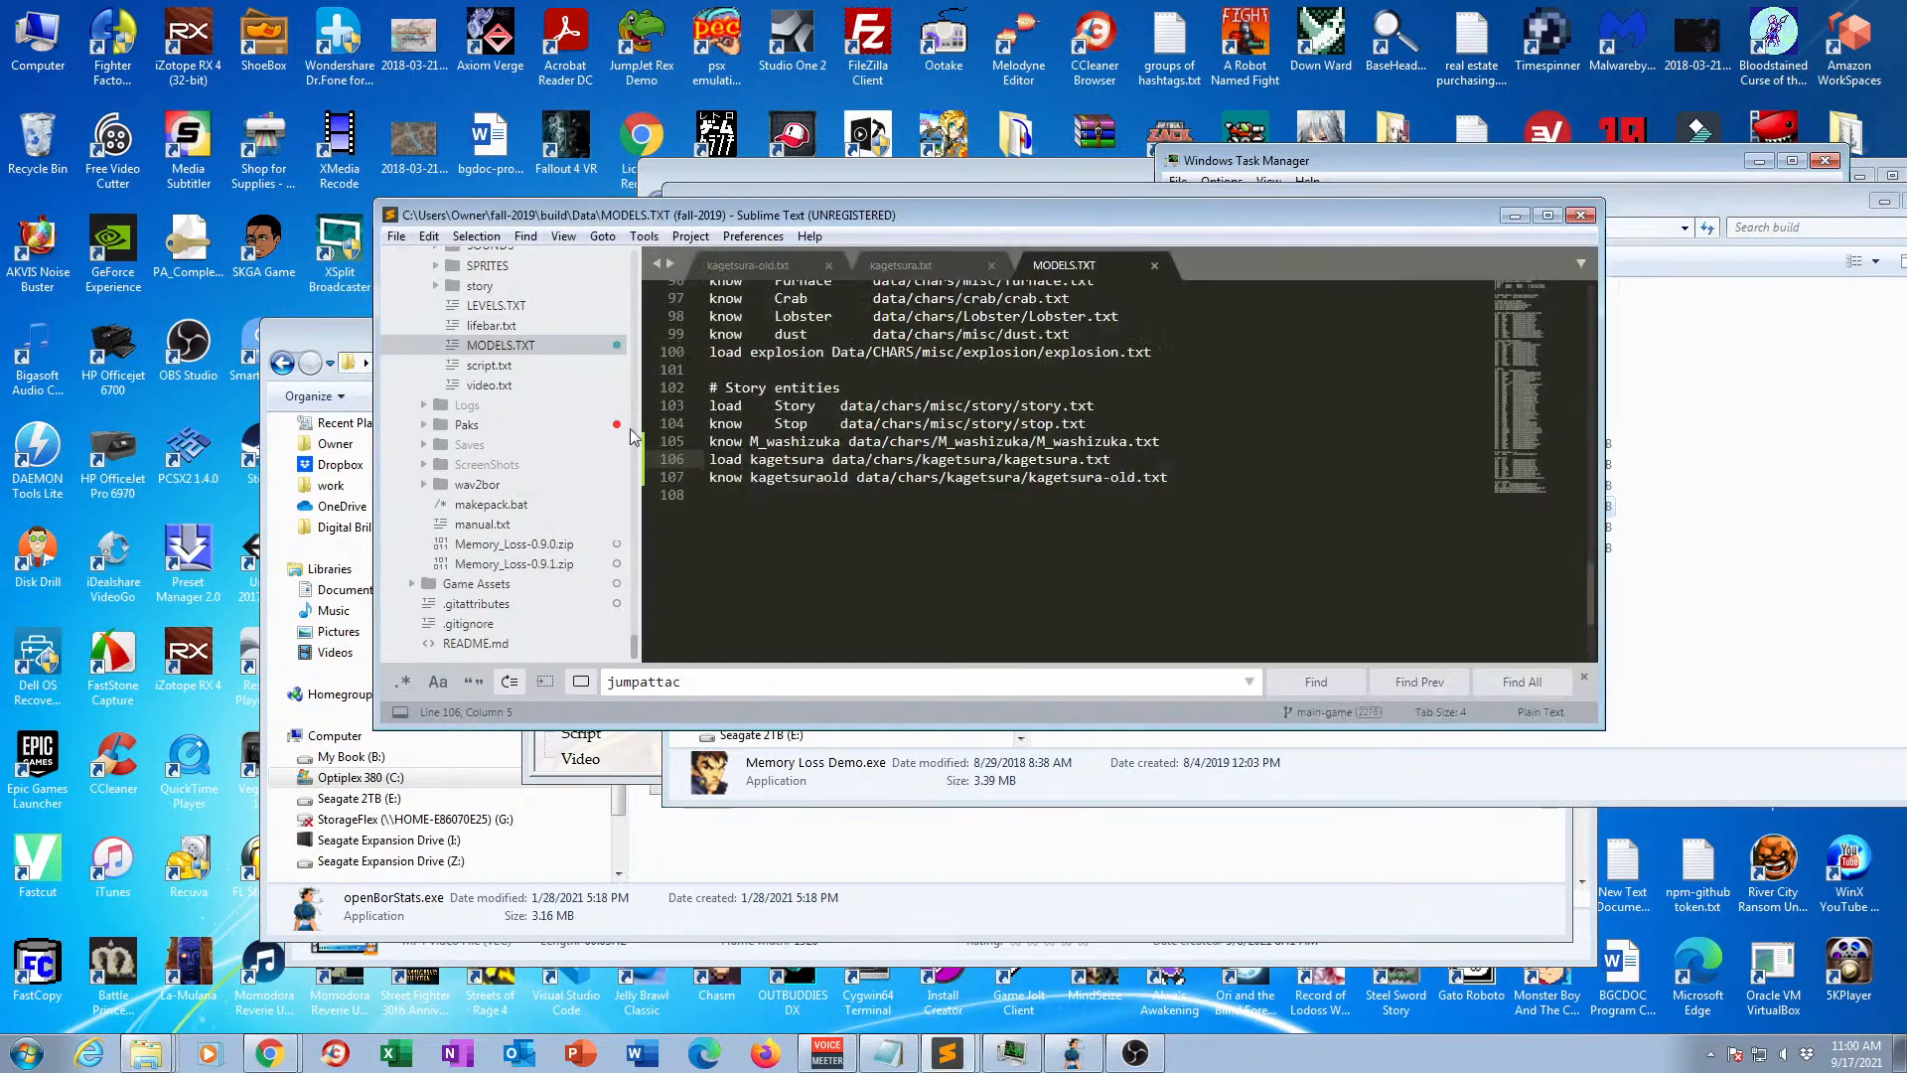
{"action": "scroll", "coordinate": [511, 513], "scroll_direction": "up", "scroll_amount": 4}
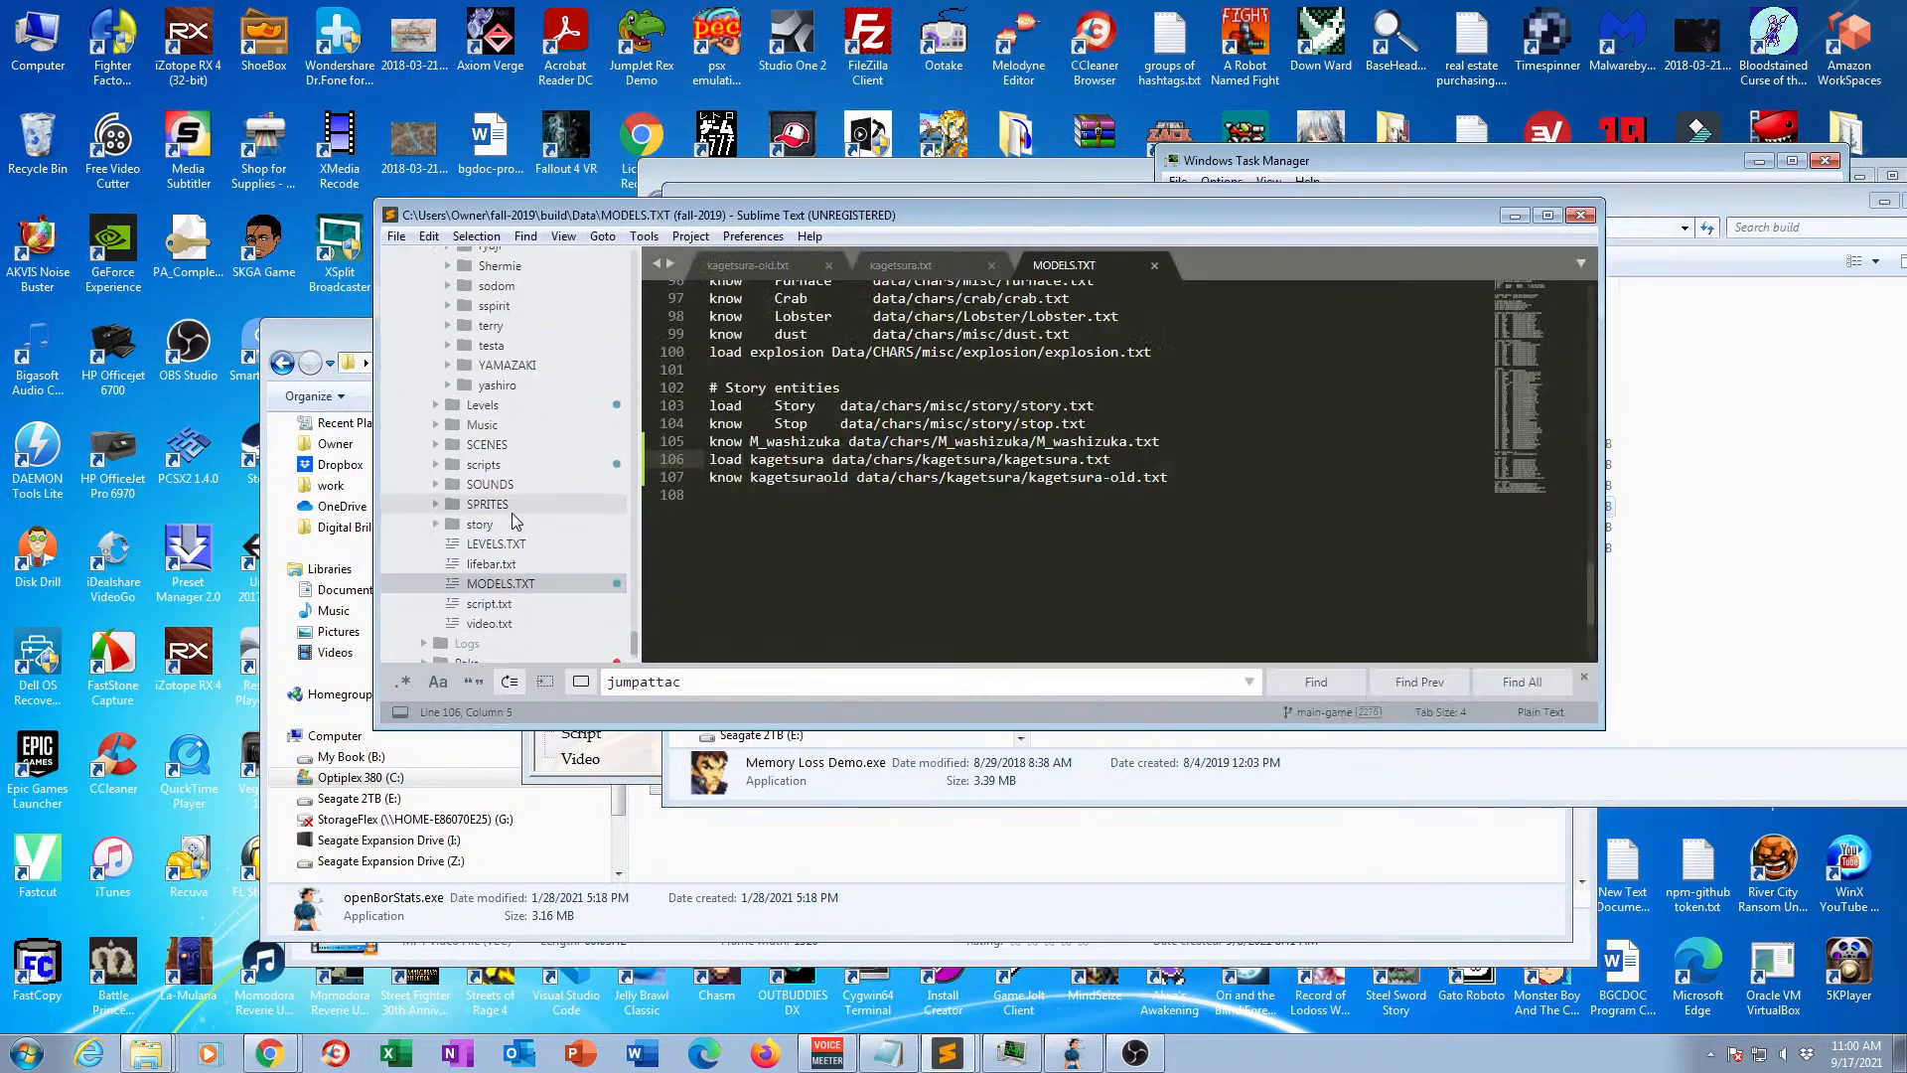
{"action": "scroll", "coordinate": [430, 447], "scroll_direction": "down", "scroll_amount": 3}
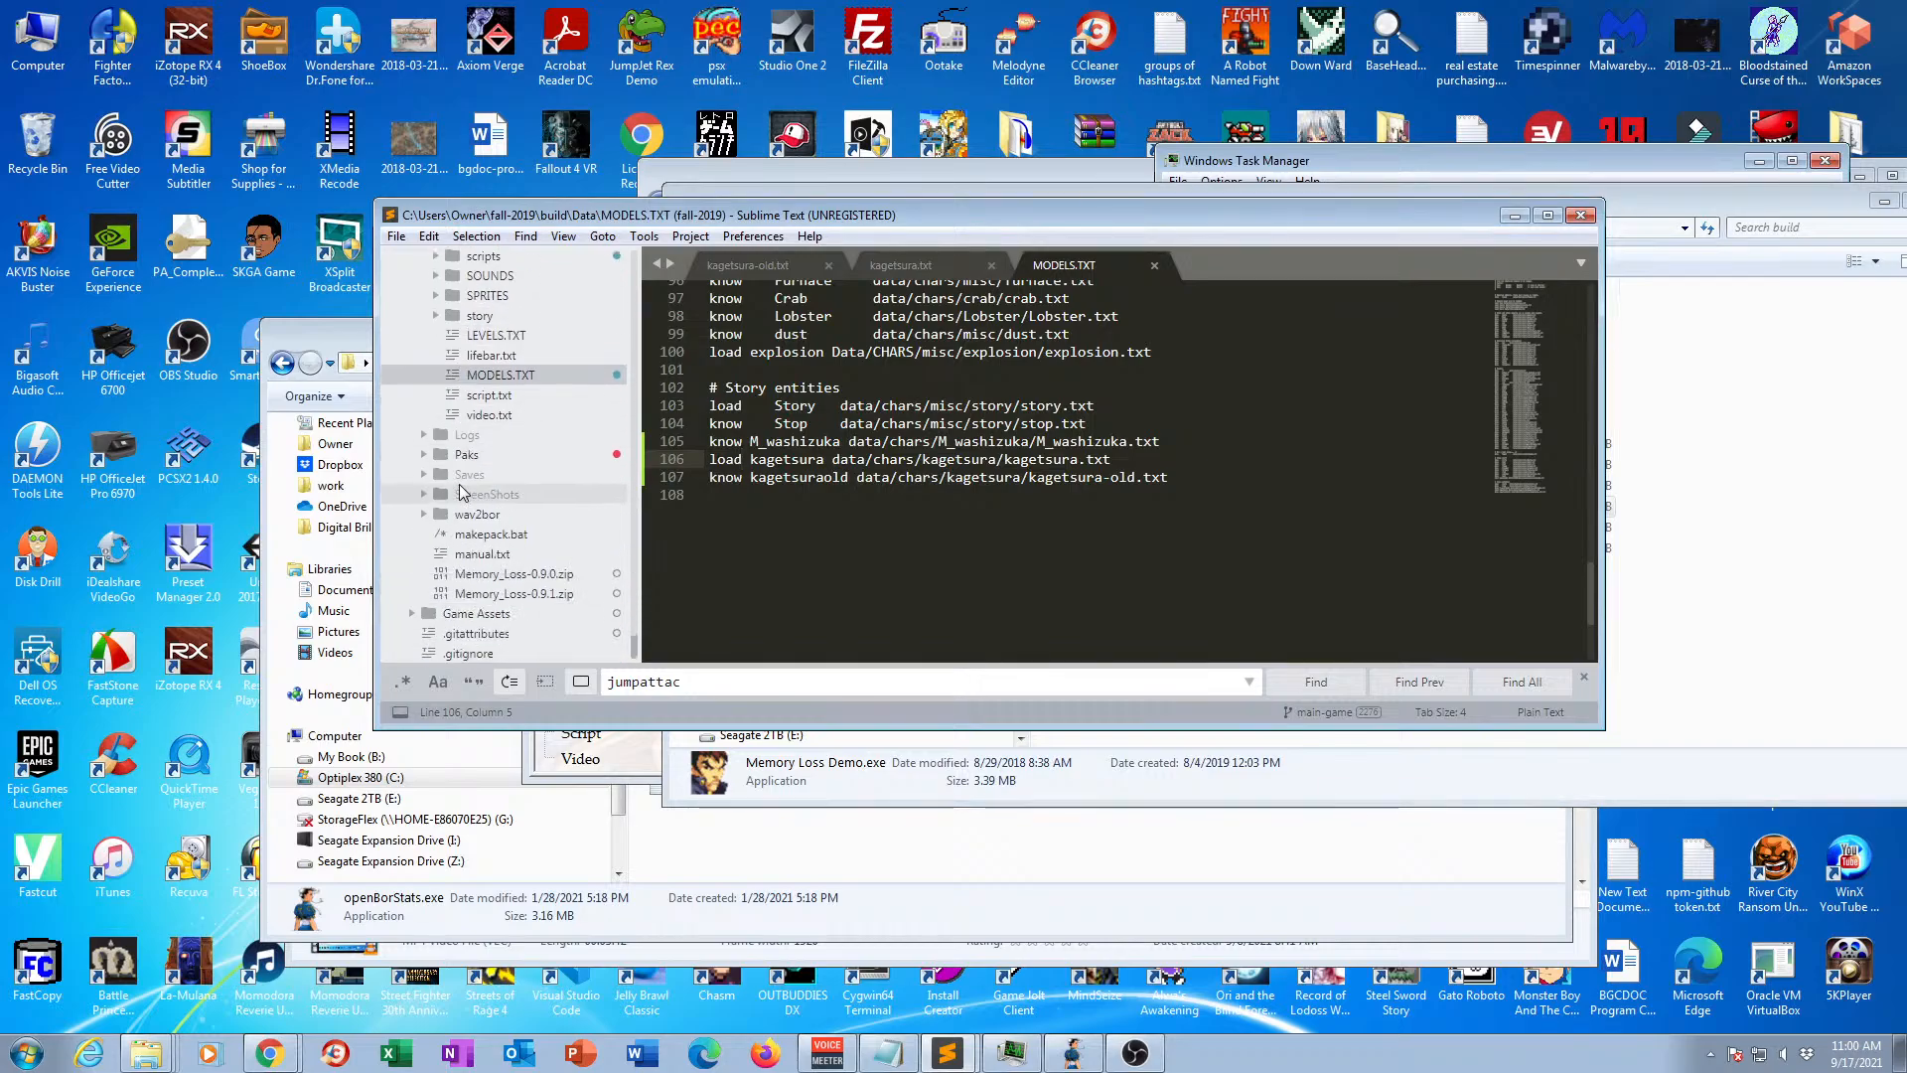
{"action": "left_click", "coordinate": [428, 438]}
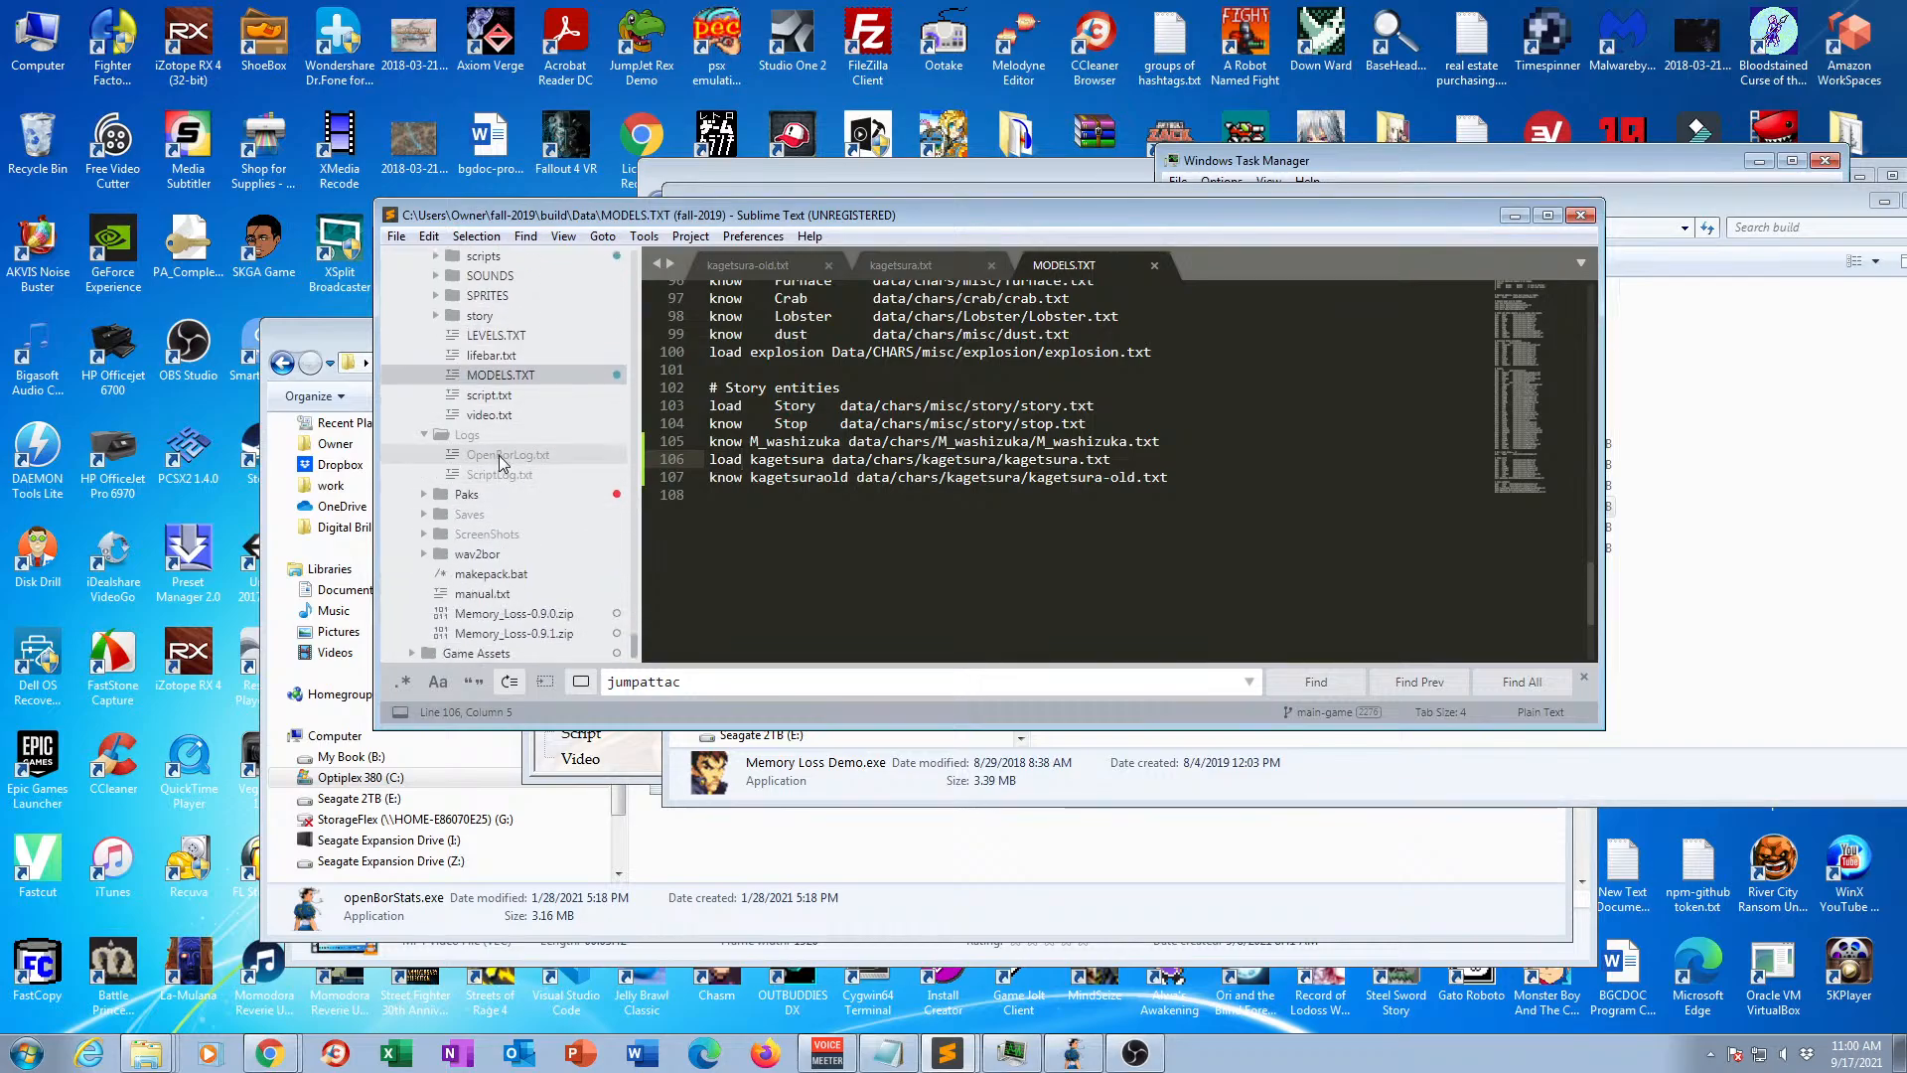
{"action": "left_click", "coordinate": [499, 455]}
{"action": "left_click", "coordinate": [498, 455]}
{"action": "scroll", "coordinate": [843, 502], "scroll_direction": "down", "scroll_amount": 18}
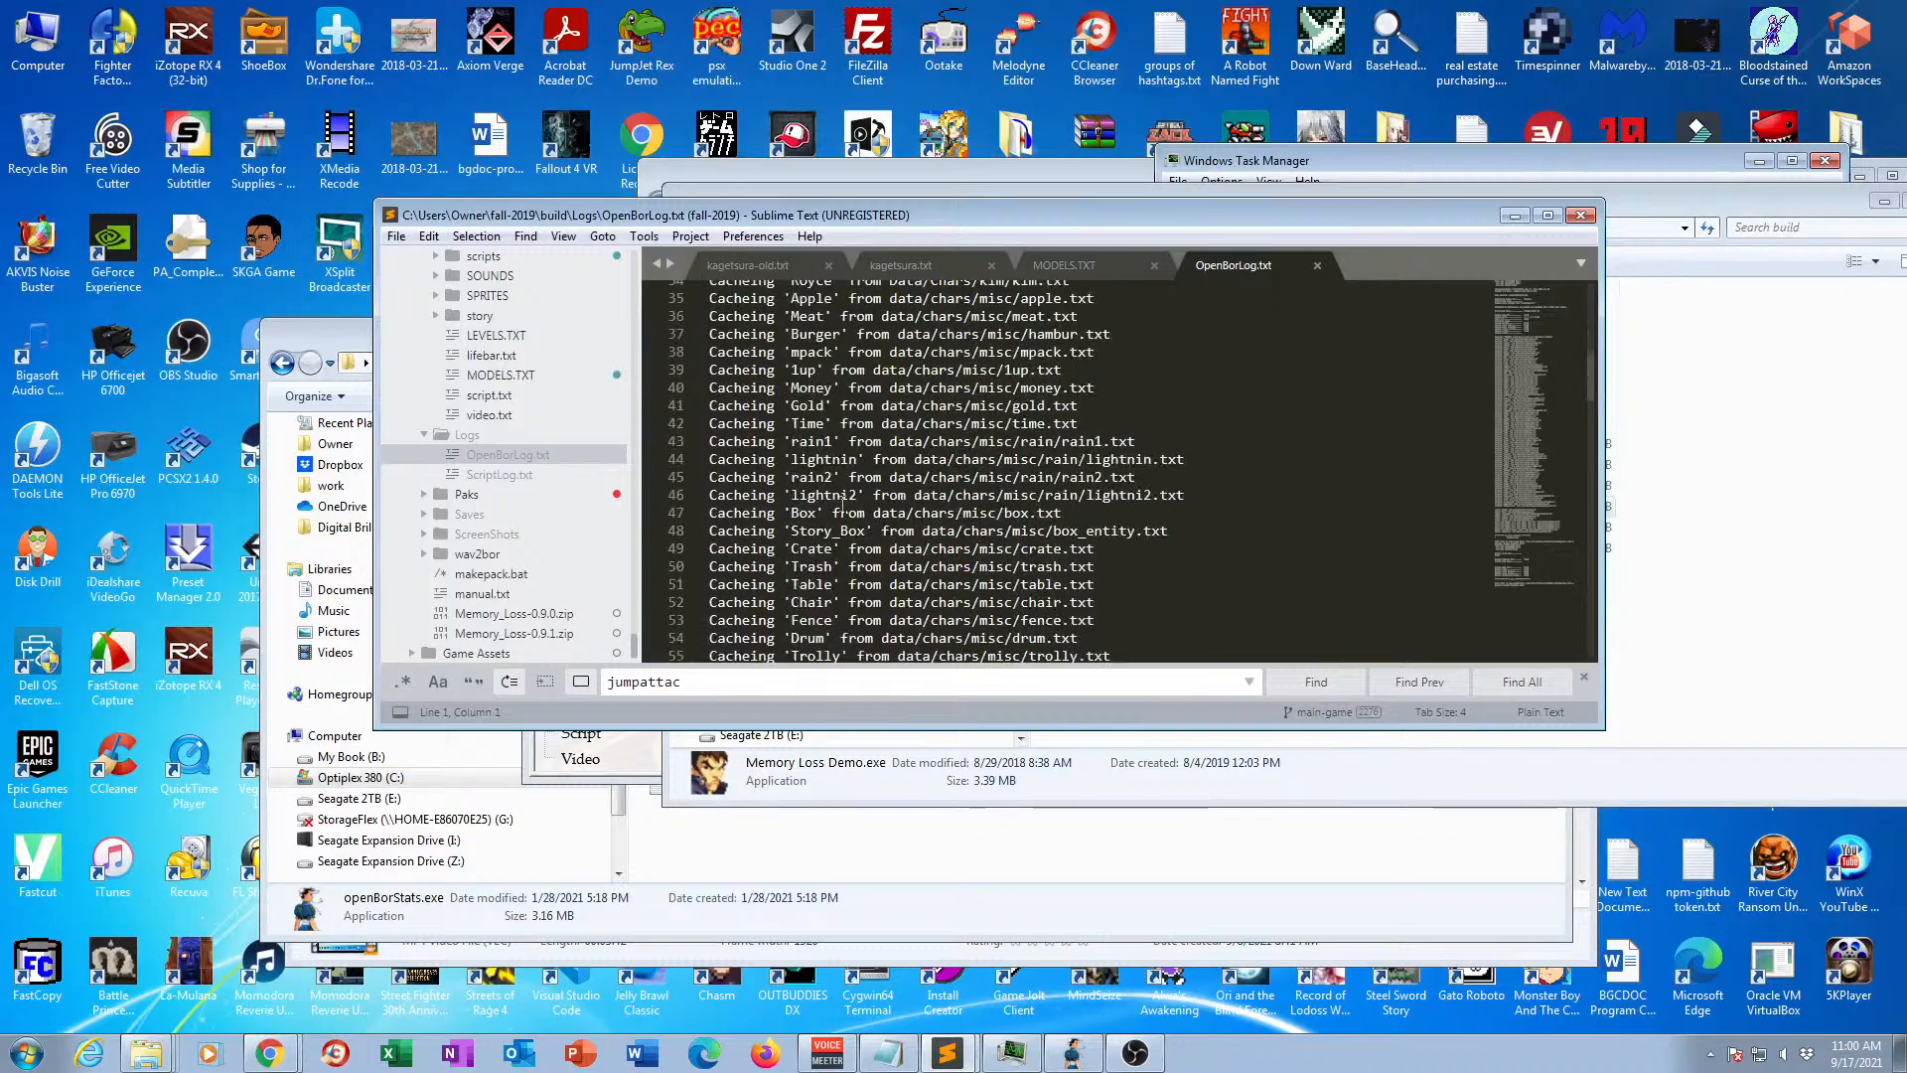
{"action": "scroll", "coordinate": [843, 502], "scroll_direction": "down", "scroll_amount": 20}
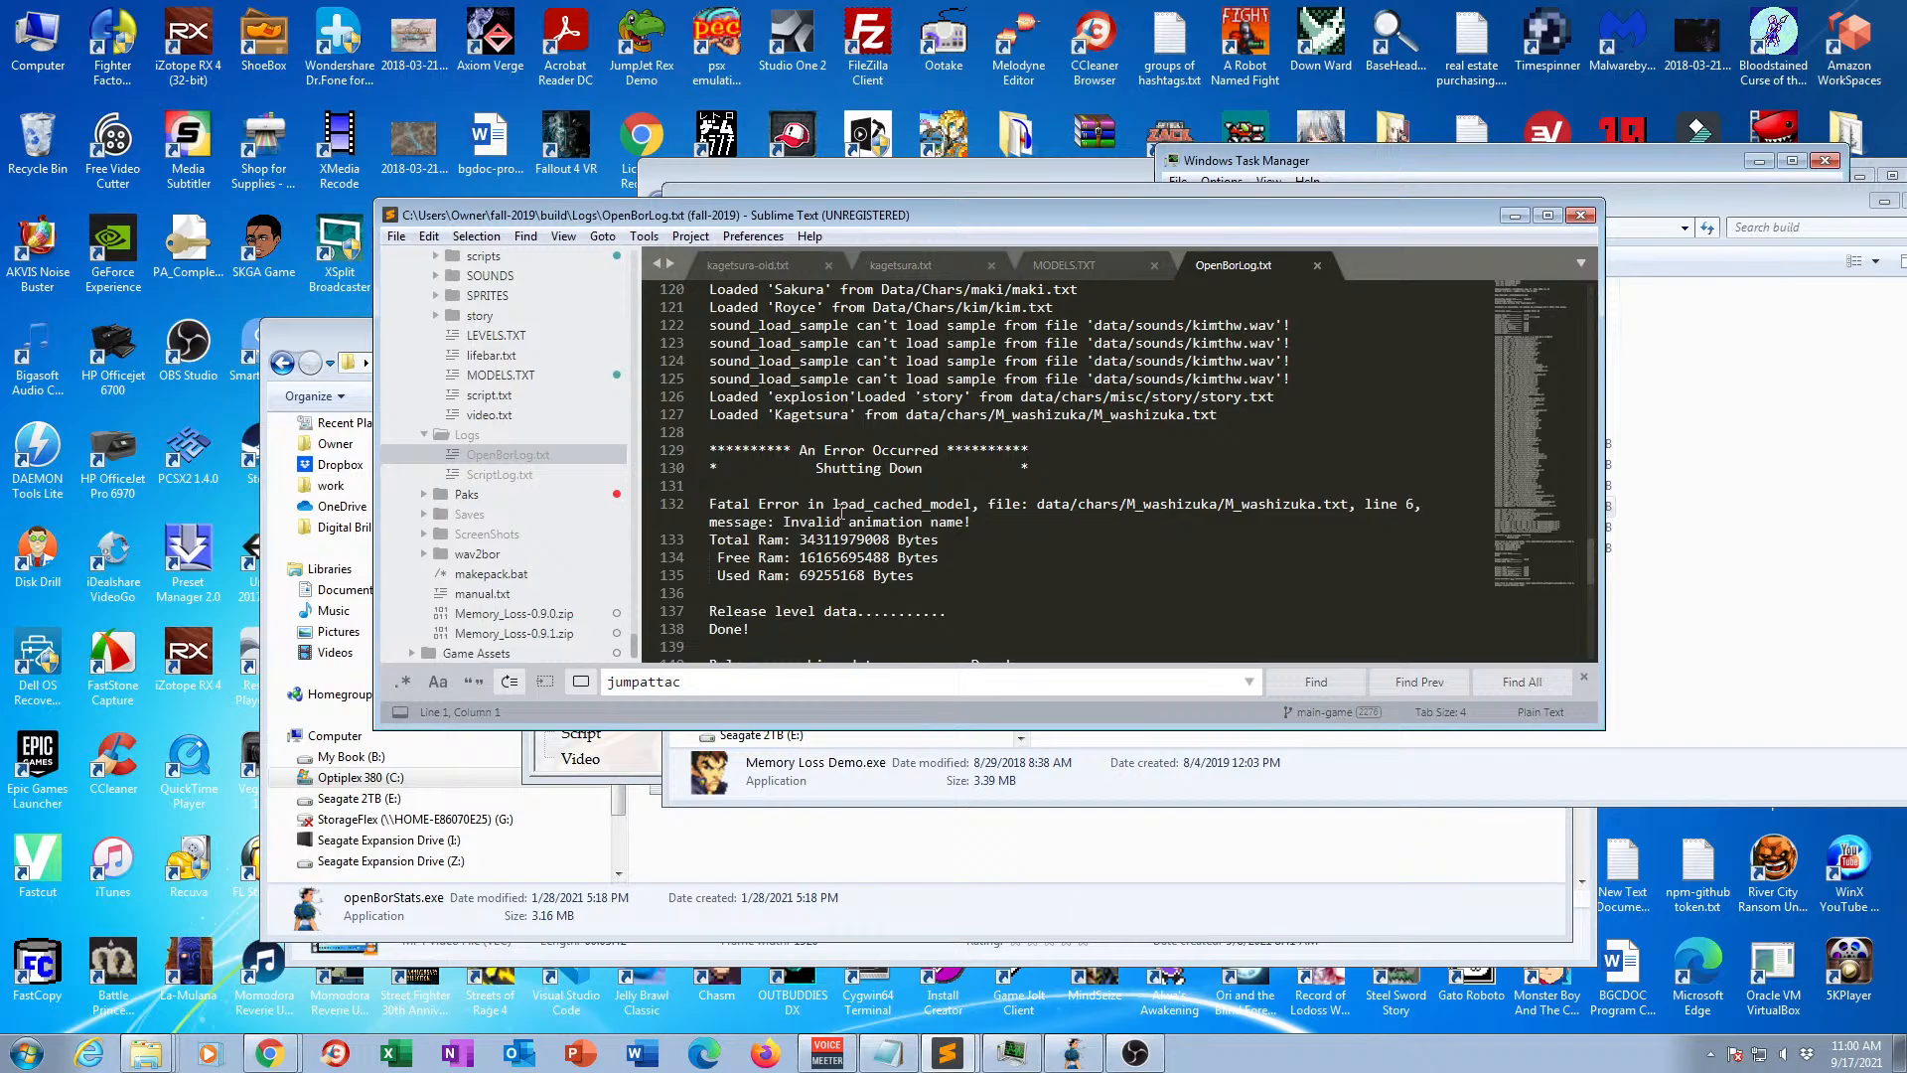
{"action": "scroll", "coordinate": [841, 511], "scroll_direction": "down", "scroll_amount": 2}
{"action": "scroll", "coordinate": [841, 510], "scroll_direction": "up", "scroll_amount": 4}
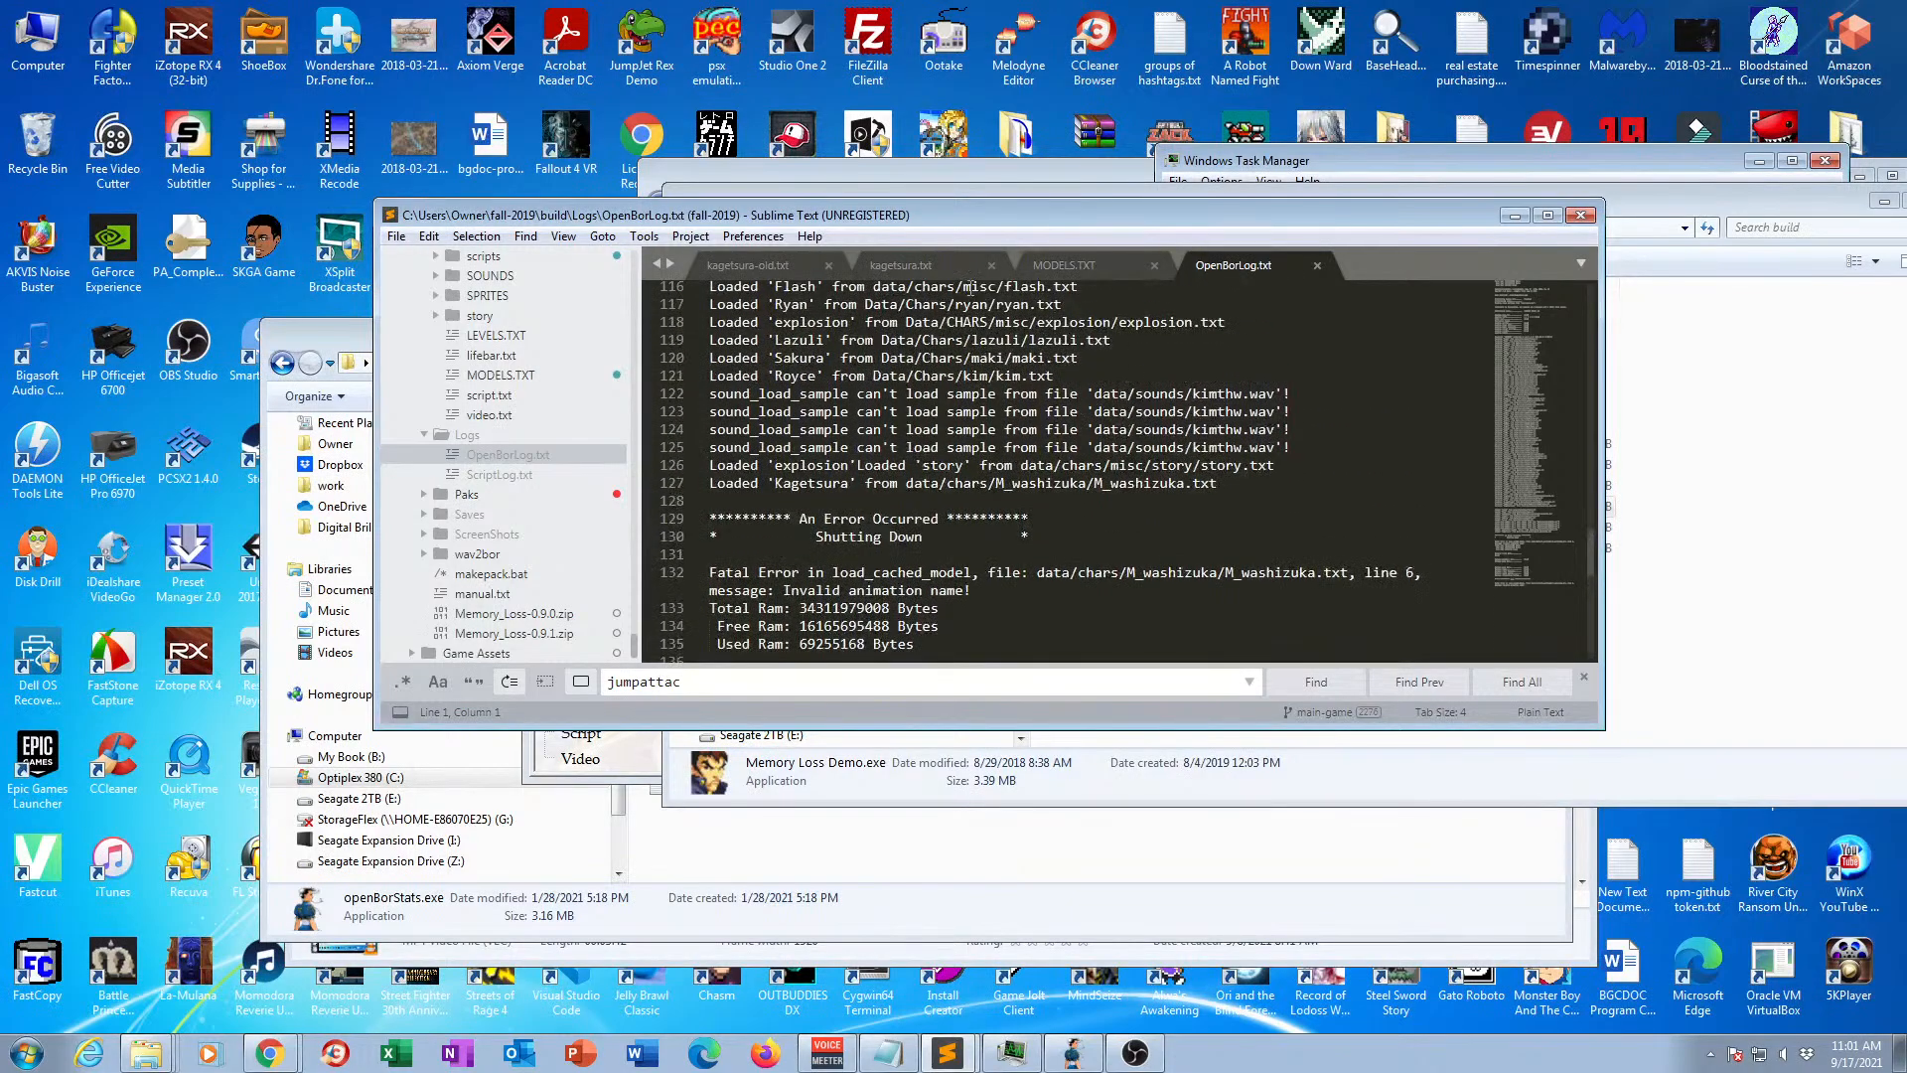
Delete the M_washizuka entry from the story entities in MODELS.TXT and save the file.
{"action": "left_click", "coordinate": [1068, 266]}
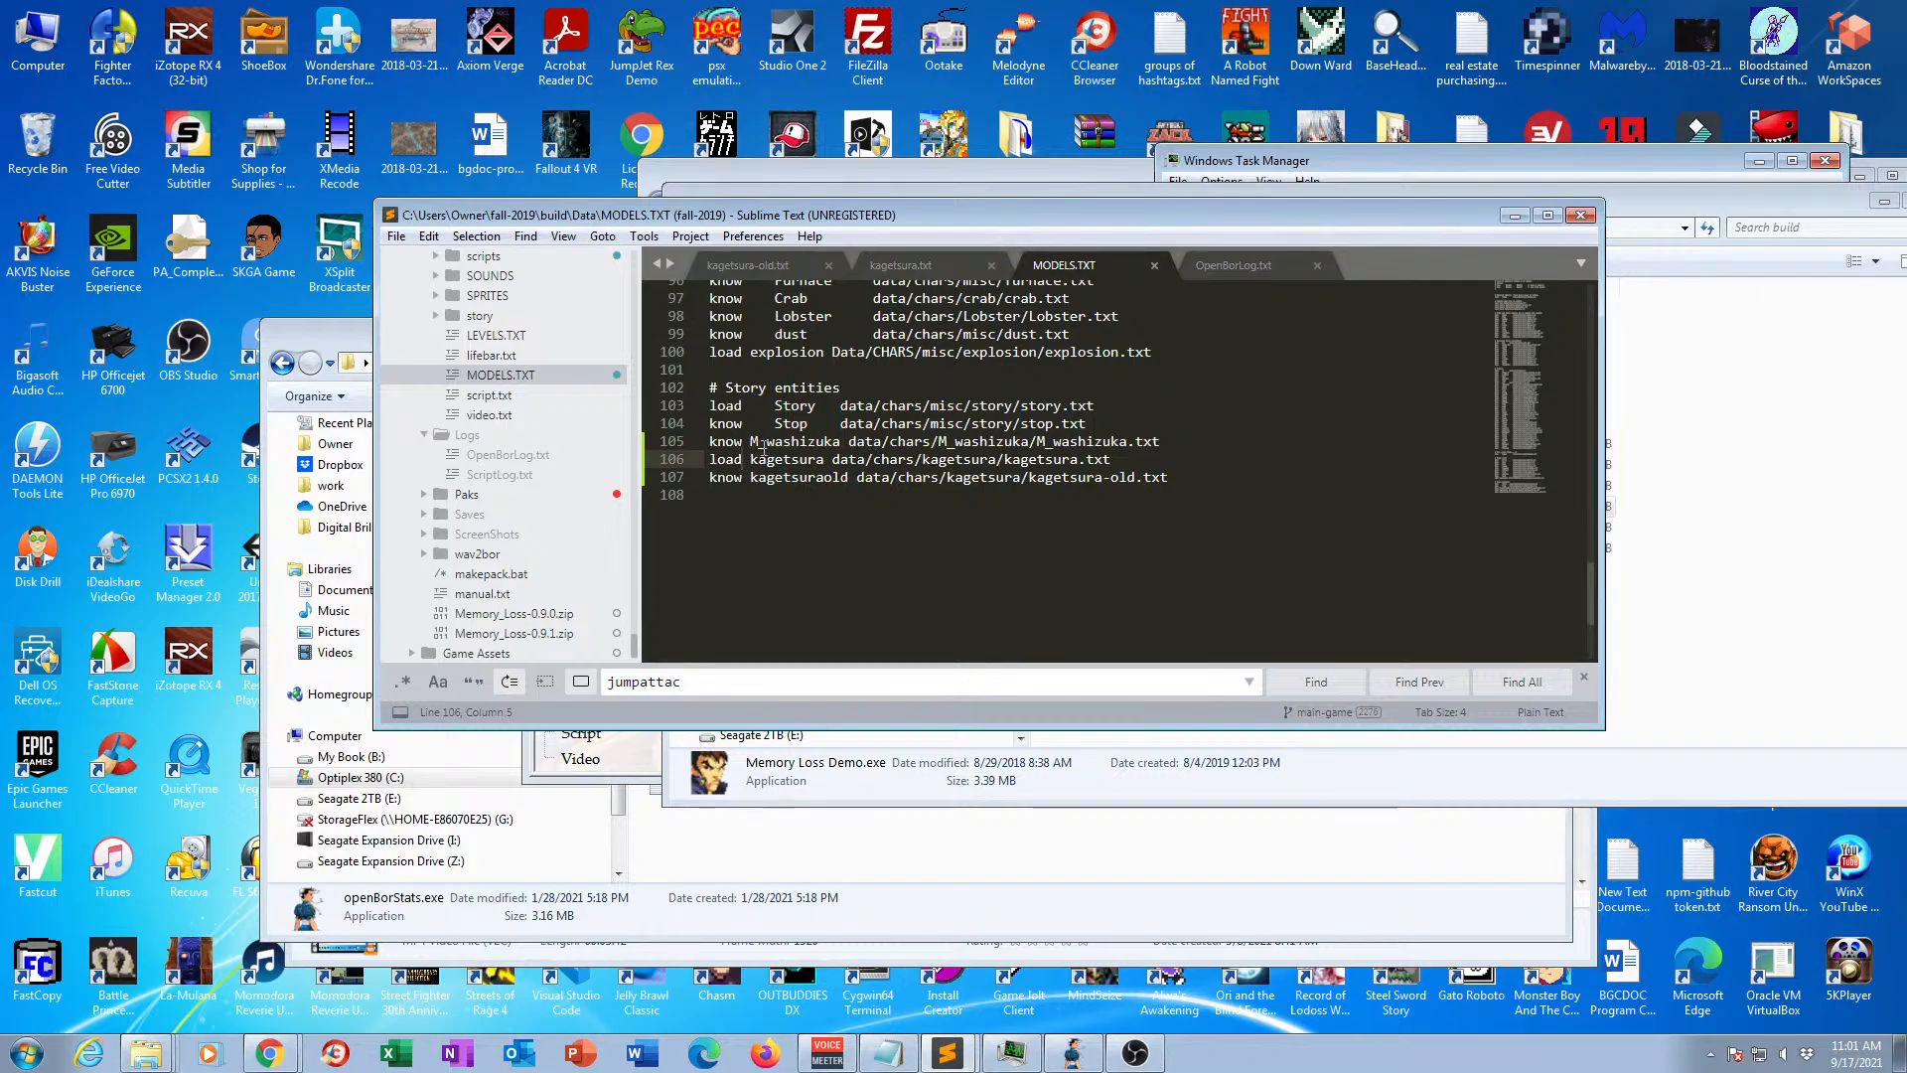
{"action": "triple_click", "coordinate": [1166, 438]}
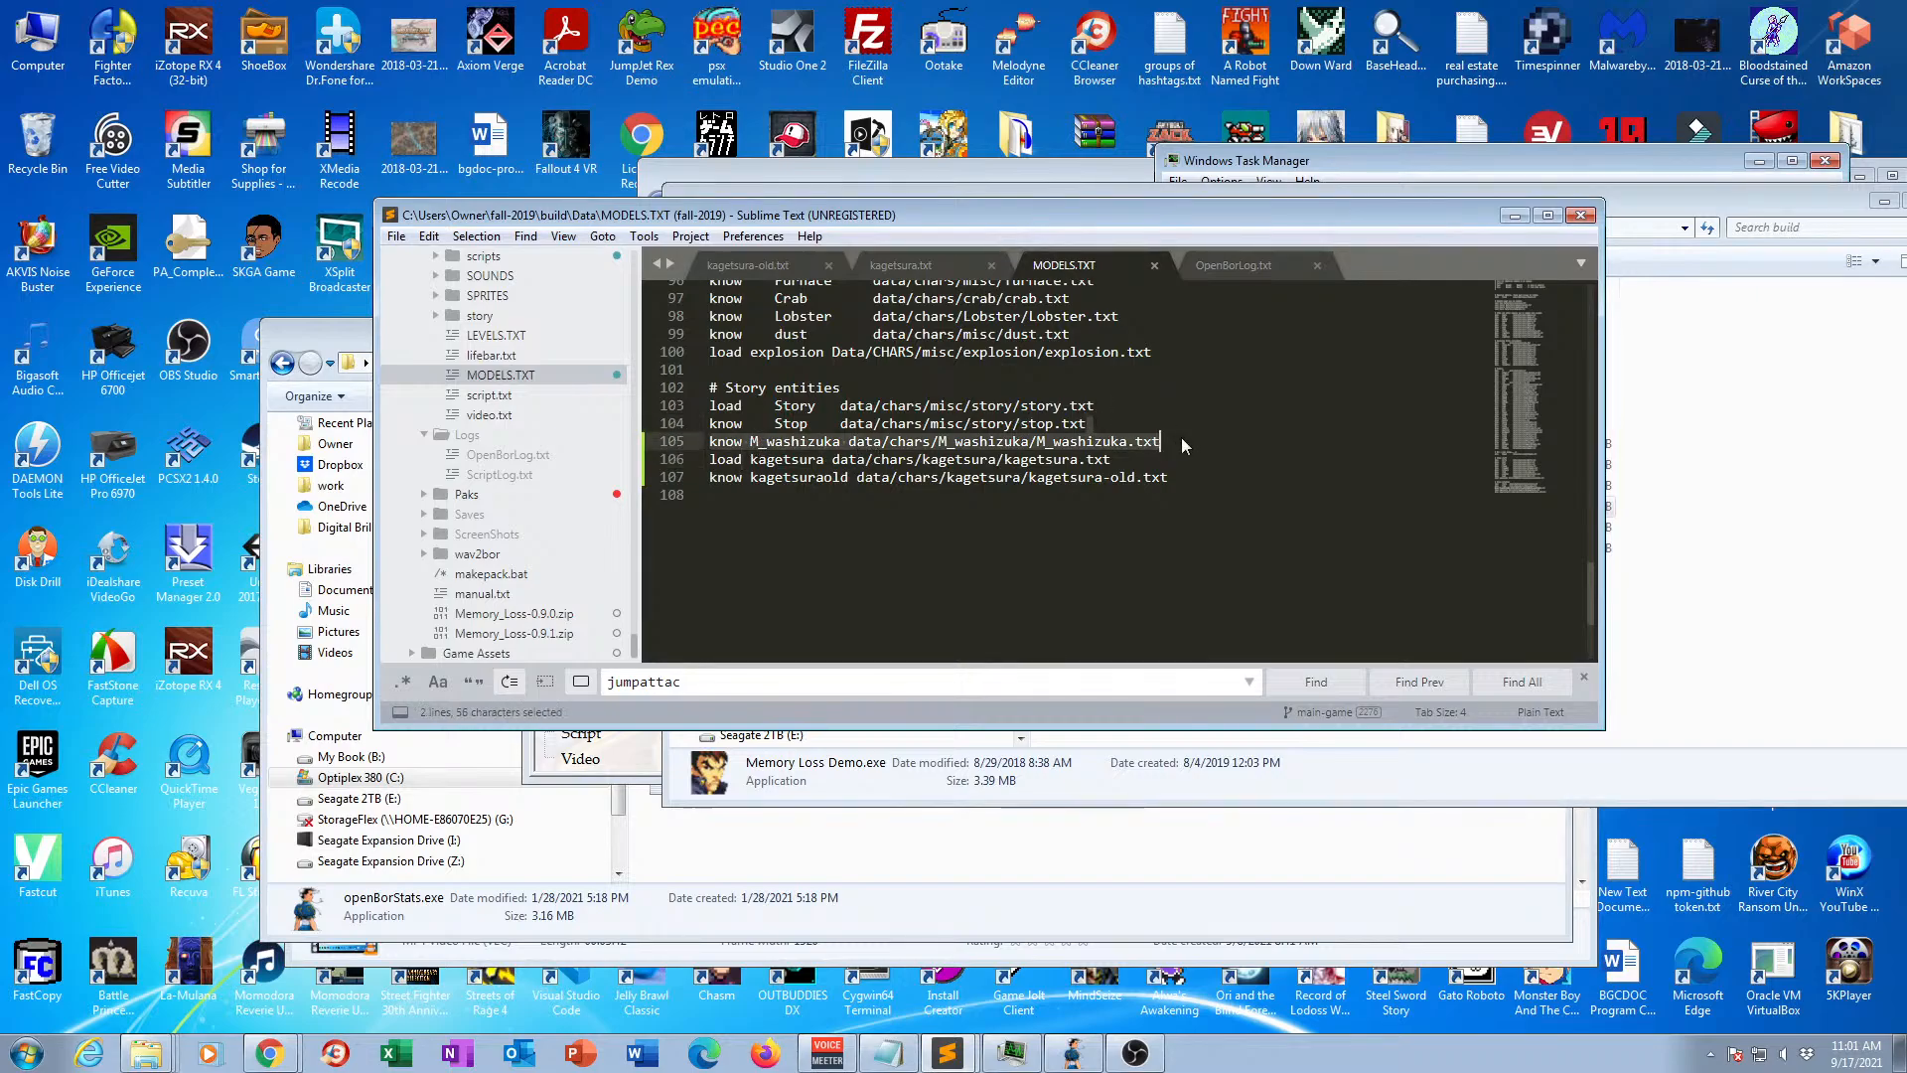
{"action": "key", "text": "BackSpace"}
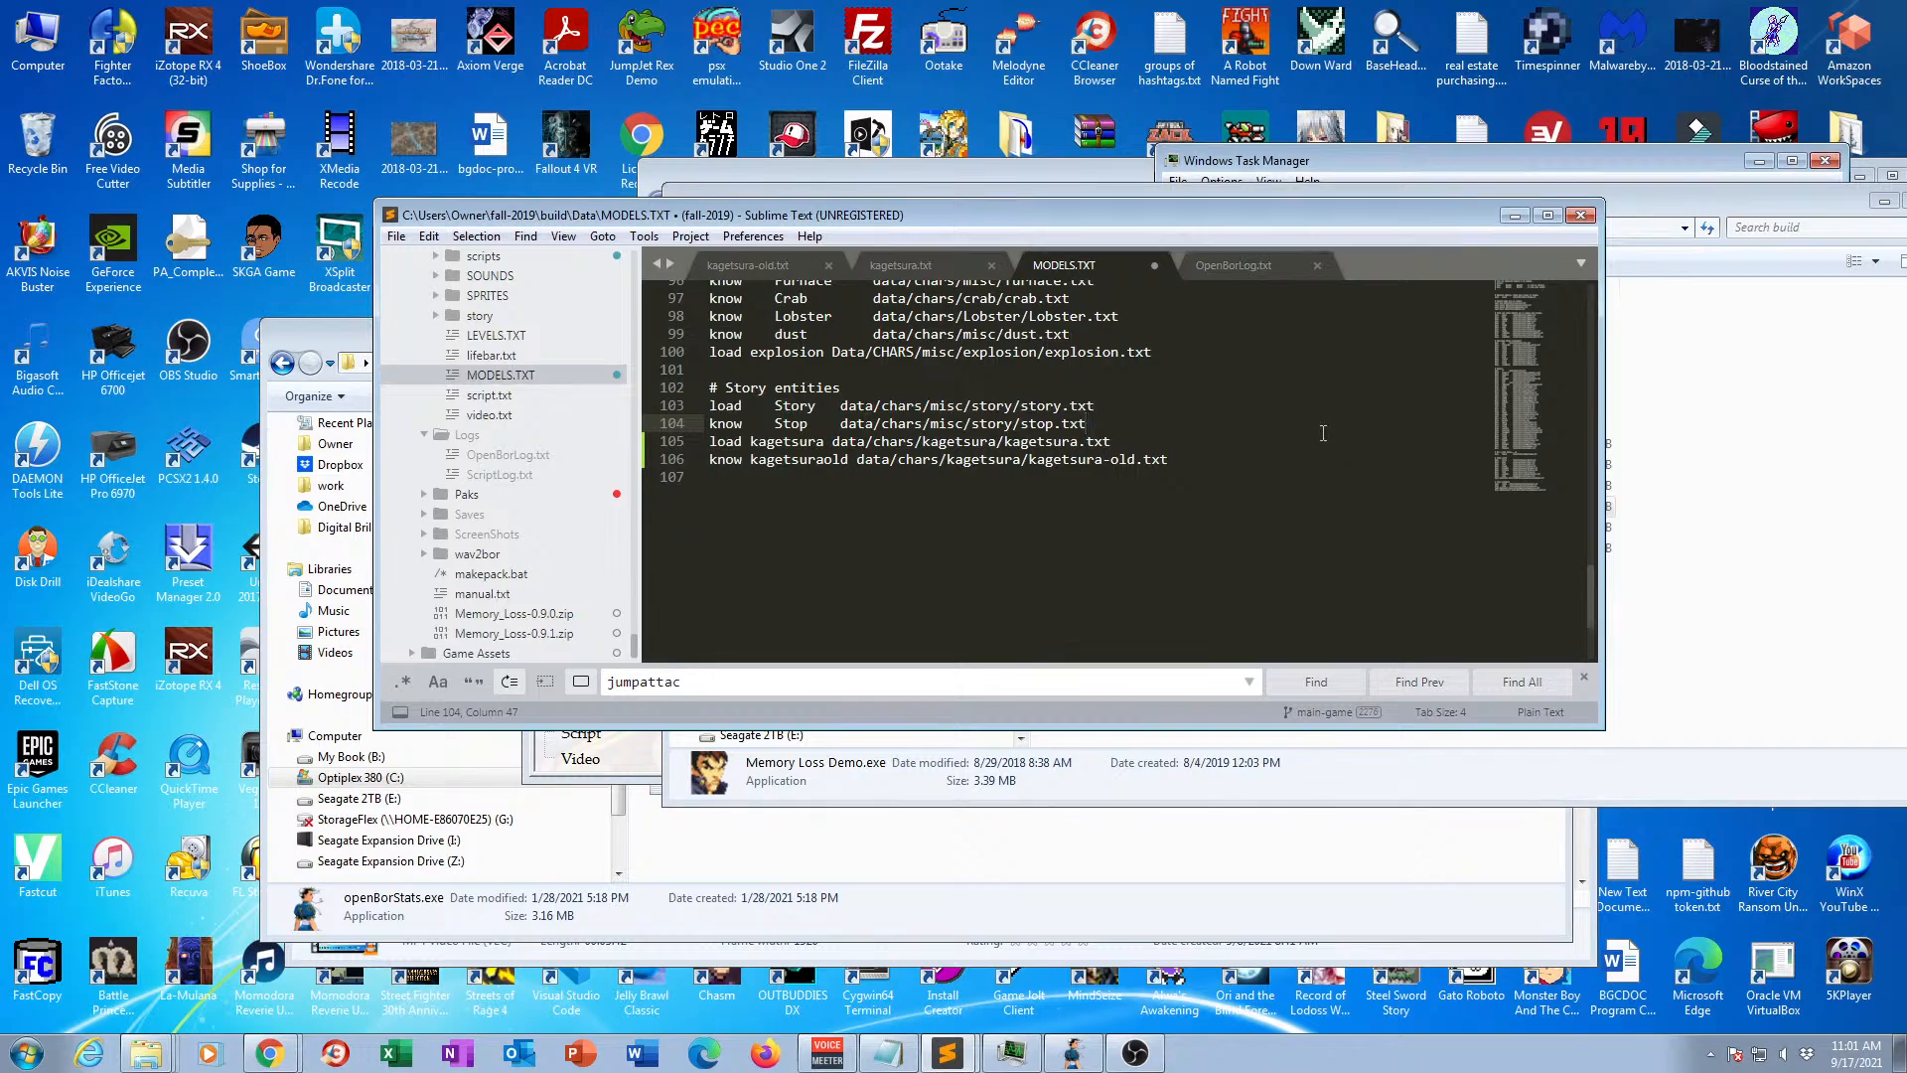
{"action": "key", "text": "ctrl+s"}
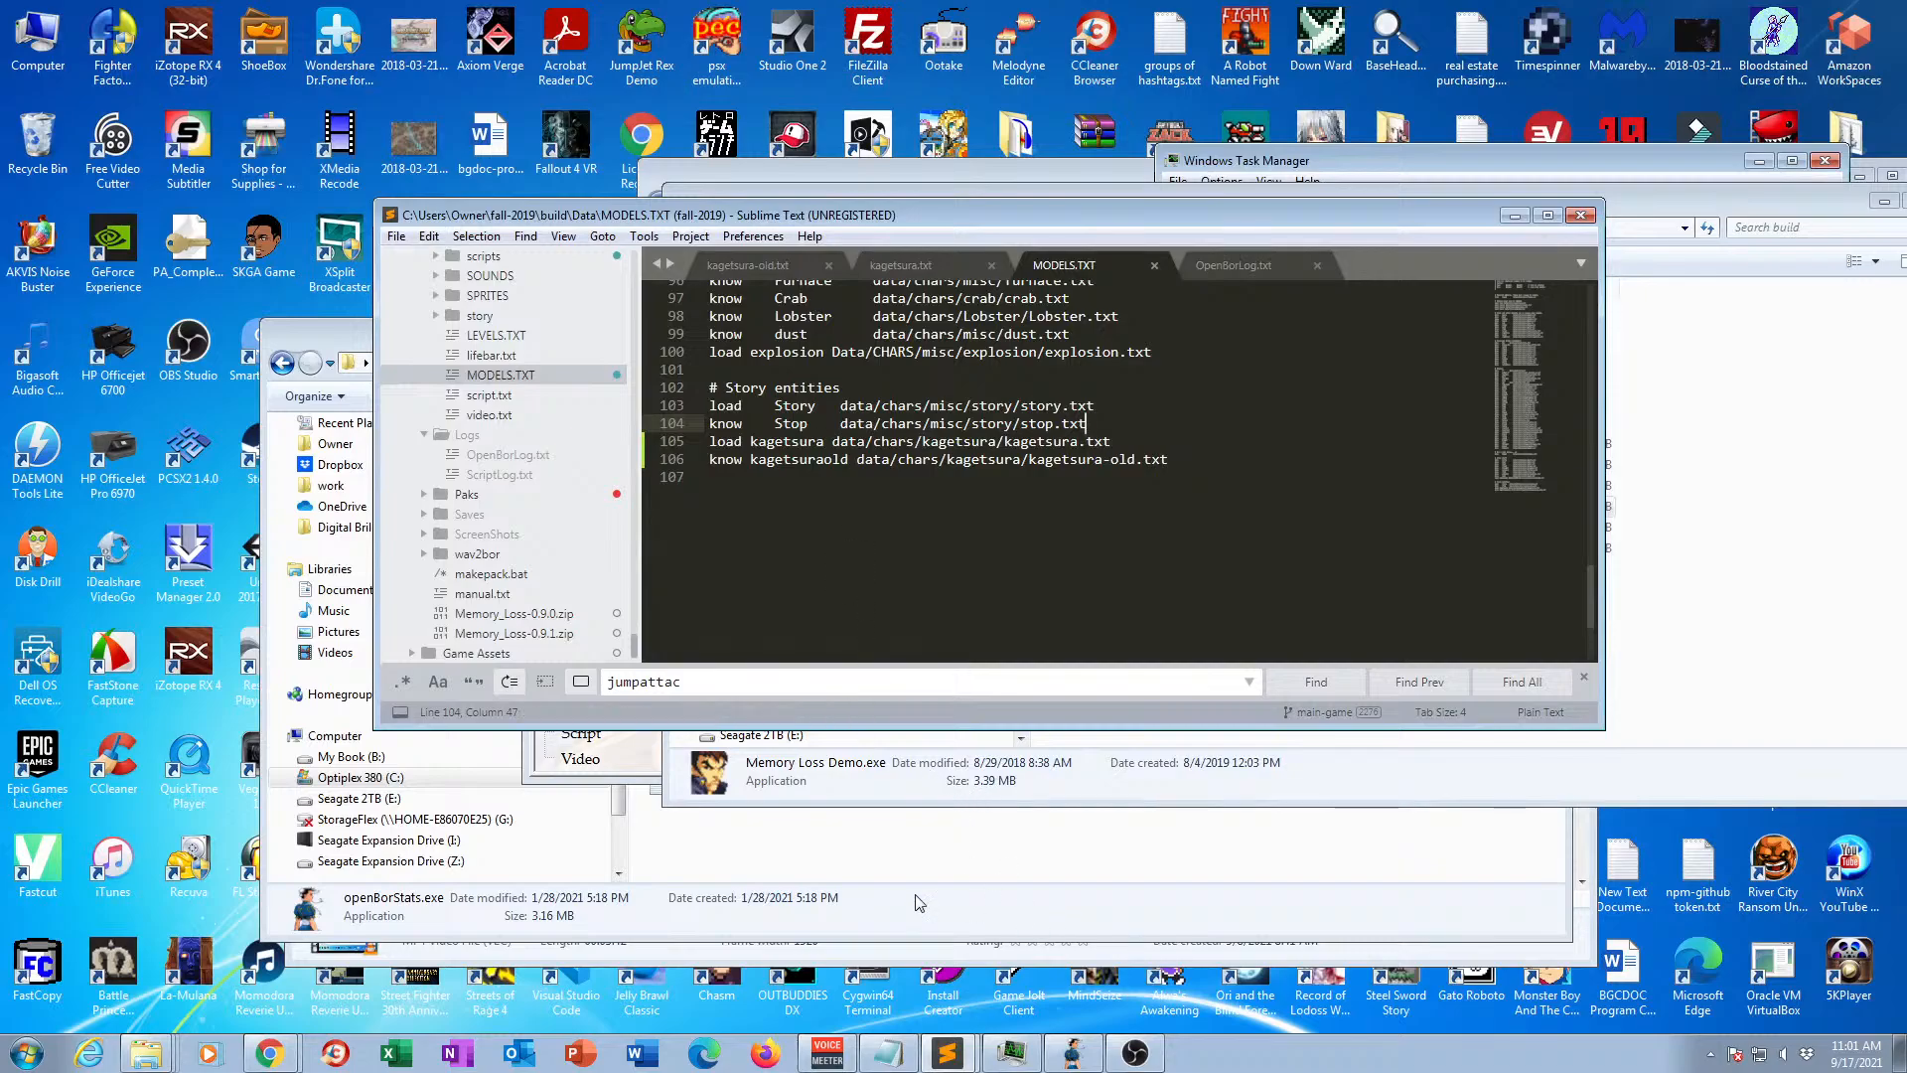
Switch to openBor Stats, open kagetsura, delete the attack5 and attack6 animations, and save the character file.
{"action": "left_click", "coordinate": [638, 761]}
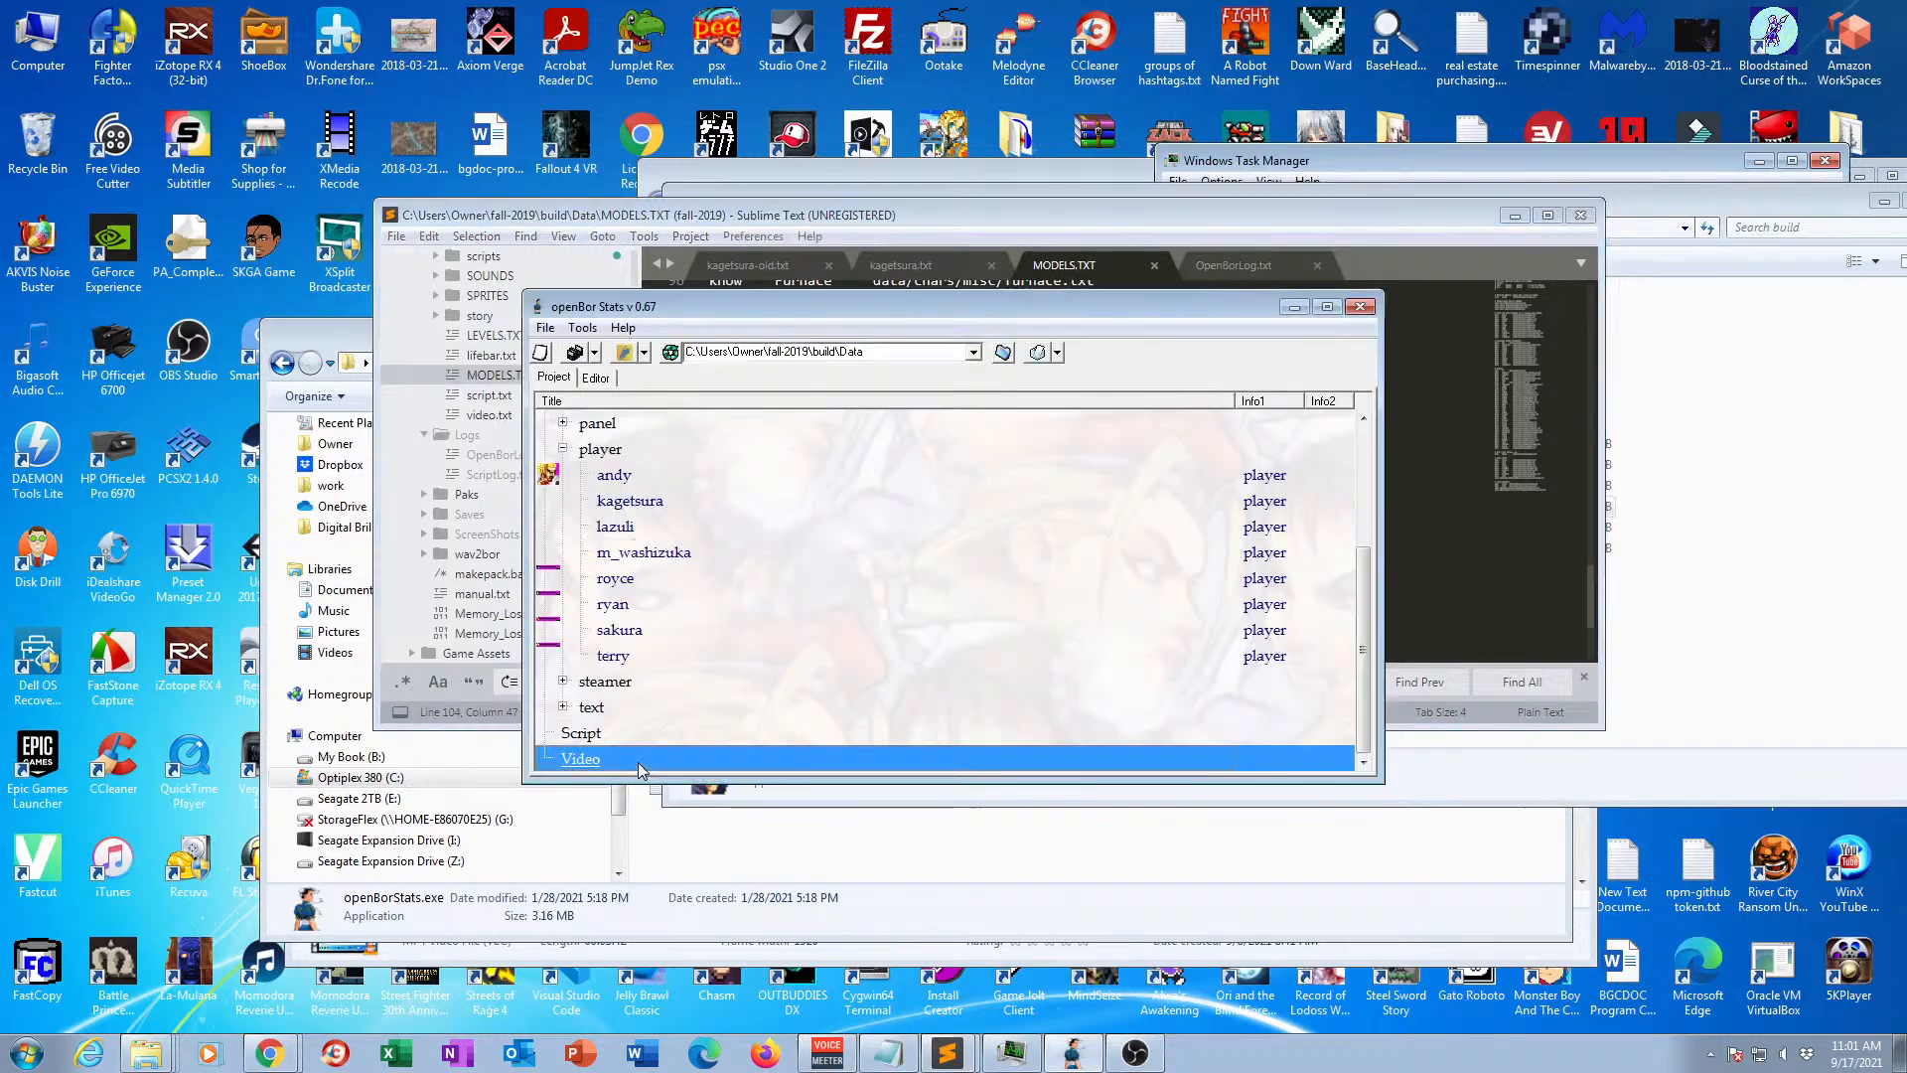
{"action": "double_click", "coordinate": [632, 503]}
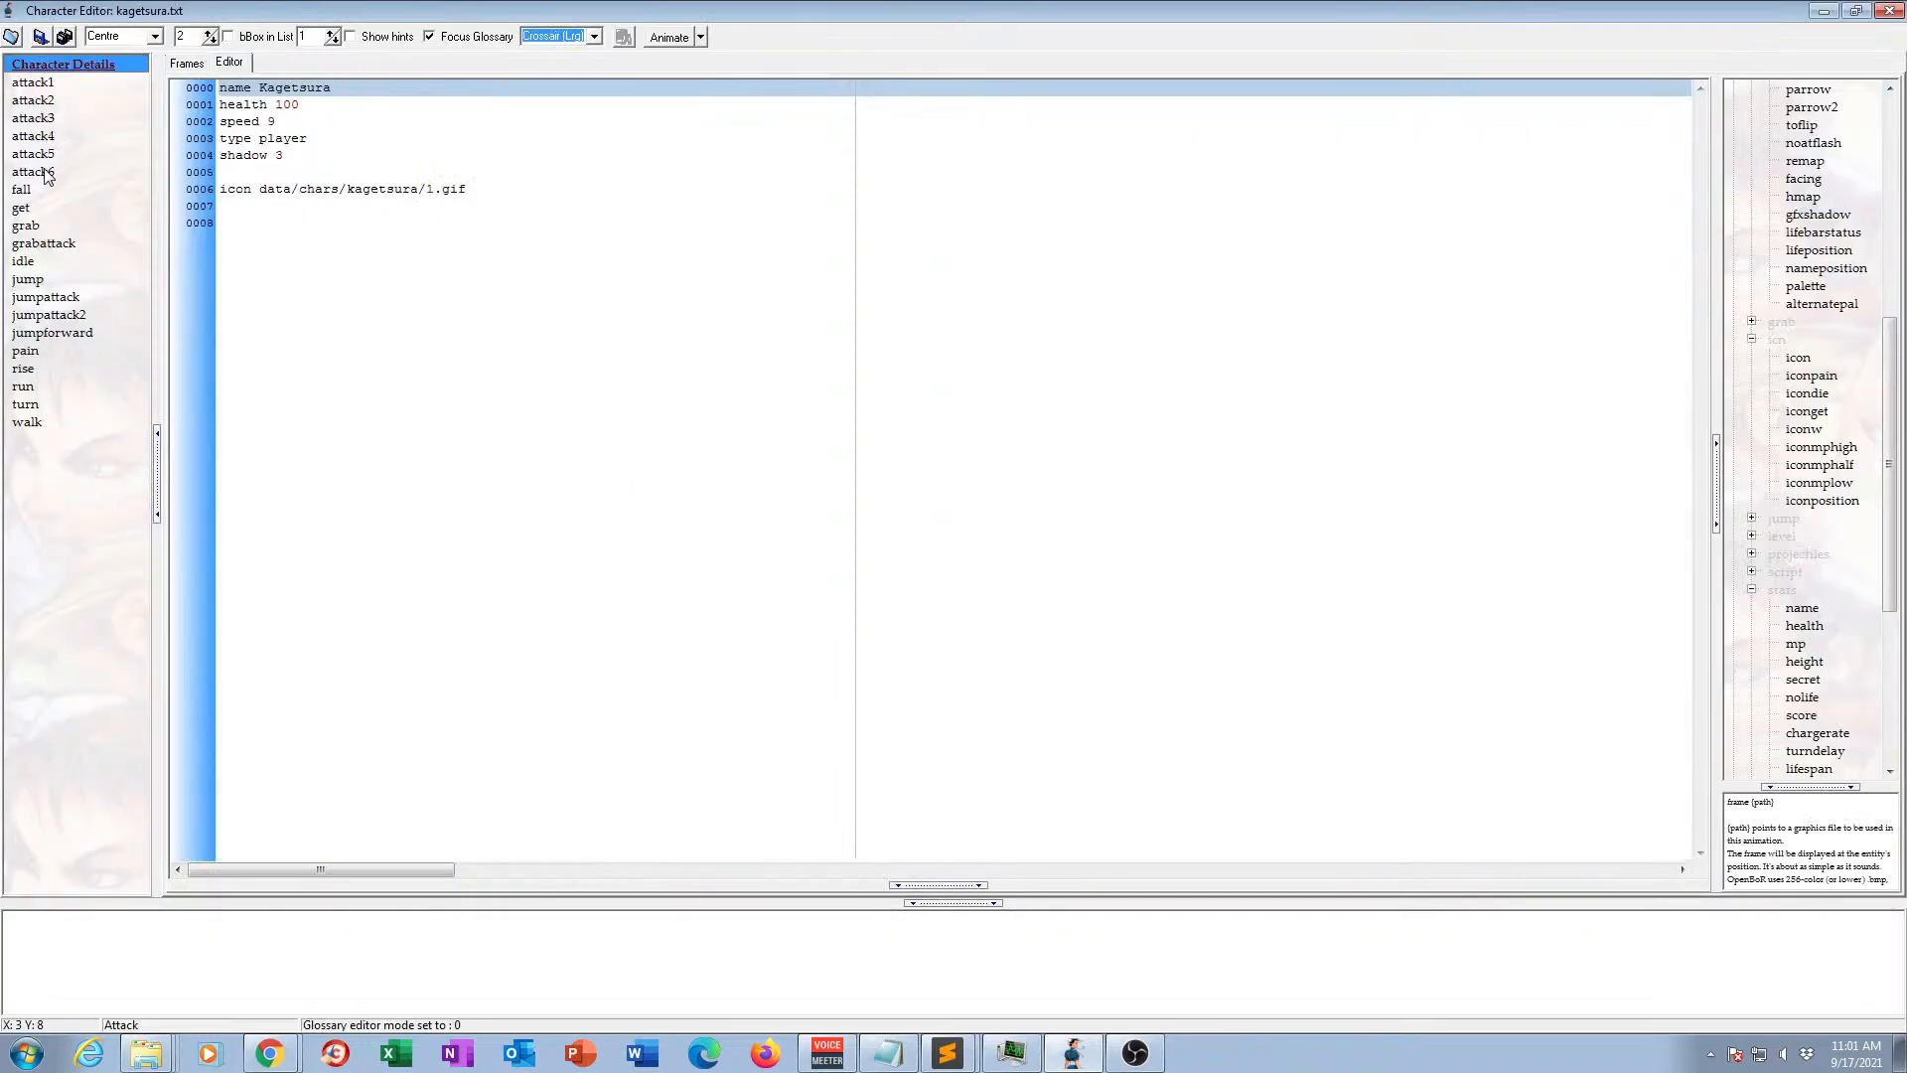
{"action": "left_click", "coordinate": [43, 173]}
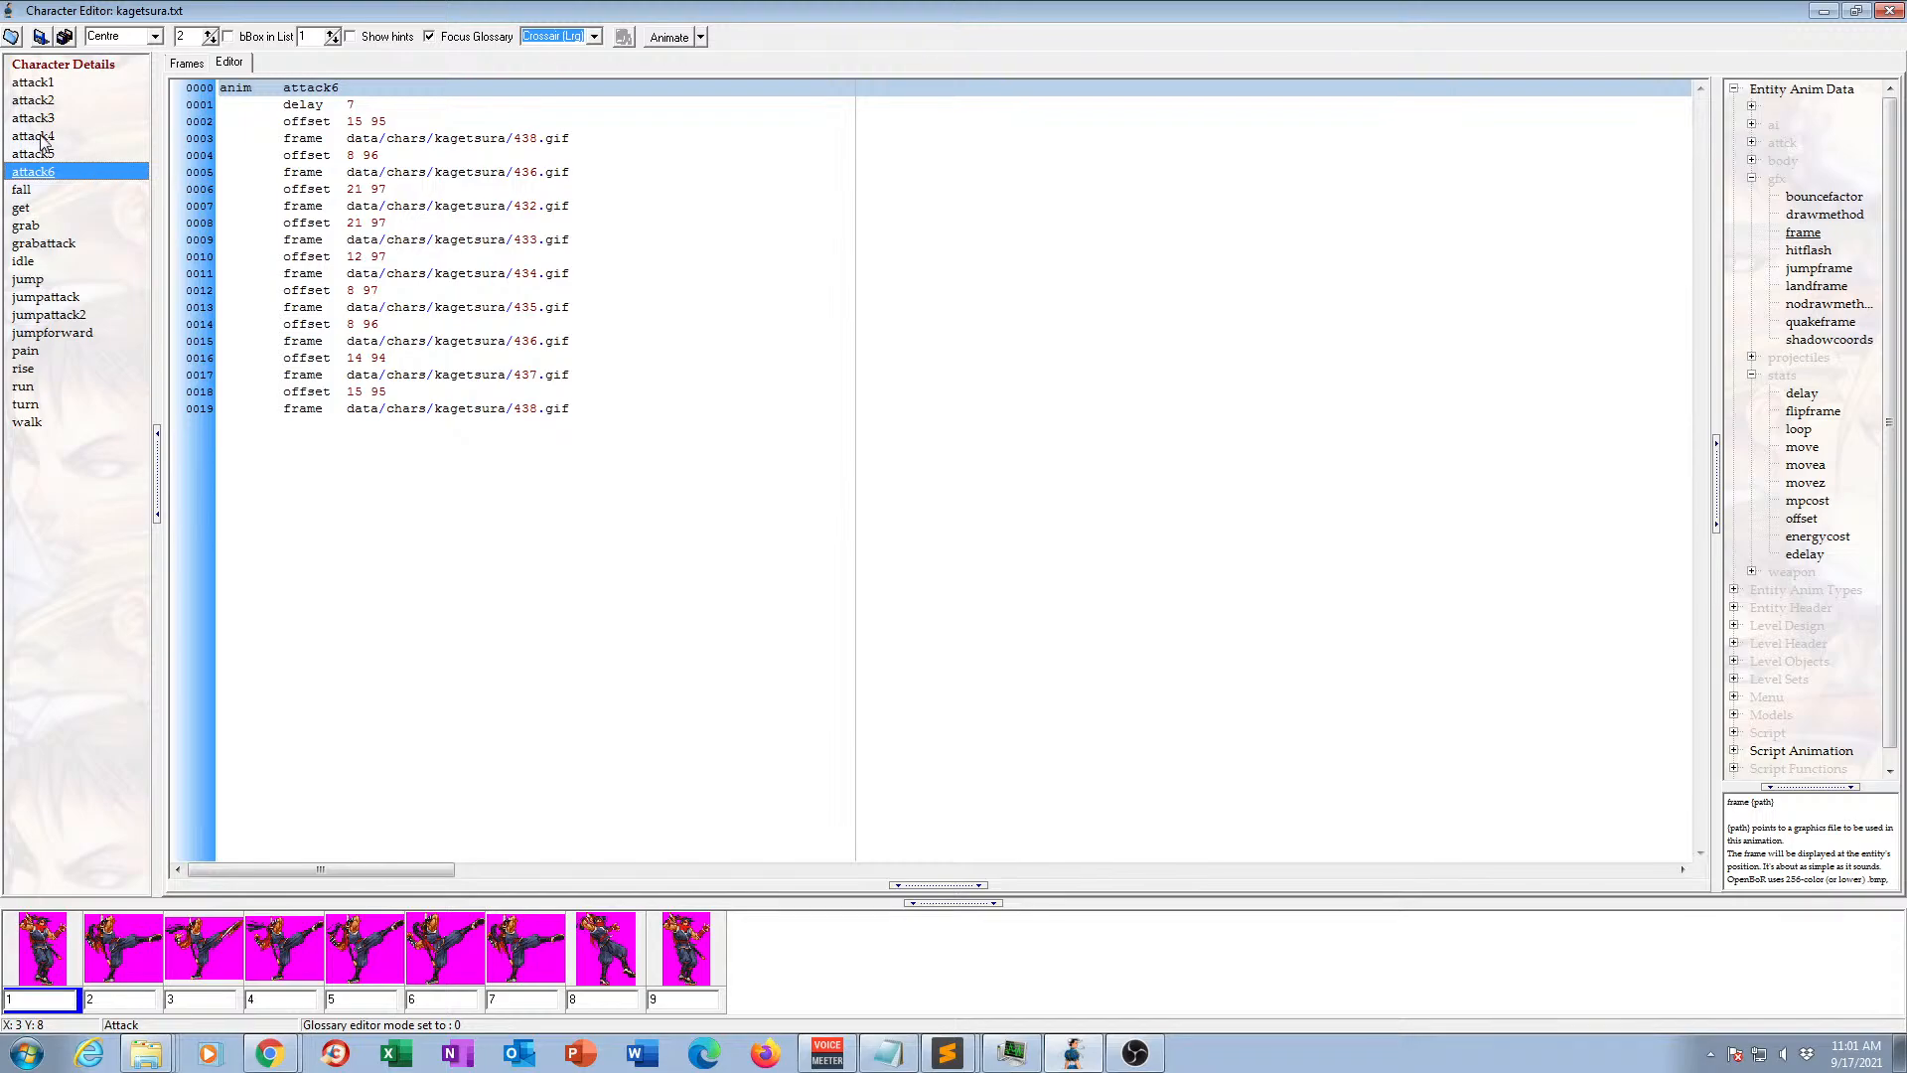
{"action": "left_click", "coordinate": [40, 137]}
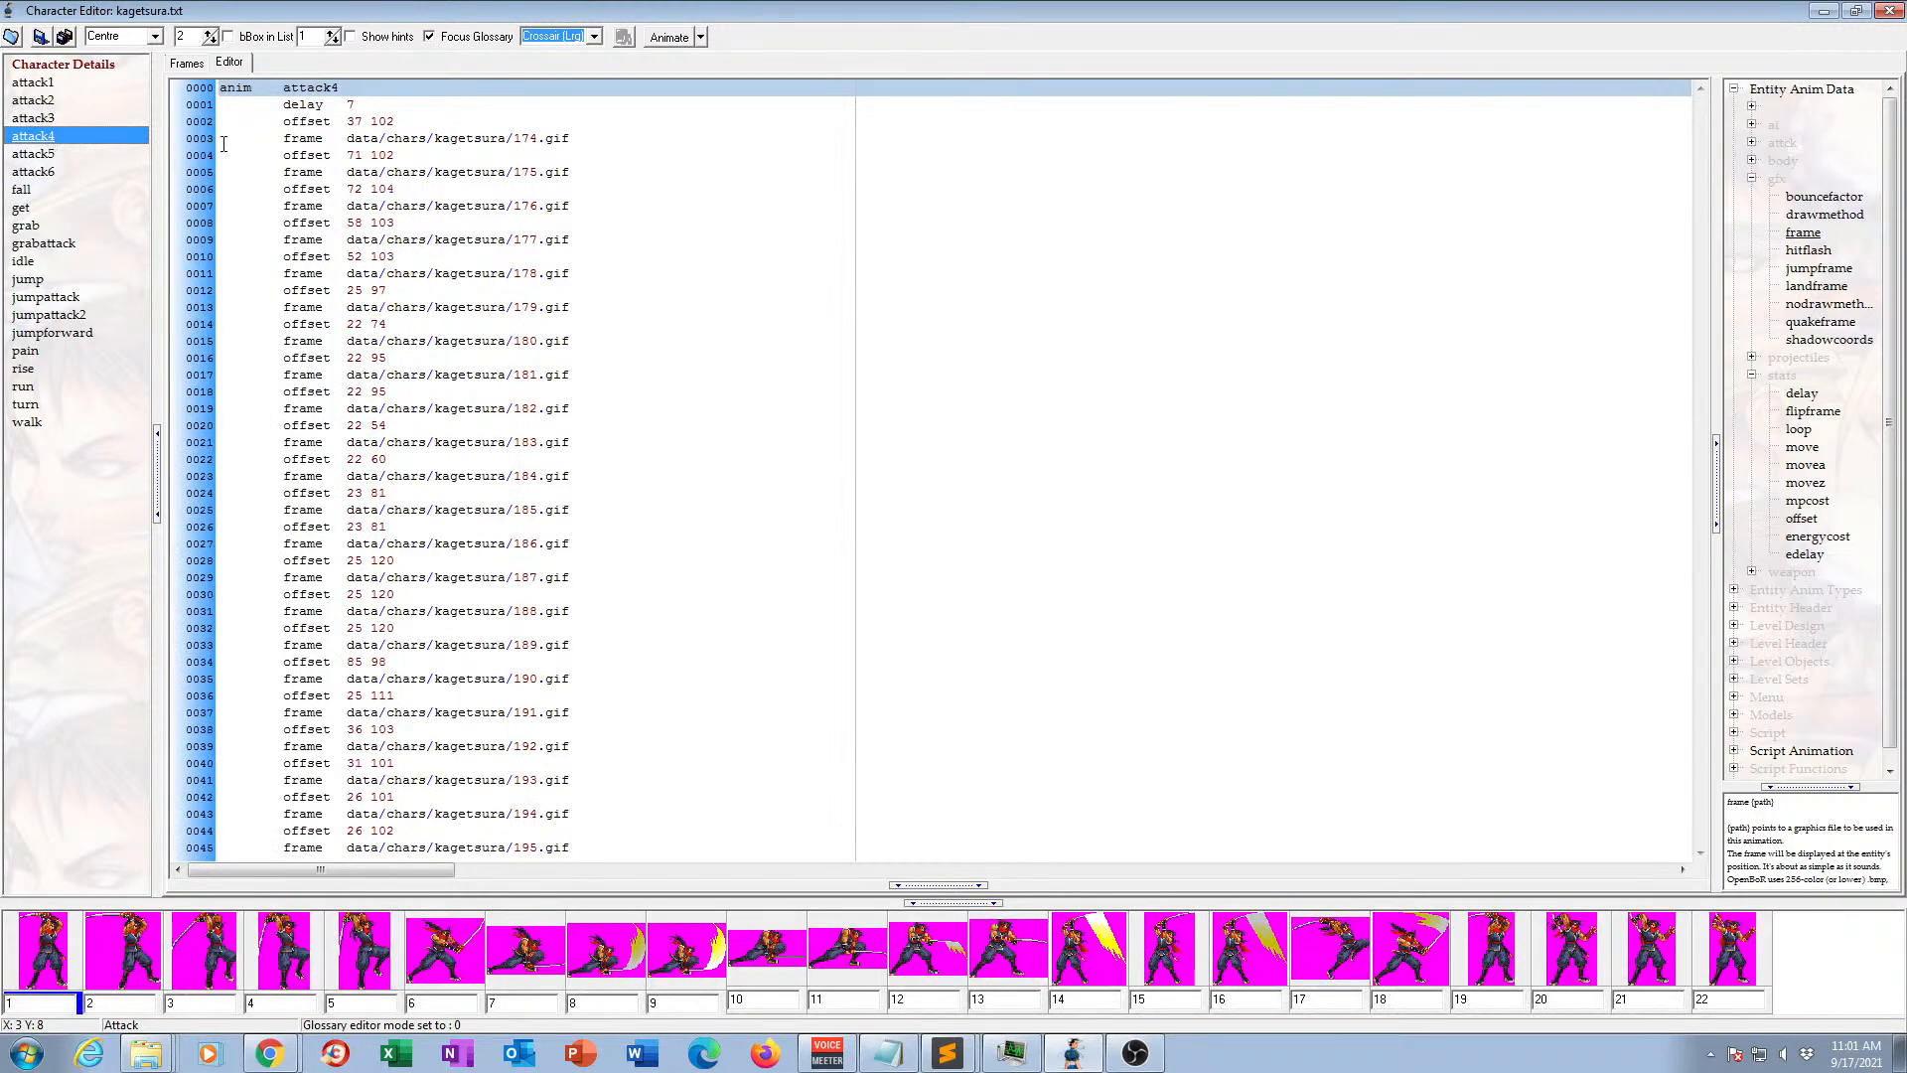
{"action": "left_click", "coordinate": [43, 155]}
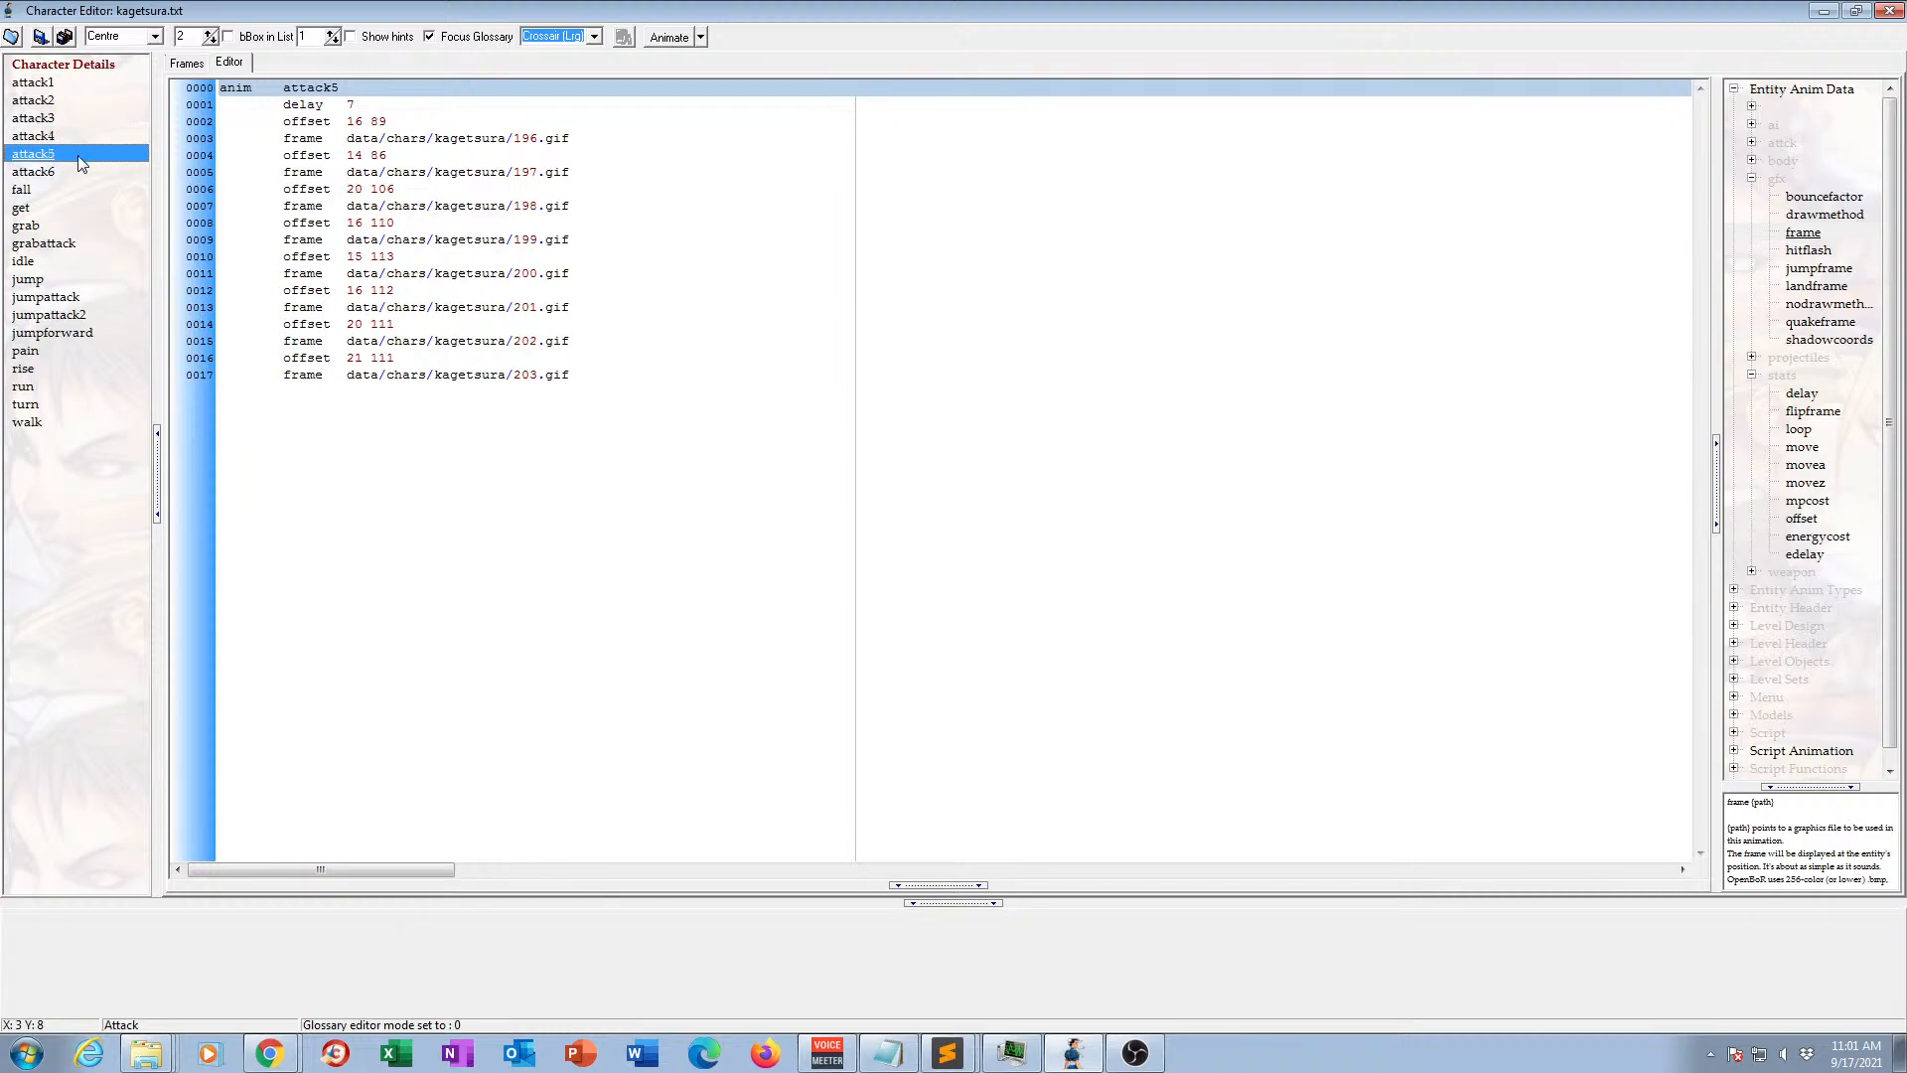
{"action": "key", "text": "Delete"}
{"action": "key", "text": "Delete"}
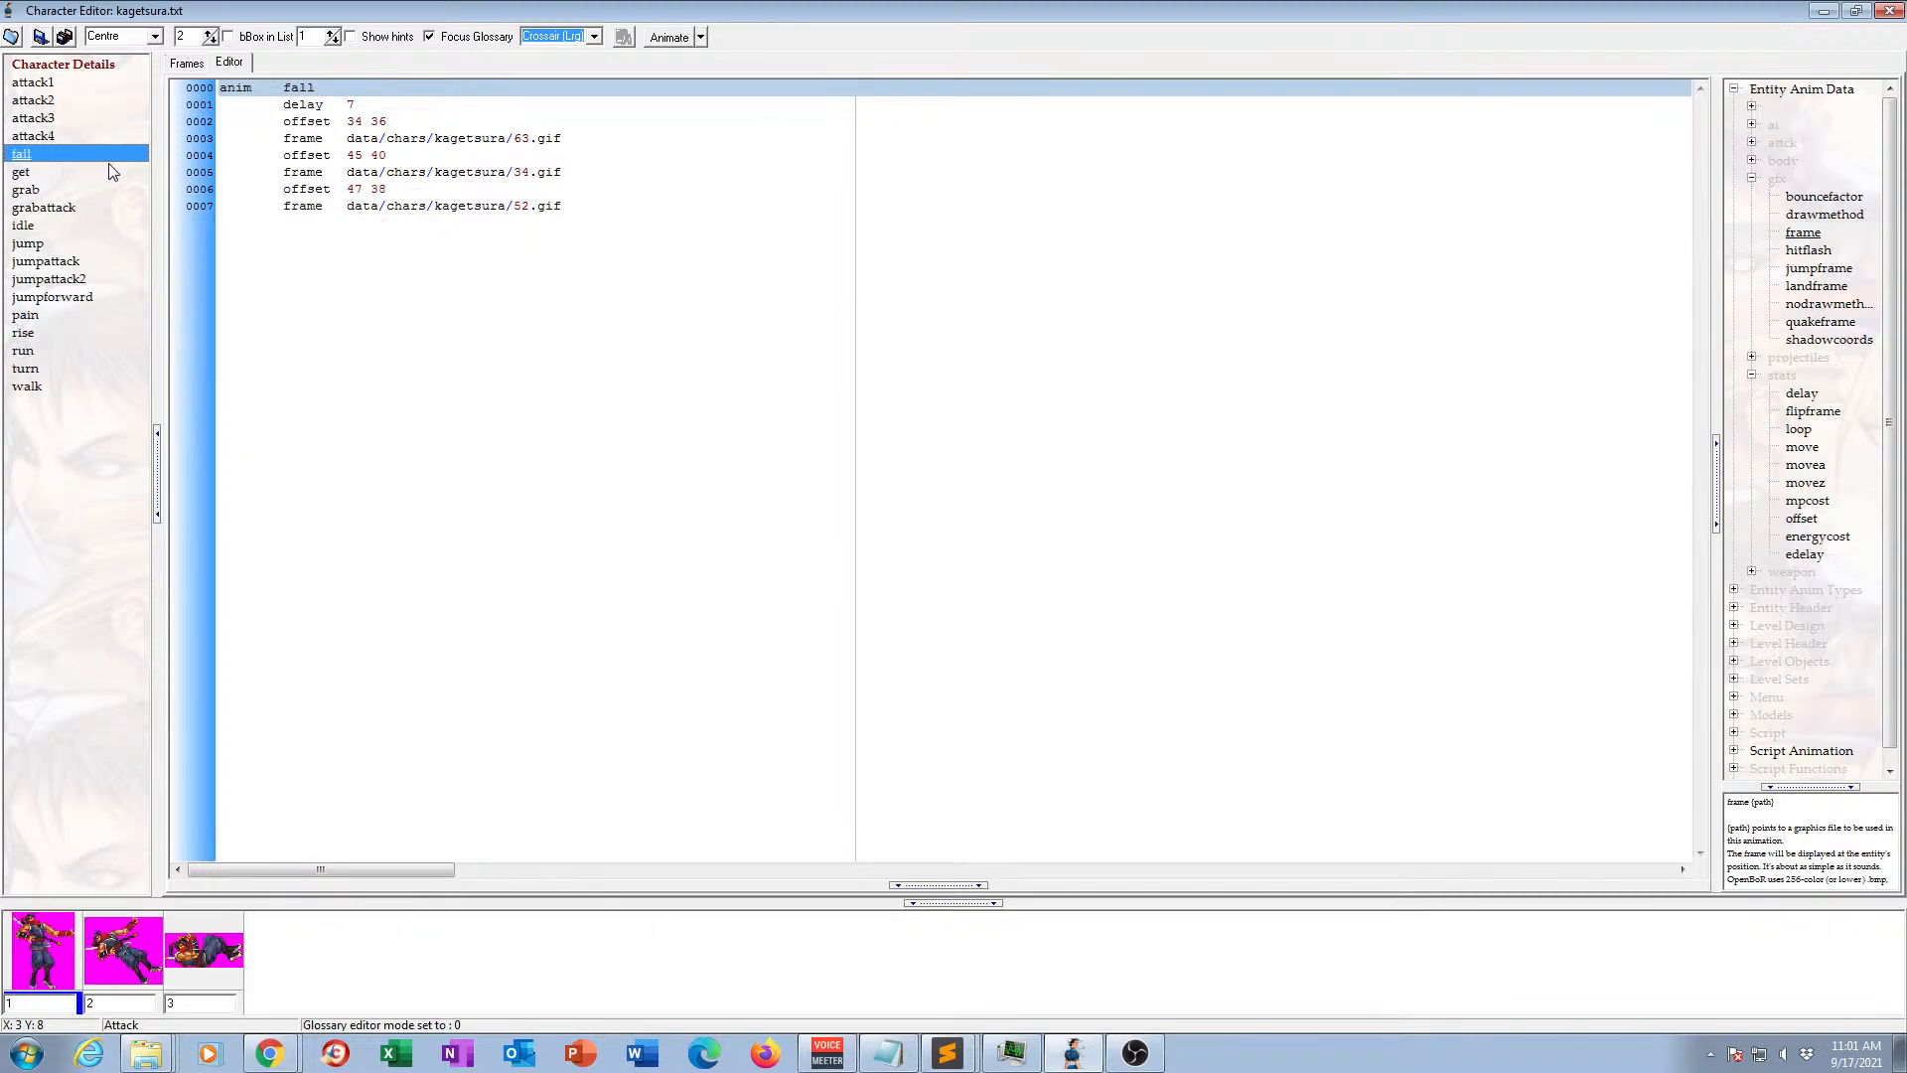
{"action": "left_click", "coordinate": [40, 38]}
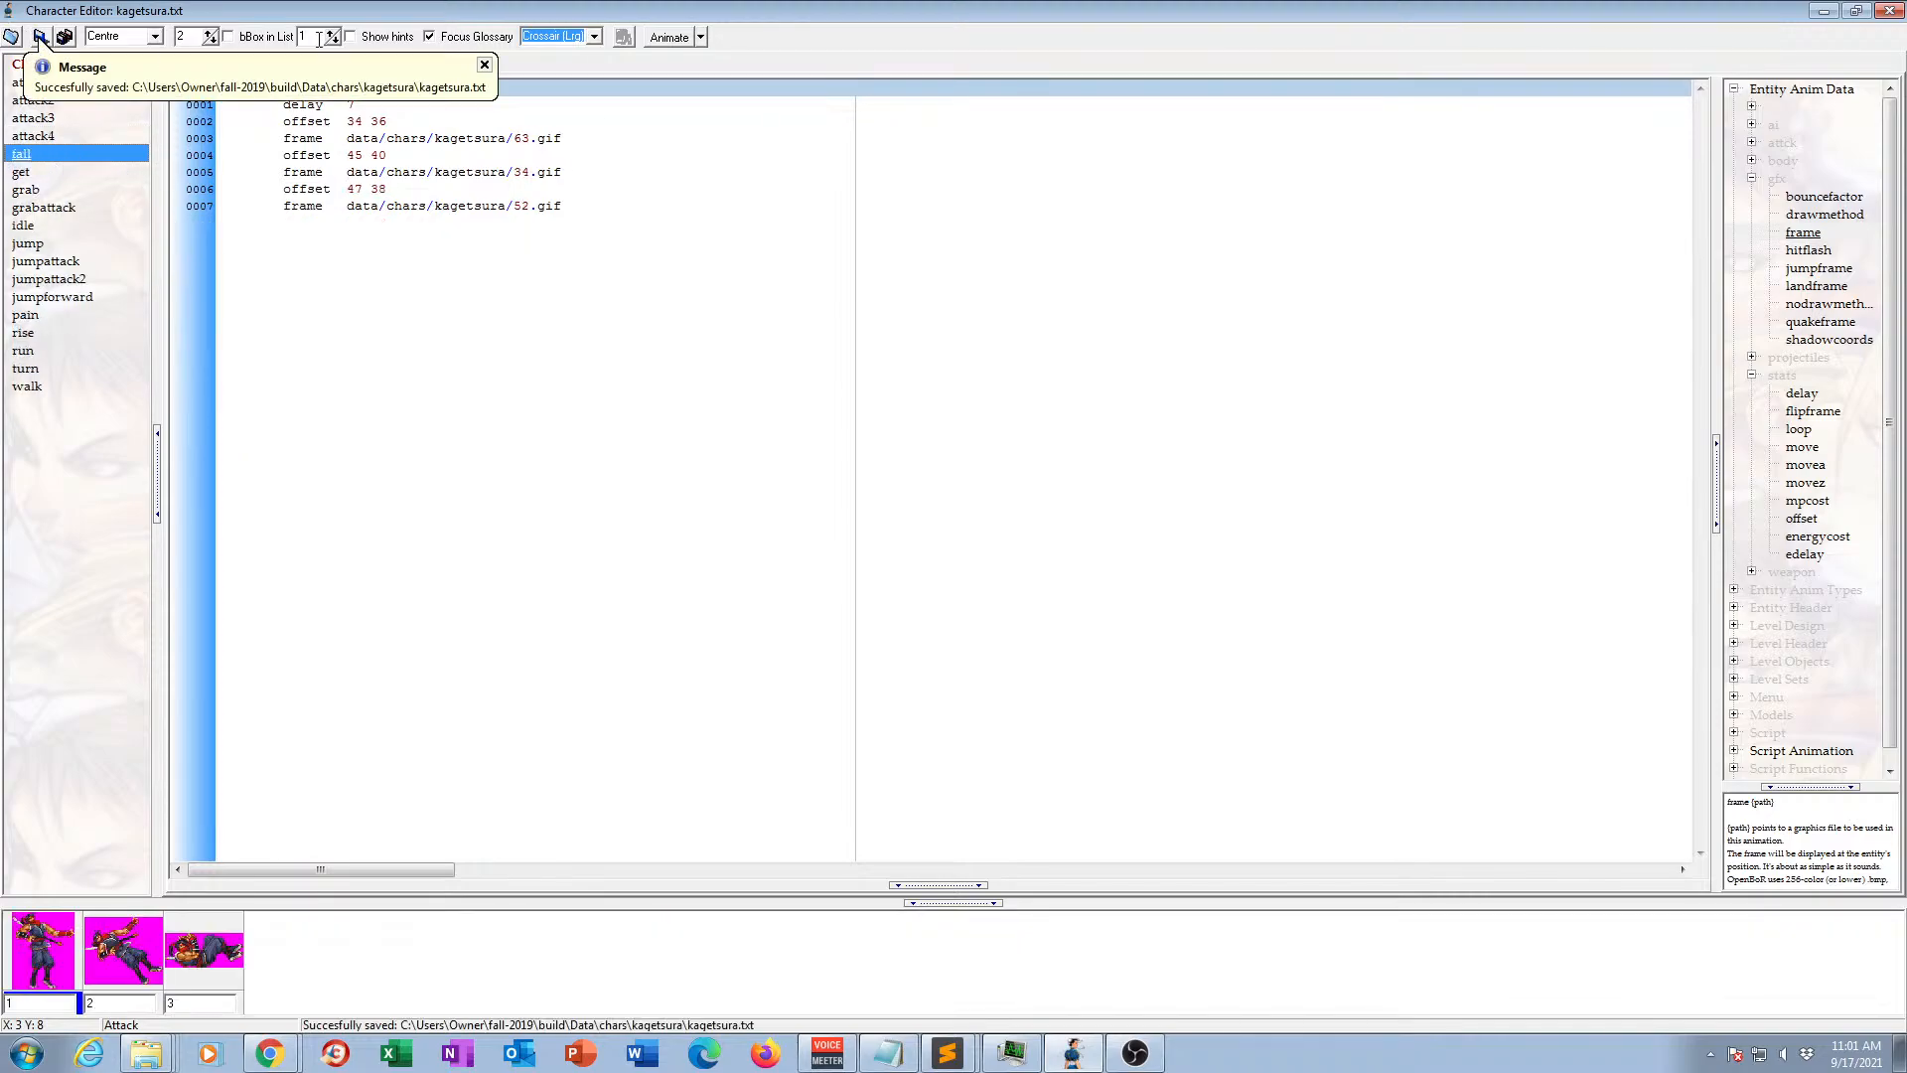
Close the character editor and launch Memory Loss Demo.exe from the build folder in Windows Explorer.
{"action": "left_click", "coordinate": [1890, 12]}
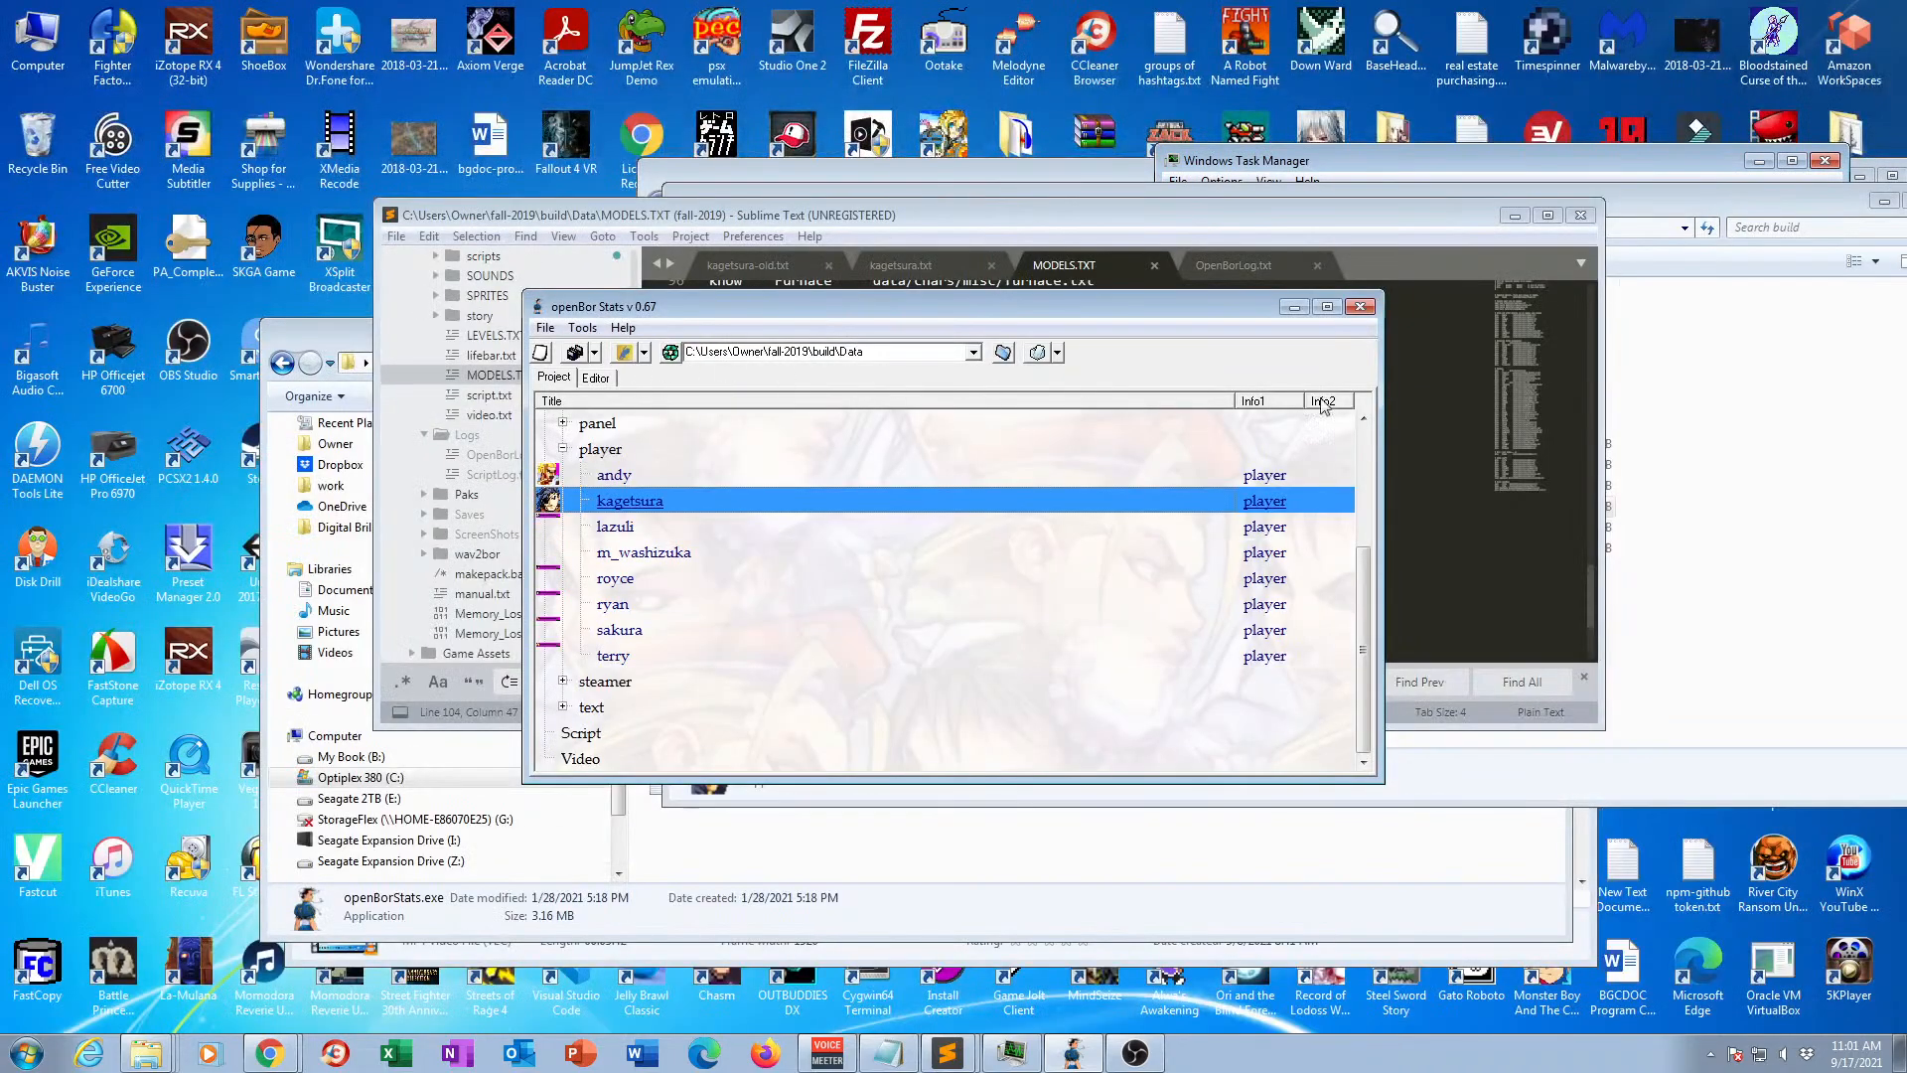
{"action": "left_click", "coordinate": [1753, 757]}
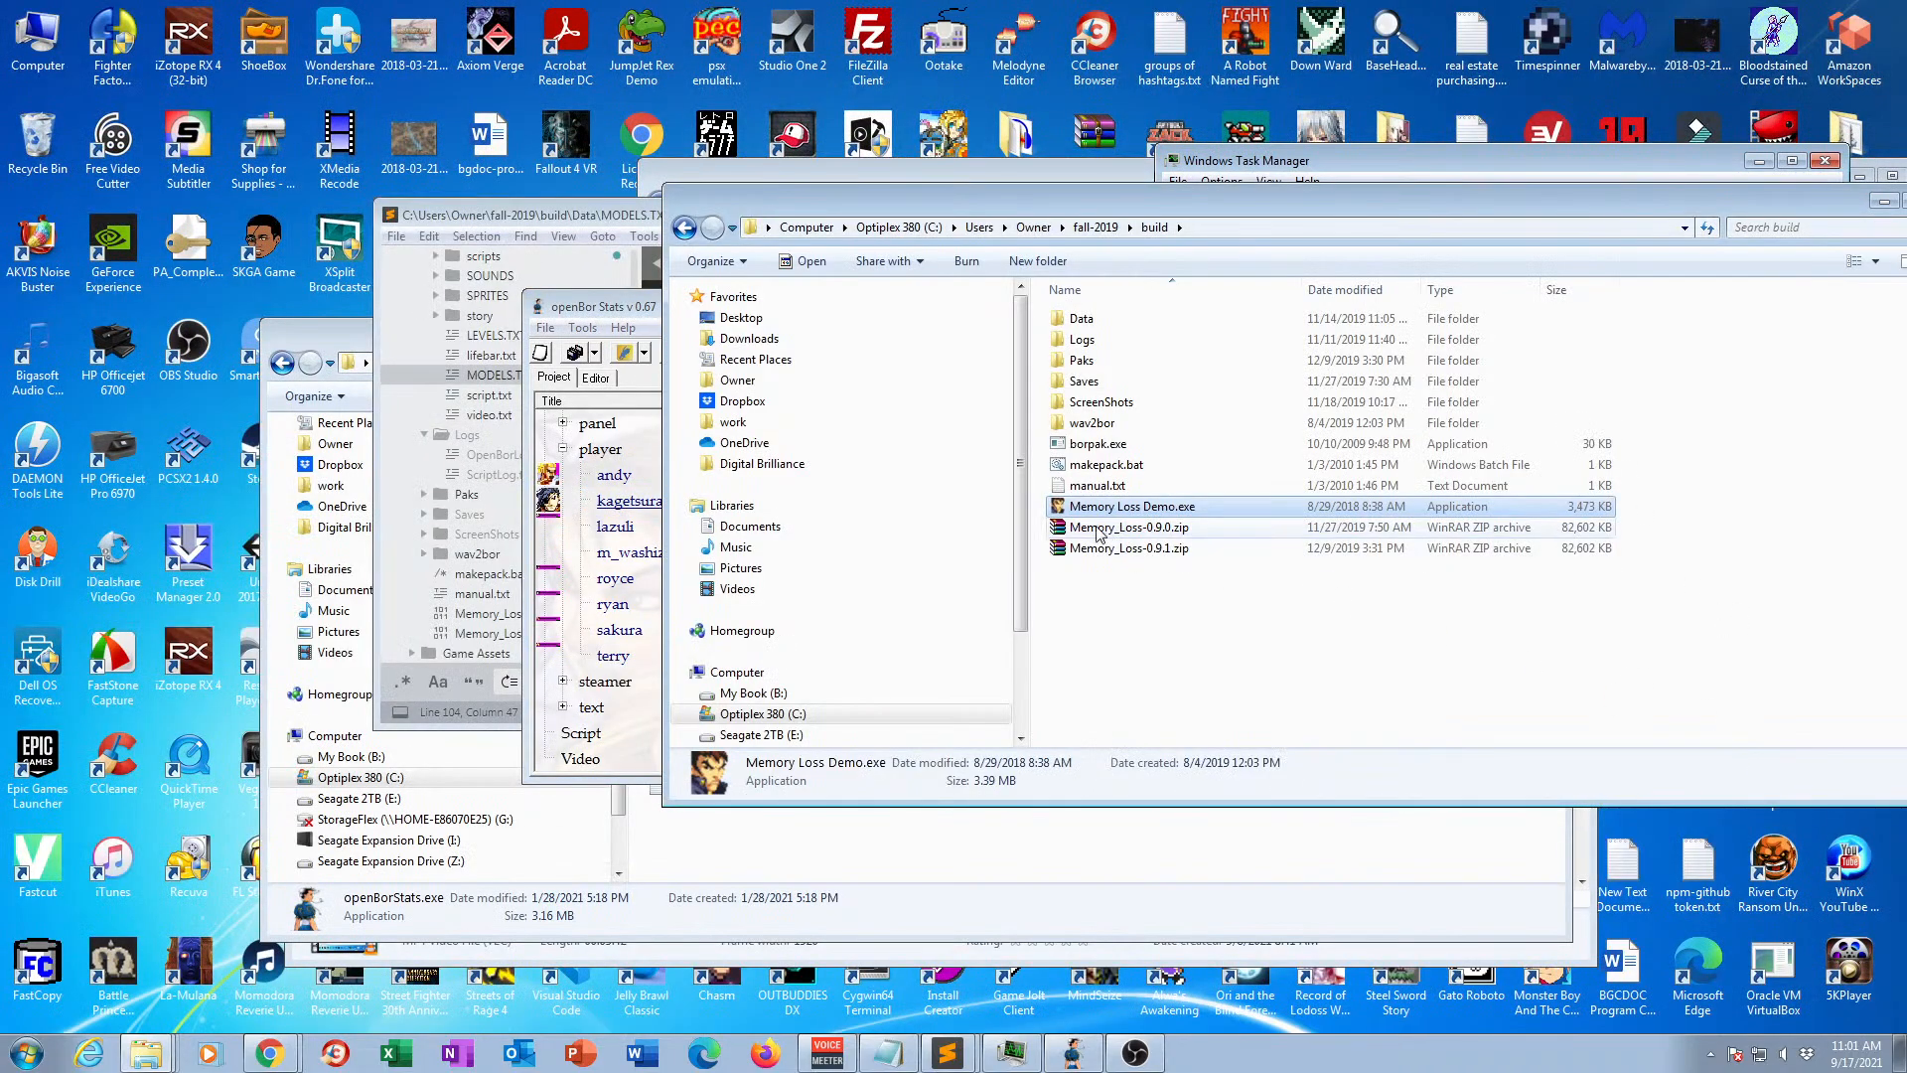
{"action": "double_click", "coordinate": [1126, 509]}
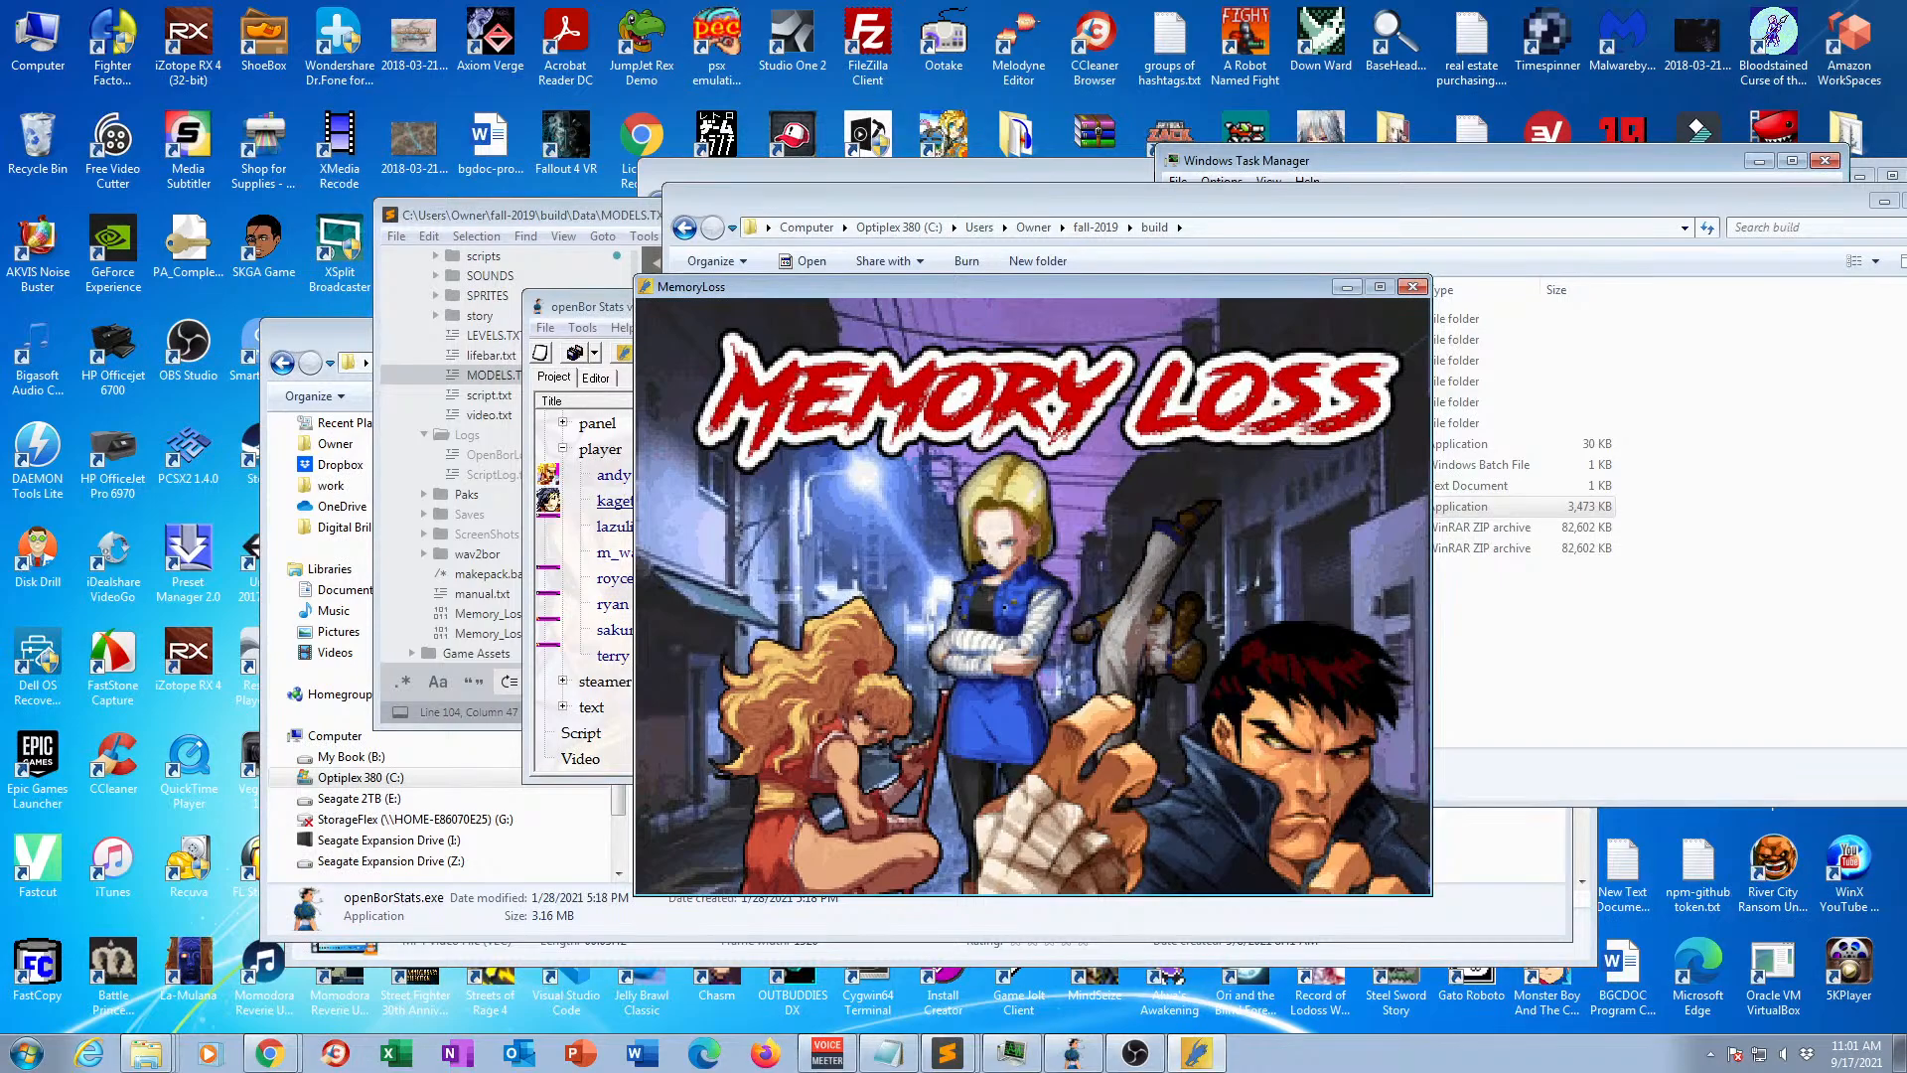
Start a new game, browse the character selection screen to Kagetsura to examine the idle animation, and quit the game.
{"action": "key", "text": "Return"}
{"action": "key", "text": "Return"}
{"action": "key", "text": "Return"}
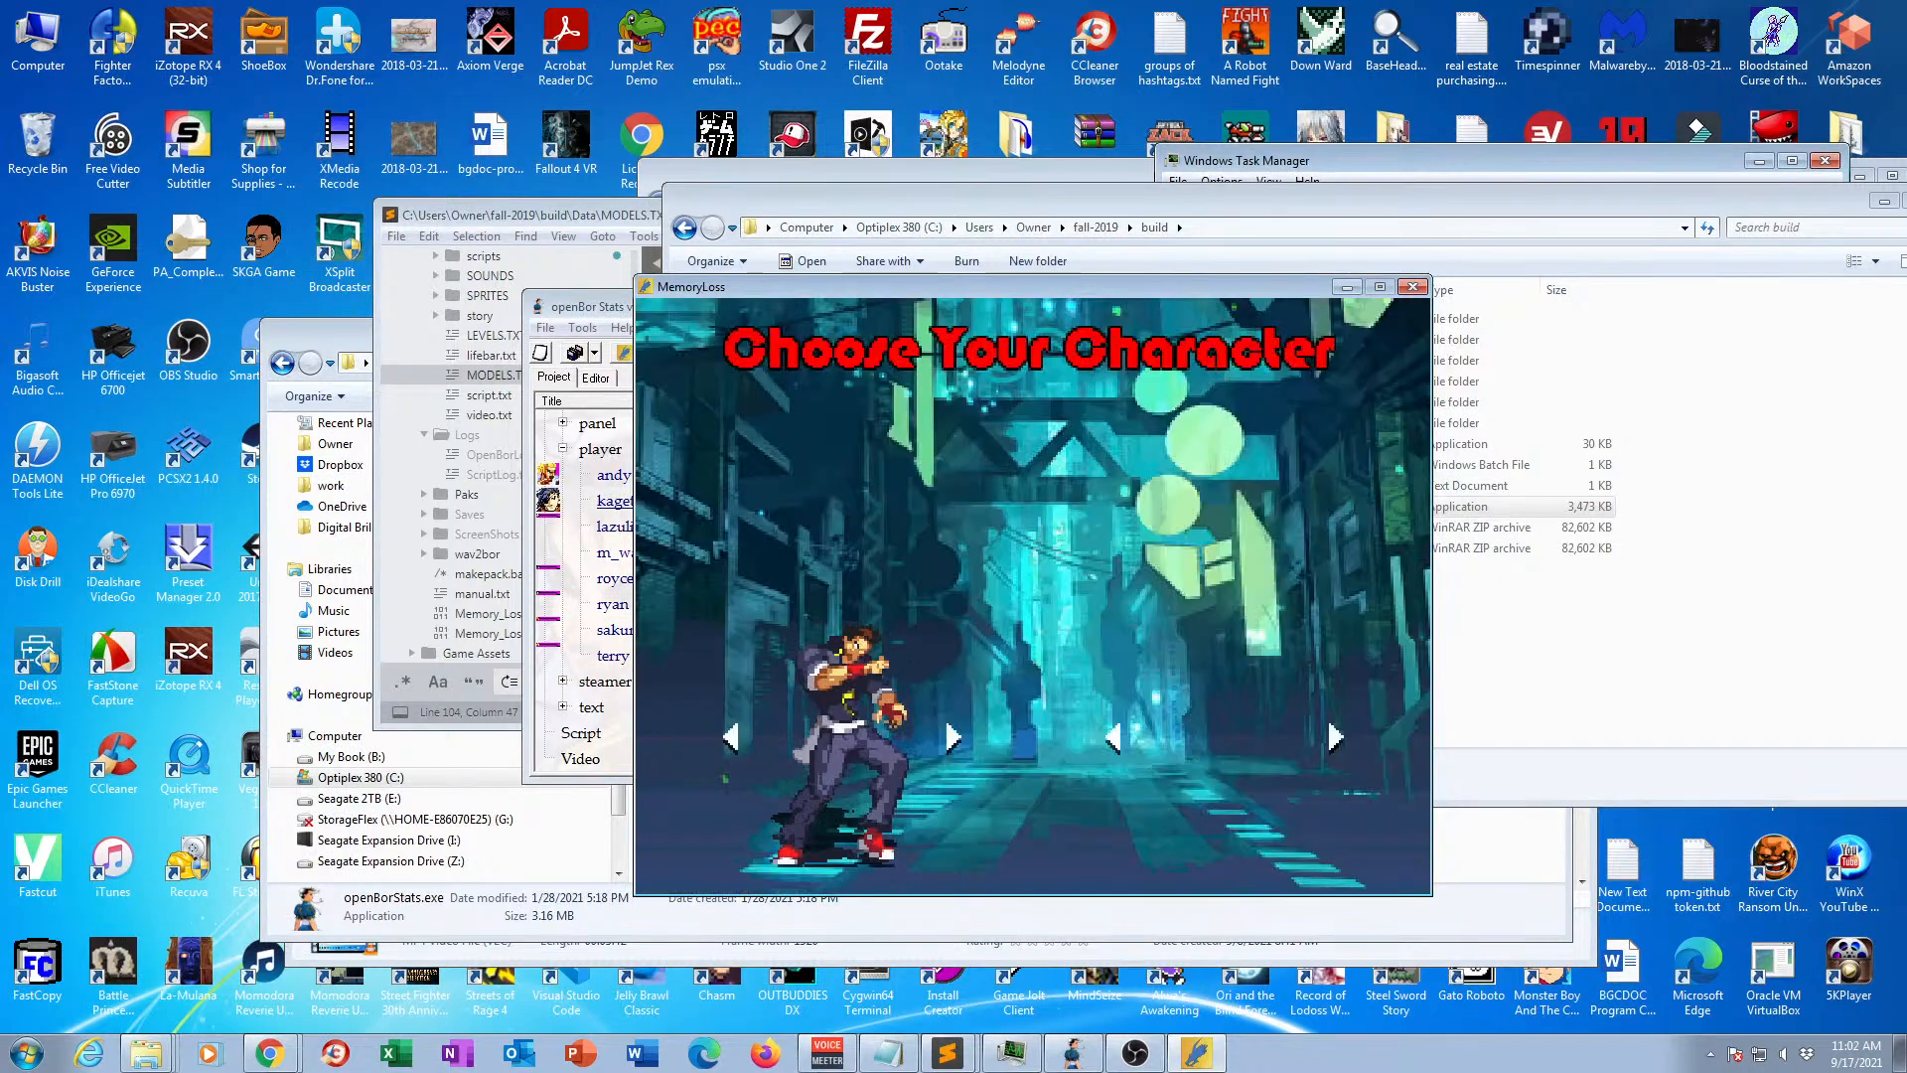
{"action": "key", "text": "Right"}
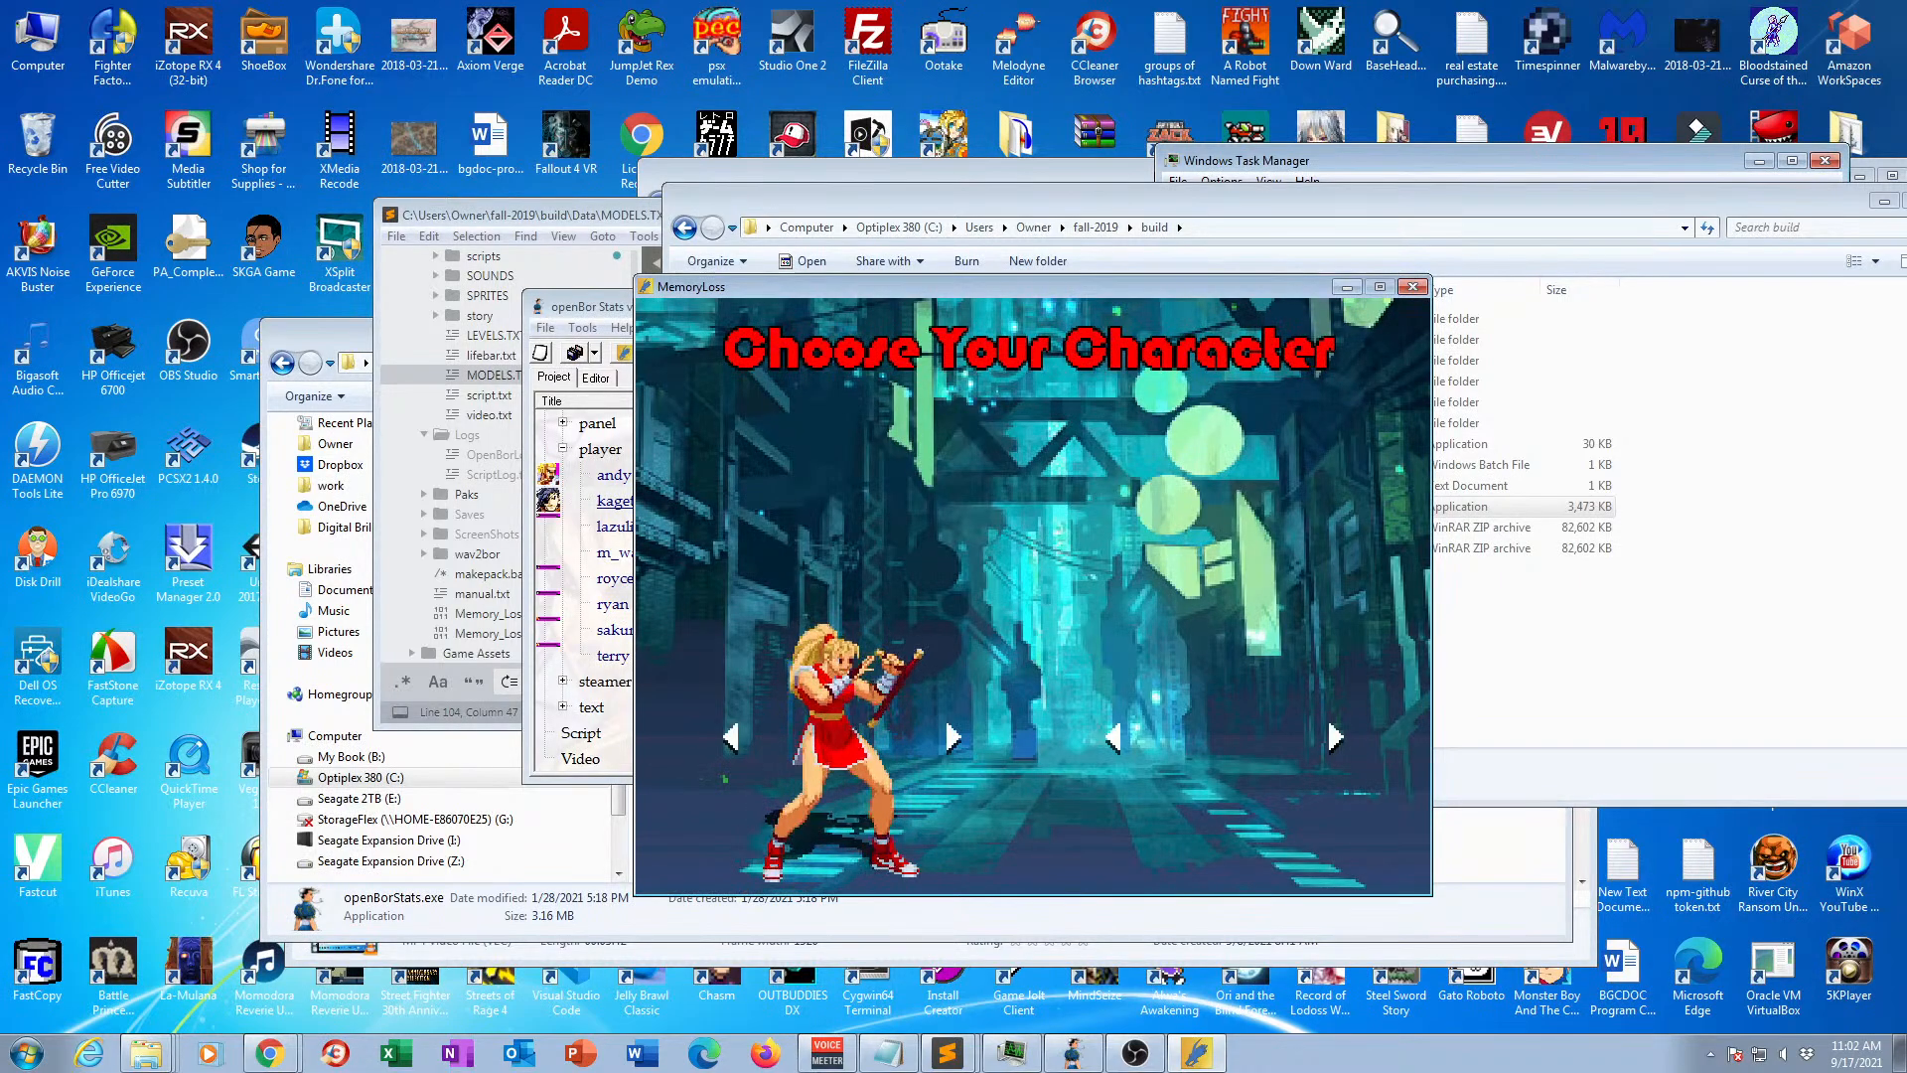
{"action": "key", "text": "Right"}
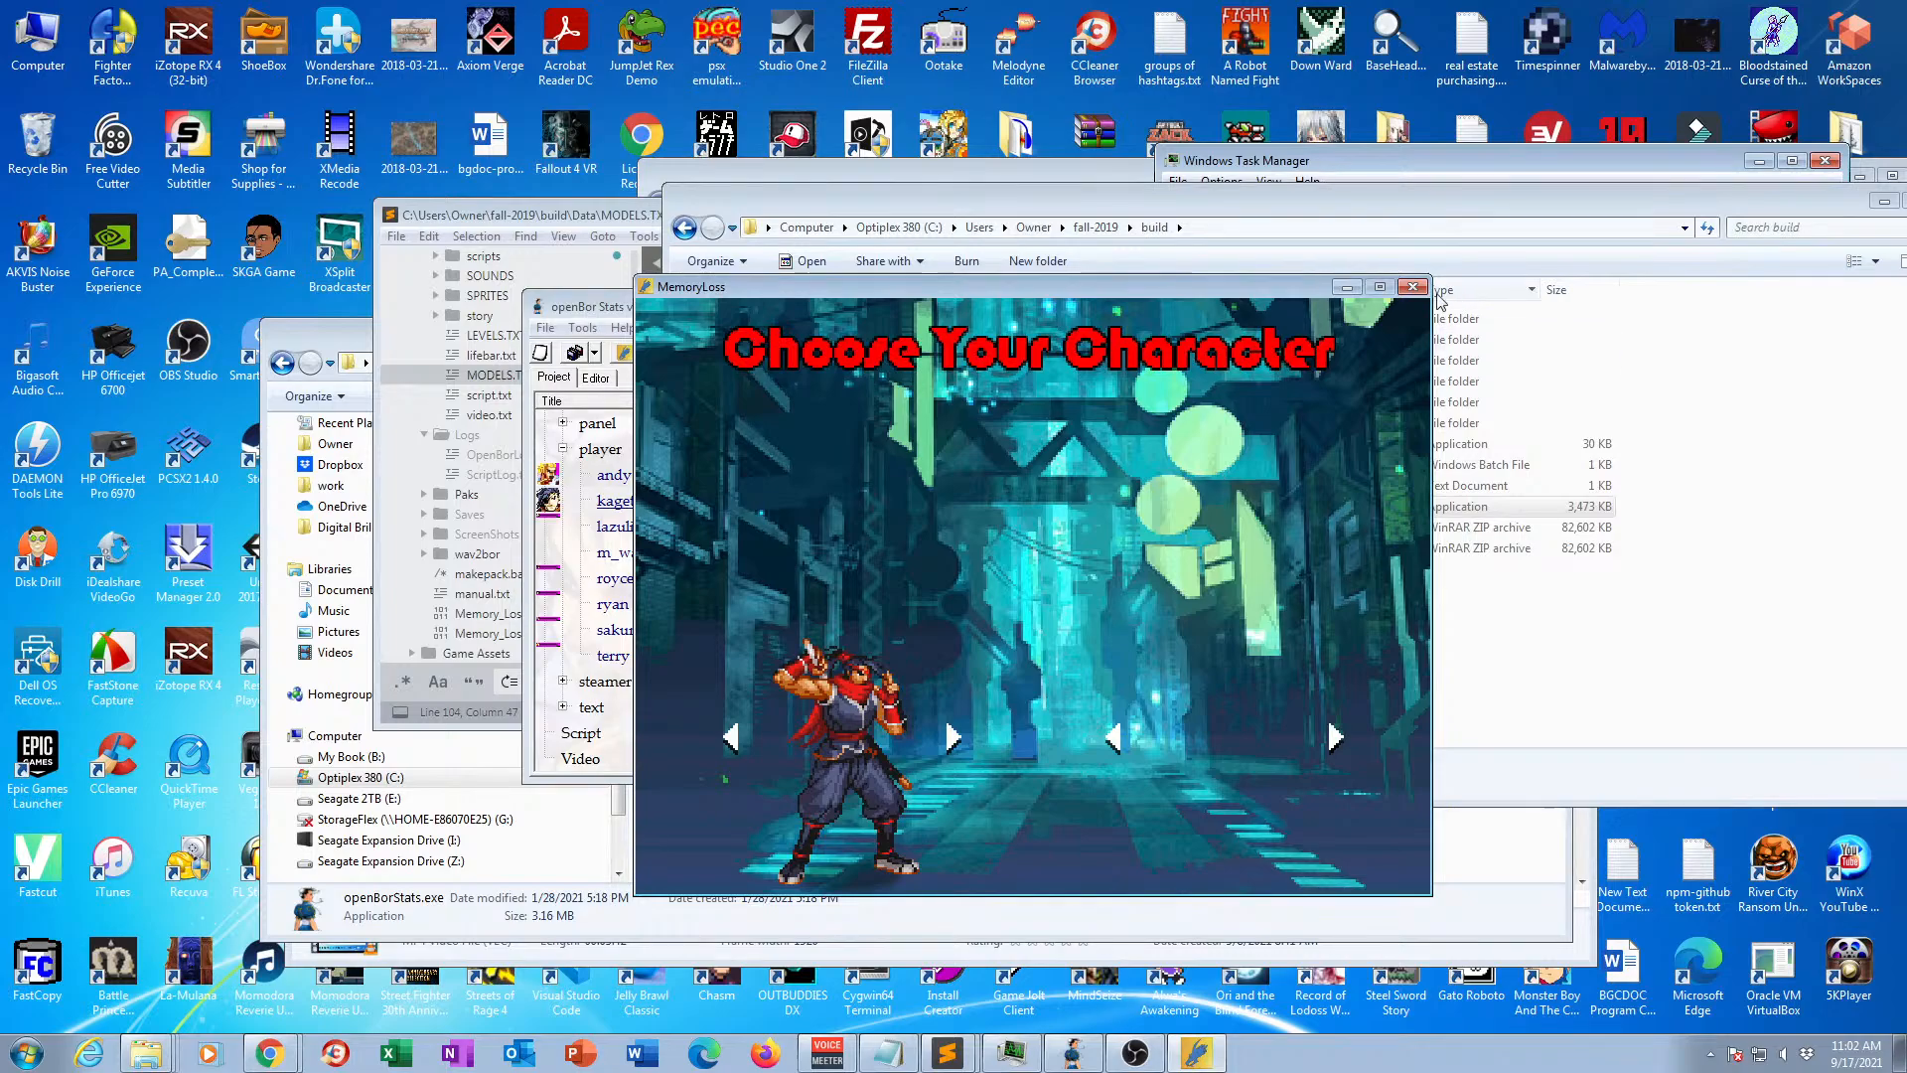
{"action": "key", "text": "Escape"}
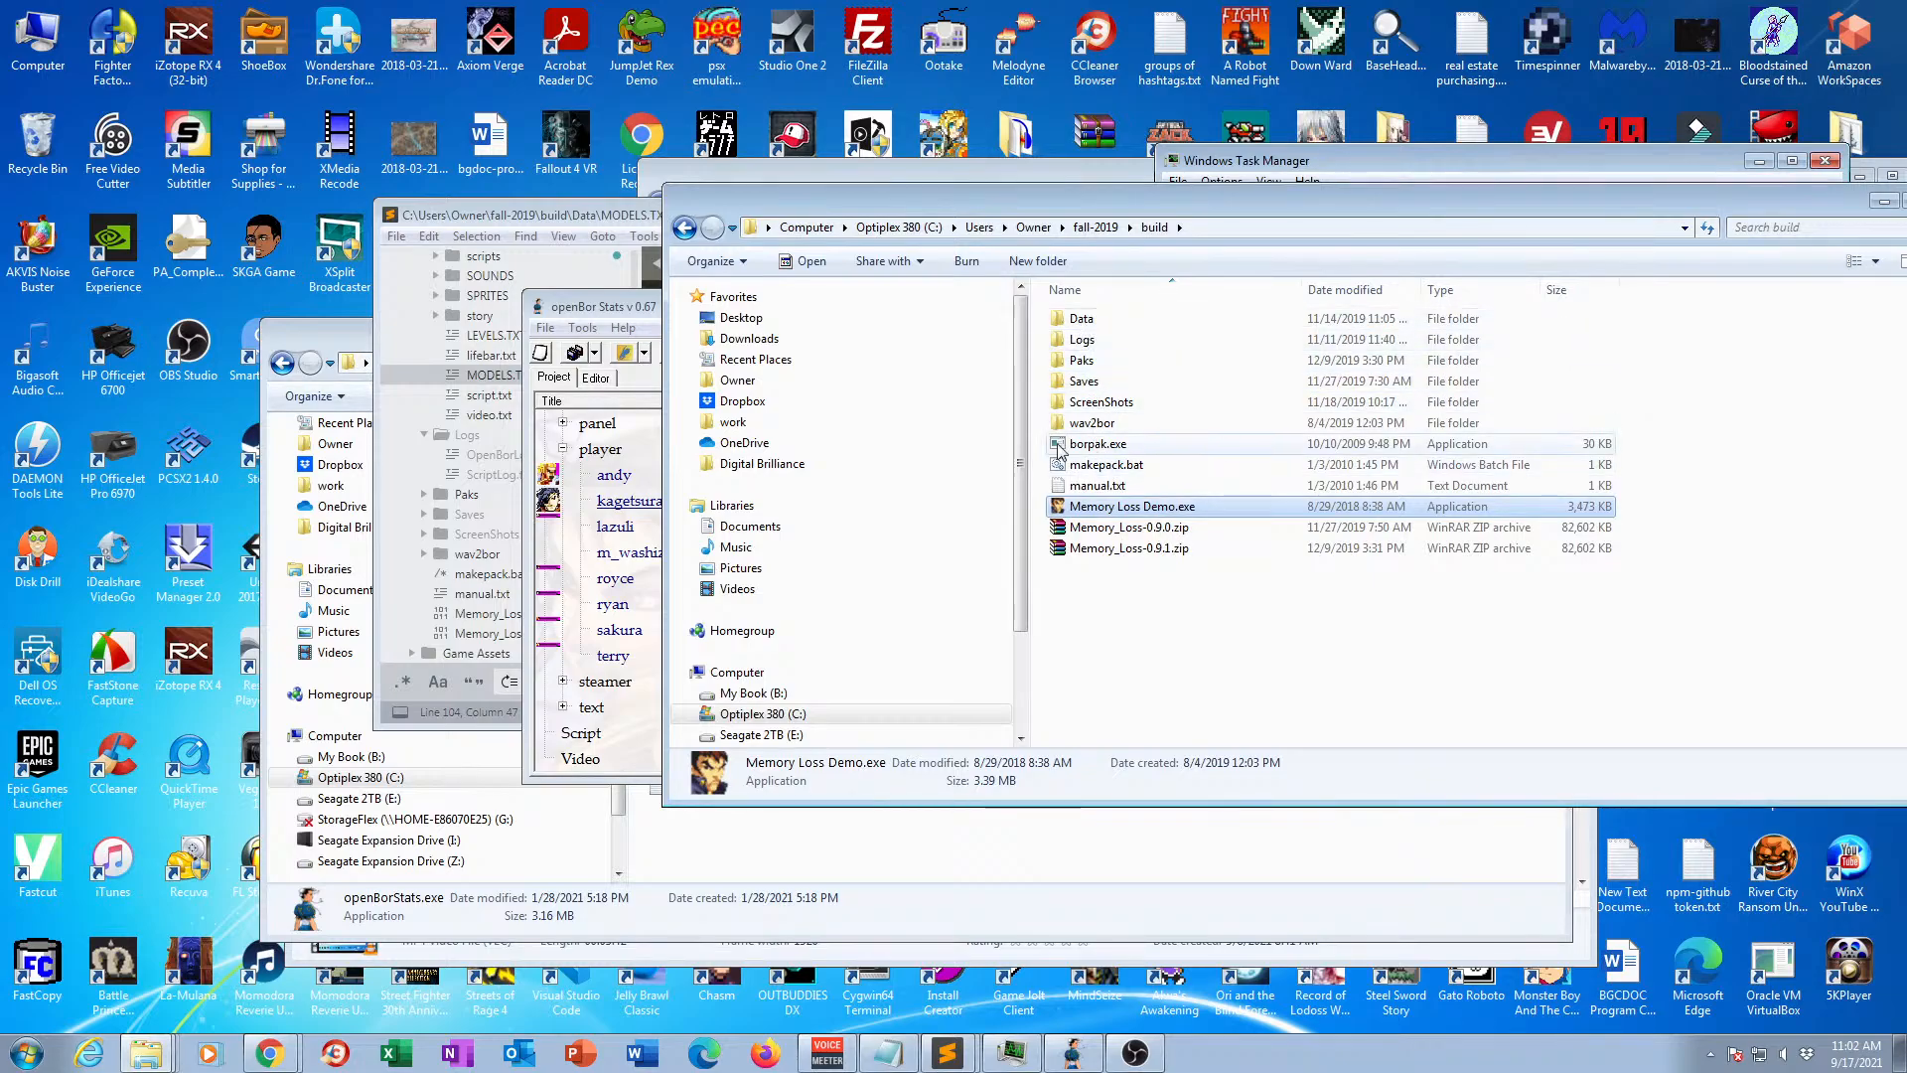
Switch to openBor Stats, open kagetsura, and add a "loop 1" line below the delay in the idle animation.
{"action": "left_click", "coordinate": [644, 425]}
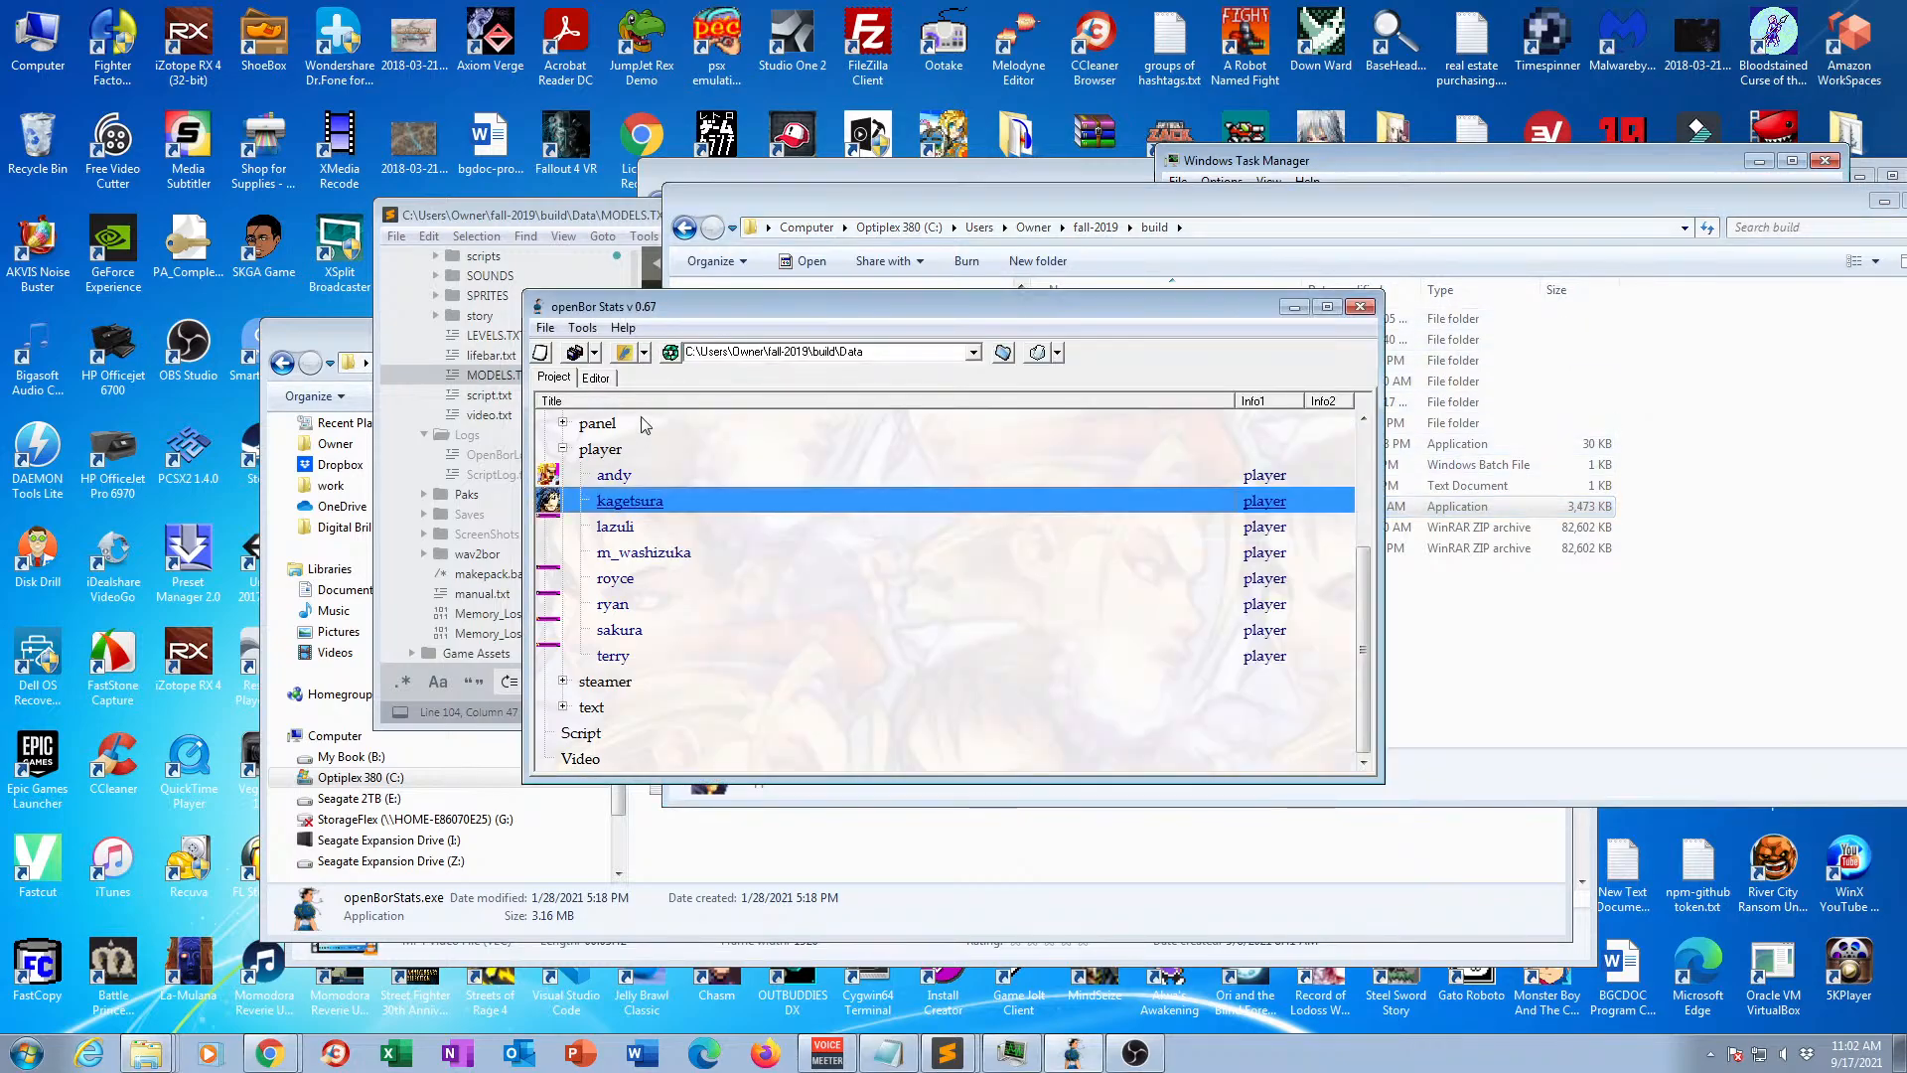
{"action": "double_click", "coordinate": [630, 502]}
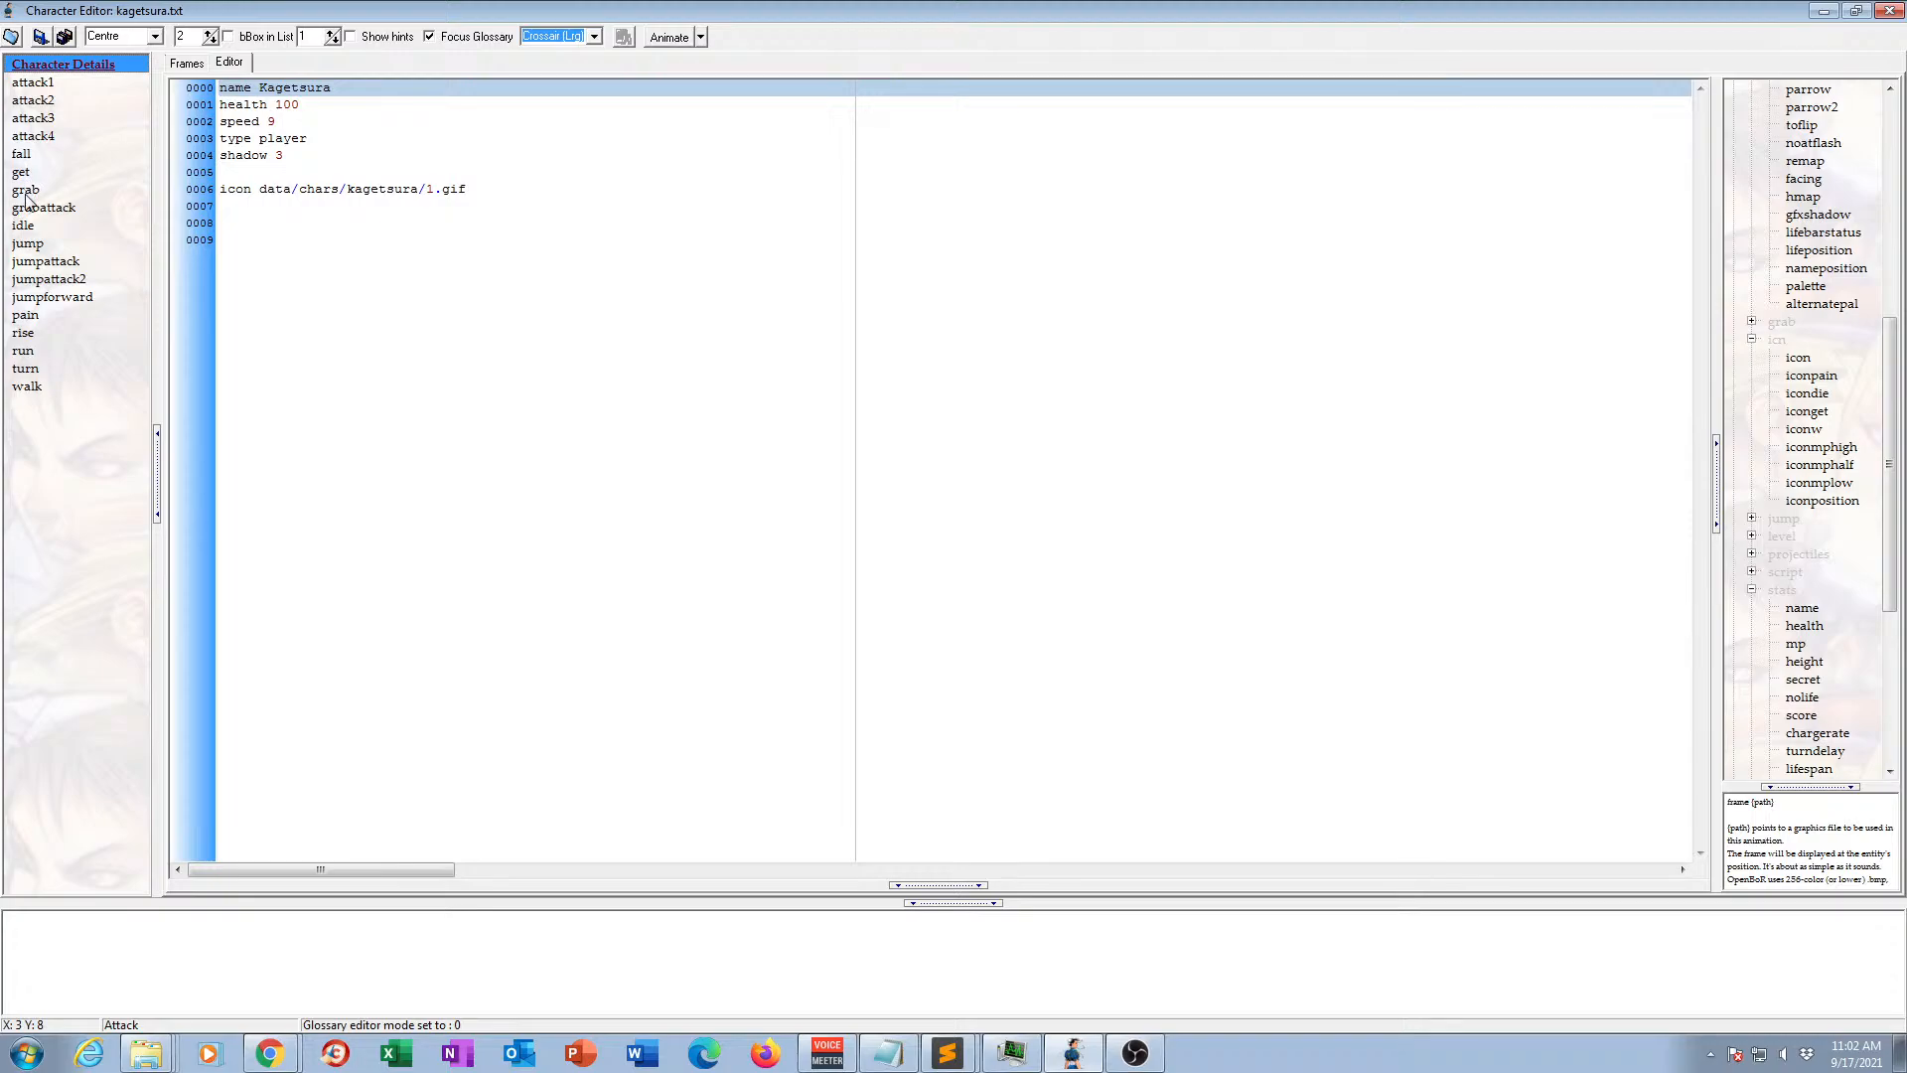
{"action": "left_click", "coordinate": [24, 225]}
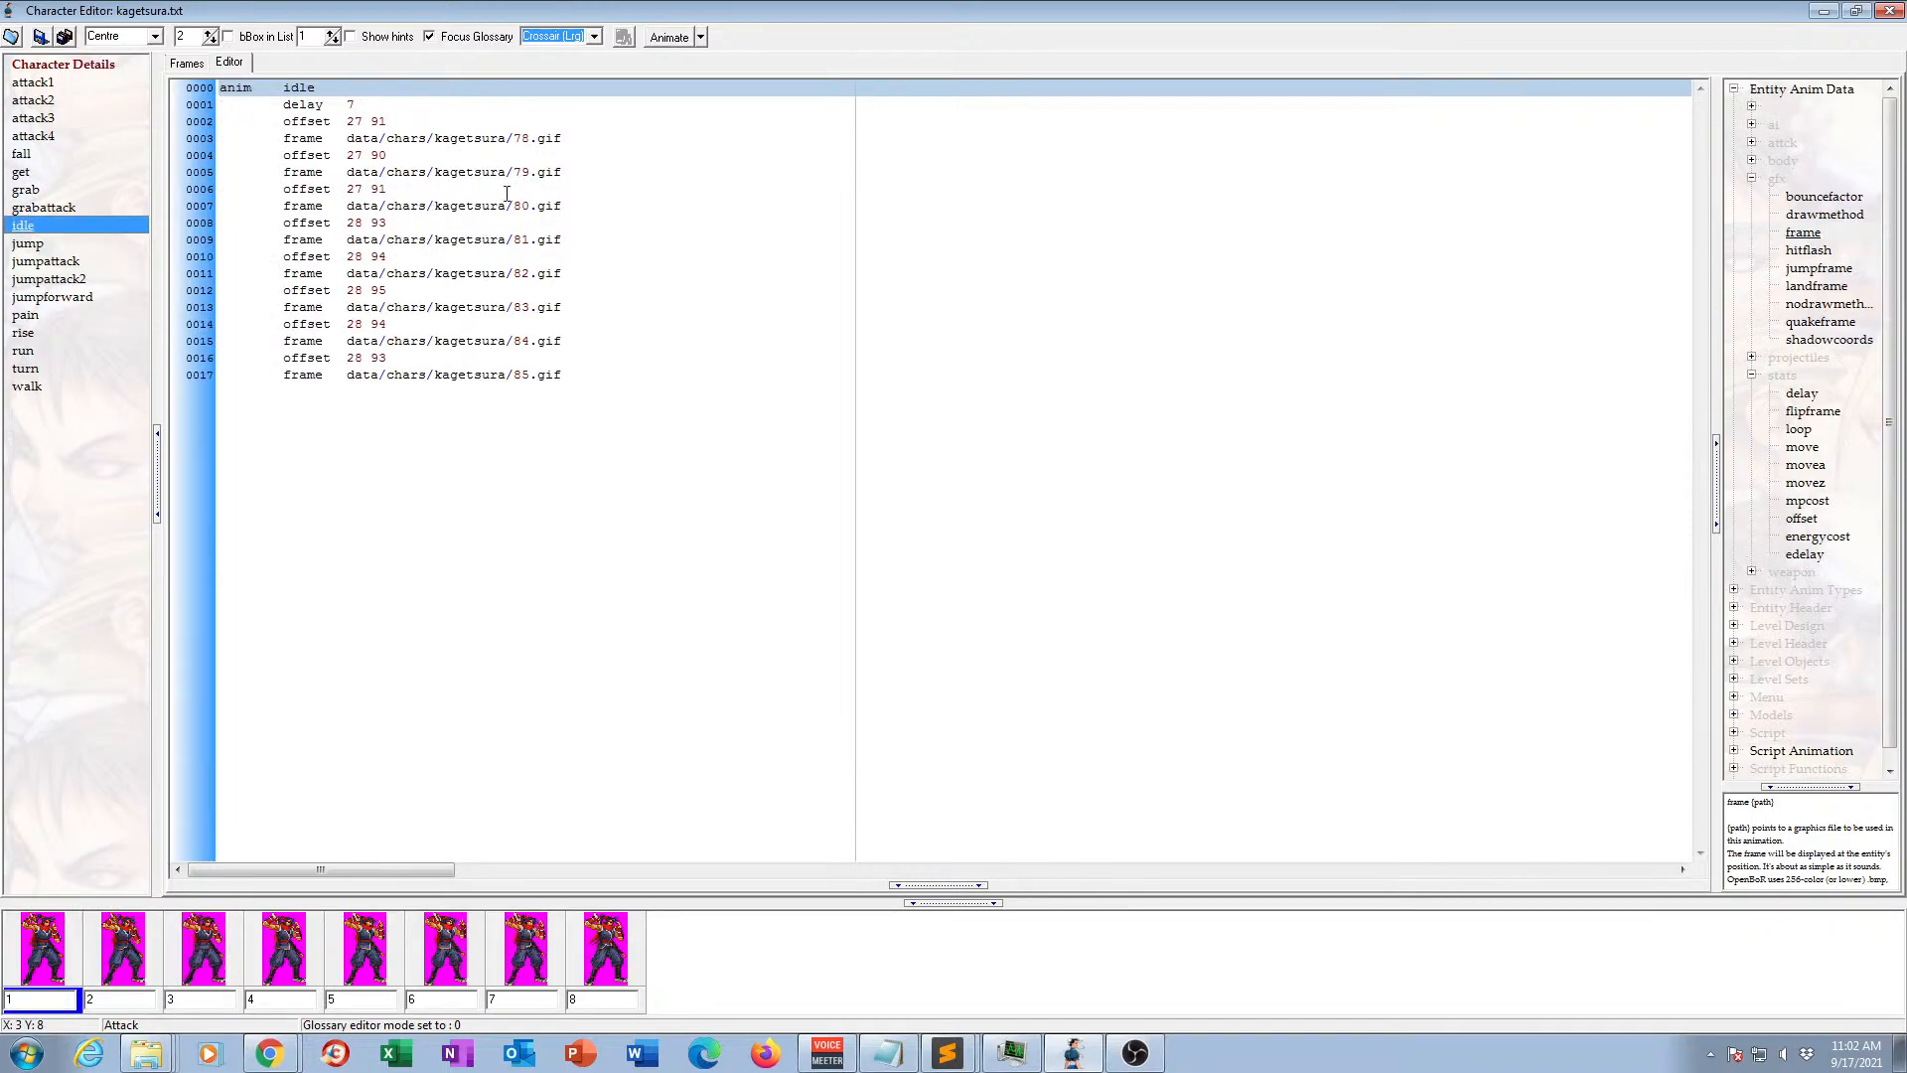
{"action": "left_click", "coordinate": [373, 108]}
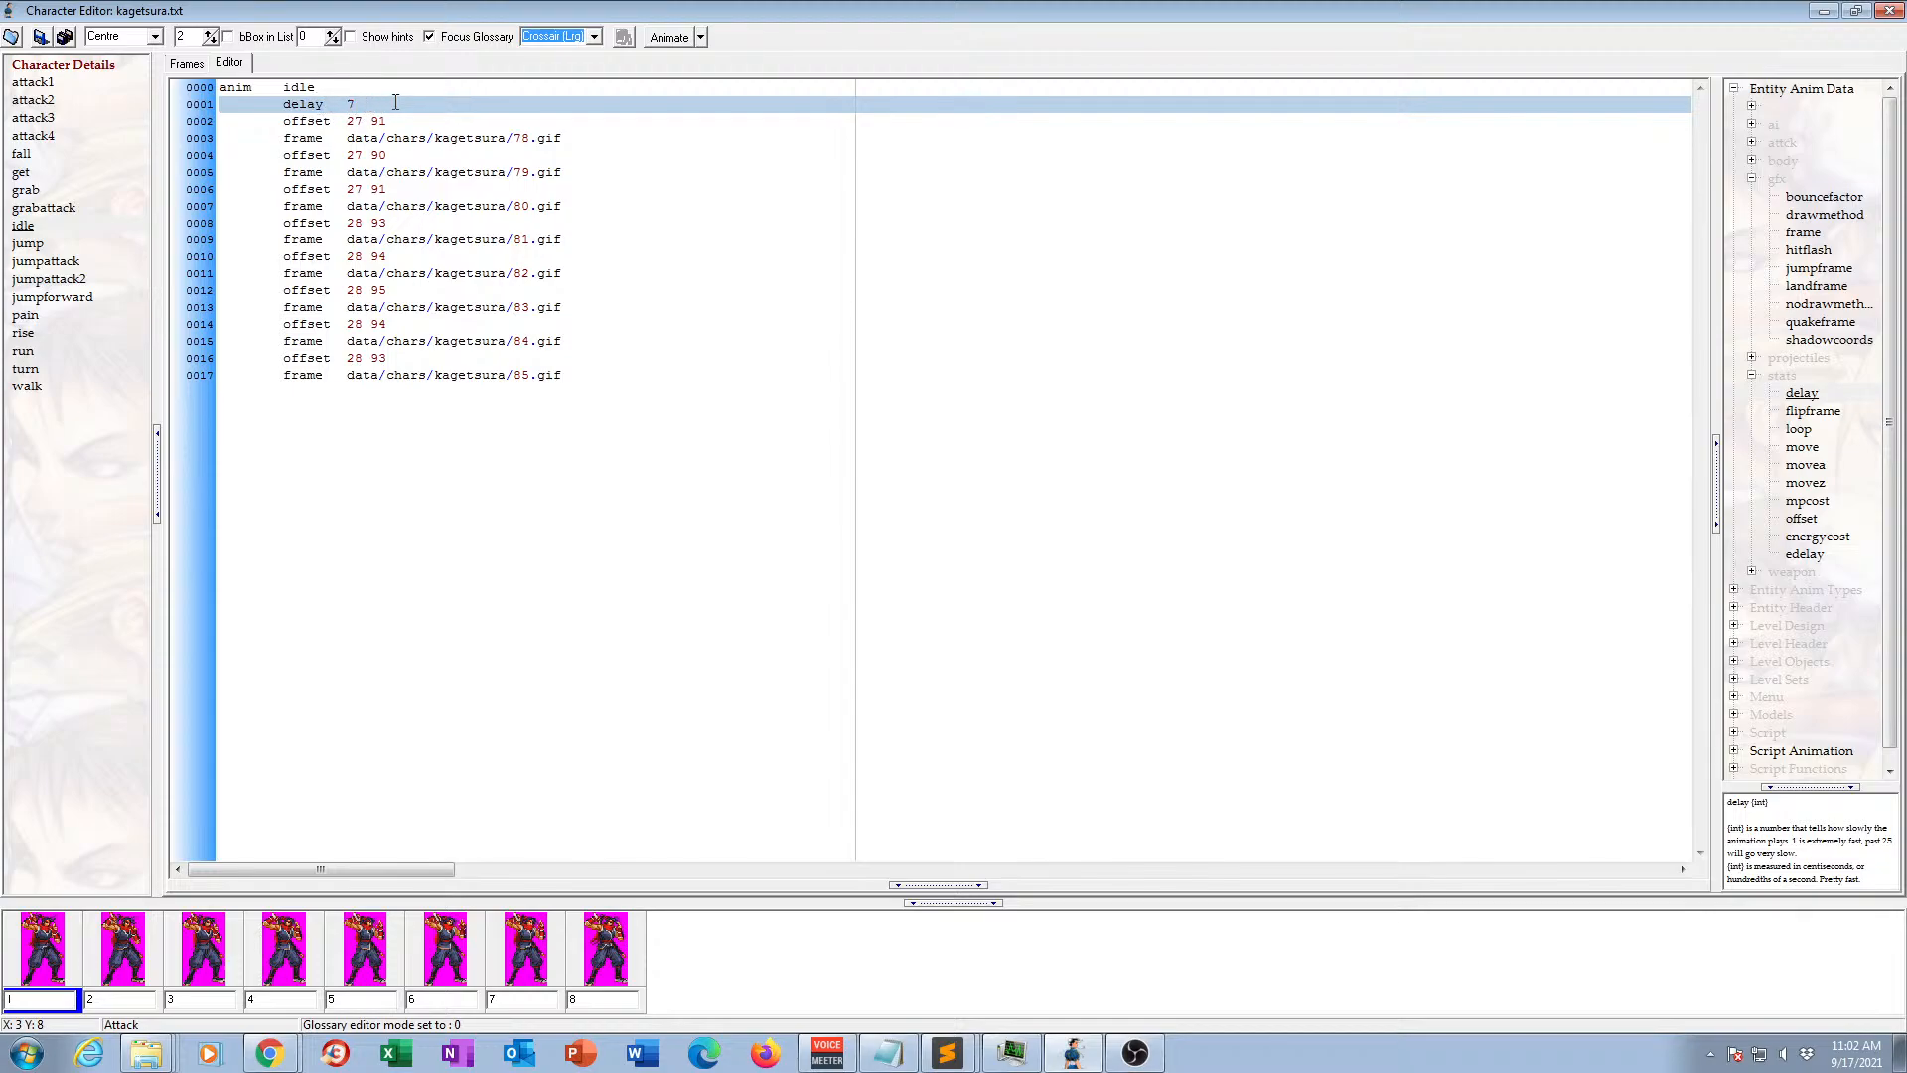
{"action": "key", "text": "Return"}
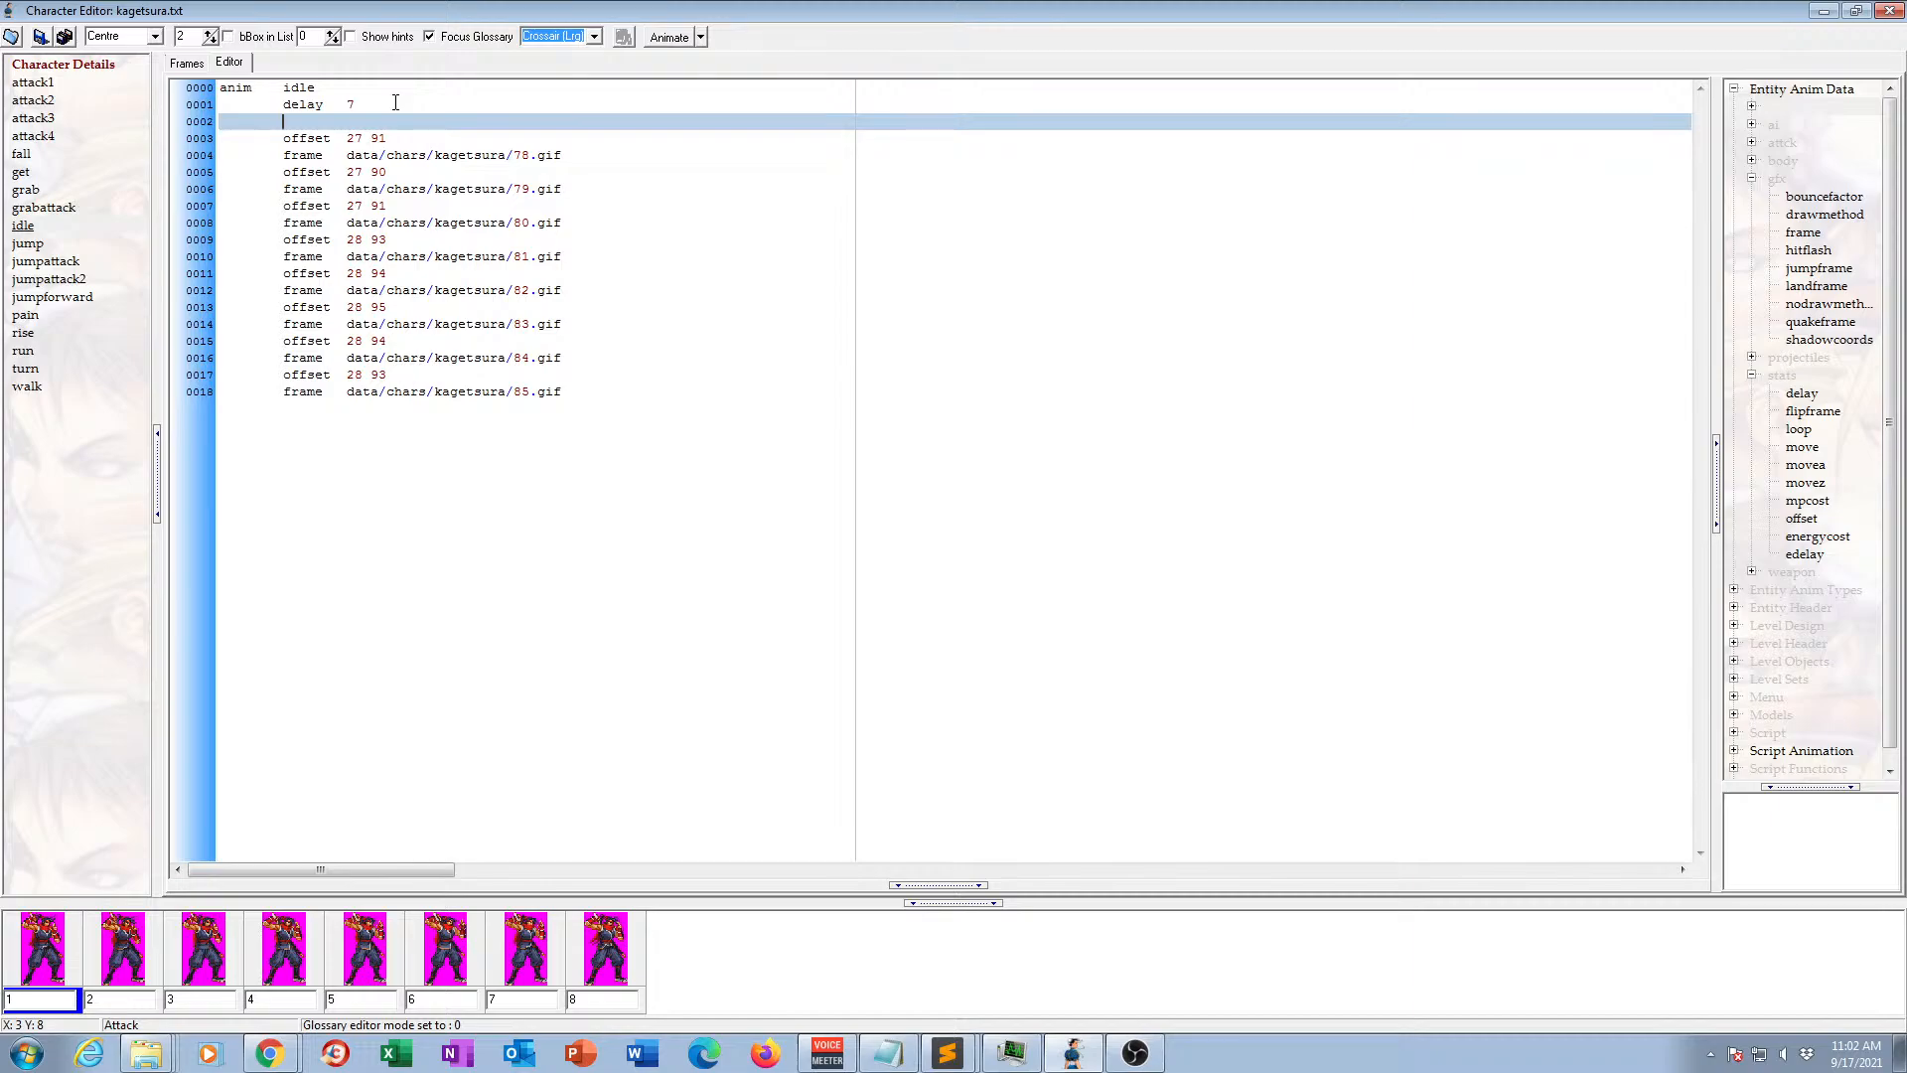
{"action": "type", "text": "loop 1"}
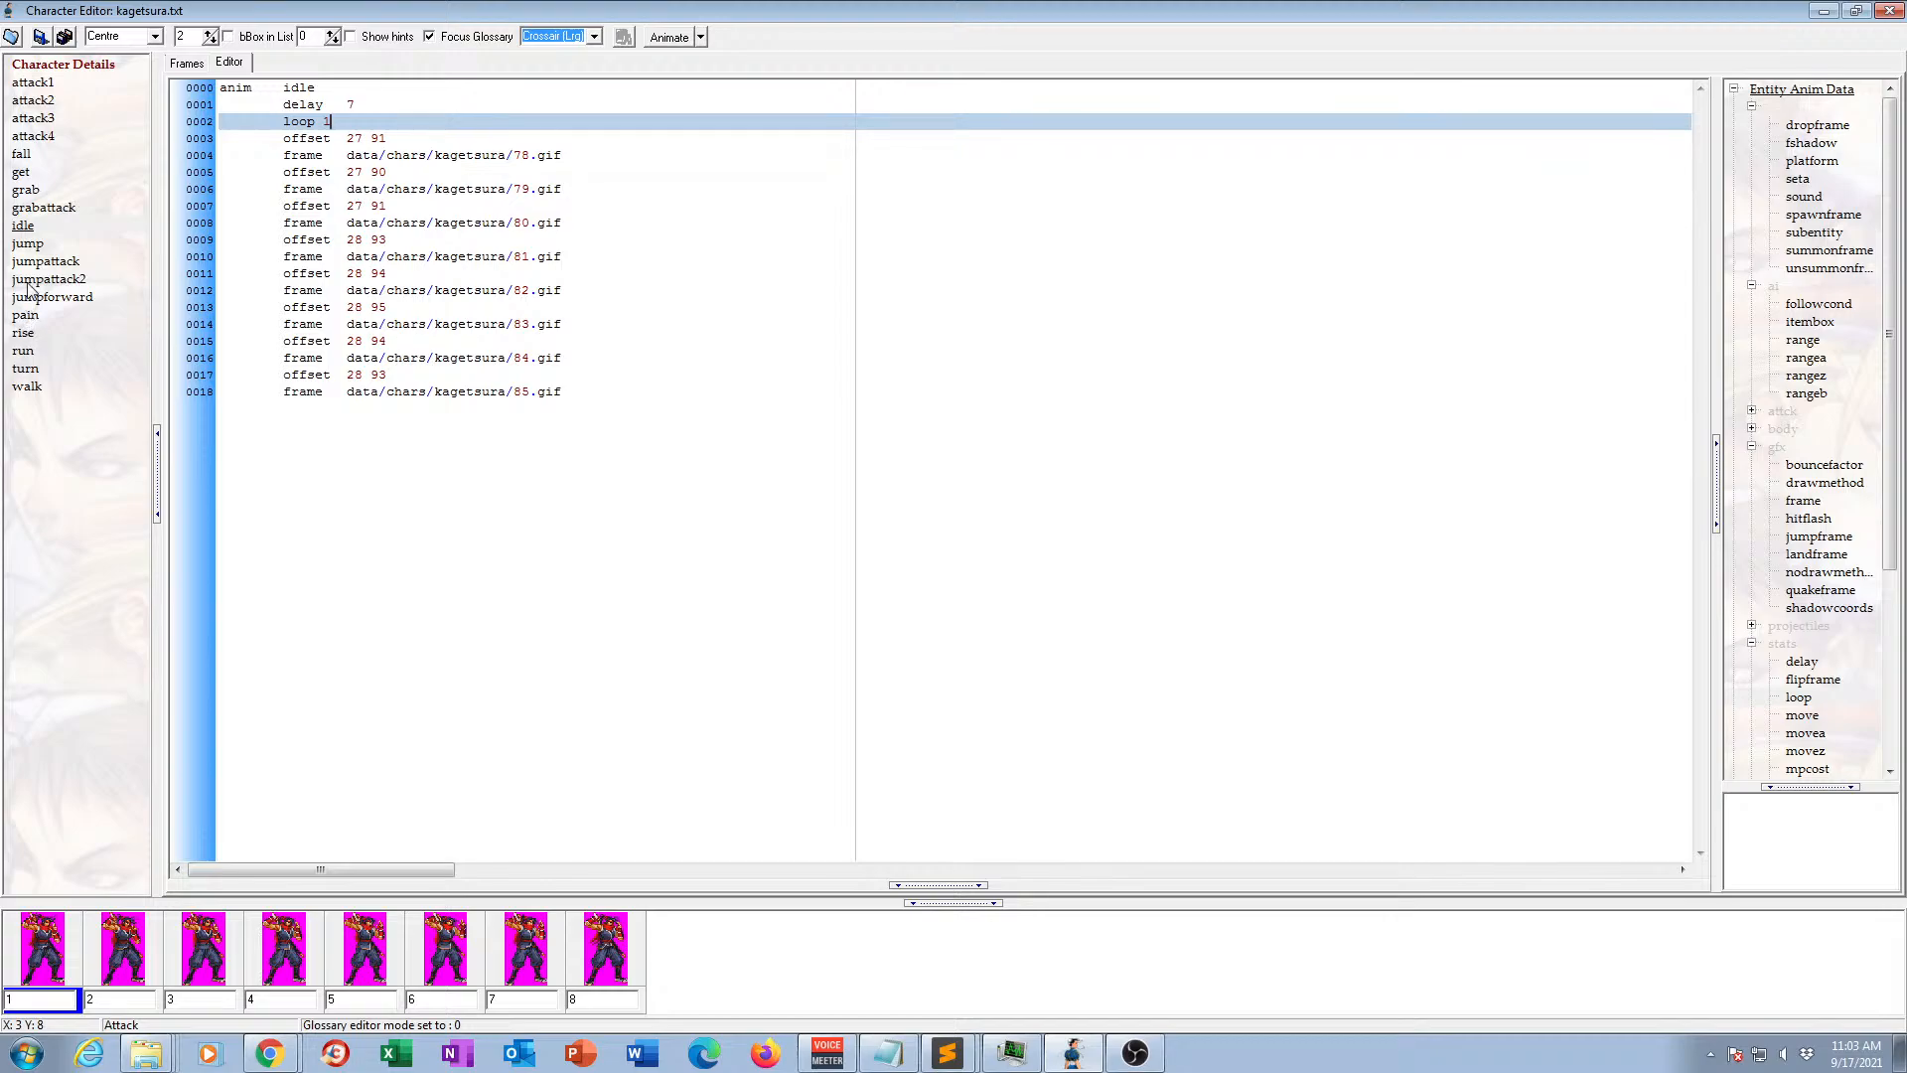
Delete the run and turn animations from the character.
{"action": "left_click", "coordinate": [19, 352]}
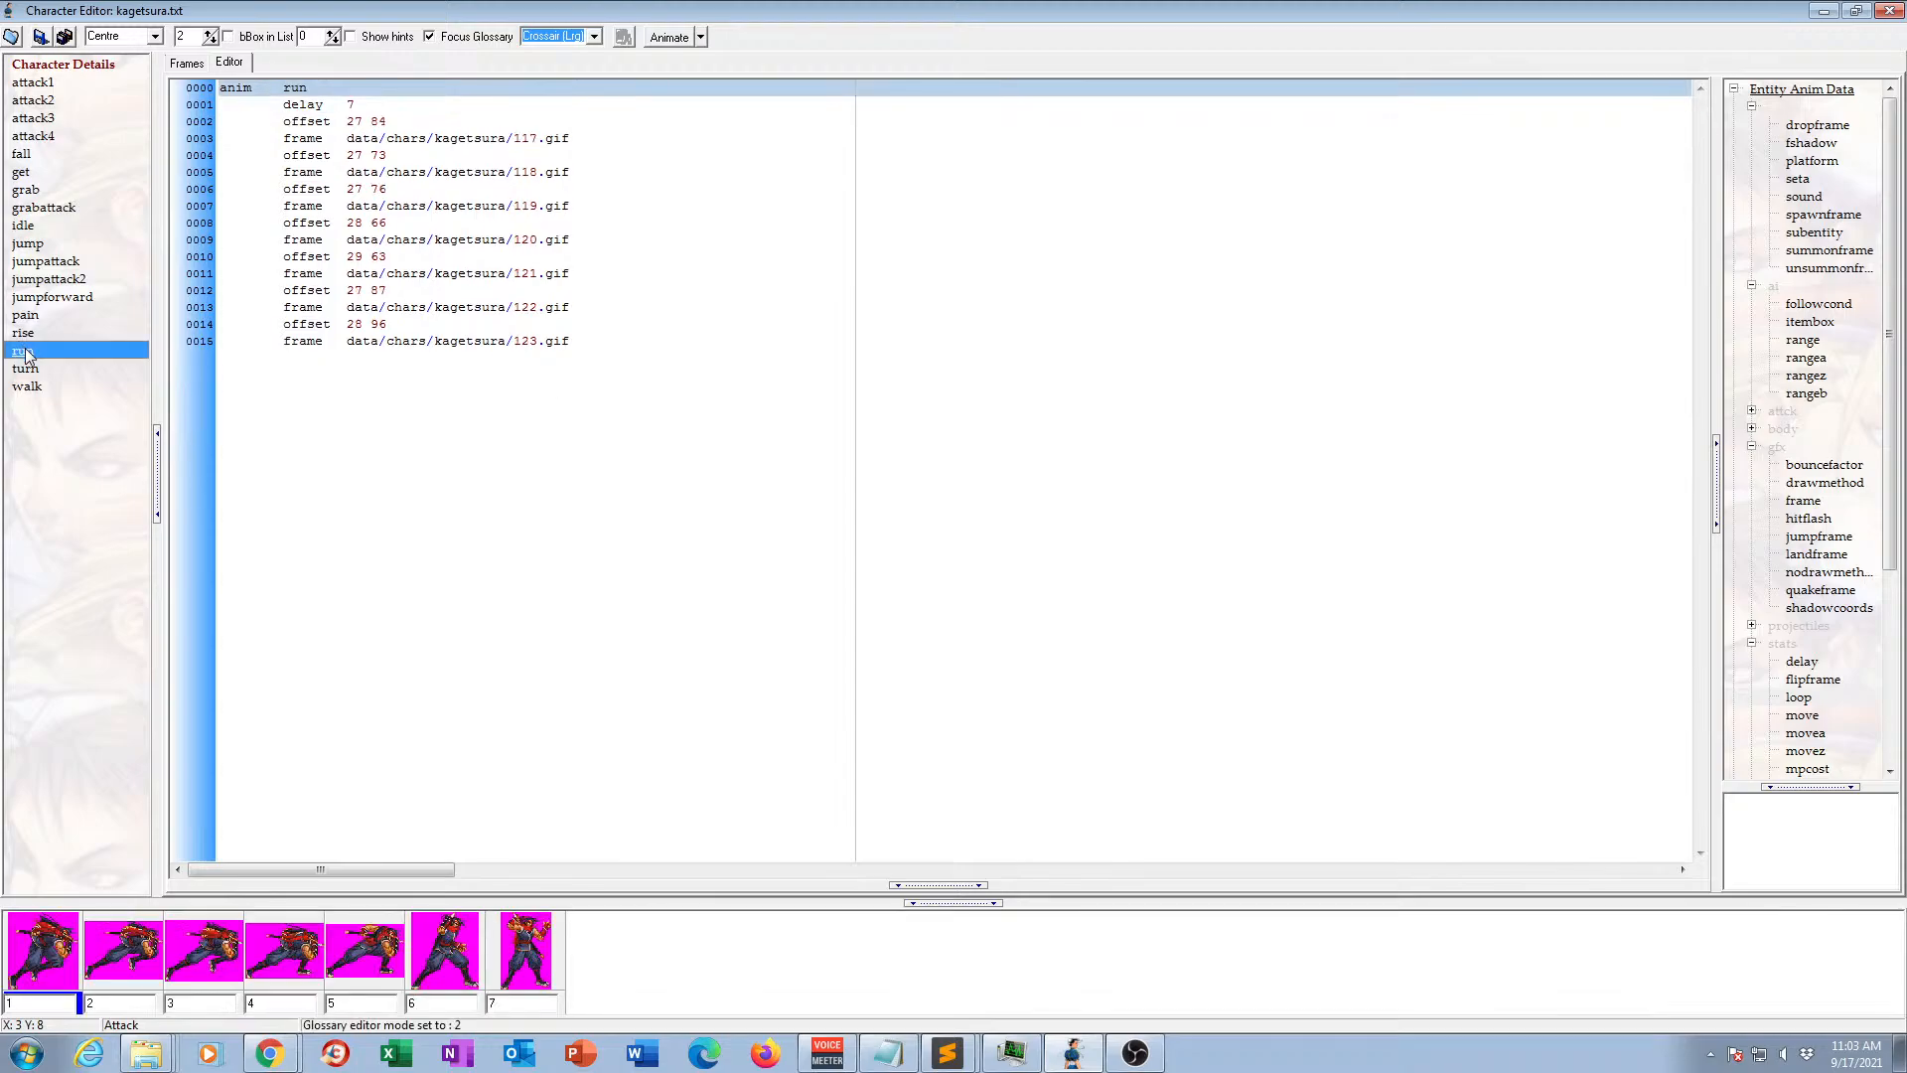
{"action": "key", "text": "Delete"}
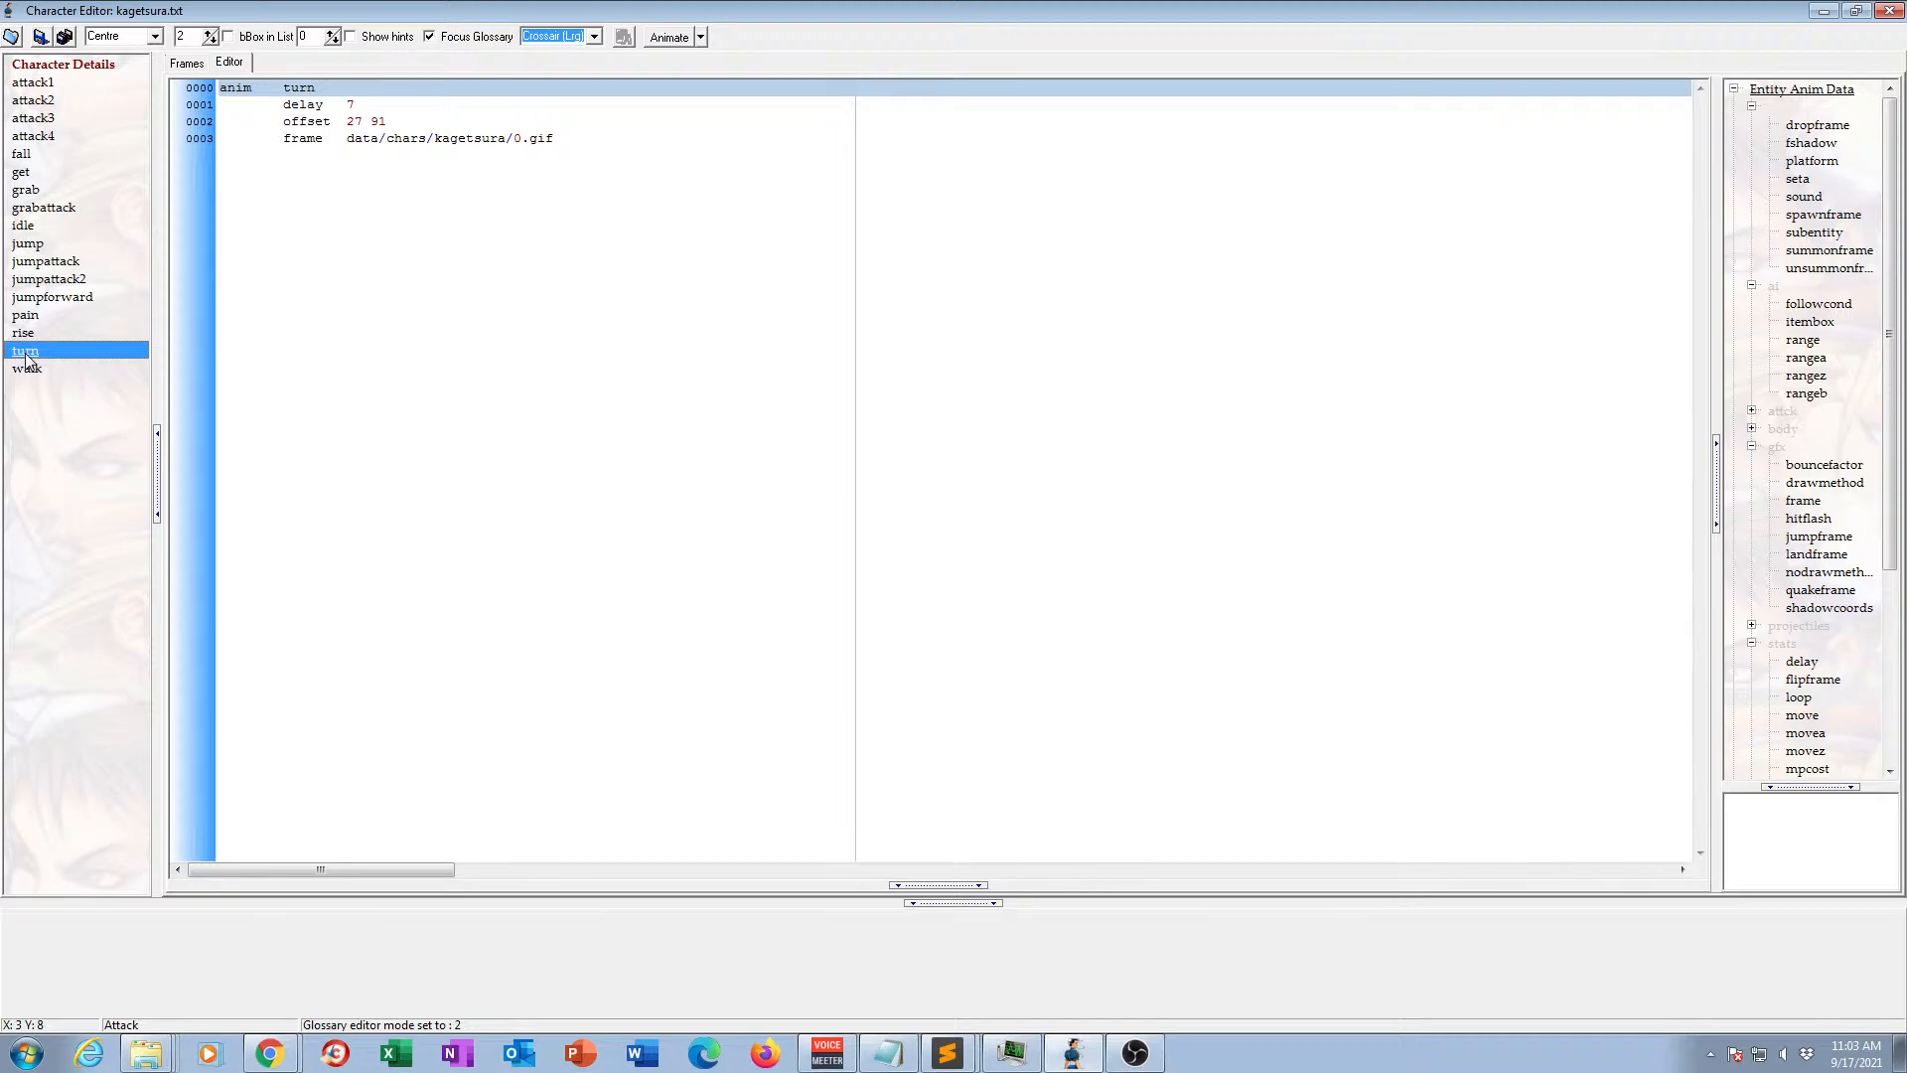
{"action": "key", "text": "Delete"}
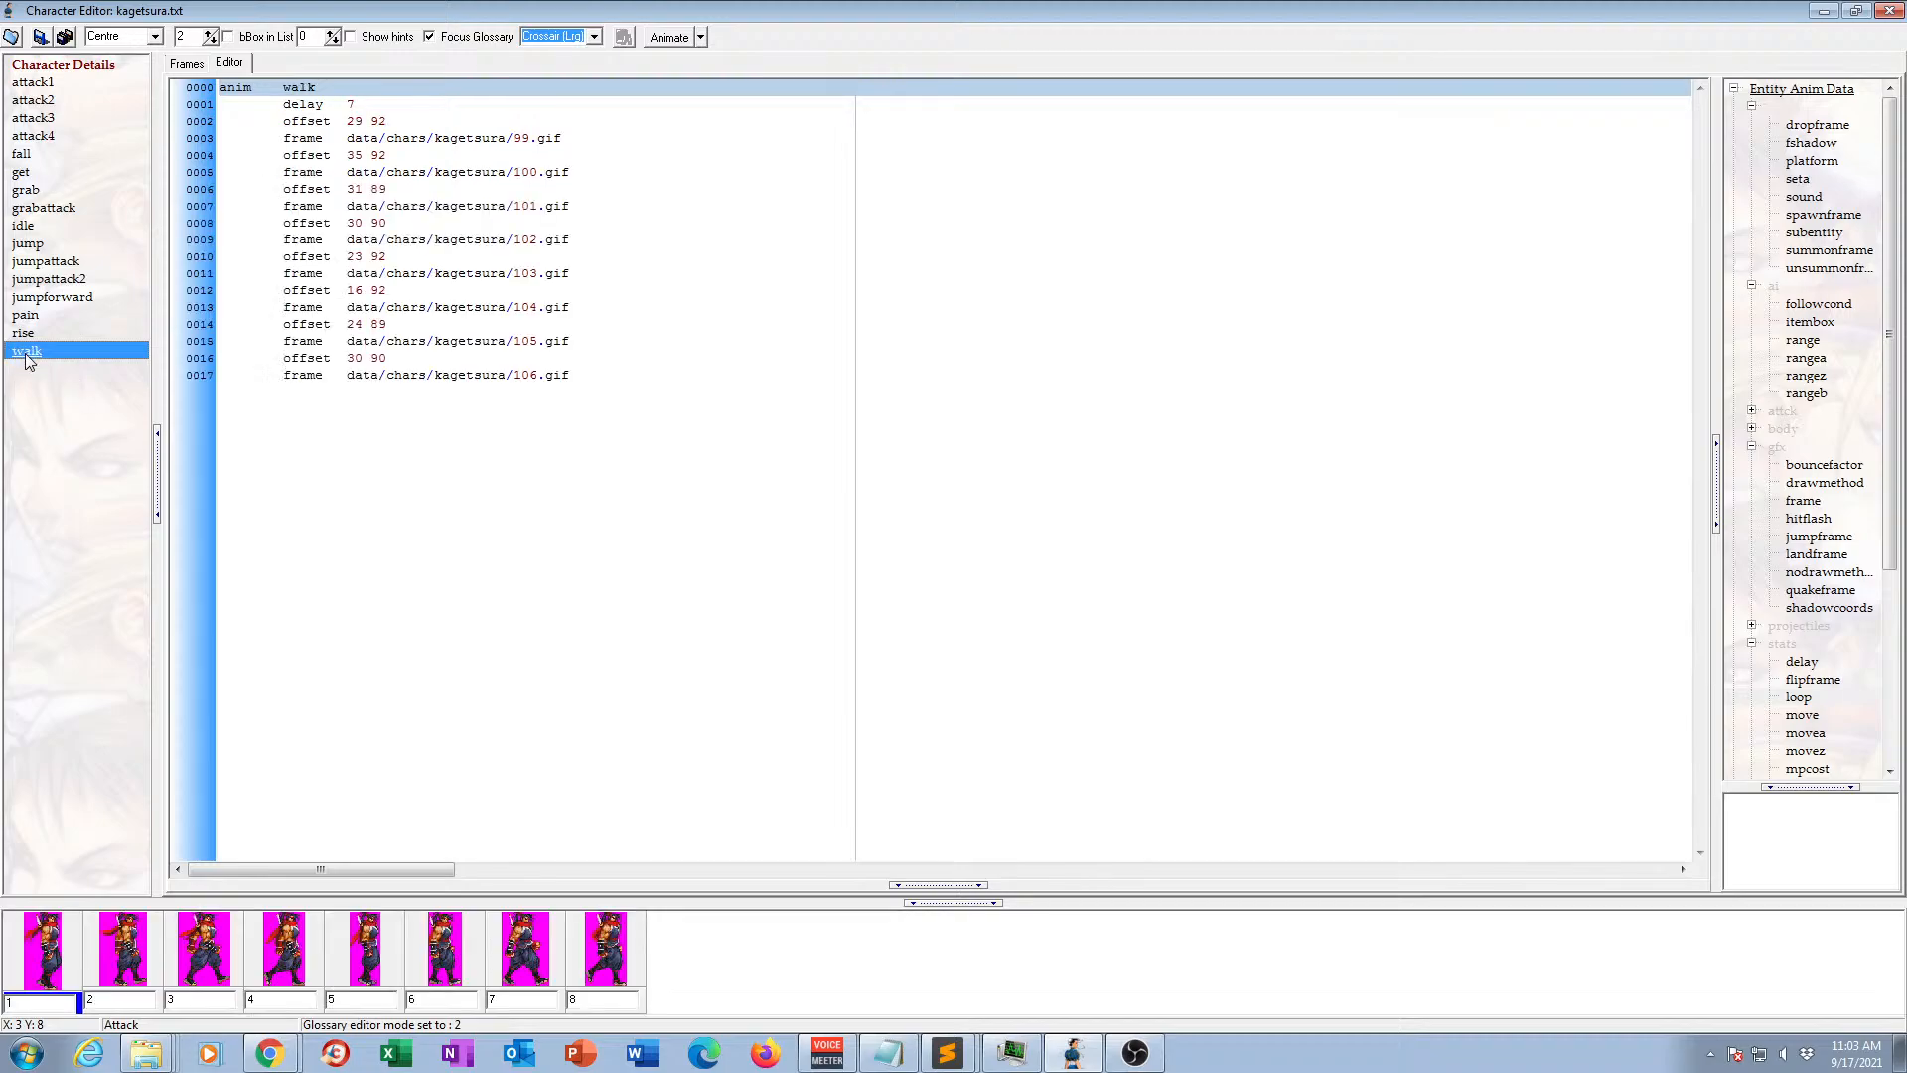
Add a "loop 1" line below the delay in the walk animation, save the character file, and close the character editor.
{"action": "left_click", "coordinate": [363, 105]}
{"action": "key", "text": "Return"}
{"action": "type", "text": "l"}
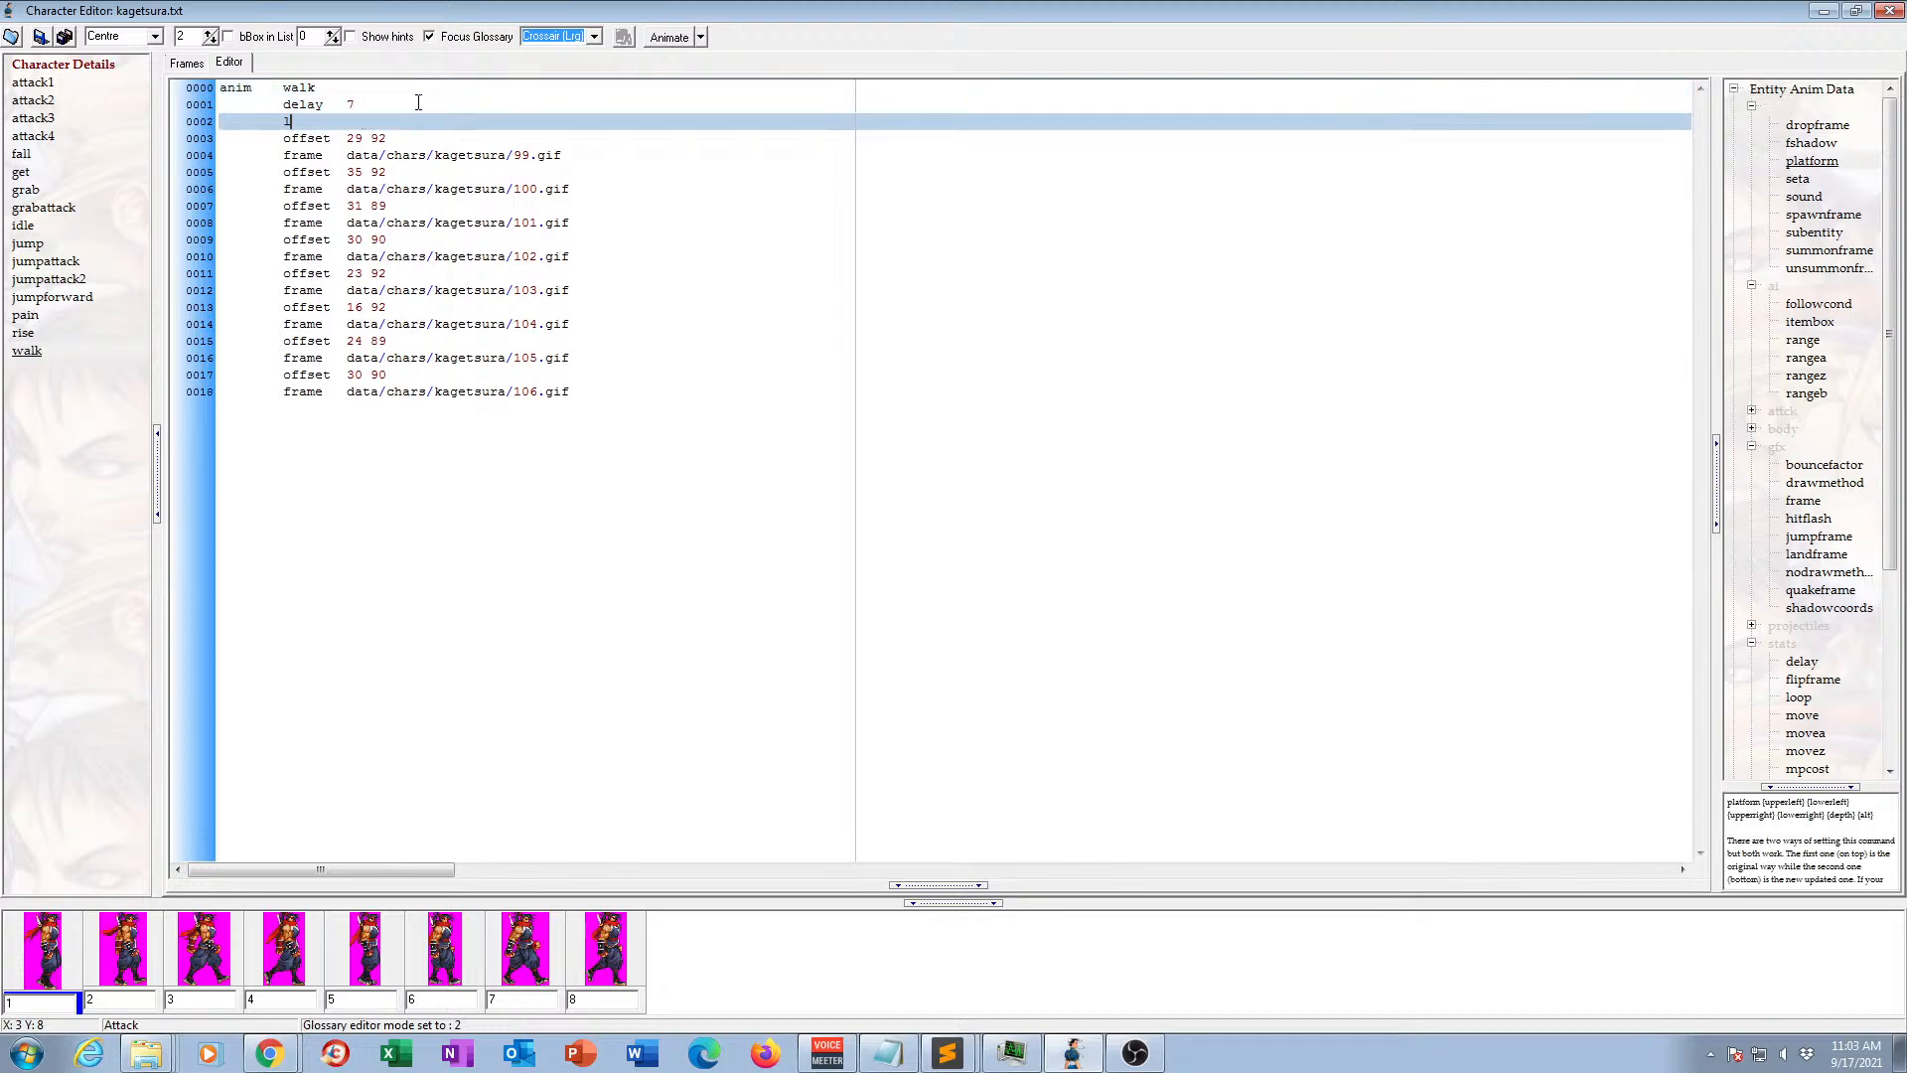
{"action": "type", "text": "oop 1"}
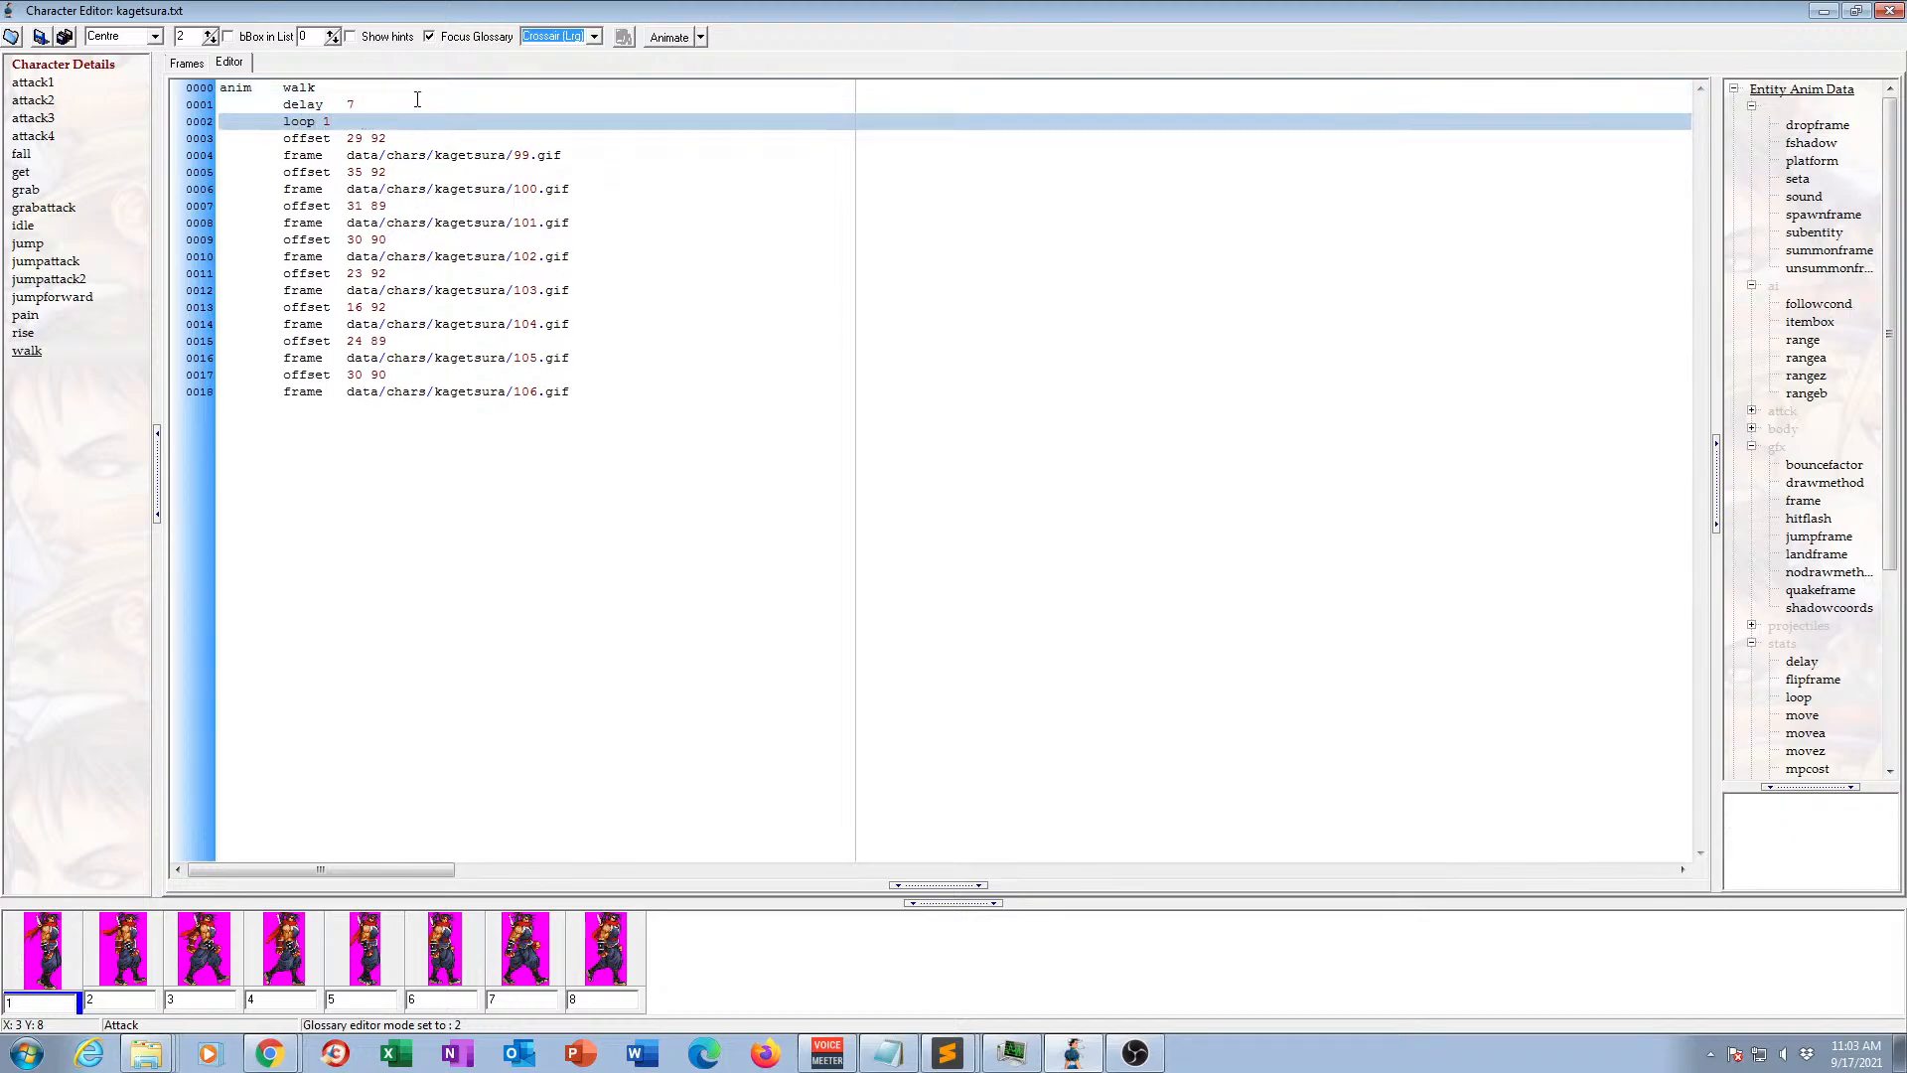
{"action": "left_click", "coordinate": [41, 36]}
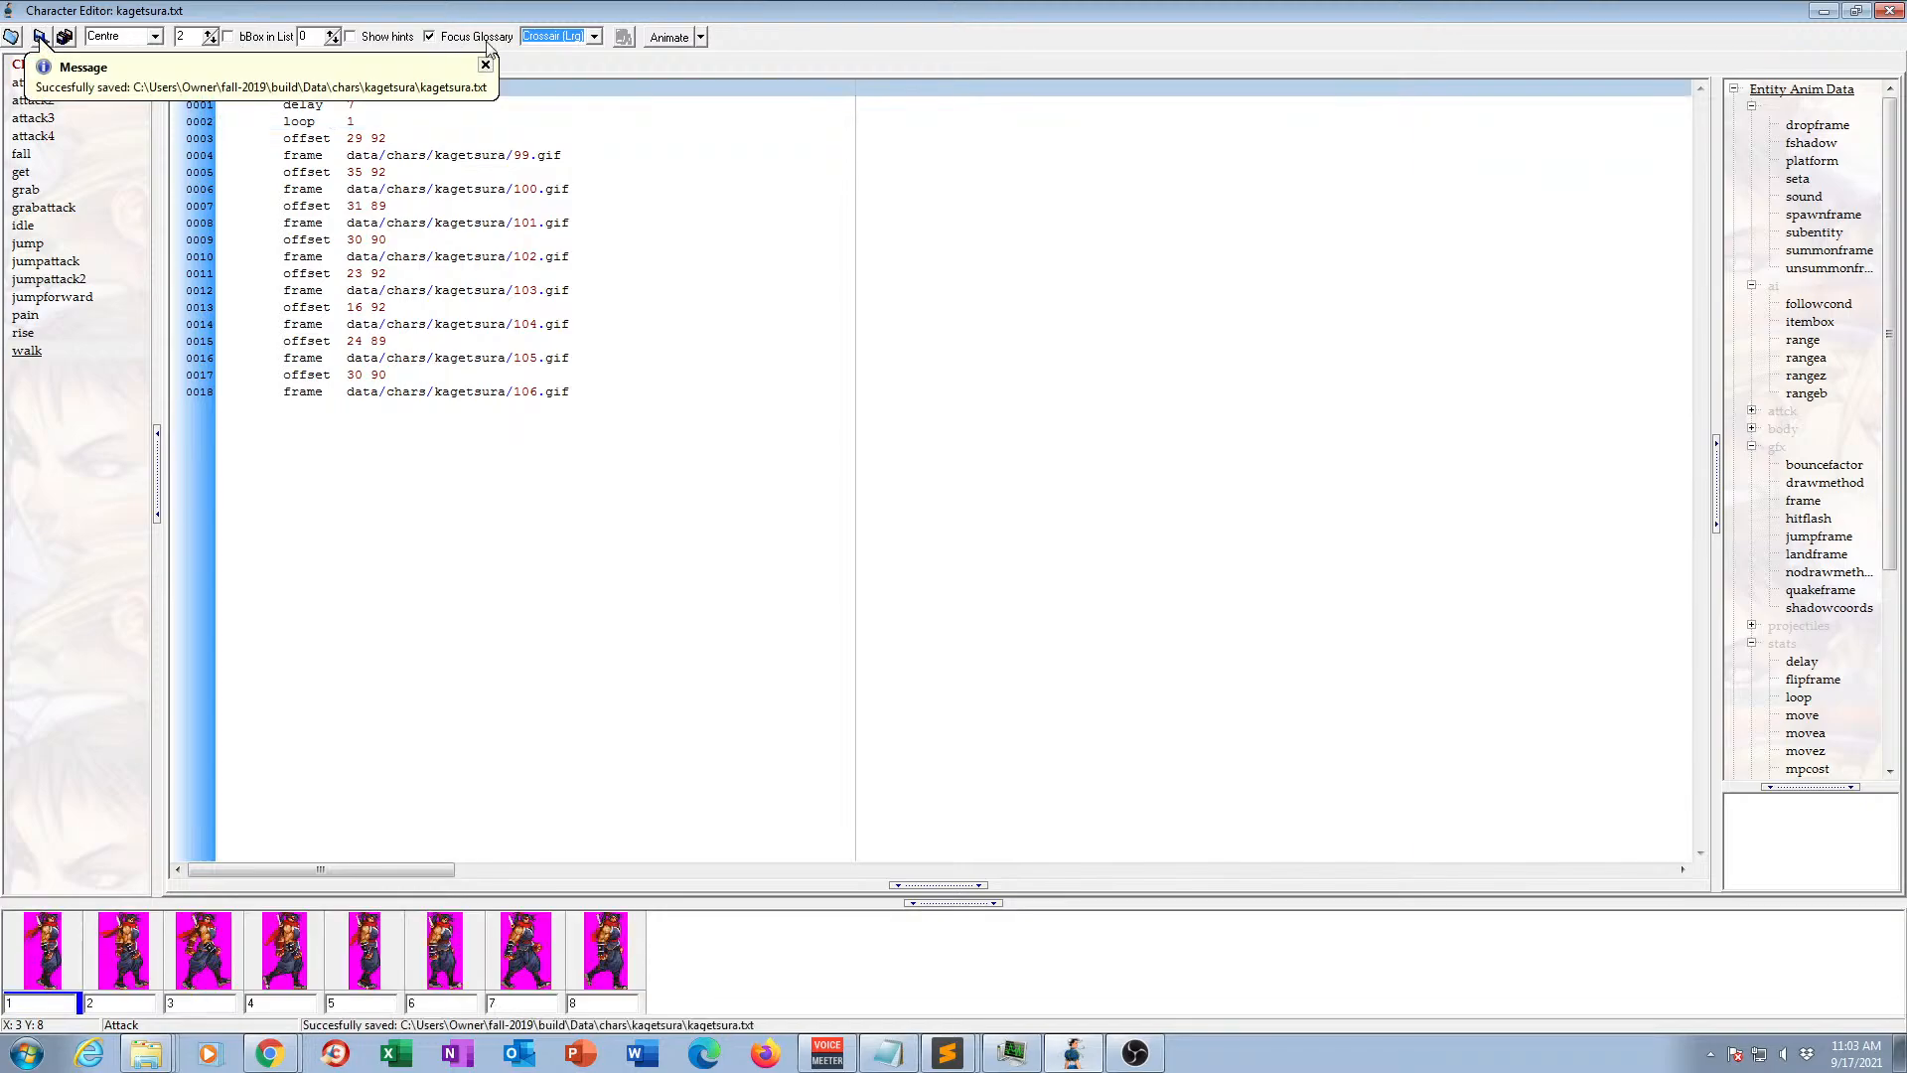
{"action": "left_click", "coordinate": [1888, 12]}
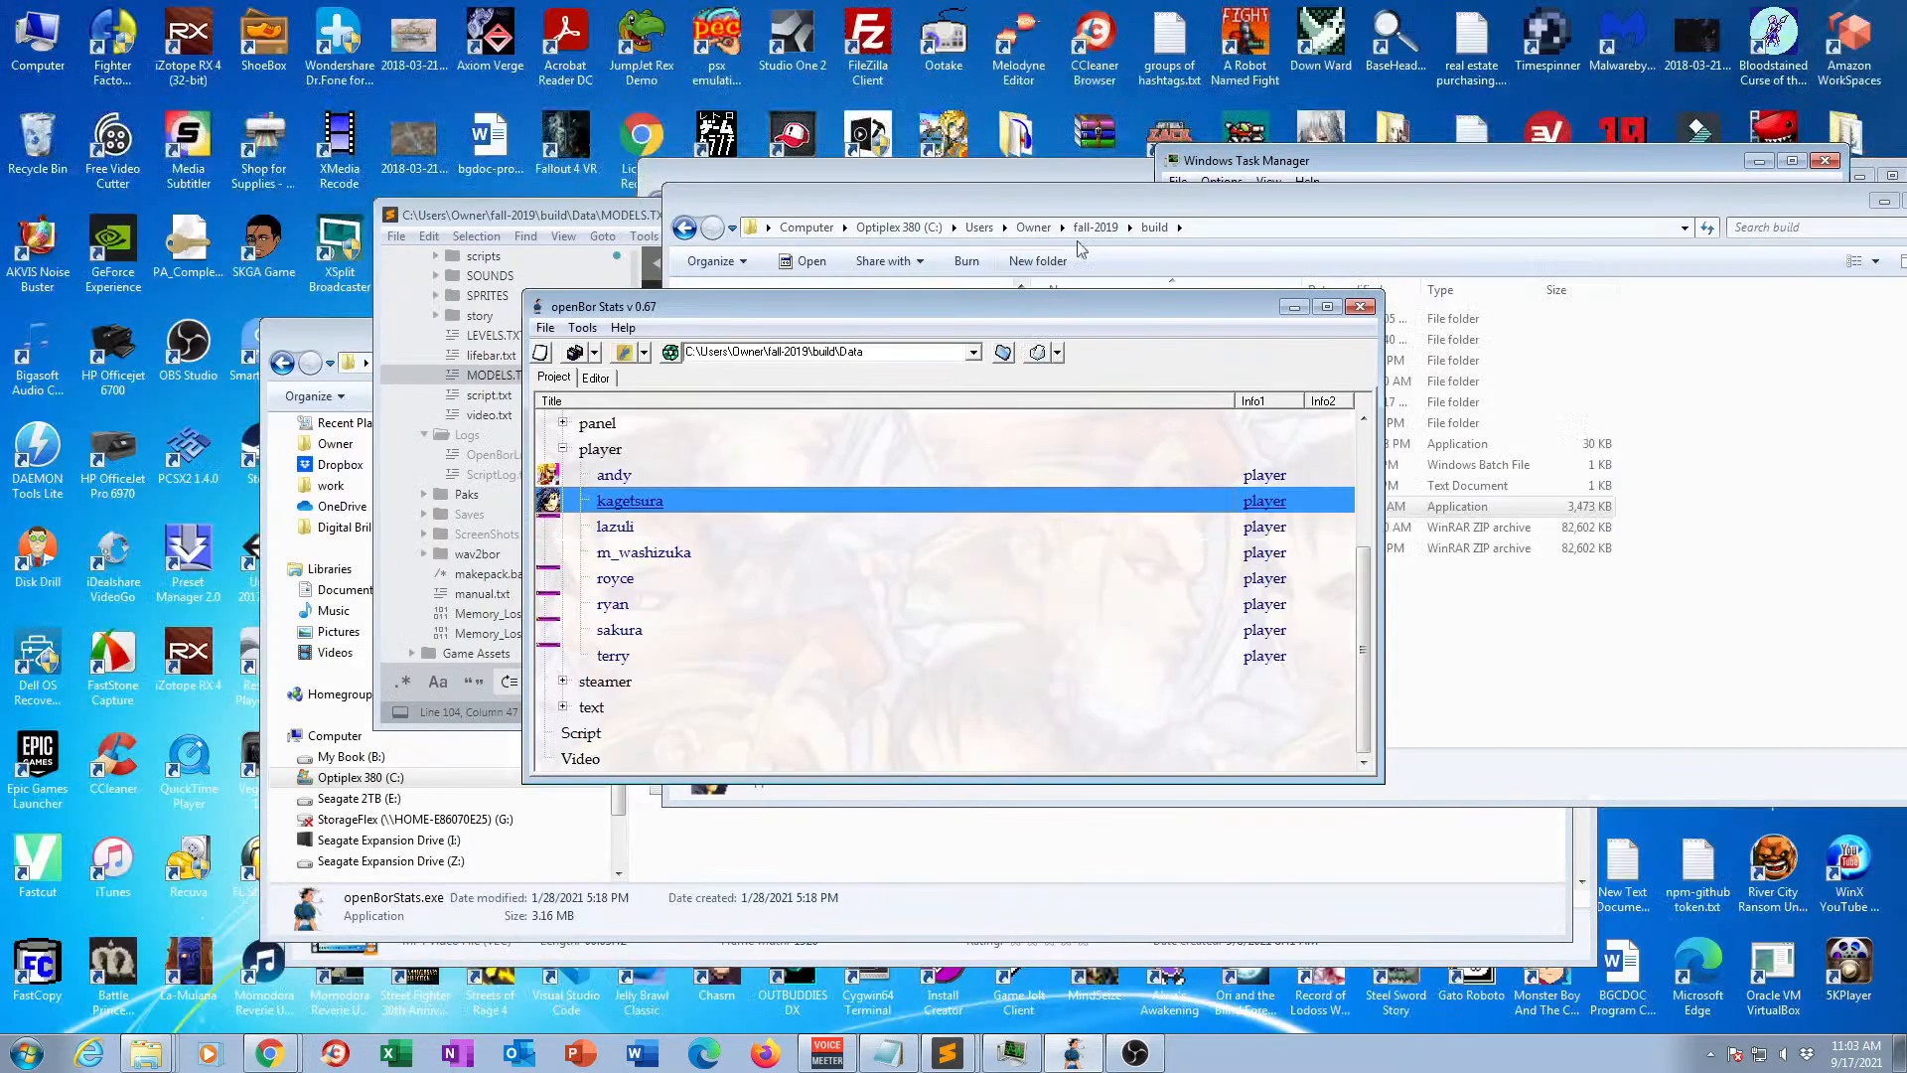
Run Memory Loss Demo.exe again, start a new game, and choose Kagetsura as the player character.
{"action": "double_click", "coordinate": [1157, 507]}
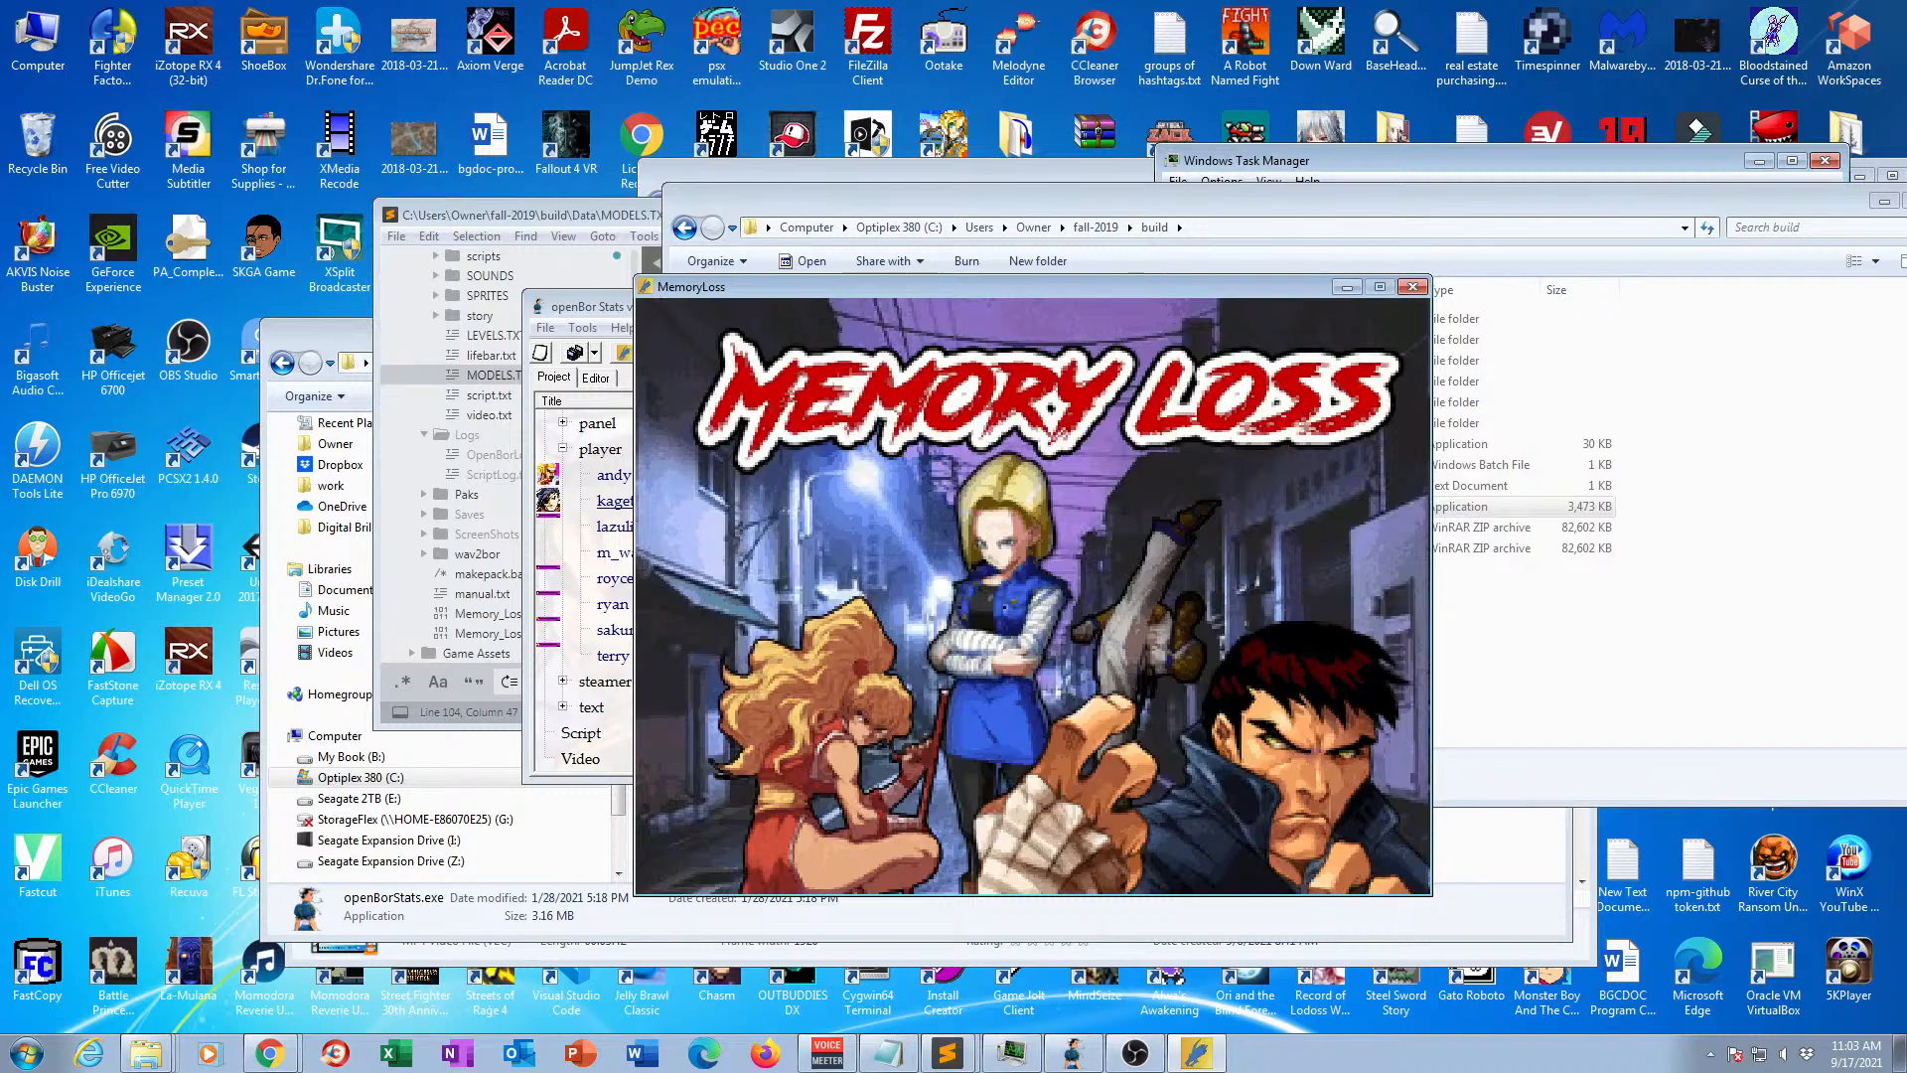
{"action": "key", "text": "Return"}
{"action": "key", "text": "Return"}
{"action": "key", "text": "Return"}
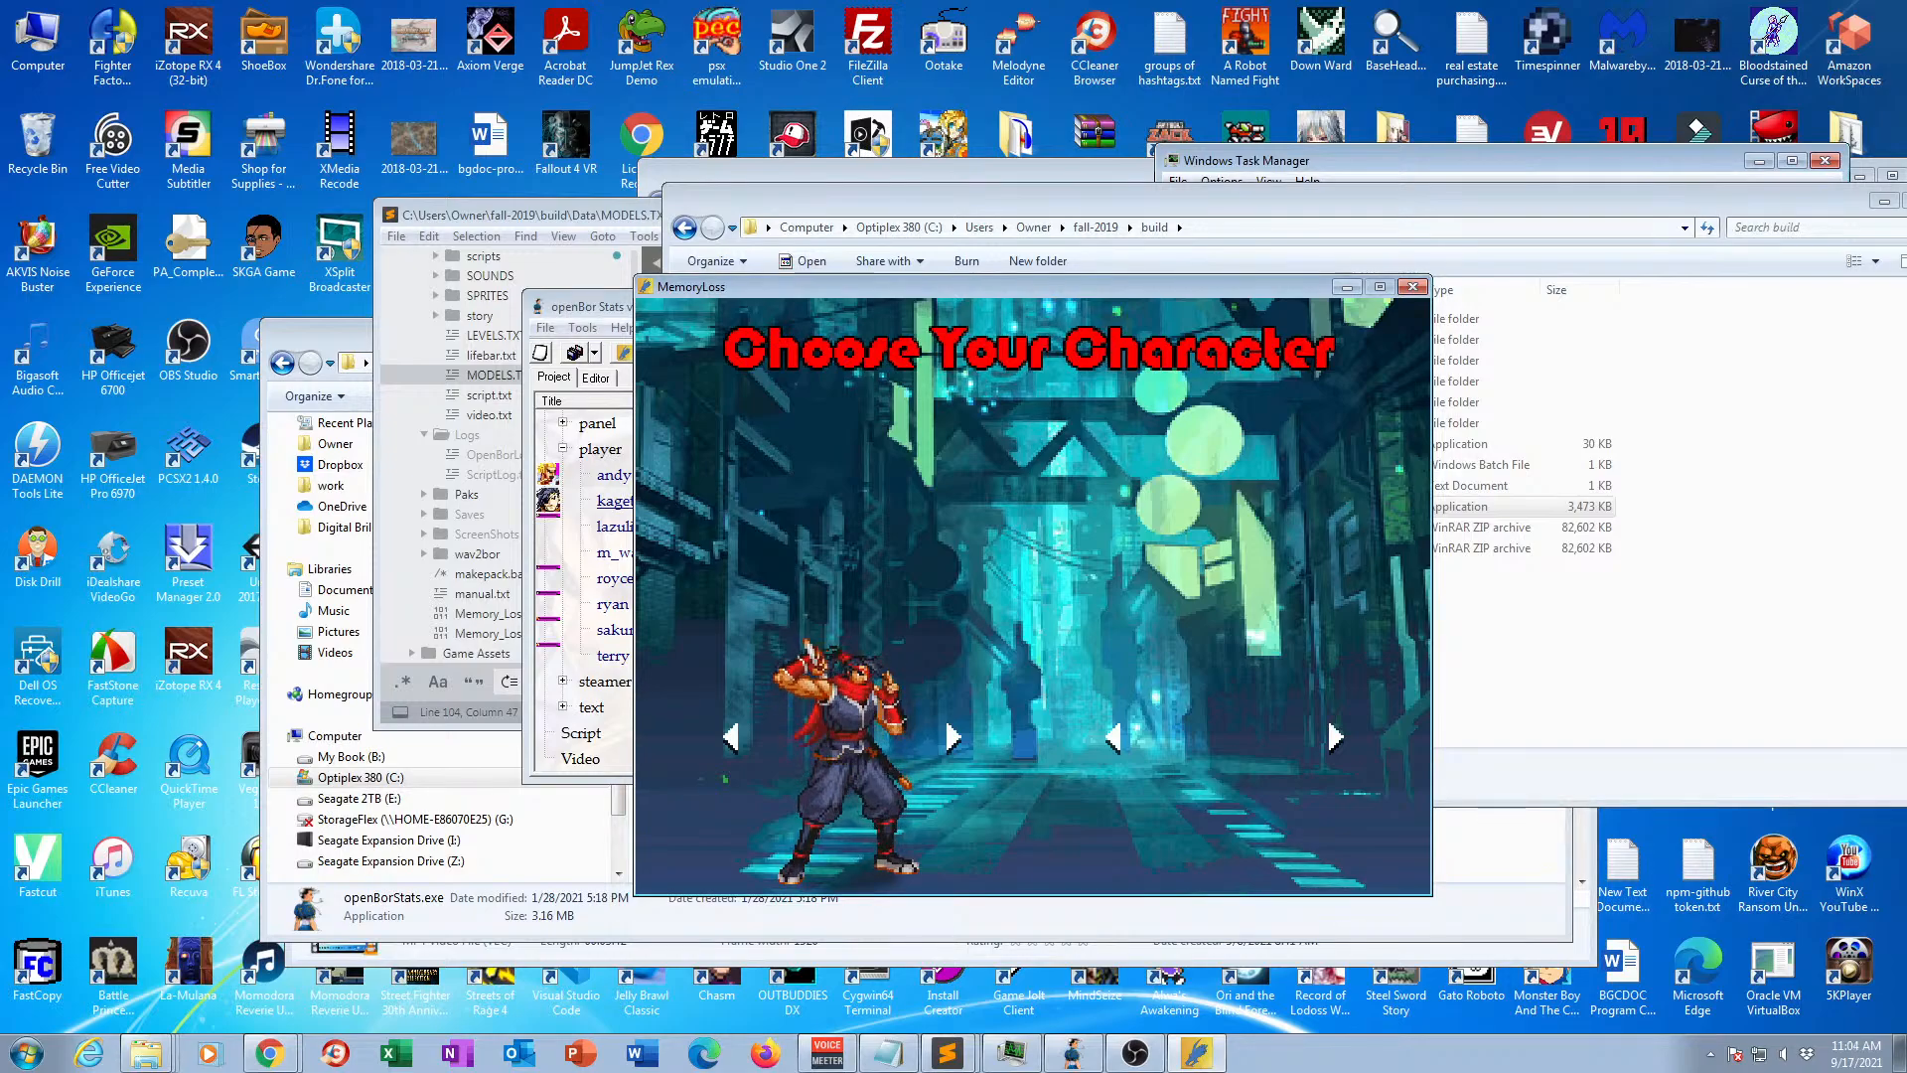
{"action": "key", "text": "Return"}
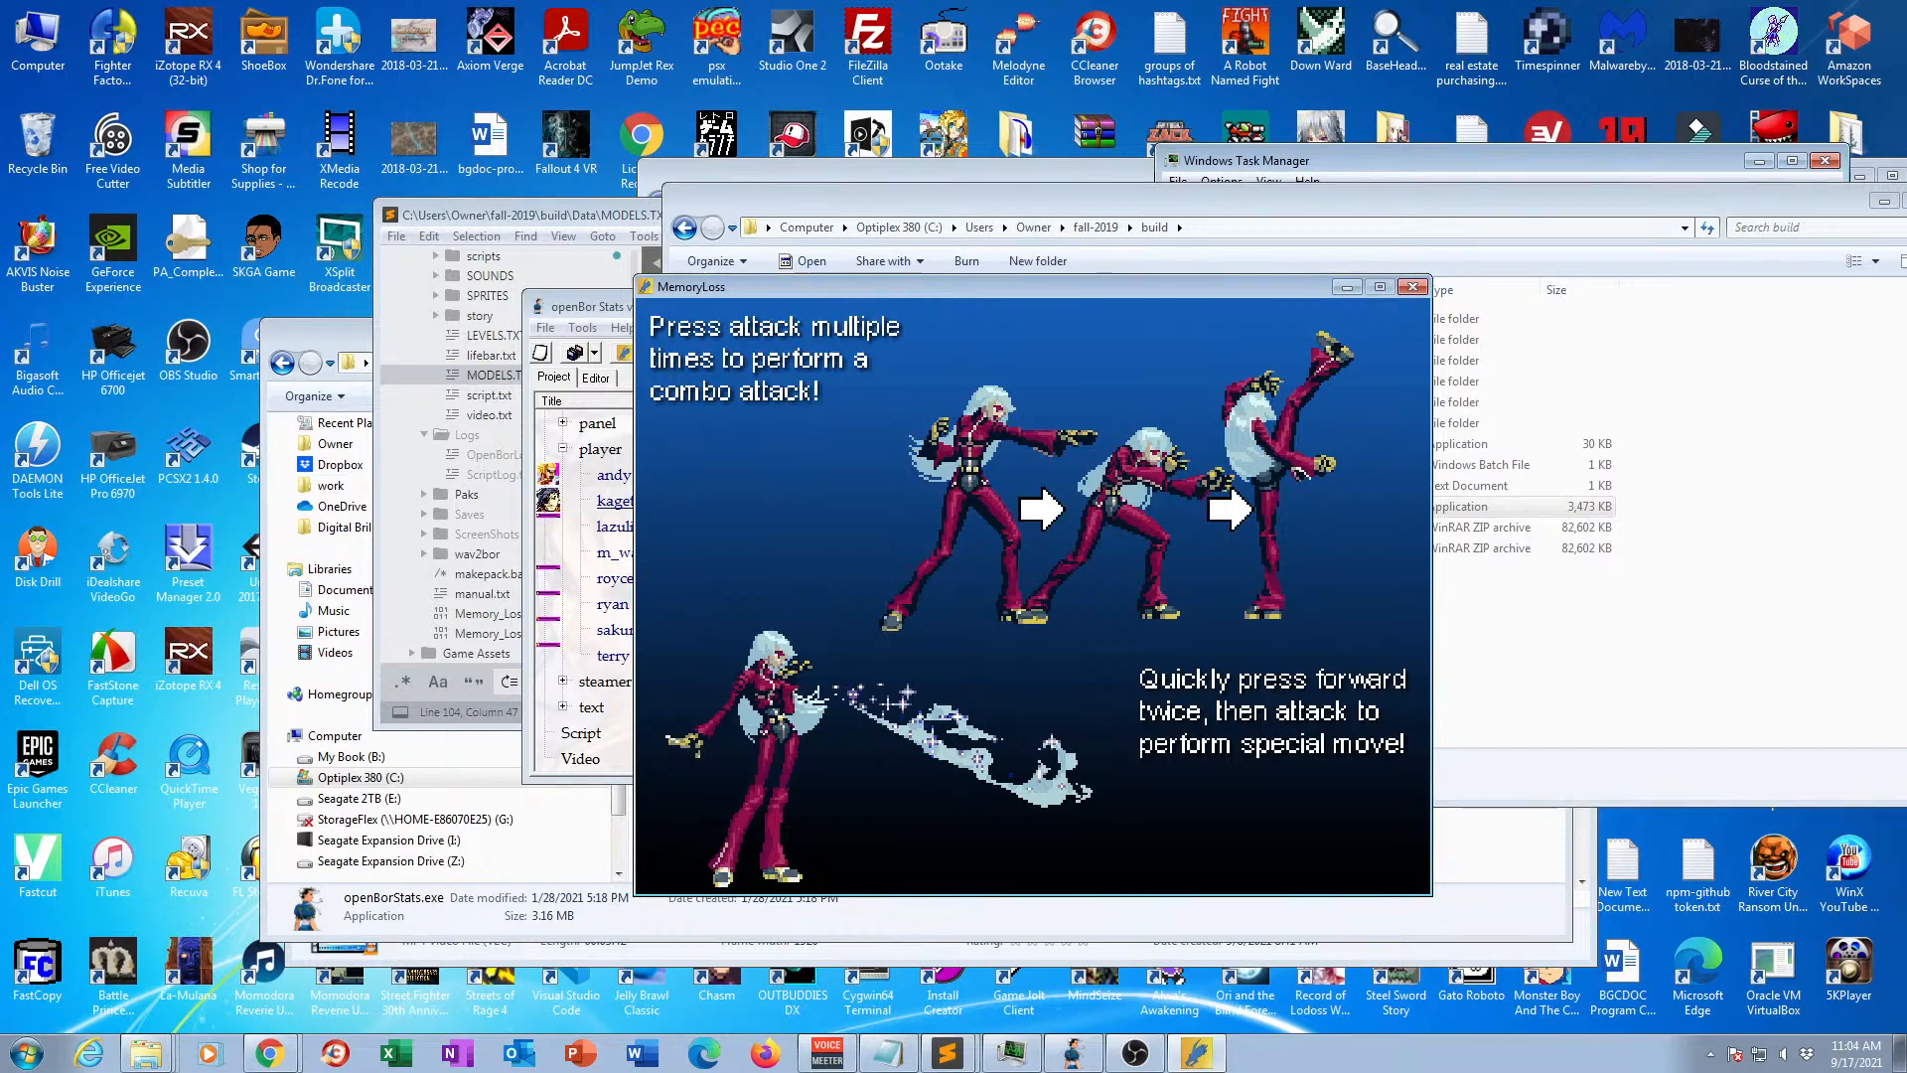
Skip the instruction screens and the opening story dialogue to reach the first level.
{"action": "key", "text": "Return"}
{"action": "key", "text": "Return"}
{"action": "key", "text": "Return"}
{"action": "key", "text": "Return"}
{"action": "key", "text": "Return"}
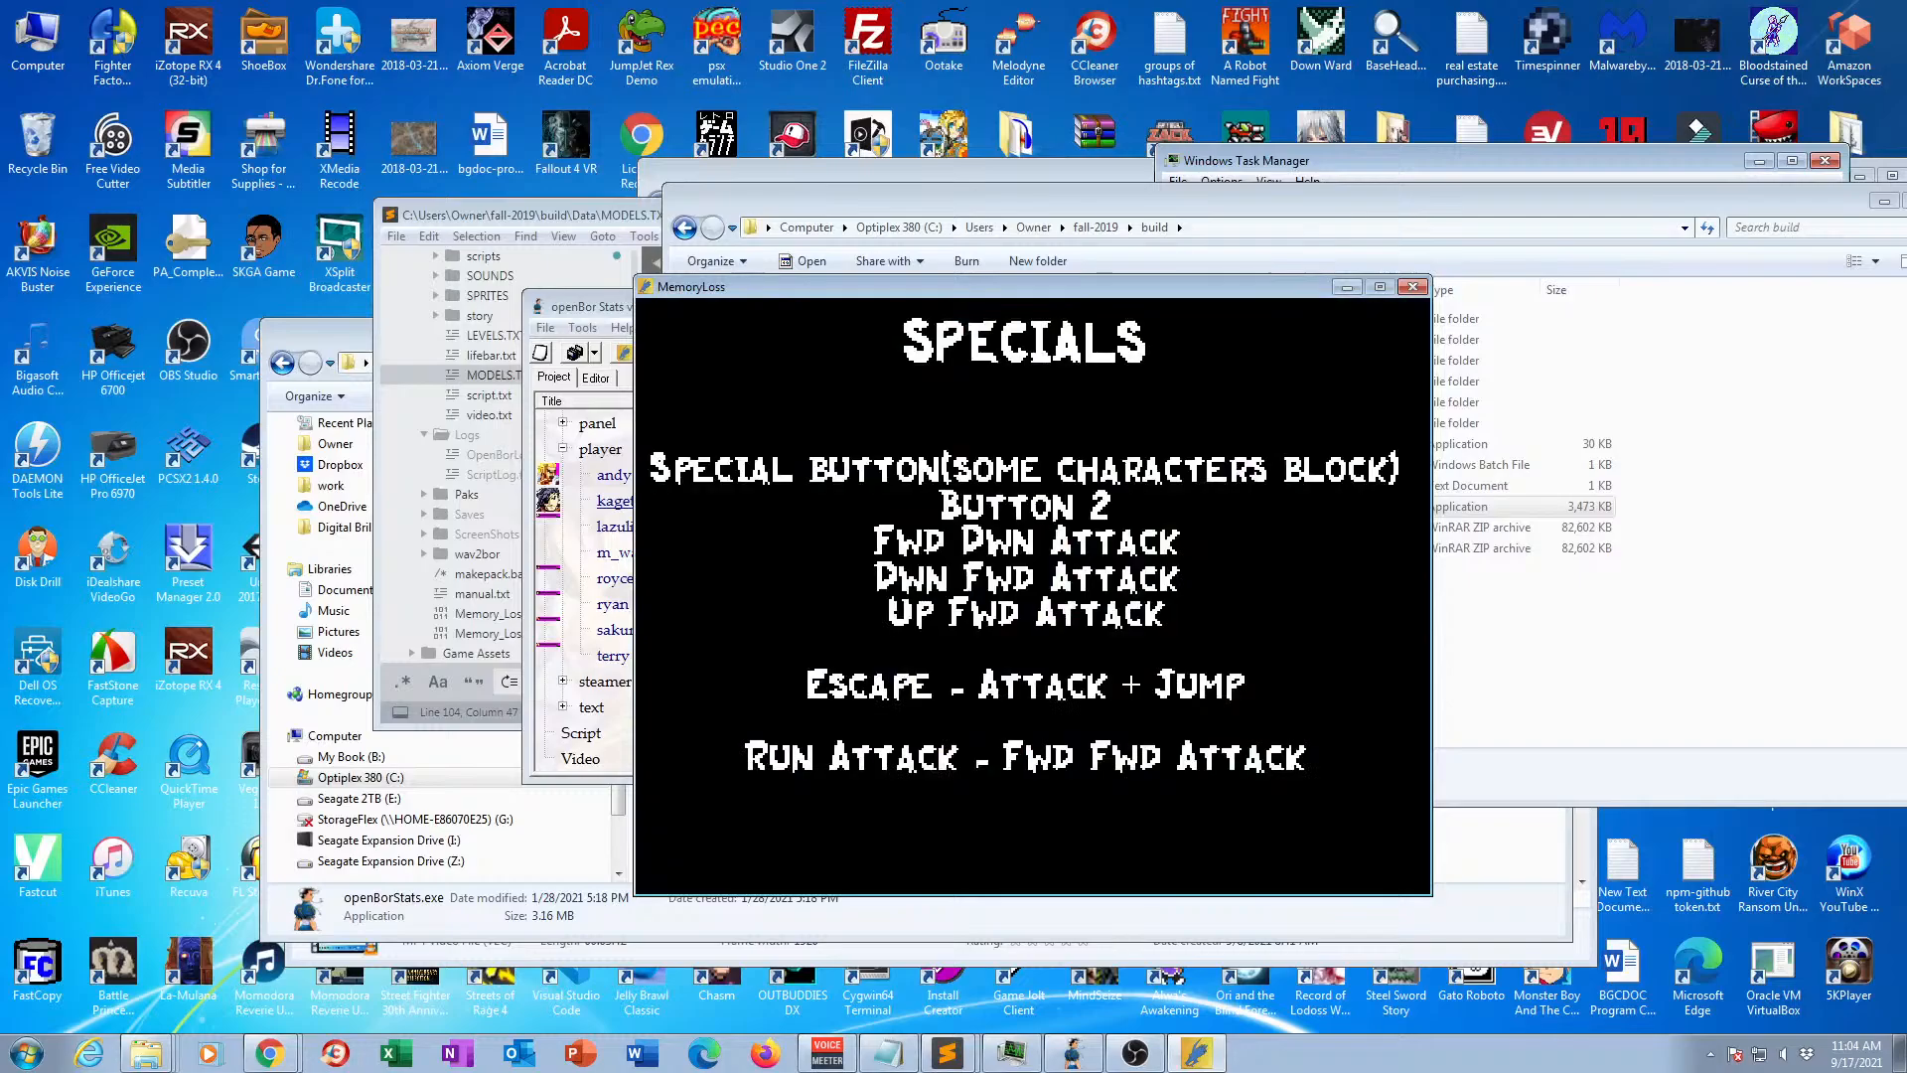
{"action": "key", "text": "Return"}
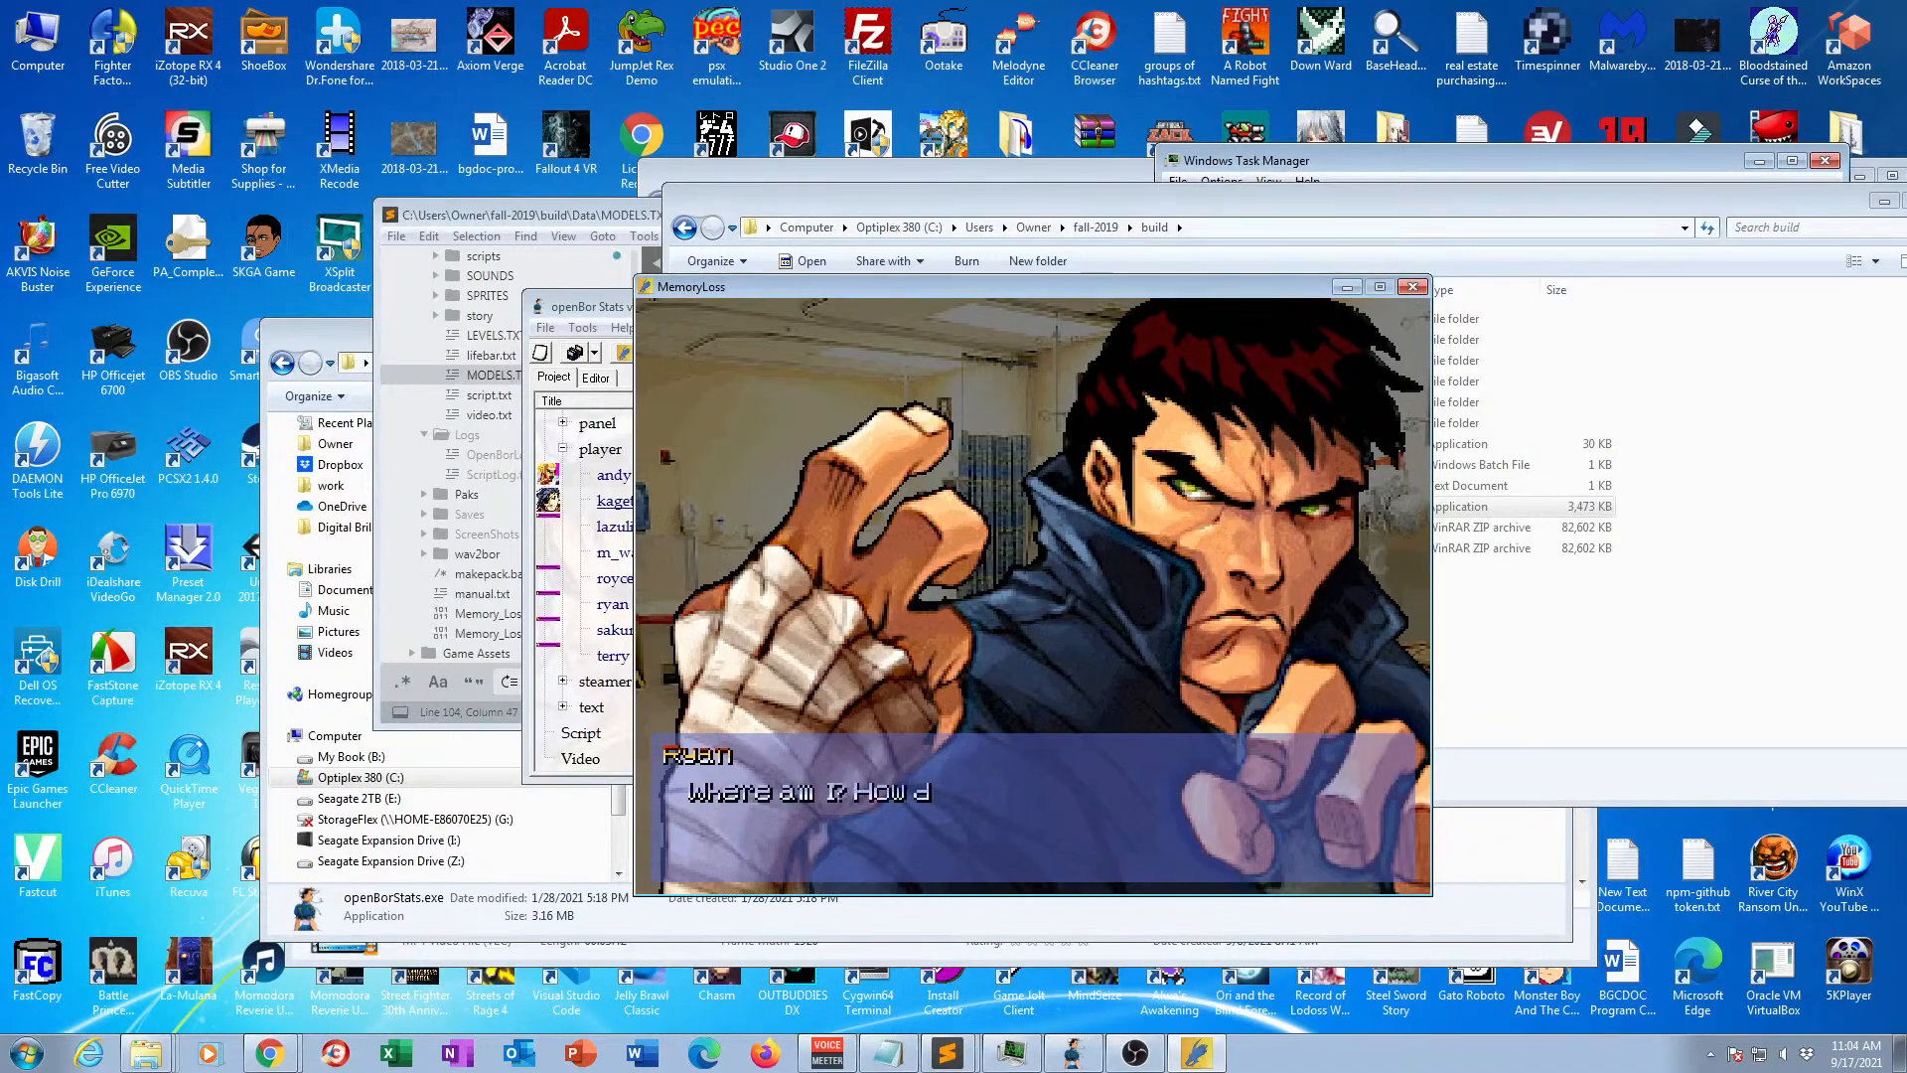
{"action": "key", "text": "a"}
{"action": "key", "text": "a"}
{"action": "key", "text": "a"}
{"action": "key", "text": "a"}
{"action": "key", "text": "a"}
{"action": "key", "text": "a"}
{"action": "key", "text": "a"}
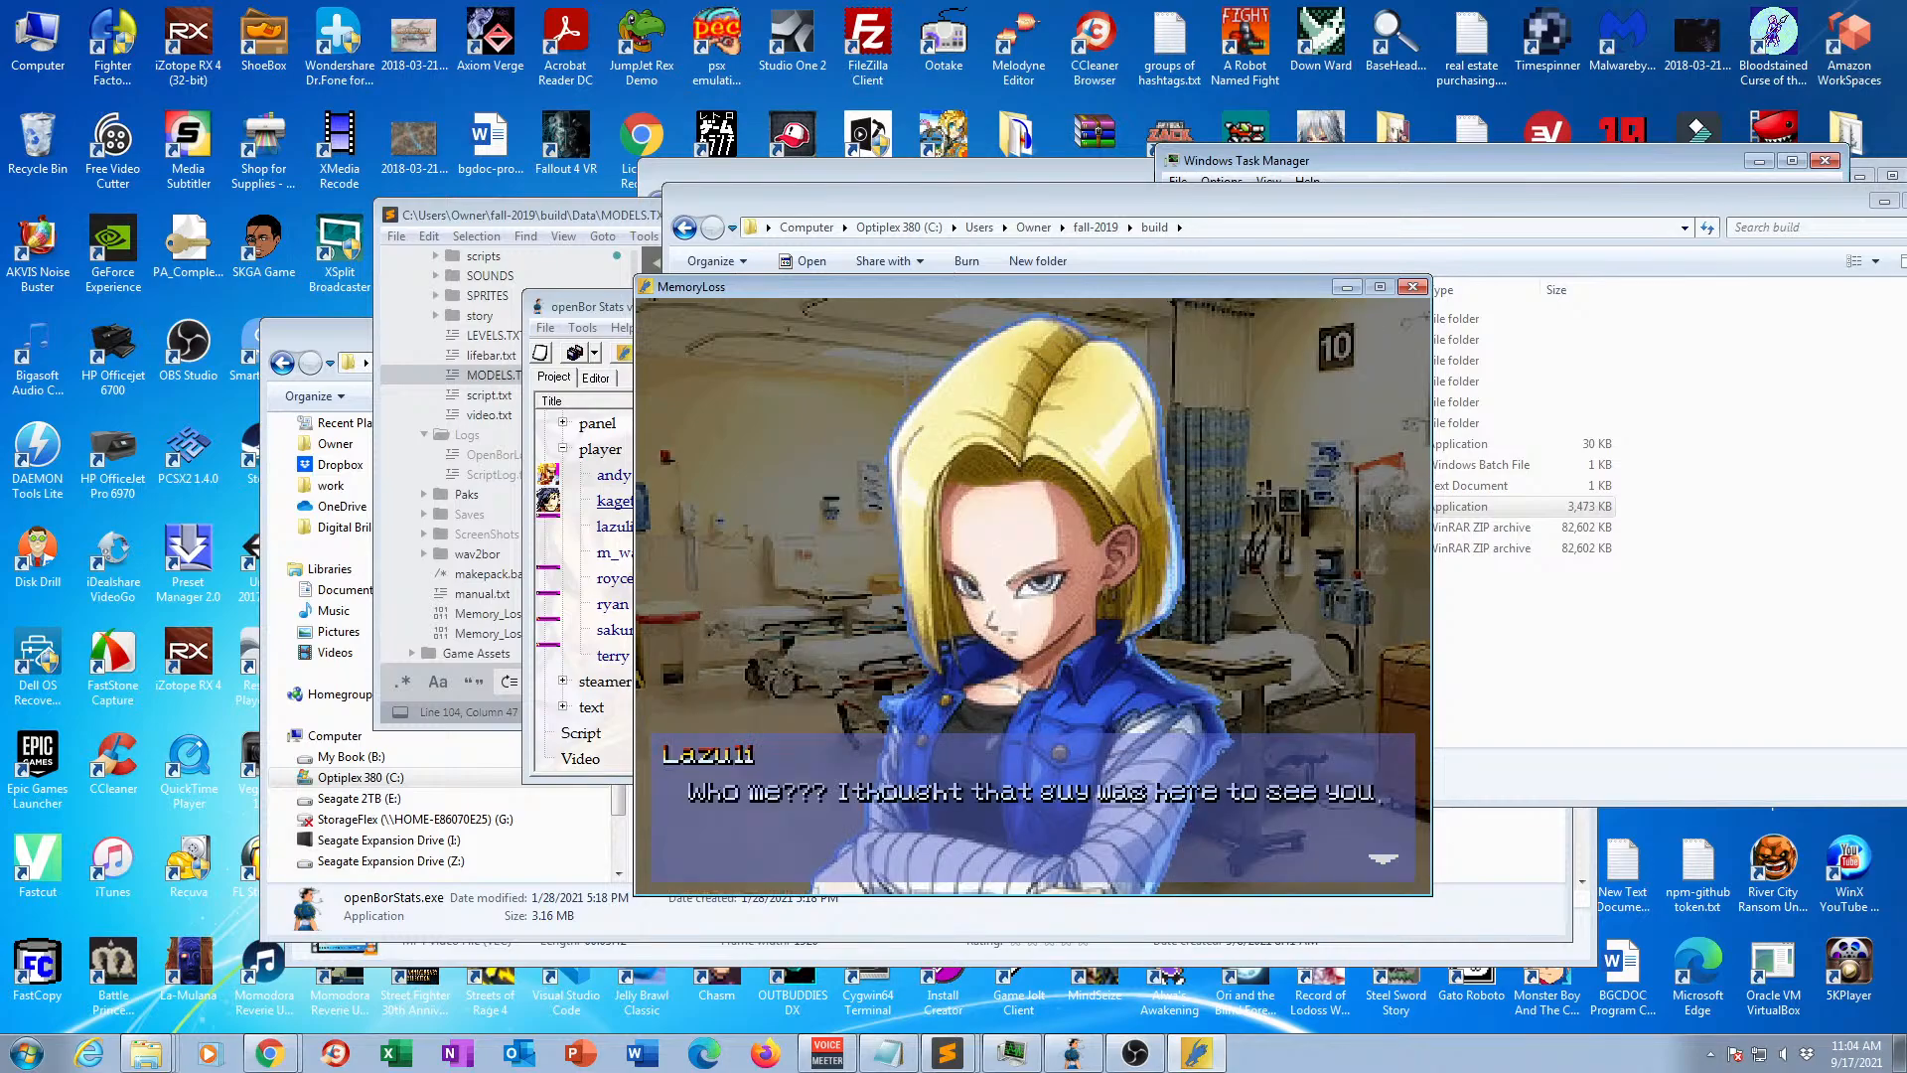
{"action": "key", "text": "a"}
{"action": "key", "text": "a"}
{"action": "key", "text": "a"}
{"action": "key", "text": "a"}
{"action": "key", "text": "a"}
{"action": "key", "text": "a"}
{"action": "key", "text": "a"}
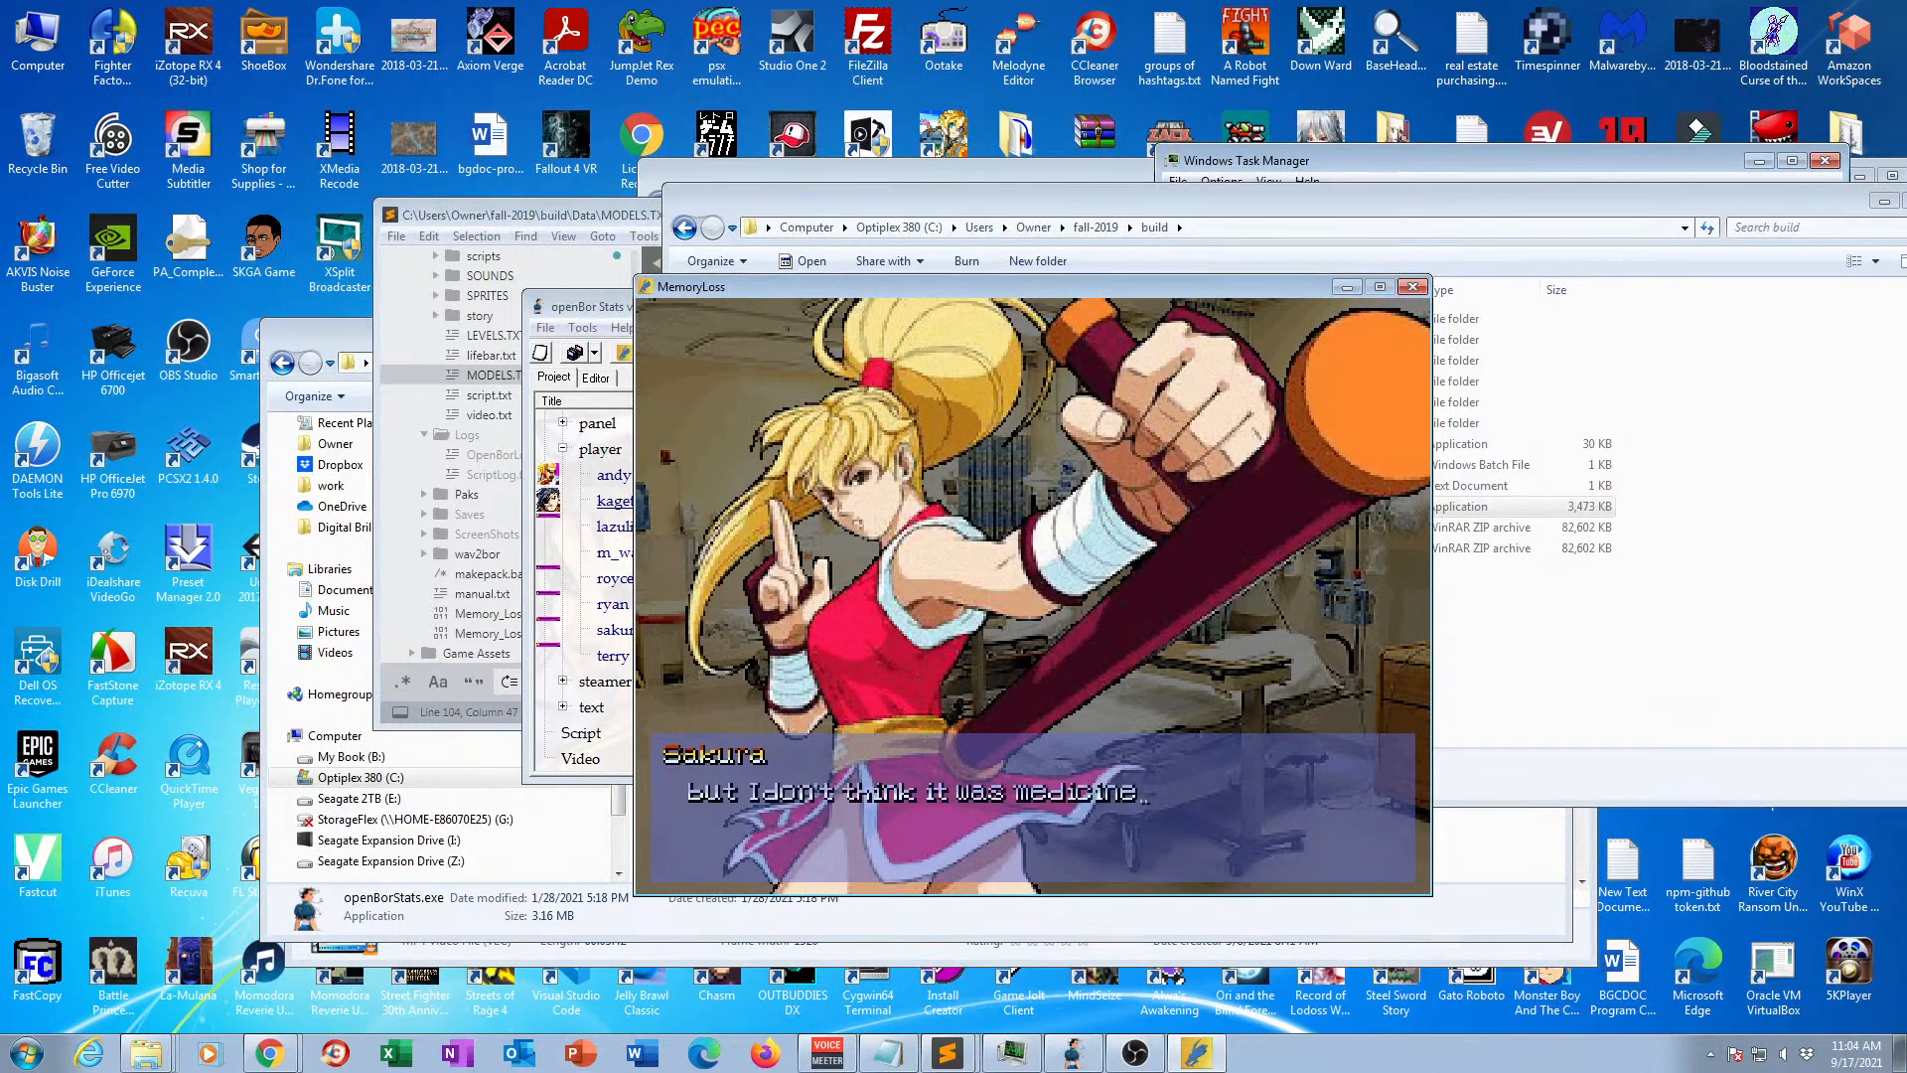
{"action": "key", "text": "a"}
{"action": "key", "text": "a"}
{"action": "key", "text": "a"}
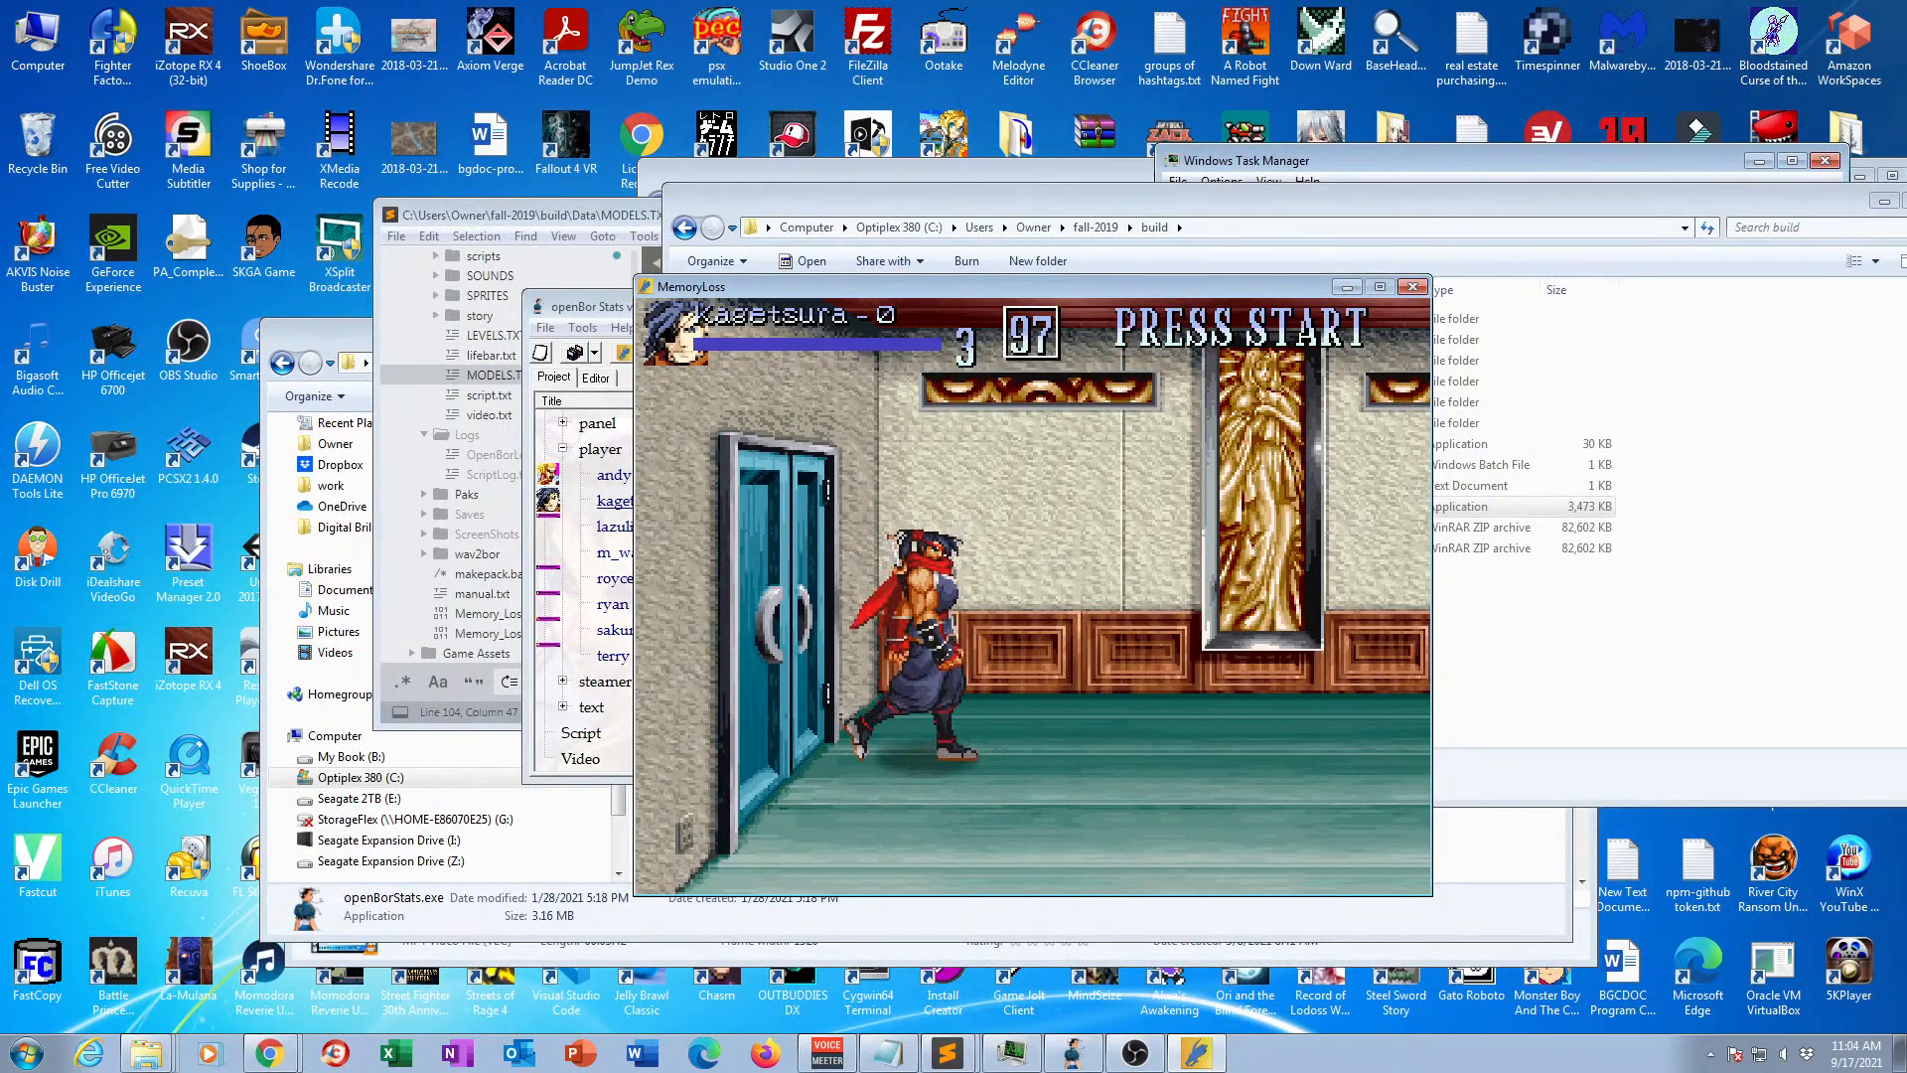
Test Kagetsura's walking and jumping in both directions in the first level.
{"action": "key", "text": "Down"}
{"action": "key", "text": "Left"}
{"action": "key", "text": "d"}
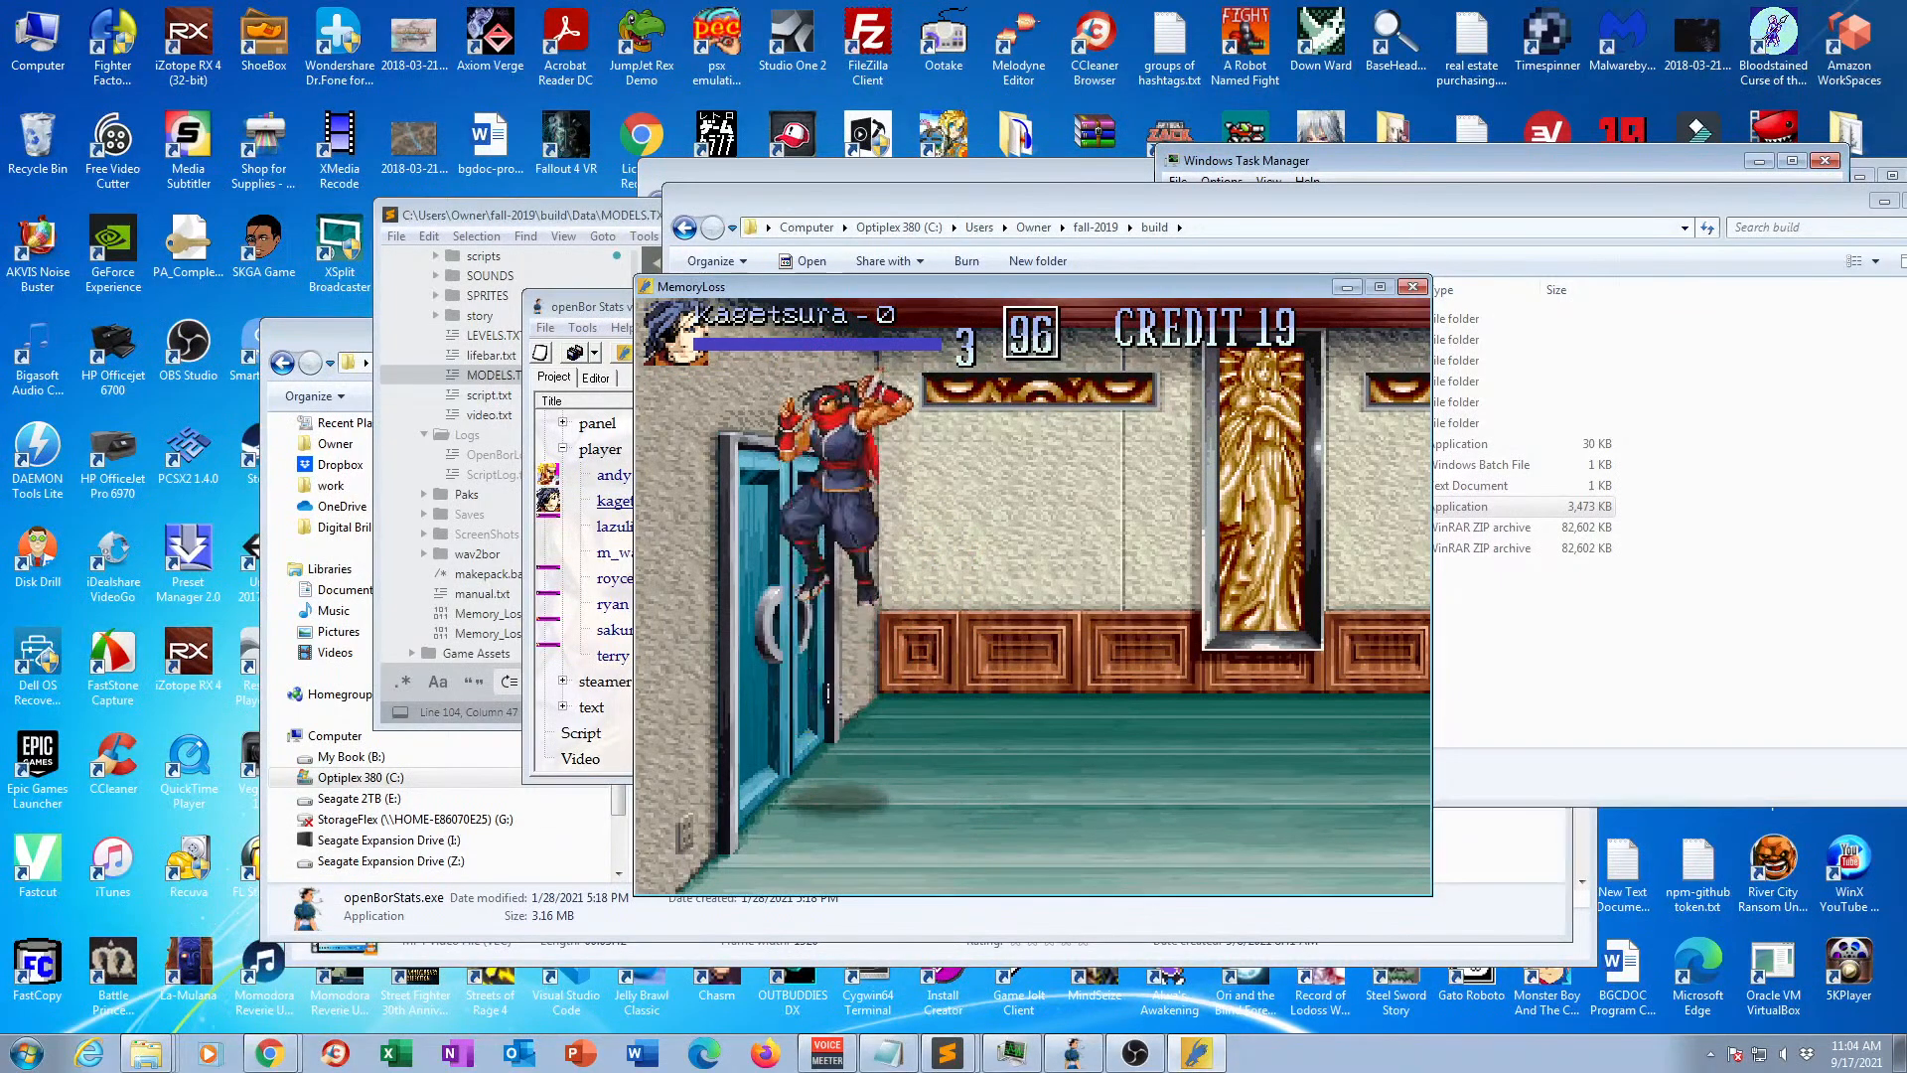
{"action": "key", "text": "d"}
{"action": "key", "text": "Right"}
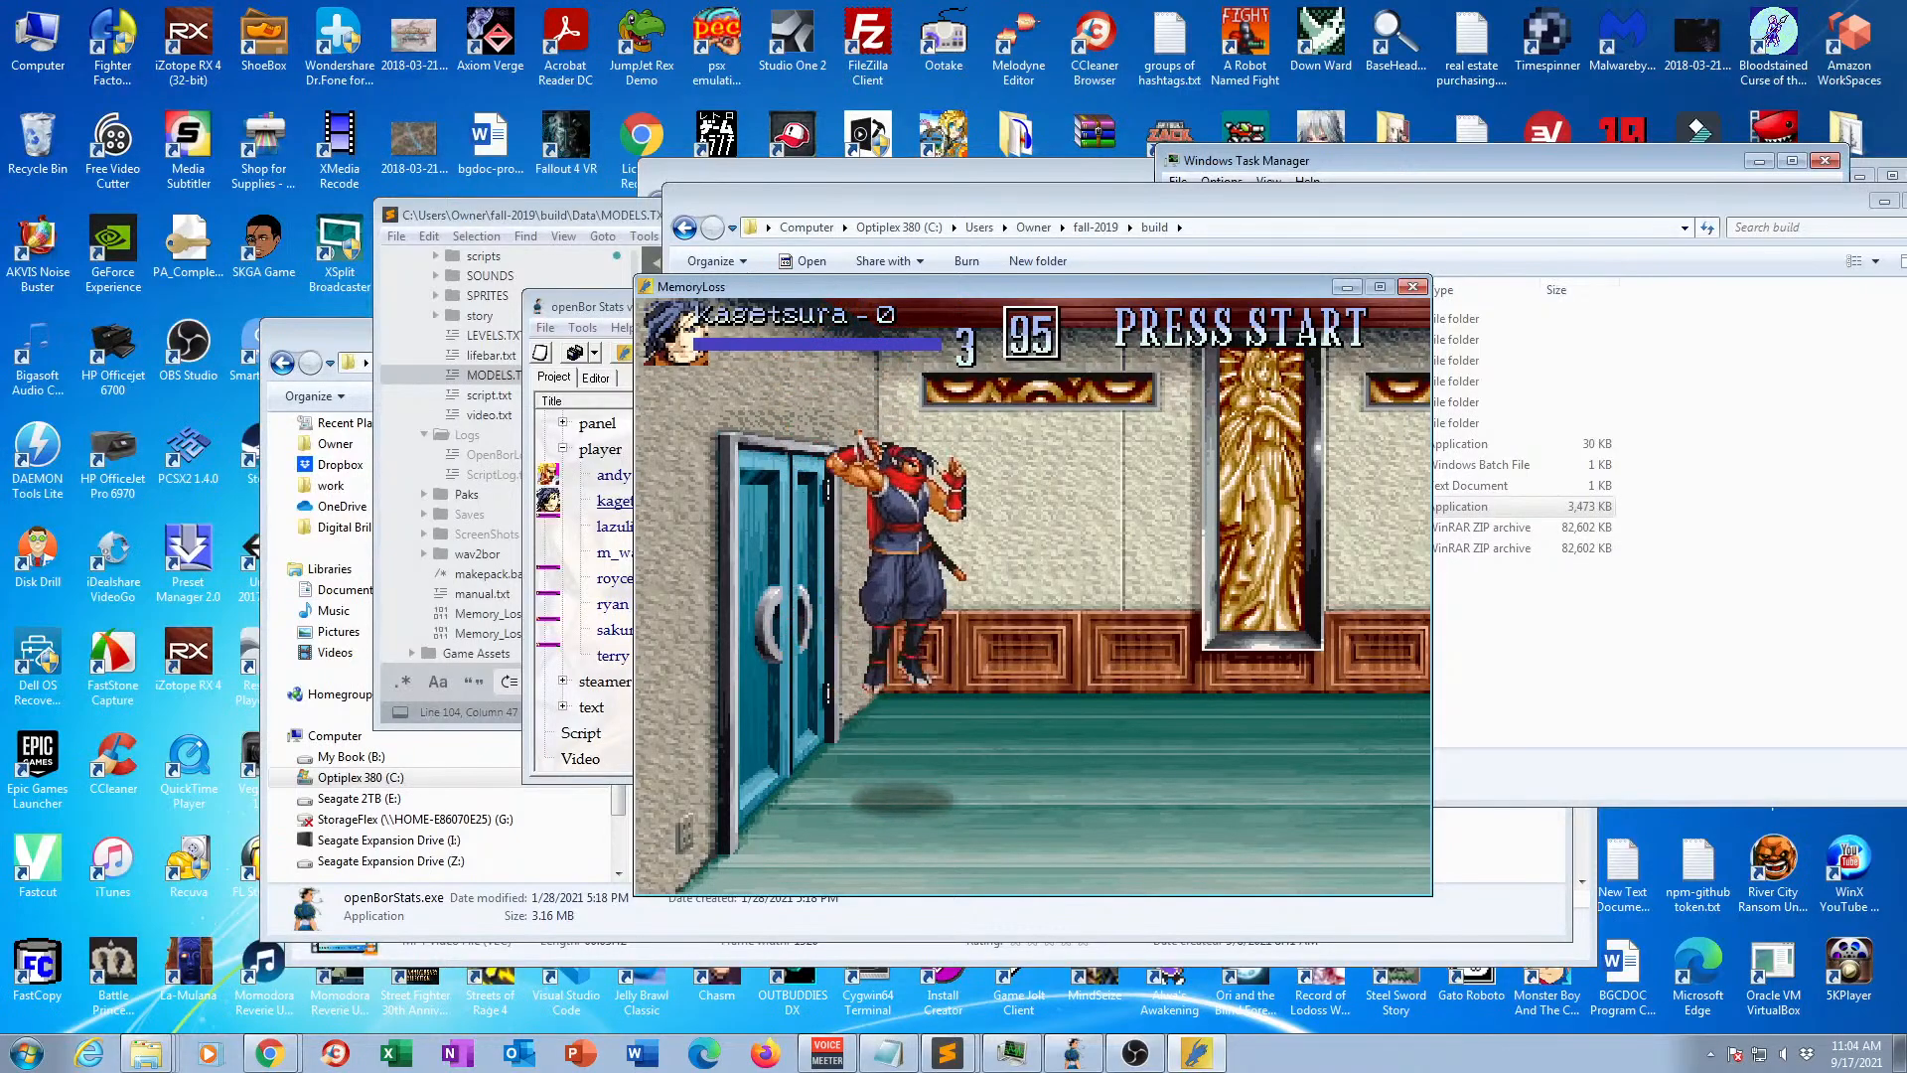
{"action": "key", "text": "d"}
{"action": "key", "text": "Right"}
{"action": "key", "text": "d"}
{"action": "key", "text": "Left"}
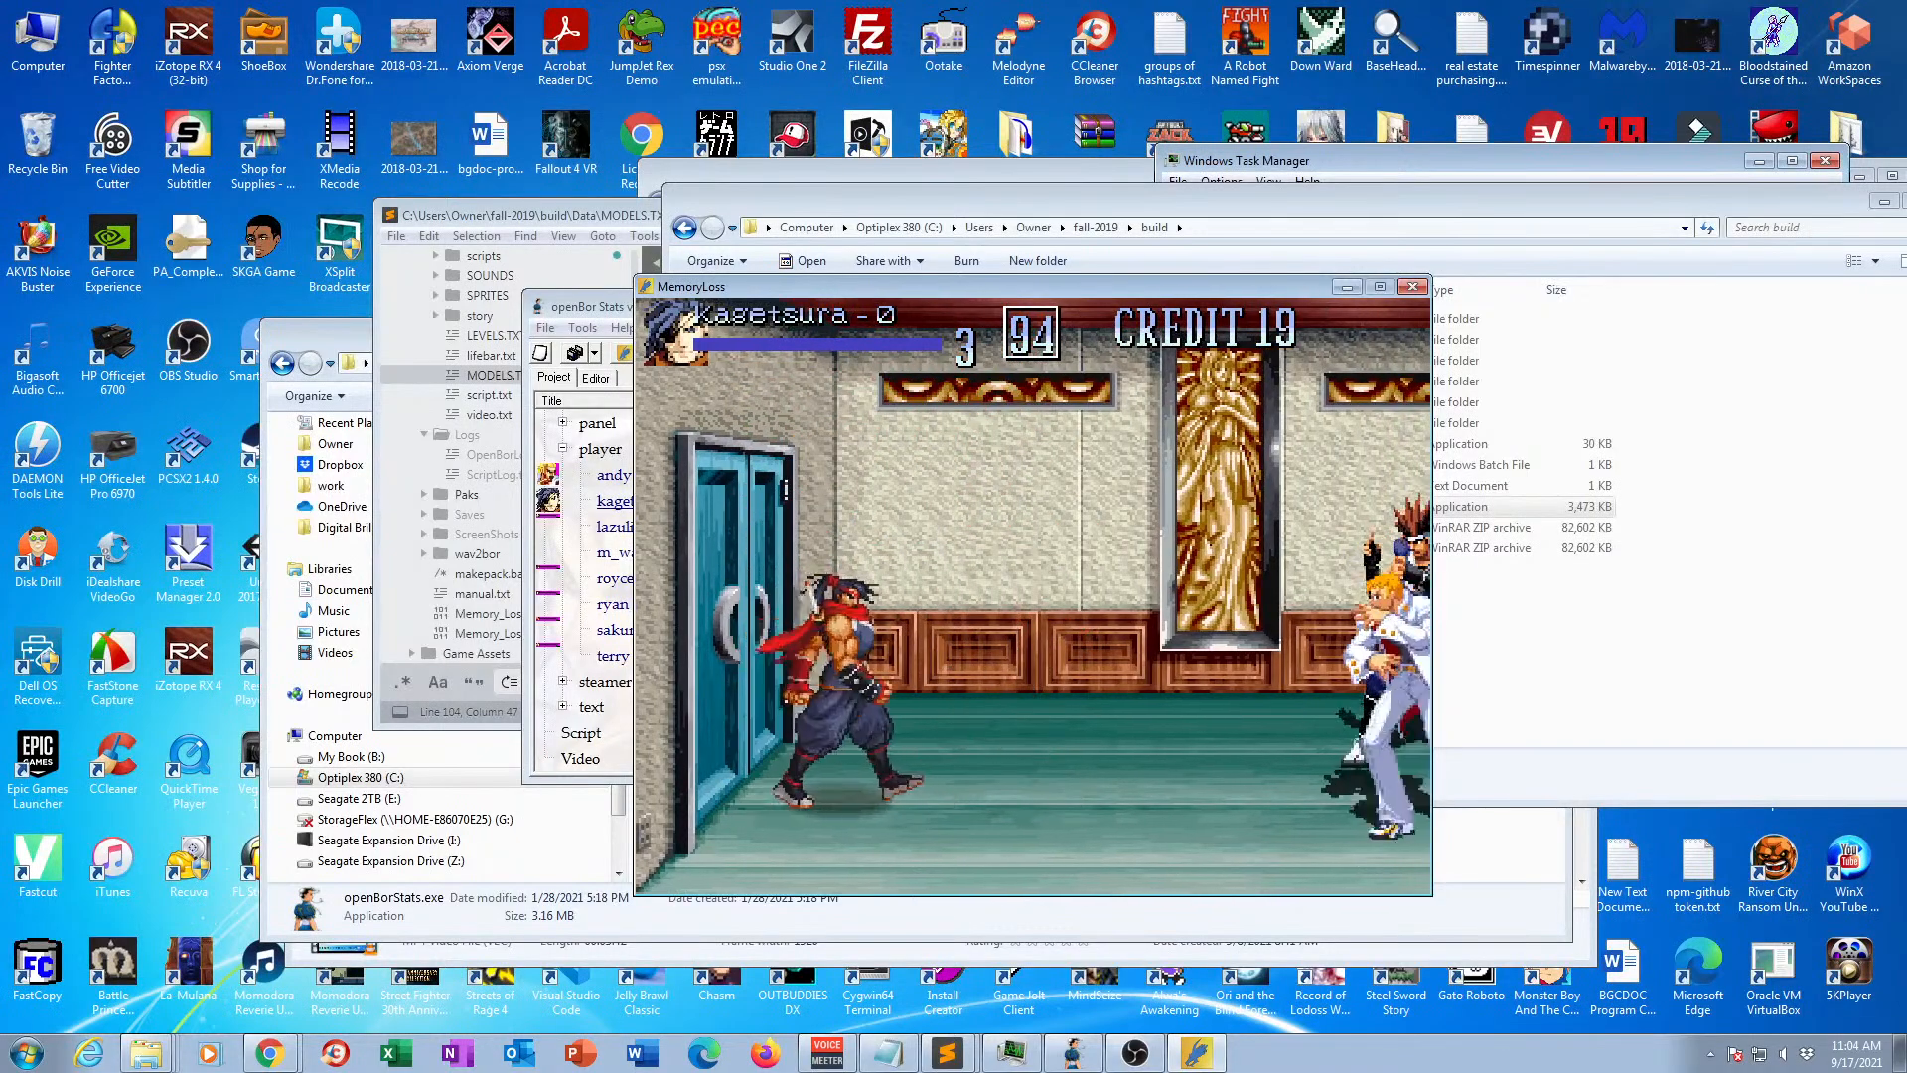
{"action": "key", "text": "Right"}
{"action": "key", "text": "d"}
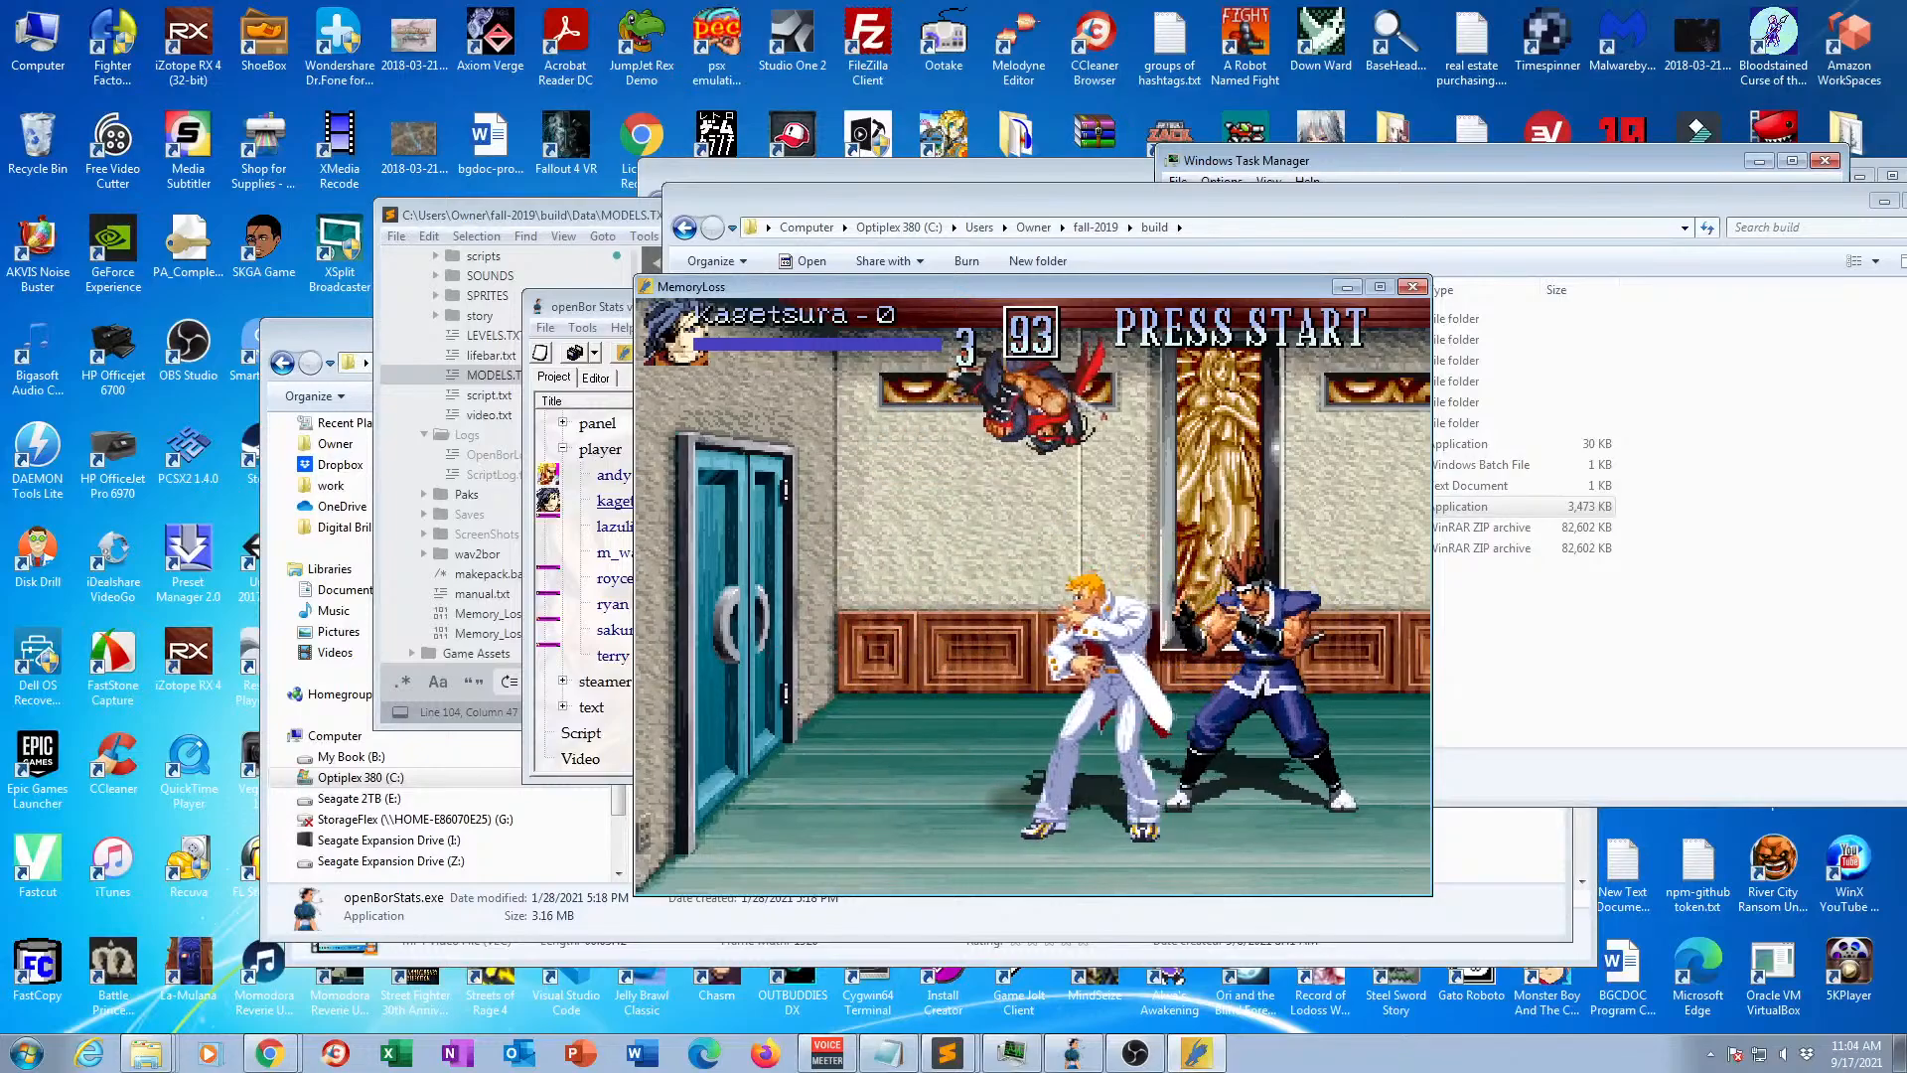
Test Kagetsura's attacks against the approaching enemies, end the play session, and close the game window.
{"action": "key", "text": "Right"}
{"action": "key", "text": "a"}
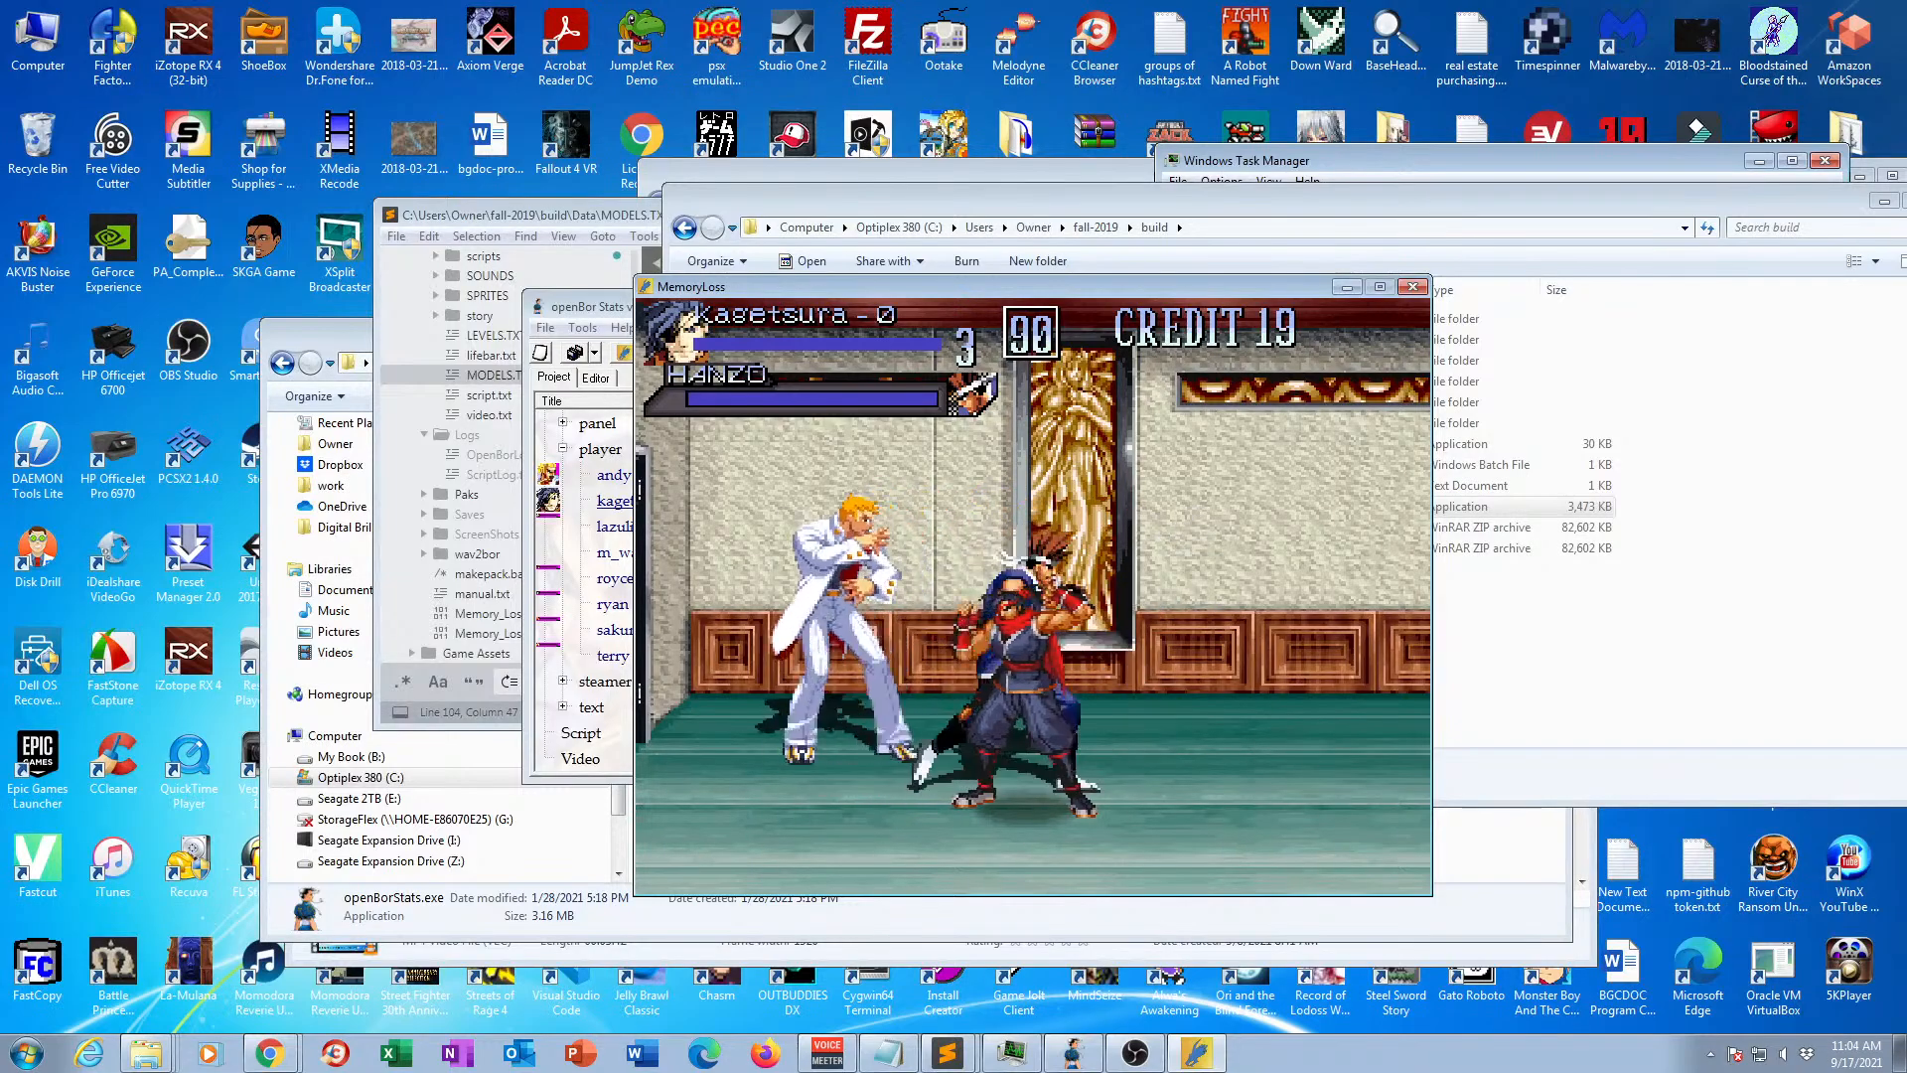
{"action": "key", "text": "Right"}
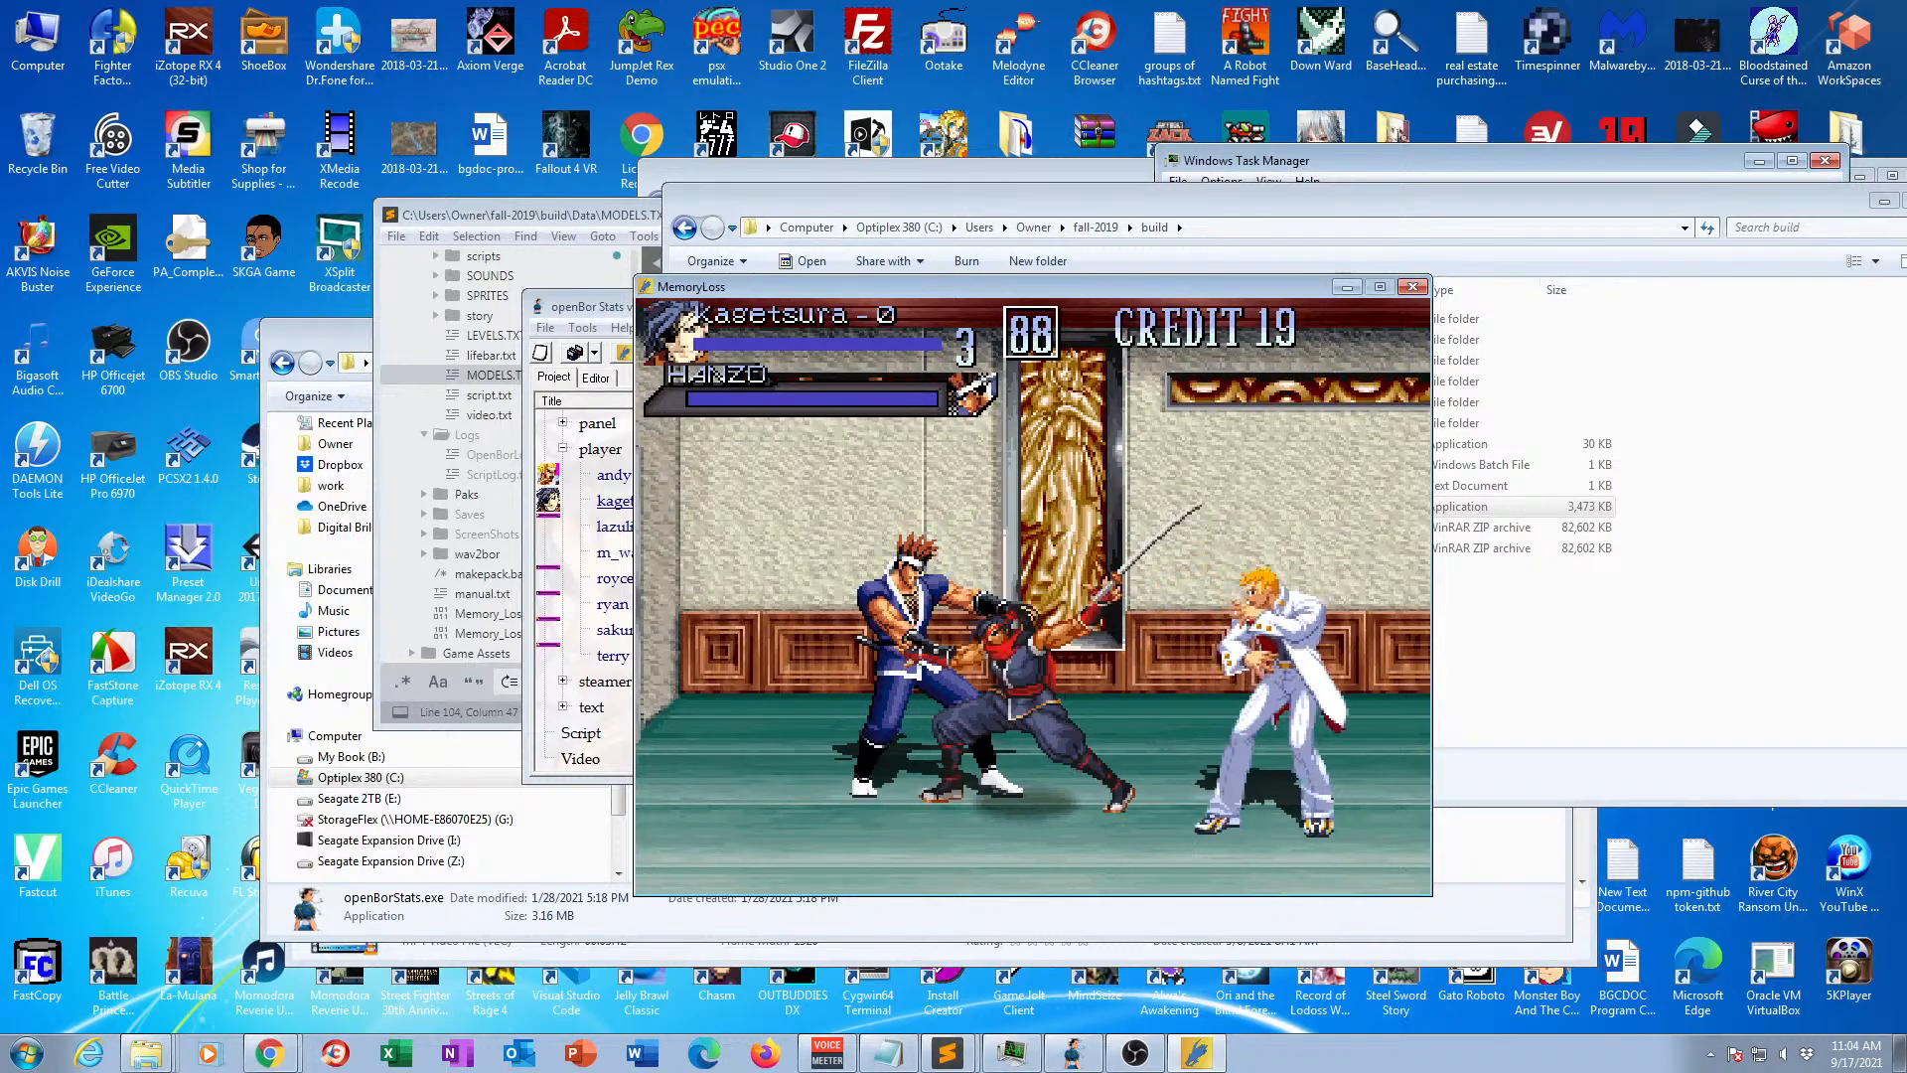
{"action": "key", "text": "Right"}
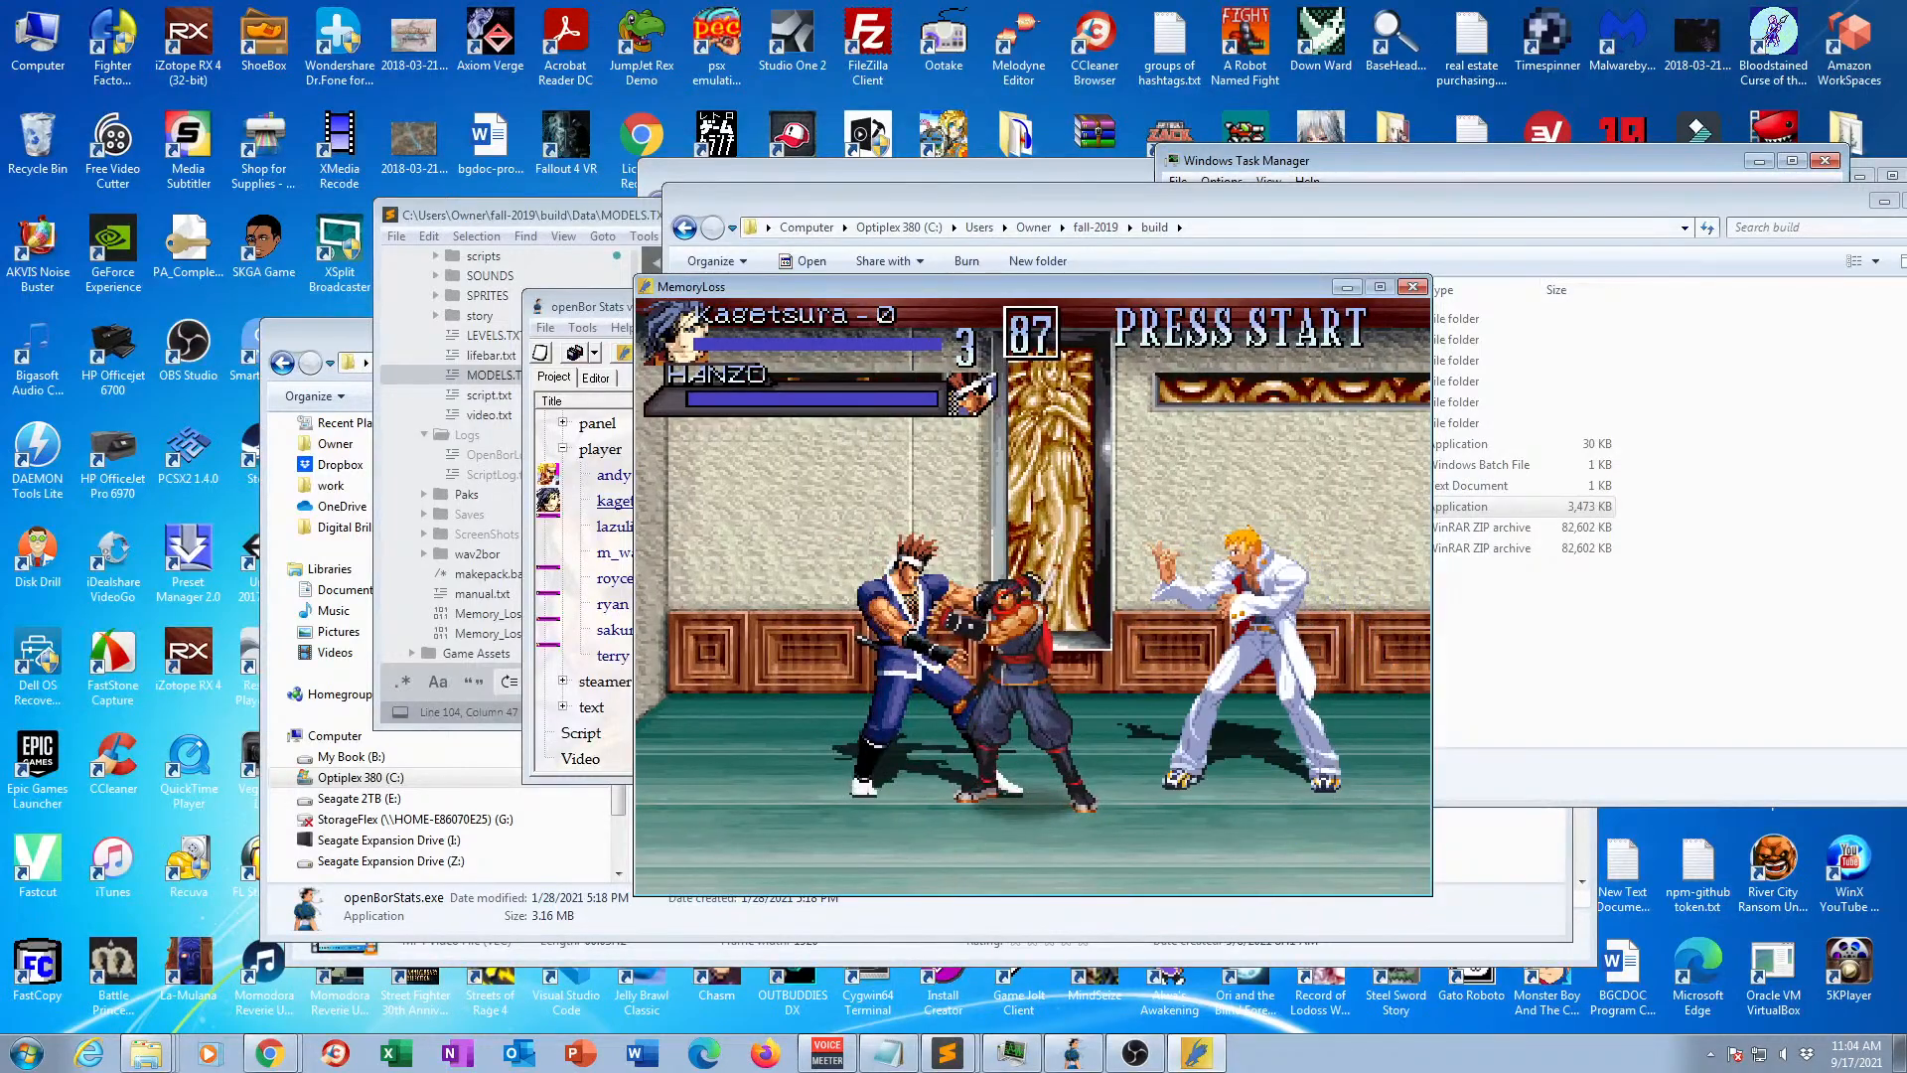
{"action": "key", "text": "a"}
{"action": "key", "text": "a"}
{"action": "key", "text": "a"}
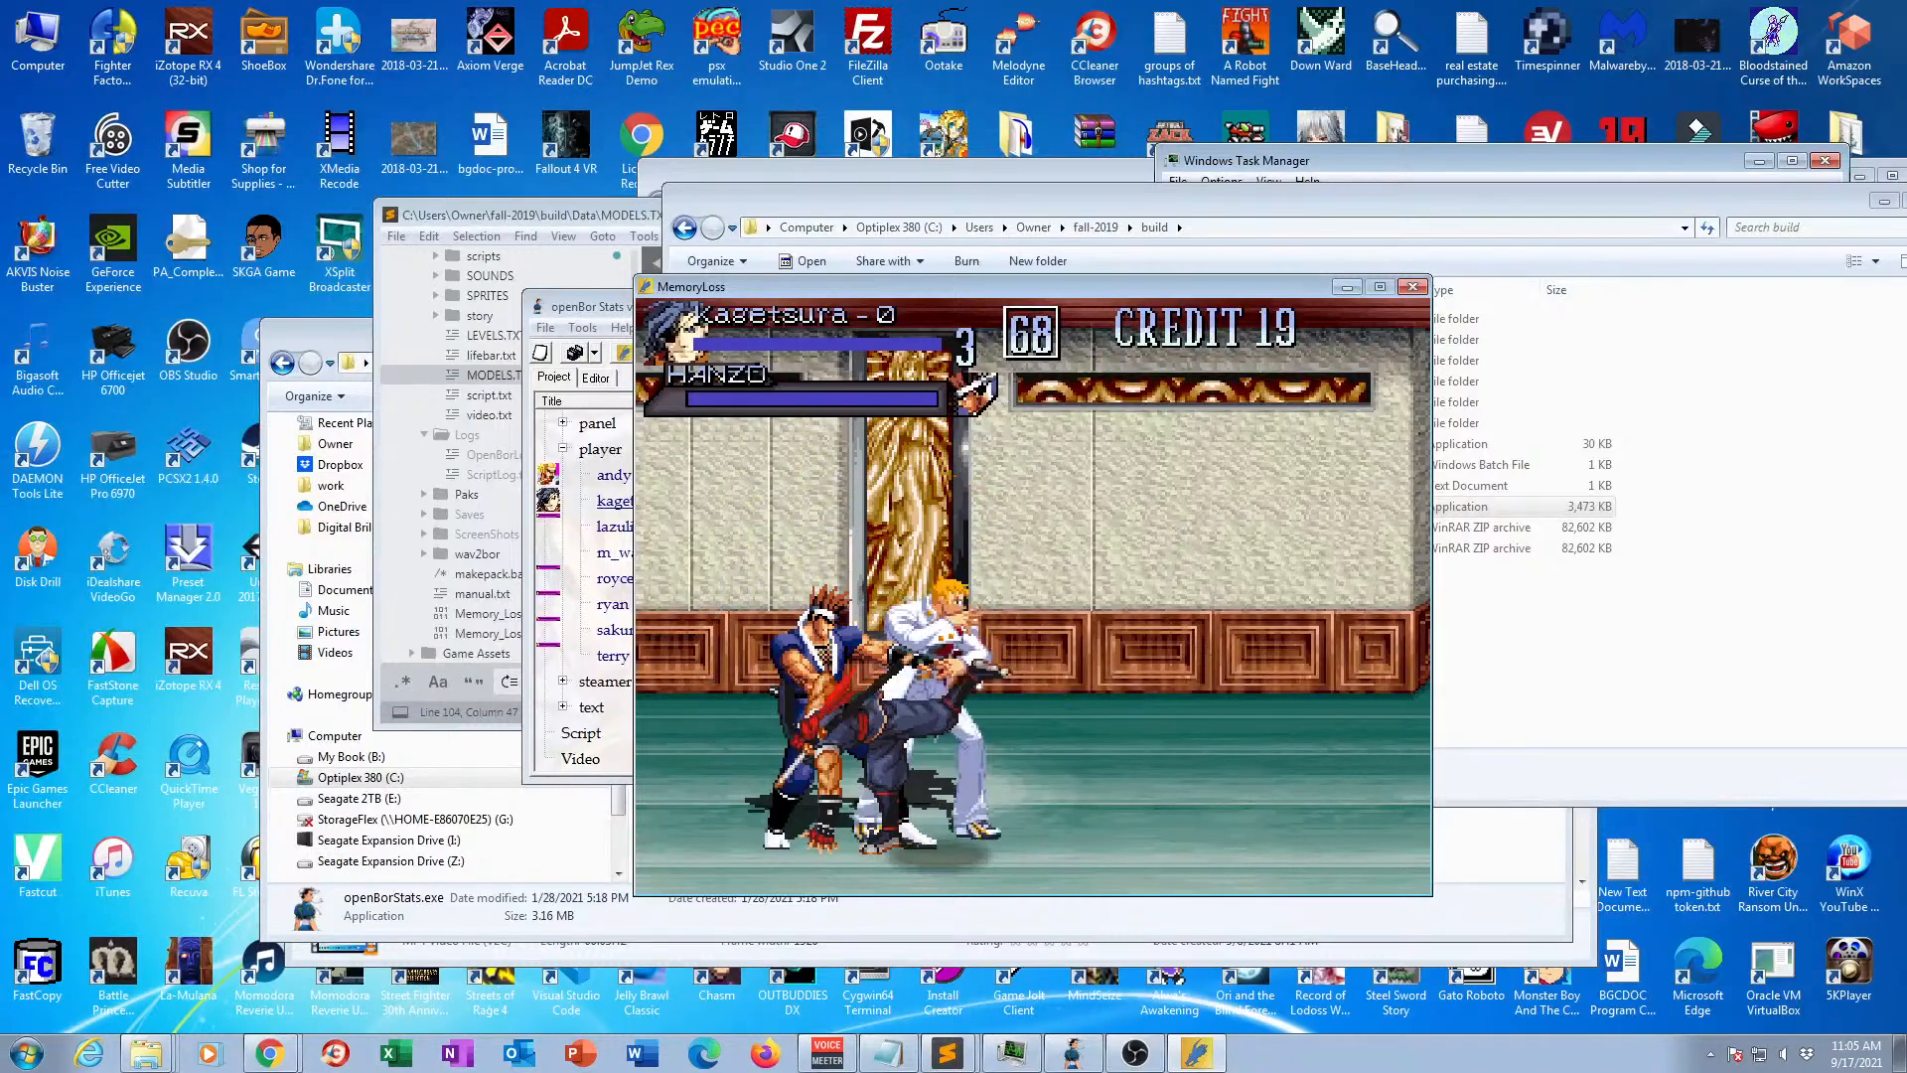
{"action": "key", "text": "Return"}
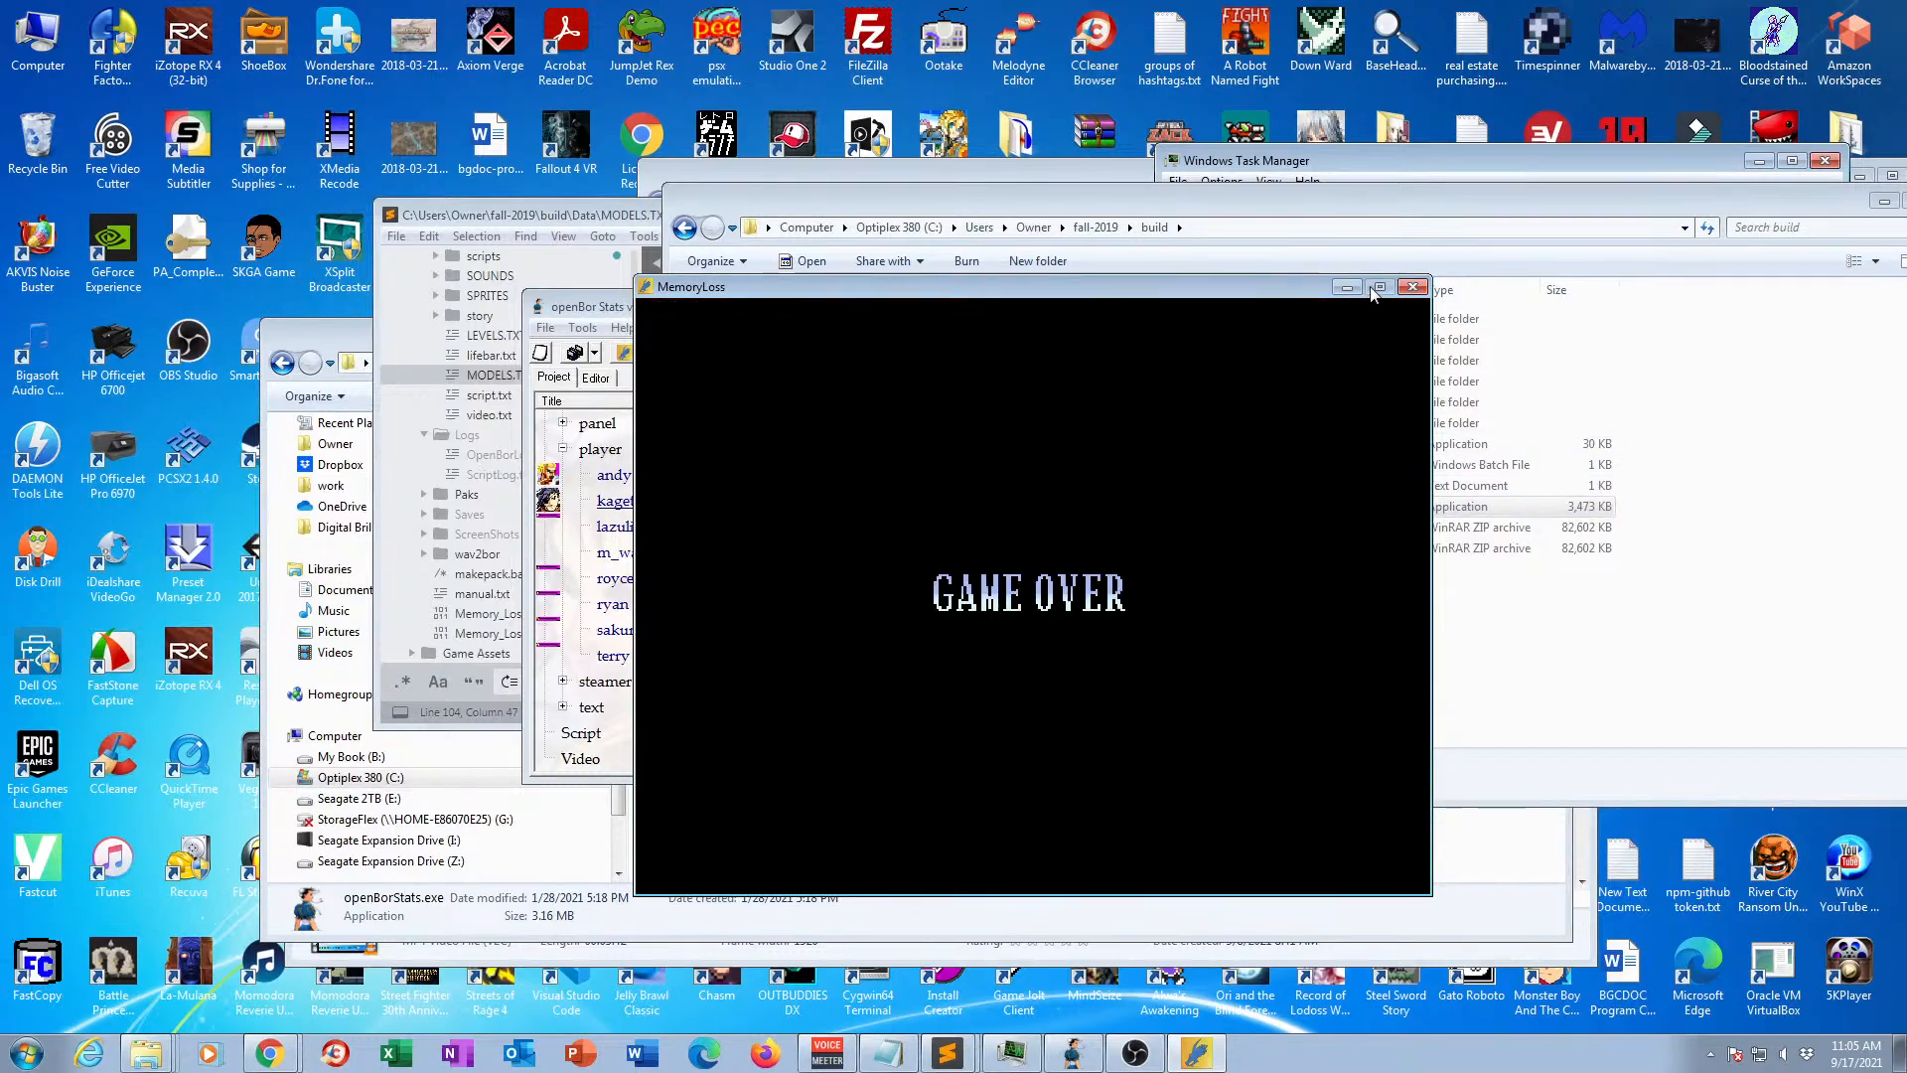
{"action": "left_click", "coordinate": [1418, 289]}
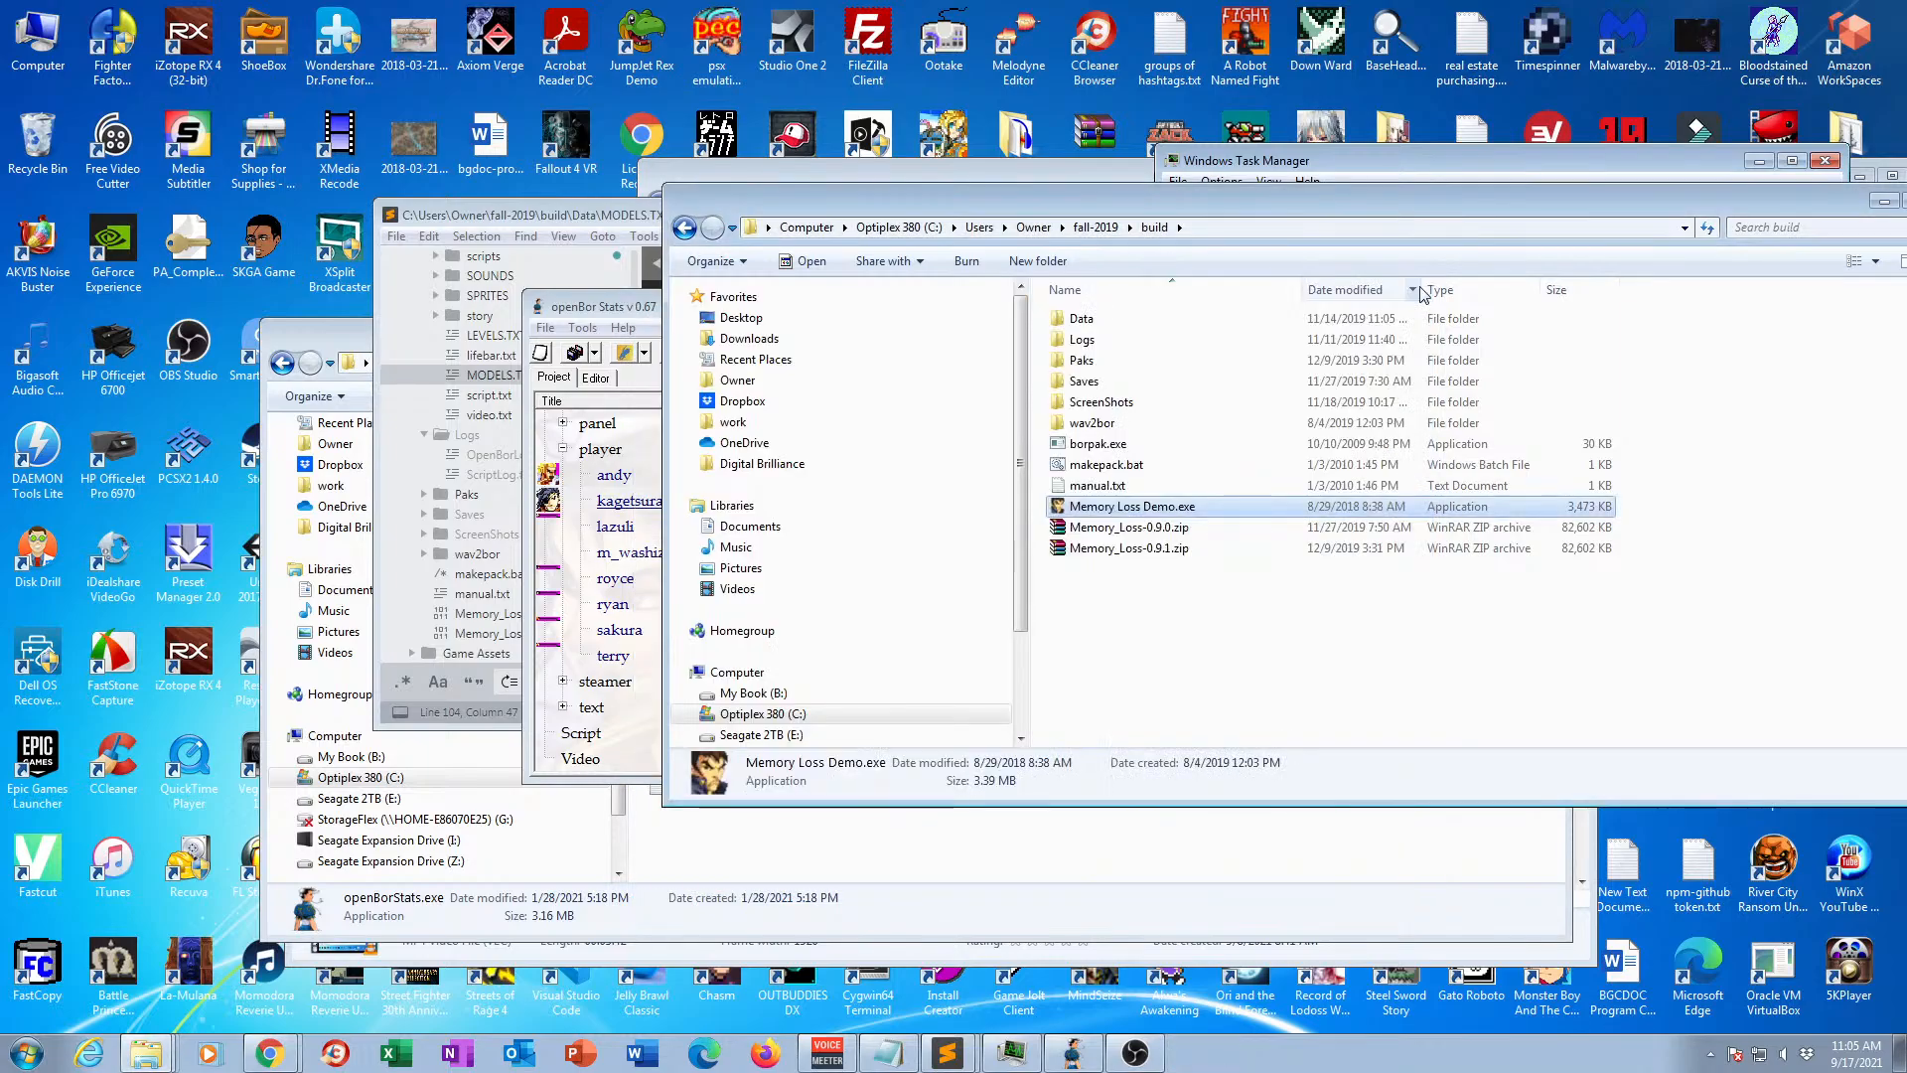